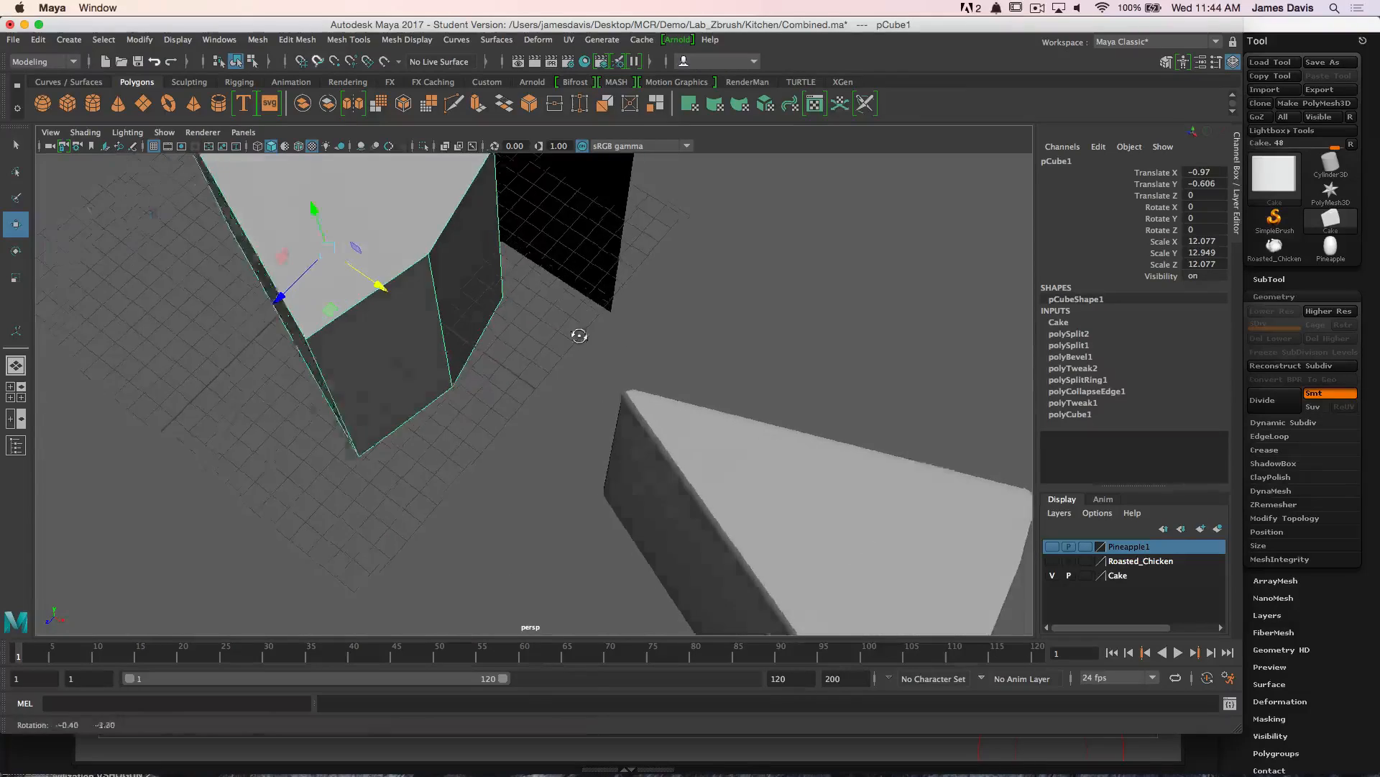
Smooth the first low-poly cake slice, the one without bevelled edges, with 1 division
{"action": "left_click", "coordinate": [489, 353]}
{"action": "left_click_drag", "start_coordinate": [764, 338], "coordinate": [515, 404], "text": "alt"}
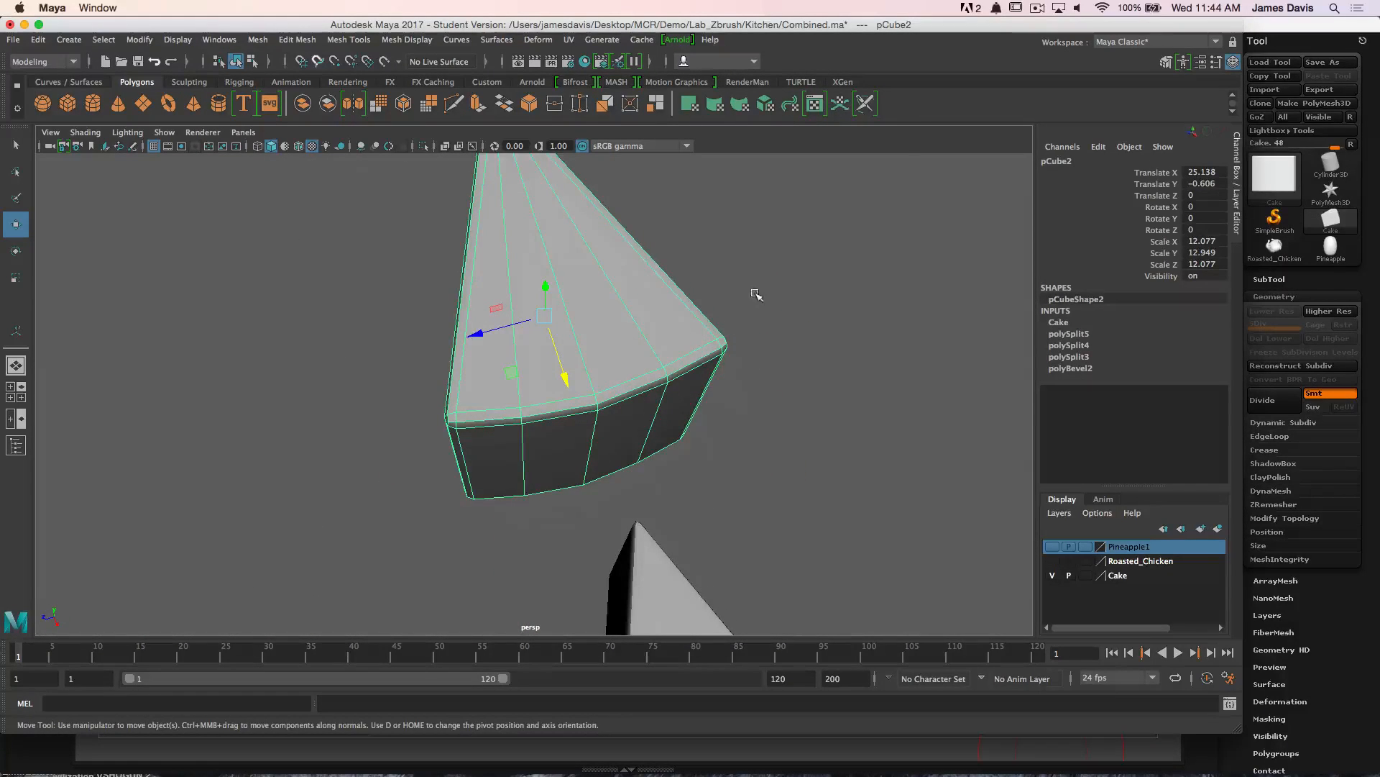
{"action": "left_click_drag", "start_coordinate": [733, 324], "coordinate": [702, 299], "text": "alt"}
{"action": "right_click_drag", "start_coordinate": [702, 299], "coordinate": [775, 295], "text": "alt"}
{"action": "left_click_drag", "start_coordinate": [775, 295], "coordinate": [648, 404], "text": "alt"}
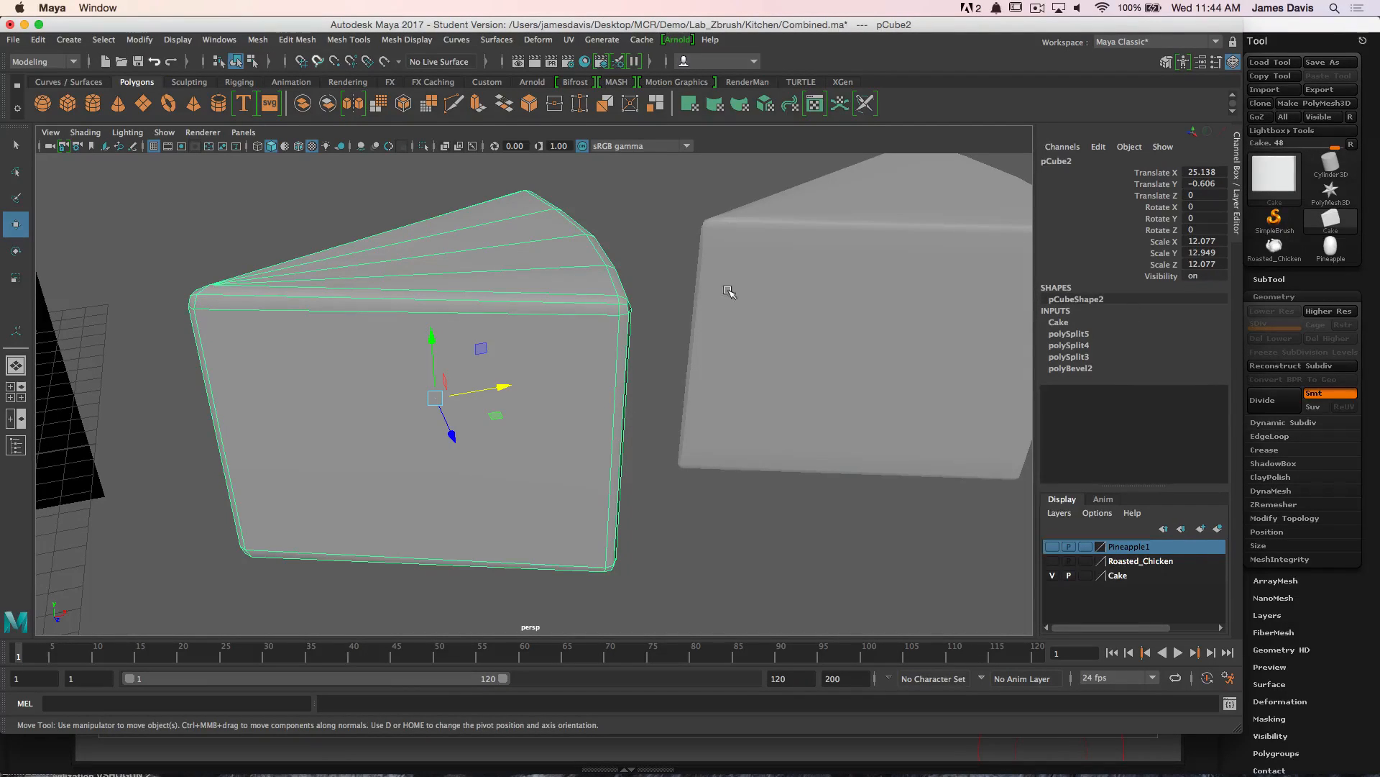
{"action": "left_click_drag", "start_coordinate": [634, 301], "coordinate": [684, 299], "text": "alt"}
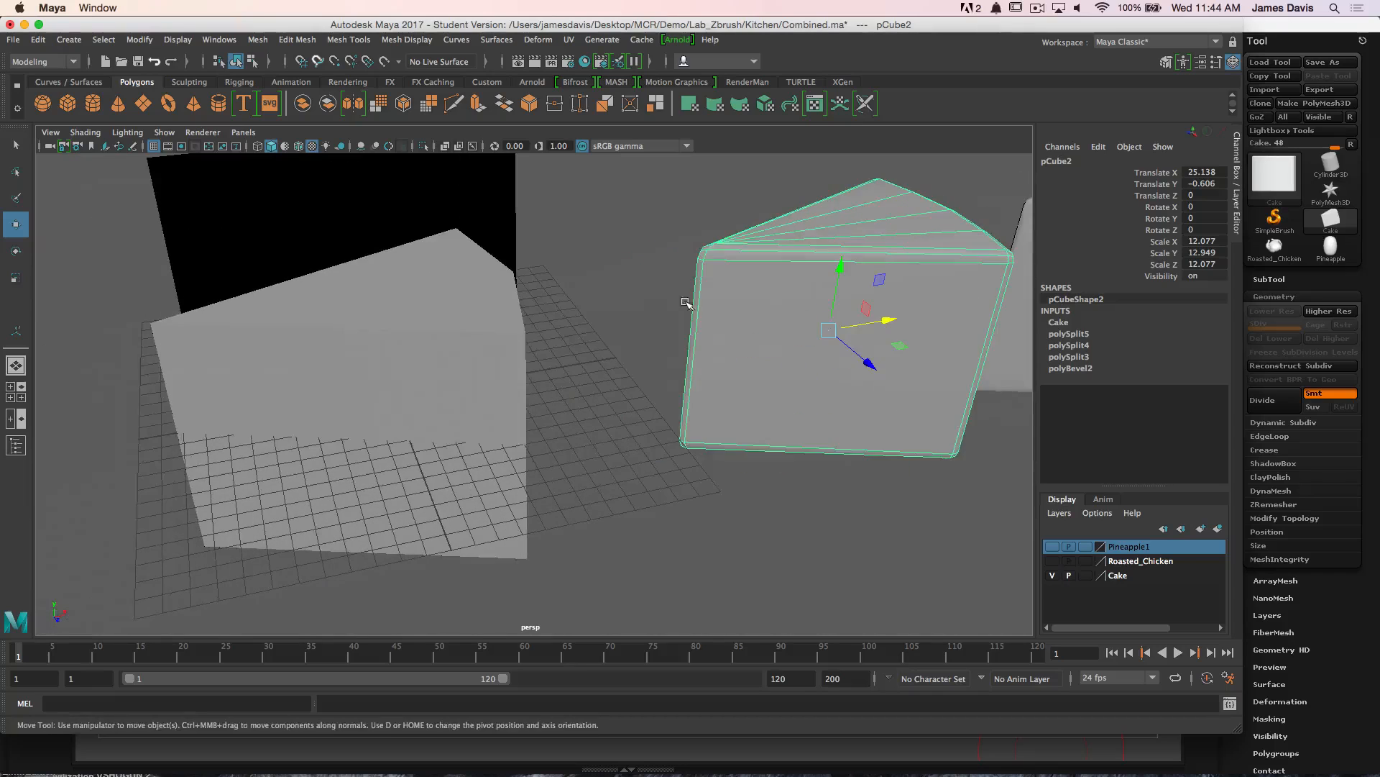
{"action": "left_click", "coordinate": [413, 375]}
{"action": "left_click", "coordinate": [258, 40]}
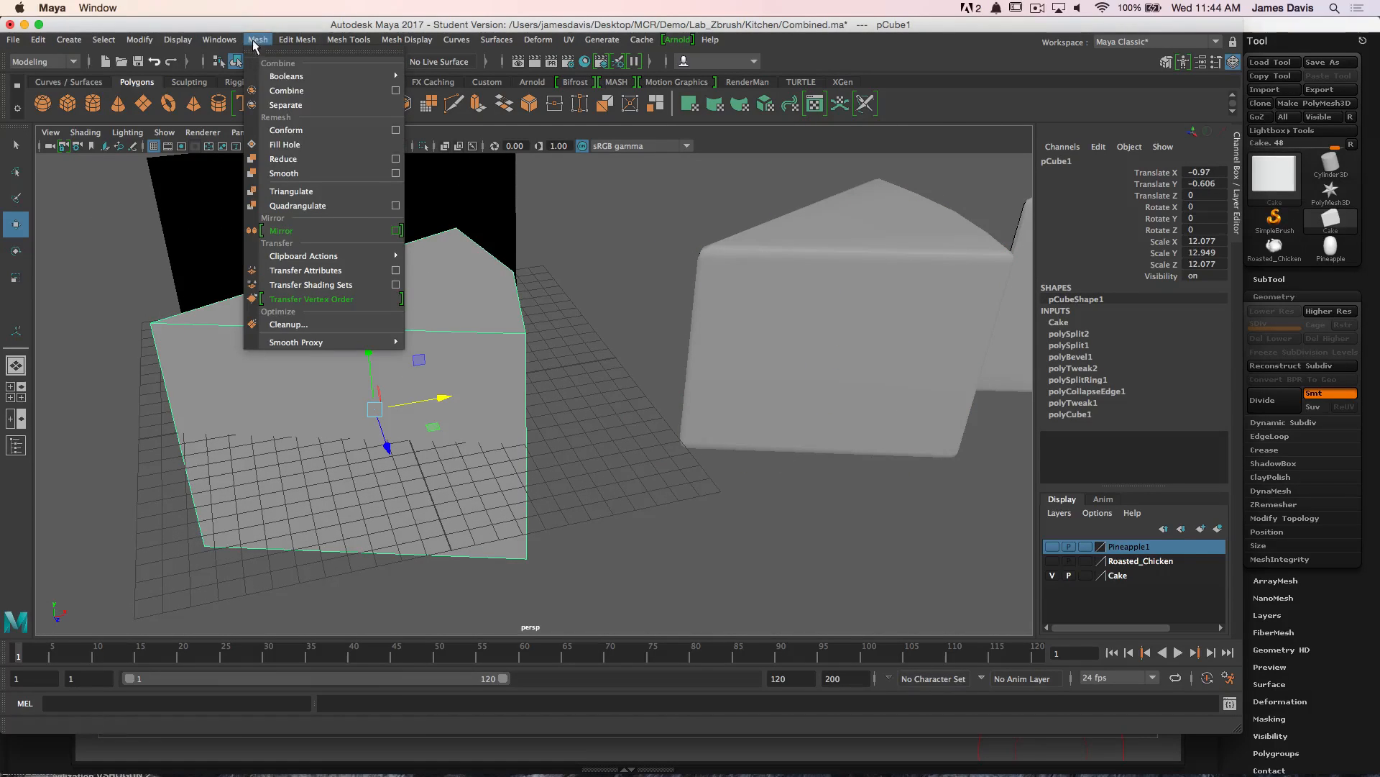
{"action": "left_click", "coordinate": [294, 174]}
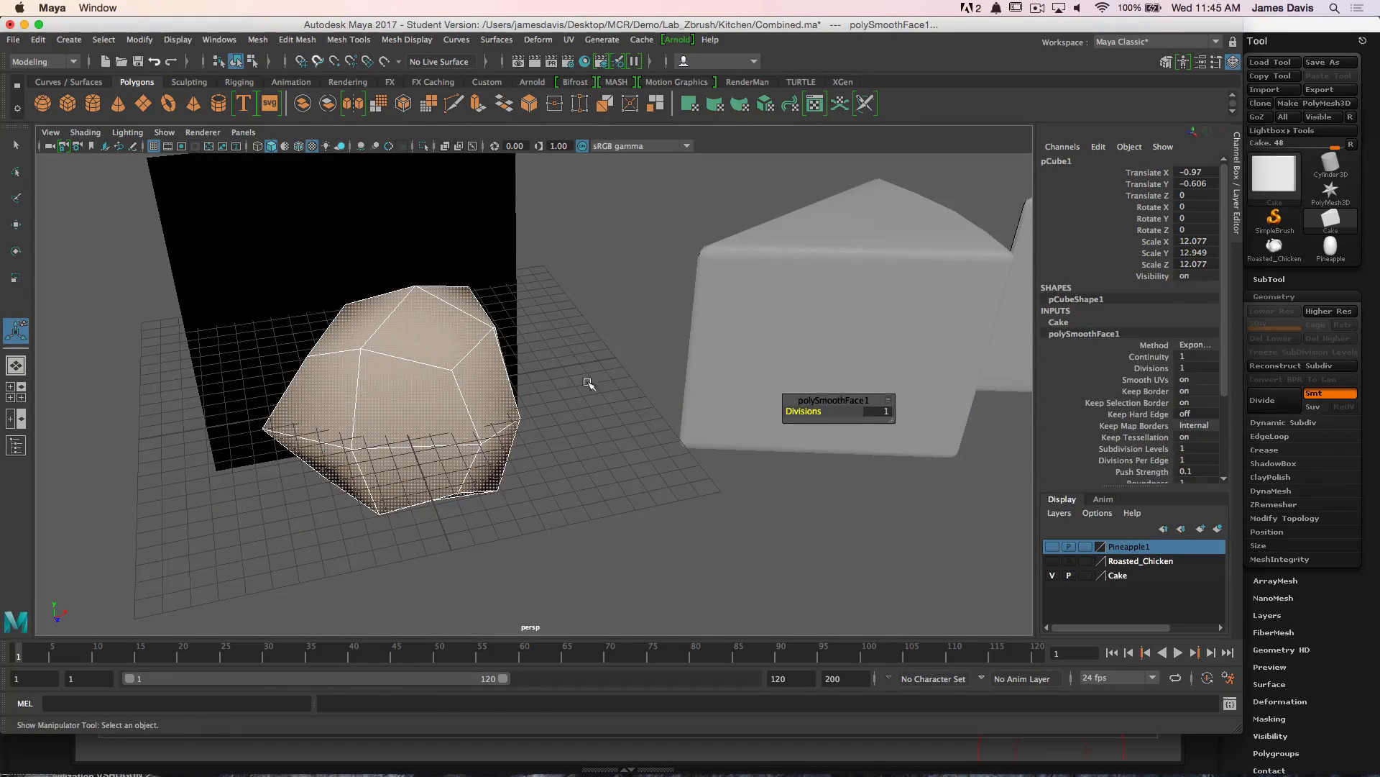
{"action": "left_click", "coordinate": [602, 627]}
Examine the bevelled edges and face layout of the middle cake slice beside the evenly gridded slice
{"action": "right_click_drag", "start_coordinate": [814, 449], "coordinate": [654, 348], "text": "alt"}
{"action": "middle_click_drag", "start_coordinate": [654, 348], "coordinate": [451, 429], "text": "alt"}
{"action": "left_click", "coordinate": [660, 492]}
{"action": "right_click_drag", "start_coordinate": [657, 353], "coordinate": [859, 337], "text": "alt"}
{"action": "left_click_drag", "start_coordinate": [859, 336], "coordinate": [644, 382], "text": "alt"}
{"action": "left_click_drag", "start_coordinate": [676, 443], "coordinate": [606, 258], "text": "alt"}
{"action": "left_click", "coordinate": [644, 391]}
{"action": "left_click", "coordinate": [439, 385]}
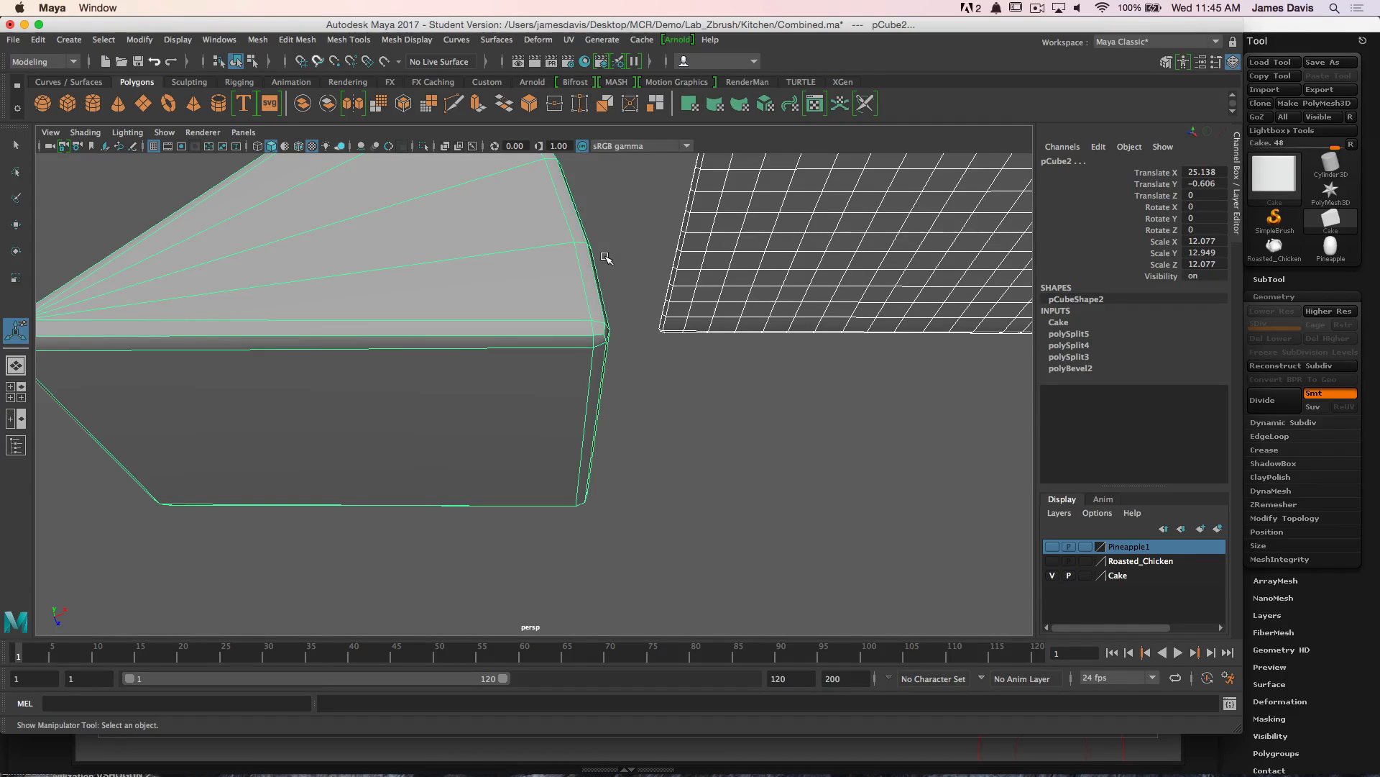
Smooth the evenly gridded third cake slice with 1 division
{"action": "left_click", "coordinate": [757, 284]}
{"action": "key", "text": "f"}
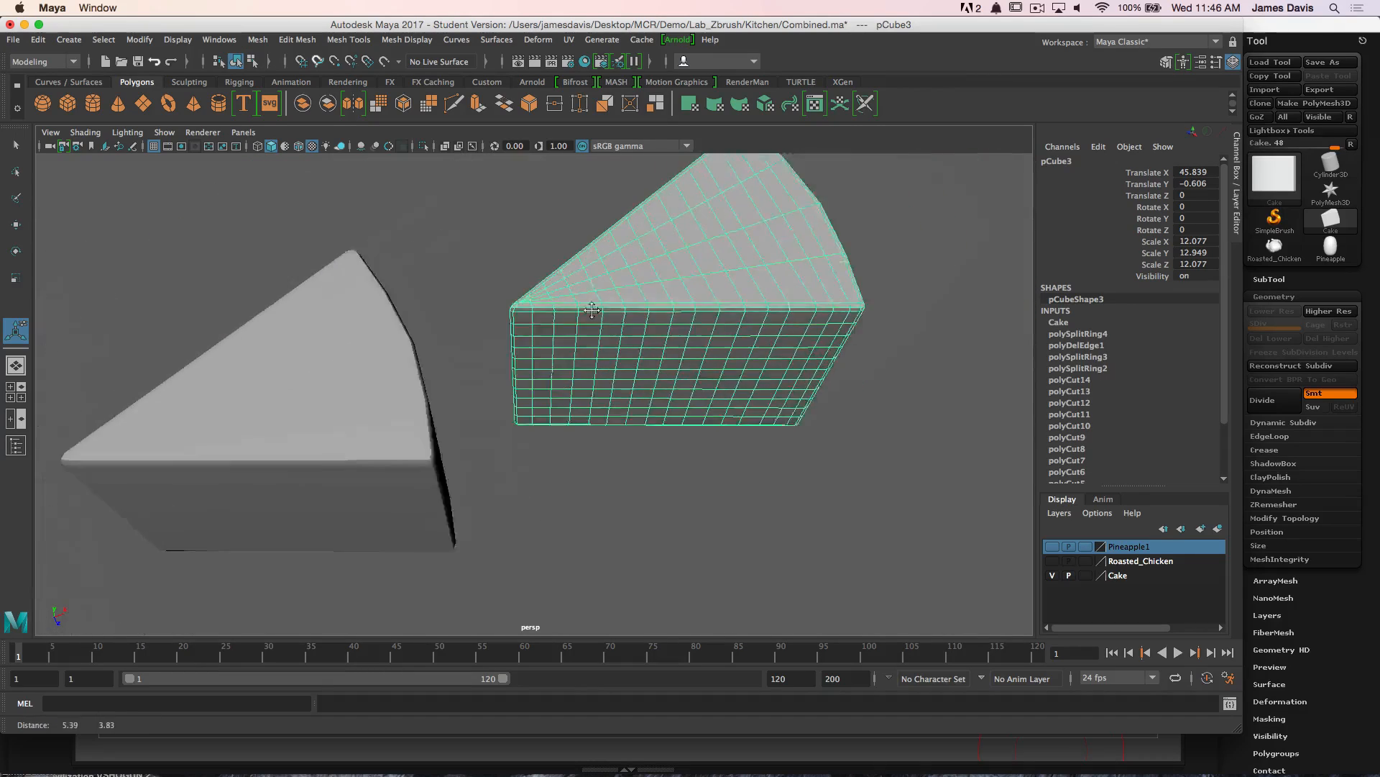
{"action": "left_click", "coordinate": [257, 40]}
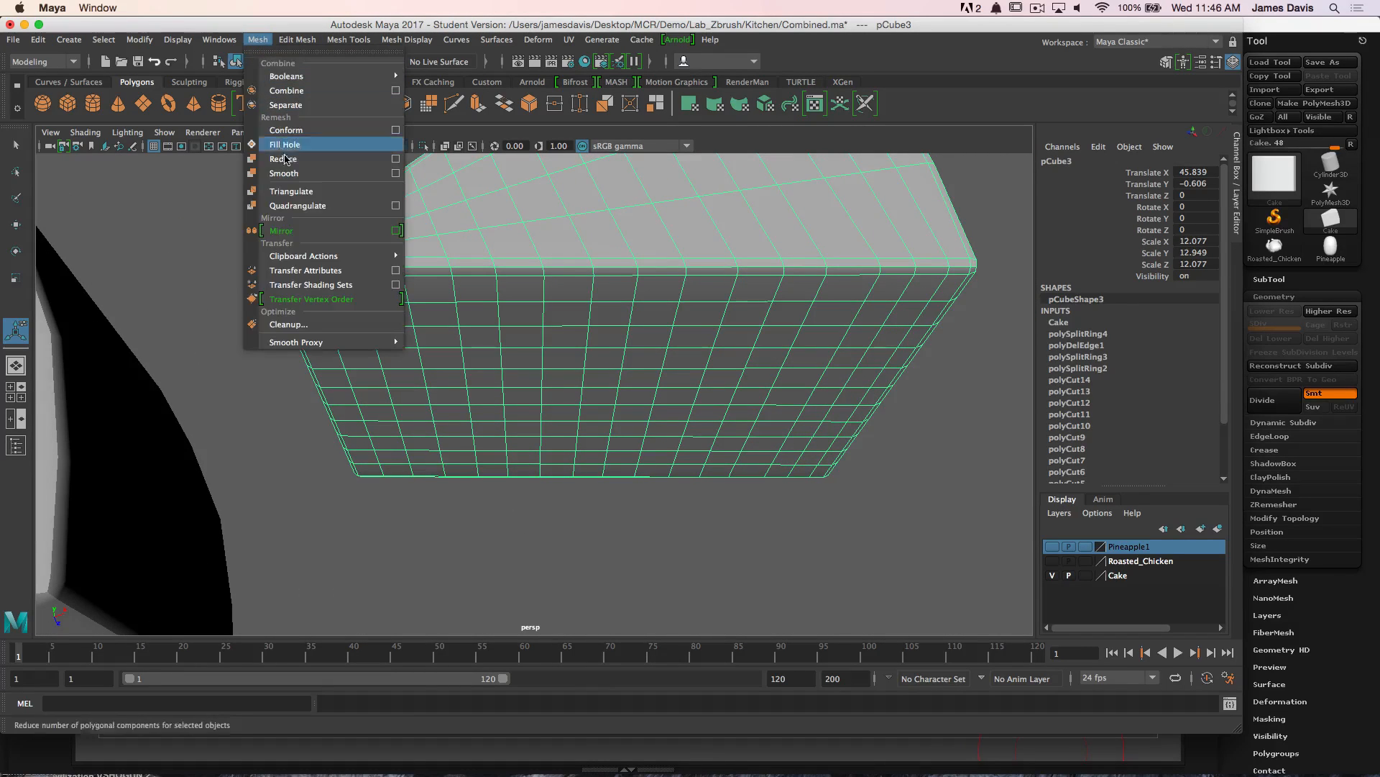
{"action": "left_click", "coordinate": [291, 176]}
{"action": "left_click", "coordinate": [417, 535]}
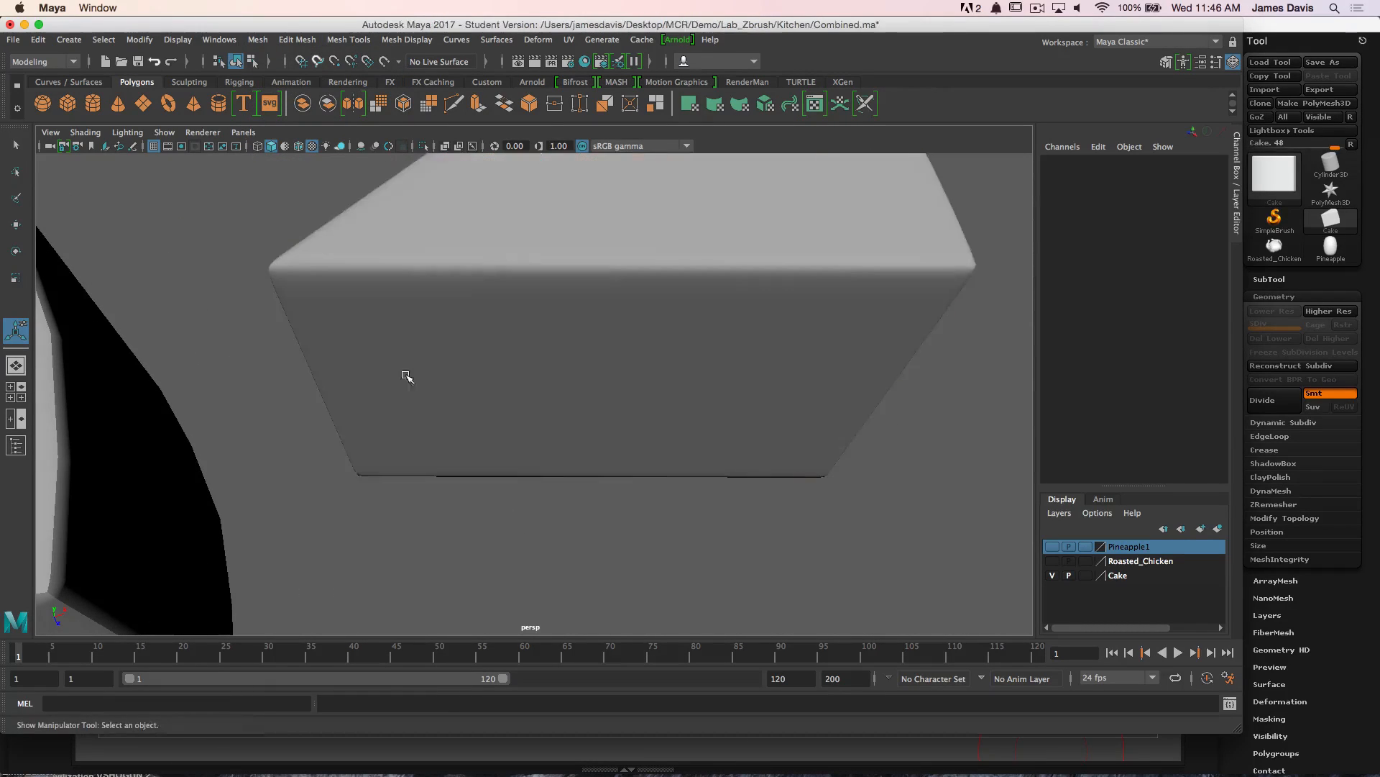
Inspect the smoothed third slice's topology closely around its top face, tip and rounded edges
{"action": "middle_click_drag", "start_coordinate": [318, 329], "coordinate": [343, 381], "text": "alt"}
{"action": "right_click_drag", "start_coordinate": [343, 380], "coordinate": [538, 335], "text": "alt"}
{"action": "left_click", "coordinate": [539, 335]}
{"action": "middle_click_drag", "start_coordinate": [539, 335], "coordinate": [567, 358], "text": "alt"}
{"action": "left_click_drag", "start_coordinate": [452, 339], "coordinate": [518, 350], "text": "alt"}
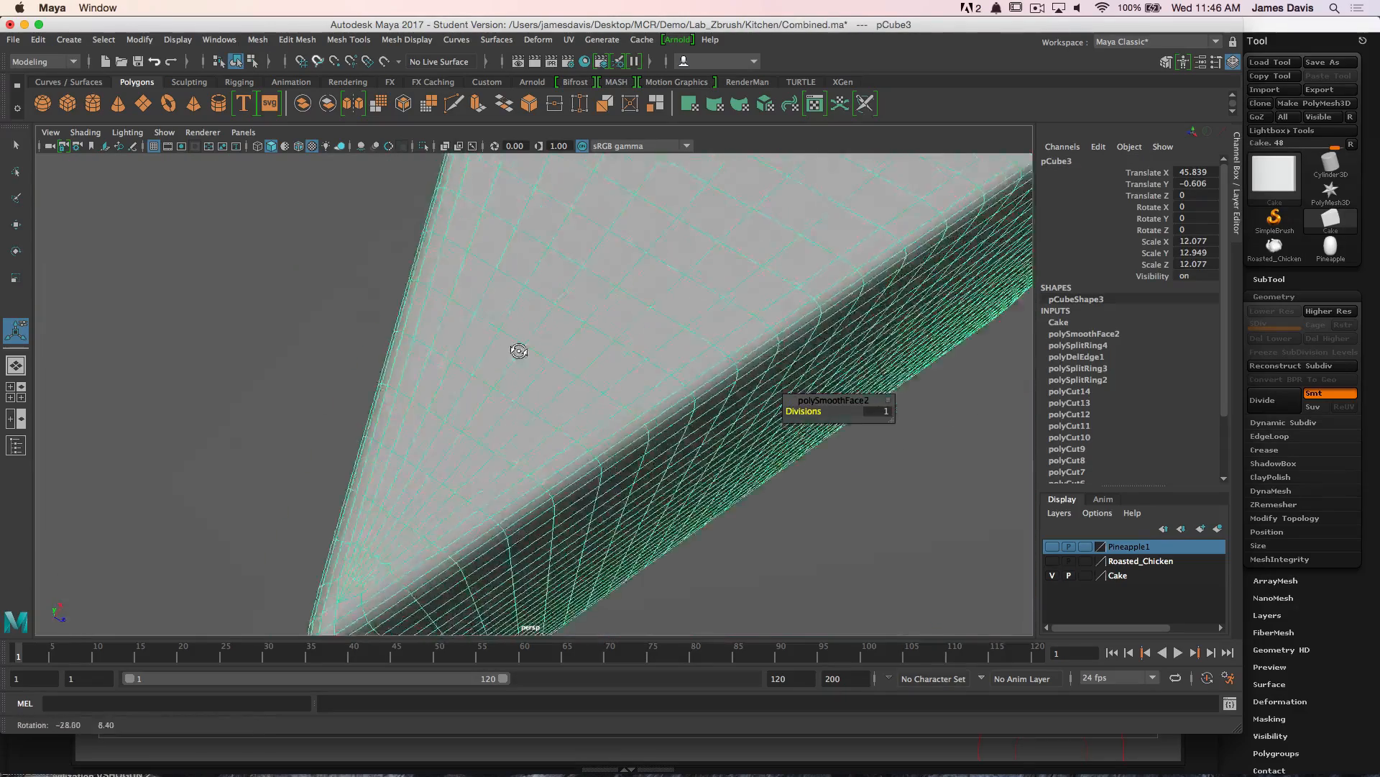
{"action": "right_click_drag", "start_coordinate": [519, 349], "coordinate": [525, 314], "text": "alt"}
{"action": "left_click_drag", "start_coordinate": [509, 248], "coordinate": [505, 389], "text": "alt"}
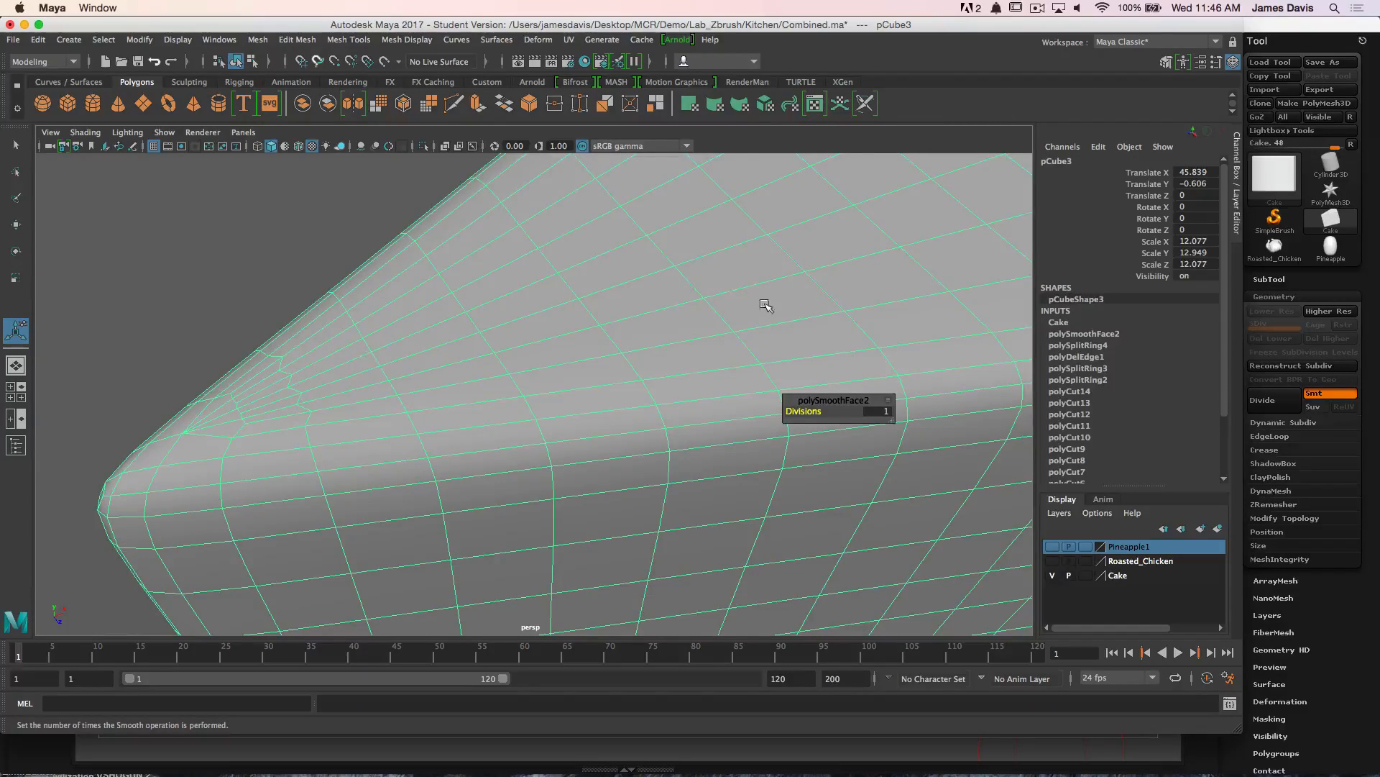
{"action": "right_click_drag", "start_coordinate": [767, 306], "coordinate": [424, 346], "text": "alt"}
{"action": "right_click_drag", "start_coordinate": [682, 434], "coordinate": [375, 416], "text": "alt"}
{"action": "middle_click_drag", "start_coordinate": [375, 416], "coordinate": [651, 248], "text": "alt"}
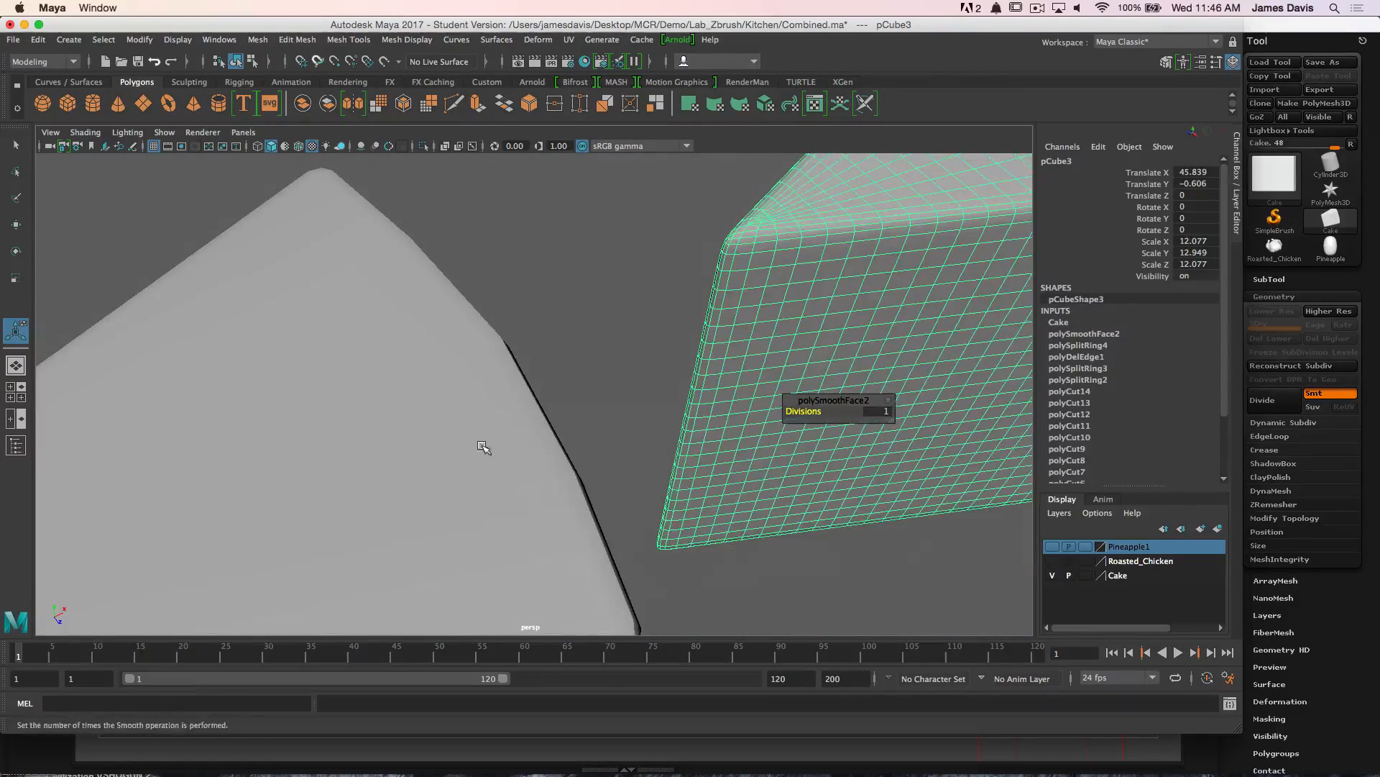
Smooth the bevelled middle cake slice with 1 division
{"action": "left_click", "coordinate": [484, 450]}
{"action": "right_click_drag", "start_coordinate": [672, 379], "coordinate": [511, 374], "text": "alt"}
{"action": "middle_click_drag", "start_coordinate": [511, 374], "coordinate": [607, 299], "text": "alt"}
{"action": "left_click_drag", "start_coordinate": [607, 299], "coordinate": [598, 284], "text": "alt"}
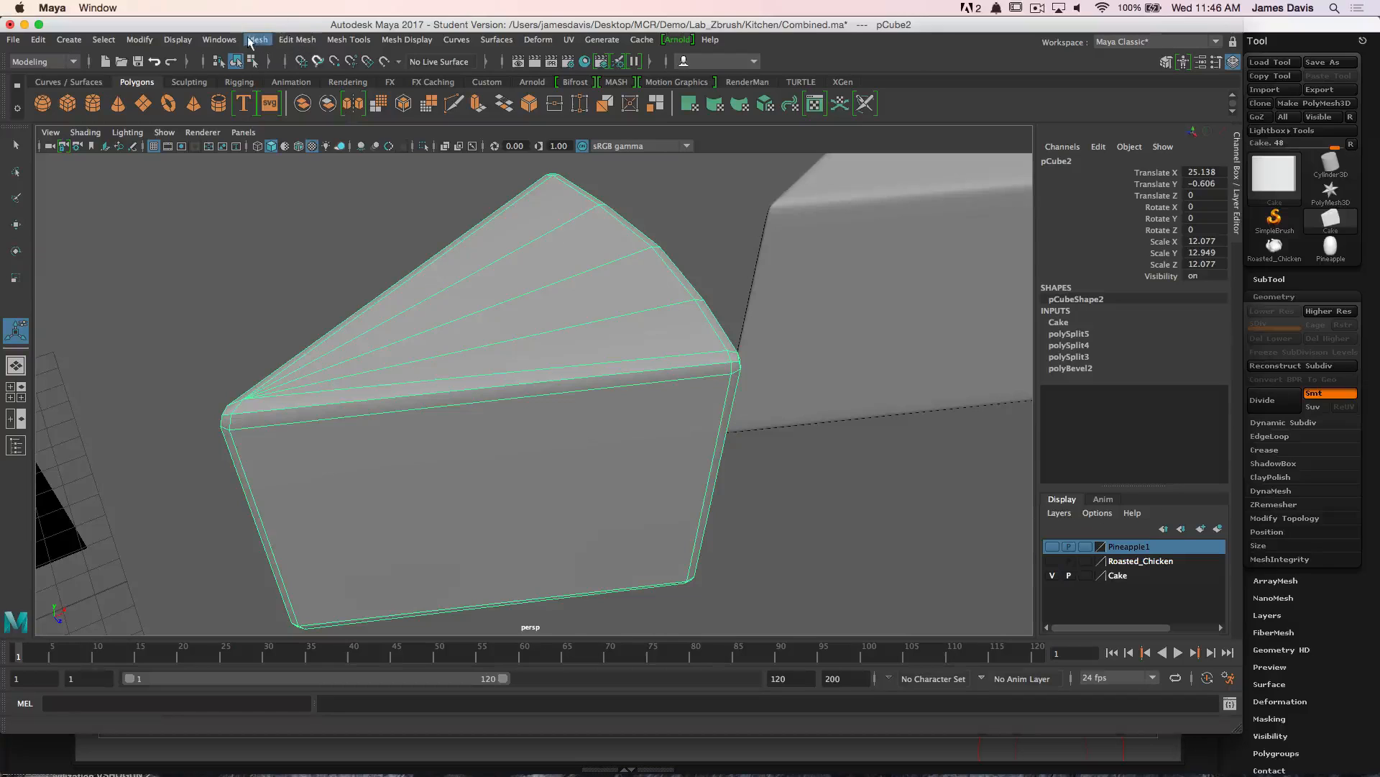
{"action": "left_click", "coordinate": [258, 40]}
{"action": "left_click", "coordinate": [290, 174]}
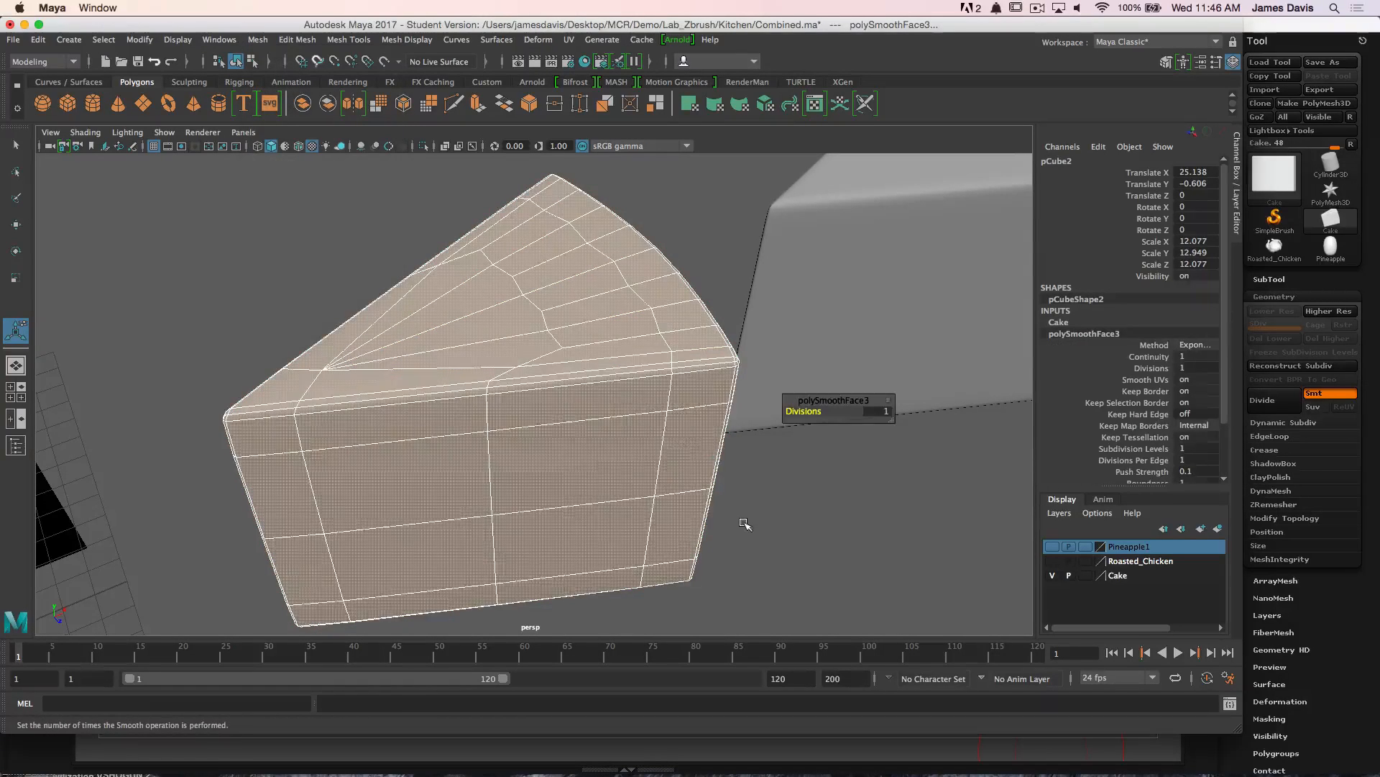
{"action": "left_click", "coordinate": [726, 475]}
Inspect the middle slice's smoothed faces and corner, and undo its smoothing
{"action": "right_click_drag", "start_coordinate": [580, 391], "coordinate": [623, 388], "text": "alt"}
{"action": "left_click", "coordinate": [622, 389]}
{"action": "left_click_drag", "start_coordinate": [623, 388], "coordinate": [604, 339], "text": "alt"}
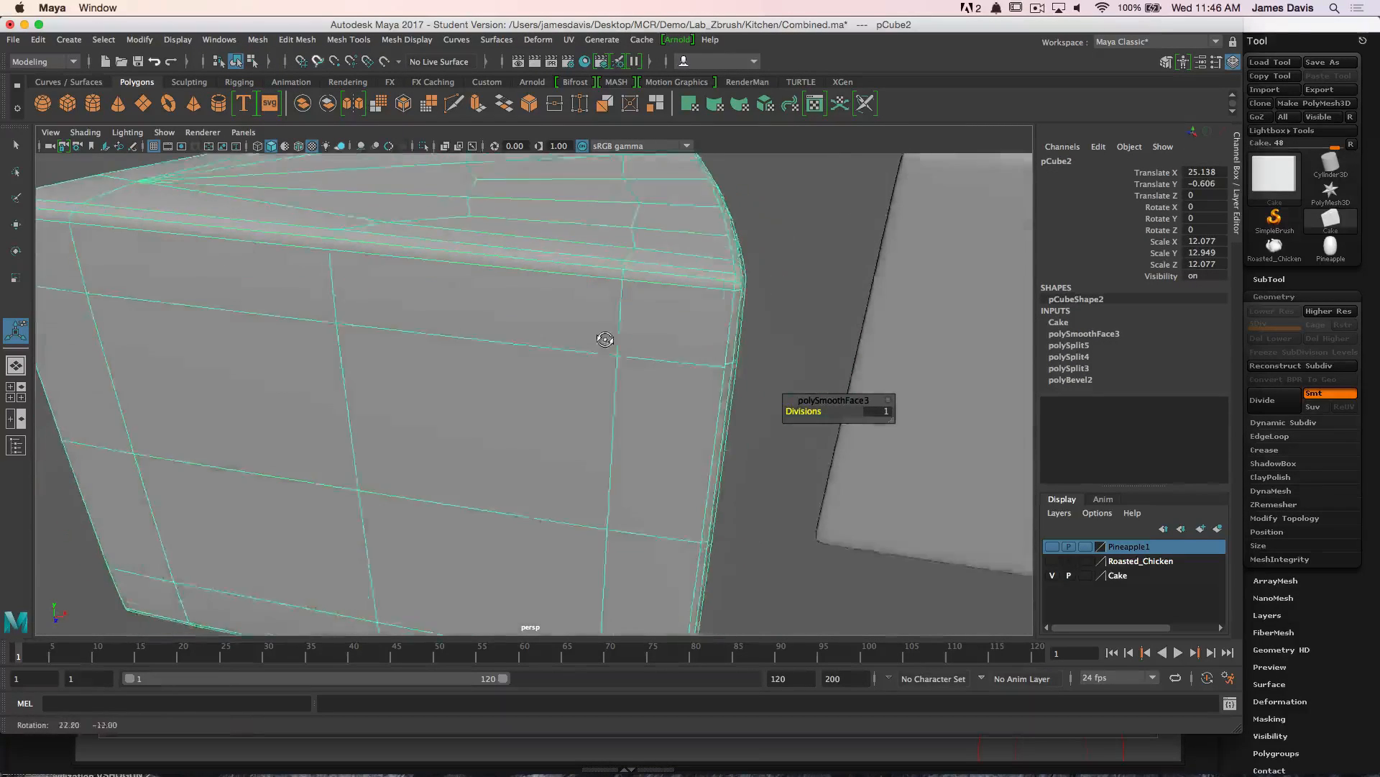
{"action": "right_click_drag", "start_coordinate": [603, 339], "coordinate": [632, 318], "text": "alt"}
{"action": "right_click_drag", "start_coordinate": [619, 267], "coordinate": [507, 268], "text": "alt"}
{"action": "key", "text": "ctrl+z"}
{"action": "key", "text": "ctrl+z"}
{"action": "key", "text": "ctrl+z"}
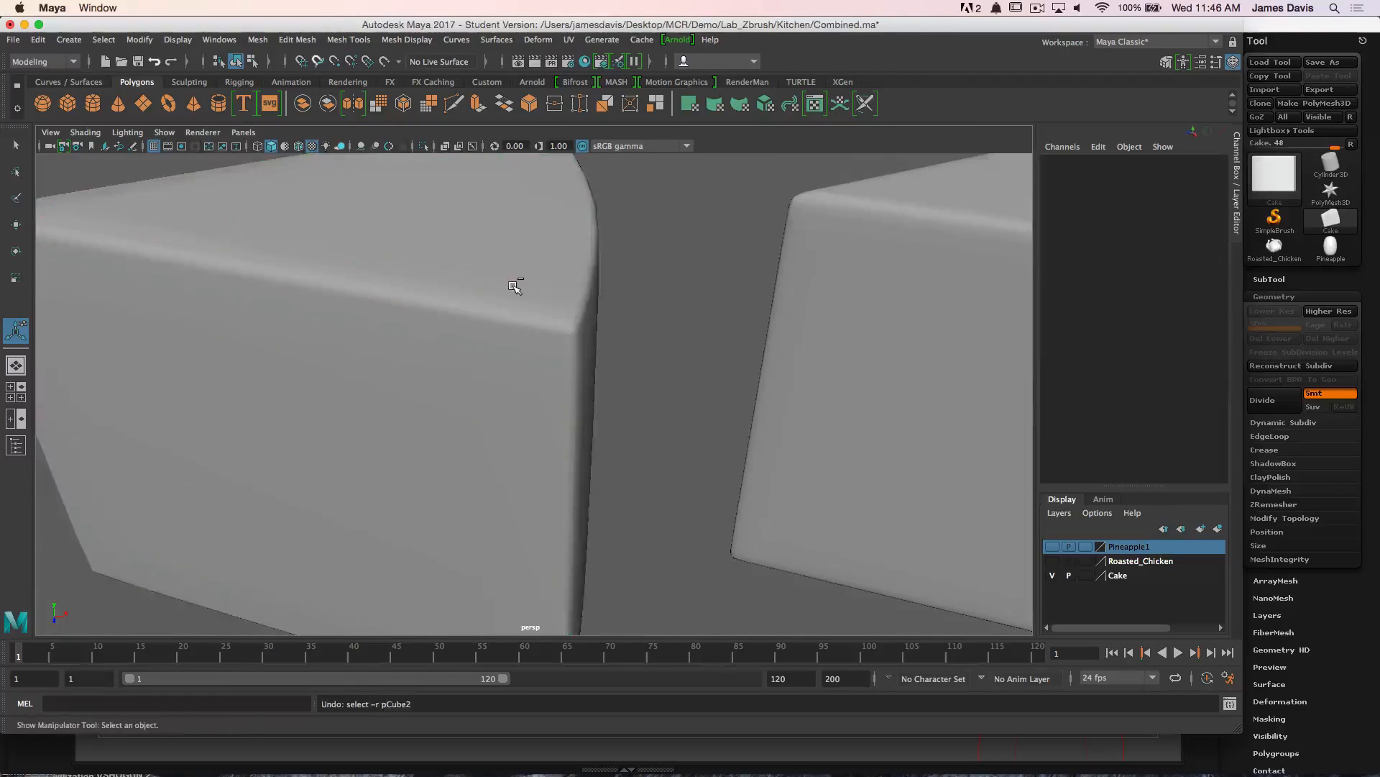
Set the Insert Edge Loop tool to multiple edge loops with 4 loops
{"action": "left_click_drag", "start_coordinate": [521, 309], "coordinate": [469, 307], "text": "alt"}
{"action": "right_click_drag", "start_coordinate": [495, 293], "coordinate": [461, 313], "text": "shift"}
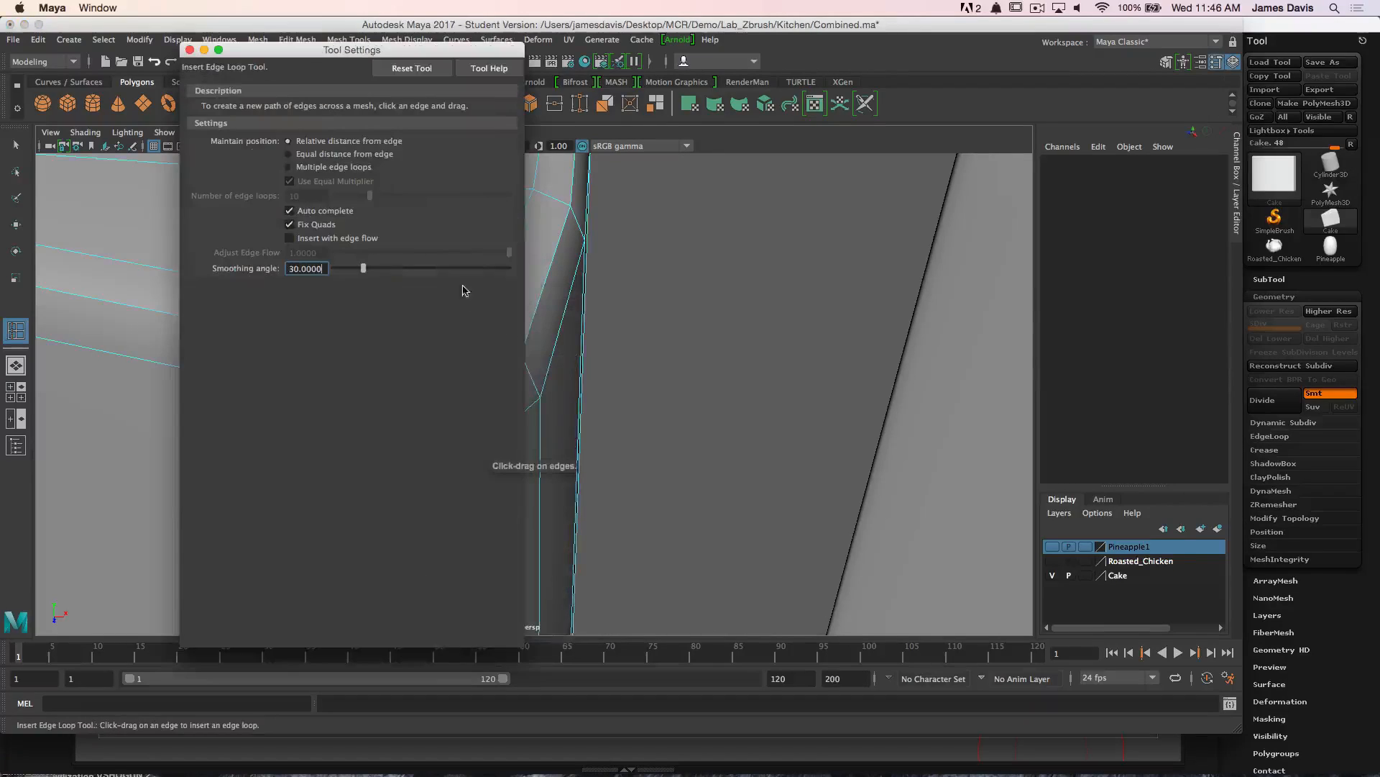
{"action": "left_click", "coordinate": [302, 169]}
{"action": "left_click_drag", "start_coordinate": [309, 196], "coordinate": [270, 210]}
{"action": "type", "text": "4"}
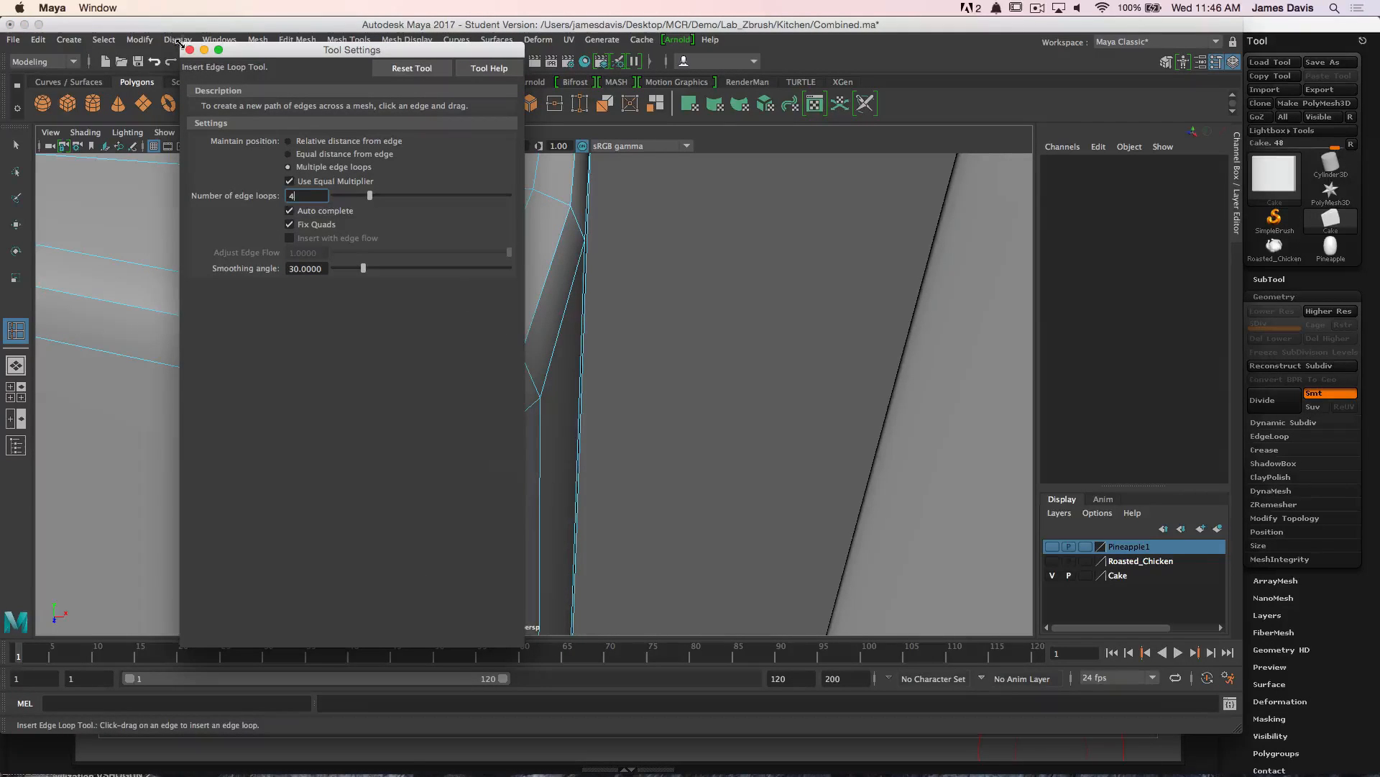
{"action": "left_click", "coordinate": [190, 50]}
Insert sets of 4 edge loops into the bevel strips meeting at the middle slice's upper corner
{"action": "scroll", "coordinate": [462, 305], "scroll_direction": "down", "scroll_amount": 2}
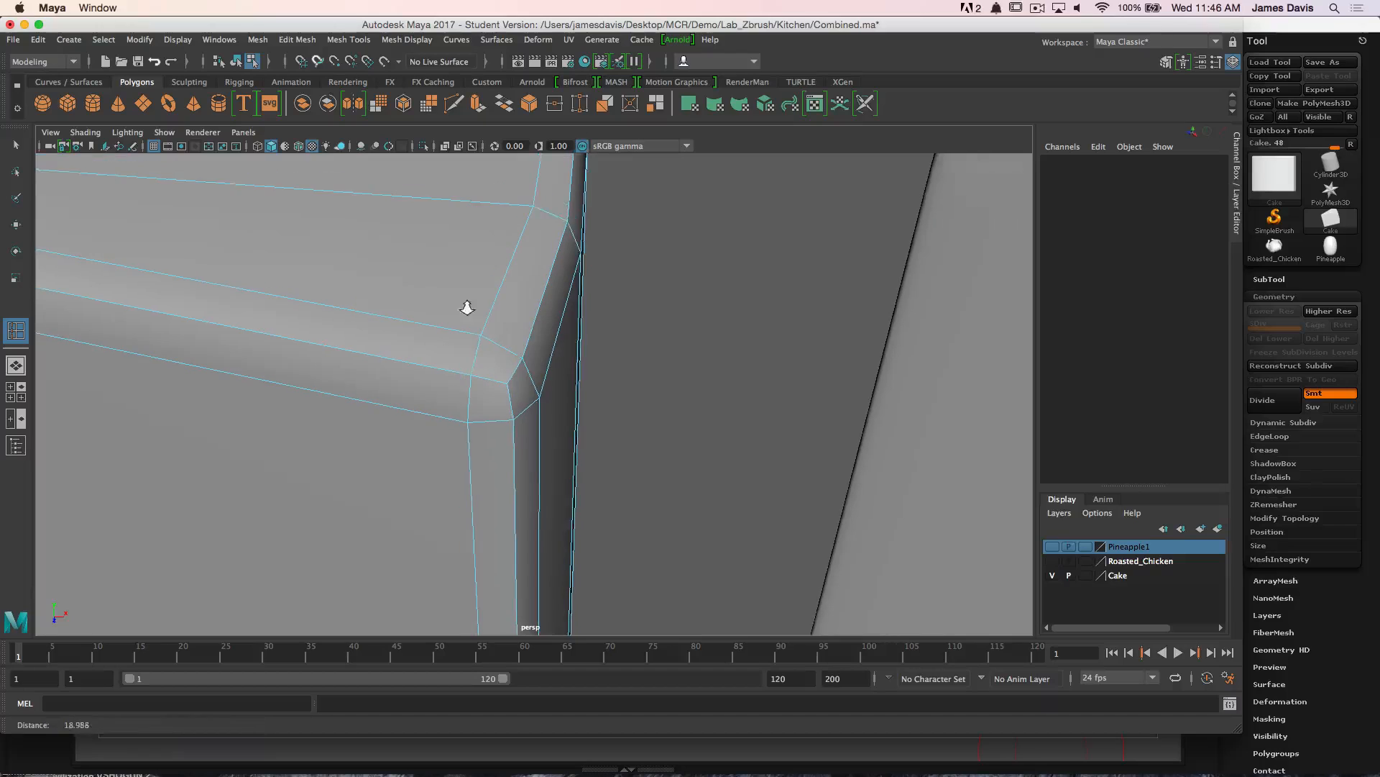
{"action": "scroll", "coordinate": [513, 298], "scroll_direction": "up", "scroll_amount": 2}
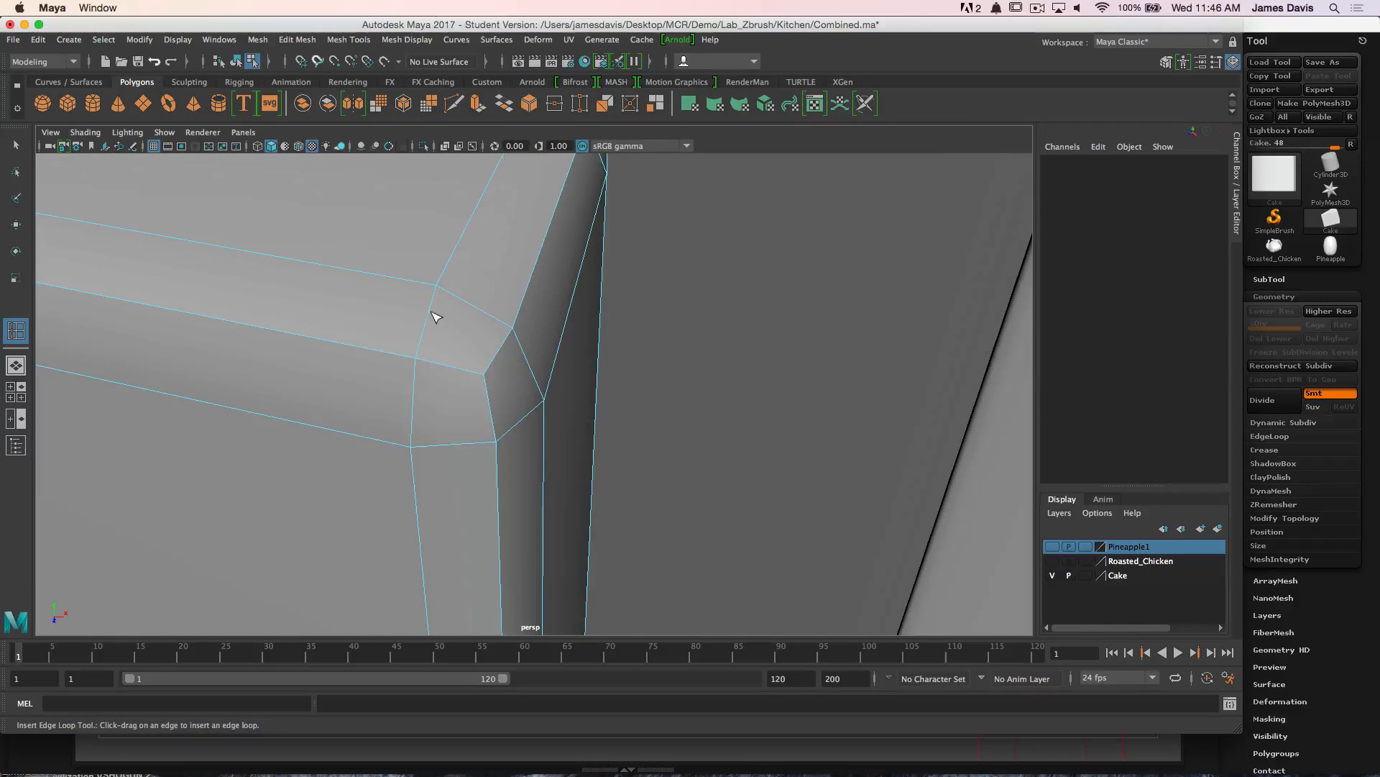
{"action": "scroll", "coordinate": [407, 283], "scroll_direction": "down", "scroll_amount": 3}
{"action": "left_click_drag", "start_coordinate": [558, 335], "coordinate": [557, 323]}
{"action": "left_click", "coordinate": [554, 361]}
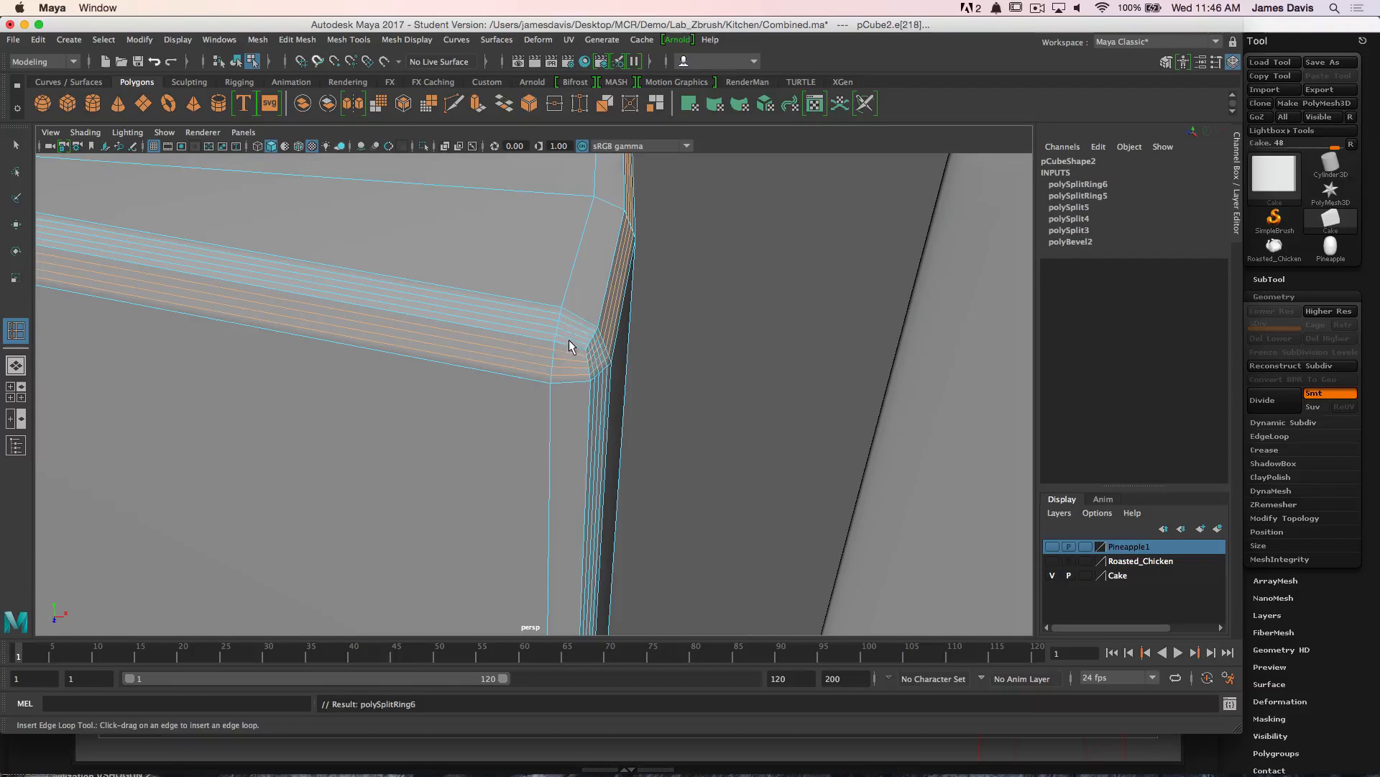
{"action": "left_click", "coordinate": [568, 340]}
Insert 4 evenly spaced vertical edge loops across the middle slice's flat side face
{"action": "scroll", "coordinate": [333, 285], "scroll_direction": "down", "scroll_amount": 3}
{"action": "middle_click_drag", "start_coordinate": [332, 285], "coordinate": [505, 307], "text": "alt"}
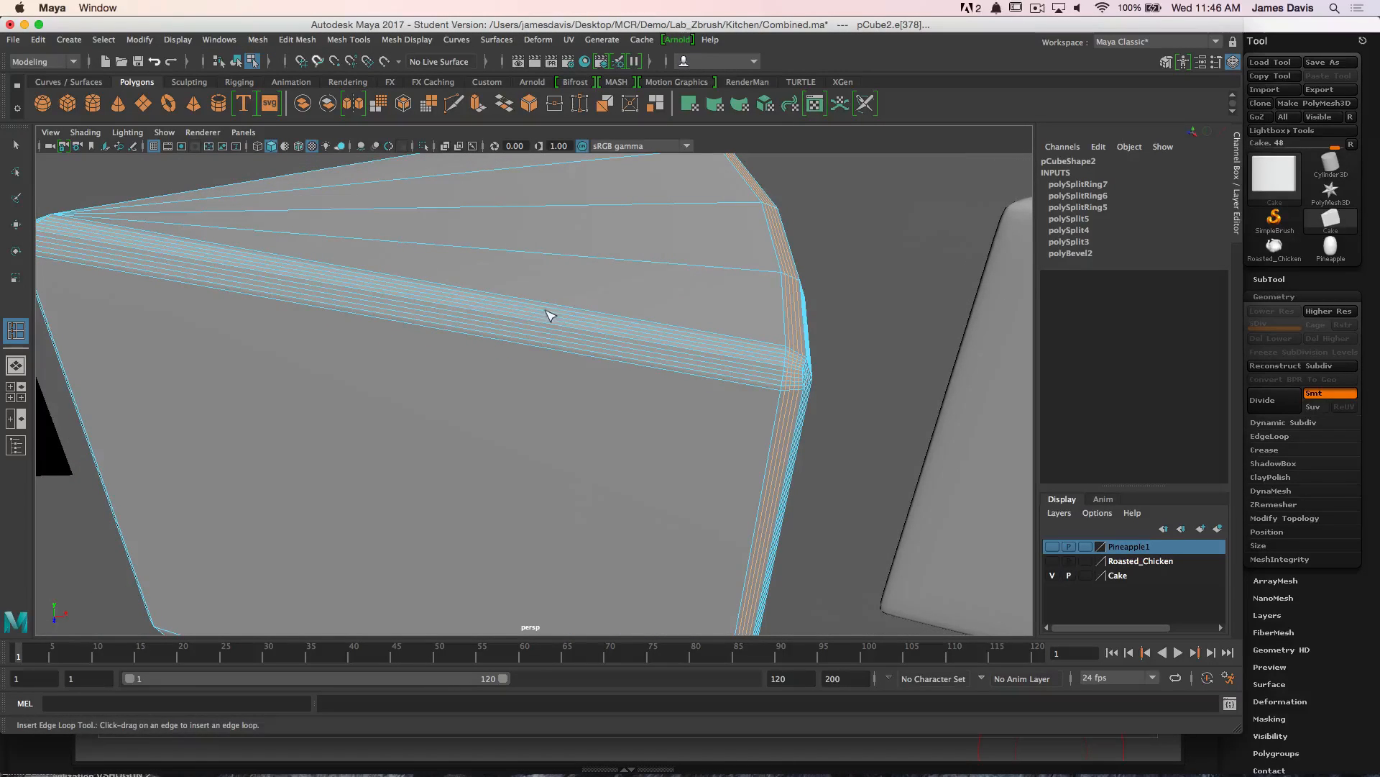
{"action": "left_click_drag", "start_coordinate": [548, 315], "coordinate": [577, 324]}
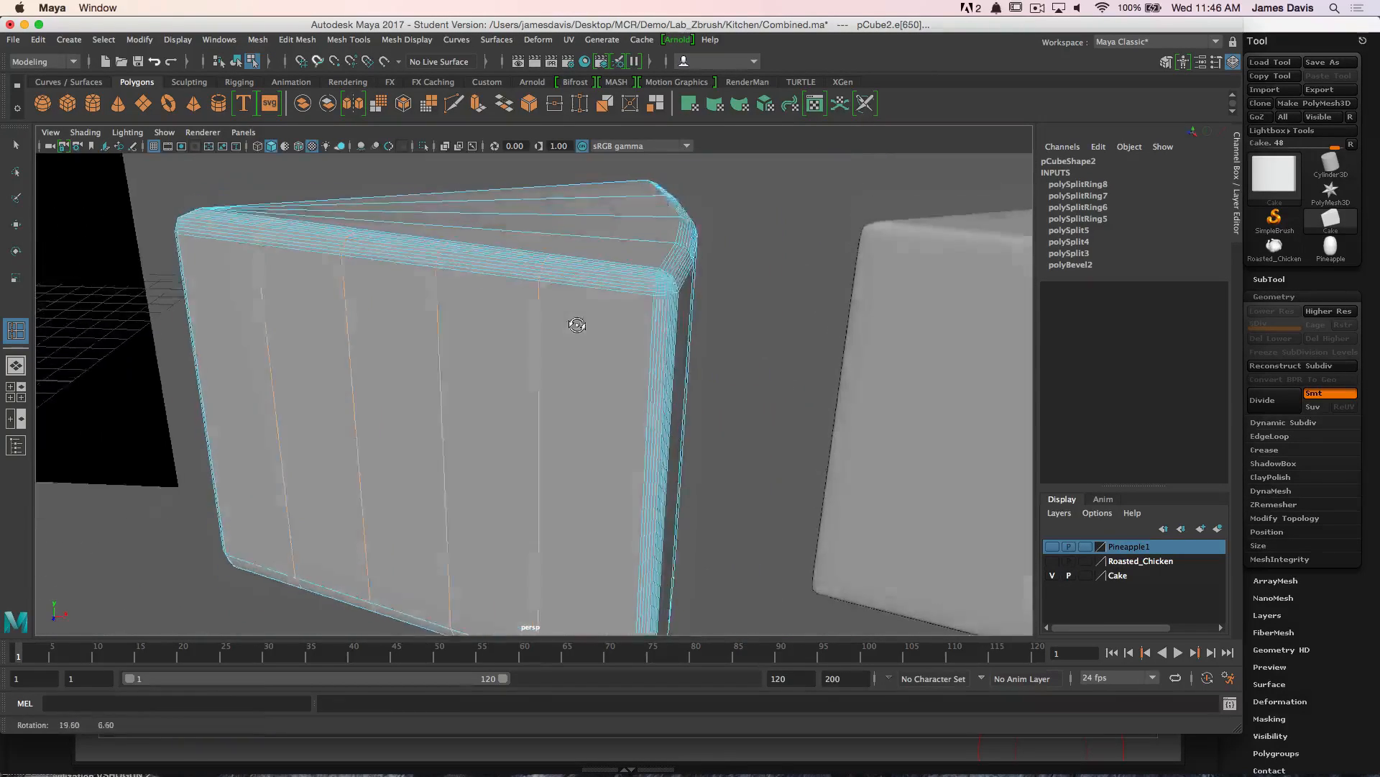
{"action": "scroll", "coordinate": [577, 325], "scroll_direction": "up", "scroll_amount": 3}
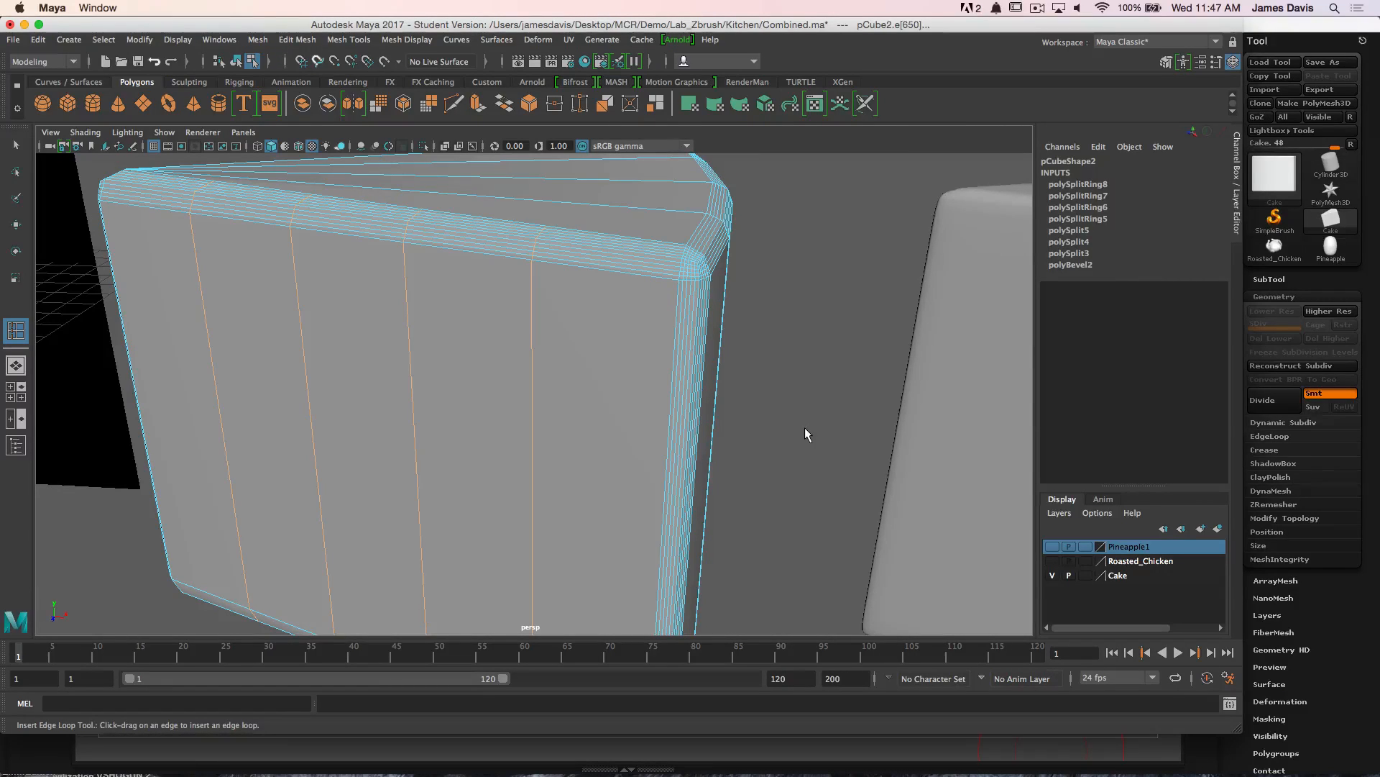
{"action": "key", "text": "q"}
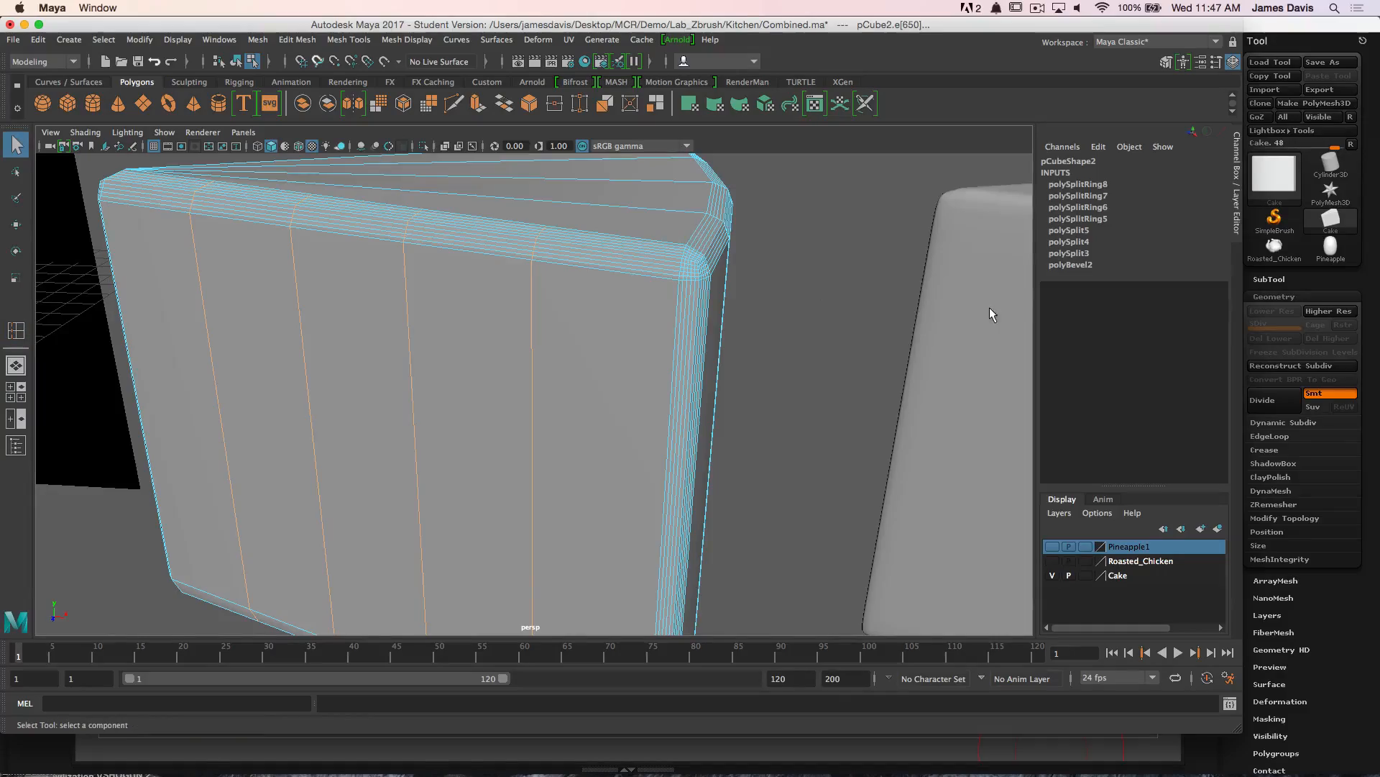
Compare the third slice's dense, even grid with the middle slice's topology
{"action": "left_click", "coordinate": [989, 308]}
{"action": "right_click_drag", "start_coordinate": [980, 309], "coordinate": [849, 296], "text": "alt"}
{"action": "middle_click_drag", "start_coordinate": [849, 297], "coordinate": [530, 305], "text": "alt"}
{"action": "right_click_drag", "start_coordinate": [530, 305], "coordinate": [755, 317], "text": "alt"}
{"action": "left_click_drag", "start_coordinate": [755, 317], "coordinate": [782, 321], "text": "alt"}
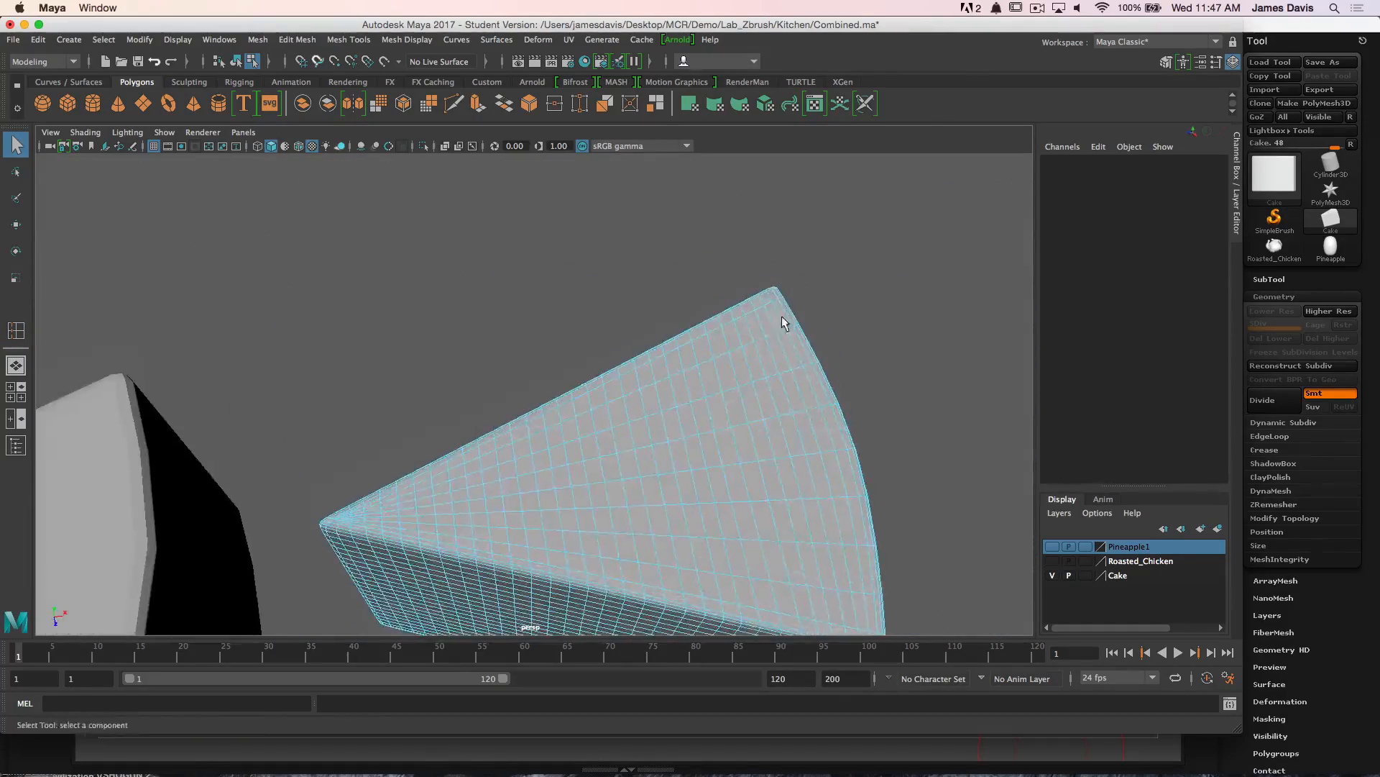
{"action": "middle_click_drag", "start_coordinate": [783, 320], "coordinate": [647, 216], "text": "alt"}
{"action": "right_click_drag", "start_coordinate": [647, 216], "coordinate": [403, 296], "text": "alt"}
{"action": "middle_click_drag", "start_coordinate": [403, 295], "coordinate": [625, 287], "text": "alt"}
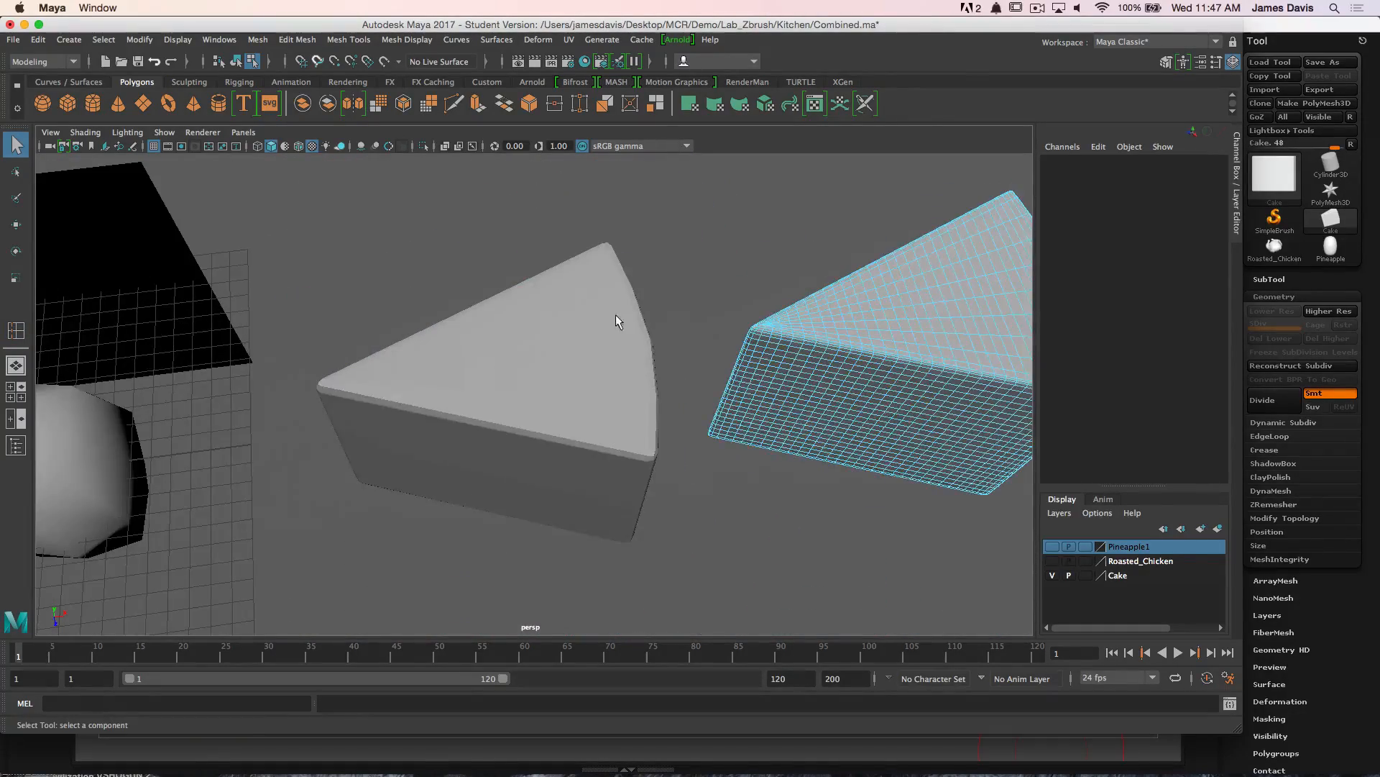
{"action": "left_click", "coordinate": [595, 331]}
{"action": "left_click_drag", "start_coordinate": [592, 337], "coordinate": [567, 348], "text": "alt"}
Undo all the edge loops inserted into the middle slice
{"action": "key", "text": "ctrl+z"}
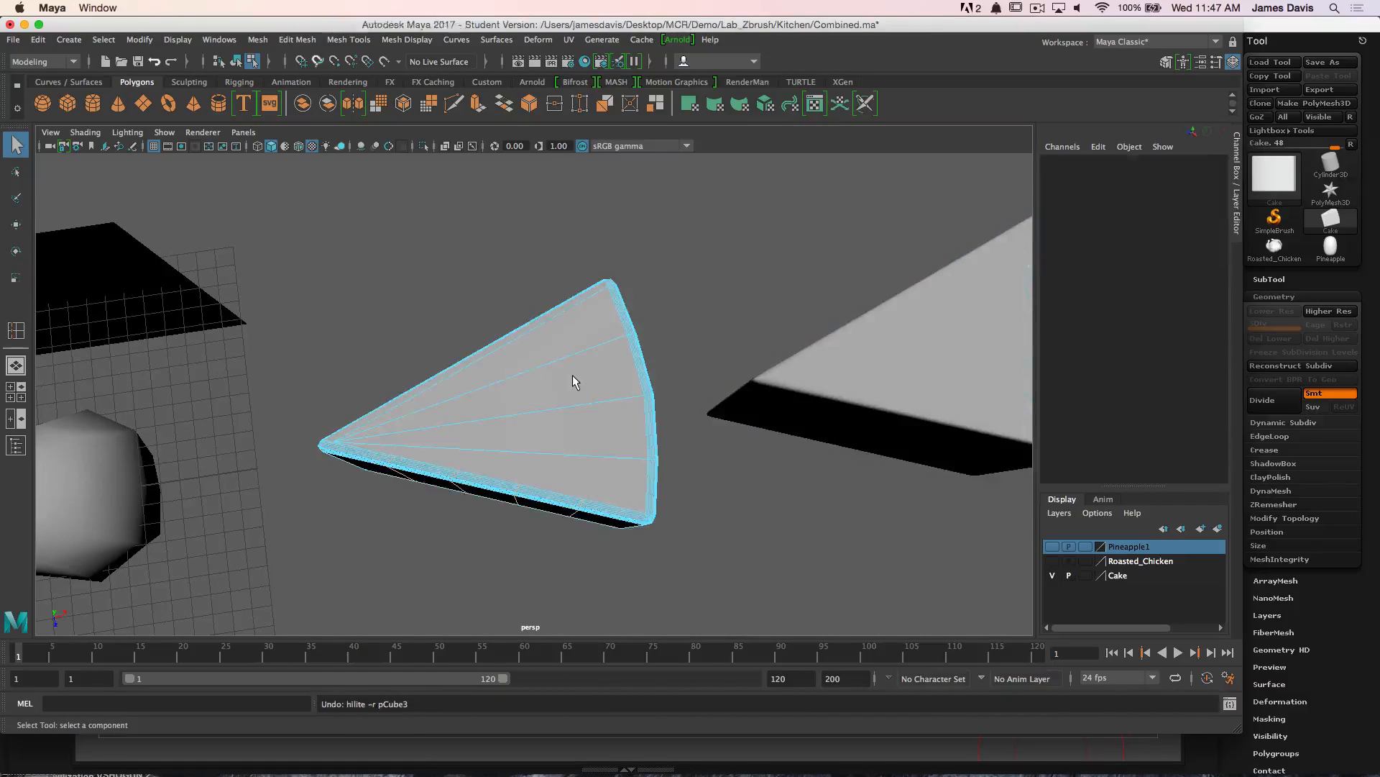
{"action": "right_click_drag", "start_coordinate": [444, 379], "coordinate": [496, 327]}
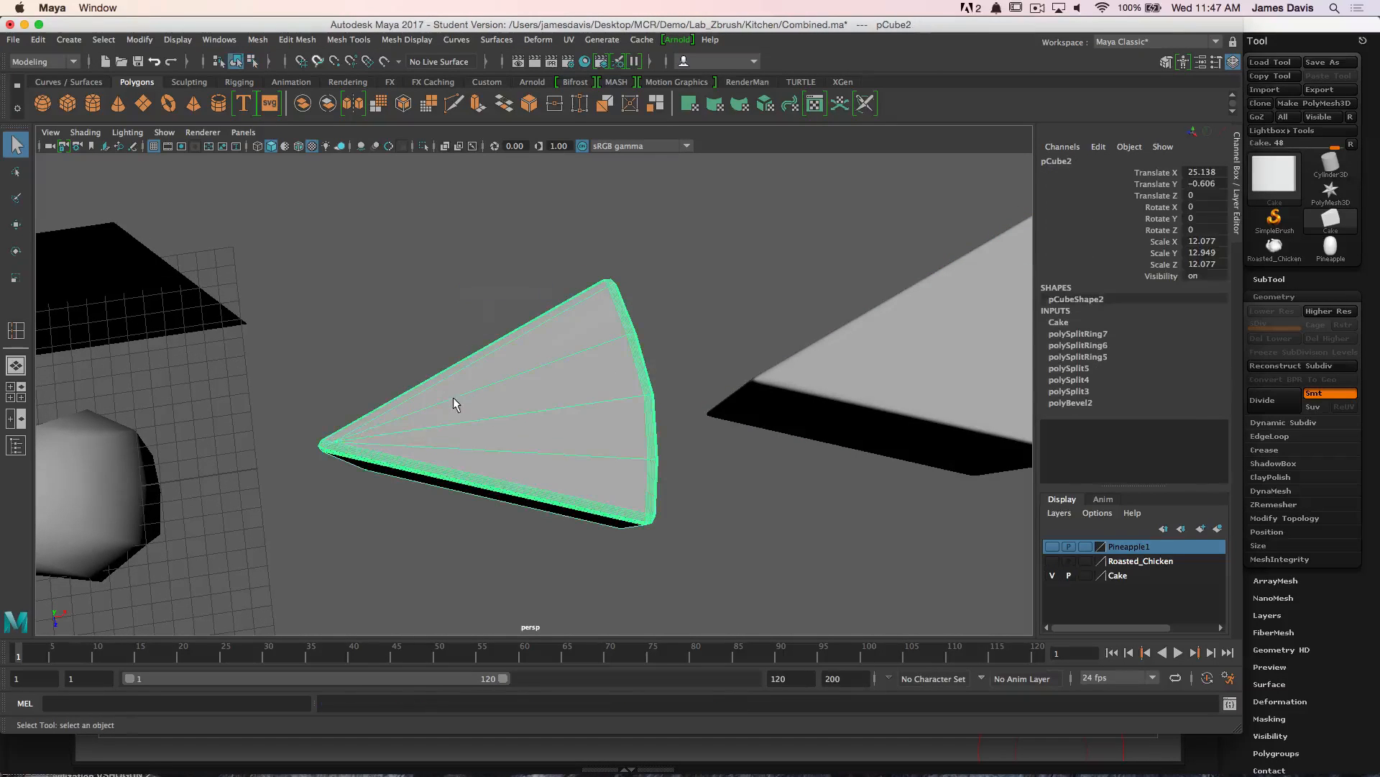
{"action": "key", "text": "3"}
{"action": "key", "text": "ctrl+z"}
{"action": "key", "text": "ctrl+z"}
{"action": "key", "text": "ctrl+z"}
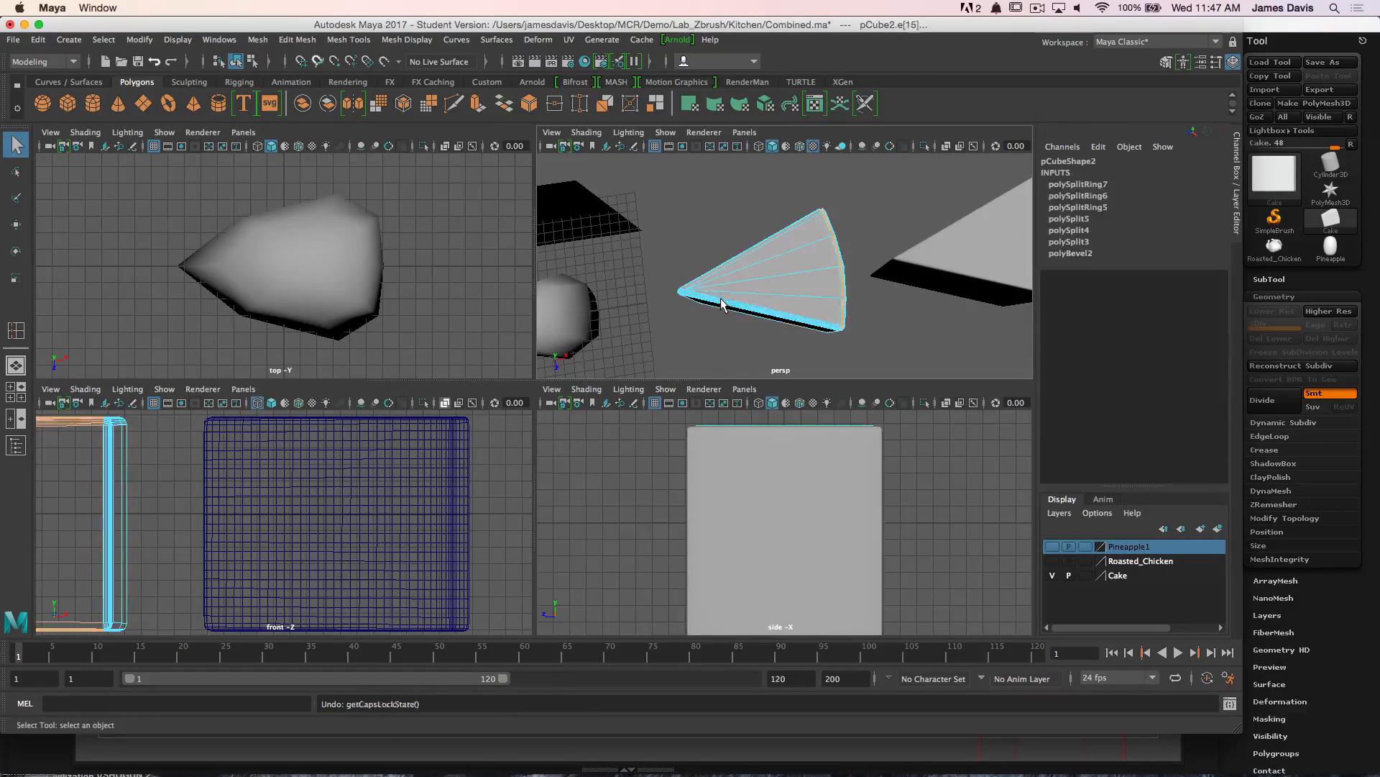
{"action": "key", "text": "ctrl+z"}
{"action": "key", "text": "ctrl+z"}
{"action": "key", "text": "ctrl+z"}
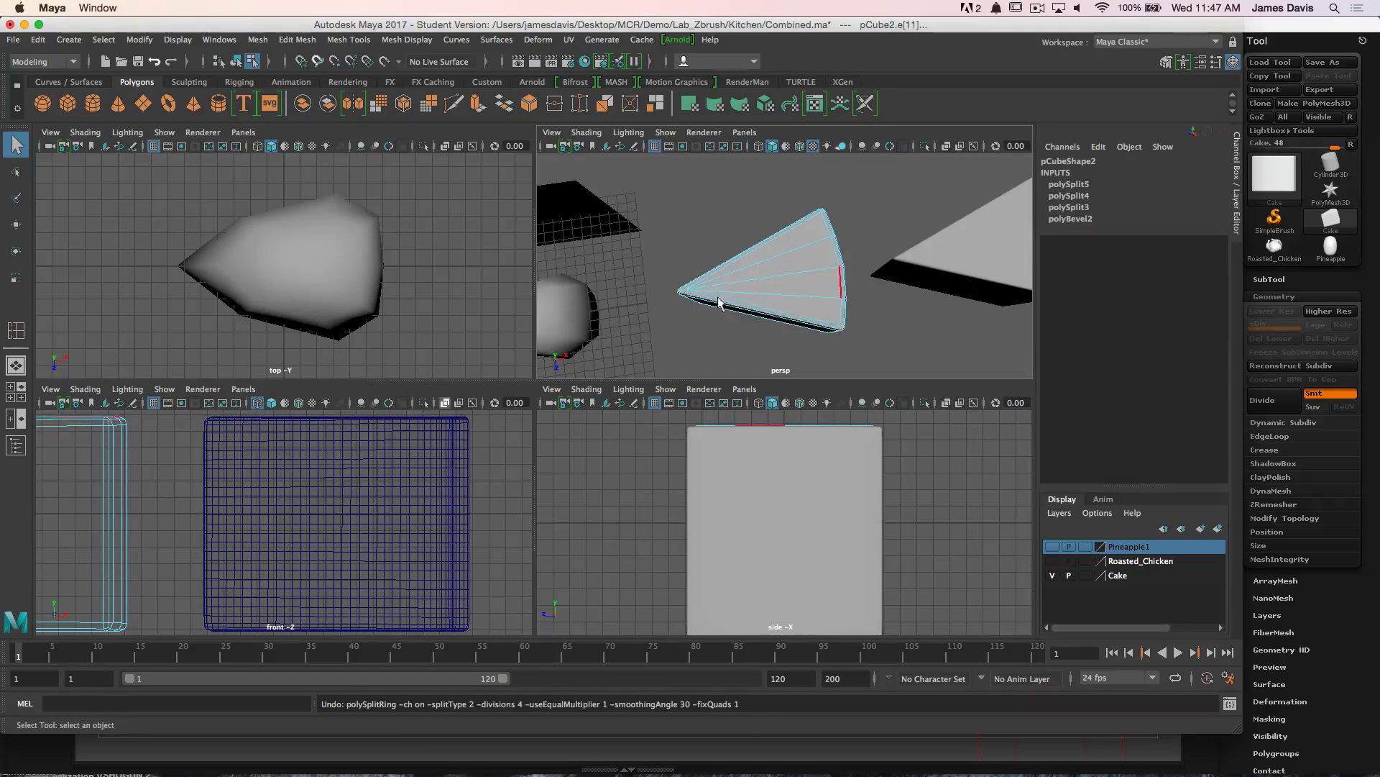
Slice a straight vertical cut through the middle slice near its narrow tip with Multi-Cut in the front view
{"action": "left_click_drag", "start_coordinate": [719, 306], "coordinate": [771, 243], "text": "alt"}
{"action": "key", "text": "space"}
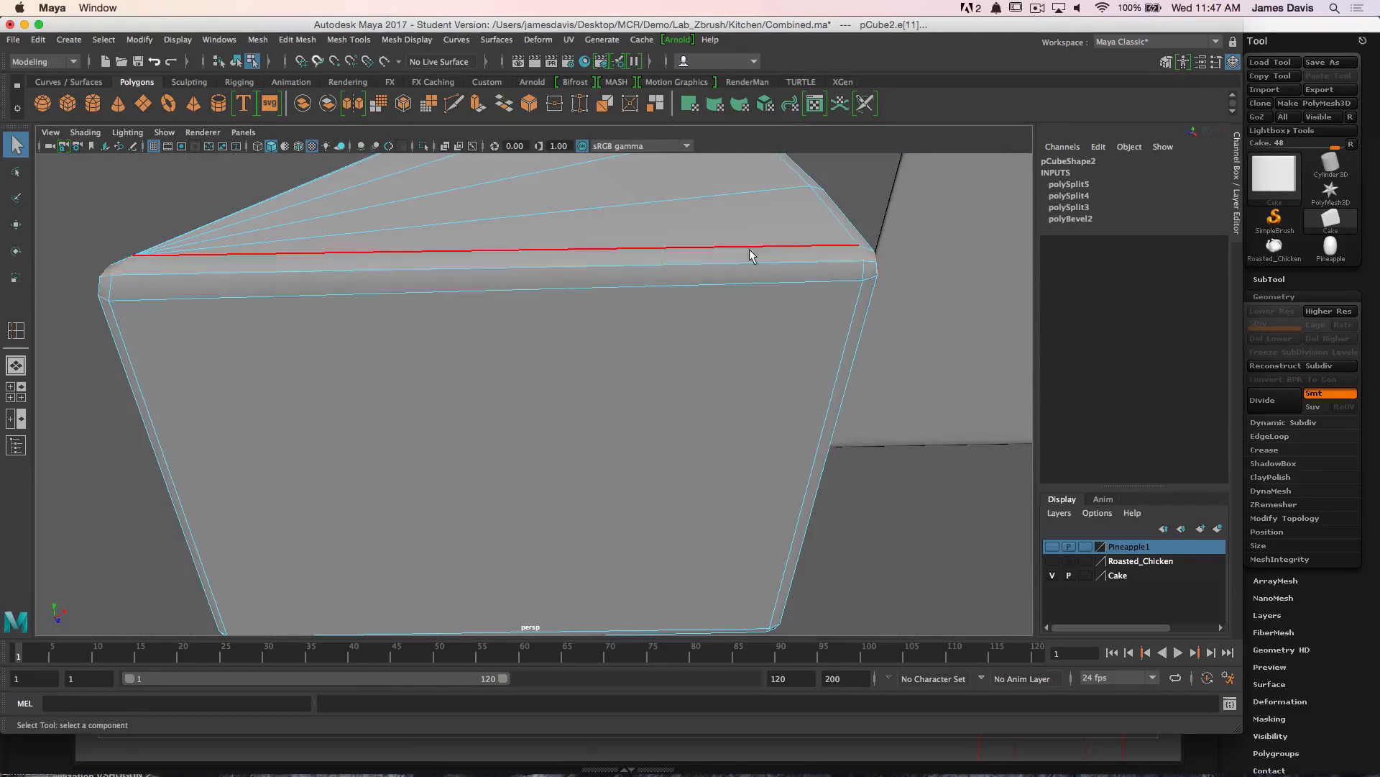
{"action": "key", "text": "space"}
{"action": "key", "text": "space"}
{"action": "scroll", "coordinate": [228, 326], "scroll_direction": "down", "scroll_amount": 4}
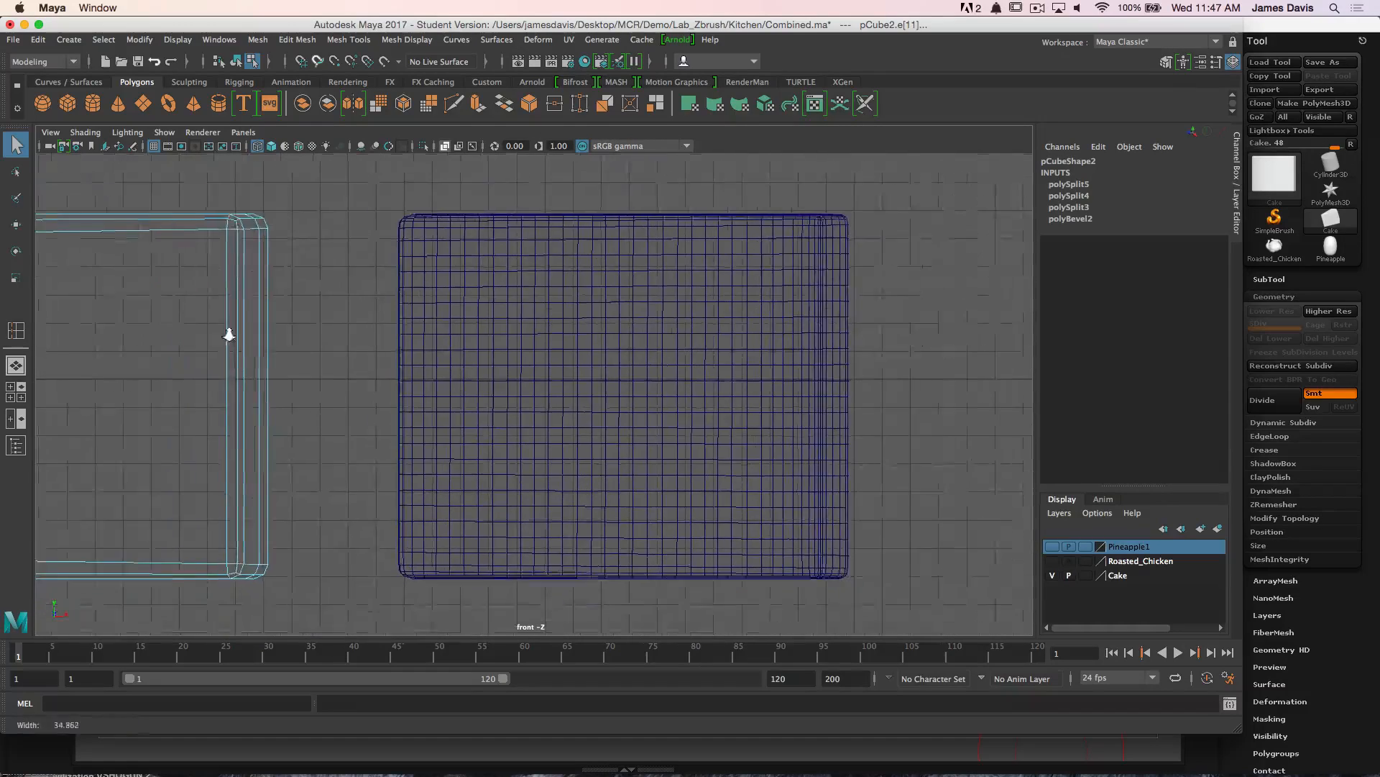
{"action": "middle_click_drag", "start_coordinate": [237, 324], "coordinate": [701, 337], "text": "alt"}
{"action": "key", "text": "F8"}
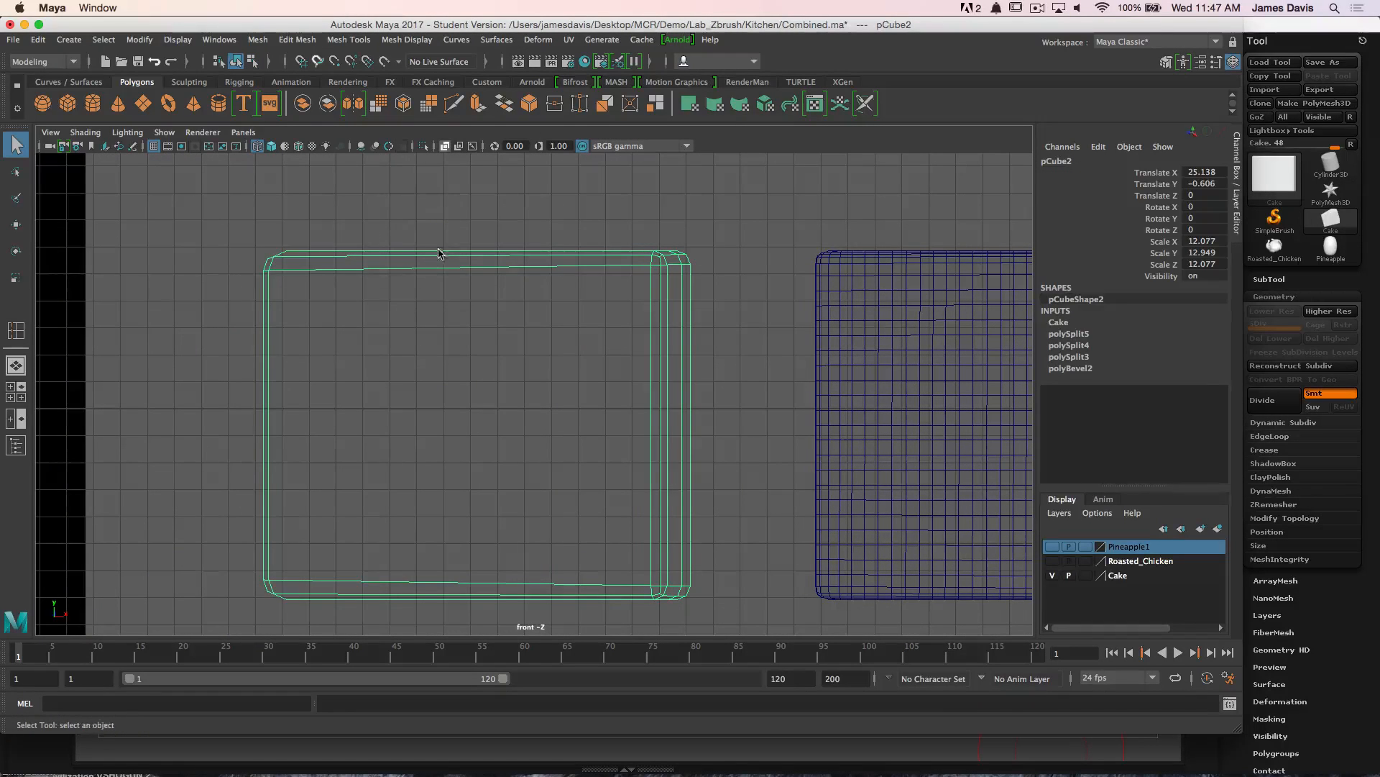
{"action": "right_click_drag", "start_coordinate": [439, 253], "coordinate": [356, 248], "text": "shift"}
{"action": "middle_click_drag", "start_coordinate": [300, 233], "coordinate": [383, 197], "text": "alt"}
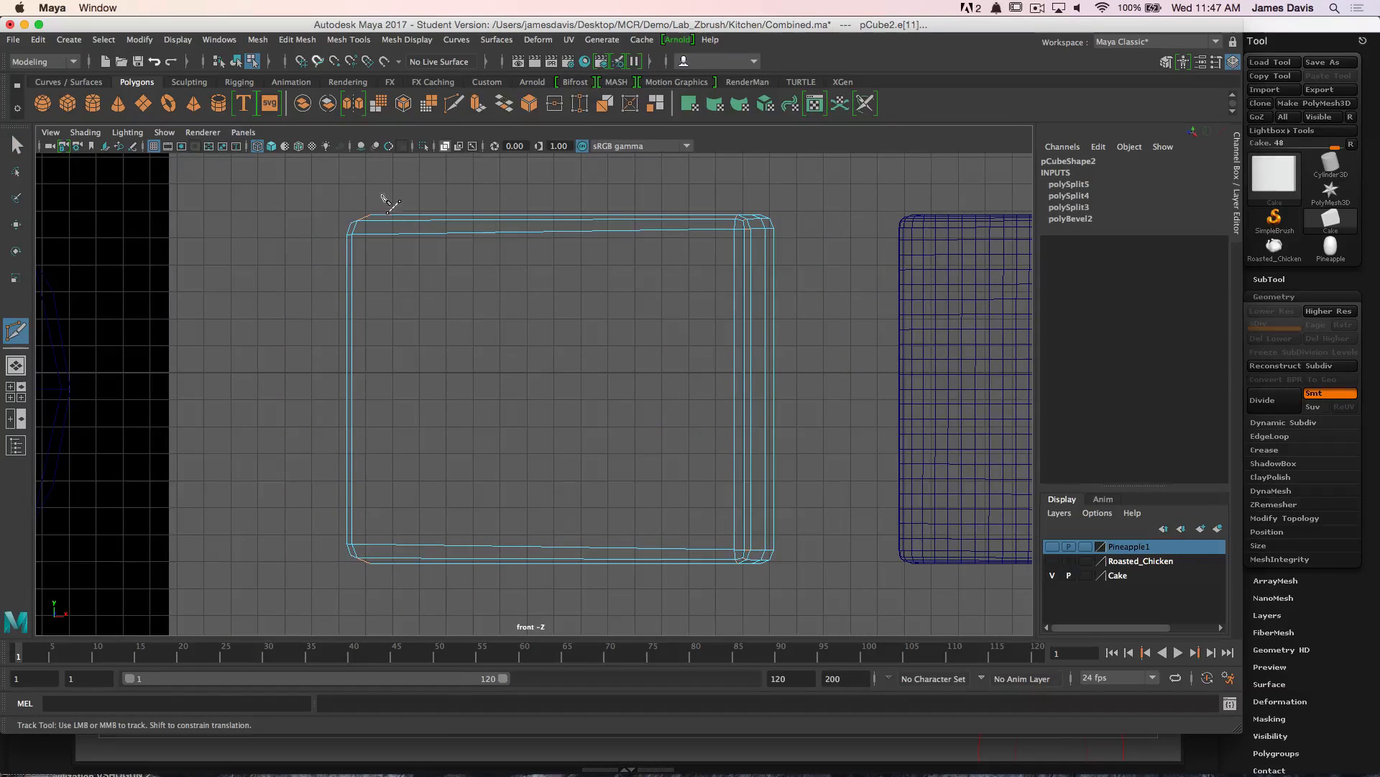
{"action": "left_click_drag", "start_coordinate": [388, 186], "coordinate": [387, 254]}
{"action": "left_click_drag", "start_coordinate": [390, 429], "coordinate": [392, 474]}
{"action": "left_click_drag", "start_coordinate": [391, 610], "coordinate": [400, 620]}
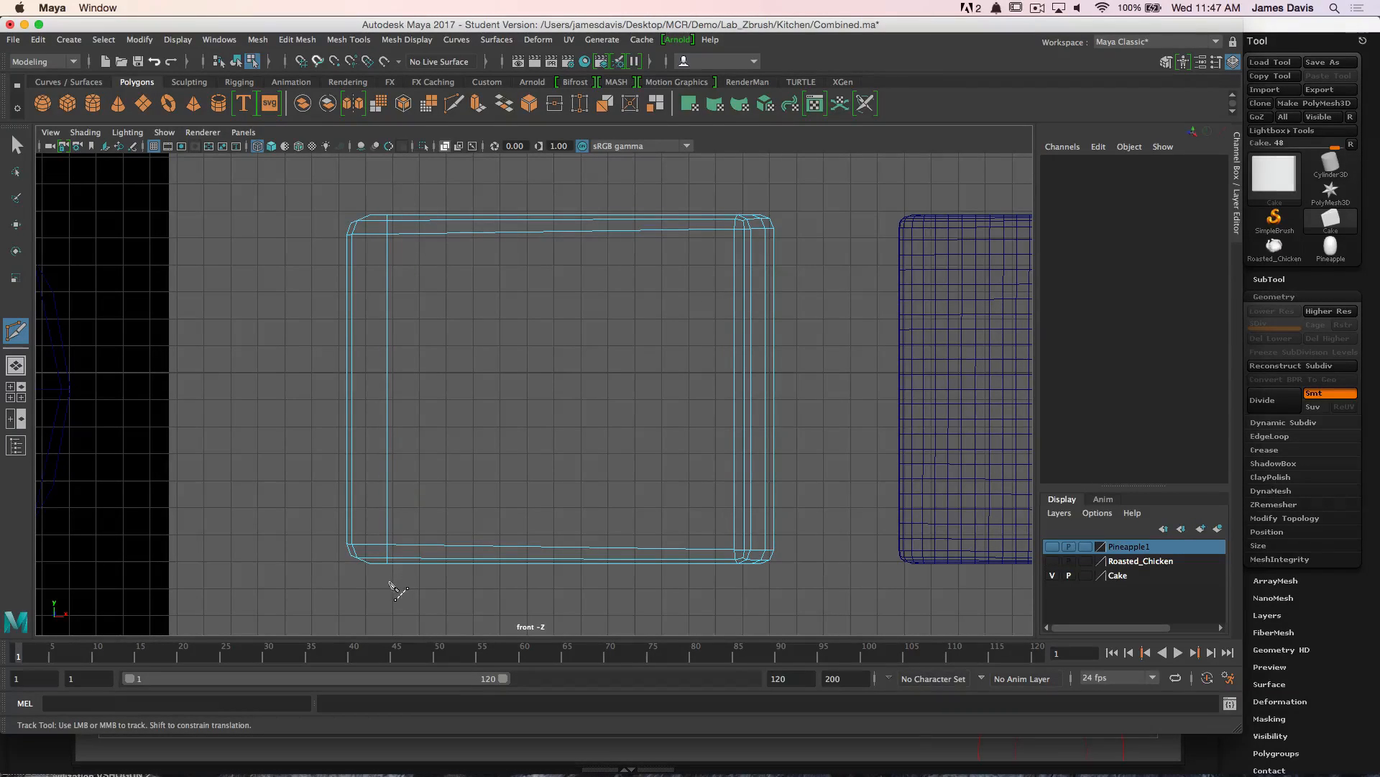
Examine the new vertical cut around the middle slice, selecting the side faces on both sides of it
{"action": "key", "text": "space"}
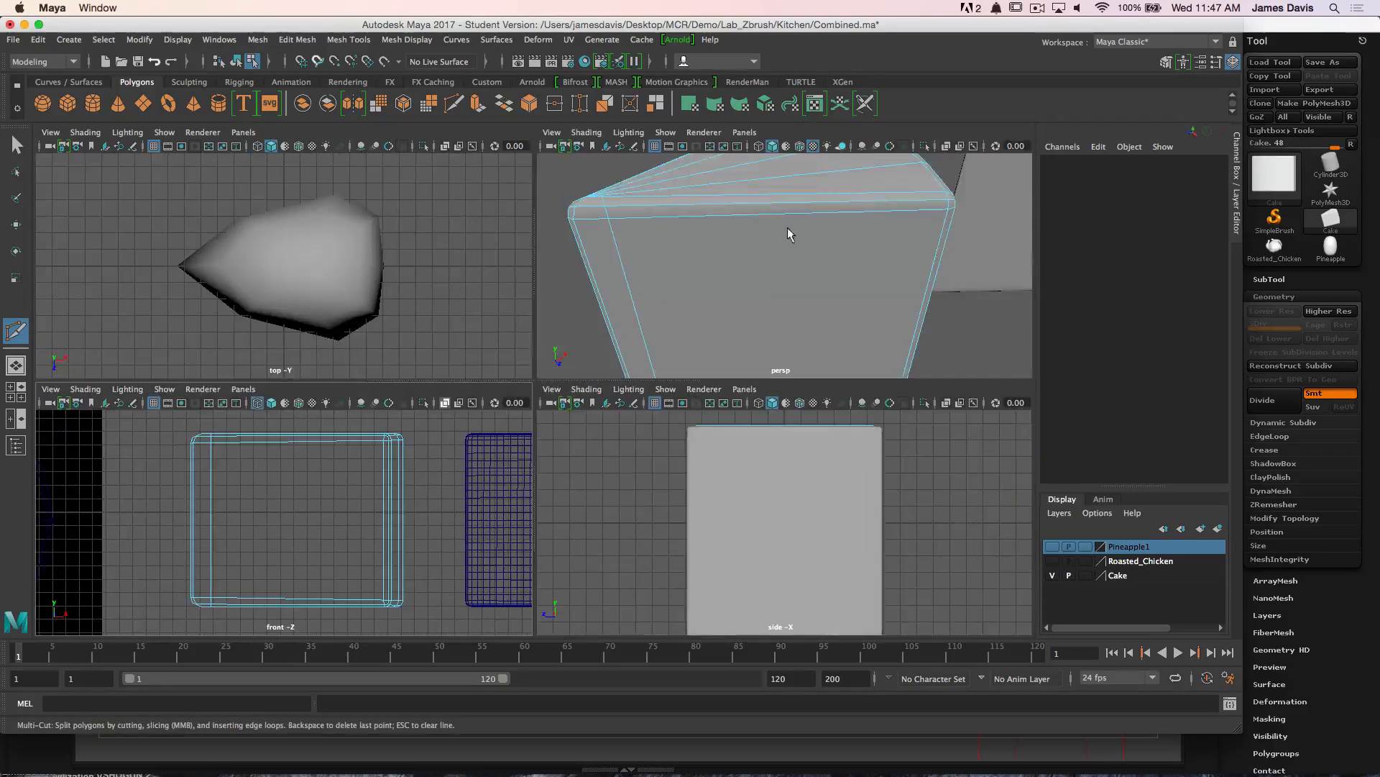
{"action": "key", "text": "space"}
{"action": "left_click_drag", "start_coordinate": [610, 277], "coordinate": [647, 220], "text": "alt"}
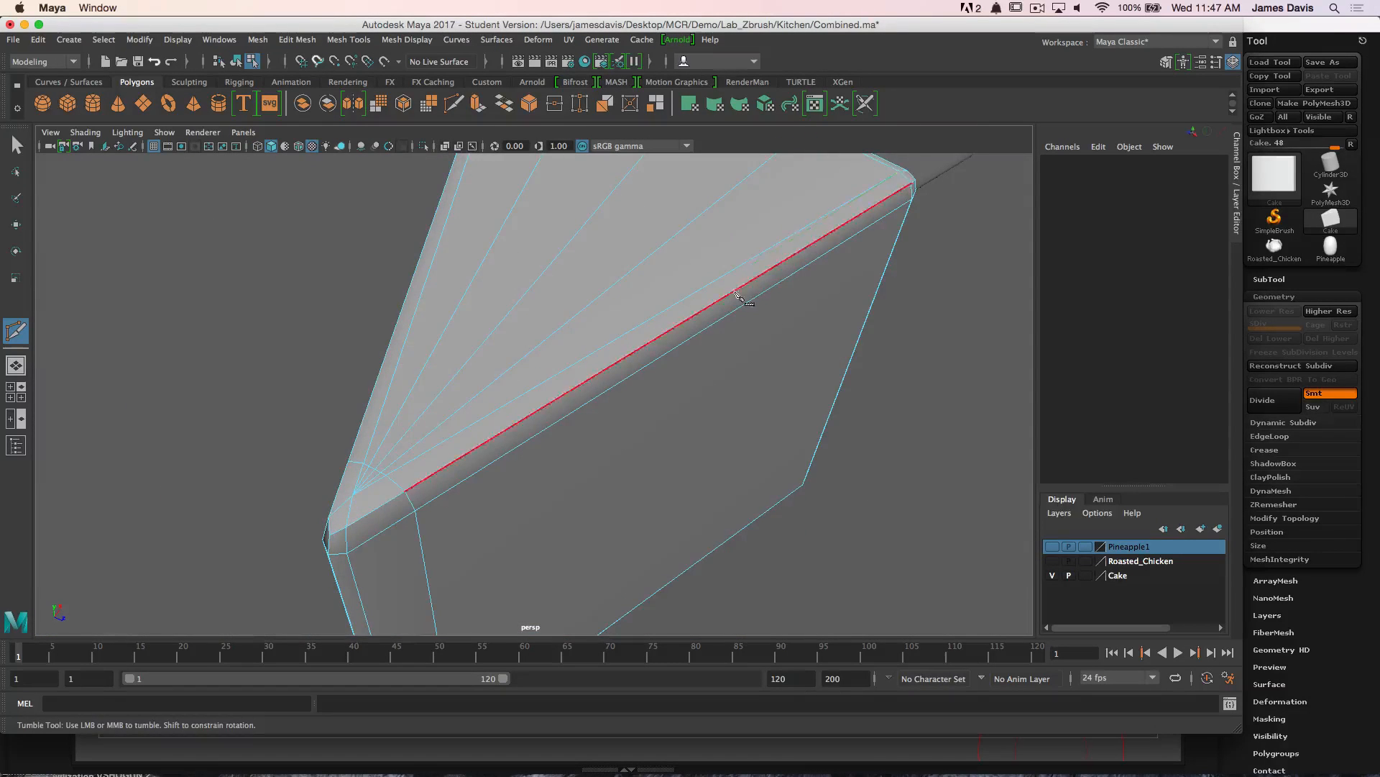
{"action": "left_click_drag", "start_coordinate": [627, 309], "coordinate": [607, 265], "text": "alt"}
{"action": "right_click_drag", "start_coordinate": [584, 266], "coordinate": [279, 295], "text": "alt"}
{"action": "key", "text": "q"}
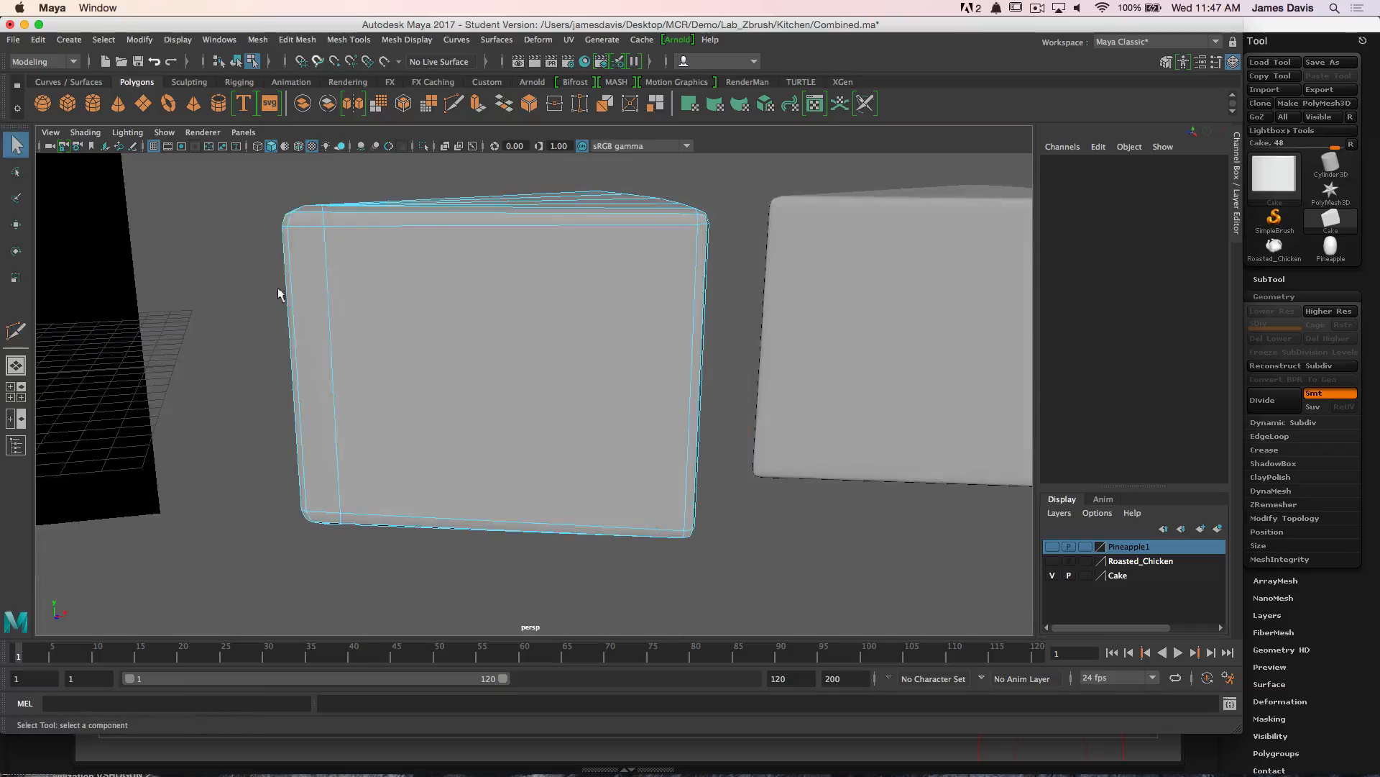
{"action": "right_click_drag", "start_coordinate": [390, 337], "coordinate": [388, 378]}
{"action": "left_click", "coordinate": [311, 334]}
{"action": "left_click", "coordinate": [467, 356], "text": "shift"}
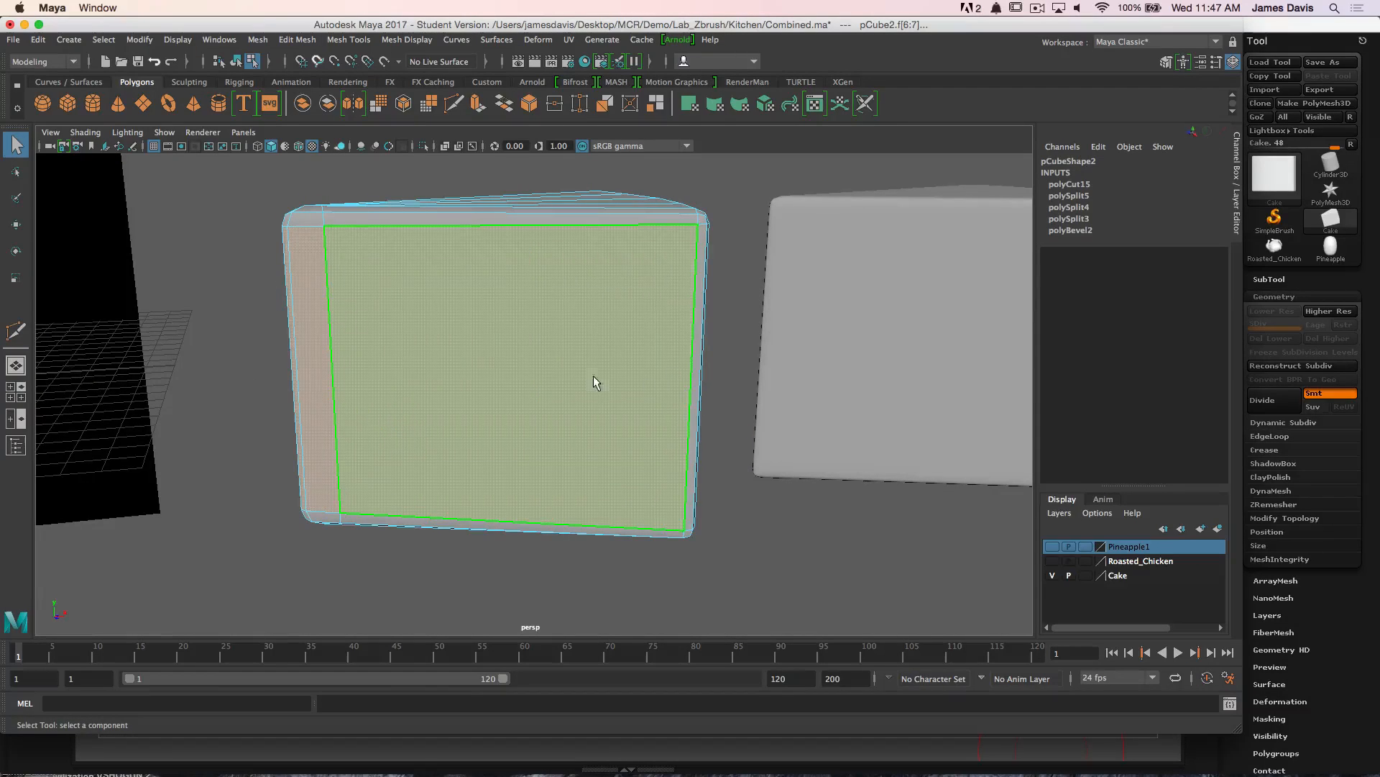
{"action": "left_click_drag", "start_coordinate": [345, 226], "coordinate": [314, 274], "text": "alt"}
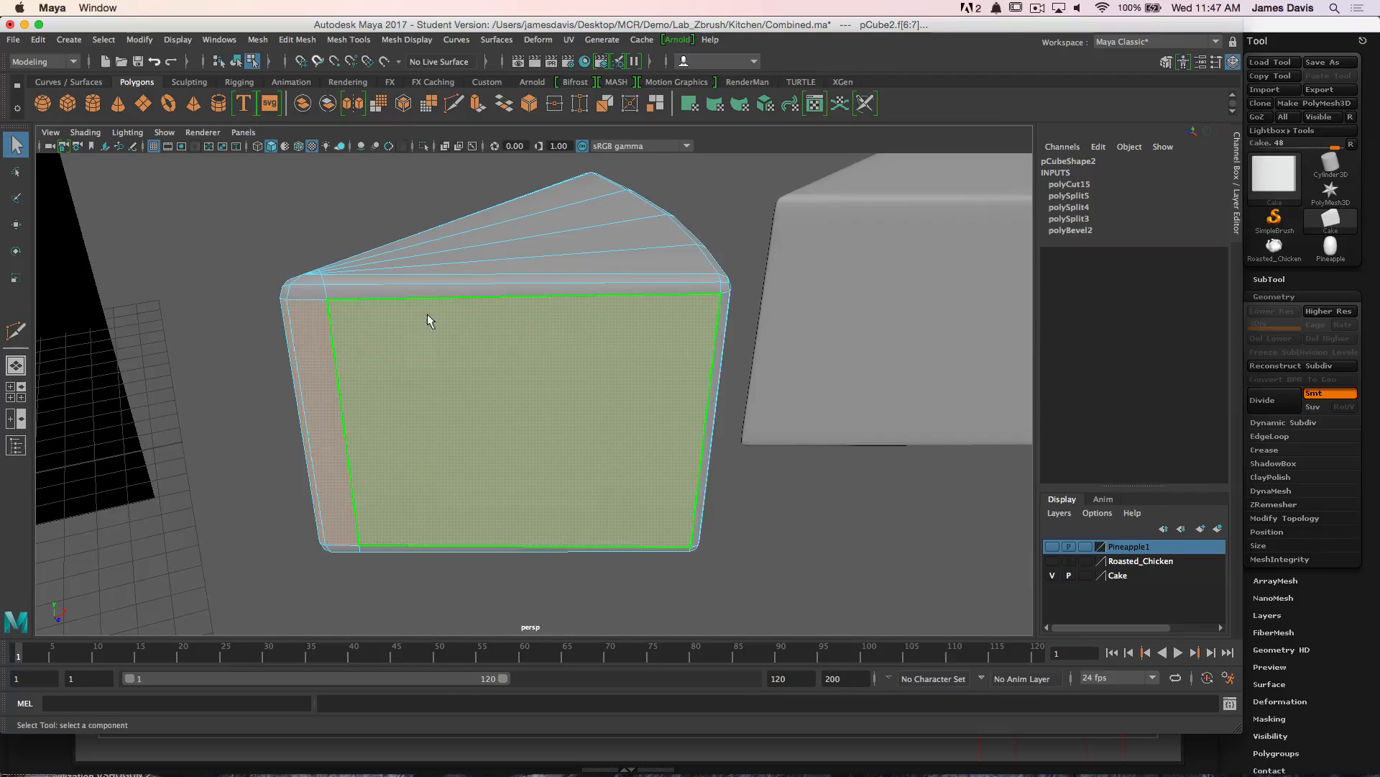
{"action": "left_click_drag", "start_coordinate": [348, 296], "coordinate": [458, 313], "text": "alt"}
Try to insert 4 edge loops across the middle slice's fan of long top edges
{"action": "right_click_drag", "start_coordinate": [302, 351], "coordinate": [348, 290]}
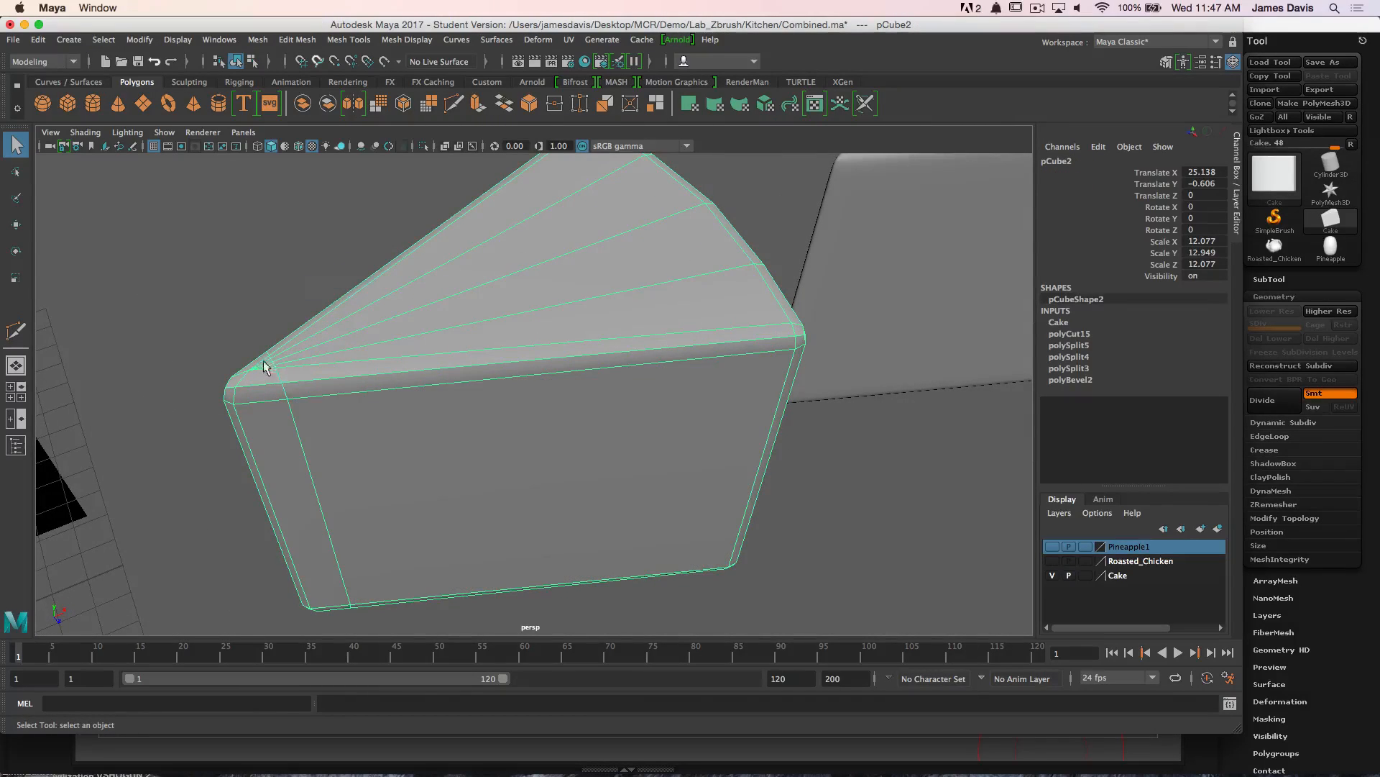
{"action": "middle_click_drag", "start_coordinate": [282, 385], "coordinate": [343, 326], "text": "alt"}
{"action": "right_click_drag", "start_coordinate": [343, 326], "coordinate": [351, 397], "text": "alt"}
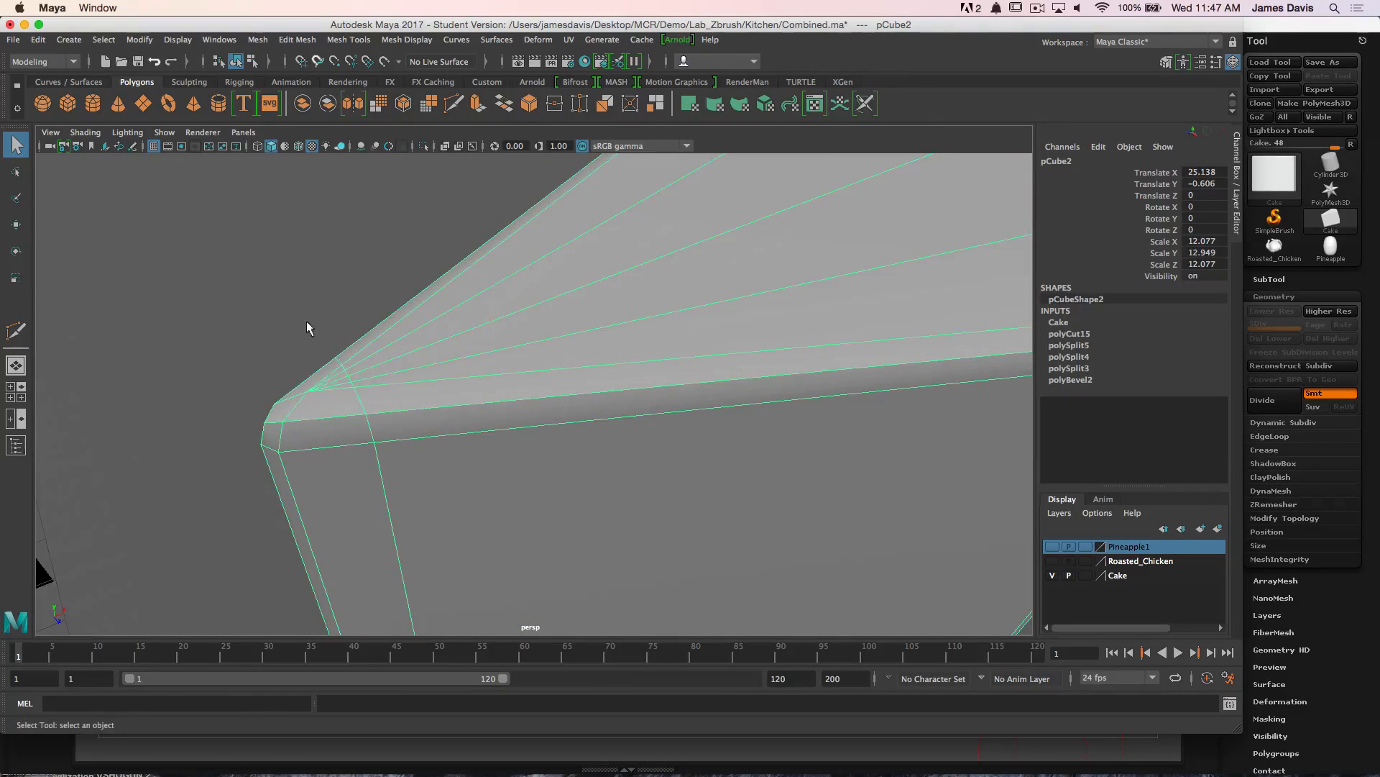
{"action": "right_click_drag", "start_coordinate": [306, 328], "coordinate": [246, 374], "text": "alt"}
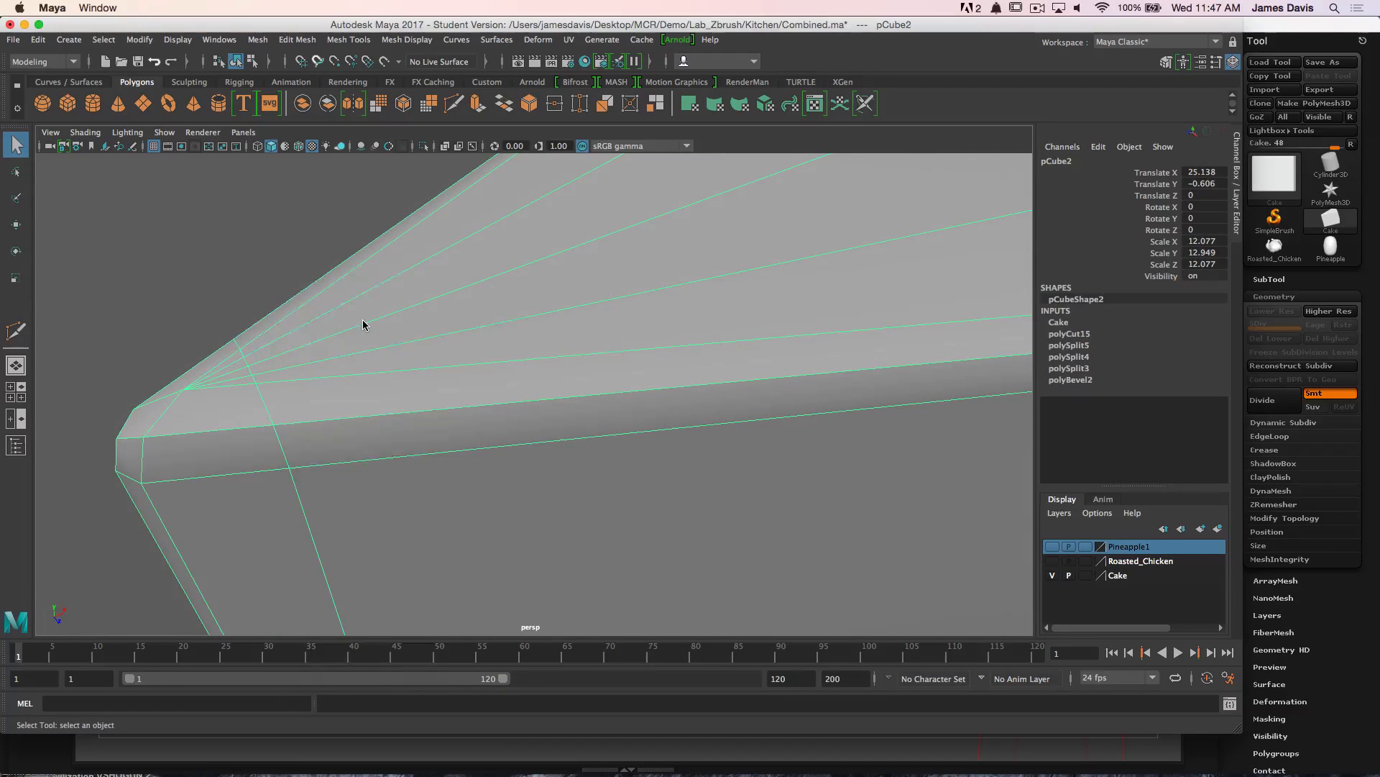
{"action": "right_click_drag", "start_coordinate": [362, 321], "coordinate": [303, 350], "text": "shift"}
{"action": "left_click", "coordinate": [303, 345]}
{"action": "left_click_drag", "start_coordinate": [462, 400], "coordinate": [405, 345], "text": "alt"}
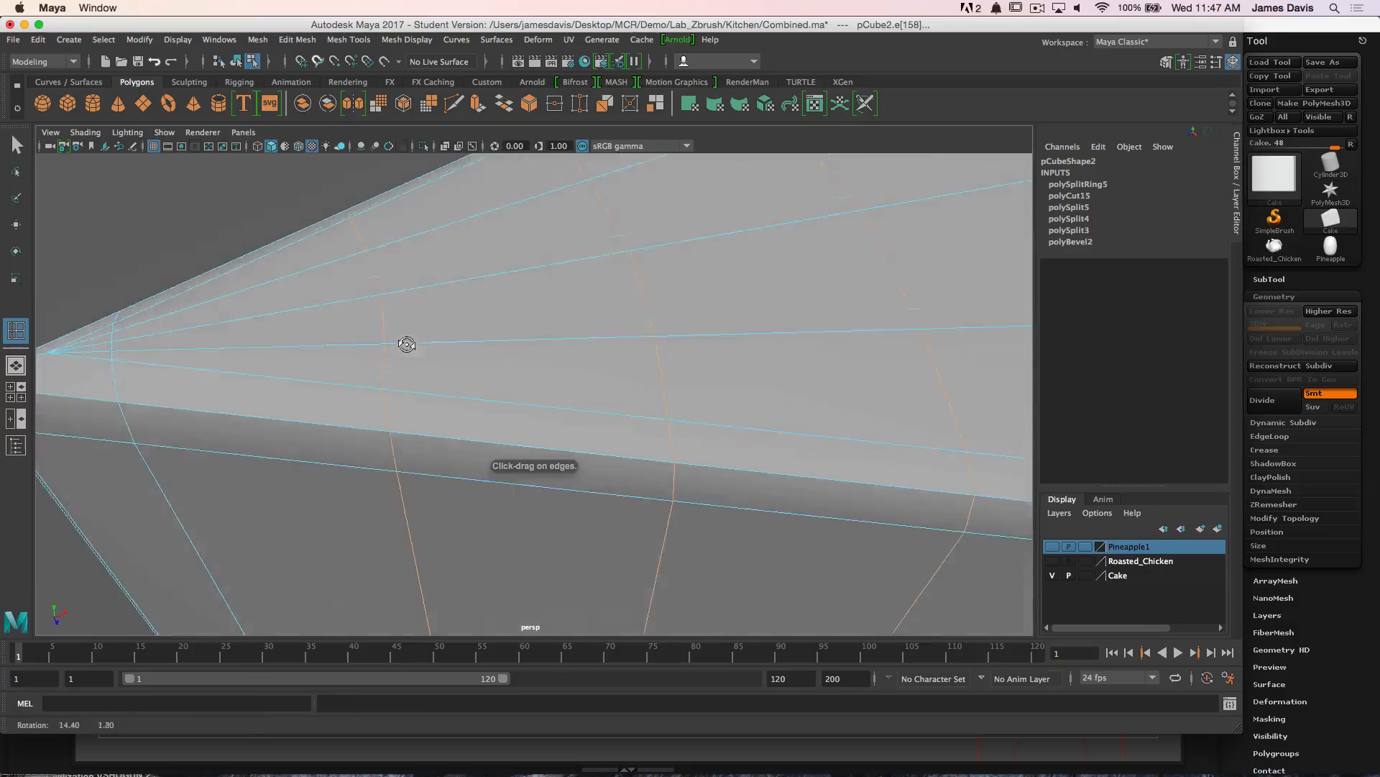
{"action": "right_click_drag", "start_coordinate": [405, 345], "coordinate": [375, 315], "text": "alt"}
{"action": "left_click_drag", "start_coordinate": [376, 316], "coordinate": [423, 347], "text": "alt"}
{"action": "key", "text": "ctrl+z"}
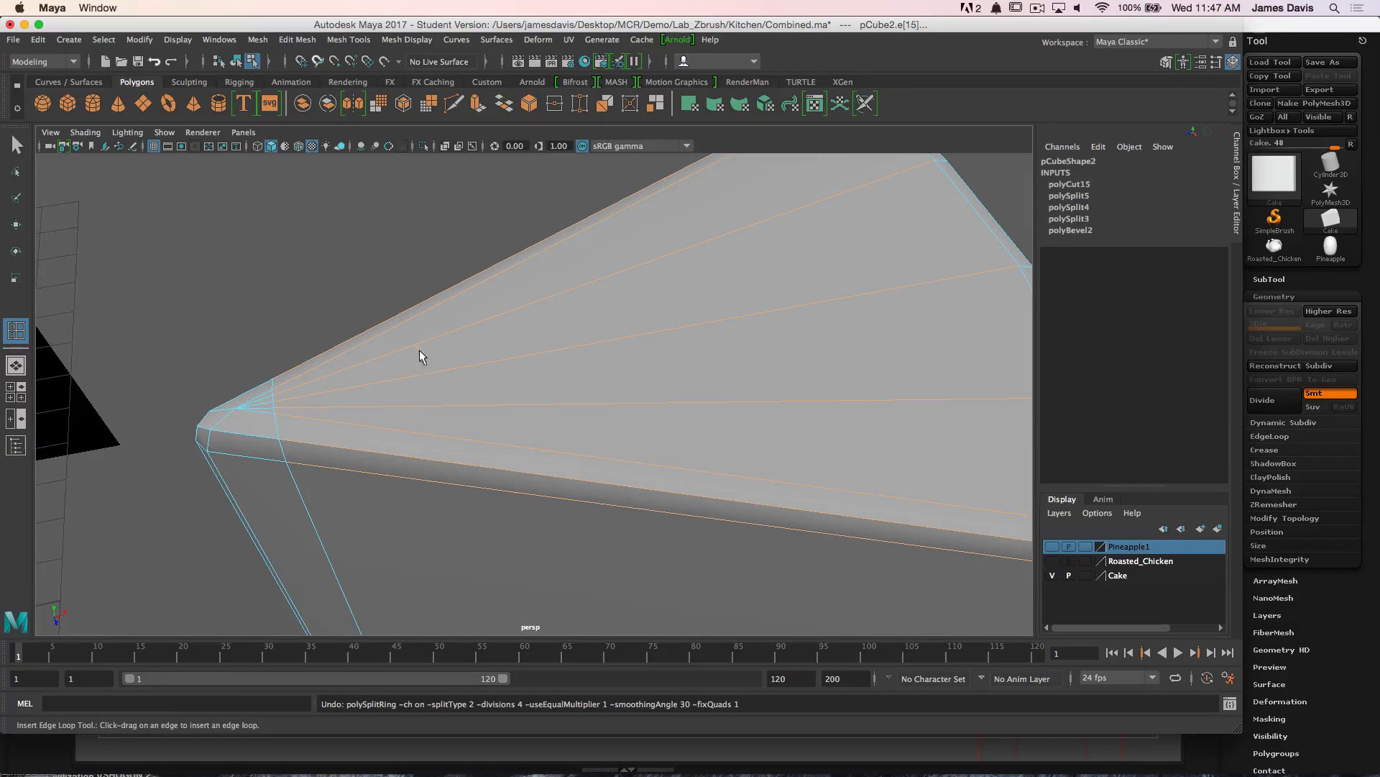
Examine how the vertical cut crosses the converging top edges and side of the middle slice
{"action": "left_click_drag", "start_coordinate": [430, 424], "coordinate": [404, 352], "text": "alt"}
{"action": "right_click_drag", "start_coordinate": [403, 352], "coordinate": [374, 360], "text": "alt"}
{"action": "left_click_drag", "start_coordinate": [374, 359], "coordinate": [445, 277], "text": "alt"}
{"action": "right_click_drag", "start_coordinate": [446, 277], "coordinate": [465, 279], "text": "alt"}
{"action": "left_click_drag", "start_coordinate": [465, 279], "coordinate": [455, 372], "text": "alt"}
{"action": "key", "text": "q"}
{"action": "right_click_drag", "start_coordinate": [432, 371], "coordinate": [559, 243]}
{"action": "left_click_drag", "start_coordinate": [501, 210], "coordinate": [510, 238], "text": "alt"}
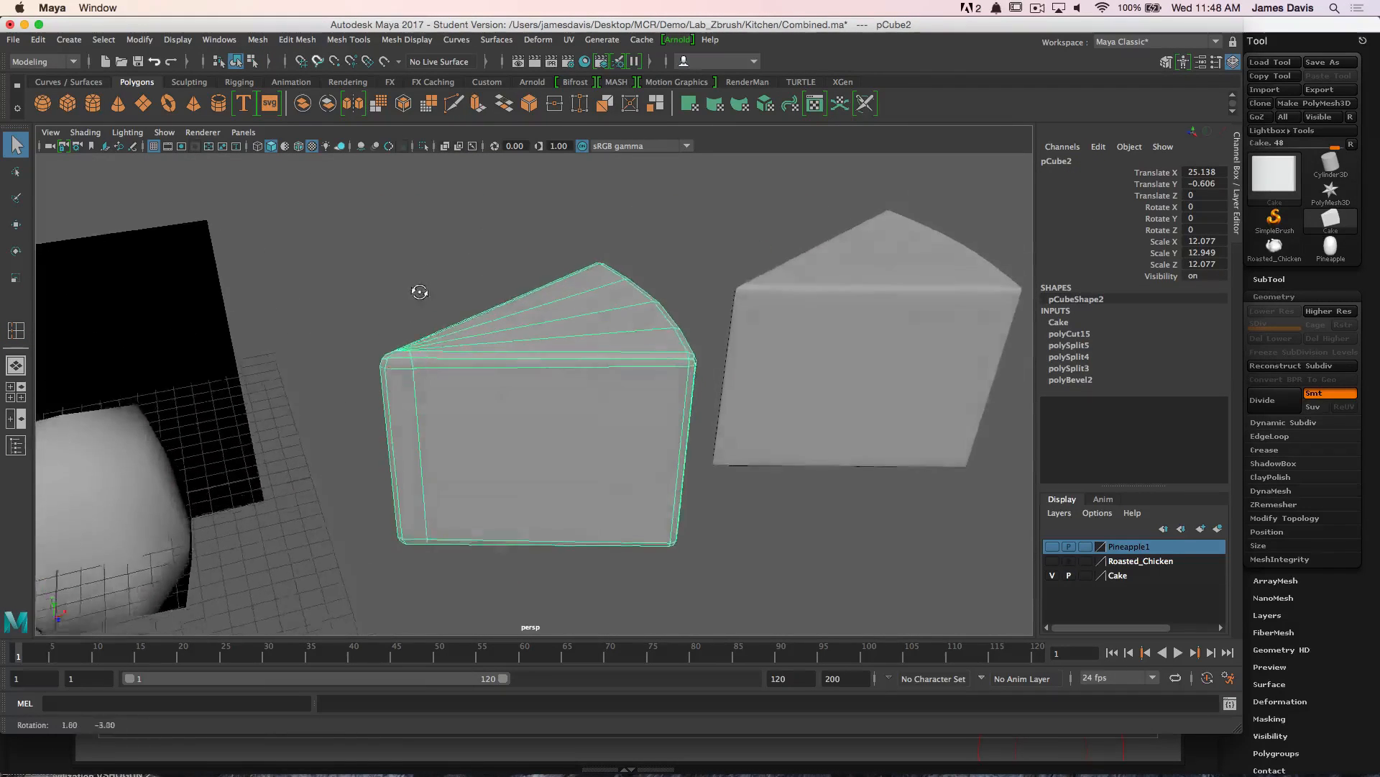
{"action": "left_click_drag", "start_coordinate": [416, 292], "coordinate": [451, 265], "text": "alt"}
Try slicing freehand diagonal cuts across the middle slice's side with Multi-Cut
{"action": "right_click_drag", "start_coordinate": [514, 281], "coordinate": [438, 275], "text": "shift"}
{"action": "middle_click_drag", "start_coordinate": [463, 219], "coordinate": [393, 253], "text": "alt"}
{"action": "left_click_drag", "start_coordinate": [354, 230], "coordinate": [609, 702]}
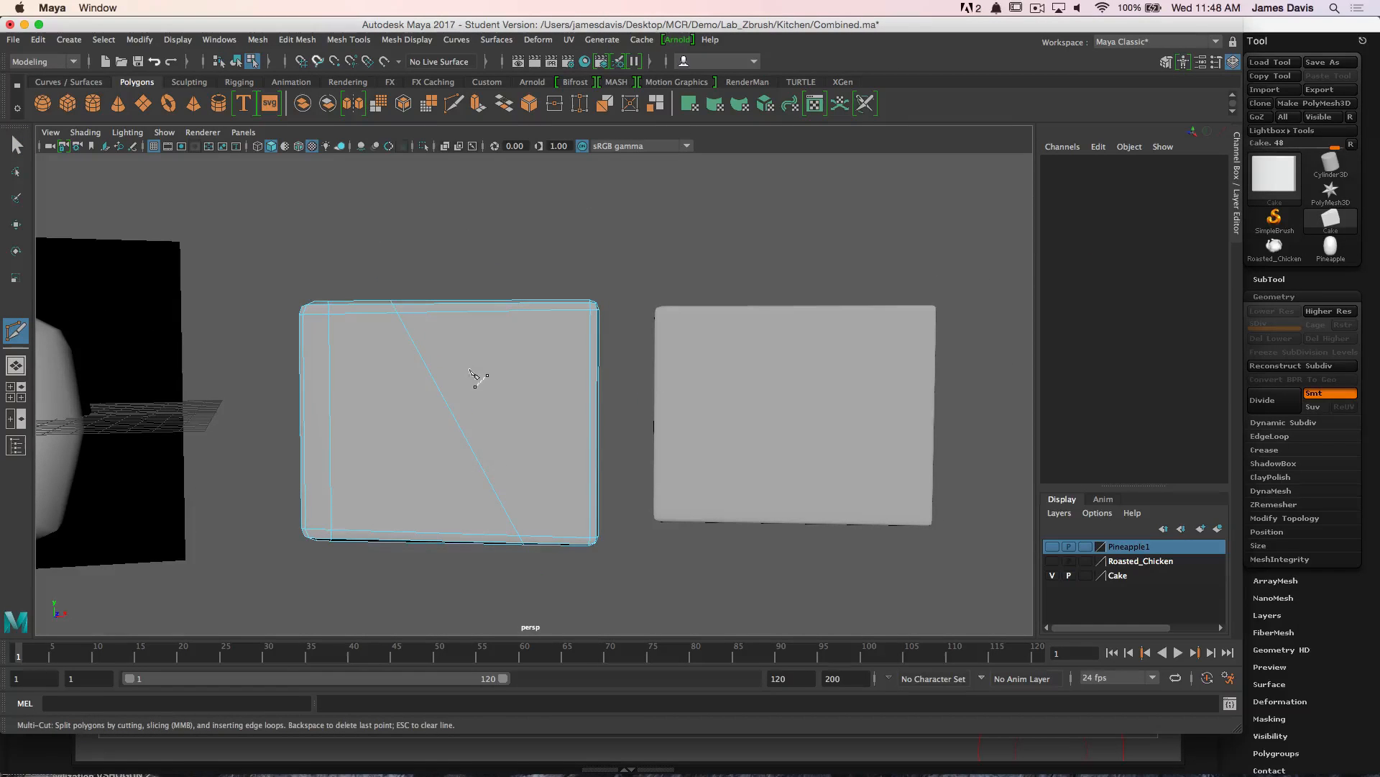
{"action": "left_click_drag", "start_coordinate": [564, 216], "coordinate": [579, 256], "text": "alt"}
{"action": "right_click_drag", "start_coordinate": [634, 281], "coordinate": [750, 344], "text": "alt"}
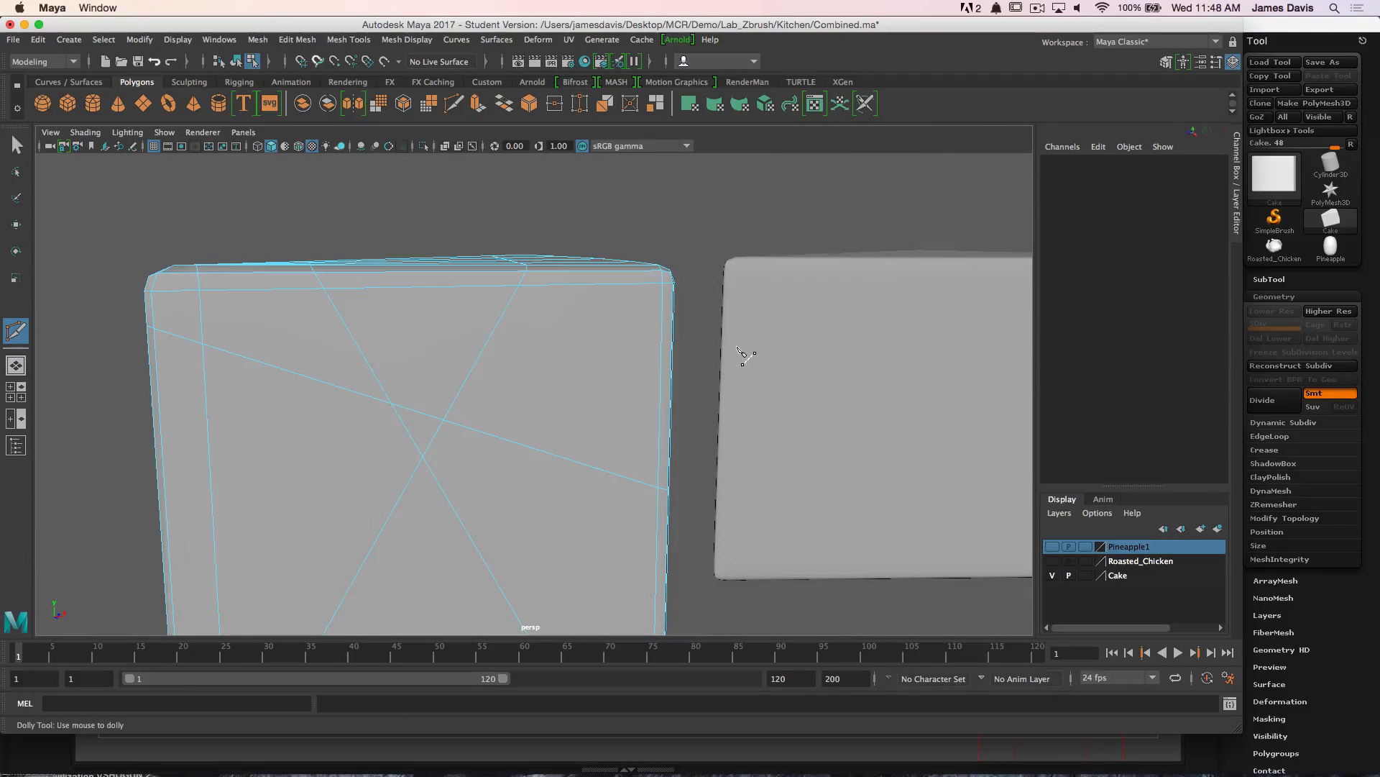
{"action": "key", "text": "ctrl+z"}
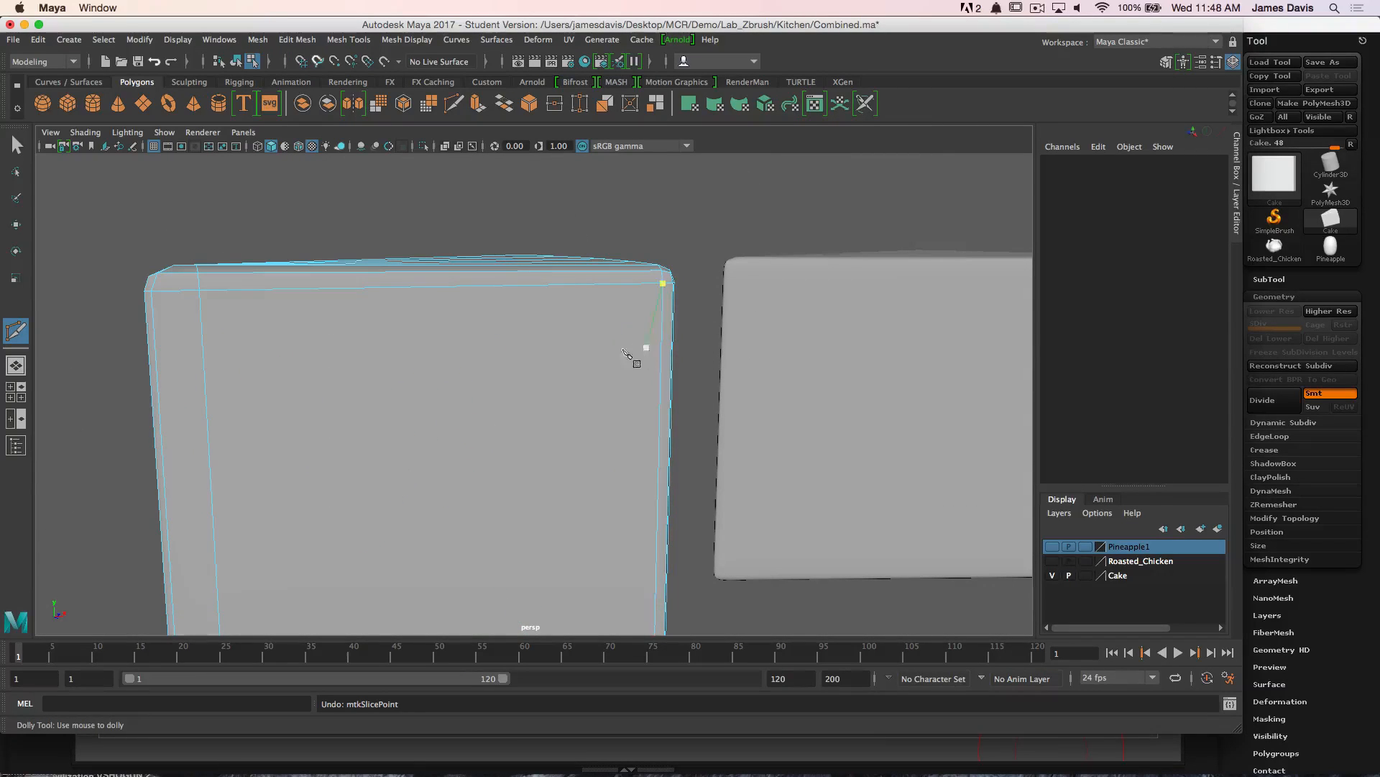
{"action": "key", "text": "q"}
{"action": "right_click_drag", "start_coordinate": [609, 277], "coordinate": [640, 251]}
Select the third slice and examine its dense, even grid of edges
{"action": "left_click_drag", "start_coordinate": [777, 293], "coordinate": [834, 345], "text": "alt"}
{"action": "left_click", "coordinate": [899, 317]}
{"action": "middle_click_drag", "start_coordinate": [899, 317], "coordinate": [712, 314], "text": "alt"}
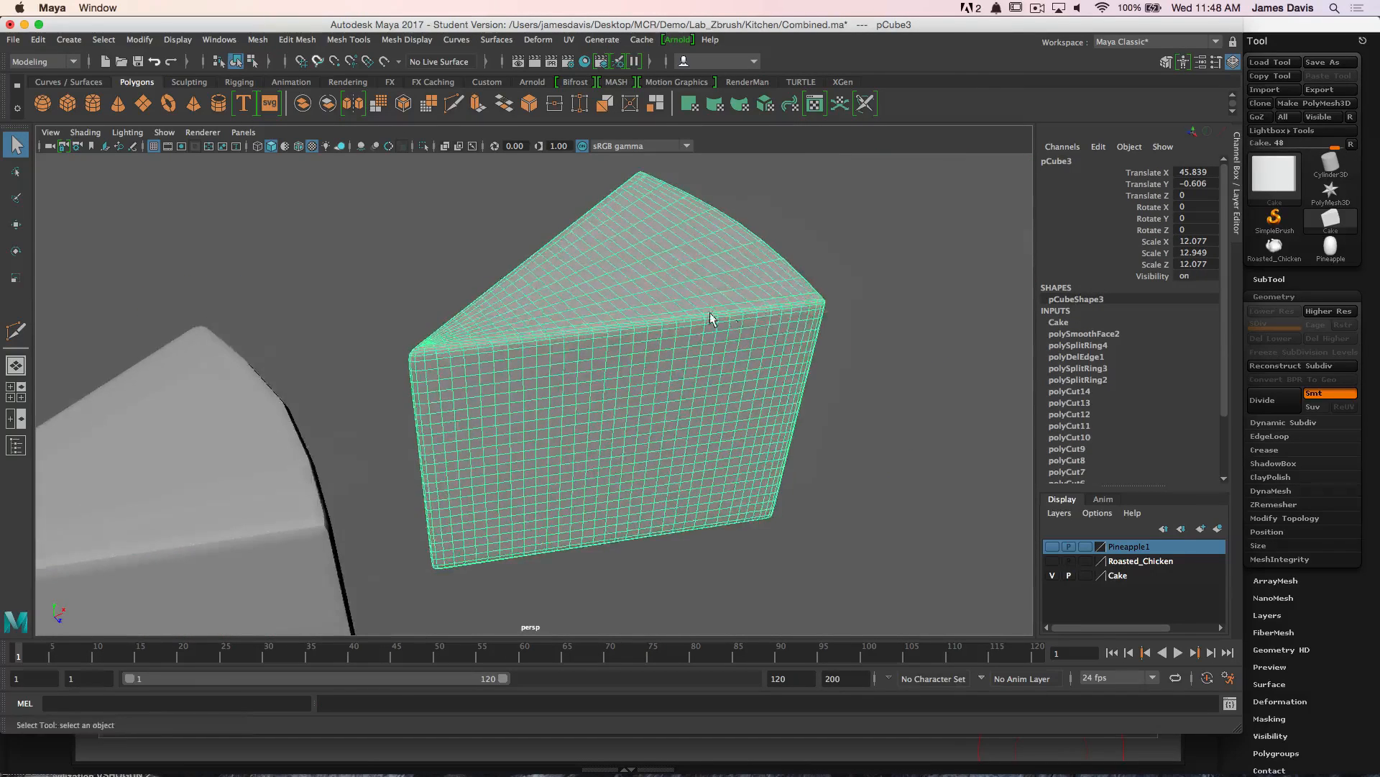
{"action": "left_click_drag", "start_coordinate": [712, 314], "coordinate": [625, 270], "text": "alt"}
Switch to ZBrush and turn the cake slice to a level view of its side
{"action": "left_click", "coordinate": [1376, 603]}
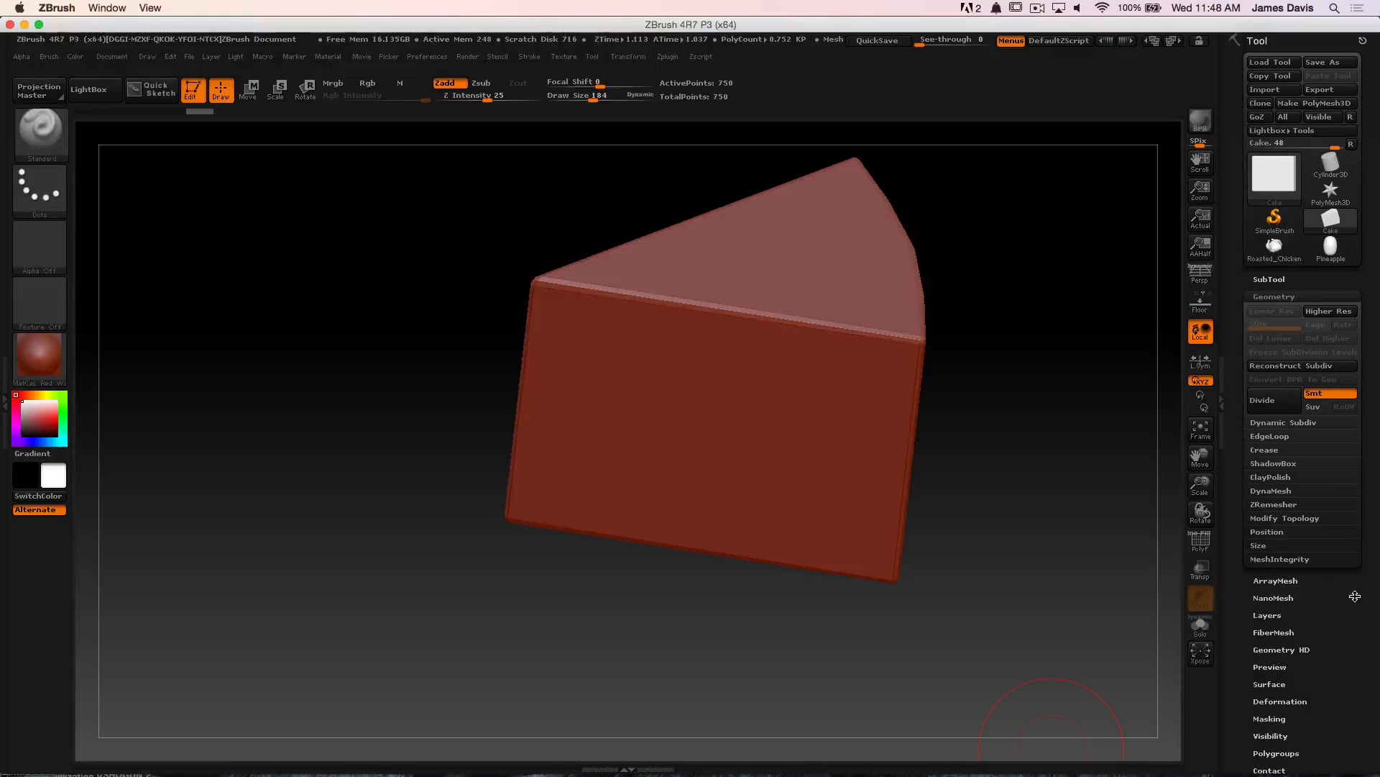
{"action": "left_click_drag", "start_coordinate": [986, 345], "coordinate": [998, 304], "text": "shift"}
{"action": "left_click_drag", "start_coordinate": [948, 225], "coordinate": [949, 289]}
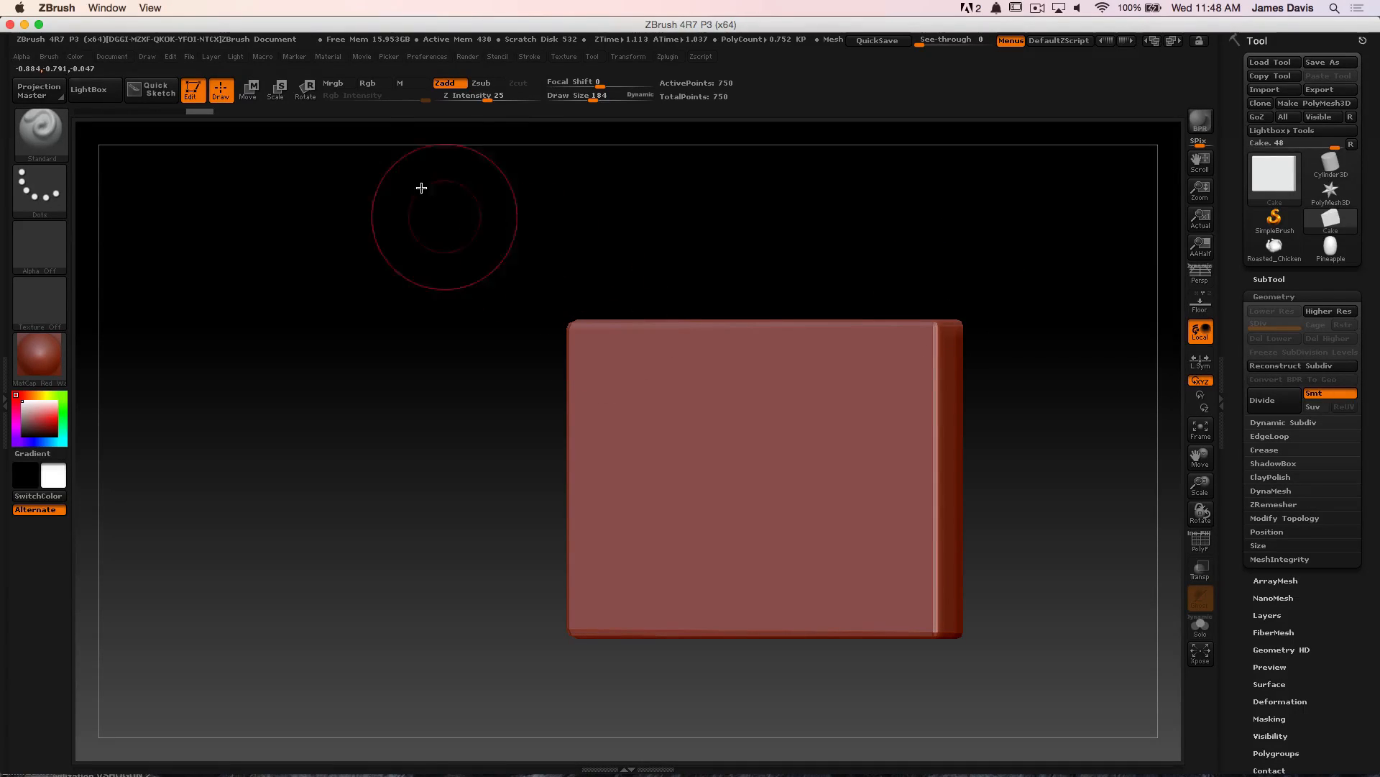
Import the texture image Dessert9.jpg from the Lab_Zbrush/Kitchen/Cake/Reference folder
{"action": "left_click", "coordinate": [564, 57]}
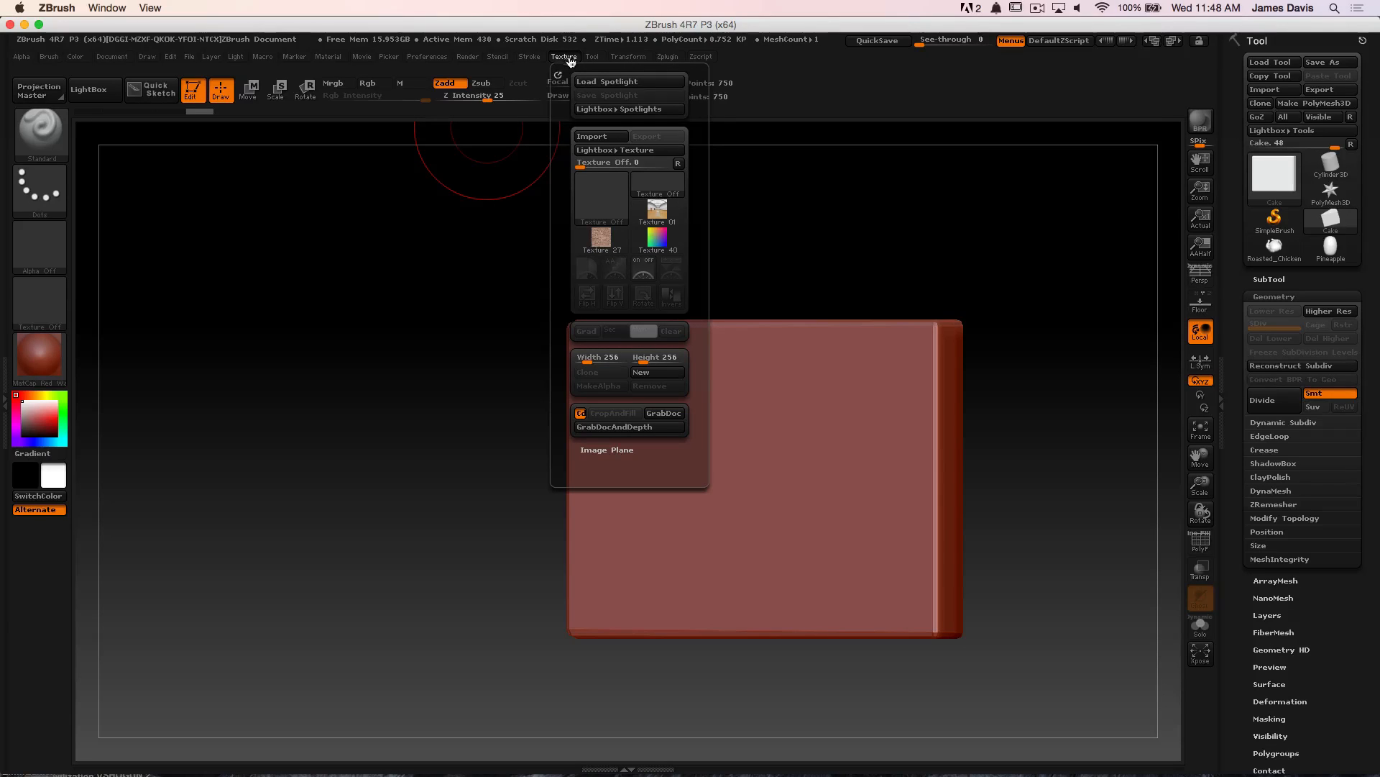
{"action": "left_click", "coordinate": [589, 137]}
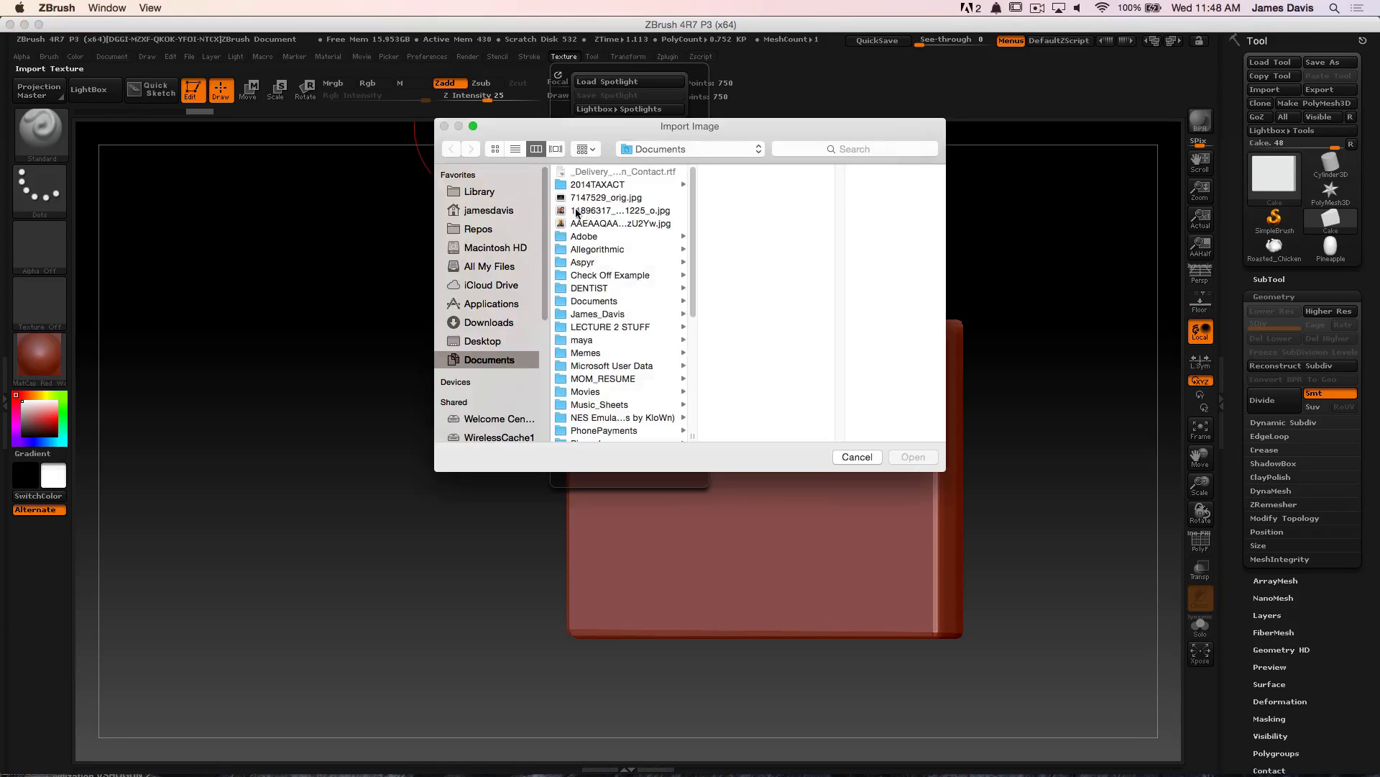
{"action": "left_click", "coordinate": [503, 342]}
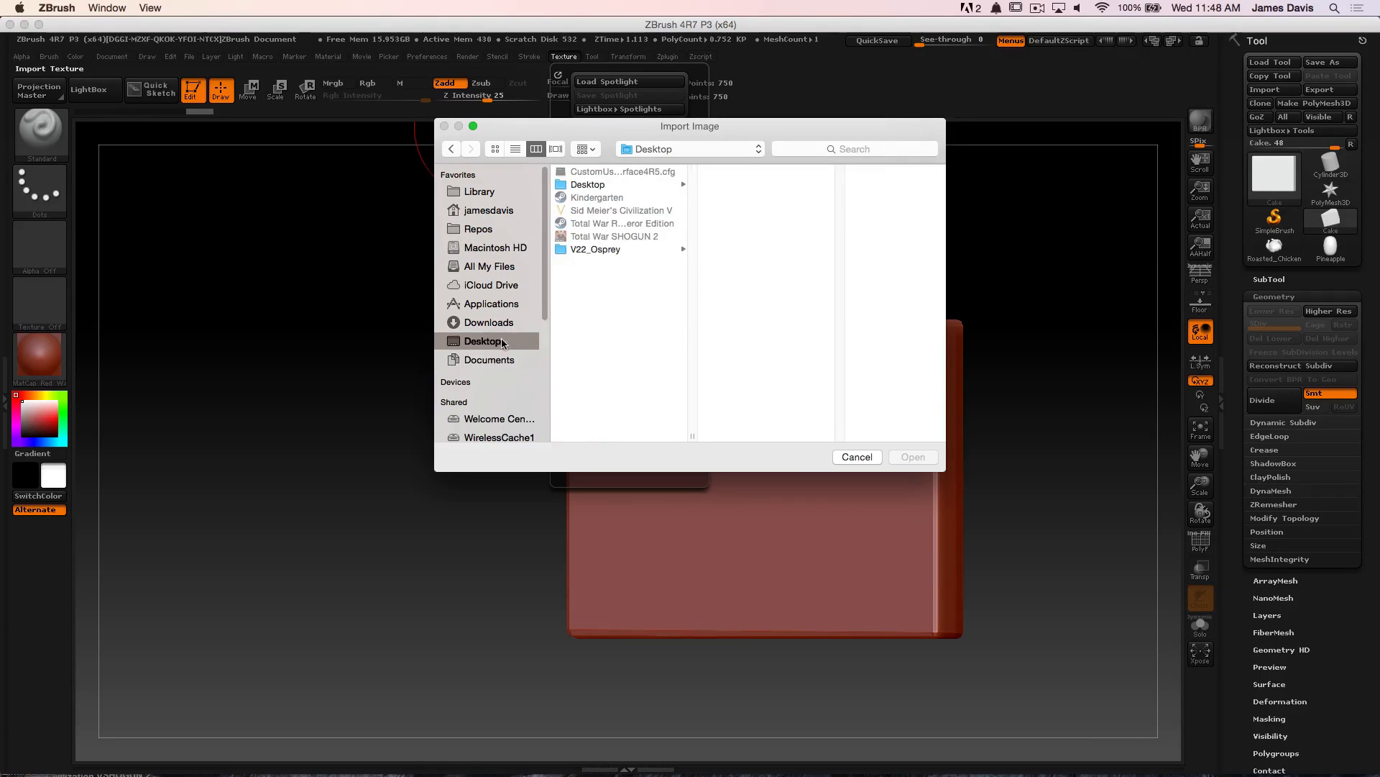
{"action": "left_click", "coordinate": [601, 185]}
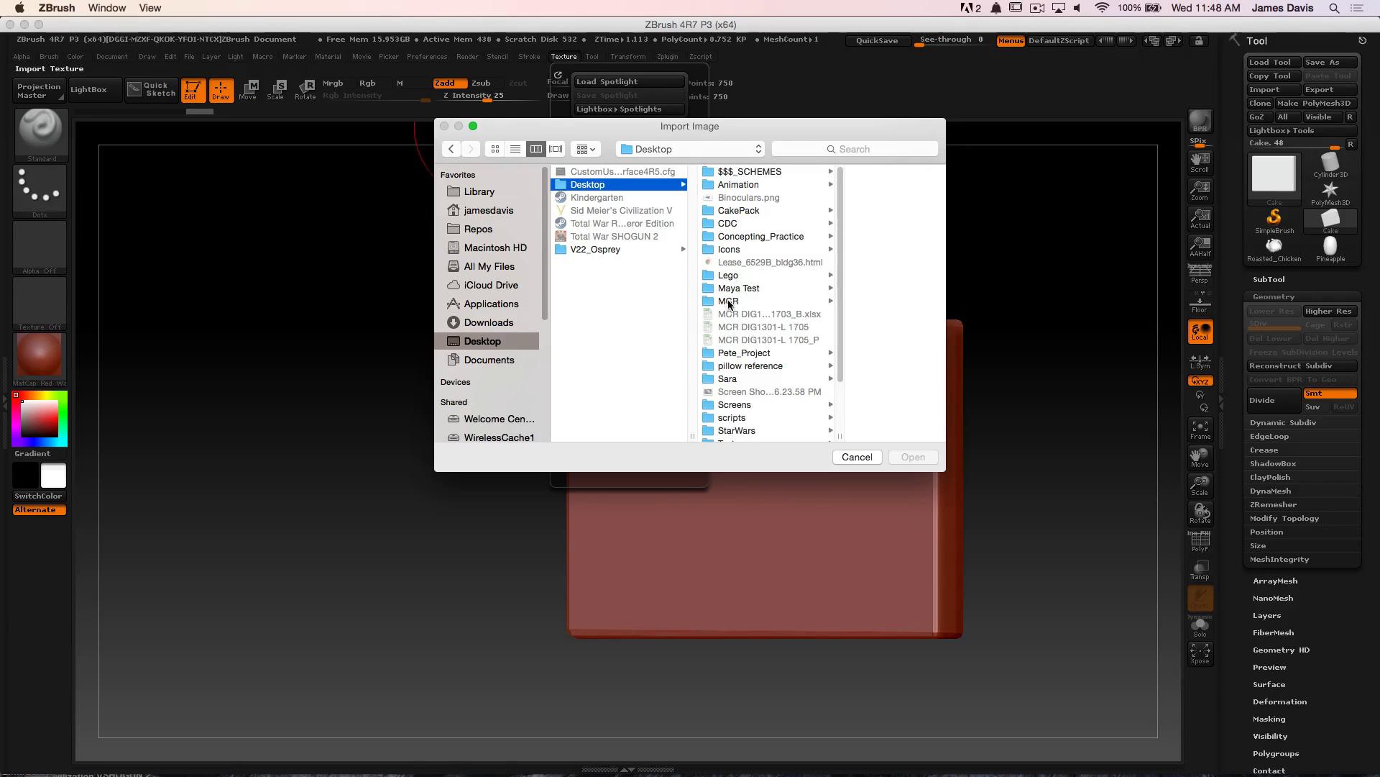
{"action": "left_click", "coordinate": [729, 302]}
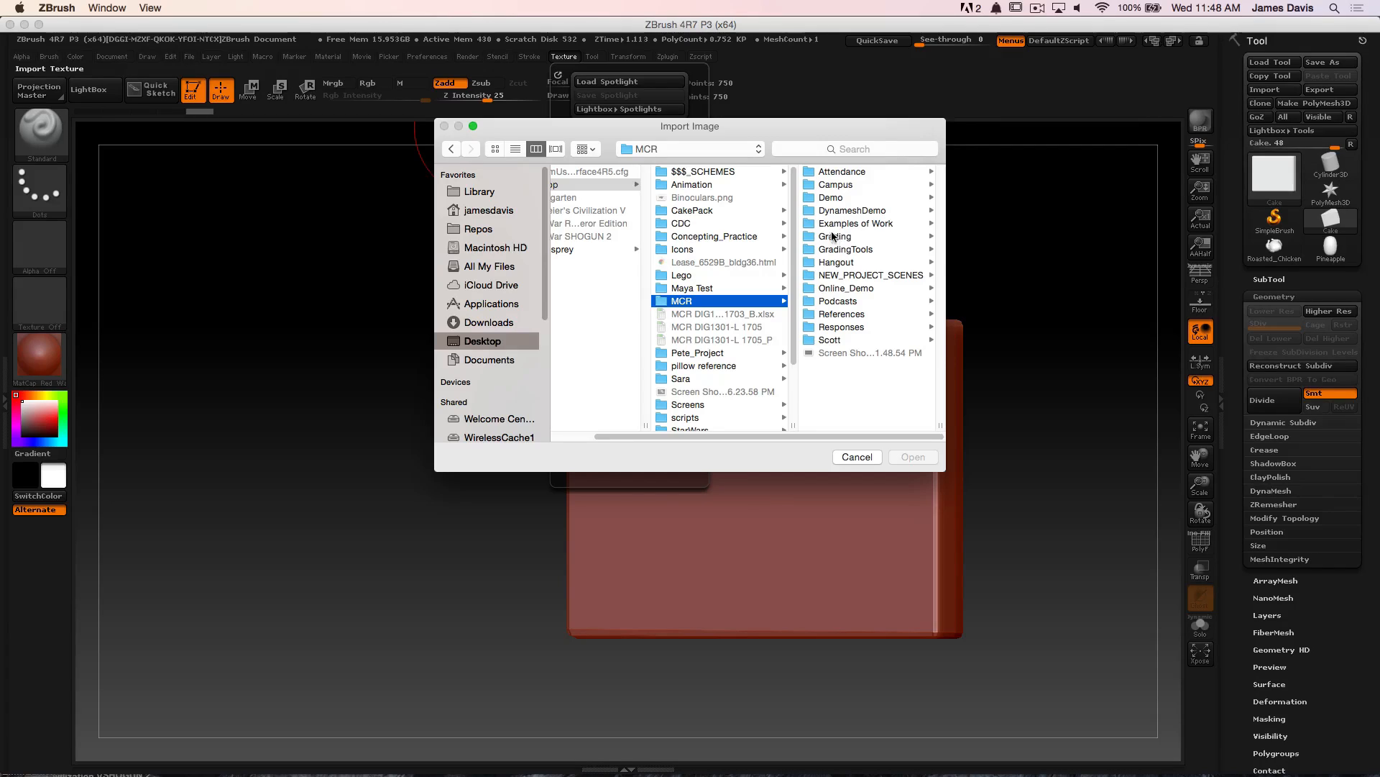
{"action": "left_click", "coordinate": [831, 198]}
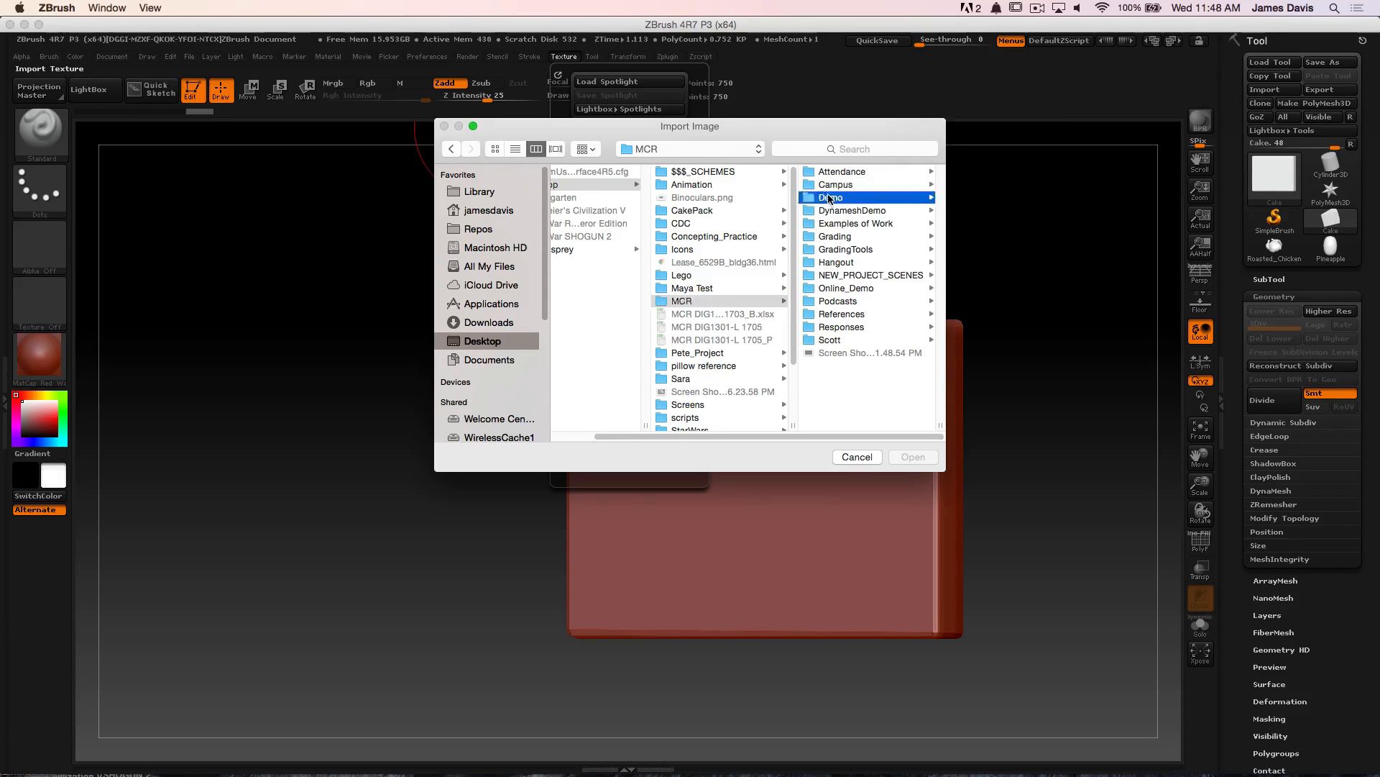
{"action": "left_click", "coordinate": [839, 224]}
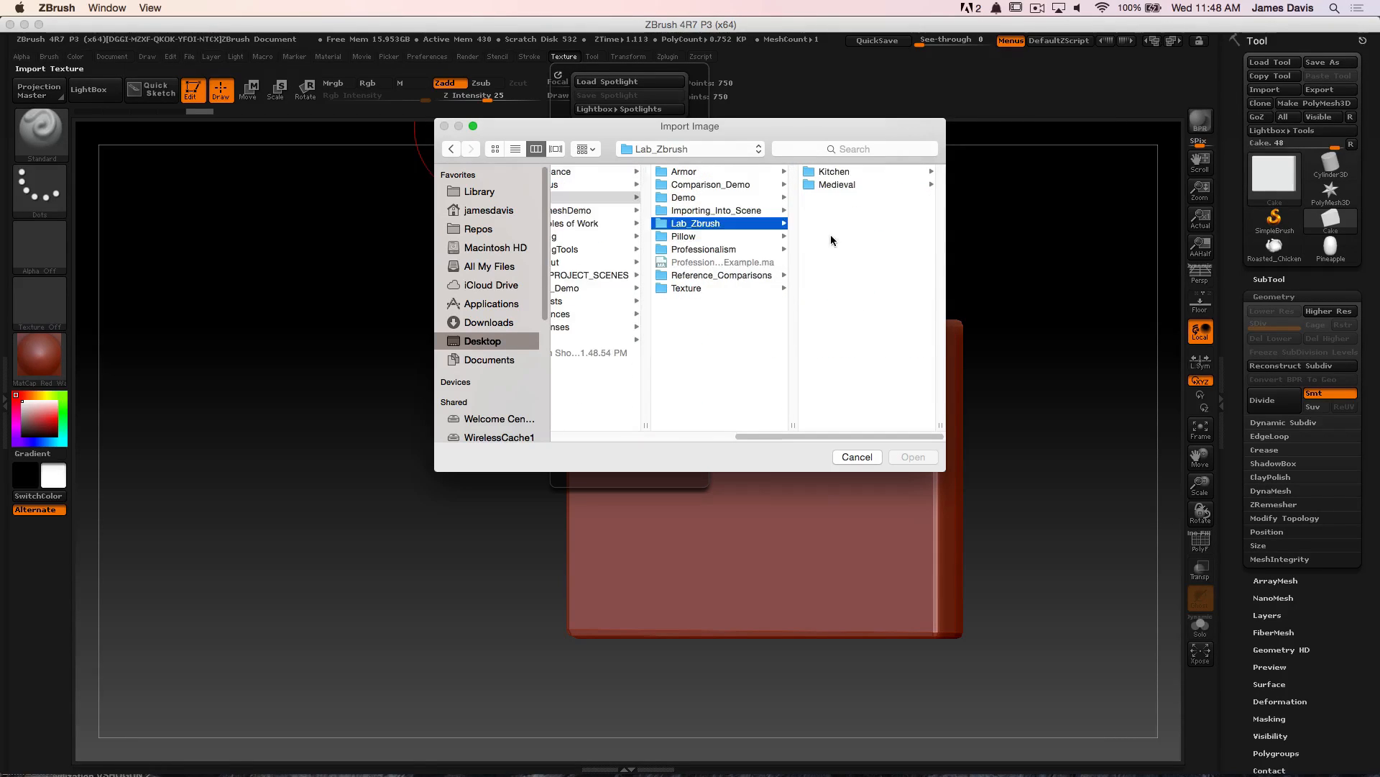
{"action": "left_click", "coordinate": [833, 173]}
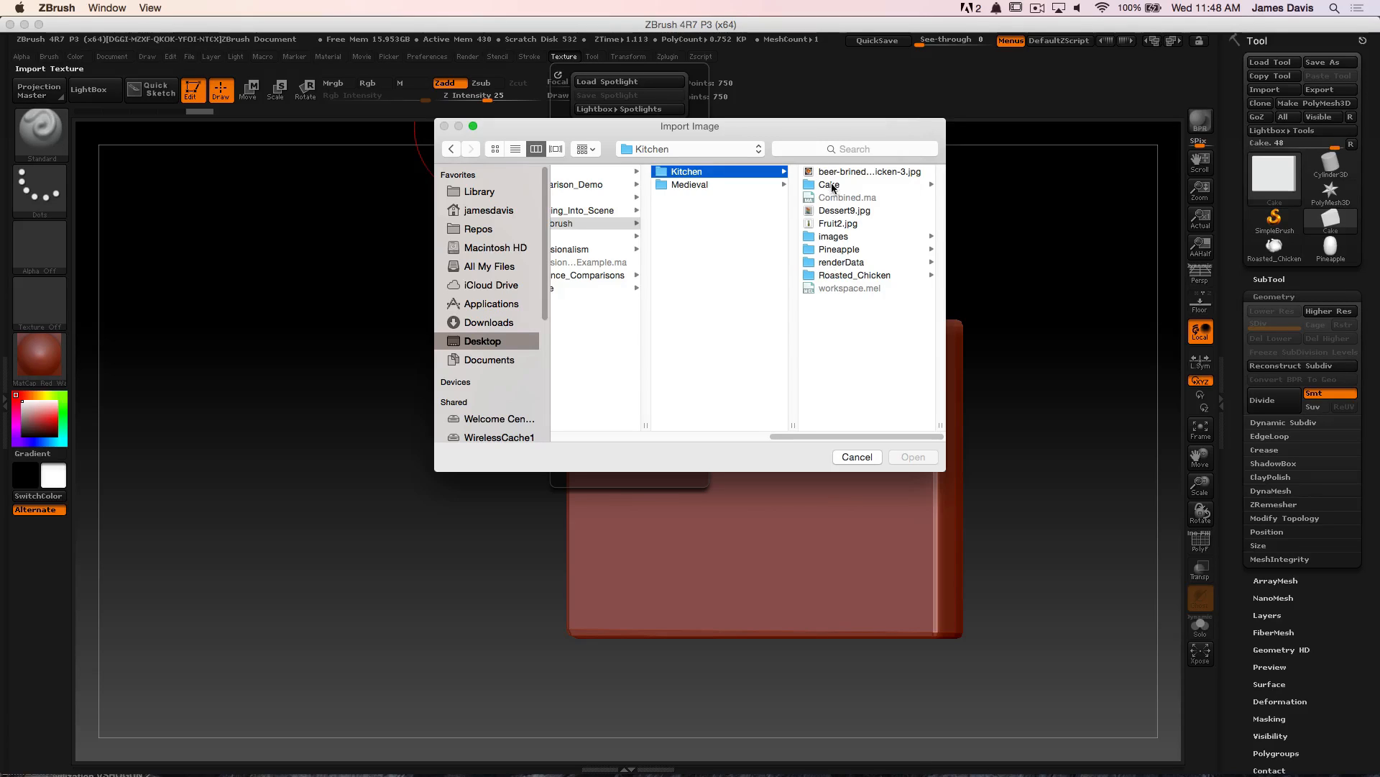
{"action": "left_click", "coordinate": [831, 185]}
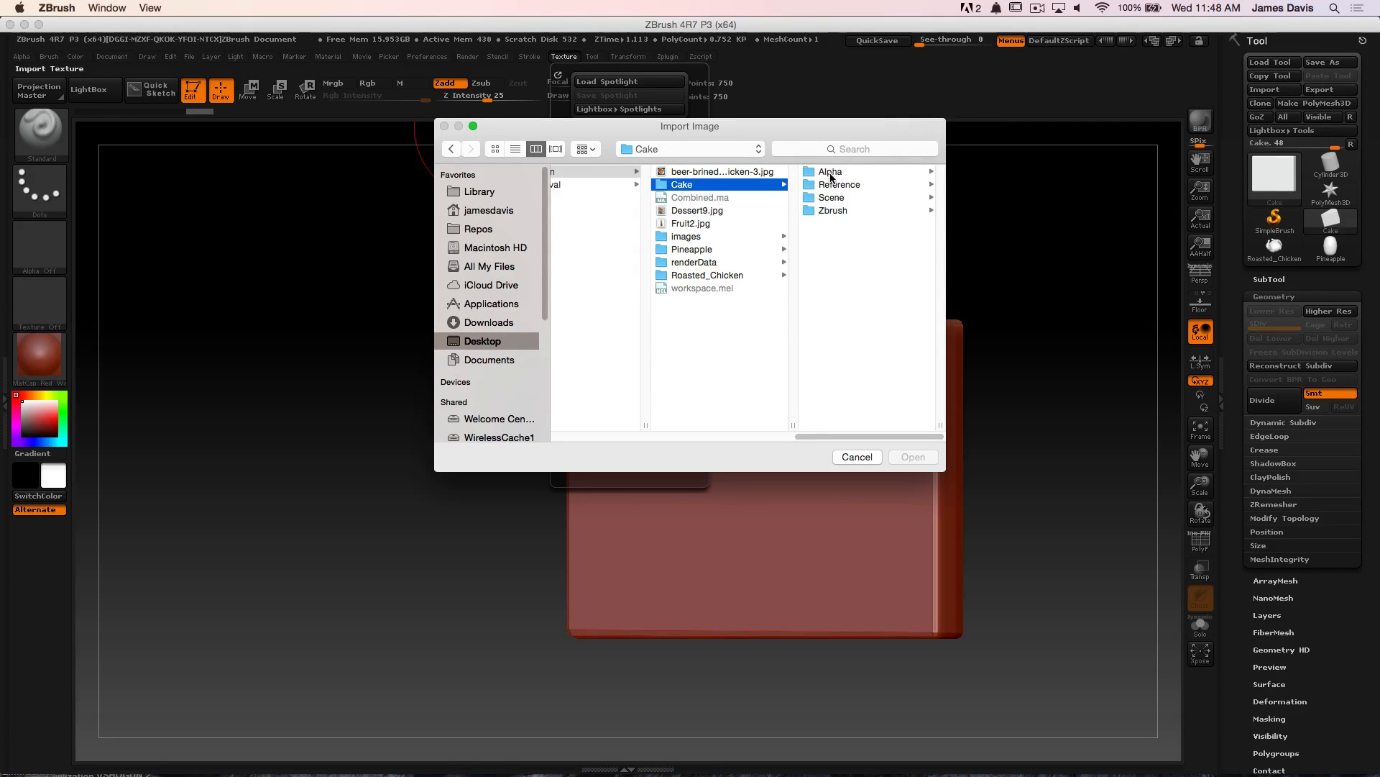
{"action": "left_click", "coordinate": [834, 184]}
{"action": "left_click", "coordinate": [837, 173]}
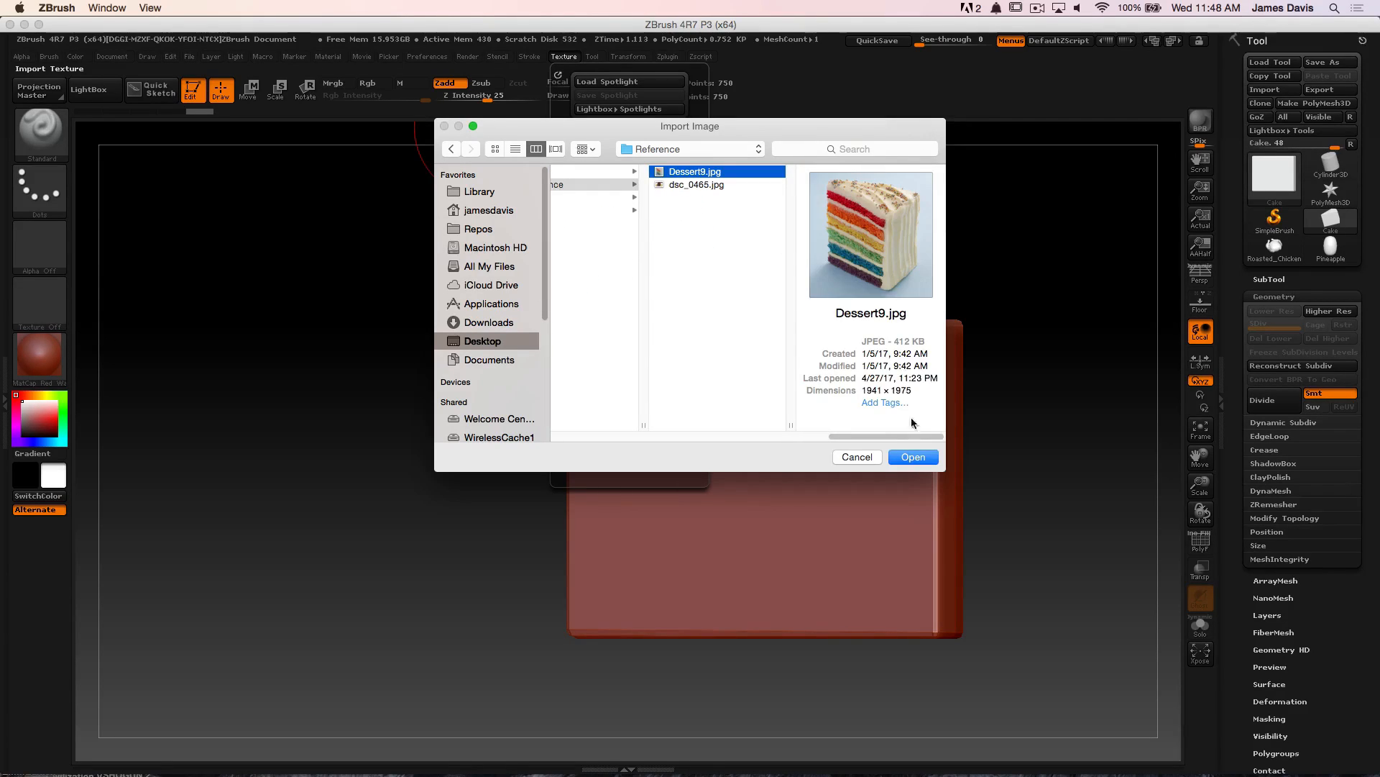
{"action": "left_click", "coordinate": [913, 458]}
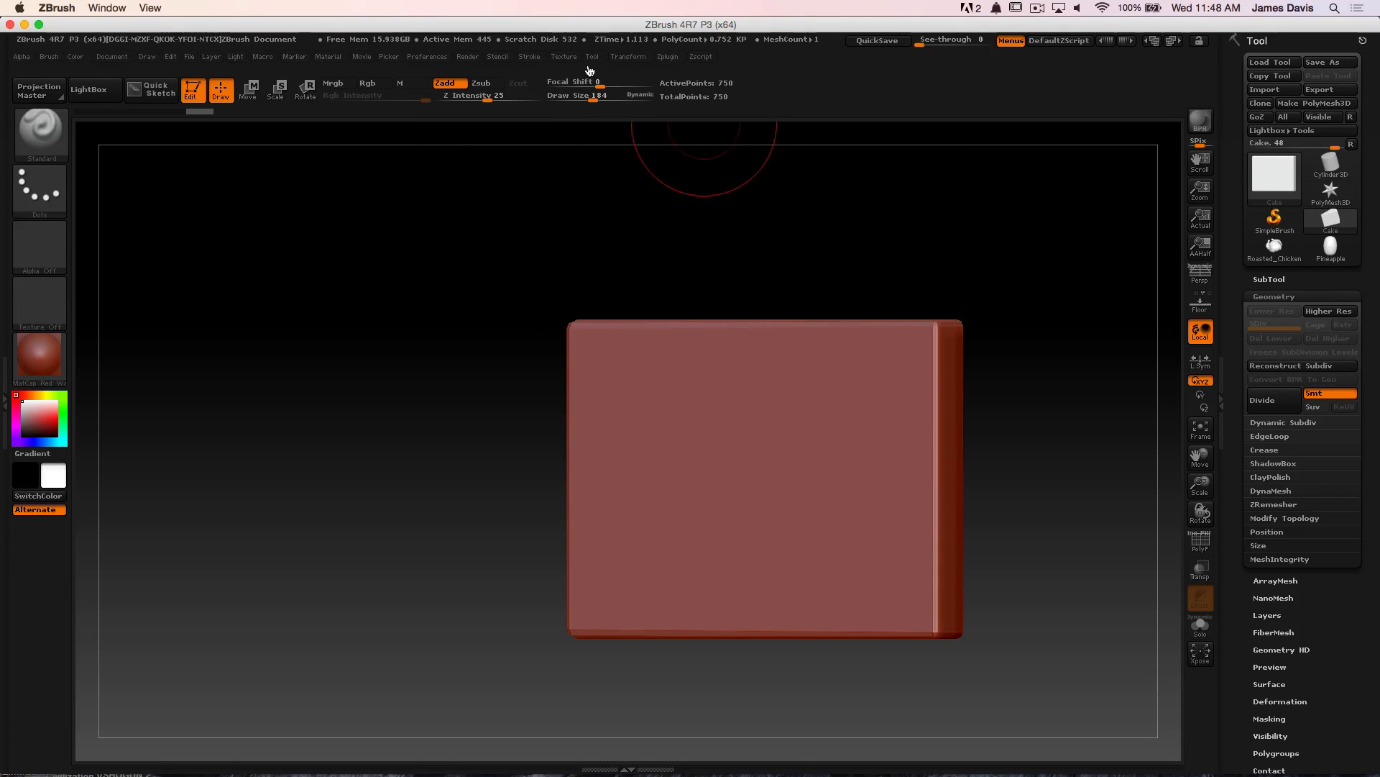
Make the imported Dessert9 image the active texture
{"action": "left_click", "coordinate": [561, 56]}
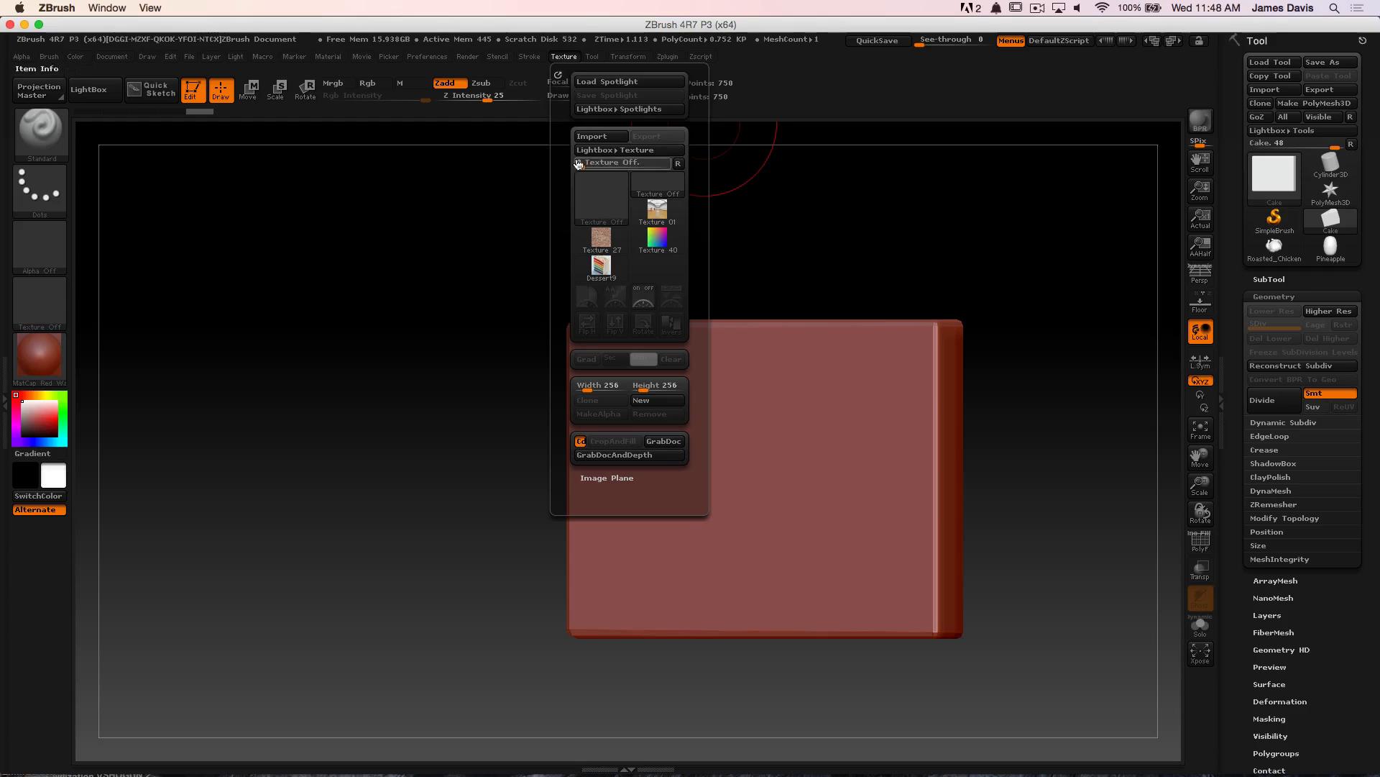
{"action": "left_click", "coordinate": [601, 267]}
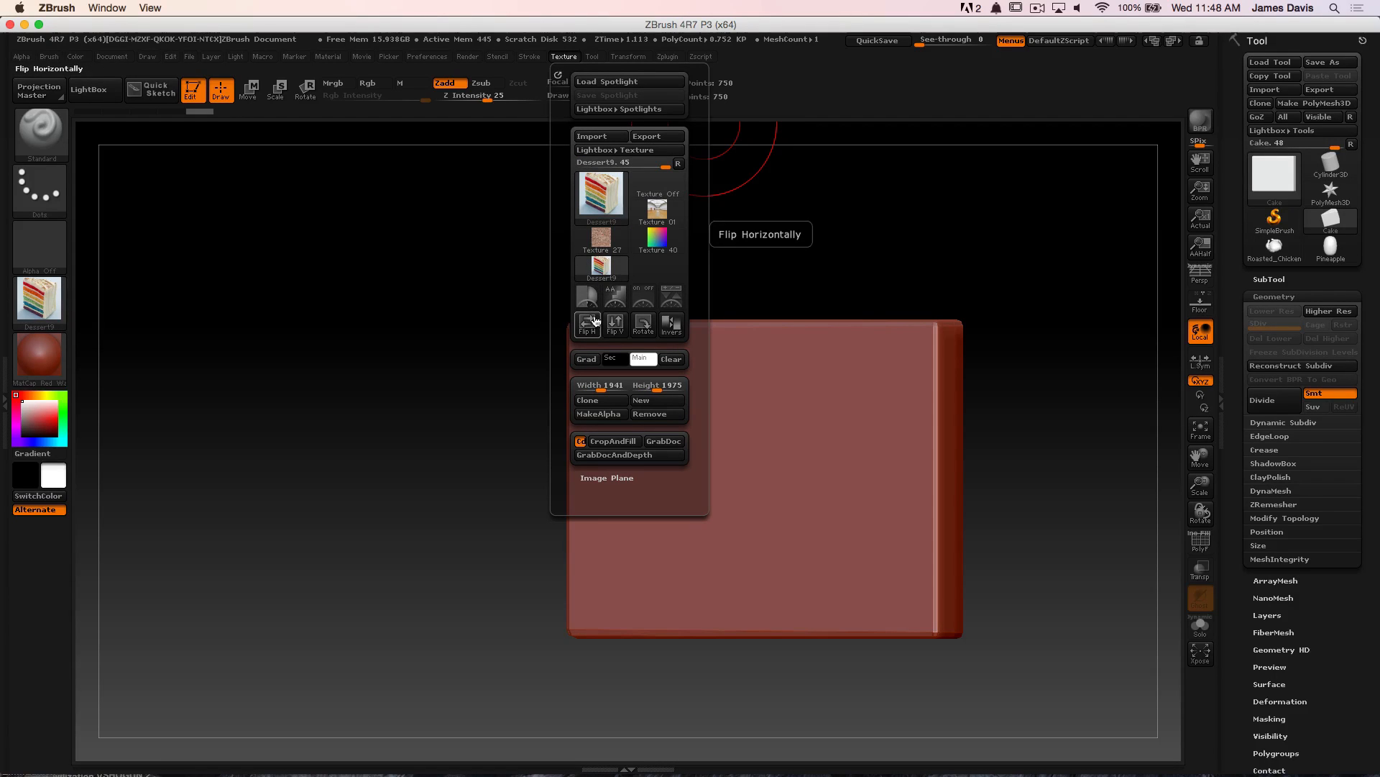
Add the Dessert9 image to Spotlight, scale it down in the canvas's upper corner beside the slice, and leave Spotlight editing
{"action": "left_click", "coordinate": [672, 299]}
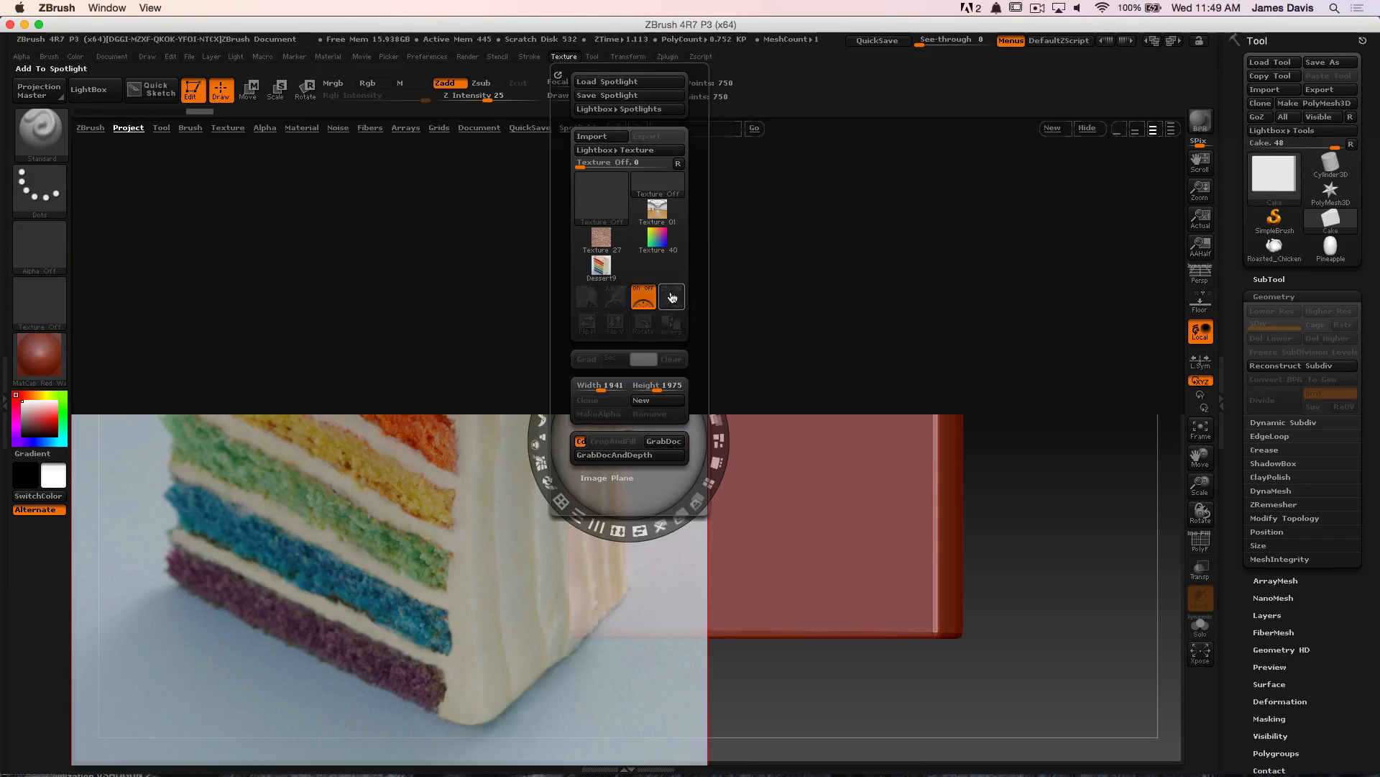
{"action": "key", "text": "comma"}
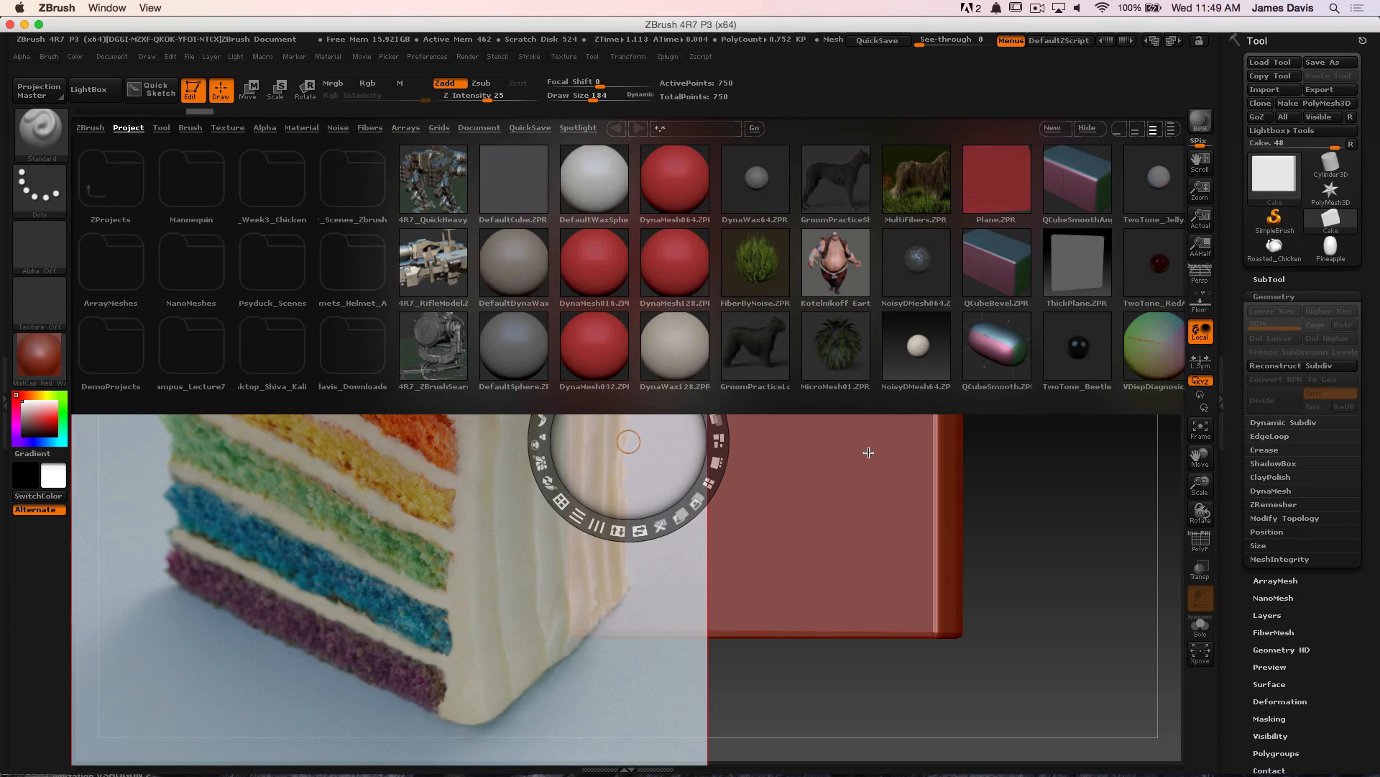
{"action": "key", "text": "comma"}
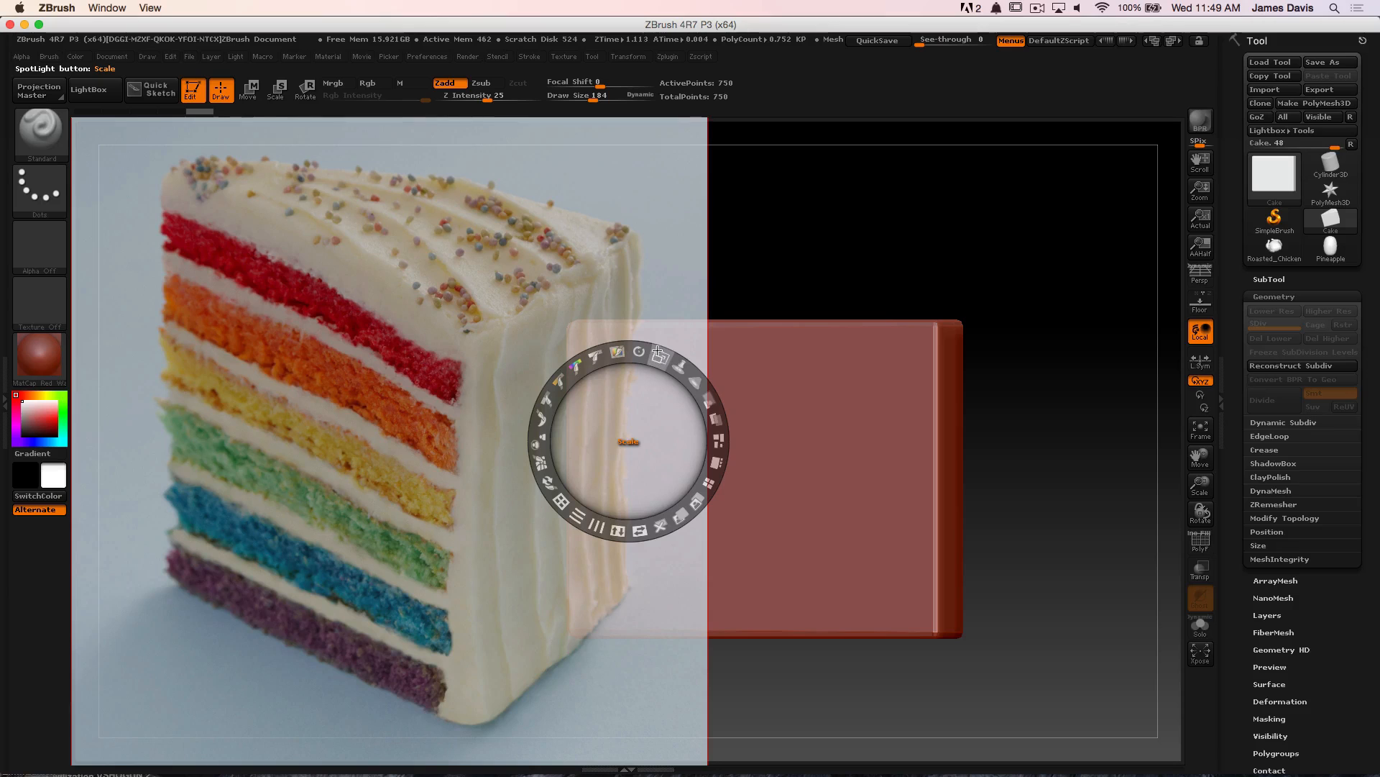
{"action": "left_click_drag", "start_coordinate": [660, 358], "coordinate": [434, 276]}
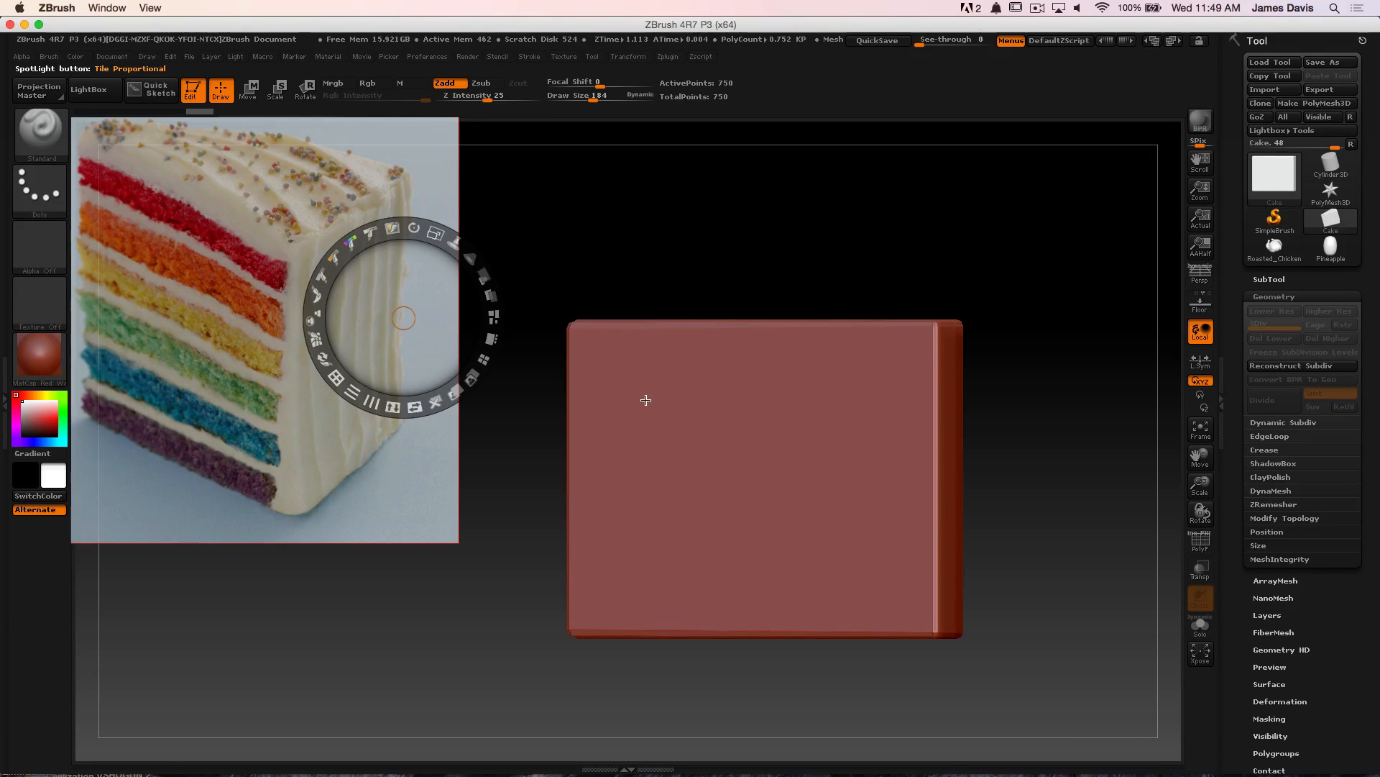
{"action": "key", "text": "z"}
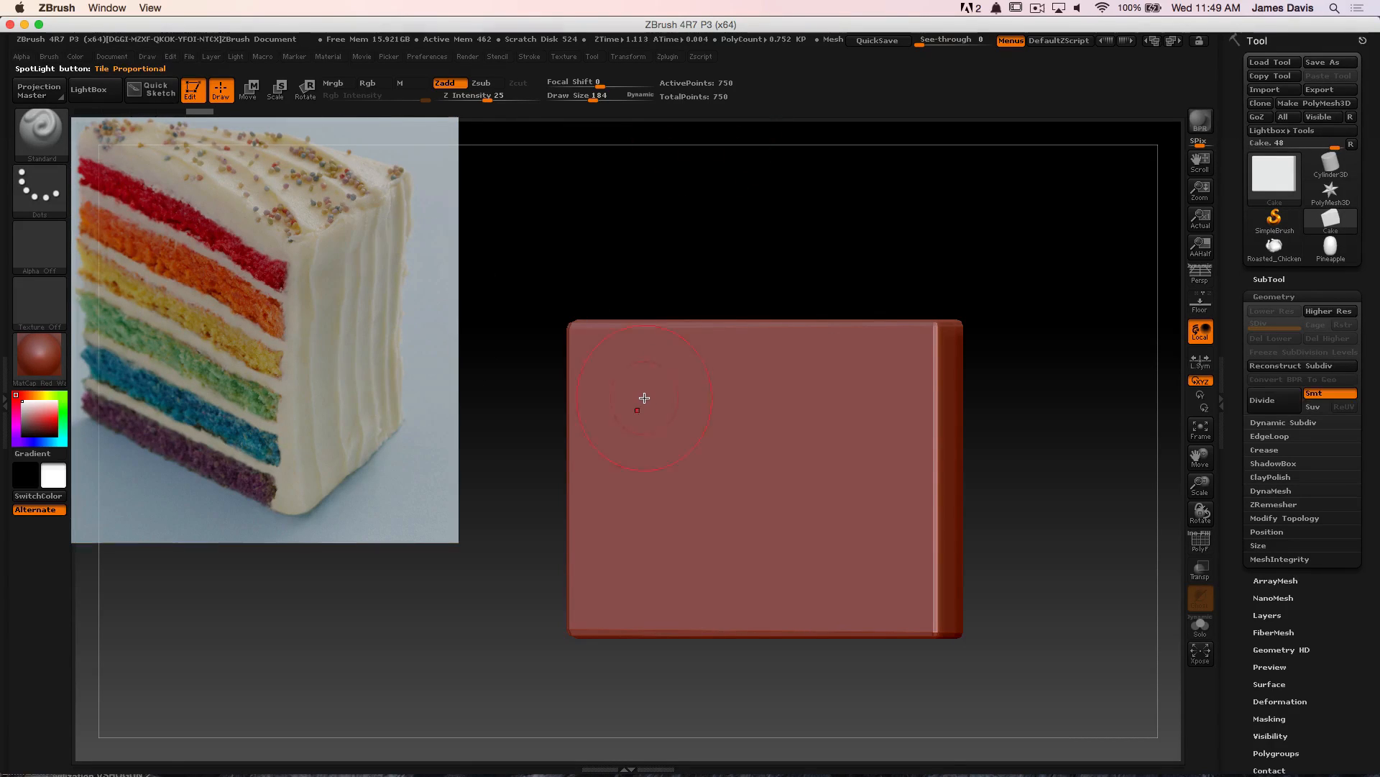
Subdivide the cake slice to level 4 and reduce the draw size to 69
{"action": "left_click", "coordinate": [1277, 410]}
{"action": "left_click", "coordinate": [1270, 411]}
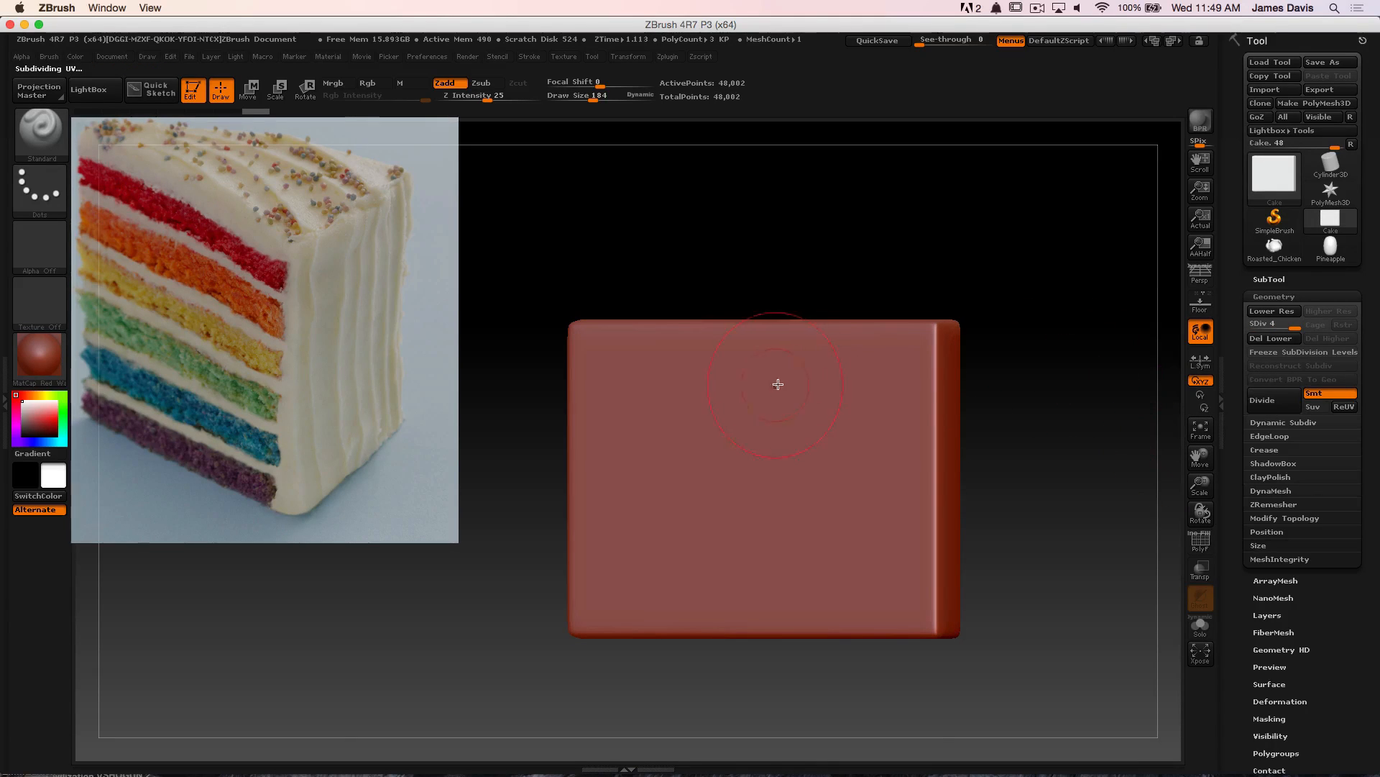
{"action": "key", "text": "s"}
{"action": "left_click_drag", "start_coordinate": [757, 401], "coordinate": [741, 401]}
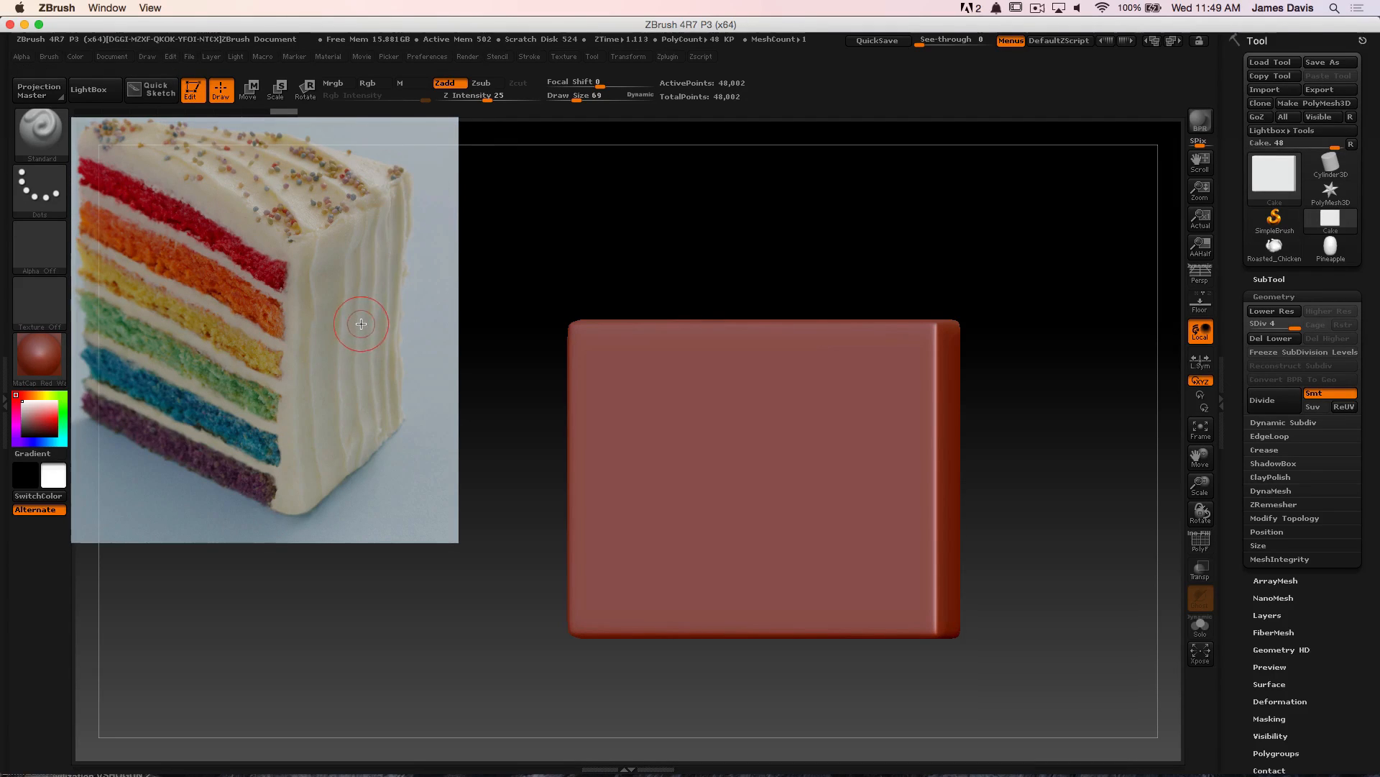
Turn off Spotlight Projection in the Standard brush's sampling settings
{"action": "left_click", "coordinate": [47, 58]}
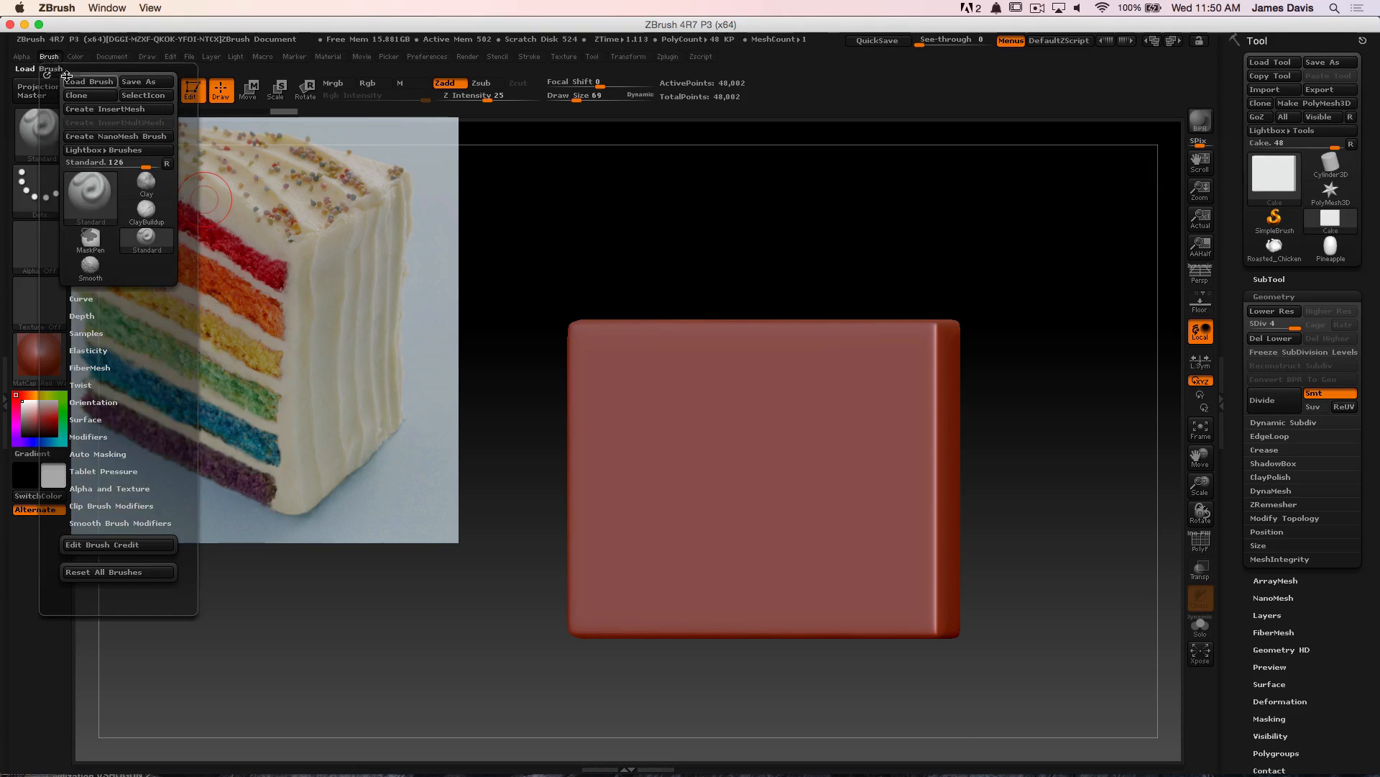
{"action": "left_click", "coordinate": [88, 334]}
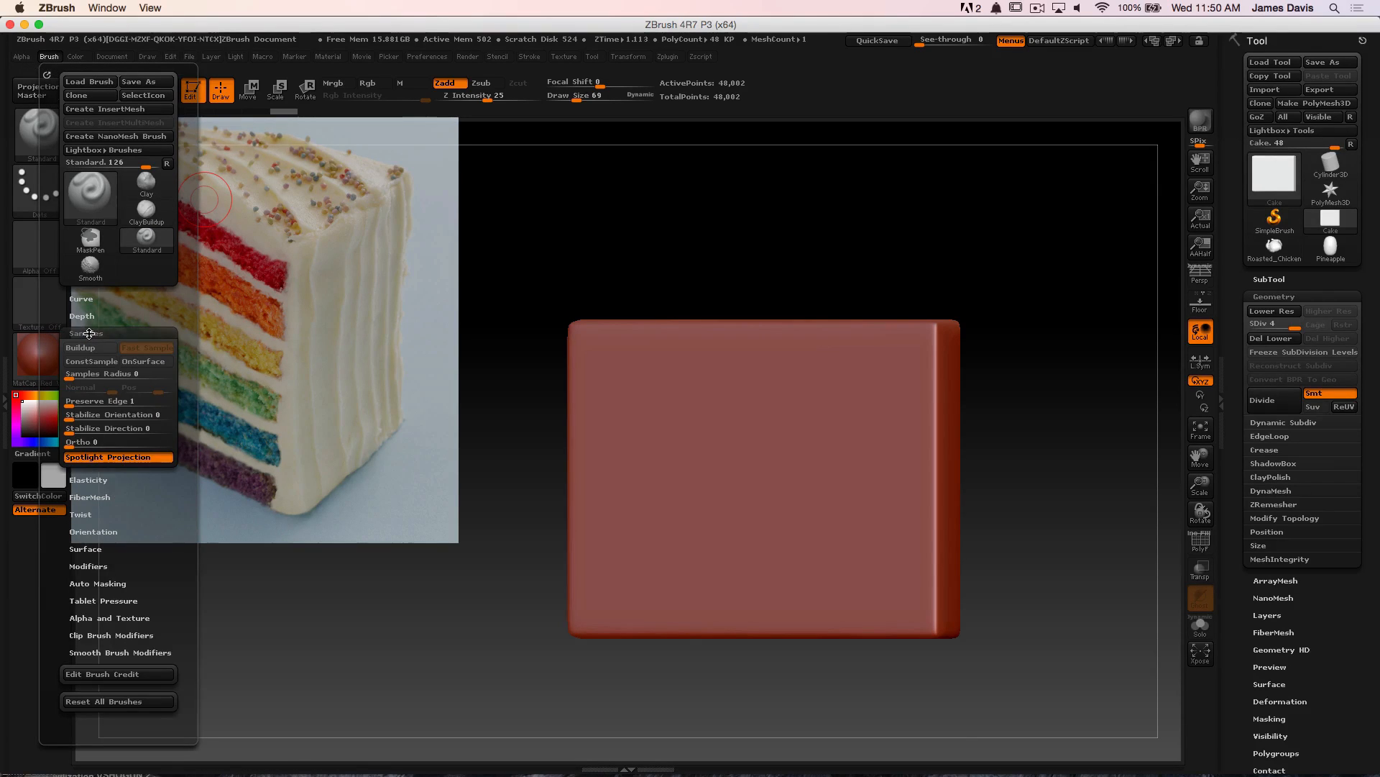
{"action": "left_click", "coordinate": [120, 458]}
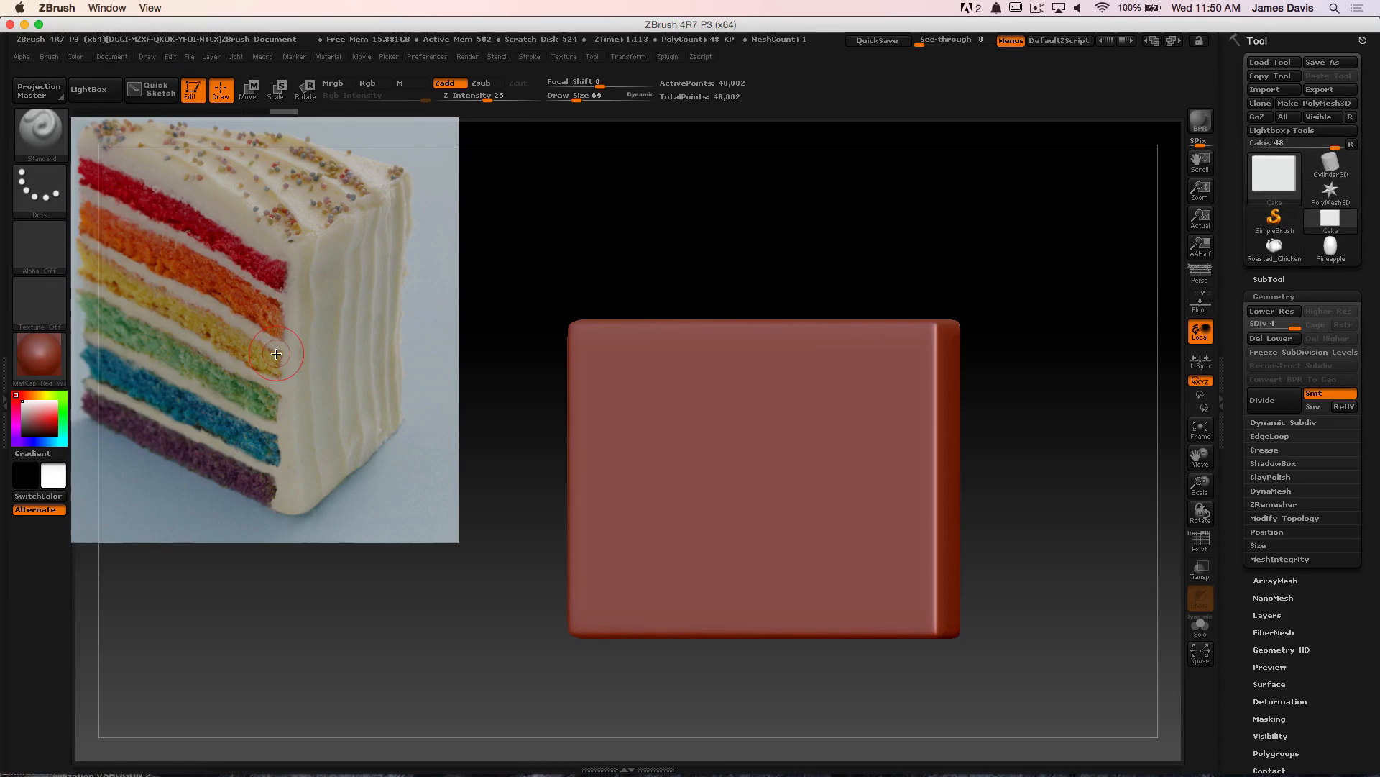
{"action": "left_click", "coordinate": [49, 56]}
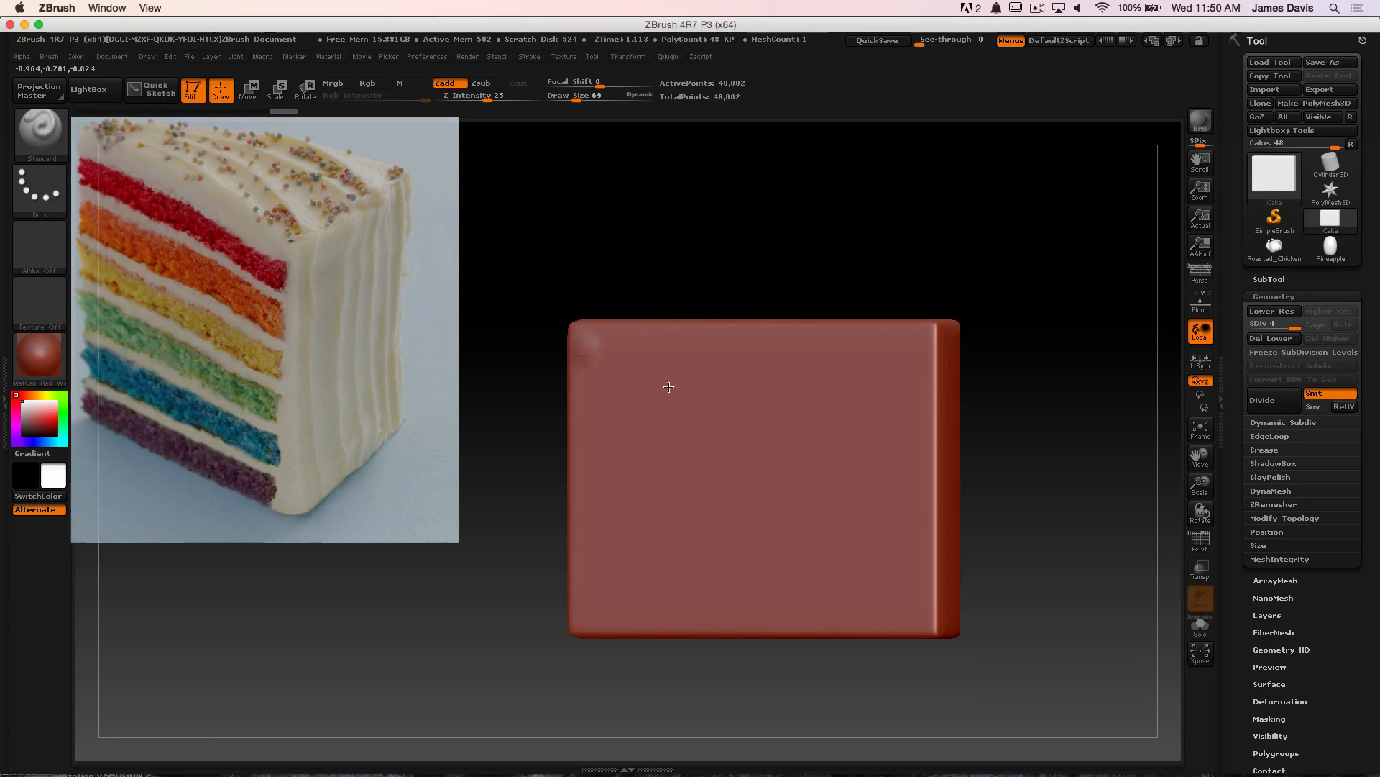
Try a zigzag stroke with the Standard brush down the slice's side and undo it
{"action": "mouse_move", "coordinate": [579, 345]}
{"action": "left_mouse_down"}
{"action": "mouse_move", "coordinate": [721, 554]}
{"action": "mouse_move", "coordinate": [724, 748]}
{"action": "left_mouse_up"}
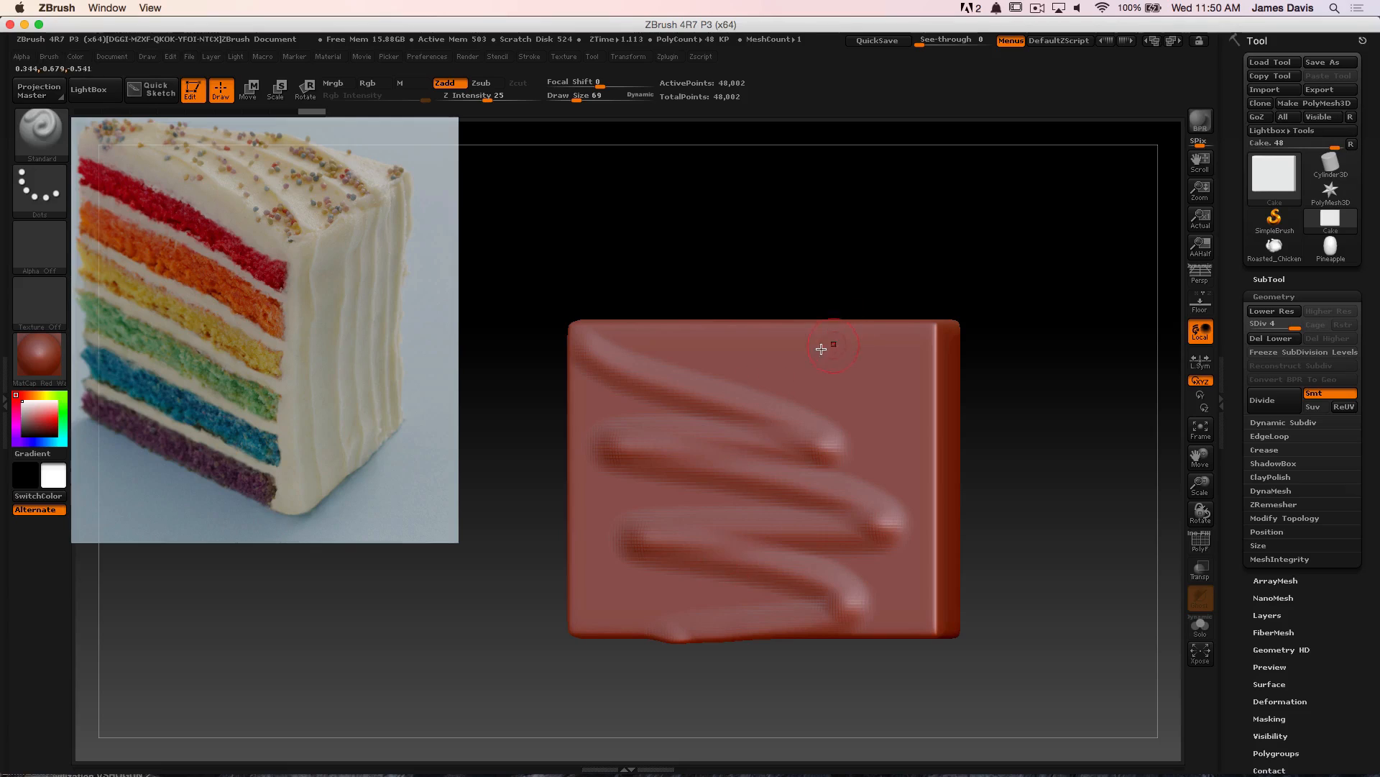
{"action": "key", "text": "ctrl"}
{"action": "key", "text": "ctrl+z"}
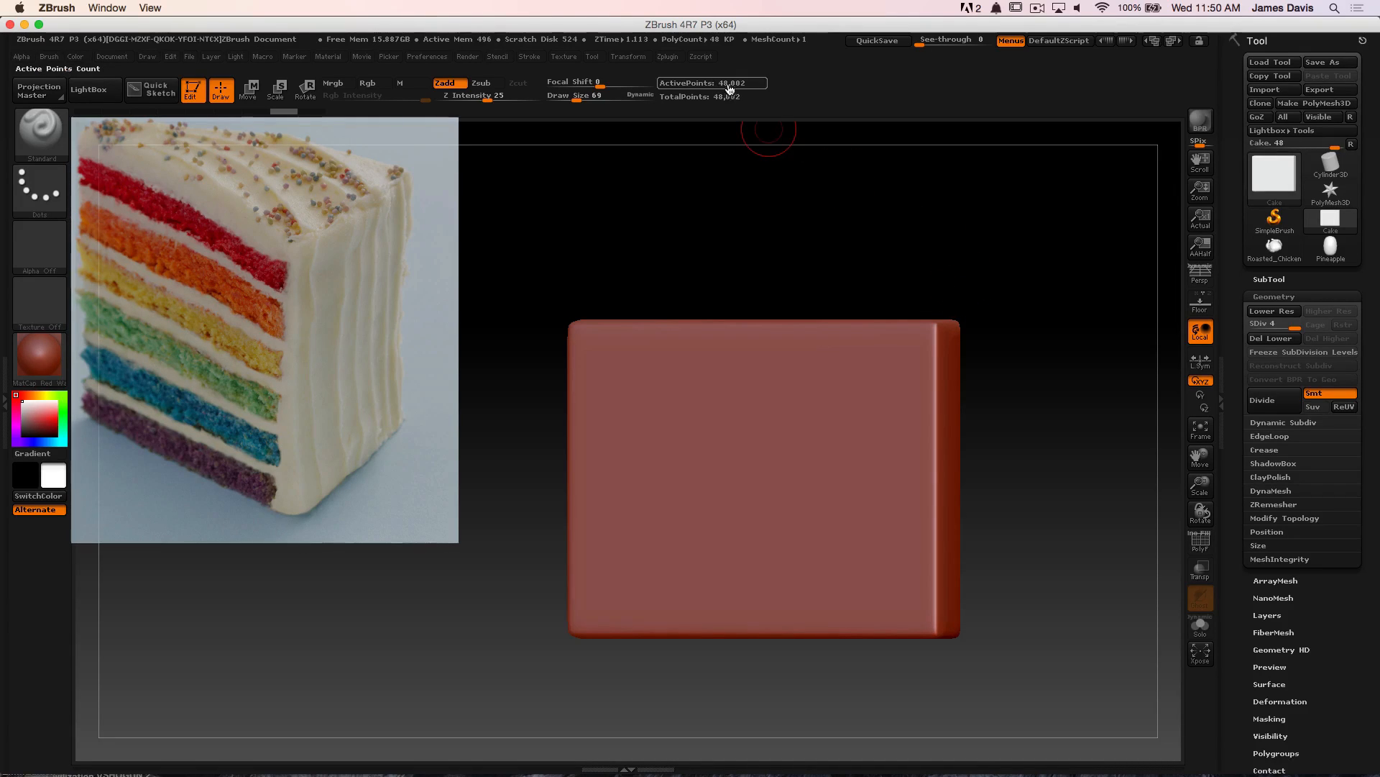
Subdivide the cake slice to level 7
{"action": "left_click", "coordinate": [1270, 401]}
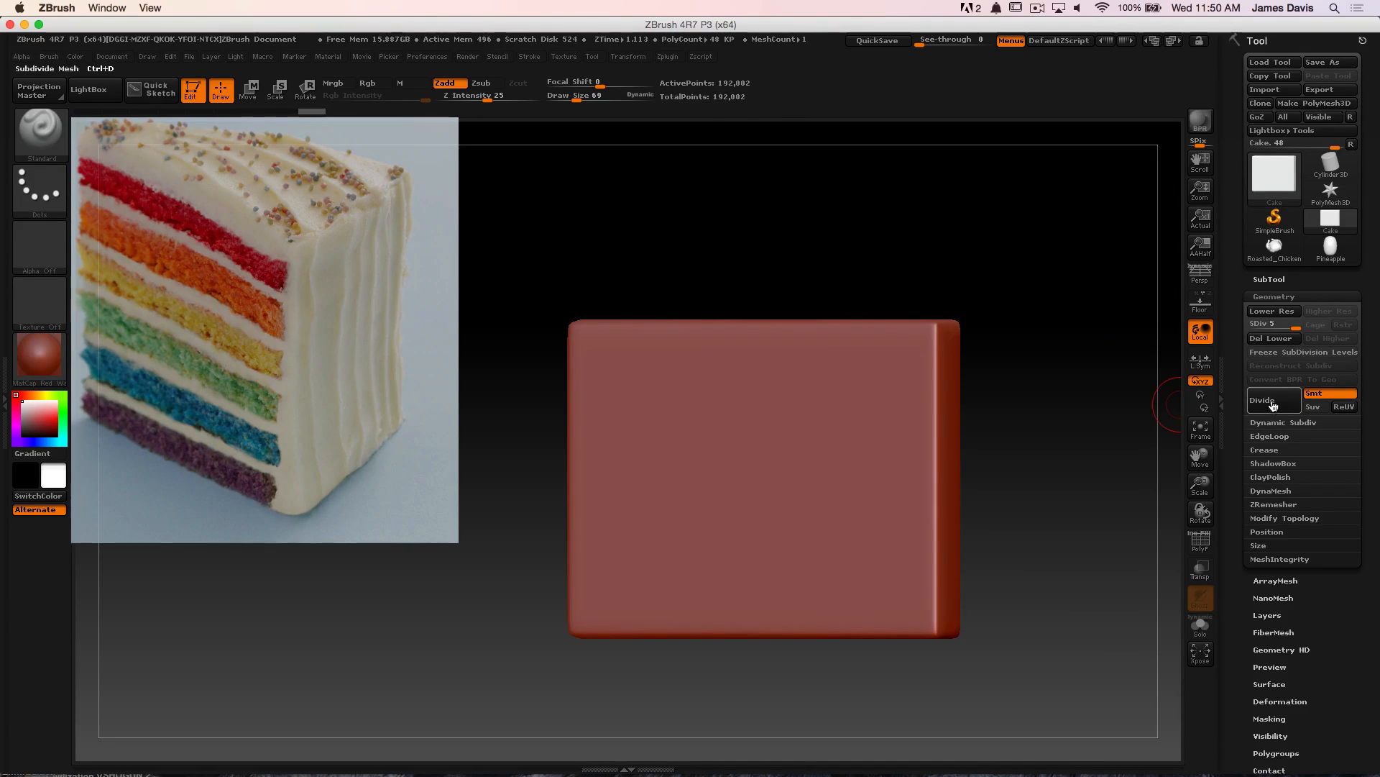
{"action": "left_click", "coordinate": [1274, 399]}
{"action": "left_click", "coordinate": [1274, 400]}
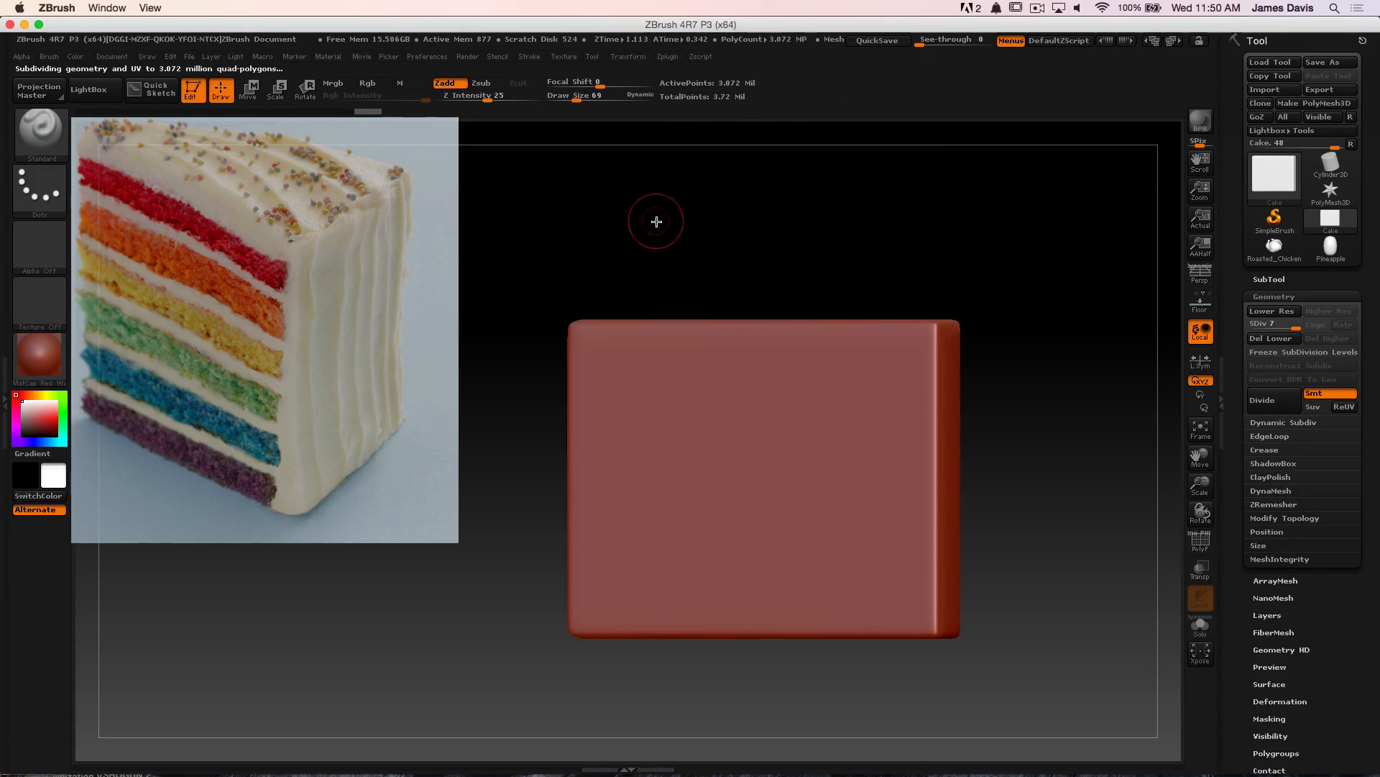
Set the draw size to 45 and mask a rectangle over the slice's side, excluding the frosting along its top and back edge
{"action": "left_click_drag", "start_coordinate": [656, 220], "coordinate": [626, 219], "text": "alt"}
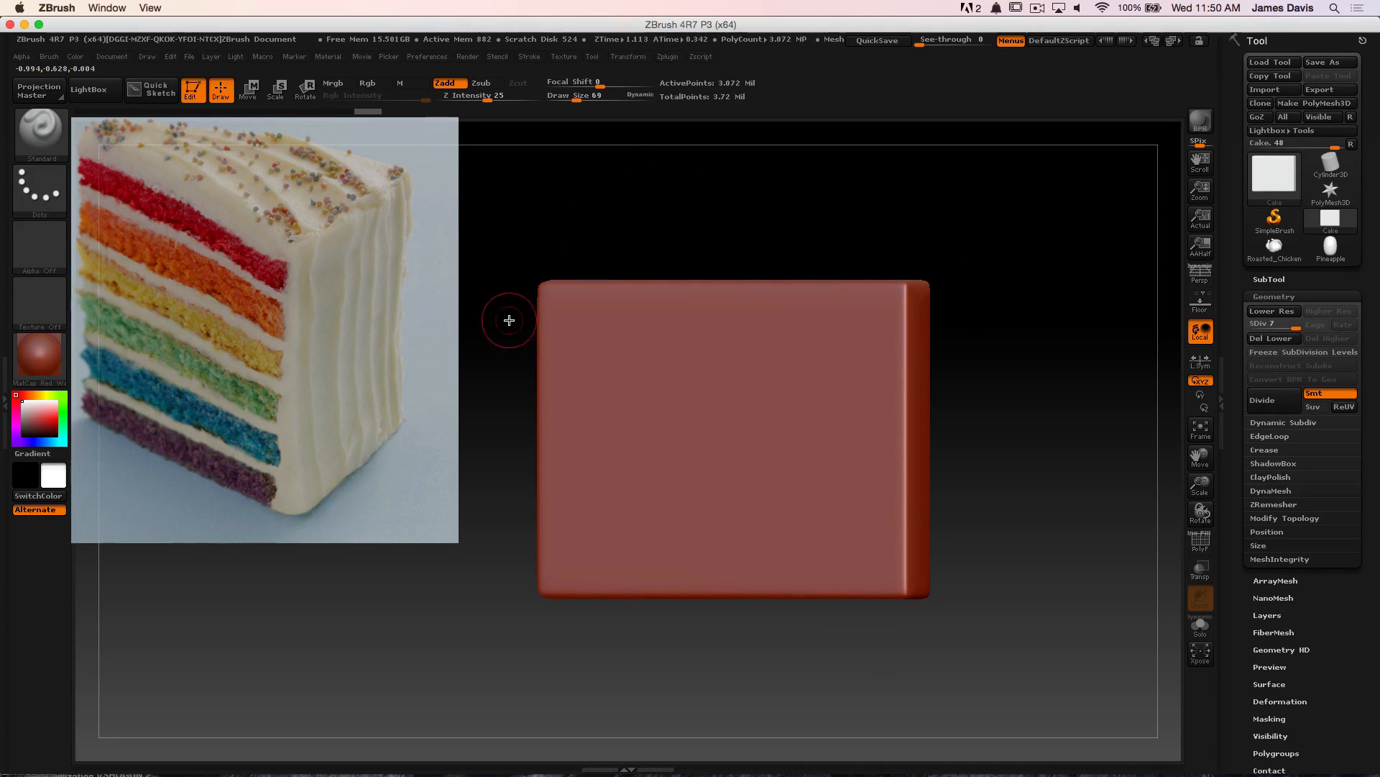
{"action": "key", "text": "s"}
{"action": "left_click_drag", "start_coordinate": [517, 319], "coordinate": [511, 318]}
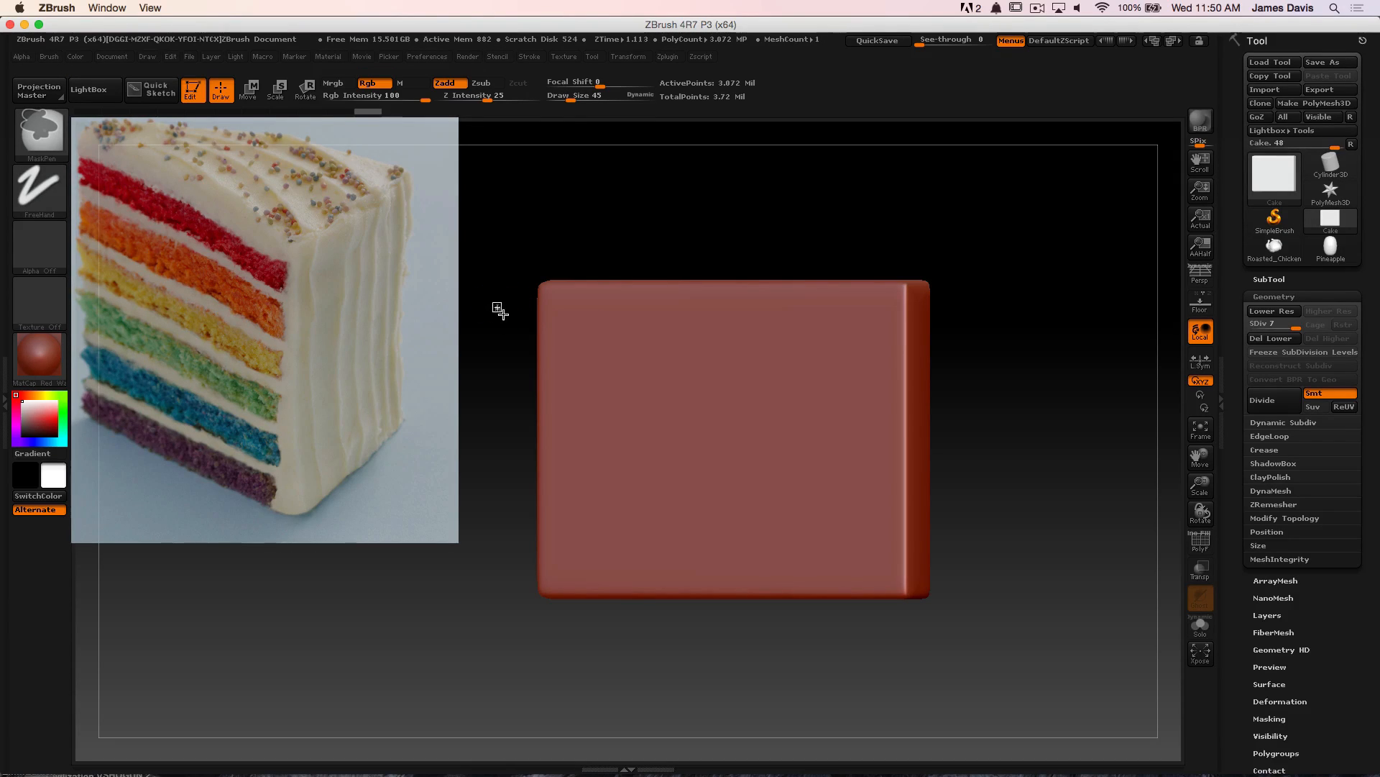
{"action": "left_click_drag", "start_coordinate": [493, 303], "coordinate": [889, 691], "text": "ctrl"}
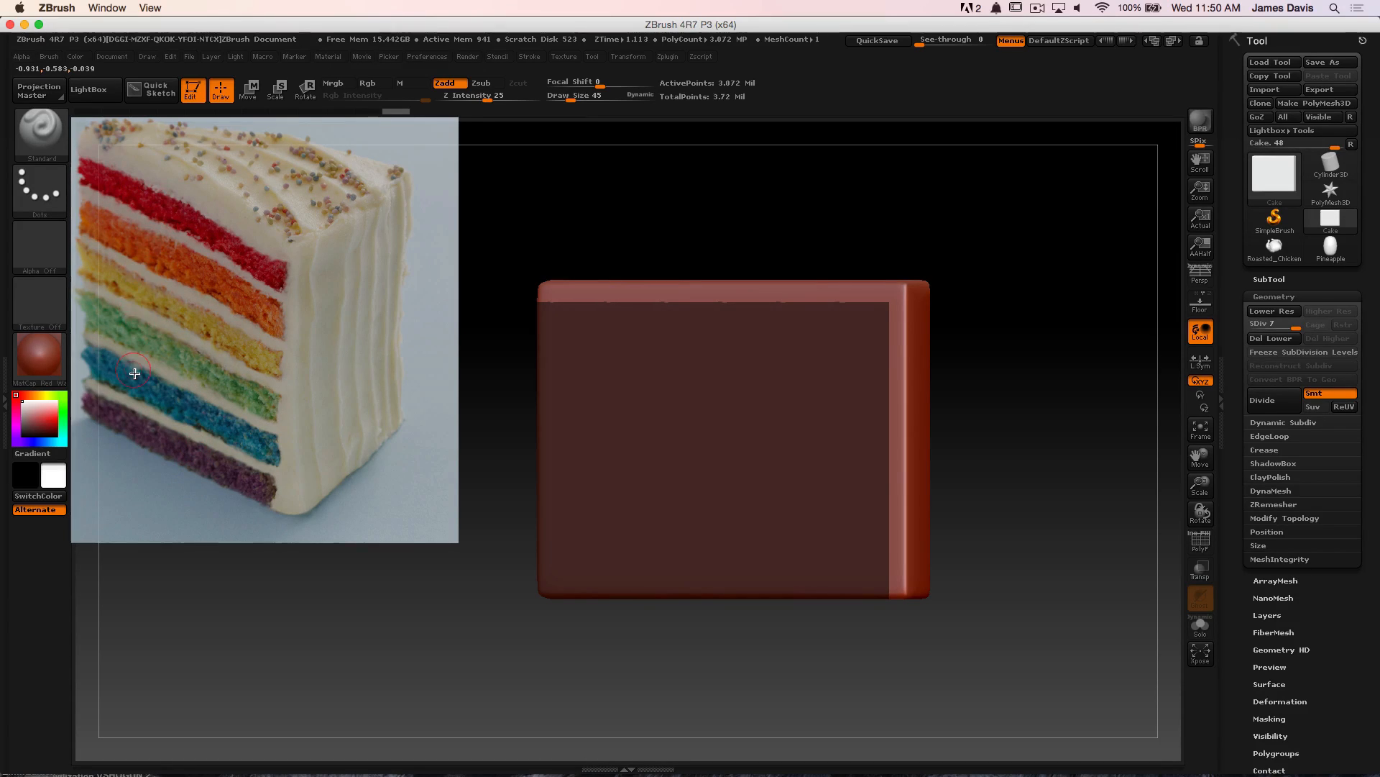
{"action": "key", "text": "ctrl"}
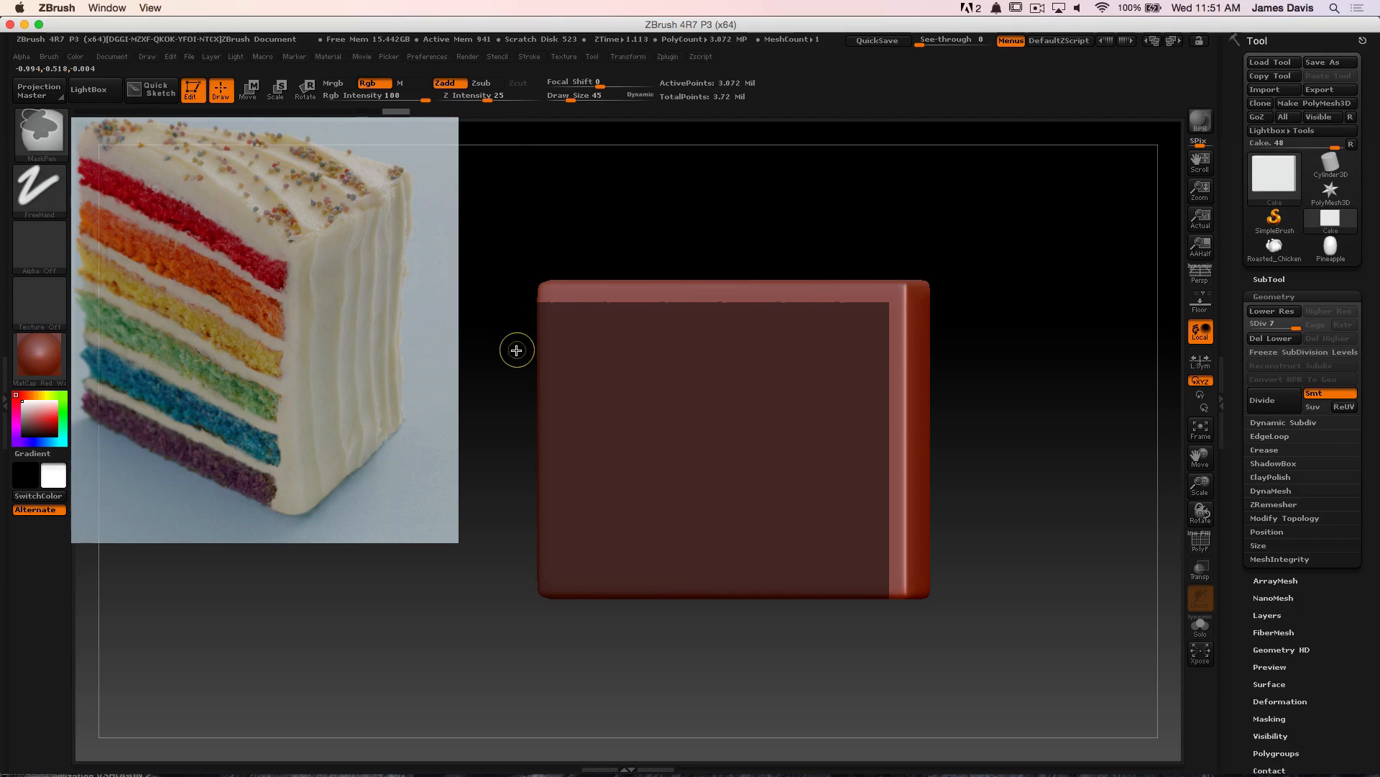
Unmask five thin horizontal strips across the masked side to separate six cake layers
{"action": "left_click_drag", "start_coordinate": [514, 434], "coordinate": [995, 444], "text": "ctrl"}
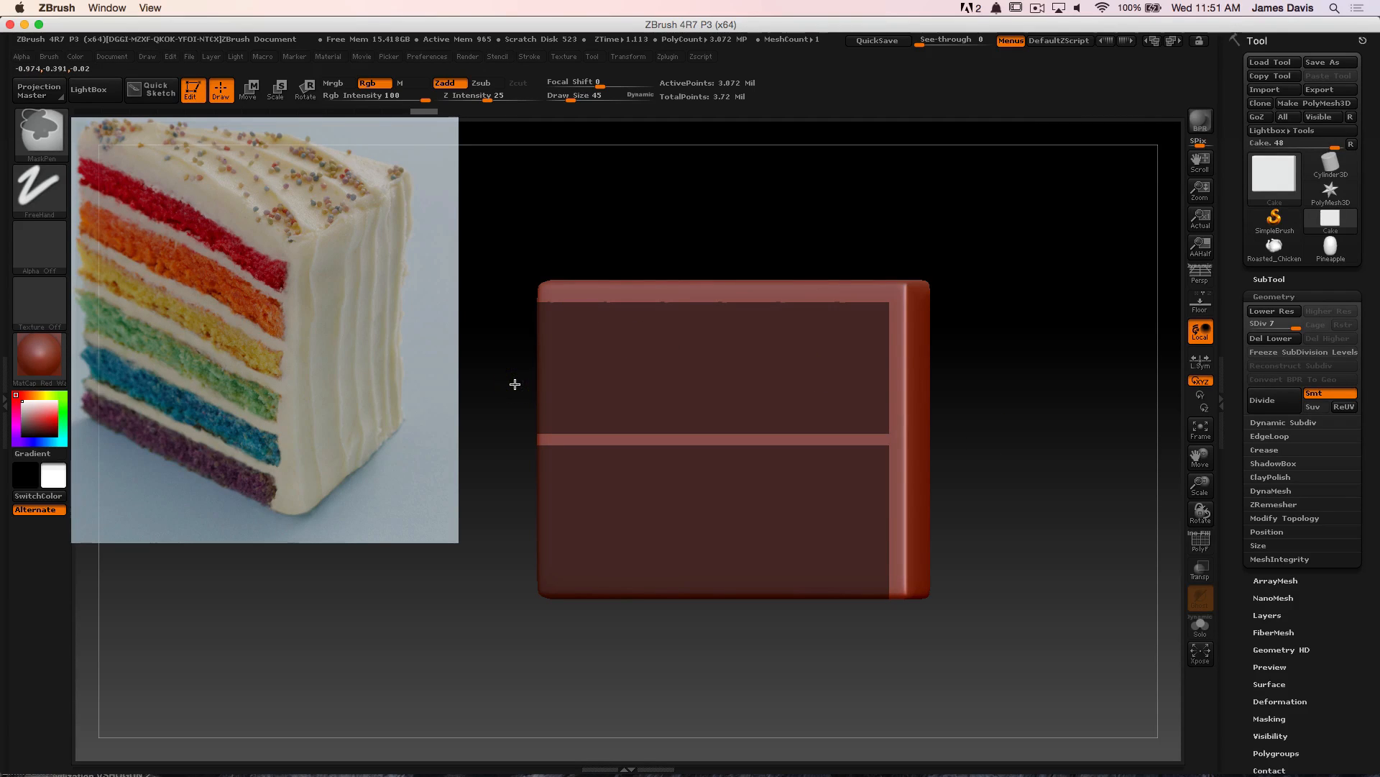
{"action": "left_click_drag", "start_coordinate": [515, 384], "coordinate": [957, 391], "text": "ctrl"}
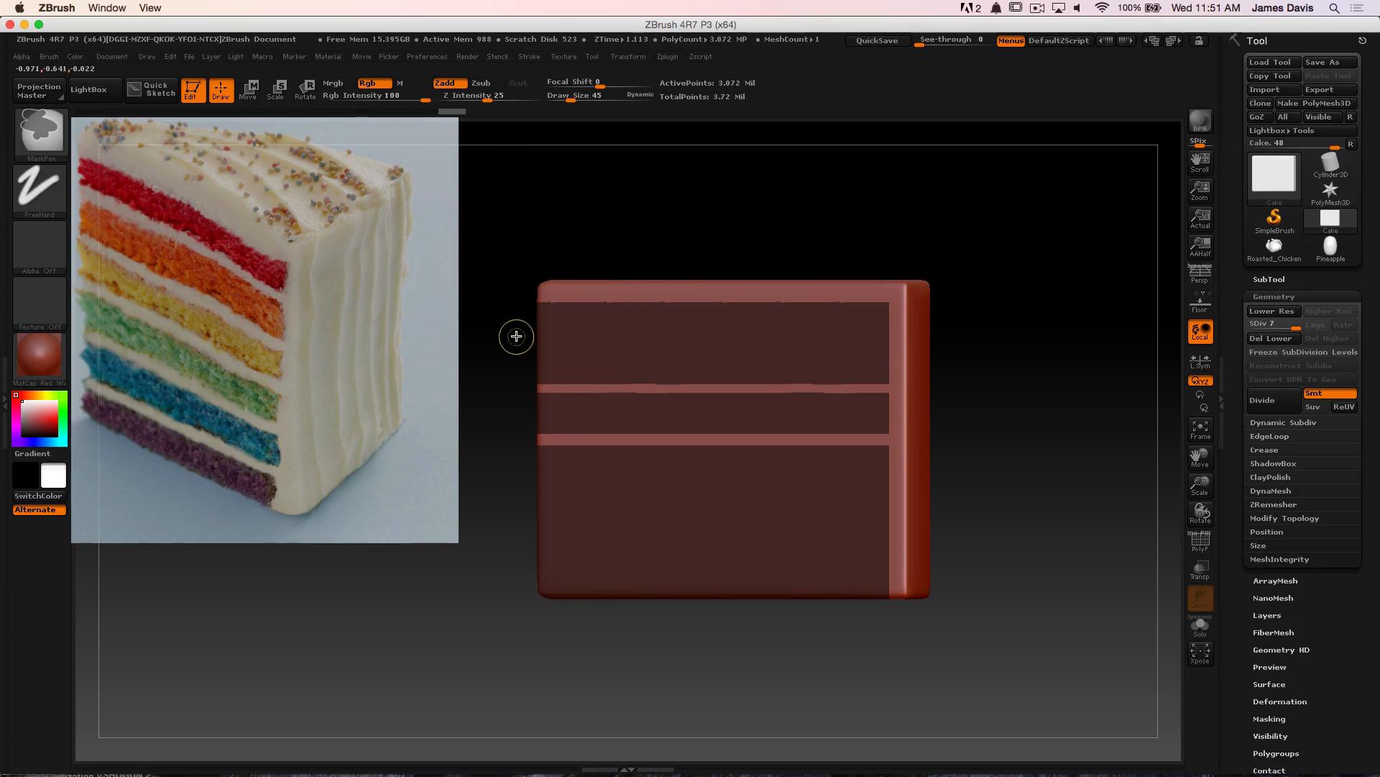
{"action": "left_click_drag", "start_coordinate": [516, 336], "coordinate": [936, 345], "text": "ctrl"}
{"action": "left_click_drag", "start_coordinate": [520, 488], "coordinate": [936, 500], "text": "ctrl"}
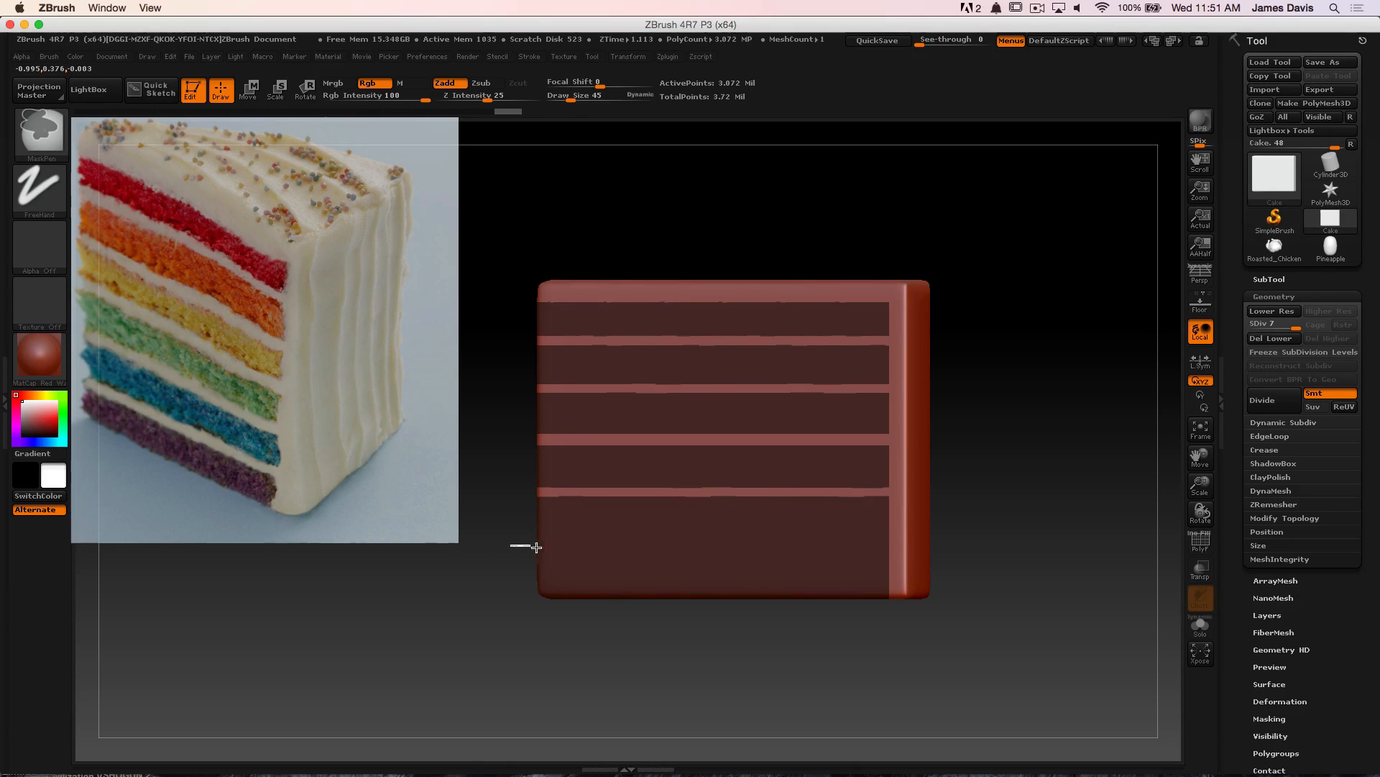
{"action": "left_click_drag", "start_coordinate": [536, 547], "coordinate": [892, 555], "text": "ctrl"}
{"action": "left_click_drag", "start_coordinate": [929, 552], "coordinate": [936, 552], "text": "ctrl"}
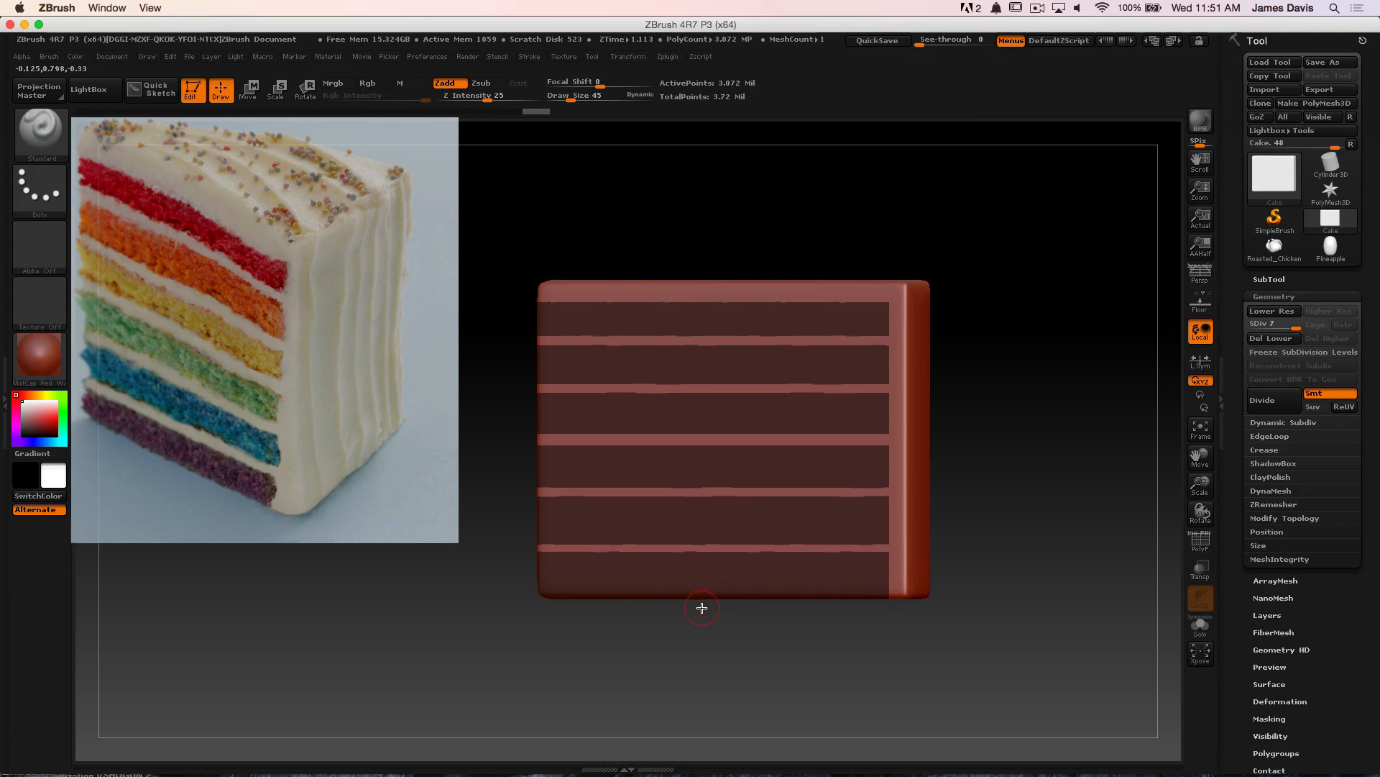
Try masking and then unmasking a rectangle over the front half of the layered side, undoing each
{"action": "mouse_move", "coordinate": [495, 212]}
{"action": "left_mouse_down", "text": "ctrl"}
{"action": "mouse_move", "coordinate": [673, 489]}
{"action": "mouse_move", "coordinate": [740, 650]}
{"action": "left_mouse_up", "text": "ctrl"}
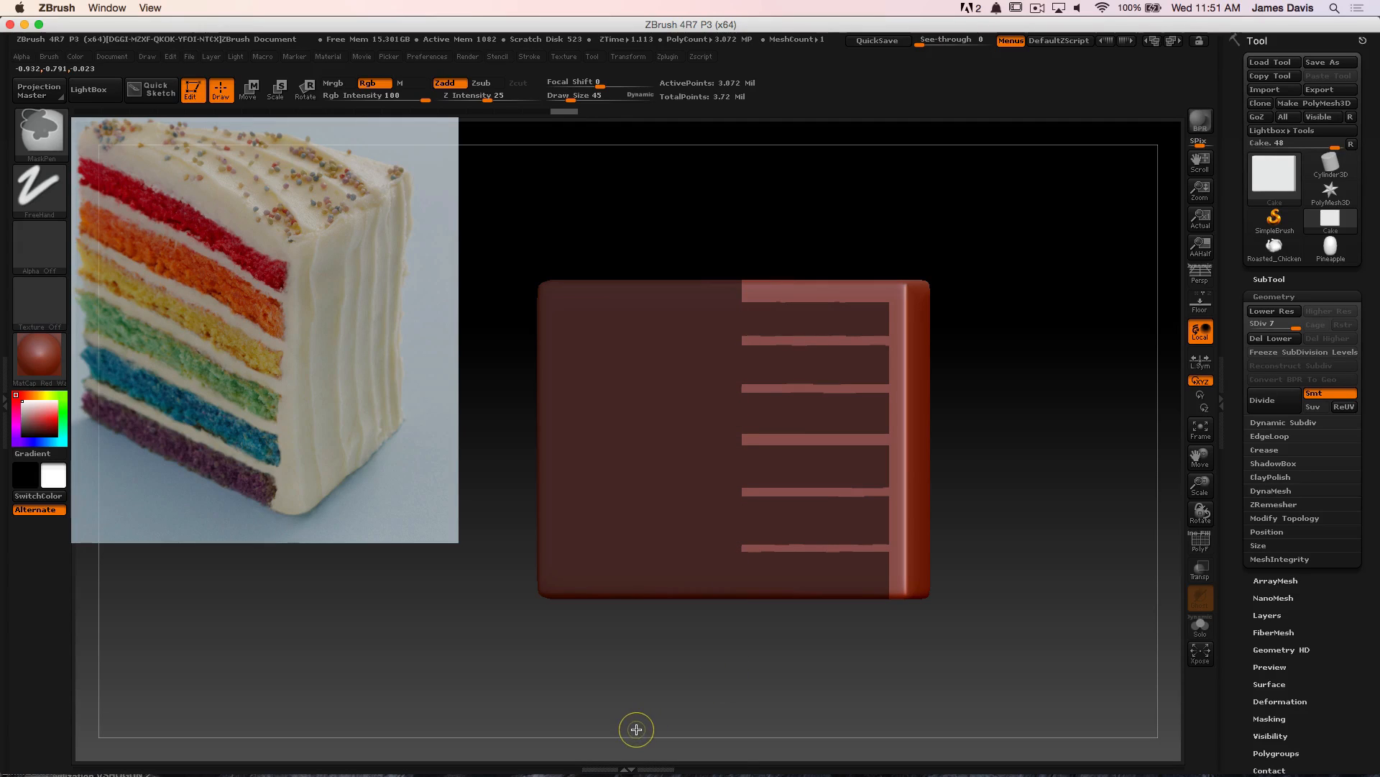
{"action": "key", "text": "ctrl+z"}
{"action": "left_click_drag", "start_coordinate": [493, 209], "coordinate": [745, 692], "text": "ctrl"}
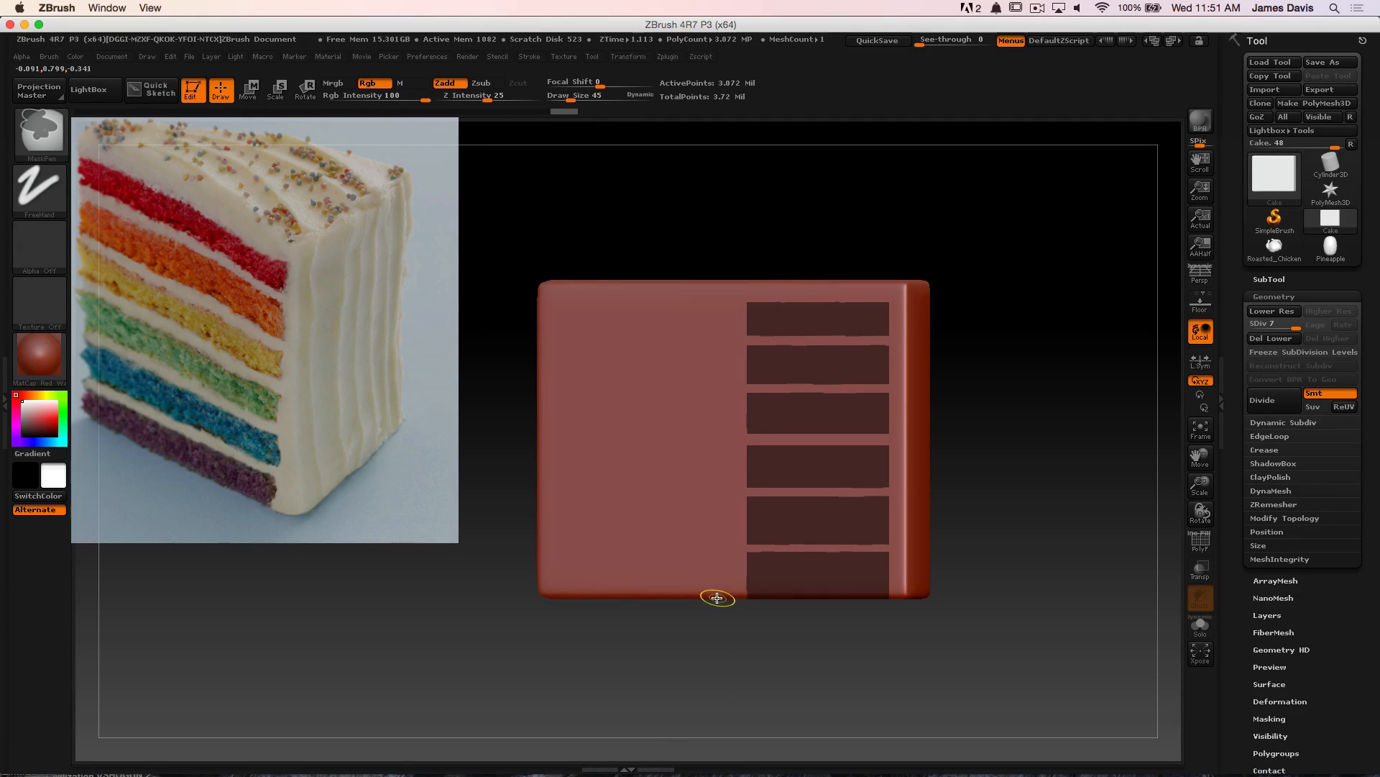
{"action": "key", "text": "ctrl+z"}
Invert the mask to protect the frosting and free the cake layers, and check both cut sides
{"action": "left_click_drag", "start_coordinate": [957, 322], "coordinate": [1065, 333]}
{"action": "left_click_drag", "start_coordinate": [845, 249], "coordinate": [969, 299]}
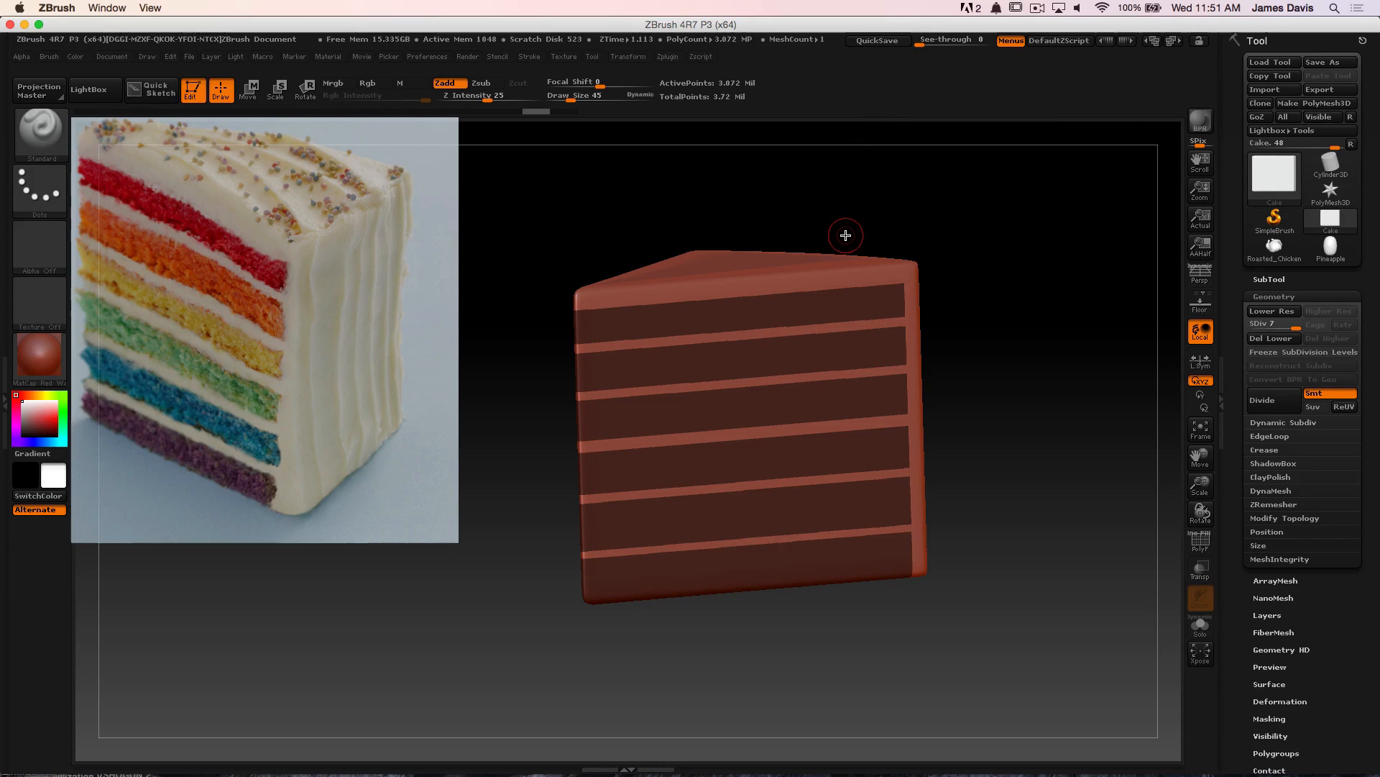
{"action": "key", "text": "ctrl"}
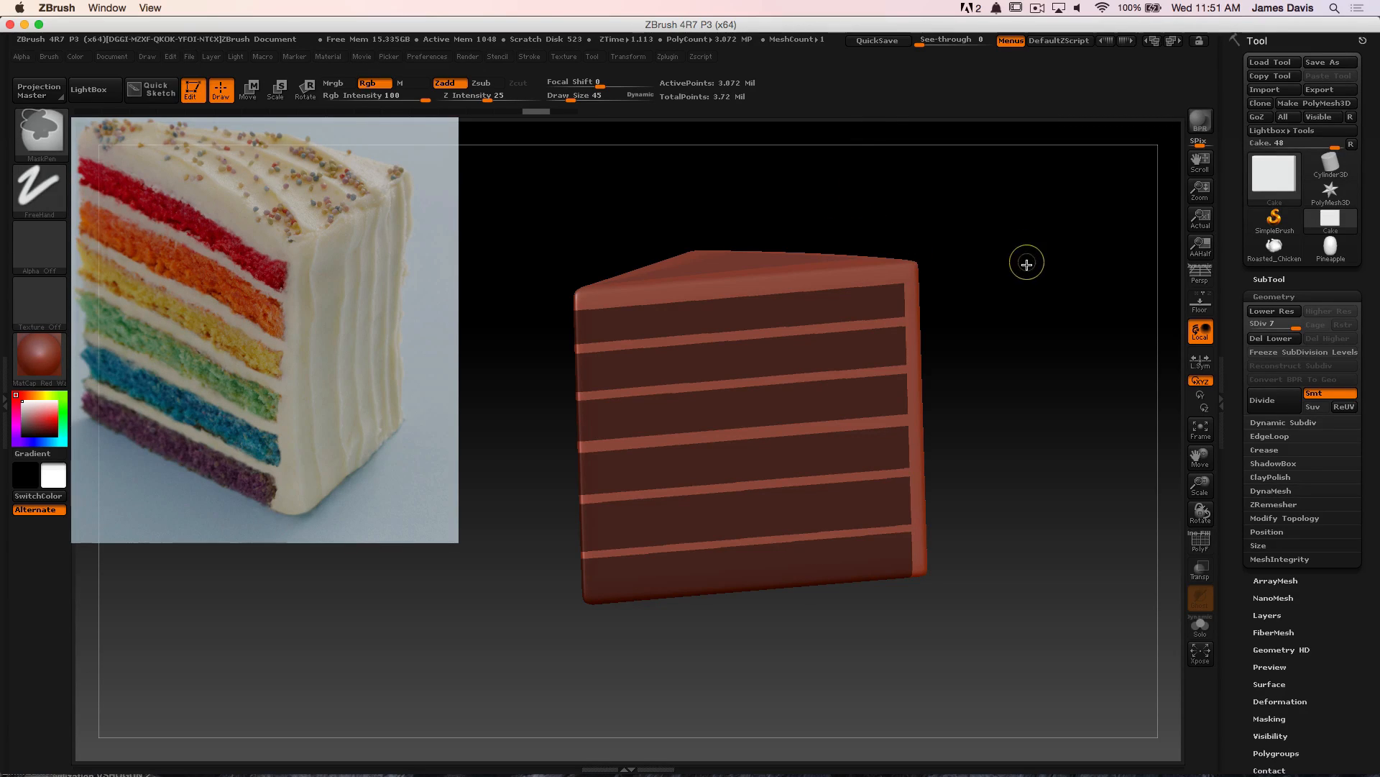
{"action": "left_click", "coordinate": [1022, 274], "text": "ctrl"}
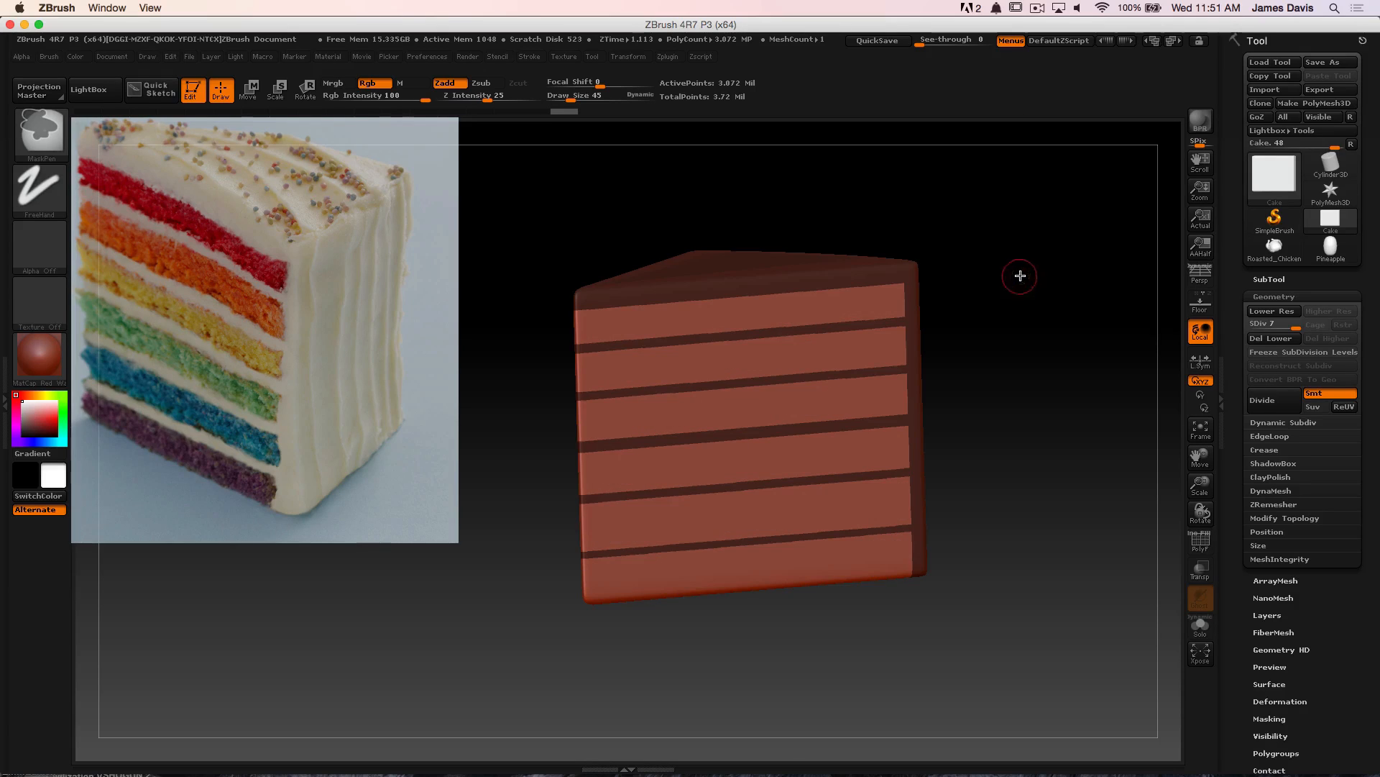
{"action": "left_click_drag", "start_coordinate": [1020, 276], "coordinate": [914, 299]}
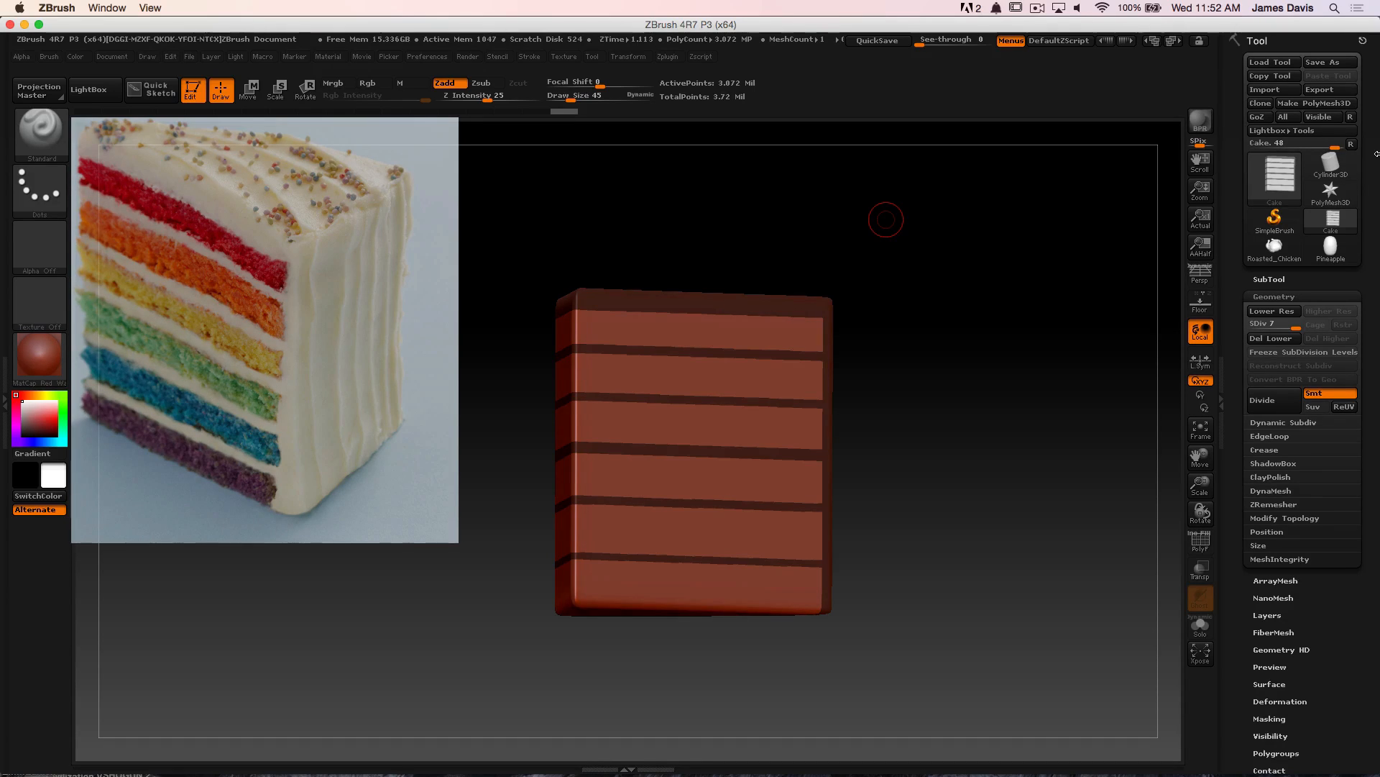
{"action": "left_click_drag", "start_coordinate": [924, 259], "coordinate": [817, 299]}
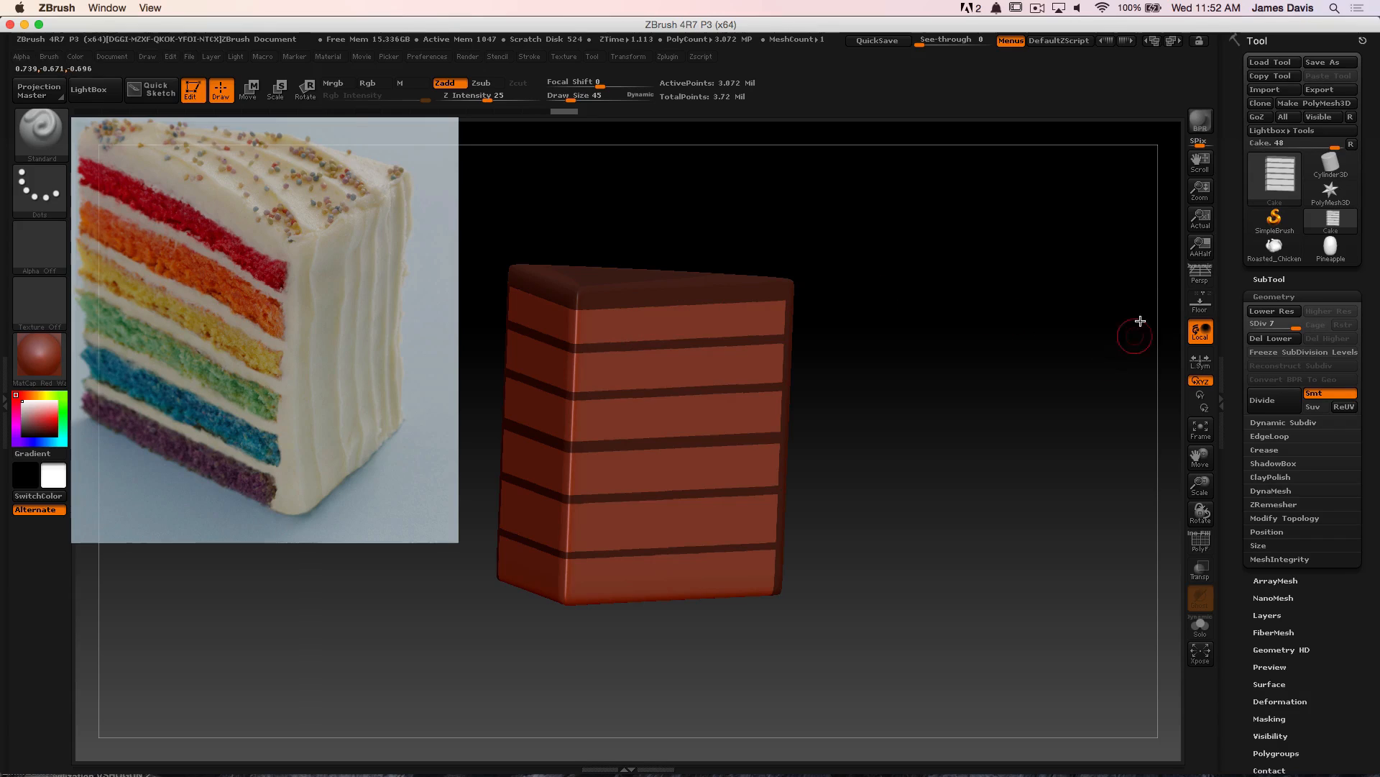
Recess the unmasked cake layers by applying a small negative Inflate deformation to the slice
{"action": "scroll", "coordinate": [1369, 315], "scroll_direction": "down", "scroll_amount": 10}
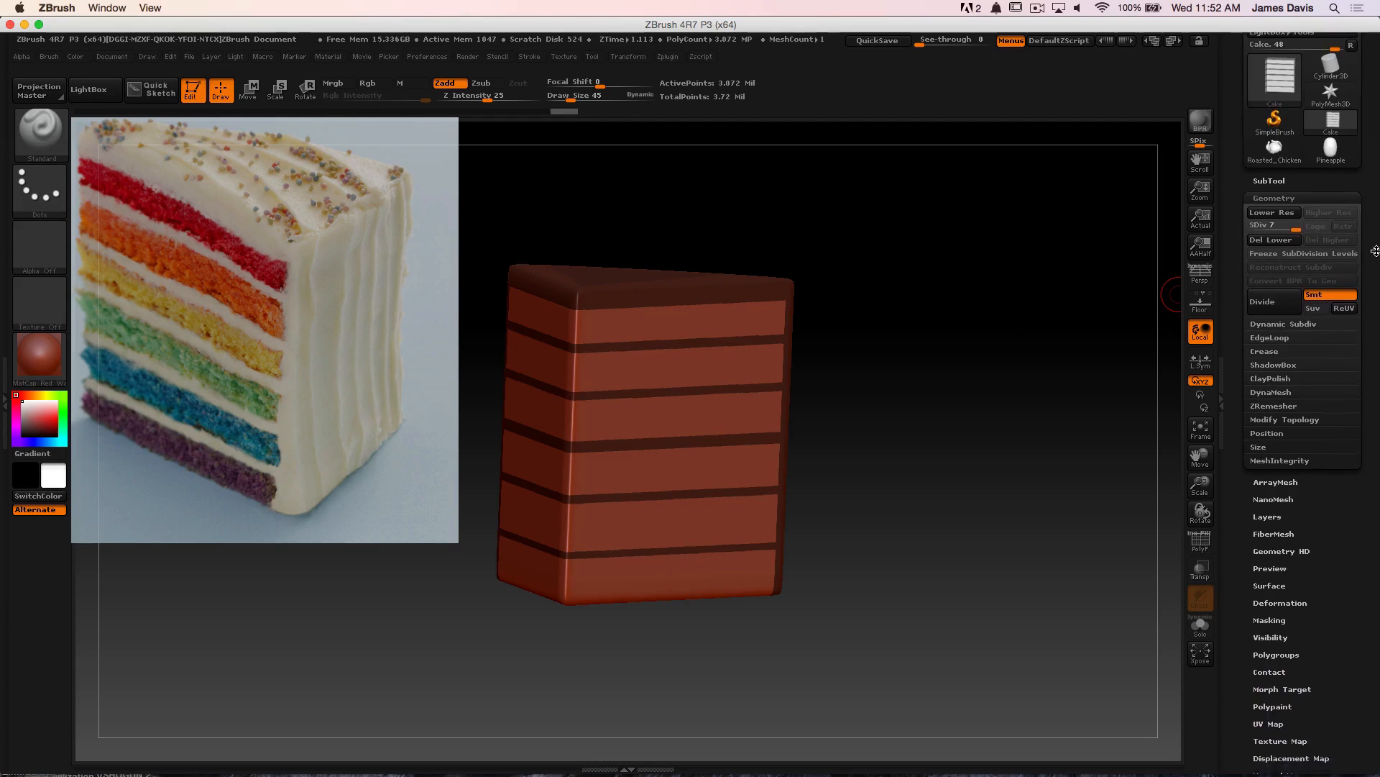
{"action": "left_click_drag", "start_coordinate": [1009, 365], "coordinate": [967, 341]}
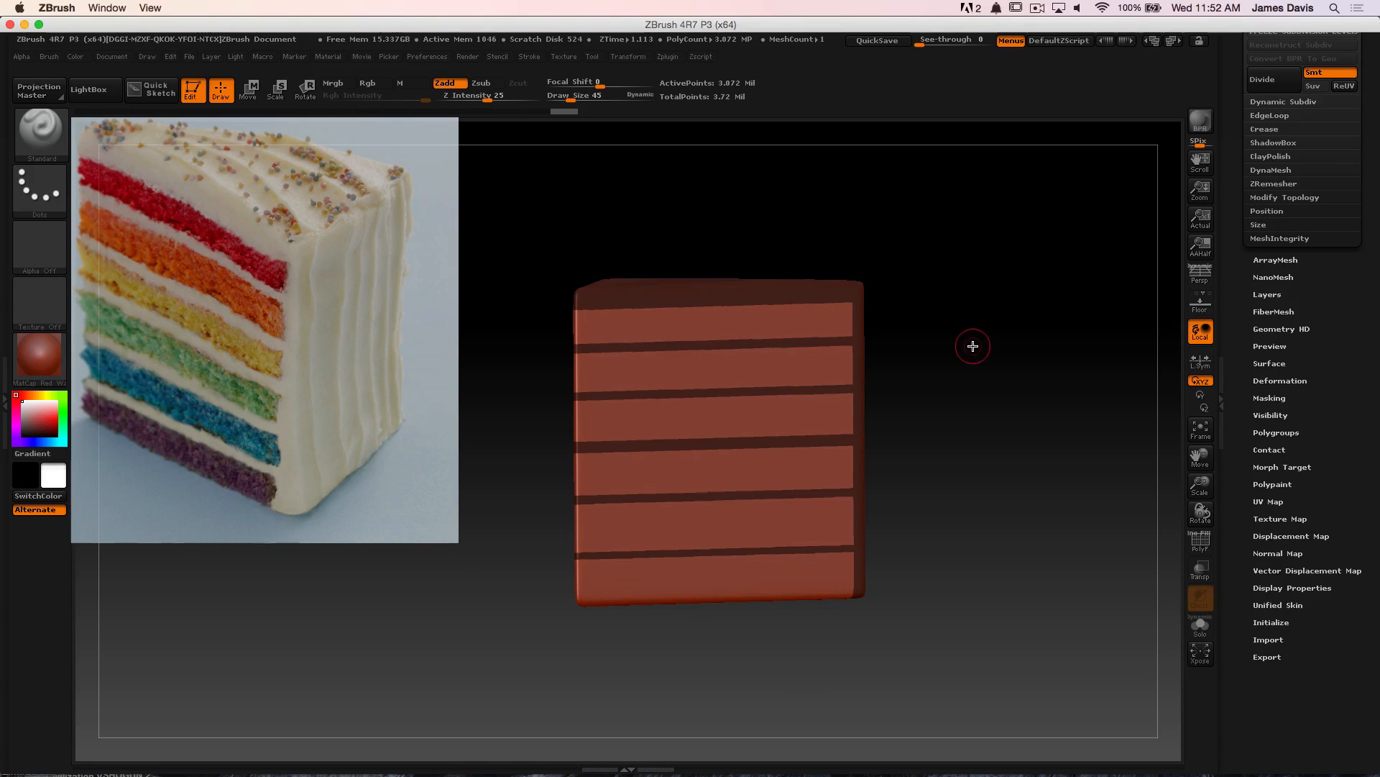
{"action": "left_click", "coordinate": [1279, 380]}
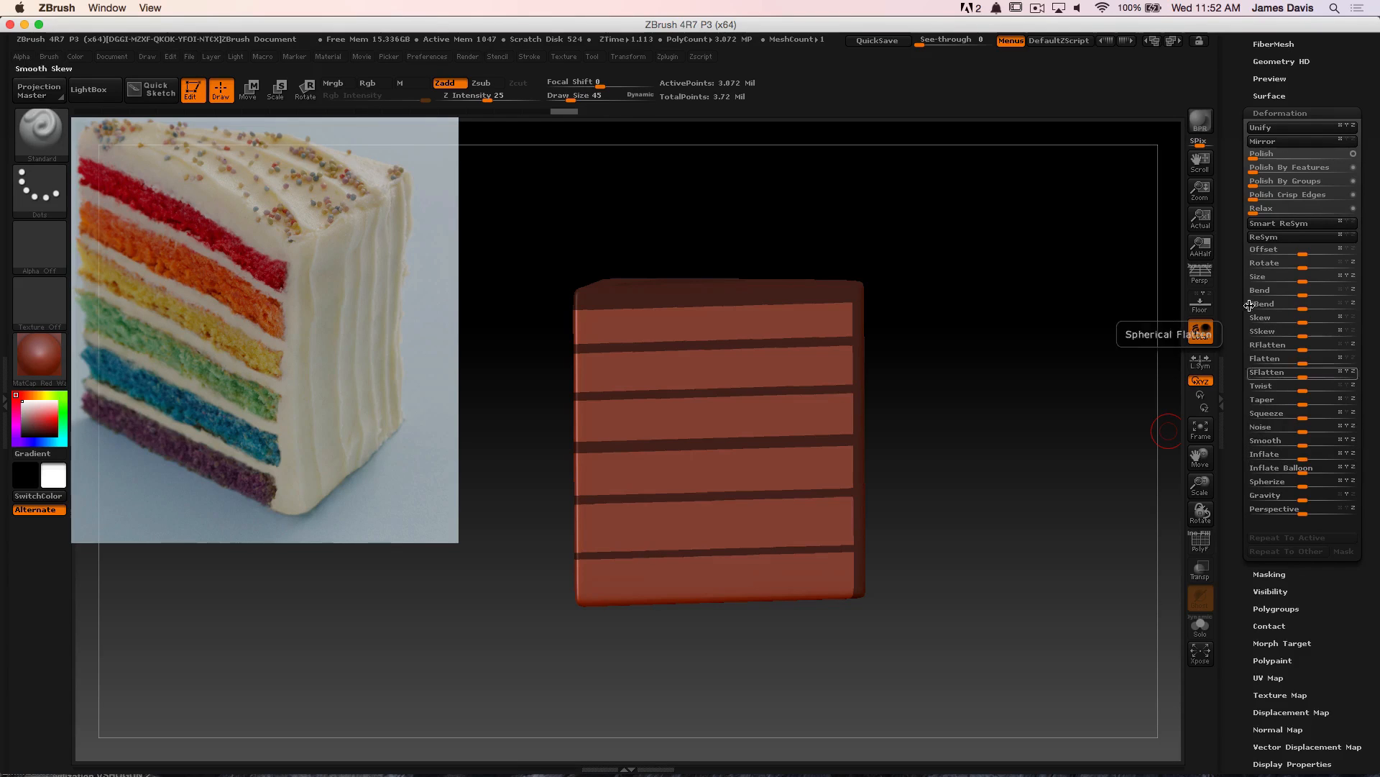
{"action": "left_click", "coordinate": [1289, 113]}
{"action": "left_click_drag", "start_coordinate": [1365, 118], "coordinate": [1376, 377]}
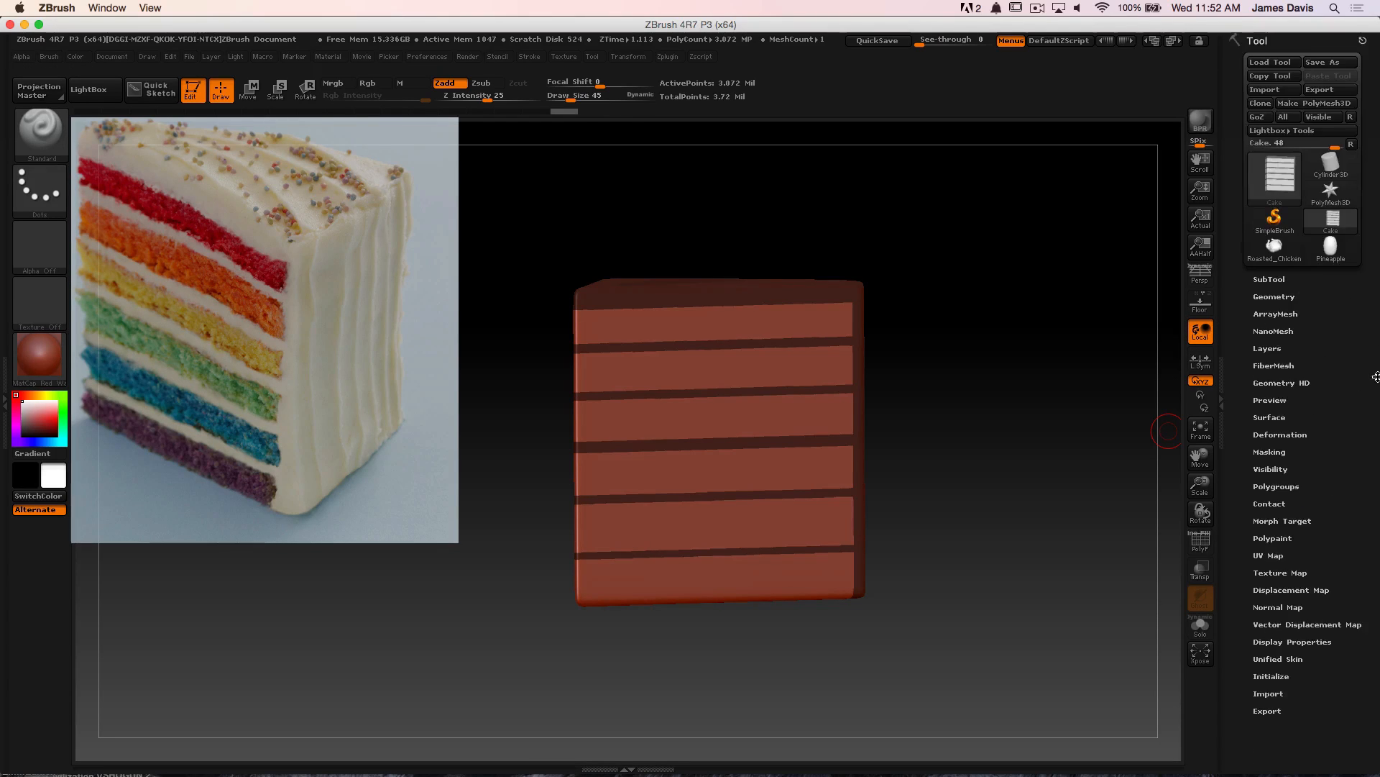
{"action": "left_click_drag", "start_coordinate": [1377, 245], "coordinate": [1370, 169]}
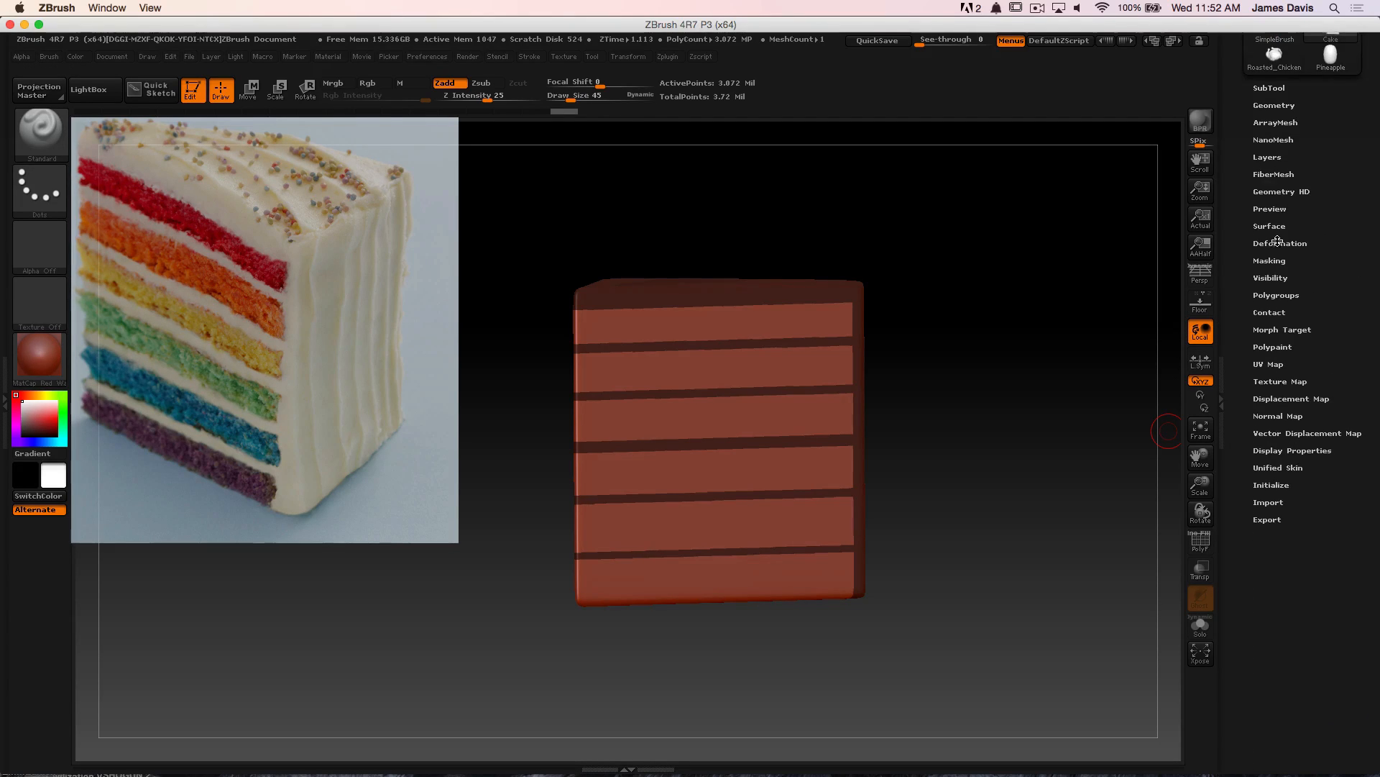
{"action": "left_click", "coordinate": [1277, 242]}
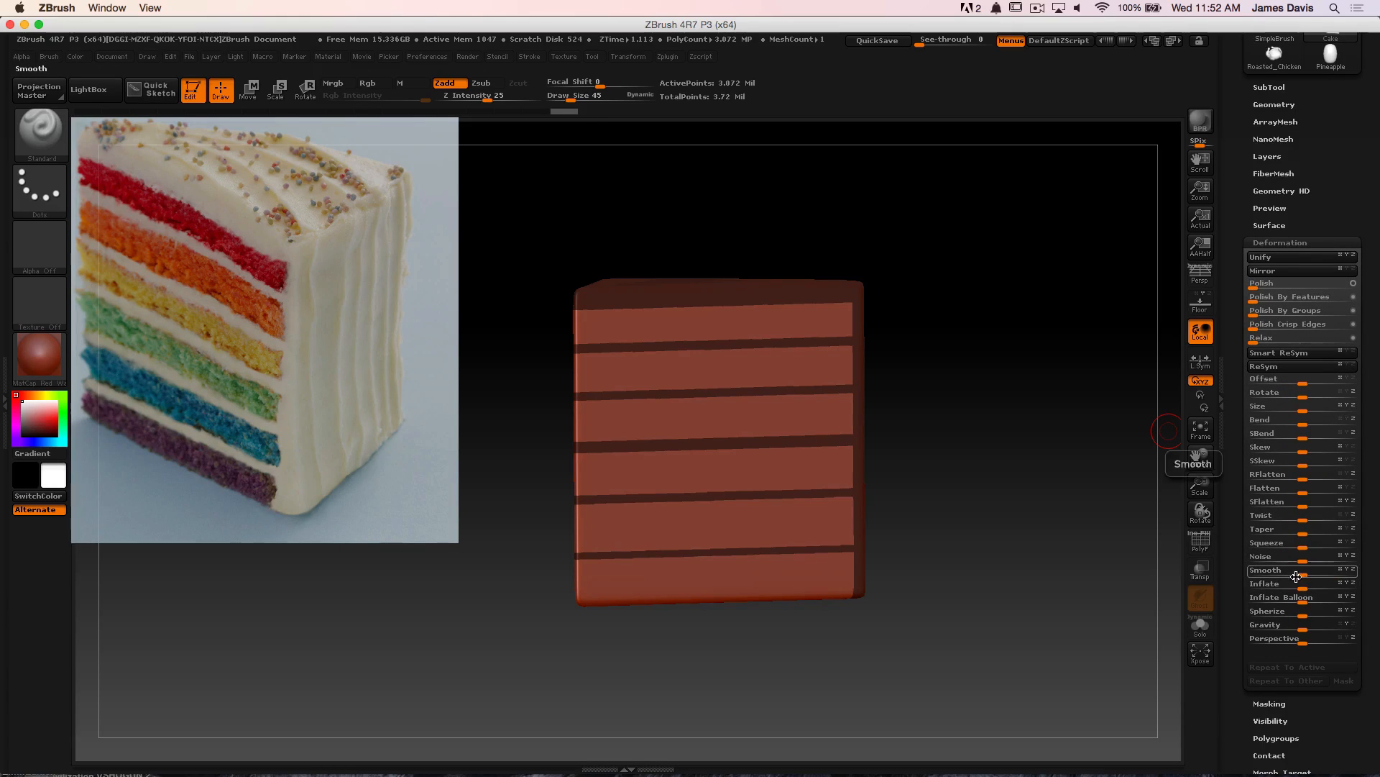
{"action": "left_click_drag", "start_coordinate": [1303, 584], "coordinate": [1293, 583]}
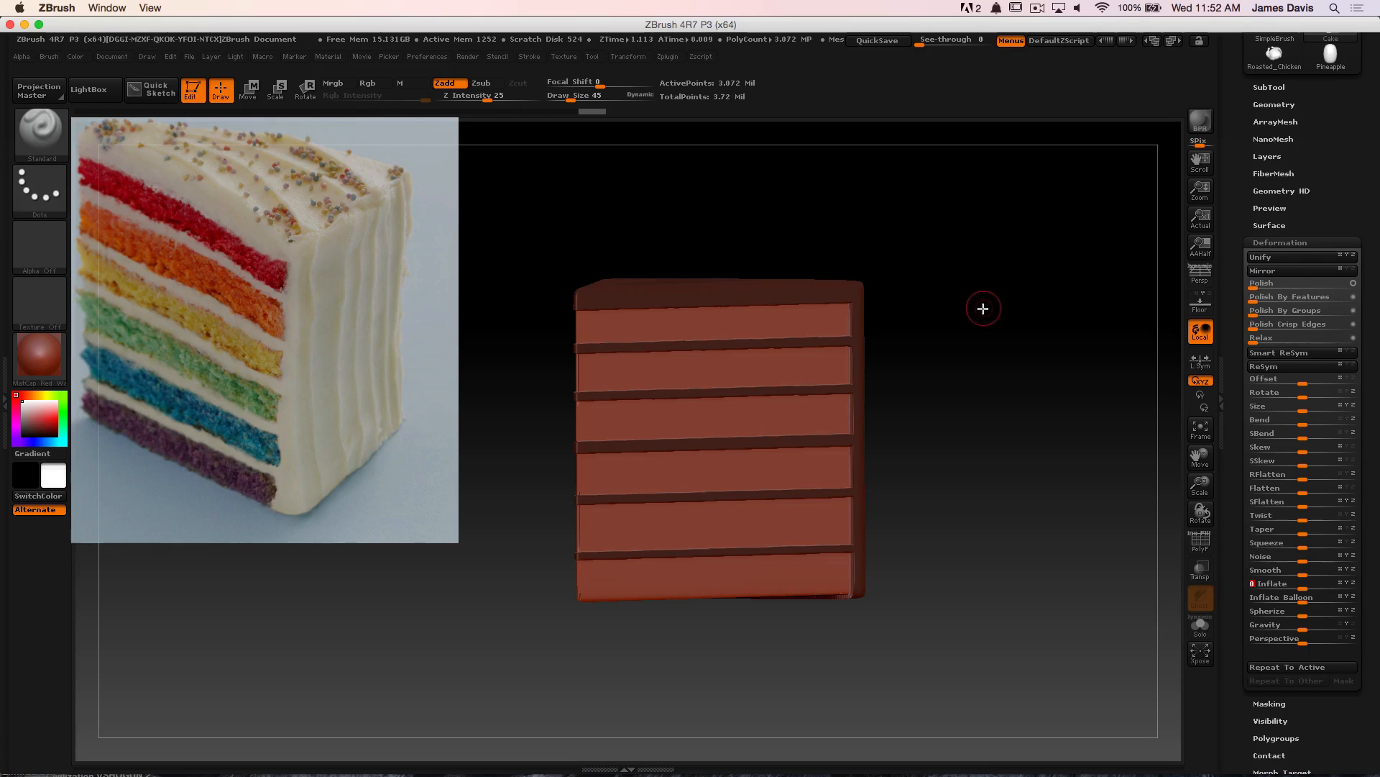
Clear the mask, set the draw size to 281 and turn the slice so both layered sides face the view
{"action": "key", "text": "ctrl"}
{"action": "left_click_drag", "start_coordinate": [966, 212], "coordinate": [713, 348], "text": "ctrl"}
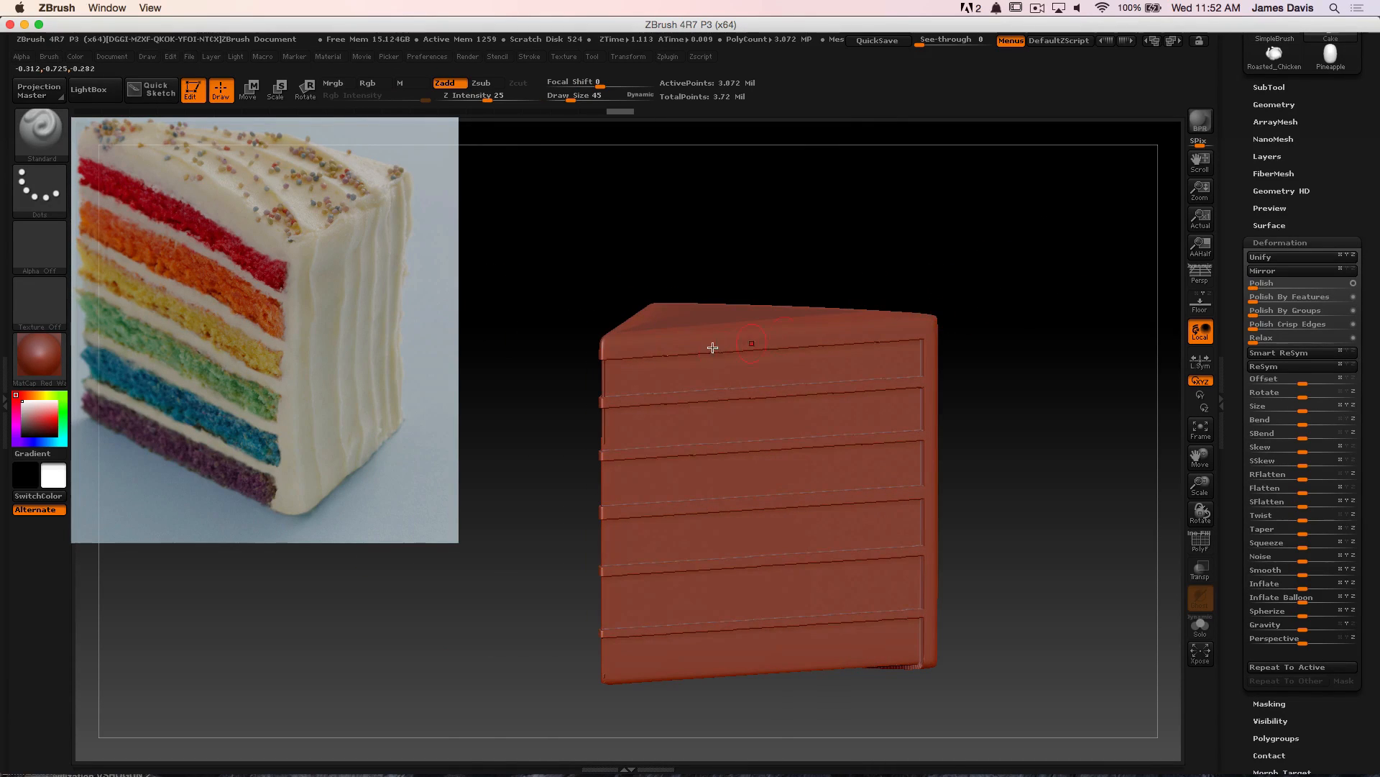
{"action": "key", "text": "s"}
{"action": "left_click_drag", "start_coordinate": [622, 353], "coordinate": [645, 355]}
{"action": "mouse_move", "coordinate": [734, 265]}
{"action": "left_mouse_down", "text": "shift"}
{"action": "mouse_move", "coordinate": [745, 324]}
{"action": "mouse_move", "coordinate": [721, 357]}
{"action": "left_mouse_up", "text": "shift"}
{"action": "left_click_drag", "start_coordinate": [716, 269], "coordinate": [867, 320], "text": "shift"}
{"action": "mouse_move", "coordinate": [867, 319]}
{"action": "left_mouse_down"}
{"action": "mouse_move", "coordinate": [910, 359]}
{"action": "mouse_move", "coordinate": [848, 302]}
{"action": "left_mouse_up"}
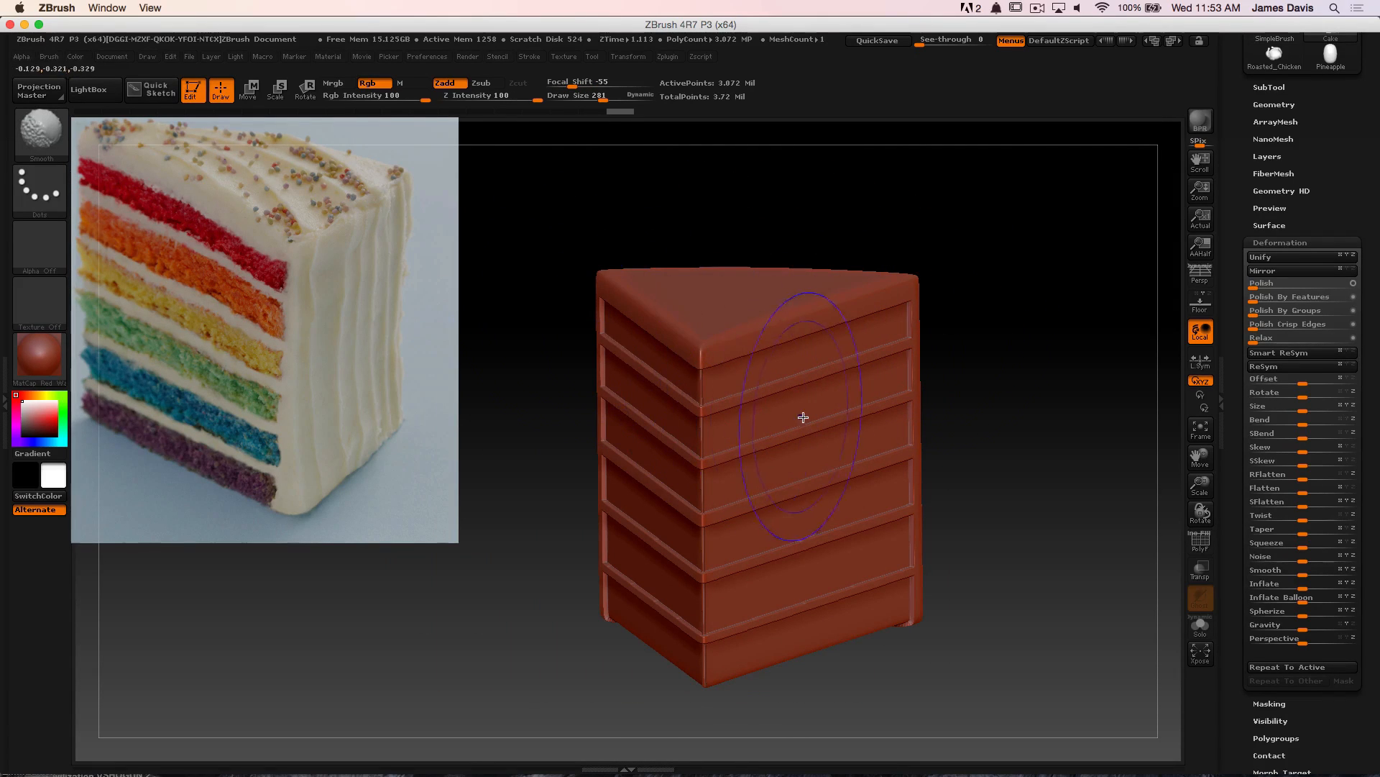
Activate symmetry and switch its axis from X to Z, checking the mirrored cursor on the slice from above
{"action": "left_click", "coordinate": [627, 58]}
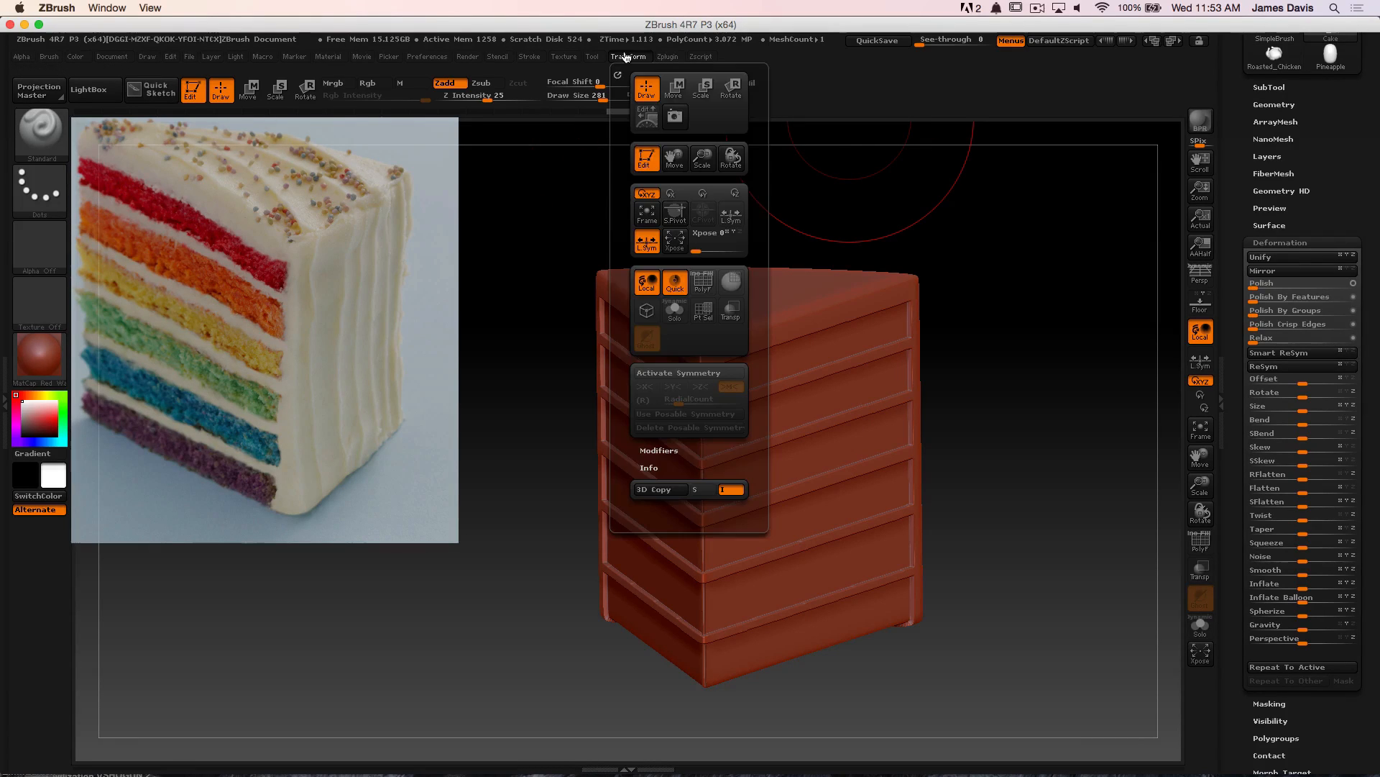
{"action": "left_click", "coordinate": [630, 57]}
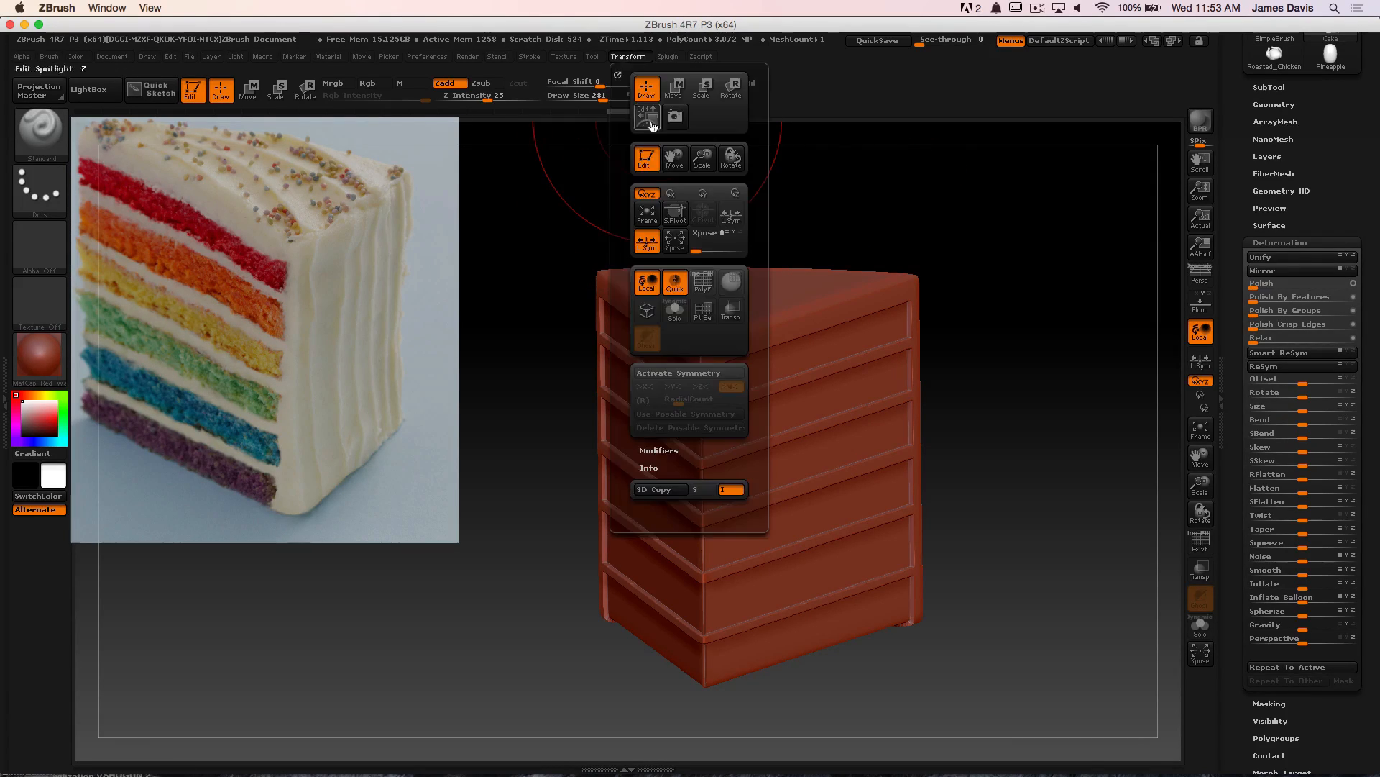
{"action": "left_click", "coordinate": [678, 373]}
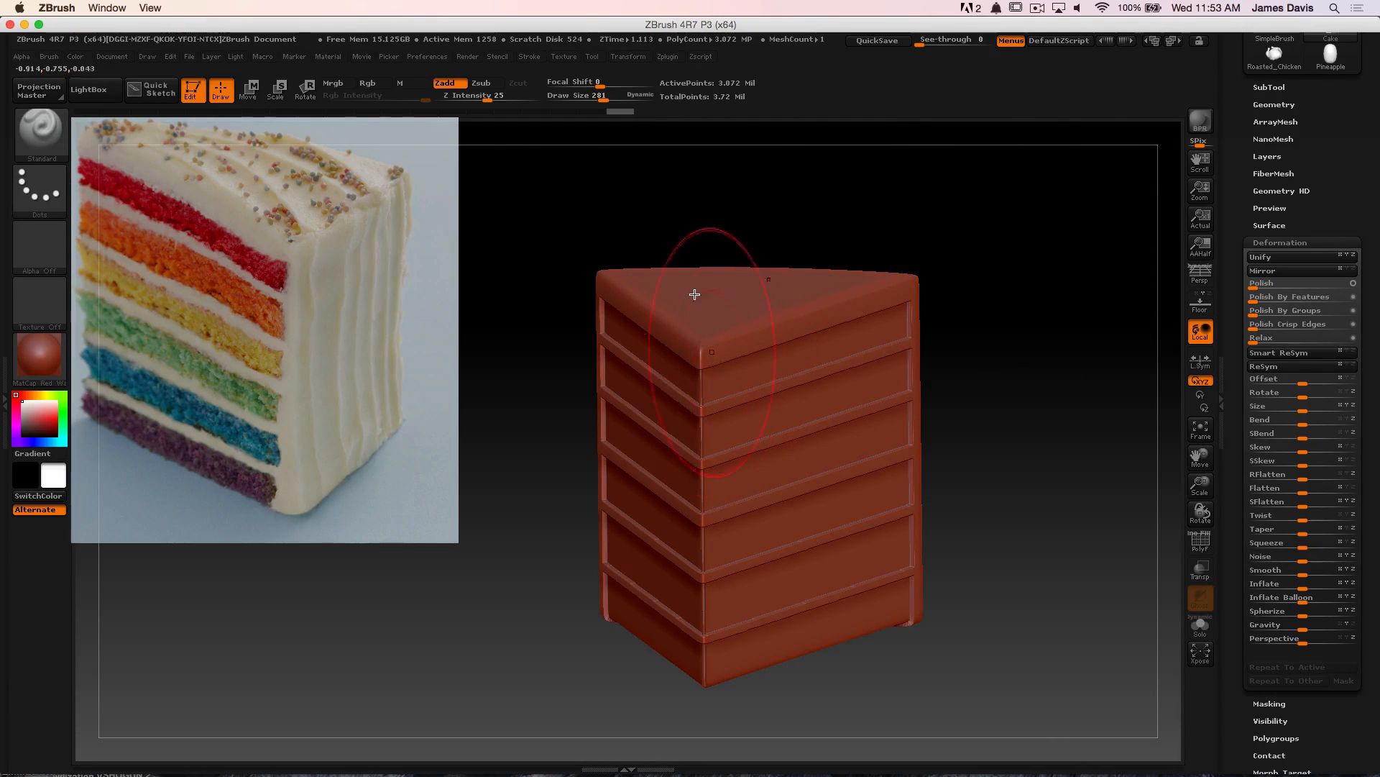
{"action": "mouse_move", "coordinate": [735, 236]}
{"action": "left_mouse_down", "text": "shift"}
{"action": "mouse_move", "coordinate": [724, 302]}
{"action": "mouse_move", "coordinate": [748, 318]}
{"action": "mouse_move", "coordinate": [769, 519]}
{"action": "left_mouse_up", "text": "shift"}
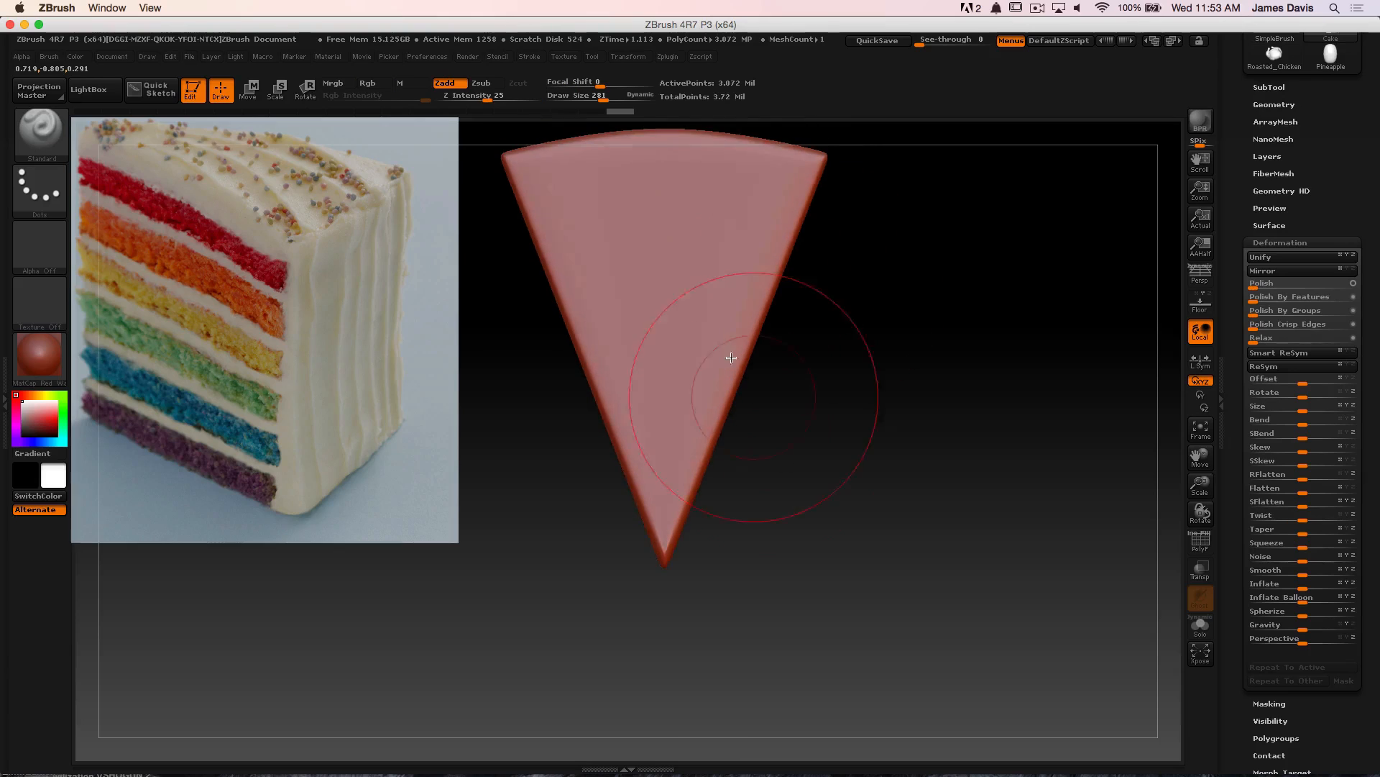
{"action": "left_click_drag", "start_coordinate": [865, 298], "coordinate": [907, 393], "text": "alt"}
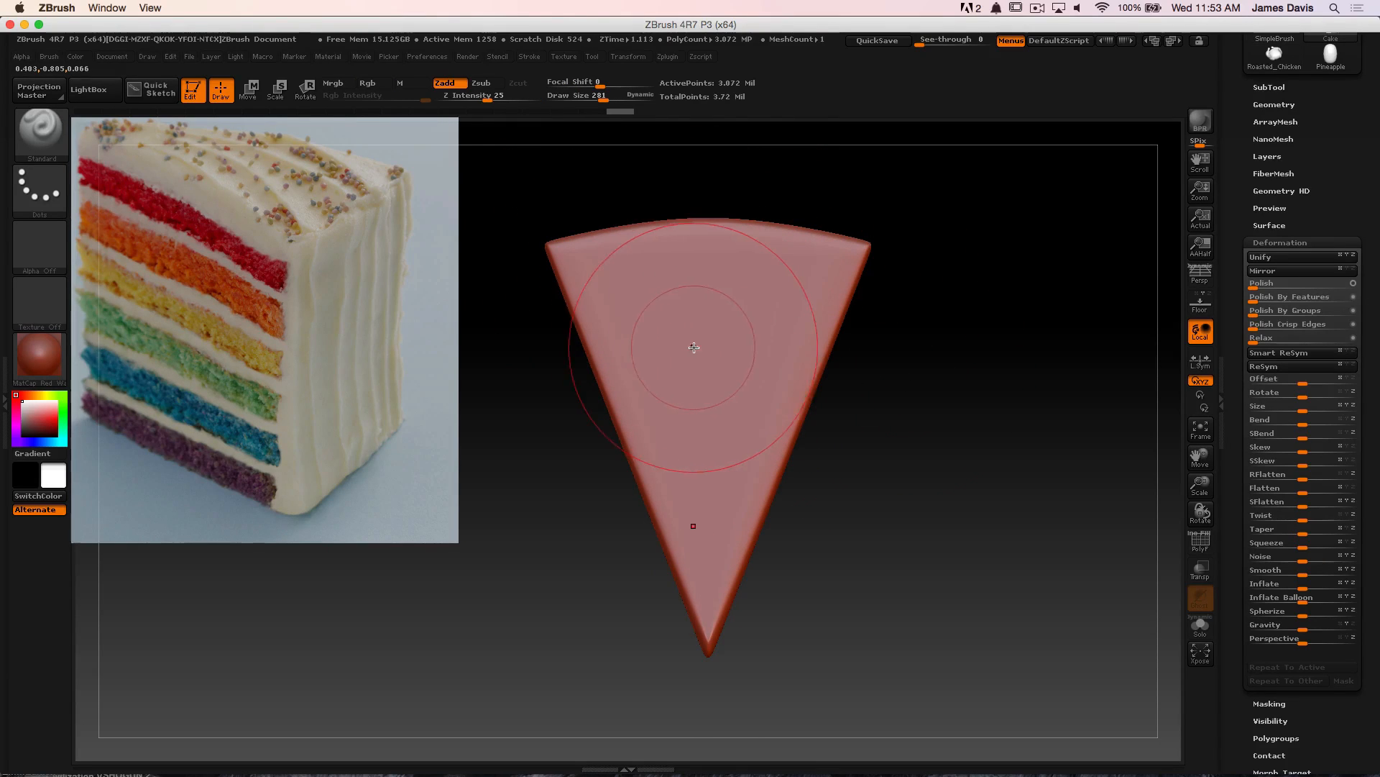
{"action": "left_click", "coordinate": [628, 57]}
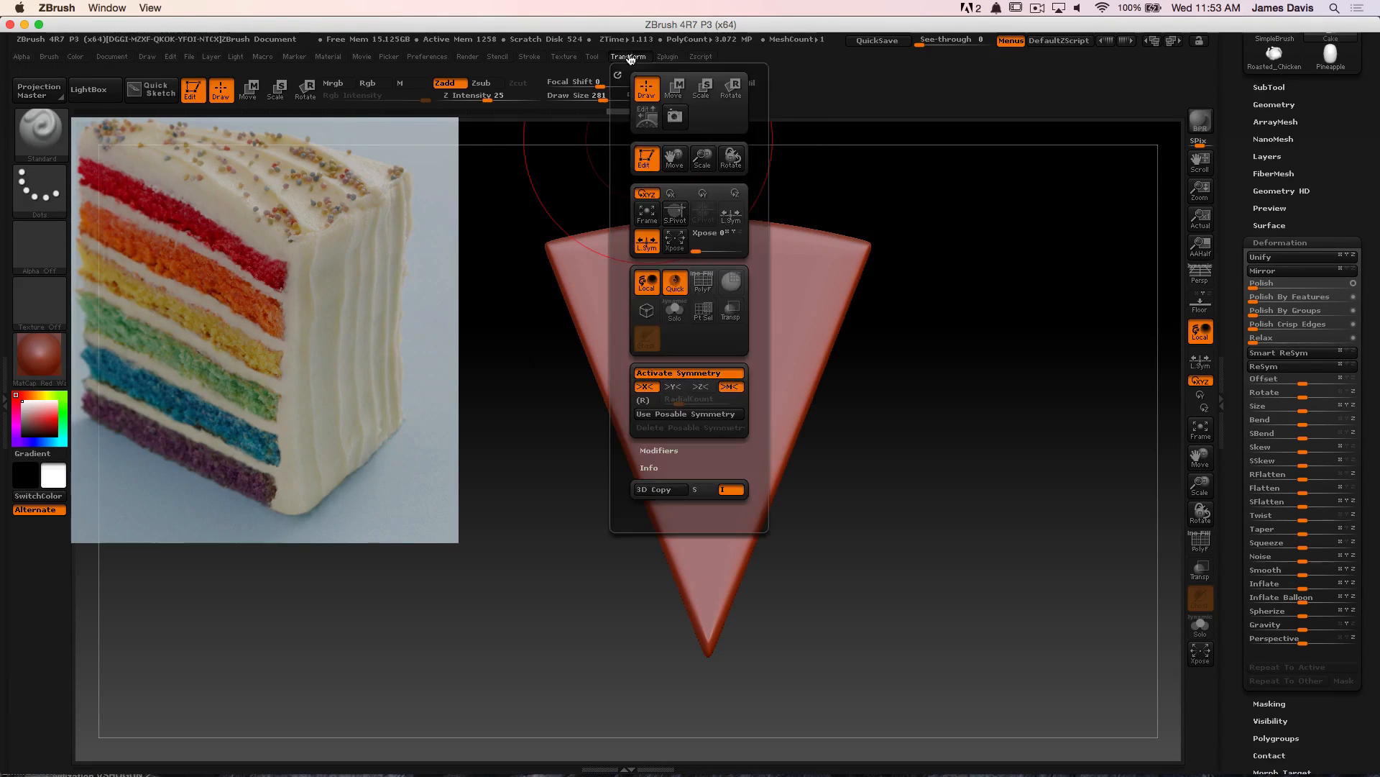
{"action": "left_click", "coordinate": [645, 389]}
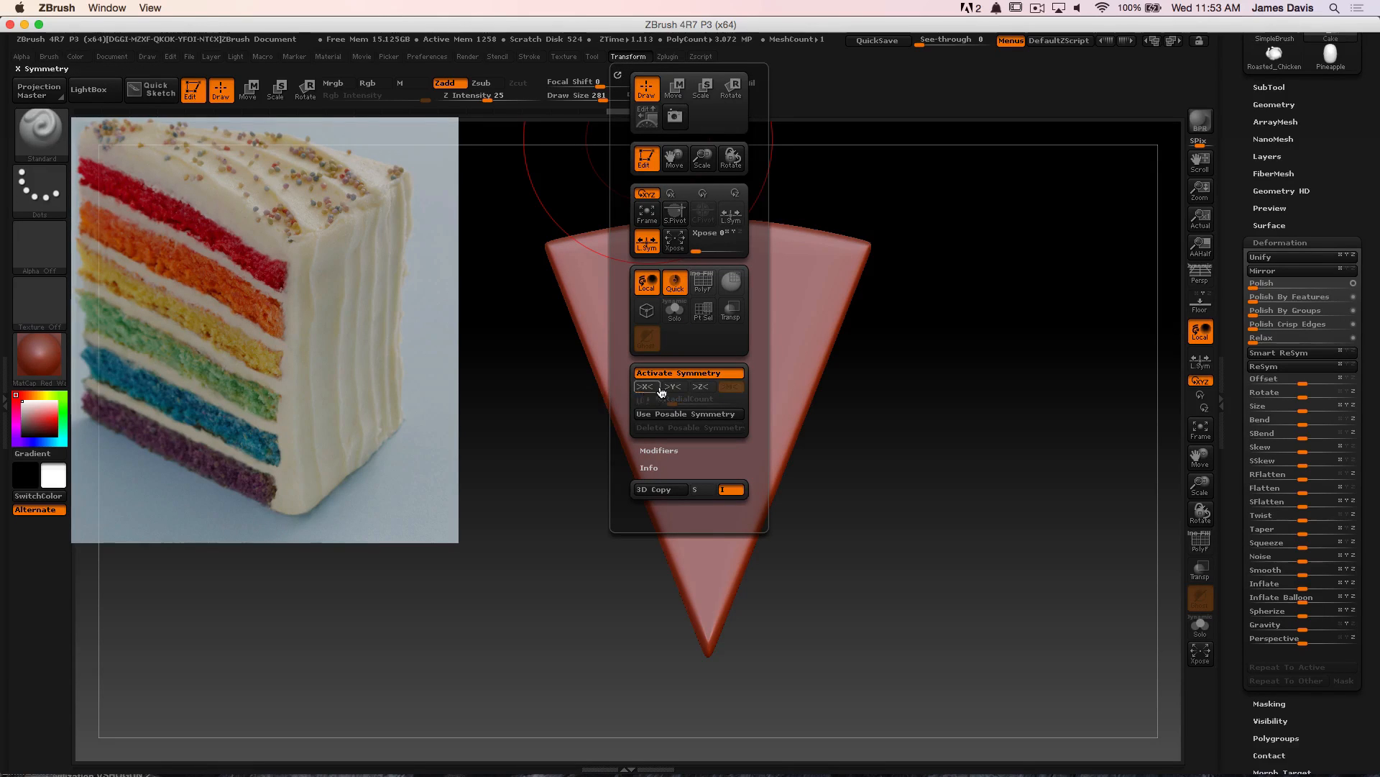
{"action": "left_click", "coordinate": [704, 388]}
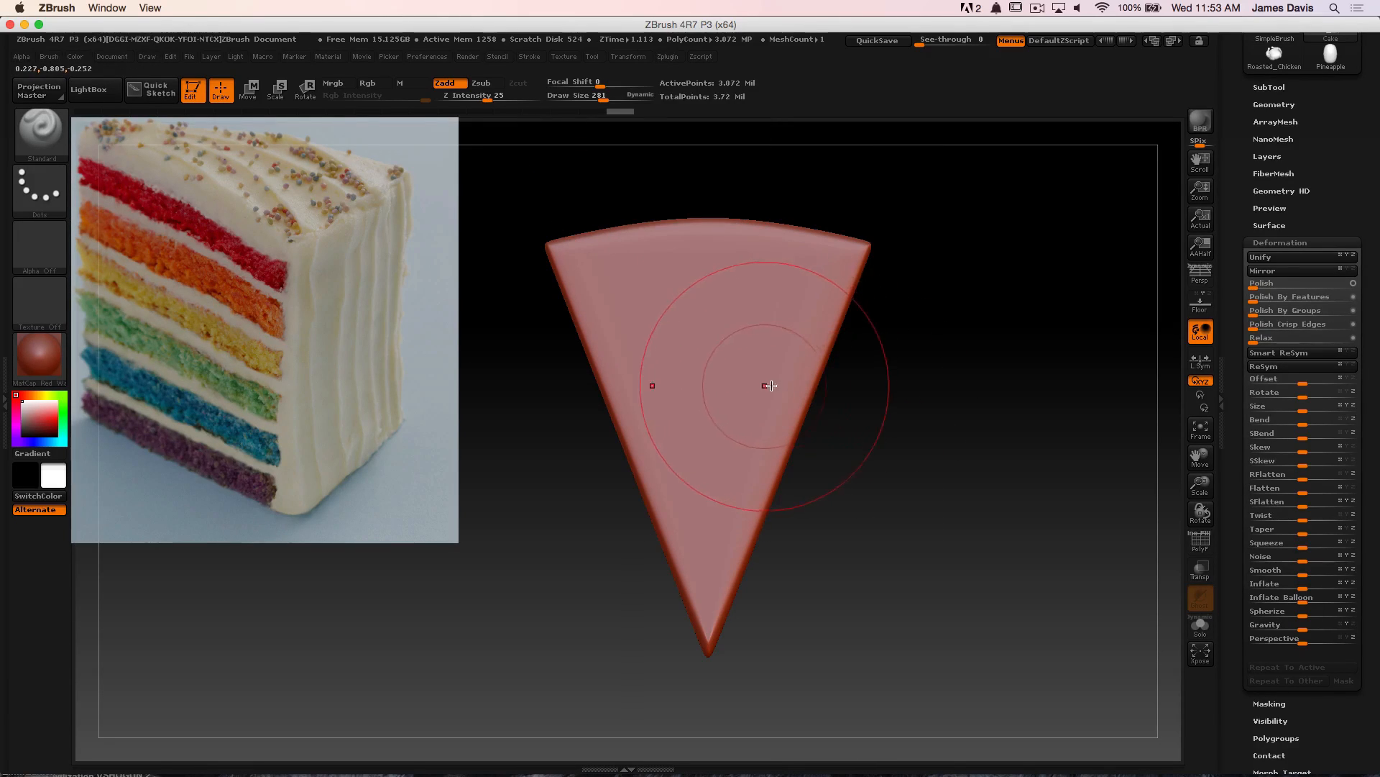
Set the draw size to 98 and switch the material to BasicMaterial
{"action": "key", "text": "s"}
{"action": "left_click_drag", "start_coordinate": [772, 390], "coordinate": [753, 388]}
{"action": "left_click", "coordinate": [48, 359]}
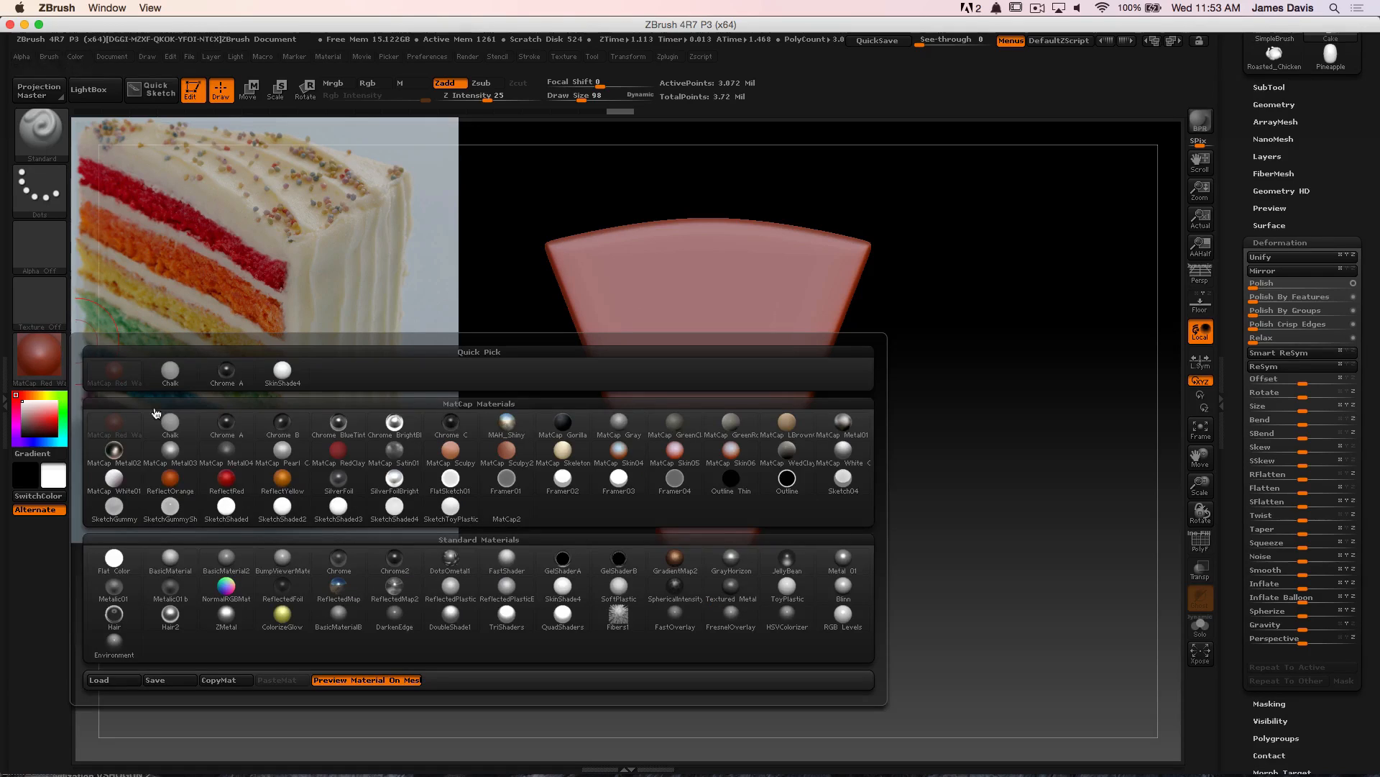
{"action": "left_click", "coordinate": [170, 558]}
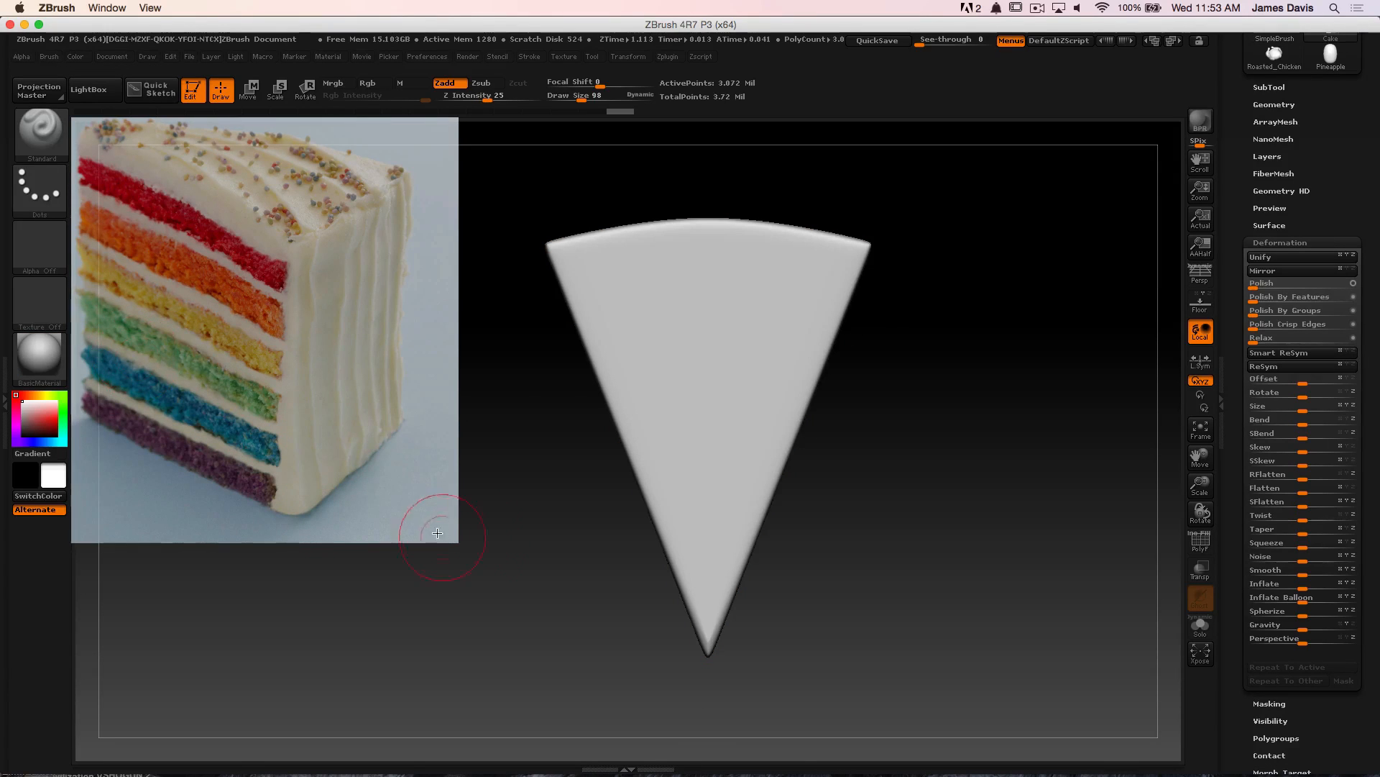
{"action": "left_click_drag", "start_coordinate": [437, 533], "coordinate": [924, 342]}
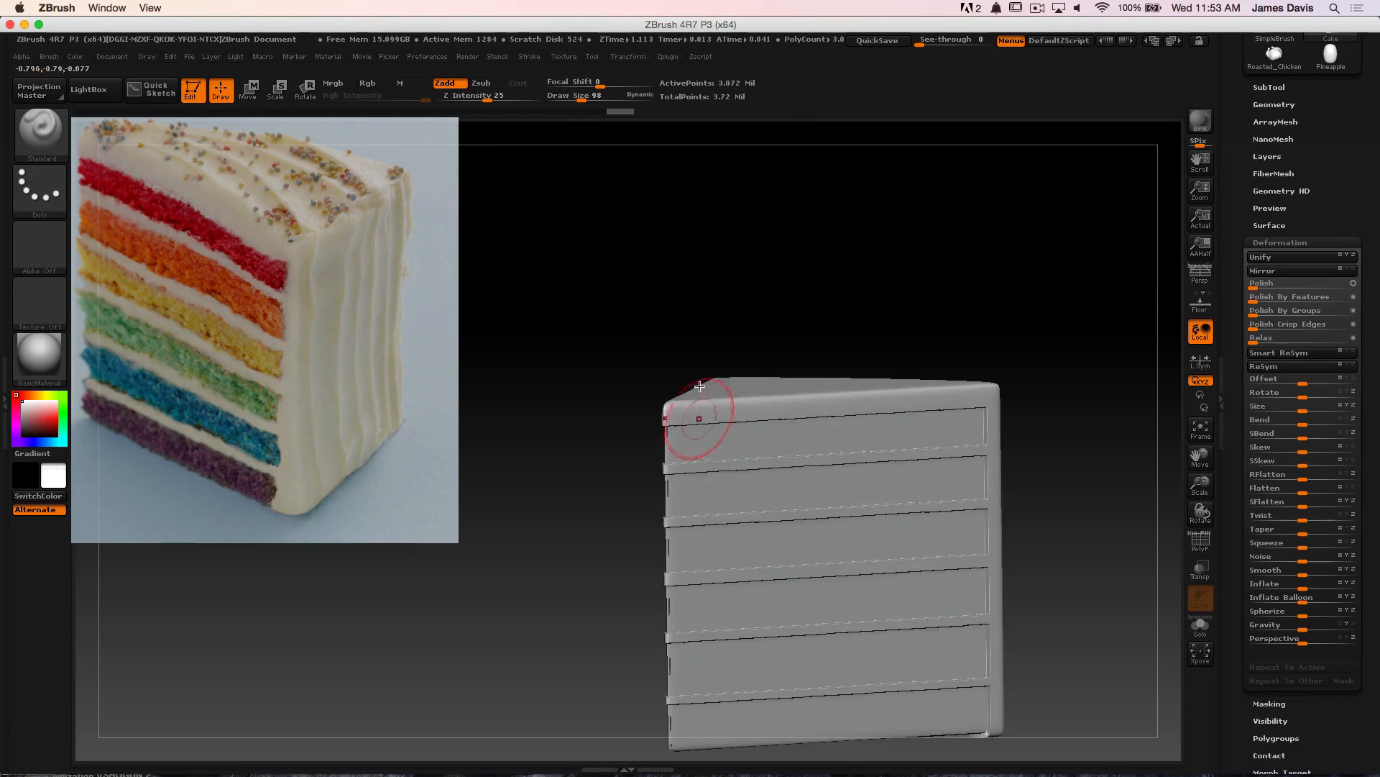
Try smoothing along the edges of the top cake layer, and undo the smoothing
{"action": "key", "text": "shift"}
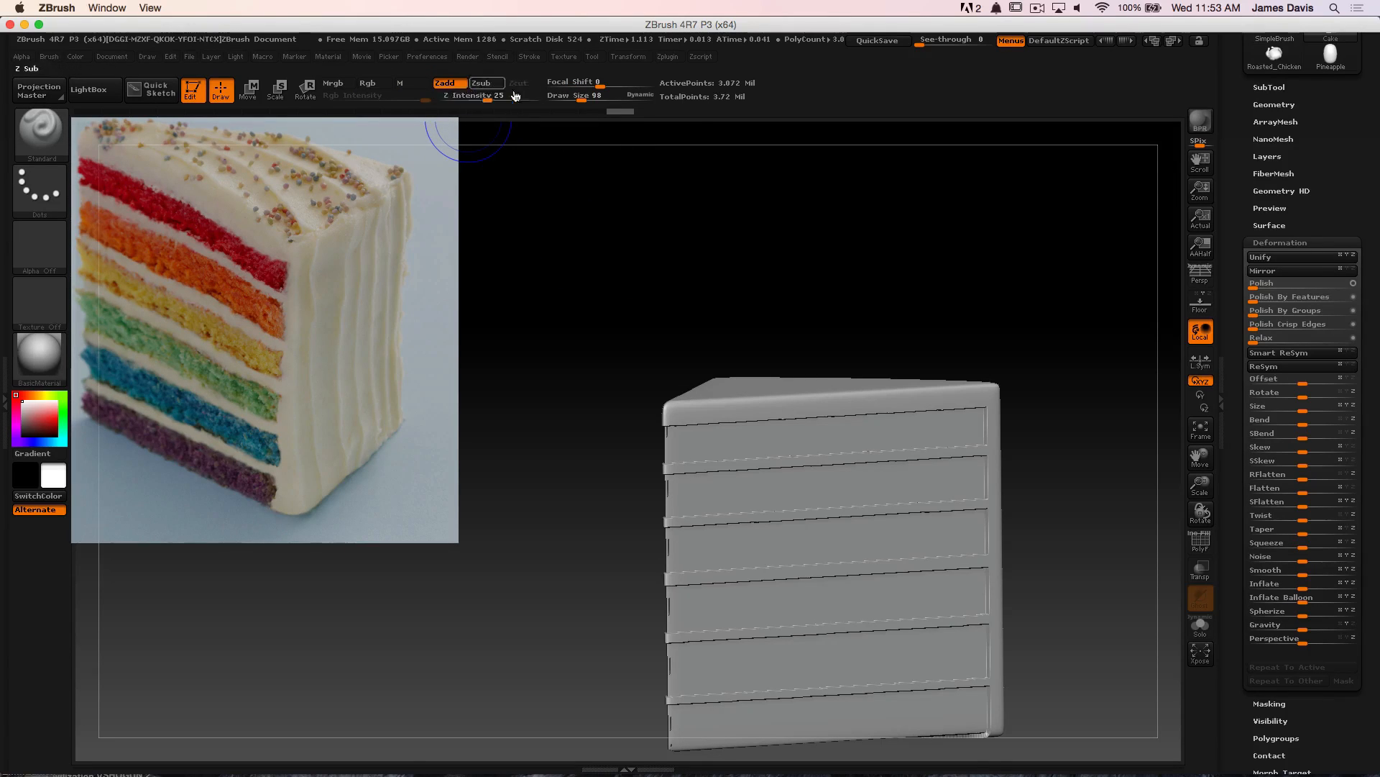
{"action": "key", "text": "shift"}
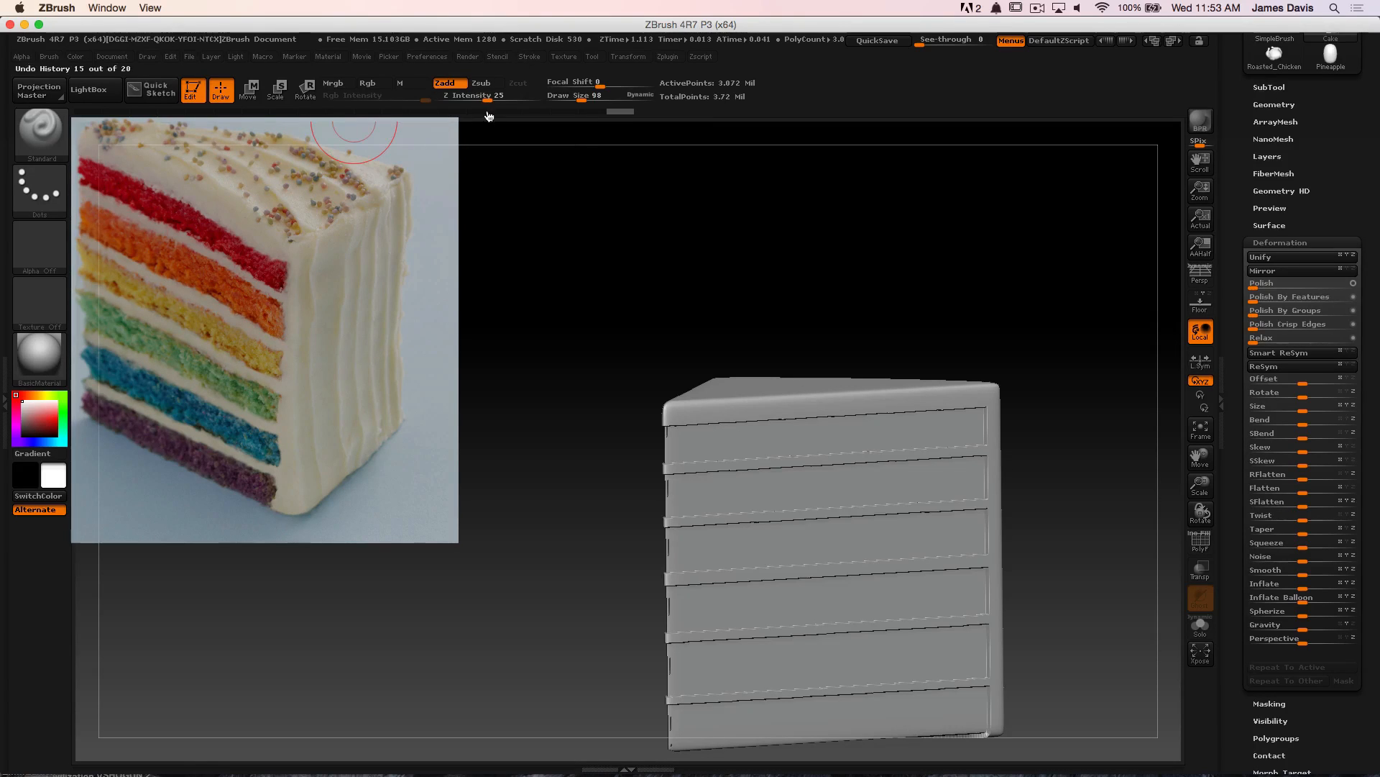
{"action": "key", "text": "shift"}
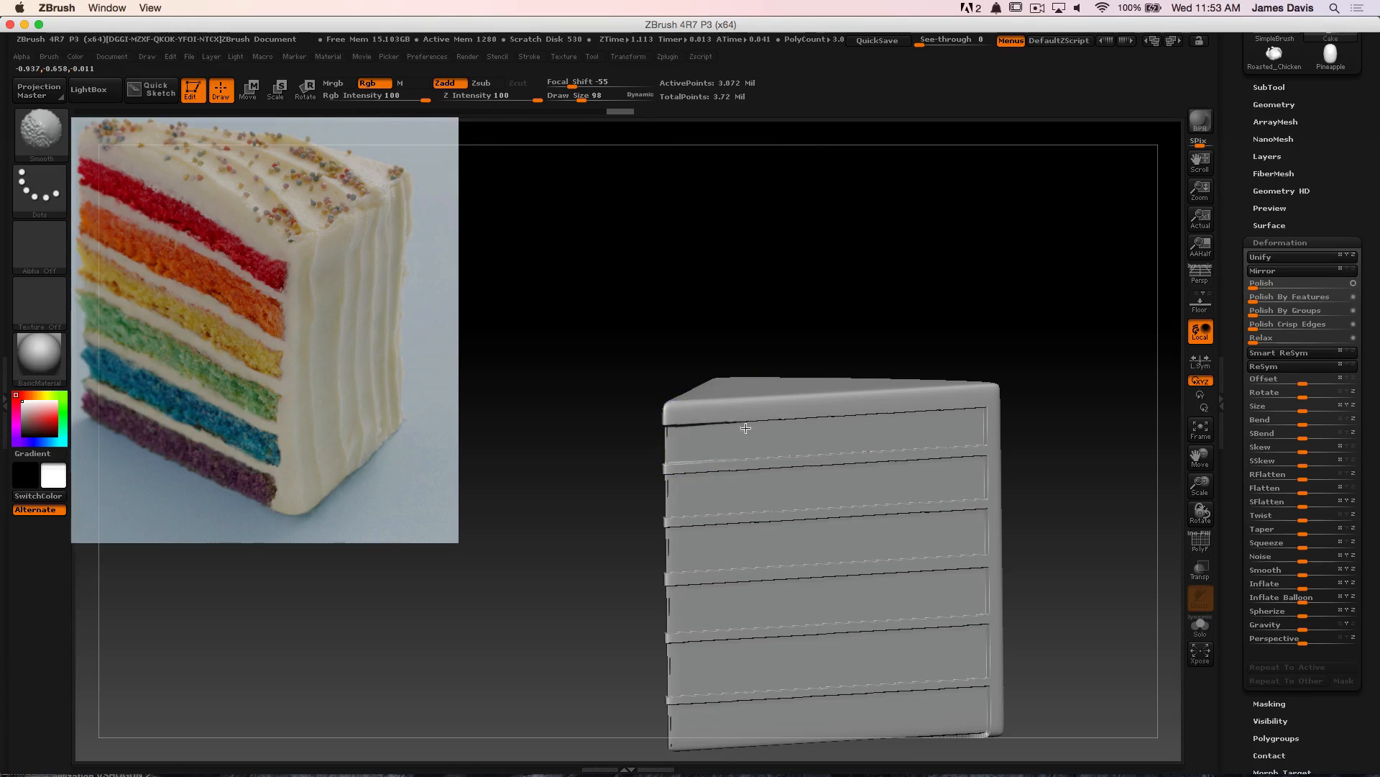
{"action": "left_click_drag", "start_coordinate": [675, 432], "coordinate": [961, 410], "text": "shift"}
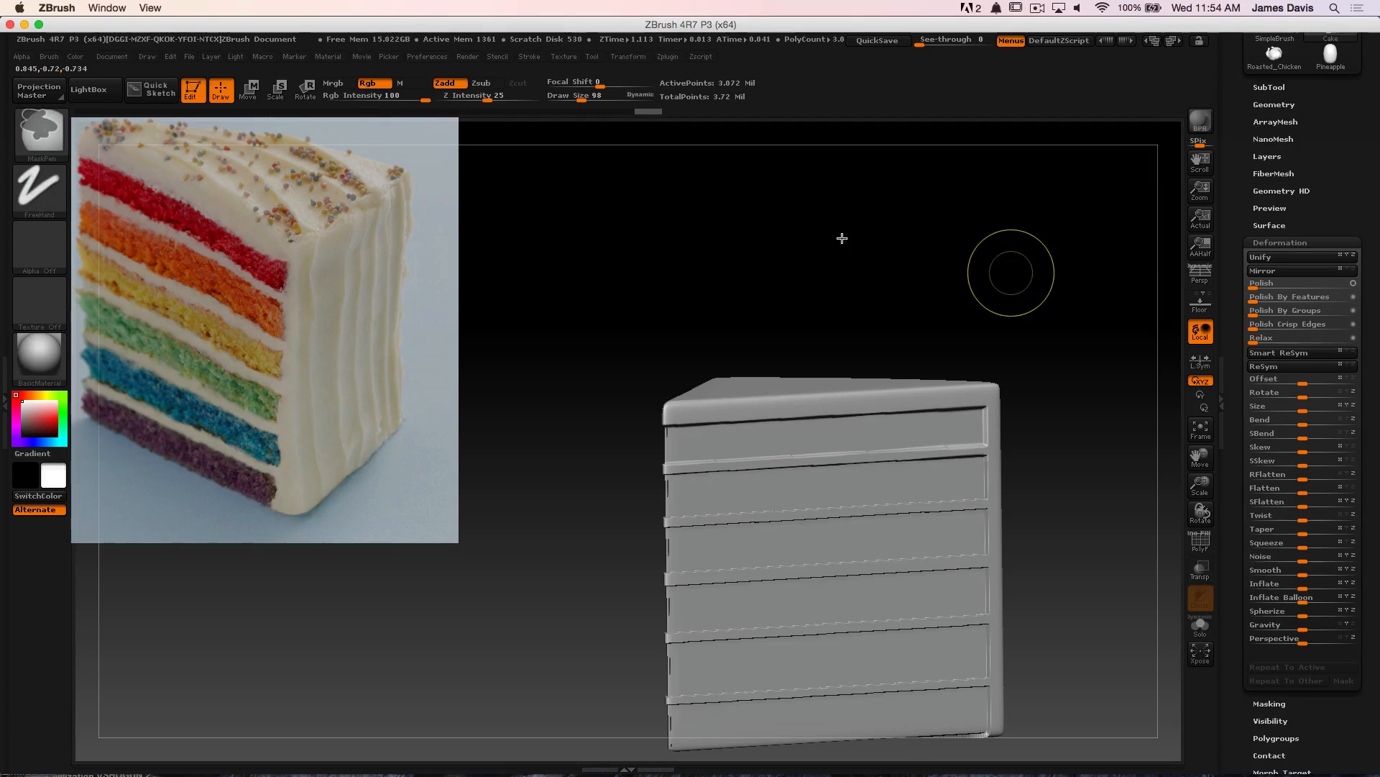
{"action": "key", "text": "ctrl+z"}
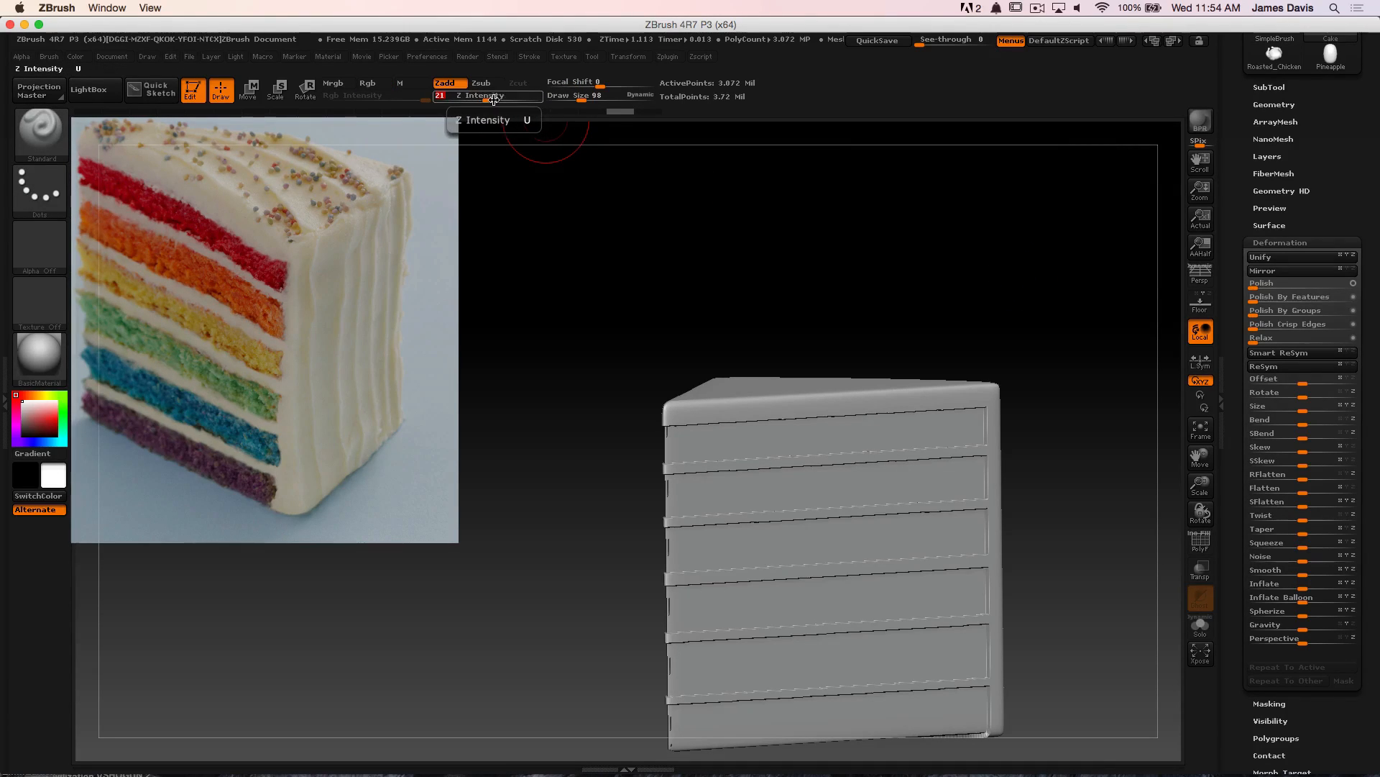
Set the Smooth brush's Z Intensity to 100 and draw size to 171, and smooth the frosting strips on the layered side
{"action": "key", "text": "shift"}
{"action": "left_click_drag", "start_coordinate": [516, 98], "coordinate": [558, 96], "text": "shift"}
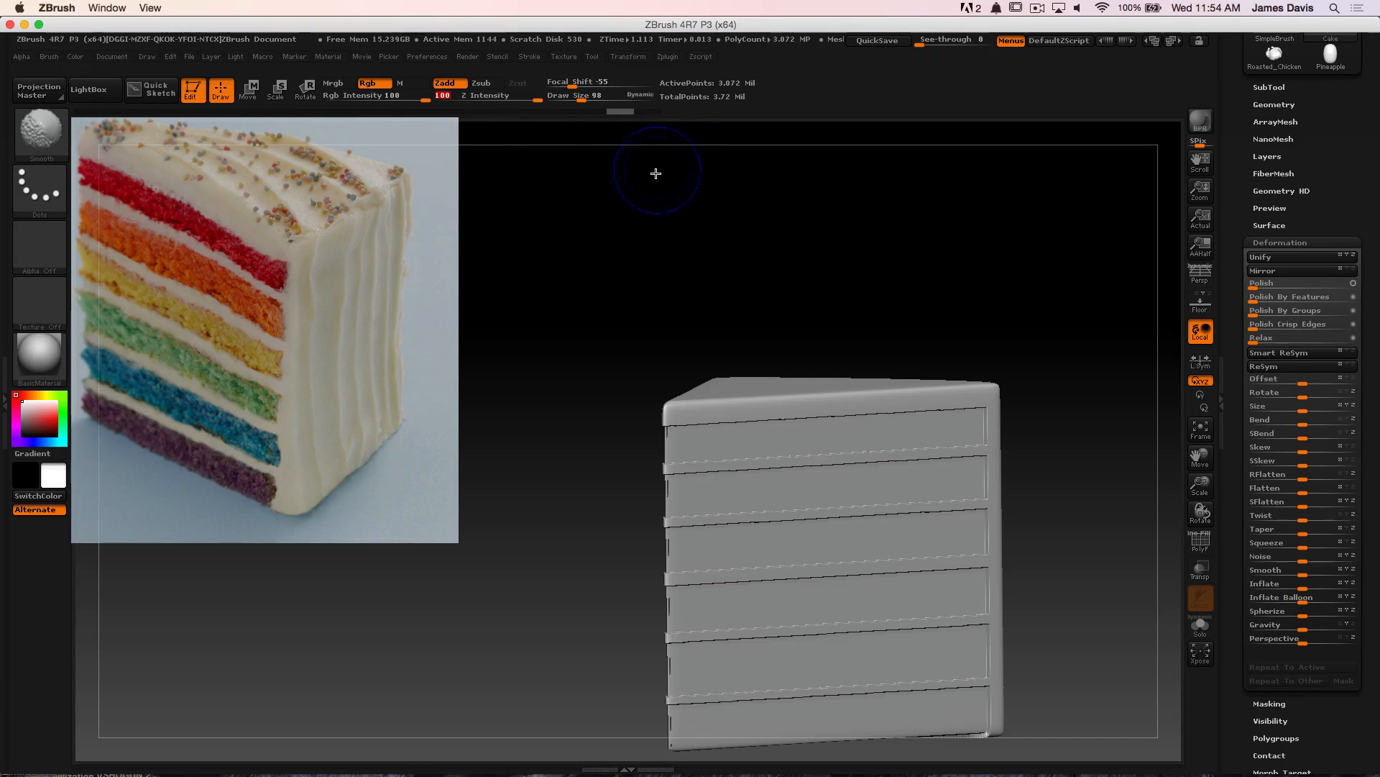
{"action": "mouse_move", "coordinate": [834, 309]}
{"action": "left_mouse_down"}
{"action": "mouse_move", "coordinate": [838, 320]}
{"action": "mouse_move", "coordinate": [835, 256]}
{"action": "mouse_move", "coordinate": [627, 385]}
{"action": "left_mouse_up"}
{"action": "left_click_drag", "start_coordinate": [810, 297], "coordinate": [780, 353], "text": "alt"}
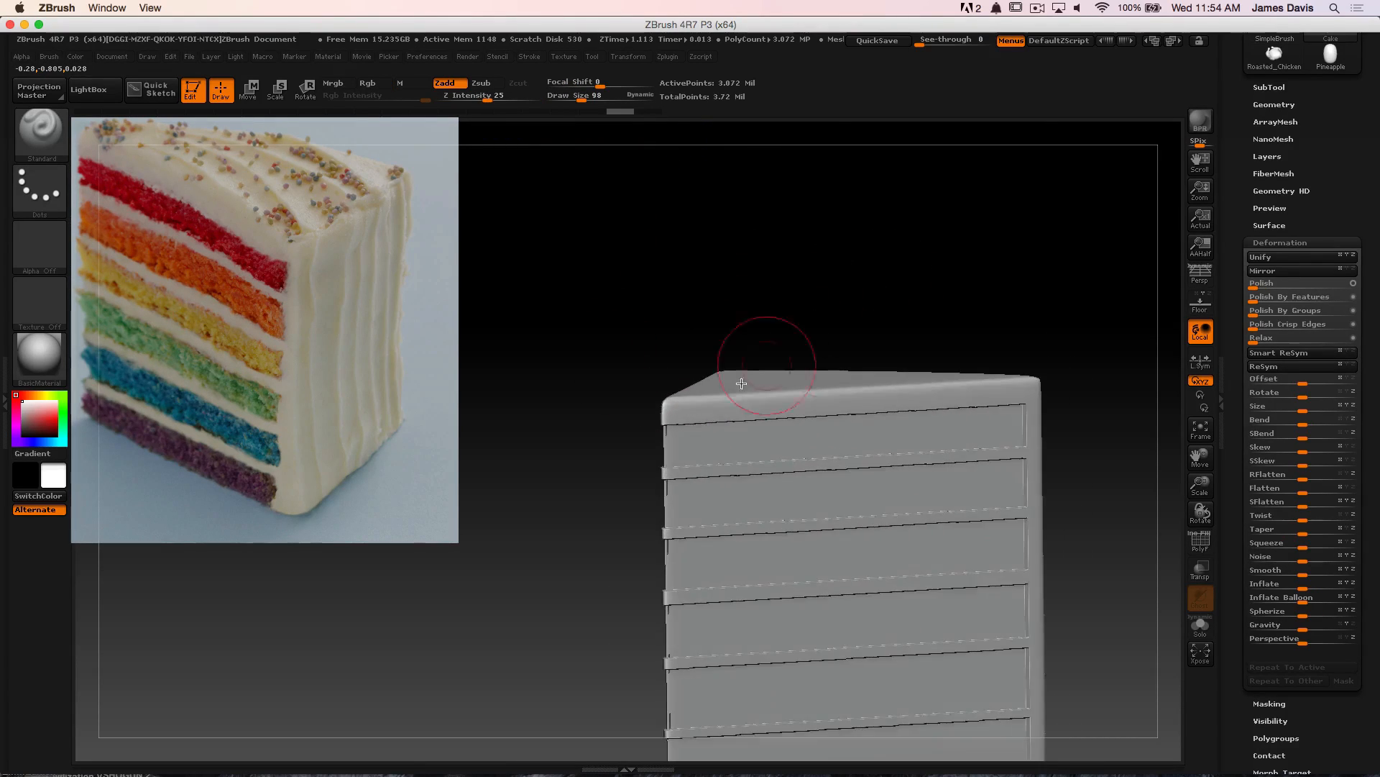
{"action": "key", "text": "s"}
{"action": "mouse_move", "coordinate": [695, 430]}
{"action": "left_mouse_down"}
{"action": "mouse_move", "coordinate": [708, 444]}
{"action": "mouse_move", "coordinate": [1031, 467]}
{"action": "mouse_move", "coordinate": [832, 511]}
{"action": "mouse_move", "coordinate": [715, 617]}
{"action": "mouse_move", "coordinate": [1023, 674]}
{"action": "mouse_move", "coordinate": [1040, 653]}
{"action": "left_mouse_up"}
{"action": "left_click_drag", "start_coordinate": [1088, 362], "coordinate": [1027, 149], "text": "alt"}
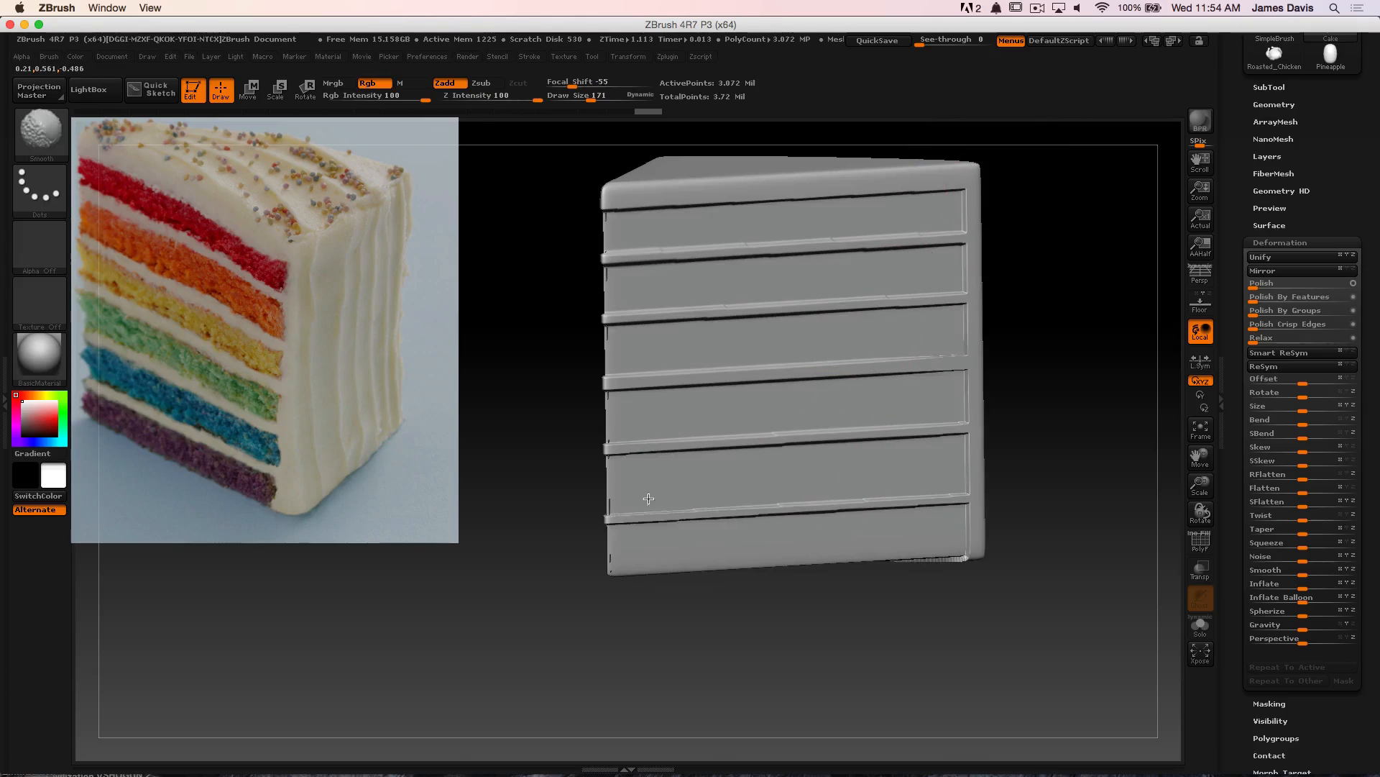
{"action": "mouse_move", "coordinate": [648, 499]}
{"action": "left_mouse_down", "text": "shift"}
{"action": "mouse_move", "coordinate": [980, 557]}
{"action": "mouse_move", "coordinate": [647, 448]}
{"action": "left_mouse_up", "text": "shift"}
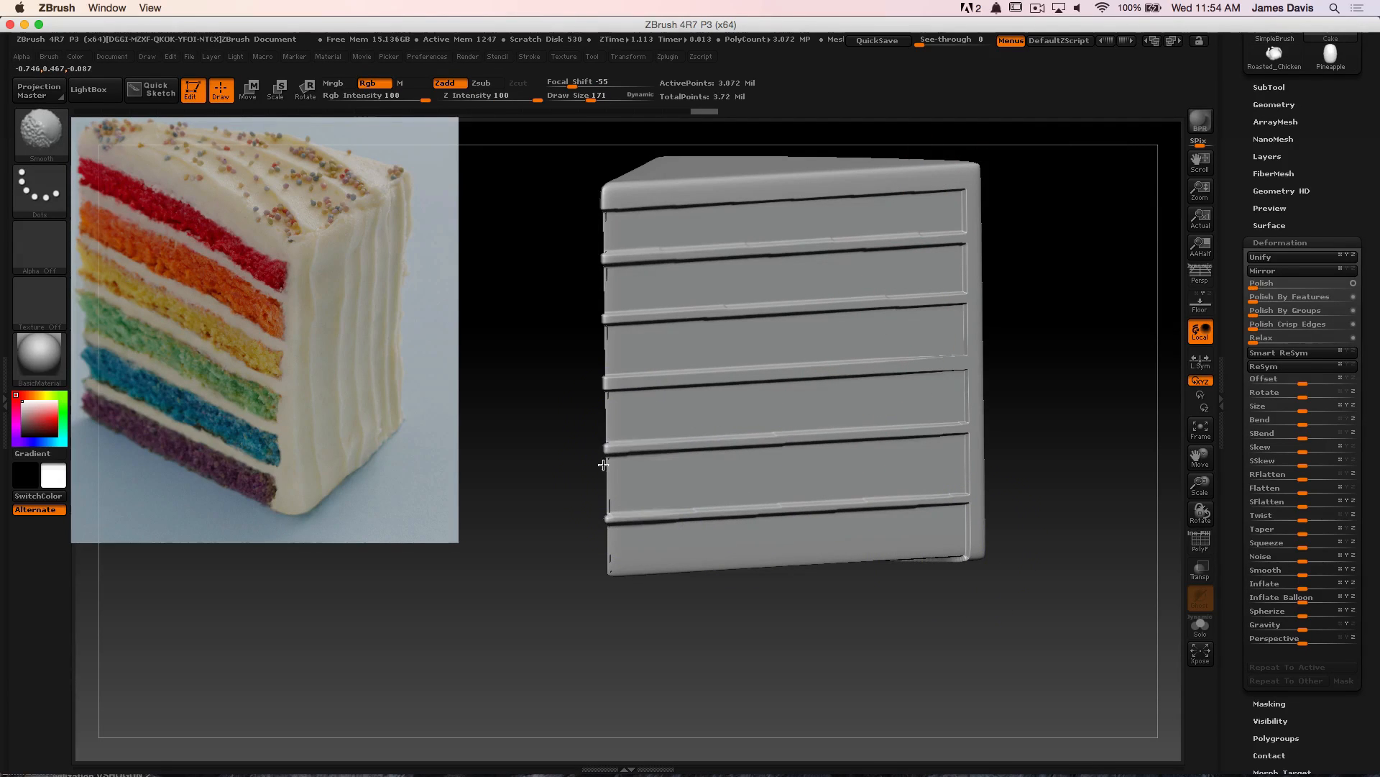
Smooth the frosting strips and layer edges on the slice's opposite cut side
{"action": "mouse_move", "coordinate": [518, 392]}
{"action": "left_mouse_down"}
{"action": "mouse_move", "coordinate": [546, 444]}
{"action": "mouse_move", "coordinate": [687, 391]}
{"action": "left_mouse_up"}
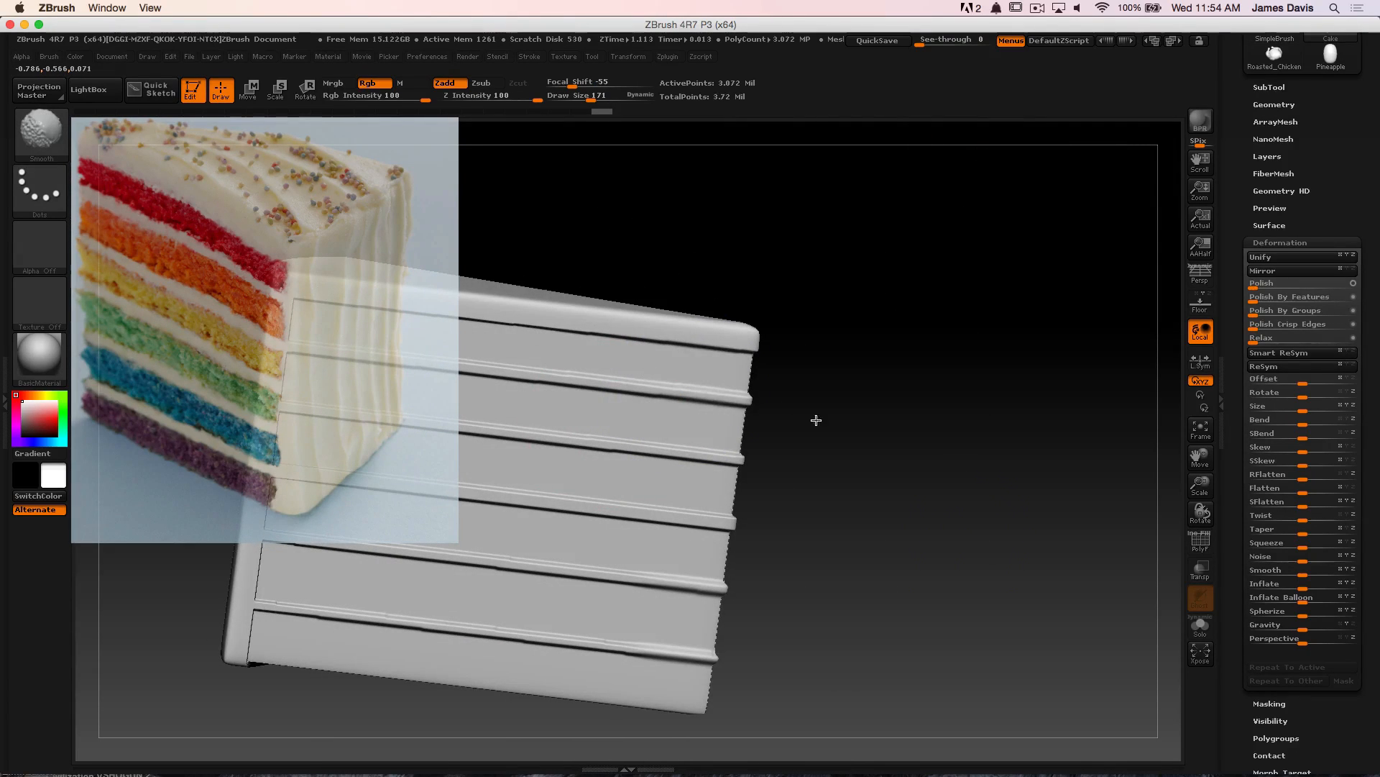
{"action": "left_click_drag", "start_coordinate": [801, 370], "coordinate": [526, 512], "text": "shift"}
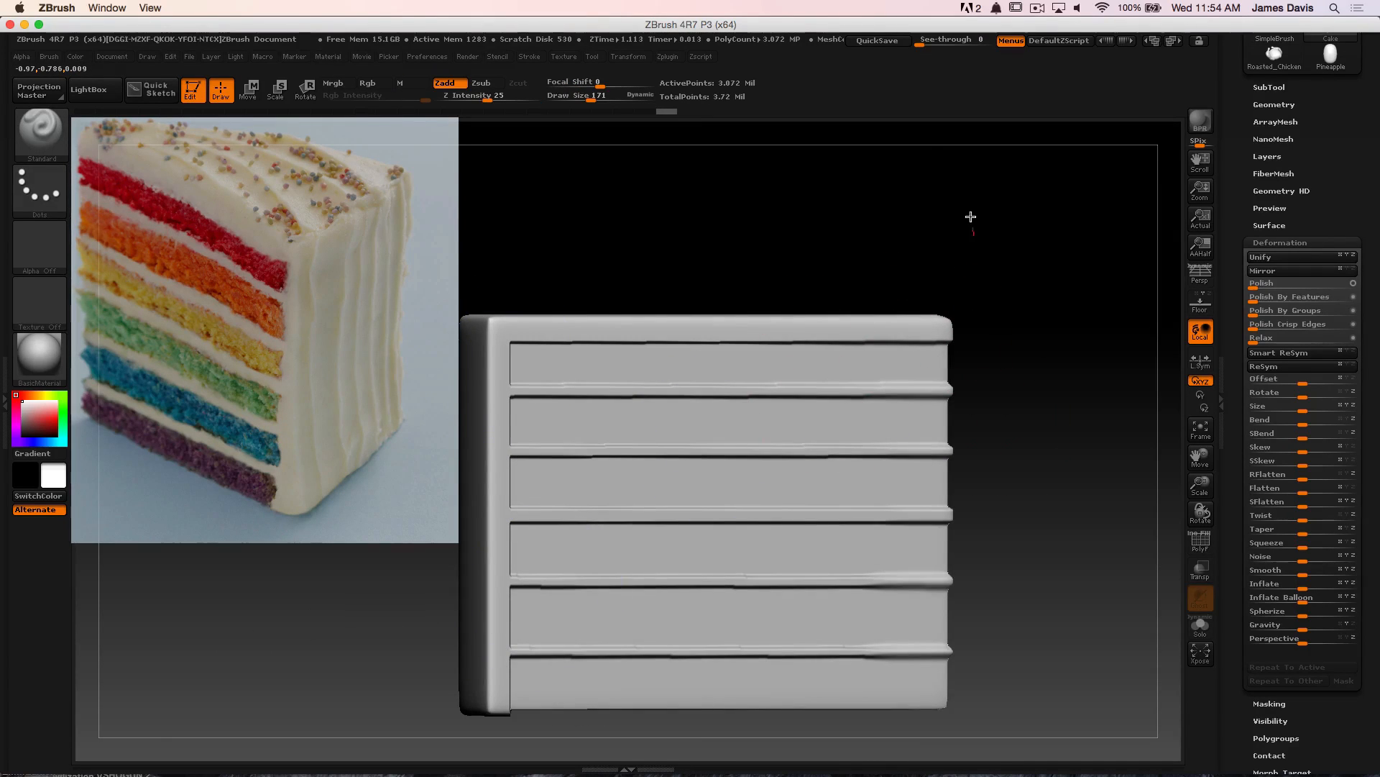
{"action": "mouse_move", "coordinate": [1020, 463]}
{"action": "left_mouse_down", "text": "alt"}
{"action": "mouse_move", "coordinate": [1038, 324]}
{"action": "mouse_move", "coordinate": [1021, 312]}
{"action": "mouse_move", "coordinate": [906, 511]}
{"action": "mouse_move", "coordinate": [924, 607]}
{"action": "left_mouse_up", "text": "alt"}
{"action": "mouse_move", "coordinate": [1029, 355]}
{"action": "left_mouse_down", "text": "shift"}
{"action": "mouse_move", "coordinate": [1035, 395]}
{"action": "mouse_move", "coordinate": [720, 350]}
{"action": "mouse_move", "coordinate": [509, 370]}
{"action": "mouse_move", "coordinate": [468, 341]}
{"action": "mouse_move", "coordinate": [512, 338]}
{"action": "left_mouse_up", "text": "shift"}
Undo the smoothing and the mask clearing until the frosting mask is back, and reframe the layered side
{"action": "key", "text": "super+z"}
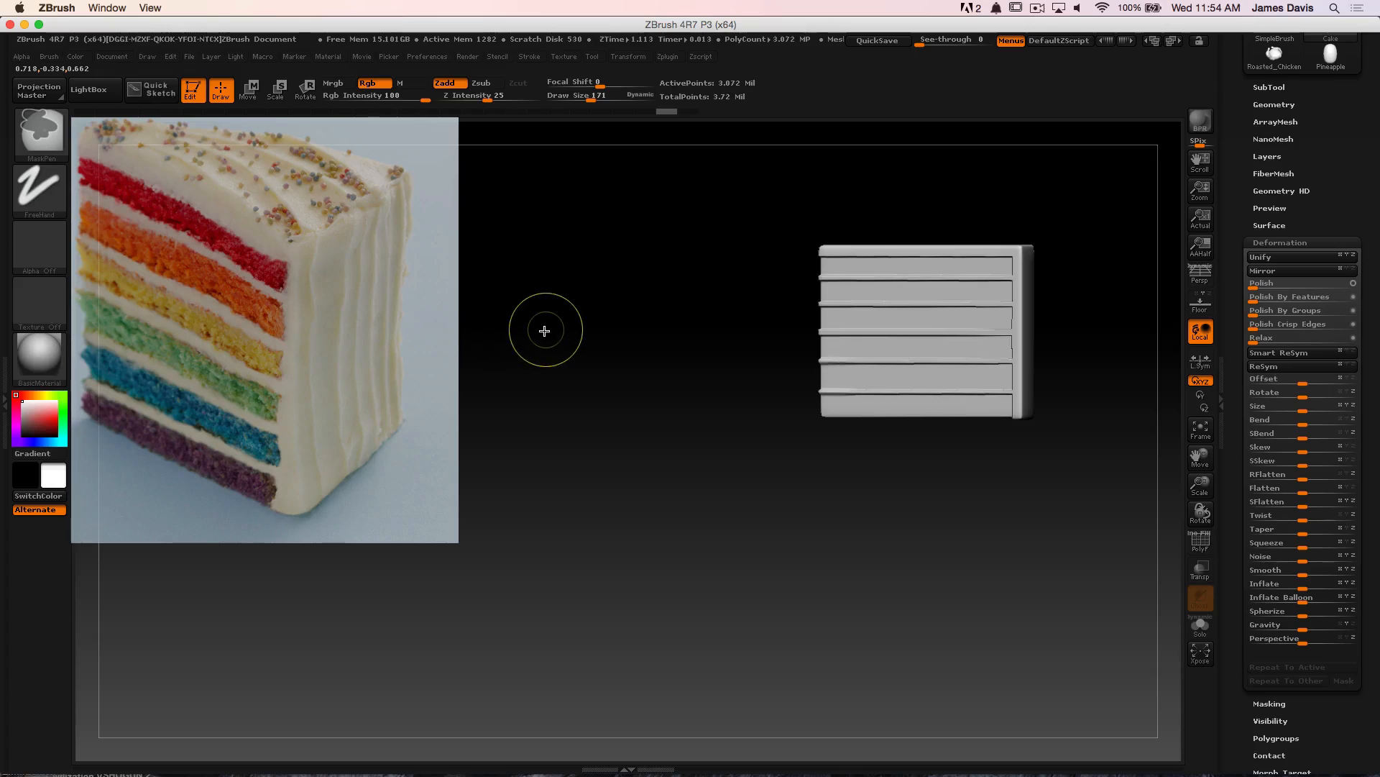
{"action": "key", "text": "super+z"}
{"action": "key", "text": "super+z"}
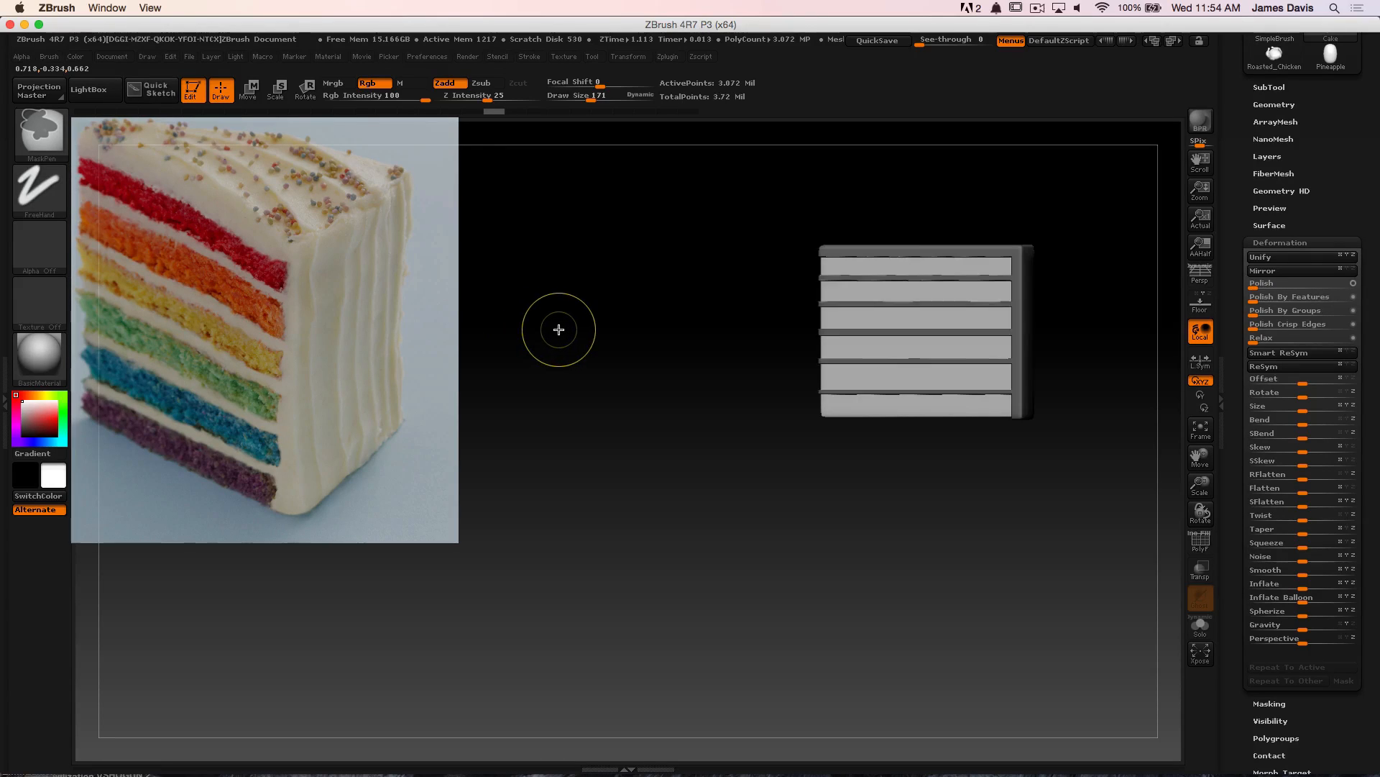
{"action": "left_click_drag", "start_coordinate": [585, 319], "coordinate": [604, 398], "text": "alt"}
{"action": "left_click_drag", "start_coordinate": [763, 357], "coordinate": [641, 338], "text": "alt"}
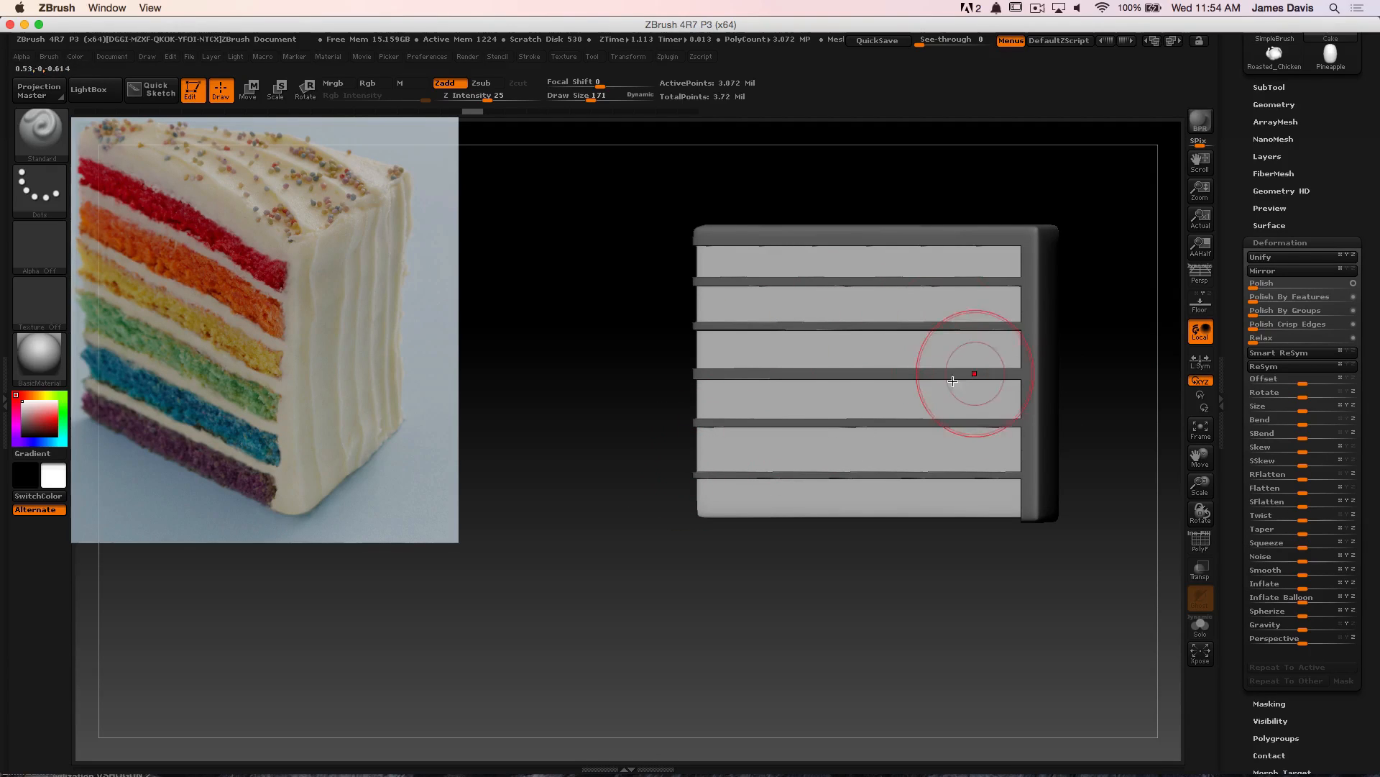
{"action": "left_click_drag", "start_coordinate": [555, 422], "coordinate": [578, 342]}
{"action": "left_click_drag", "start_coordinate": [568, 392], "coordinate": [526, 492]}
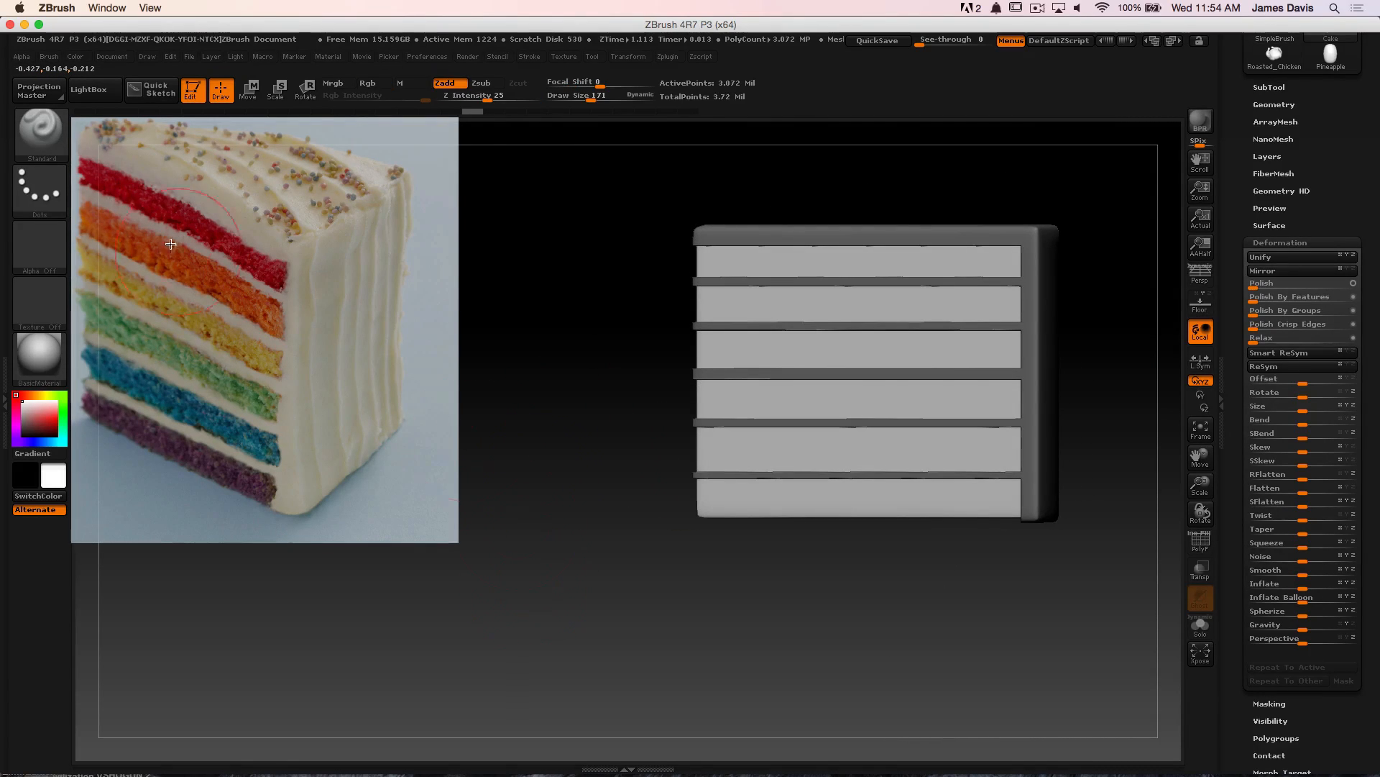
Set the Standard brush's stroke to DragRect and import Cake_Body.psd from the cake's Alpha folder as its alpha
{"action": "left_click", "coordinate": [46, 201]}
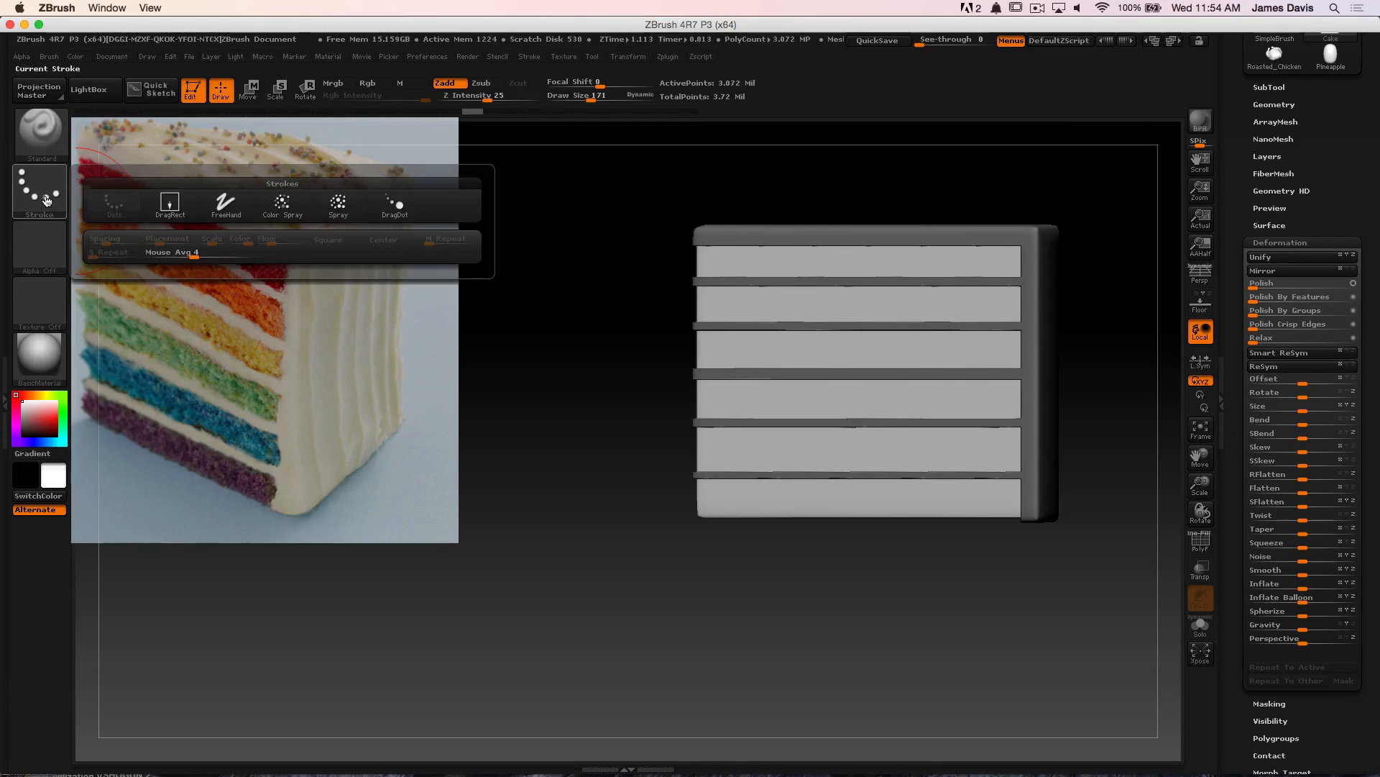
{"action": "left_click", "coordinate": [175, 203]}
{"action": "left_click", "coordinate": [41, 246]}
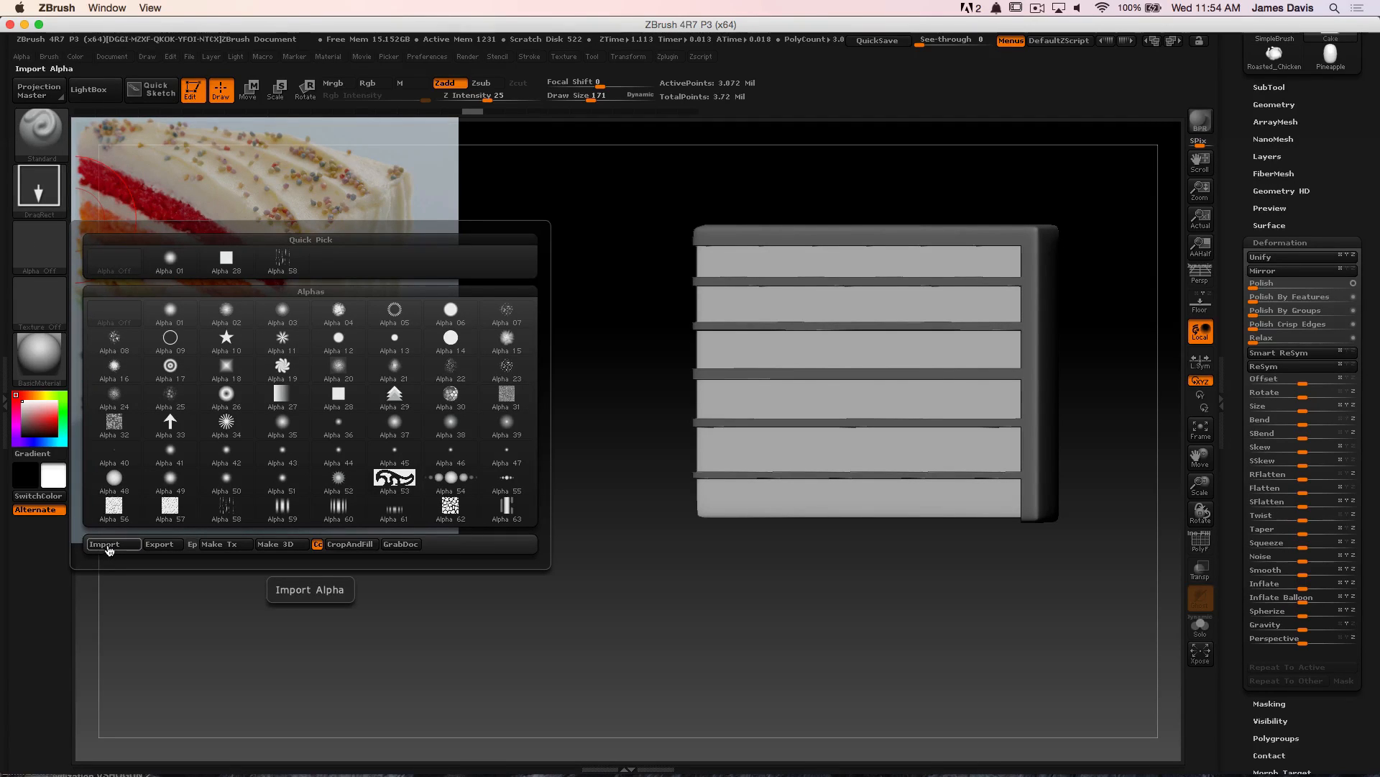
{"action": "mouse_move", "coordinate": [242, 431]}
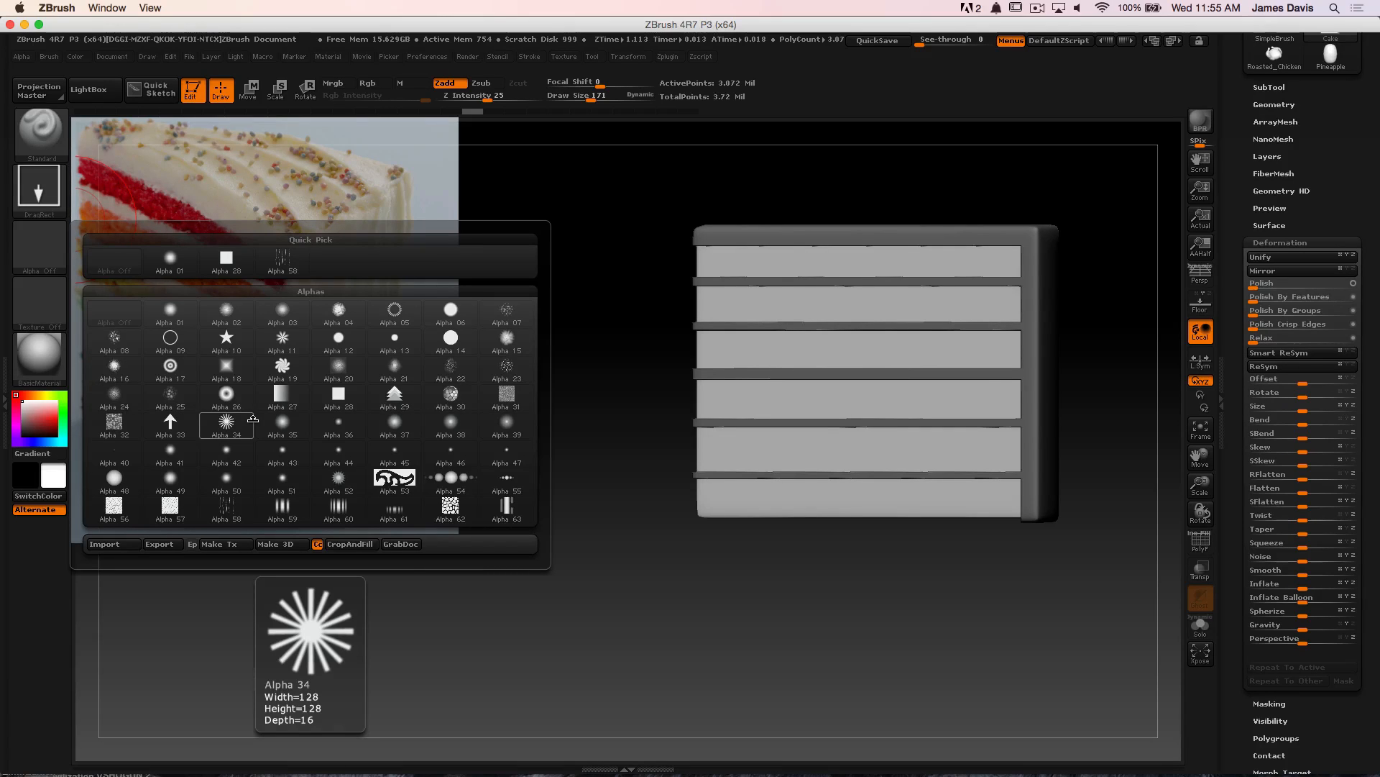
{"action": "left_click", "coordinate": [113, 547]}
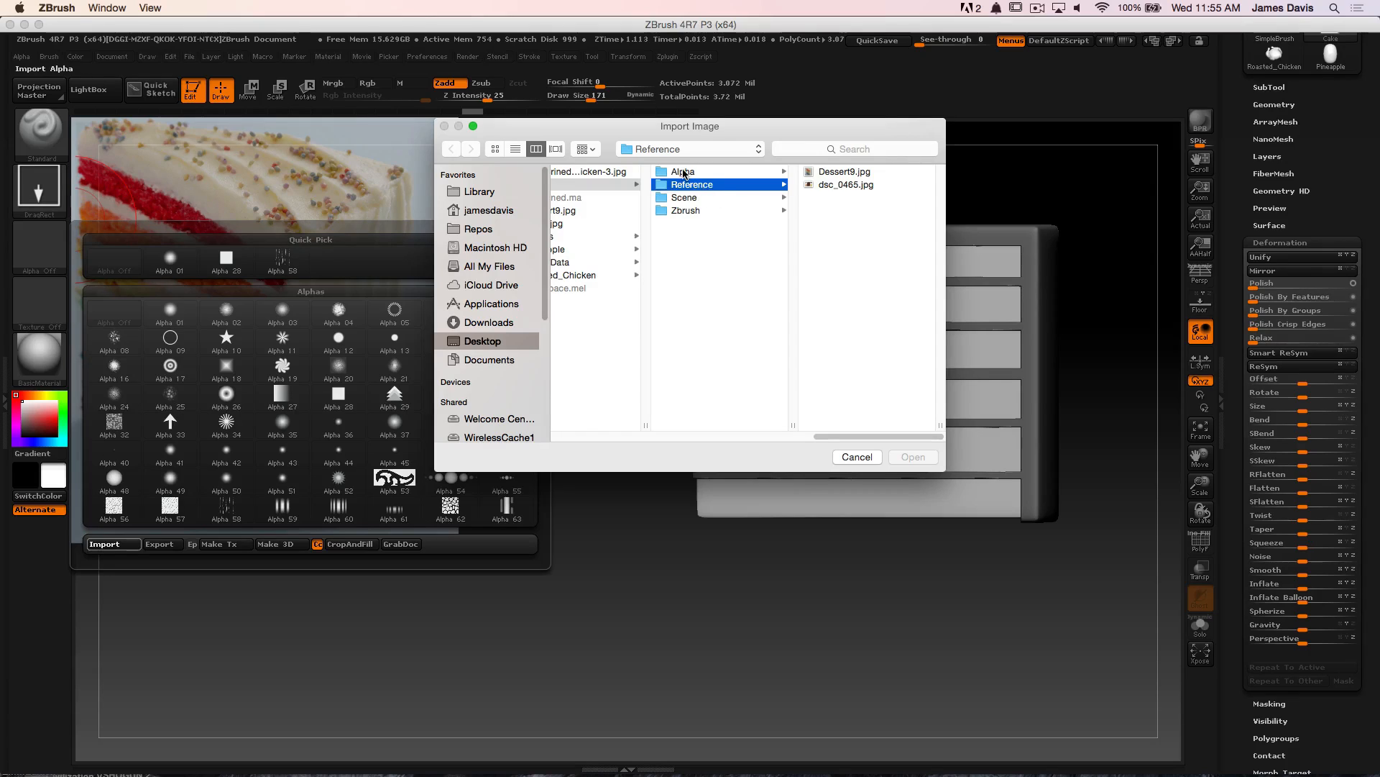
{"action": "left_click", "coordinate": [684, 173]}
{"action": "left_click", "coordinate": [859, 173]}
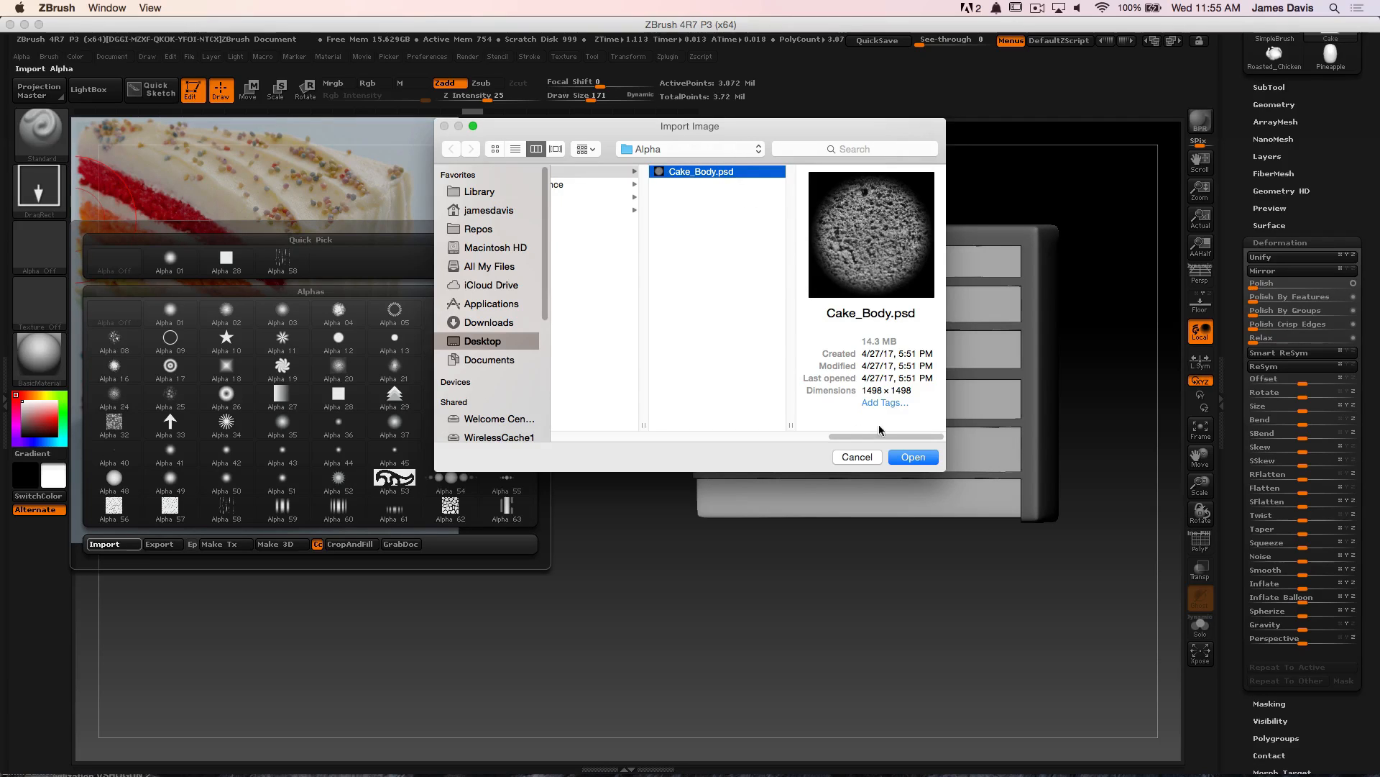
{"action": "left_click", "coordinate": [912, 458]}
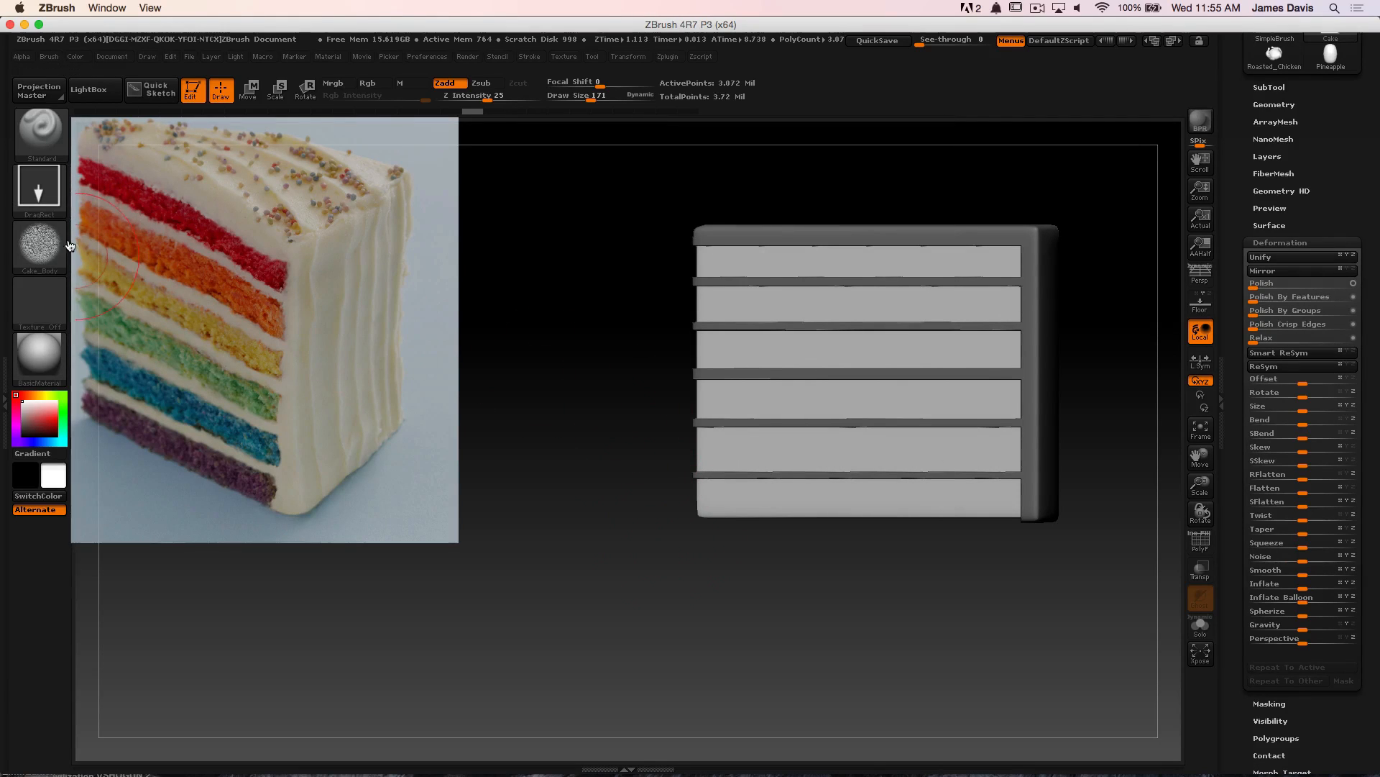
{"action": "left_click", "coordinate": [40, 248]}
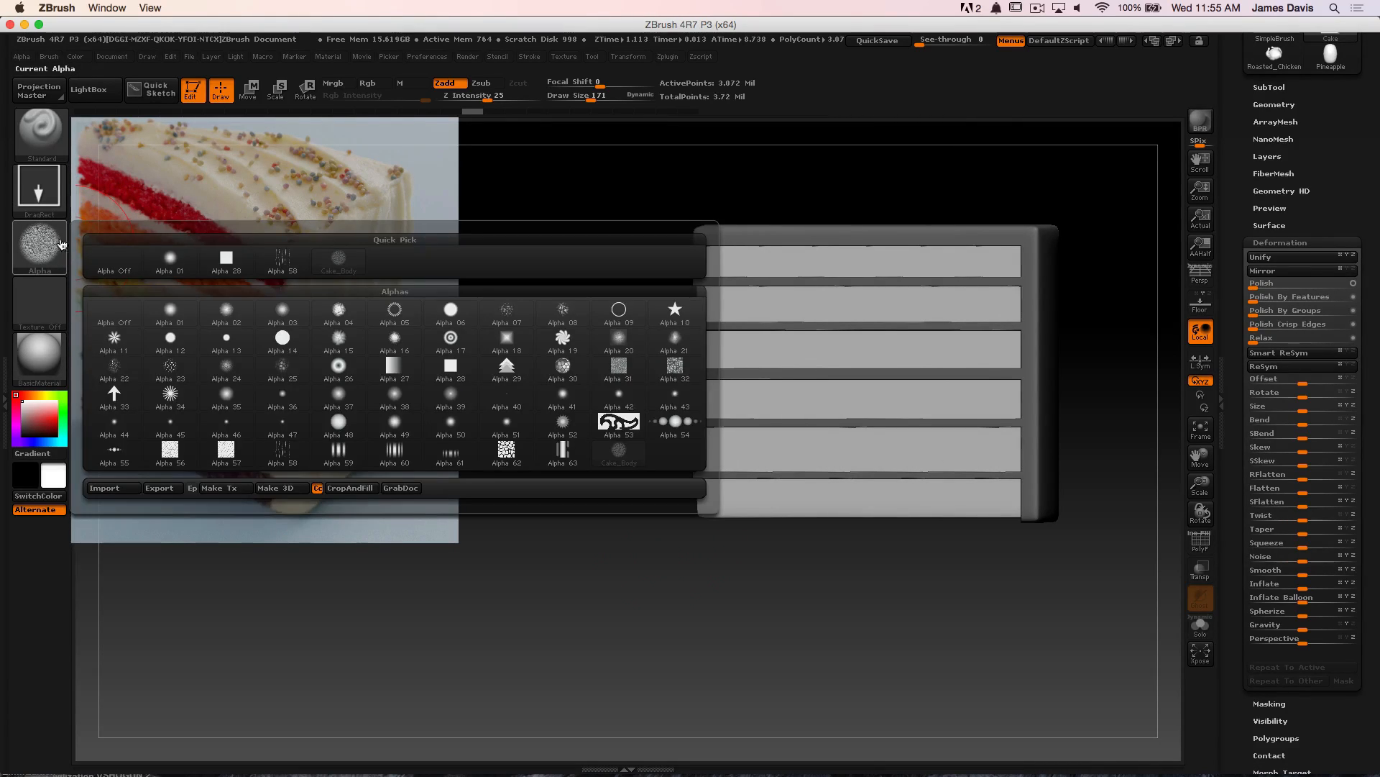
{"action": "left_click", "coordinate": [40, 247]}
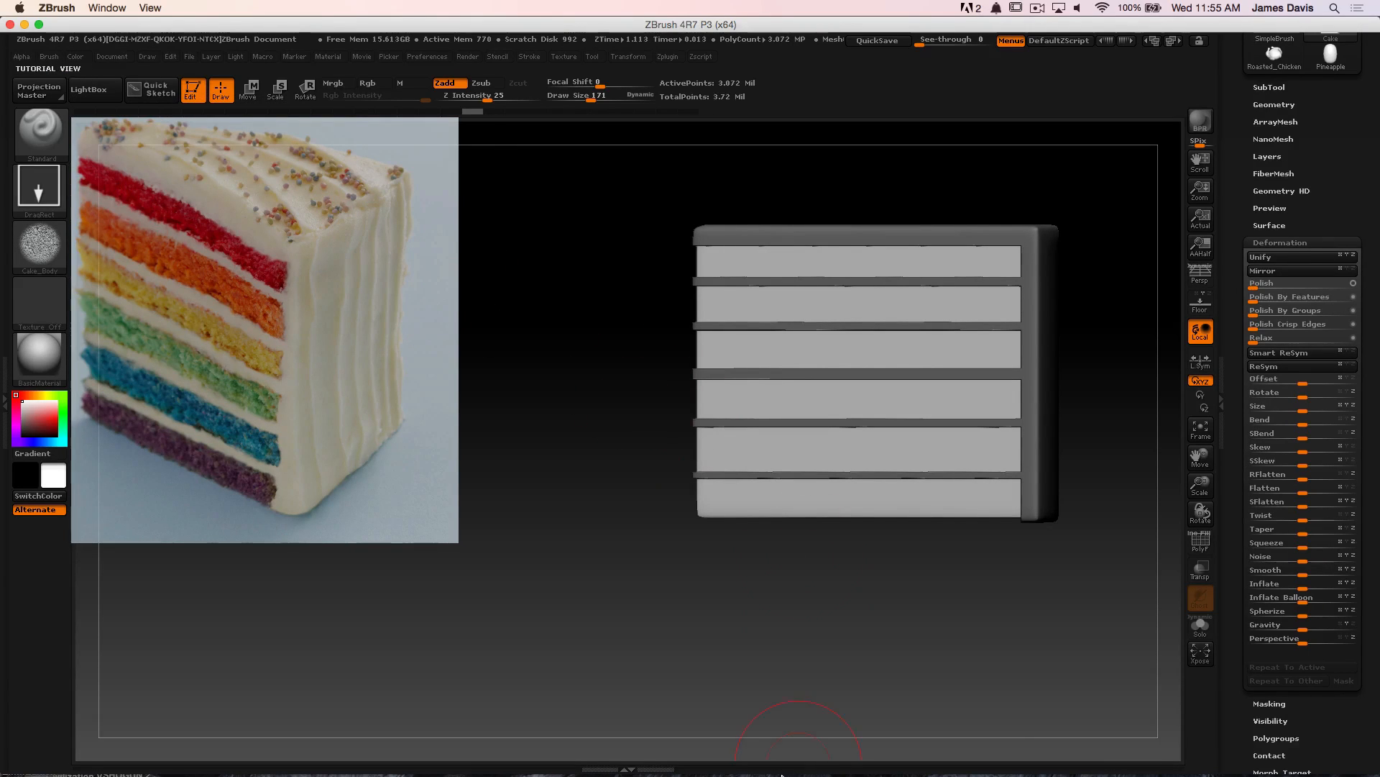
Switch to Photoshop, bring up the Body_Alpha.psd document and reposition the application window
{"action": "mouse_move", "coordinate": [785, 775]}
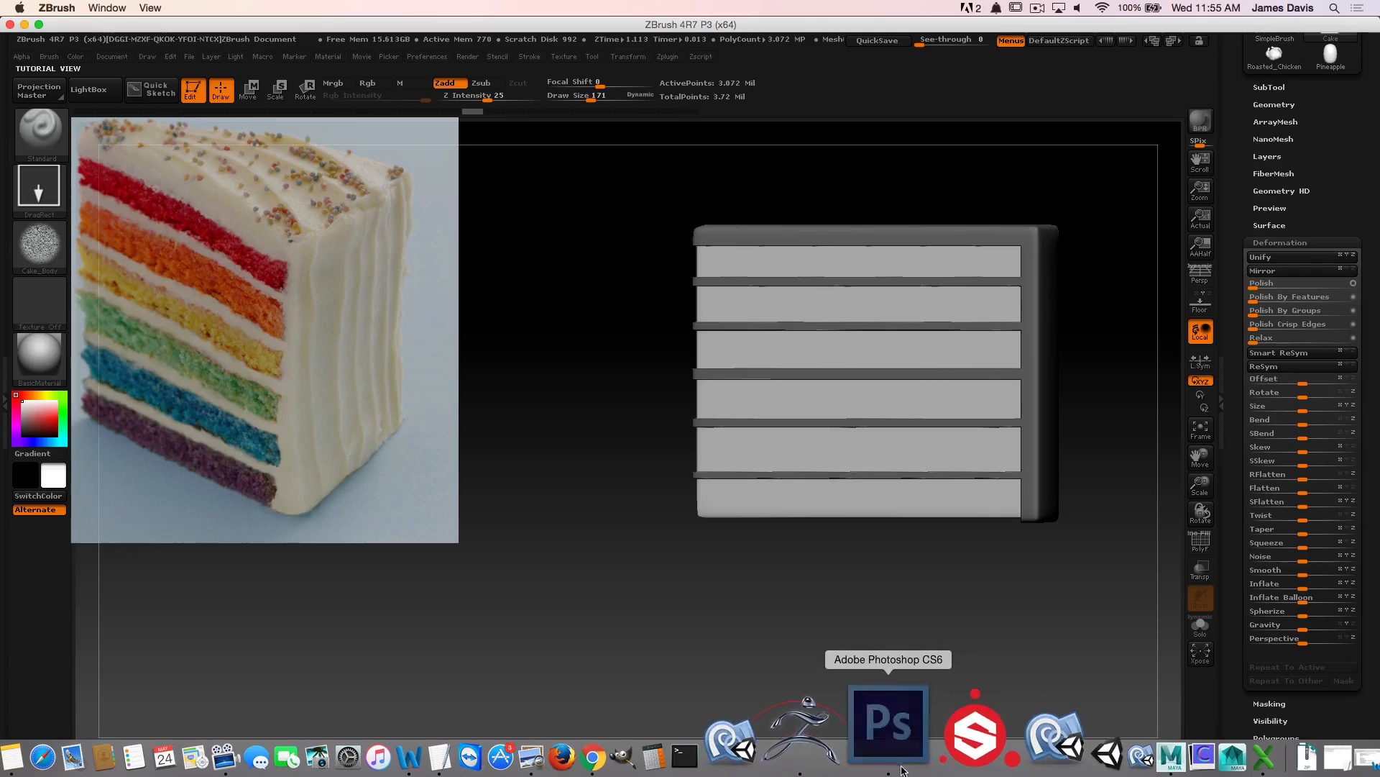
{"action": "left_click", "coordinate": [899, 763]}
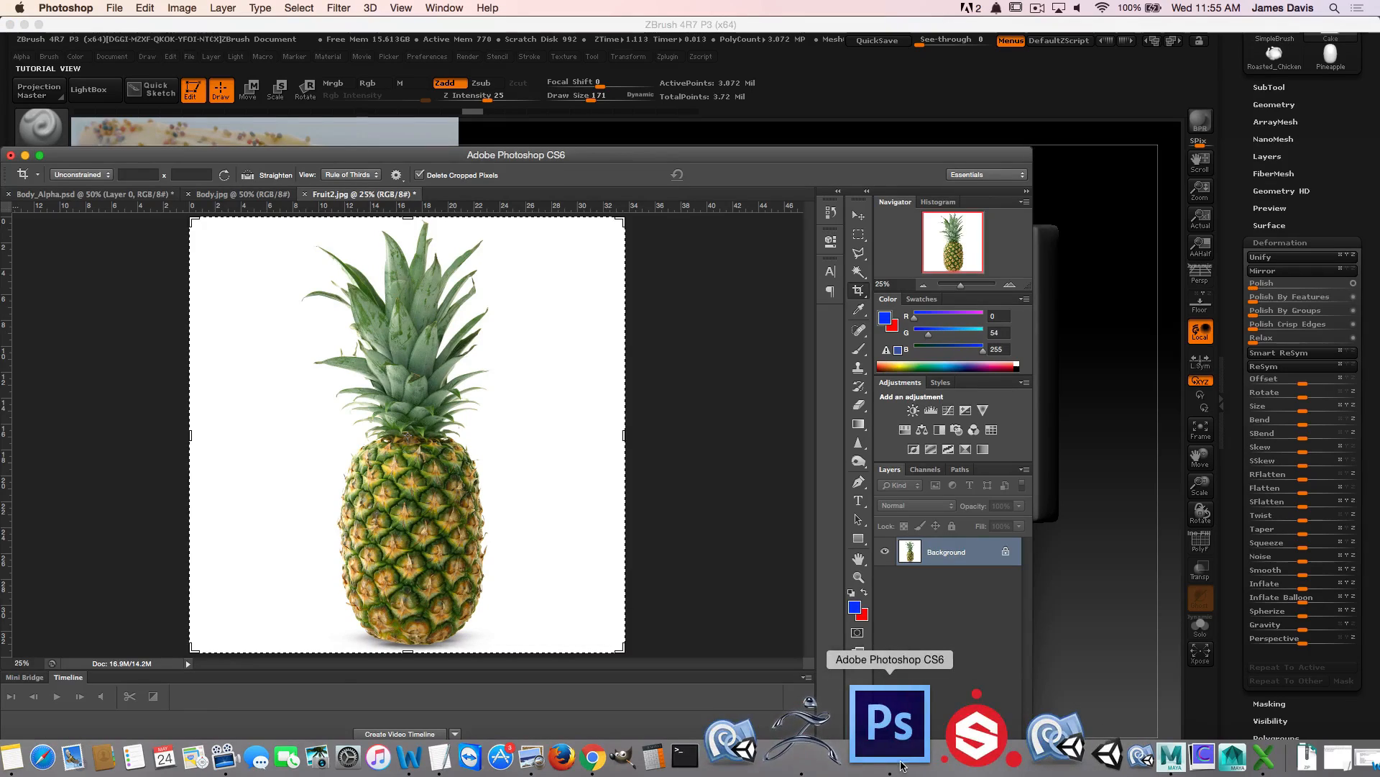
{"action": "left_click", "coordinate": [100, 199]}
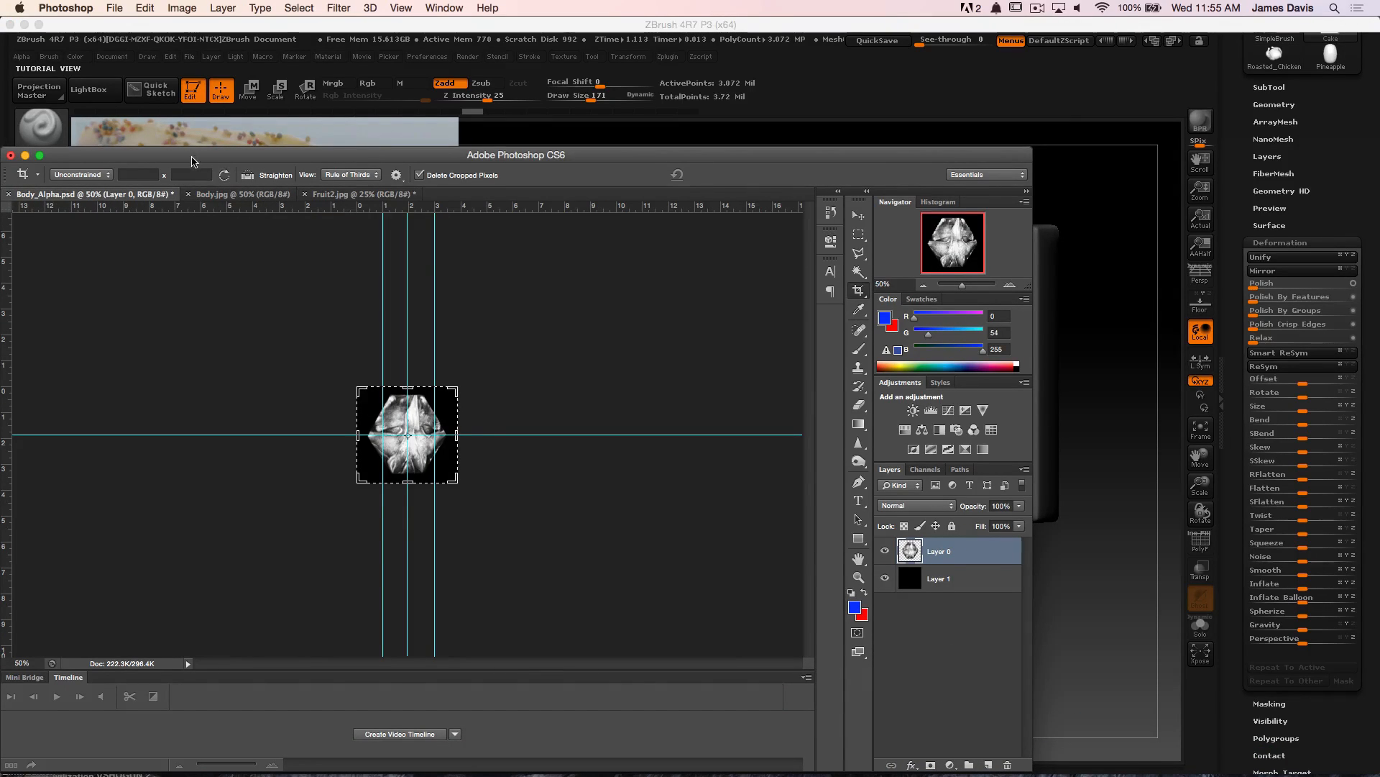
{"action": "left_click_drag", "start_coordinate": [193, 156], "coordinate": [301, 86]}
Open the chocolate cake photo dsc_0465.jpg from the Cake project's Reference folder
{"action": "left_click", "coordinate": [114, 8]}
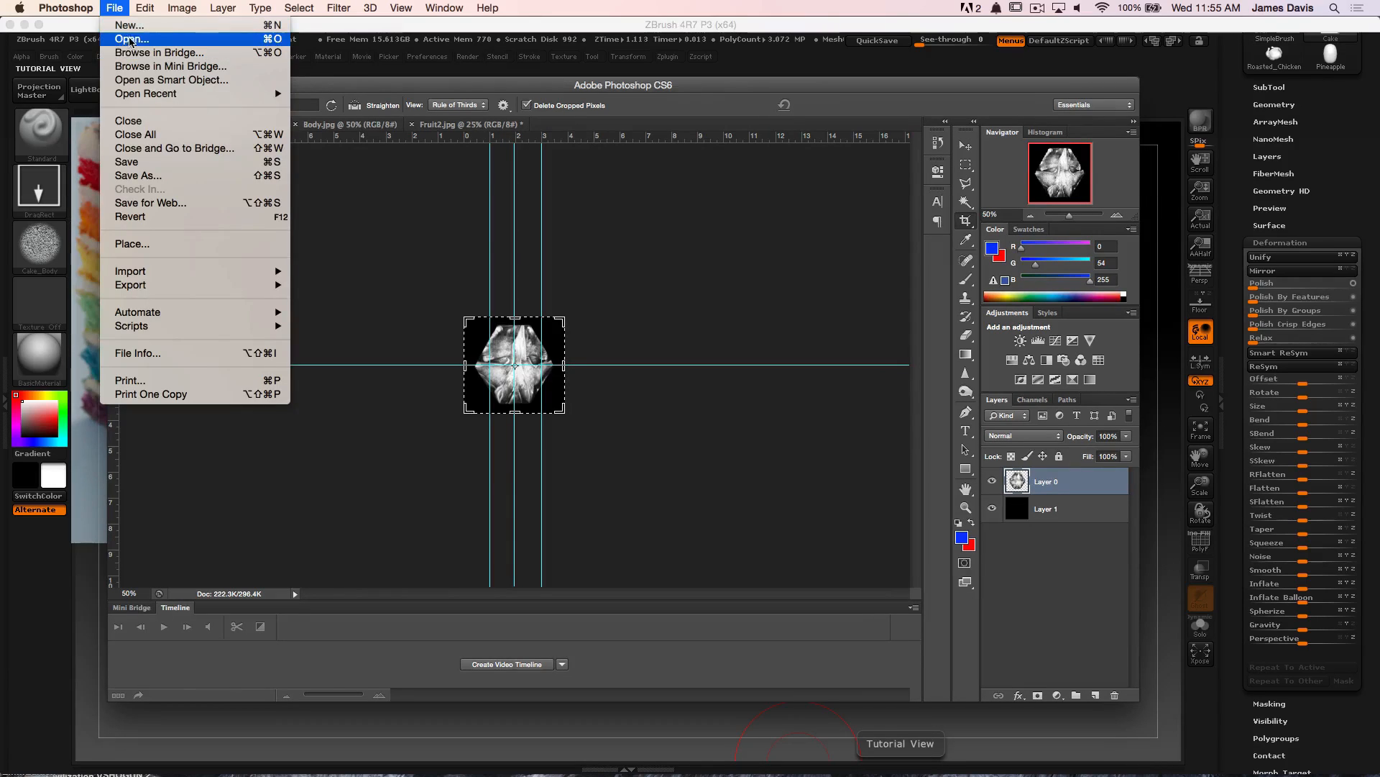
{"action": "left_click", "coordinate": [131, 37]}
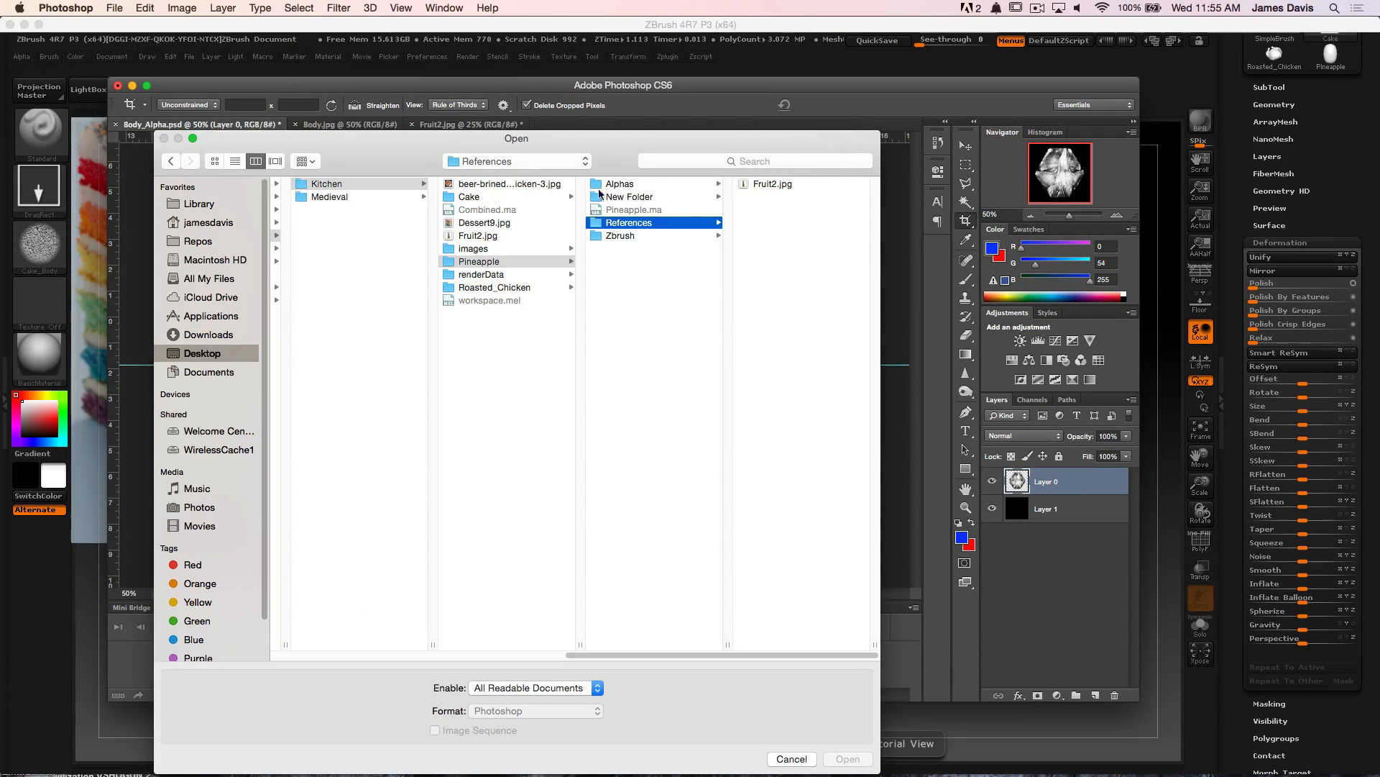
{"action": "left_click", "coordinate": [486, 196]}
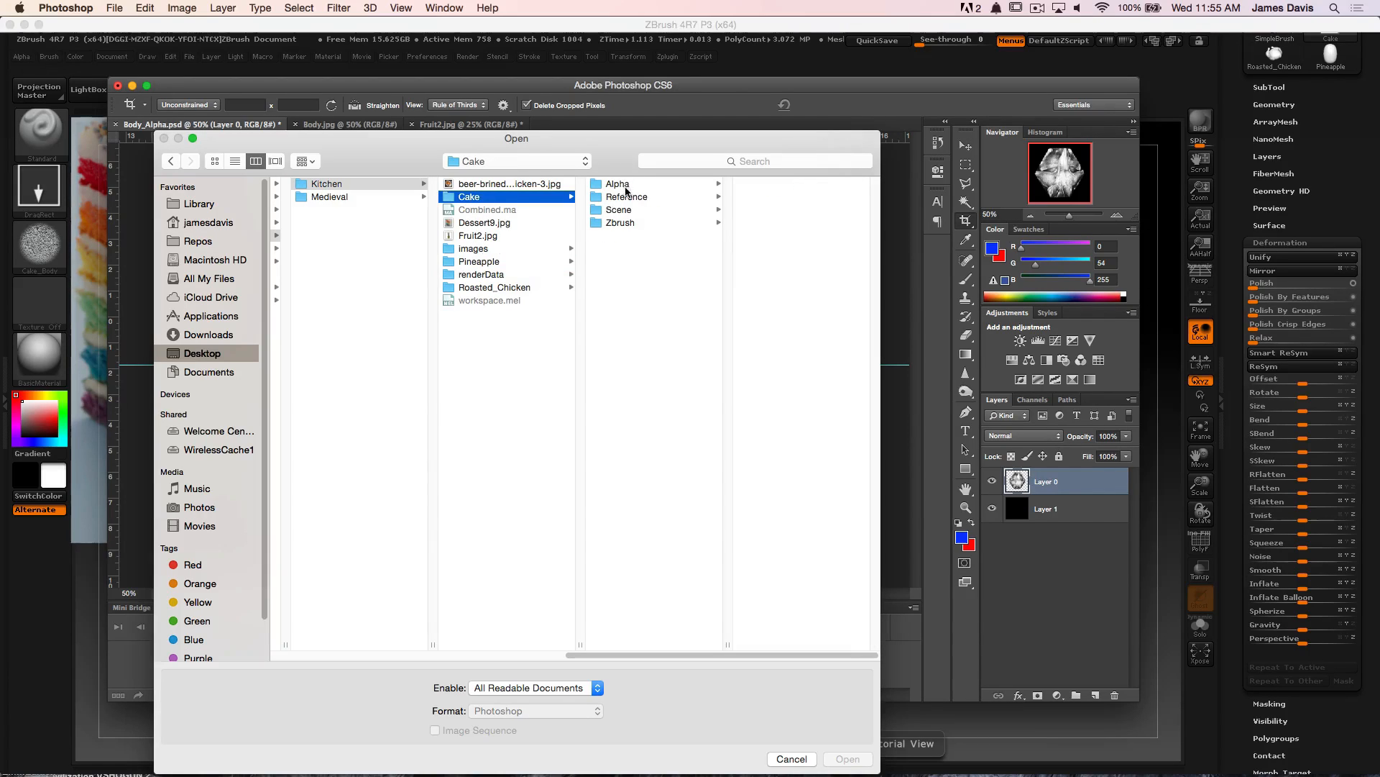
{"action": "left_click", "coordinate": [620, 196]}
{"action": "left_click", "coordinate": [783, 184]}
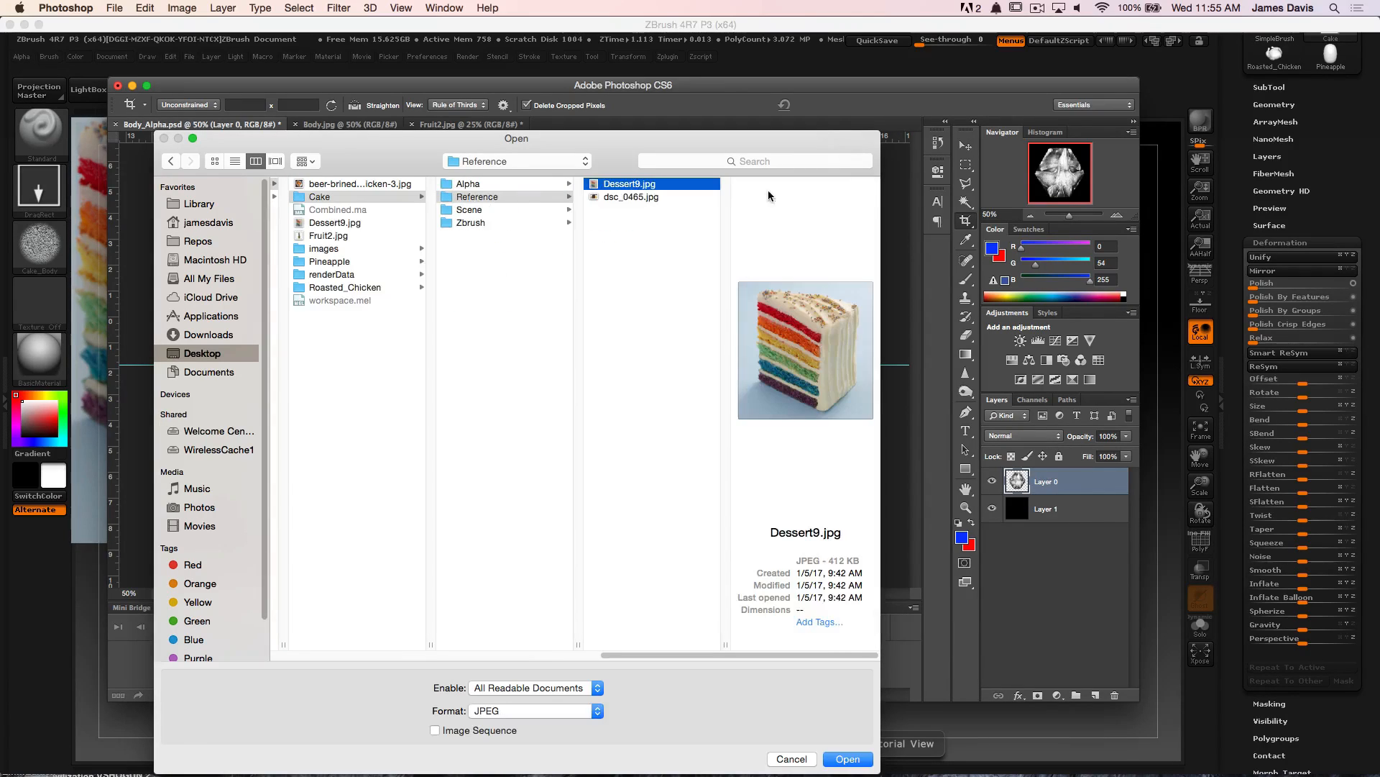
{"action": "left_click", "coordinate": [626, 197]}
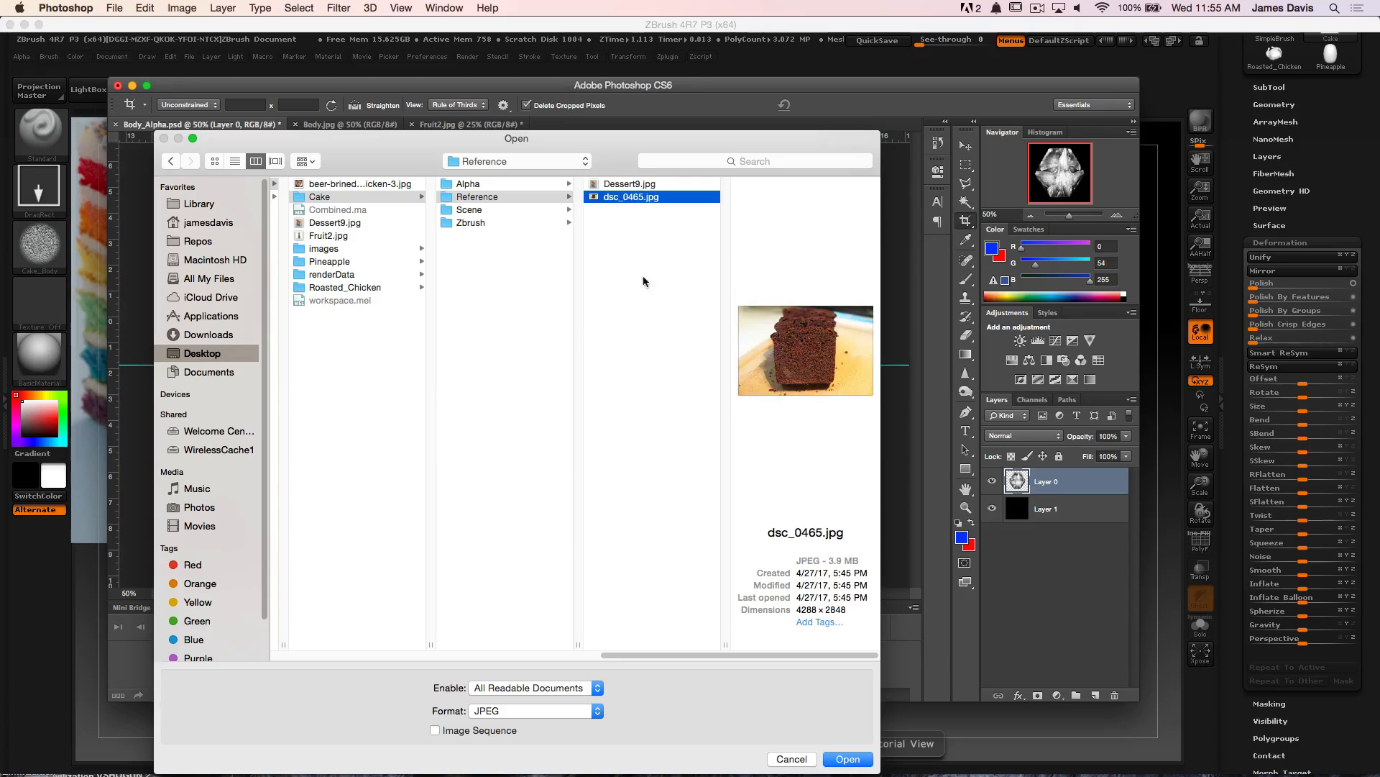
{"action": "key", "text": "Up"}
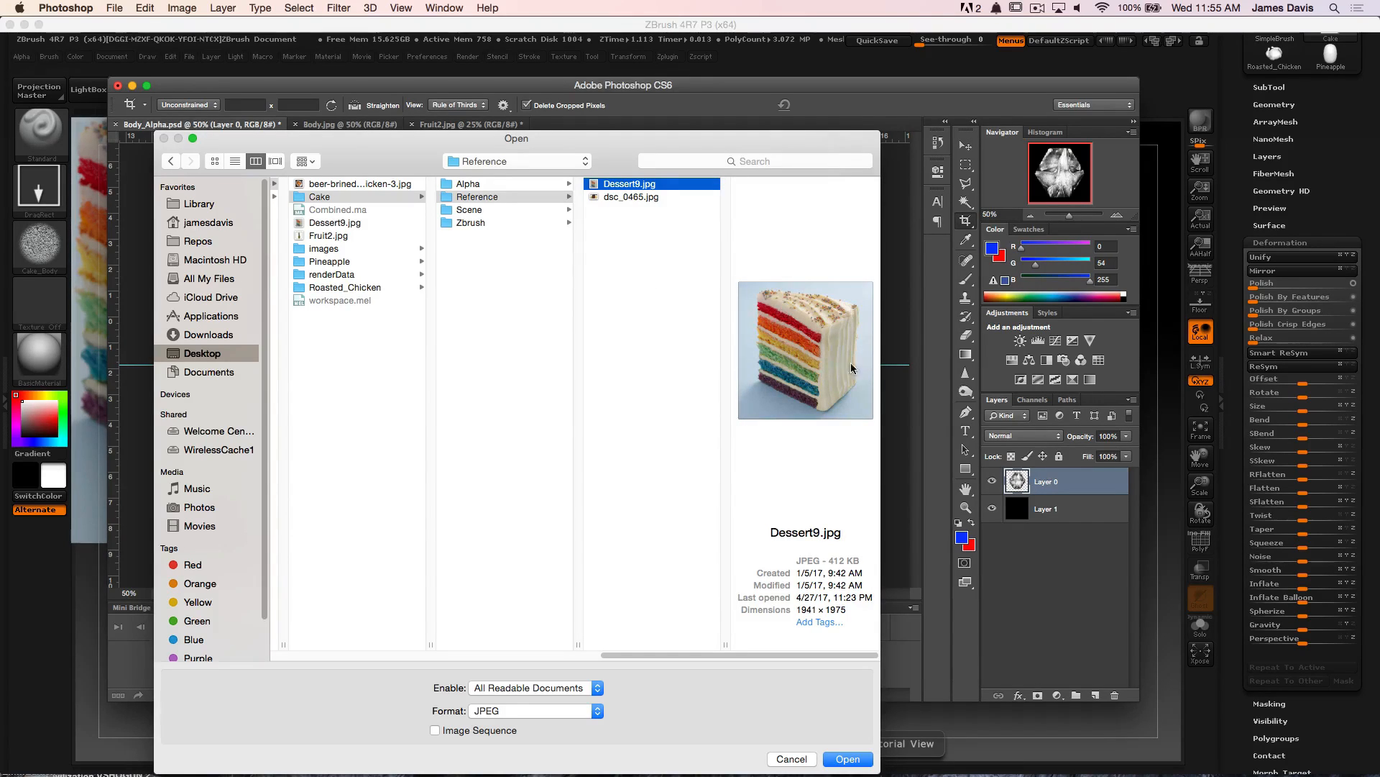
{"action": "left_click", "coordinate": [627, 196]}
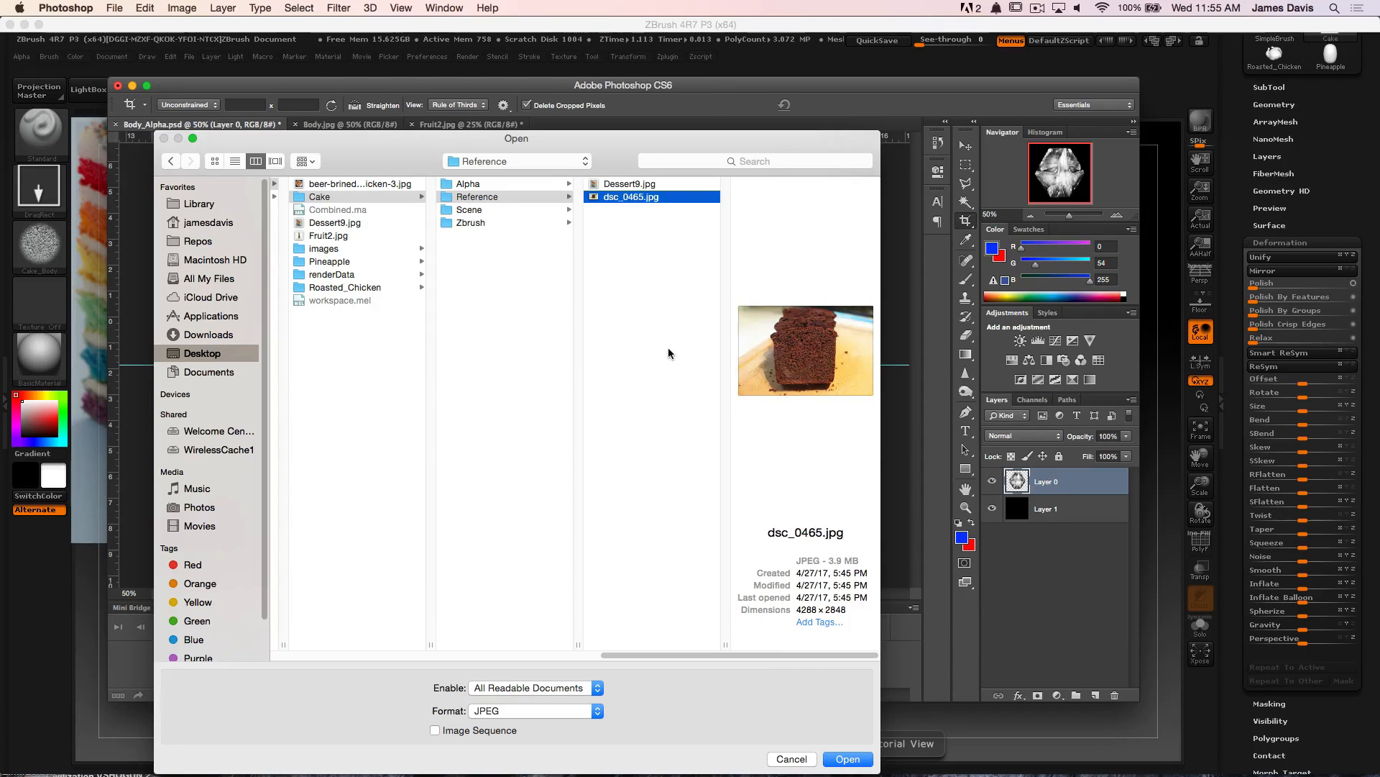
{"action": "left_click", "coordinate": [846, 760]}
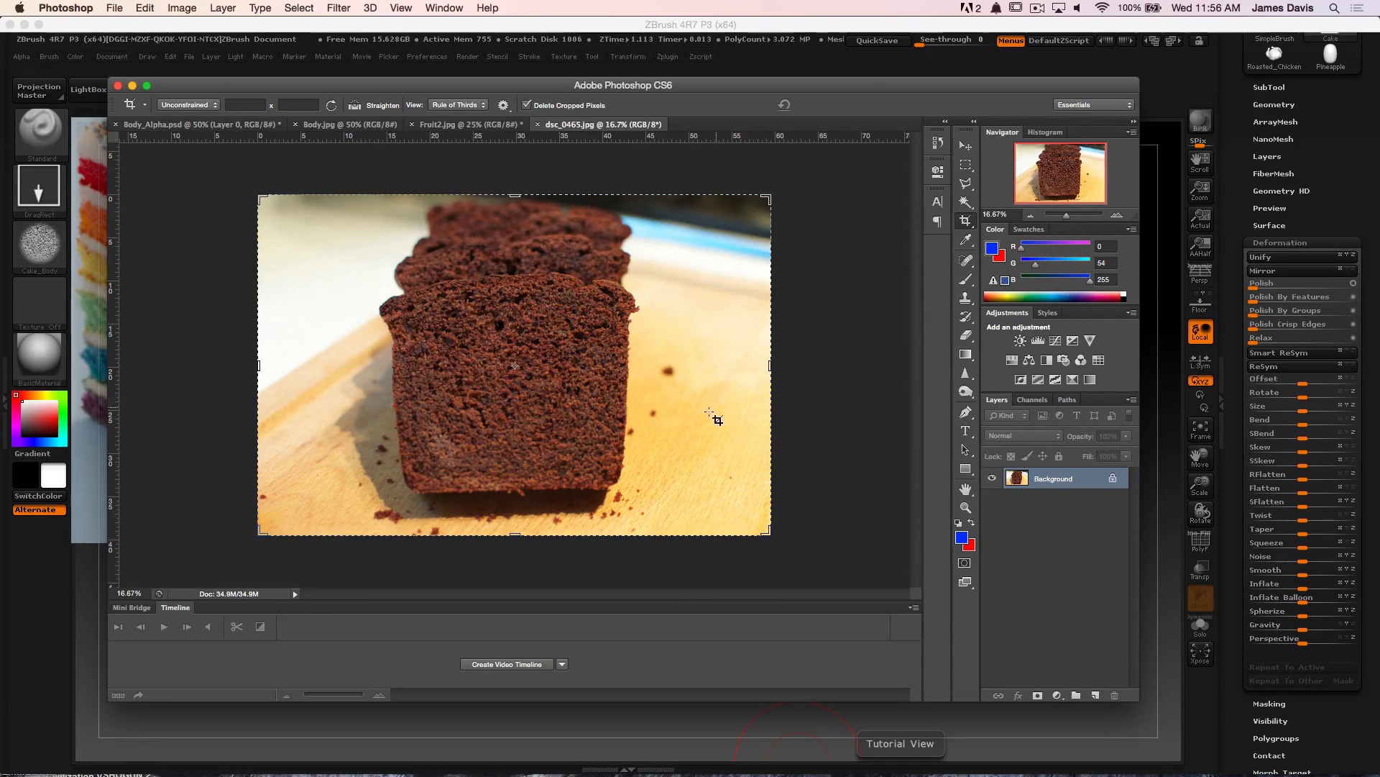
Crop the photo to a square area of crumb texture inside the front face of the chocolate cake
{"action": "mouse_move", "coordinate": [1066, 215]}
{"action": "left_mouse_down"}
{"action": "mouse_move", "coordinate": [1103, 215]}
{"action": "mouse_move", "coordinate": [1070, 215]}
{"action": "left_mouse_up"}
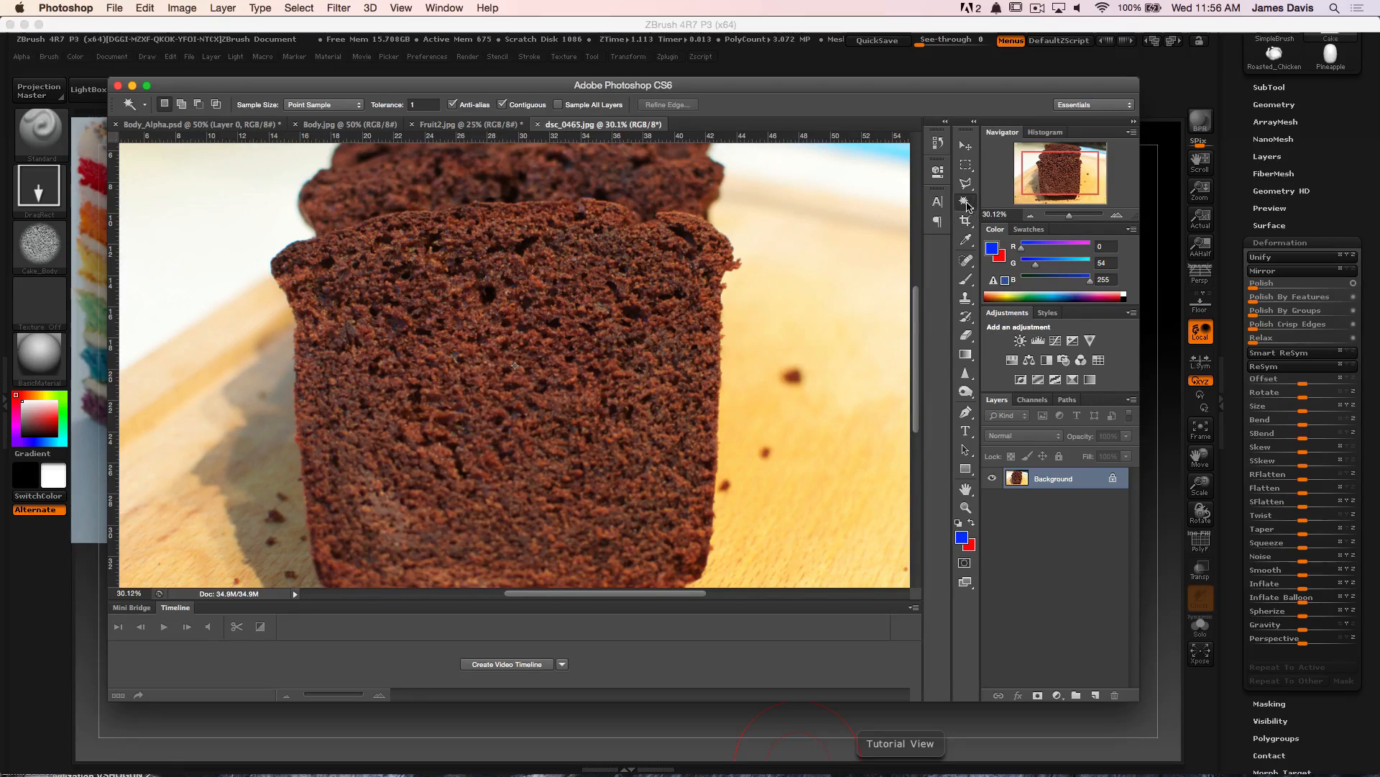
{"action": "left_click", "coordinate": [964, 220]}
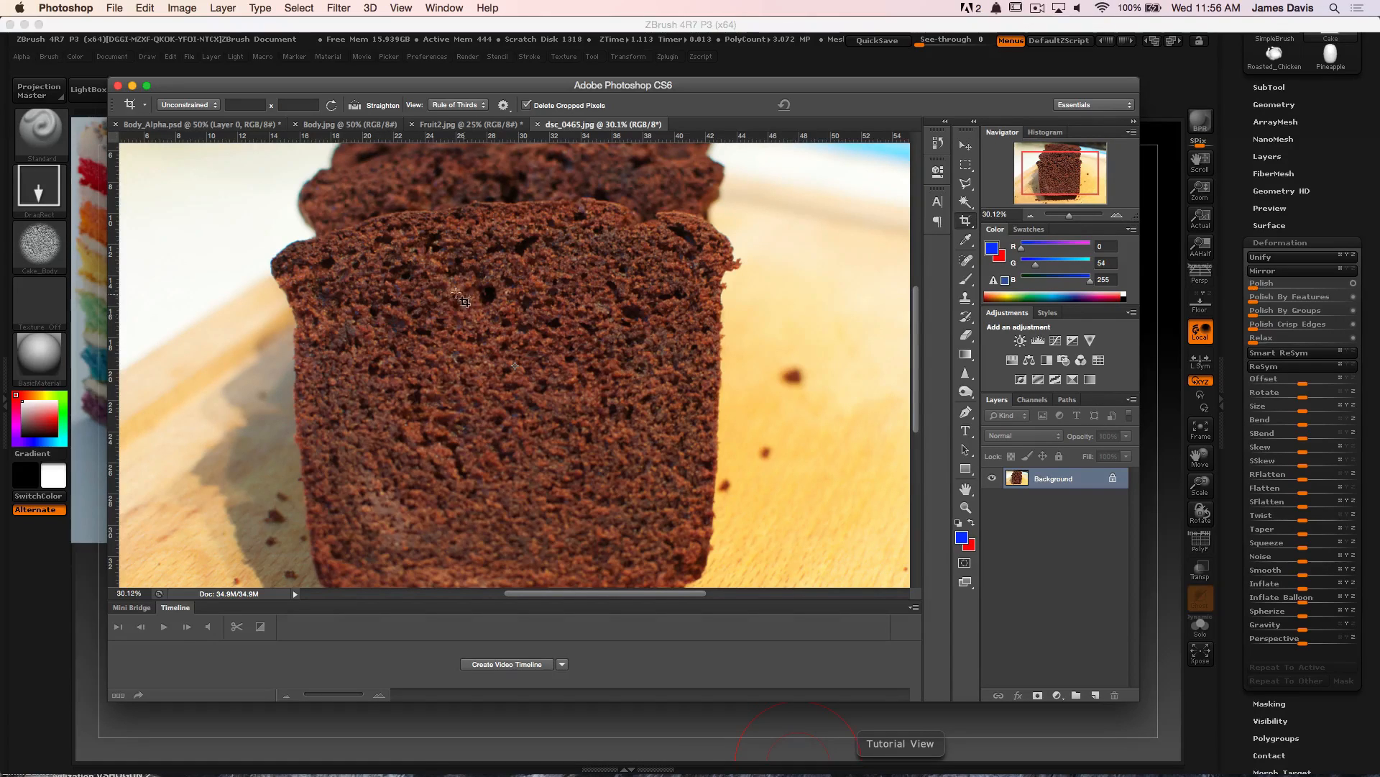
{"action": "left_click_drag", "start_coordinate": [403, 273], "coordinate": [742, 544], "text": "shift"}
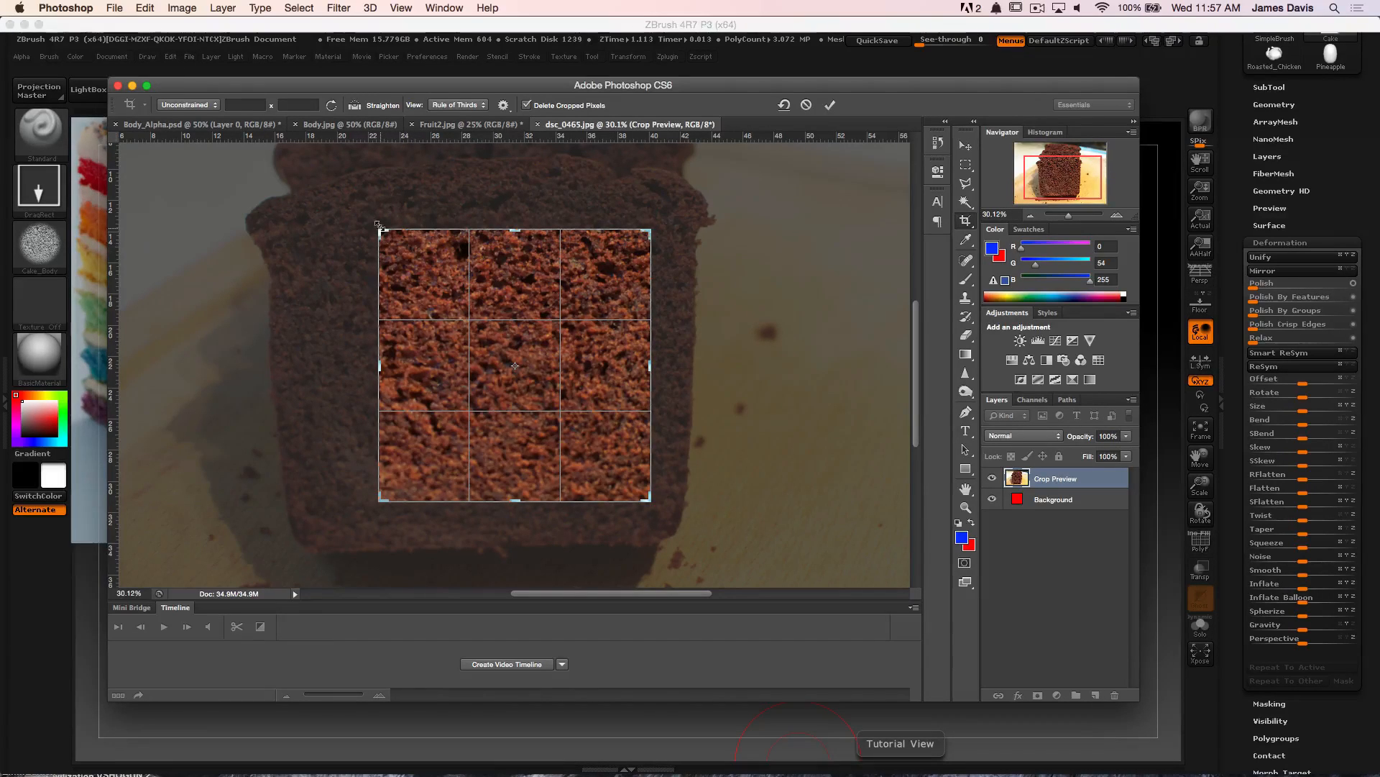
{"action": "left_click_drag", "start_coordinate": [379, 231], "coordinate": [340, 210]}
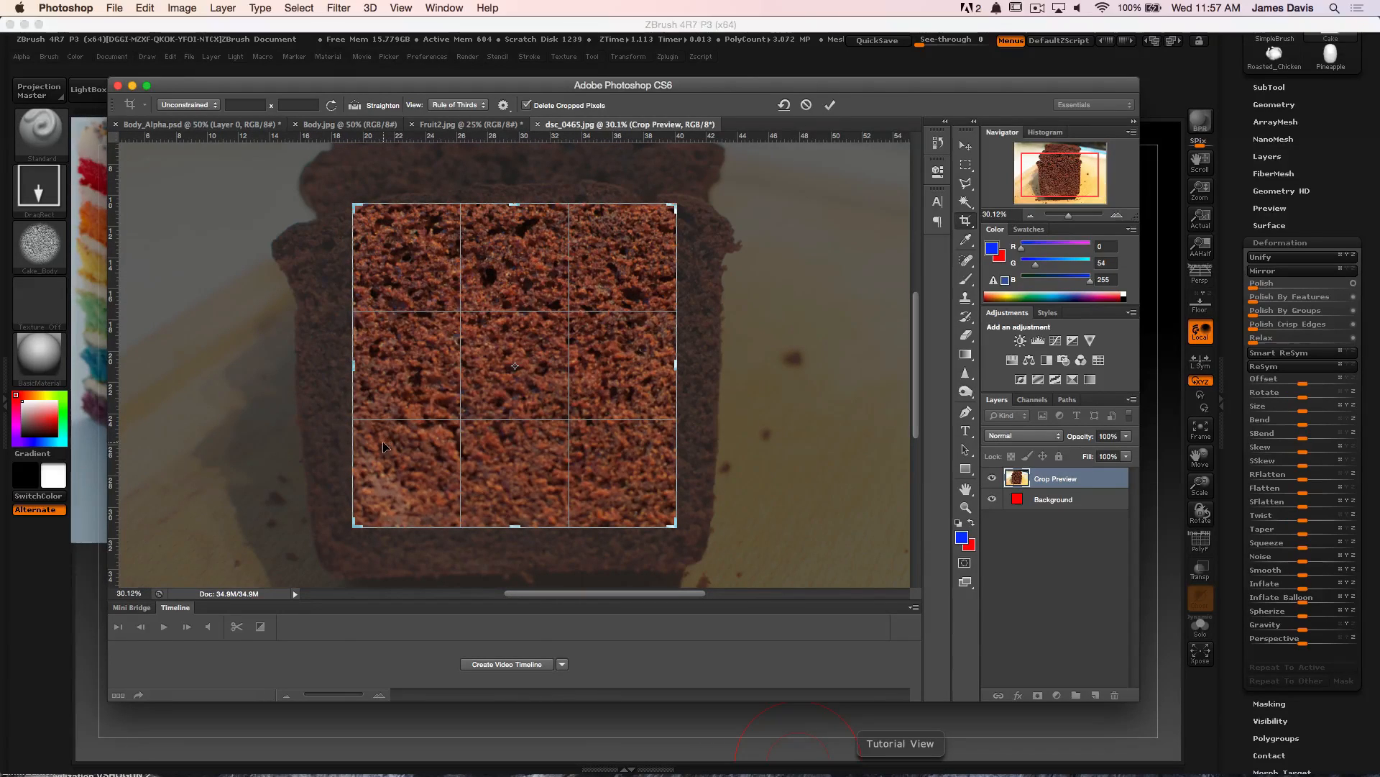
{"action": "key", "text": "Return"}
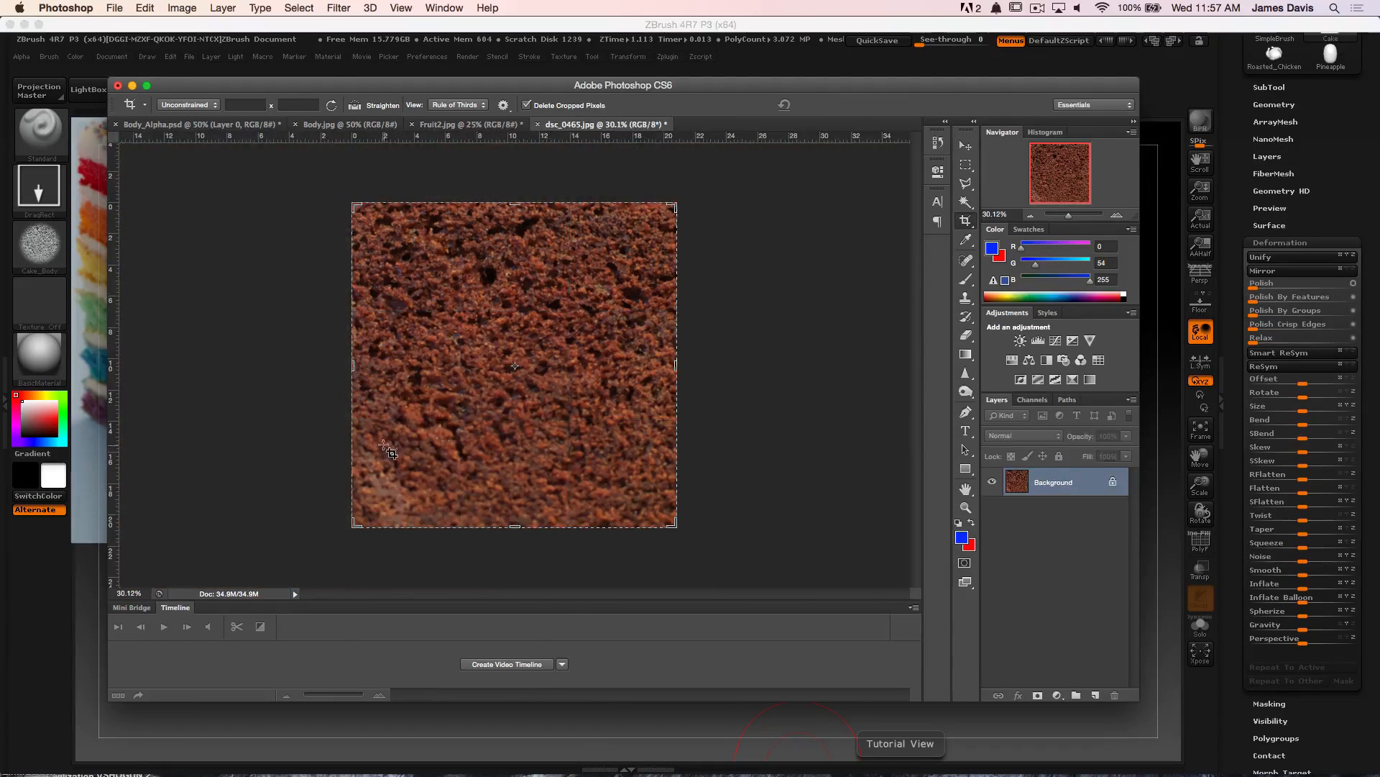
{"action": "left_click_drag", "start_coordinate": [169, 86], "coordinate": [167, 77]}
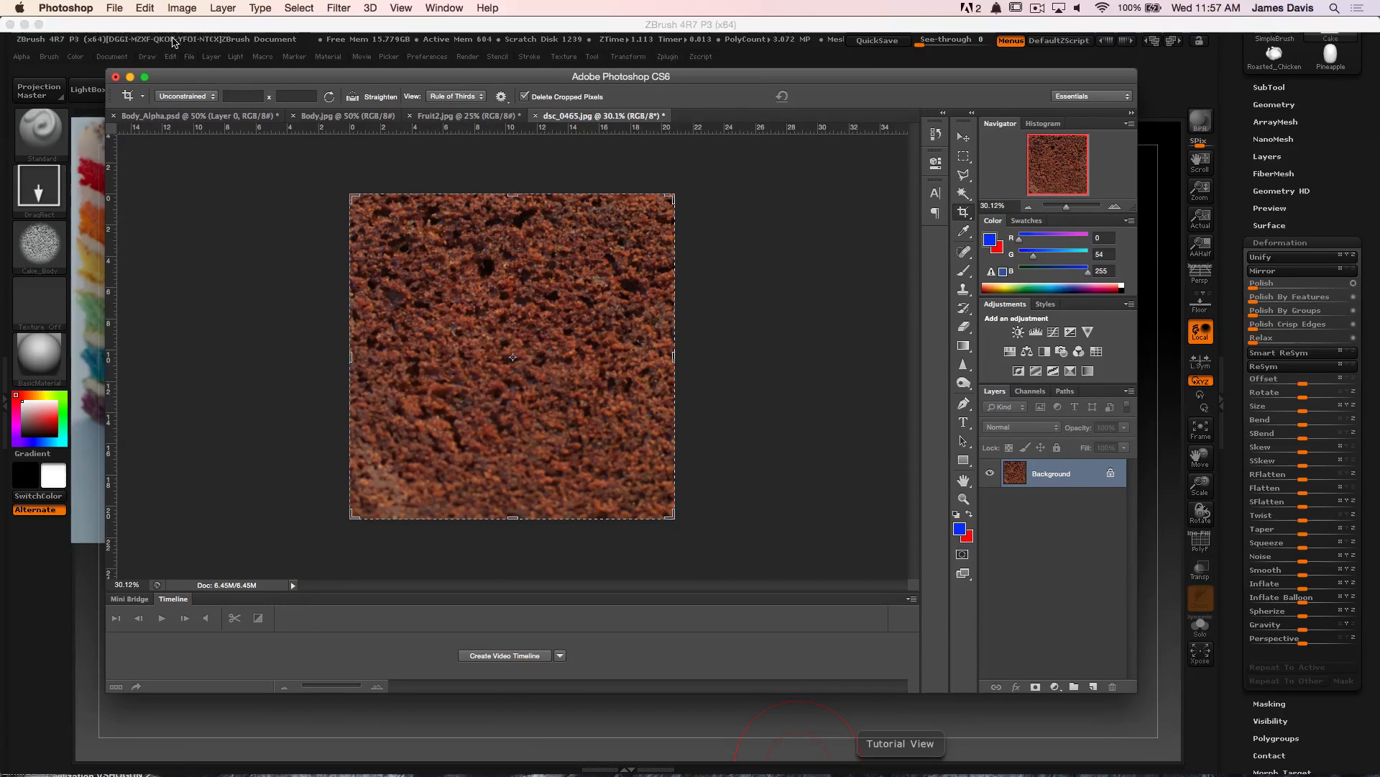
{"action": "left_click", "coordinate": [114, 8]}
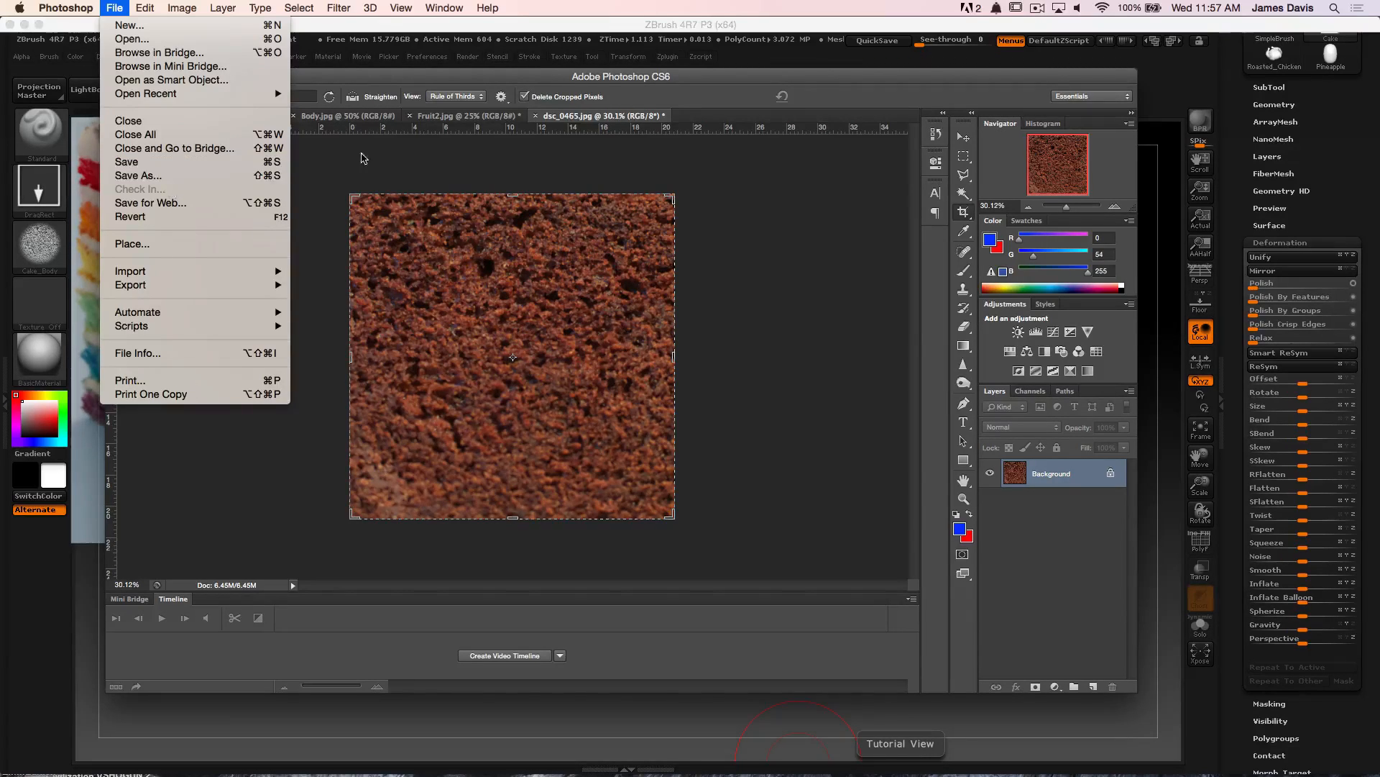
{"action": "left_click", "coordinate": [364, 158]}
{"action": "left_click", "coordinate": [181, 7]}
{"action": "mouse_move", "coordinate": [210, 26]}
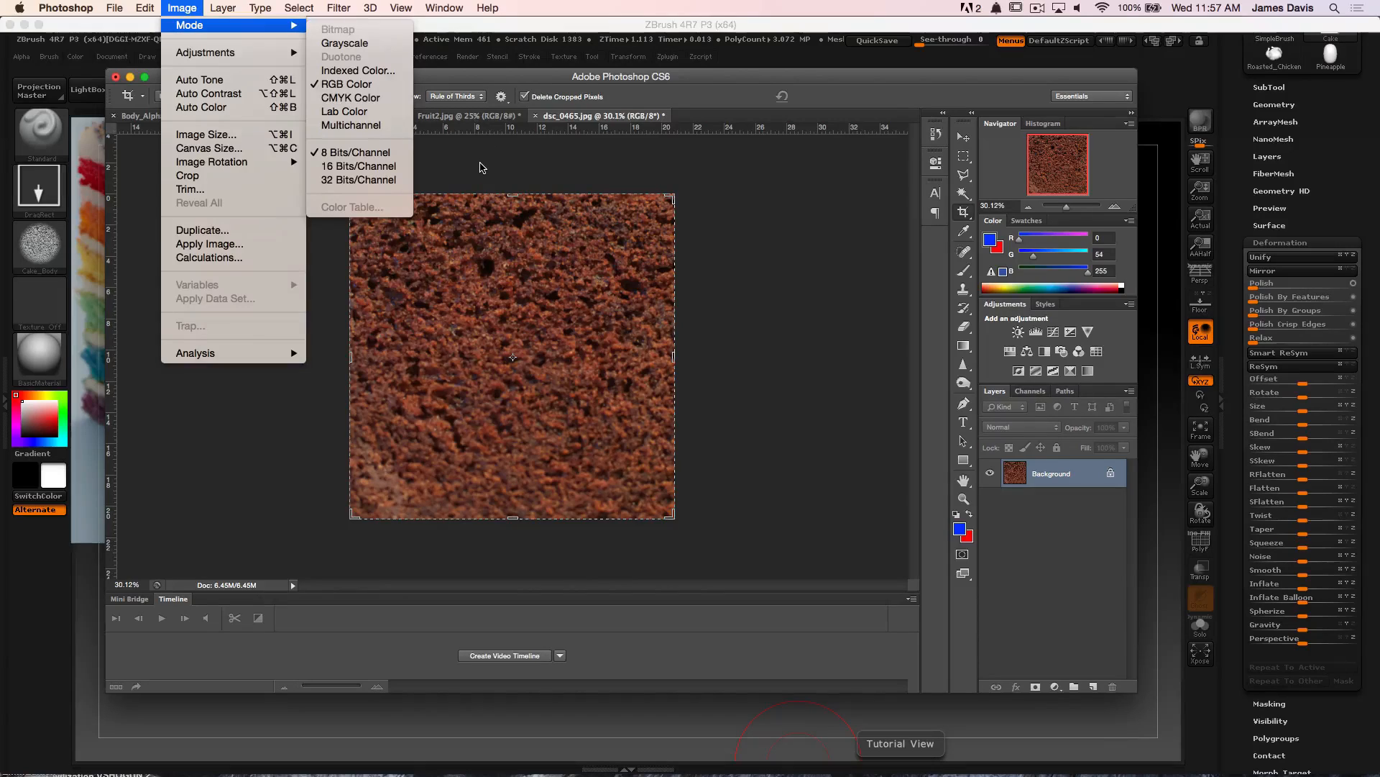
{"action": "left_click", "coordinate": [485, 171]}
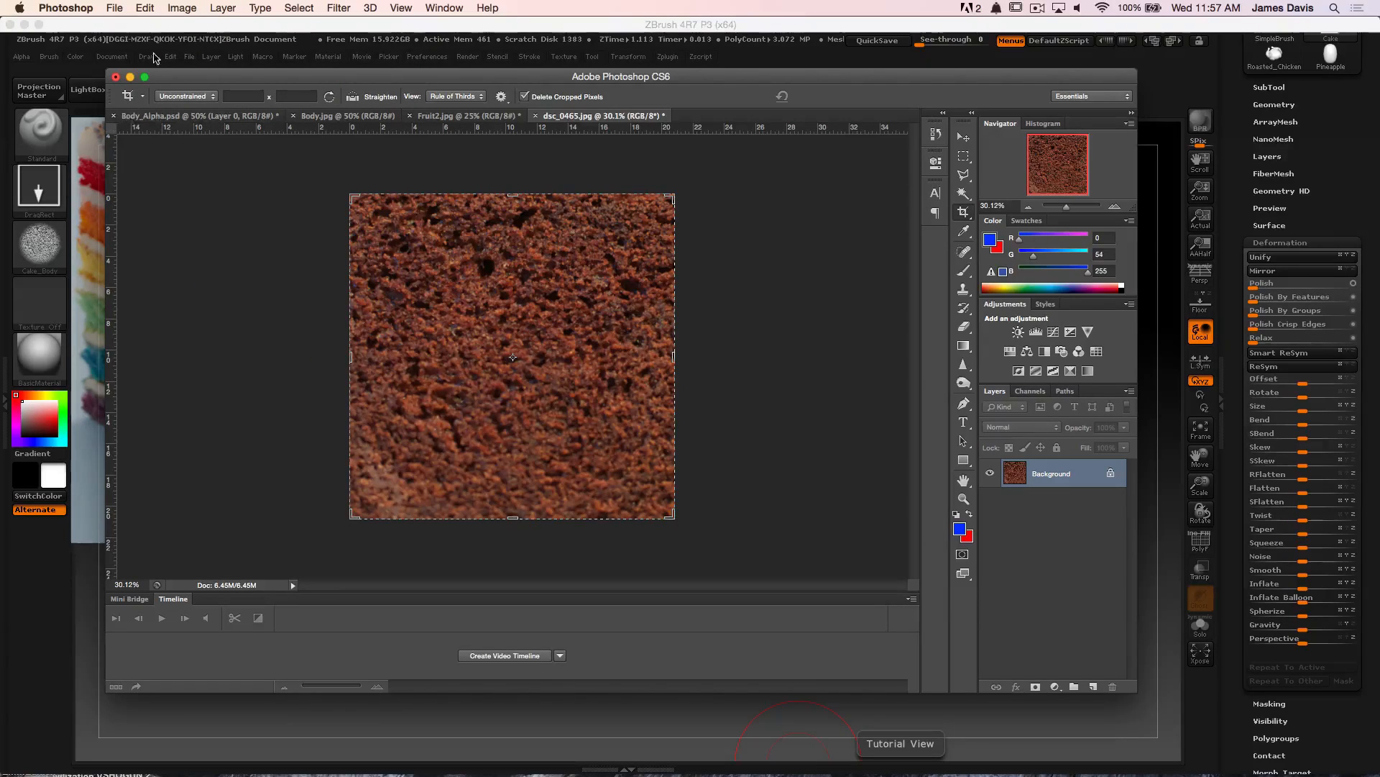
Save the cropped texture as CakeBody_1 in JPEG format in the Alpha folder, with quality 12 (Maximum) and Baseline ("Standard")
{"action": "left_click", "coordinate": [114, 8]}
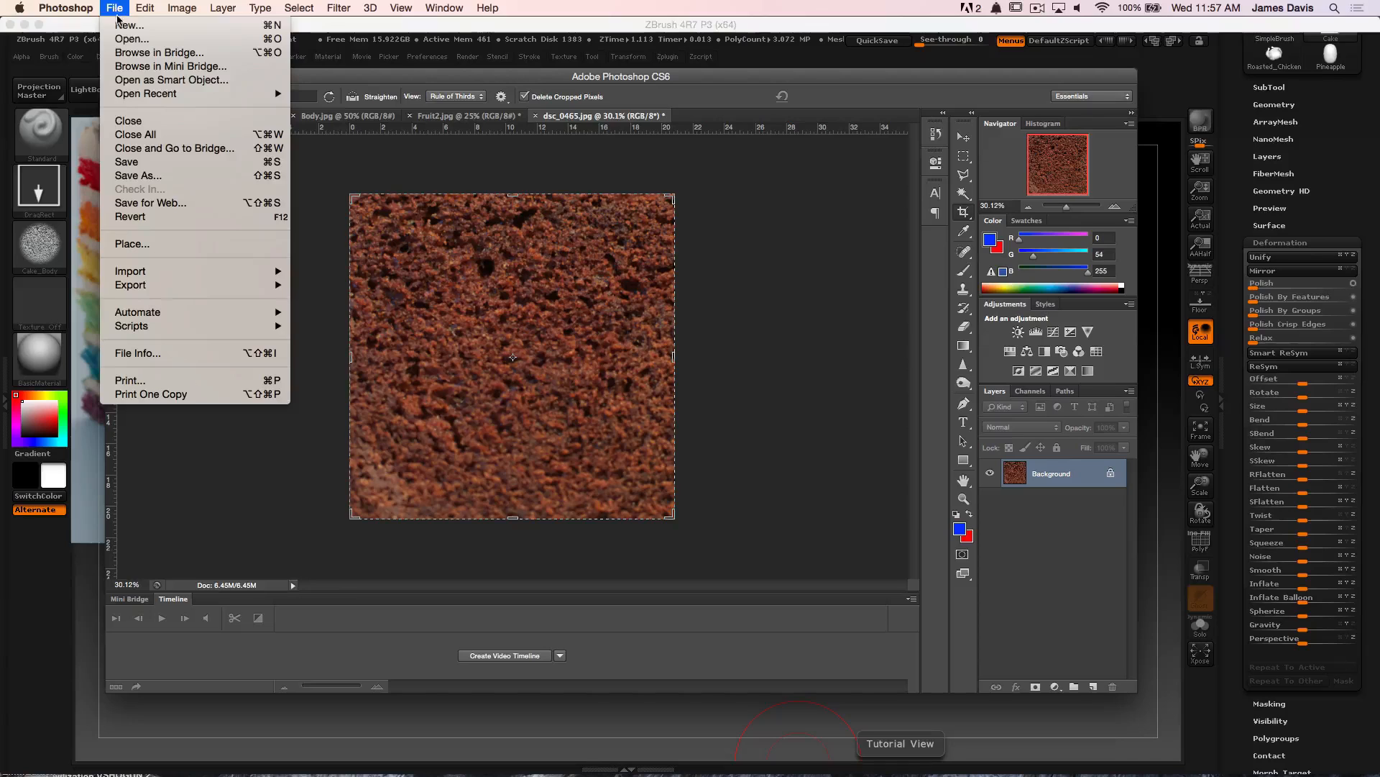
{"action": "left_click", "coordinate": [172, 175]}
{"action": "left_click", "coordinate": [683, 167]}
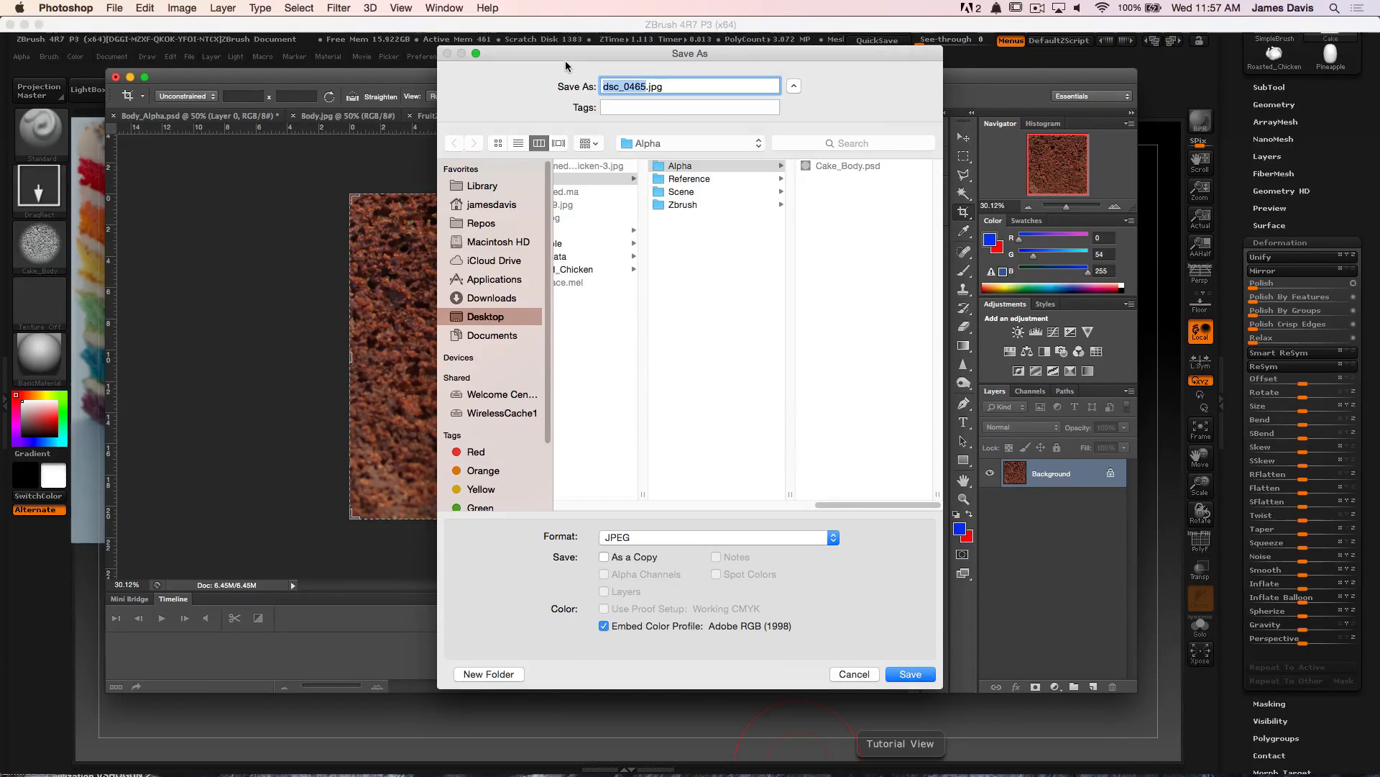
{"action": "type", "text": "CakeBody_1"}
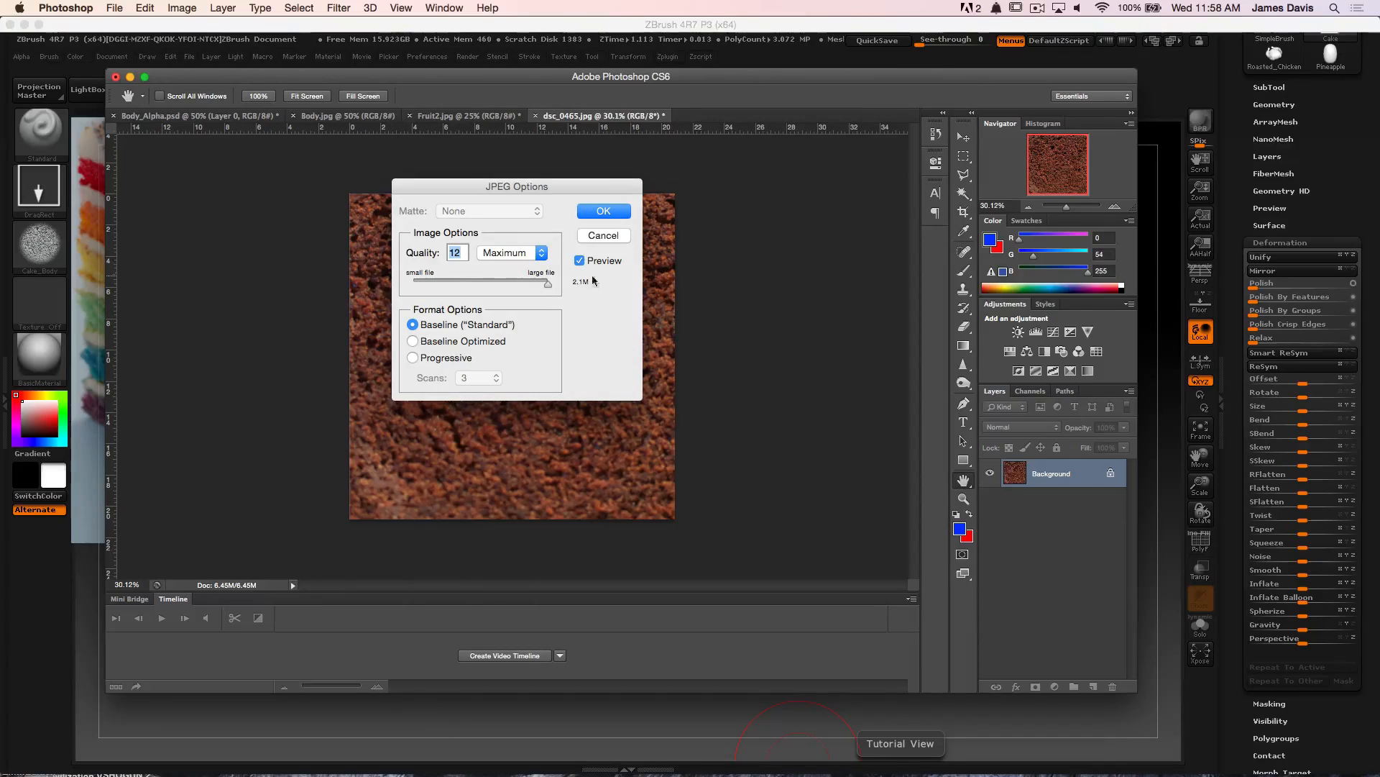
{"action": "left_click", "coordinate": [603, 212]}
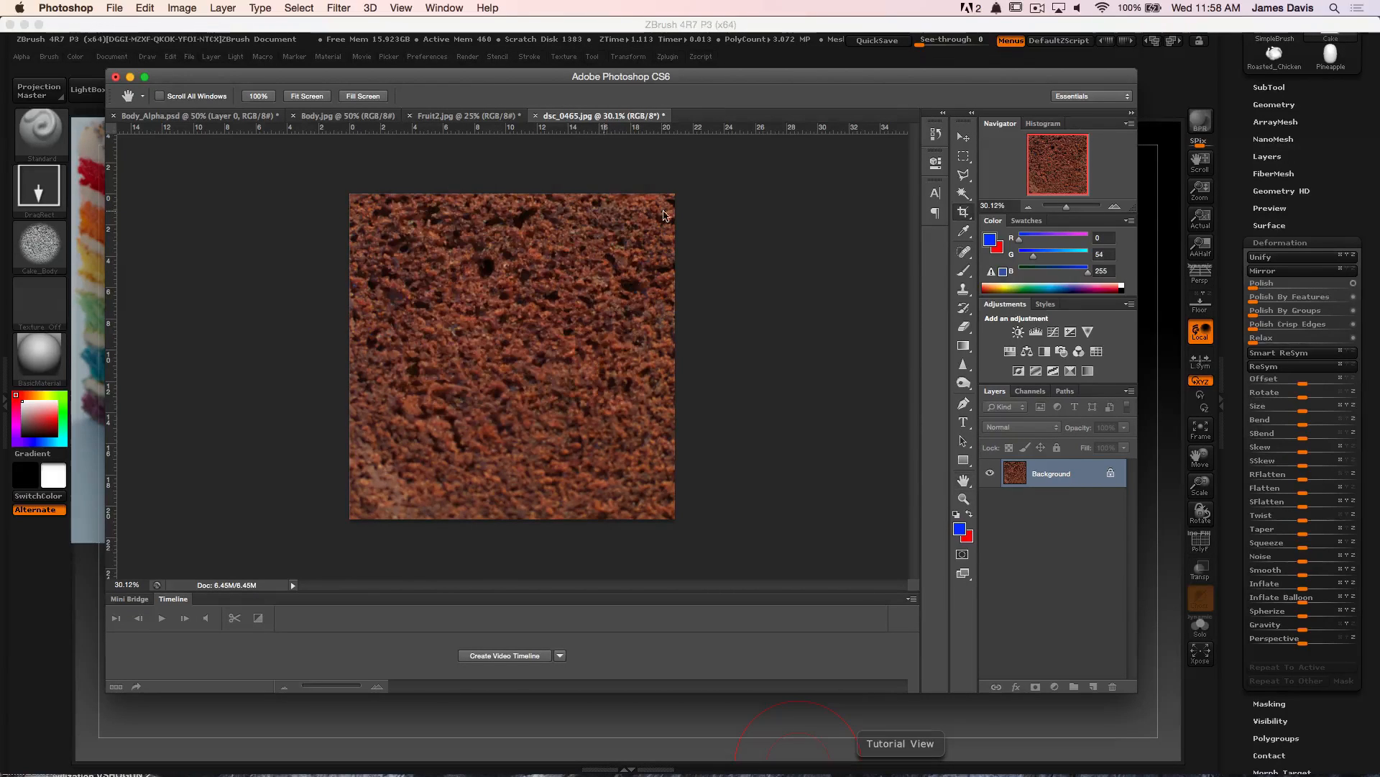
Switch back to ZBrush and import CakeBody_1.jpg from the Alpha folder as the brush's alpha
{"action": "left_click", "coordinate": [1157, 149]}
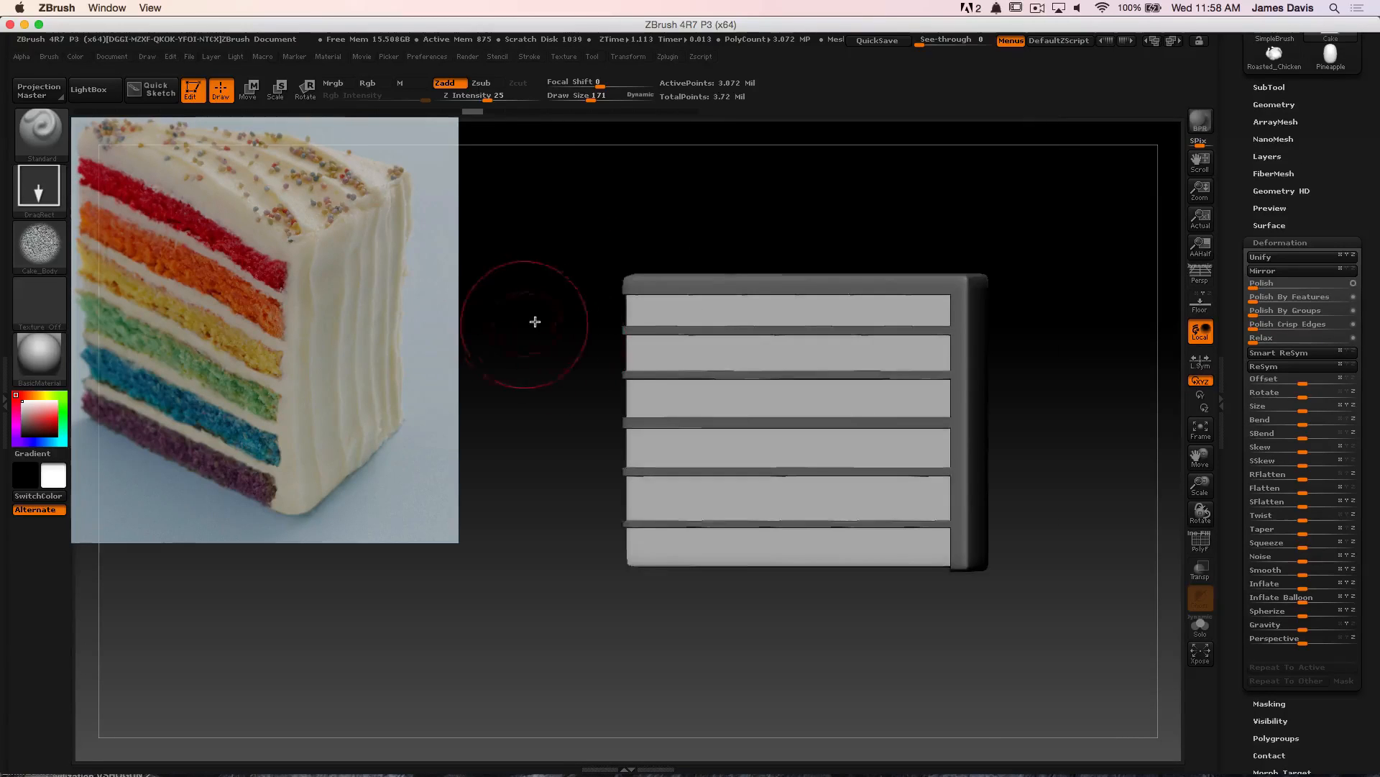
{"action": "left_click", "coordinate": [47, 257]}
{"action": "left_click", "coordinate": [104, 487]}
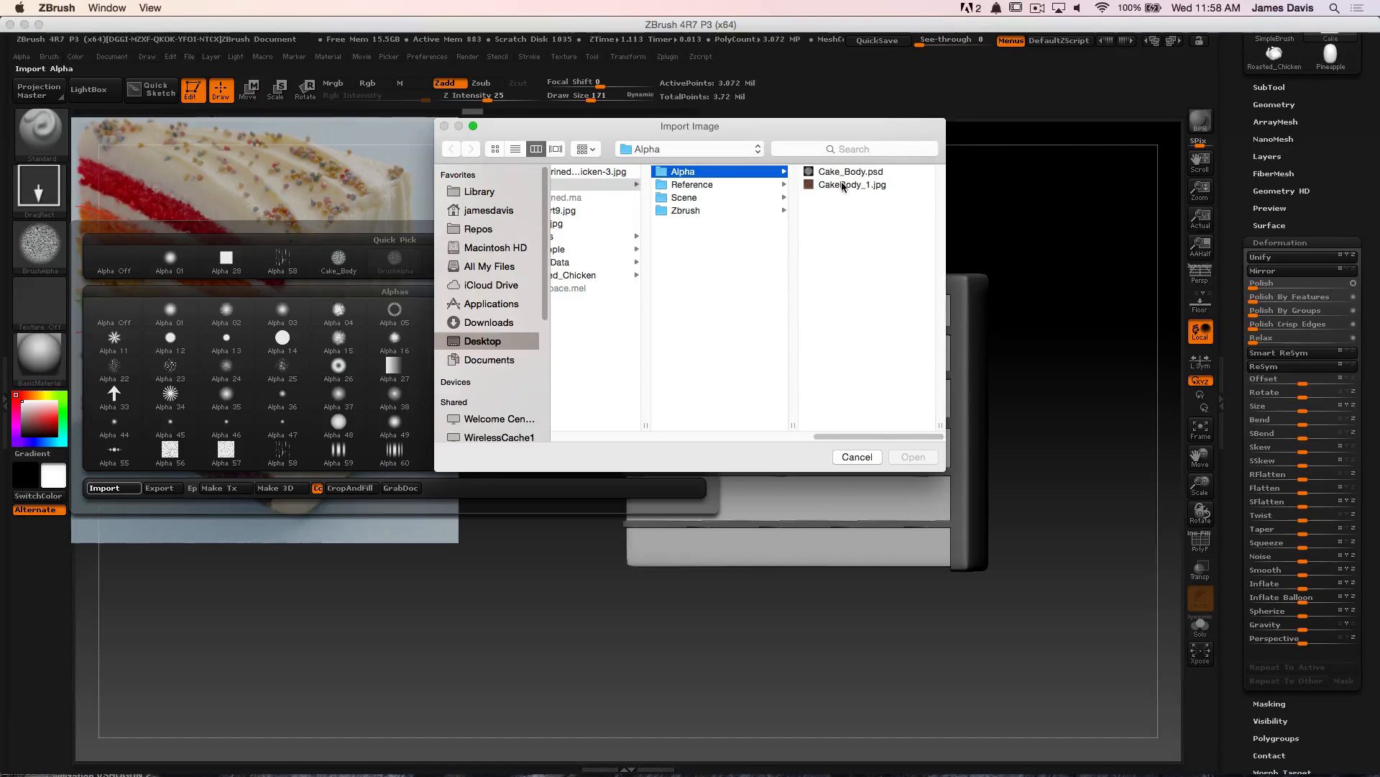
{"action": "left_click", "coordinate": [841, 185]}
{"action": "left_click", "coordinate": [911, 457]}
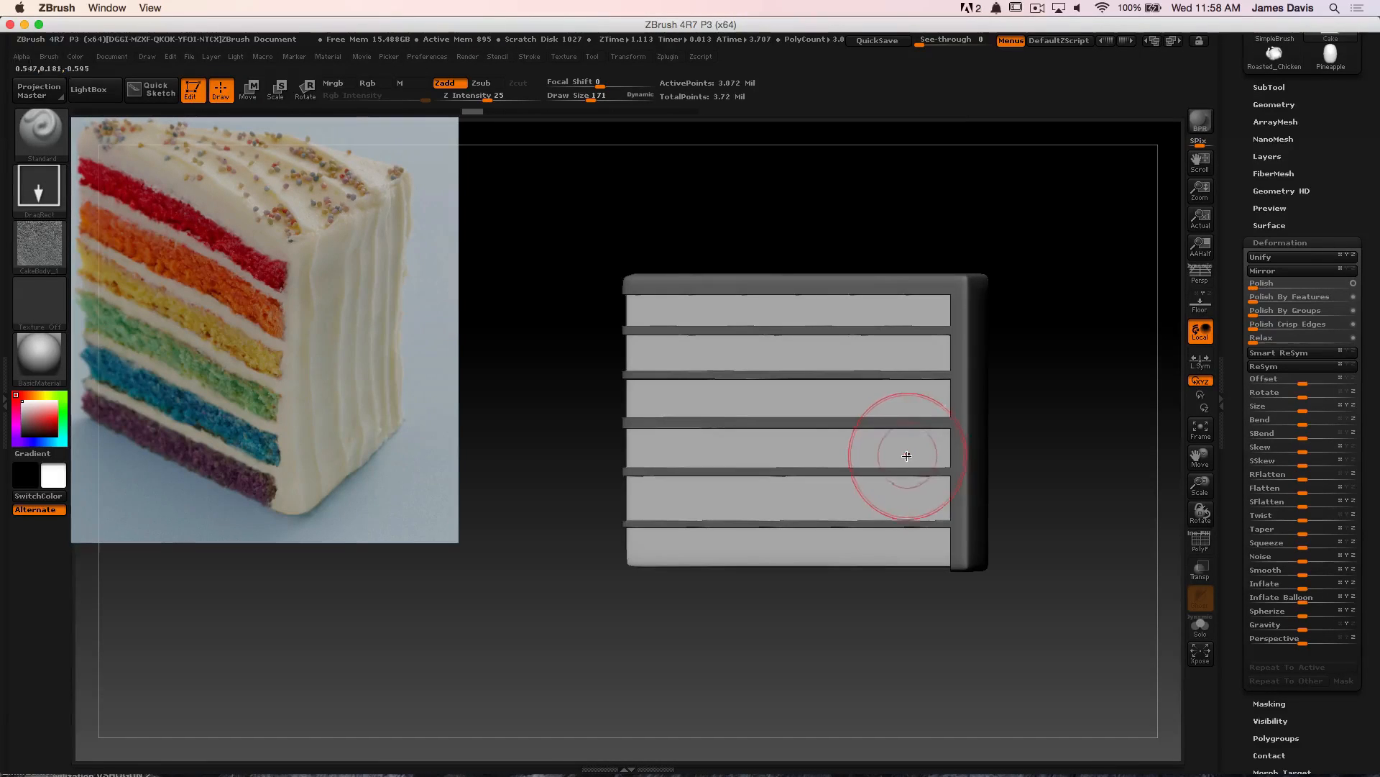
Try out the CakeBody_1 alpha by stamping its crumb texture across the upper cake layers with draw size 103
{"action": "mouse_move", "coordinate": [39, 251]}
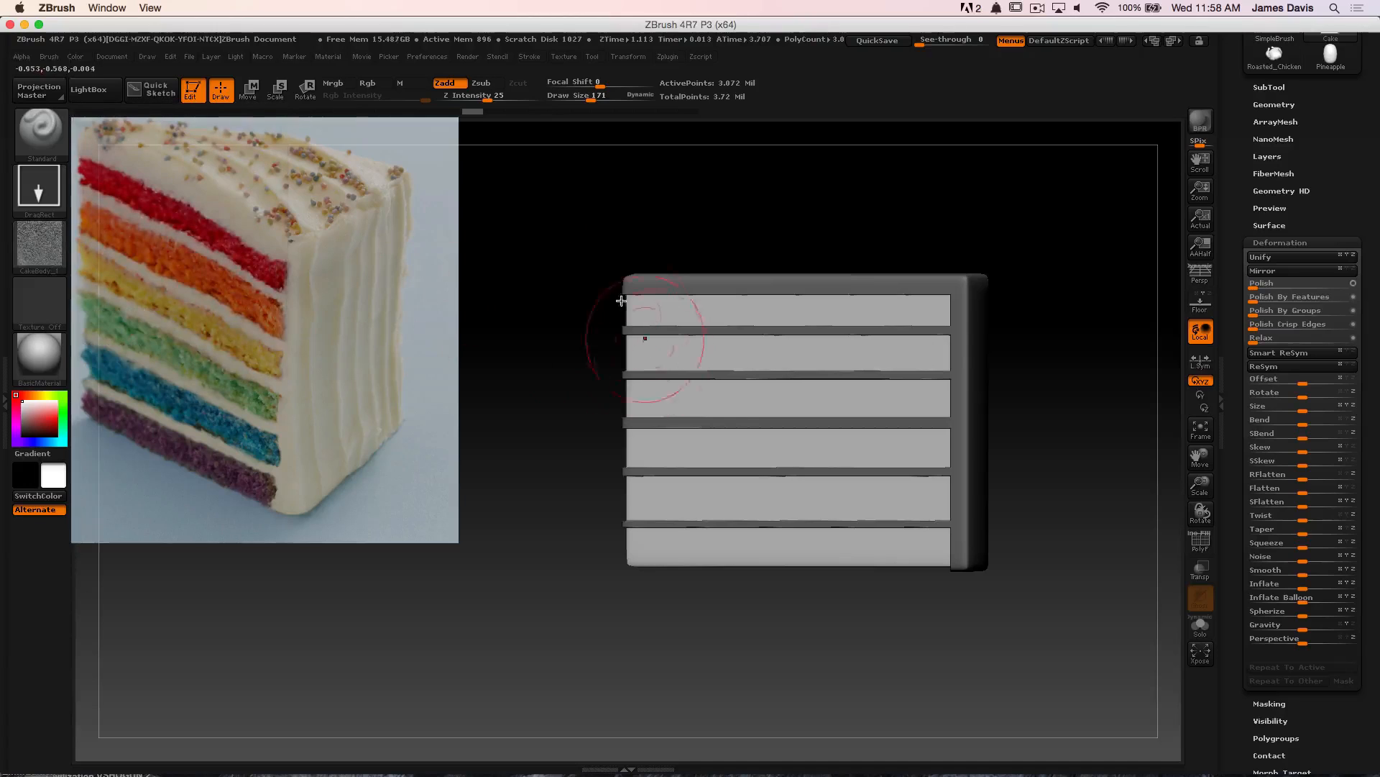
{"action": "left_click_drag", "start_coordinate": [612, 279], "coordinate": [620, 316], "text": "alt"}
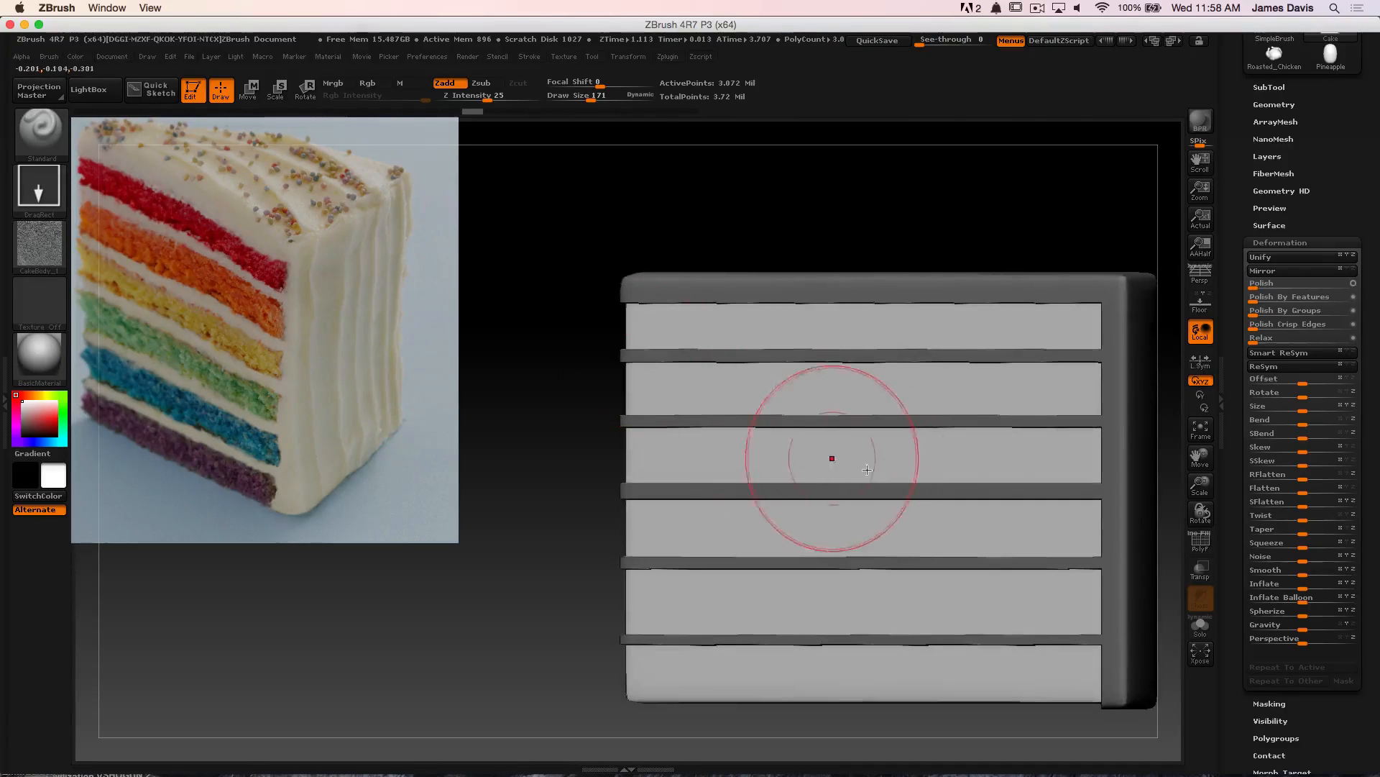
{"action": "key", "text": "s"}
{"action": "left_click", "coordinate": [816, 388]}
{"action": "mouse_move", "coordinate": [817, 389]}
{"action": "left_mouse_down"}
{"action": "mouse_move", "coordinate": [918, 475]}
{"action": "mouse_move", "coordinate": [832, 558]}
{"action": "mouse_move", "coordinate": [706, 311]}
{"action": "left_mouse_up"}
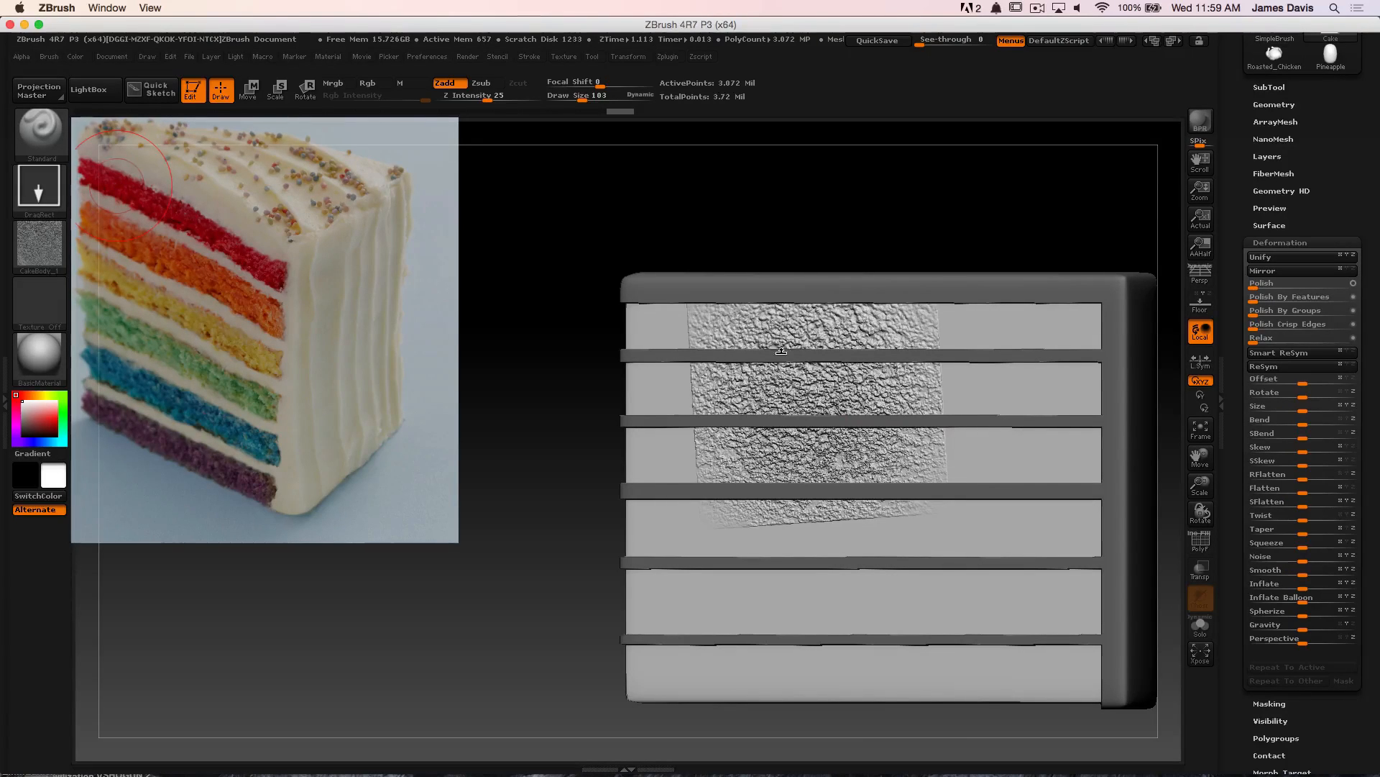
Switch to Photoshop, convert the CakeBody_1.jpg background into the editable Layer 0 and add a new empty layer above it
{"action": "mouse_move", "coordinate": [933, 768]}
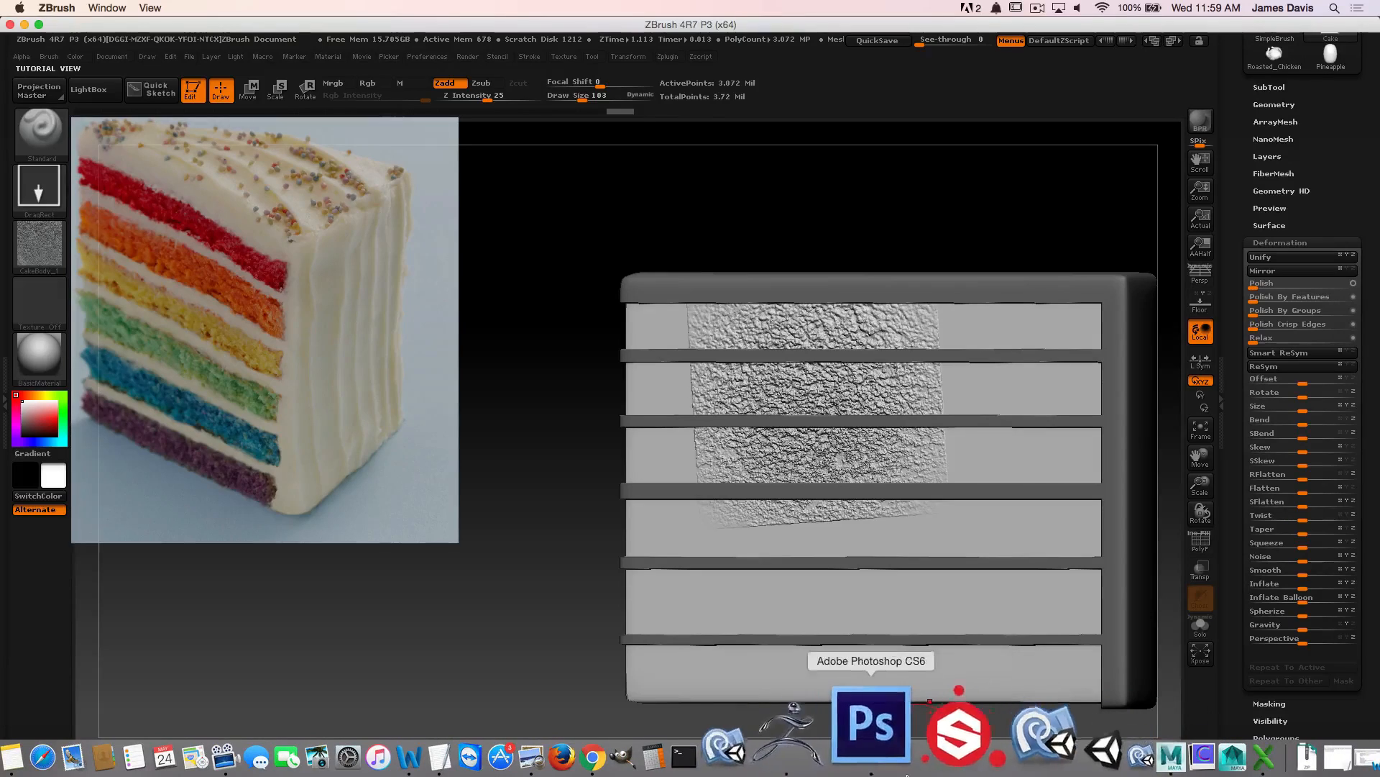
{"action": "left_click", "coordinate": [918, 732]}
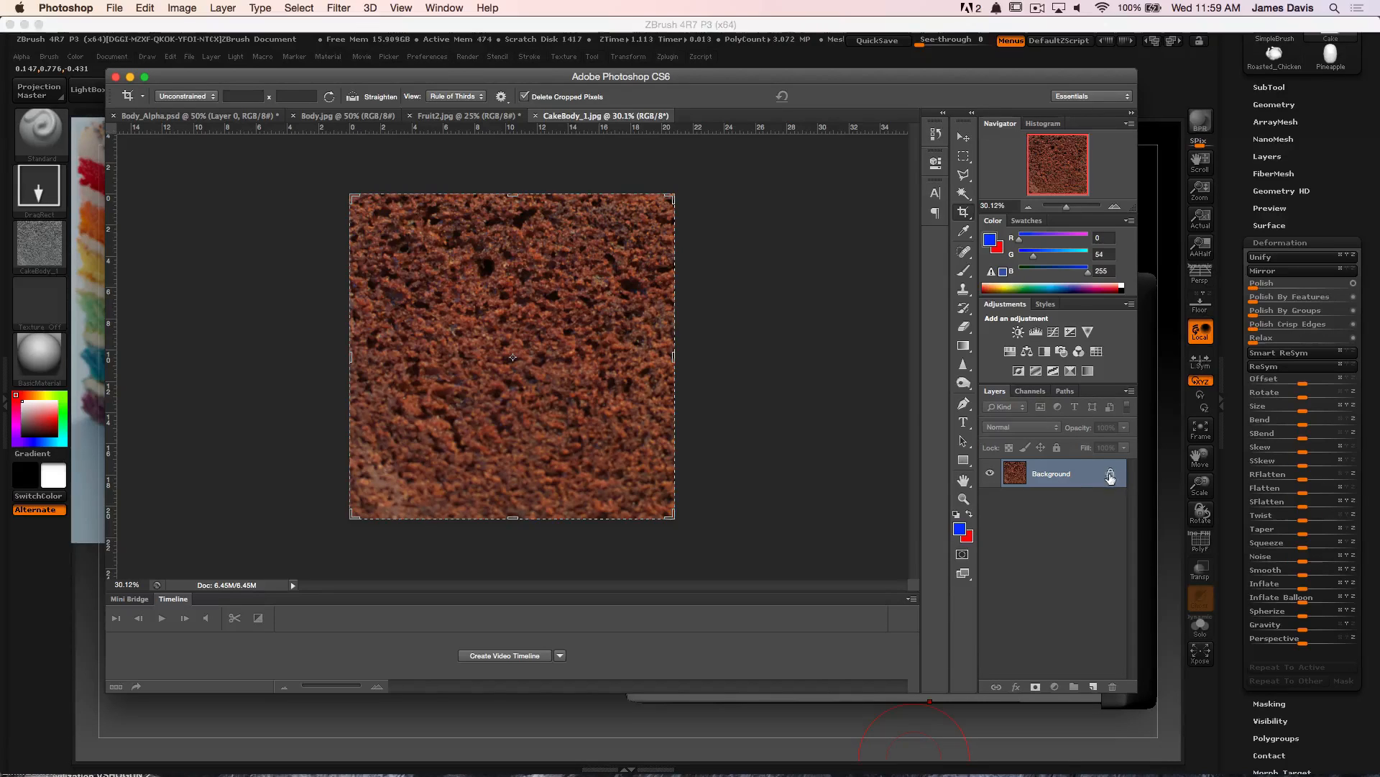
{"action": "double_click", "coordinate": [1084, 473]}
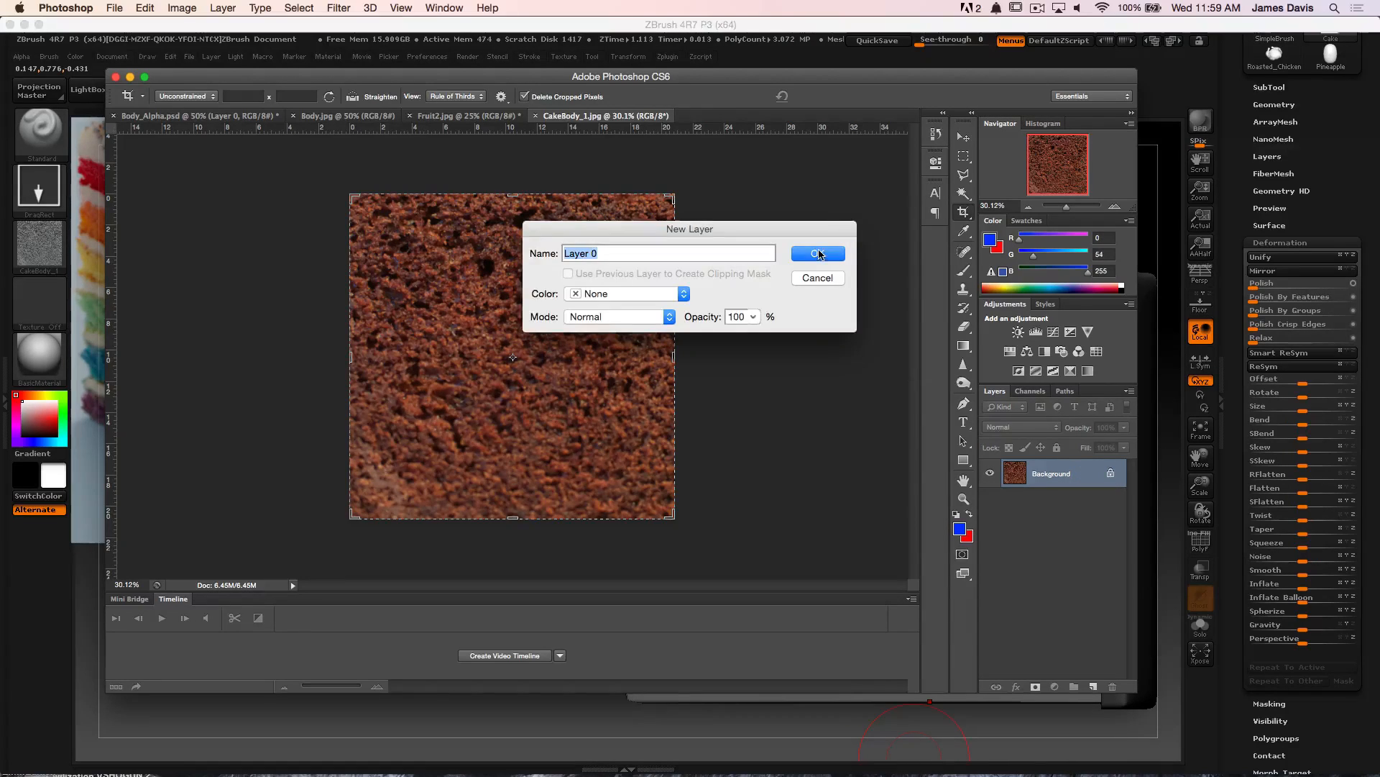
{"action": "left_click", "coordinate": [817, 253]}
{"action": "left_click", "coordinate": [1093, 686]}
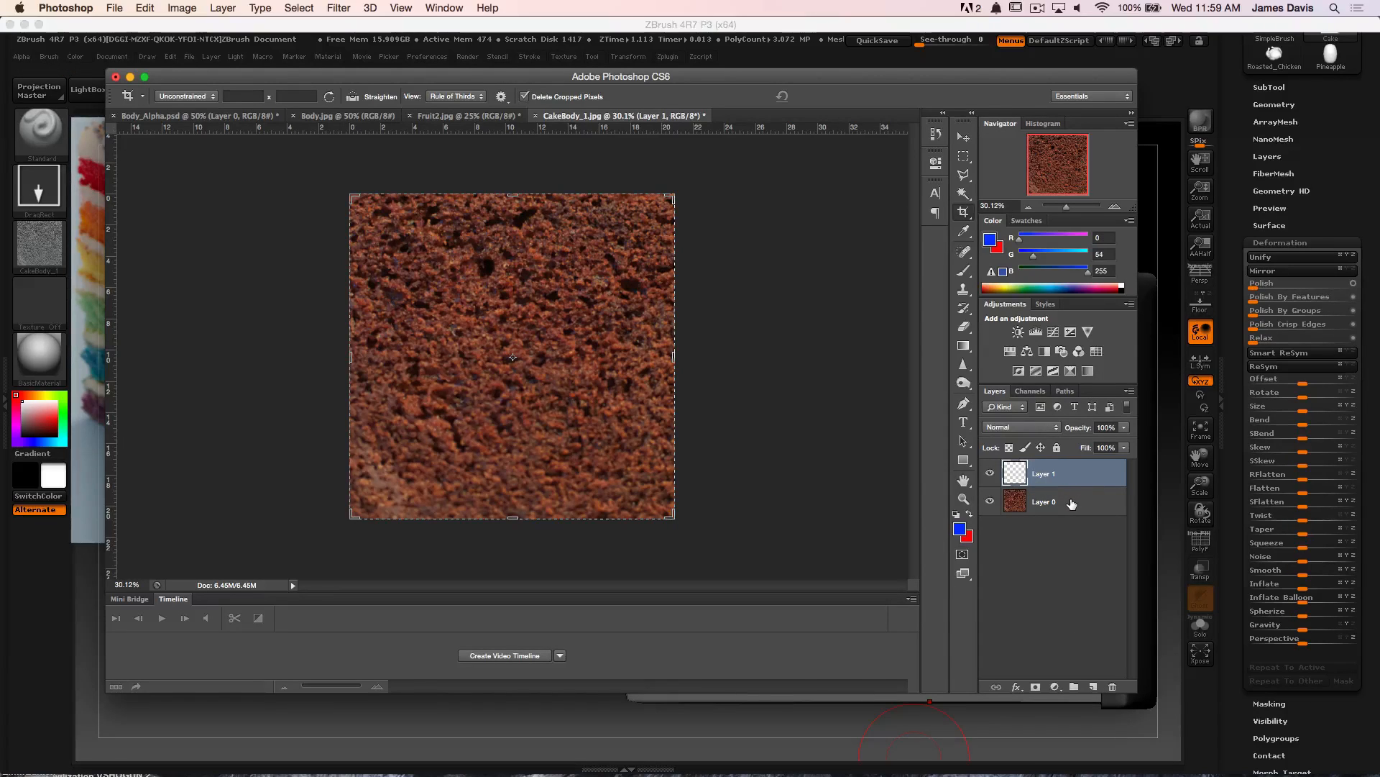
Fill the new layer with a reversed radial gradient from the Black, White preset, drawn from the image centre past its edge
{"action": "left_click", "coordinate": [963, 348]}
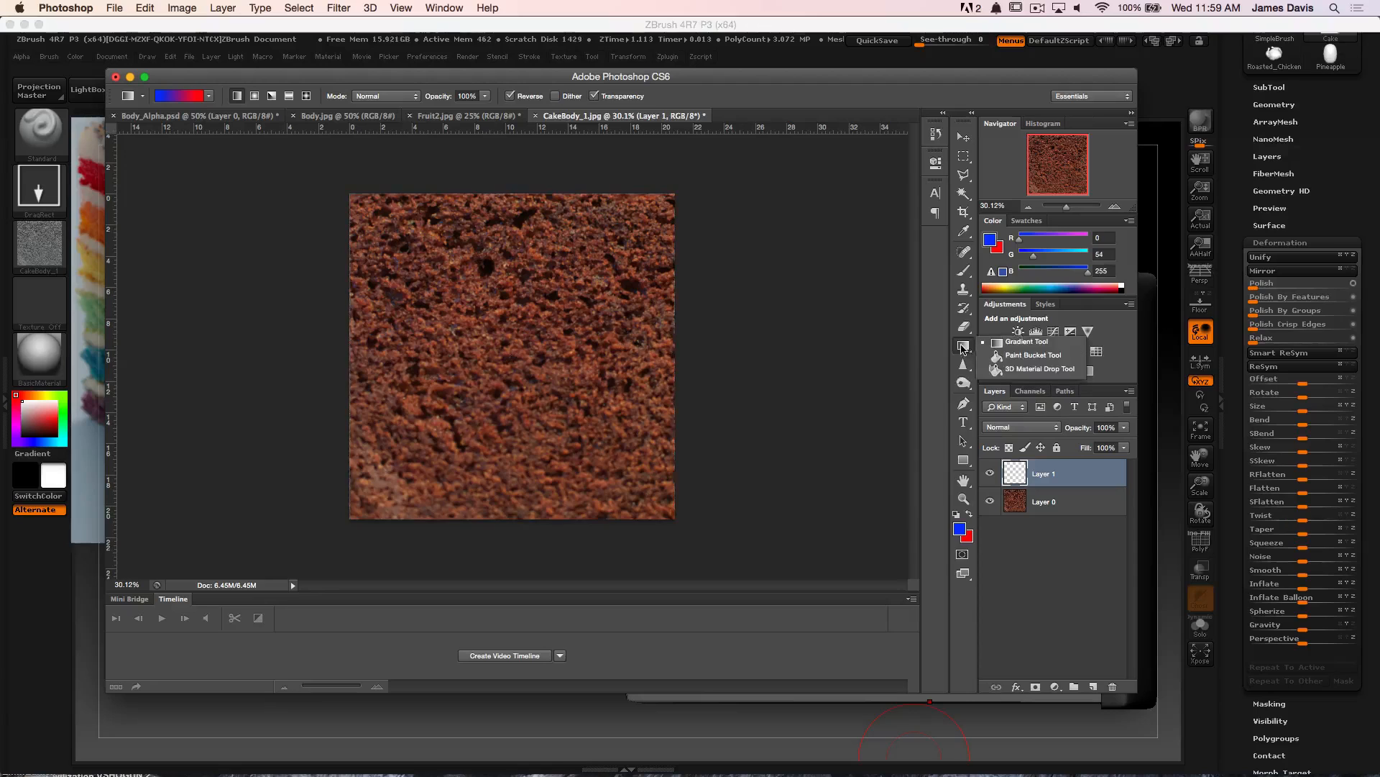
{"action": "left_click", "coordinate": [963, 351]}
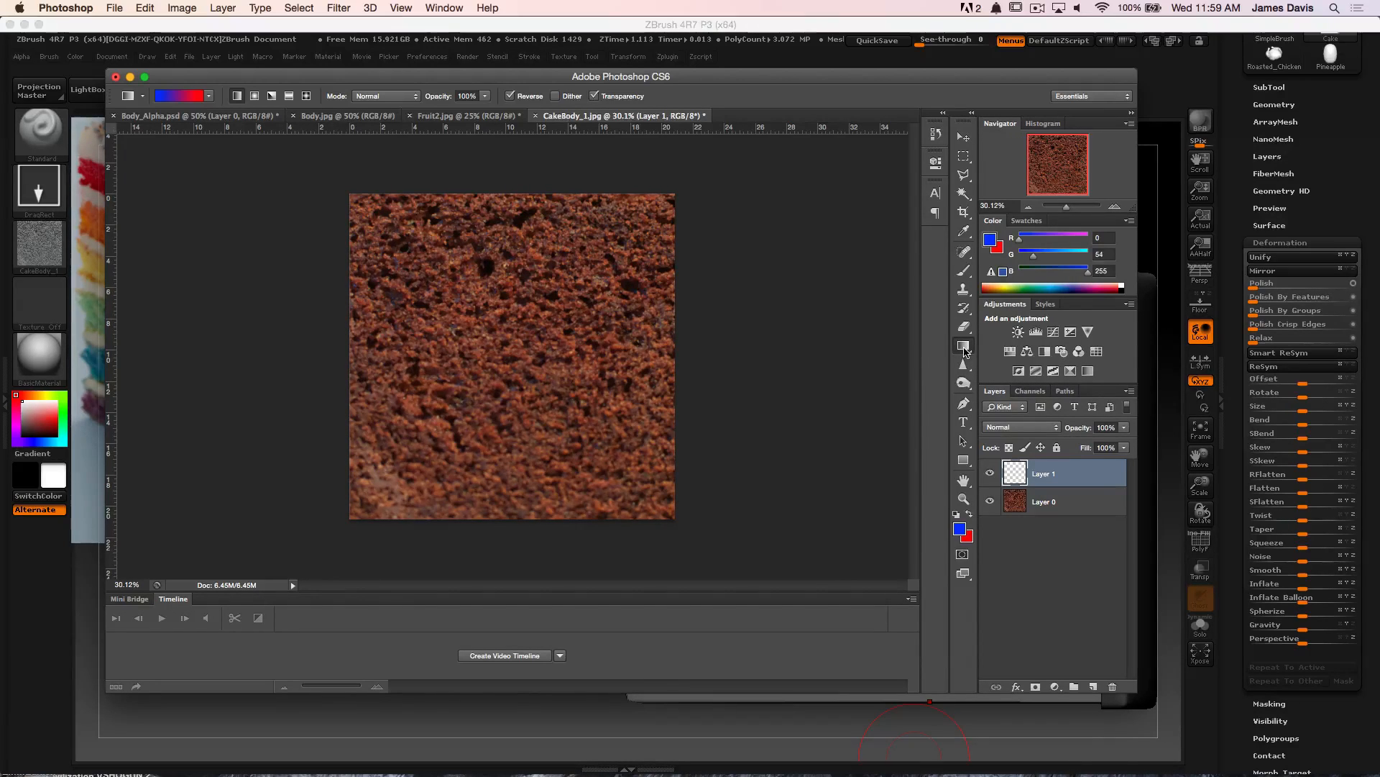
{"action": "left_click", "coordinate": [965, 348]}
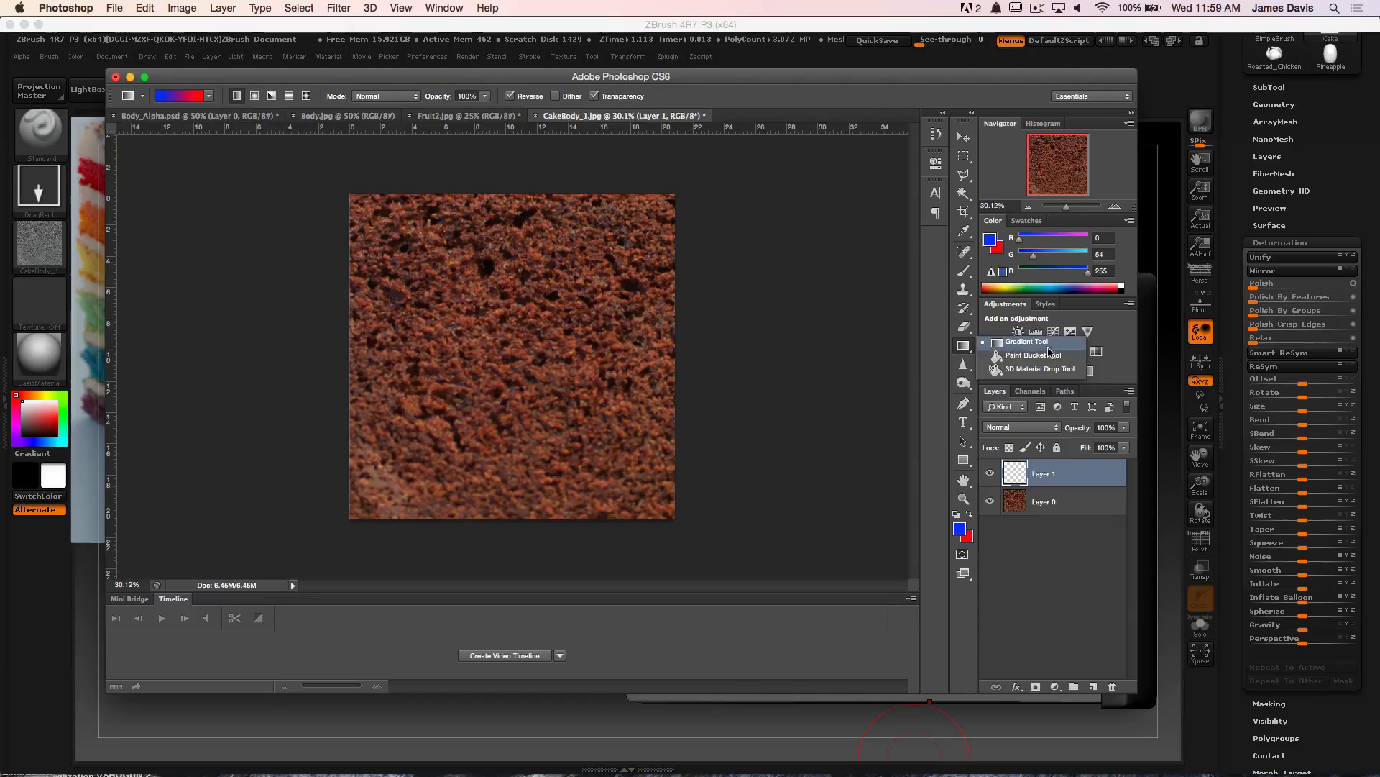
{"action": "left_click", "coordinate": [963, 351]}
{"action": "left_click", "coordinate": [965, 351]}
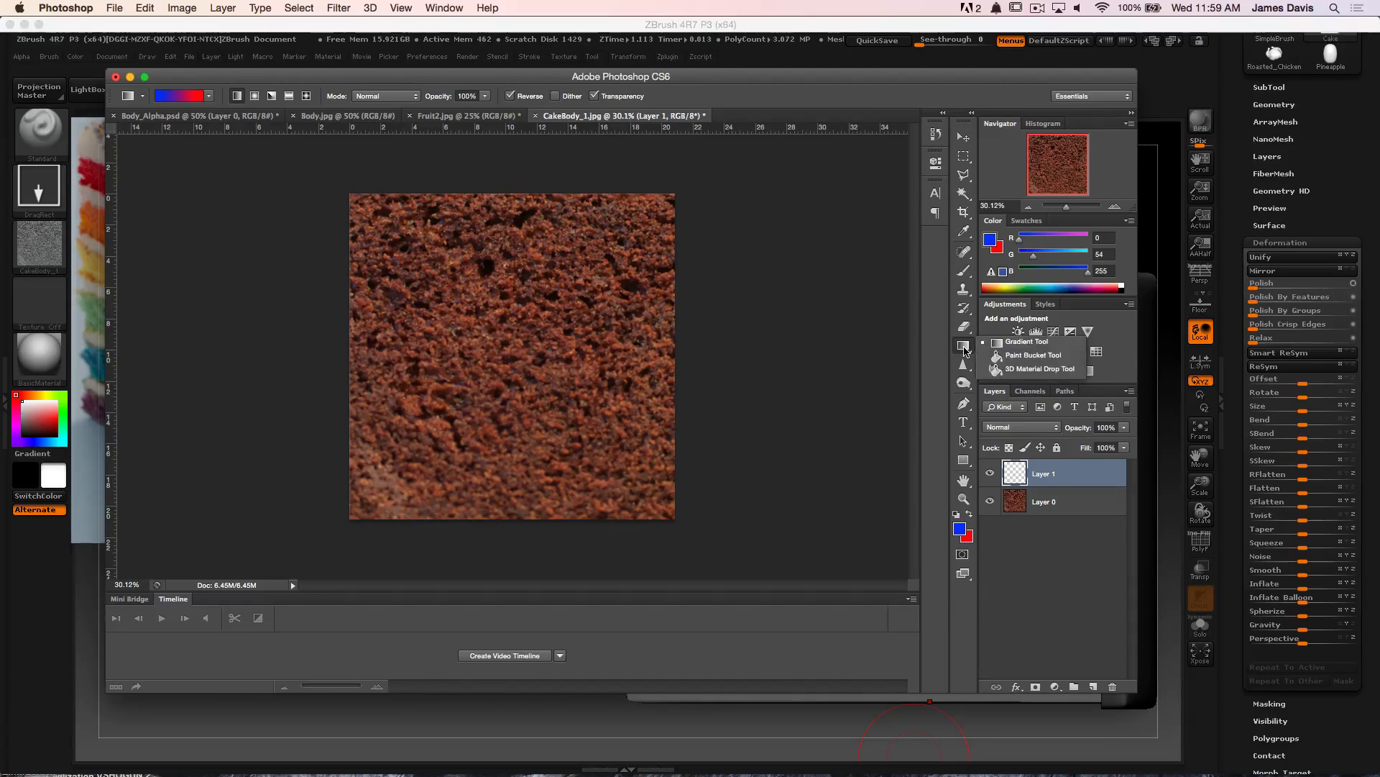
{"action": "left_click", "coordinate": [1026, 345]}
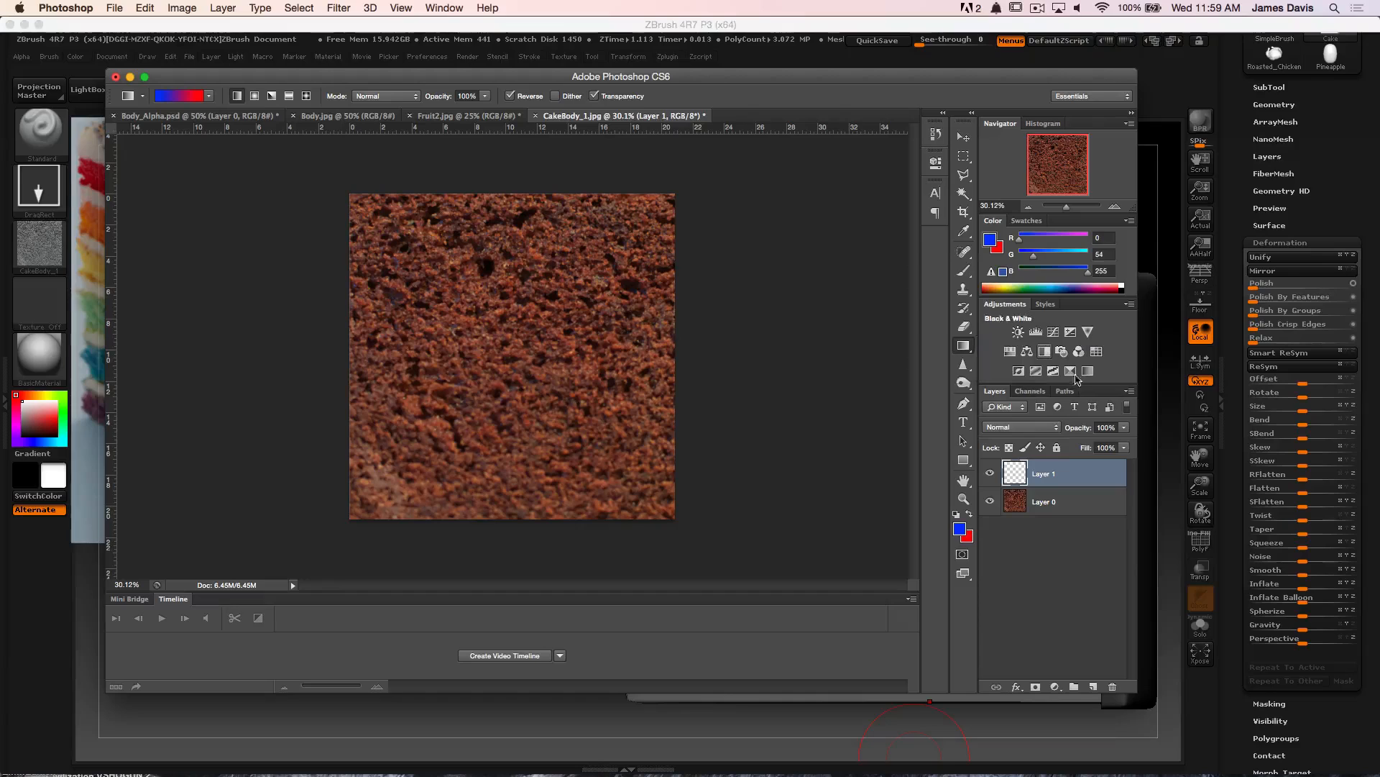
{"action": "left_click", "coordinate": [255, 96]}
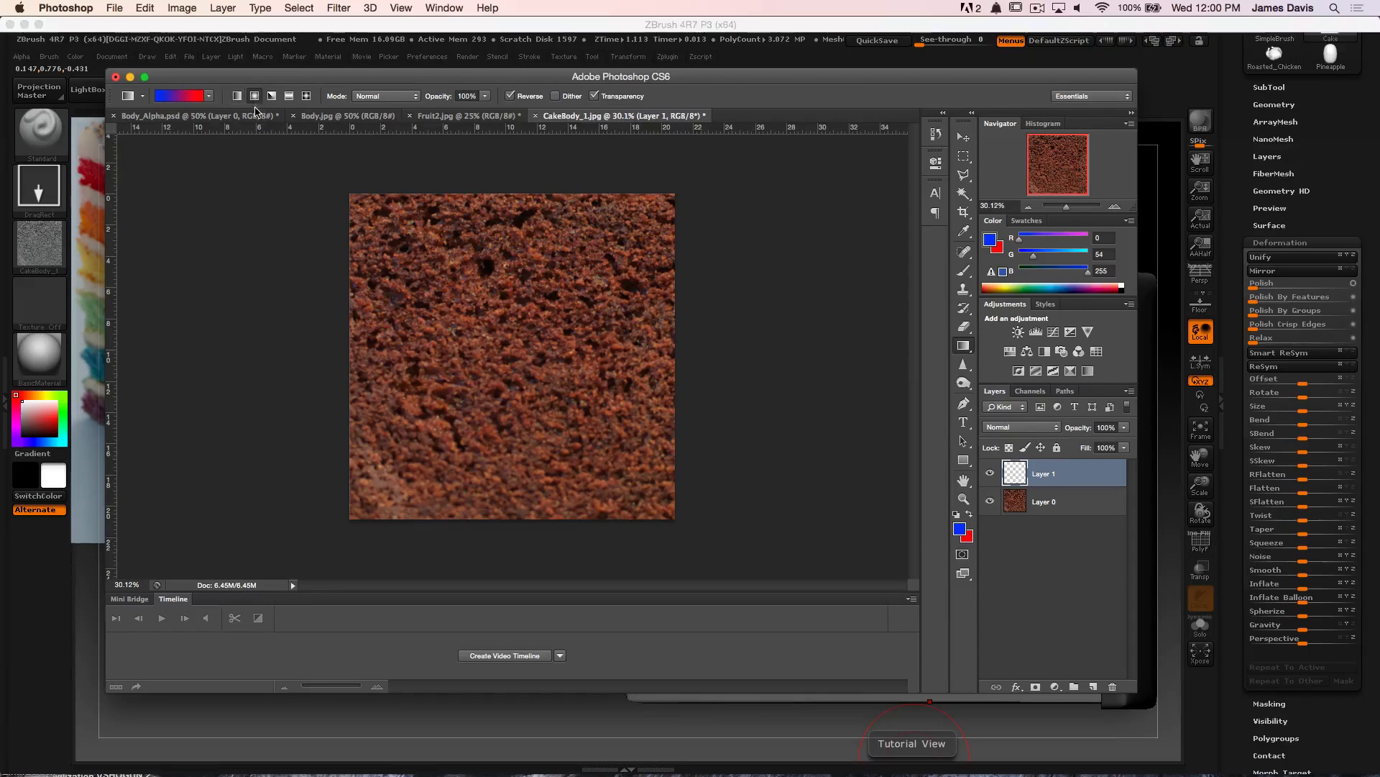
{"action": "left_click", "coordinate": [176, 96]}
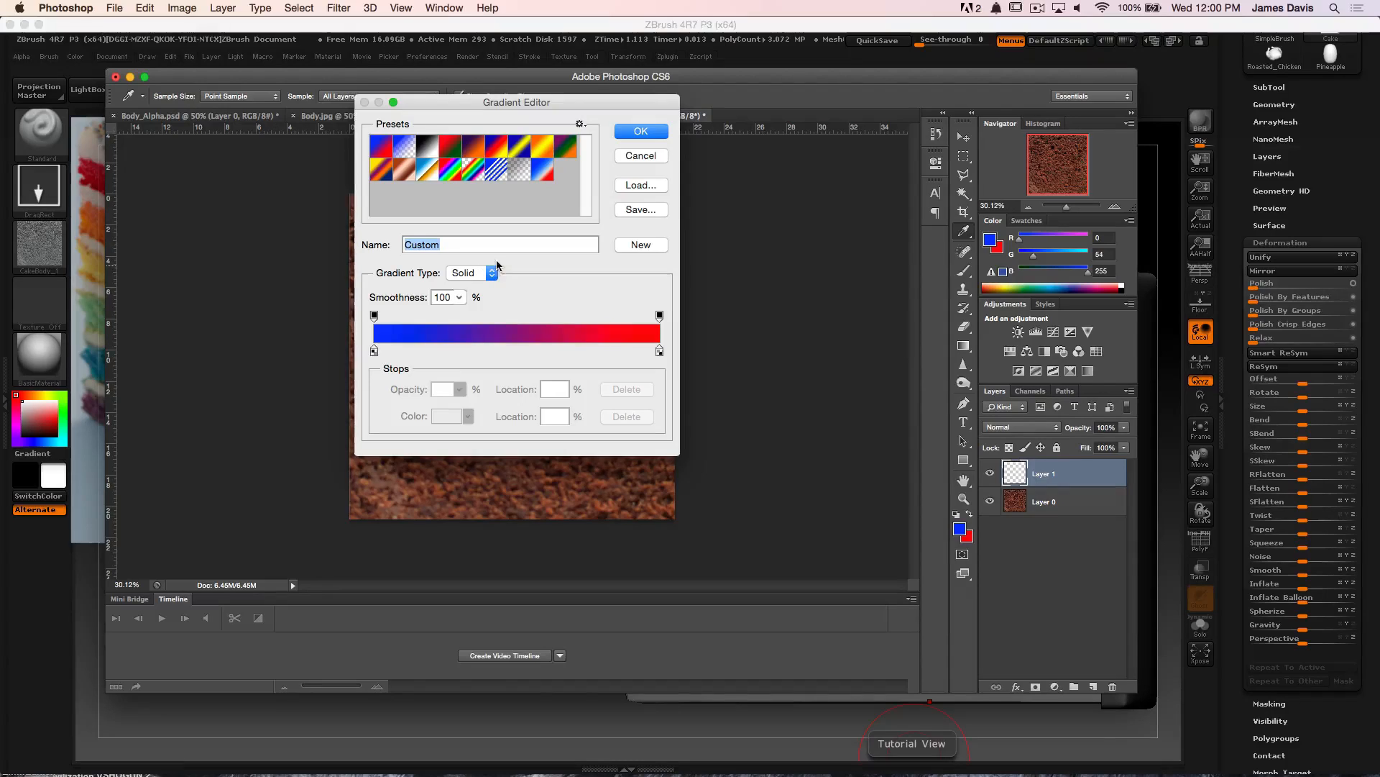
{"action": "left_click", "coordinate": [427, 147]}
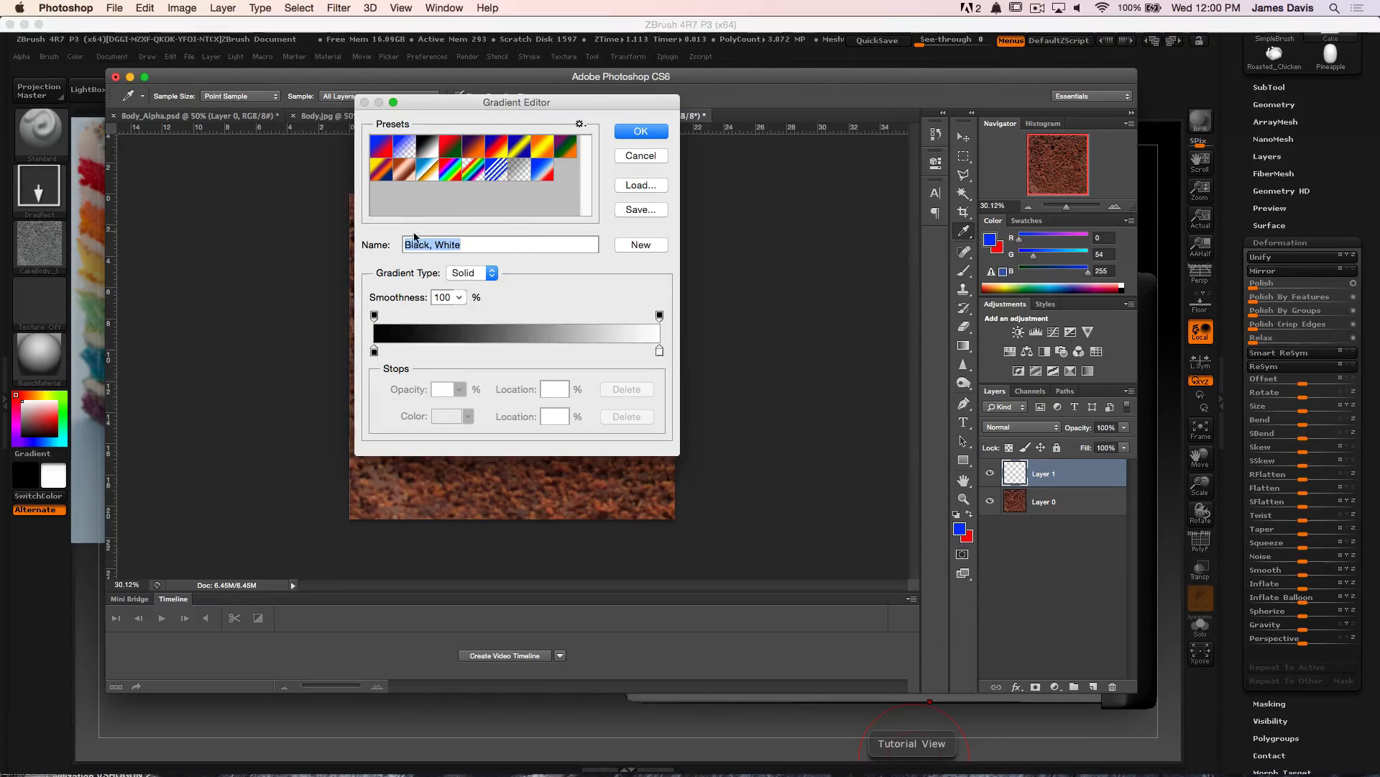
{"action": "left_click", "coordinate": [640, 131]}
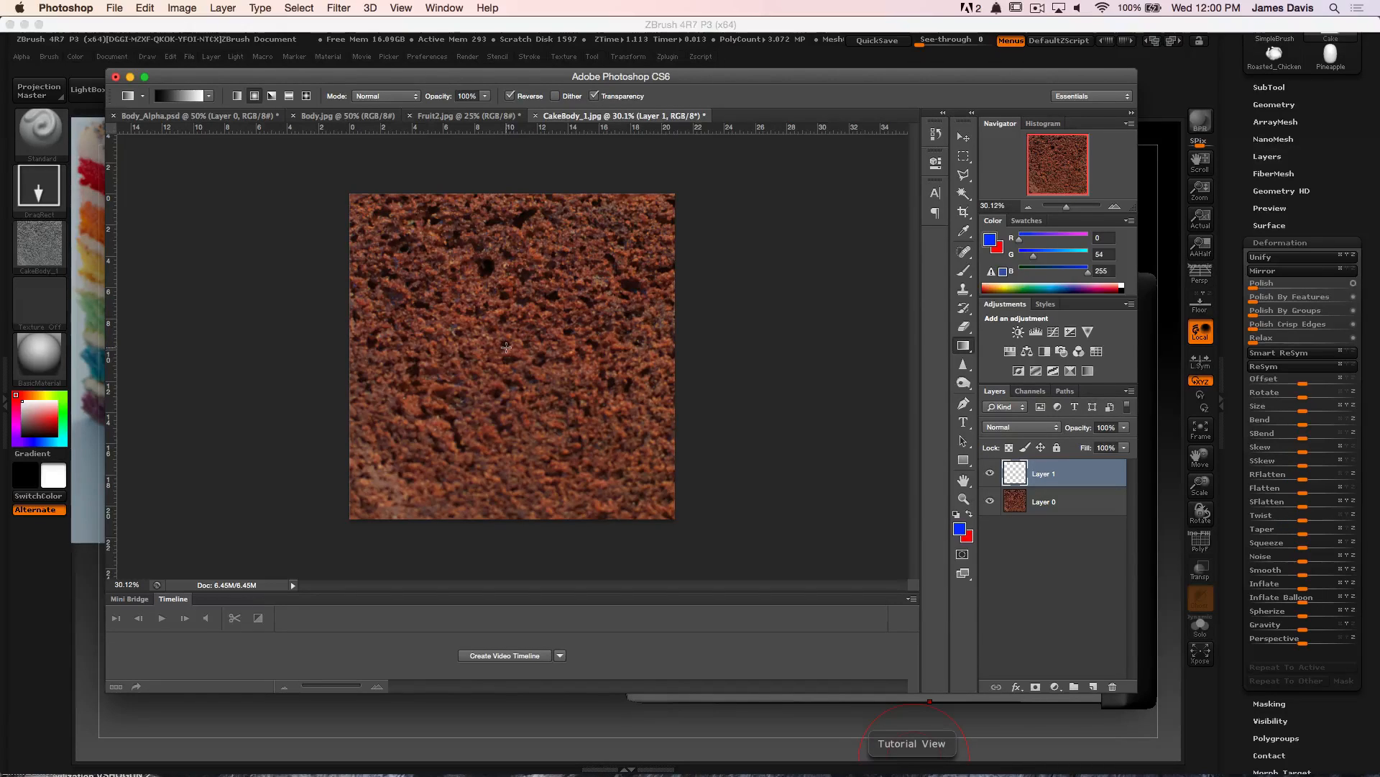
{"action": "left_click_drag", "start_coordinate": [506, 347], "coordinate": [706, 345]}
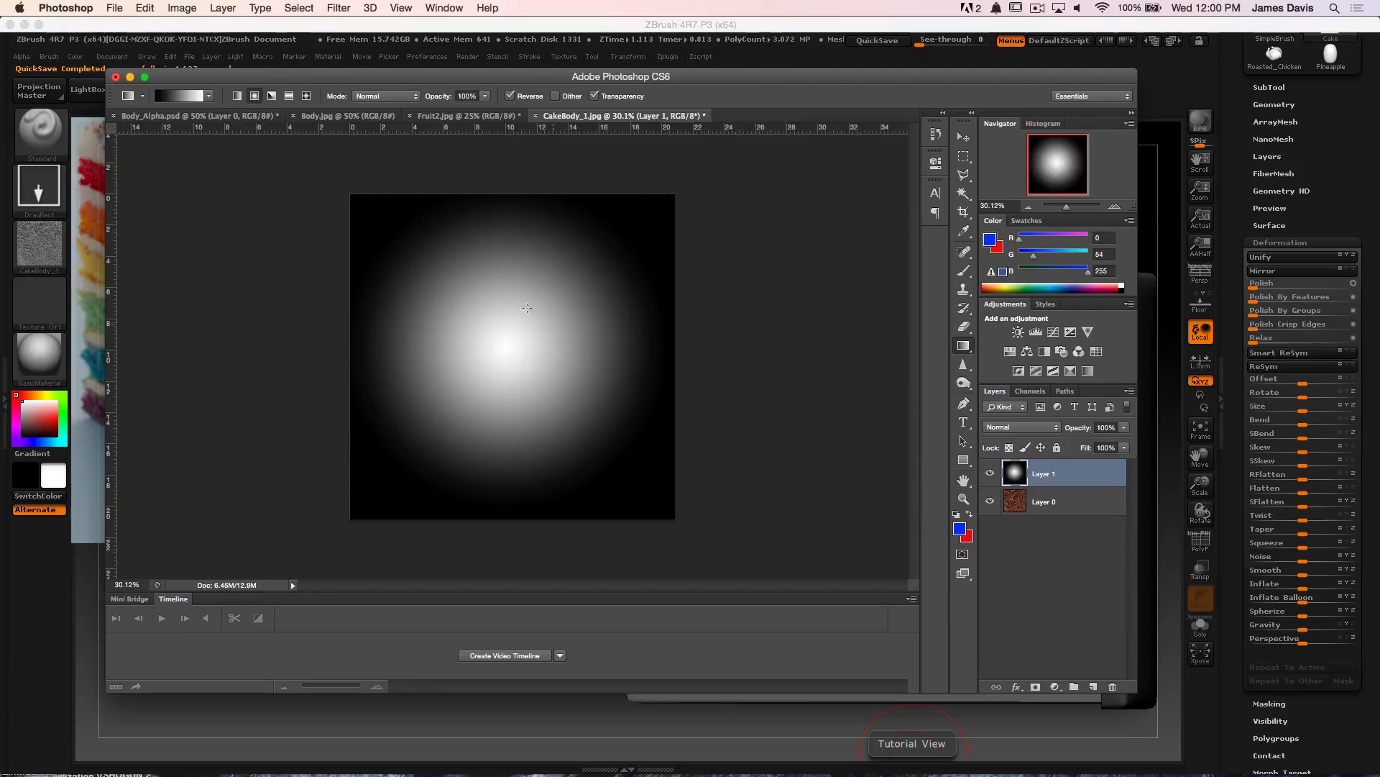
Add a white (ffffff) colour stop at location 20% to the gradient and redraw it from the image centre to the edge
{"action": "left_click", "coordinate": [179, 96]}
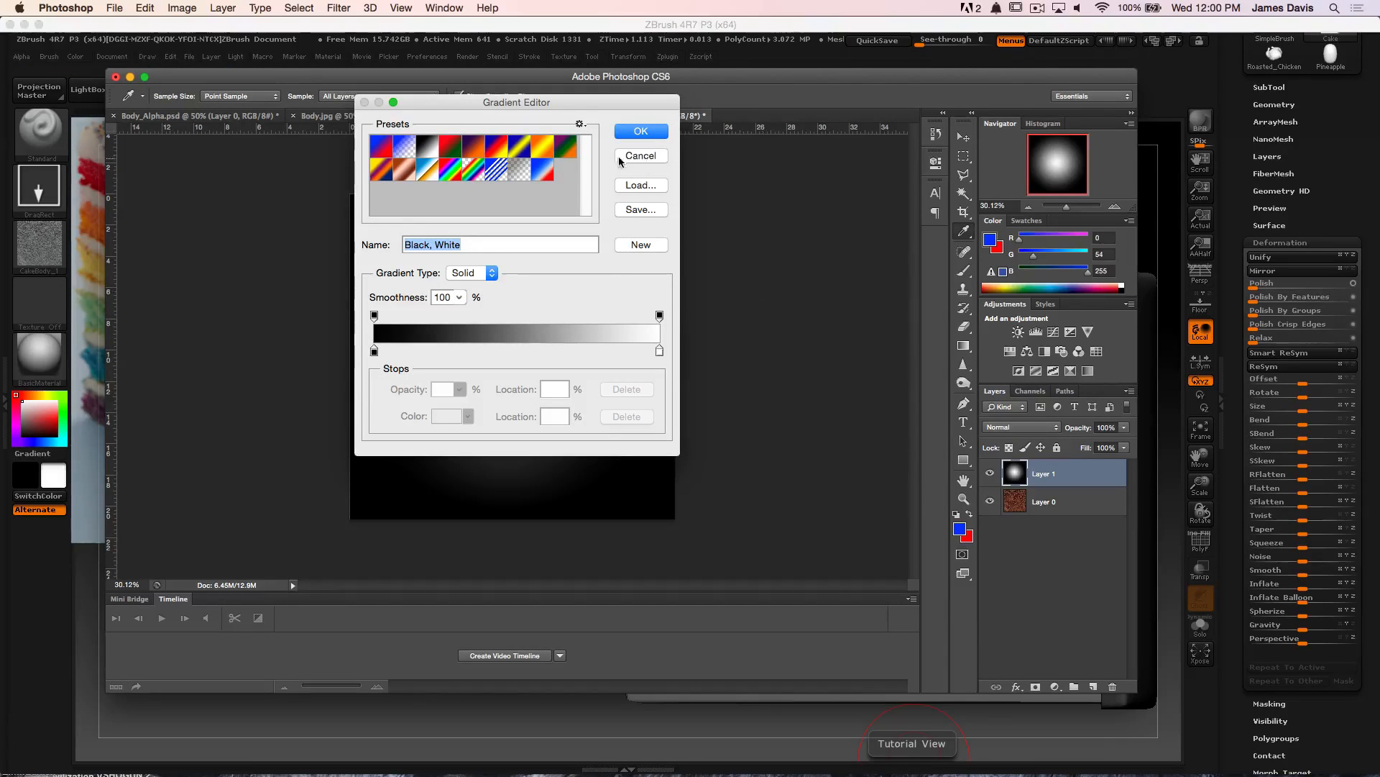
{"action": "left_click", "coordinate": [639, 351]}
{"action": "left_click_drag", "start_coordinate": [639, 353], "coordinate": [494, 352]}
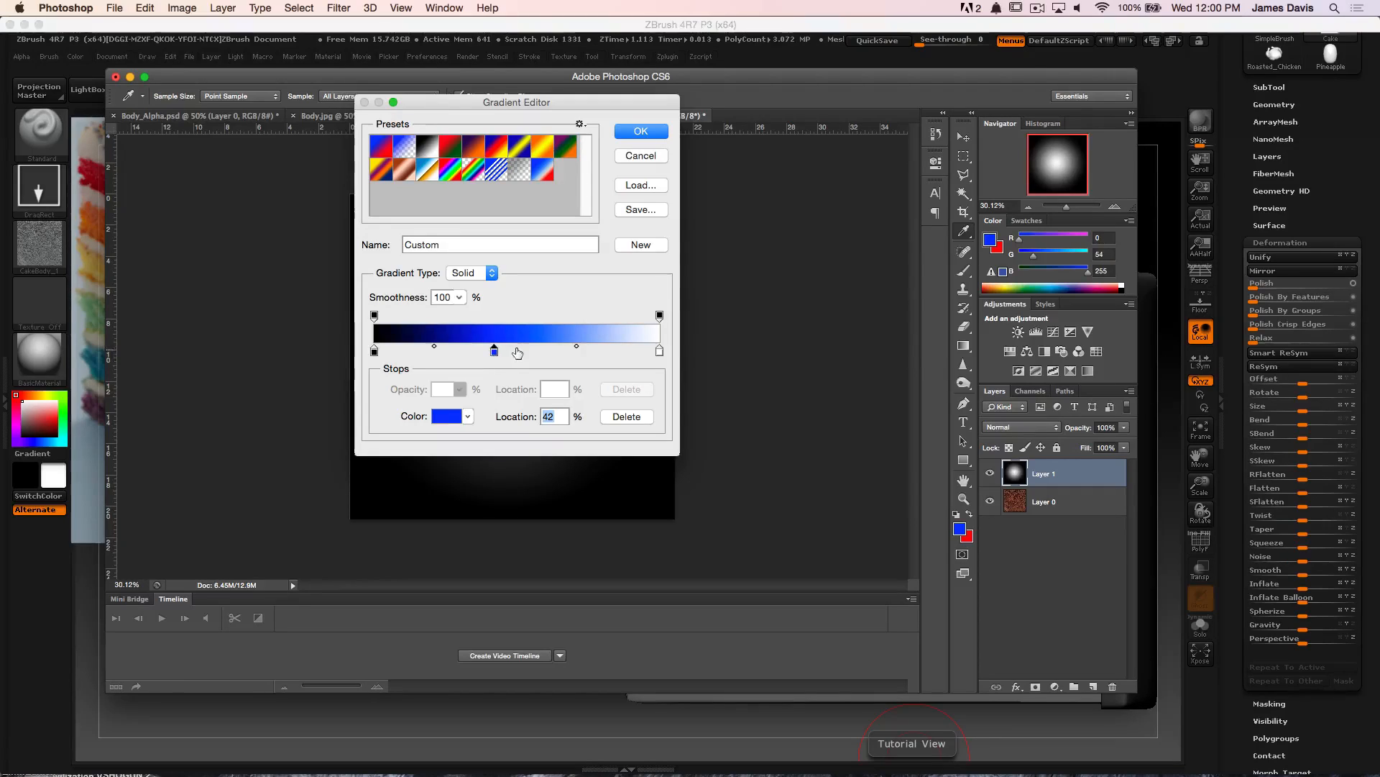
{"action": "left_click", "coordinate": [444, 416]}
{"action": "left_click", "coordinate": [532, 203]}
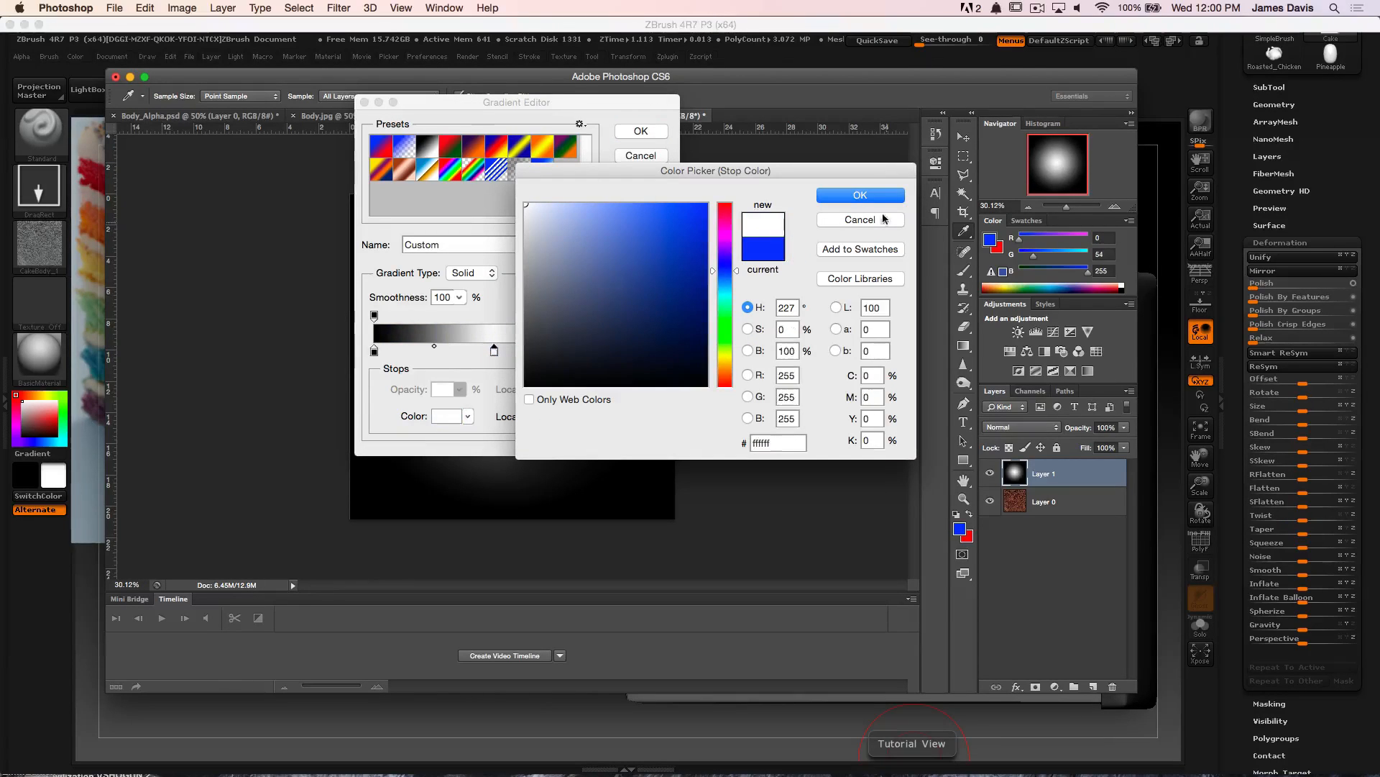
{"action": "left_click", "coordinate": [857, 195]}
{"action": "left_click_drag", "start_coordinate": [494, 352], "coordinate": [431, 352]}
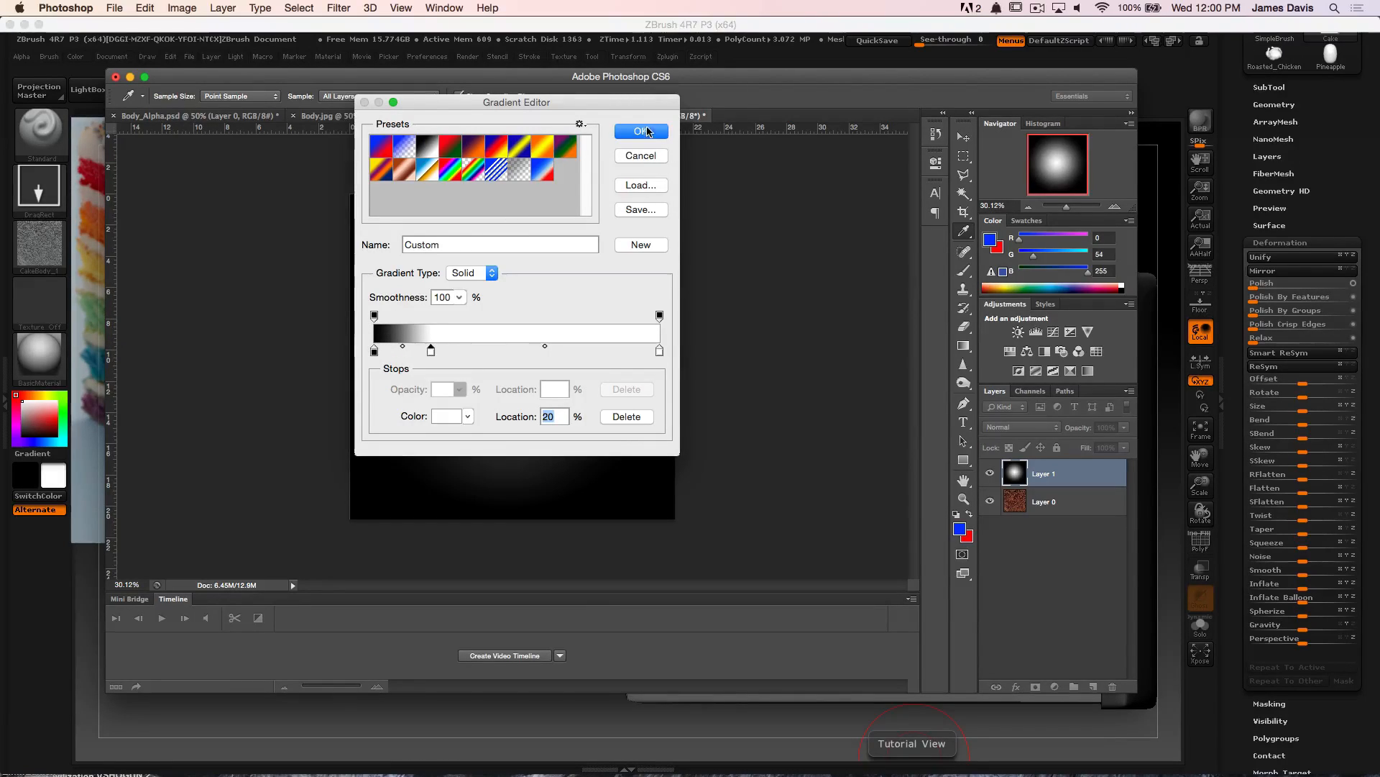
{"action": "left_click", "coordinate": [644, 132]}
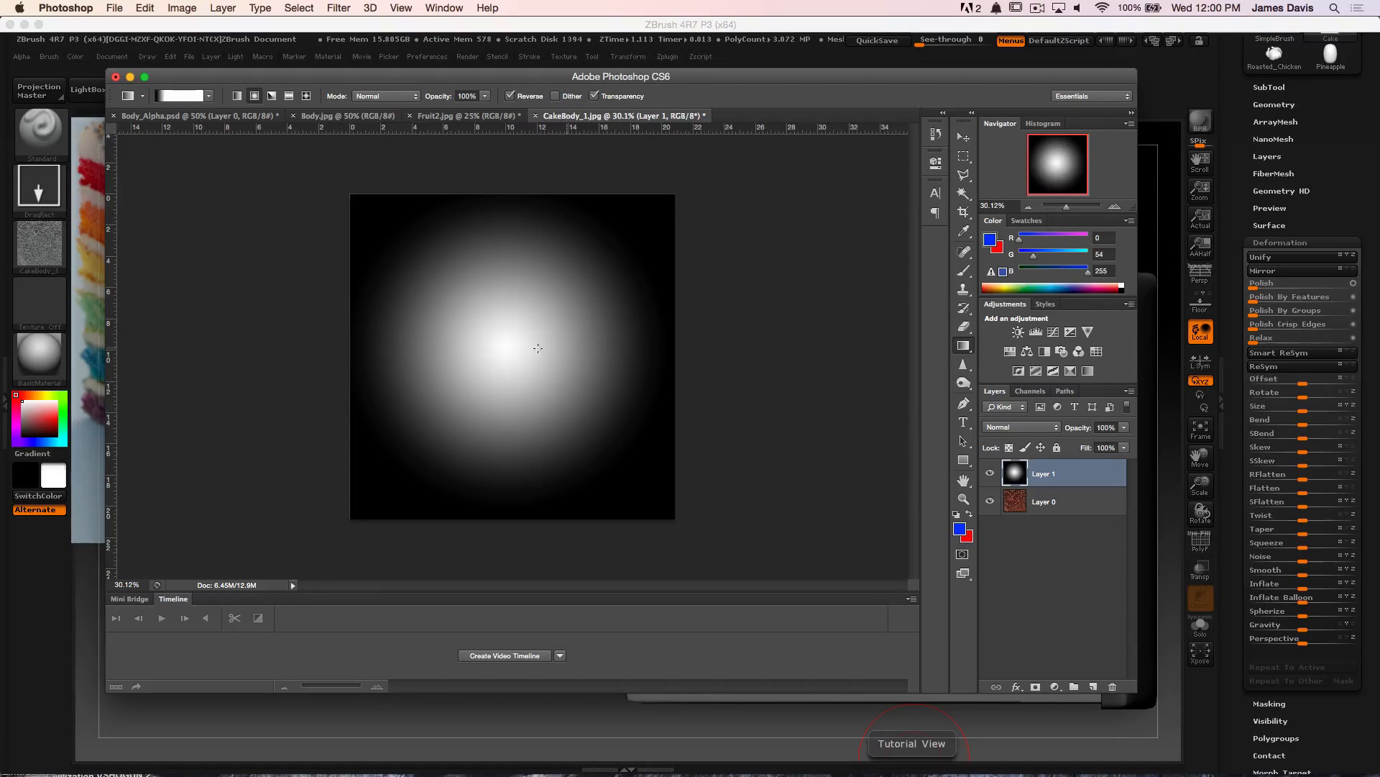
{"action": "left_click_drag", "start_coordinate": [510, 352], "coordinate": [669, 359]}
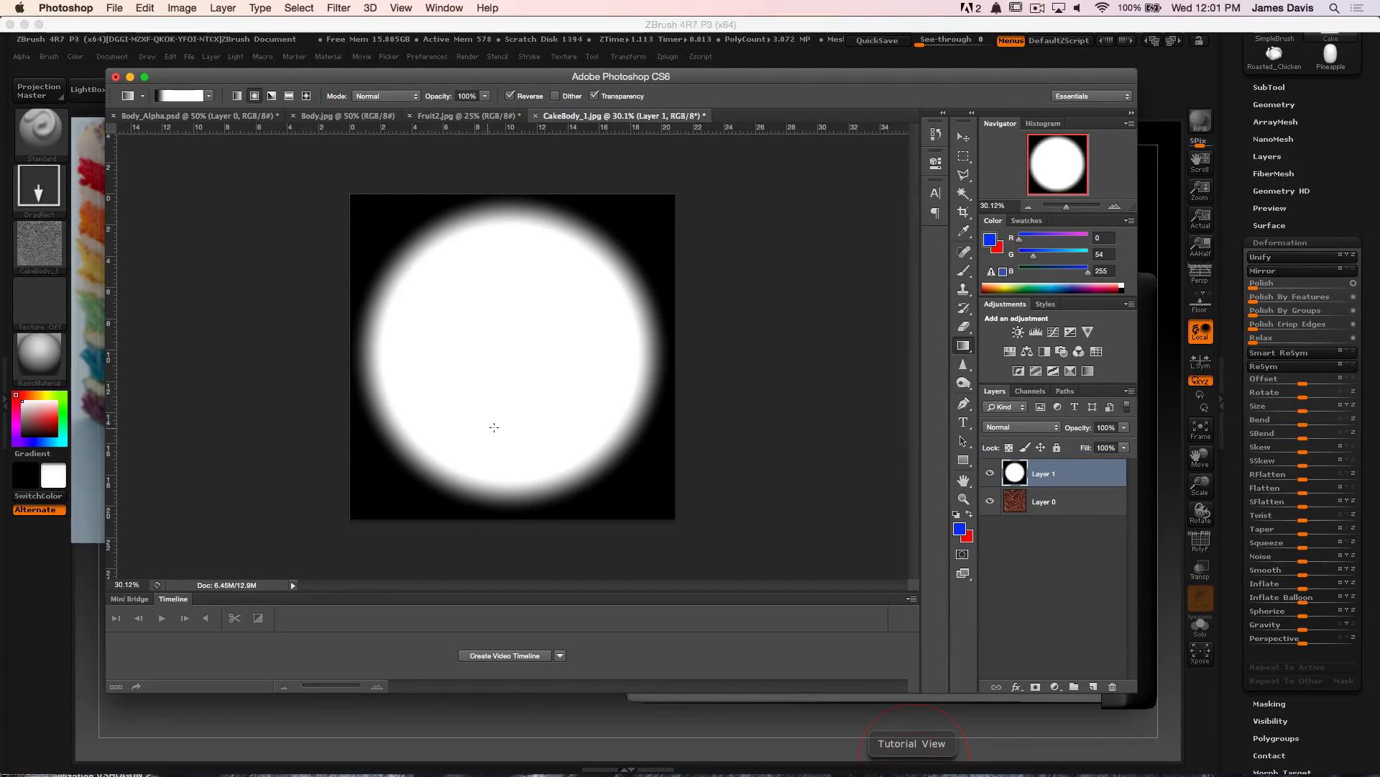
Set the gradient layer's blend mode to Multiply and make Layer 0 the active layer
{"action": "left_click", "coordinate": [1047, 427]}
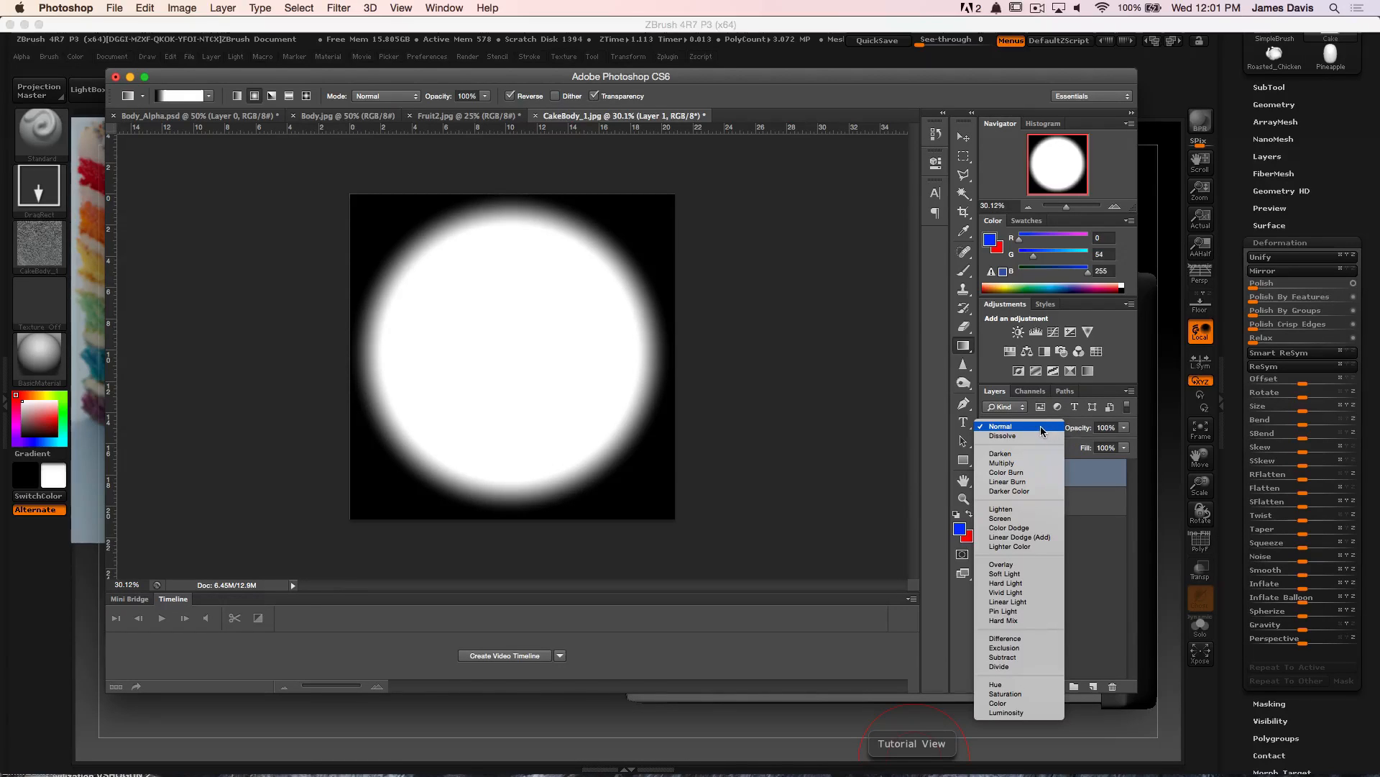
{"action": "left_click", "coordinate": [1048, 428]}
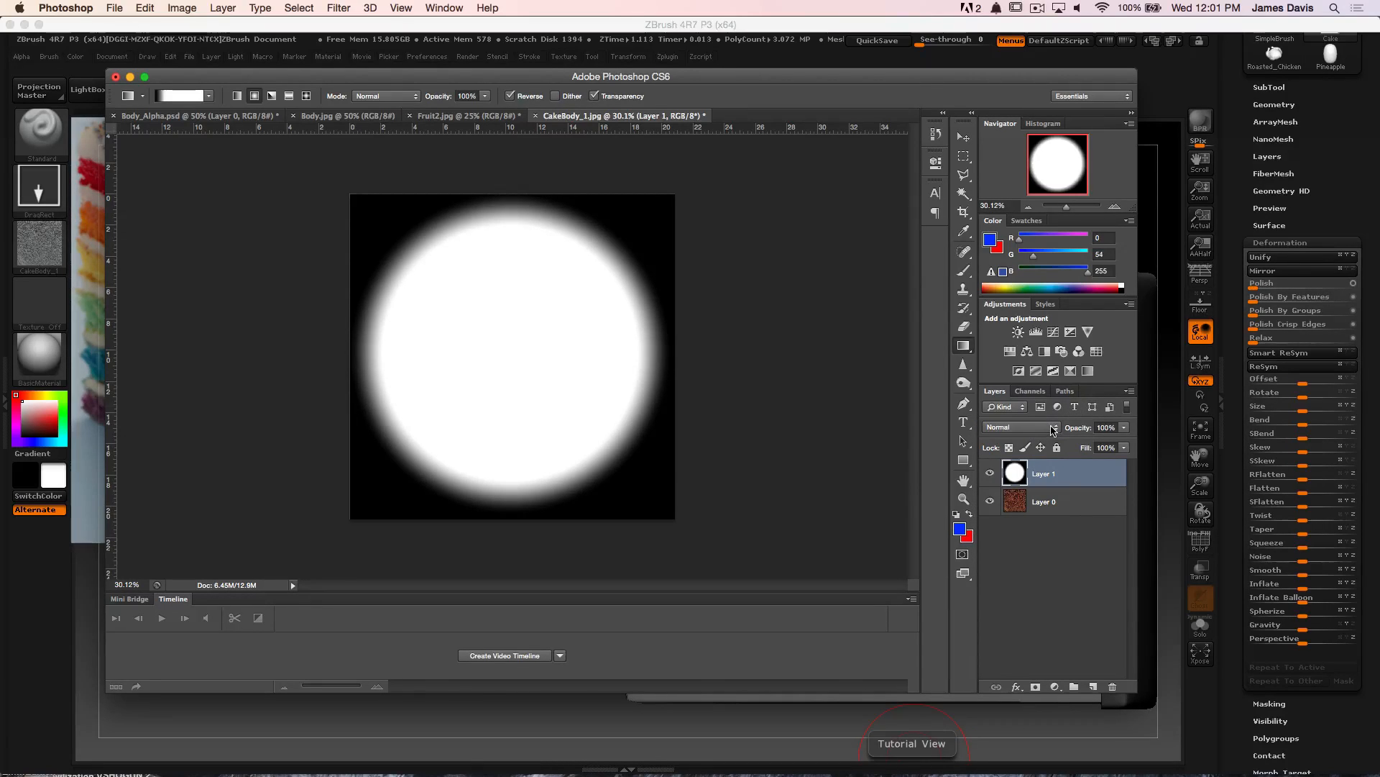
{"action": "left_click", "coordinate": [1012, 430]}
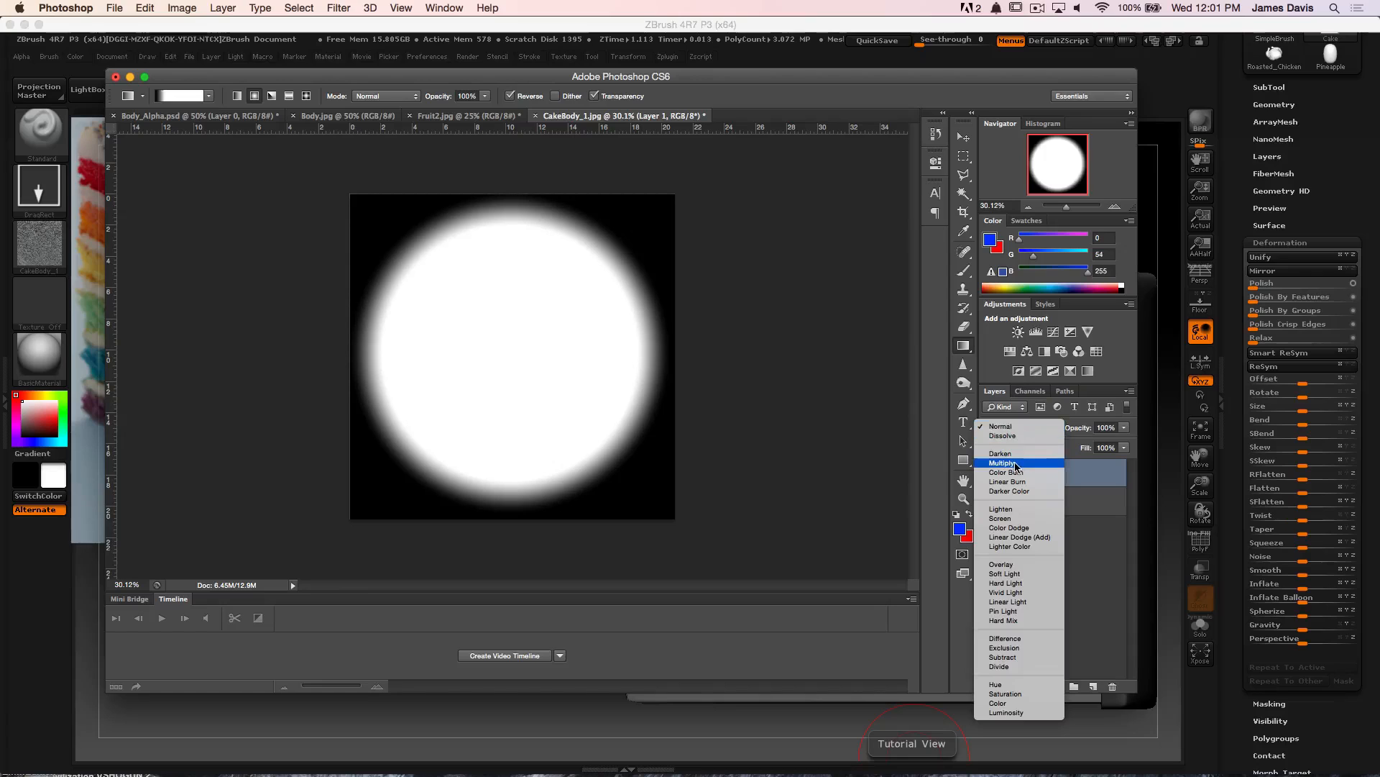
{"action": "left_click", "coordinate": [1016, 466]}
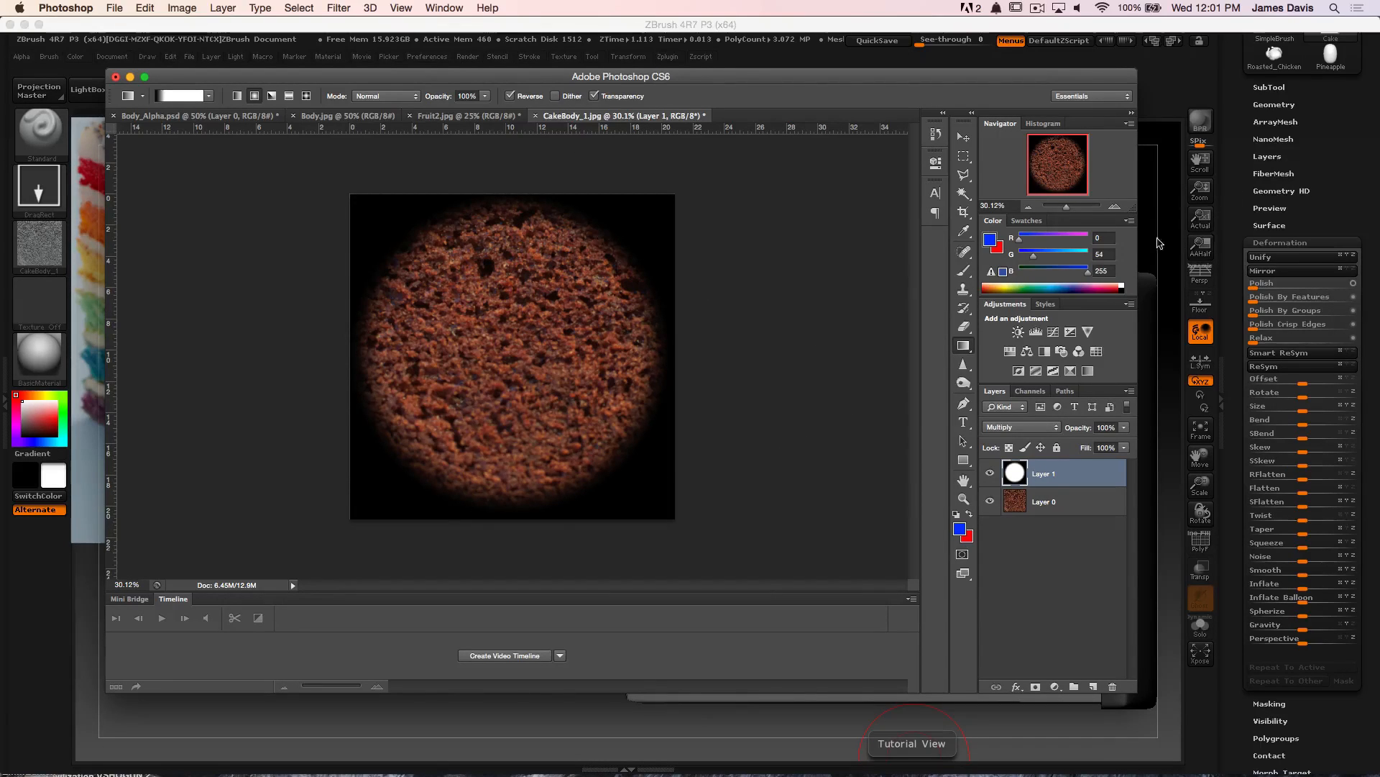
{"action": "left_click", "coordinate": [1066, 509]}
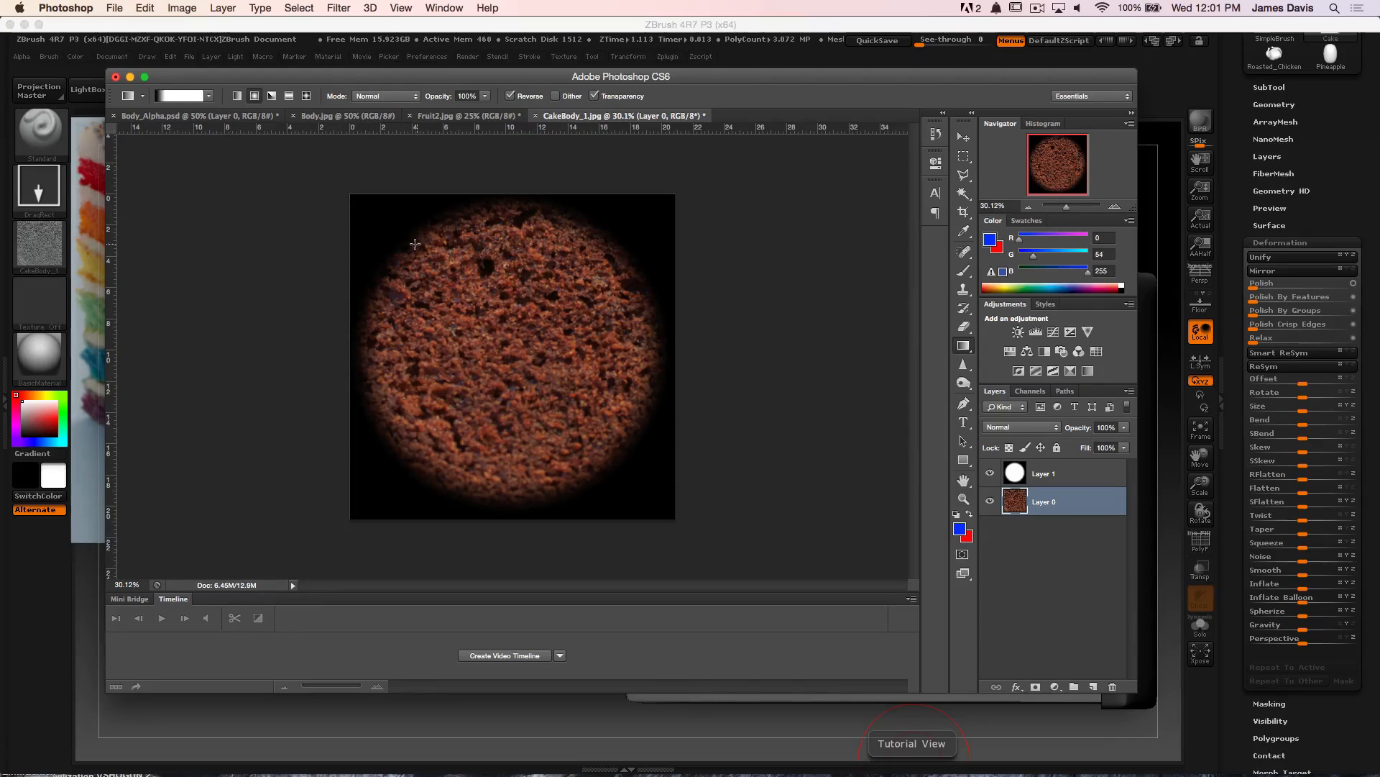
Switch back to ZBrush and choose the round BrushAlpha crumb texture as the brush's alpha
{"action": "left_click", "coordinate": [39, 305]}
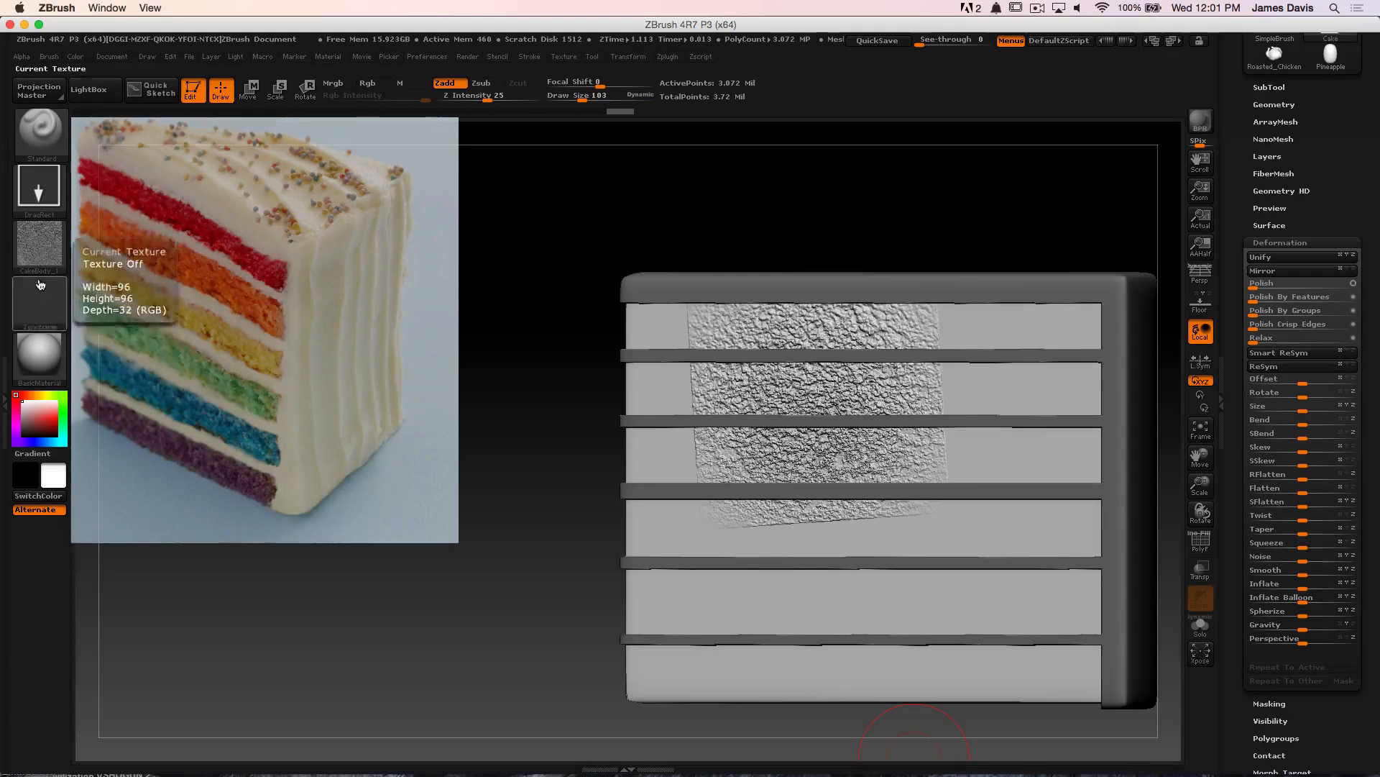
{"action": "left_click", "coordinate": [34, 241]}
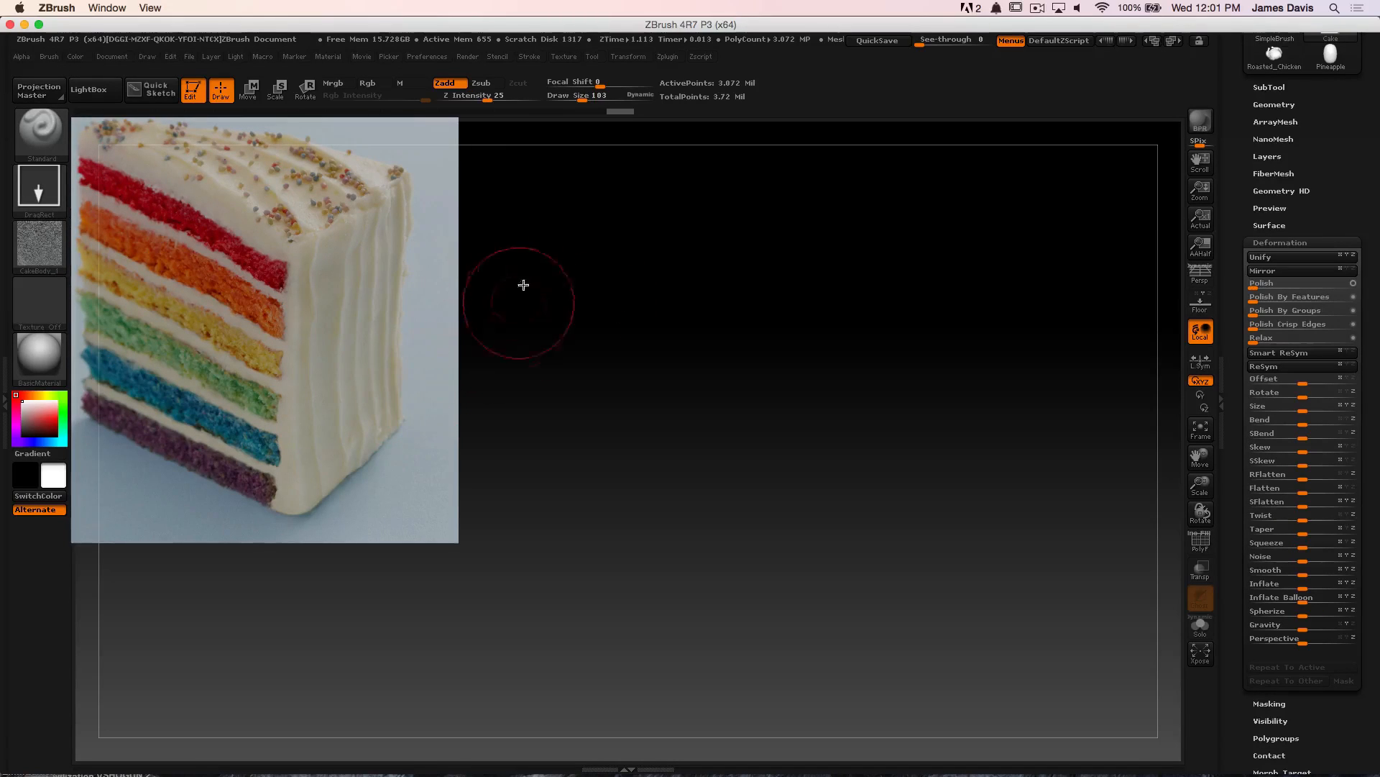
{"action": "left_click", "coordinate": [51, 232]}
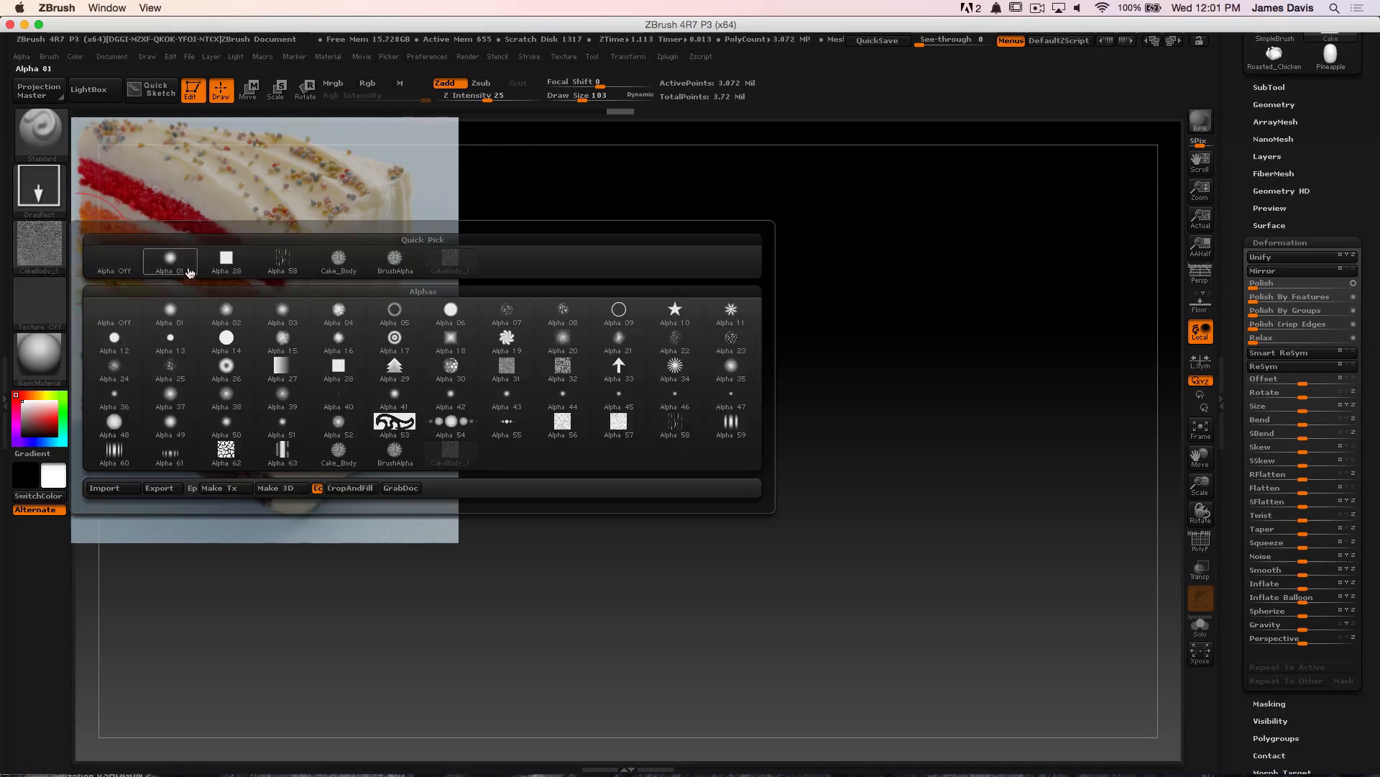
{"action": "left_click", "coordinate": [397, 259]}
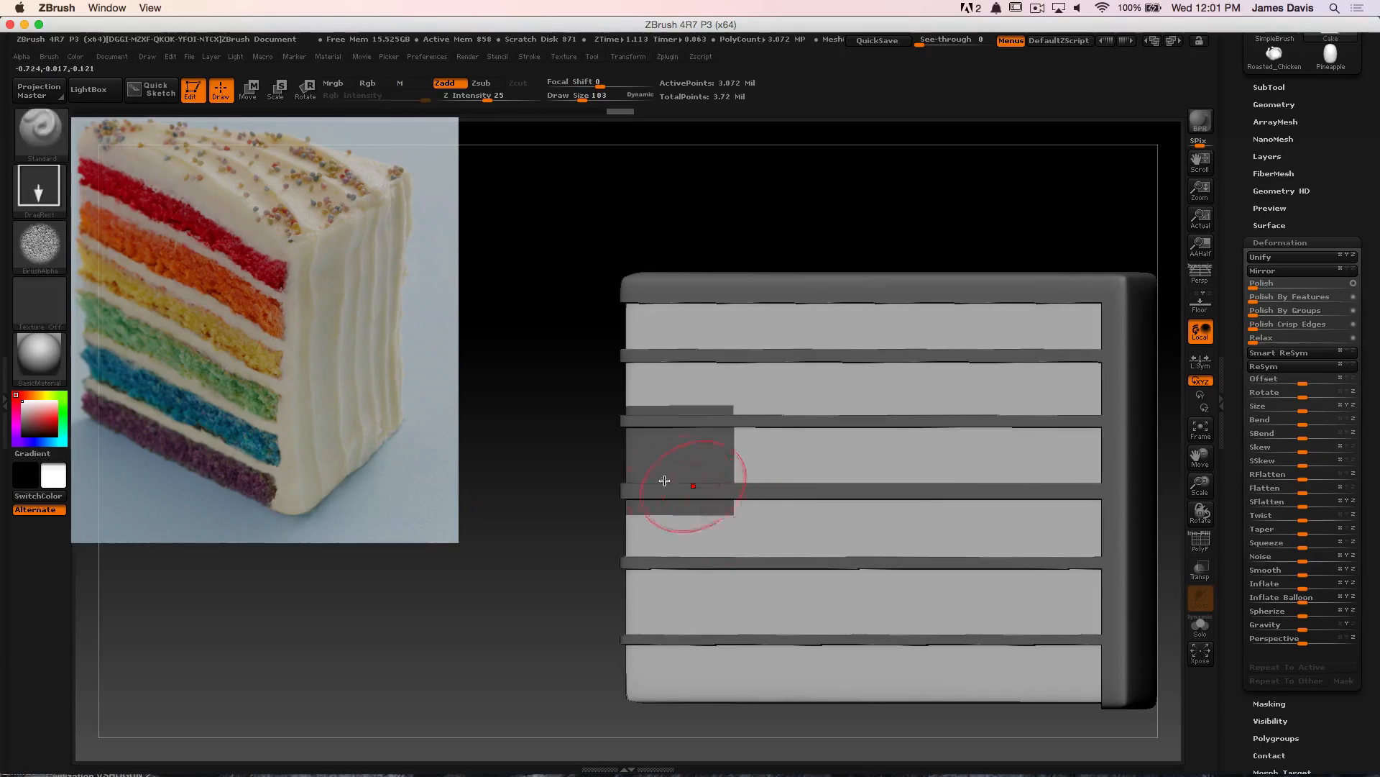
Try stamping the BrushAlpha crumb texture on the upper cake layers near the frosting edge, and undo the test strokes
{"action": "left_click_drag", "start_coordinate": [564, 364], "coordinate": [479, 348], "text": "alt"}
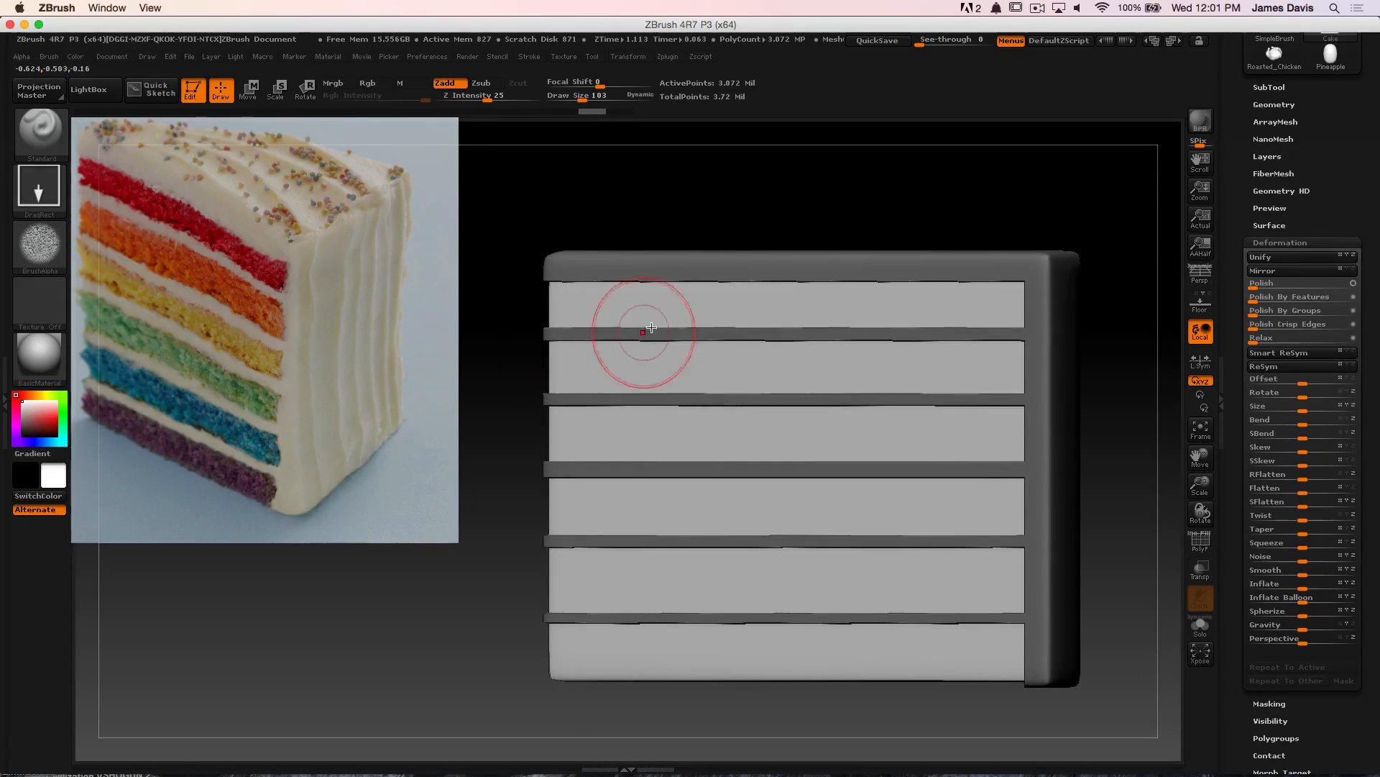
{"action": "left_click_drag", "start_coordinate": [947, 344], "coordinate": [1115, 385]}
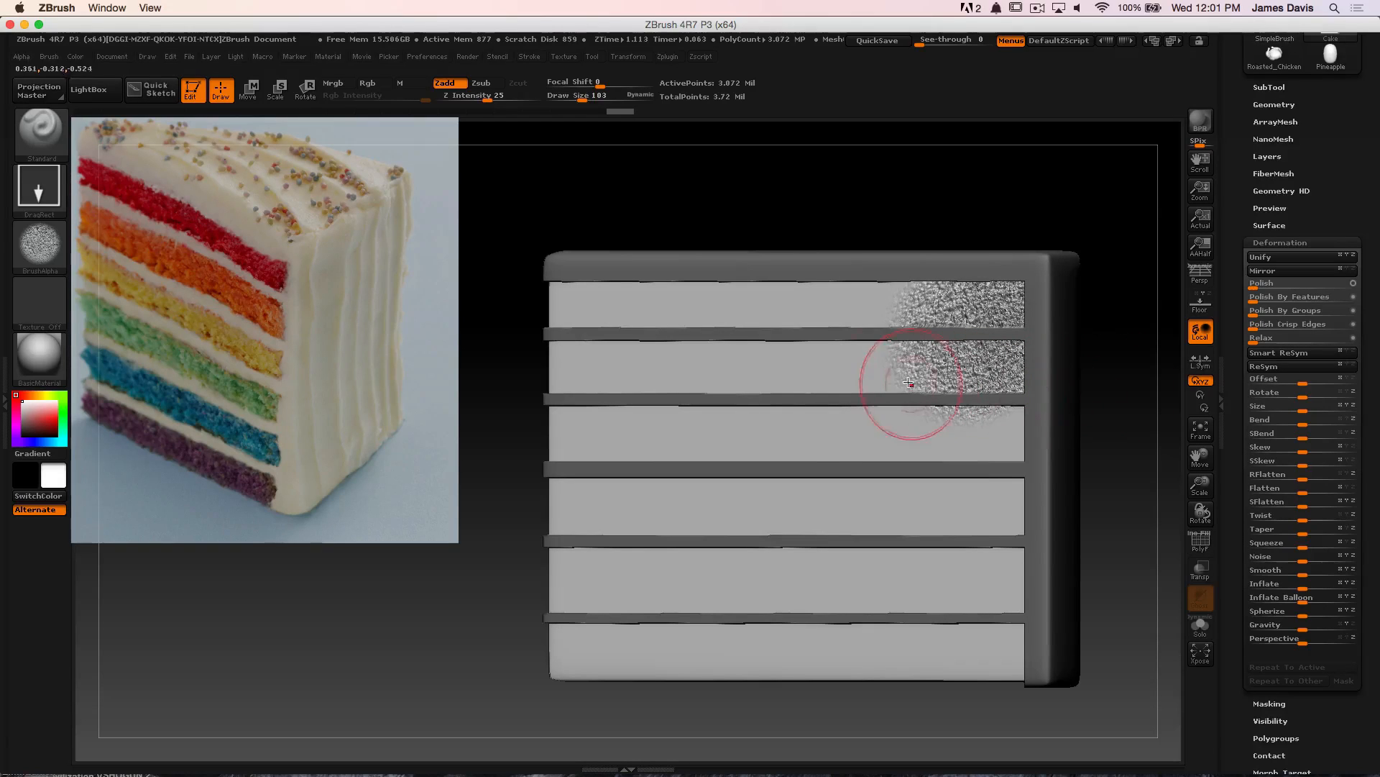
{"action": "left_click_drag", "start_coordinate": [820, 346], "coordinate": [1010, 449]}
{"action": "left_click_drag", "start_coordinate": [489, 387], "coordinate": [538, 394]}
{"action": "key", "text": "ctrl+z"}
{"action": "key", "text": "ctrl+z"}
{"action": "key", "text": "ctrl+z"}
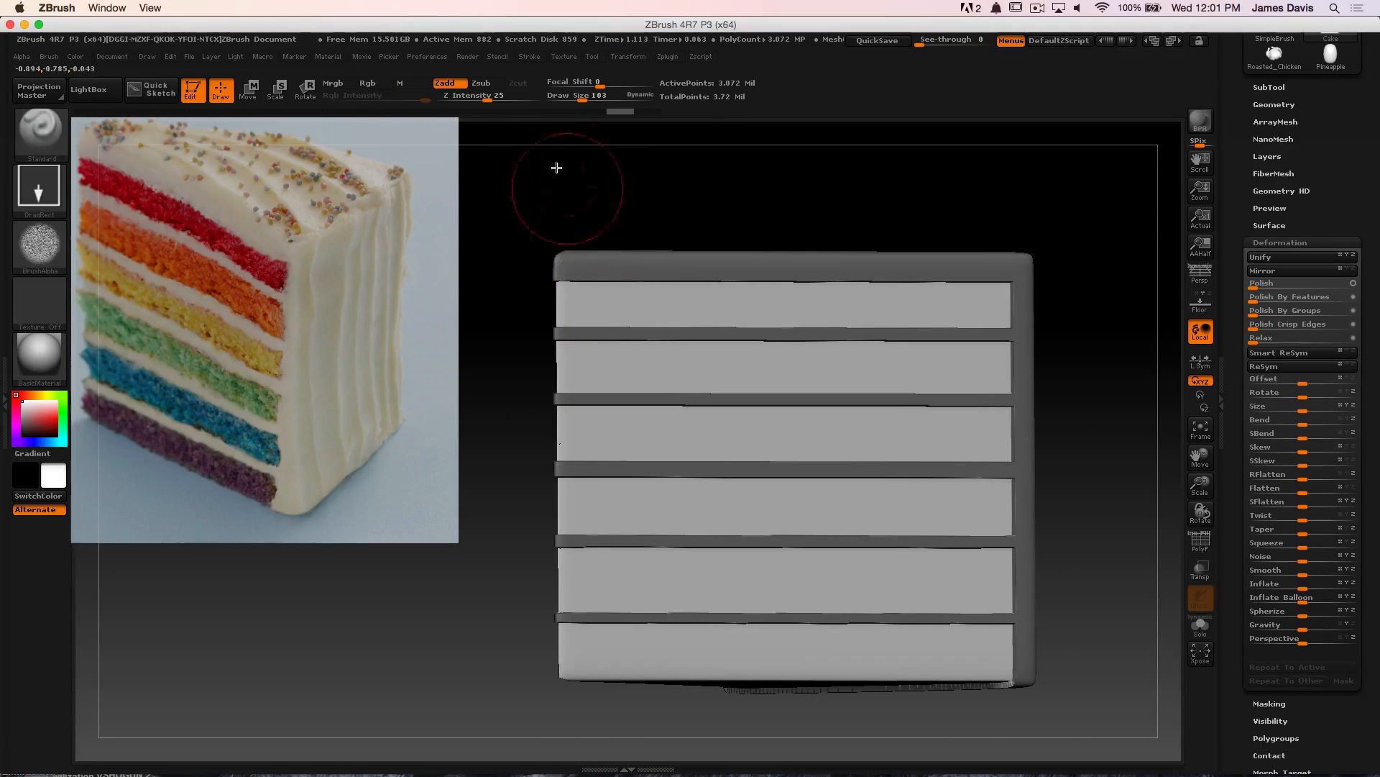
Set the Z Intensity to 10 and stamp the crumb texture over most of the upper five cake layers
{"action": "left_click", "coordinate": [470, 97]}
{"action": "left_click_drag", "start_coordinate": [934, 335], "coordinate": [1075, 388]}
{"action": "left_click_drag", "start_coordinate": [797, 333], "coordinate": [941, 394]}
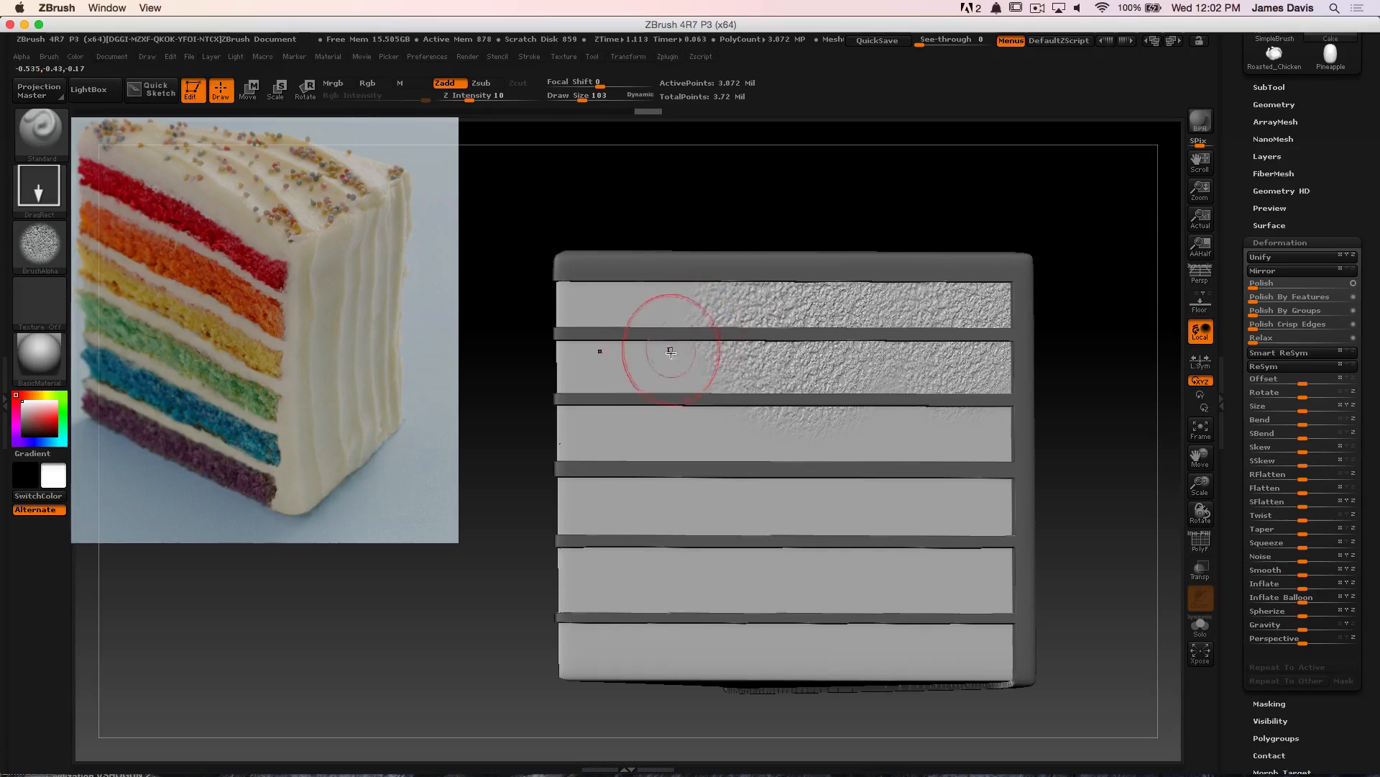
{"action": "left_click_drag", "start_coordinate": [668, 352], "coordinate": [934, 444]}
{"action": "left_click_drag", "start_coordinate": [613, 513], "coordinate": [793, 554]}
{"action": "left_click_drag", "start_coordinate": [781, 505], "coordinate": [955, 563]}
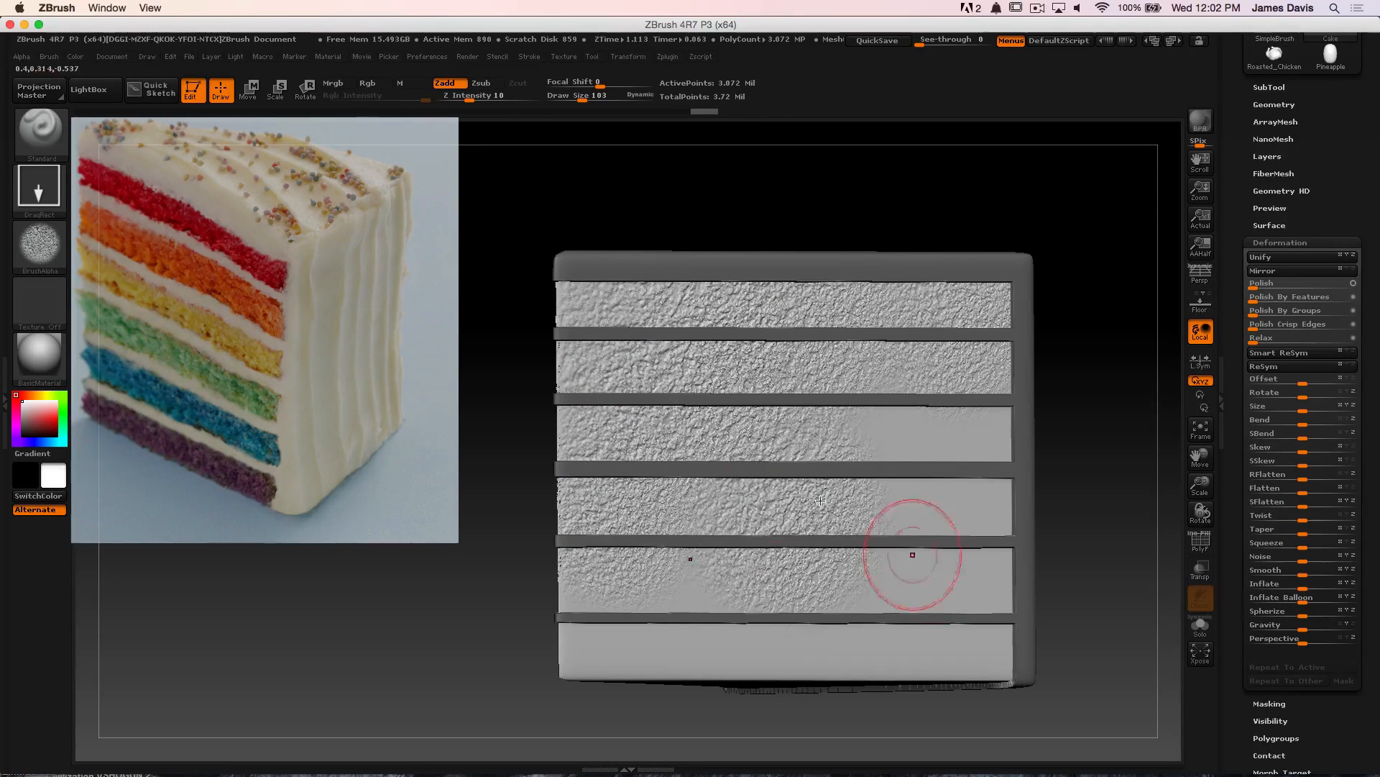
Keep the DragRect stroke and stamp the crumb texture over the remaining smooth areas of the slice's side, down through the lowest layer
{"action": "left_click", "coordinate": [56, 201]}
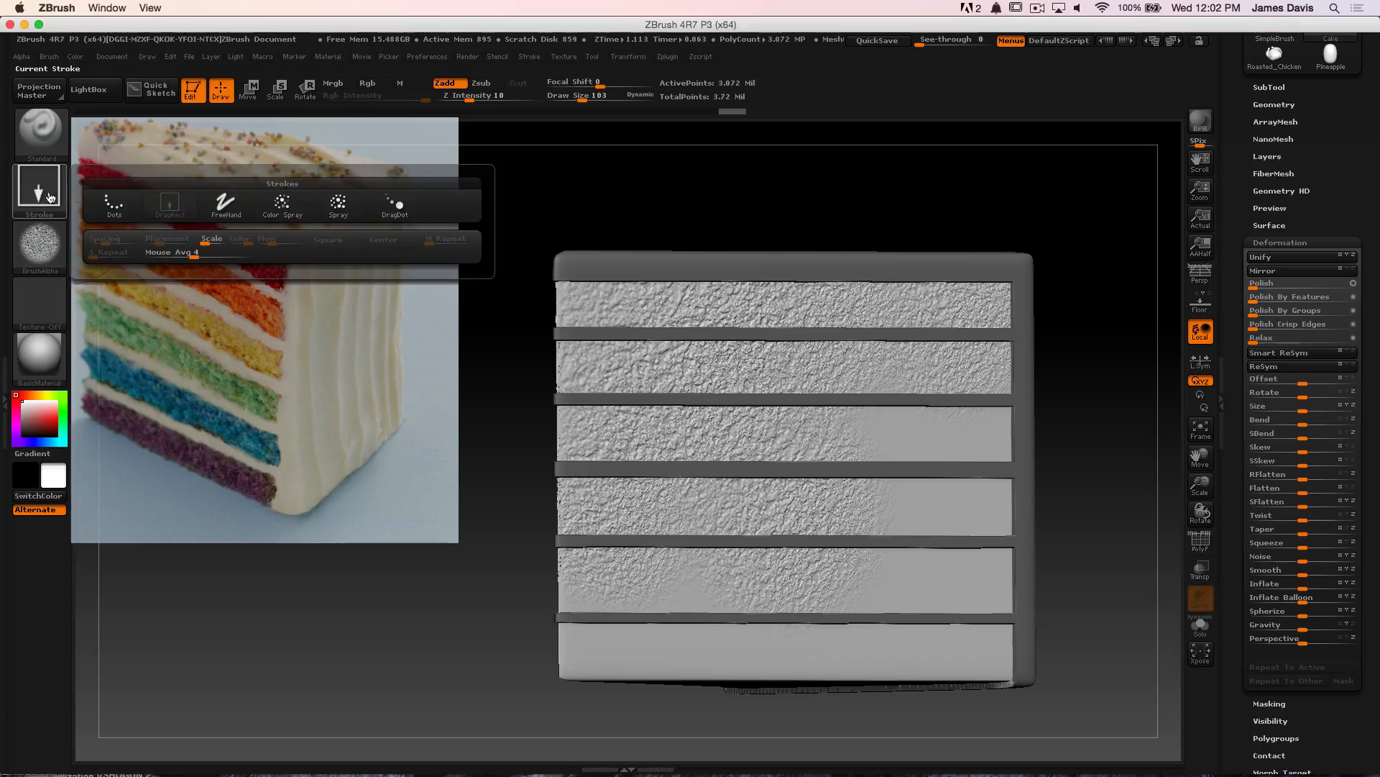
{"action": "left_click", "coordinate": [207, 207]}
{"action": "left_click_drag", "start_coordinate": [968, 475], "coordinate": [1204, 557]}
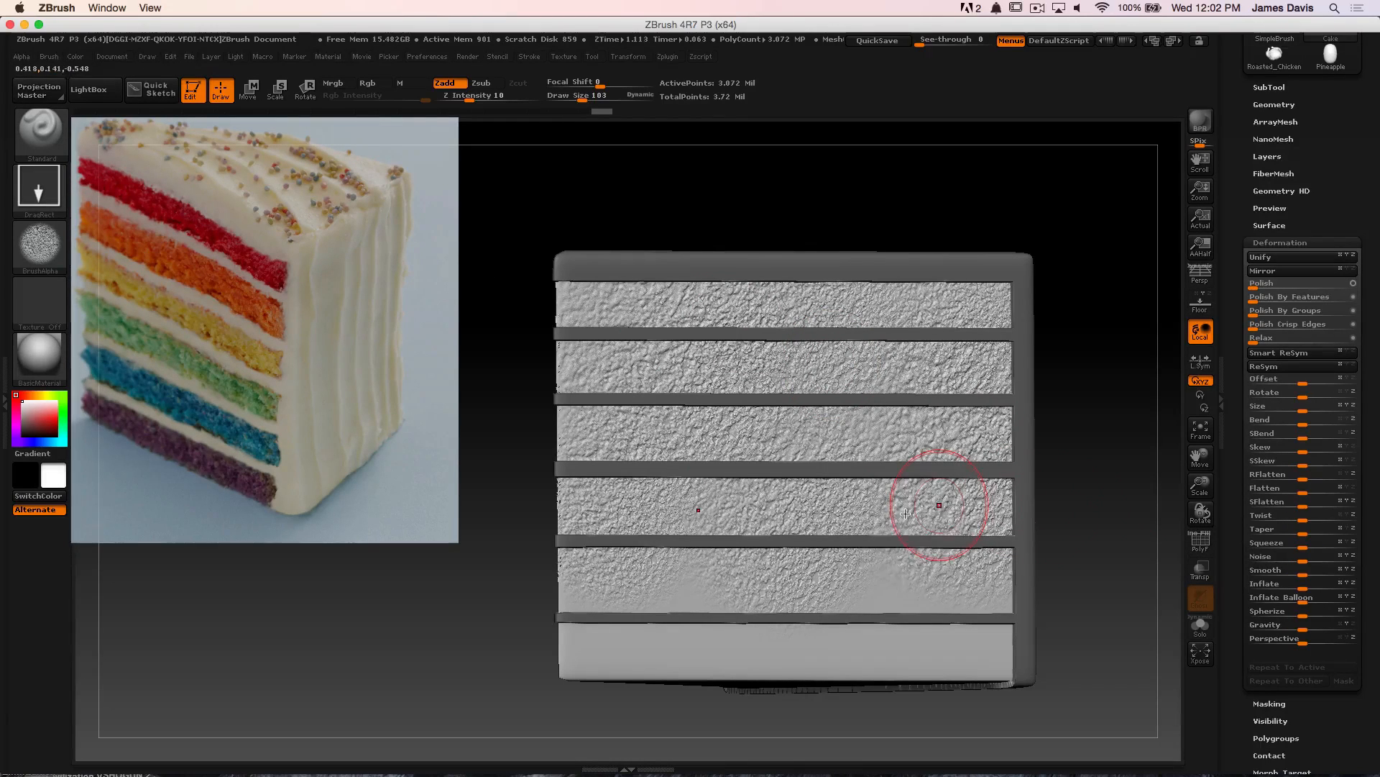
{"action": "left_click_drag", "start_coordinate": [879, 584], "coordinate": [1067, 650]}
{"action": "left_click_drag", "start_coordinate": [974, 658], "coordinate": [1131, 744]}
{"action": "left_click_drag", "start_coordinate": [772, 657], "coordinate": [1001, 721]}
{"action": "left_click_drag", "start_coordinate": [595, 652], "coordinate": [787, 665]}
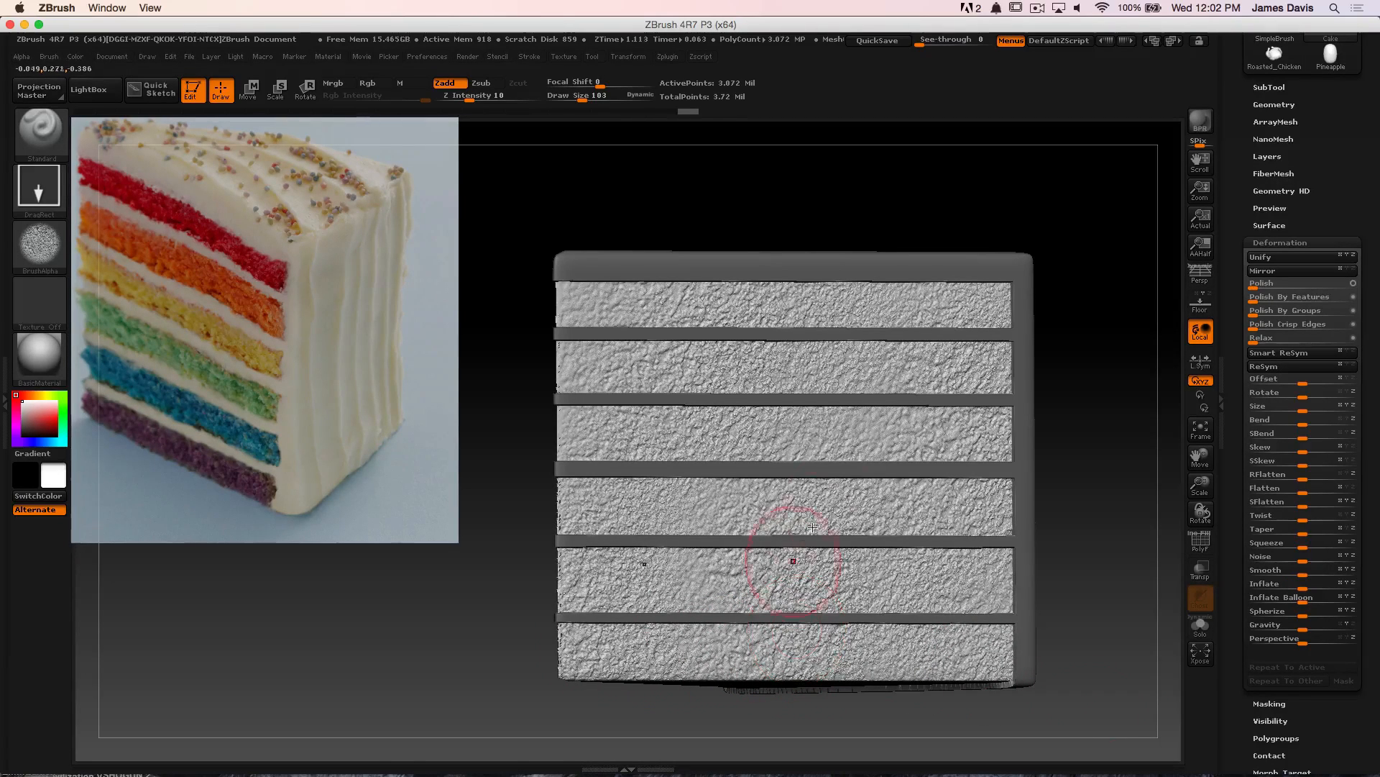
{"action": "left_click_drag", "start_coordinate": [848, 444], "coordinate": [945, 481]}
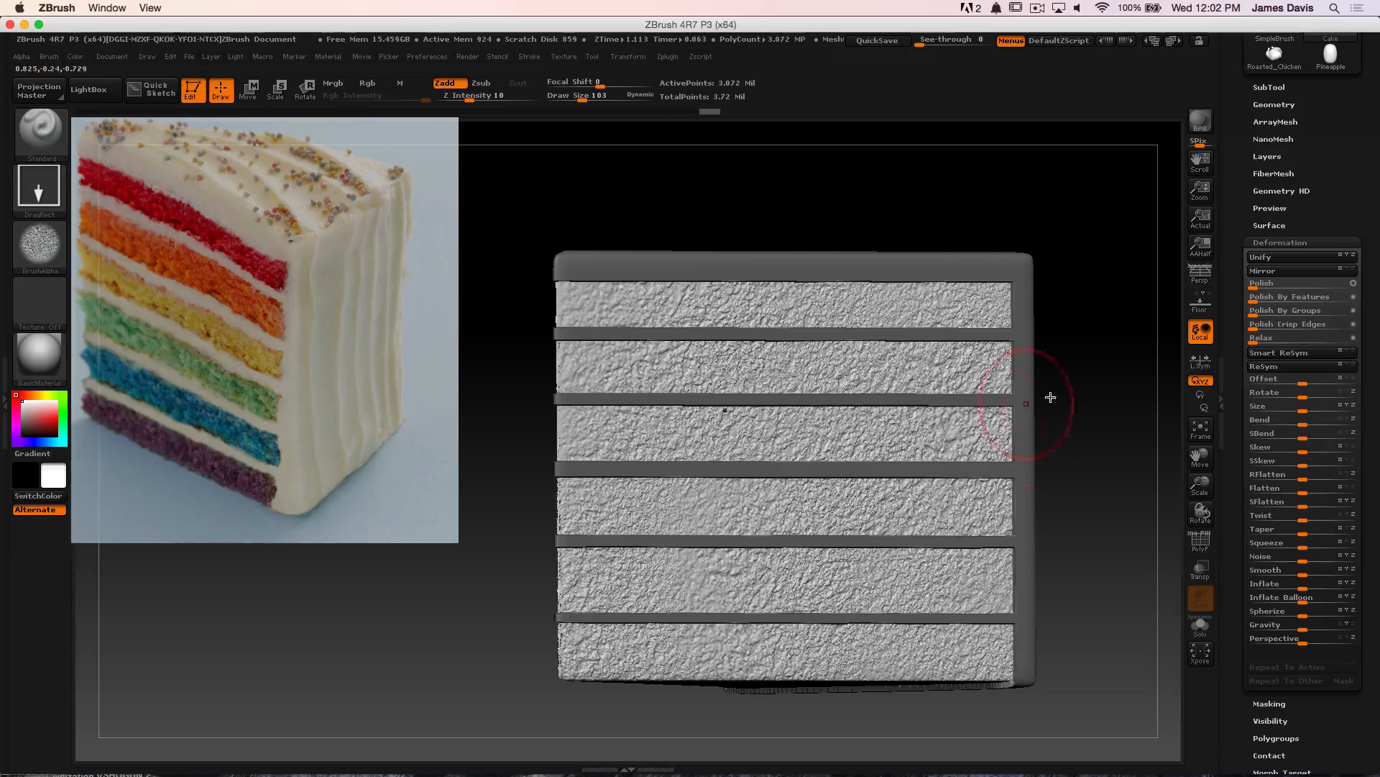
Stamp the crumb texture over the wedge-shaped underside of the slice, from the wide end up to the tip
{"action": "mouse_move", "coordinate": [1075, 463]}
{"action": "left_mouse_down", "text": "alt"}
{"action": "mouse_move", "coordinate": [1055, 370]}
{"action": "mouse_move", "coordinate": [1085, 323]}
{"action": "mouse_move", "coordinate": [1066, 318]}
{"action": "left_mouse_up", "text": "alt"}
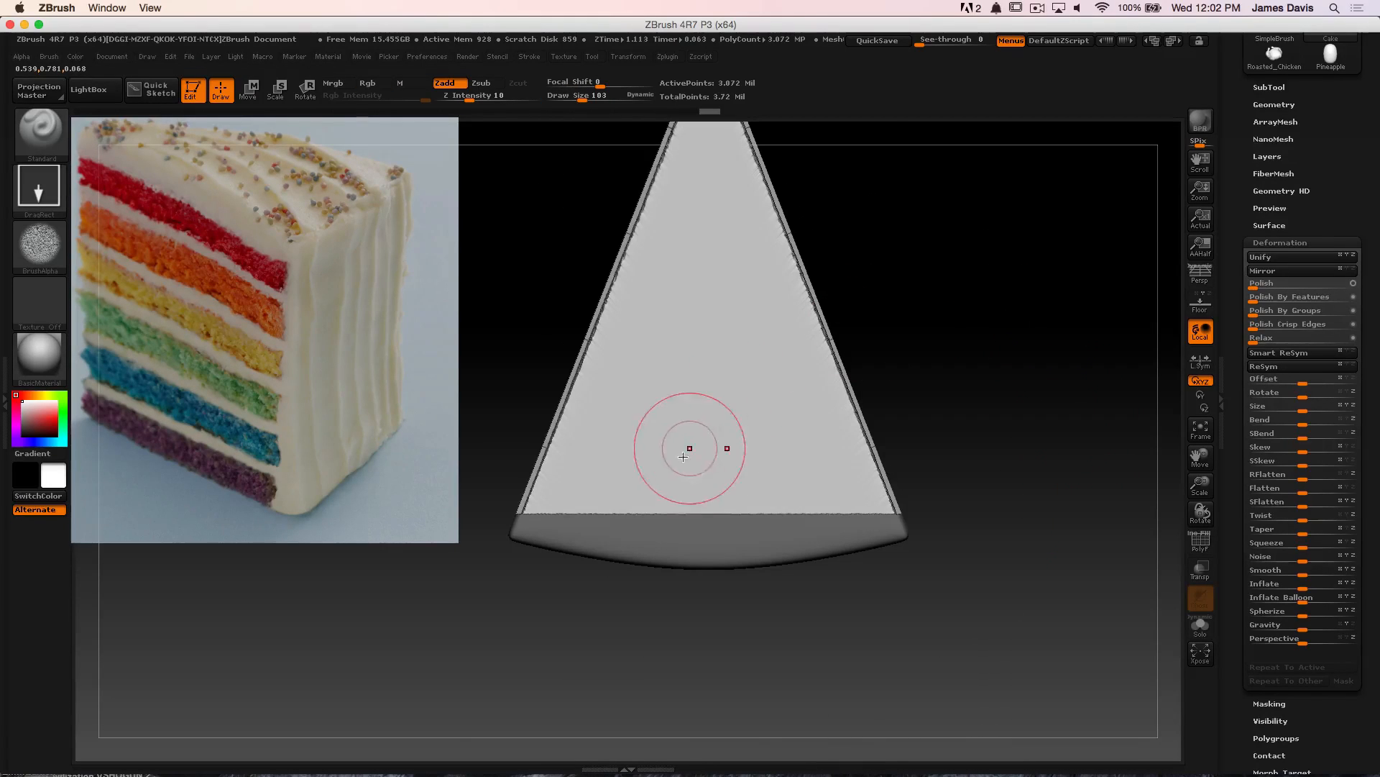
{"action": "left_click_drag", "start_coordinate": [593, 485], "coordinate": [703, 506]}
{"action": "left_click_drag", "start_coordinate": [684, 449], "coordinate": [784, 538]}
{"action": "left_click_drag", "start_coordinate": [646, 374], "coordinate": [719, 449]}
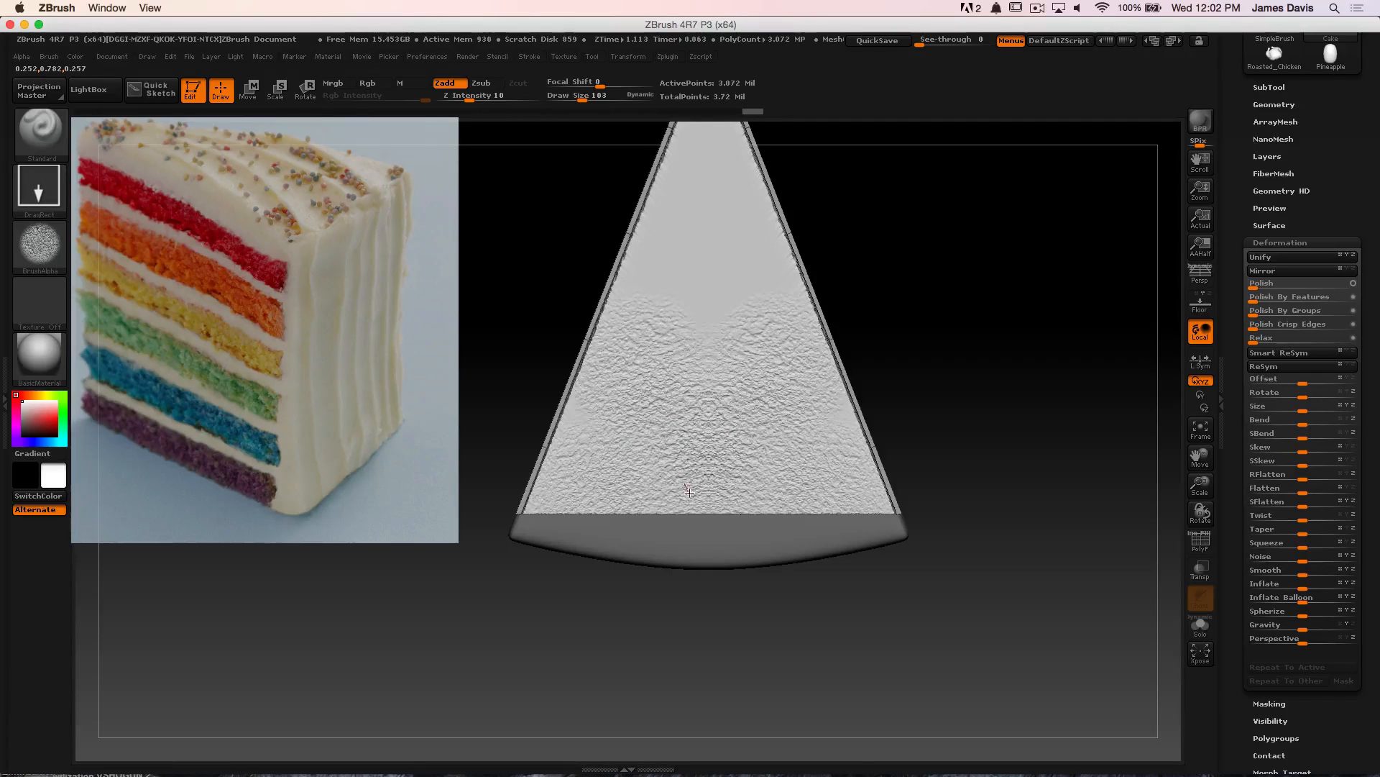
{"action": "left_click_drag", "start_coordinate": [686, 272], "coordinate": [727, 344]}
{"action": "left_click_drag", "start_coordinate": [720, 184], "coordinate": [725, 260]}
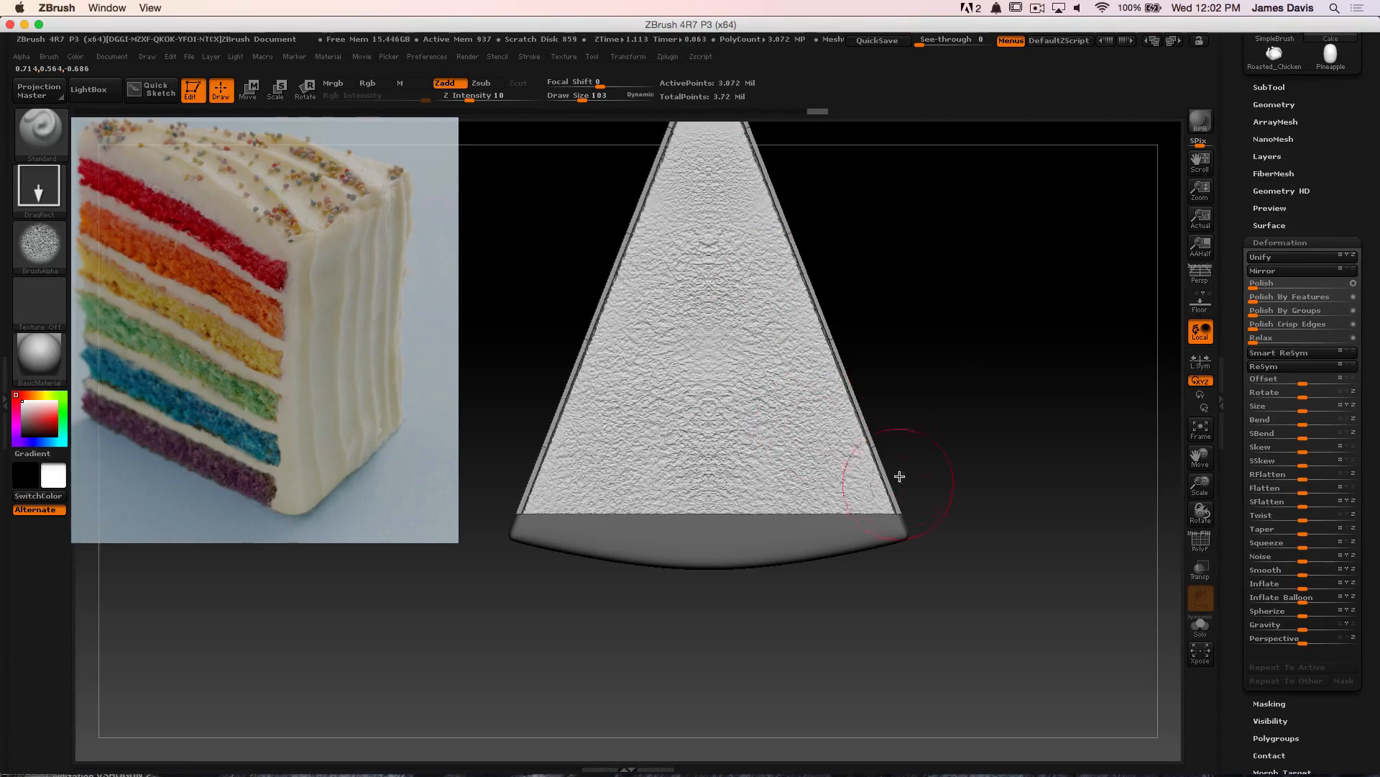
Invert the mask so the crumb layers are protected and the frosting is editable
{"action": "left_click_drag", "start_coordinate": [900, 472], "coordinate": [729, 302]}
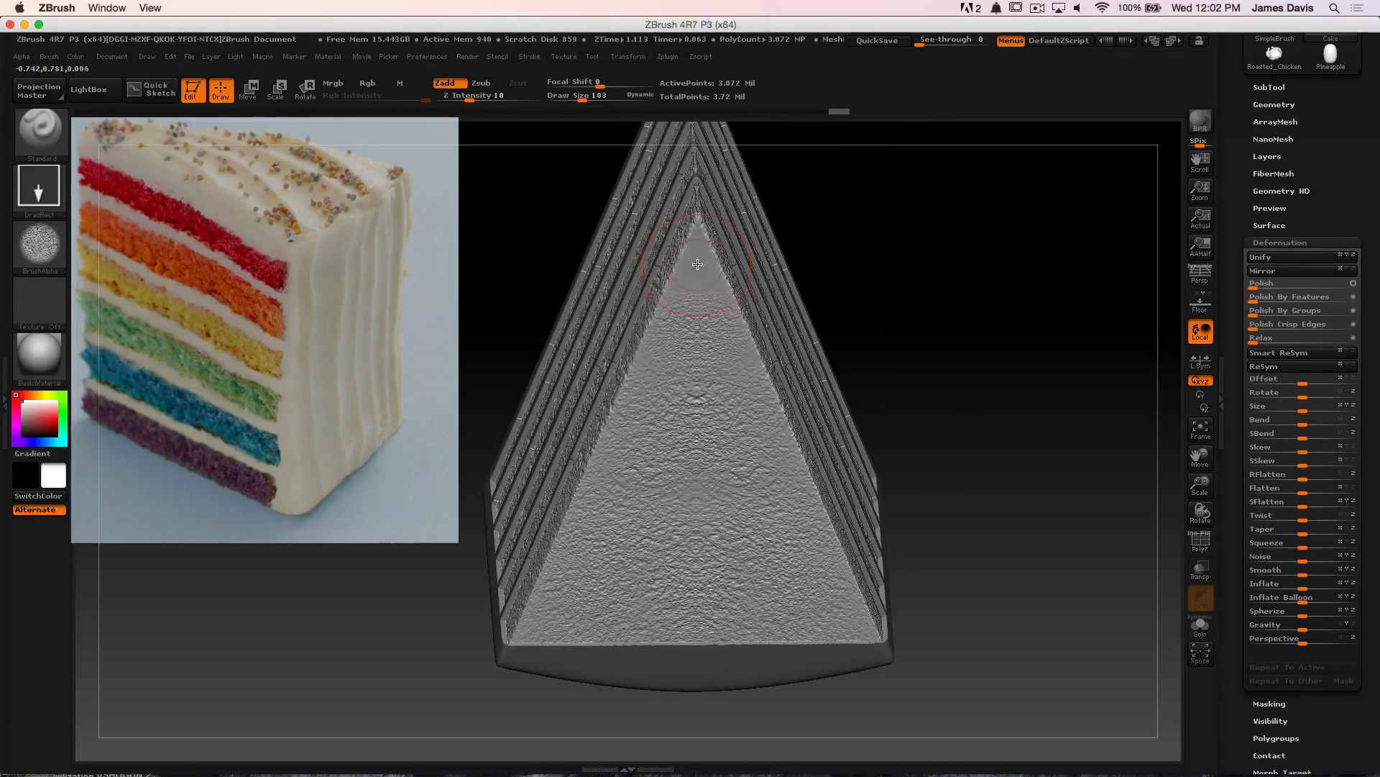
{"action": "left_click_drag", "start_coordinate": [942, 305], "coordinate": [1010, 337]}
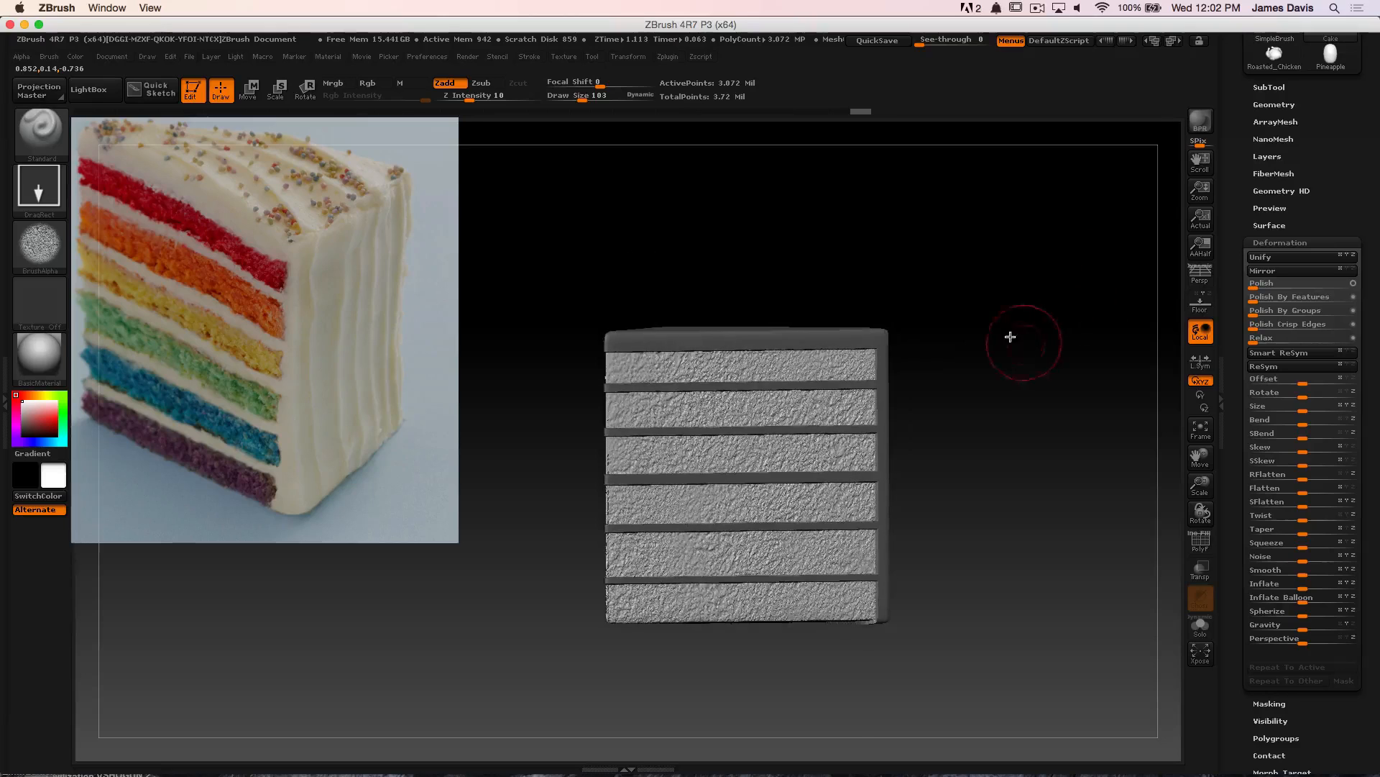
{"action": "key", "text": "ctrl"}
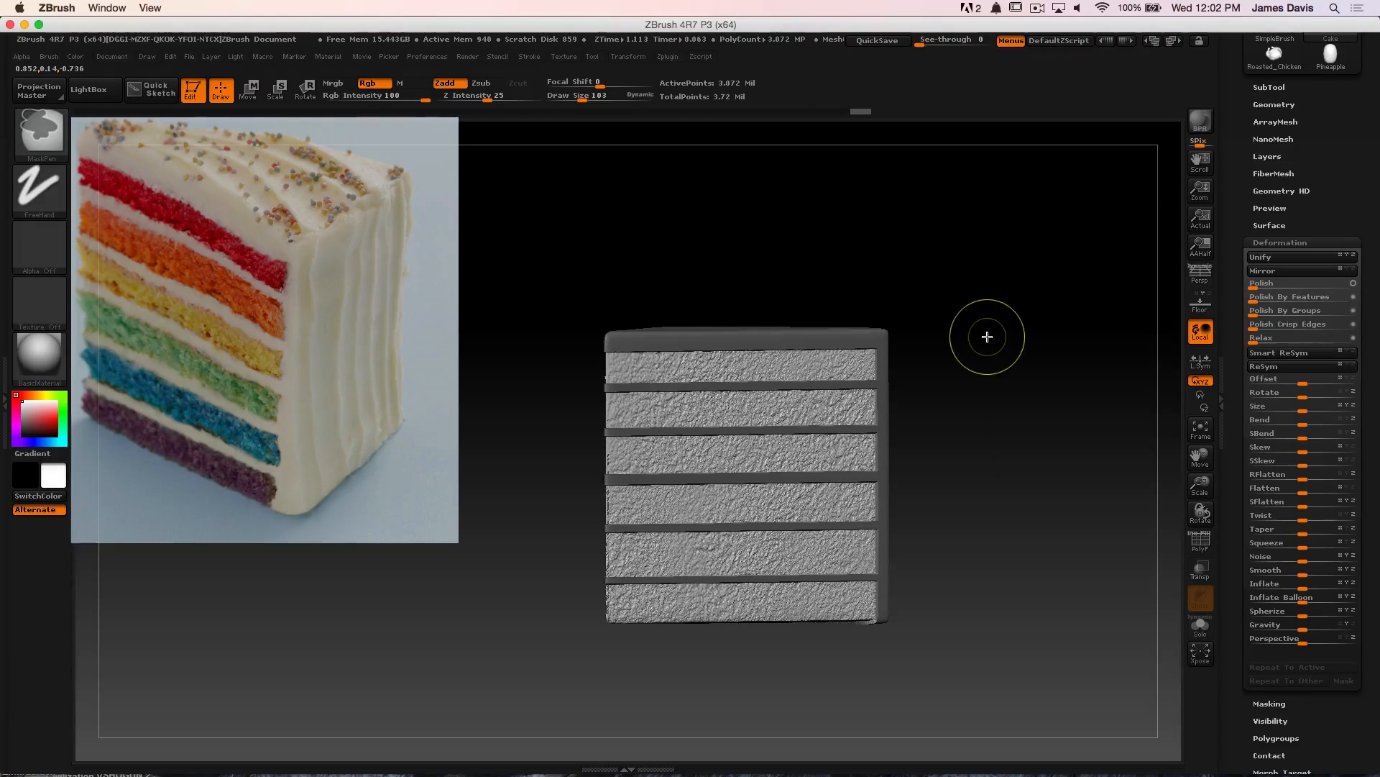
{"action": "left_click", "coordinate": [964, 379], "text": "ctrl"}
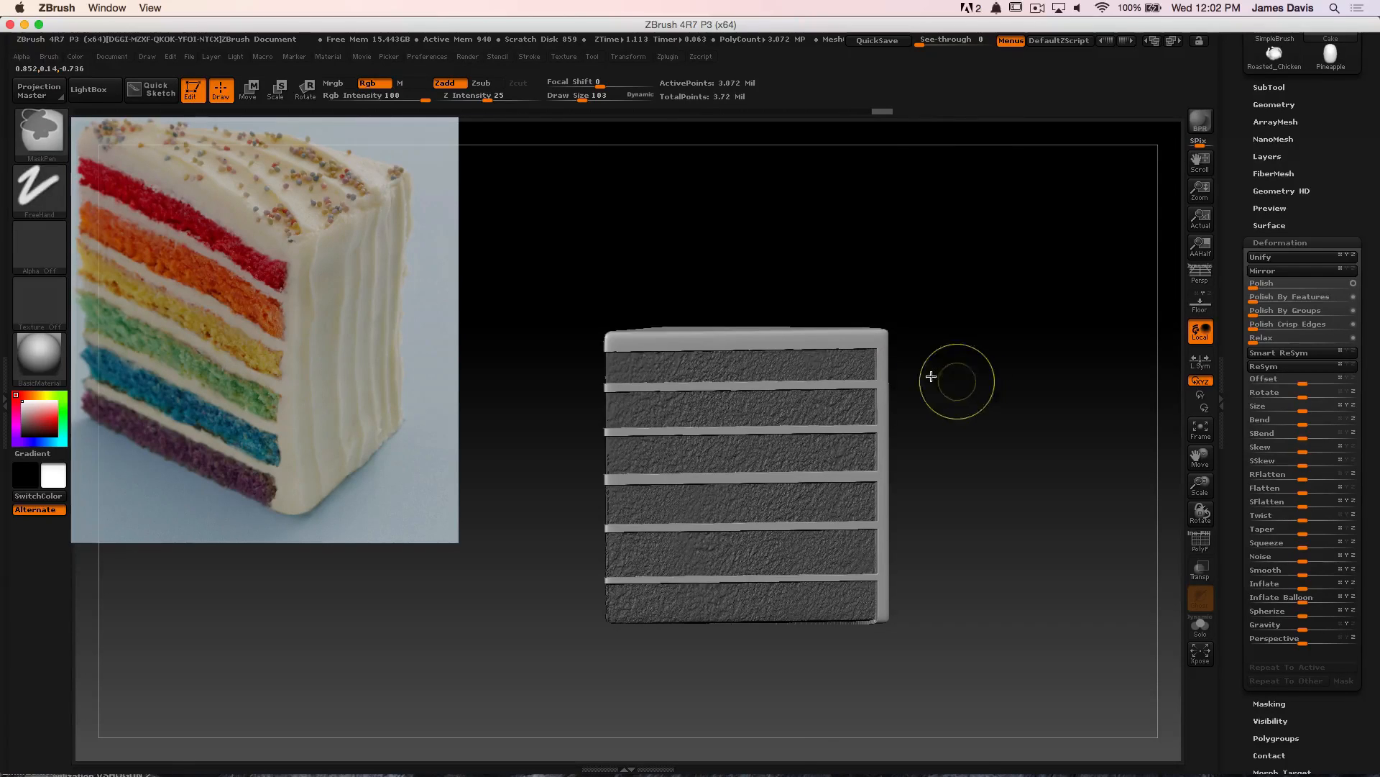
Enlarge the brush to draw size 337 and smooth the frosting's outer edges and the strips between the cake layers
{"action": "key", "text": "s"}
{"action": "key", "text": "shift"}
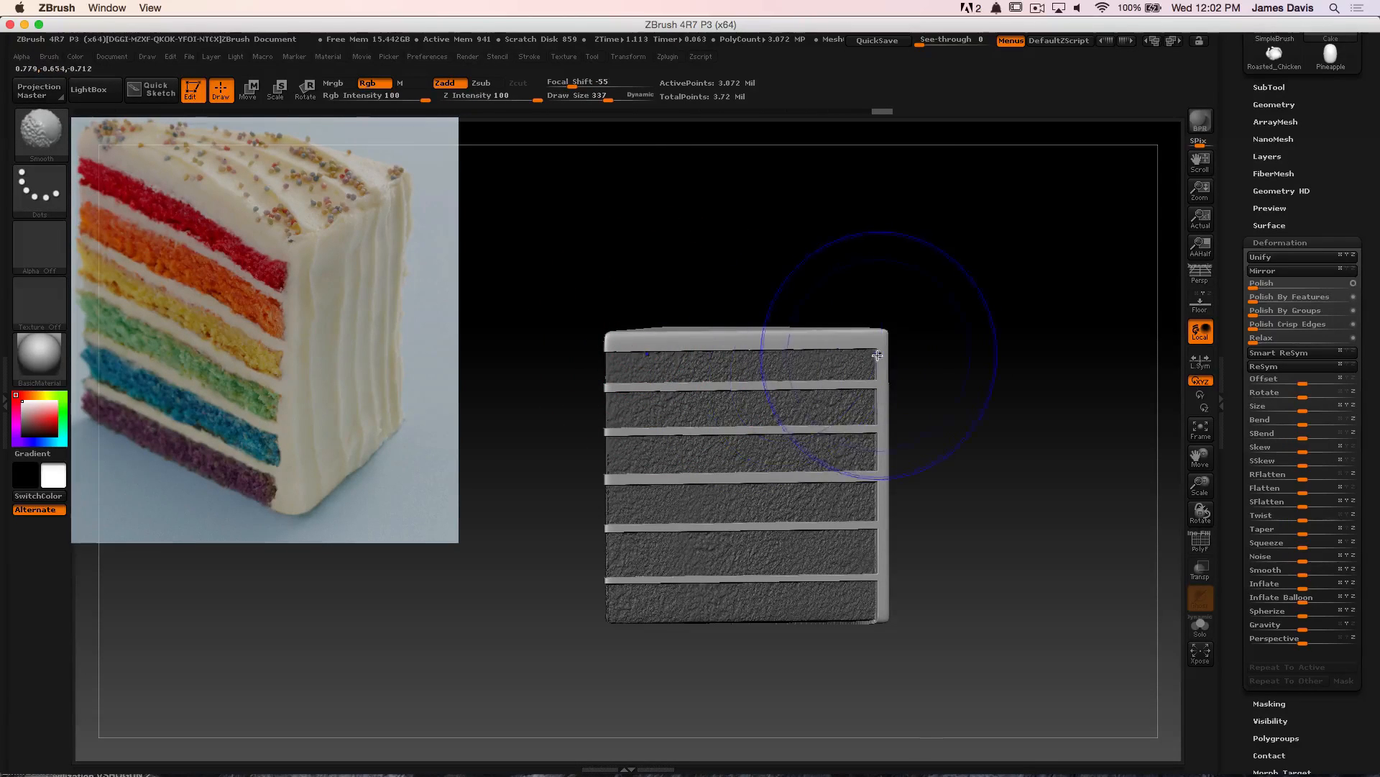
{"action": "mouse_move", "coordinate": [904, 395]}
{"action": "left_mouse_down", "text": "shift"}
{"action": "mouse_move", "coordinate": [622, 450]}
{"action": "mouse_move", "coordinate": [839, 472]}
{"action": "mouse_move", "coordinate": [719, 508]}
{"action": "mouse_move", "coordinate": [849, 561]}
{"action": "mouse_move", "coordinate": [857, 599]}
{"action": "left_mouse_up", "text": "shift"}
{"action": "left_click_drag", "start_coordinate": [1009, 279], "coordinate": [962, 292]}
{"action": "mouse_move", "coordinate": [879, 372]}
{"action": "left_mouse_down", "text": "shift"}
{"action": "mouse_move", "coordinate": [826, 321]}
{"action": "mouse_move", "coordinate": [838, 346]}
{"action": "left_mouse_up", "text": "shift"}
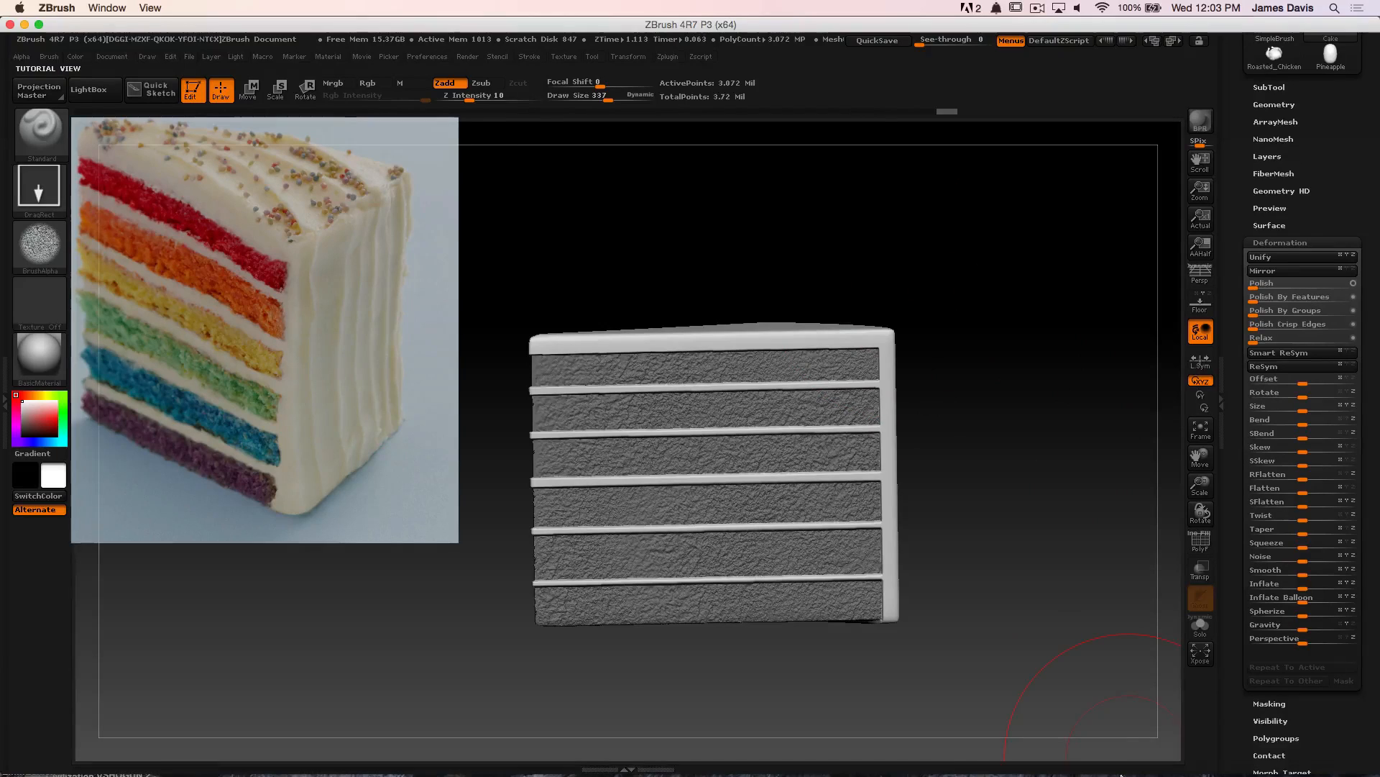
Switch to Photoshop and step CakeBody_1.jpg back through its history to the uncropped photo
{"action": "mouse_move", "coordinate": [1121, 775]}
{"action": "left_click", "coordinate": [889, 759]}
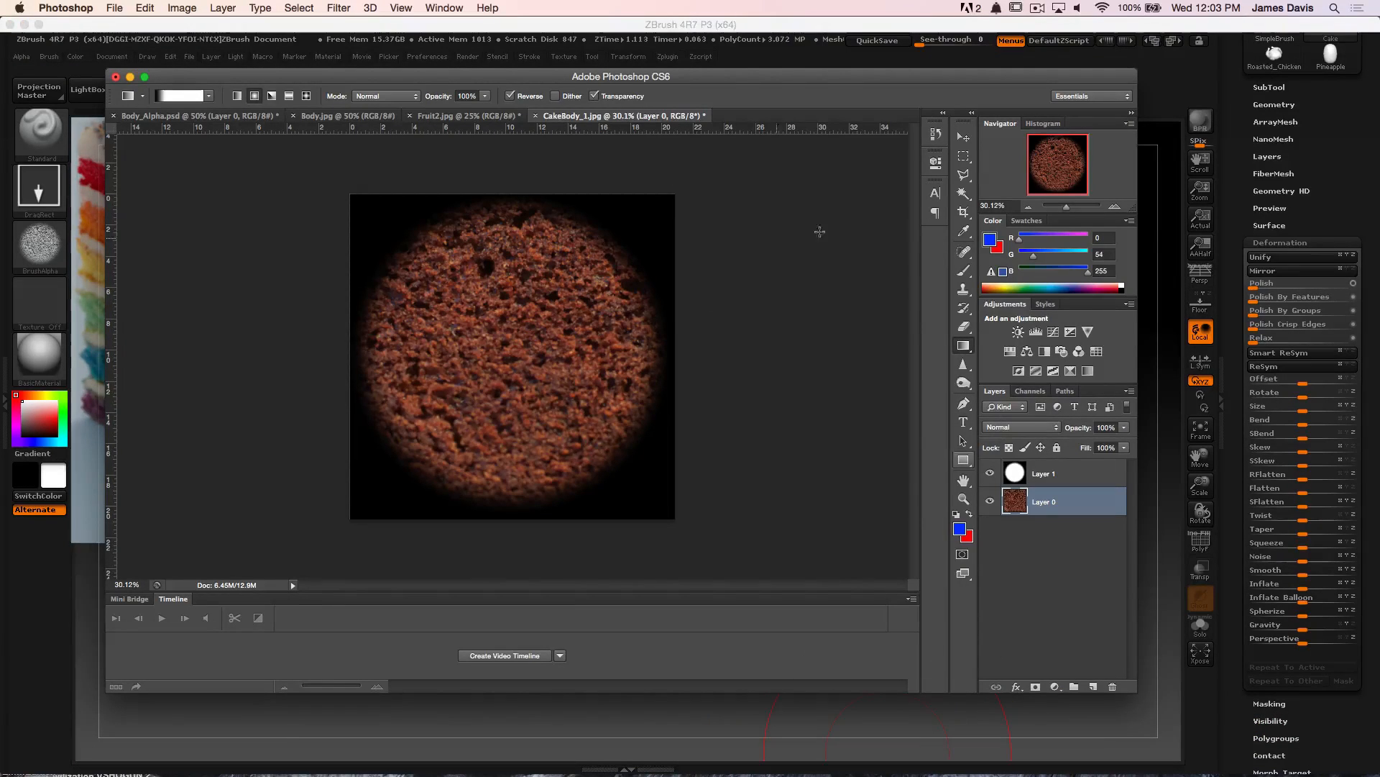
{"action": "key", "text": "super+alt+z"}
{"action": "key", "text": "super+alt+z"}
{"action": "key", "text": "super+alt+z"}
{"action": "key", "text": "super+alt+z"}
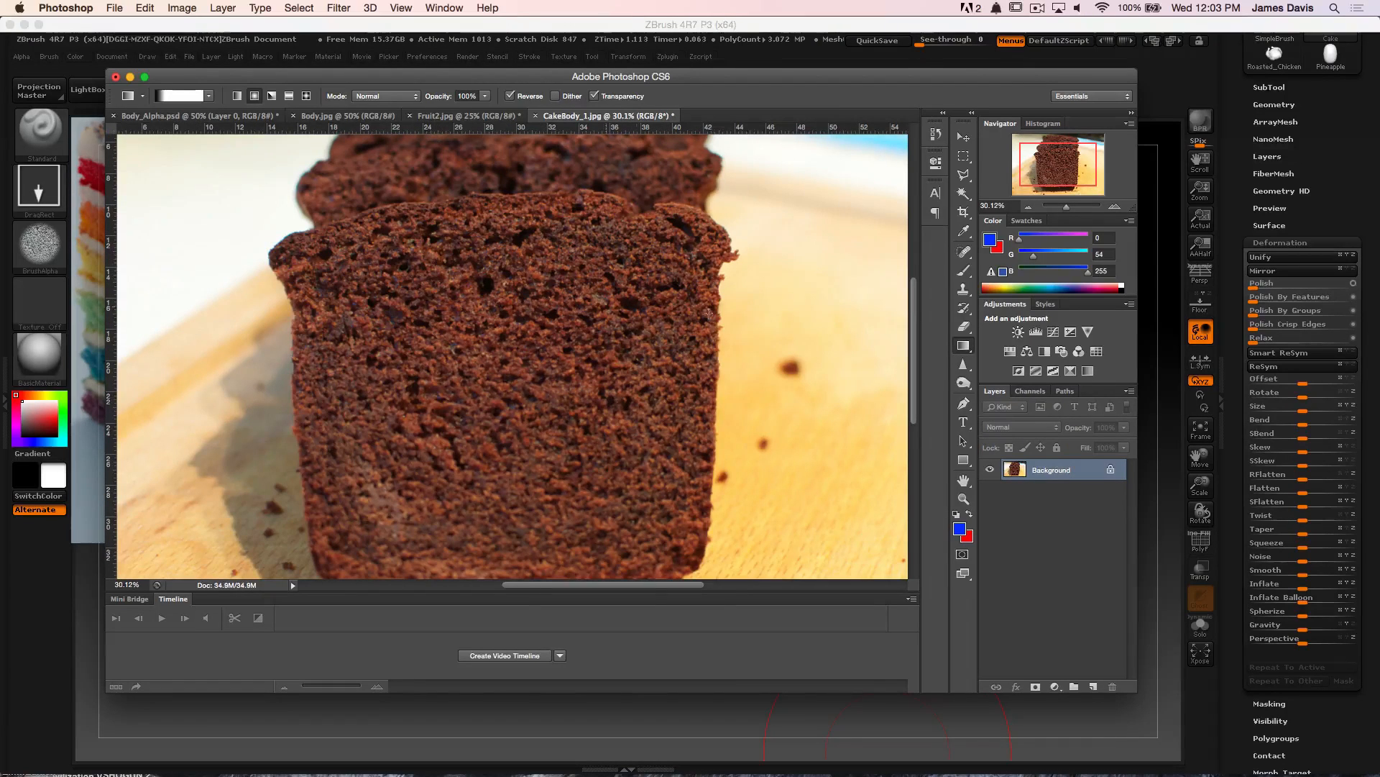
Crop the photo to a square of crumb texture inside the front face of the cake
{"action": "left_click", "coordinate": [964, 215]}
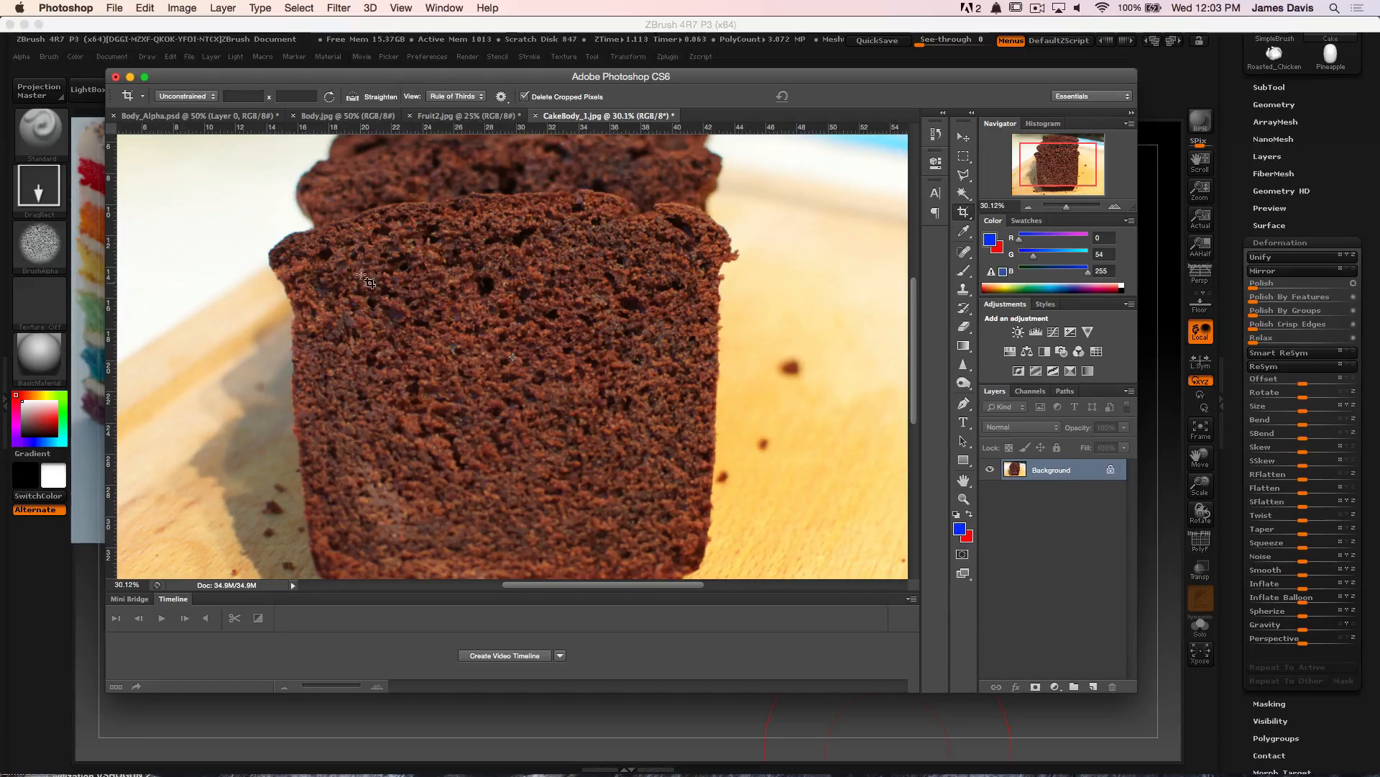
{"action": "left_click_drag", "start_coordinate": [362, 253], "coordinate": [734, 553], "text": "shift"}
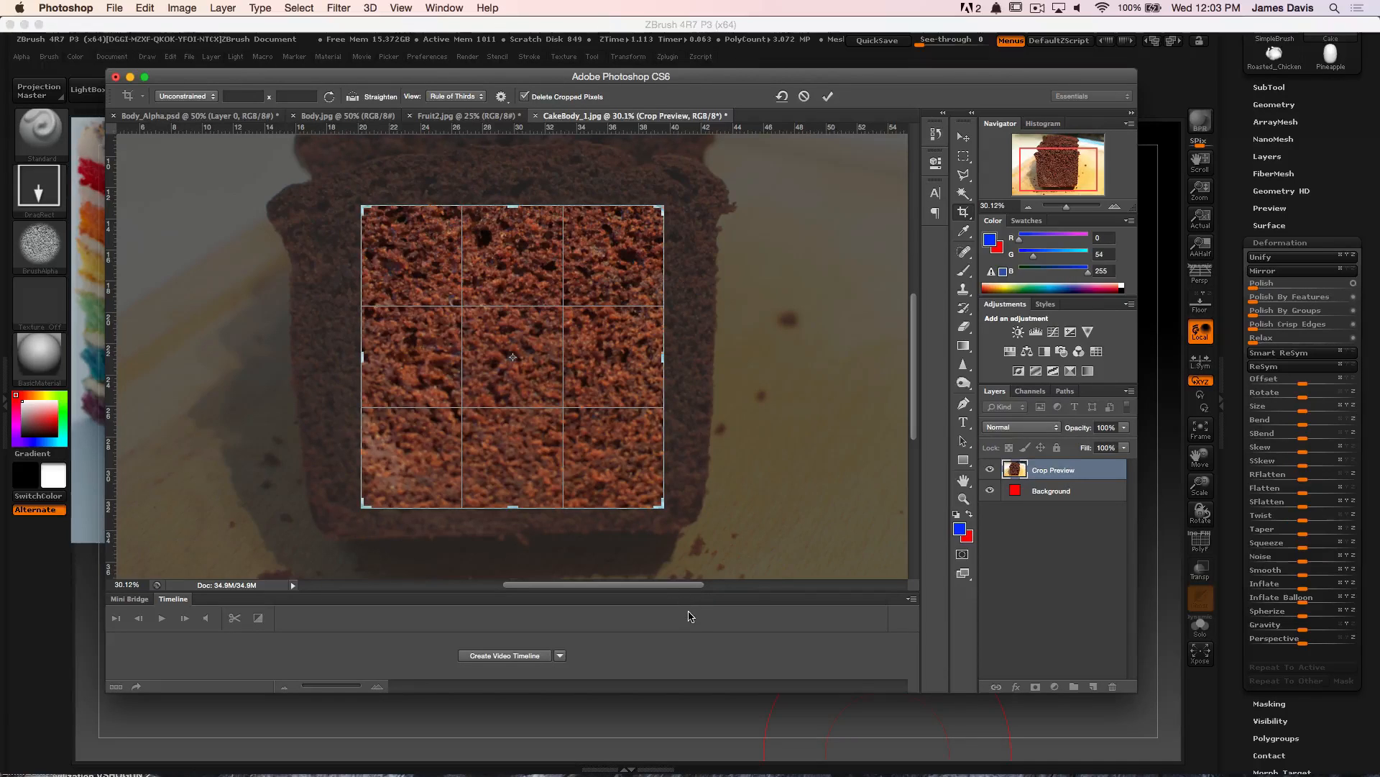
{"action": "key", "text": "Return"}
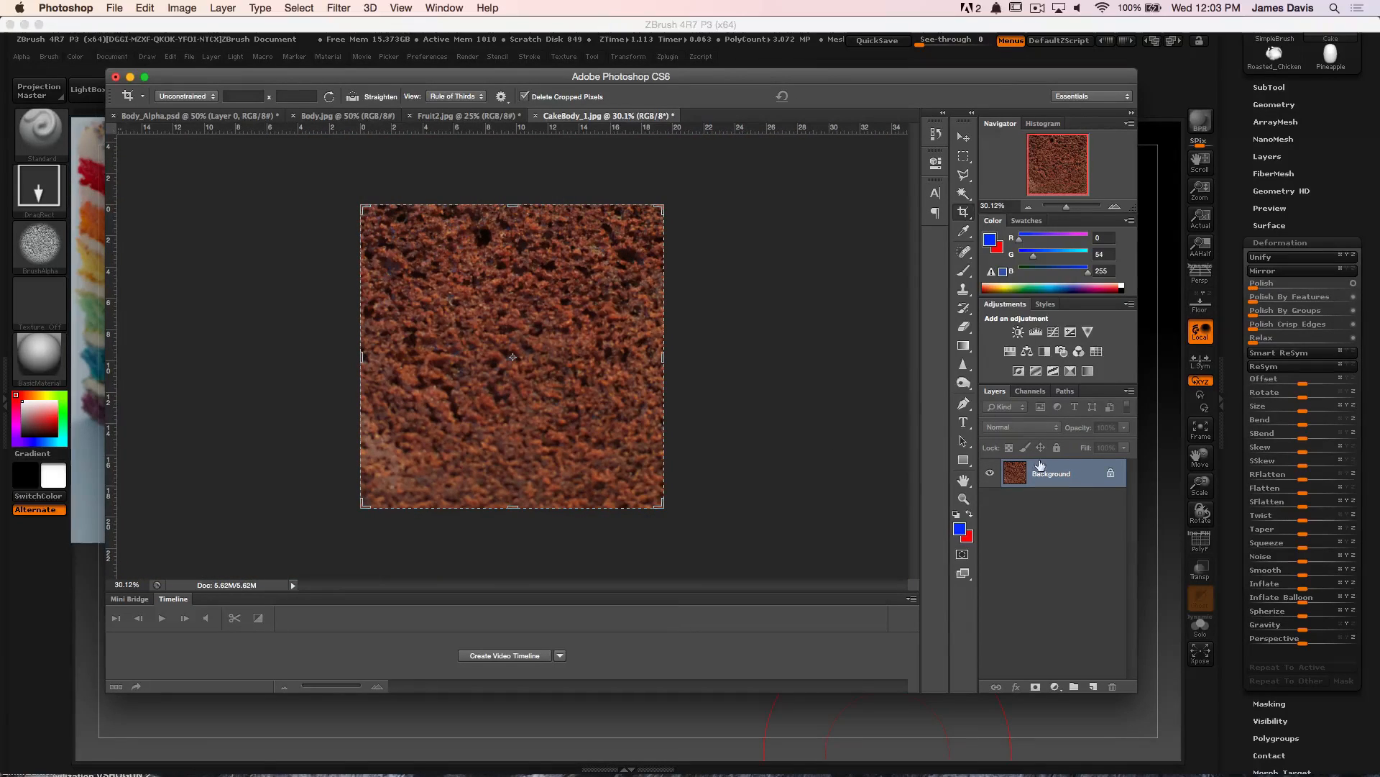
Convert the Background into Layer 0 and add an empty layer above it
{"action": "double_click", "coordinate": [1040, 469]}
{"action": "left_click", "coordinate": [825, 259]}
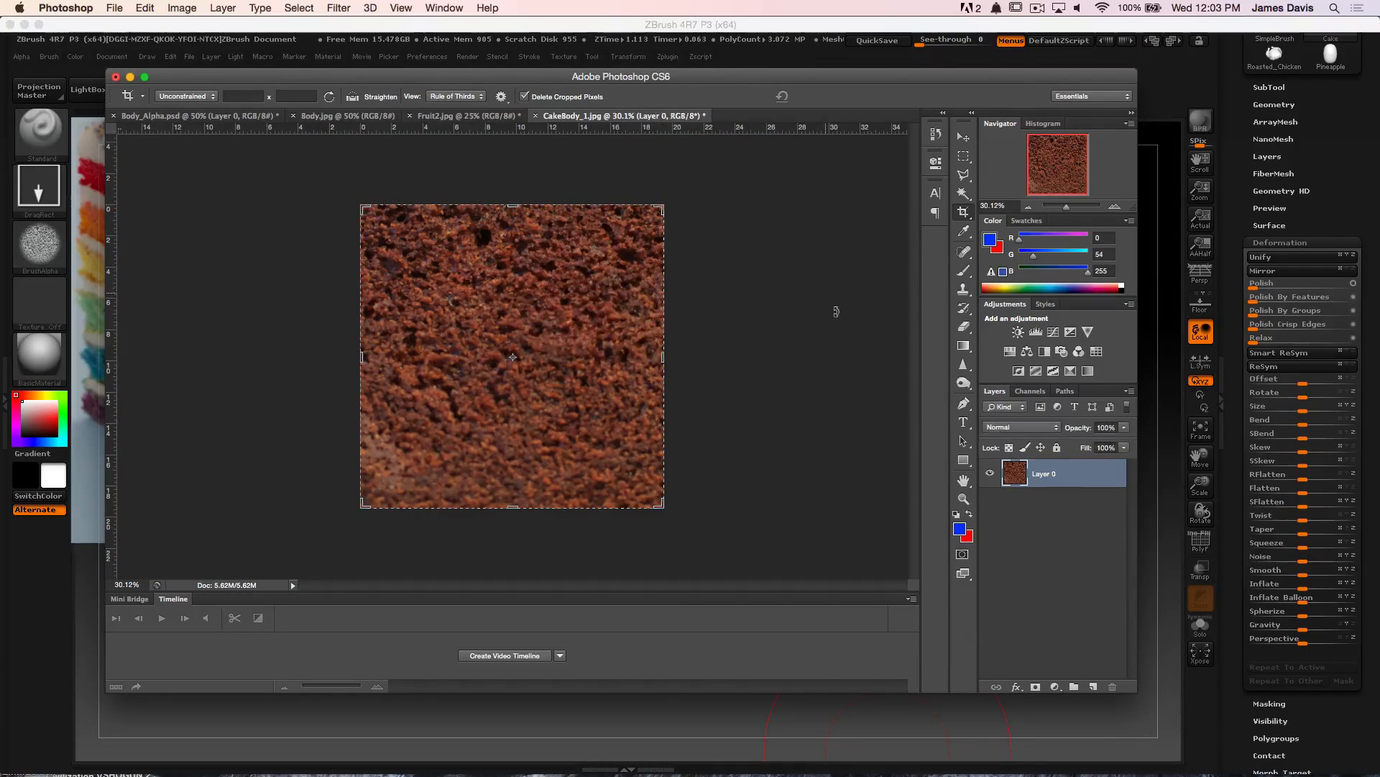
{"action": "left_click", "coordinate": [1093, 686]}
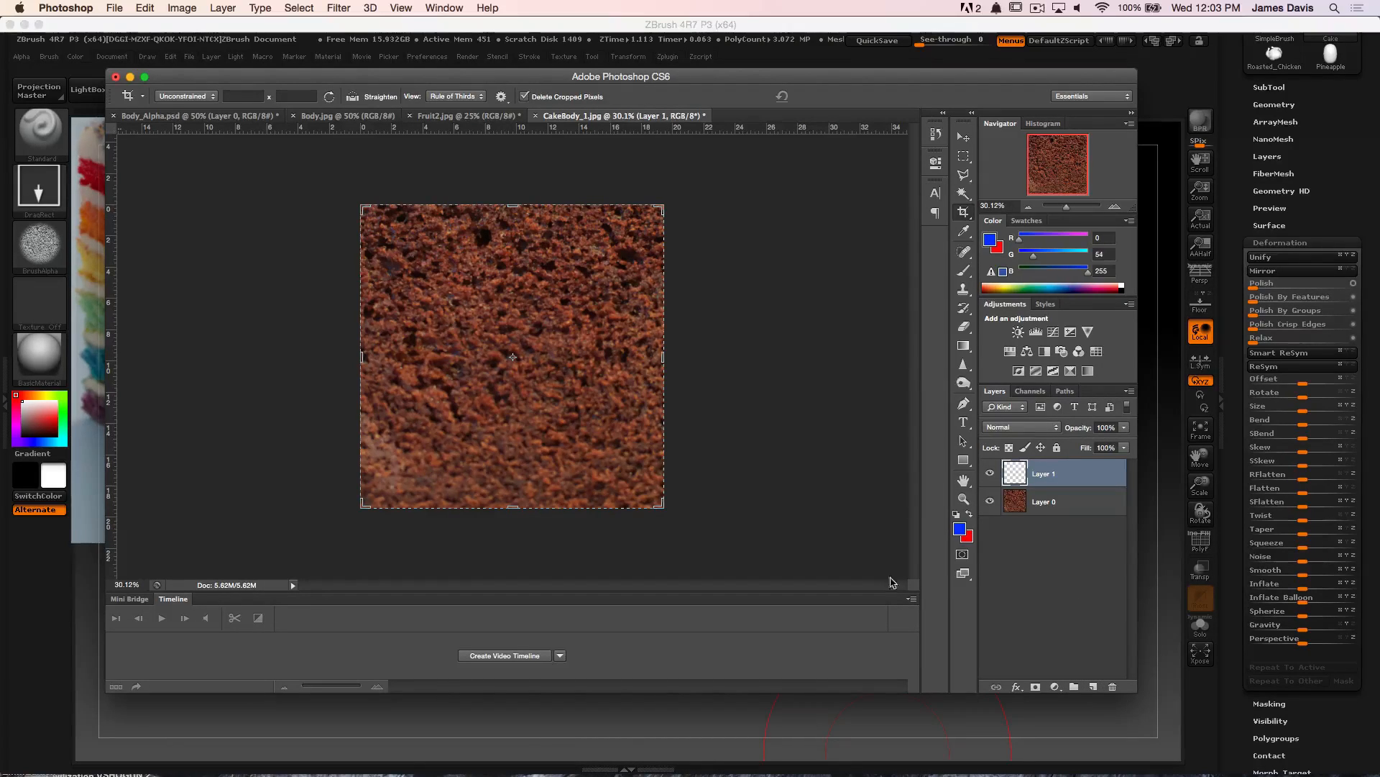
Choose the Gradient Tool for filling the empty layer
{"action": "left_click", "coordinate": [967, 346]}
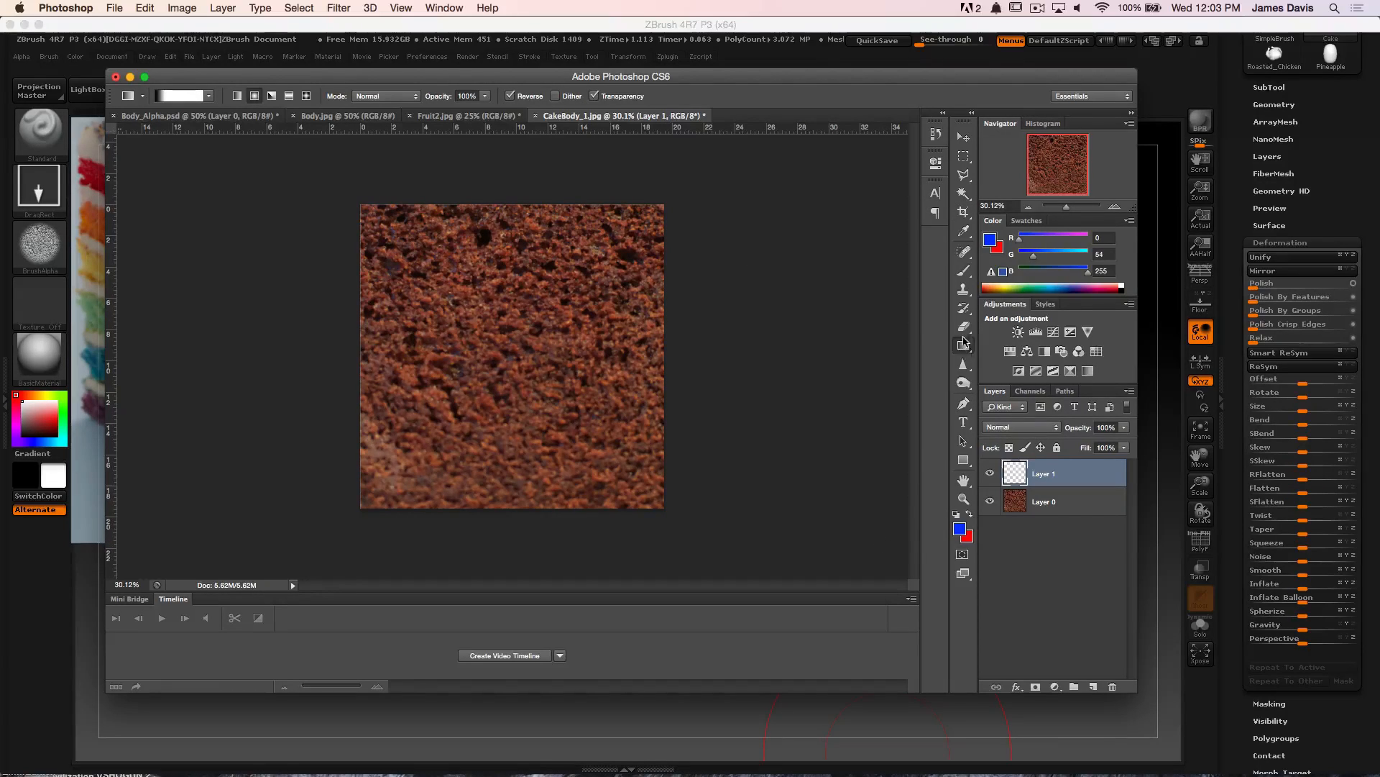
{"action": "left_click", "coordinate": [963, 349]}
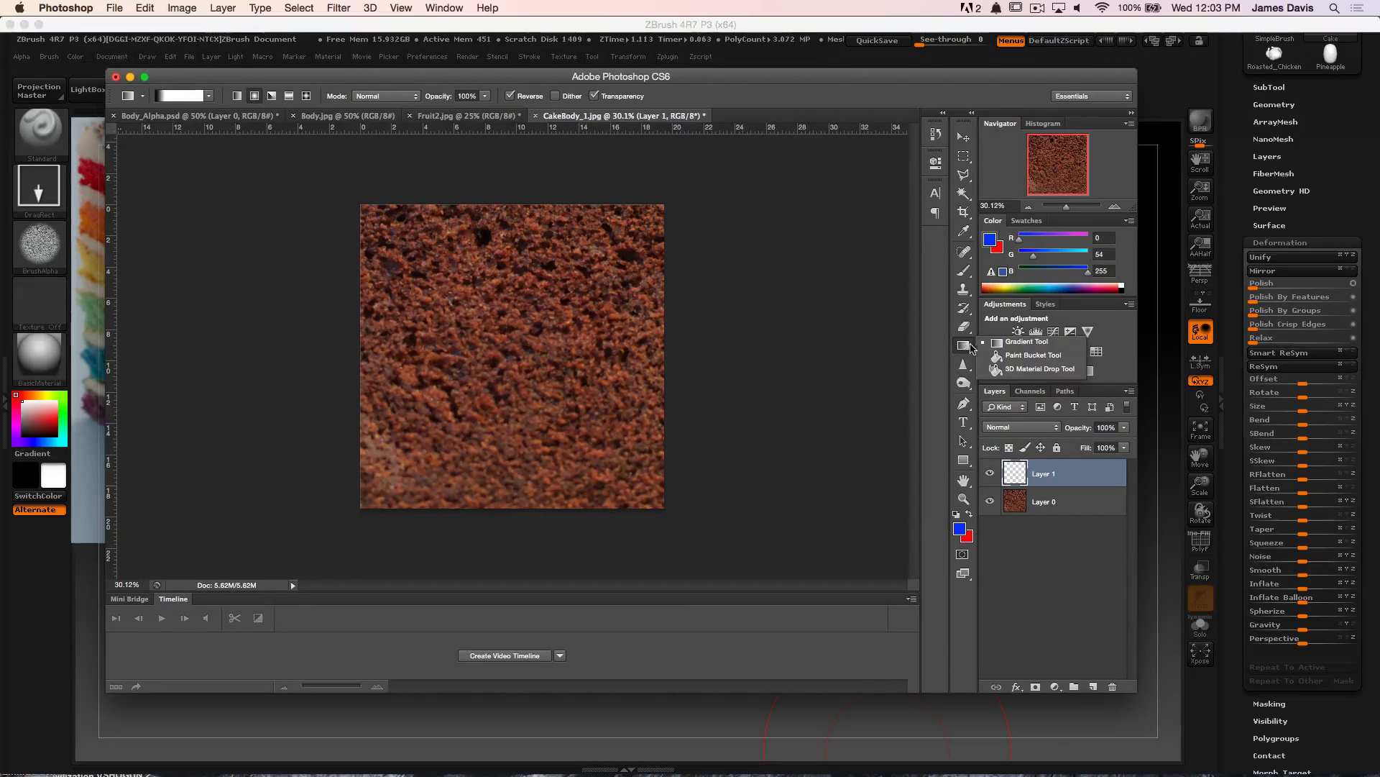
{"action": "left_click", "coordinate": [967, 348]}
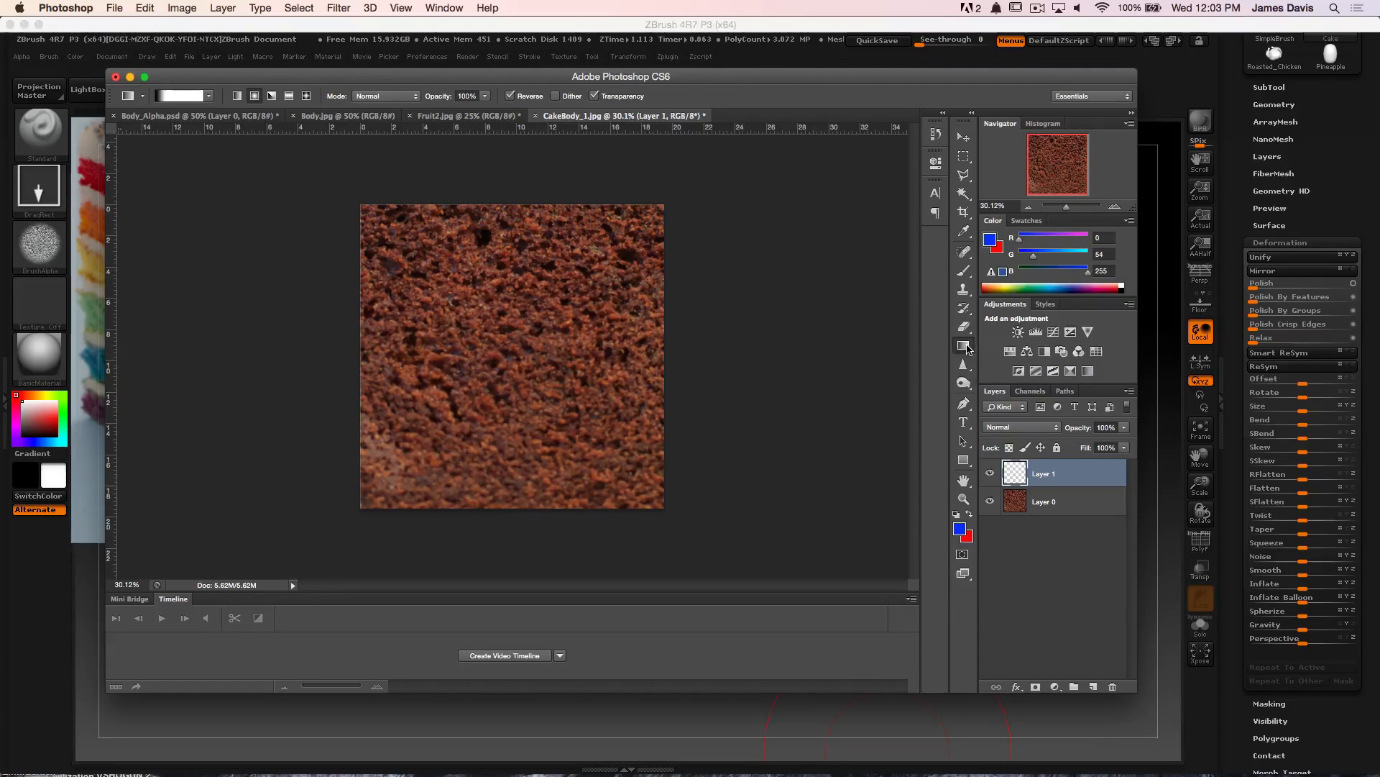
{"action": "left_click", "coordinate": [966, 348]}
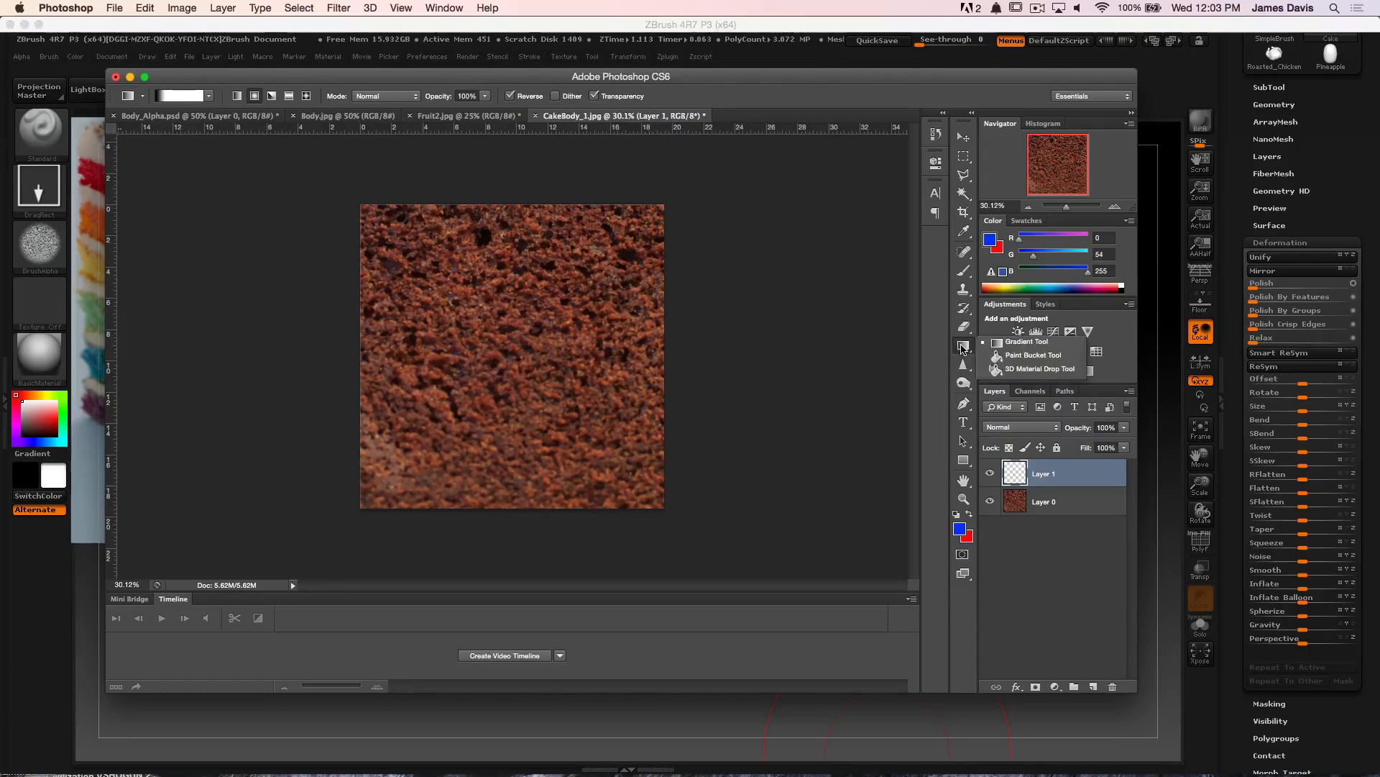
{"action": "left_click", "coordinate": [1015, 344]}
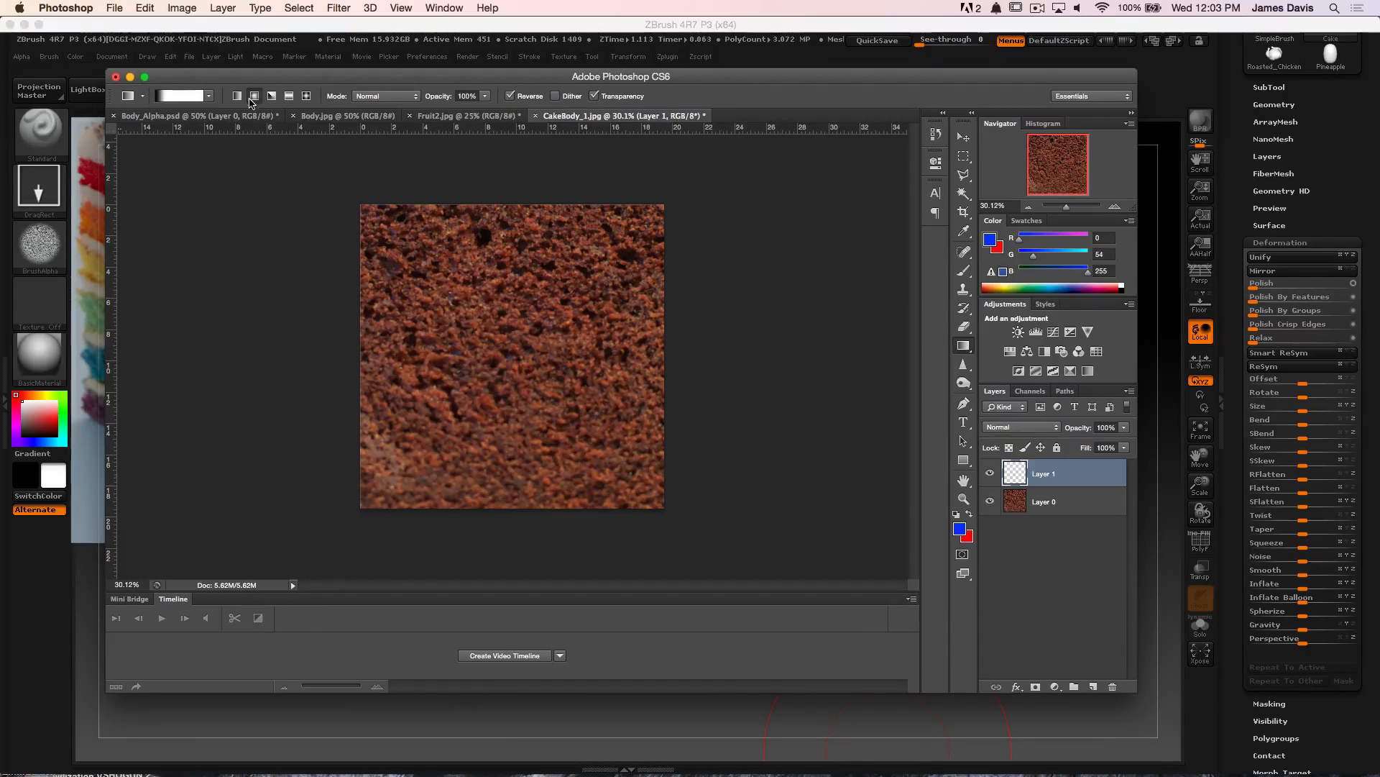
Try adding a colour stop at location 26% to the custom gradient, delete it, and accept the gradient
{"action": "left_click", "coordinate": [181, 95]}
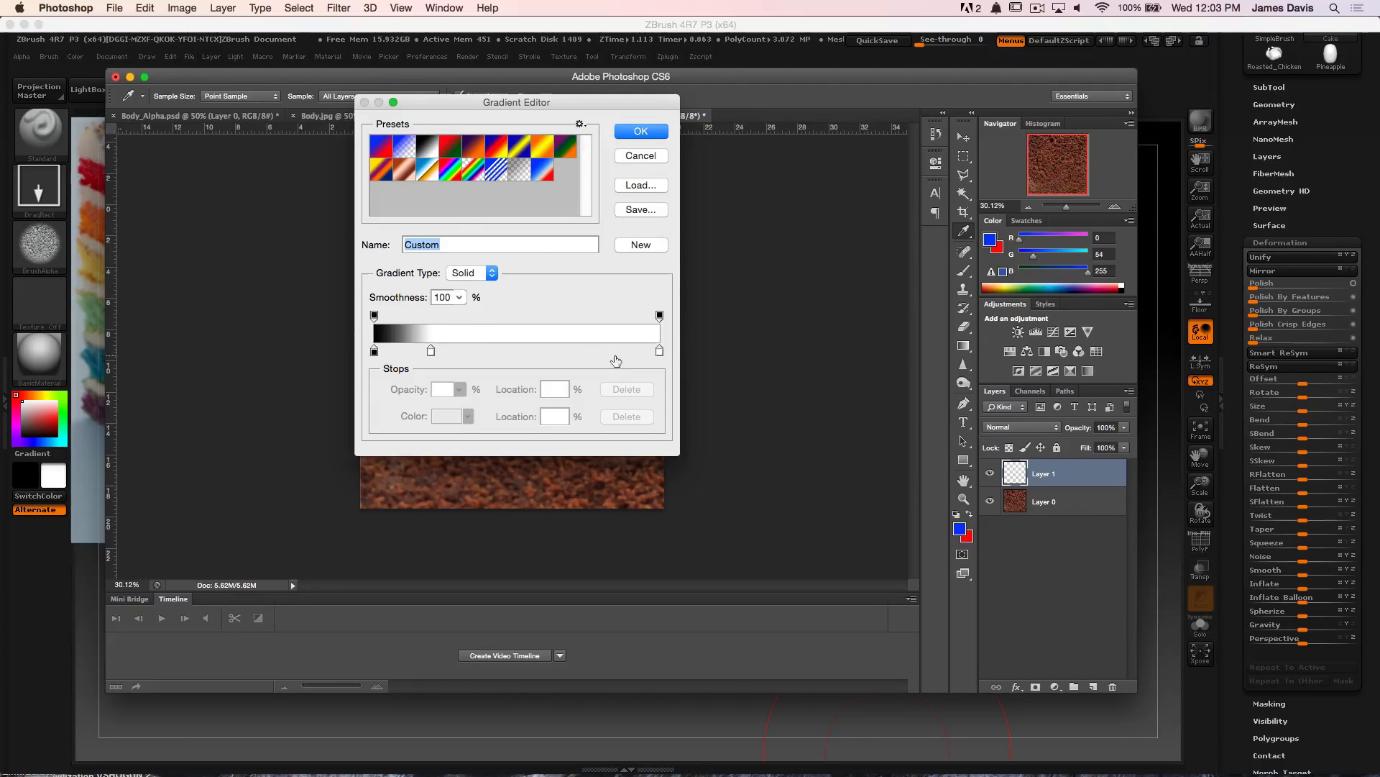
{"action": "left_click_drag", "start_coordinate": [622, 351], "coordinate": [449, 357]}
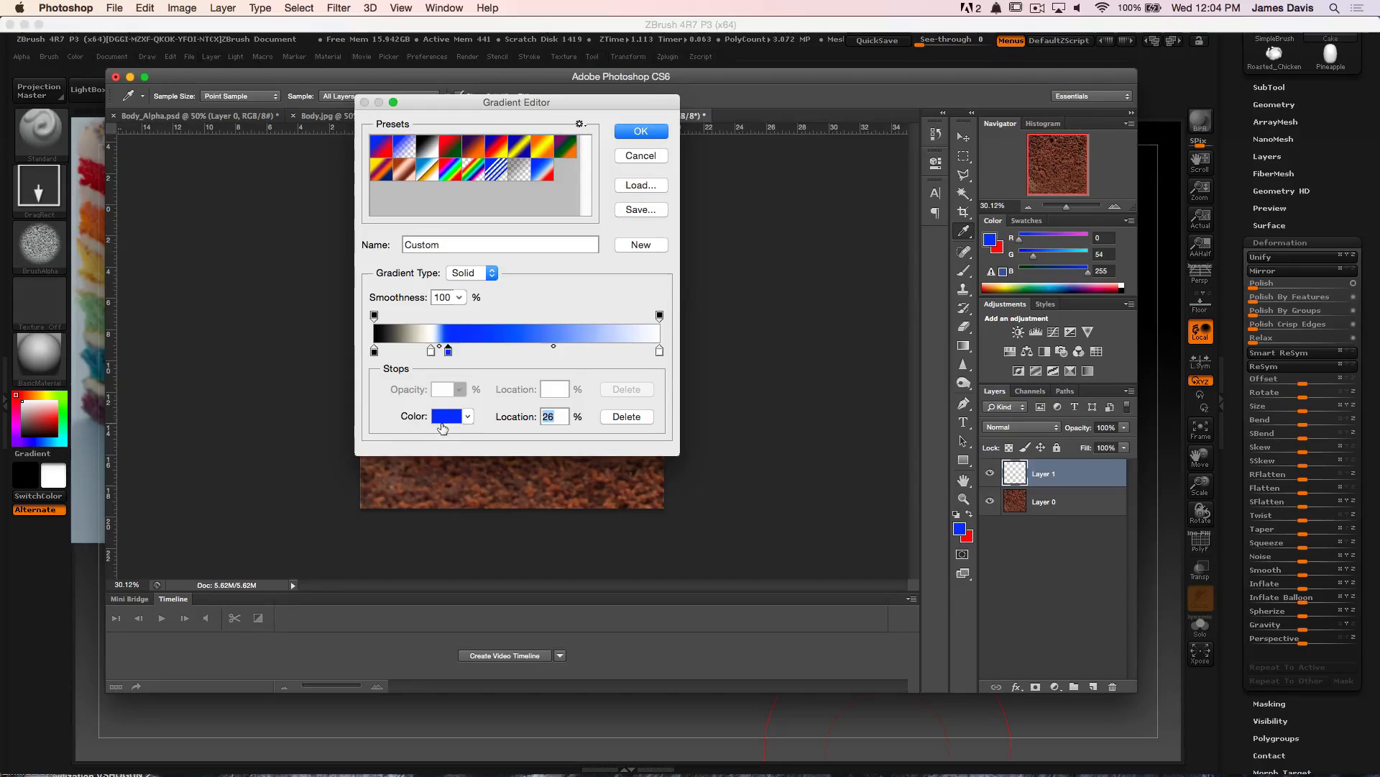
{"action": "left_click", "coordinate": [627, 419]}
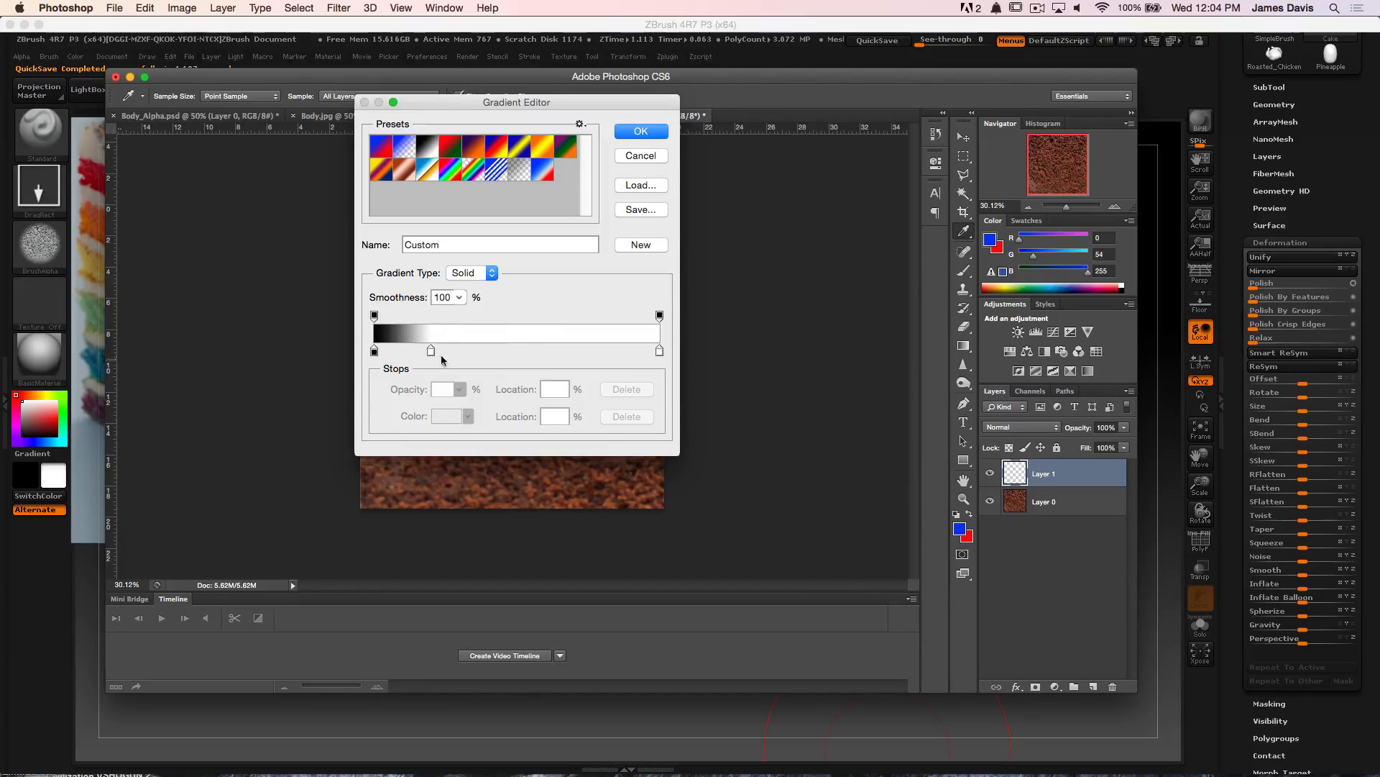
{"action": "left_click", "coordinate": [642, 132]}
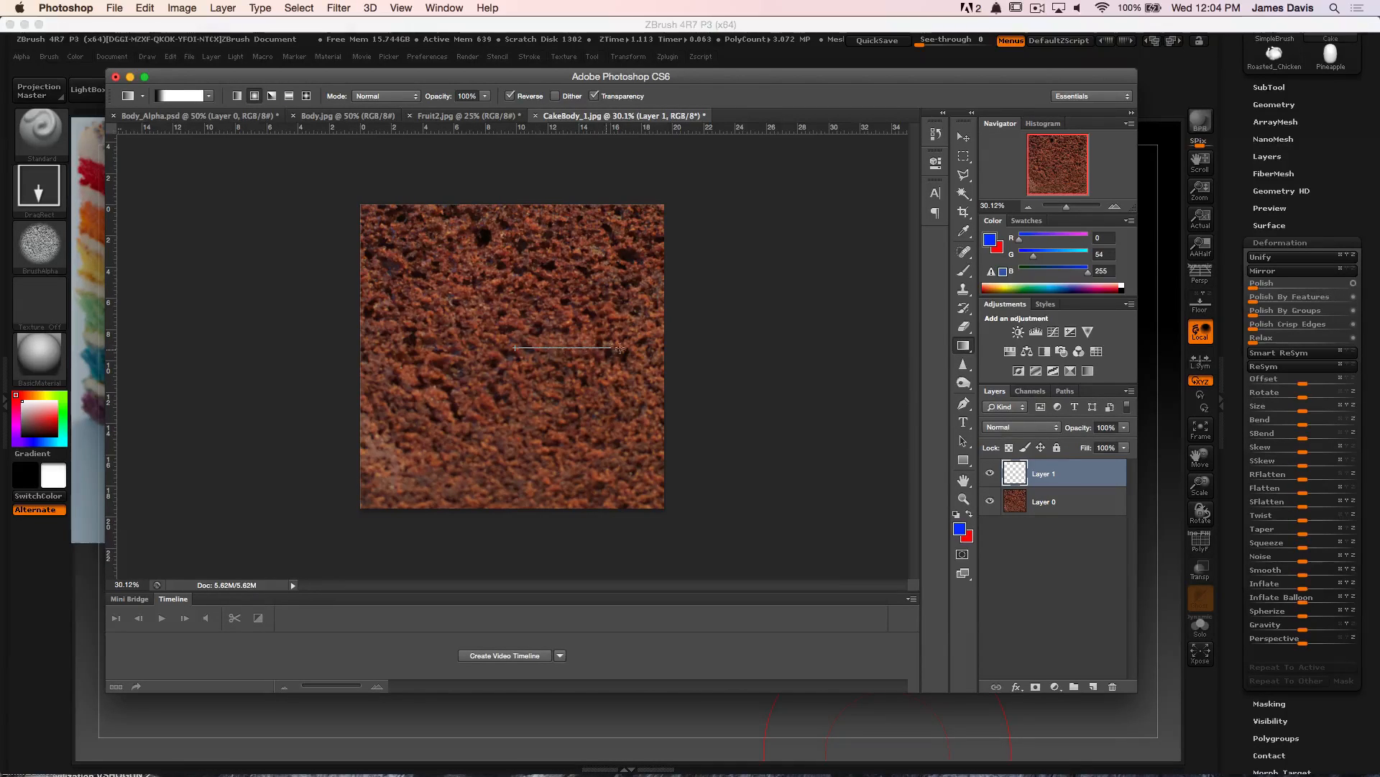
Draw the radial gradient on Layer 1 from the image centre to the edge and set the layer's blend mode to Multiply
{"action": "left_click_drag", "start_coordinate": [661, 343], "coordinate": [662, 343]}
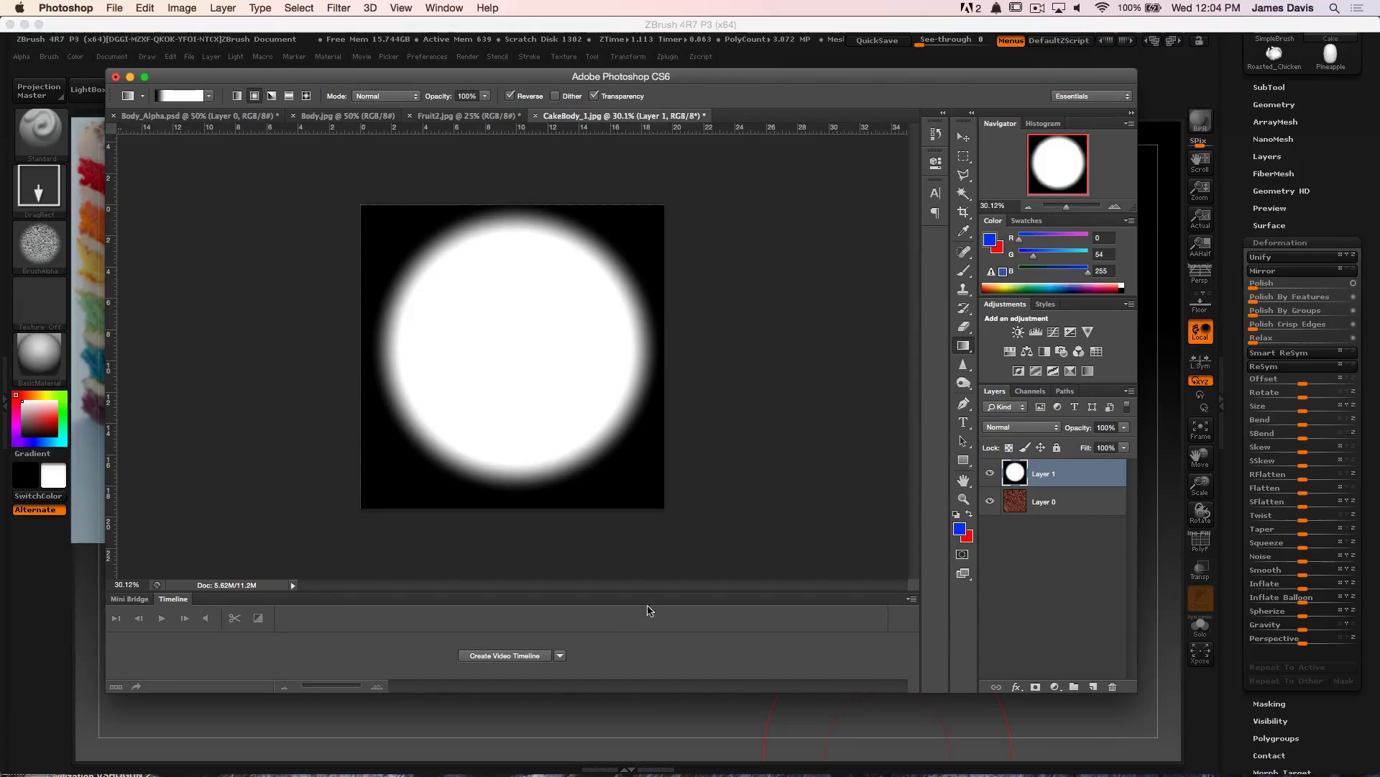
{"action": "left_click", "coordinate": [1045, 431]}
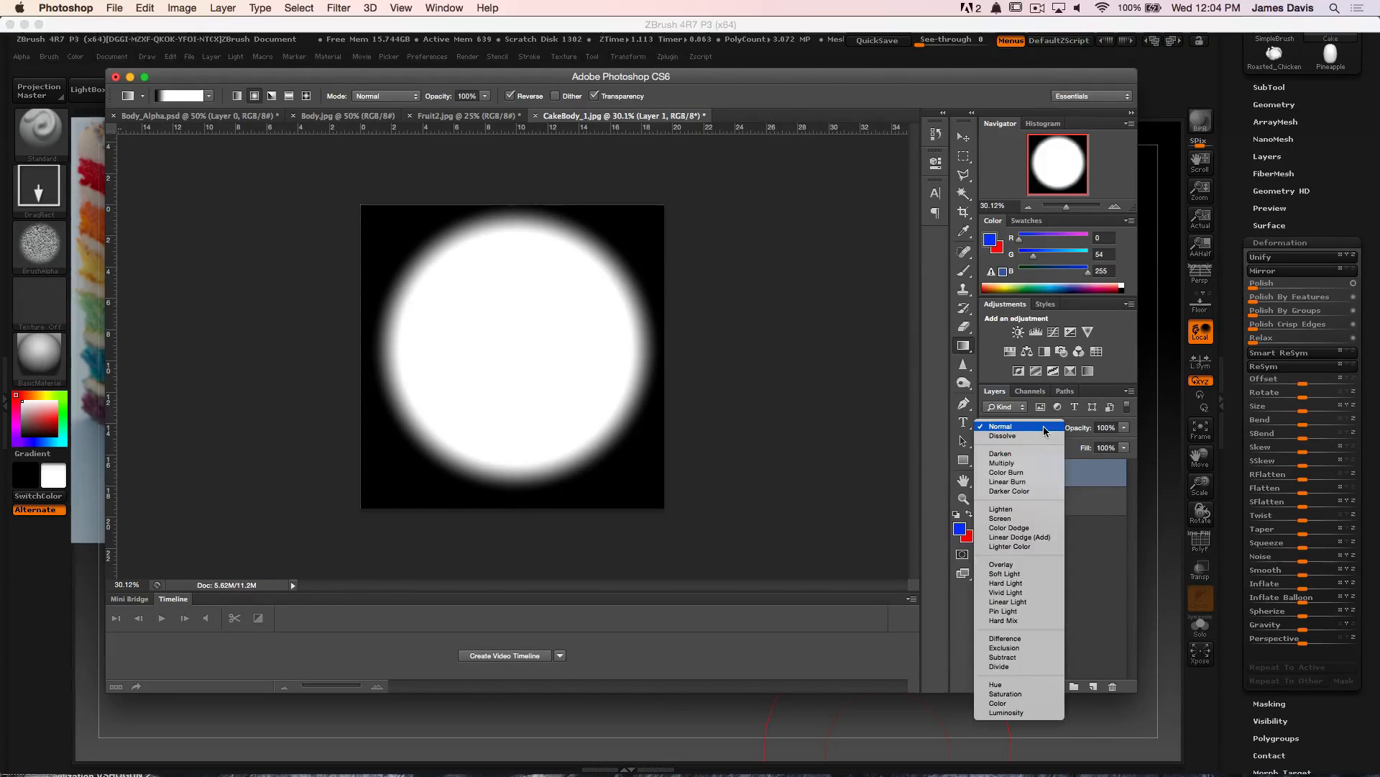
{"action": "left_click", "coordinate": [1040, 428]}
{"action": "left_click", "coordinate": [1039, 429]}
{"action": "left_click", "coordinate": [1002, 456]}
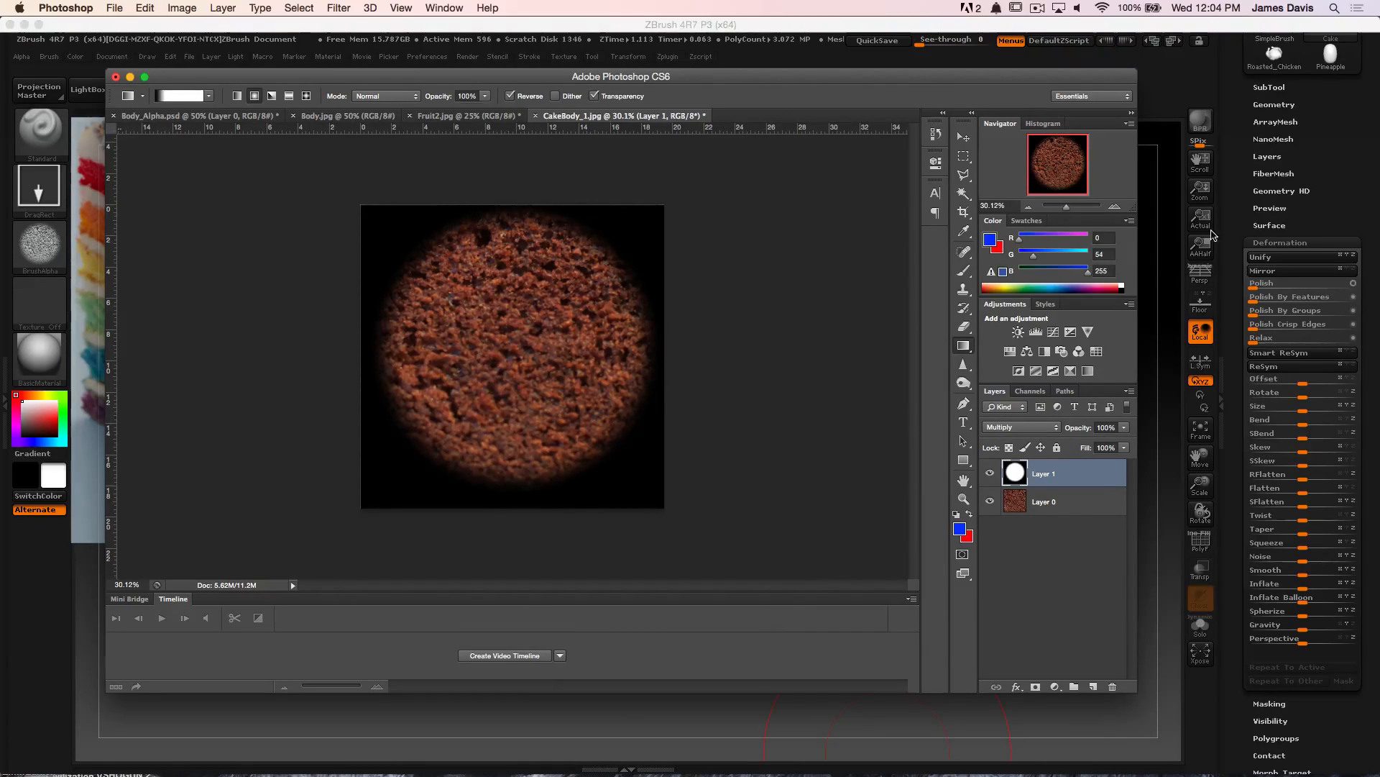
Switch back to ZBrush and examine the cake slice from its outer frosting side
{"action": "left_click", "coordinate": [1374, 189]}
{"action": "left_click_drag", "start_coordinate": [931, 281], "coordinate": [922, 446]}
{"action": "left_click_drag", "start_coordinate": [939, 357], "coordinate": [862, 268]}
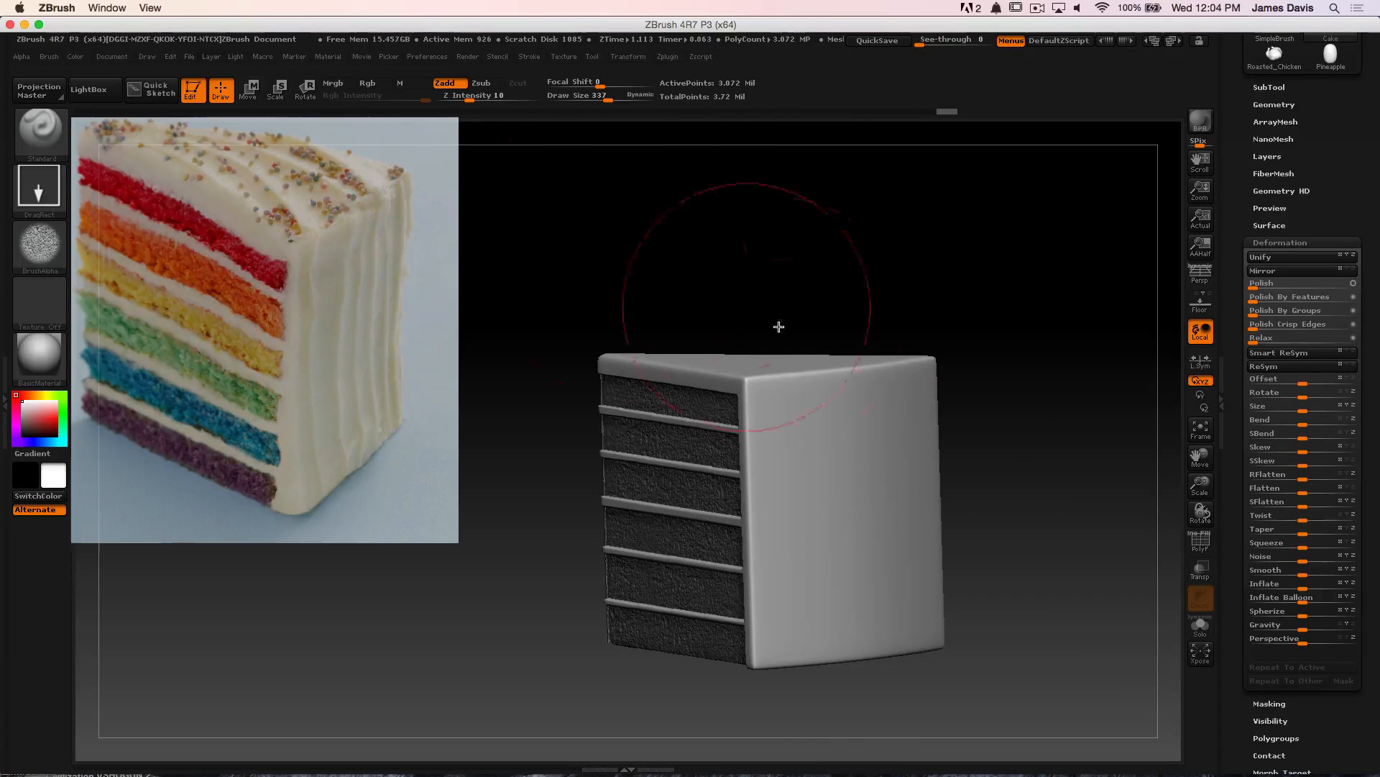
Switch to the Dam_Standard brush for the outer frosting and set its draw size to 154
{"action": "left_click_drag", "start_coordinate": [779, 327], "coordinate": [681, 432]}
{"action": "left_click_drag", "start_coordinate": [697, 558], "coordinate": [817, 281]}
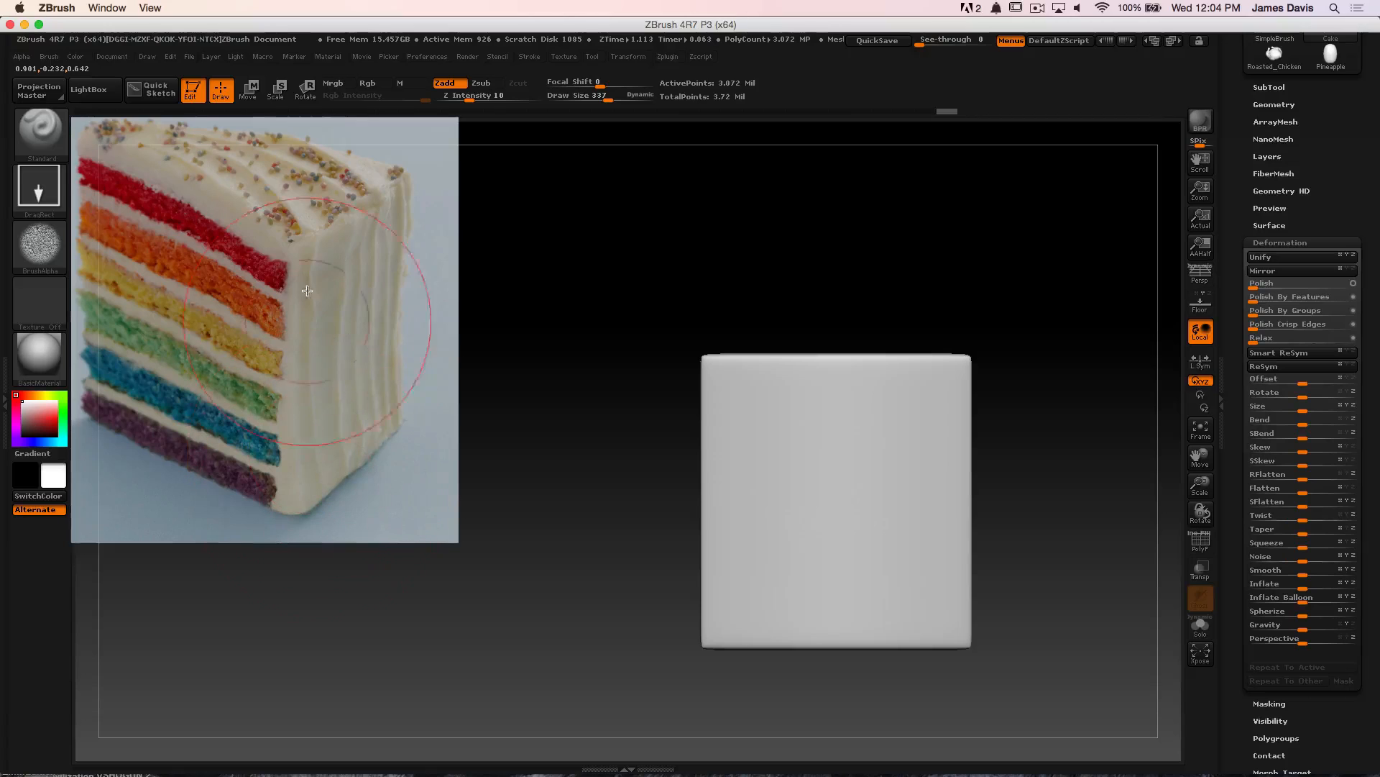
{"action": "left_click_drag", "start_coordinate": [690, 256], "coordinate": [722, 265]}
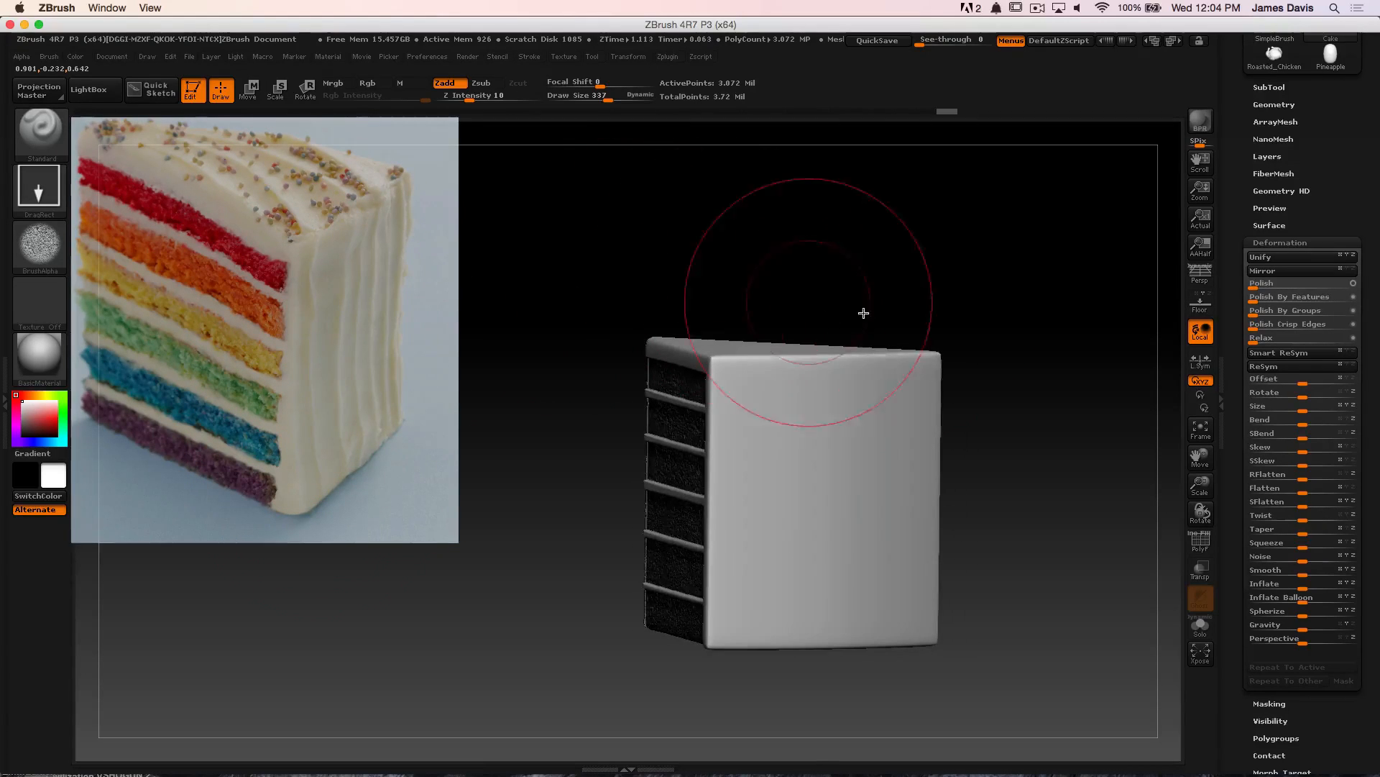
{"action": "mouse_move", "coordinate": [863, 312]}
{"action": "left_mouse_down"}
{"action": "mouse_move", "coordinate": [1020, 317]}
{"action": "mouse_move", "coordinate": [940, 308]}
{"action": "mouse_move", "coordinate": [906, 346]}
{"action": "left_mouse_up"}
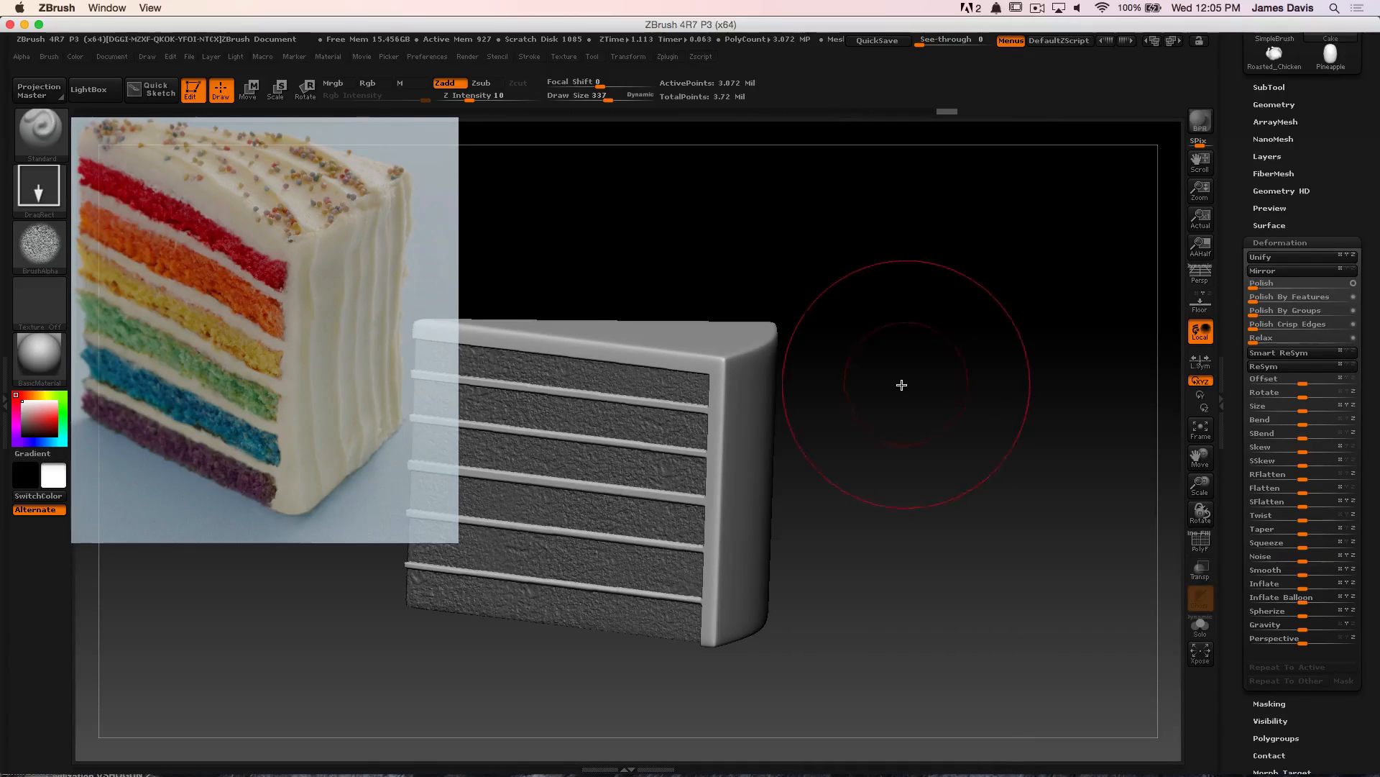
{"action": "left_click_drag", "start_coordinate": [902, 385], "coordinate": [891, 382]}
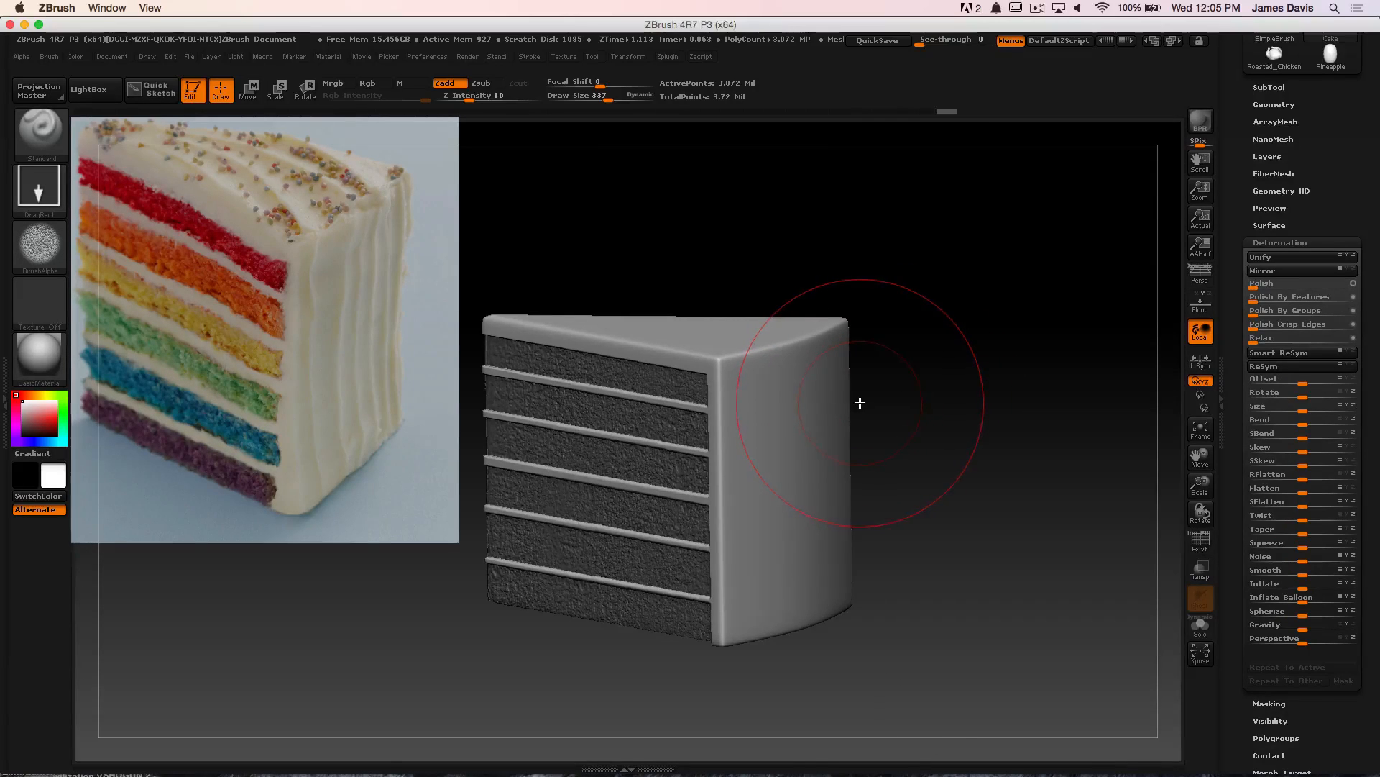
{"action": "key", "text": "b"}
{"action": "key", "text": "d"}
{"action": "key", "text": "s"}
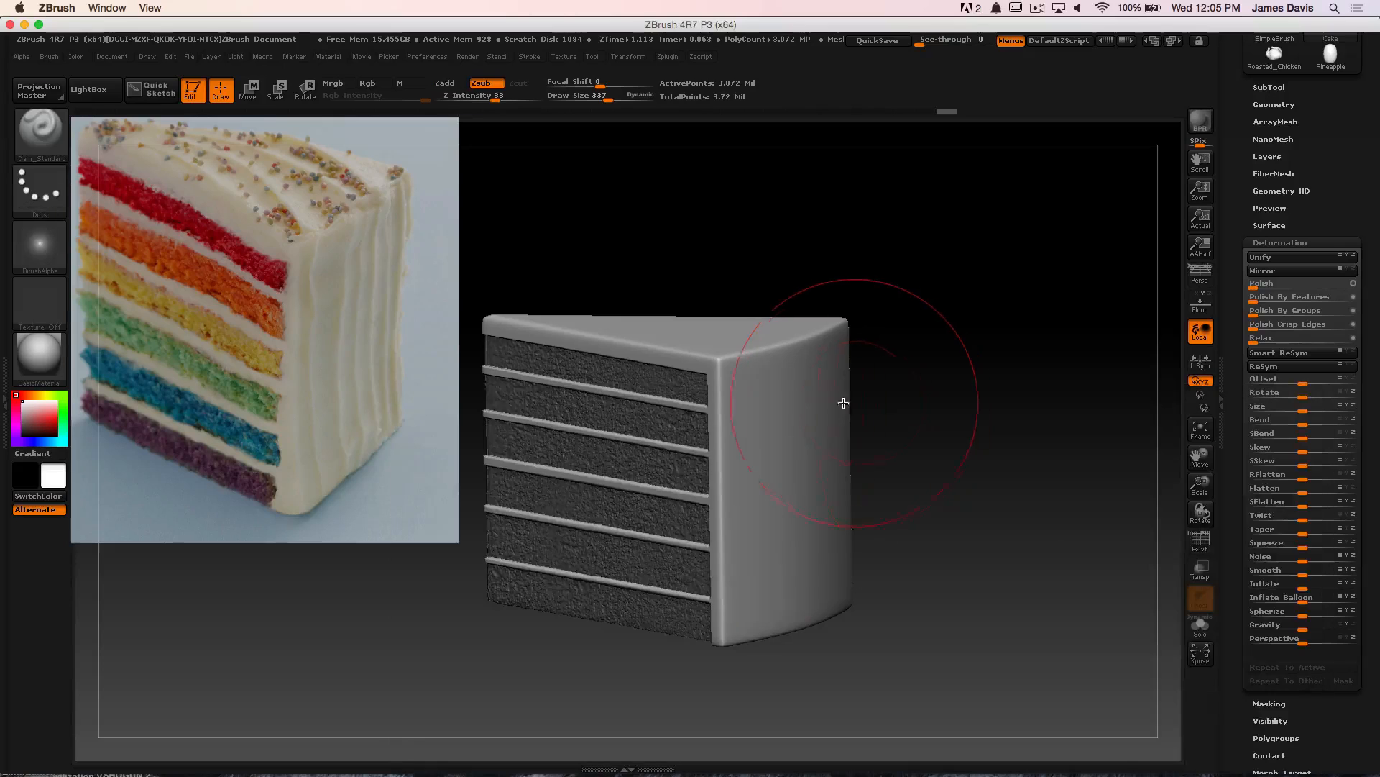
{"action": "left_click_drag", "start_coordinate": [946, 371], "coordinate": [903, 372]}
{"action": "key", "text": "s"}
{"action": "left_click_drag", "start_coordinate": [795, 390], "coordinate": [769, 388]}
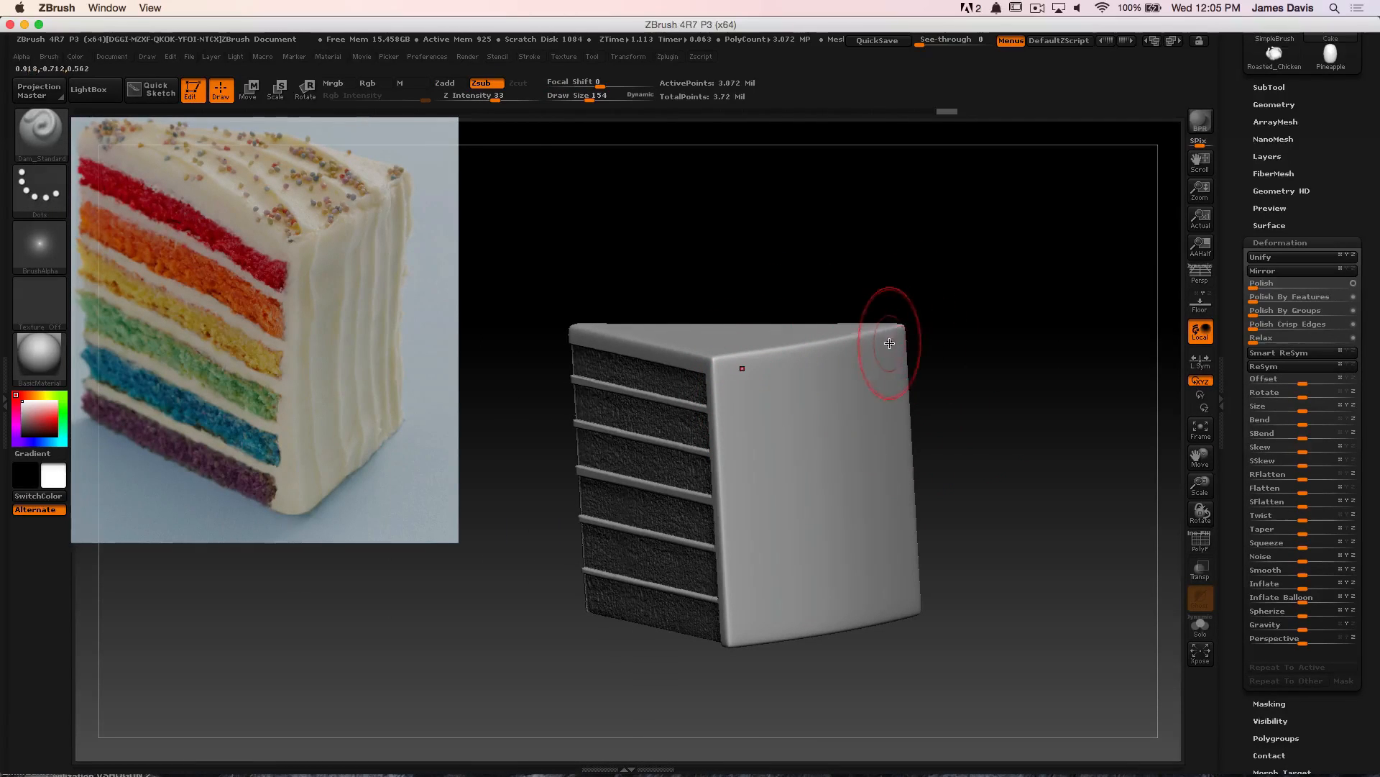
Try carving a wavy vertical groove down the outer frosting beside the cut edge, check it from several sides, and undo it
{"action": "left_click_drag", "start_coordinate": [742, 352], "coordinate": [751, 449]}
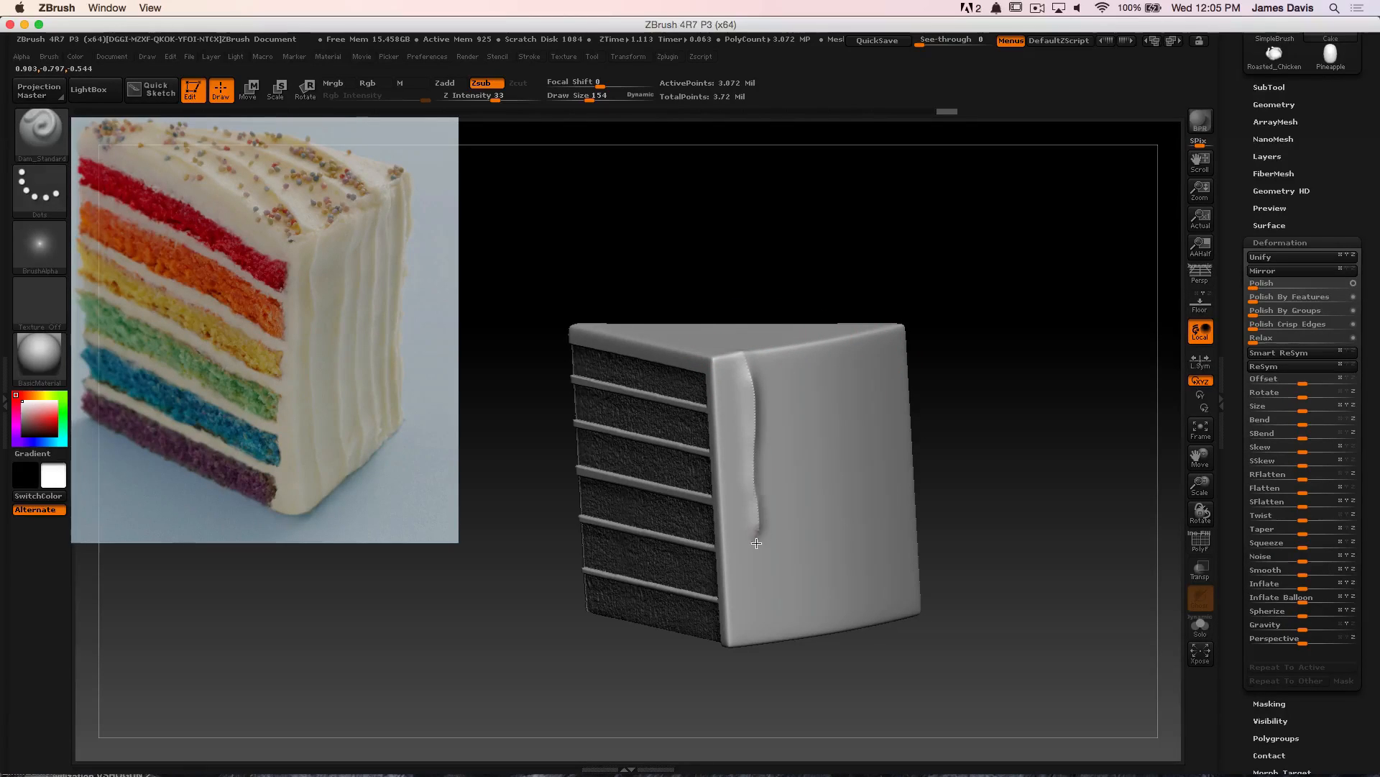
{"action": "left_click_drag", "start_coordinate": [756, 543], "coordinate": [765, 639]}
{"action": "left_click_drag", "start_coordinate": [942, 308], "coordinate": [996, 305]}
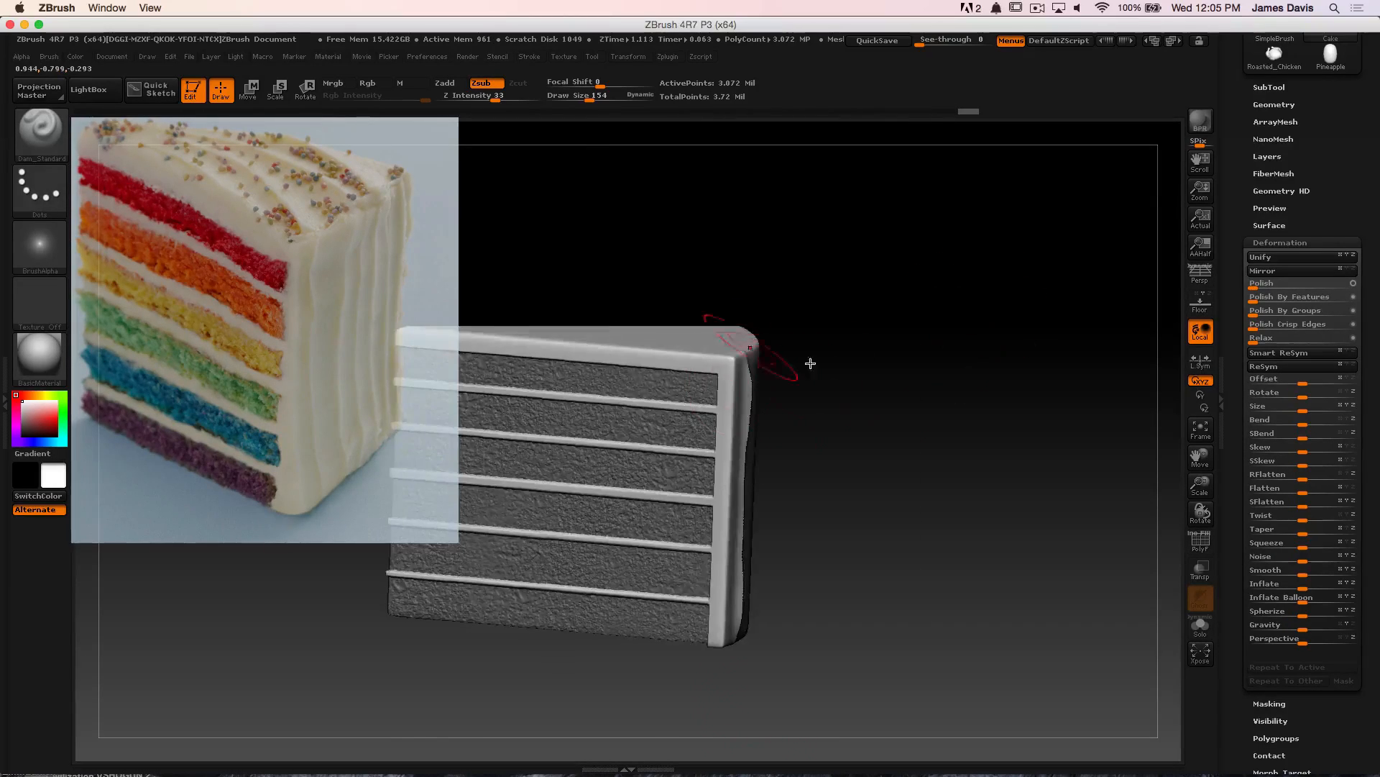
{"action": "left_click_drag", "start_coordinate": [811, 363], "coordinate": [752, 362]}
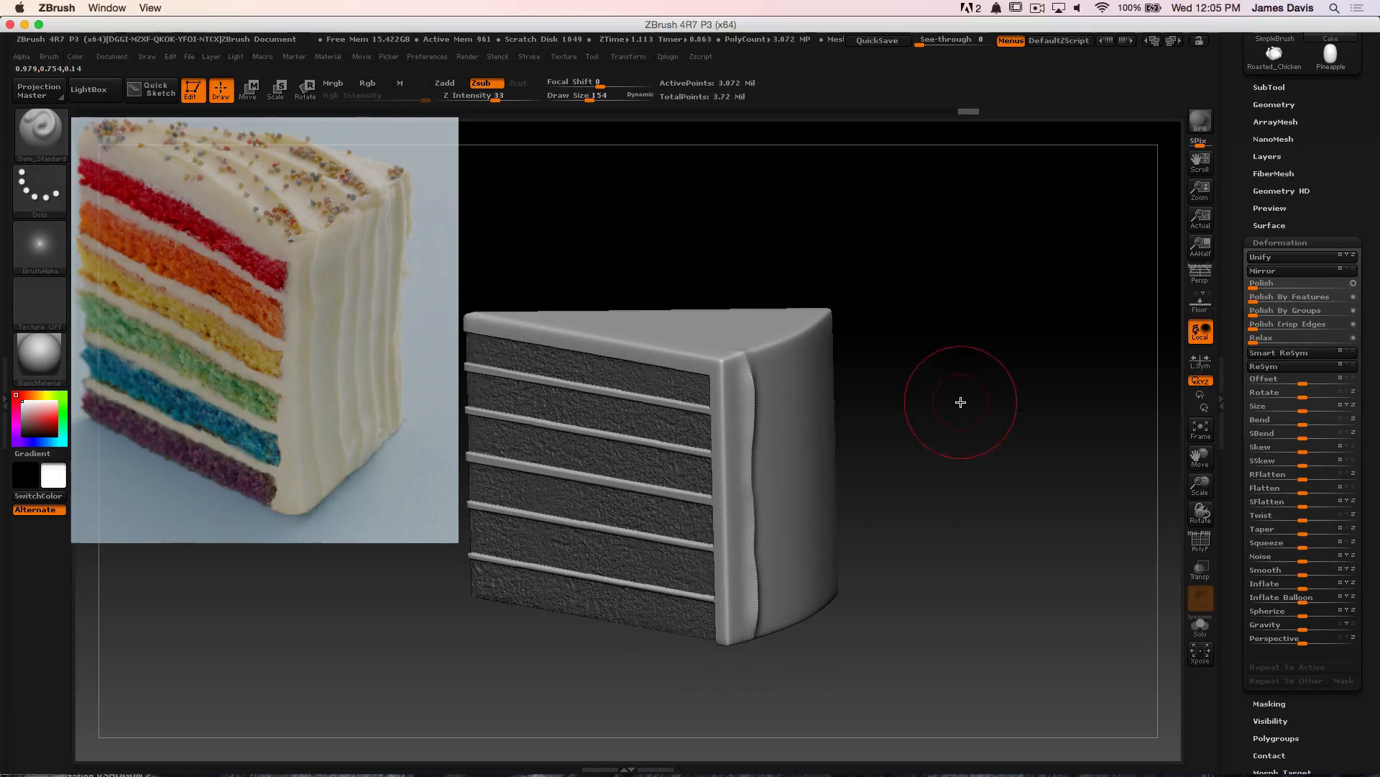
{"action": "left_click_drag", "start_coordinate": [972, 400], "coordinate": [1008, 341]}
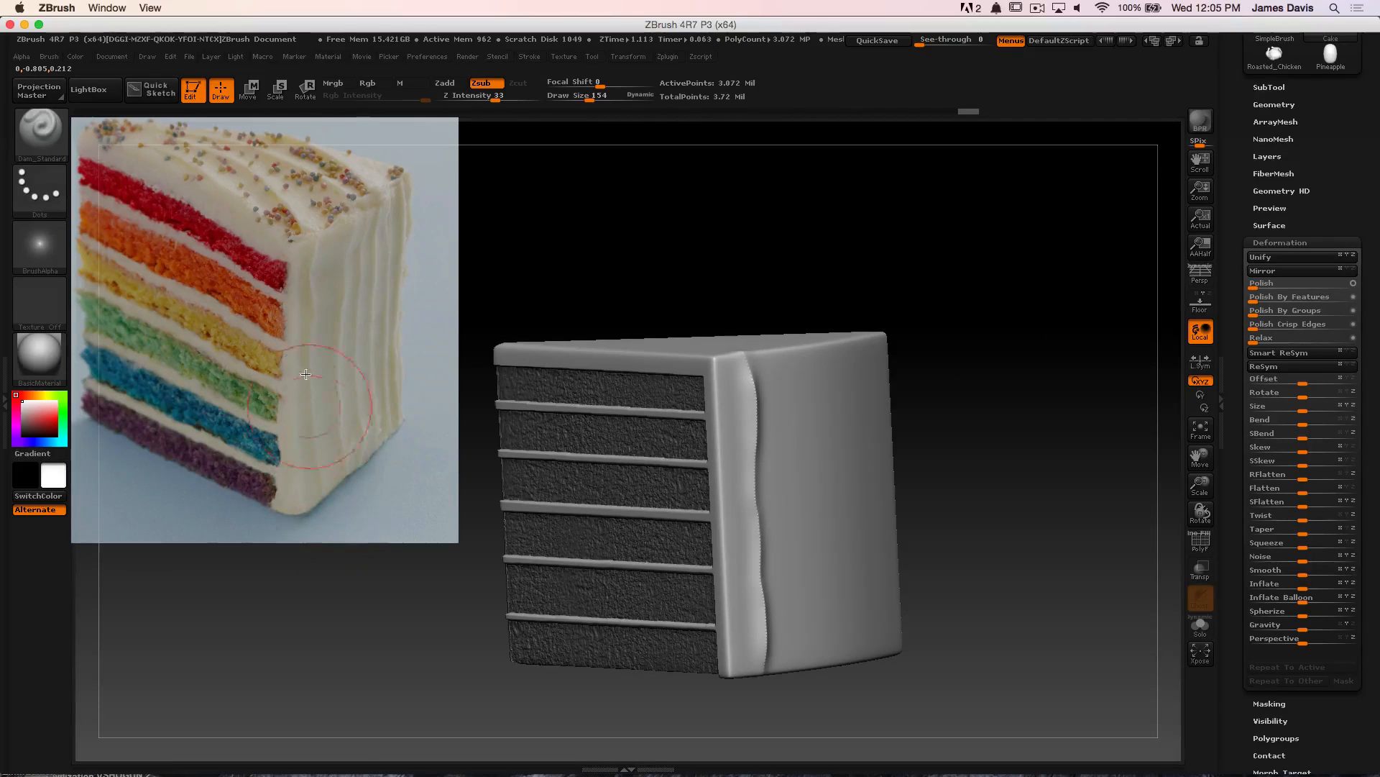
{"action": "key", "text": "ctrl"}
{"action": "key", "text": "ctrl+z"}
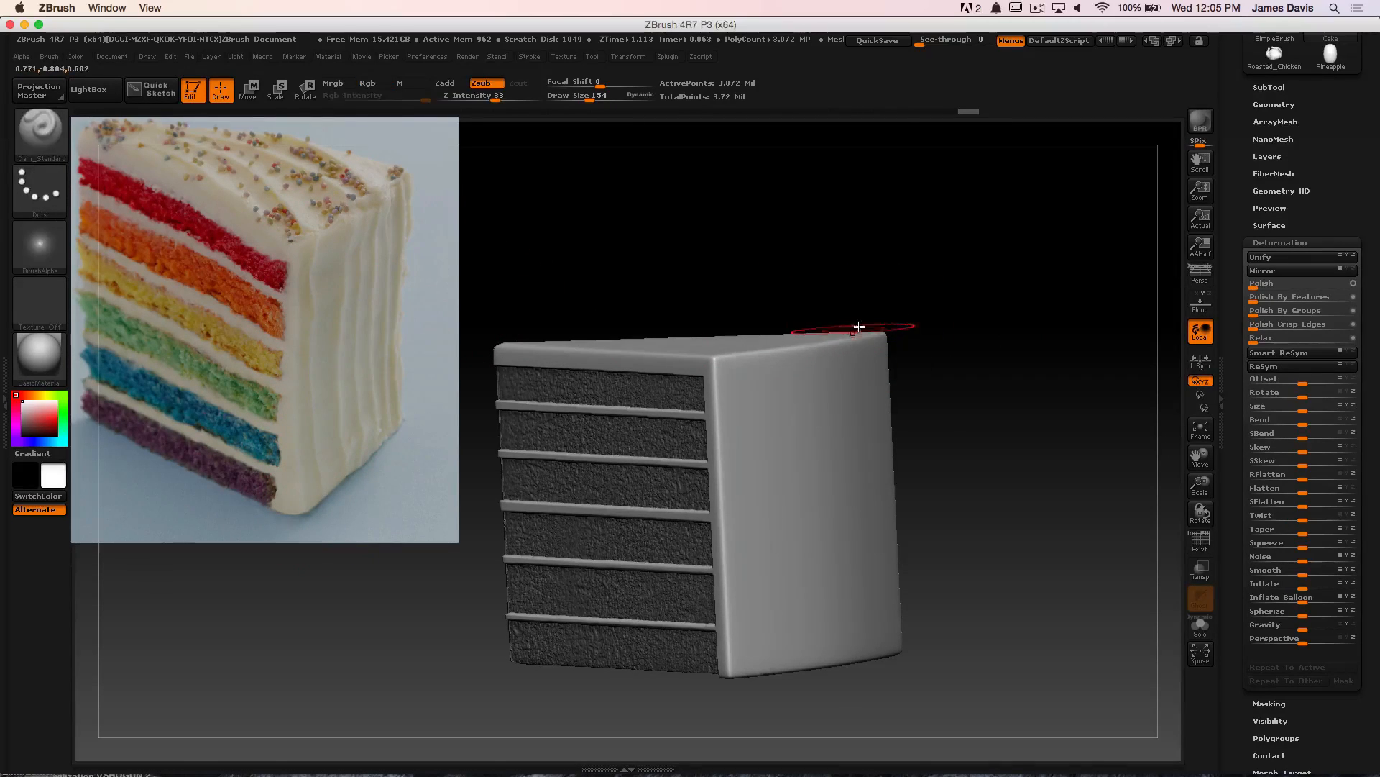
Set the brush's draw size to 132 and its Lazy Mouse radius to 29
{"action": "key", "text": "s"}
{"action": "left_click_drag", "start_coordinate": [789, 394], "coordinate": [758, 395]}
{"action": "key", "text": "s"}
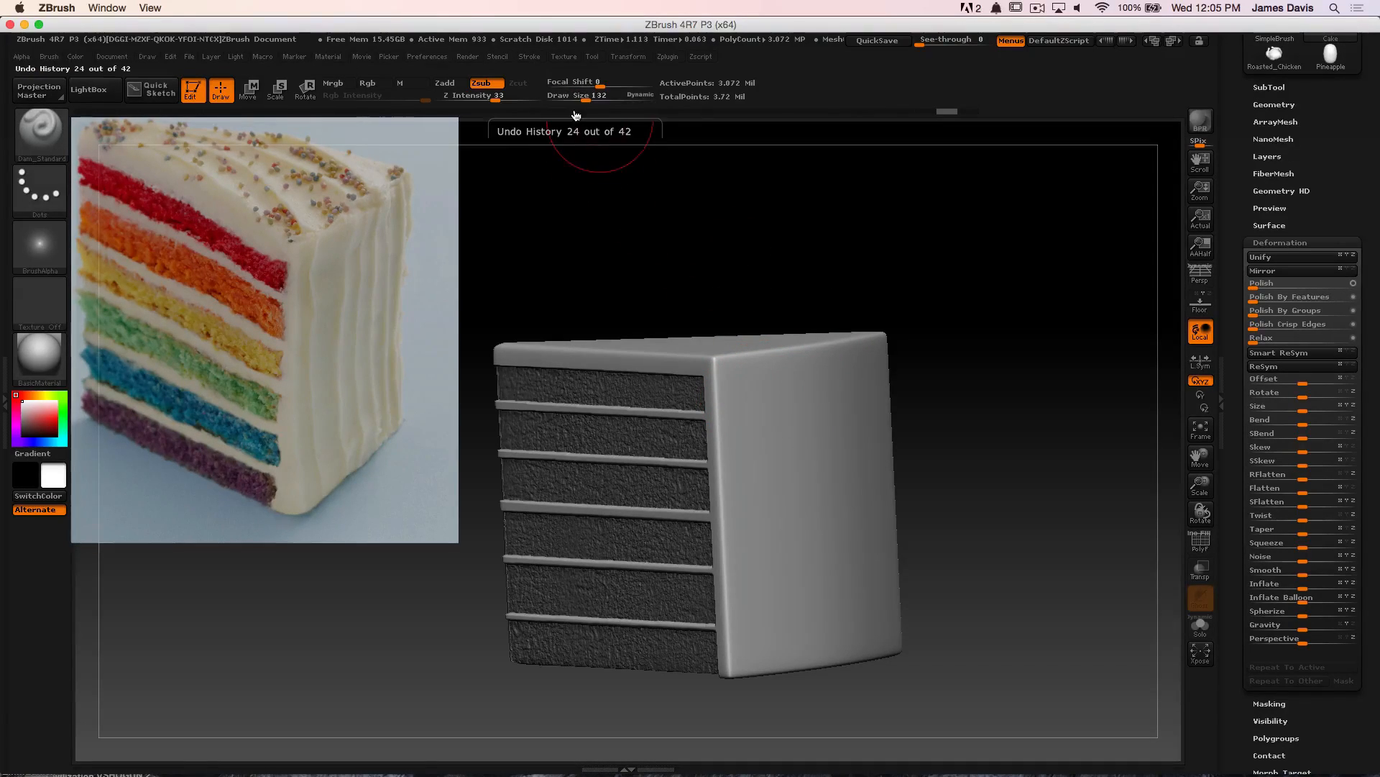
{"action": "left_click", "coordinate": [530, 57]}
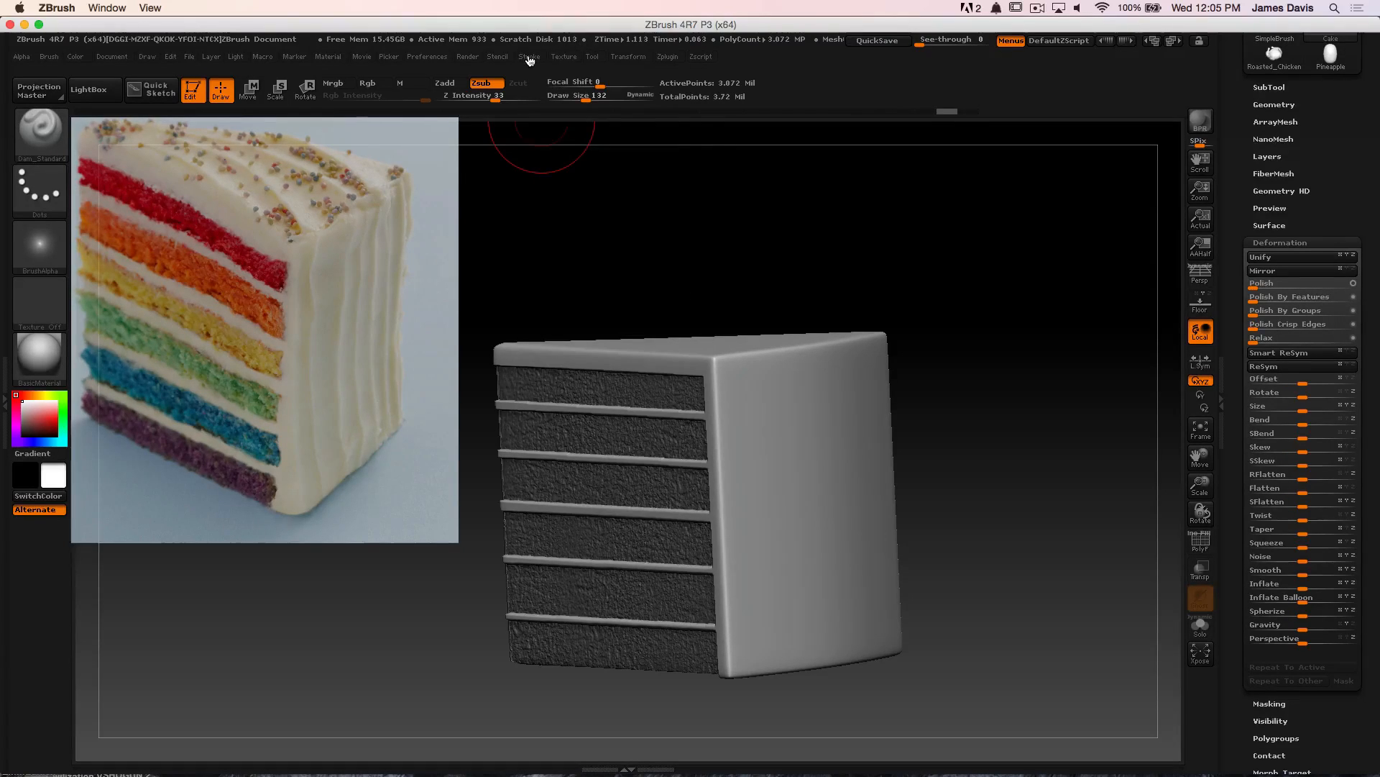
{"action": "left_click", "coordinate": [530, 58]}
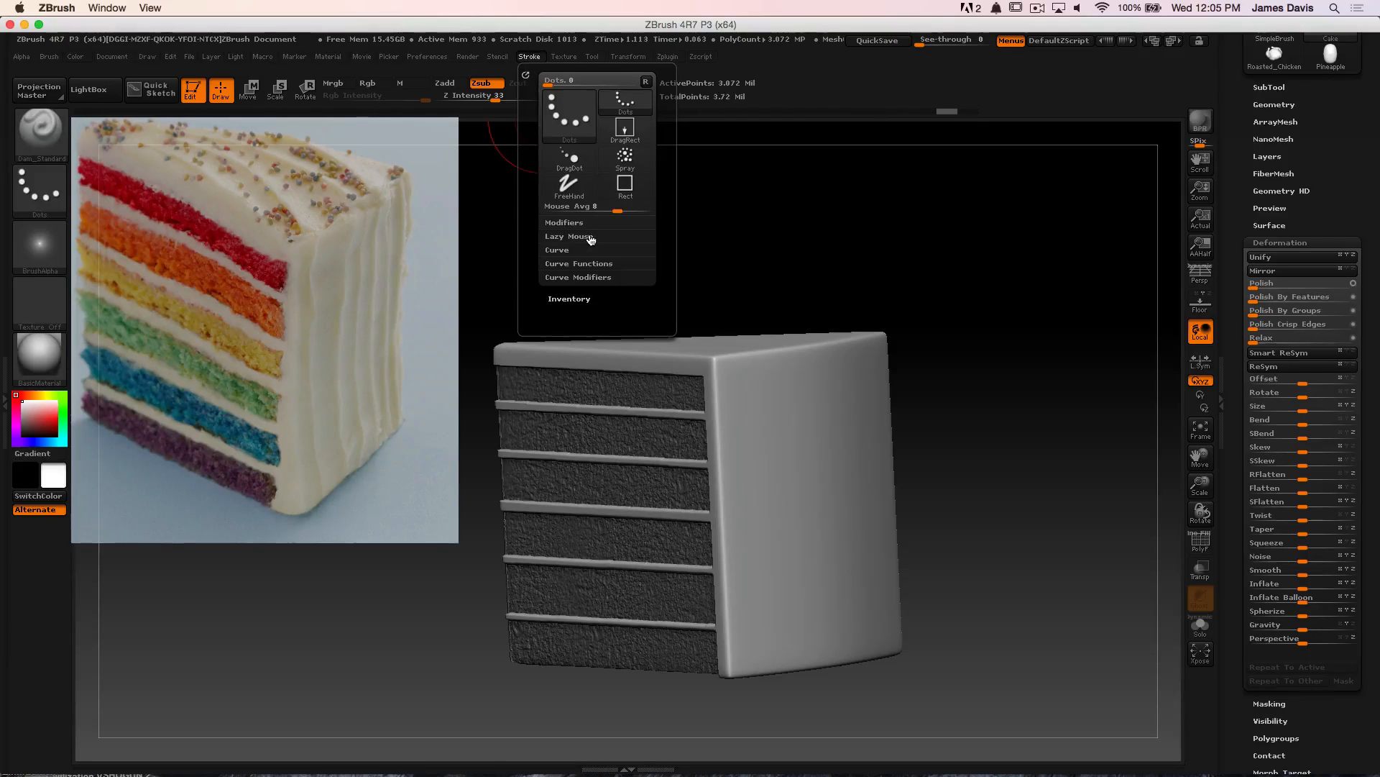
{"action": "left_click", "coordinate": [568, 237]}
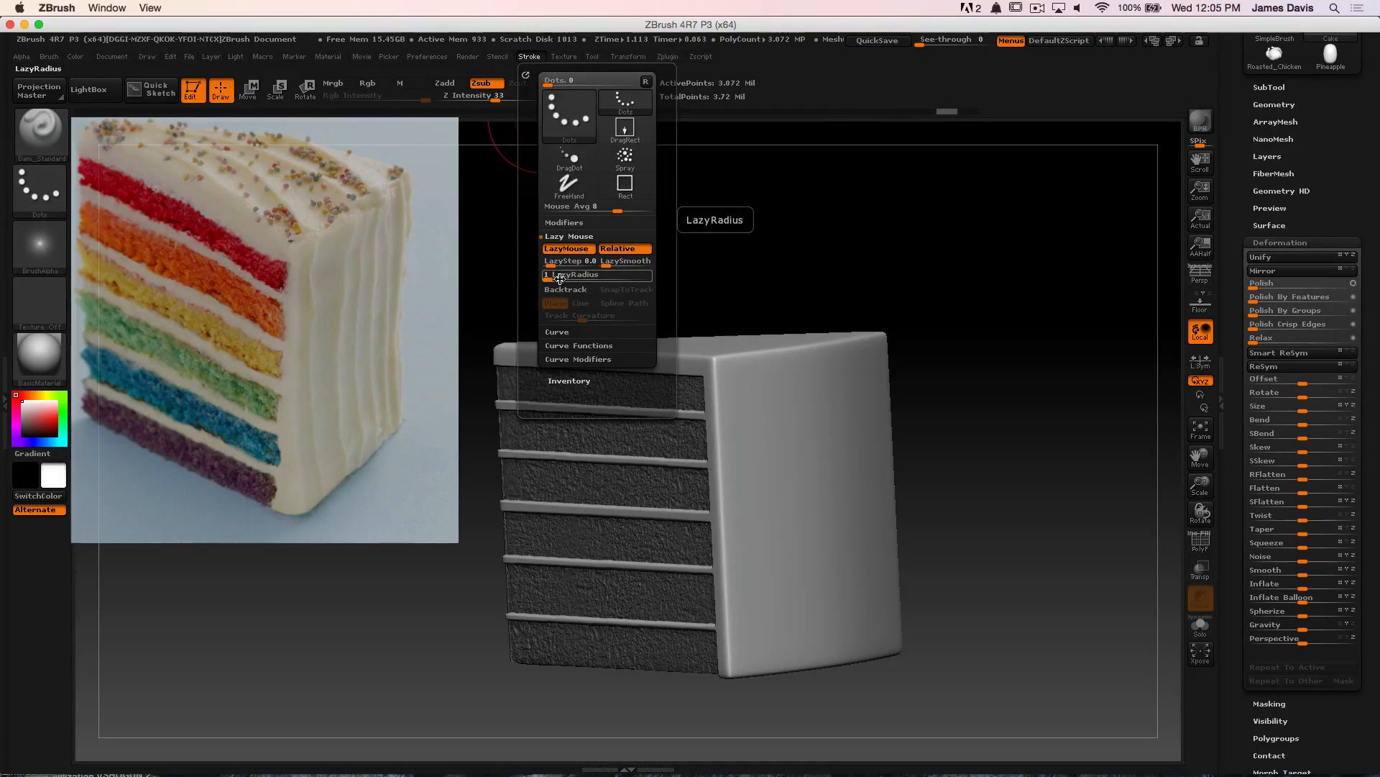
{"action": "left_click_drag", "start_coordinate": [551, 276], "coordinate": [580, 278]}
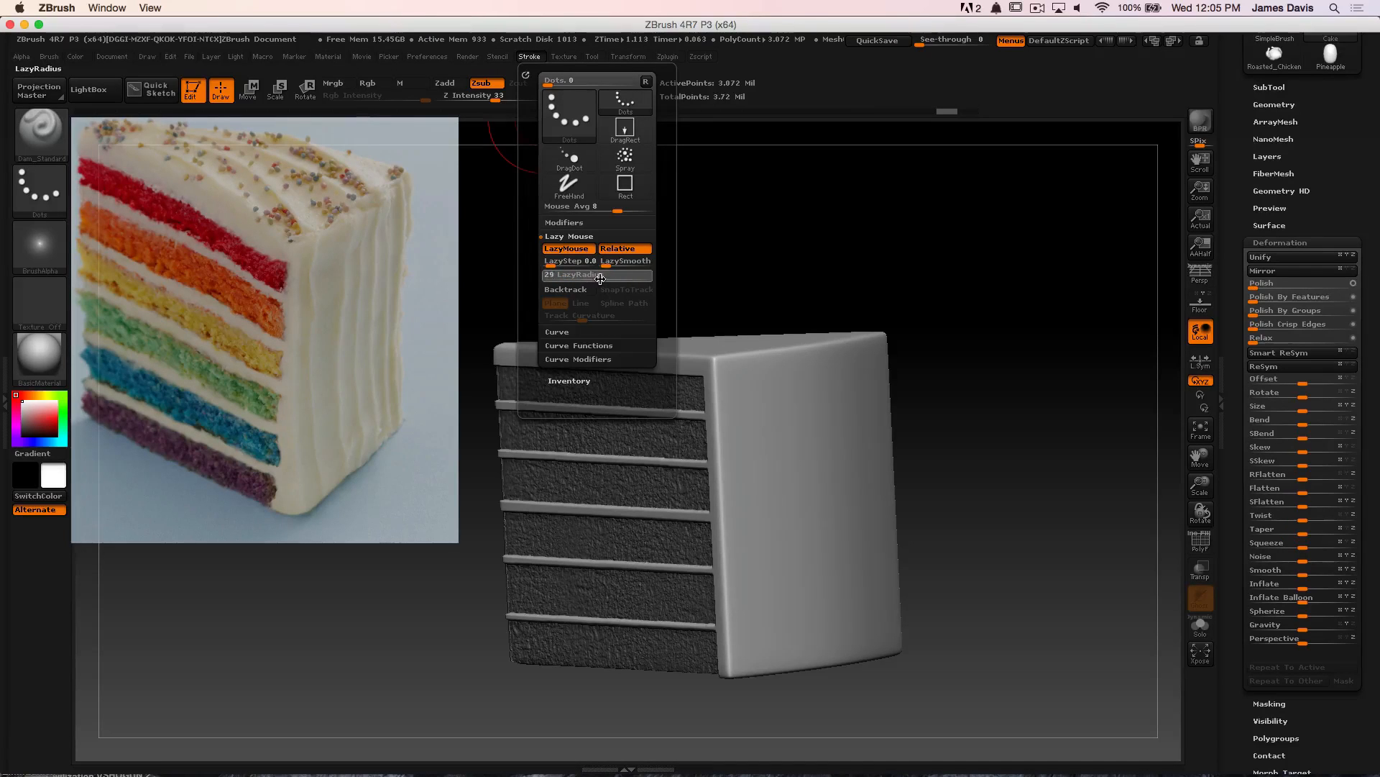
Try a long vertical groove down the outer frosting, undo it, and reduce the draw size to 69
{"action": "left_click_drag", "start_coordinate": [795, 271], "coordinate": [779, 283]}
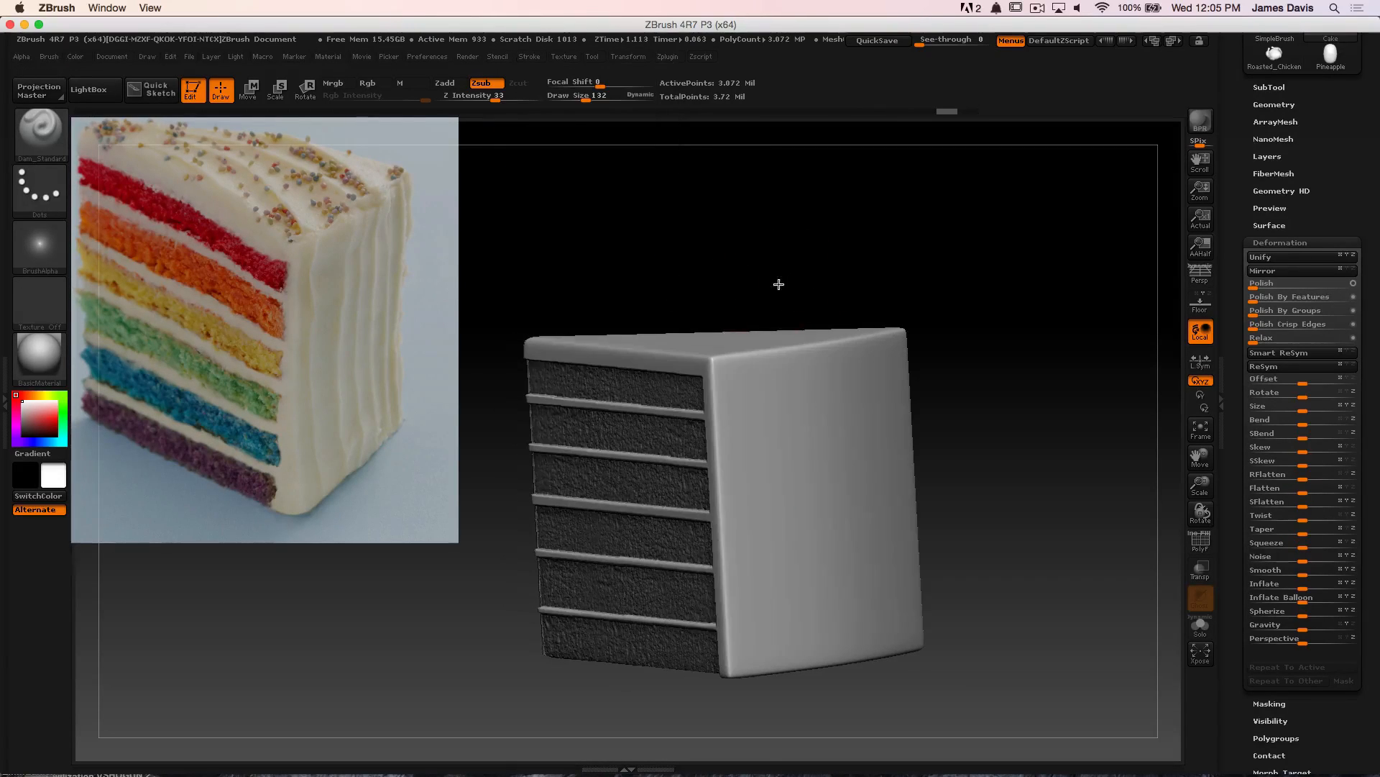
{"action": "mouse_move", "coordinate": [757, 358]}
{"action": "left_mouse_down"}
{"action": "mouse_move", "coordinate": [771, 564]}
{"action": "mouse_move", "coordinate": [805, 712]}
{"action": "left_mouse_up"}
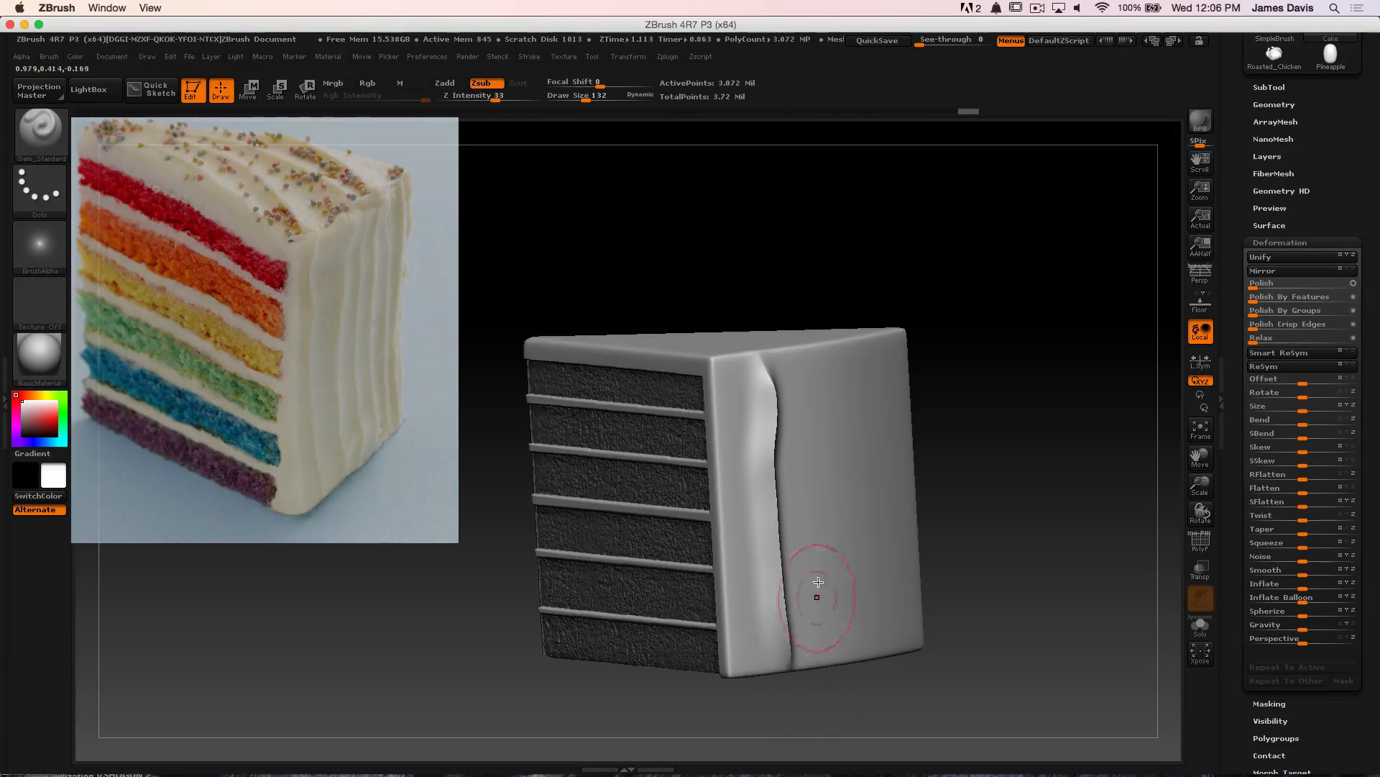
{"action": "key", "text": "super+z"}
{"action": "left_click_drag", "start_coordinate": [963, 338], "coordinate": [949, 345]}
{"action": "key", "text": "s"}
{"action": "left_click_drag", "start_coordinate": [808, 406], "coordinate": [798, 405]}
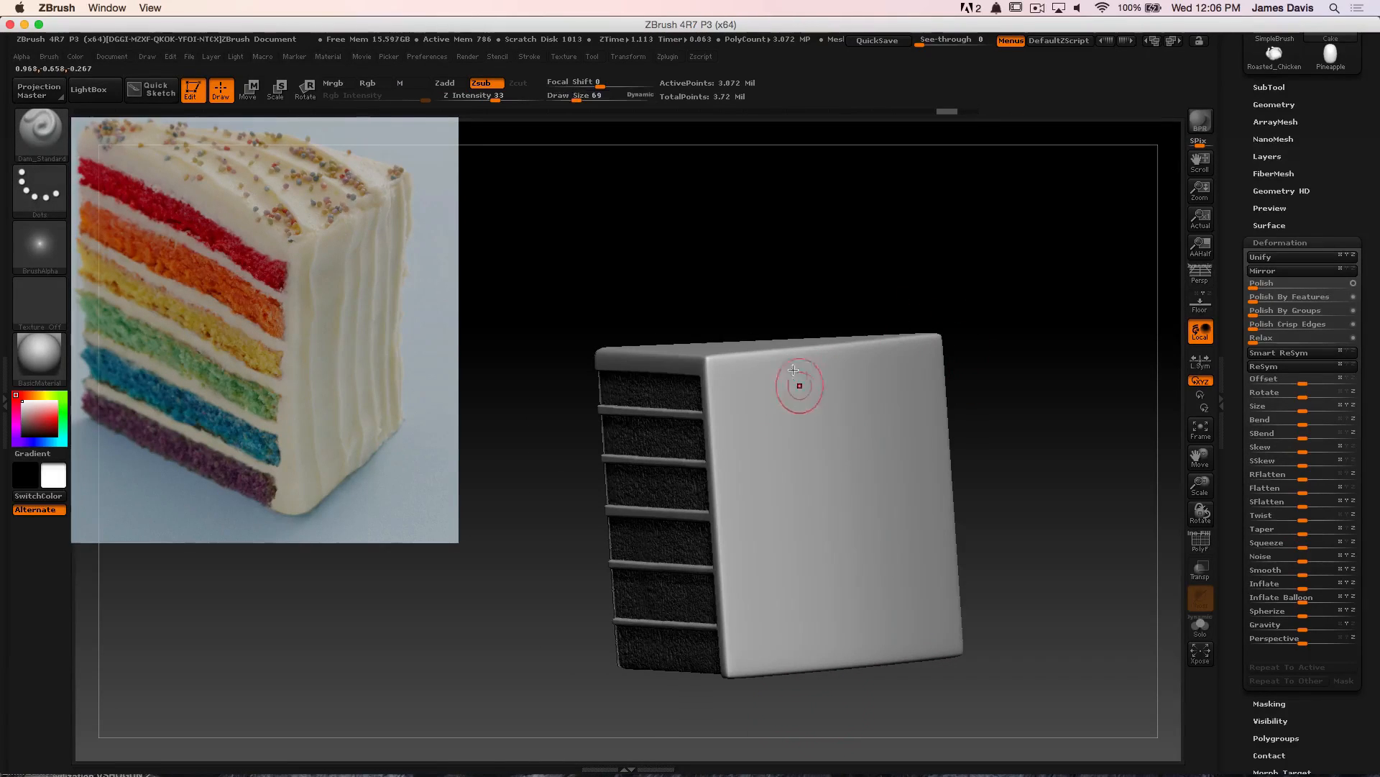
Test the smaller brush with a vertical groove and a spiral stroke on the outer frosting, undoing each one
{"action": "mouse_move", "coordinate": [791, 355]}
{"action": "left_mouse_down"}
{"action": "mouse_move", "coordinate": [781, 387]}
{"action": "mouse_move", "coordinate": [806, 409]}
{"action": "left_mouse_up"}
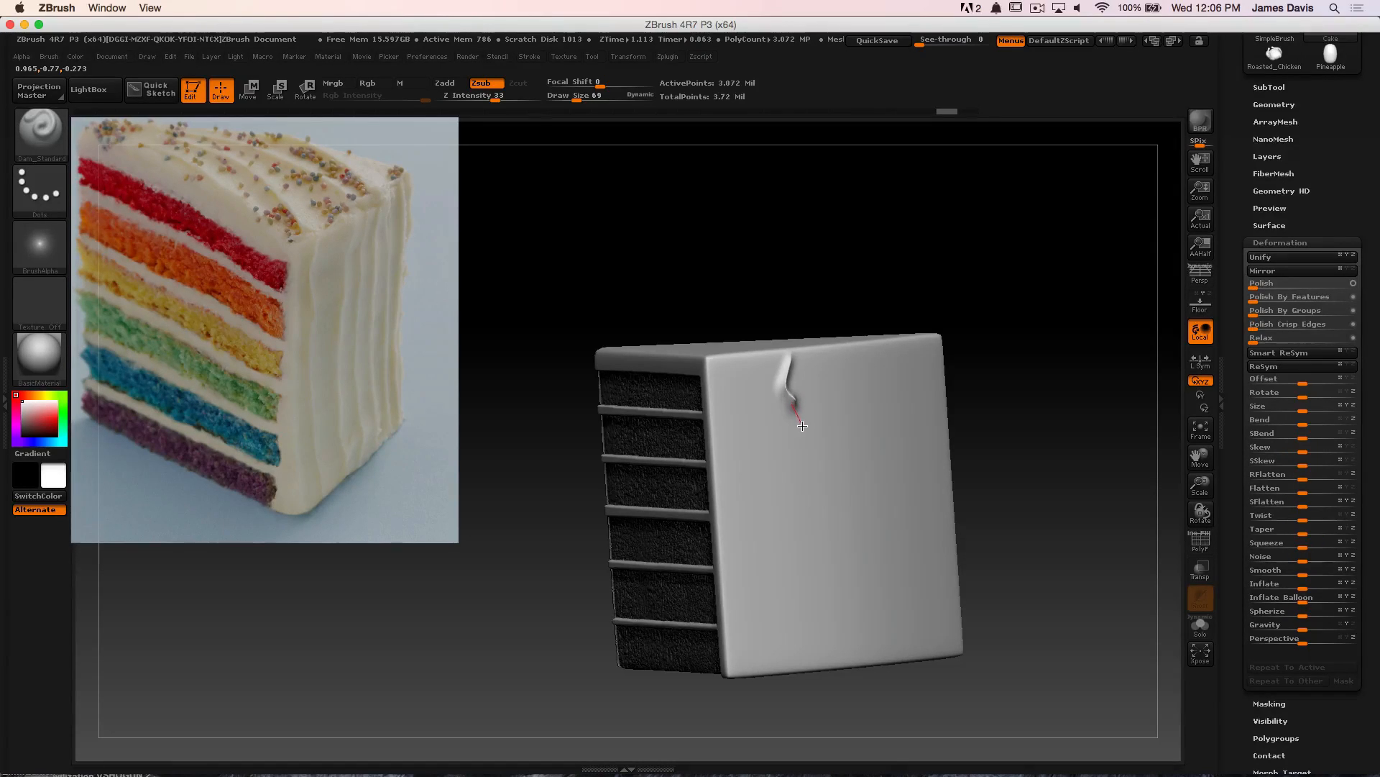
{"action": "left_click_drag", "start_coordinate": [816, 472], "coordinate": [830, 751]}
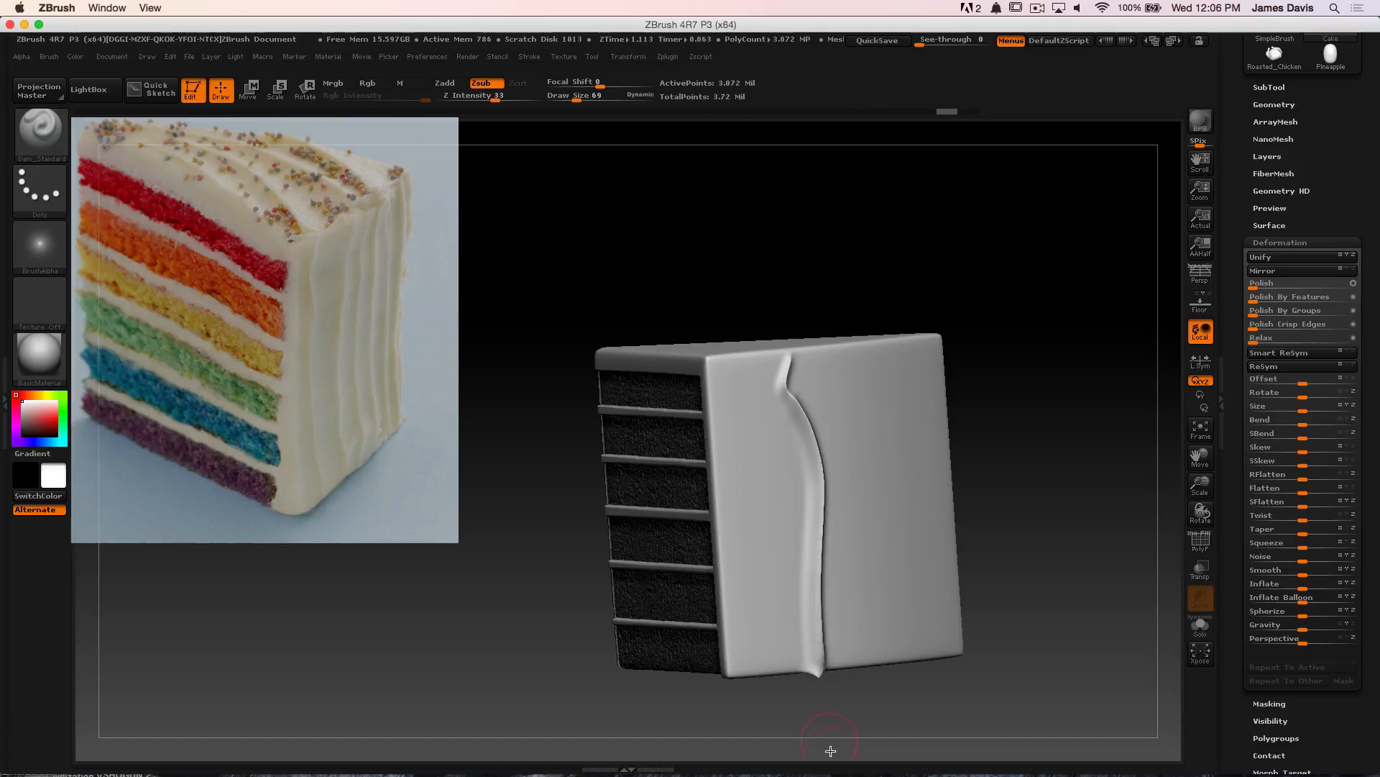
{"action": "key", "text": "ctrl+z"}
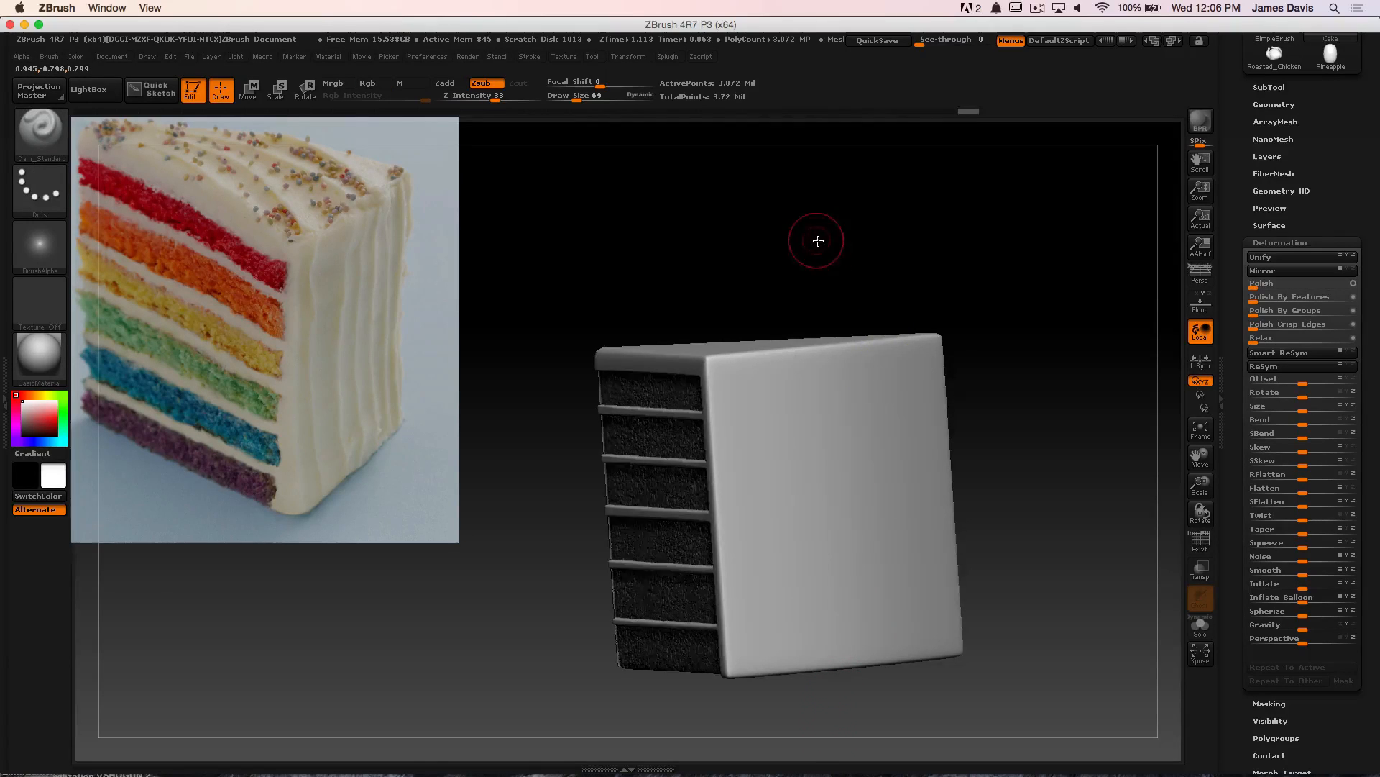
{"action": "left_click_drag", "start_coordinate": [813, 237], "coordinate": [934, 271]}
{"action": "mouse_move", "coordinate": [810, 375]}
{"action": "left_mouse_down"}
{"action": "mouse_move", "coordinate": [791, 392]}
{"action": "mouse_move", "coordinate": [776, 475]}
{"action": "mouse_move", "coordinate": [842, 496]}
{"action": "mouse_move", "coordinate": [821, 396]}
{"action": "mouse_move", "coordinate": [816, 466]}
{"action": "left_mouse_up"}
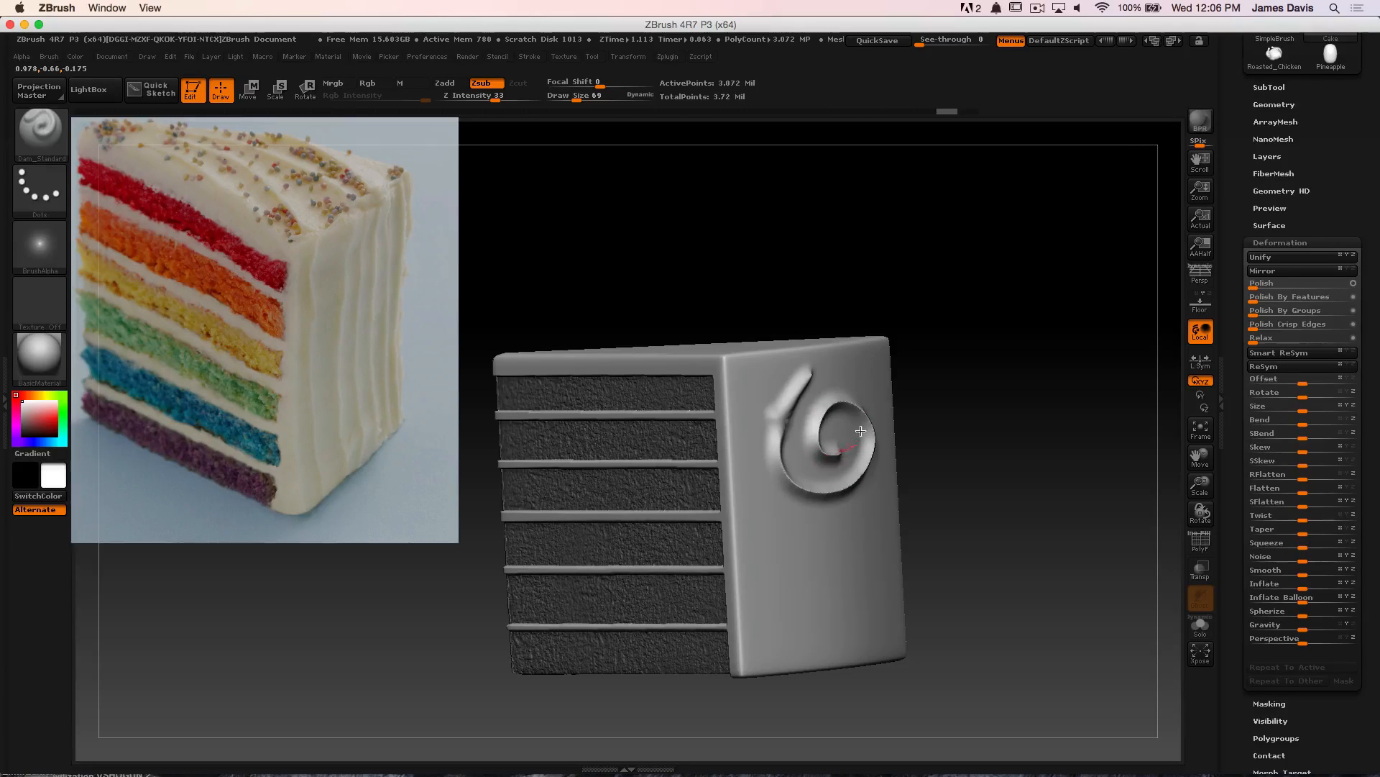
{"action": "left_click_drag", "start_coordinate": [930, 325], "coordinate": [916, 323], "text": "shift"}
{"action": "left_click_drag", "start_coordinate": [890, 261], "coordinate": [898, 278]}
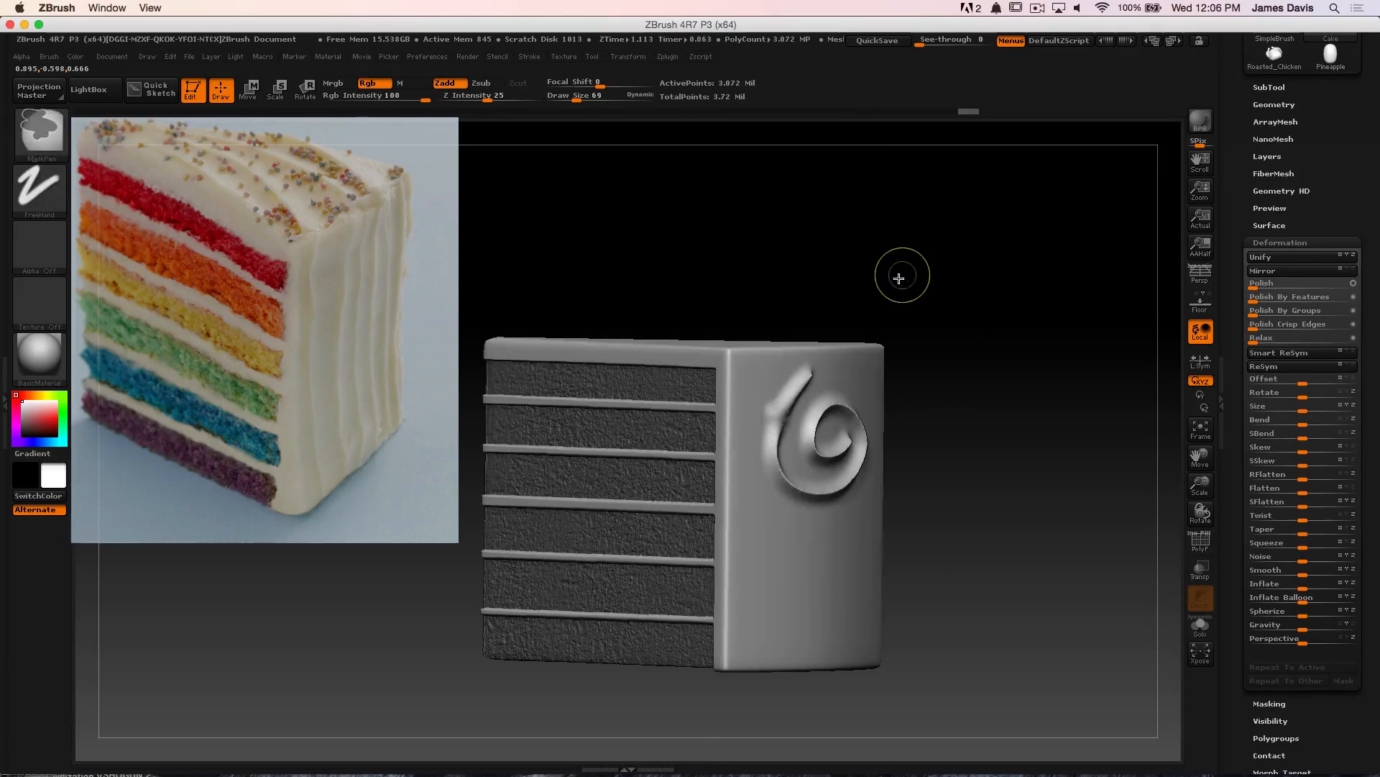
{"action": "key", "text": "ctrl+z"}
Set the brush's Z intensity to 13 and carve wavy vertical grooves across the outer frosting, starting beside the cut edge
{"action": "left_click_drag", "start_coordinate": [495, 98], "coordinate": [474, 94]}
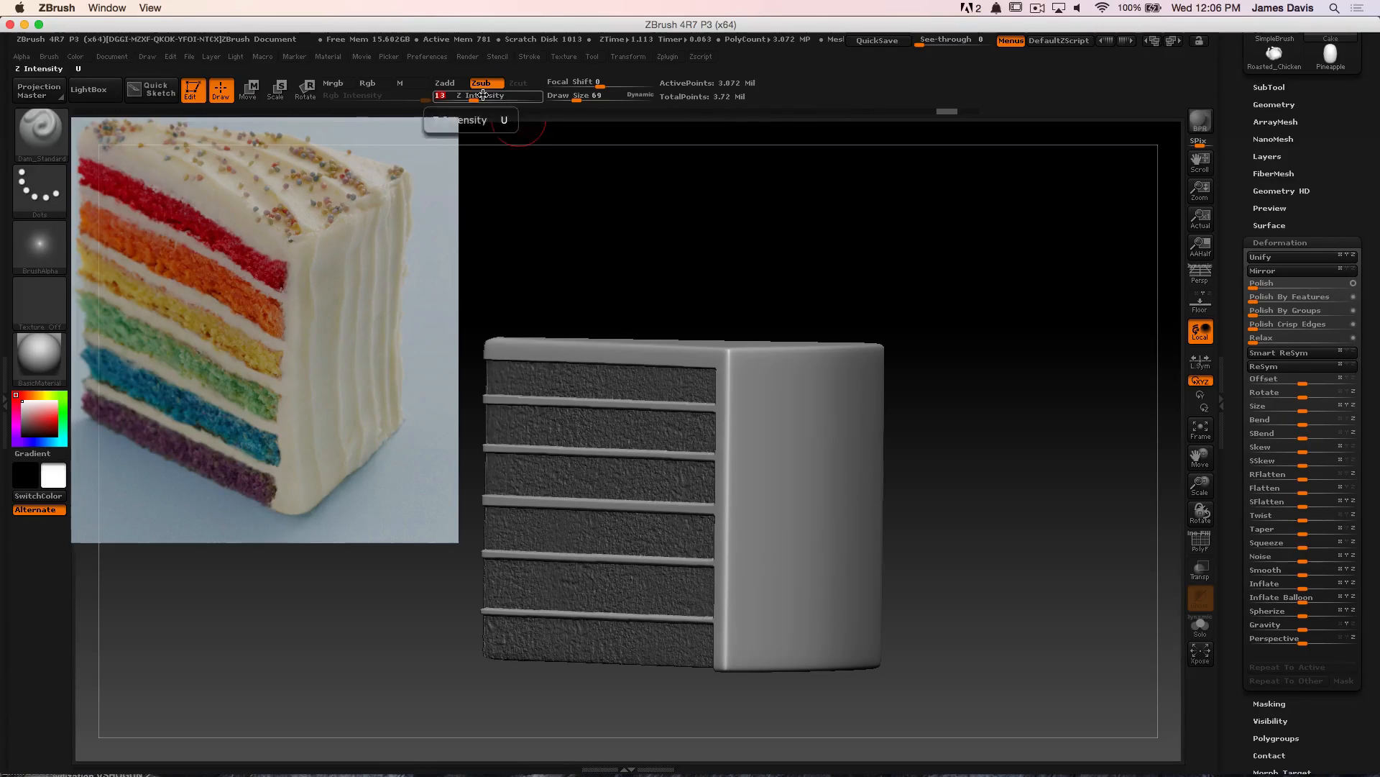
{"action": "left_click_drag", "start_coordinate": [875, 252], "coordinate": [723, 226]}
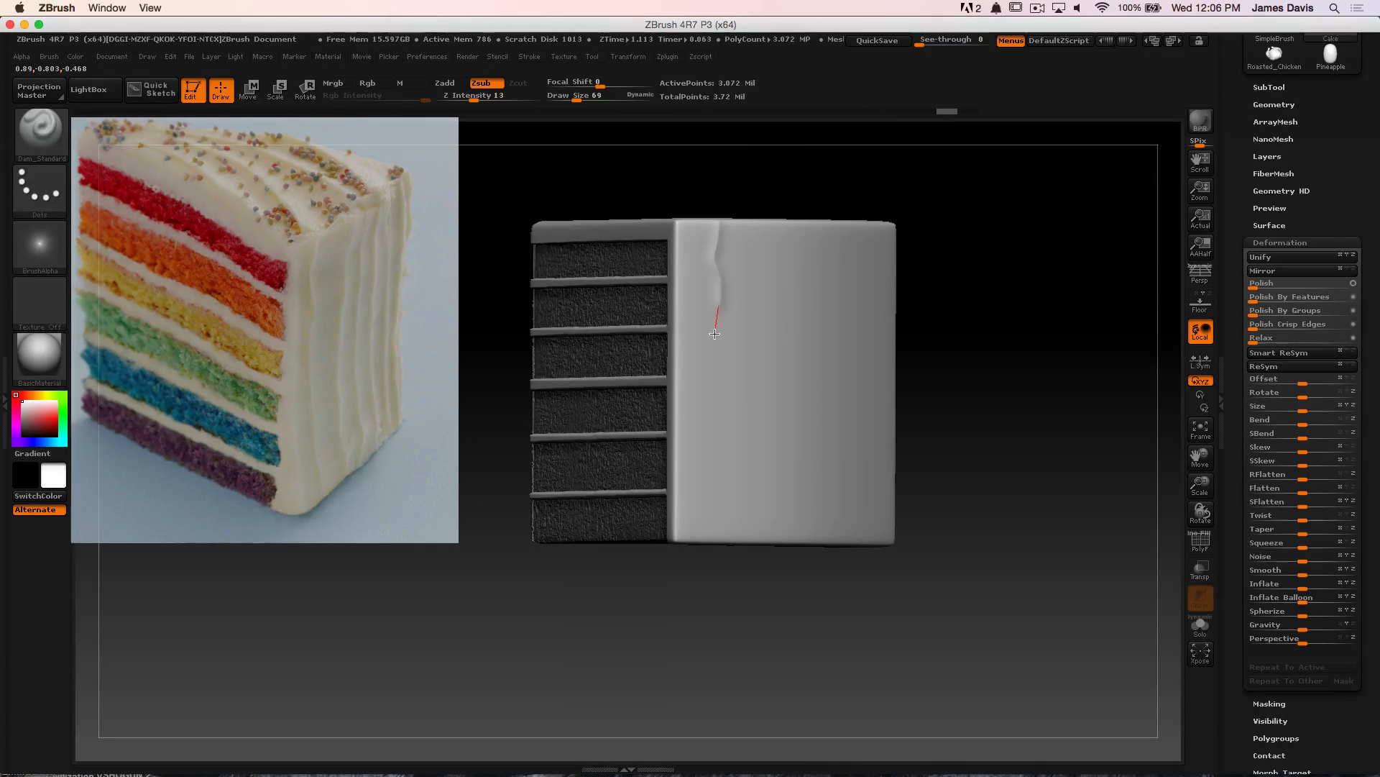
{"action": "left_click_drag", "start_coordinate": [709, 466], "coordinate": [714, 511]}
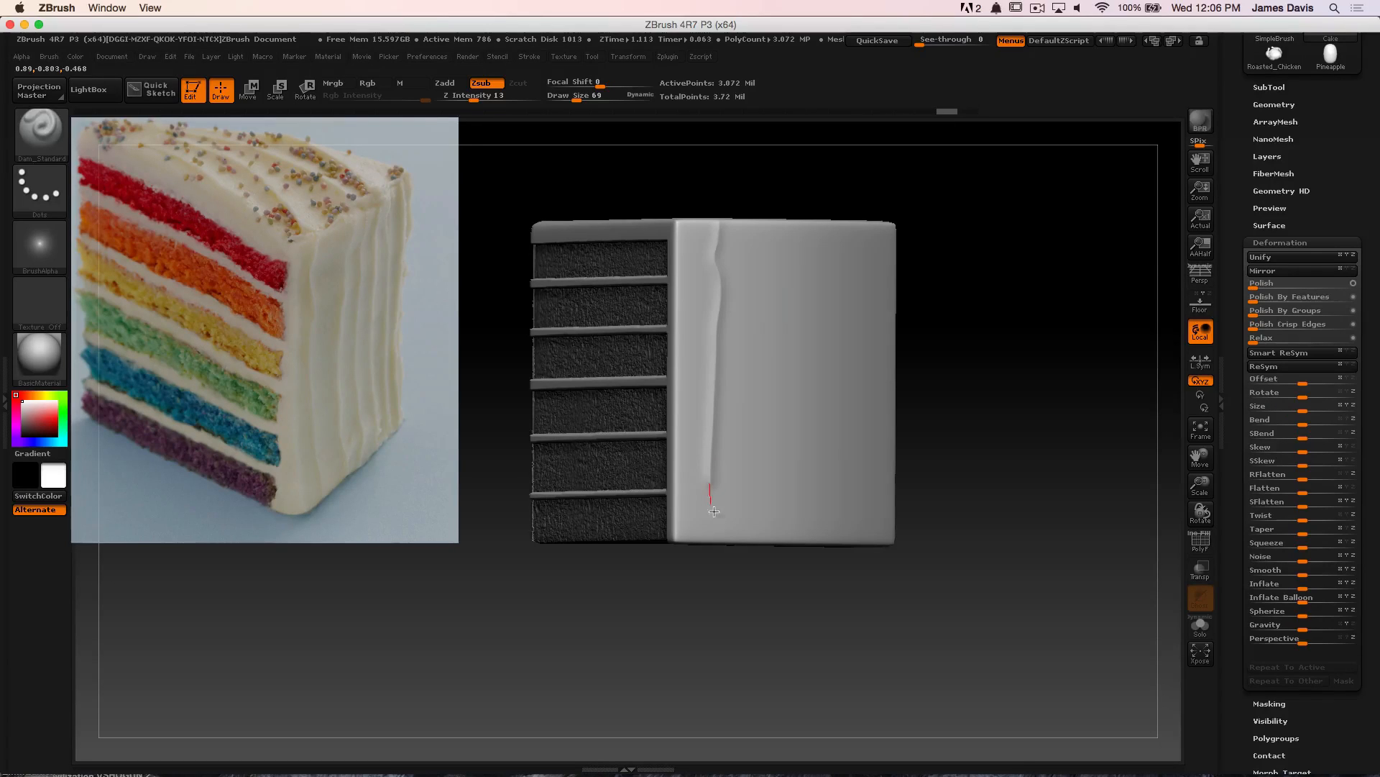
{"action": "left_click_drag", "start_coordinate": [956, 312], "coordinate": [785, 302]}
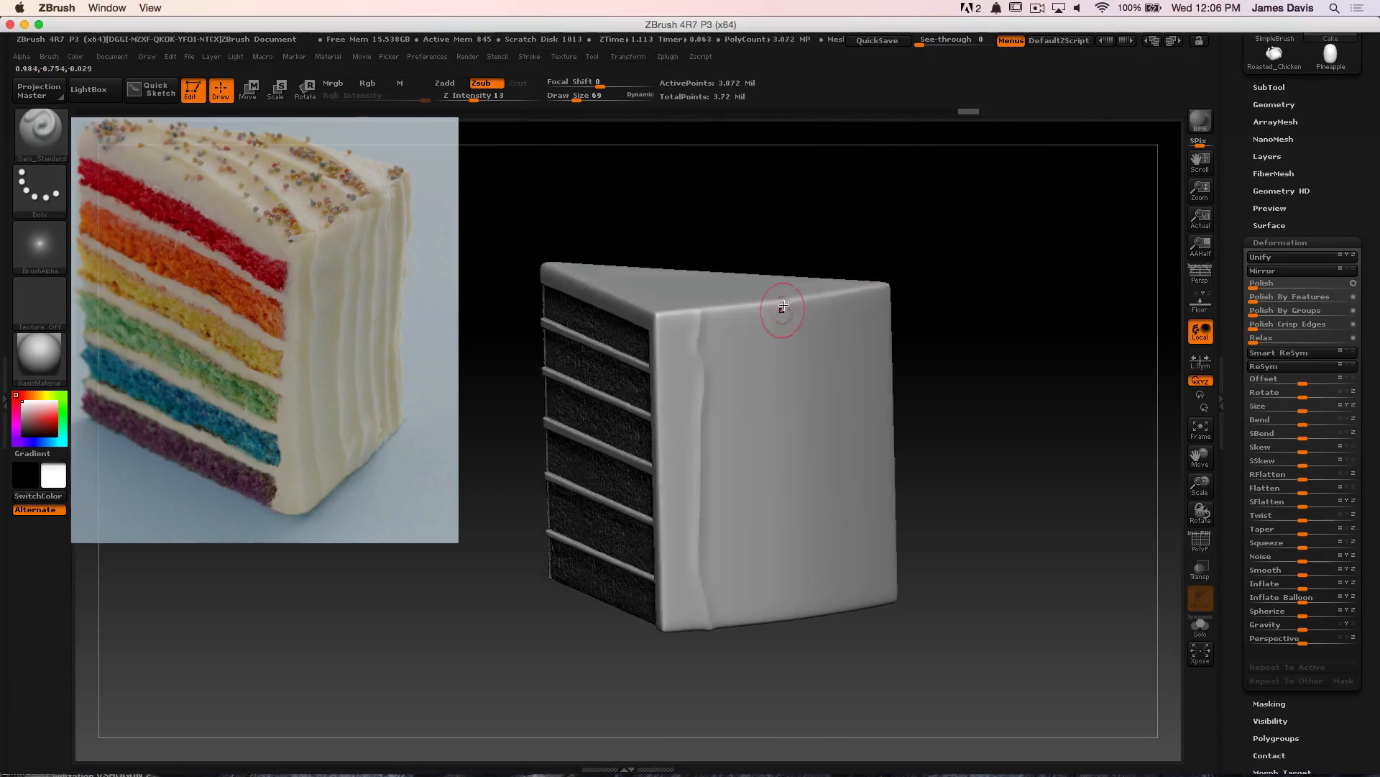
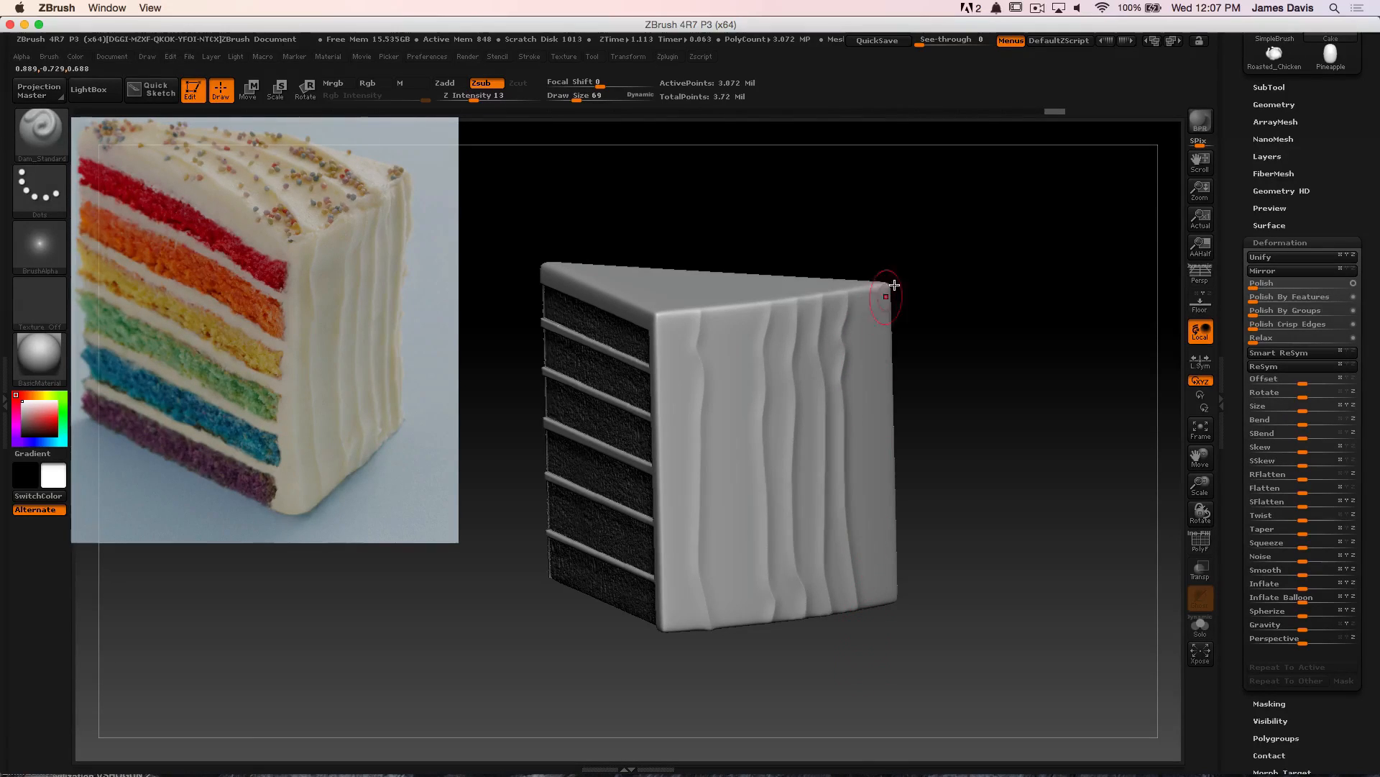
Enlarge the draw size to 137 and carve a vertical groove down the far edge of the outer frosting
{"action": "key", "text": "s"}
{"action": "left_click_drag", "start_coordinate": [870, 293], "coordinate": [879, 298]}
{"action": "key", "text": "s"}
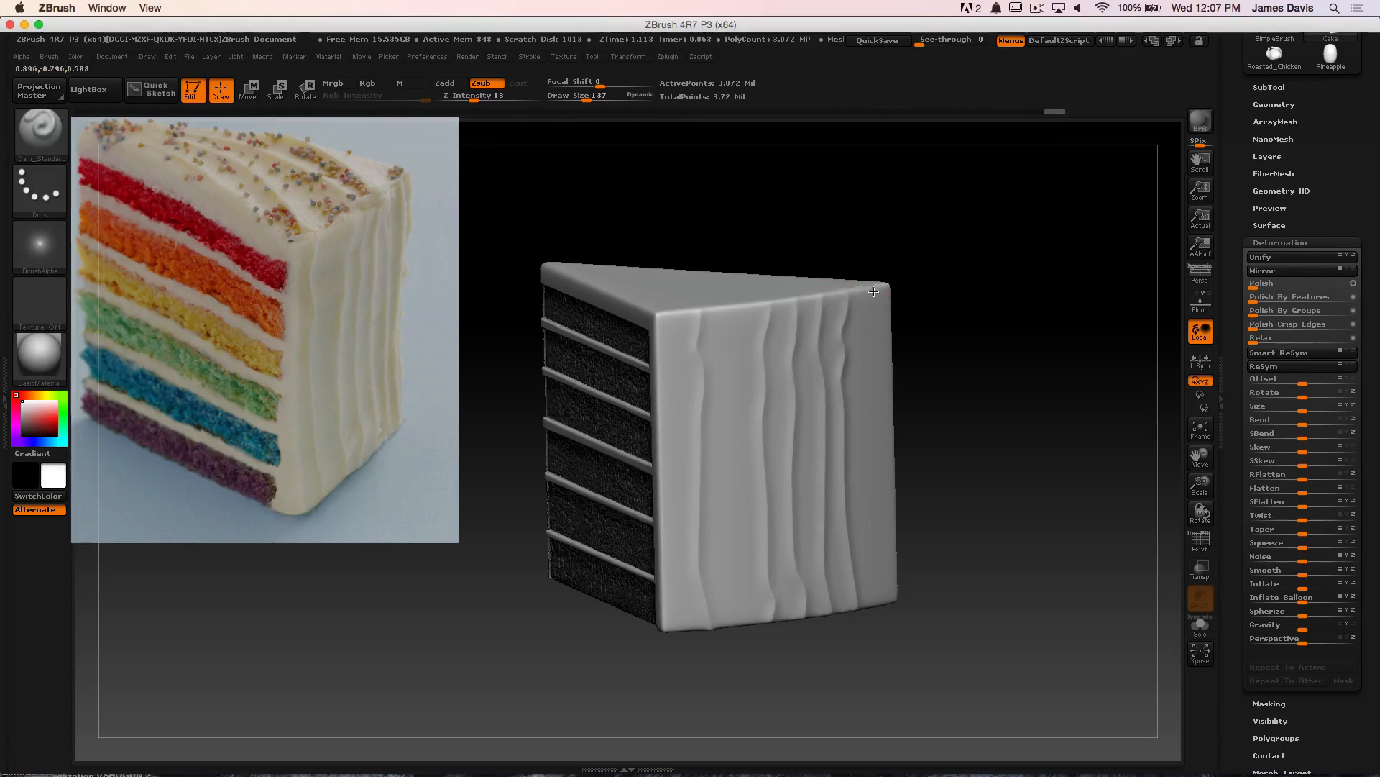
{"action": "left_click_drag", "start_coordinate": [876, 347], "coordinate": [886, 634]}
{"action": "mouse_move", "coordinate": [948, 421]}
{"action": "left_mouse_down"}
{"action": "mouse_move", "coordinate": [1004, 317]}
{"action": "mouse_move", "coordinate": [1011, 382]}
{"action": "mouse_move", "coordinate": [1007, 346]}
{"action": "mouse_move", "coordinate": [989, 338]}
{"action": "mouse_move", "coordinate": [970, 354]}
{"action": "mouse_move", "coordinate": [968, 327]}
{"action": "mouse_move", "coordinate": [964, 395]}
{"action": "left_mouse_up"}
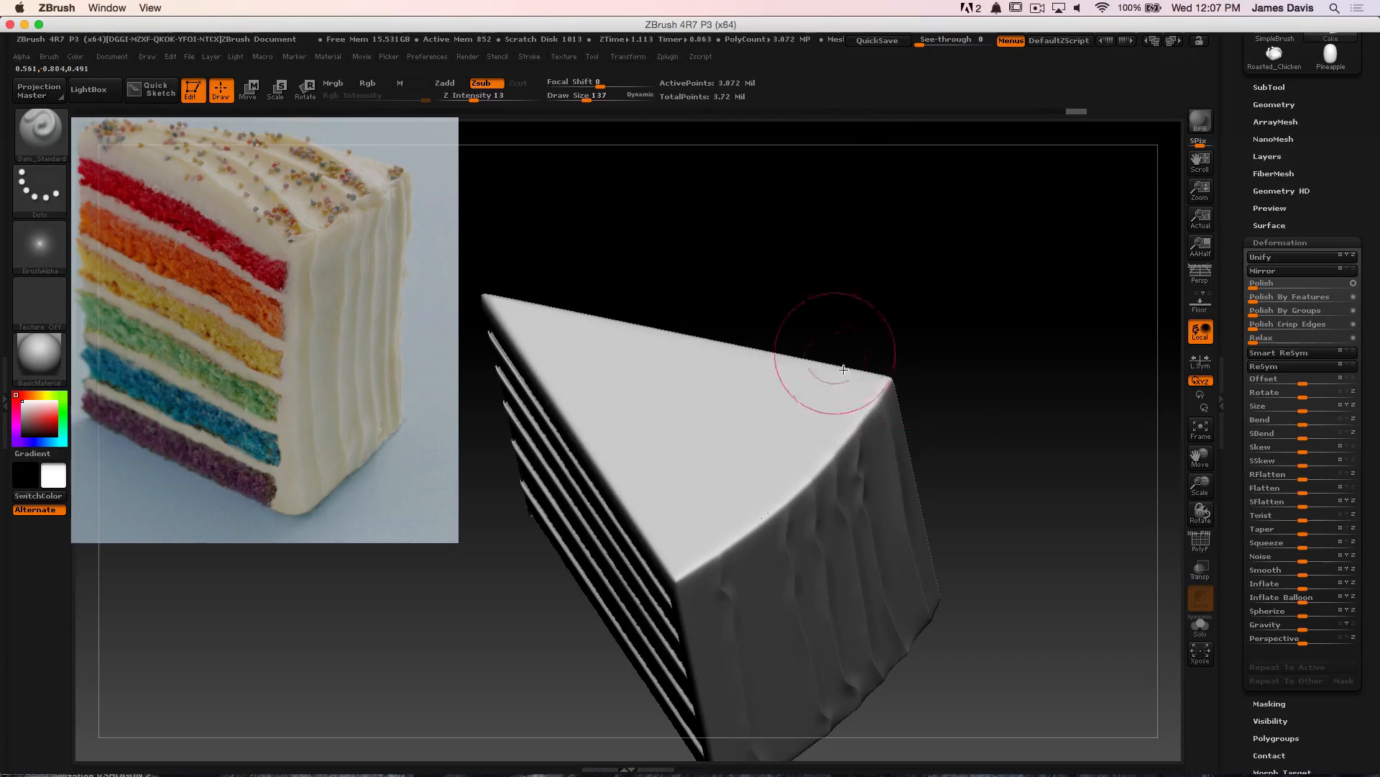
Reduce the draw size to 77 and carve two curved grooves across the top frosting, running inward from the outer edge
{"action": "left_click_drag", "start_coordinate": [853, 428], "coordinate": [787, 361]}
{"action": "mouse_move", "coordinate": [715, 309]}
{"action": "left_mouse_down"}
{"action": "mouse_move", "coordinate": [838, 237]}
{"action": "mouse_move", "coordinate": [879, 265]}
{"action": "mouse_move", "coordinate": [961, 462]}
{"action": "left_mouse_up"}
{"action": "key", "text": "ctrl"}
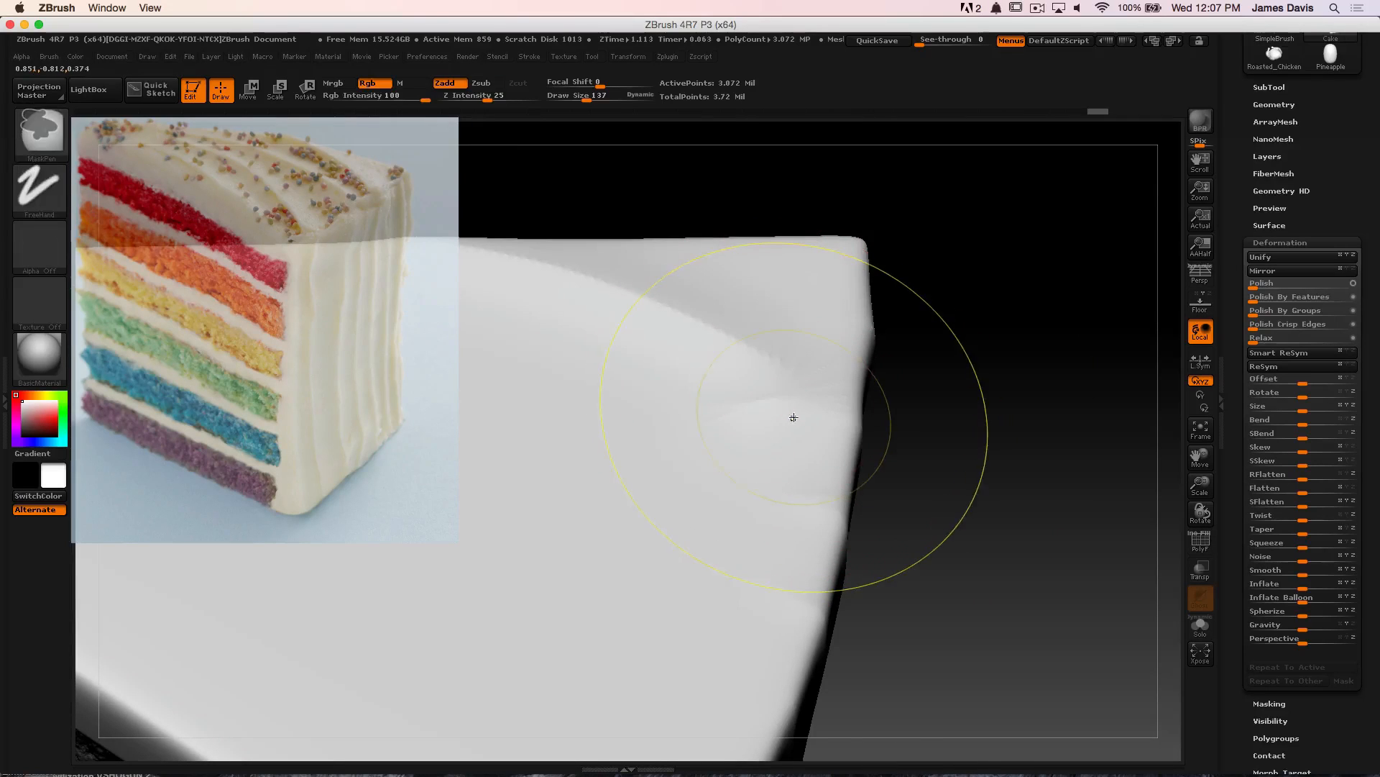
{"action": "mouse_move", "coordinate": [856, 389]}
{"action": "left_mouse_down"}
{"action": "mouse_move", "coordinate": [940, 339]}
{"action": "mouse_move", "coordinate": [831, 417]}
{"action": "mouse_move", "coordinate": [765, 368]}
{"action": "mouse_move", "coordinate": [617, 330]}
{"action": "left_mouse_up"}
{"action": "key", "text": "s"}
{"action": "mouse_move", "coordinate": [746, 240]}
{"action": "left_mouse_down"}
{"action": "mouse_move", "coordinate": [829, 225]}
{"action": "mouse_move", "coordinate": [825, 424]}
{"action": "mouse_move", "coordinate": [903, 395]}
{"action": "mouse_move", "coordinate": [961, 312]}
{"action": "left_mouse_up"}
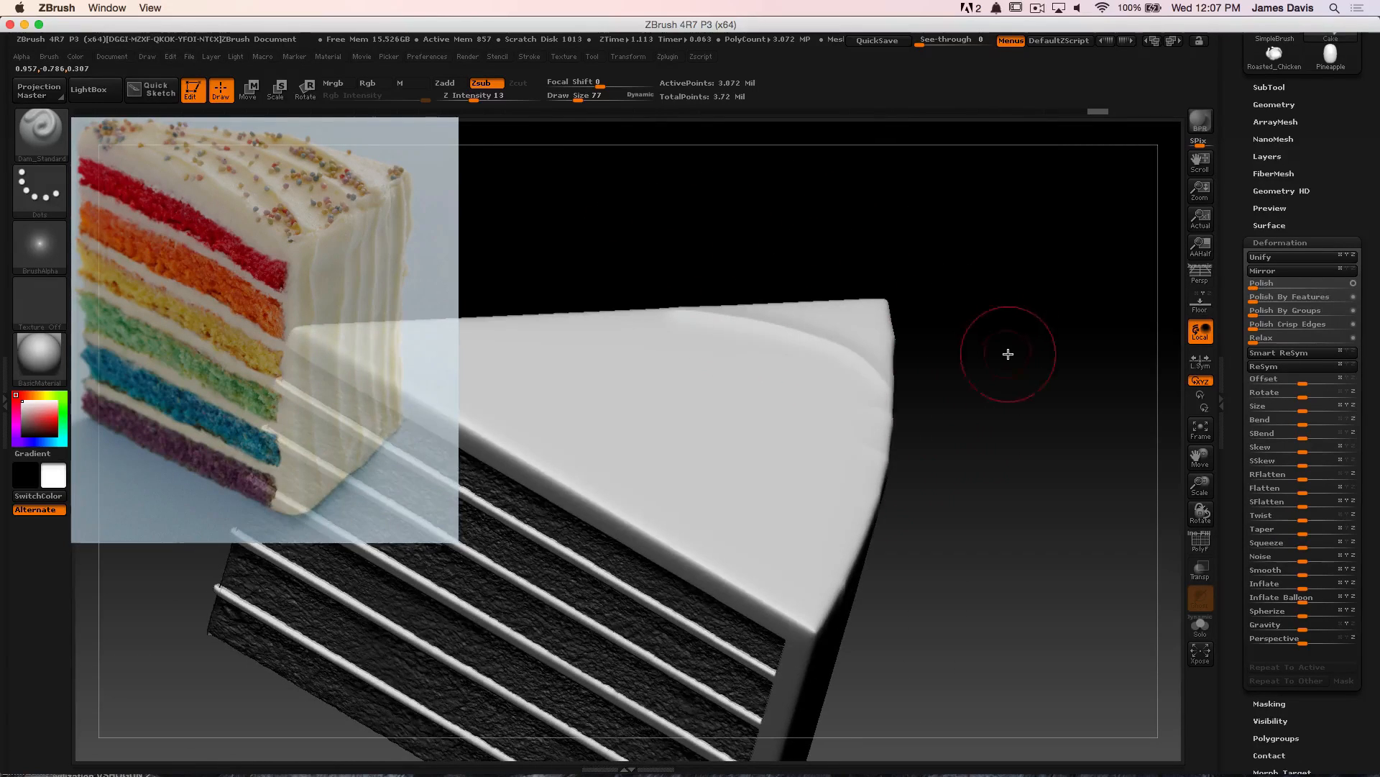
{"action": "left_click_drag", "start_coordinate": [1008, 354], "coordinate": [946, 330]}
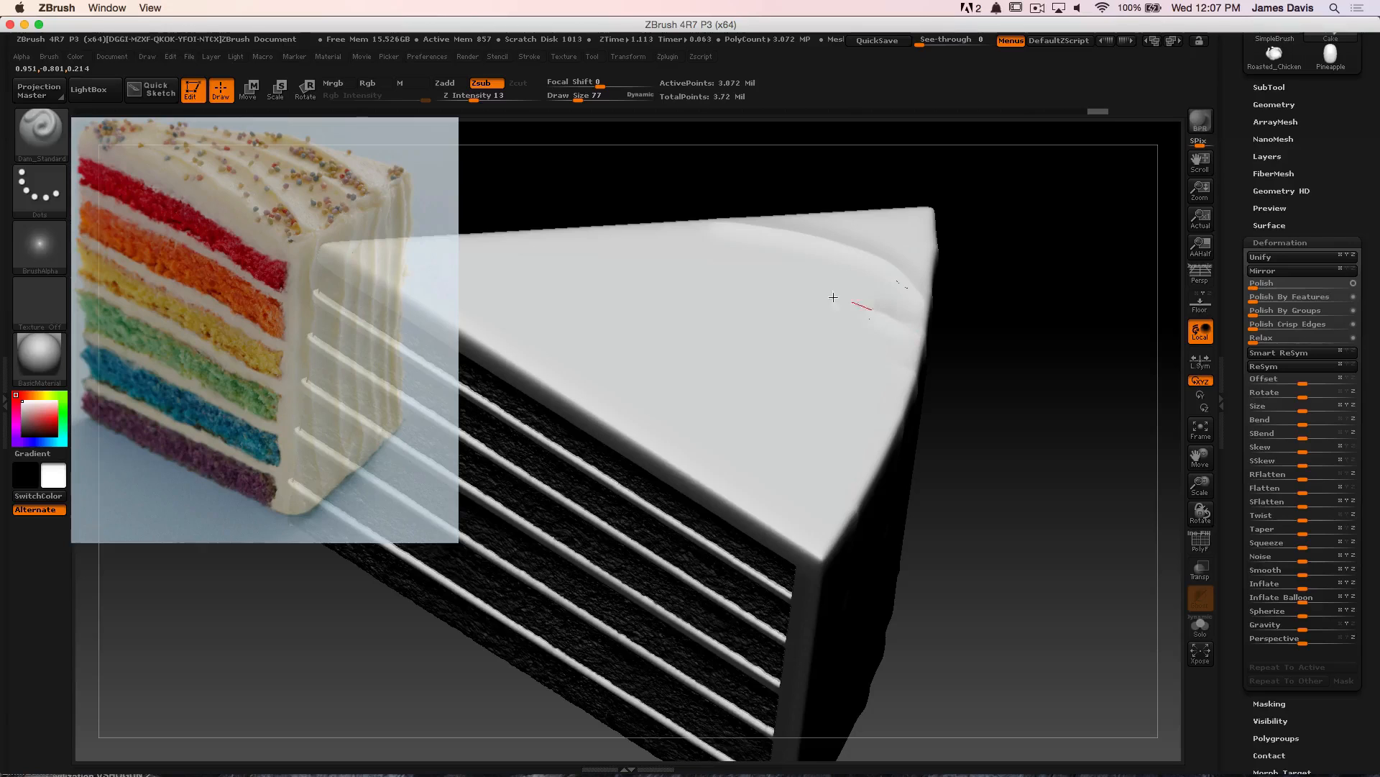
{"action": "left_click_drag", "start_coordinate": [742, 274], "coordinate": [421, 219]}
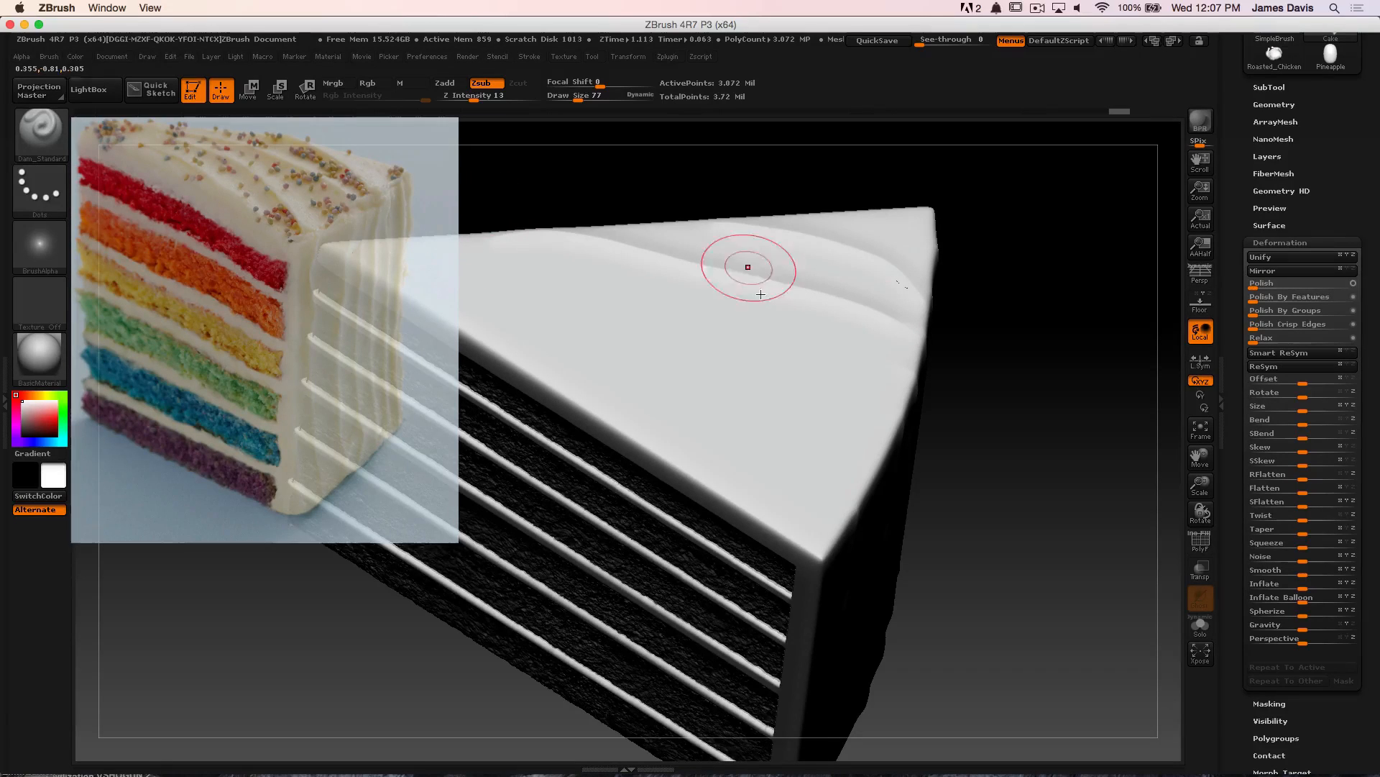
Carve more curved grooves across the top frosting, running from the outer edge towards the slice's cut side
{"action": "left_click_drag", "start_coordinate": [1008, 402], "coordinate": [1007, 345], "text": "alt"}
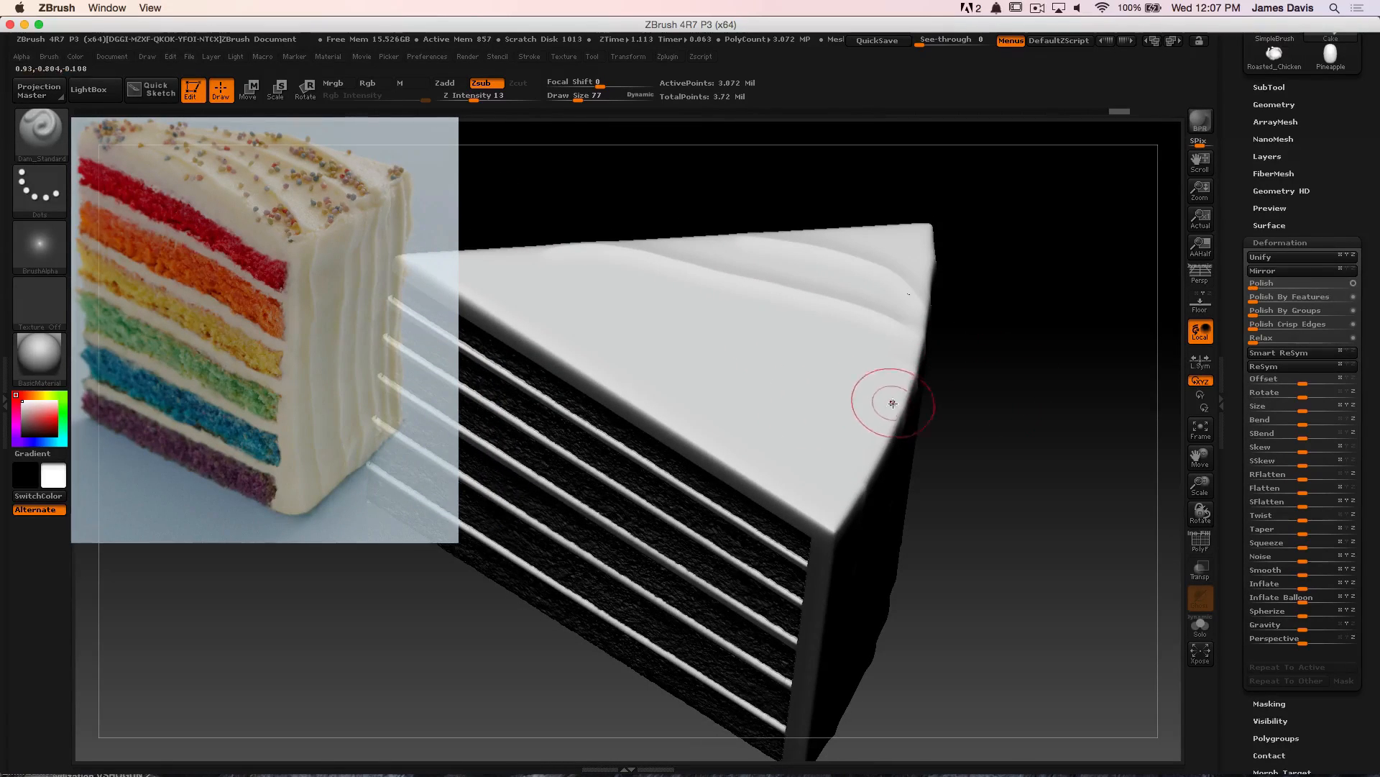
{"action": "left_click_drag", "start_coordinate": [903, 408], "coordinate": [801, 343]}
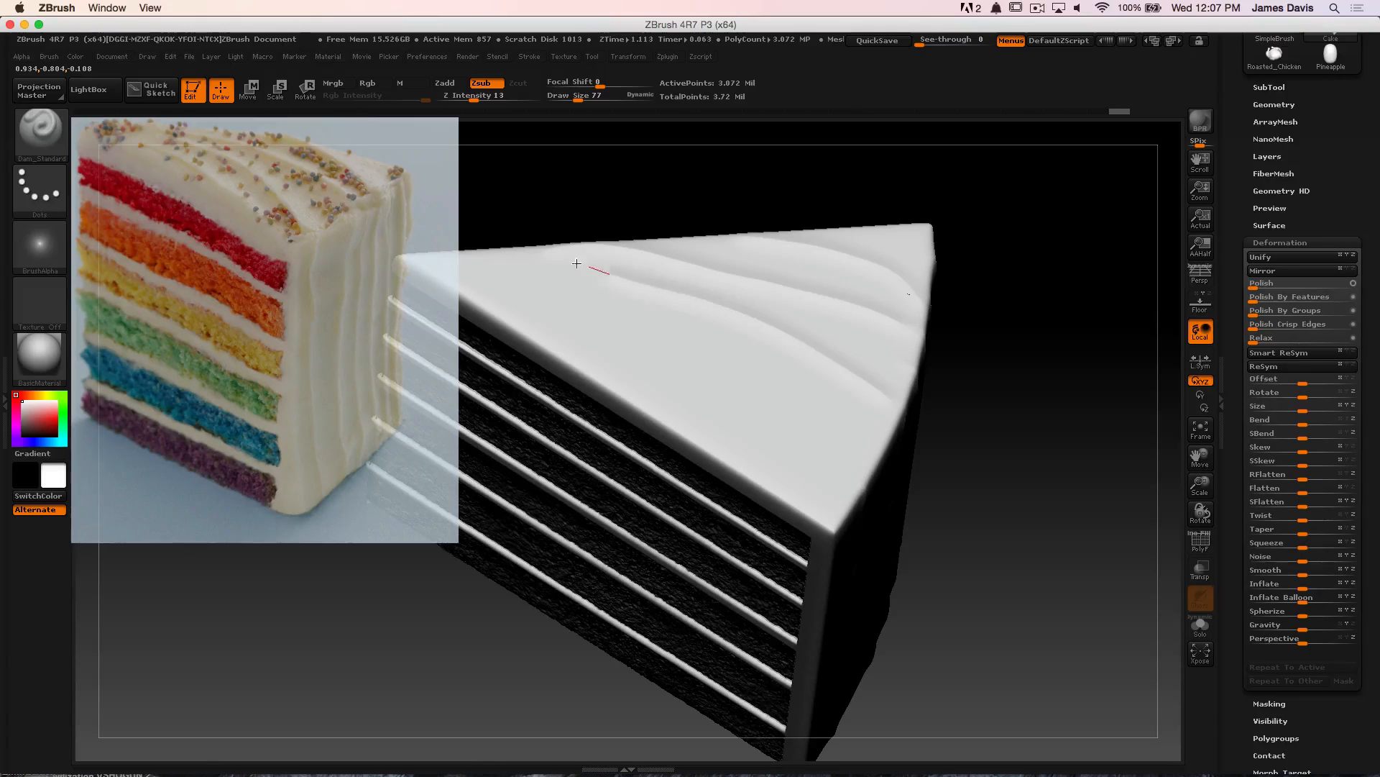
{"action": "left_click_drag", "start_coordinate": [449, 260], "coordinate": [417, 266]}
{"action": "left_click_drag", "start_coordinate": [1048, 367], "coordinate": [1090, 279], "text": "alt"}
{"action": "mouse_move", "coordinate": [1078, 374]}
{"action": "left_mouse_down"}
{"action": "mouse_move", "coordinate": [1066, 324]}
{"action": "mouse_move", "coordinate": [1047, 334]}
{"action": "left_mouse_up"}
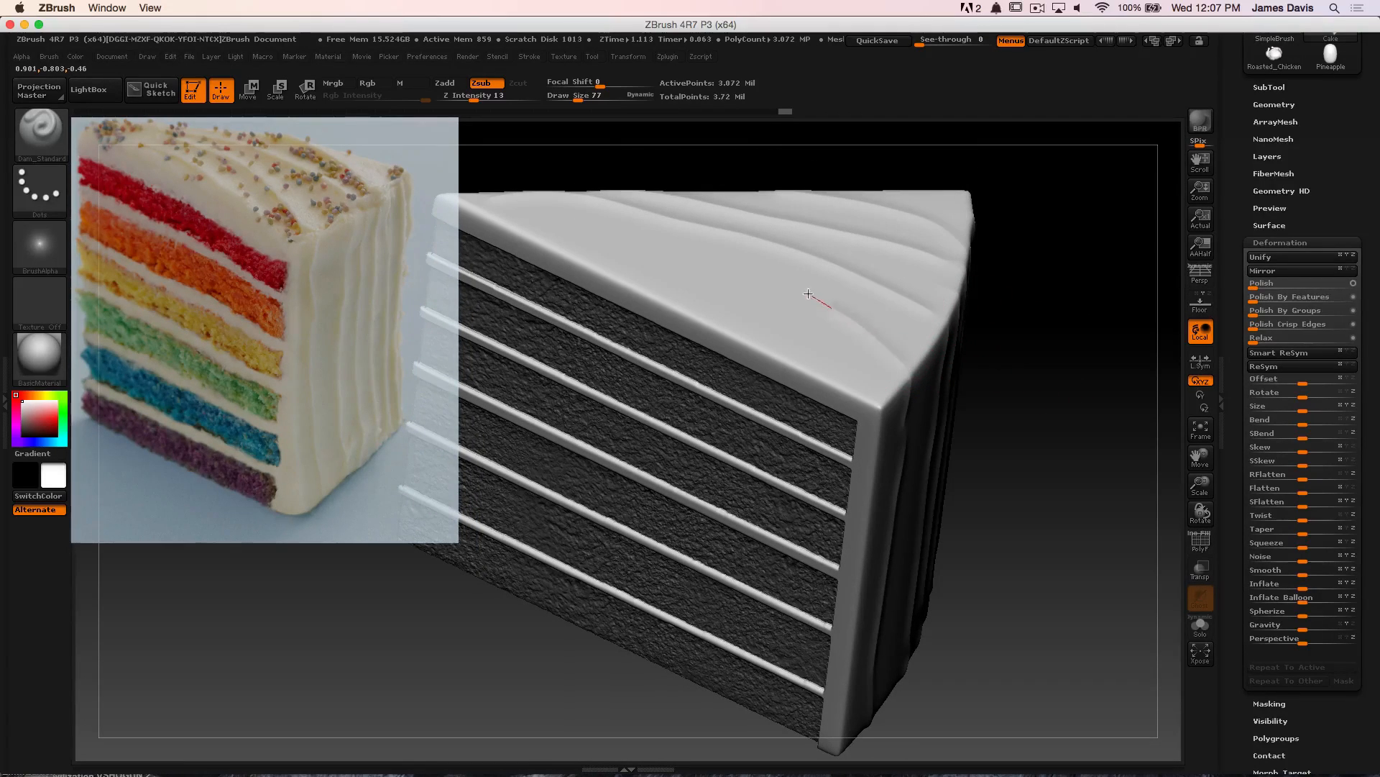
{"action": "left_click_drag", "start_coordinate": [678, 236], "coordinate": [454, 188]}
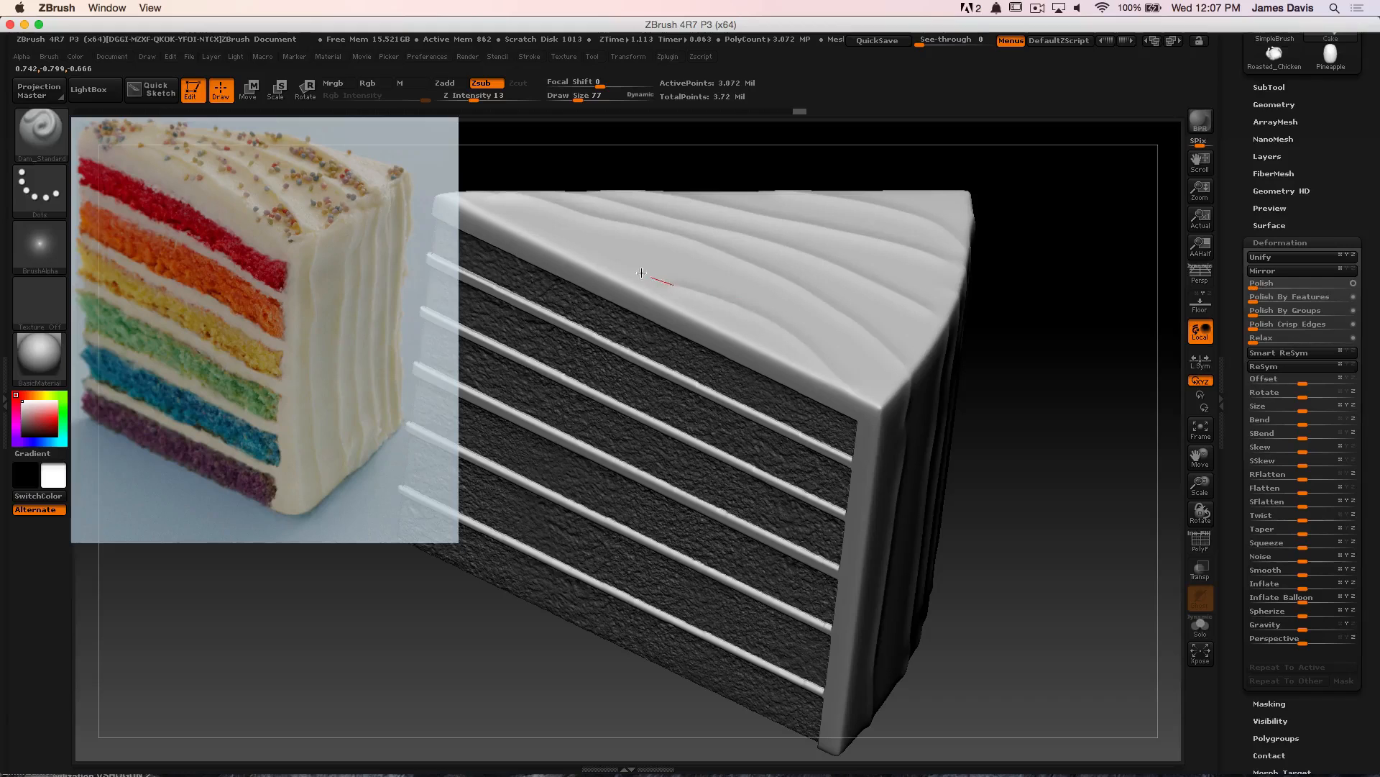
{"action": "left_click_drag", "start_coordinate": [992, 345], "coordinate": [1102, 390]}
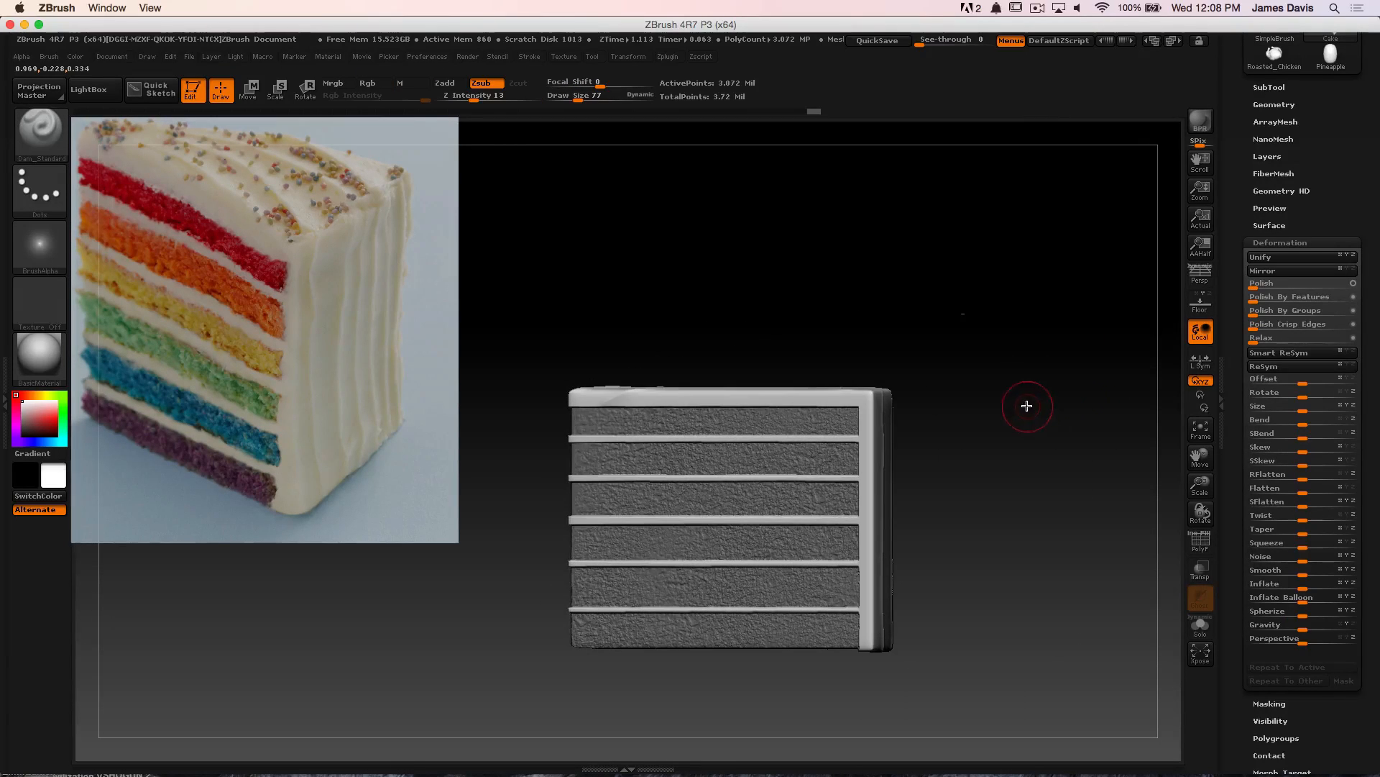
{"action": "mouse_move", "coordinate": [1027, 406]}
{"action": "left_mouse_down", "text": "alt"}
{"action": "mouse_move", "coordinate": [1061, 464]}
{"action": "mouse_move", "coordinate": [1063, 434]}
{"action": "mouse_move", "coordinate": [1024, 392]}
{"action": "left_mouse_up", "text": "alt"}
{"action": "left_click_drag", "start_coordinate": [811, 373], "coordinate": [893, 384]}
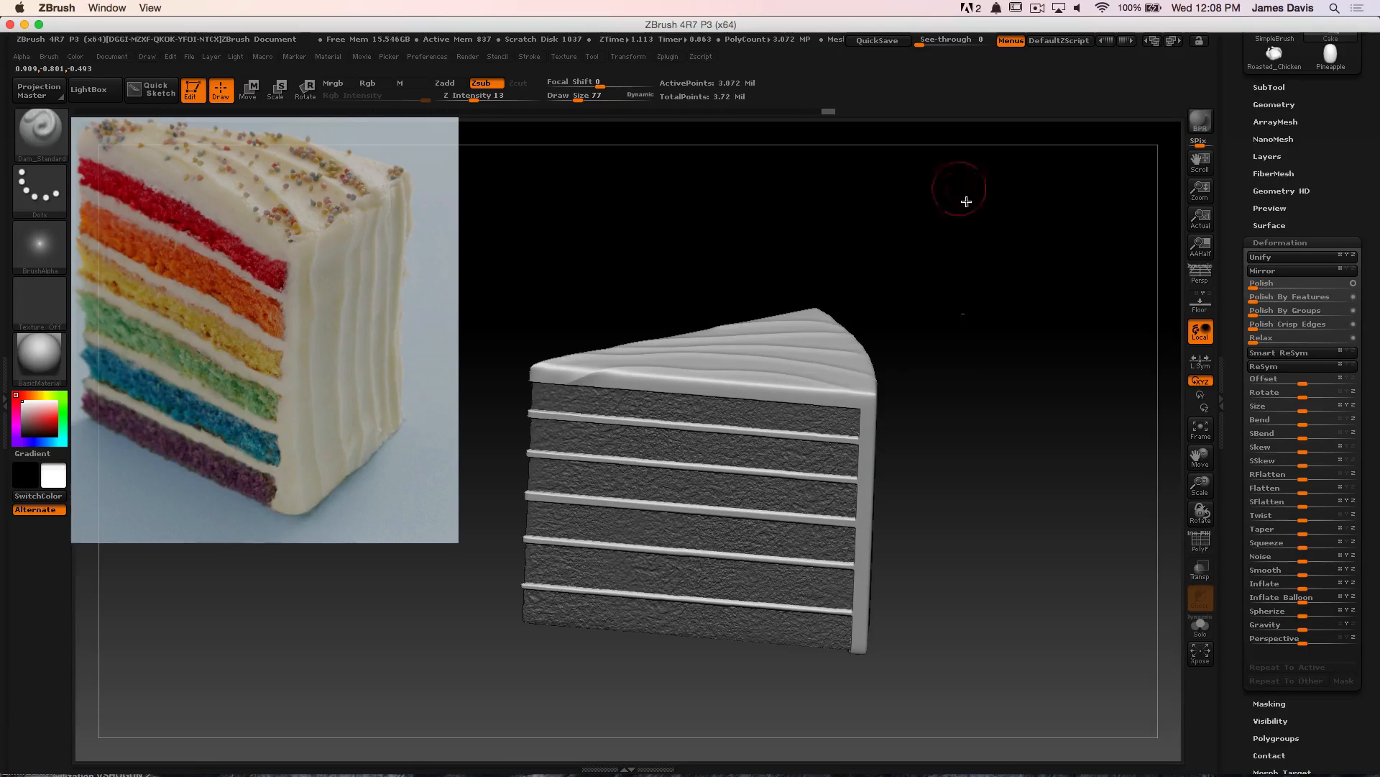
{"action": "left_click_drag", "start_coordinate": [1045, 368], "coordinate": [957, 703], "text": "alt"}
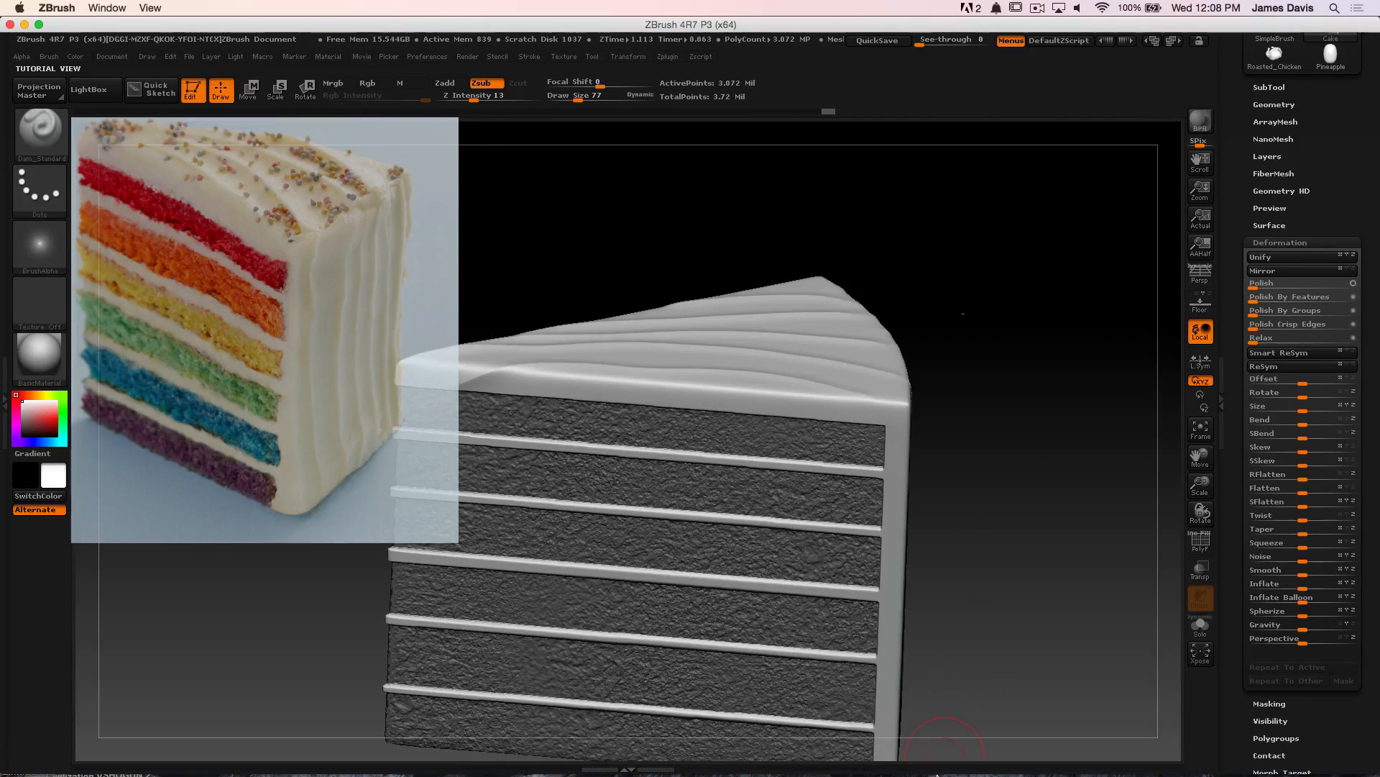
Switch to Maya, hide the Cake layer and show the Roasted_Chicken layer
{"action": "mouse_move", "coordinate": [937, 774]}
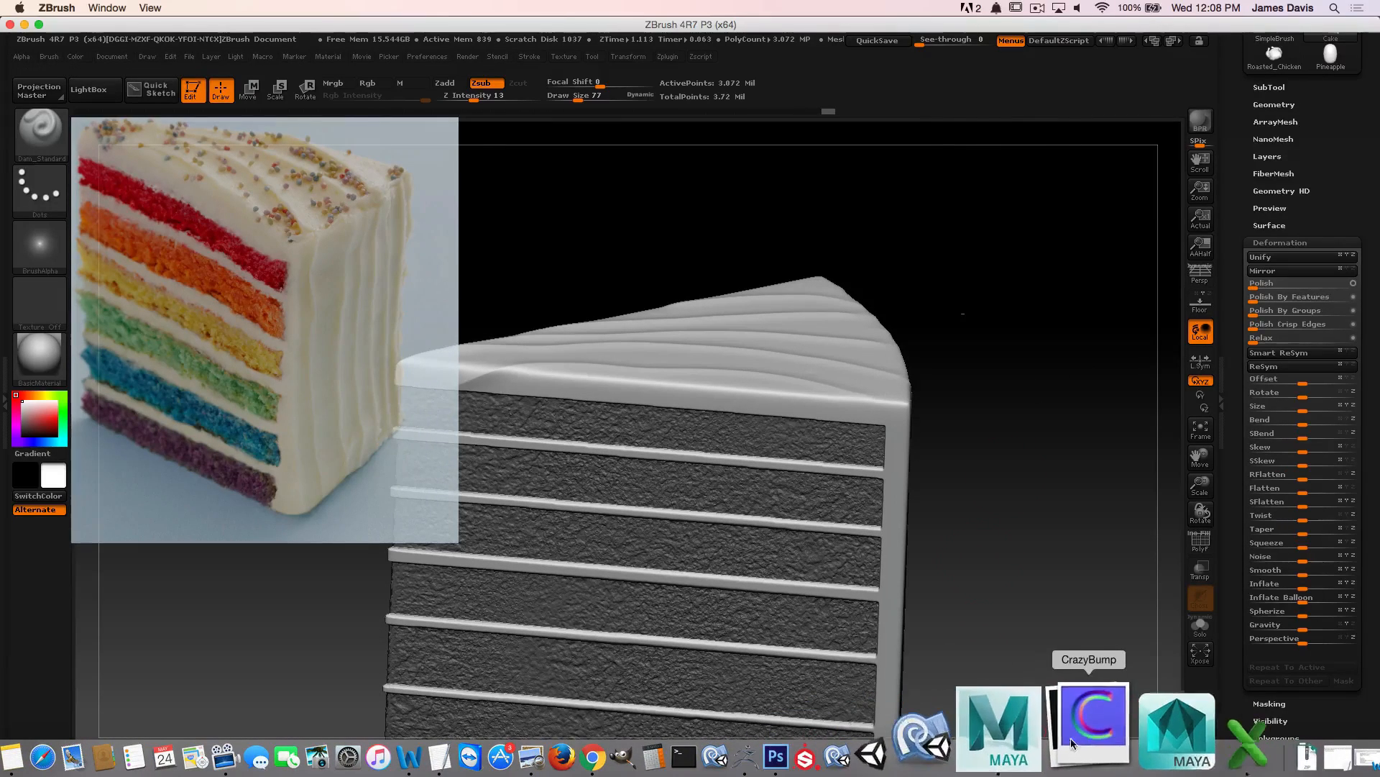
{"action": "left_click", "coordinate": [1053, 726]}
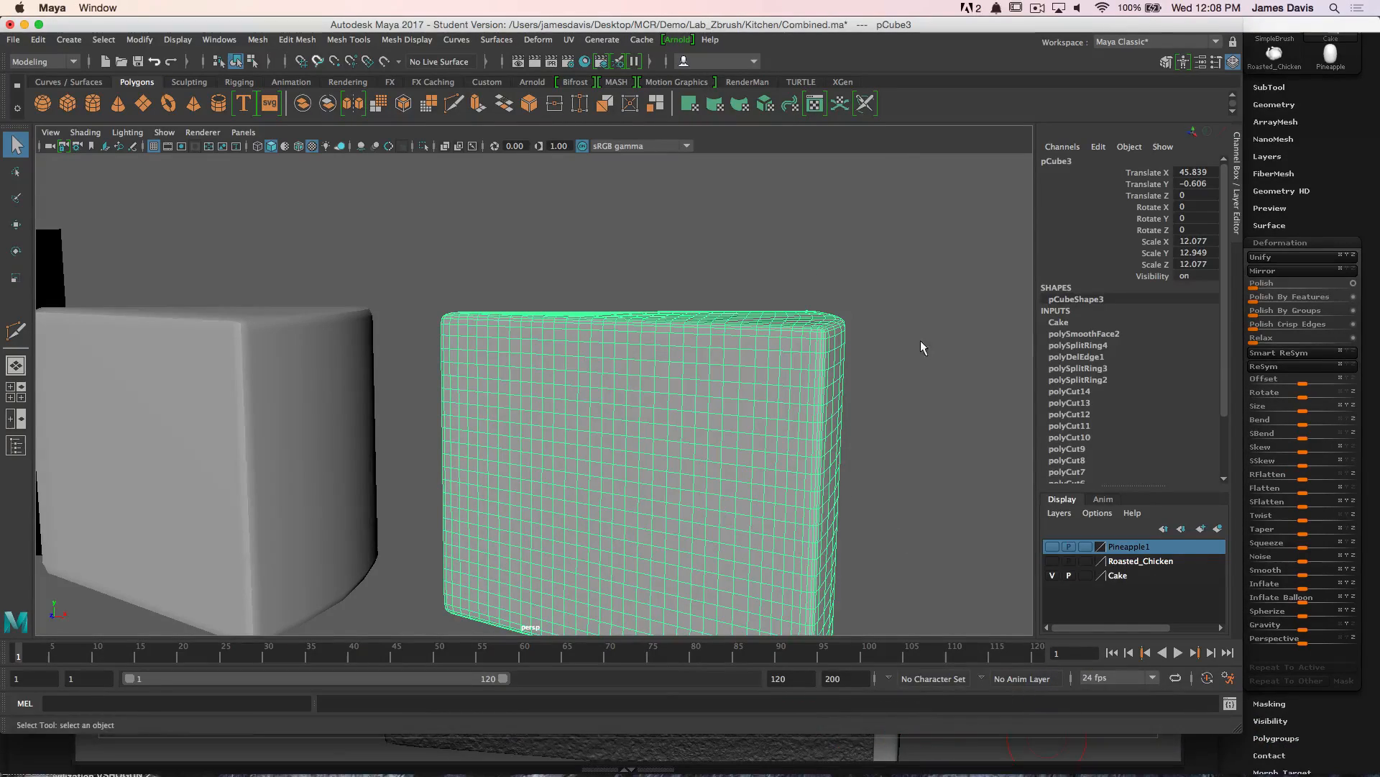
{"action": "left_click", "coordinate": [1053, 576]}
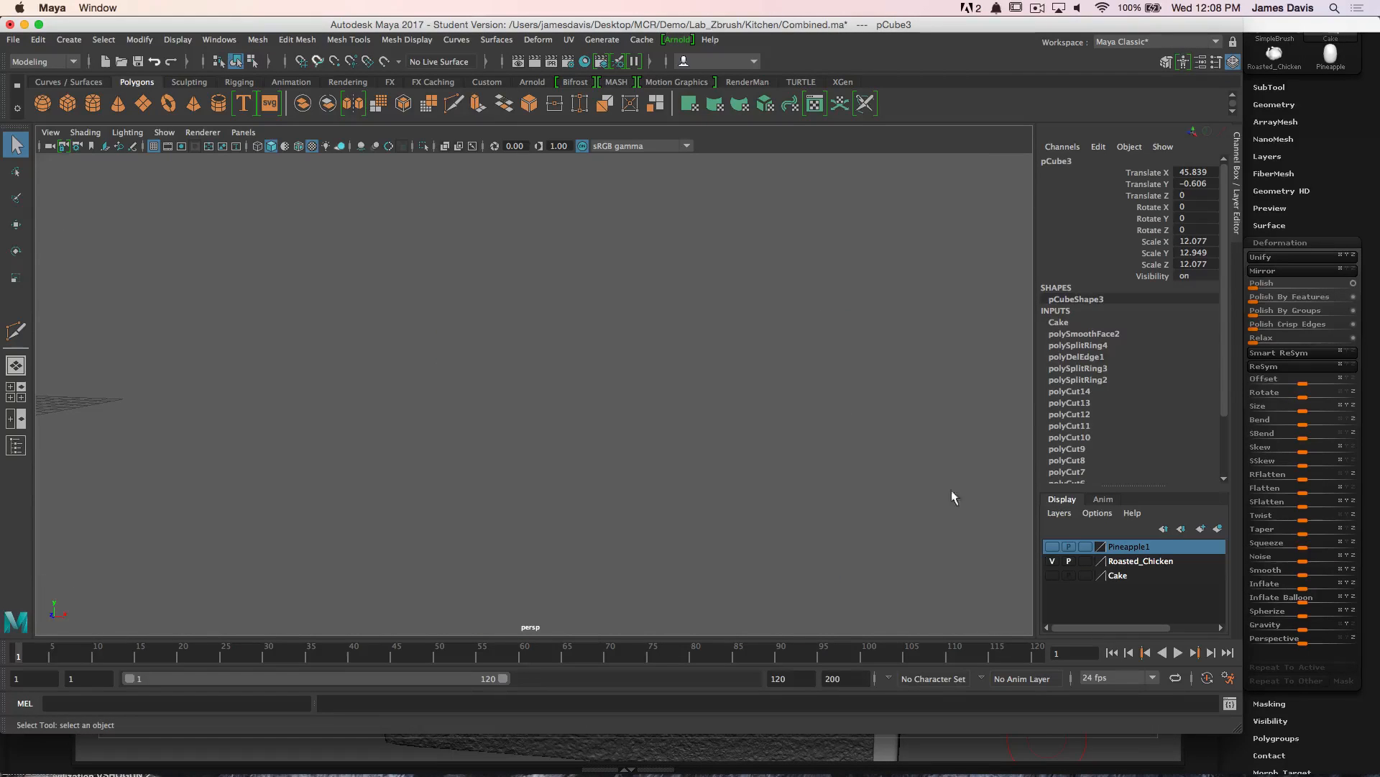
Examine how the chicken blockout is assembled, selecting its separate body, wing and leg pieces
{"action": "right_click_drag", "start_coordinate": [783, 323], "coordinate": [487, 311], "text": "alt"}
{"action": "left_click_drag", "start_coordinate": [488, 311], "coordinate": [431, 359], "text": "alt"}
{"action": "right_click_drag", "start_coordinate": [444, 349], "coordinate": [783, 341], "text": "alt"}
{"action": "left_click_drag", "start_coordinate": [697, 338], "coordinate": [751, 331], "text": "alt"}
{"action": "right_click_drag", "start_coordinate": [669, 318], "coordinate": [777, 424], "text": "alt"}
{"action": "middle_click_drag", "start_coordinate": [777, 424], "coordinate": [577, 315], "text": "alt"}
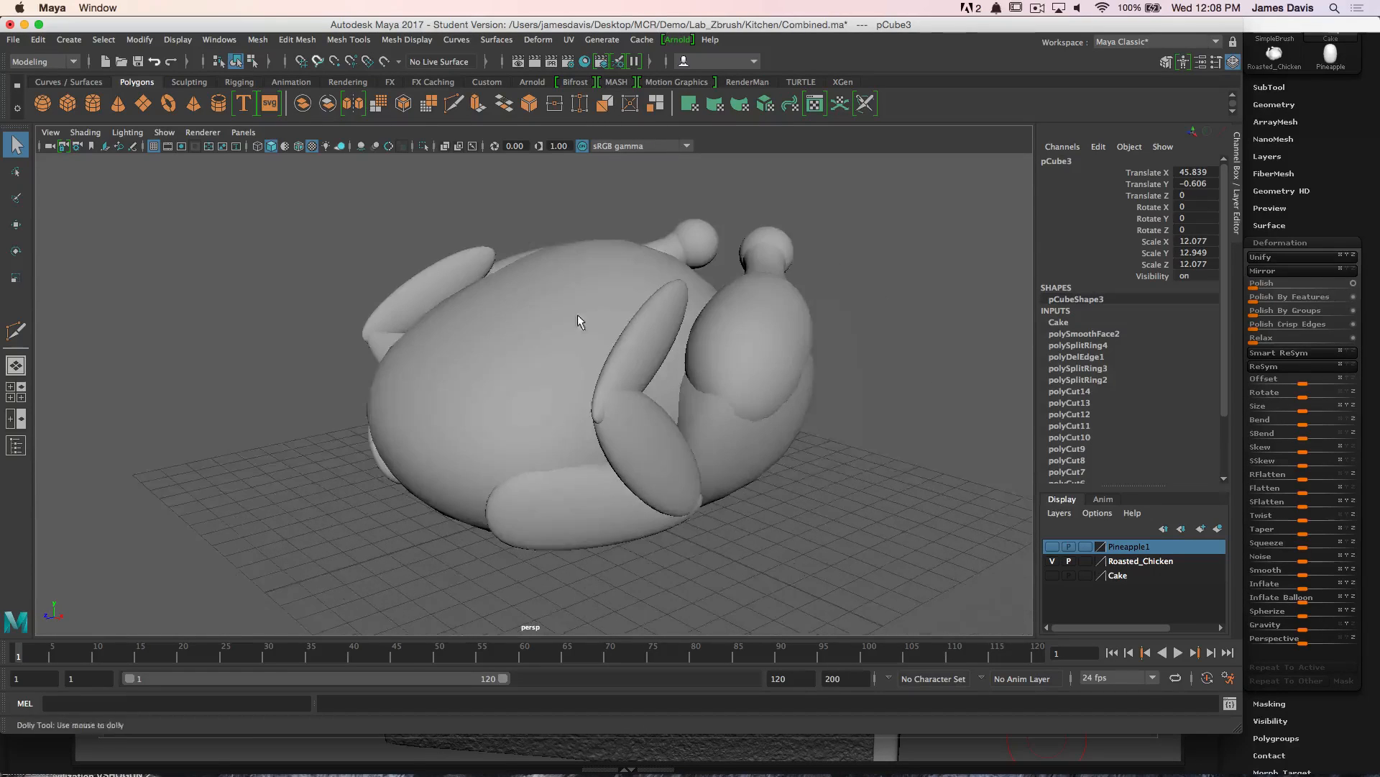
{"action": "right_click_drag", "start_coordinate": [577, 315], "coordinate": [676, 340], "text": "alt"}
{"action": "left_click", "coordinate": [686, 348]}
{"action": "left_click", "coordinate": [700, 443]}
{"action": "left_click_drag", "start_coordinate": [613, 542], "coordinate": [627, 532]}
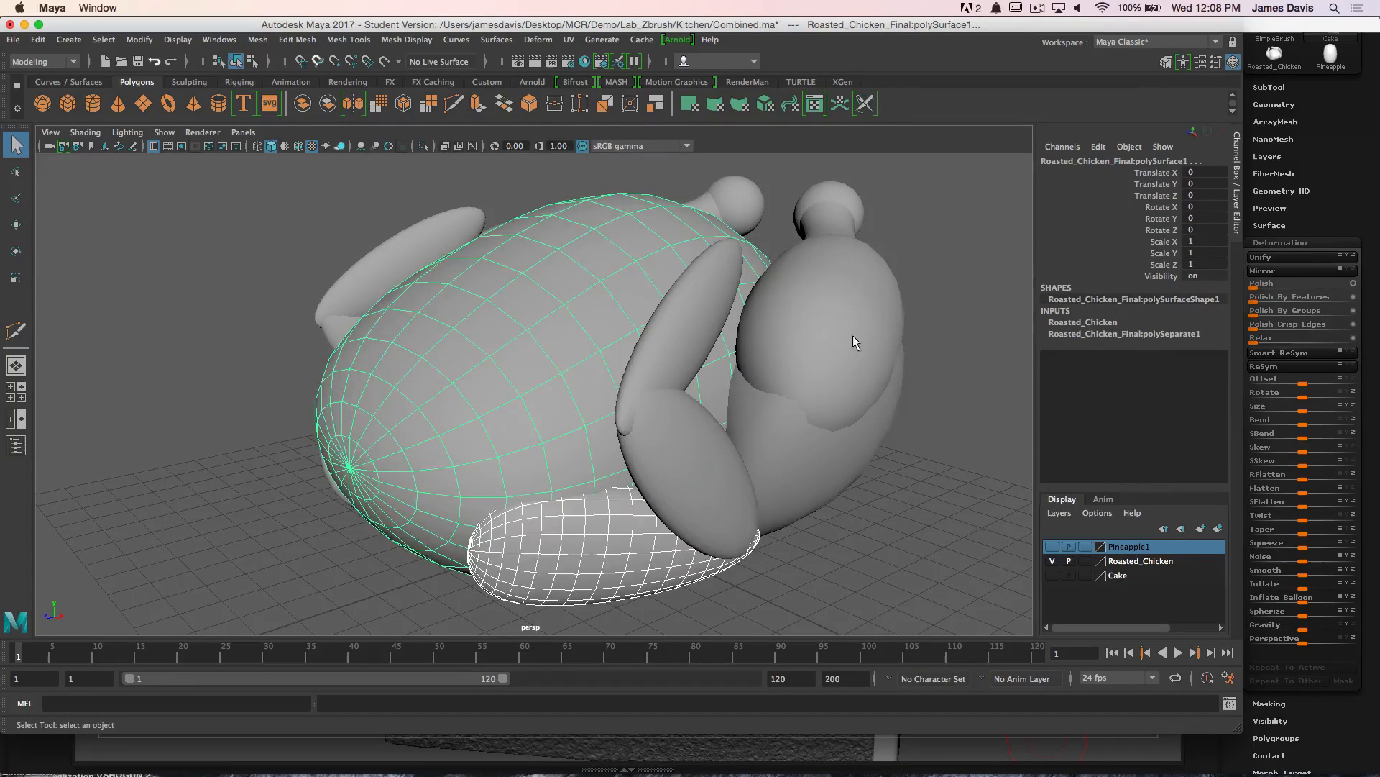
{"action": "left_click", "coordinate": [853, 335]}
{"action": "left_click", "coordinate": [827, 477]}
Inspect the chicken from above and from the front, selecting the drumstick and the main body
{"action": "left_click_drag", "start_coordinate": [860, 329], "coordinate": [367, 285], "text": "alt"}
{"action": "middle_click_drag", "start_coordinate": [367, 285], "coordinate": [762, 263], "text": "alt"}
{"action": "left_click", "coordinate": [411, 322]}
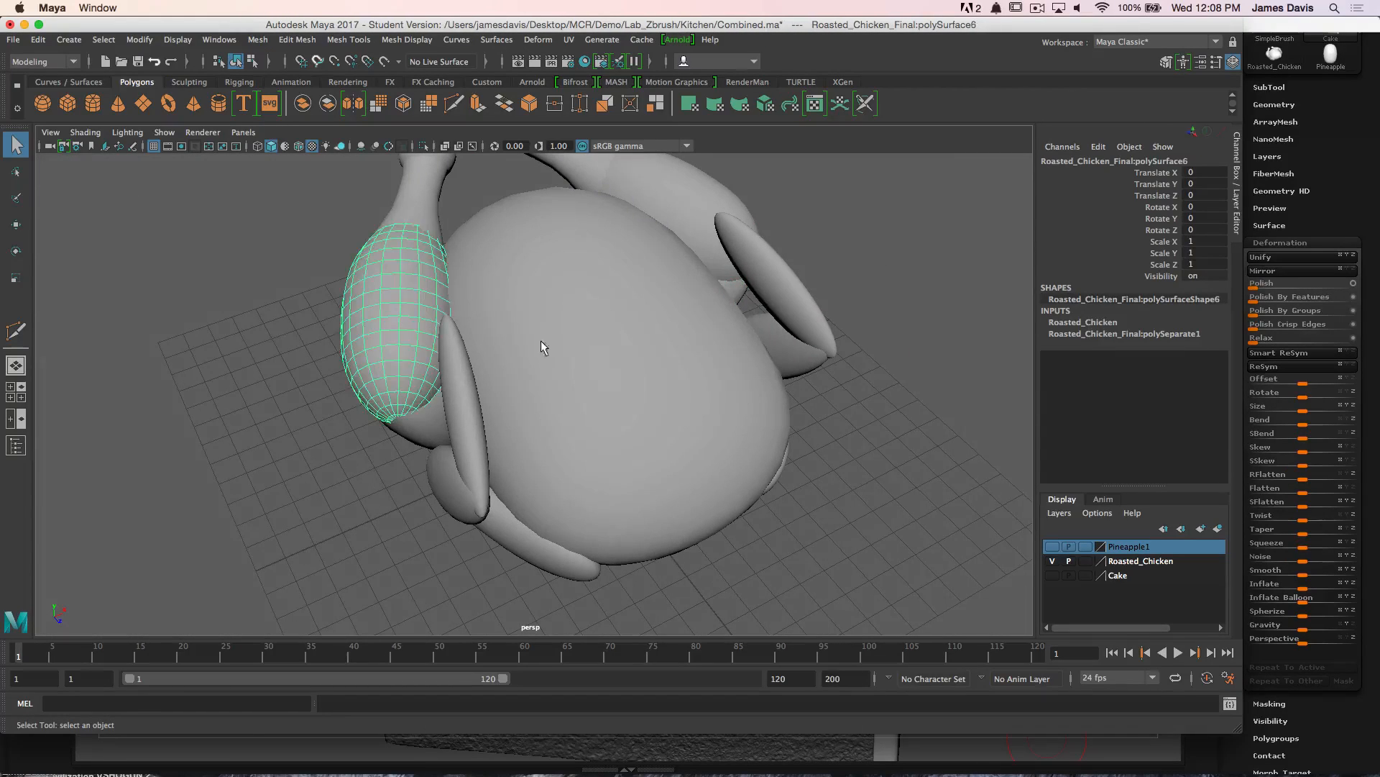
{"action": "left_click_drag", "start_coordinate": [552, 335], "coordinate": [727, 276], "text": "alt"}
{"action": "right_click_drag", "start_coordinate": [597, 294], "coordinate": [501, 306], "text": "alt"}
{"action": "left_click_drag", "start_coordinate": [501, 306], "coordinate": [607, 317], "text": "alt"}
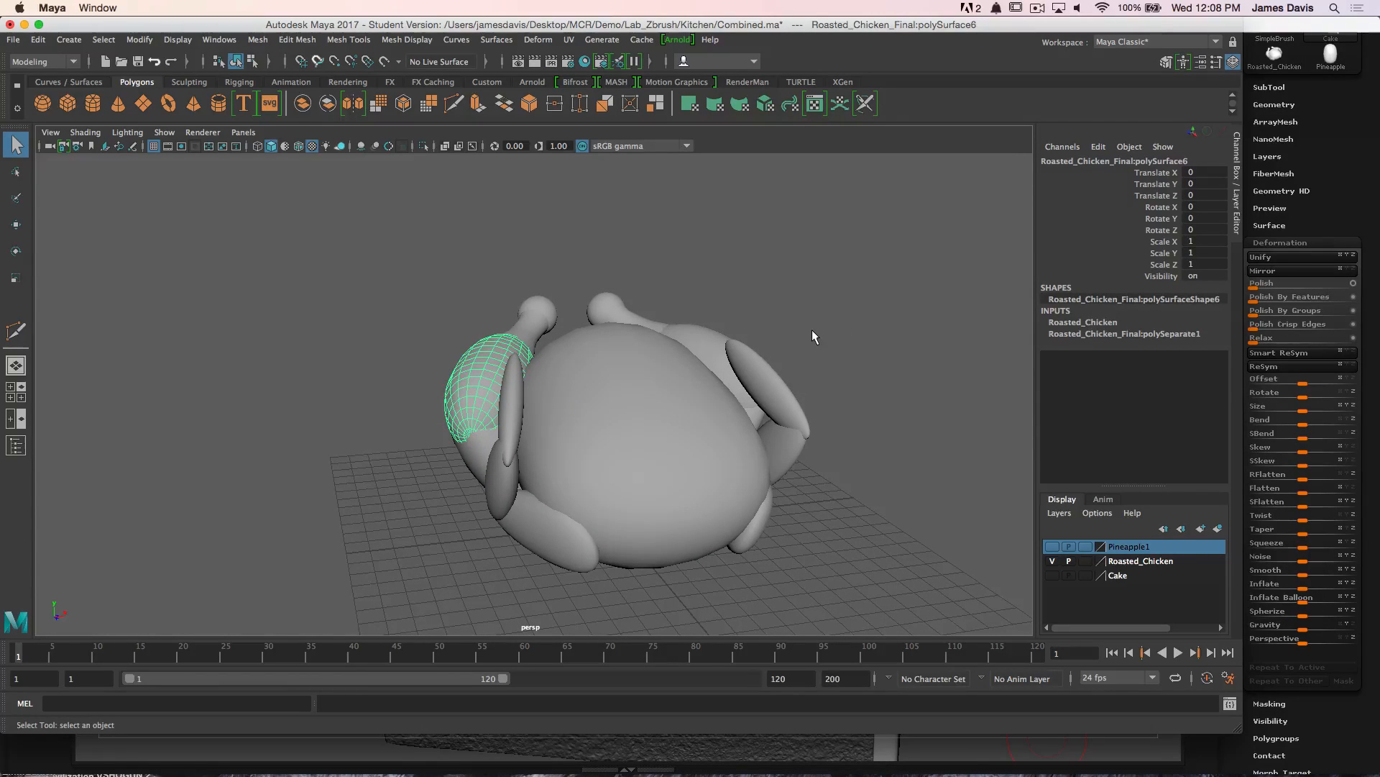
{"action": "left_click_drag", "start_coordinate": [813, 331], "coordinate": [607, 294], "text": "alt"}
{"action": "left_click", "coordinate": [471, 369]}
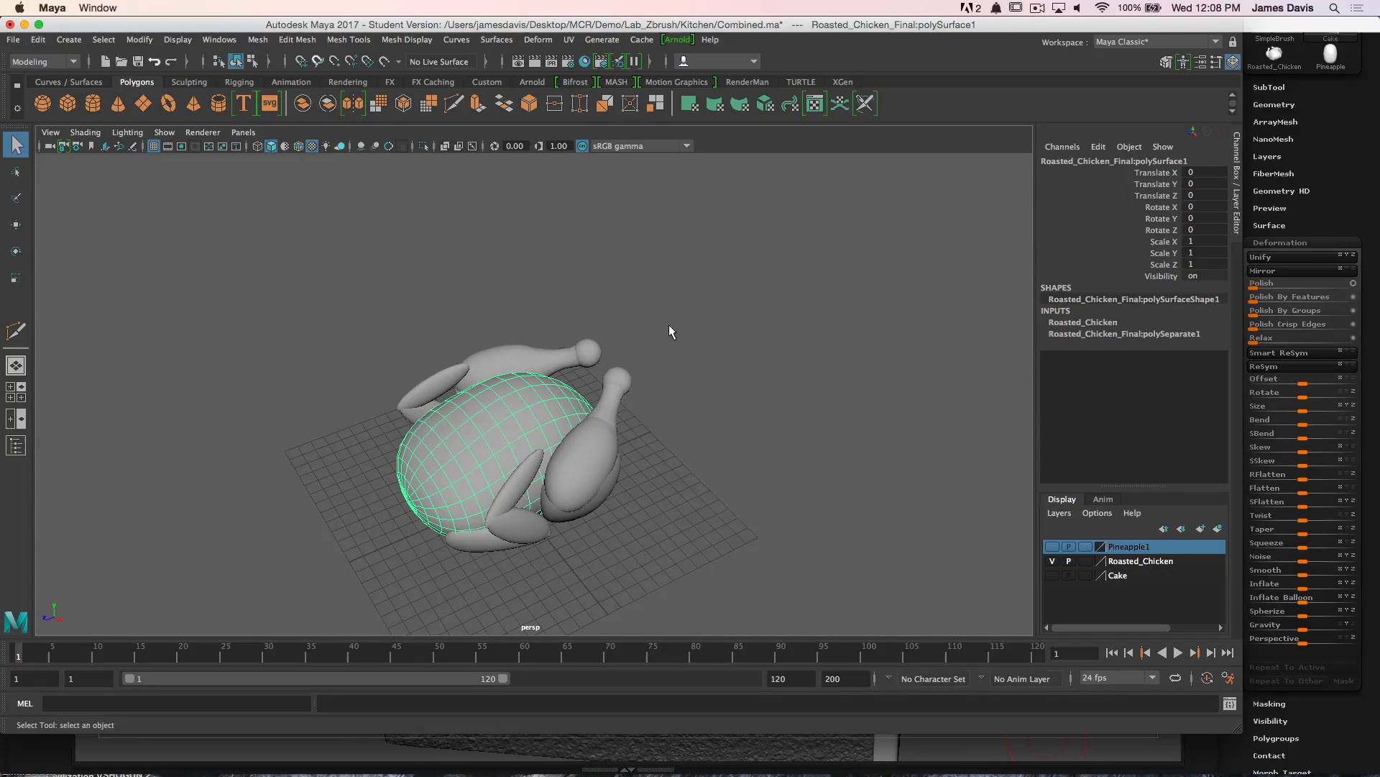
Return to ZBrush, make the Roasted_Chicken tool active and turn it to show its breast and both legs
{"action": "left_click", "coordinate": [1364, 160]}
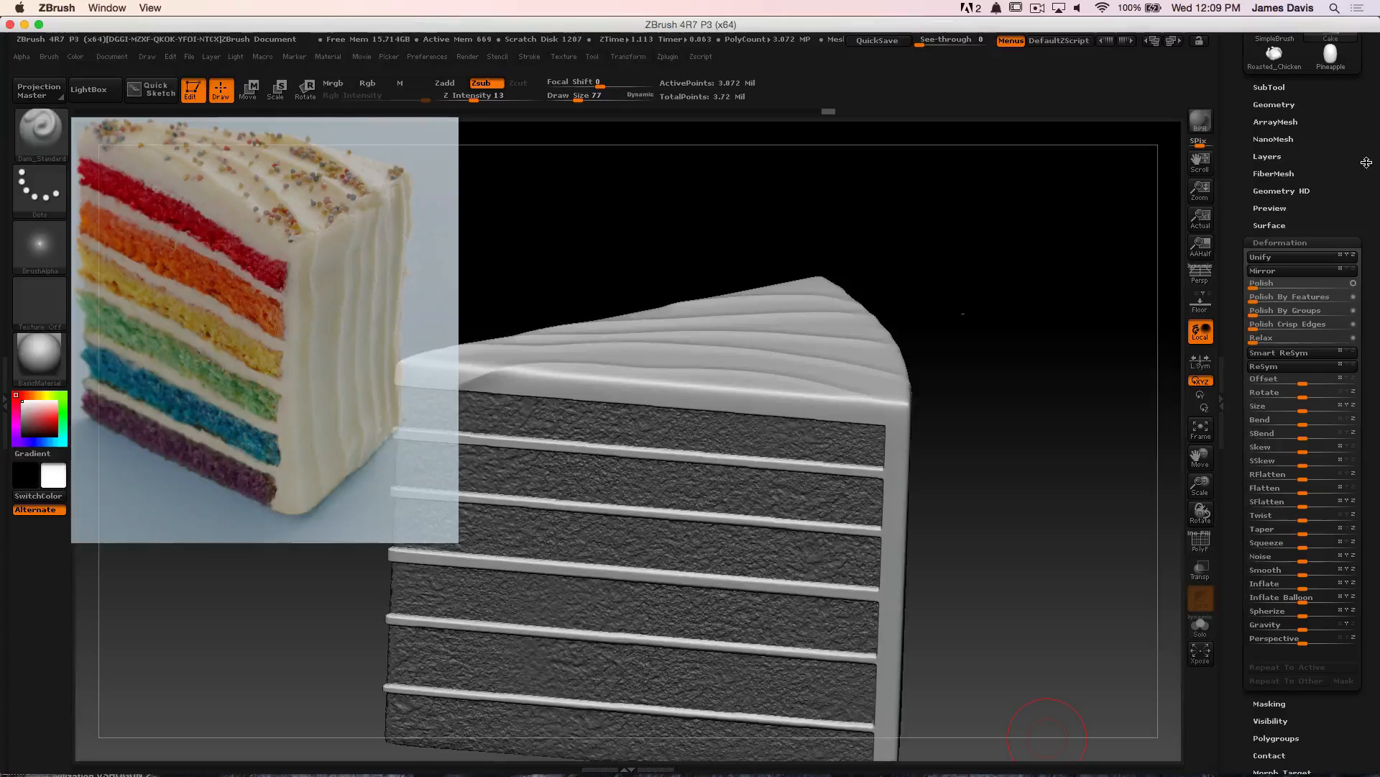
{"action": "left_click_drag", "start_coordinate": [1362, 154], "coordinate": [1355, 303]}
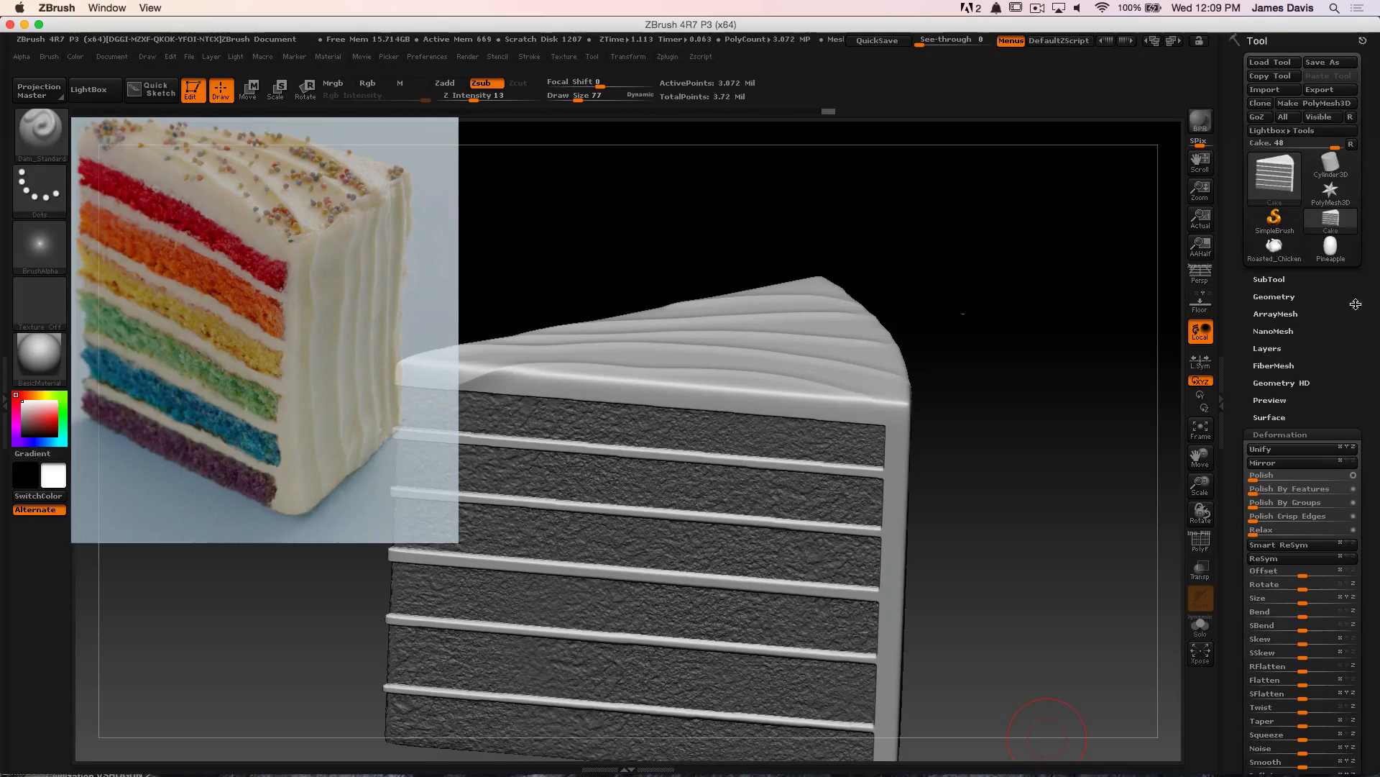
{"action": "left_click", "coordinate": [1274, 248]}
{"action": "left_click_drag", "start_coordinate": [956, 274], "coordinate": [970, 305]}
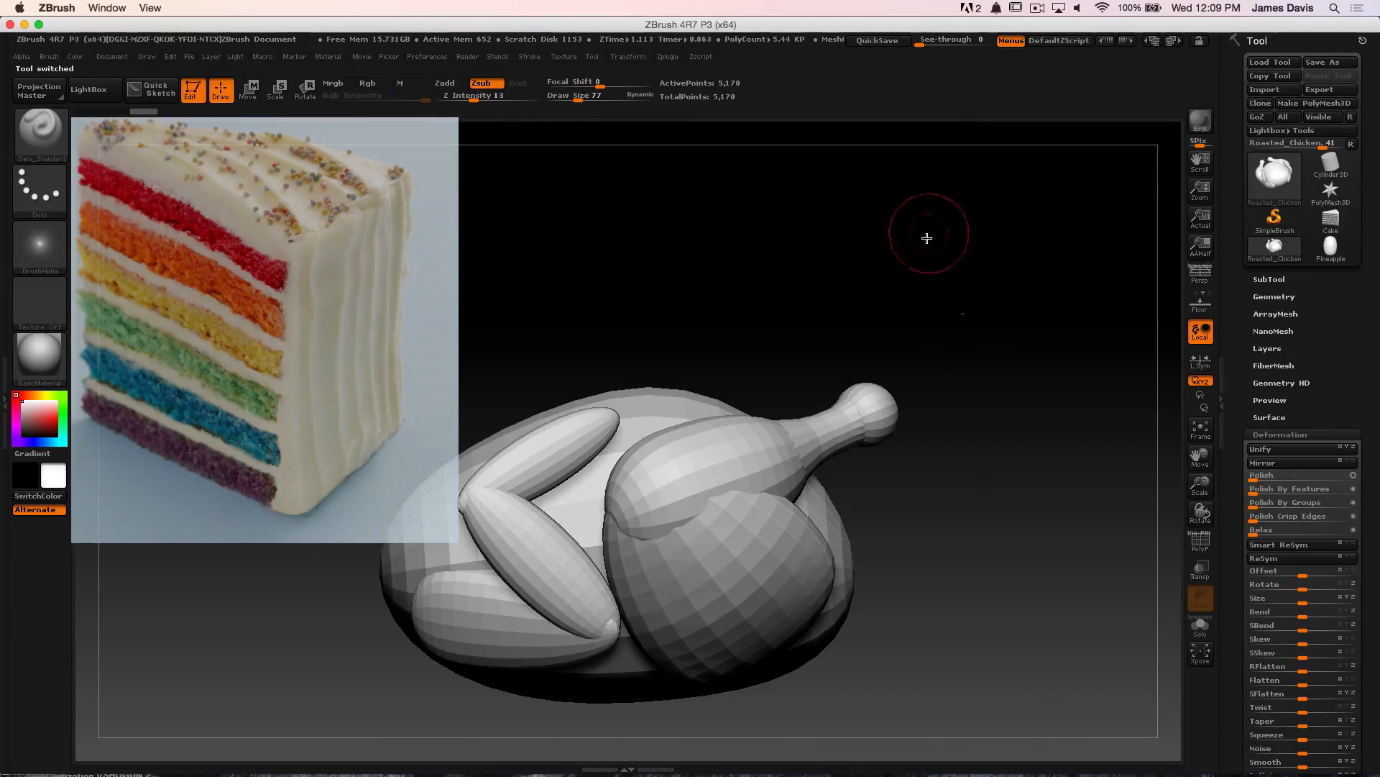
{"action": "mouse_move", "coordinate": [925, 234]}
{"action": "left_mouse_down"}
{"action": "mouse_move", "coordinate": [999, 271]}
{"action": "mouse_move", "coordinate": [971, 271]}
{"action": "mouse_move", "coordinate": [980, 237]}
{"action": "mouse_move", "coordinate": [952, 312]}
{"action": "mouse_move", "coordinate": [1005, 200]}
{"action": "mouse_move", "coordinate": [1061, 258]}
{"action": "mouse_move", "coordinate": [1056, 296]}
{"action": "mouse_move", "coordinate": [1098, 293]}
{"action": "mouse_move", "coordinate": [1072, 245]}
{"action": "mouse_move", "coordinate": [982, 288]}
{"action": "mouse_move", "coordinate": [832, 212]}
{"action": "mouse_move", "coordinate": [995, 258]}
{"action": "mouse_move", "coordinate": [1018, 238]}
{"action": "mouse_move", "coordinate": [983, 266]}
{"action": "mouse_move", "coordinate": [992, 280]}
{"action": "mouse_move", "coordinate": [931, 252]}
{"action": "left_mouse_up"}
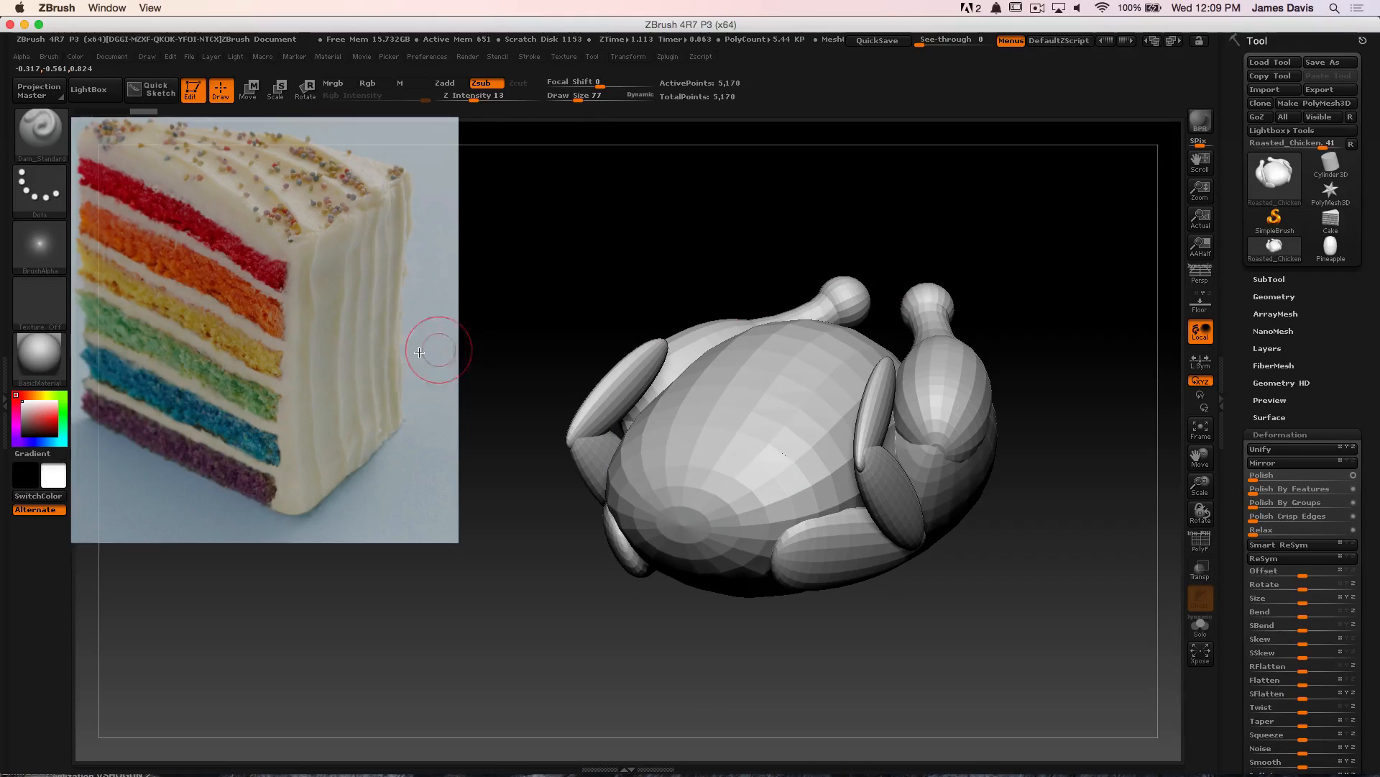
Delete the cake reference image from Spotlight
{"action": "key", "text": "z"}
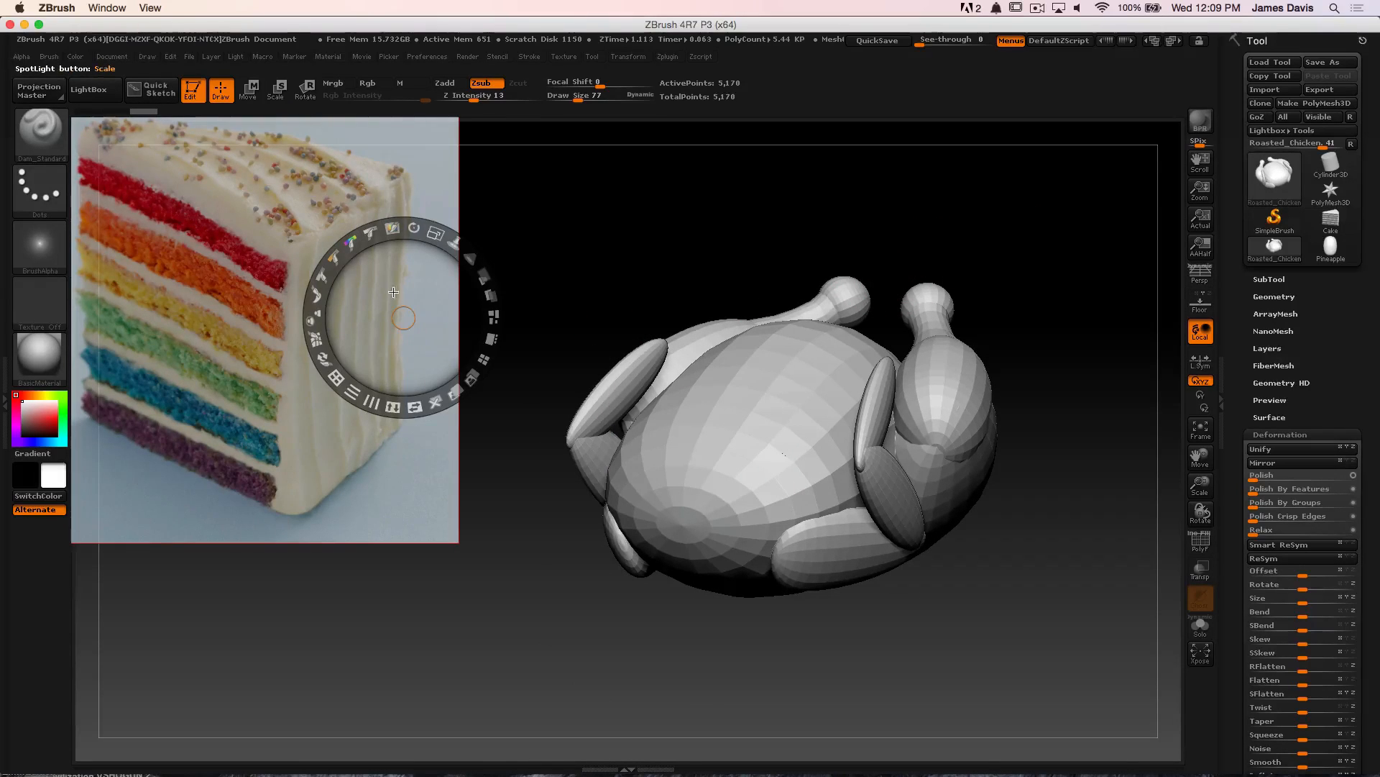
{"action": "left_click_drag", "start_coordinate": [392, 296], "coordinate": [452, 377]}
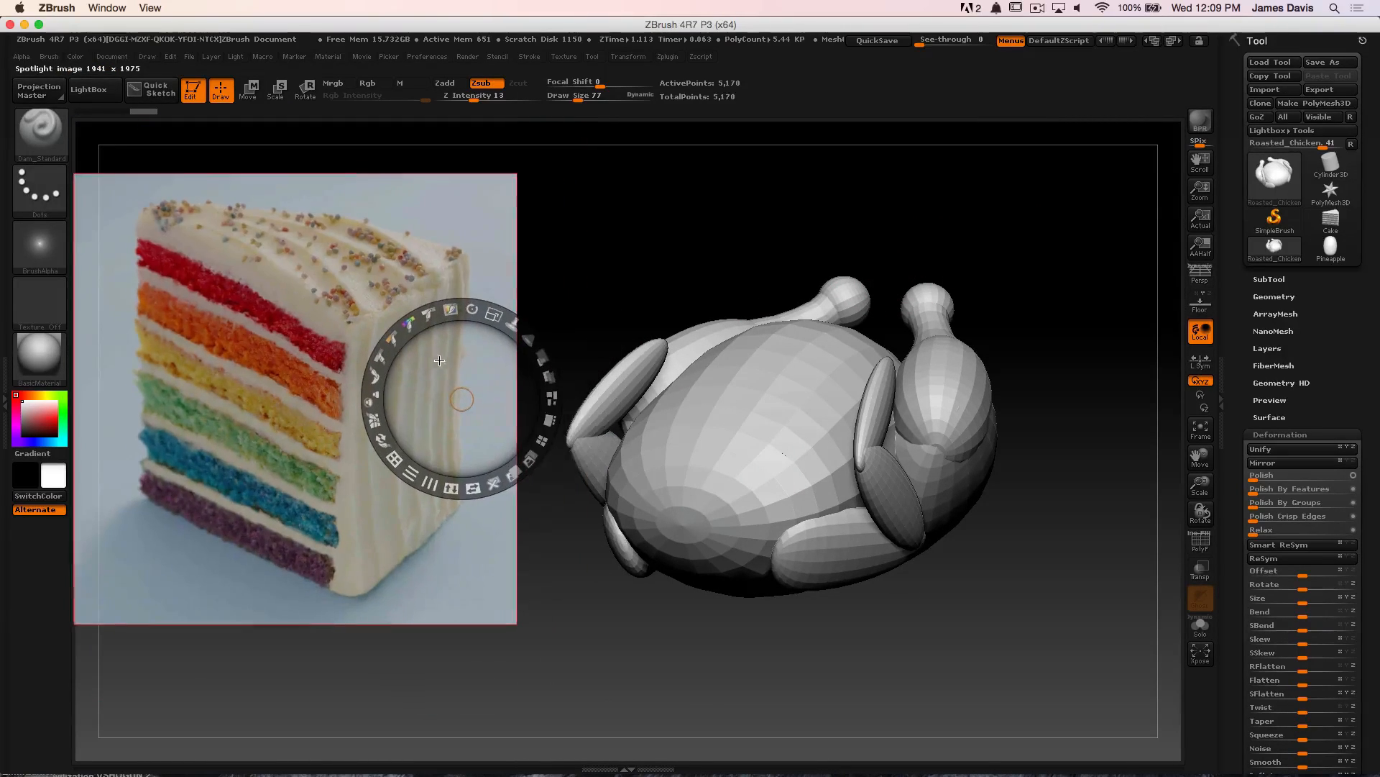
{"action": "left_click", "coordinate": [511, 472]}
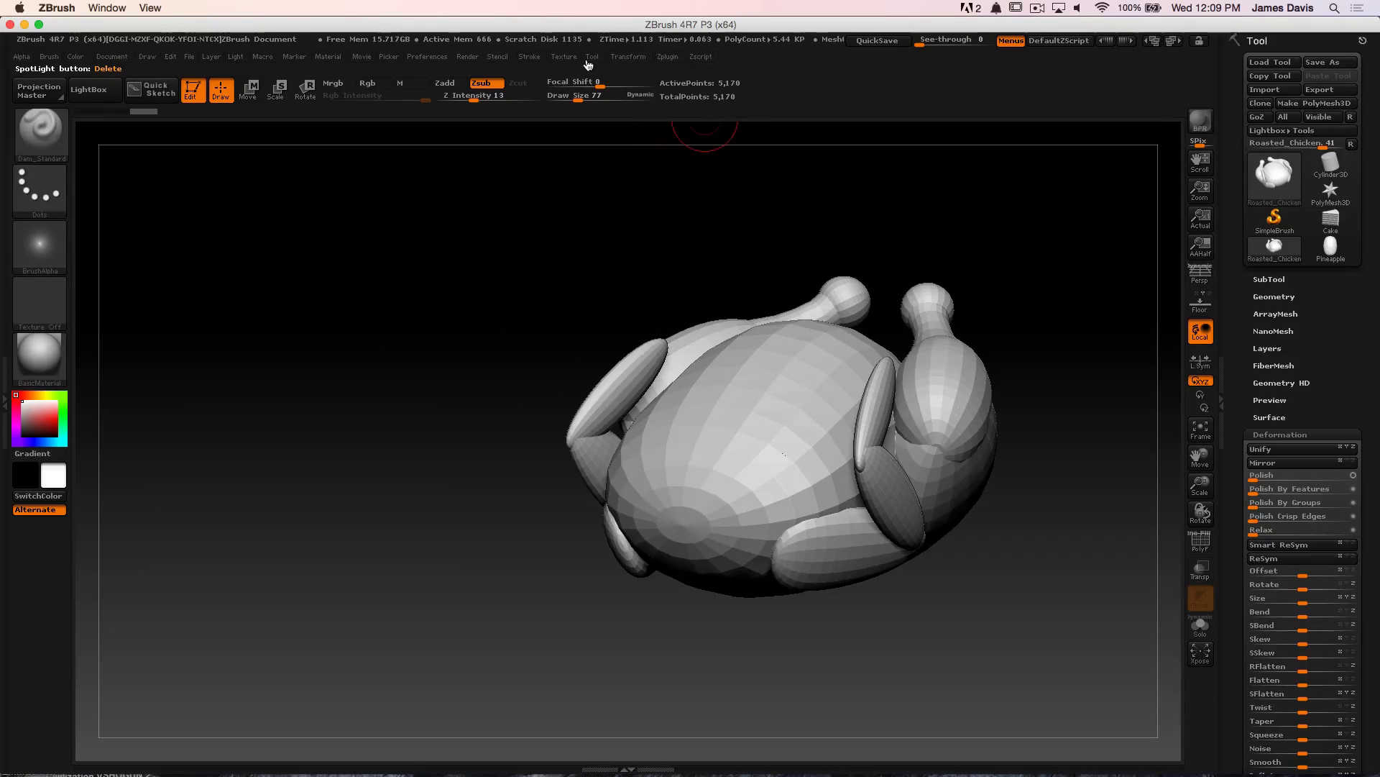
{"action": "left_click", "coordinate": [563, 57]}
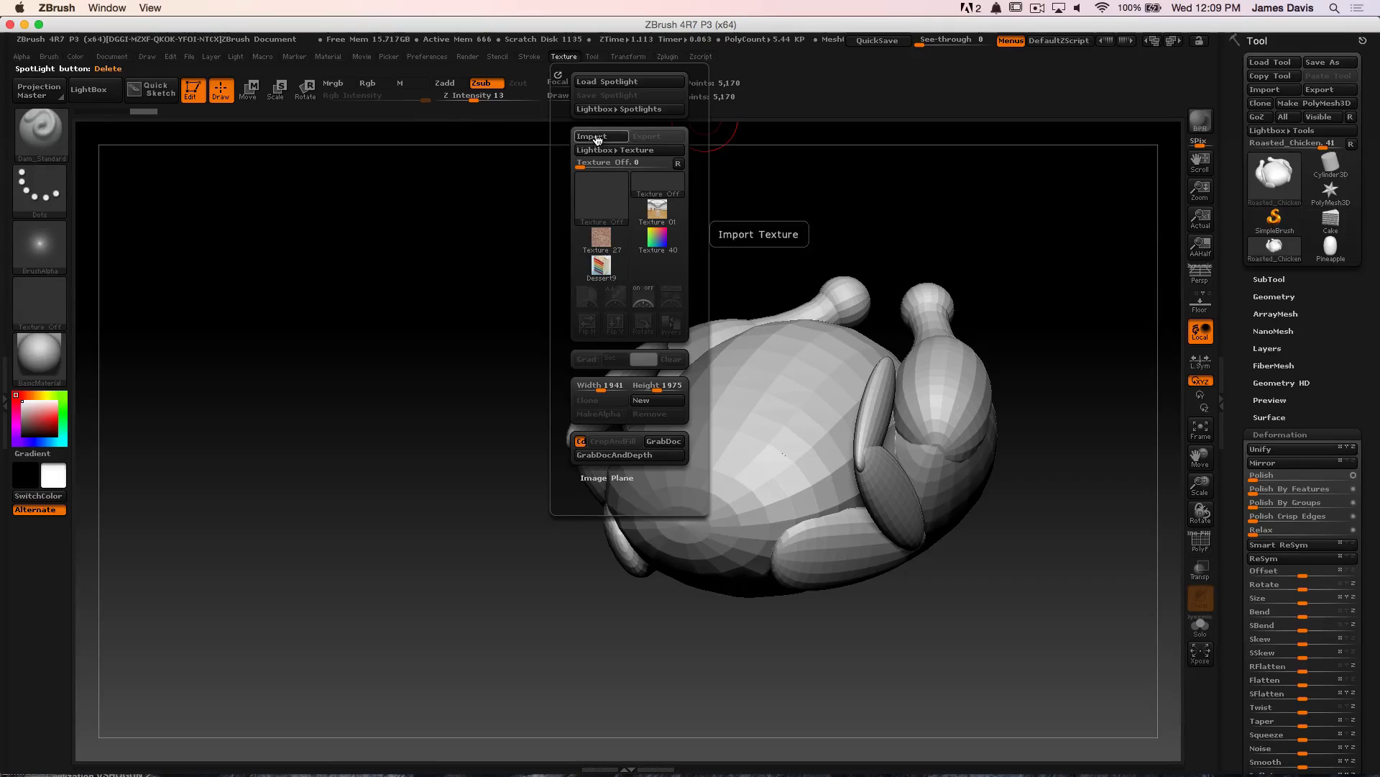
{"action": "left_click", "coordinate": [613, 82]}
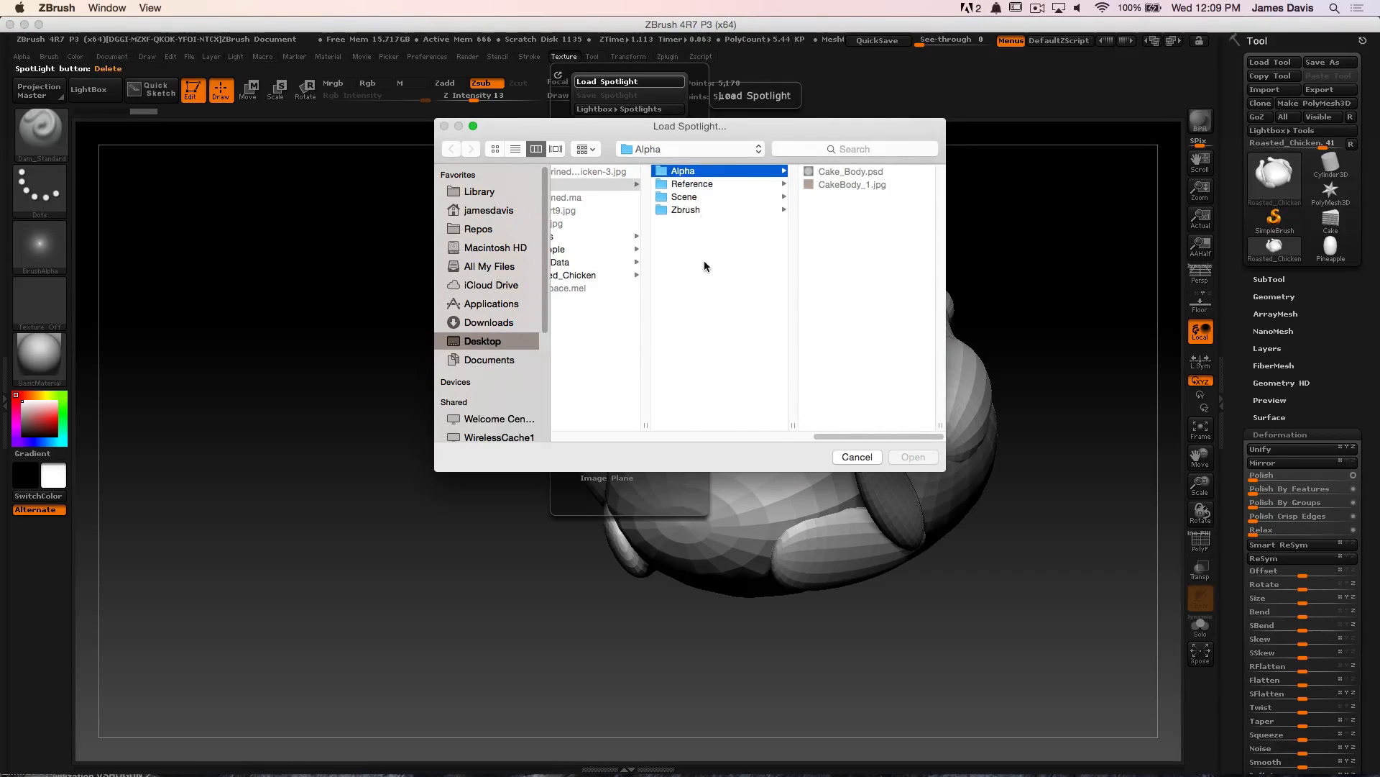
{"action": "scroll", "coordinate": [690, 238], "scroll_direction": "left", "scroll_amount": 3}
{"action": "left_click", "coordinate": [629, 275]}
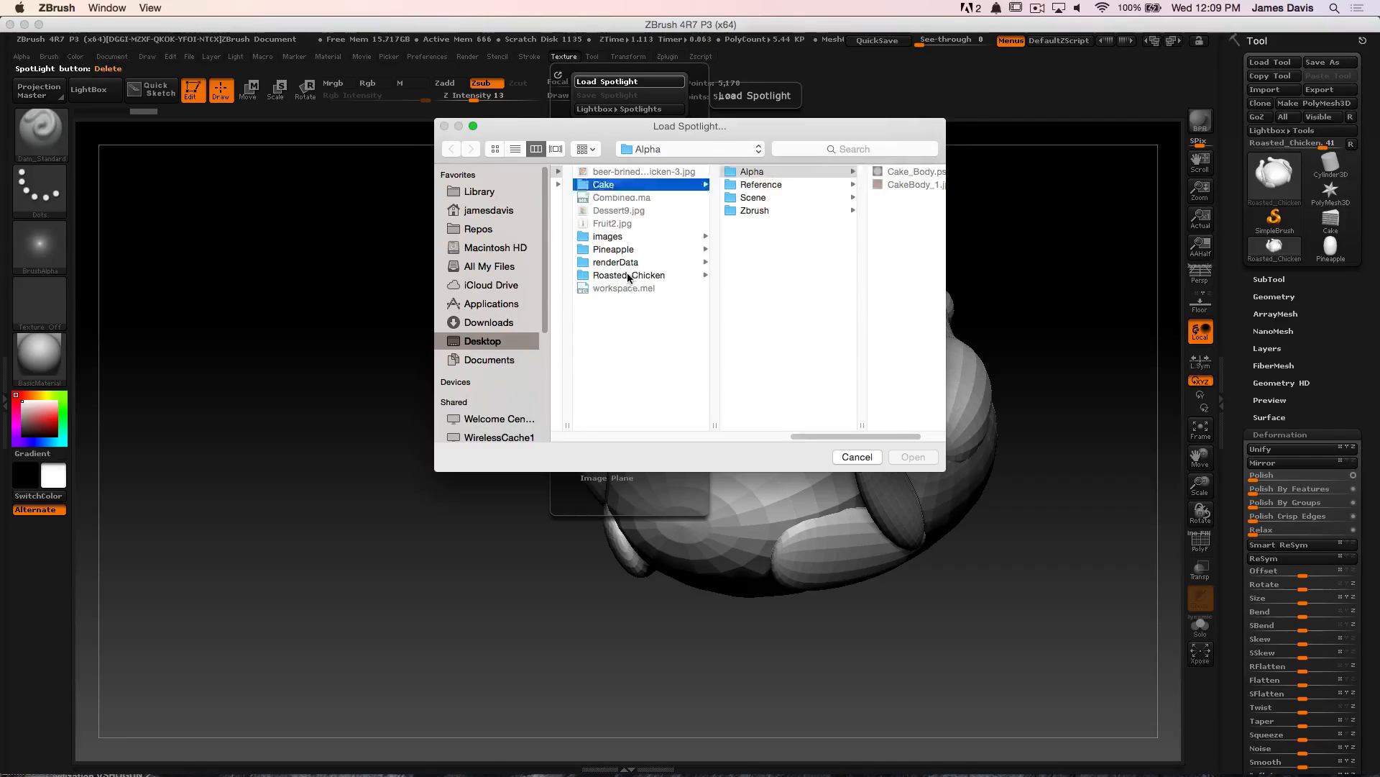
{"action": "left_click", "coordinate": [757, 172]}
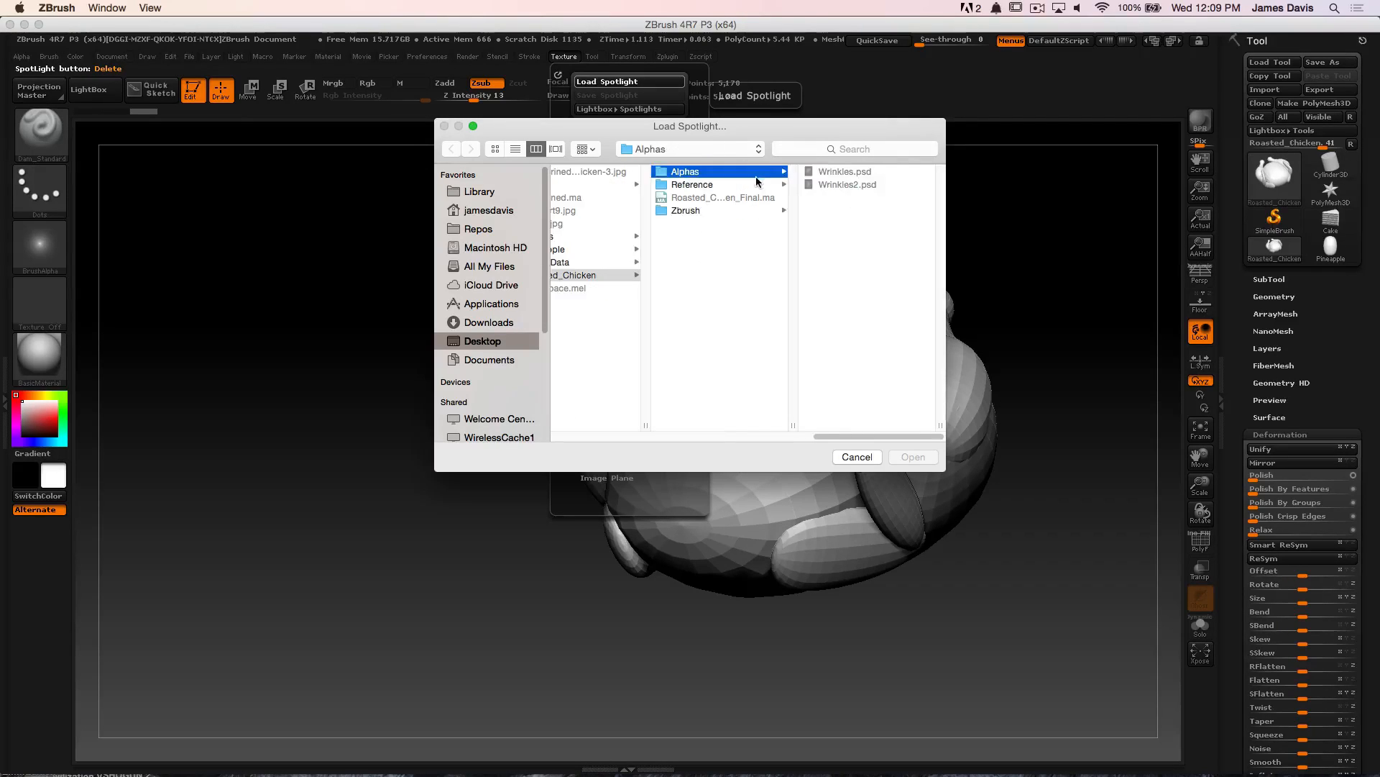
{"action": "left_click", "coordinate": [692, 184]}
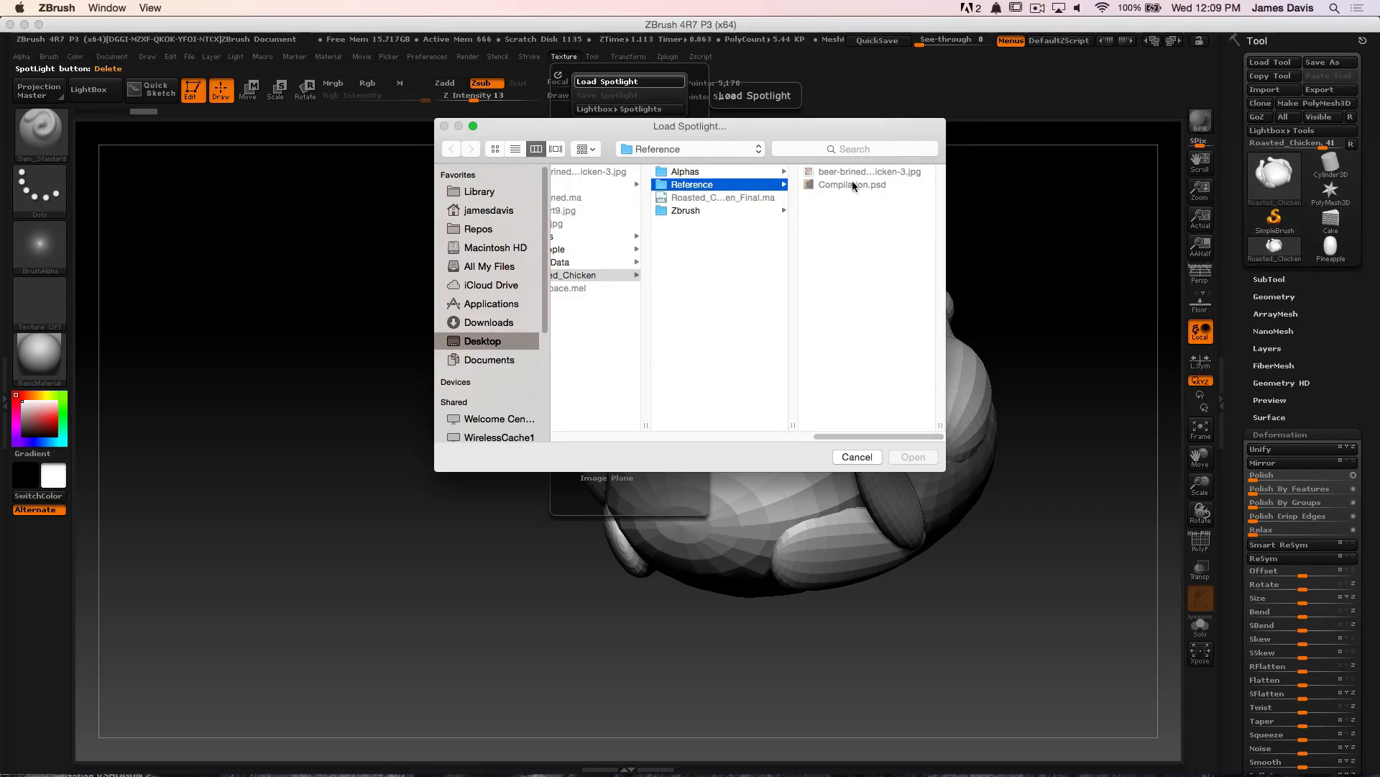
{"action": "left_click", "coordinate": [857, 457]}
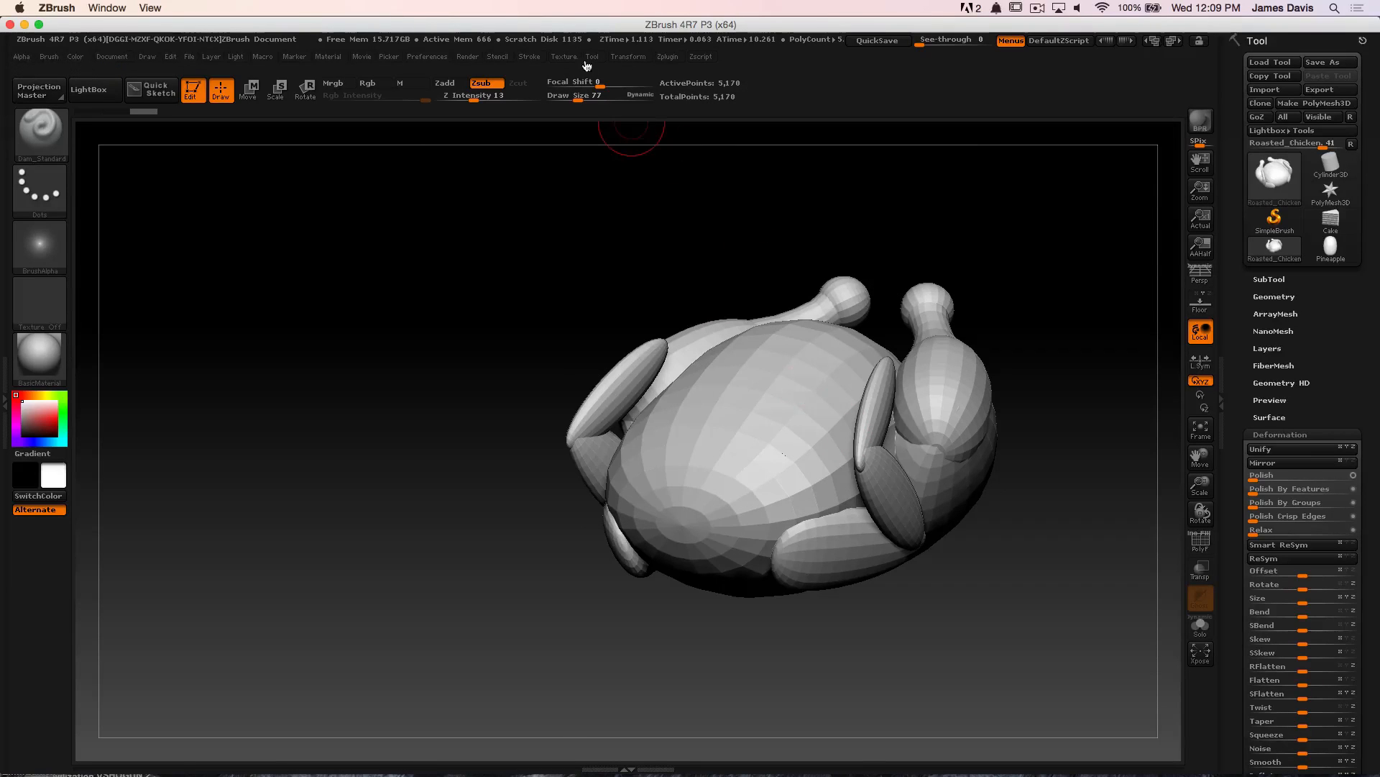
Import Compilation.psd from the Roasted_Chicken project's Reference folder as a texture
{"action": "left_click", "coordinate": [562, 57]}
{"action": "left_click", "coordinate": [599, 139]}
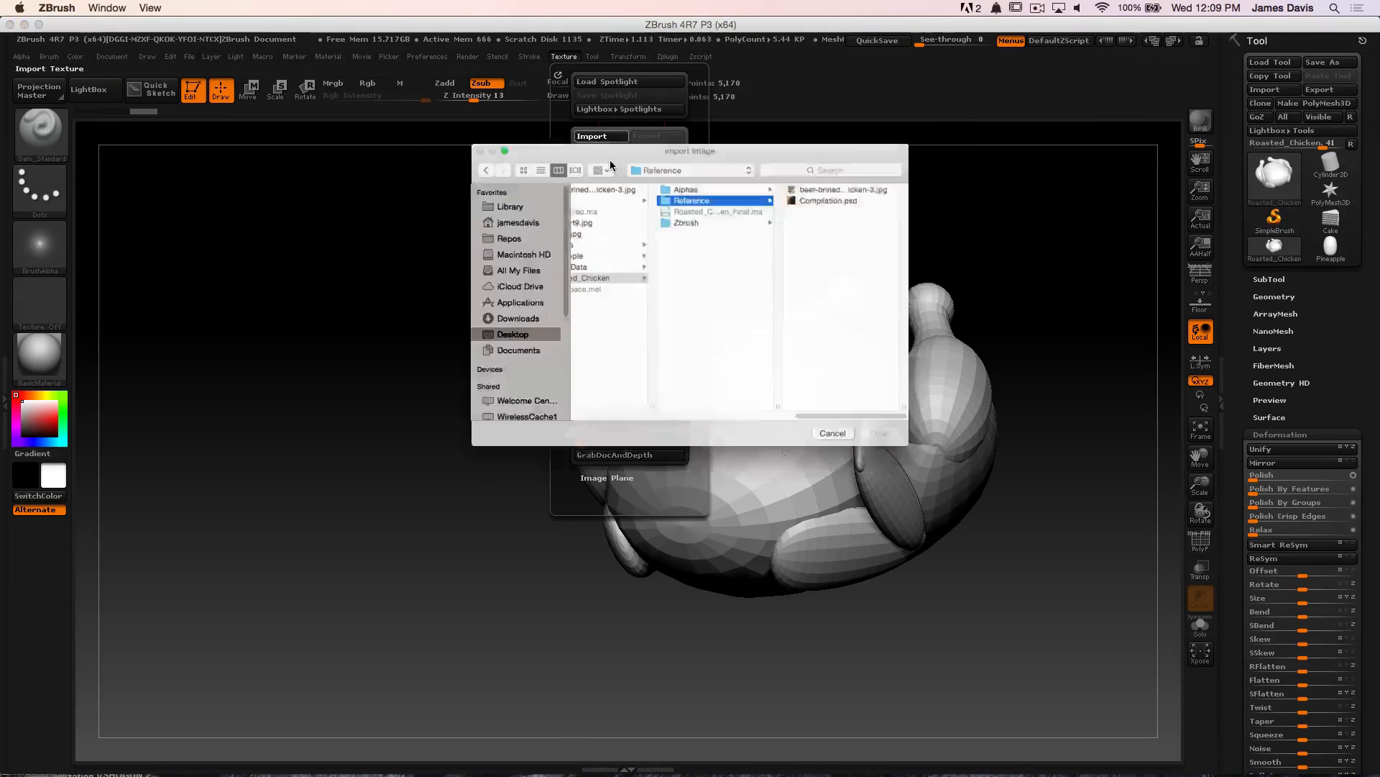
{"action": "left_click", "coordinate": [842, 186]}
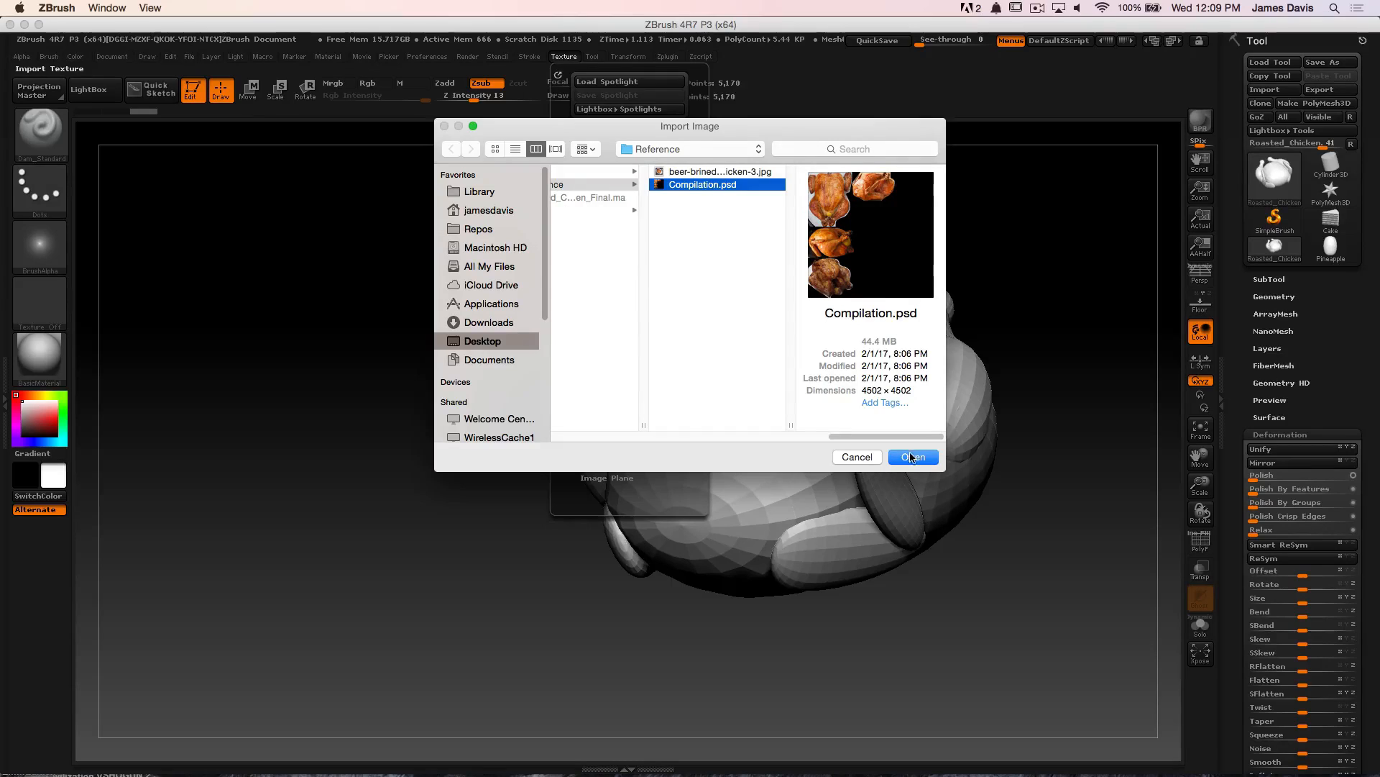
{"action": "left_click", "coordinate": [912, 458]}
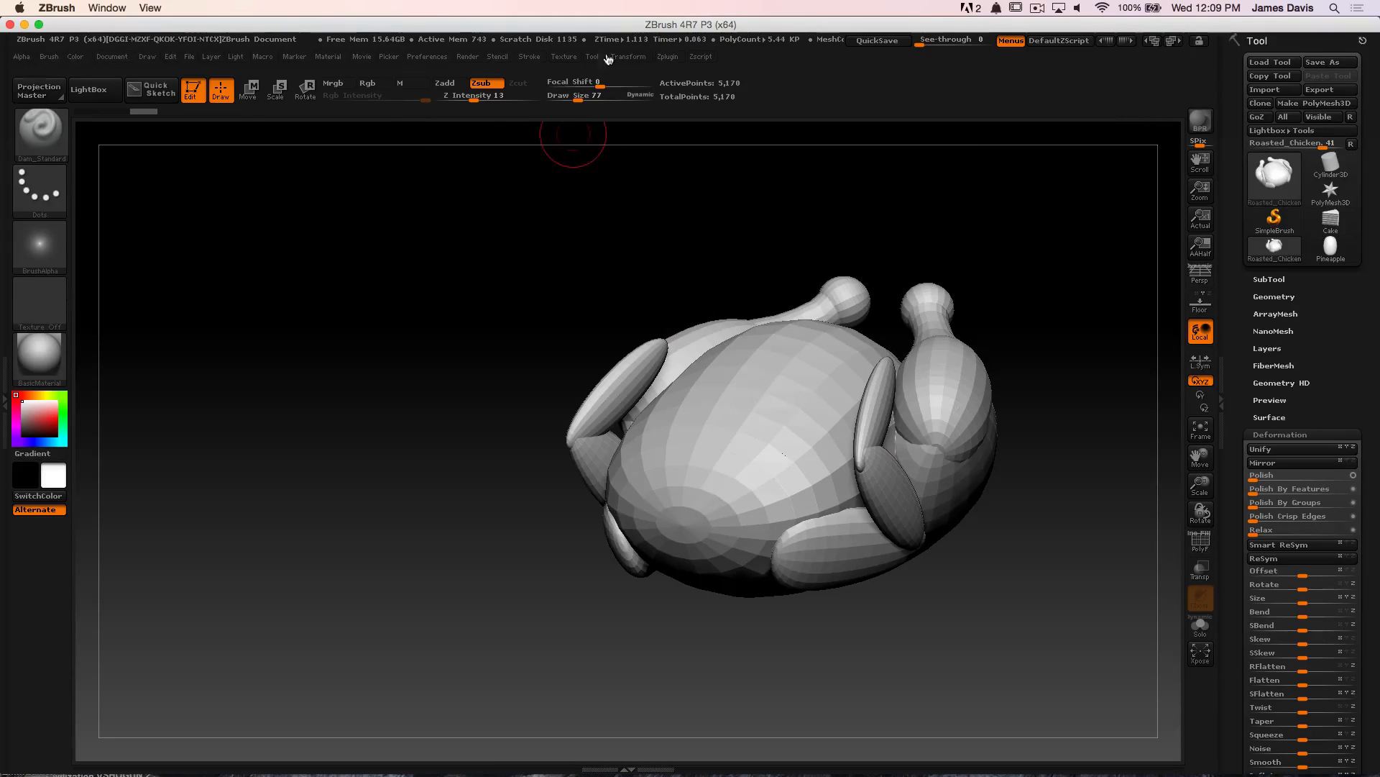
Add the Compilation texture to Spotlight and move the chicken reference slightly within the canvas
{"action": "left_click", "coordinate": [564, 57]}
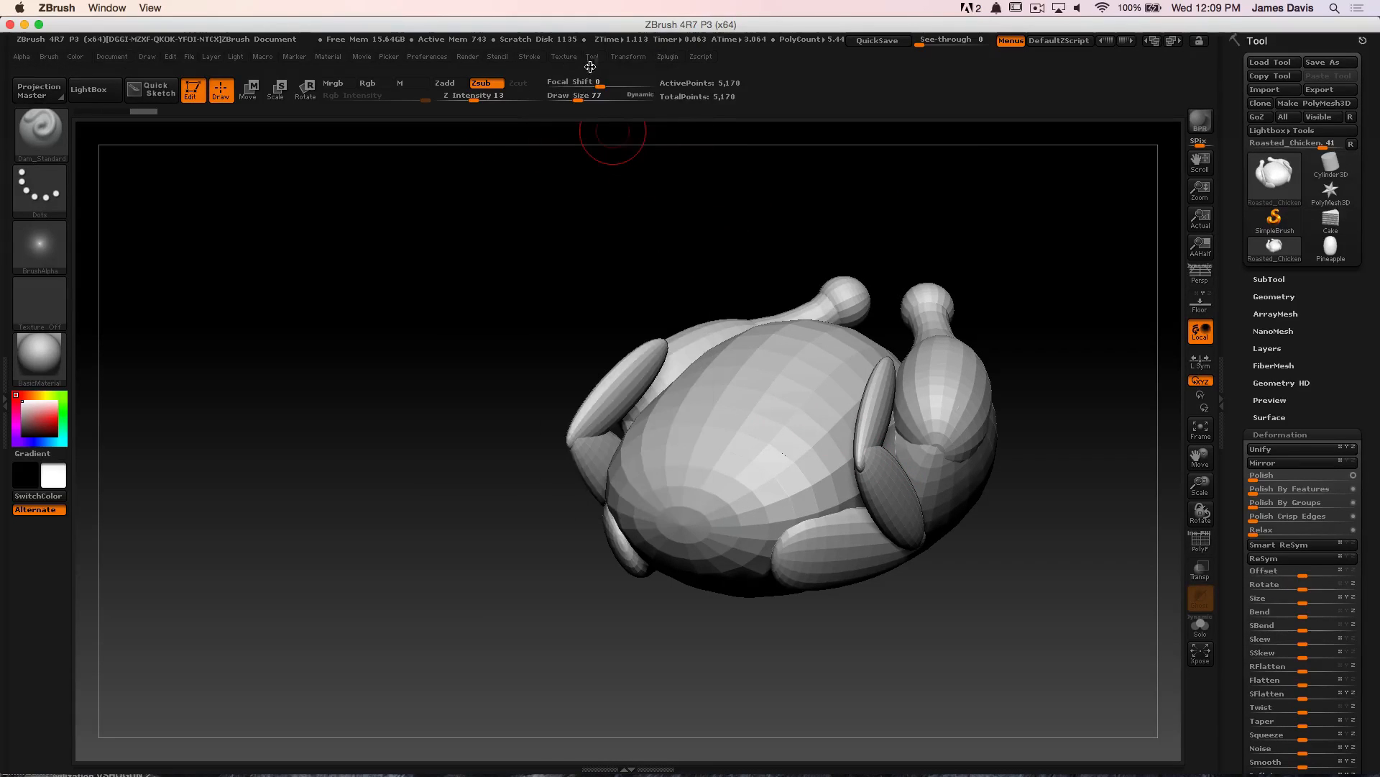
{"action": "left_click", "coordinate": [563, 57]}
{"action": "left_click", "coordinate": [657, 267]}
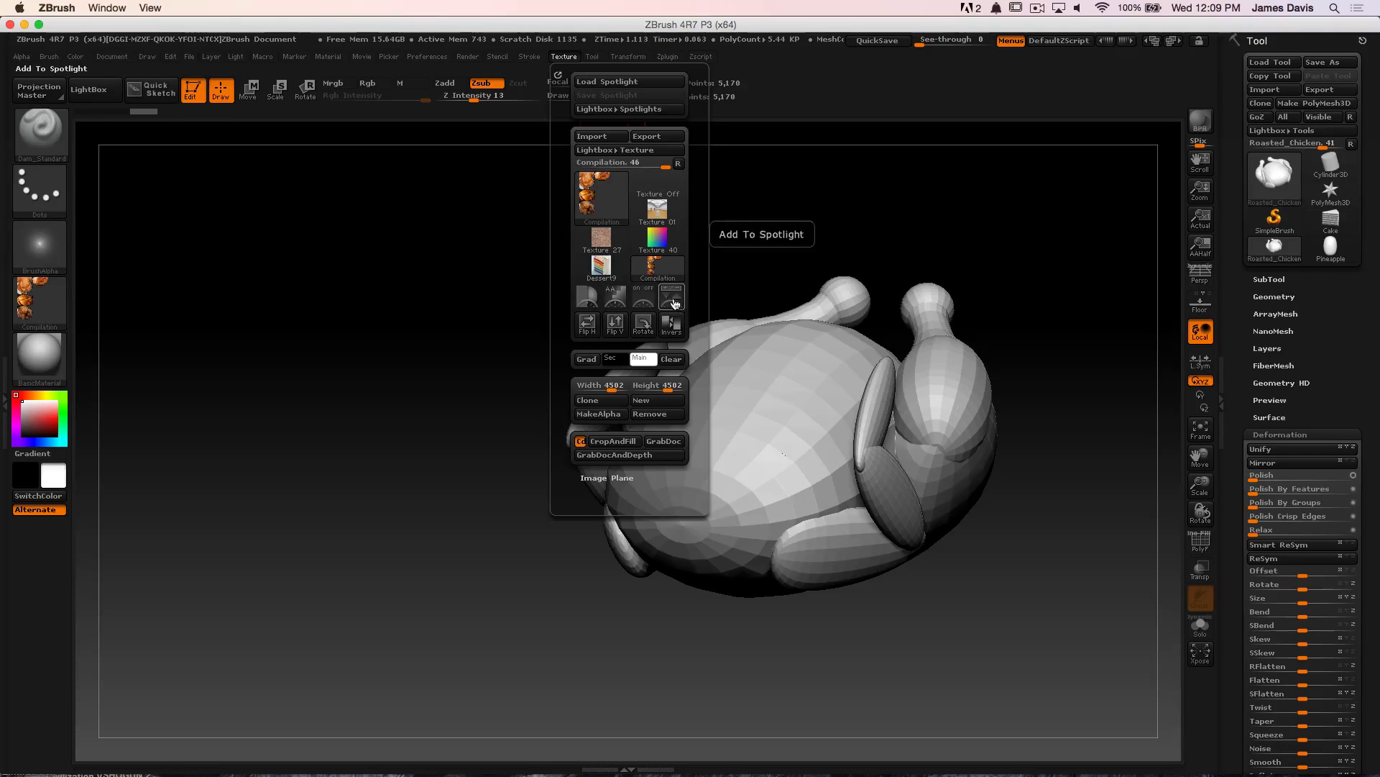
{"action": "left_click", "coordinate": [673, 298]}
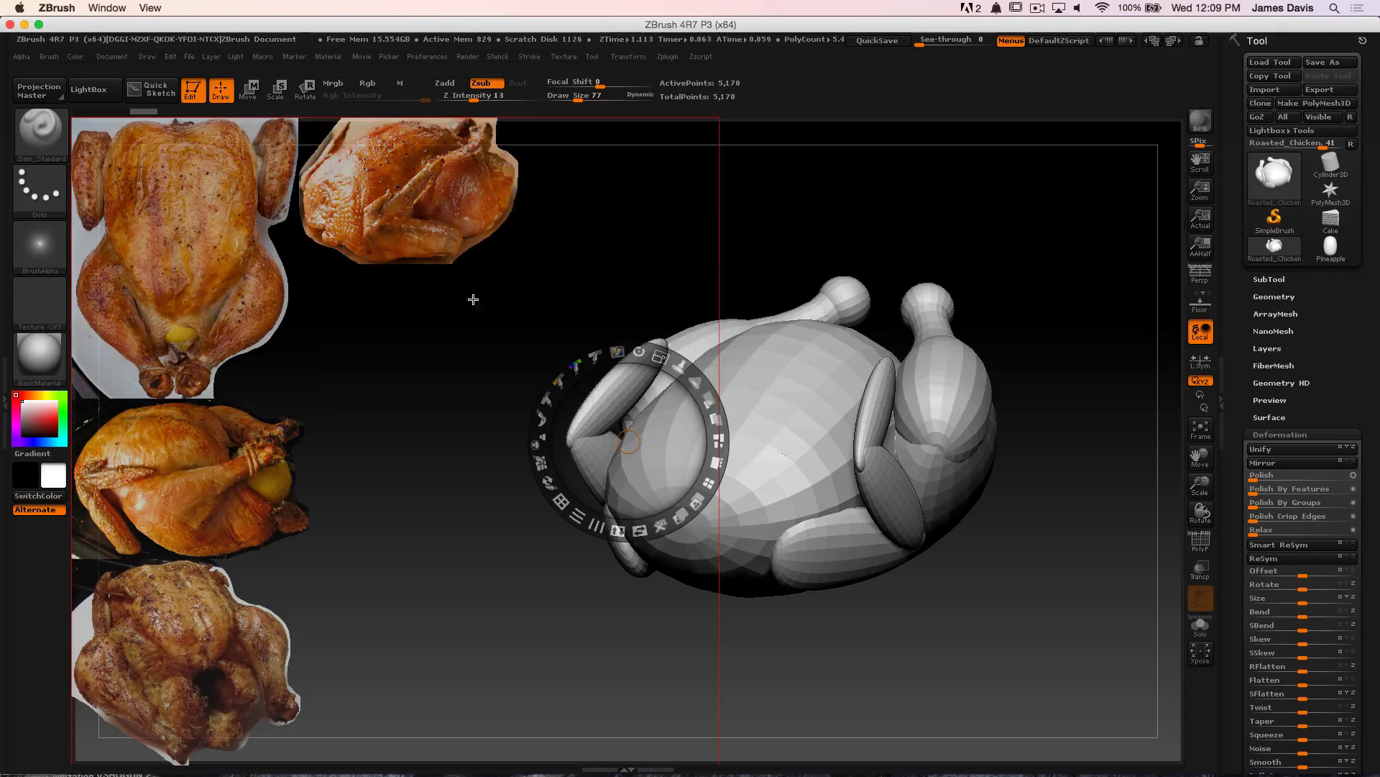
{"action": "left_click_drag", "start_coordinate": [589, 397], "coordinate": [642, 400]}
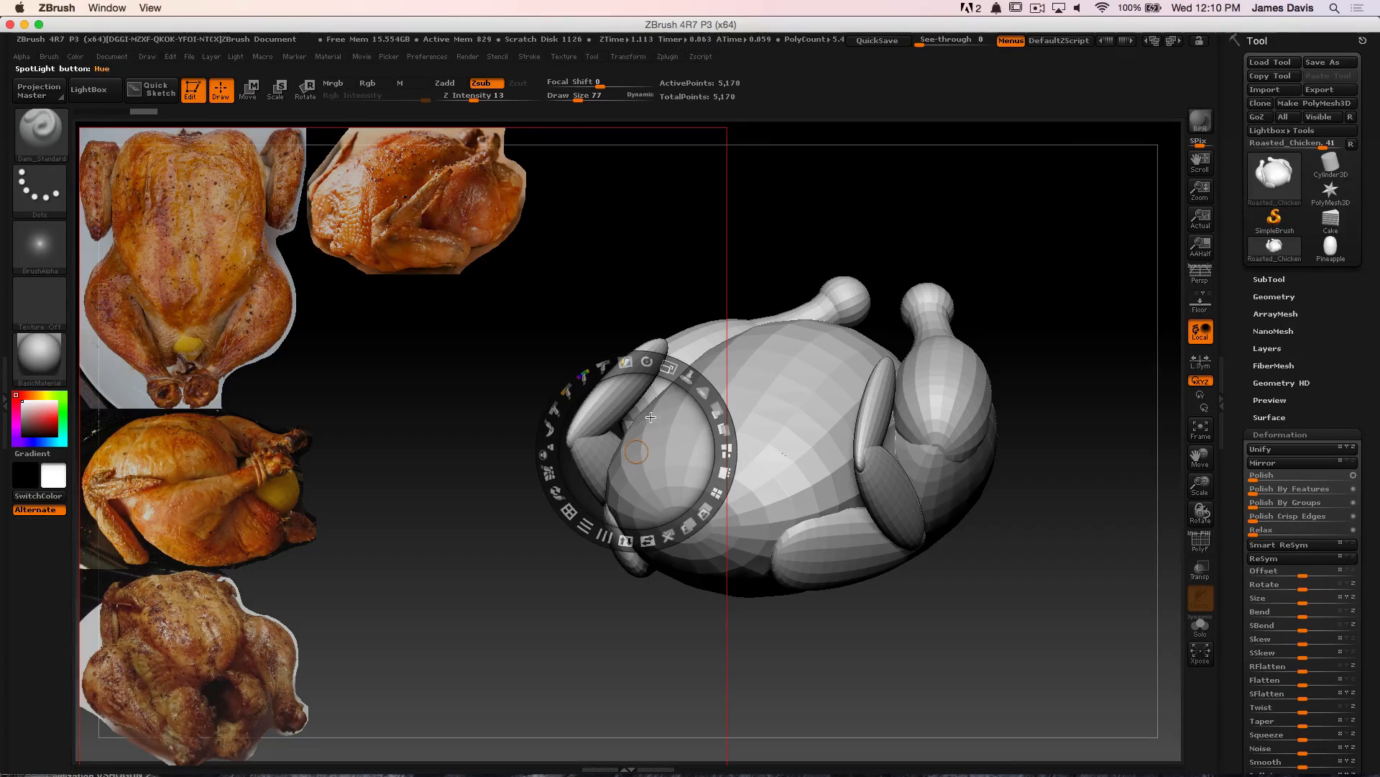
Nudge the chicken reference compilation flush with the canvas edge and leave Spotlight editing
{"action": "left_click_drag", "start_coordinate": [651, 417], "coordinate": [641, 405]}
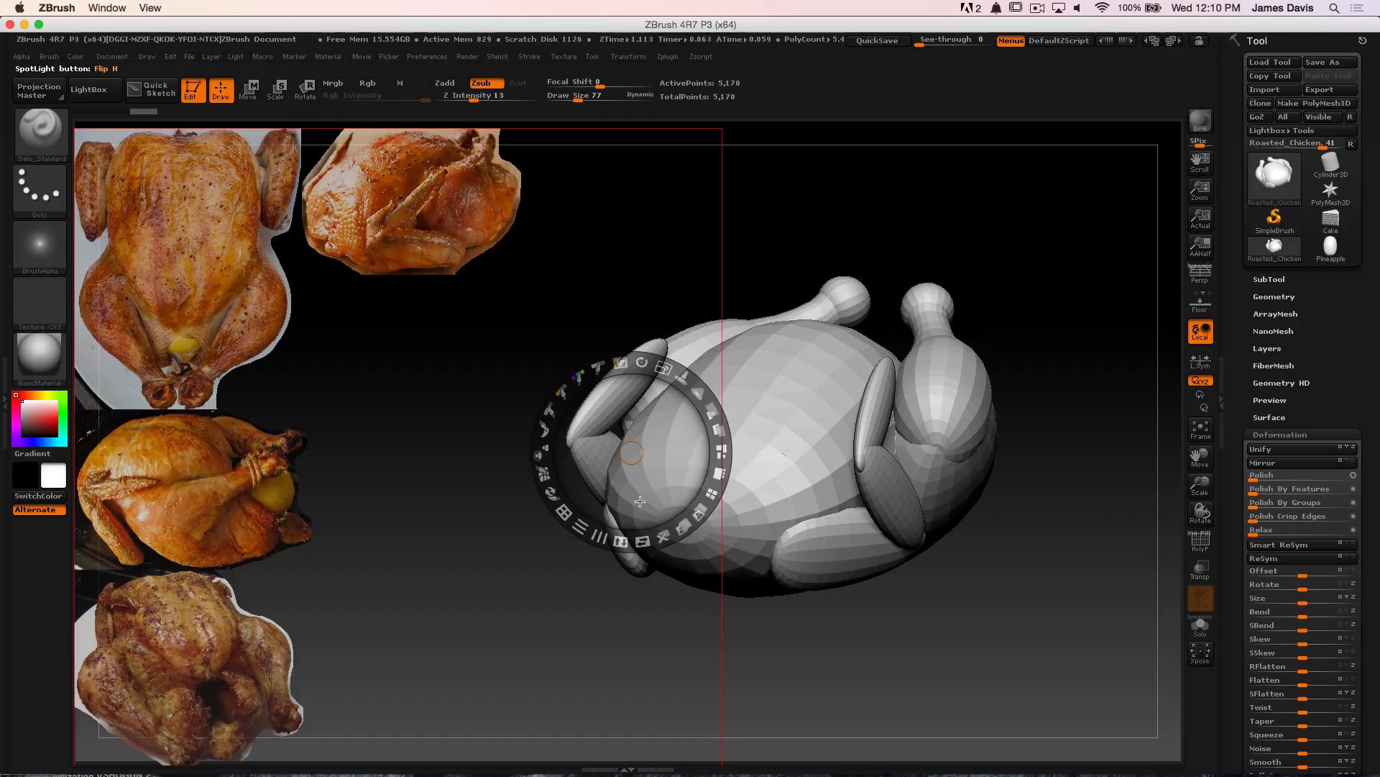
{"action": "key", "text": "z"}
Examine the chicken model's breast, wings and legs from the front and side against the reference images
{"action": "left_click_drag", "start_coordinate": [465, 299], "coordinate": [381, 212], "text": "alt"}
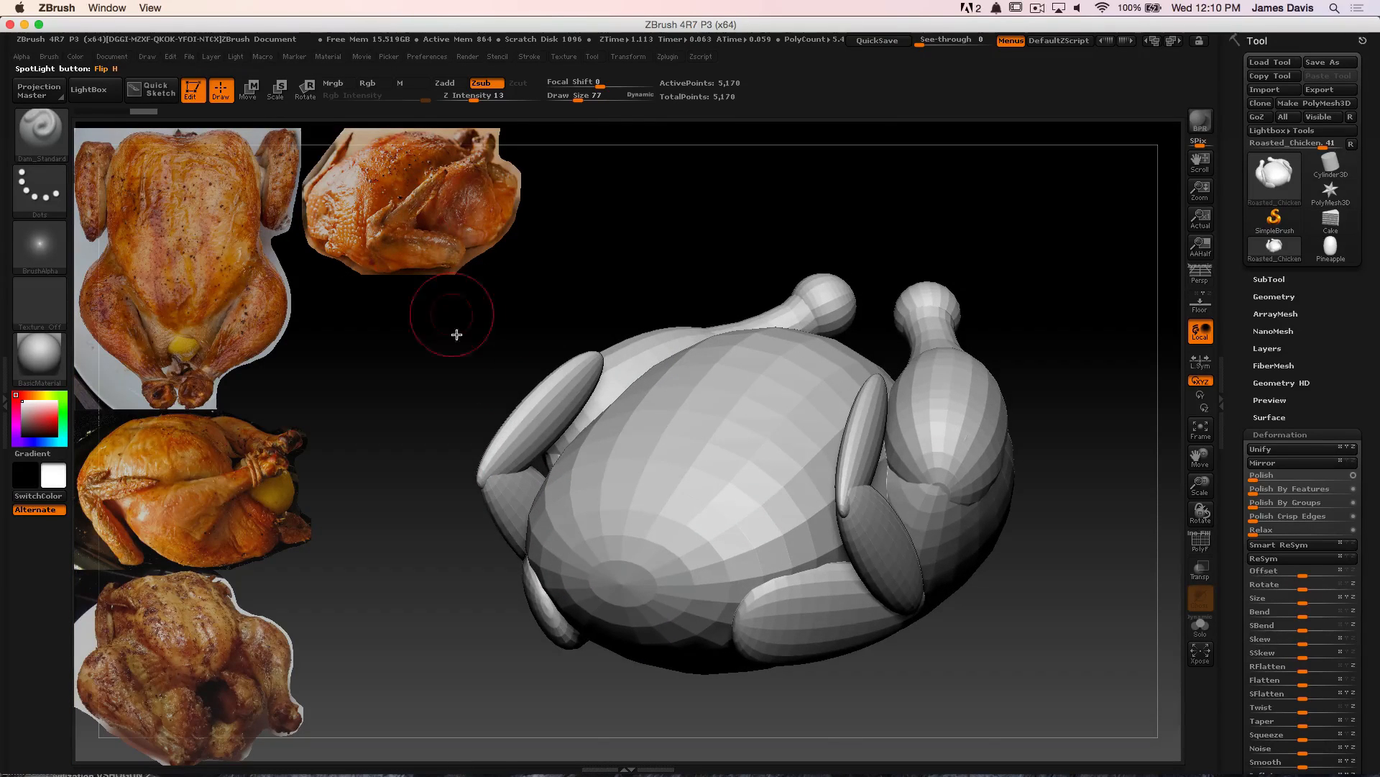
{"action": "left_click_drag", "start_coordinate": [484, 331], "coordinate": [392, 387]}
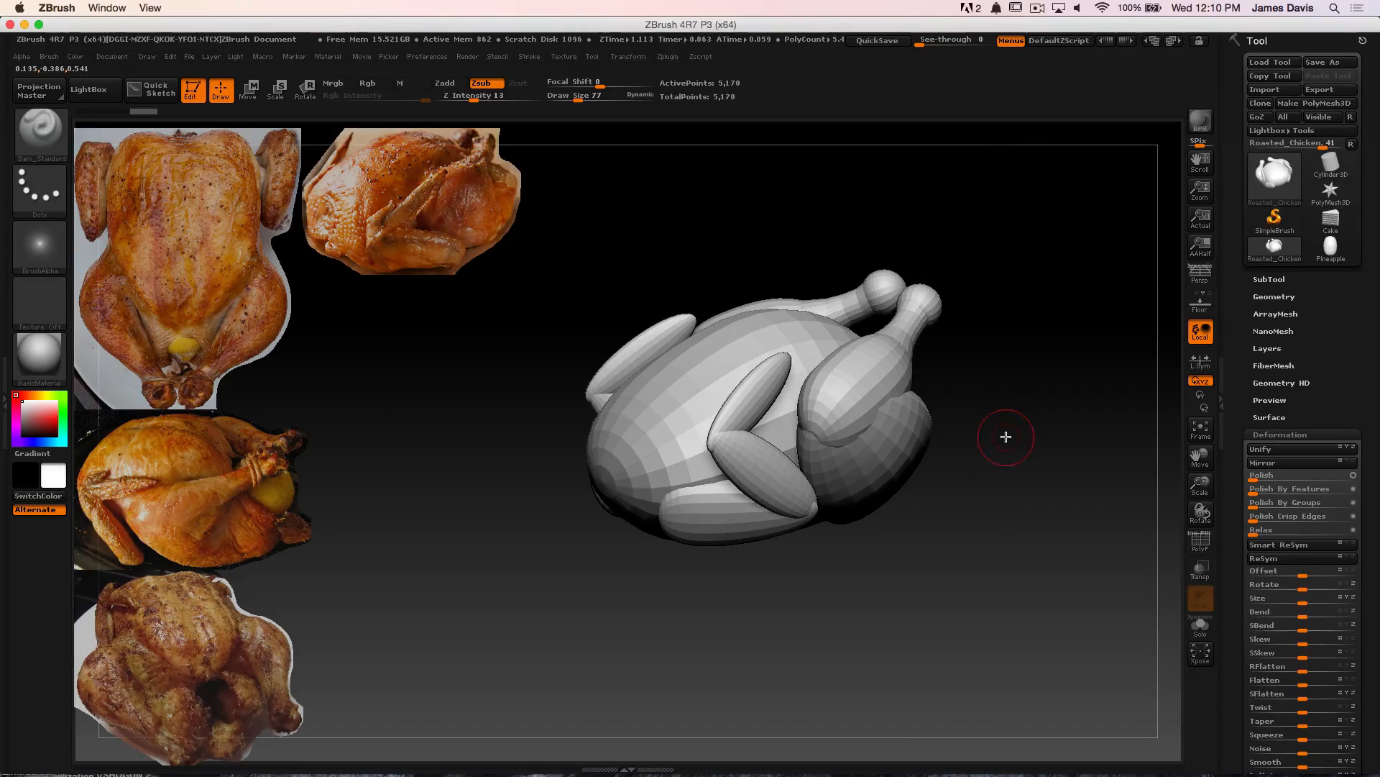
{"action": "left_click_drag", "start_coordinate": [995, 403], "coordinate": [1057, 305]}
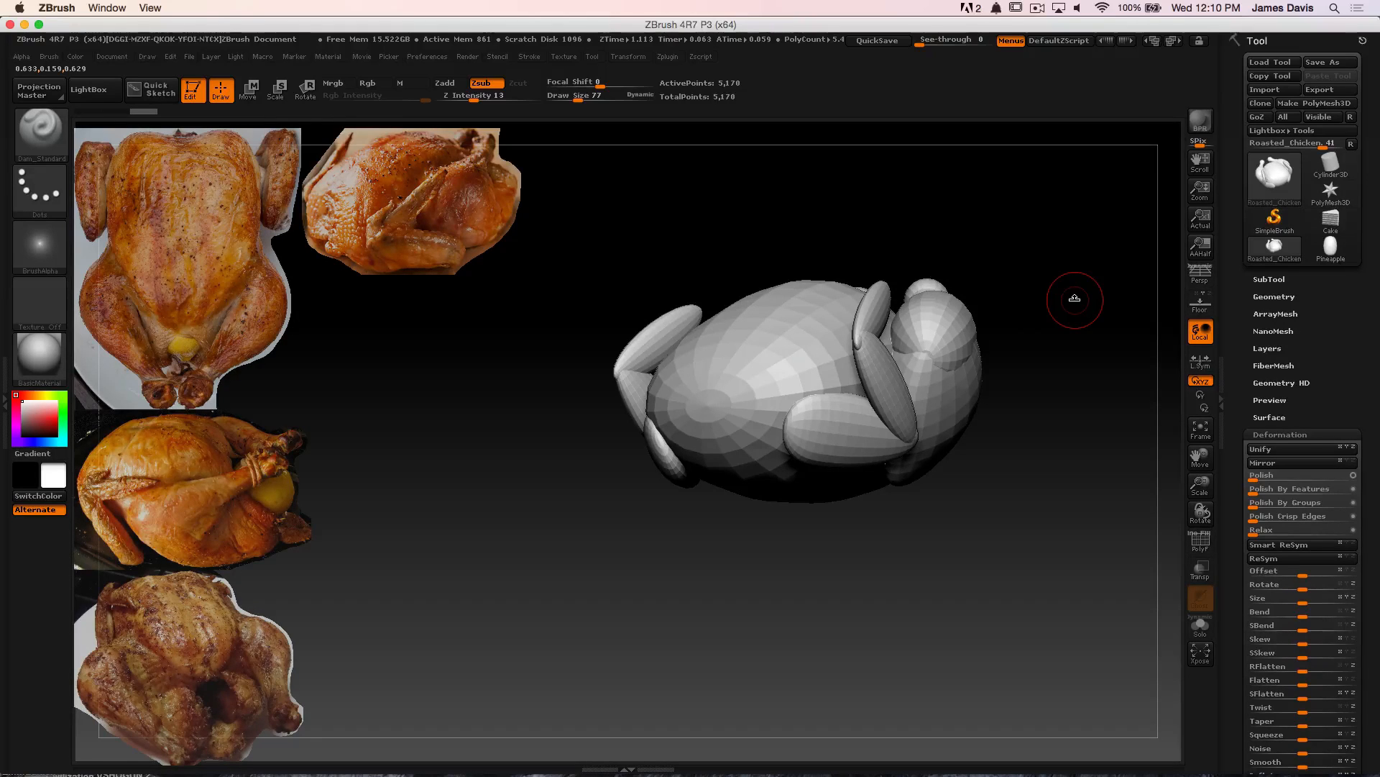
{"action": "mouse_move", "coordinate": [973, 287]}
{"action": "left_mouse_down"}
{"action": "mouse_move", "coordinate": [1033, 293]}
{"action": "mouse_move", "coordinate": [1069, 274]}
{"action": "mouse_move", "coordinate": [1100, 293]}
{"action": "mouse_move", "coordinate": [943, 323]}
{"action": "mouse_move", "coordinate": [996, 363]}
{"action": "mouse_move", "coordinate": [1026, 415]}
{"action": "mouse_move", "coordinate": [1007, 392]}
{"action": "left_mouse_up"}
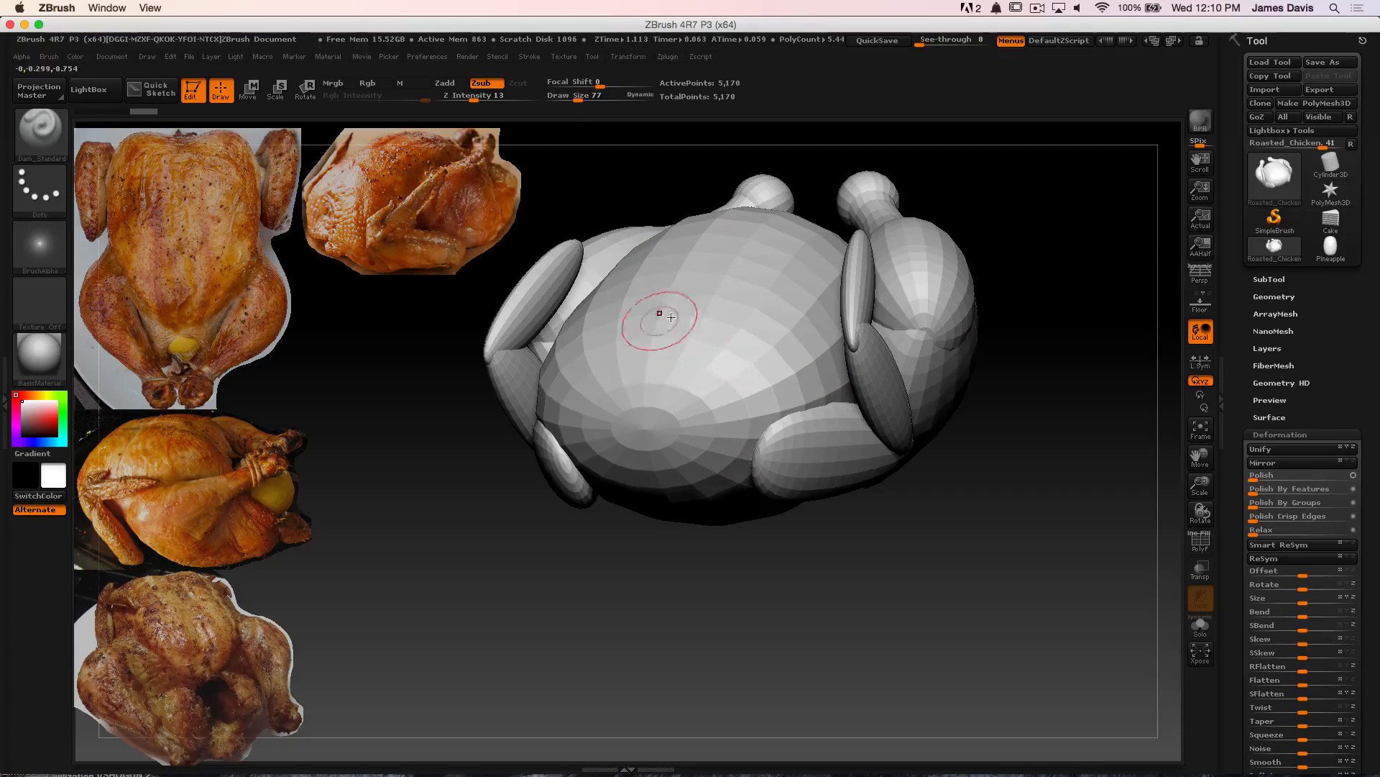
{"action": "mouse_move", "coordinate": [960, 482]}
{"action": "left_mouse_down"}
{"action": "mouse_move", "coordinate": [980, 487]}
{"action": "mouse_move", "coordinate": [965, 486]}
{"action": "left_mouse_up"}
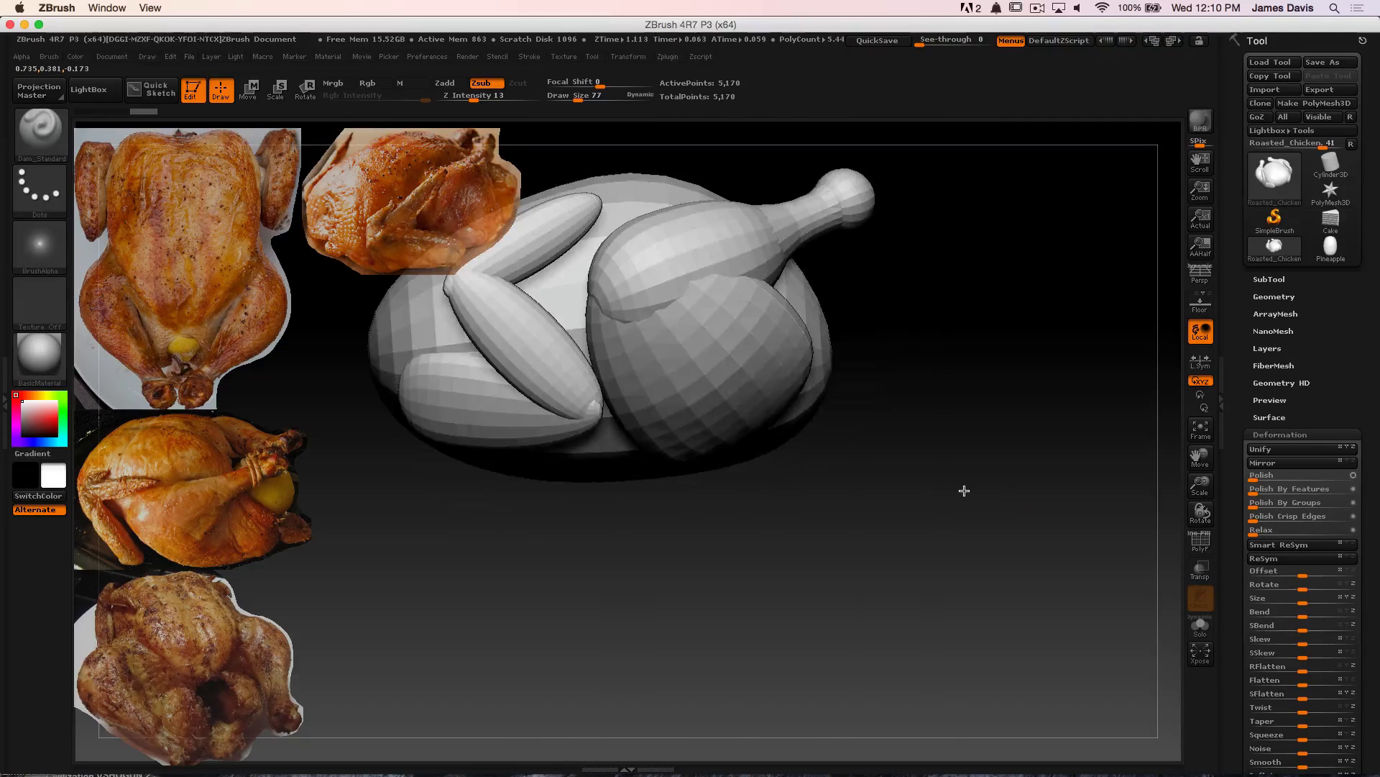
{"action": "left_click_drag", "start_coordinate": [894, 453], "coordinate": [1033, 477]}
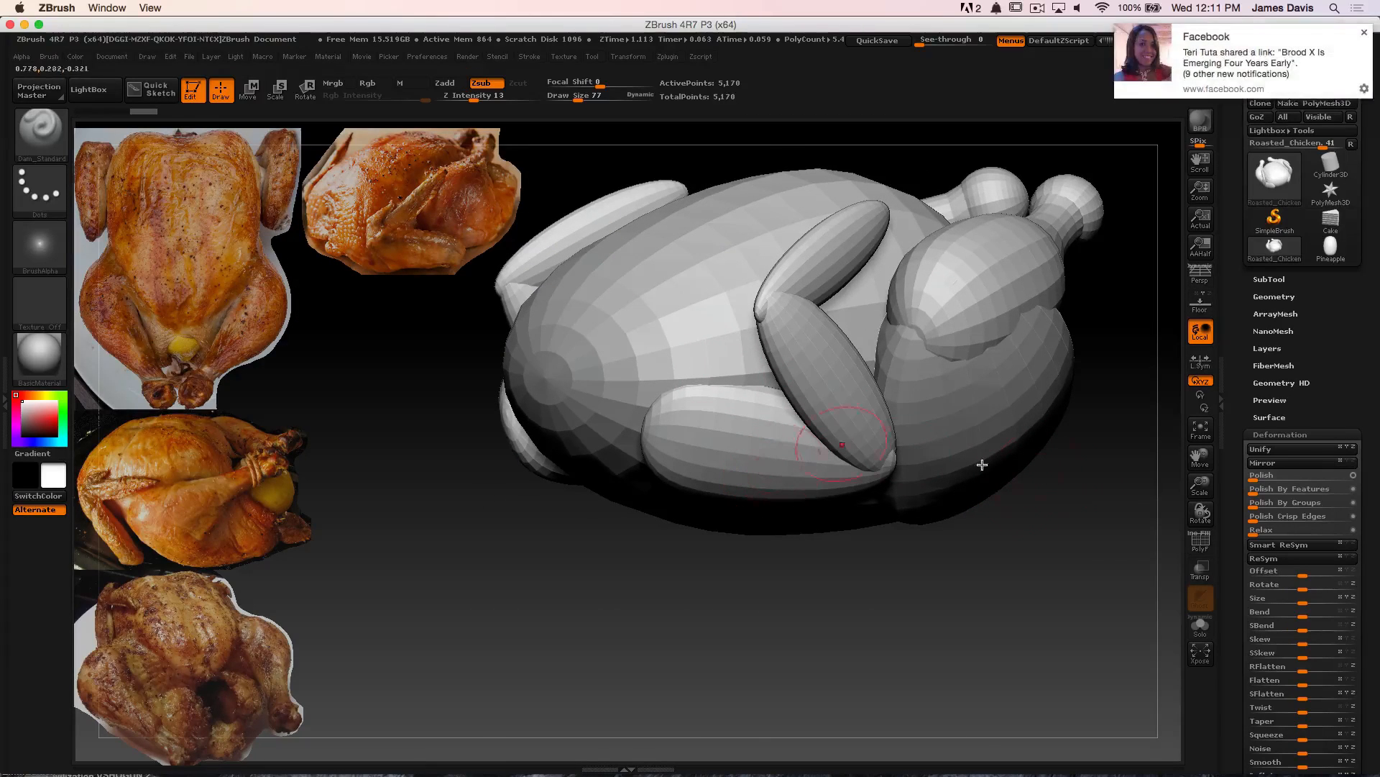
Dismiss the Facebook notification and turn off Wi-Fi
{"action": "left_click", "coordinate": [1366, 34]}
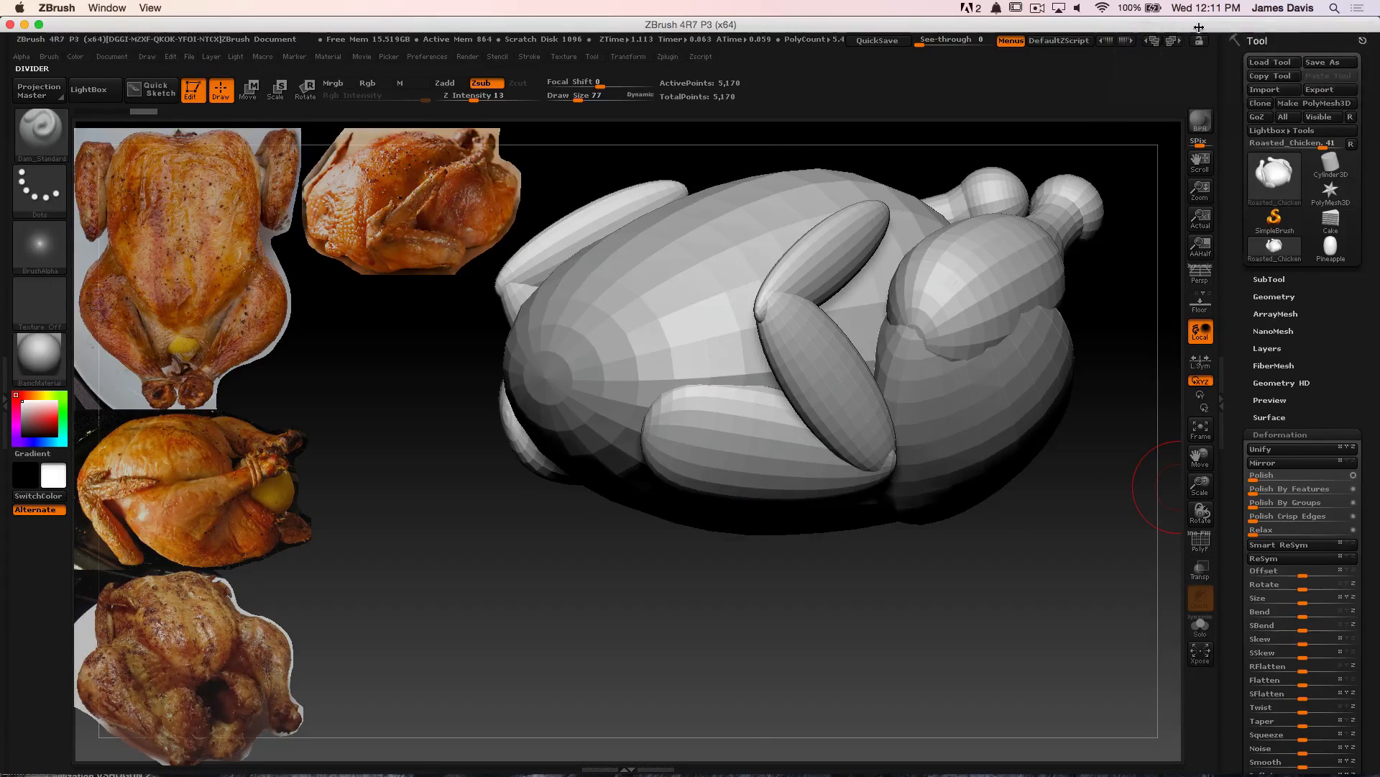
{"action": "left_click", "coordinate": [1102, 9]}
Show the Roasted_Chicken subtool's Split options, and open the Polygroups options for grouping its separate parts
{"action": "left_click_drag", "start_coordinate": [1357, 349], "coordinate": [1354, 317]}
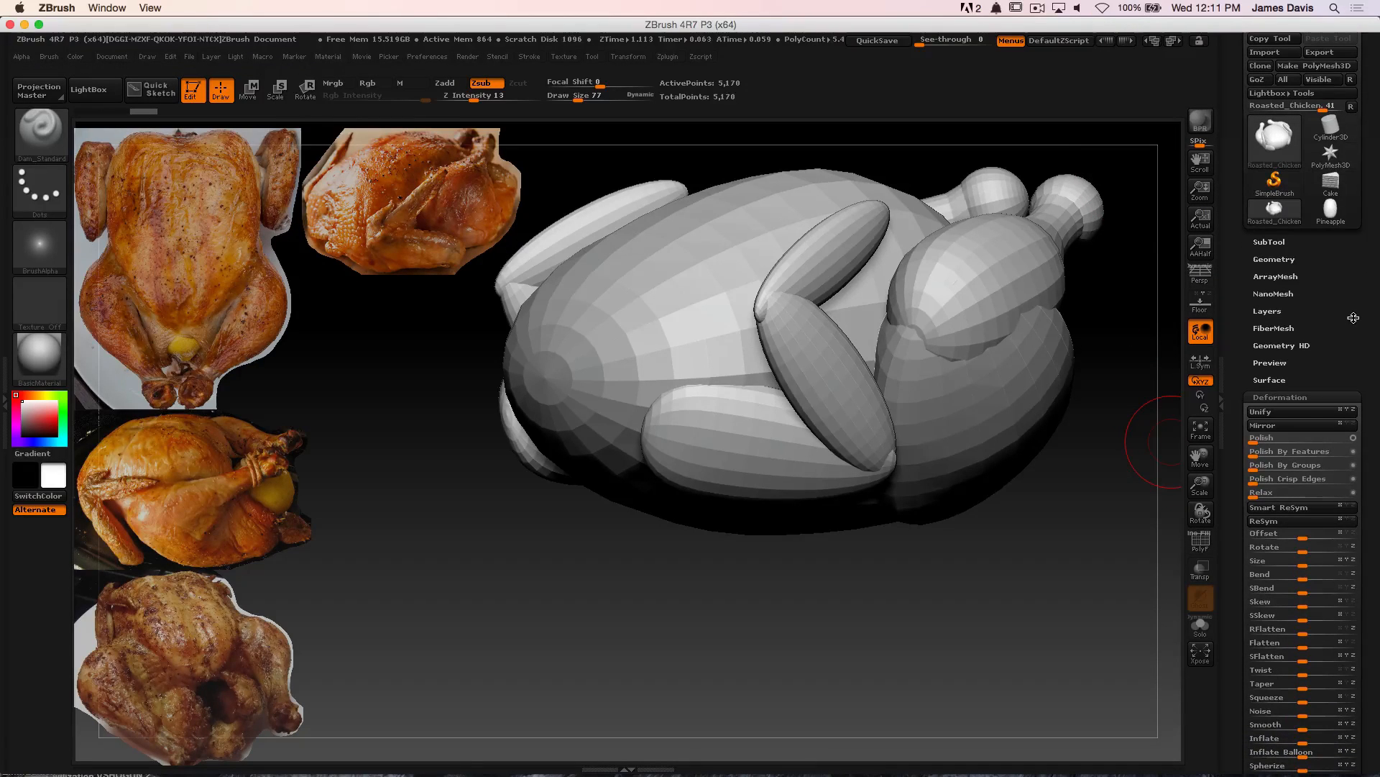
{"action": "left_click", "coordinate": [1269, 241]}
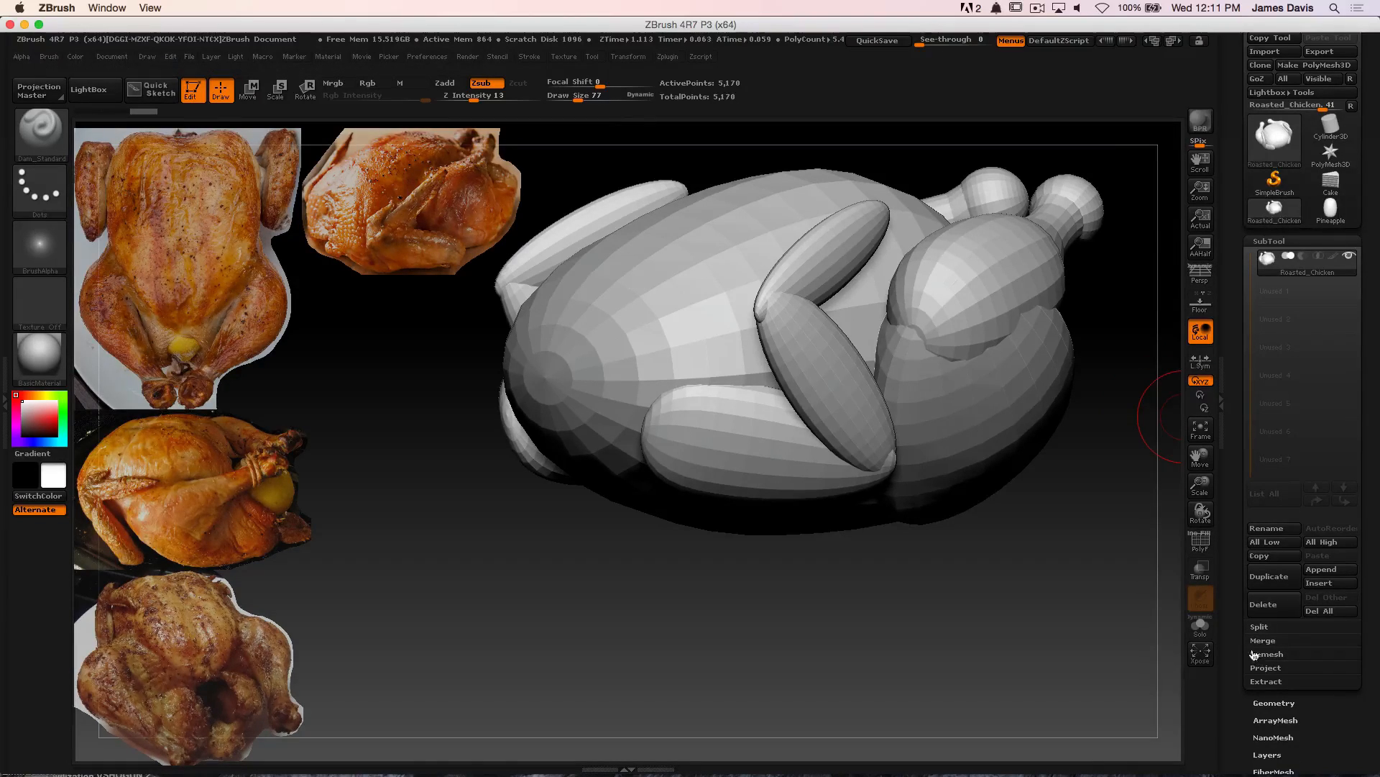
{"action": "left_click", "coordinate": [1265, 628]}
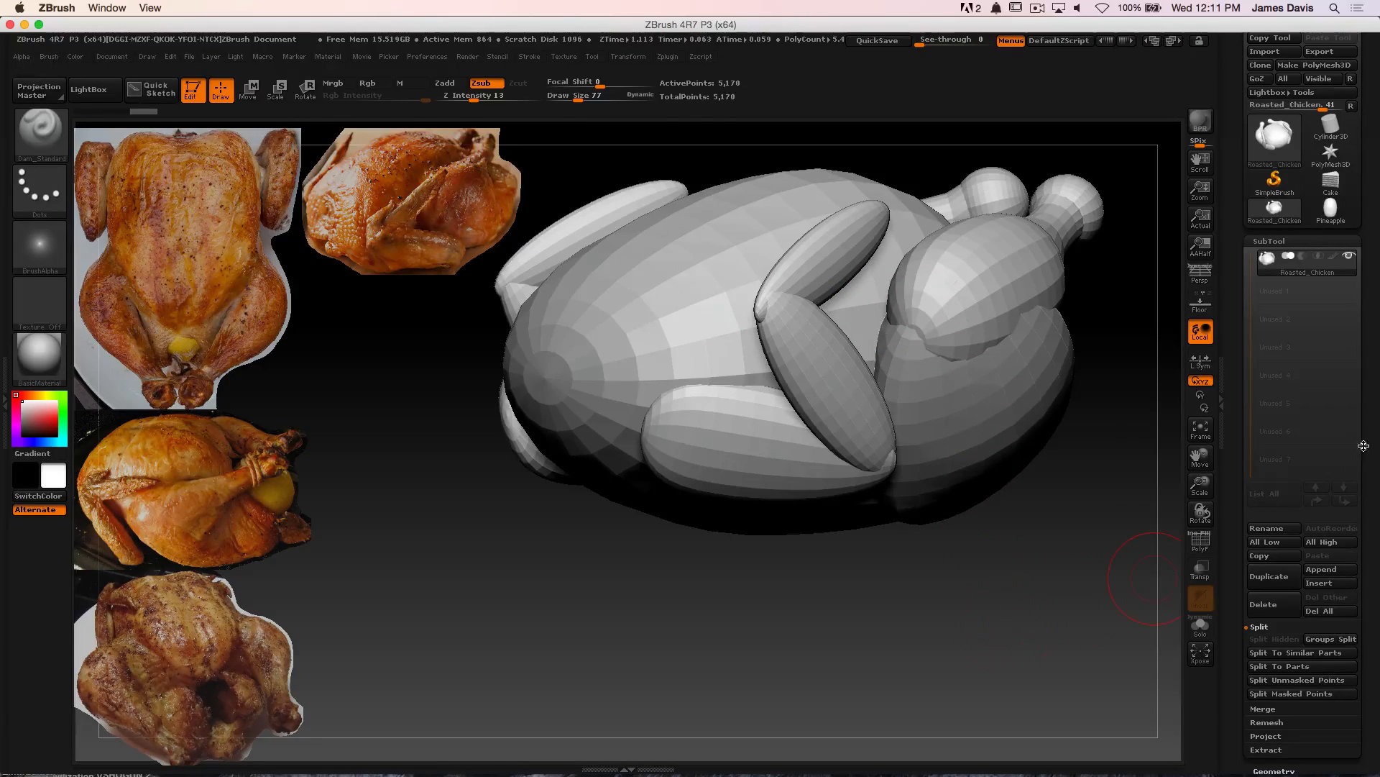
{"action": "left_click_drag", "start_coordinate": [1374, 445], "coordinate": [1338, 269]}
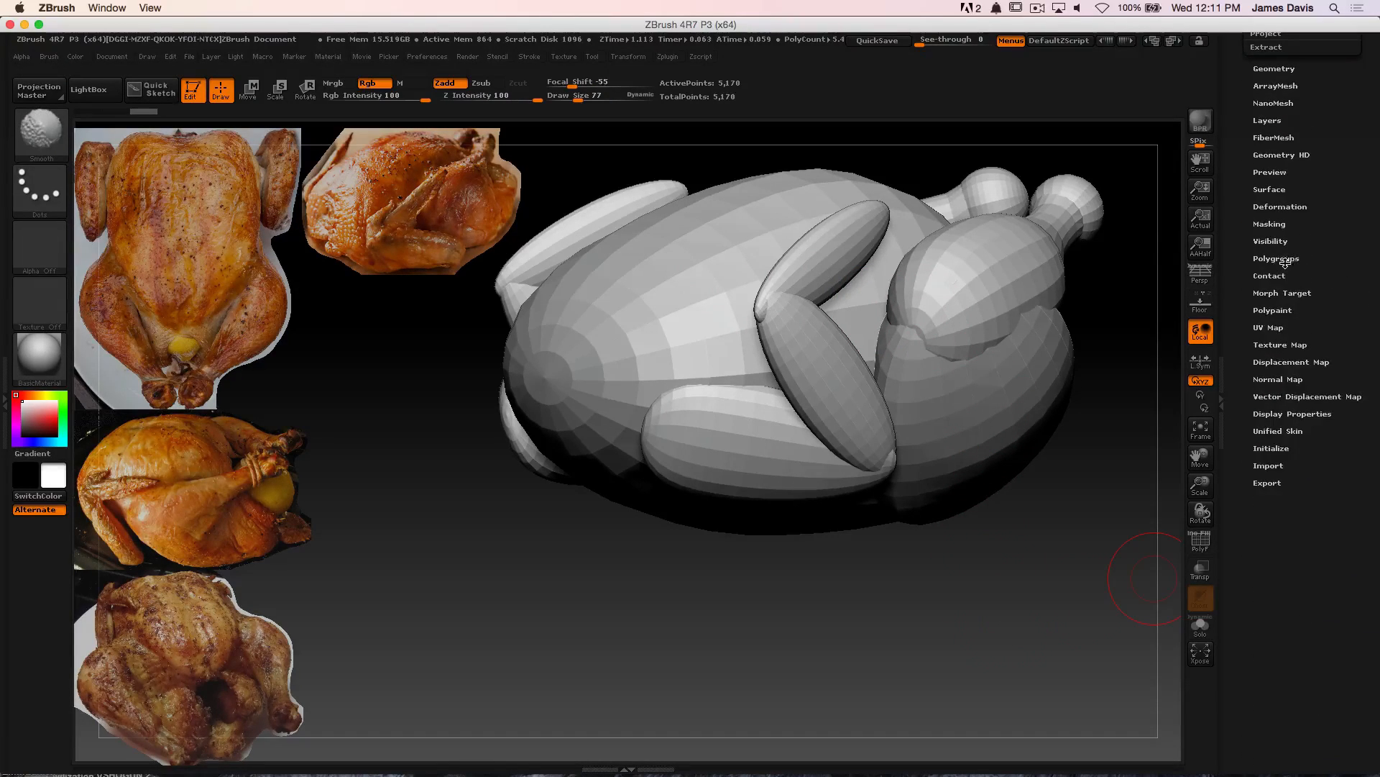
{"action": "left_click", "coordinate": [1283, 259]}
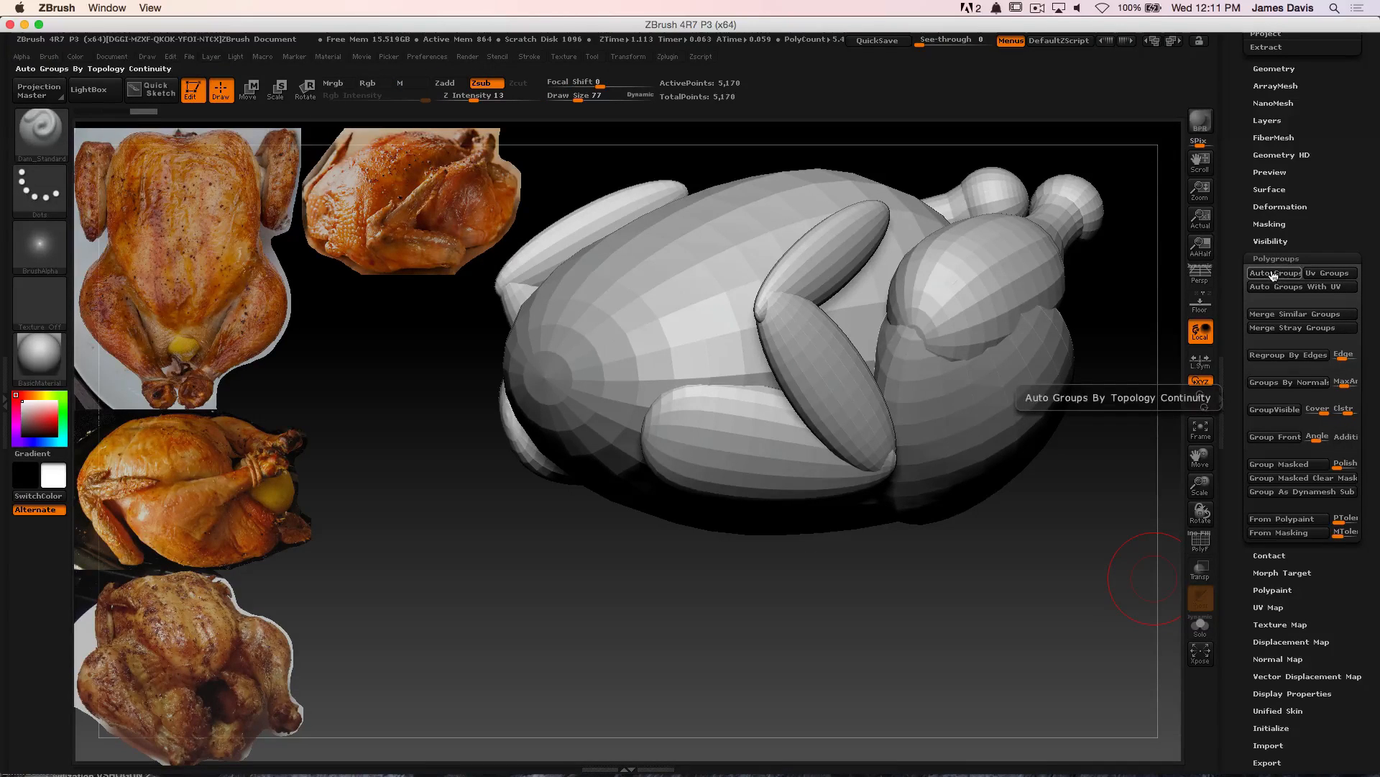
Turn on the polyframe display so the chicken's polygroups show on its body, wings and legs
{"action": "left_click_drag", "start_coordinate": [1120, 378], "coordinate": [899, 632]}
{"action": "key", "text": "shift"}
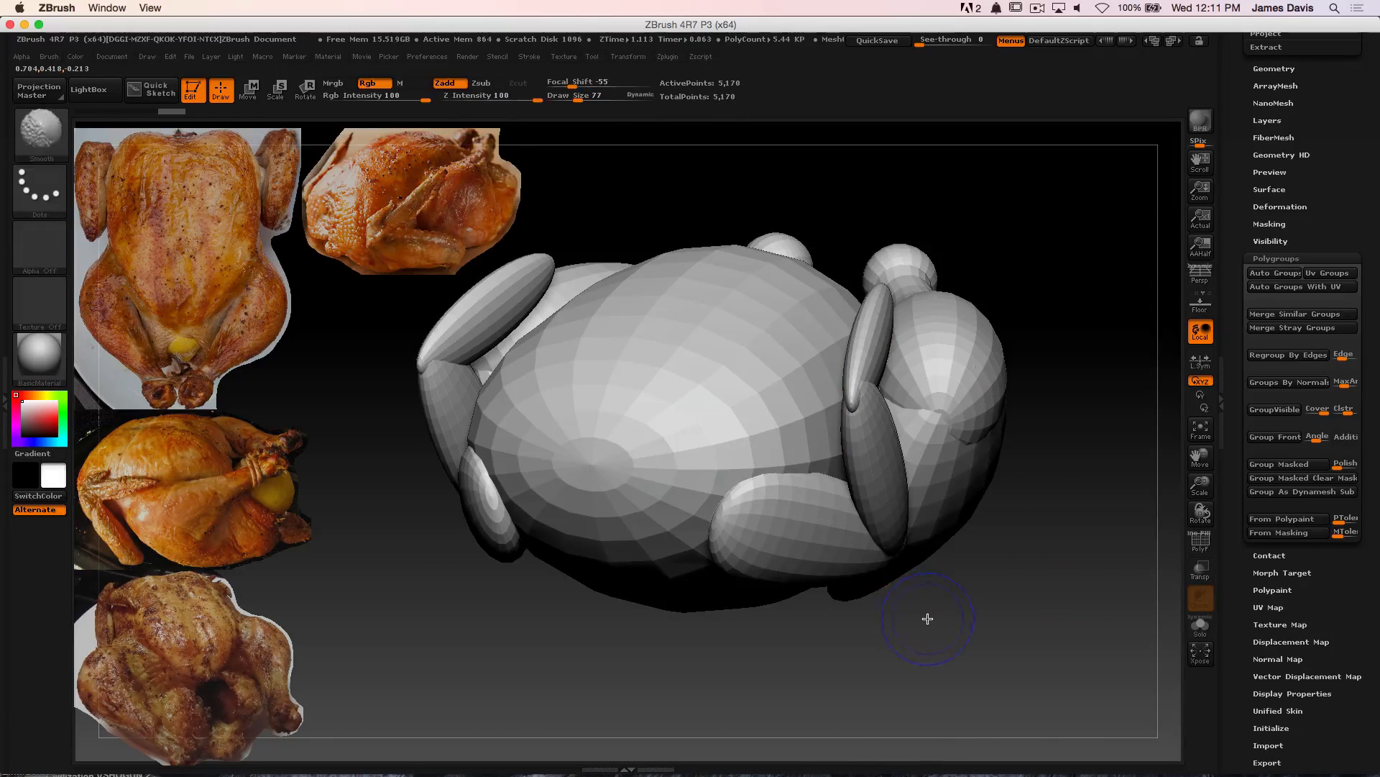
{"action": "key", "text": "shift+f"}
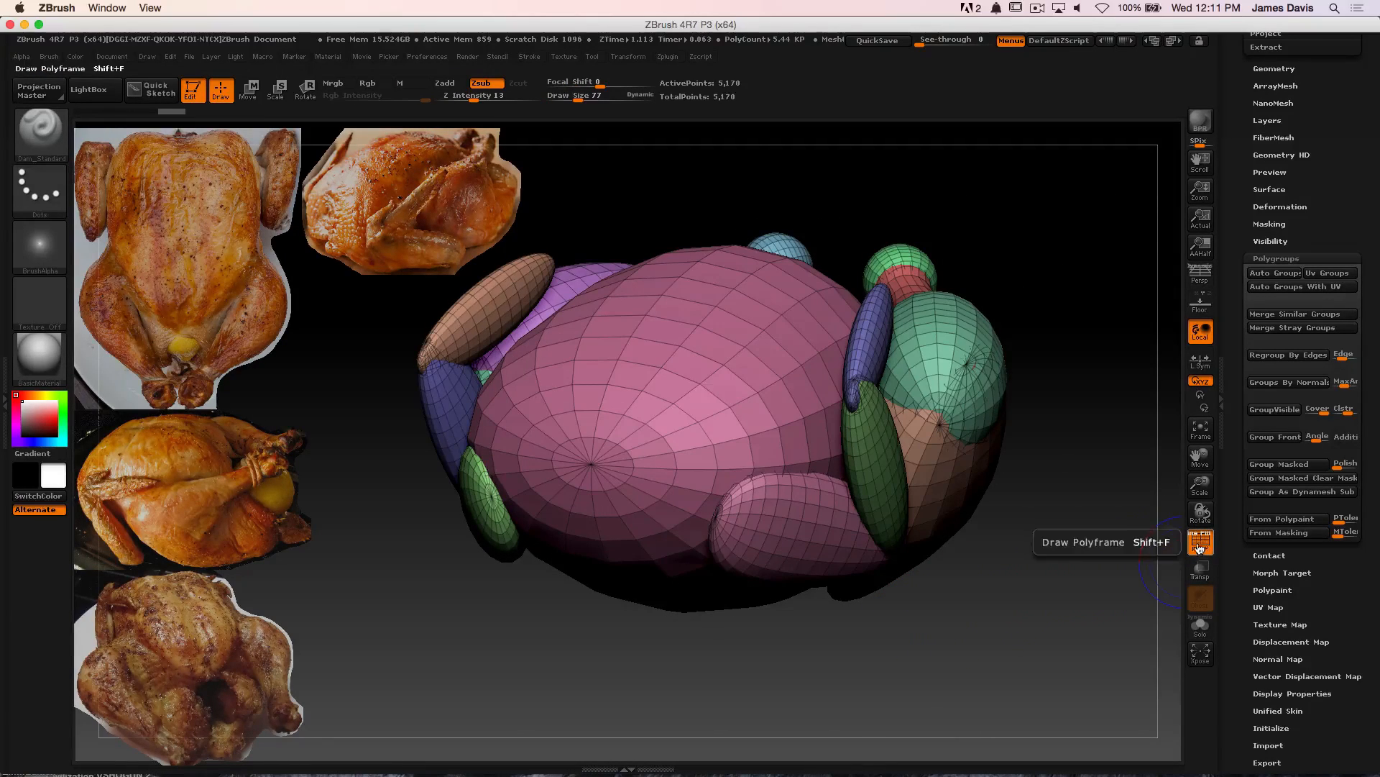
{"action": "left_click_drag", "start_coordinate": [1145, 517], "coordinate": [1018, 516]}
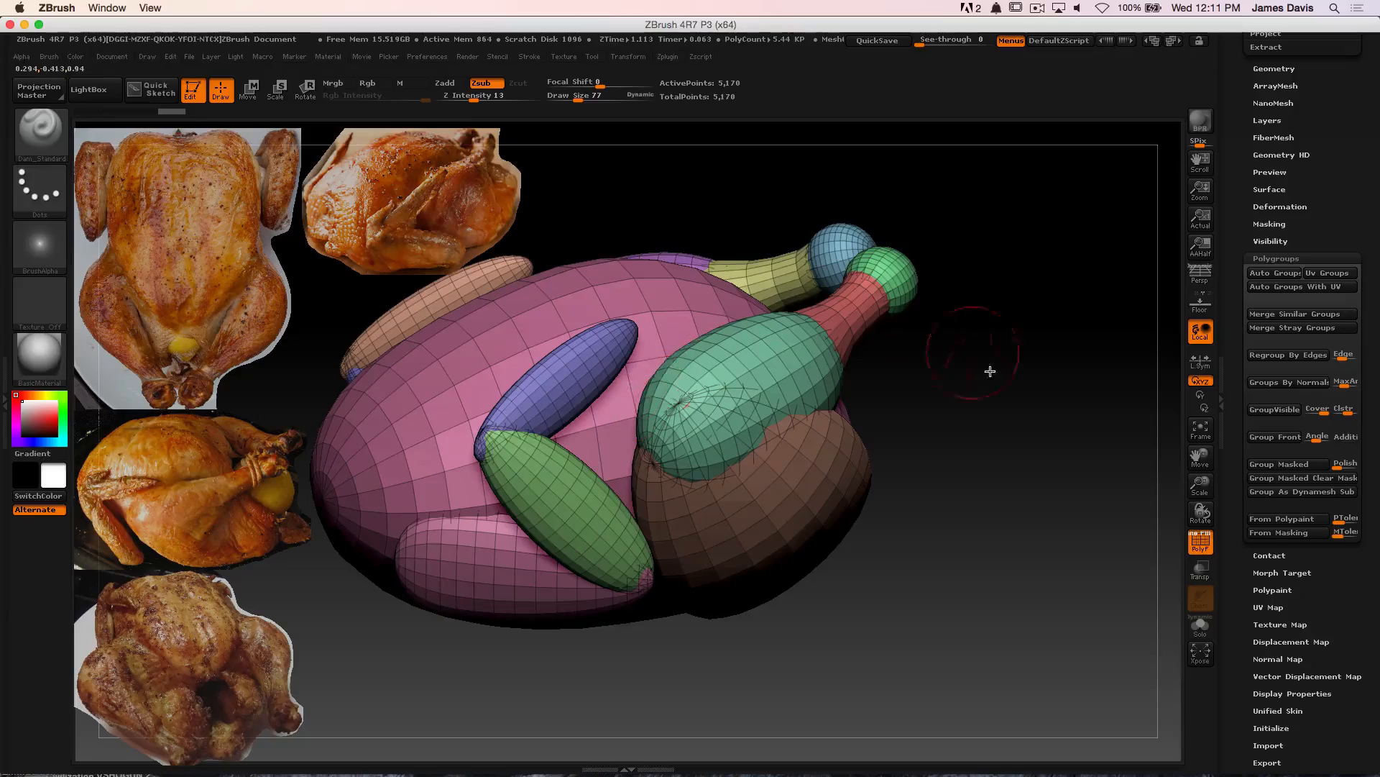
{"action": "mouse_move", "coordinate": [990, 370]}
{"action": "left_mouse_down"}
{"action": "mouse_move", "coordinate": [1008, 474]}
{"action": "mouse_move", "coordinate": [980, 517]}
{"action": "mouse_move", "coordinate": [1001, 426]}
{"action": "mouse_move", "coordinate": [980, 434]}
{"action": "mouse_move", "coordinate": [970, 395]}
{"action": "mouse_move", "coordinate": [988, 427]}
{"action": "left_mouse_up"}
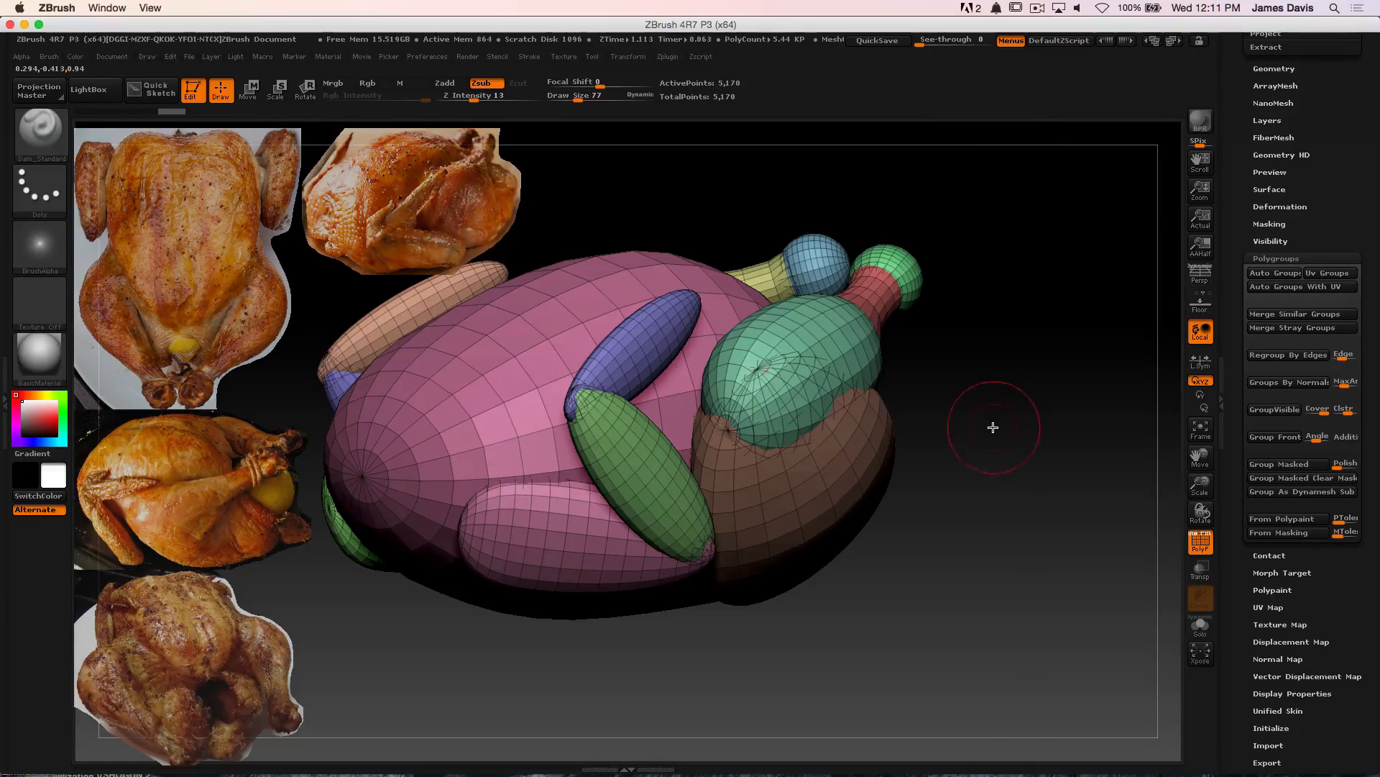
{"action": "mouse_move", "coordinate": [989, 423]}
{"action": "left_mouse_down"}
{"action": "mouse_move", "coordinate": [1011, 425]}
{"action": "mouse_move", "coordinate": [1022, 455]}
{"action": "left_mouse_up"}
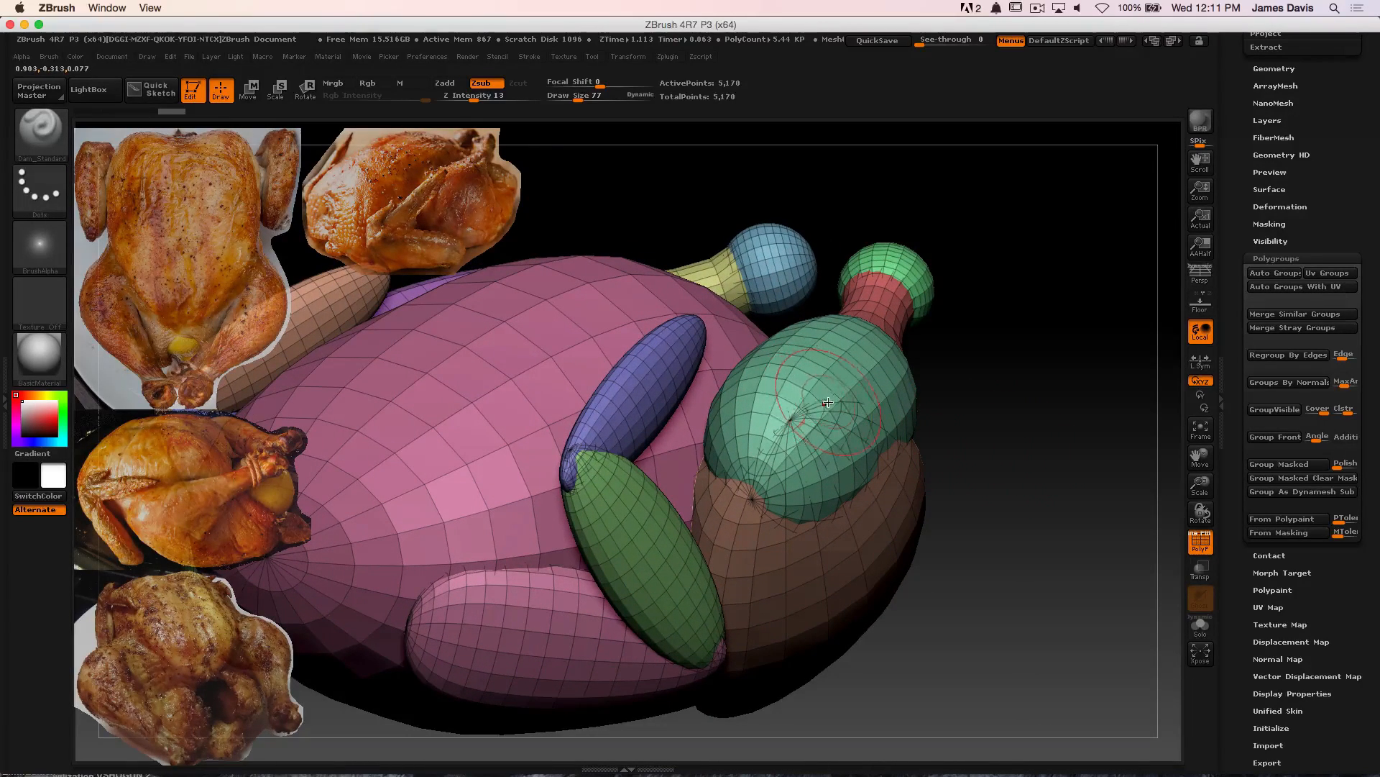
Isolate the near drumstick and the two upper wing segments one at a time, restoring the whole chicken after each
{"action": "key", "text": "ctrl"}
{"action": "key", "text": "ctrl+shift"}
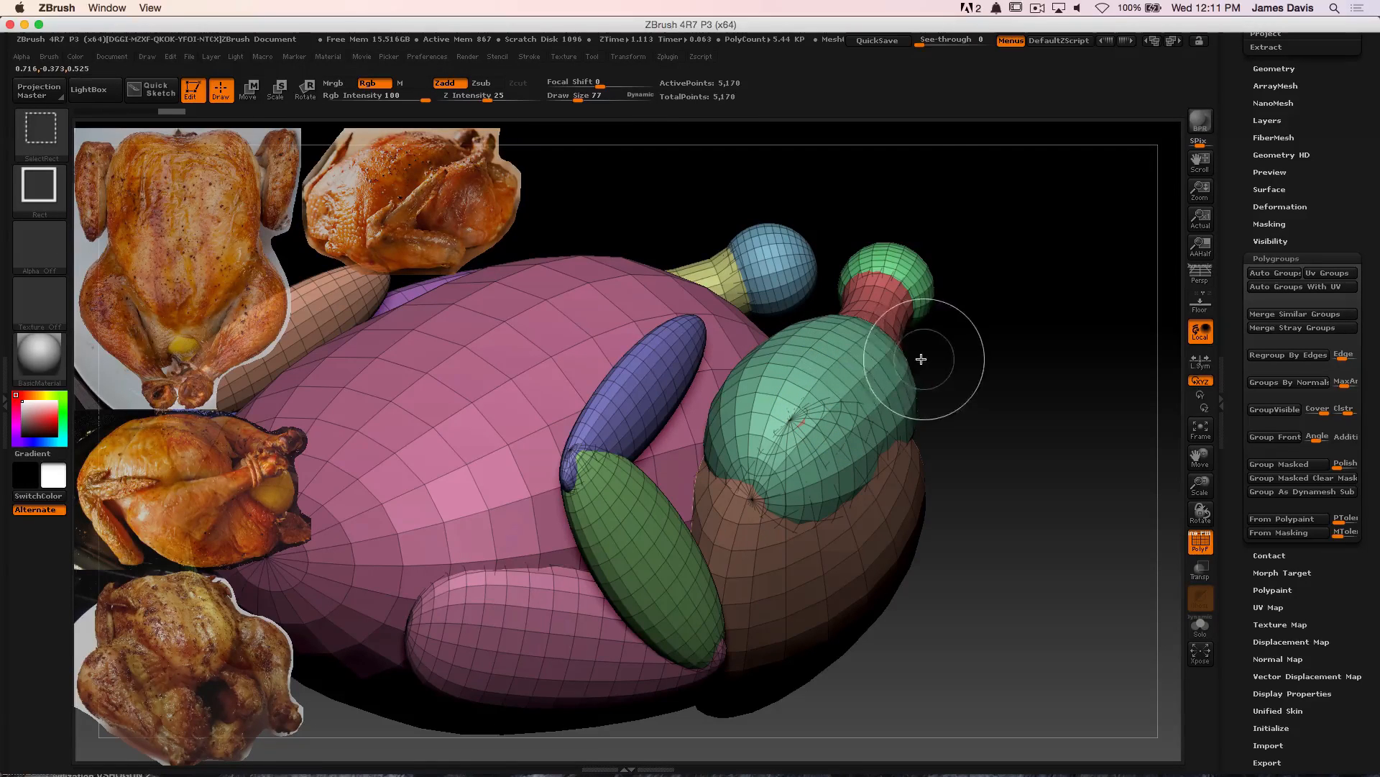
{"action": "left_click", "coordinate": [879, 358], "text": "ctrl+shift"}
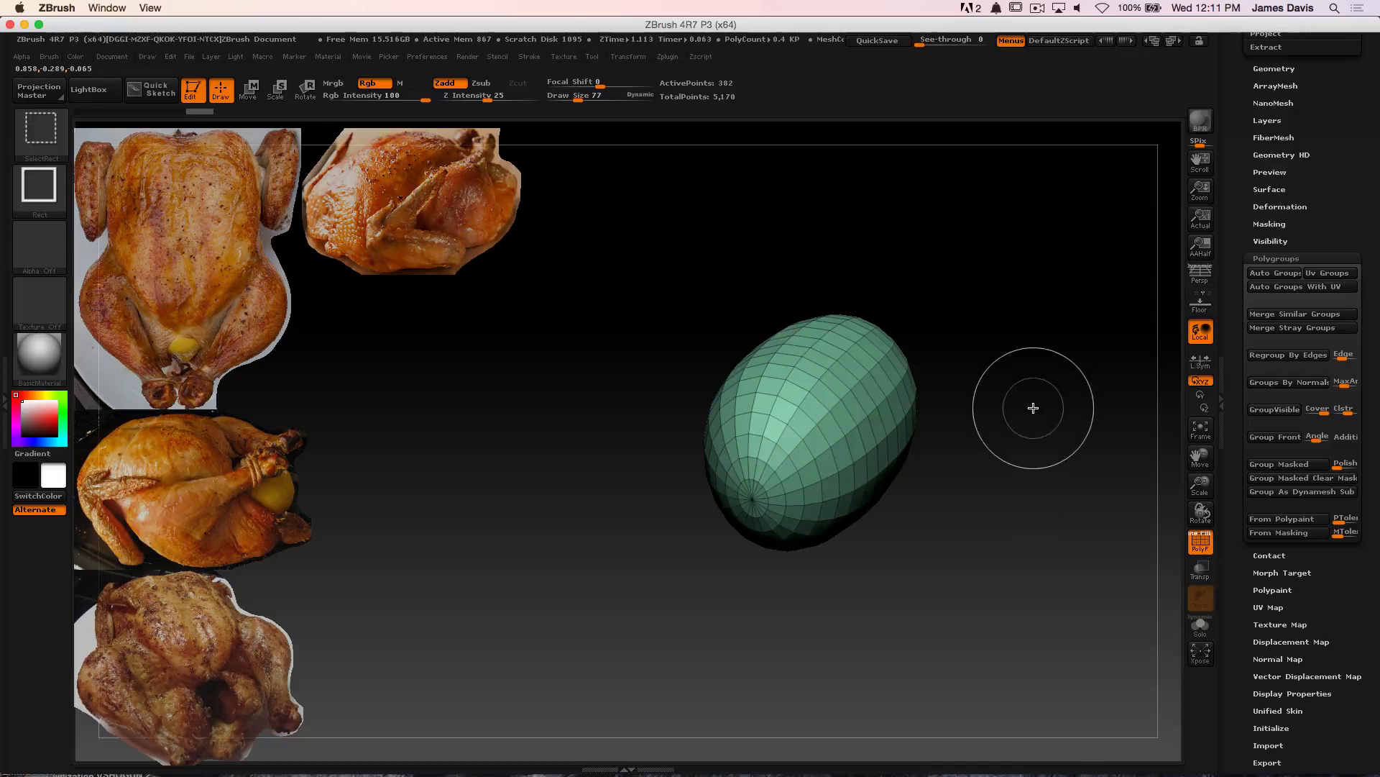
{"action": "left_click", "coordinate": [1076, 344], "text": "ctrl+shift"}
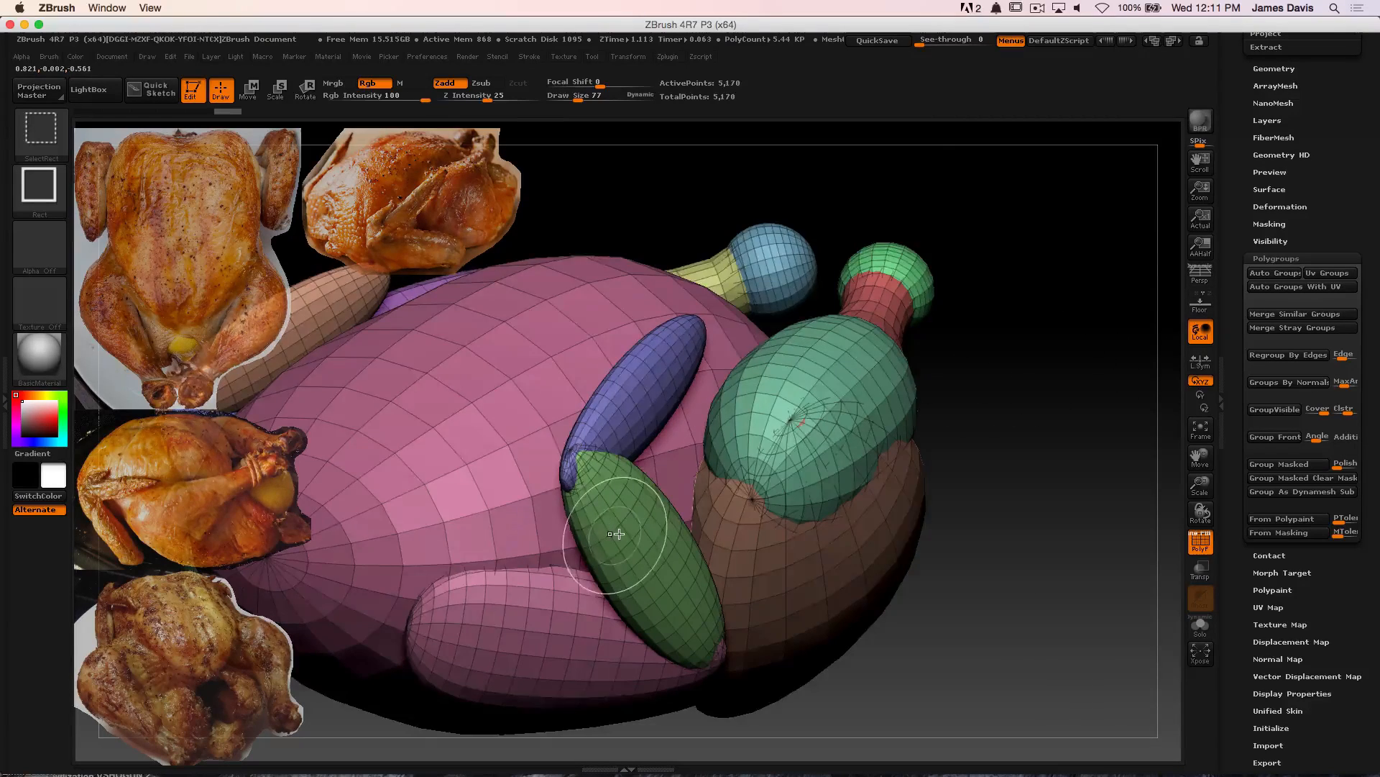
{"action": "left_click", "coordinate": [624, 512], "text": "ctrl+shift"}
{"action": "left_click", "coordinate": [1021, 432], "text": "ctrl+shift"}
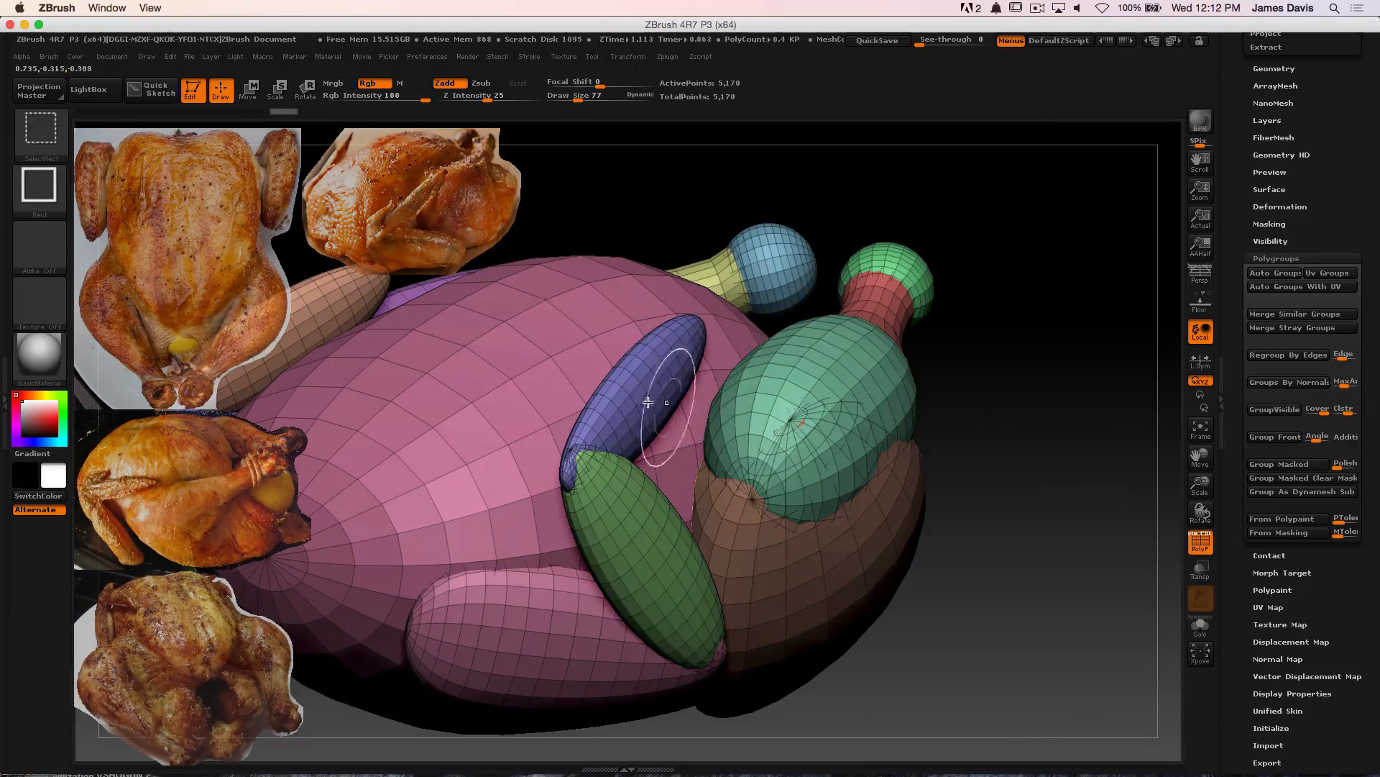
{"action": "left_click", "coordinate": [640, 402], "text": "ctrl+shift"}
{"action": "left_click", "coordinate": [1018, 453], "text": "ctrl+shift"}
Isolate the lowest wing segment, the thigh and the main body one at a time, restoring the whole chicken after each
{"action": "left_click", "coordinate": [586, 644], "text": "ctrl+shift"}
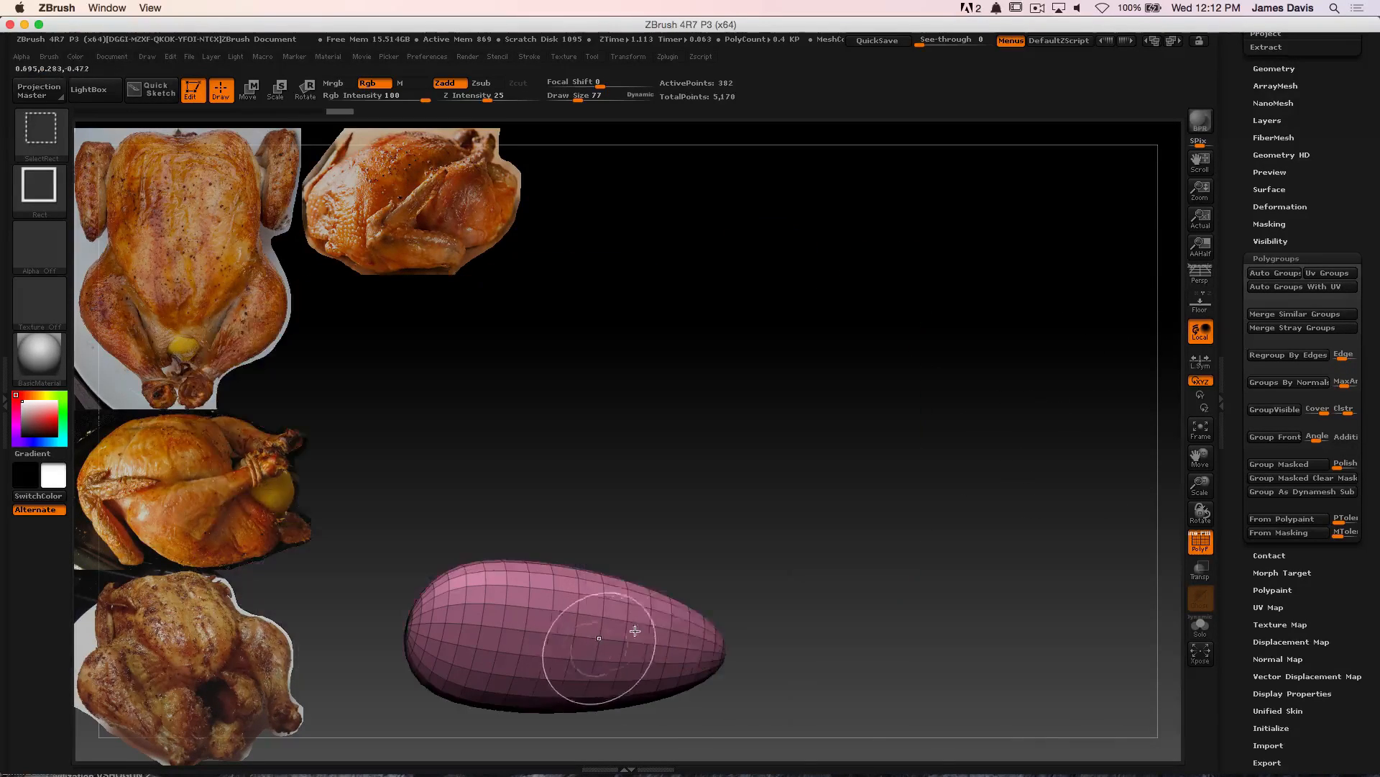
{"action": "left_click", "coordinate": [998, 595], "text": "ctrl+shift"}
{"action": "left_click", "coordinate": [812, 583], "text": "ctrl+shift"}
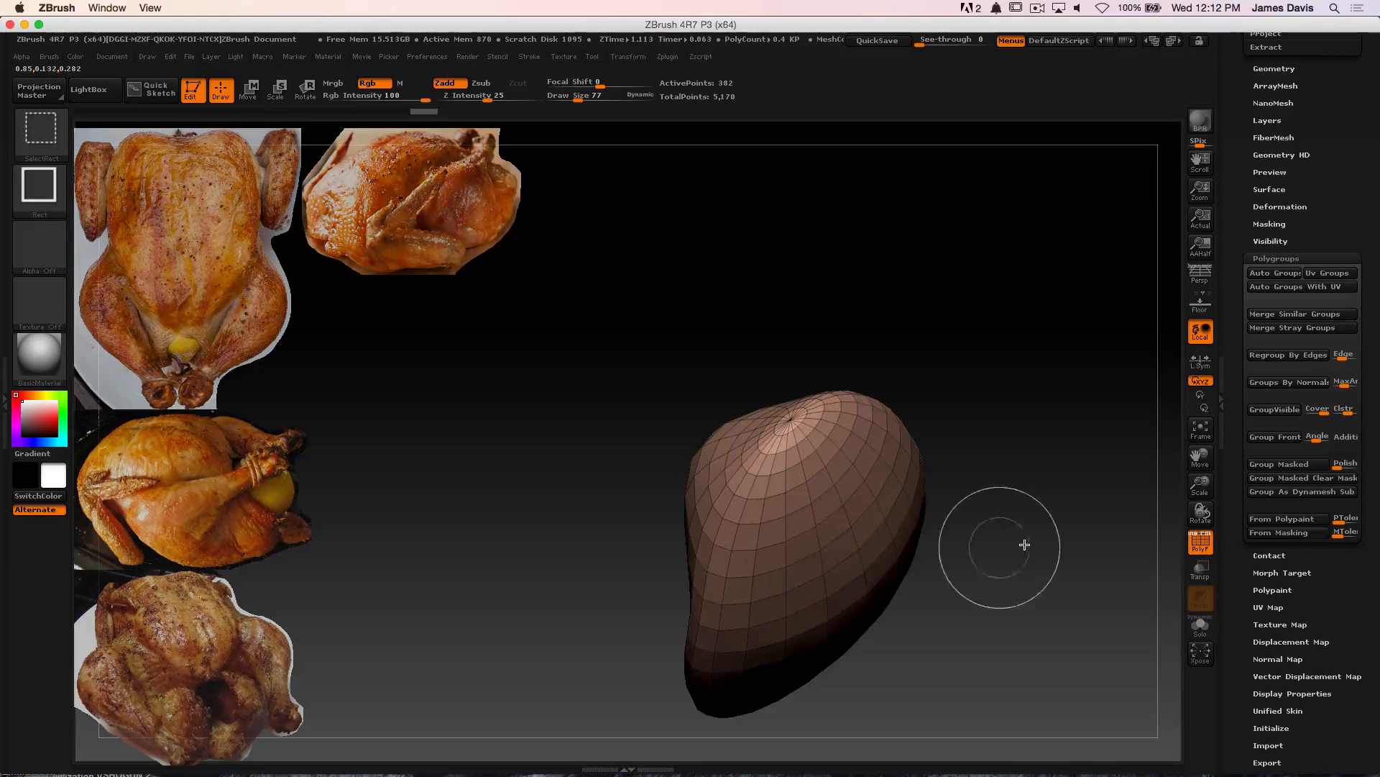
{"action": "left_click", "coordinate": [1021, 543], "text": "ctrl+shift"}
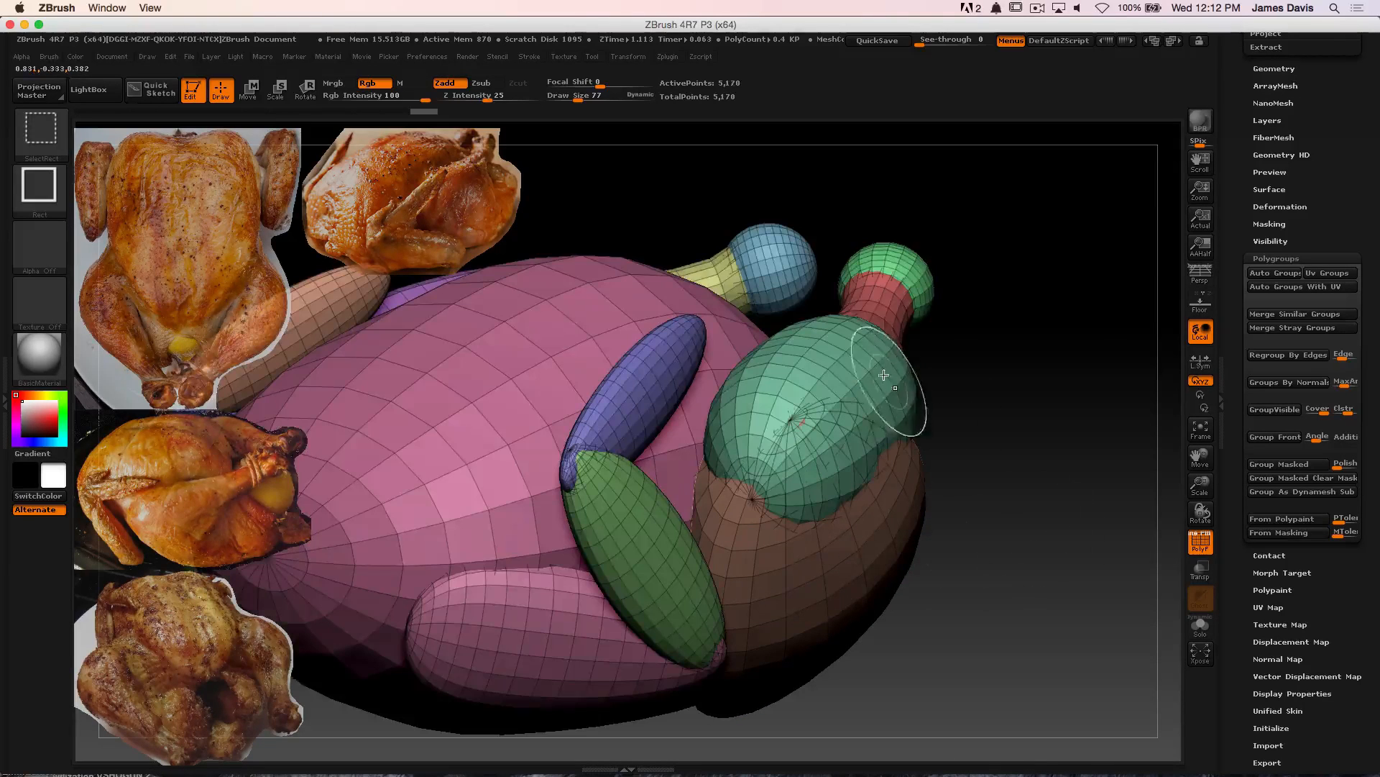
{"action": "left_click", "coordinate": [489, 410], "text": "ctrl+shift"}
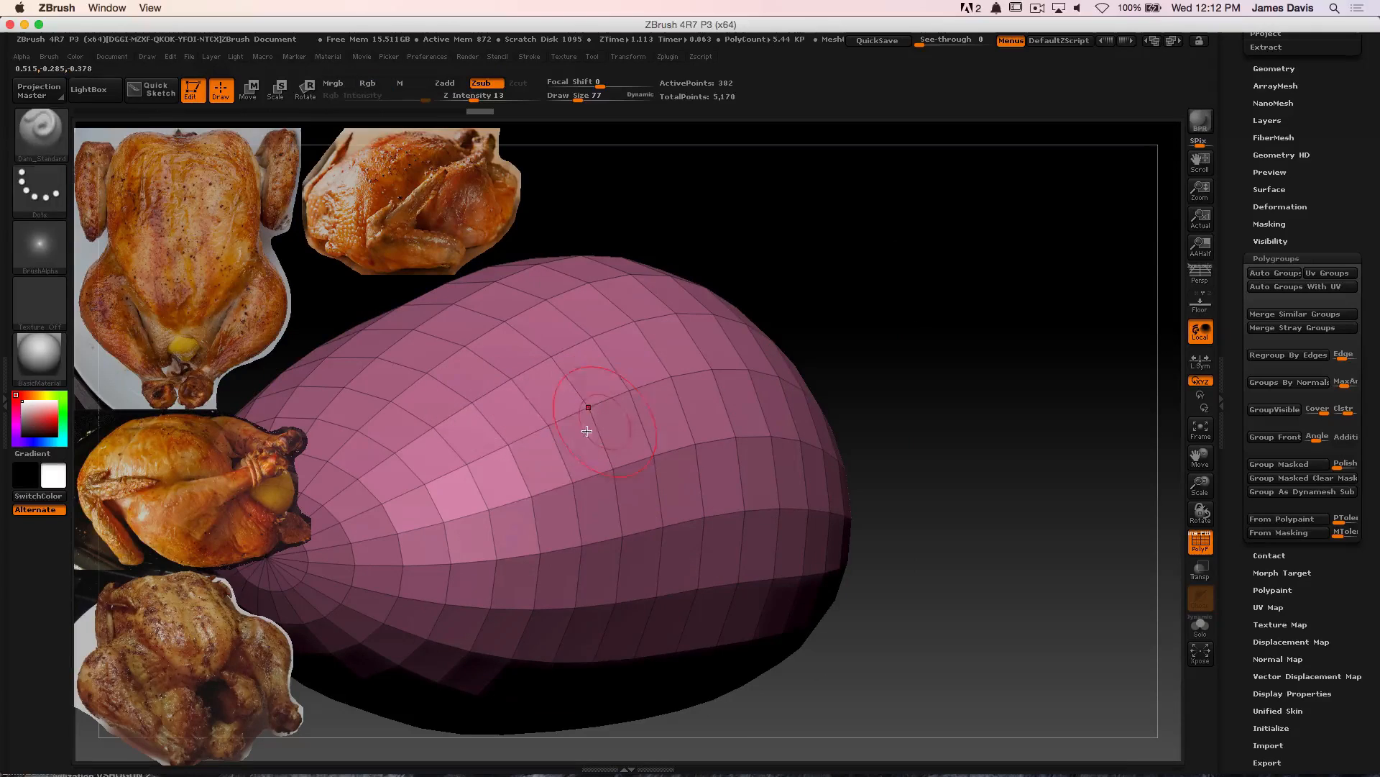
{"action": "left_click", "coordinate": [496, 431], "text": "ctrl+shift"}
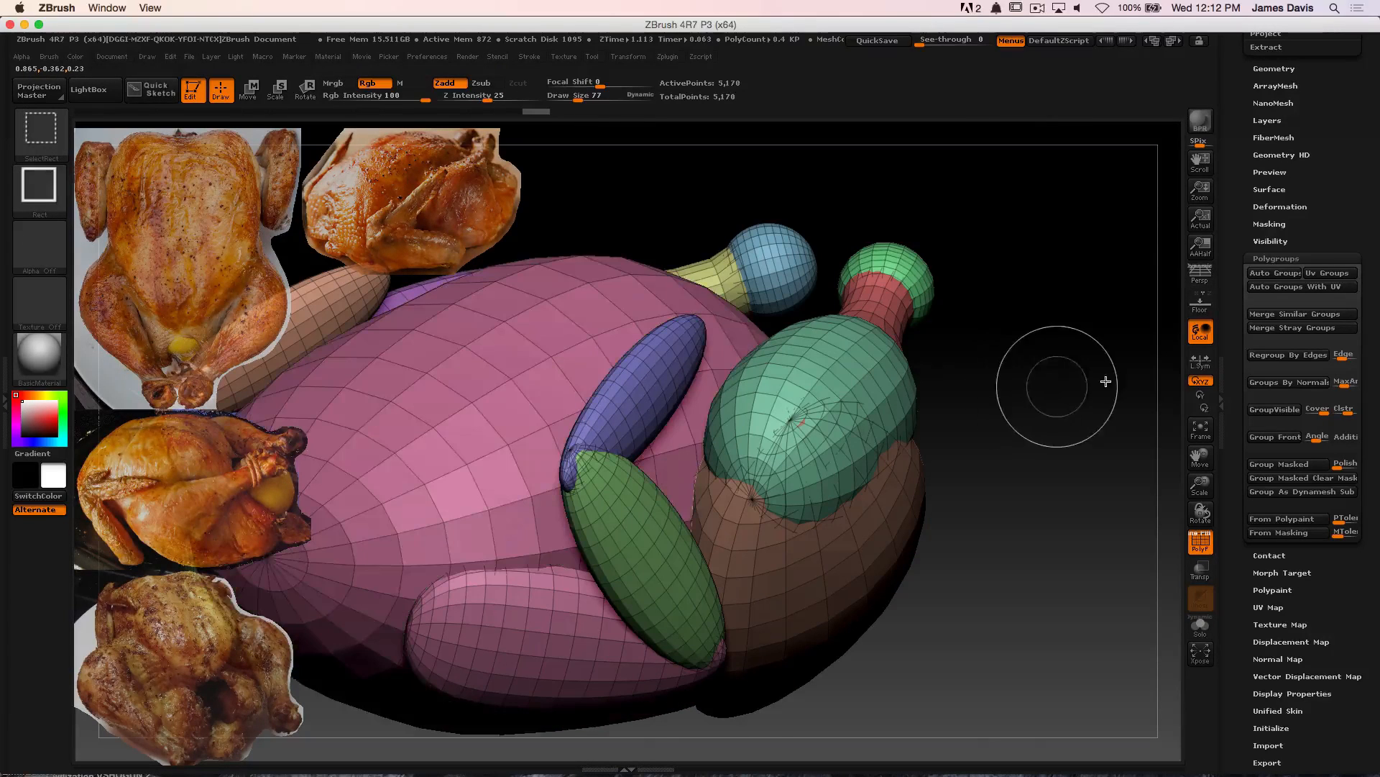
Split the Roasted_Chicken subtool into separate subtools with Split To Parts, accepting that it cannot be undone
{"action": "scroll", "coordinate": [1270, 159], "scroll_direction": "up", "scroll_amount": 10}
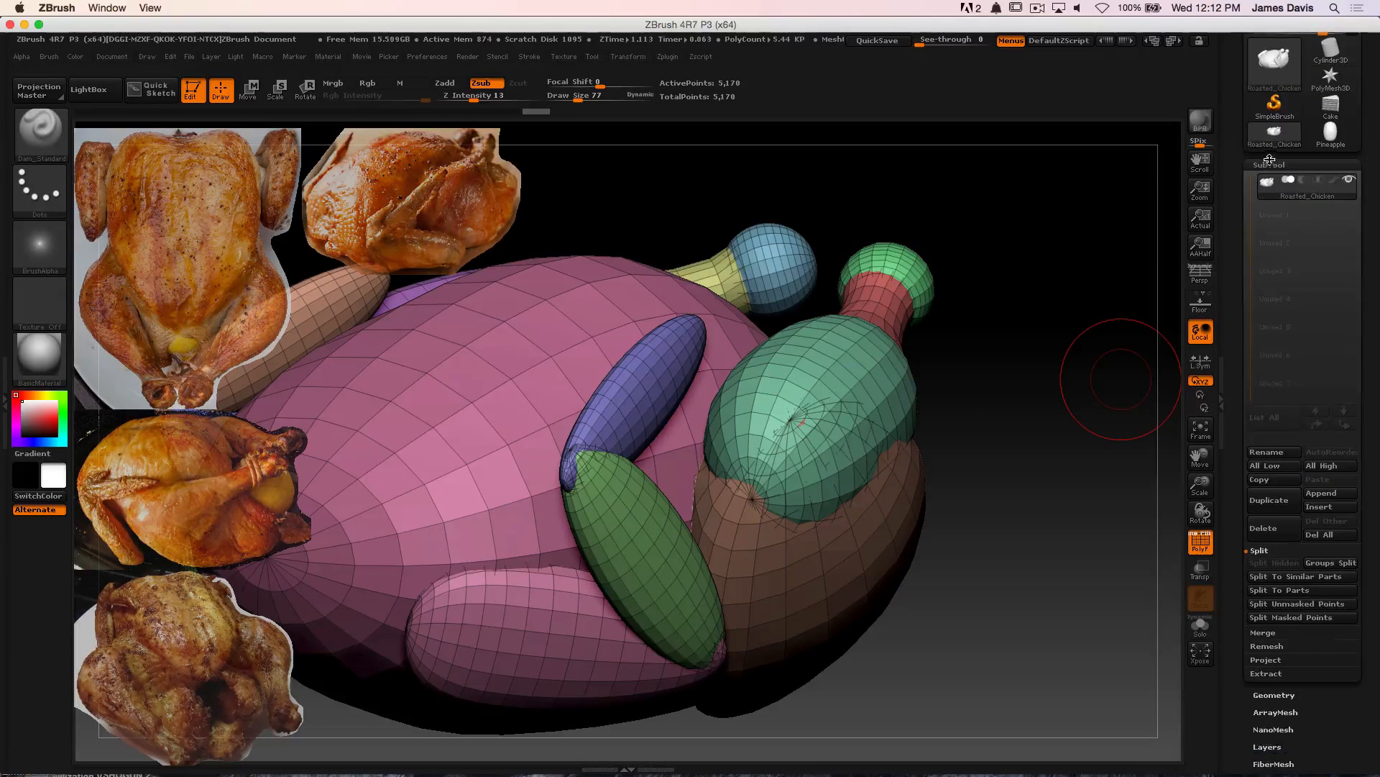
{"action": "left_click", "coordinate": [1283, 596]}
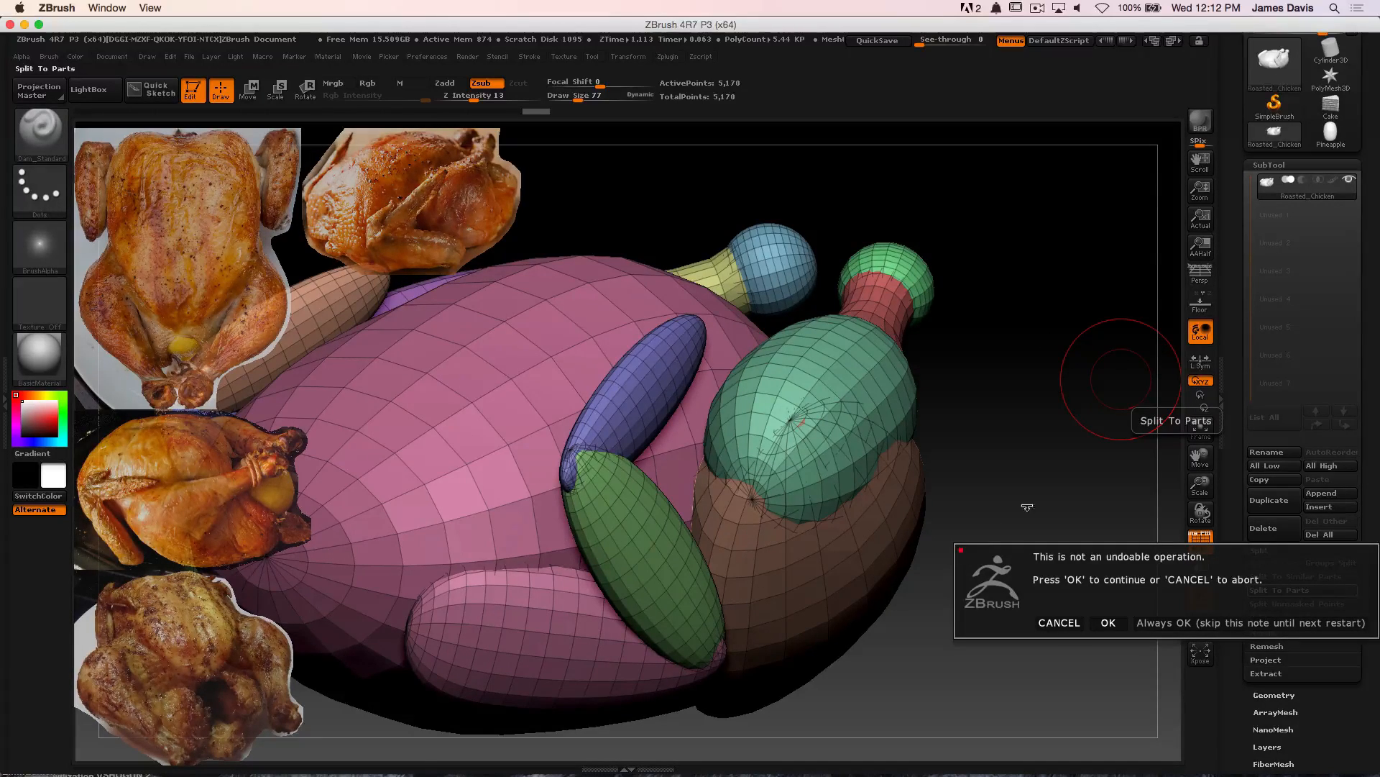
{"action": "left_click", "coordinate": [1109, 622]}
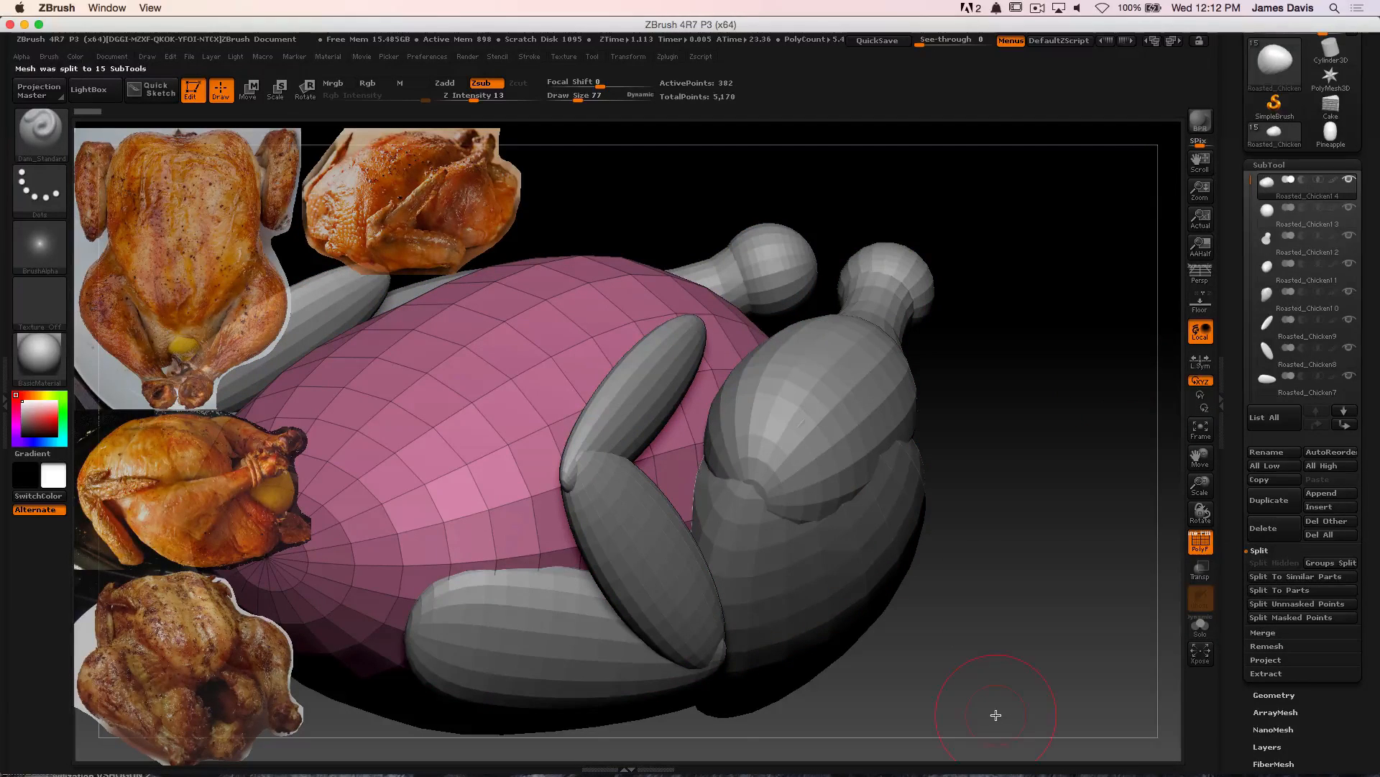
Check the split by making the leg's end ball, the wing segments, the drumstick and the thigh active in turn
{"action": "left_click", "coordinate": [1268, 214]}
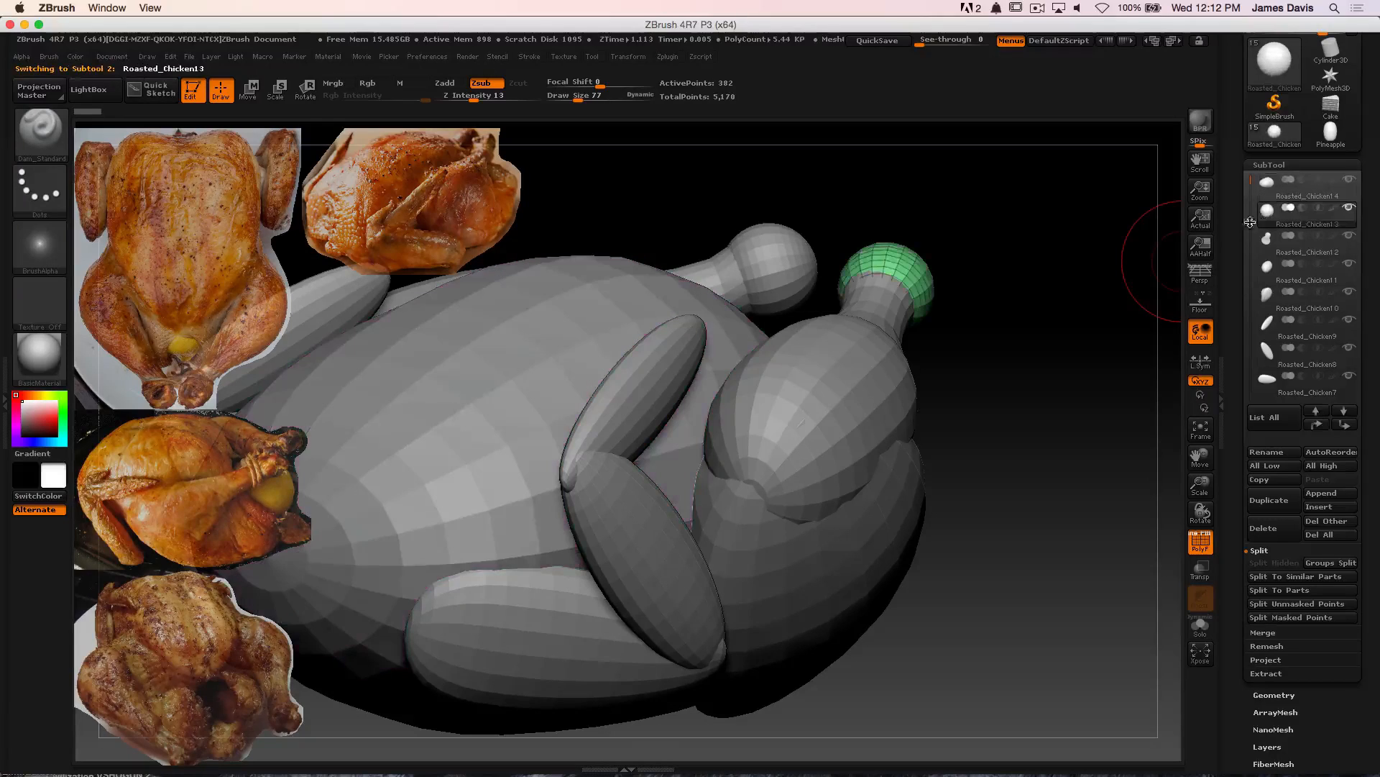
{"action": "left_click", "coordinate": [554, 634], "text": "alt"}
{"action": "left_click", "coordinate": [643, 468], "text": "alt"}
{"action": "left_click", "coordinate": [647, 415], "text": "alt"}
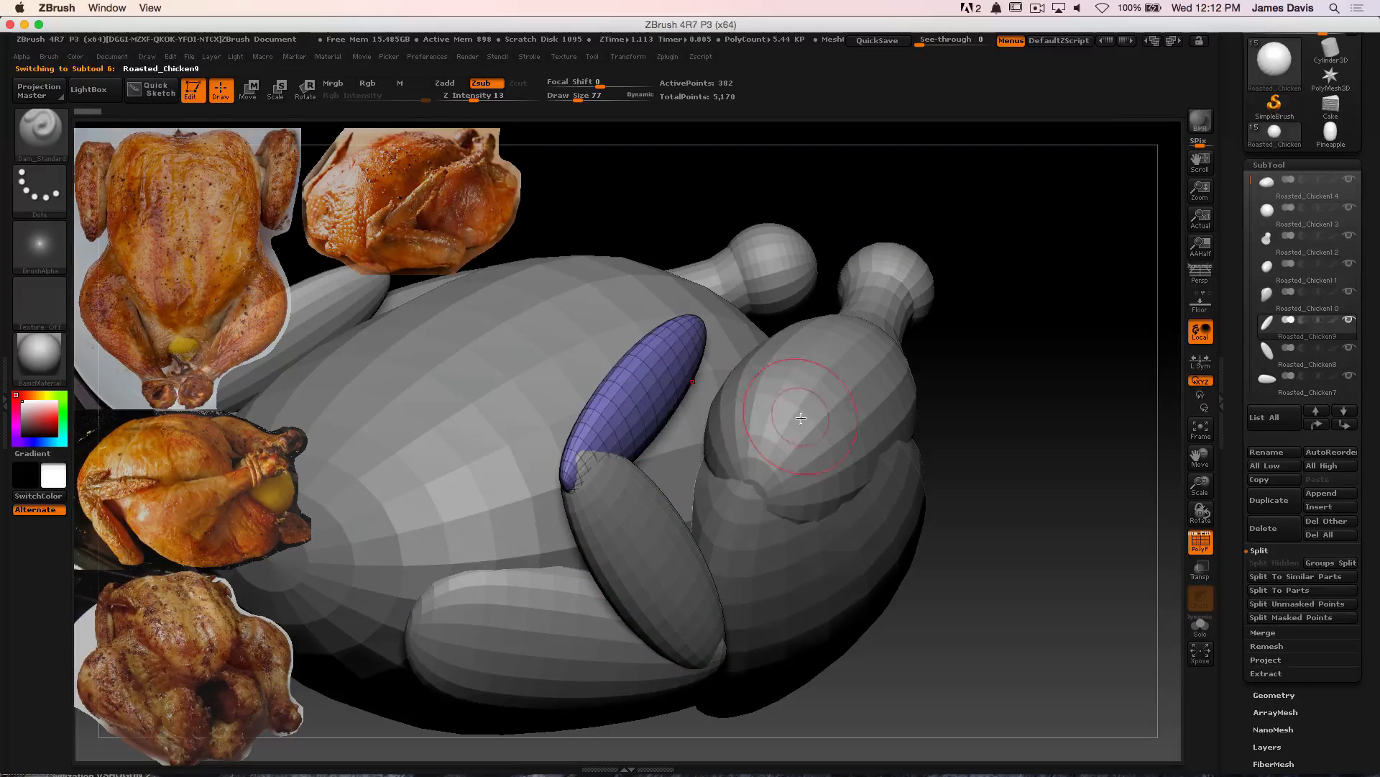
{"action": "left_click", "coordinate": [797, 500], "text": "alt"}
{"action": "left_click", "coordinate": [776, 563], "text": "alt"}
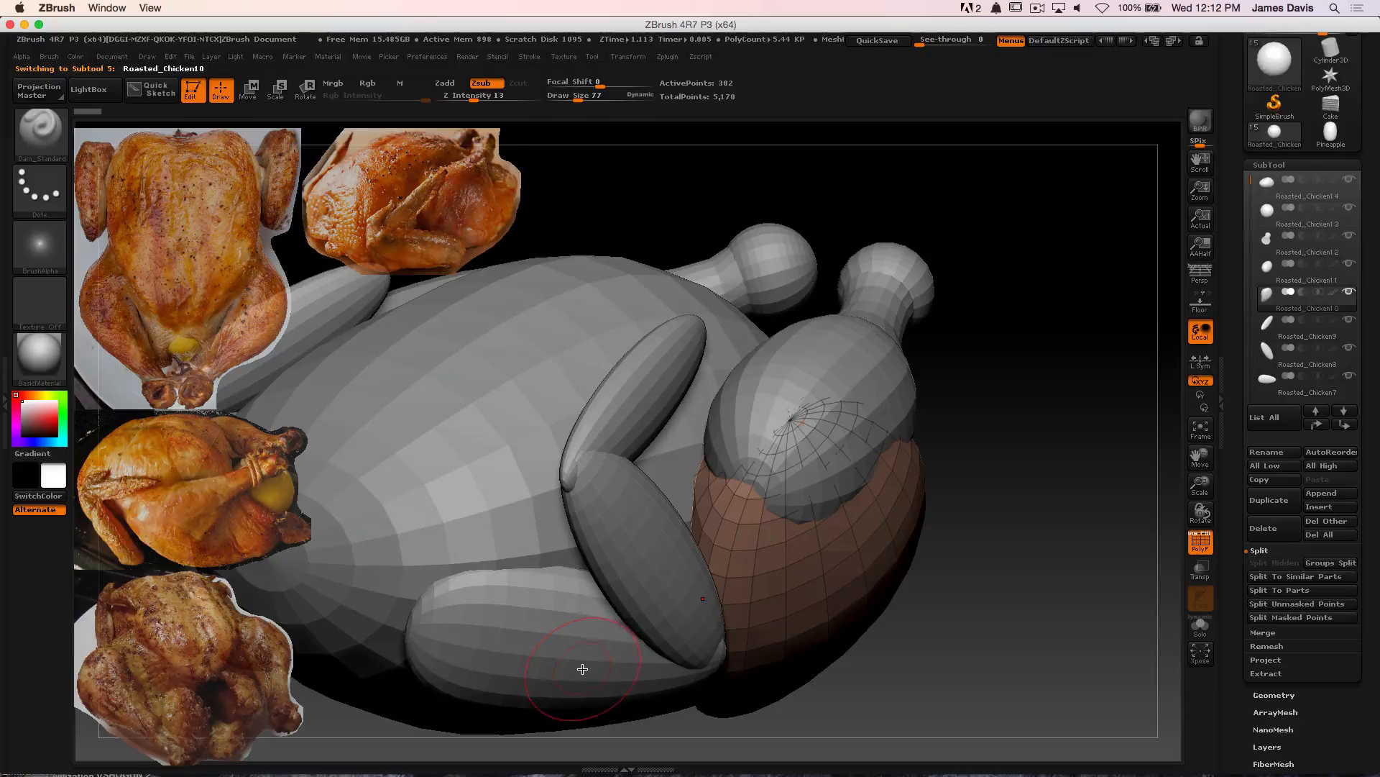
{"action": "key", "text": "shift"}
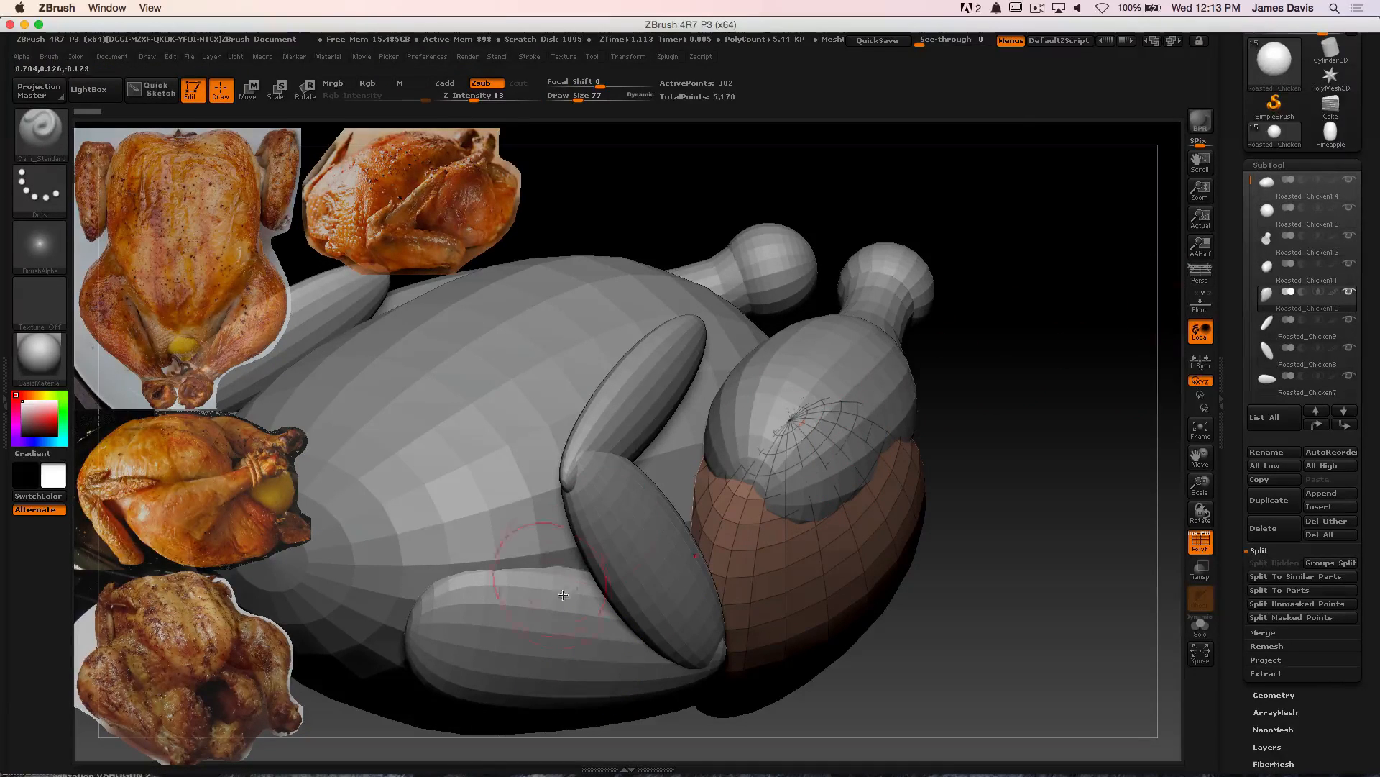
Switch through the near wing and leg subtools, ending with the wing's uppermost segment, Roasted_Chicken9, active
{"action": "left_click", "coordinate": [550, 642], "text": "alt"}
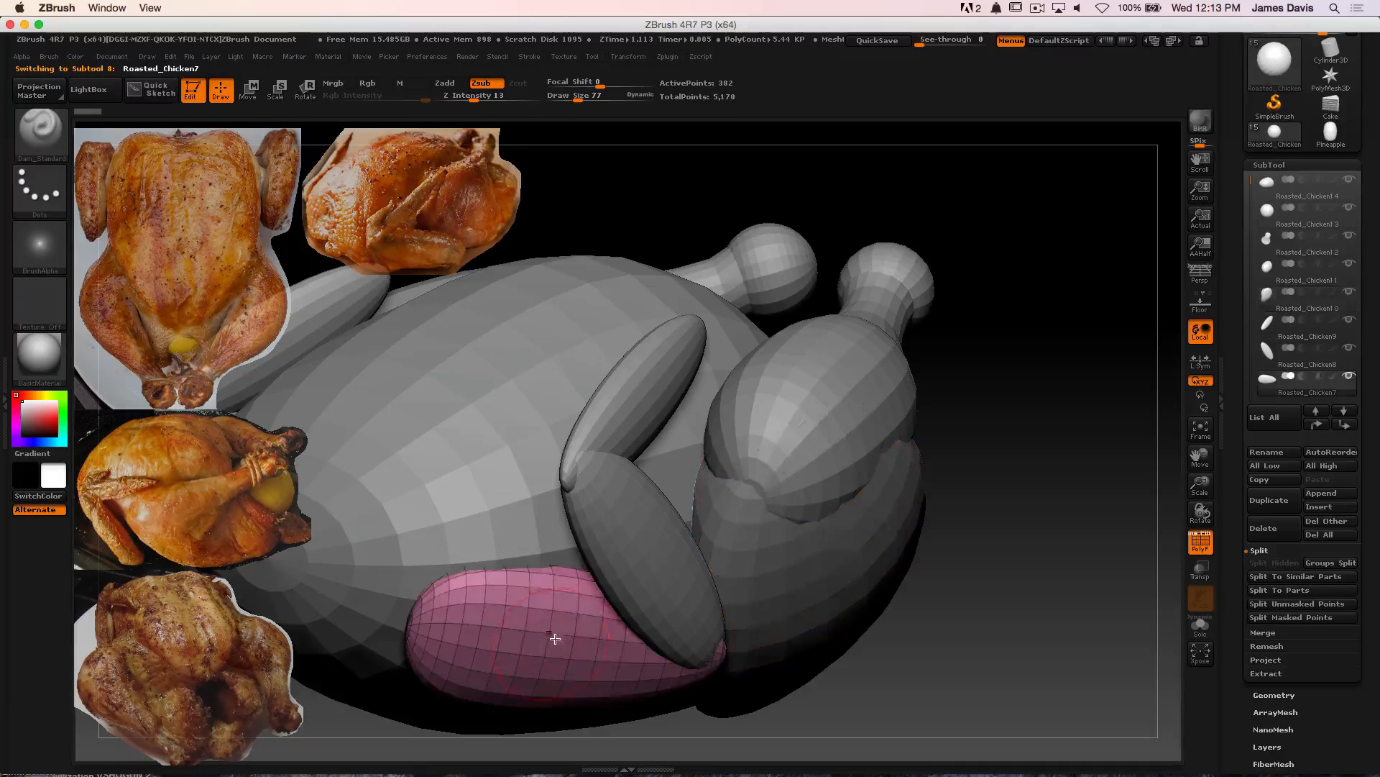
{"action": "left_click", "coordinate": [642, 515], "text": "alt"}
{"action": "left_click", "coordinate": [658, 393], "text": "alt"}
{"action": "left_click", "coordinate": [800, 424], "text": "alt"}
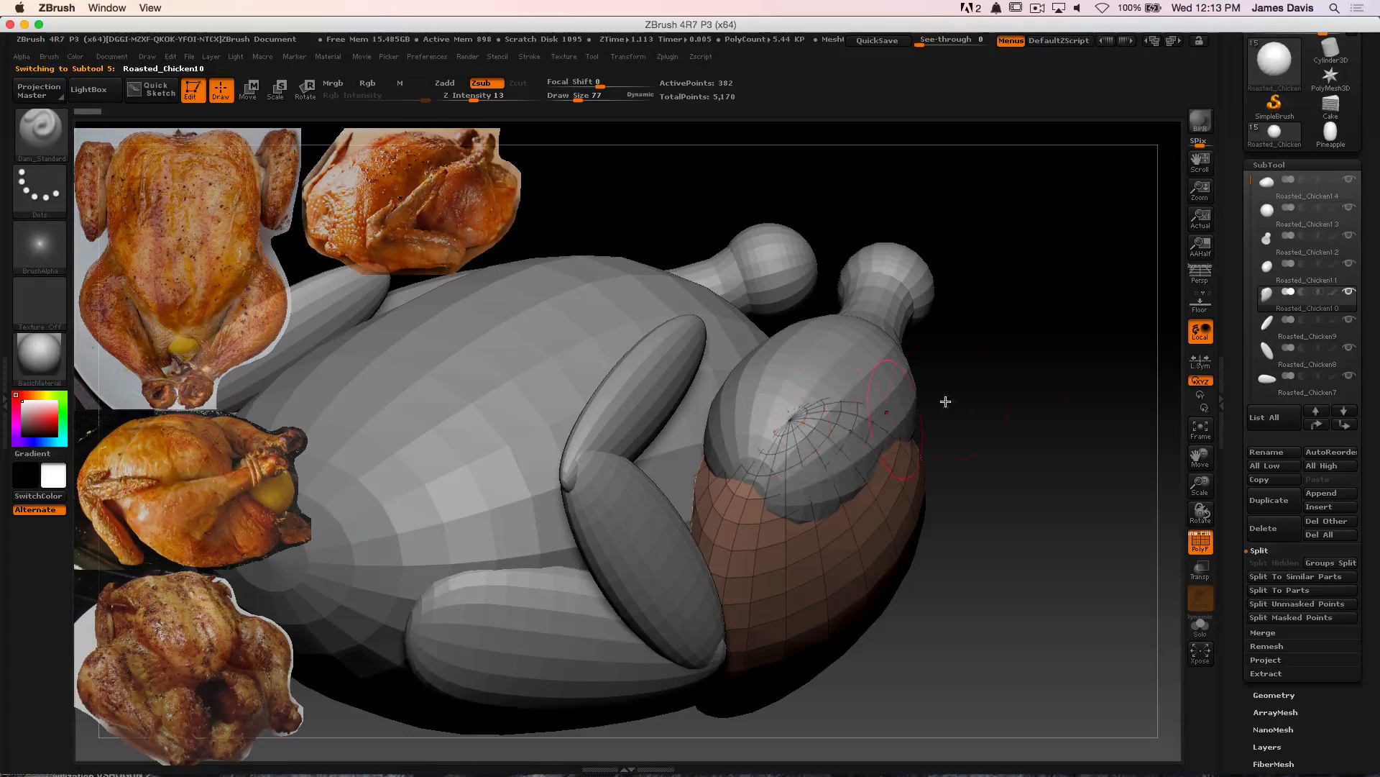
{"action": "left_click", "coordinate": [566, 643], "text": "alt"}
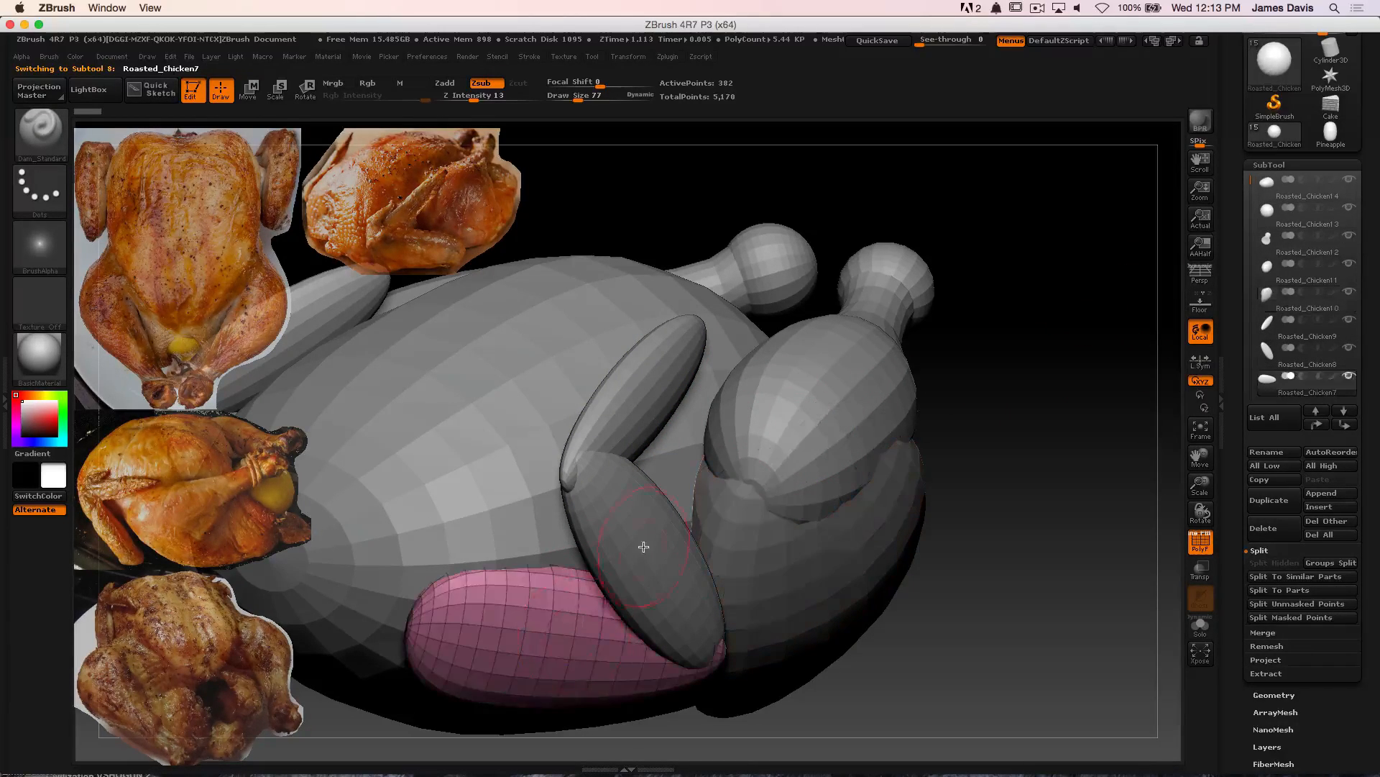
{"action": "left_click", "coordinate": [651, 466], "text": "alt"}
{"action": "left_click", "coordinate": [657, 396], "text": "alt"}
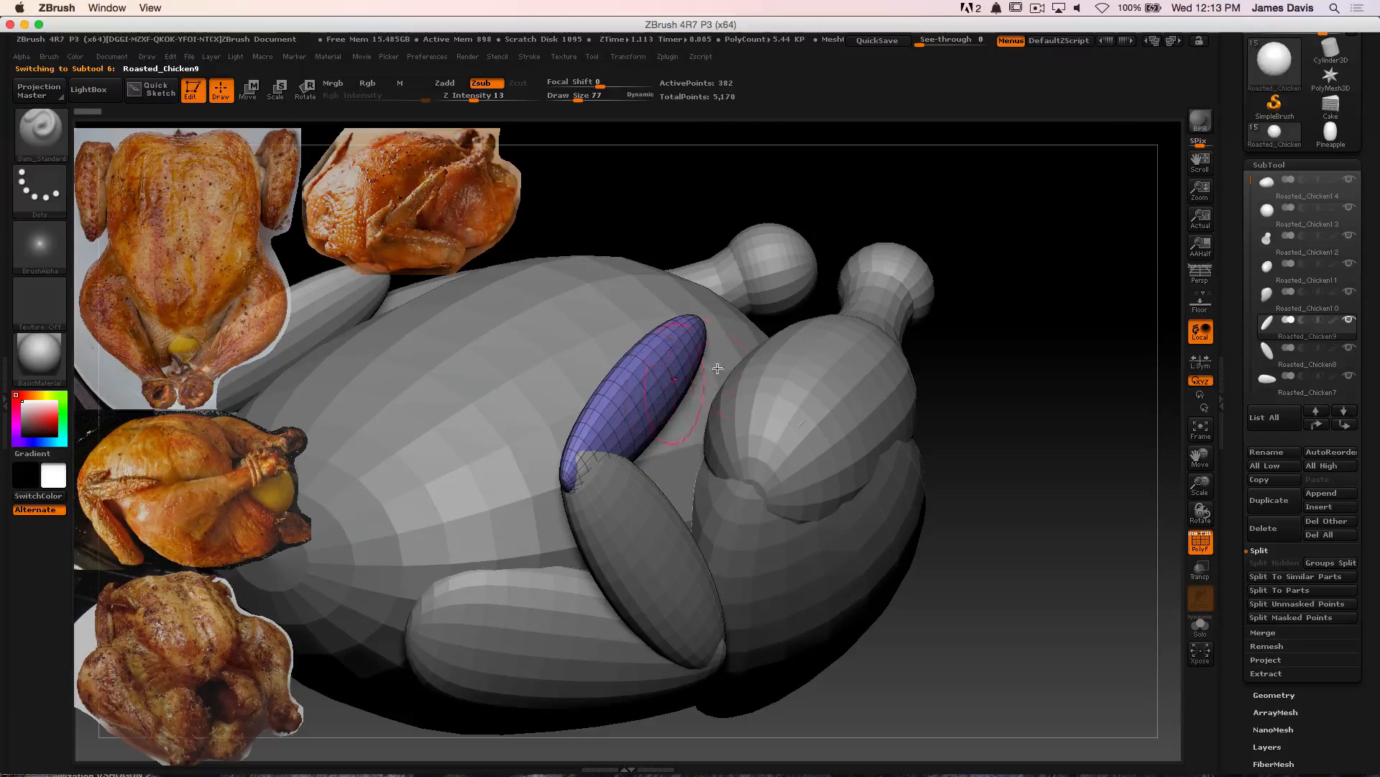
Hide the near leg and main body subtools, Roasted_Chicken10 through Roasted_Chicken14
{"action": "left_click", "coordinate": [1350, 295]}
{"action": "left_click", "coordinate": [1349, 266]}
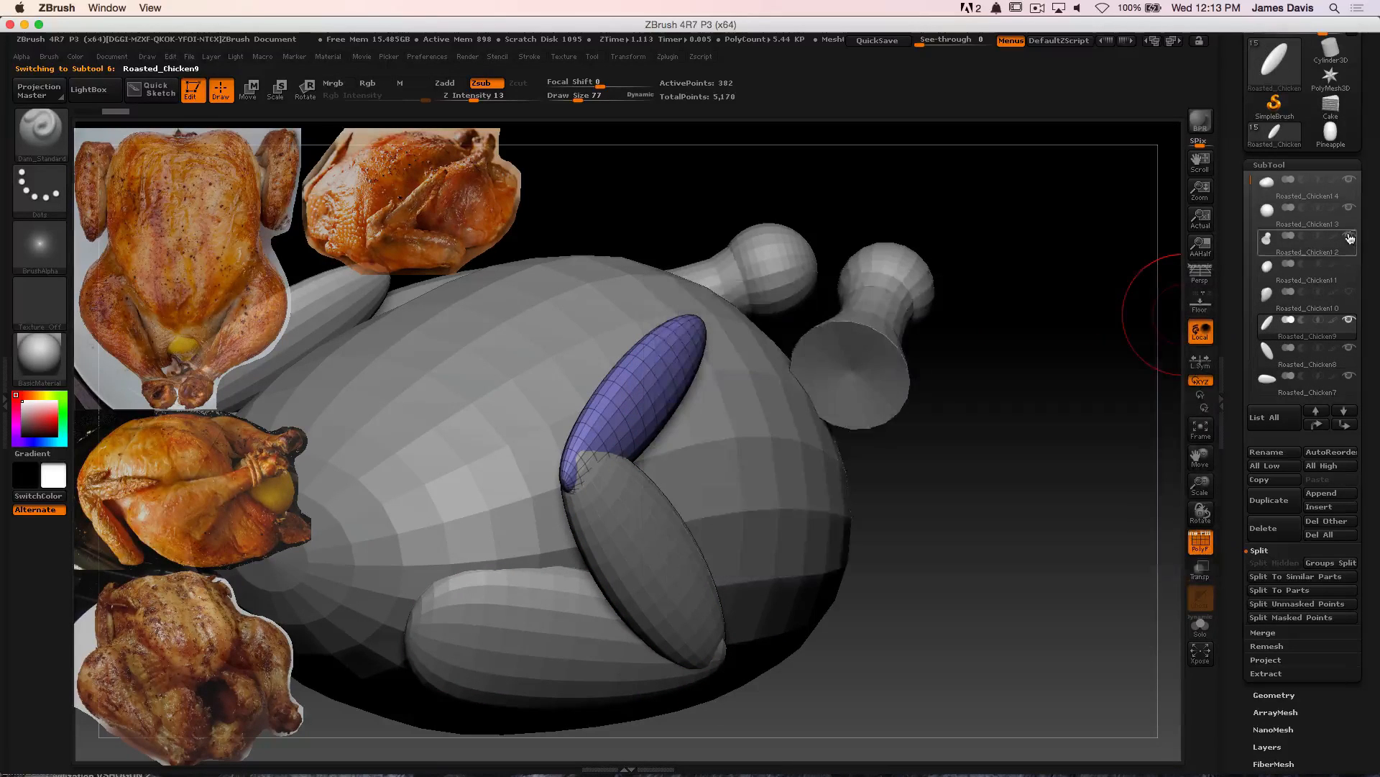
{"action": "left_click", "coordinate": [1350, 237]}
{"action": "left_click", "coordinate": [1350, 210]}
{"action": "left_click", "coordinate": [1350, 182]}
Hide Roasted_Chicken1 through Roasted_Chicken6 and Roasted_Chicken, leaving only the three near wing segments visible
{"action": "left_click_drag", "start_coordinate": [1252, 180], "coordinate": [1252, 266]}
{"action": "left_click", "coordinate": [1350, 237]}
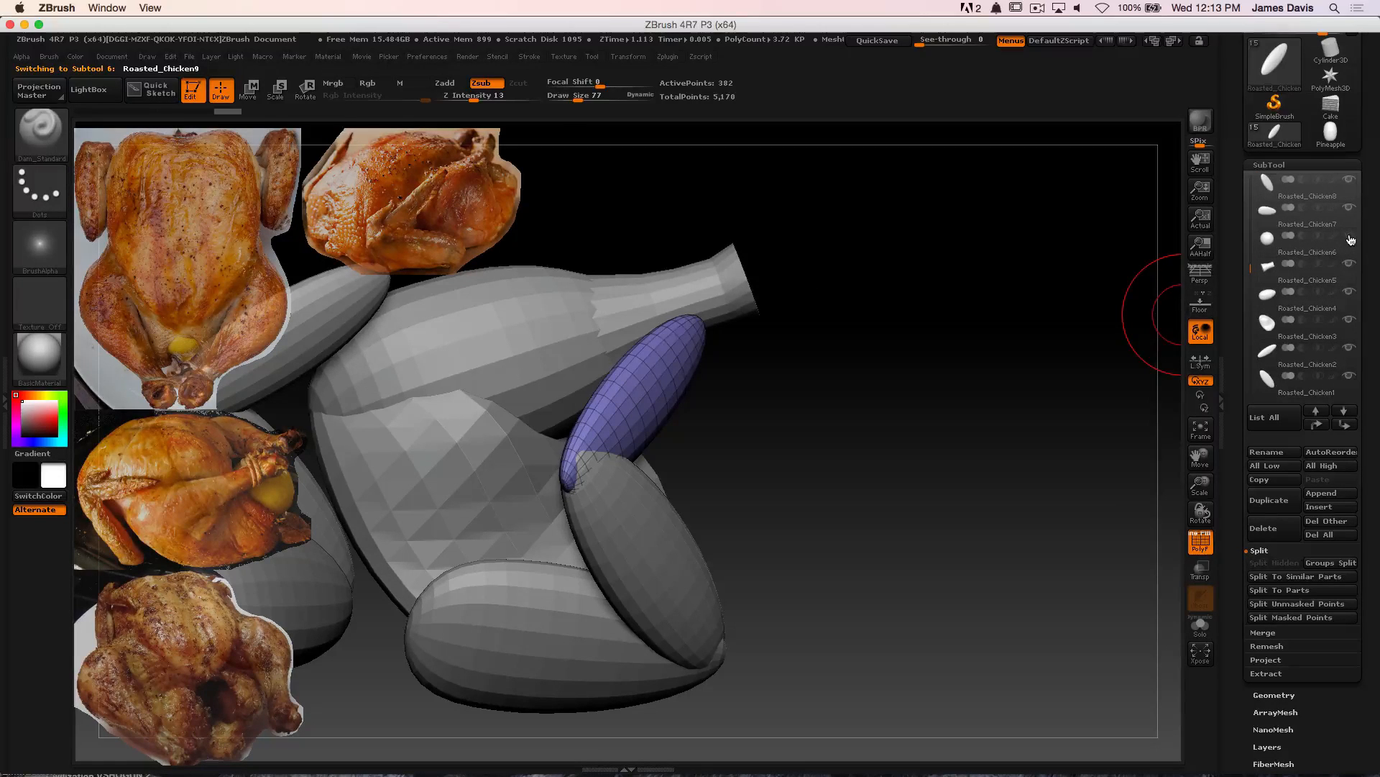
{"action": "left_click", "coordinate": [1349, 263]}
{"action": "left_click", "coordinate": [1350, 291]}
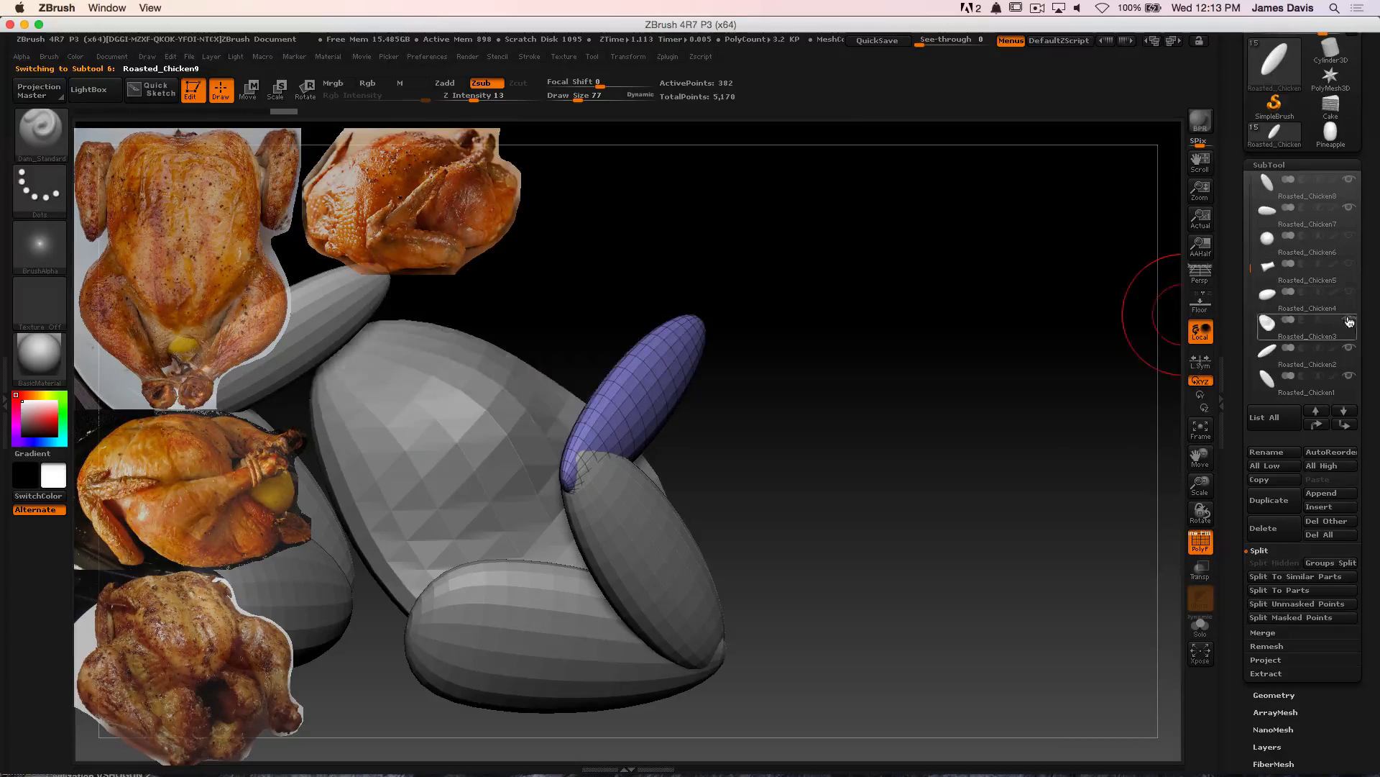
{"action": "left_click", "coordinate": [1349, 320]}
{"action": "left_click", "coordinate": [1350, 349]}
{"action": "left_click", "coordinate": [1350, 377]}
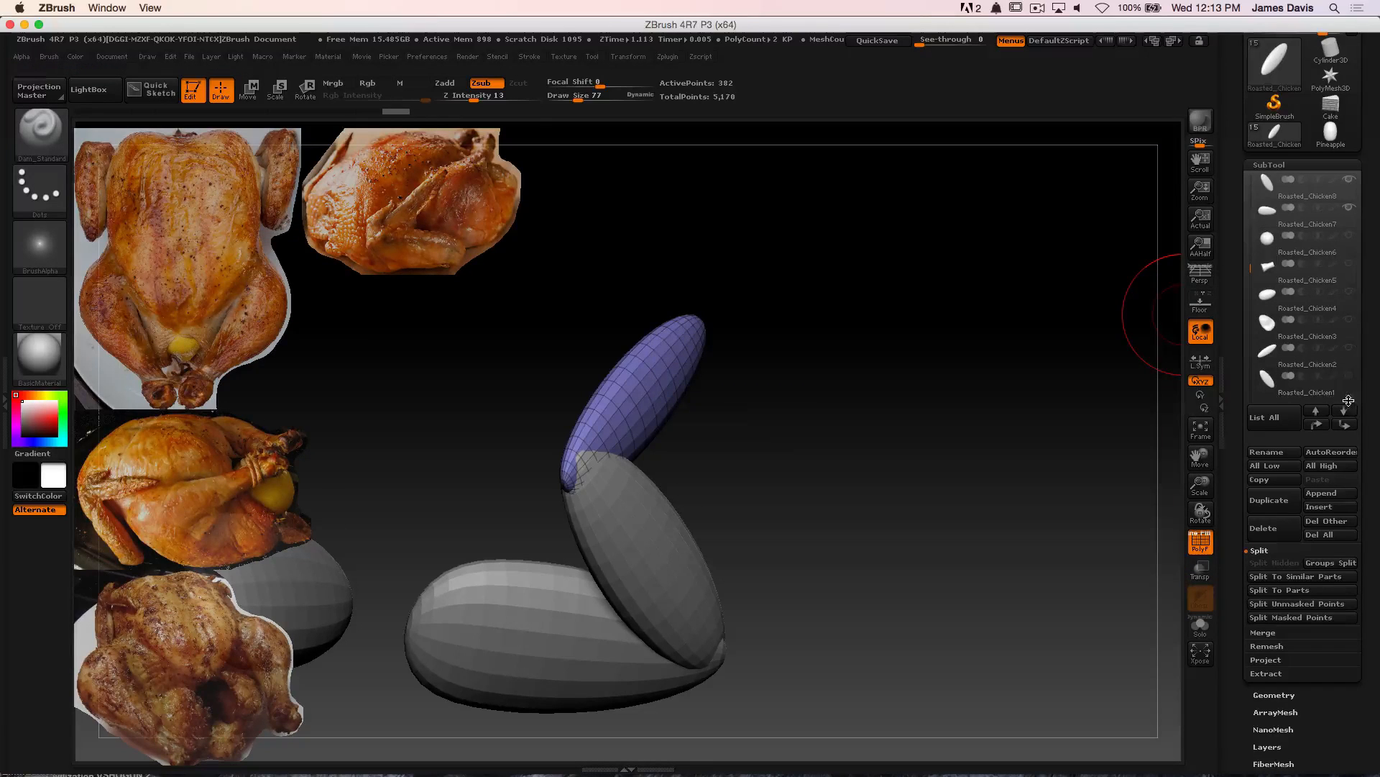
{"action": "left_click_drag", "start_coordinate": [1251, 270], "coordinate": [1251, 312]}
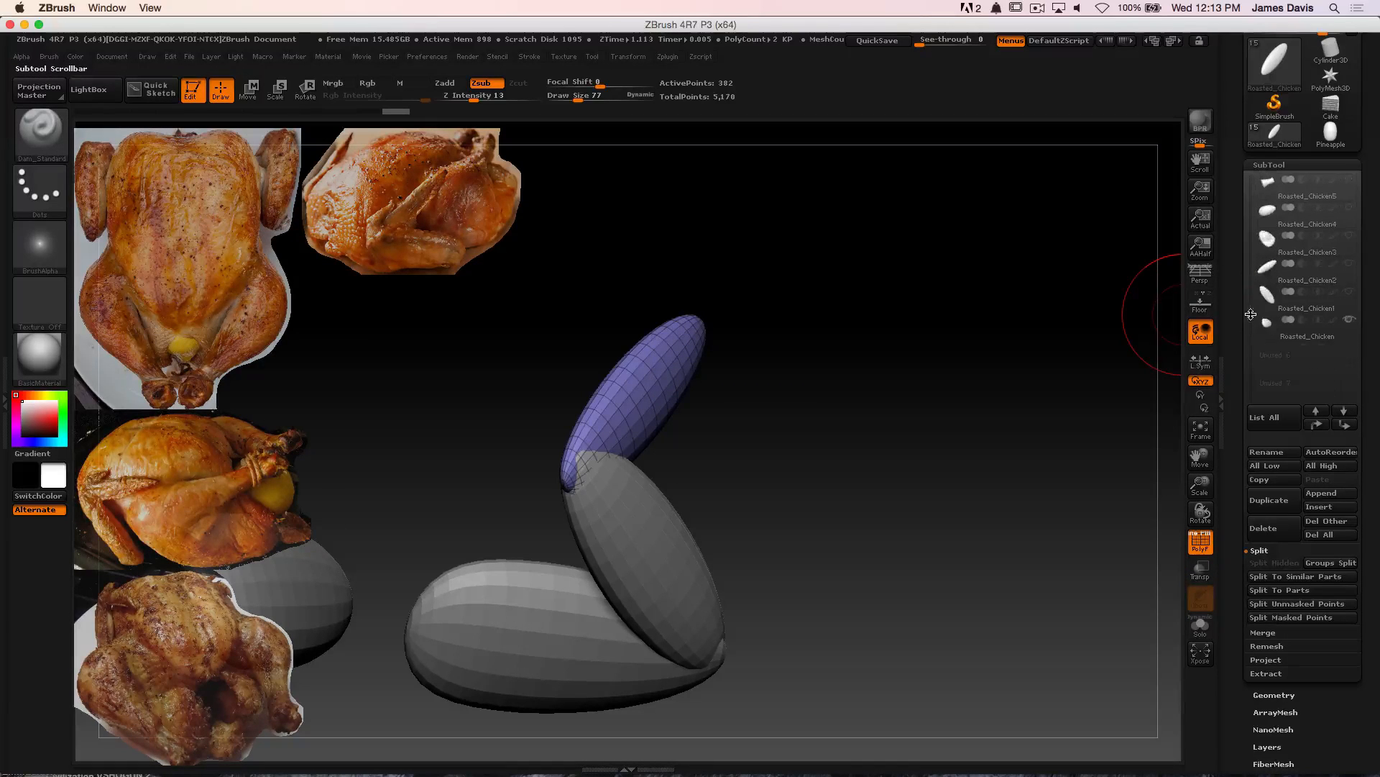
{"action": "left_click", "coordinate": [1350, 321]}
Enlarge and reposition the SpotLight reference photos so the side-view chicken's wing sits large beside the wing segments
{"action": "left_click_drag", "start_coordinate": [862, 274], "coordinate": [974, 336], "text": "alt"}
{"action": "key", "text": "z"}
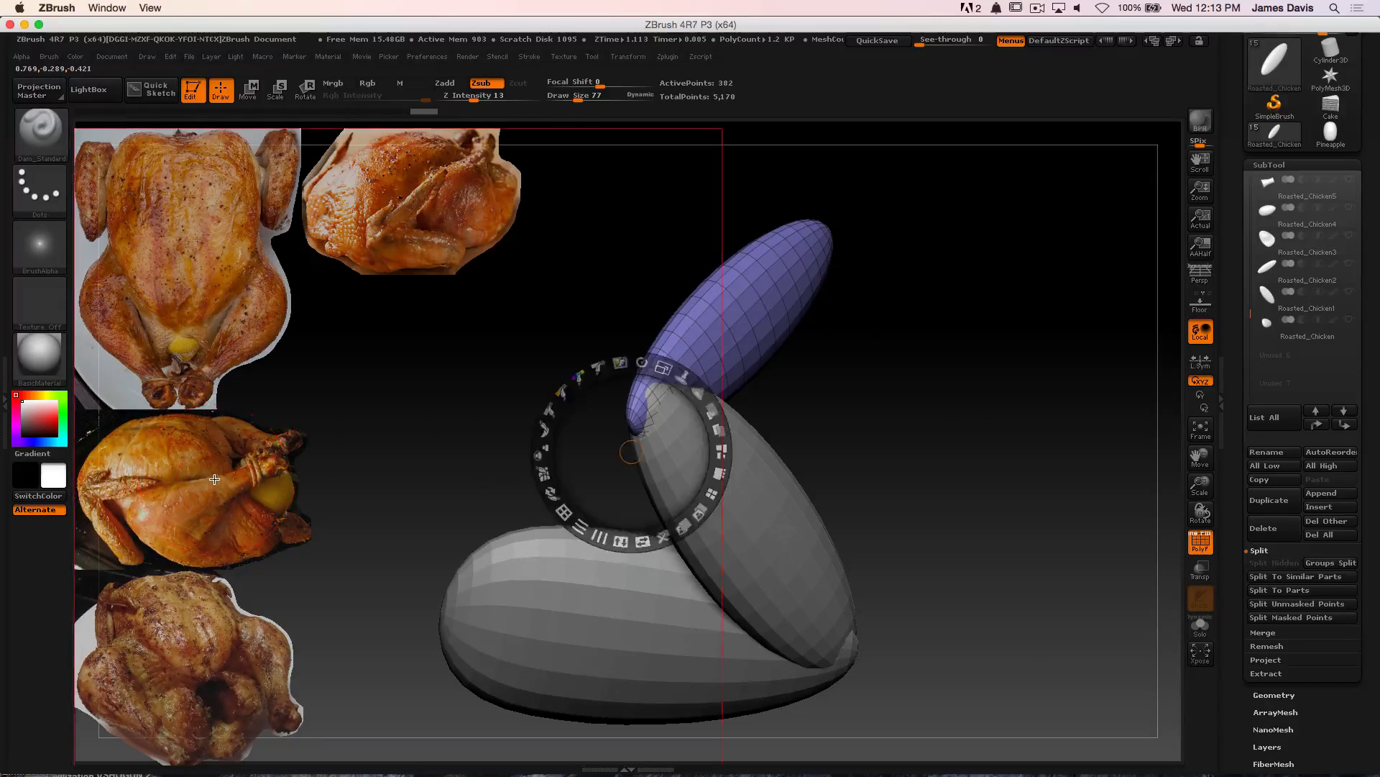
{"action": "left_click_drag", "start_coordinate": [210, 453], "coordinate": [266, 385]}
{"action": "left_click_drag", "start_coordinate": [297, 303], "coordinate": [403, 143]}
{"action": "key", "text": "z"}
{"action": "left_click_drag", "start_coordinate": [878, 271], "coordinate": [1036, 280], "text": "alt"}
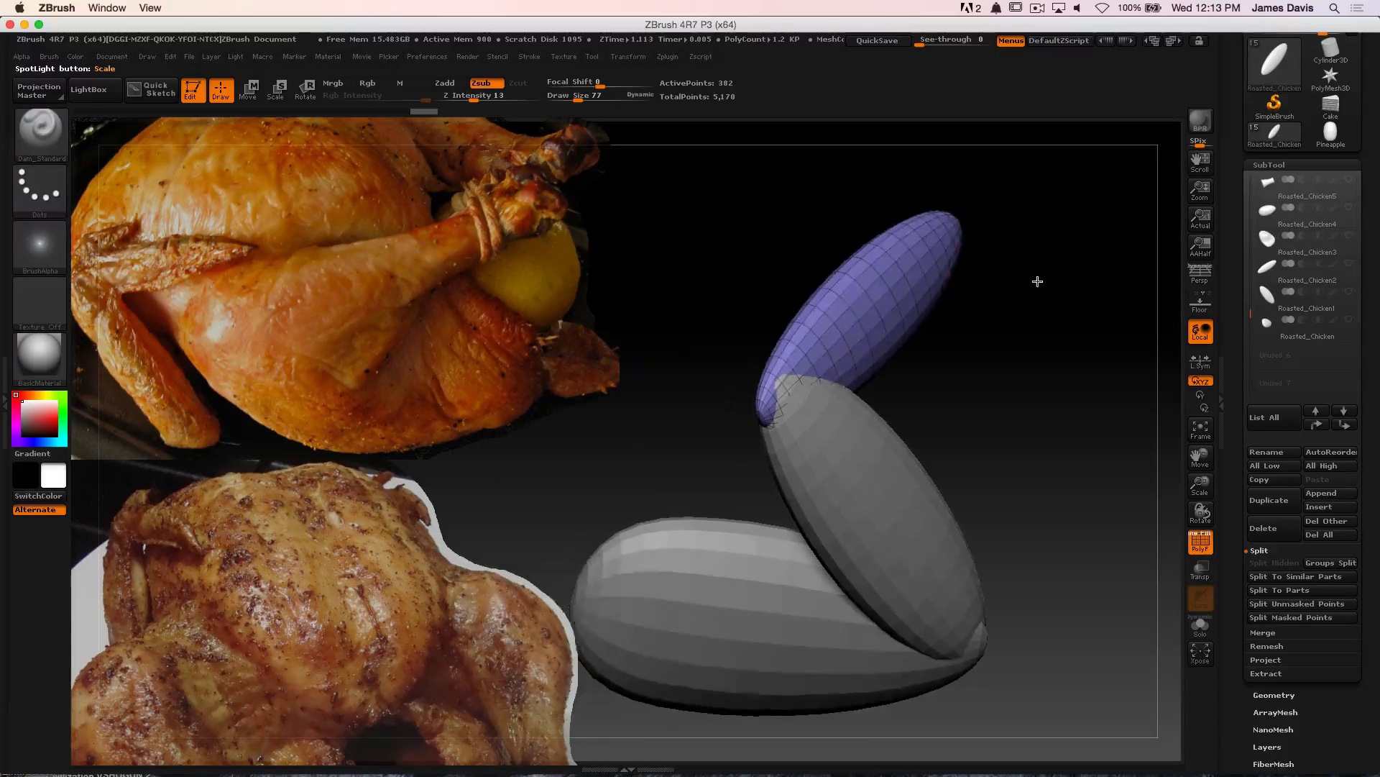
{"action": "left_click_drag", "start_coordinate": [687, 396], "coordinate": [955, 384], "text": "alt"}
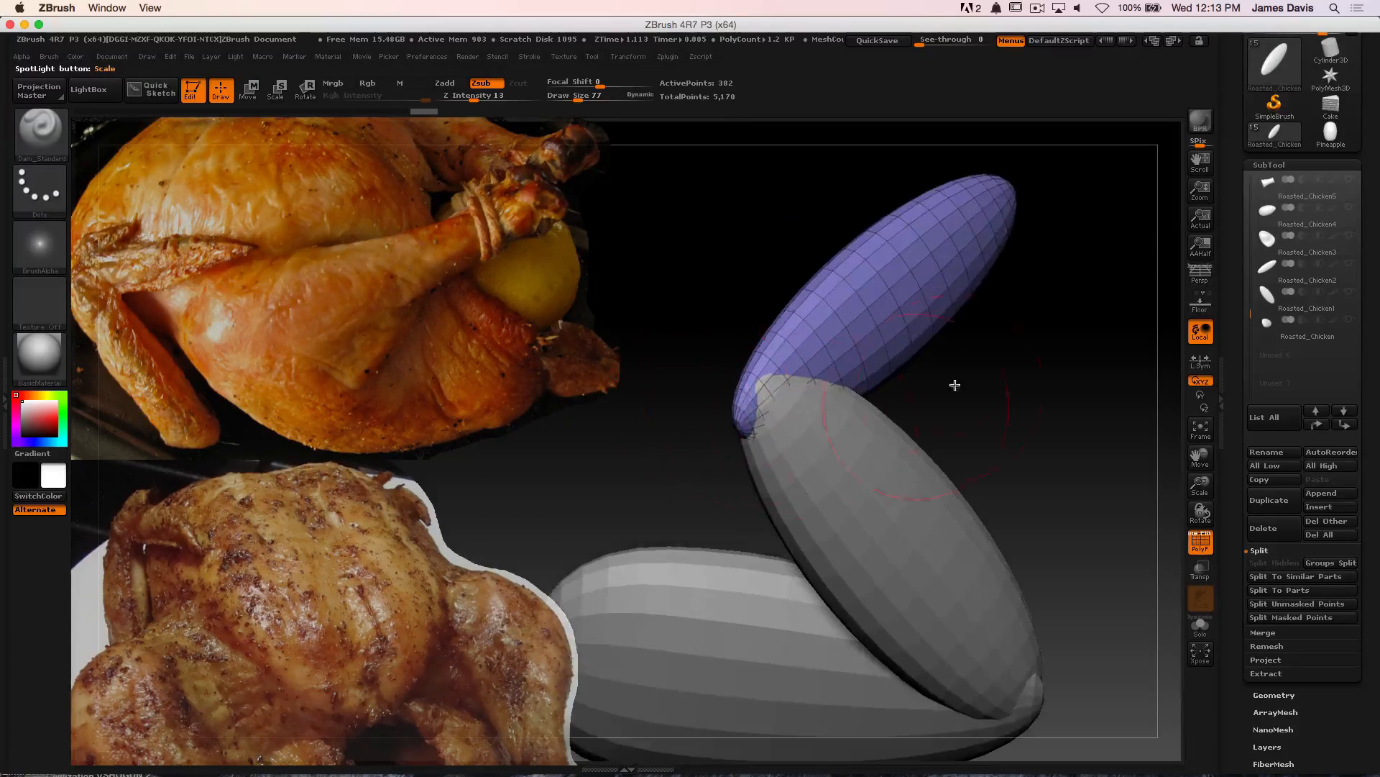
Taper the upper end of the uppermost wing segment using the Move brush at a smaller draw size, undoing the first stroke, and smooth it
{"action": "key", "text": "b"}
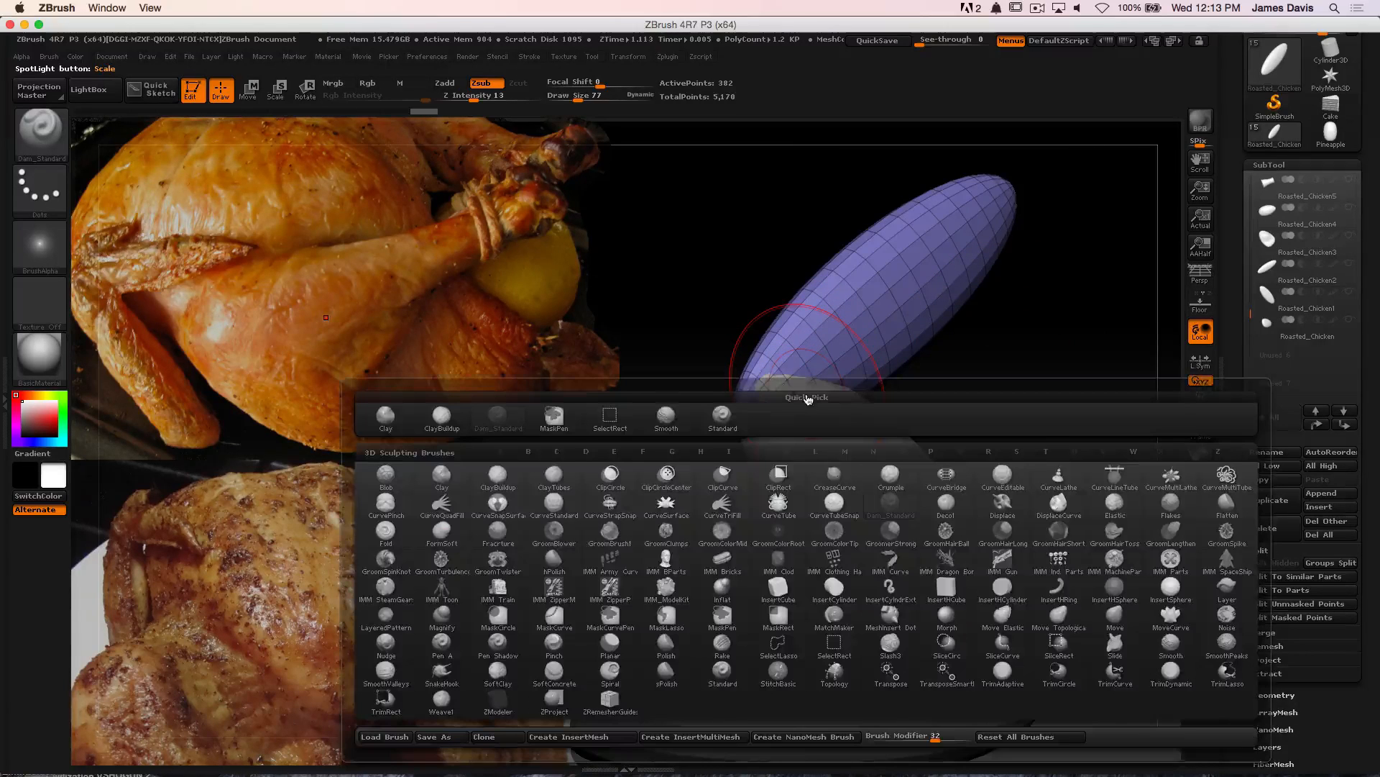
{"action": "key", "text": "m"}
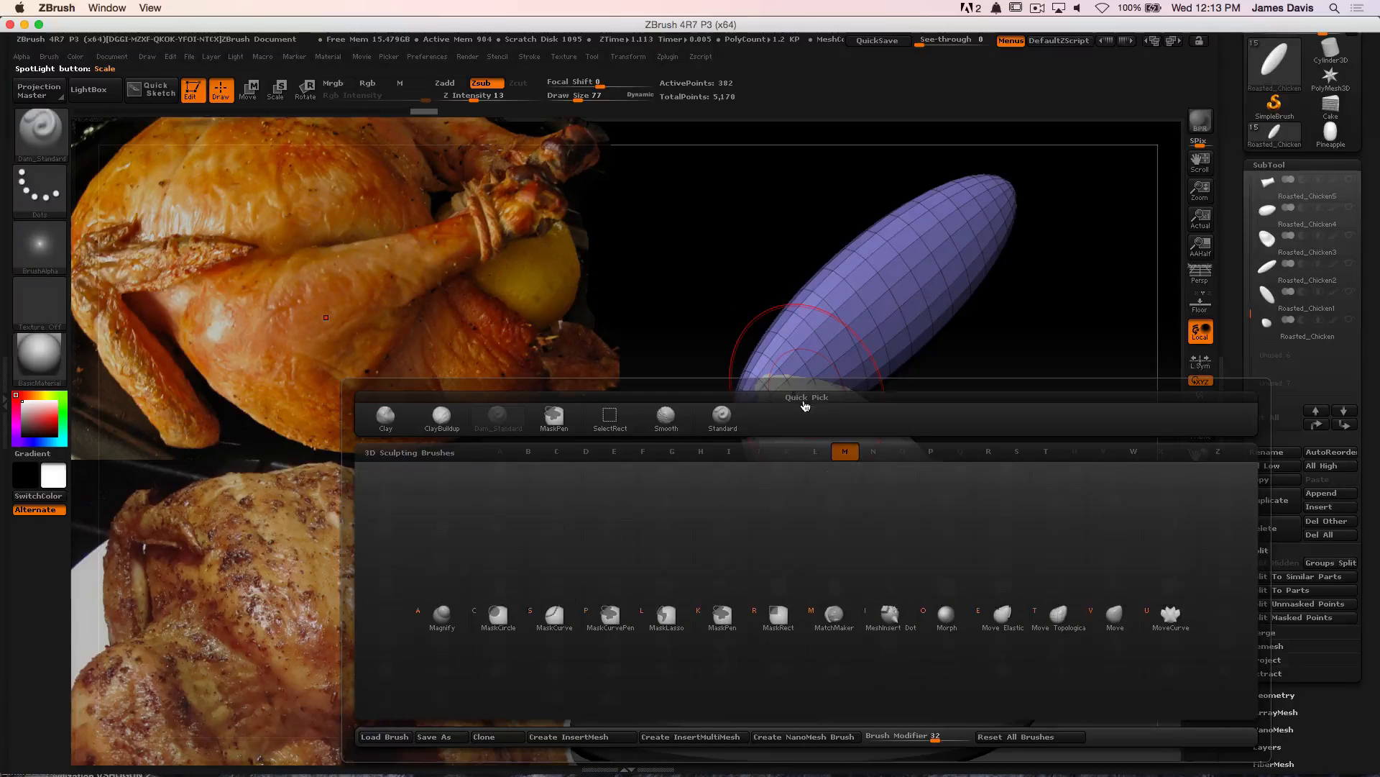
{"action": "key", "text": "v"}
{"action": "mouse_move", "coordinate": [756, 276]}
{"action": "left_mouse_down", "text": "alt"}
{"action": "mouse_move", "coordinate": [715, 324]}
{"action": "mouse_move", "coordinate": [715, 304]}
{"action": "left_mouse_up", "text": "alt"}
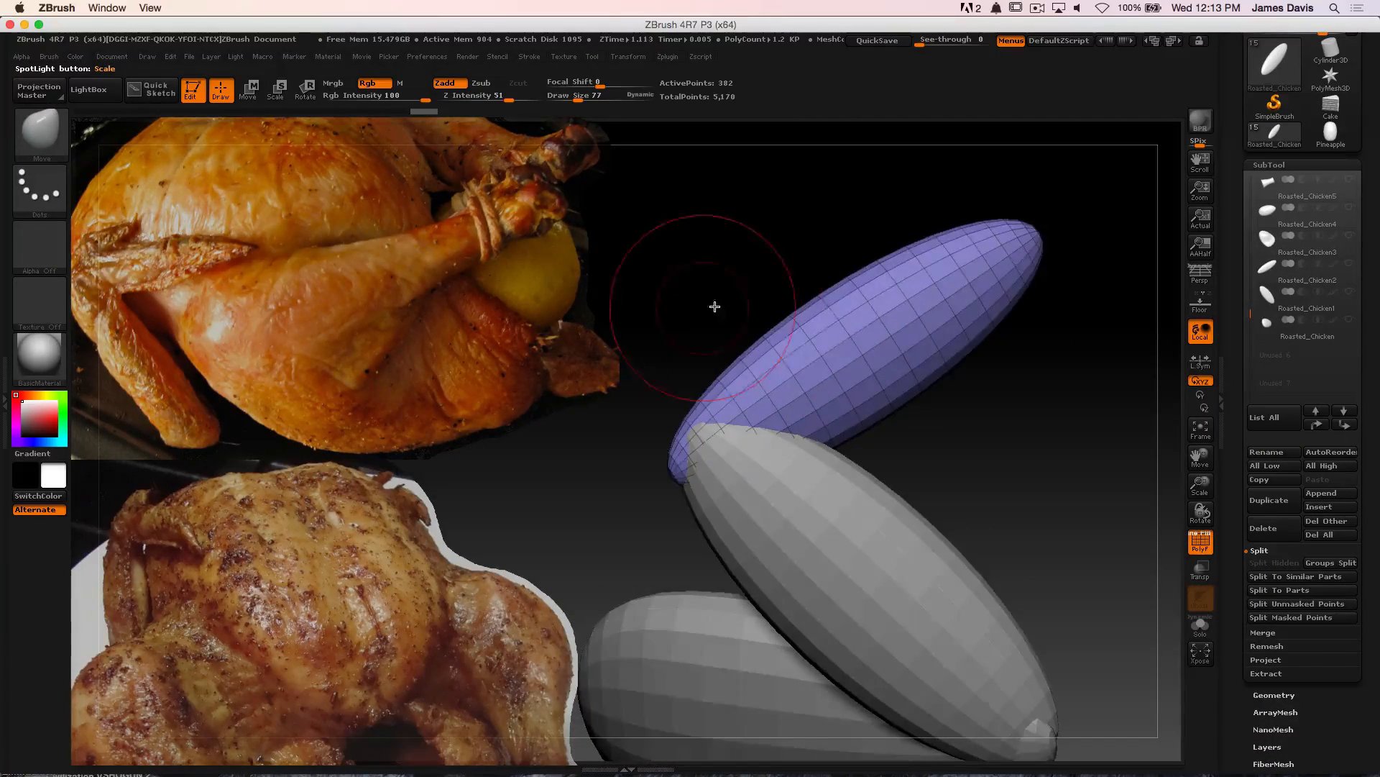
{"action": "left_click_drag", "start_coordinate": [1094, 379], "coordinate": [1014, 420], "text": "alt"}
{"action": "key", "text": "s"}
{"action": "left_click_drag", "start_coordinate": [941, 338], "coordinate": [934, 317]}
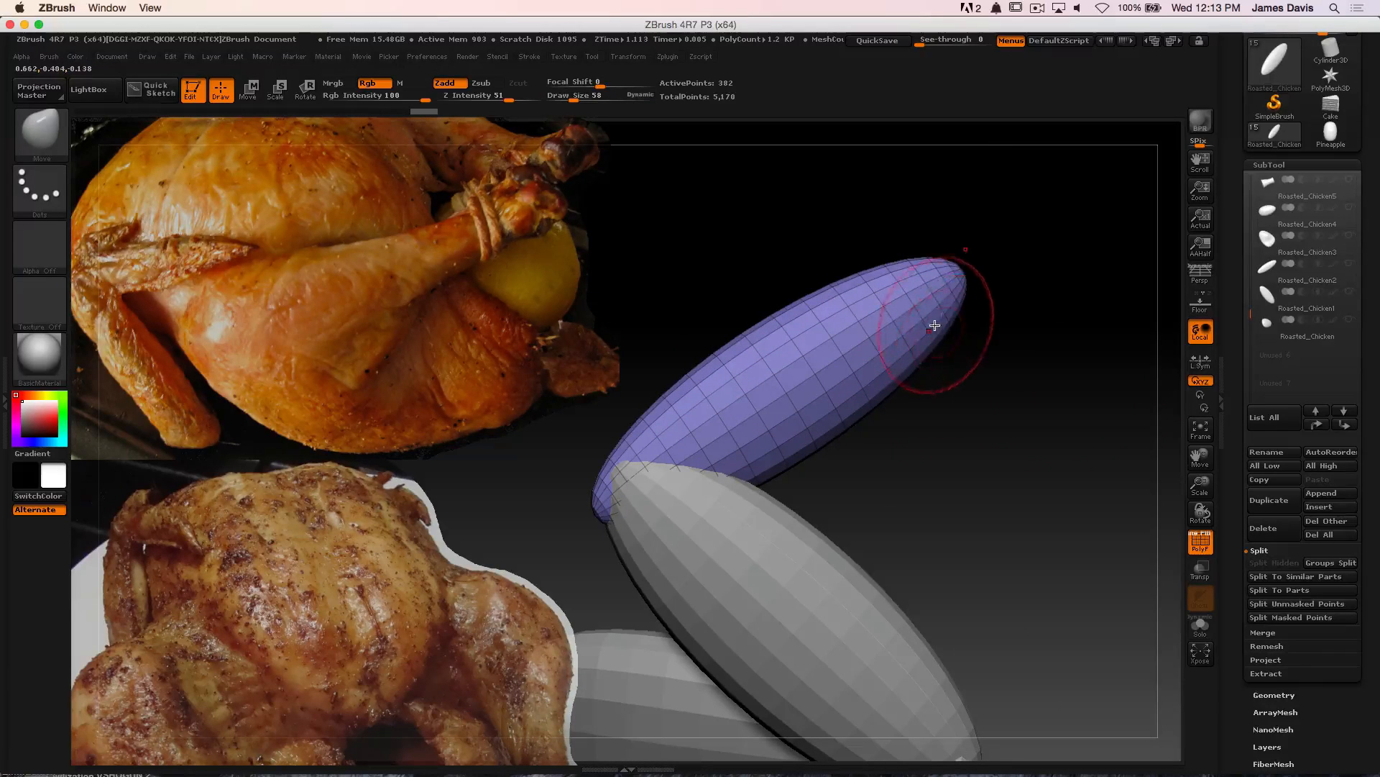
{"action": "key", "text": "ctrl+z"}
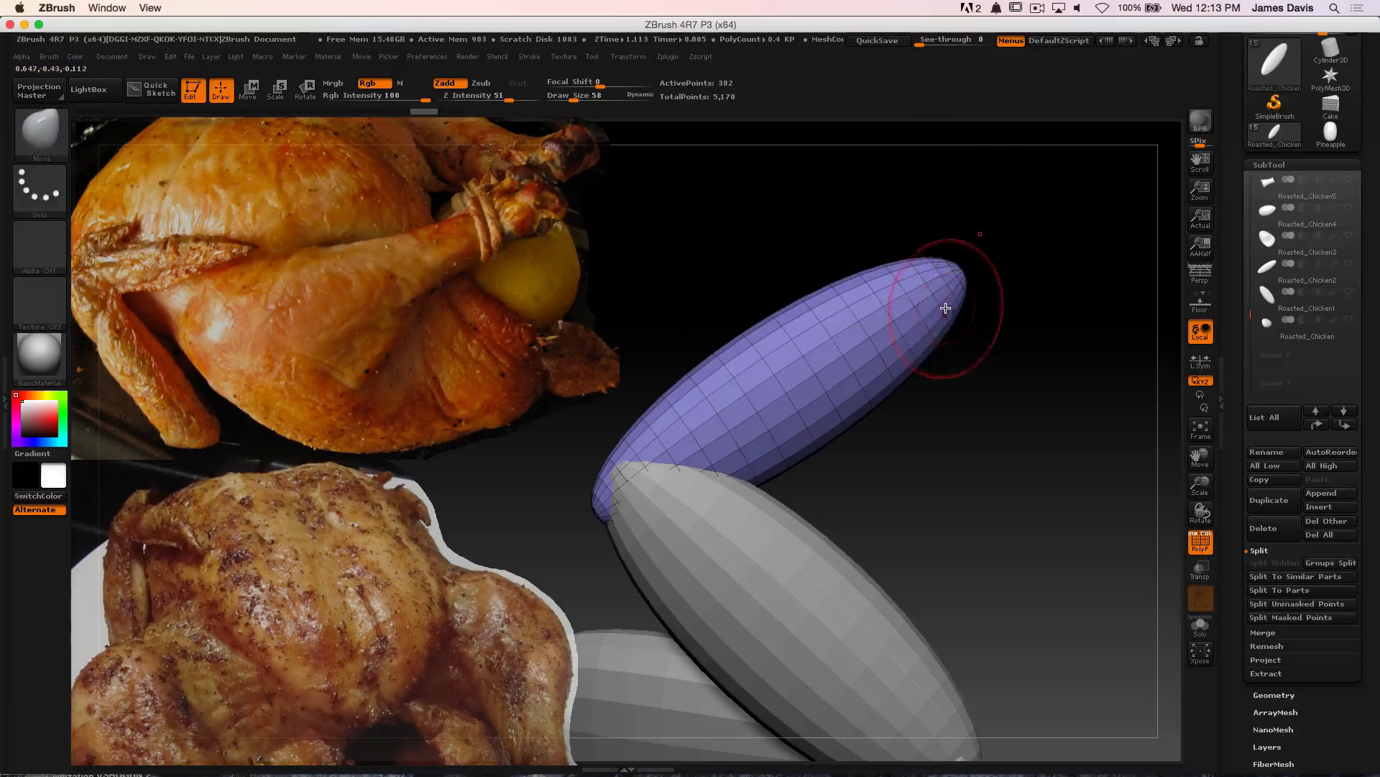
{"action": "left_click_drag", "start_coordinate": [959, 281], "coordinate": [965, 259]}
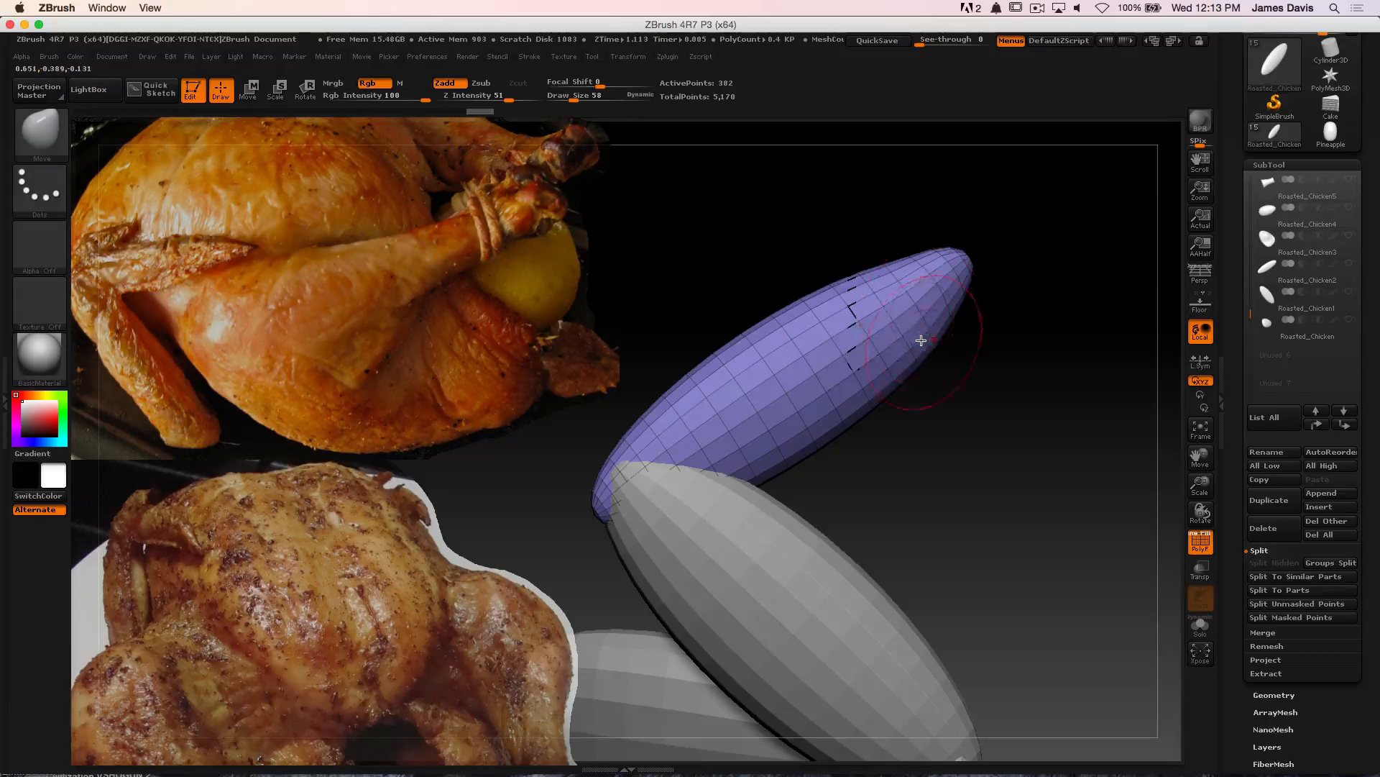
{"action": "mouse_move", "coordinate": [943, 345]}
{"action": "left_mouse_down"}
{"action": "mouse_move", "coordinate": [934, 304]}
{"action": "mouse_move", "coordinate": [801, 354]}
{"action": "mouse_move", "coordinate": [776, 330]}
{"action": "mouse_move", "coordinate": [687, 401]}
{"action": "mouse_move", "coordinate": [891, 295]}
{"action": "mouse_move", "coordinate": [899, 338]}
{"action": "mouse_move", "coordinate": [906, 302]}
{"action": "mouse_move", "coordinate": [956, 288]}
{"action": "left_mouse_up"}
{"action": "mouse_move", "coordinate": [1031, 342]}
{"action": "left_mouse_down"}
{"action": "mouse_move", "coordinate": [913, 333]}
{"action": "mouse_move", "coordinate": [1050, 363]}
{"action": "left_mouse_up"}
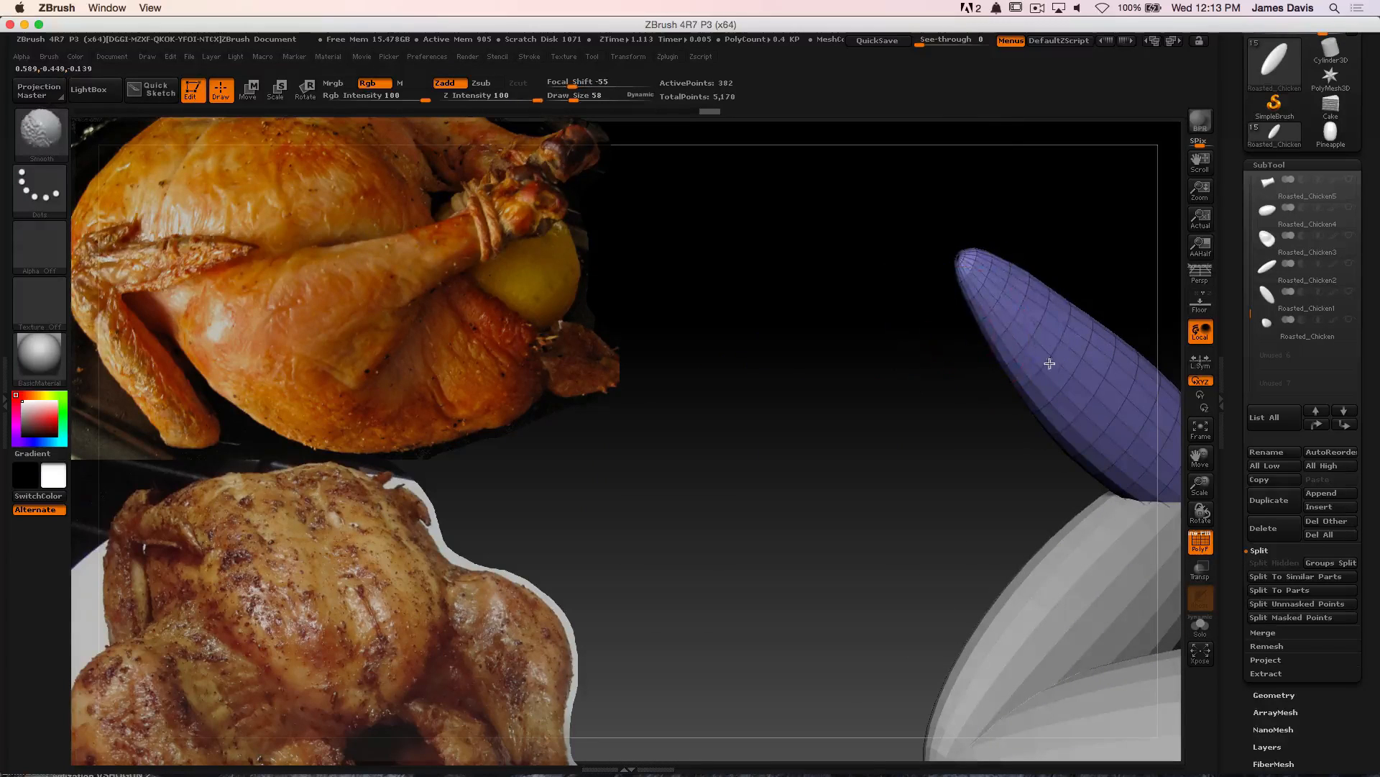
{"action": "mouse_move", "coordinate": [801, 354]}
{"action": "left_mouse_down"}
{"action": "mouse_move", "coordinate": [842, 376]}
{"action": "mouse_move", "coordinate": [949, 376]}
{"action": "mouse_move", "coordinate": [1141, 458]}
{"action": "left_mouse_up"}
Turn off the polygon wireframe and subdivide the uppermost wing segment twice, up to SDiv 3
{"action": "key", "text": "shift+f"}
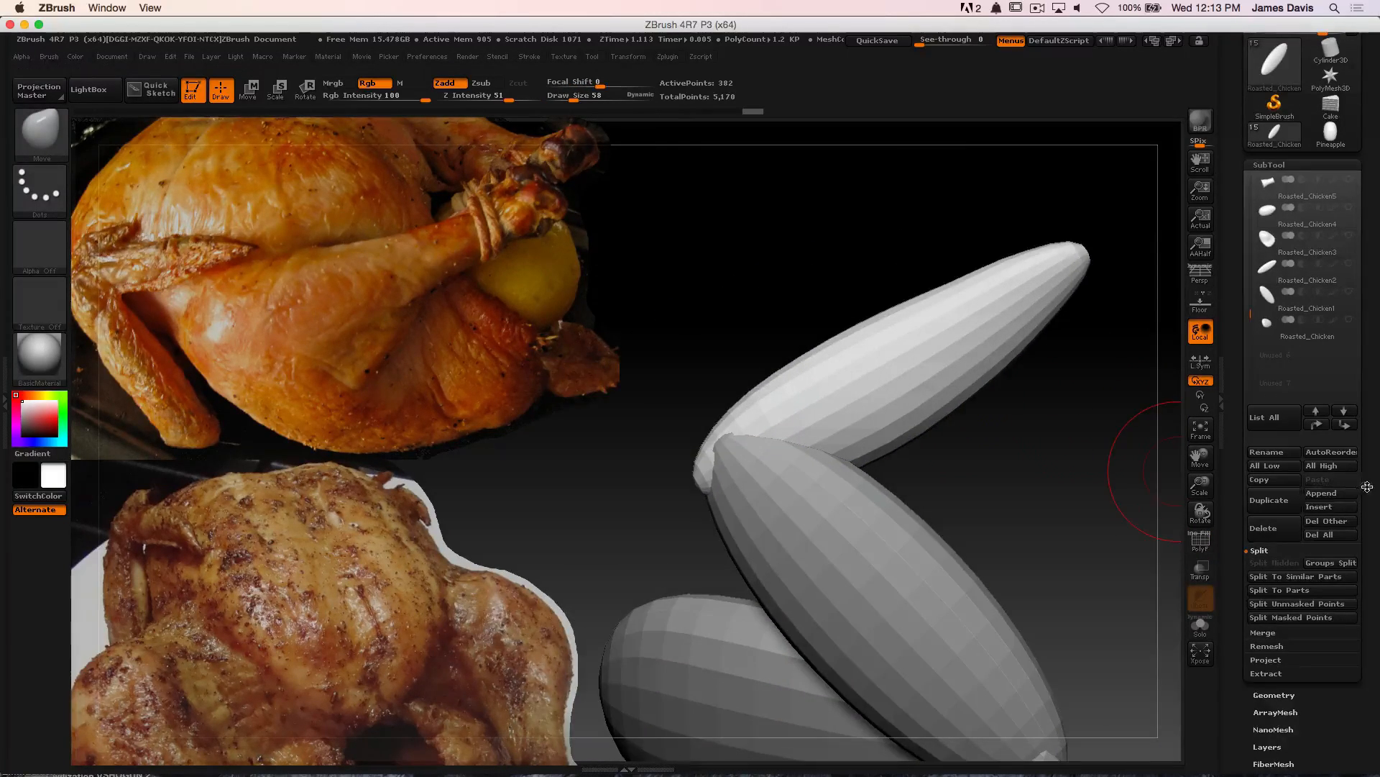
{"action": "left_click_drag", "start_coordinate": [1368, 487], "coordinate": [1359, 332]}
{"action": "left_click", "coordinate": [1284, 257]}
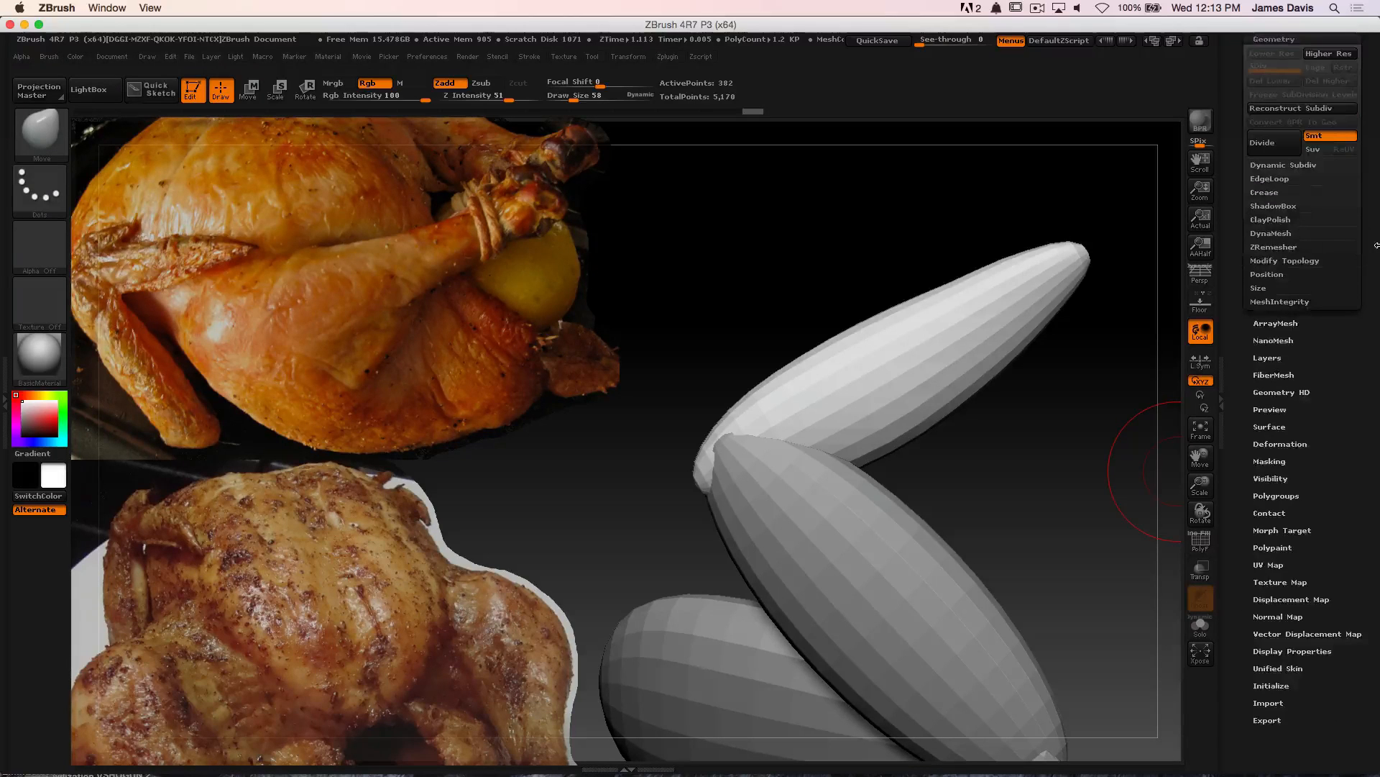
{"action": "left_click_drag", "start_coordinate": [1375, 245], "coordinate": [1371, 371]}
{"action": "left_click", "coordinate": [1274, 269]}
{"action": "left_click", "coordinate": [1272, 269]}
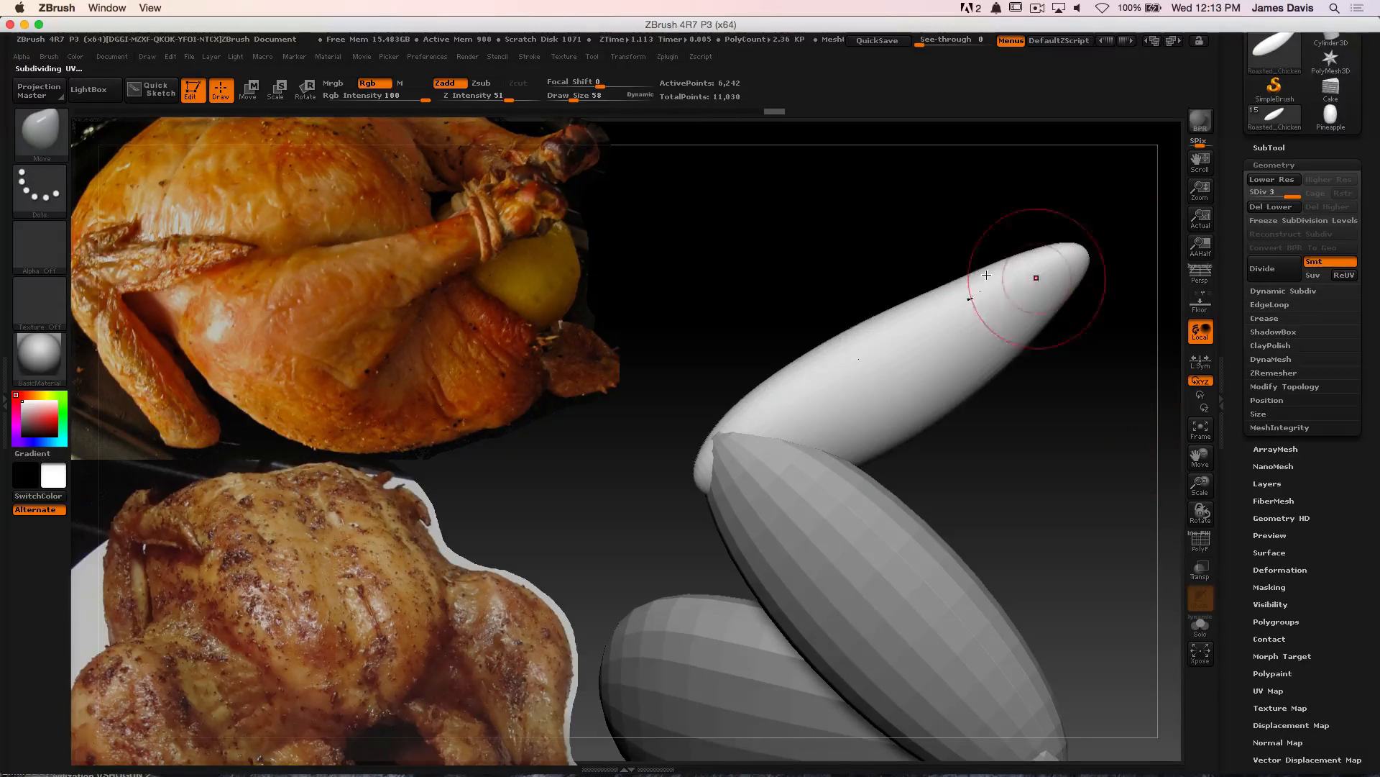
Choose the SnakeHook brush, try a pull at draw size 16 near the segment's lower end, and undo it
{"action": "left_click_drag", "start_coordinate": [764, 251], "coordinate": [779, 251], "text": "alt"}
{"action": "key", "text": "b"}
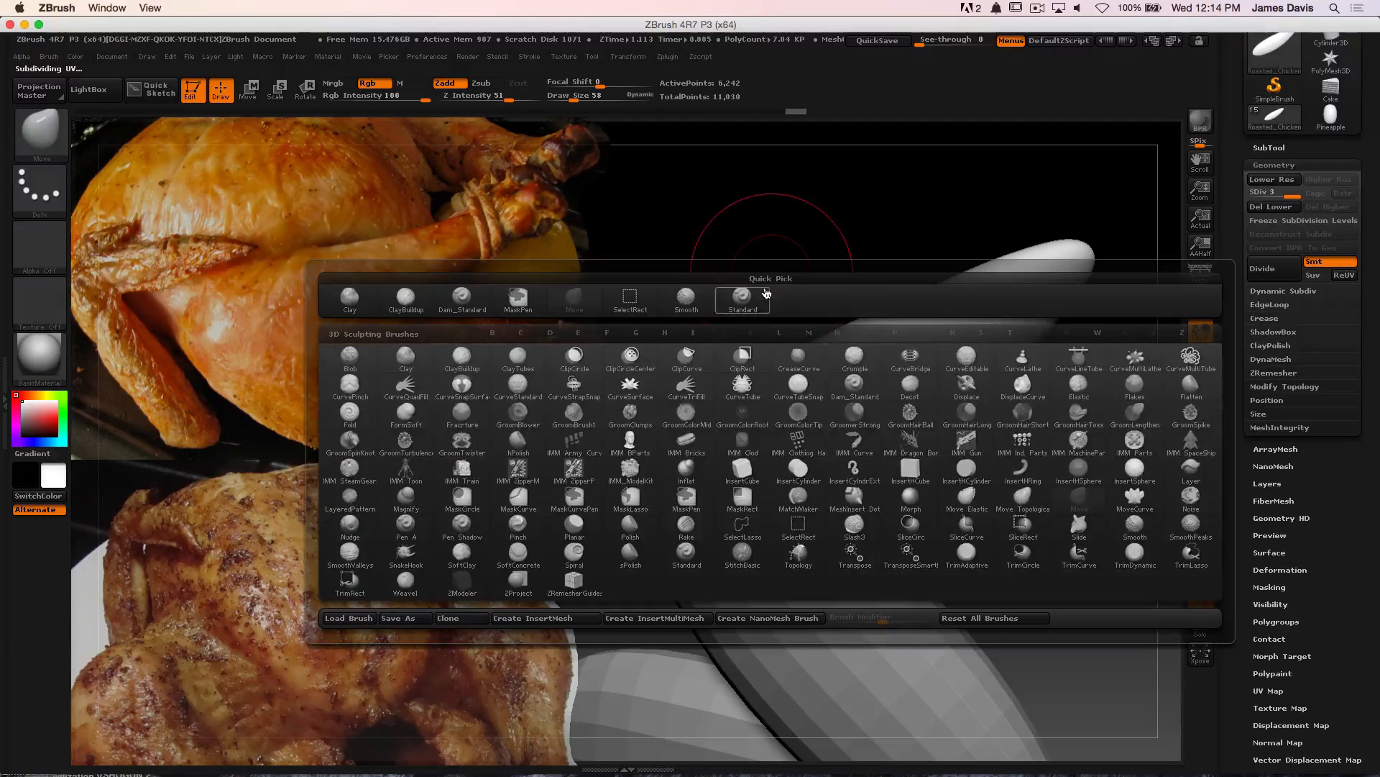
{"action": "key", "text": "s"}
{"action": "key", "text": "h"}
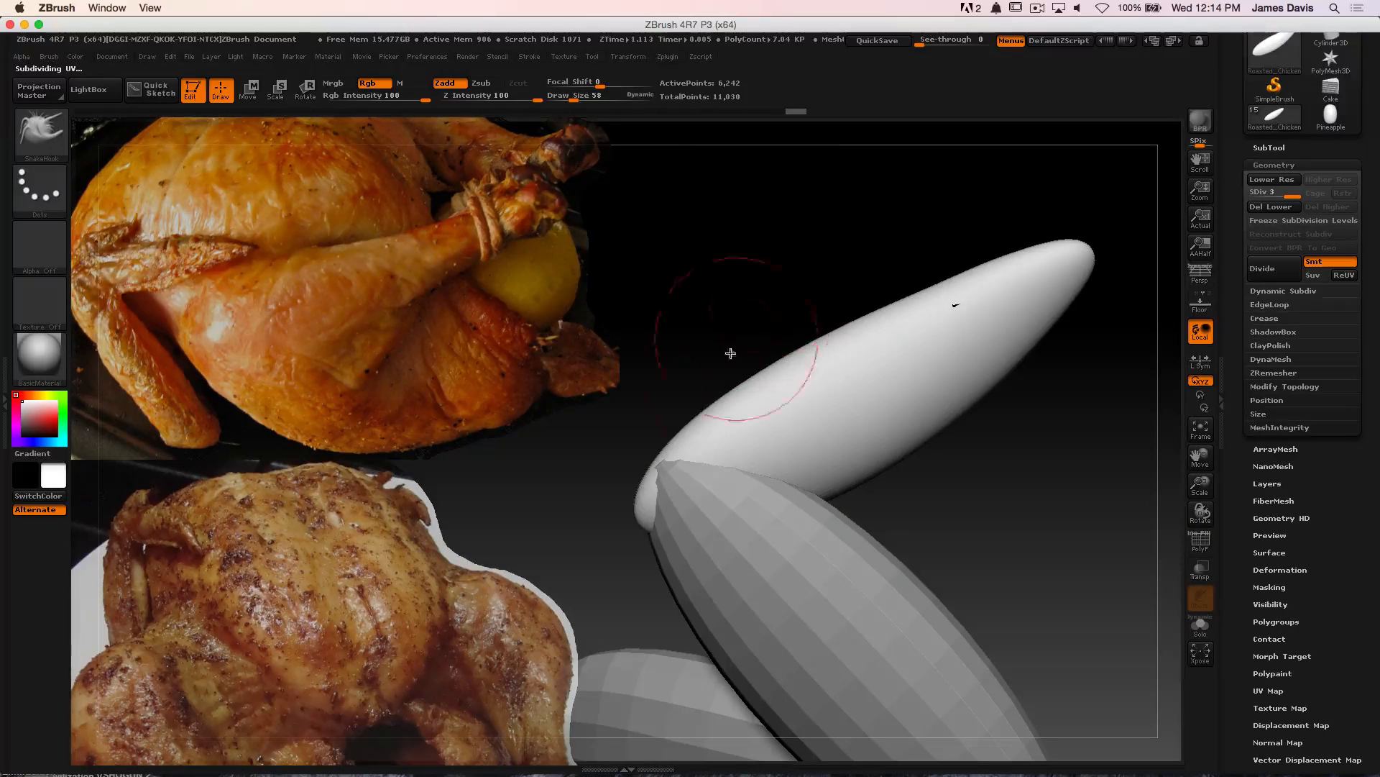
{"action": "key", "text": "b"}
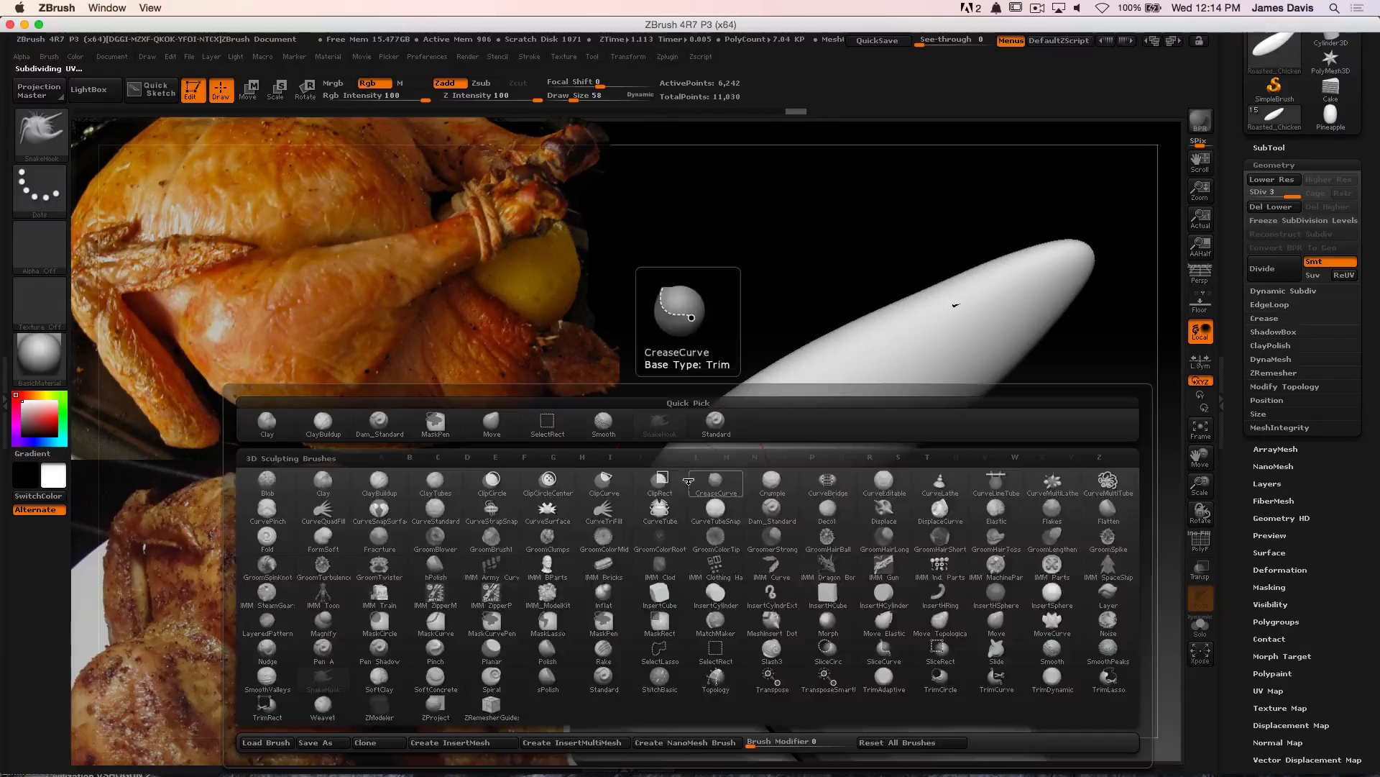
{"action": "key", "text": "s"}
{"action": "key", "text": "h"}
{"action": "key", "text": "s"}
{"action": "left_click_drag", "start_coordinate": [677, 446], "coordinate": [657, 441]}
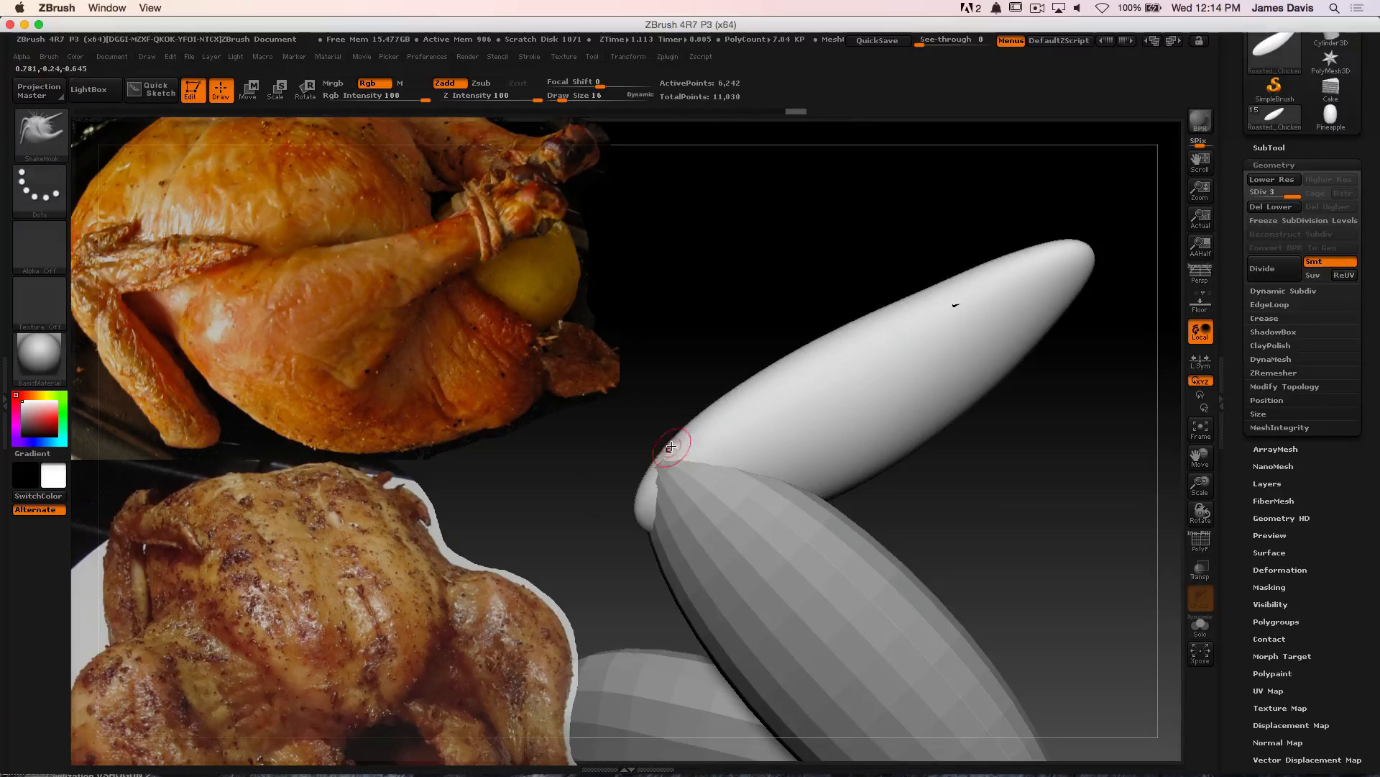
{"action": "key", "text": "super+z"}
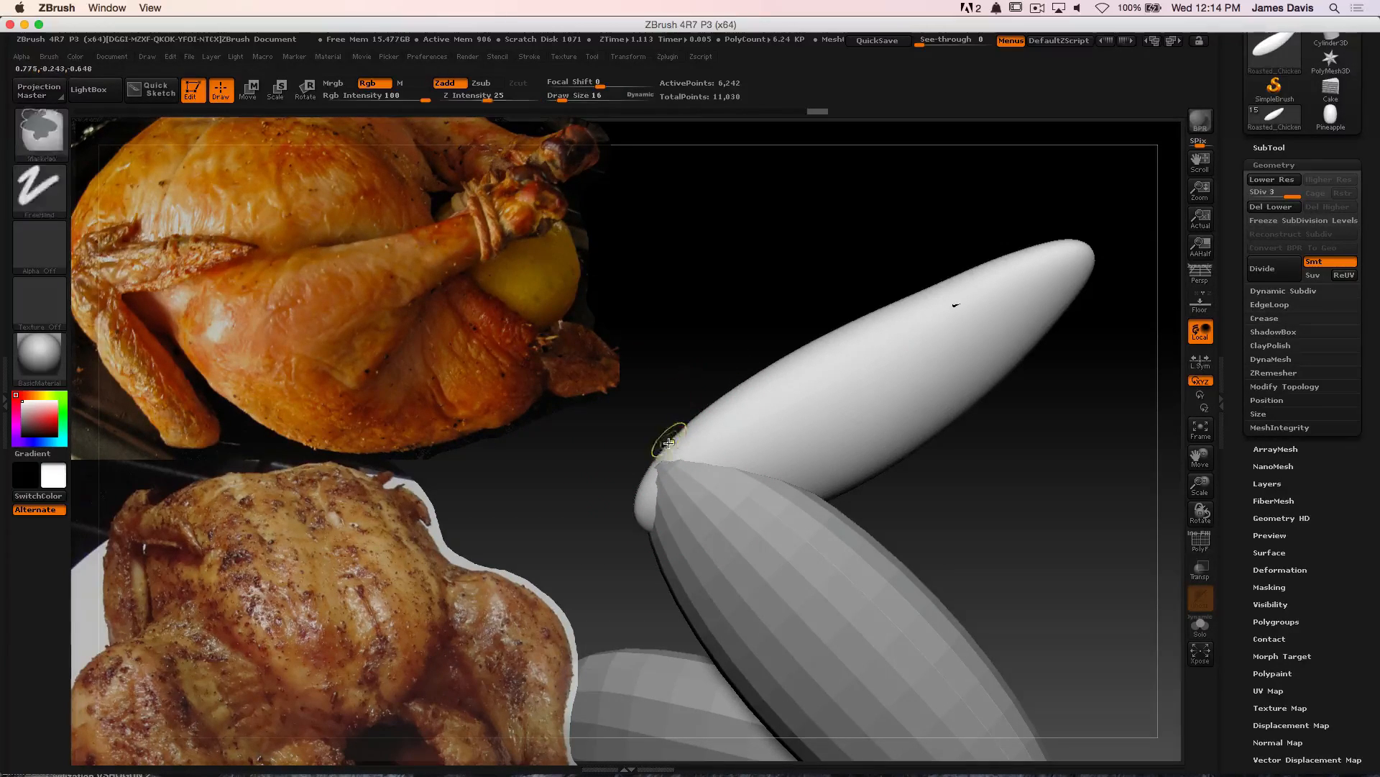
Pull a pointed spur out of the uppermost segment's lower end with SnakeHook at draw size 42, and smooth it
{"action": "key", "text": "s"}
{"action": "left_click_drag", "start_coordinate": [663, 445], "coordinate": [672, 446]}
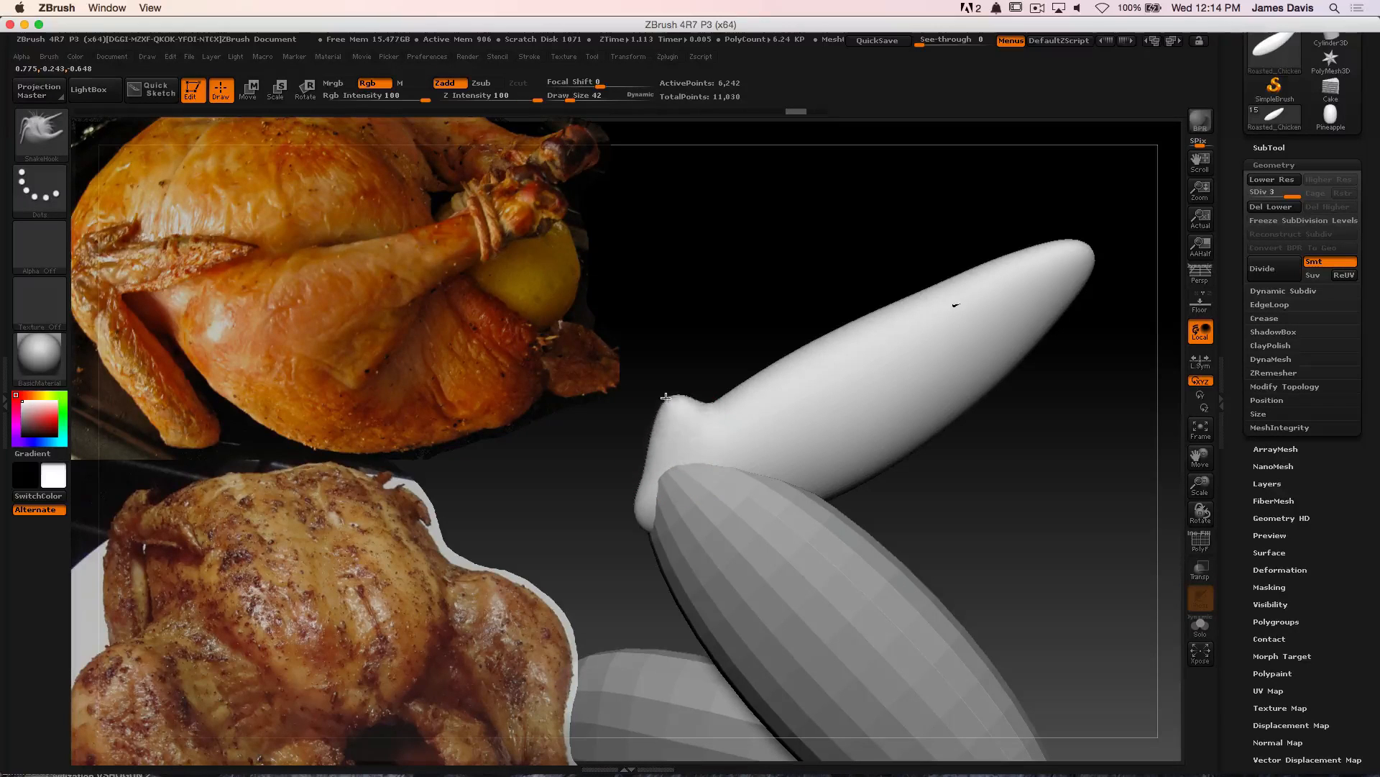
{"action": "left_click_drag", "start_coordinate": [683, 365], "coordinate": [704, 341]}
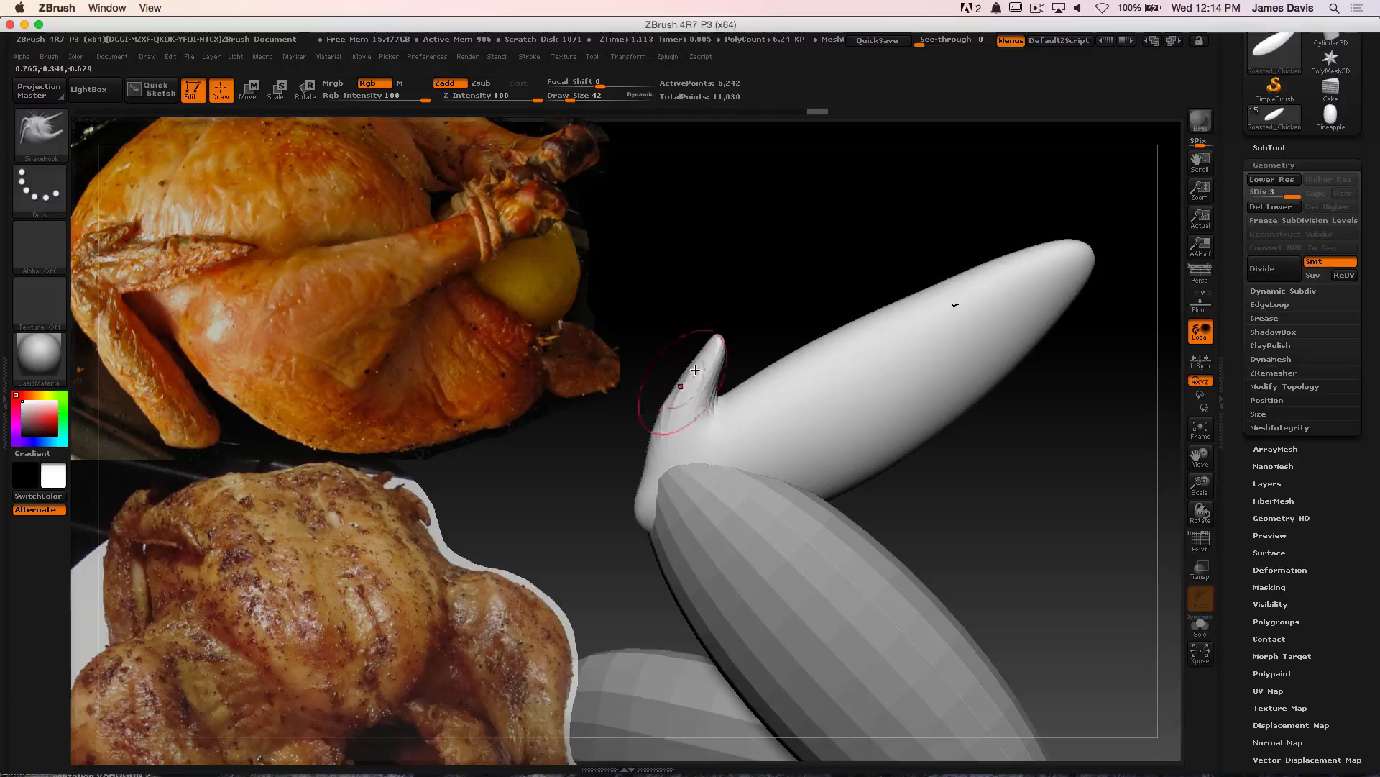
{"action": "left_click_drag", "start_coordinate": [701, 381], "coordinate": [674, 447], "text": "shift"}
{"action": "left_click_drag", "start_coordinate": [784, 277], "coordinate": [852, 261]}
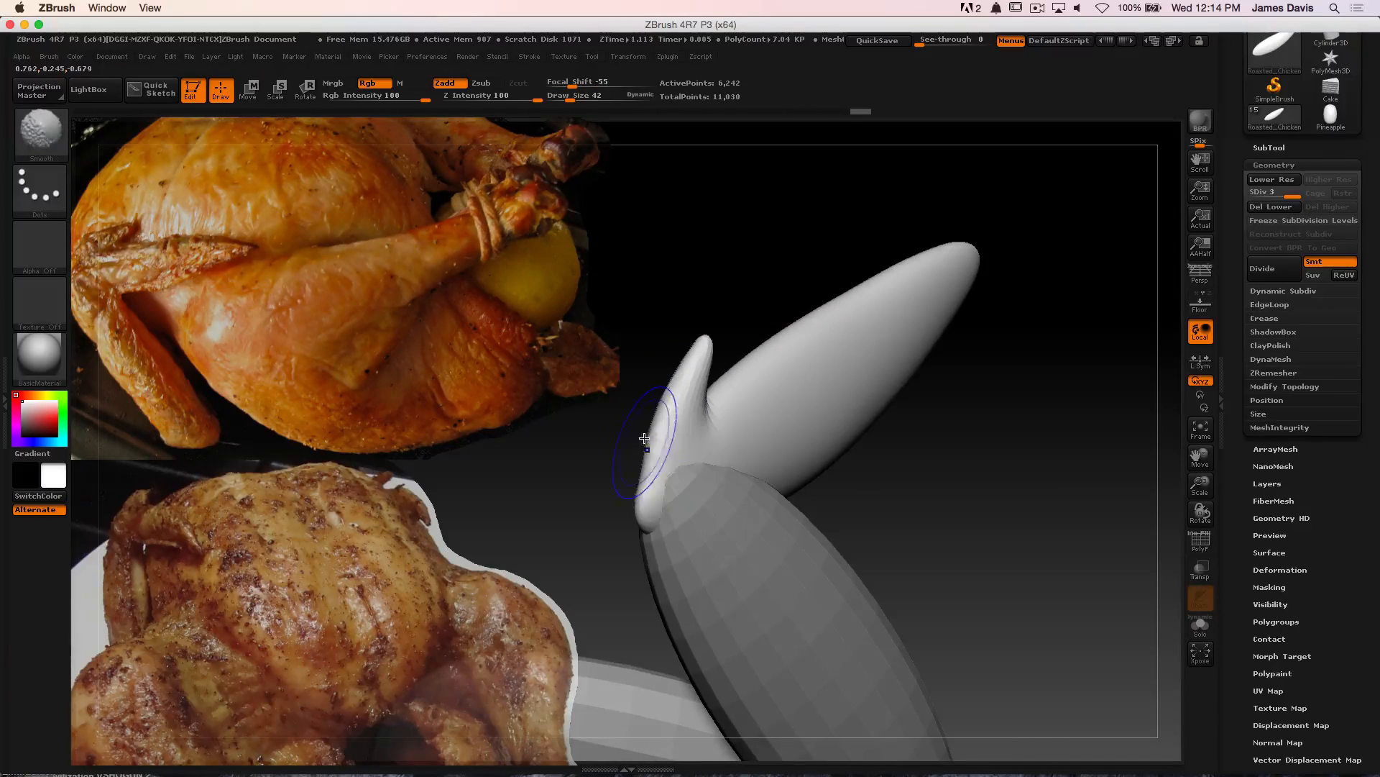
{"action": "left_click_drag", "start_coordinate": [924, 432], "coordinate": [961, 416]}
{"action": "left_click_drag", "start_coordinate": [809, 251], "coordinate": [827, 360], "text": "alt"}
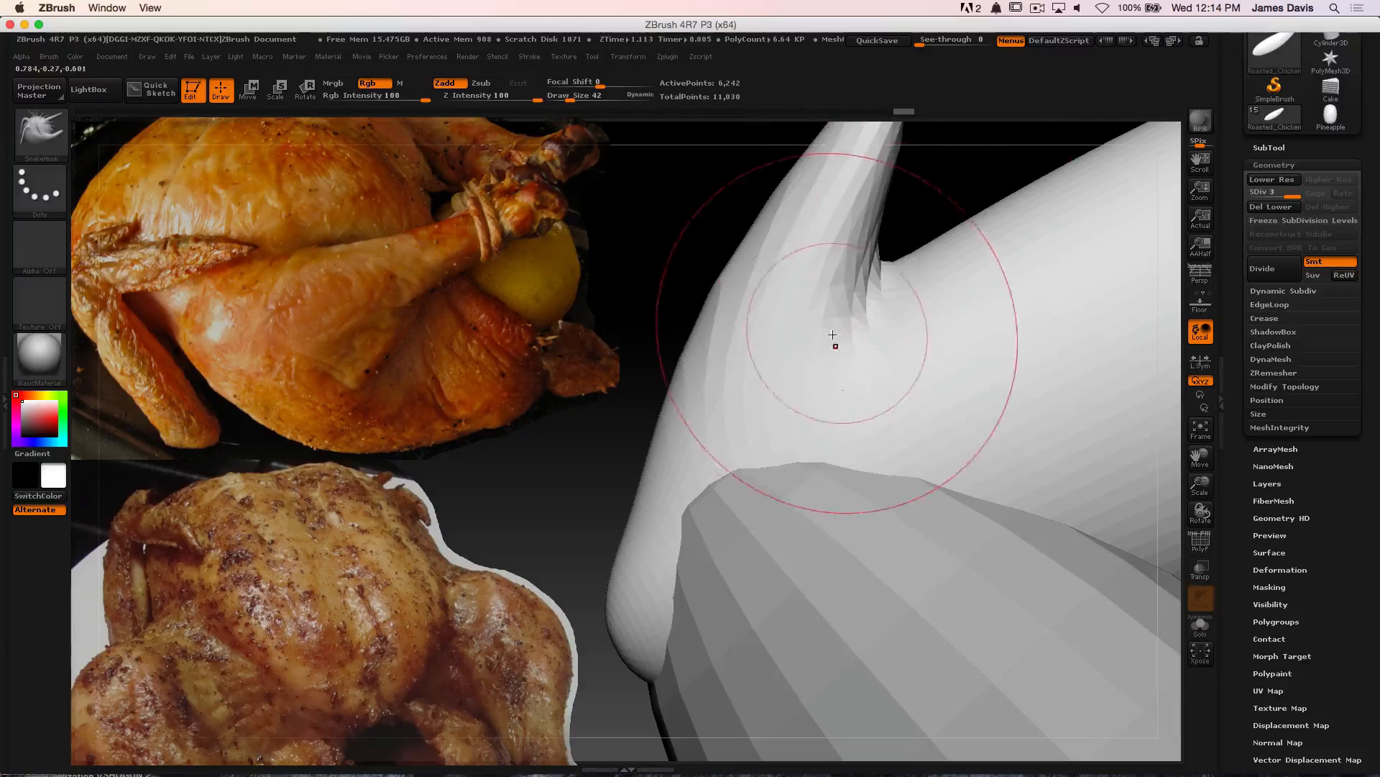
{"action": "mouse_move", "coordinate": [638, 278]}
{"action": "left_mouse_down", "text": "alt"}
{"action": "mouse_move", "coordinate": [628, 256]}
{"action": "mouse_move", "coordinate": [616, 277]}
{"action": "left_mouse_up", "text": "alt"}
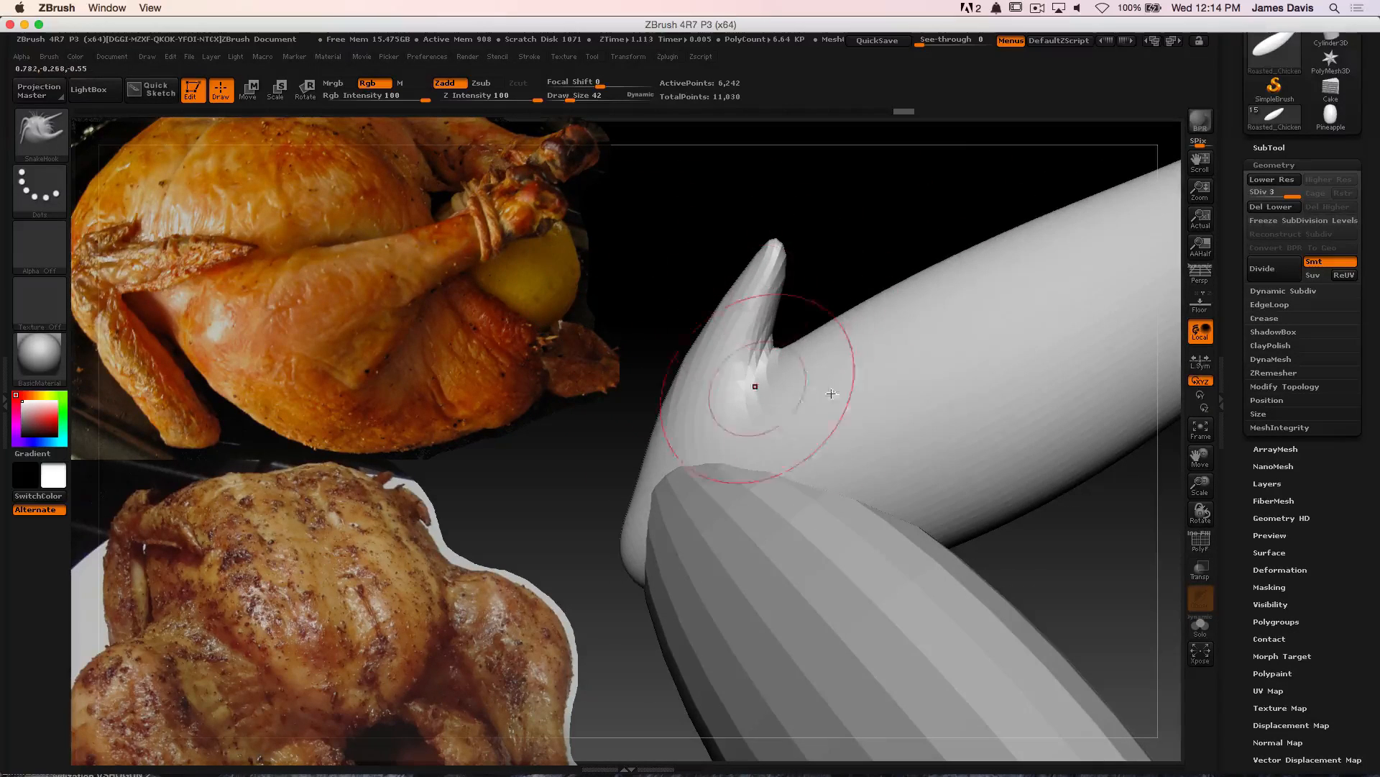
{"action": "left_click_drag", "start_coordinate": [854, 218], "coordinate": [780, 282], "text": "alt"}
{"action": "mouse_move", "coordinate": [1007, 419]}
{"action": "left_mouse_down"}
{"action": "mouse_move", "coordinate": [1035, 440]}
{"action": "mouse_move", "coordinate": [967, 444]}
{"action": "left_mouse_up"}
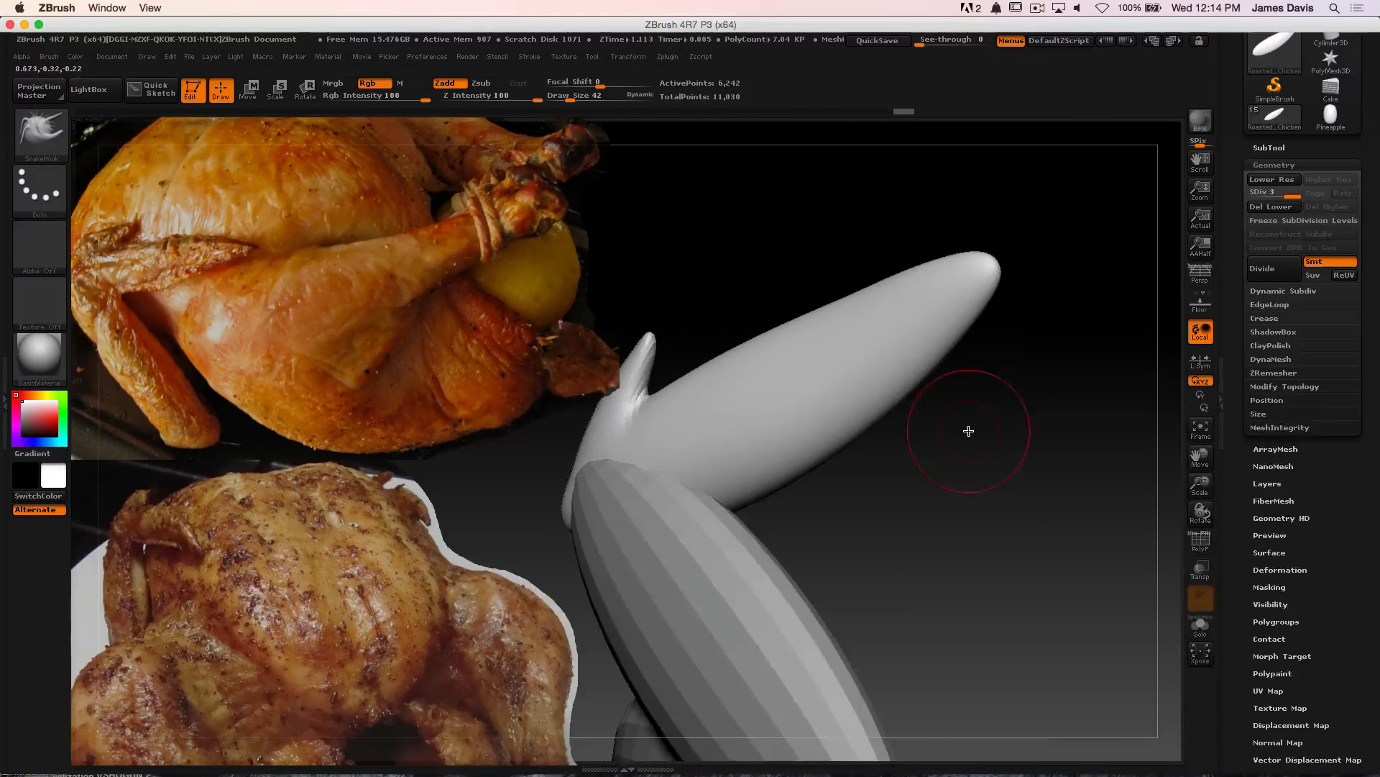
Switch to the Standard brush with the FreeHand stroke and turn its alpha off
{"action": "key", "text": "b"}
{"action": "key", "text": "s"}
{"action": "key", "text": "t"}
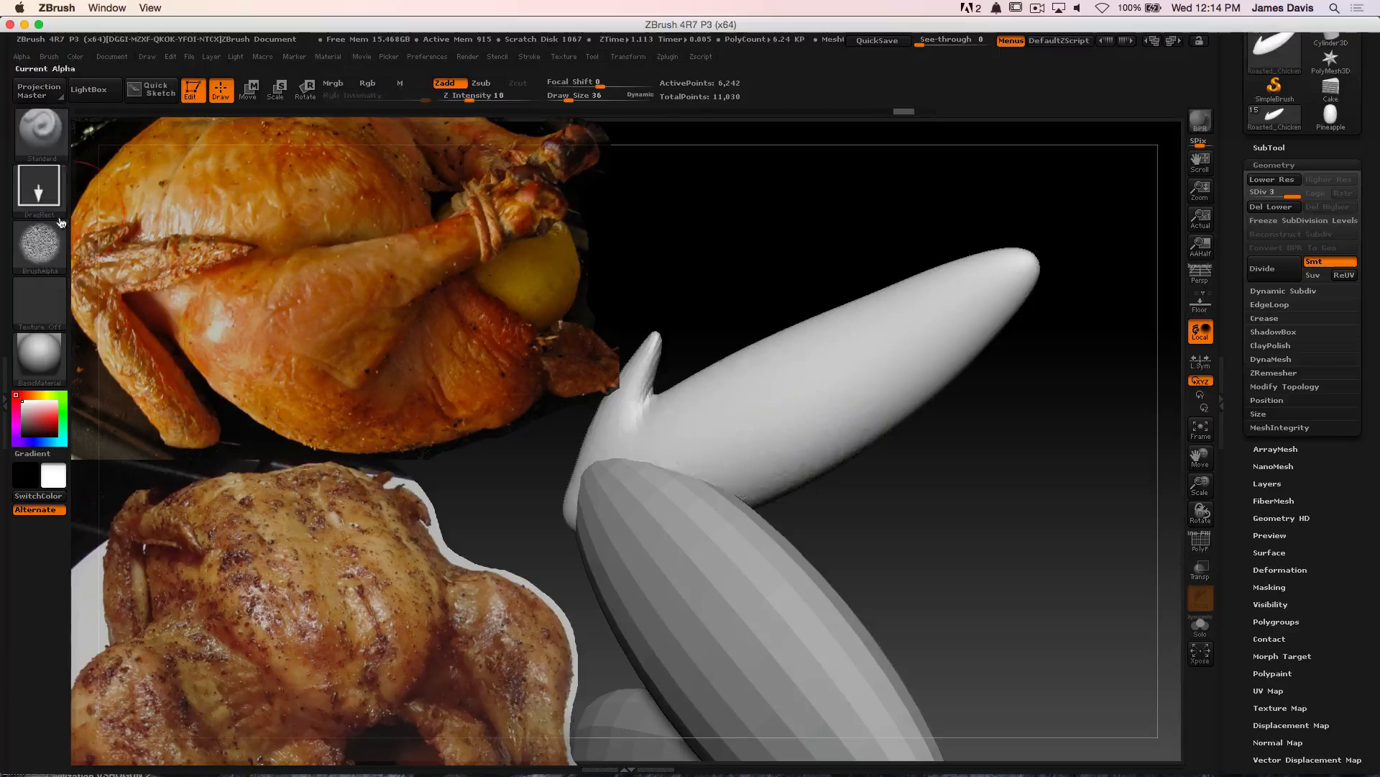
{"action": "left_click", "coordinate": [49, 191]}
{"action": "left_click", "coordinate": [226, 203]}
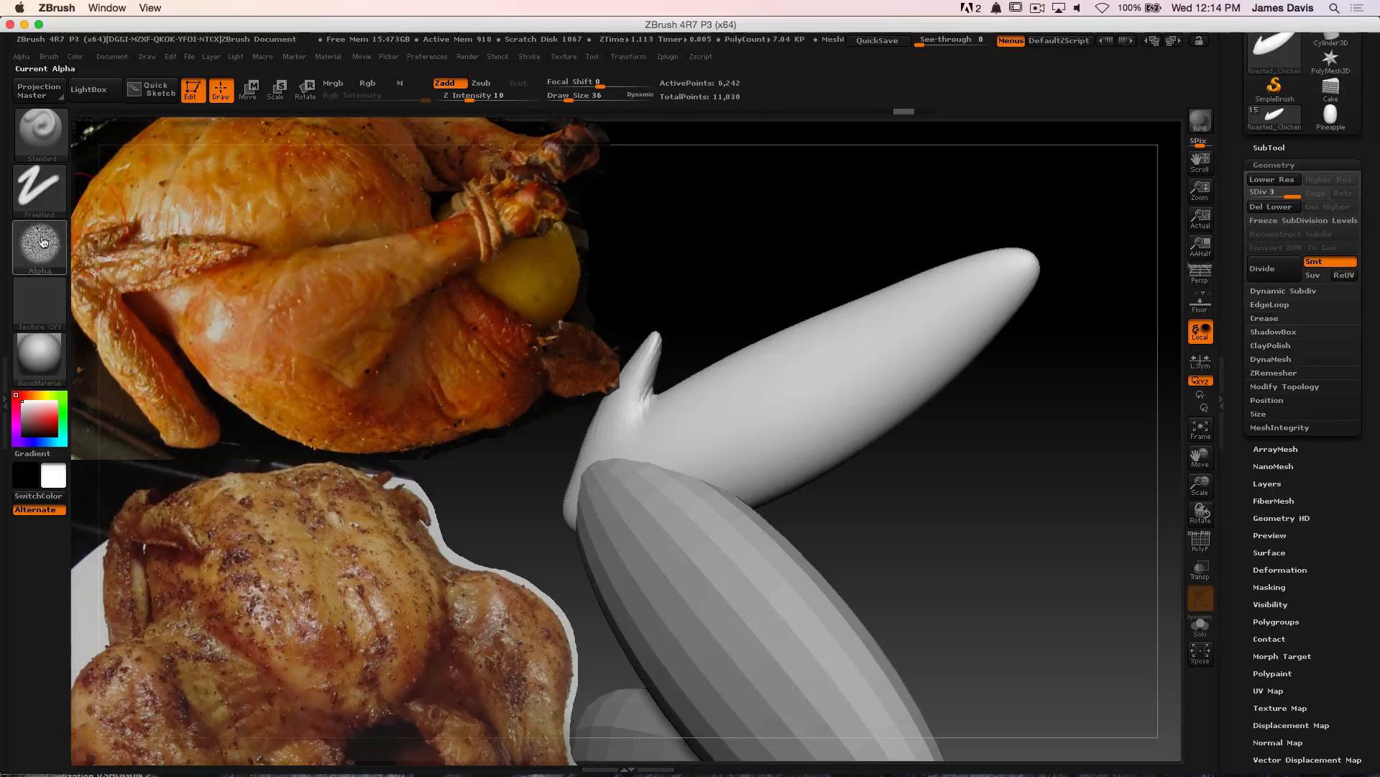
{"action": "left_click", "coordinate": [40, 244]}
{"action": "left_click", "coordinate": [114, 261]}
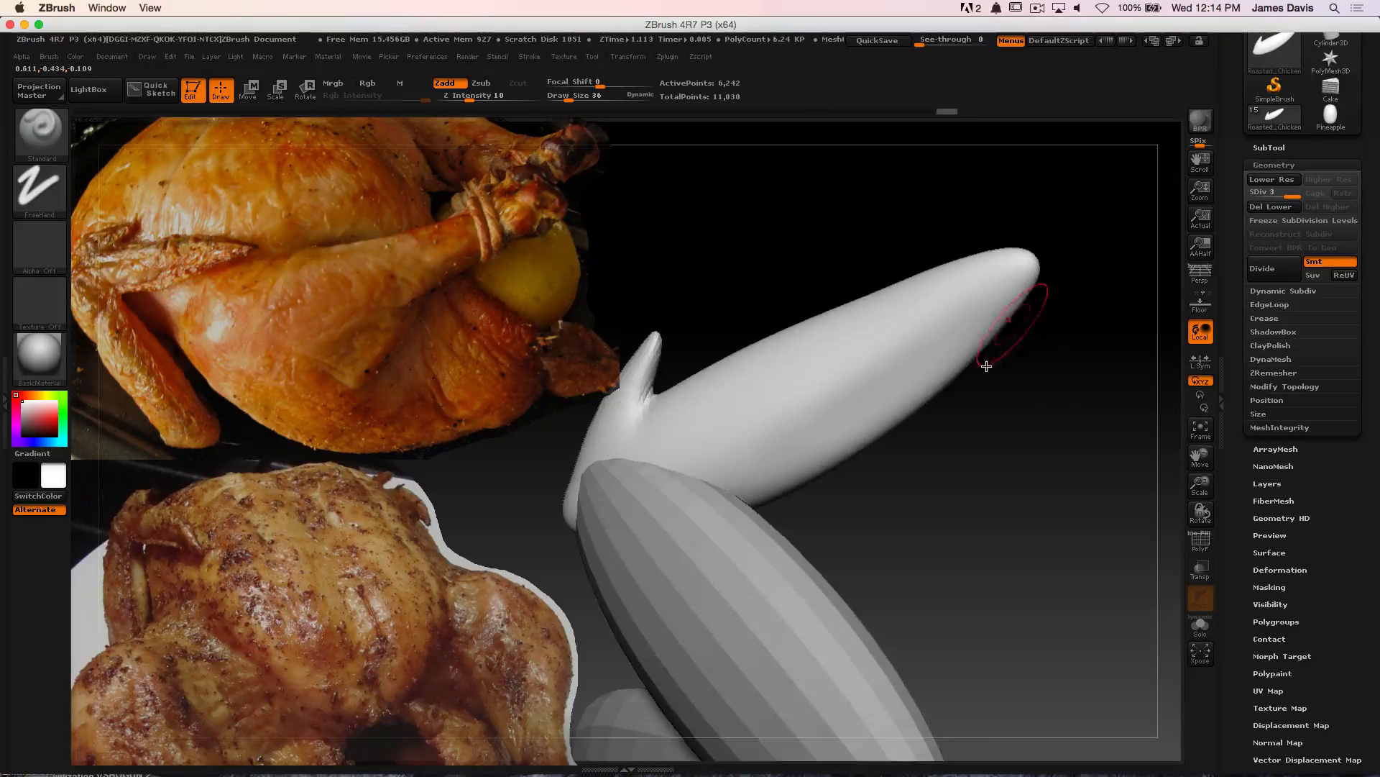
Switch to the Pinch brush, set its draw size to 77, and start pinching the upper tip of the wing segment
{"action": "left_click_drag", "start_coordinate": [986, 364], "coordinate": [681, 311]}
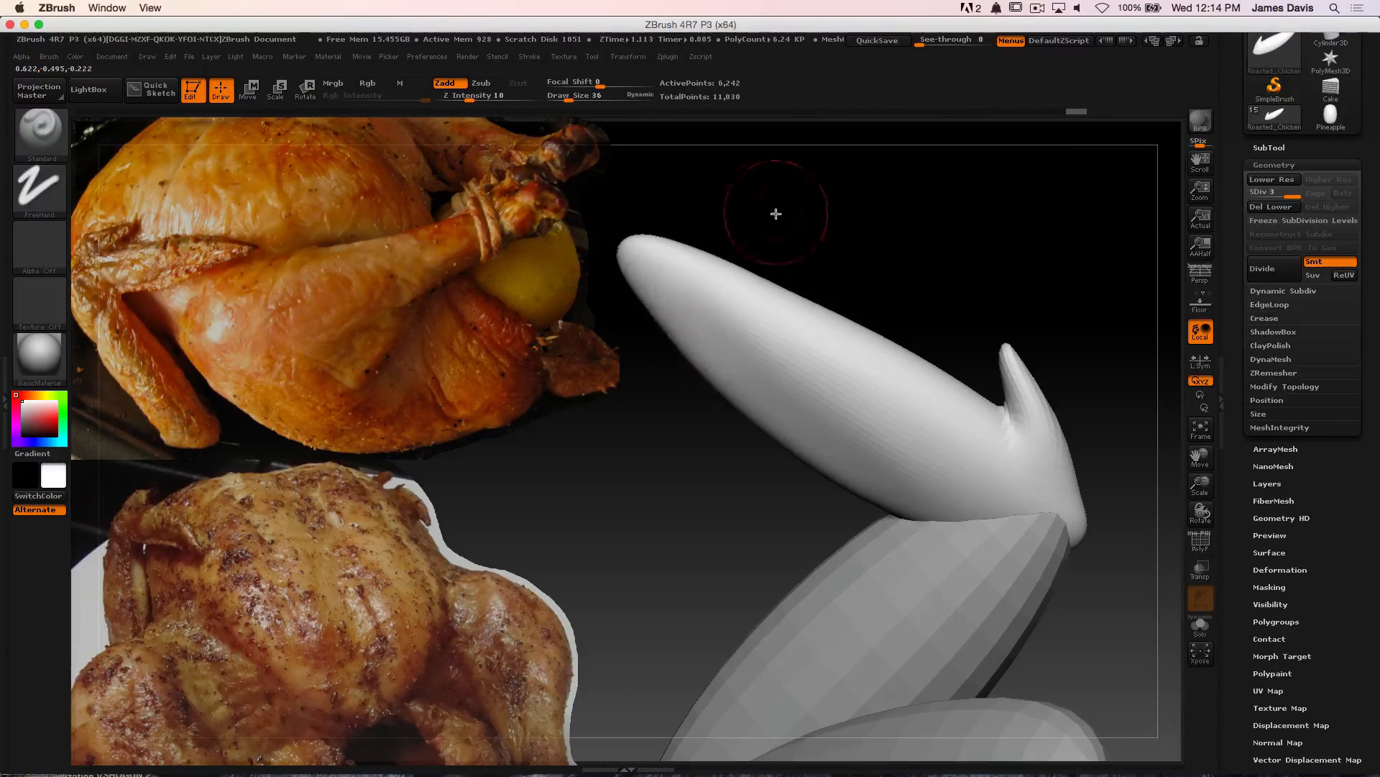
{"action": "mouse_move", "coordinate": [776, 213]}
{"action": "left_mouse_down", "text": "alt"}
{"action": "mouse_move", "coordinate": [882, 293]}
{"action": "mouse_move", "coordinate": [862, 312]}
{"action": "left_mouse_up", "text": "alt"}
{"action": "key", "text": "b"}
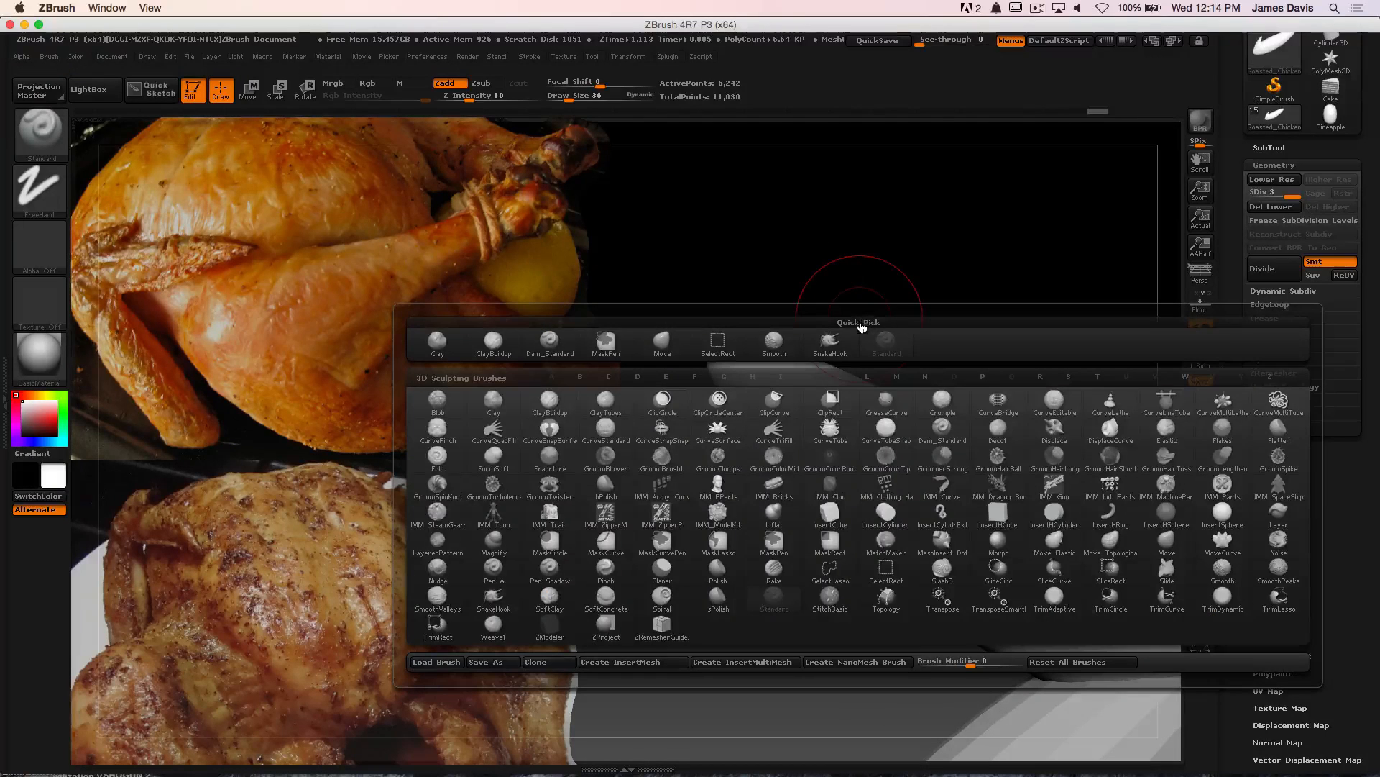
{"action": "key", "text": "p"}
{"action": "key", "text": "i"}
{"action": "key", "text": "s"}
{"action": "mouse_move", "coordinate": [724, 371]}
{"action": "left_mouse_down"}
{"action": "mouse_move", "coordinate": [772, 371]}
{"action": "mouse_move", "coordinate": [770, 382]}
{"action": "left_mouse_up"}
{"action": "key", "text": "s"}
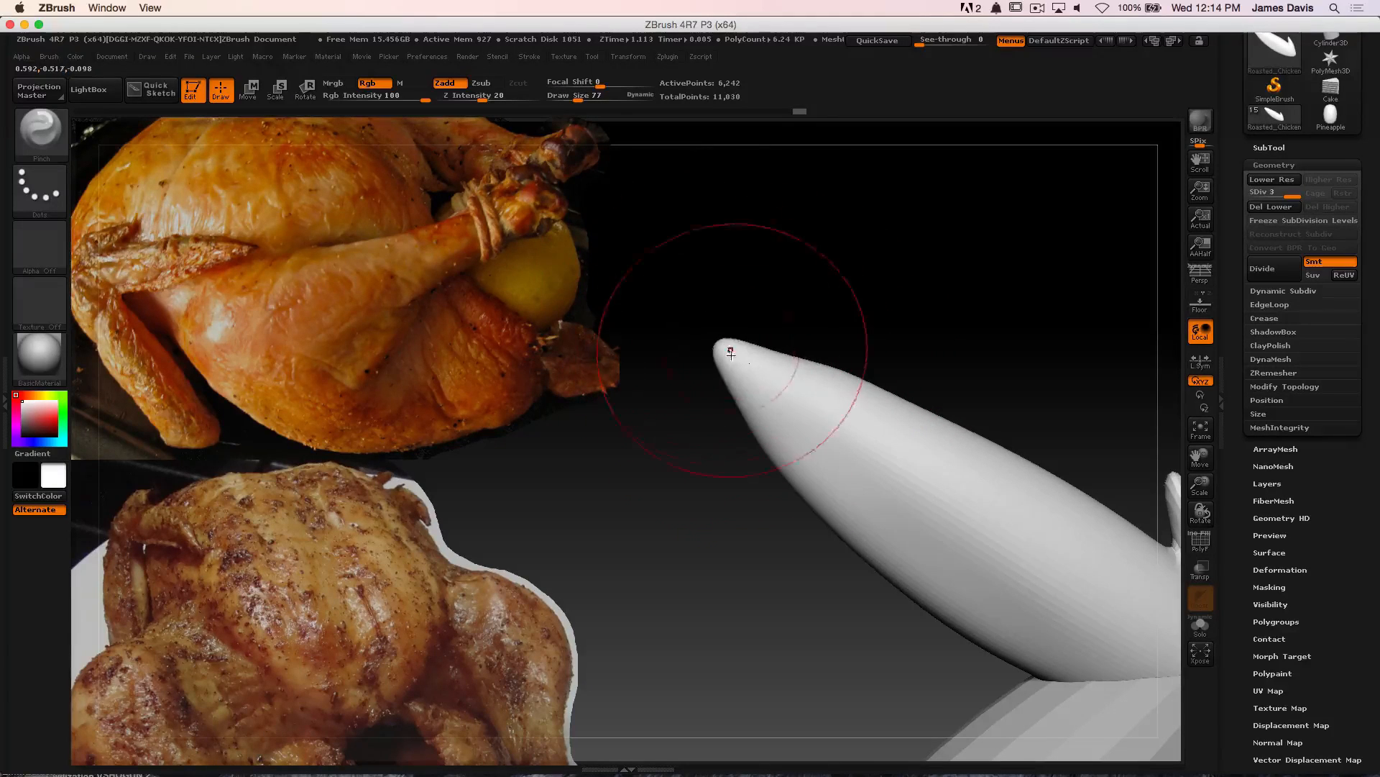
Pinch along the upper end of the wing segment from both sides into a sharp point, raising the draw size to 81
{"action": "left_click_drag", "start_coordinate": [807, 378], "coordinate": [744, 361]}
{"action": "left_click_drag", "start_coordinate": [938, 462], "coordinate": [748, 368]}
{"action": "left_click_drag", "start_coordinate": [931, 464], "coordinate": [777, 381]}
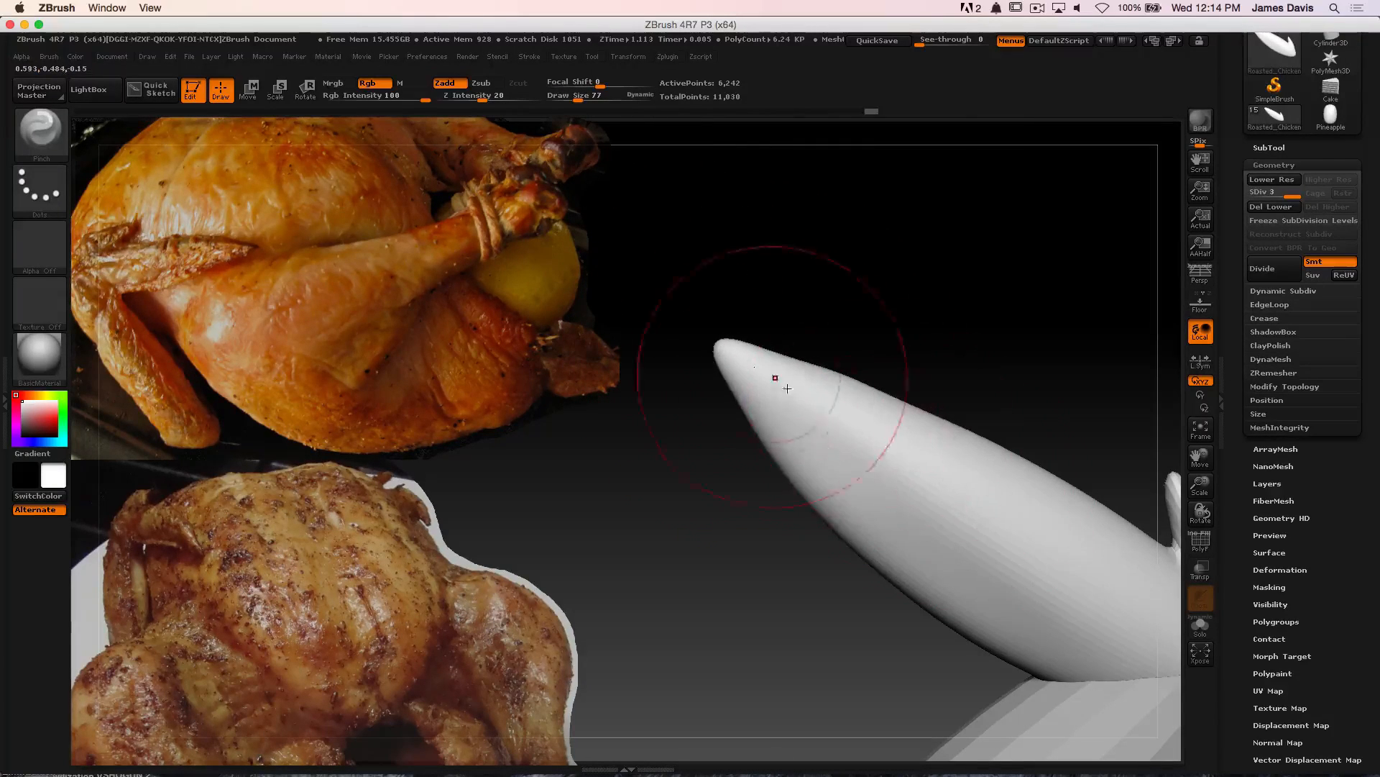
{"action": "left_click_drag", "start_coordinate": [946, 489], "coordinate": [728, 366]}
{"action": "mouse_move", "coordinate": [630, 374]}
{"action": "left_mouse_down"}
{"action": "mouse_move", "coordinate": [740, 345]}
{"action": "mouse_move", "coordinate": [745, 359]}
{"action": "mouse_move", "coordinate": [690, 350]}
{"action": "left_mouse_up"}
{"action": "mouse_move", "coordinate": [791, 395]}
{"action": "left_mouse_down"}
{"action": "mouse_move", "coordinate": [717, 364]}
{"action": "mouse_move", "coordinate": [769, 377]}
{"action": "mouse_move", "coordinate": [899, 460]}
{"action": "mouse_move", "coordinate": [946, 518]}
{"action": "left_mouse_up"}
{"action": "key", "text": "s"}
{"action": "key", "text": "s"}
{"action": "mouse_move", "coordinate": [924, 335]}
{"action": "left_mouse_down"}
{"action": "mouse_move", "coordinate": [1007, 329]}
{"action": "mouse_move", "coordinate": [1002, 364]}
{"action": "mouse_move", "coordinate": [1010, 271]}
{"action": "left_mouse_up"}
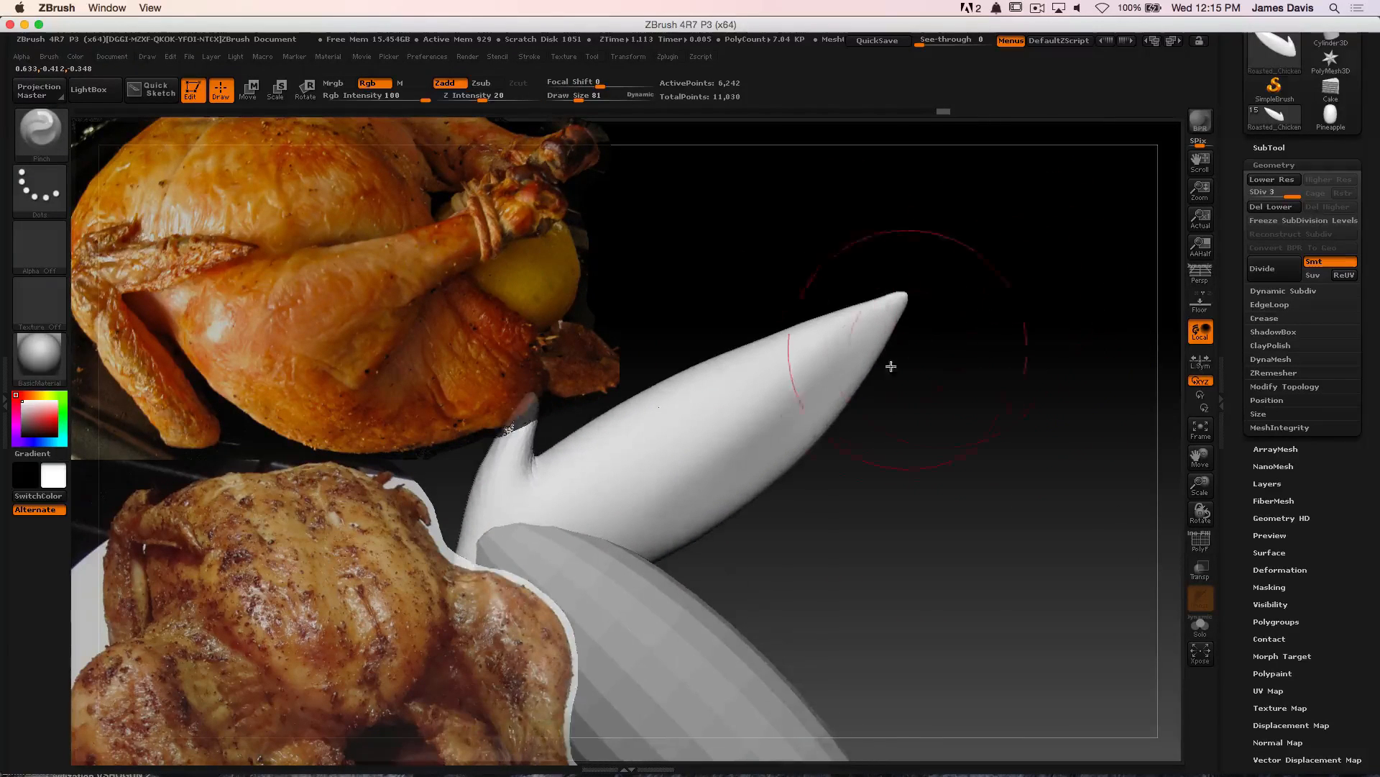
{"action": "mouse_move", "coordinate": [930, 351]}
{"action": "left_mouse_down"}
{"action": "mouse_move", "coordinate": [949, 422]}
{"action": "mouse_move", "coordinate": [949, 373]}
{"action": "left_mouse_up"}
Make the middle wing segment, Roasted_Chicken8, active and reposition the SpotLight photos so the close-up of the folded wing sits beside it
{"action": "left_click", "coordinate": [821, 491], "text": "alt"}
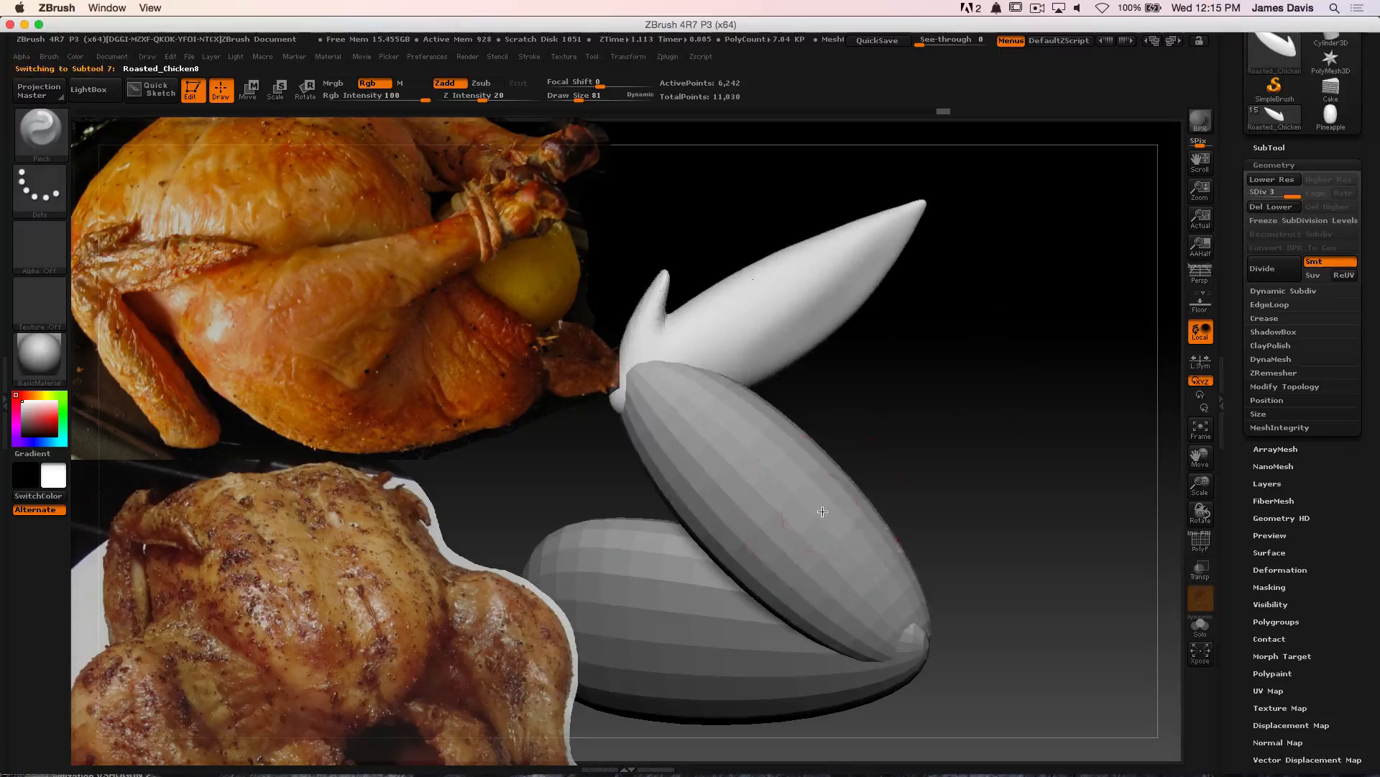
{"action": "key", "text": "z"}
{"action": "left_click_drag", "start_coordinate": [420, 203], "coordinate": [456, 651]}
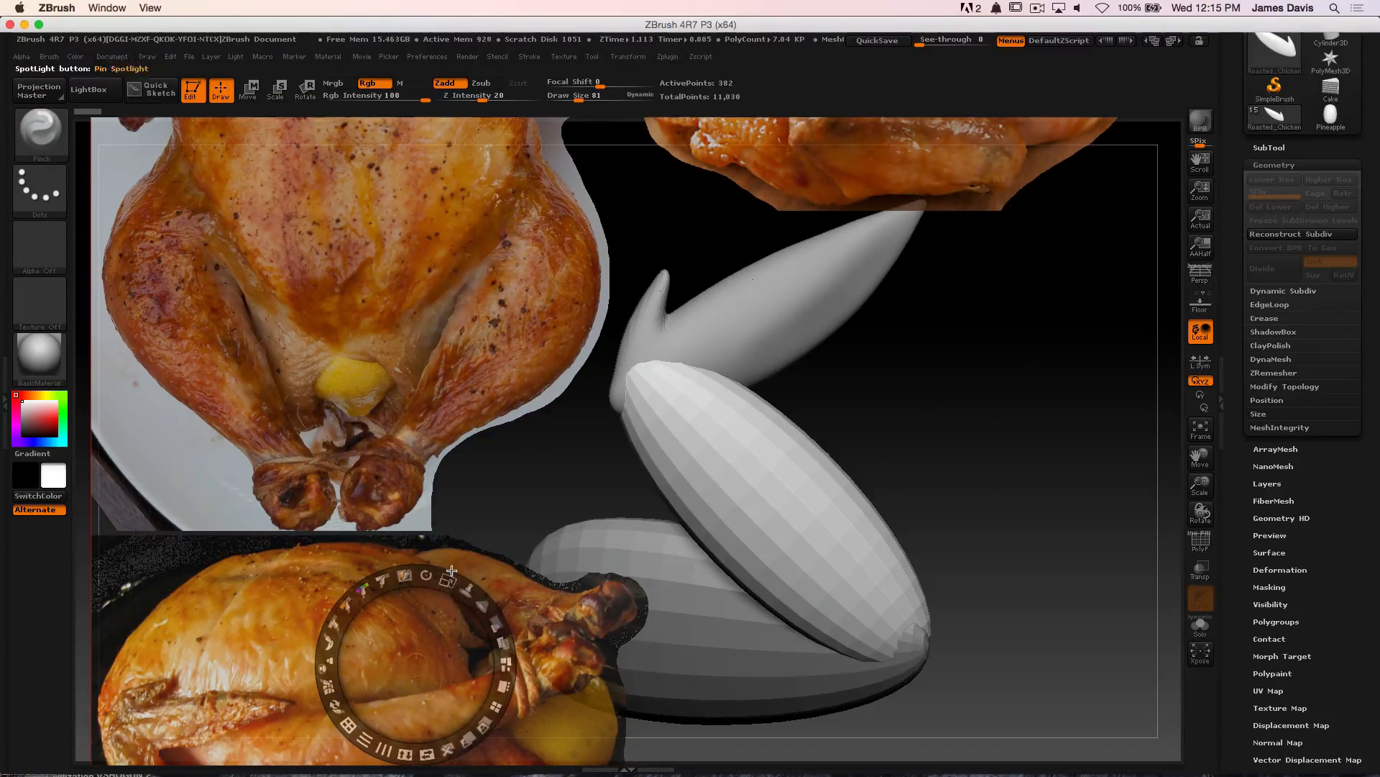
{"action": "left_click_drag", "start_coordinate": [448, 579], "coordinate": [48, 670]}
{"action": "left_click_drag", "start_coordinate": [415, 369], "coordinate": [395, 413]}
{"action": "left_click_drag", "start_coordinate": [427, 329], "coordinate": [462, 352]}
{"action": "key", "text": "z"}
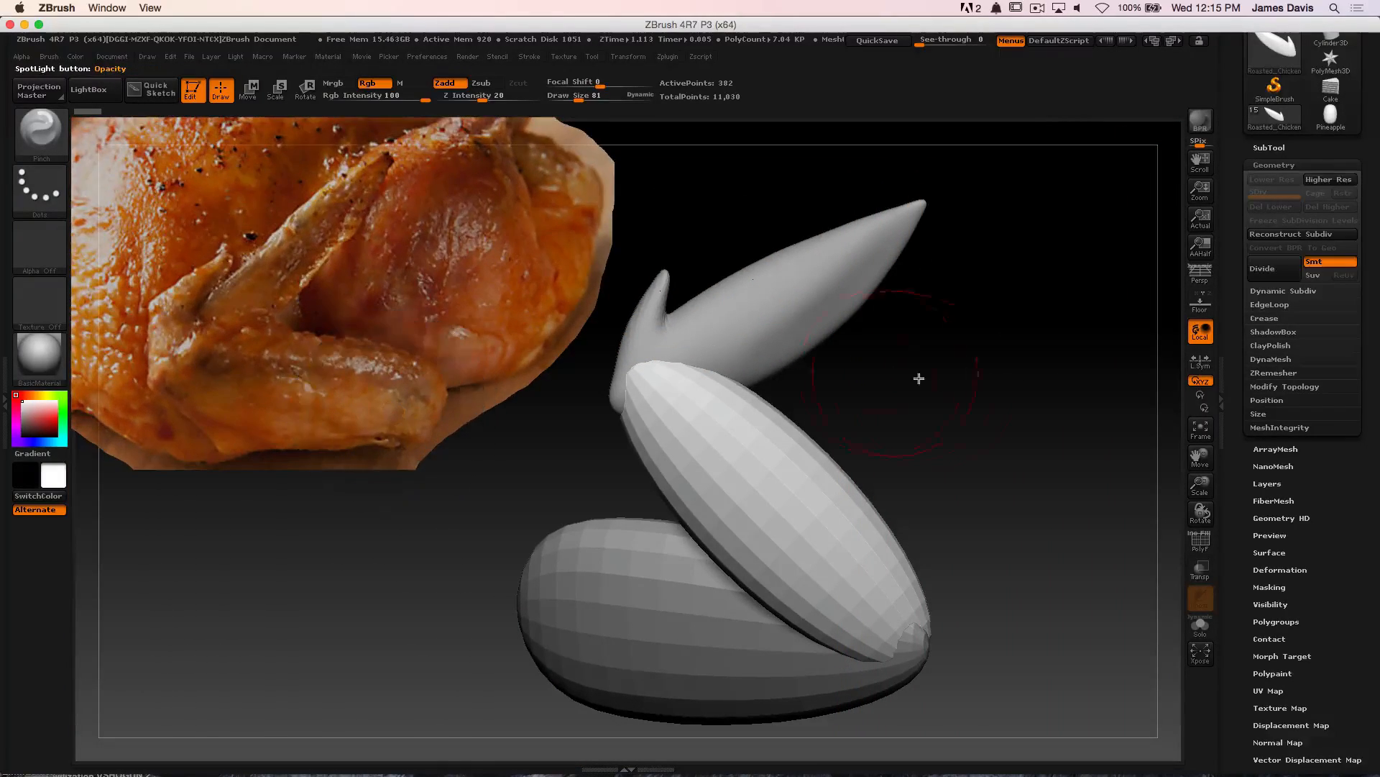
Subdivide the middle wing segment twice, up to SDiv 3
{"action": "left_click_drag", "start_coordinate": [919, 378], "coordinate": [1011, 385]}
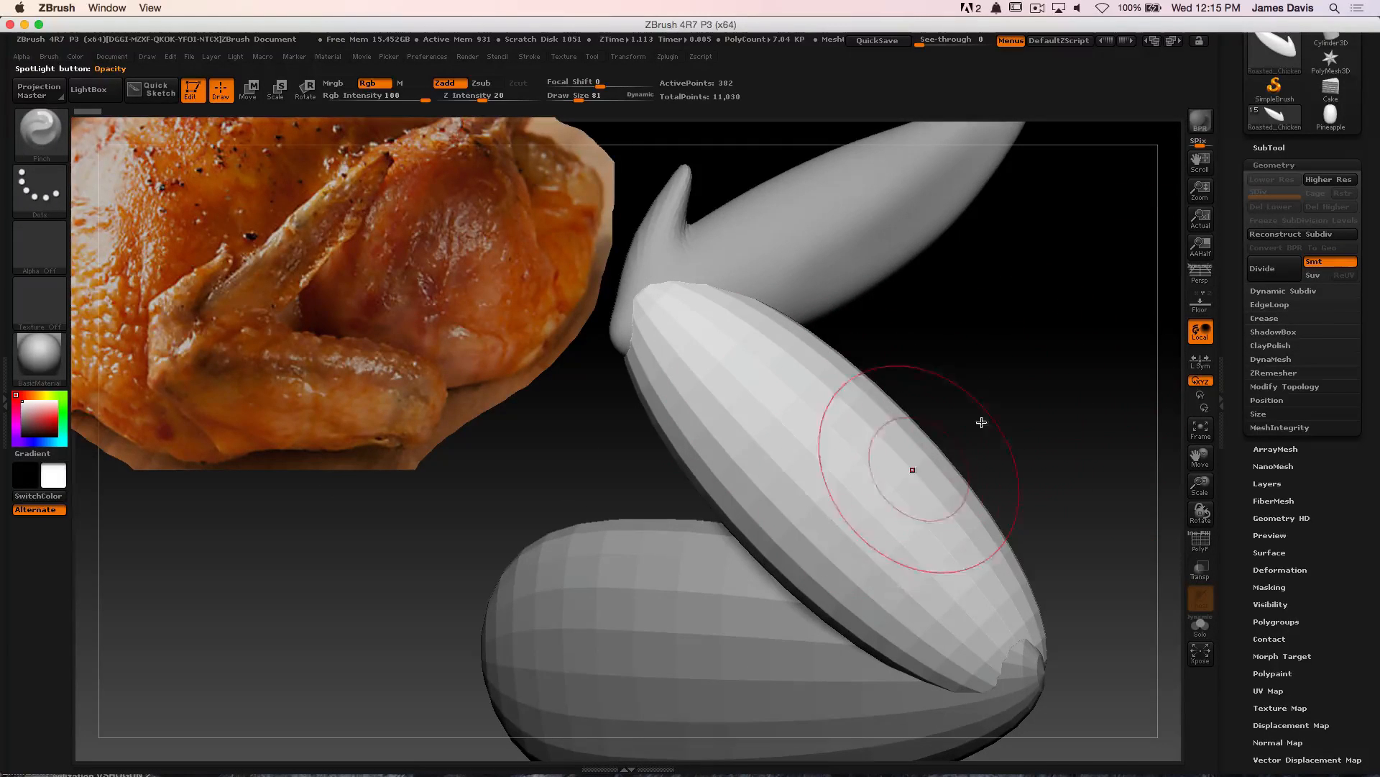
{"action": "left_click", "coordinate": [1269, 272]}
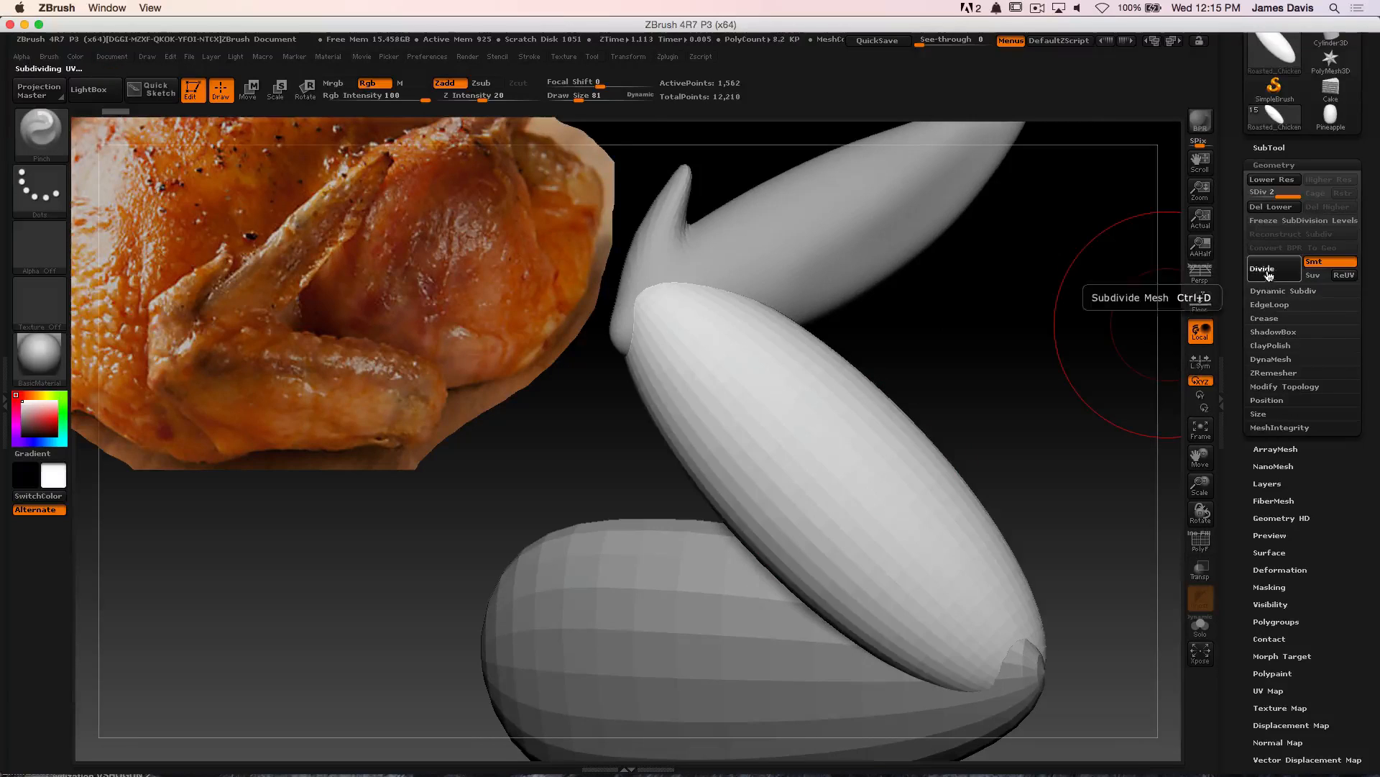
{"action": "left_click_drag", "start_coordinate": [1180, 283], "coordinate": [942, 365]}
Switch to the Move brush at draw size 34, then adjust and smooth the upper end of the middle wing segment
{"action": "key", "text": "b"}
{"action": "key", "text": "v"}
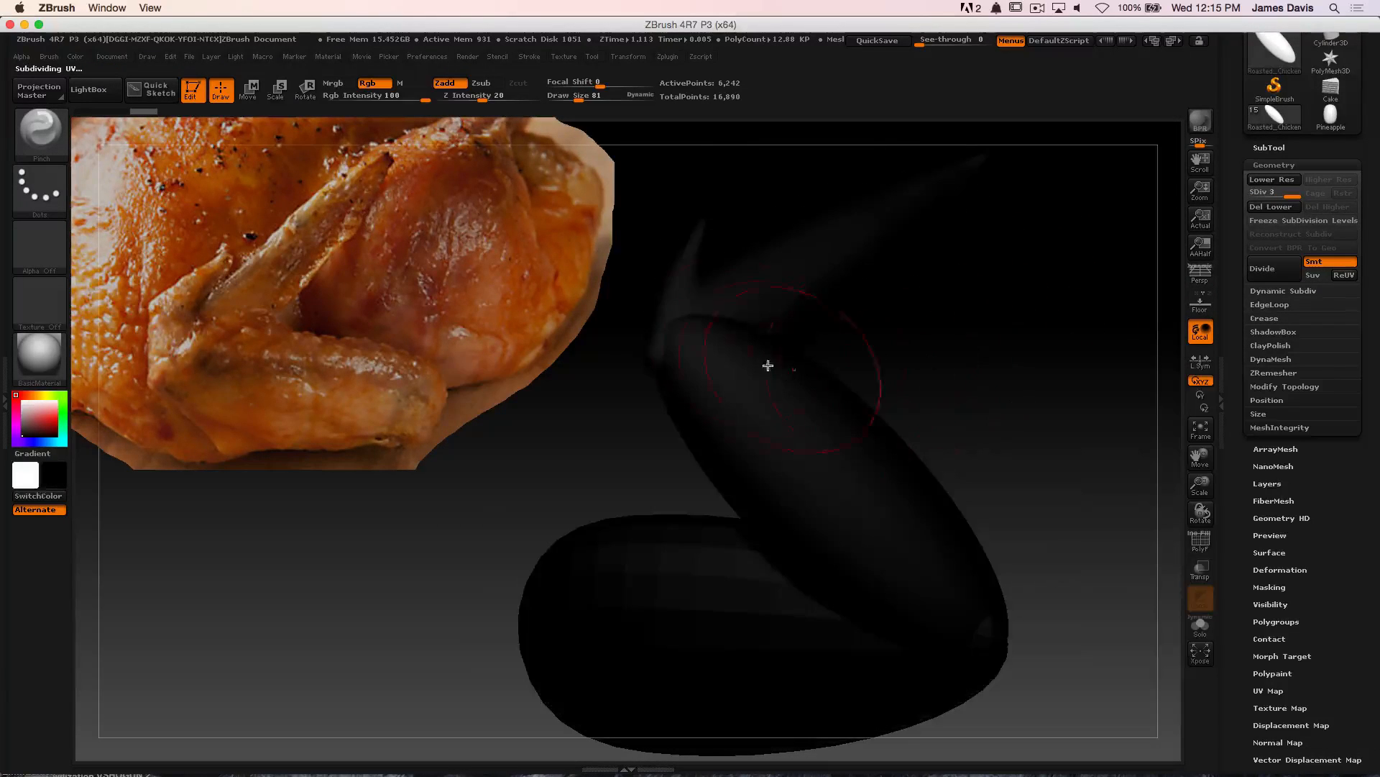
{"action": "key", "text": "v"}
{"action": "key", "text": "b"}
{"action": "key", "text": "m"}
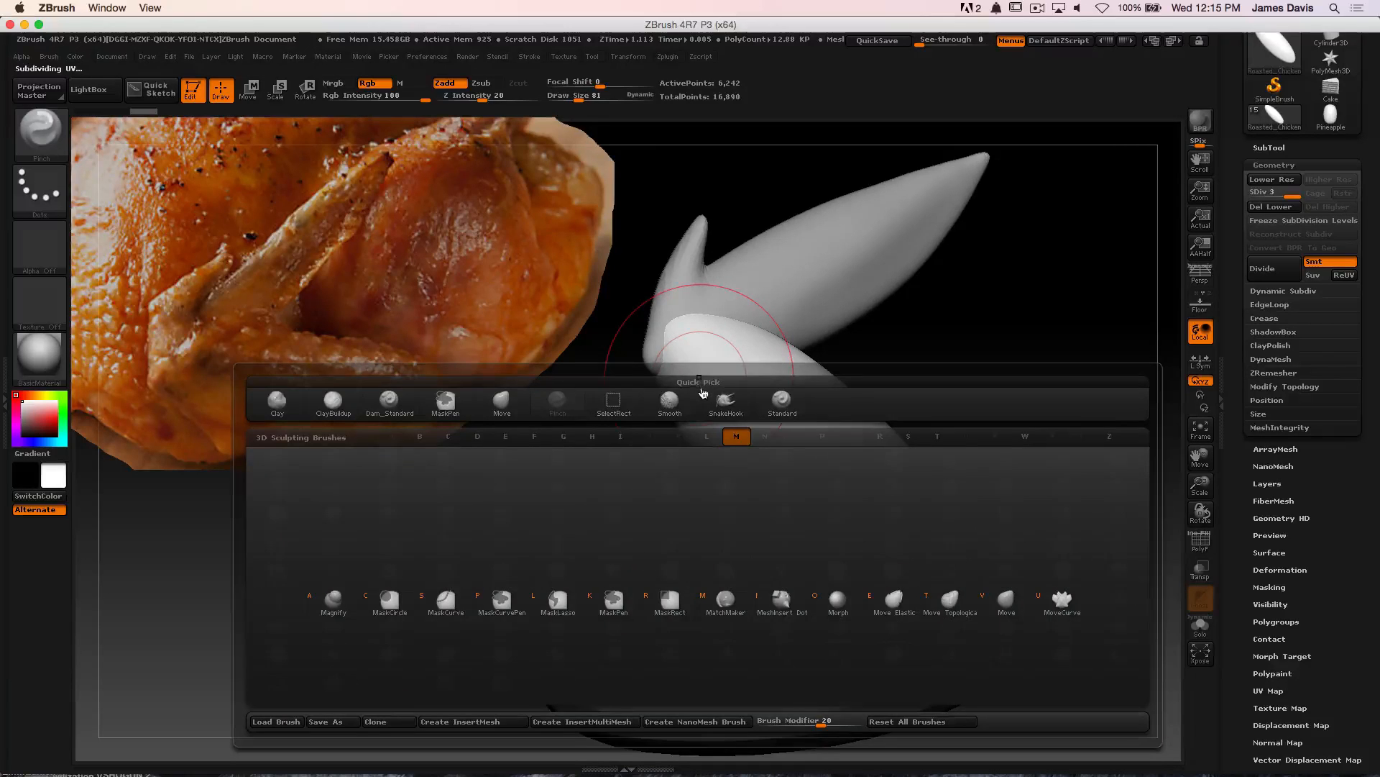
{"action": "key", "text": "v"}
{"action": "key", "text": "s"}
{"action": "left_click_drag", "start_coordinate": [693, 383], "coordinate": [679, 384]}
{"action": "left_click_drag", "start_coordinate": [678, 382], "coordinate": [662, 382]}
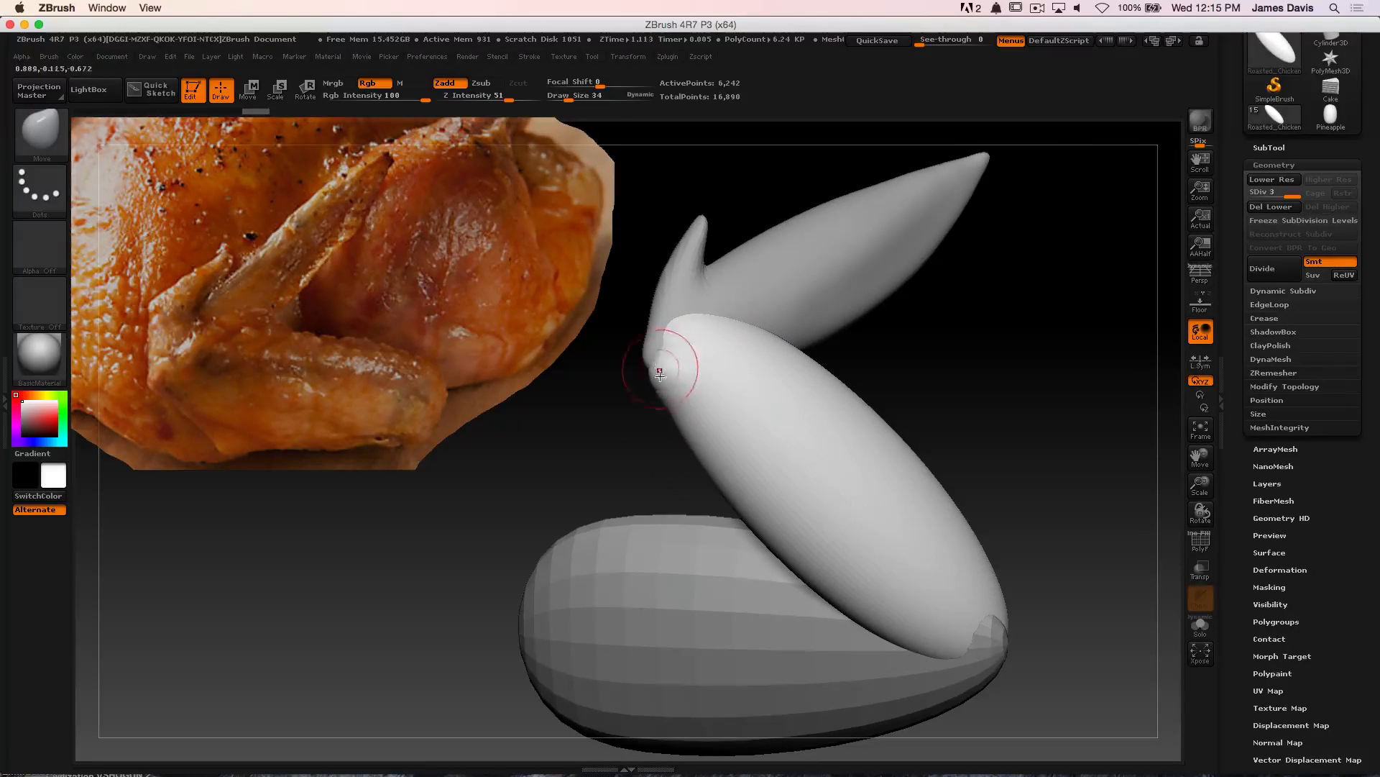
{"action": "left_click_drag", "start_coordinate": [855, 340], "coordinate": [1007, 319]}
{"action": "key", "text": "shift"}
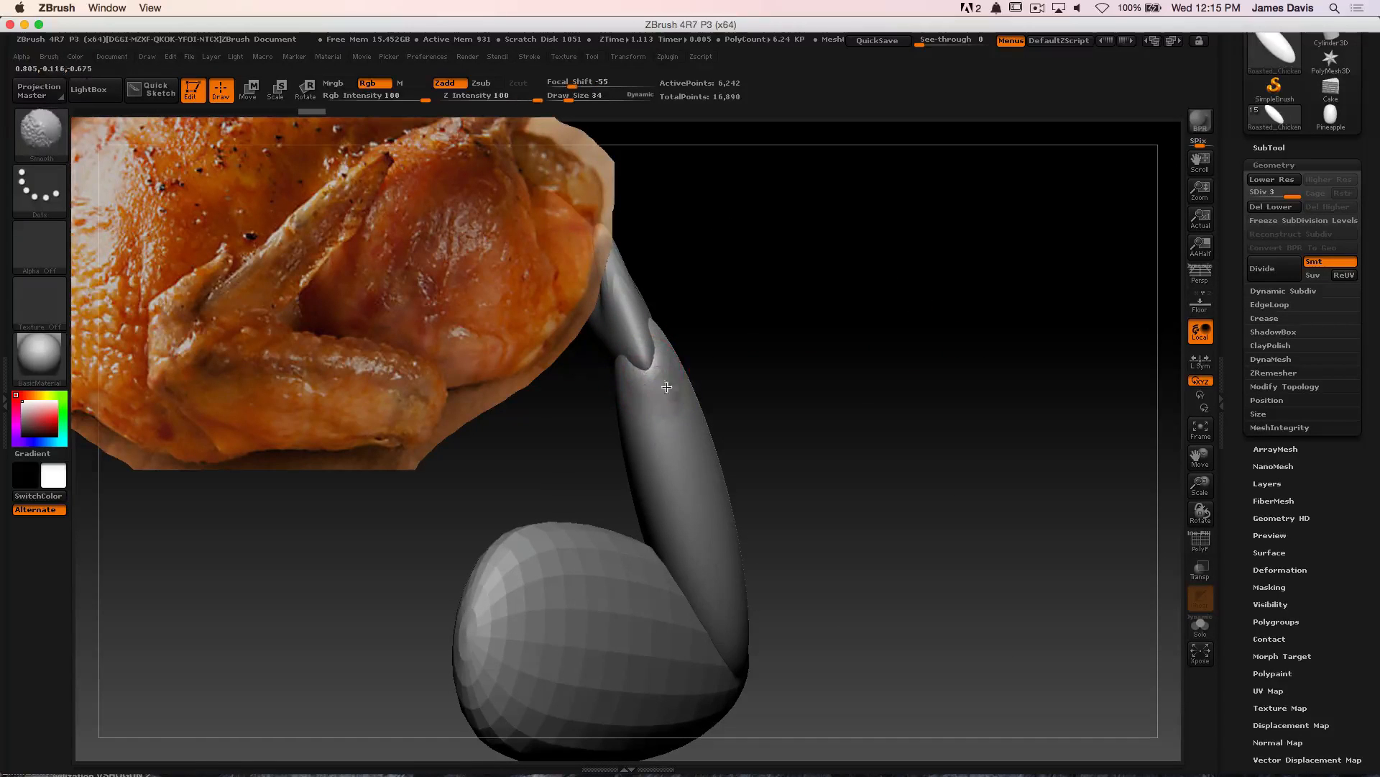
{"action": "left_click_drag", "start_coordinate": [831, 380], "coordinate": [863, 382], "text": "shift"}
{"action": "left_click_drag", "start_coordinate": [694, 336], "coordinate": [721, 336]}
{"action": "mouse_move", "coordinate": [956, 424]}
{"action": "left_mouse_down"}
{"action": "mouse_move", "coordinate": [973, 403]}
{"action": "mouse_move", "coordinate": [999, 431]}
{"action": "mouse_move", "coordinate": [908, 450]}
{"action": "left_mouse_up"}
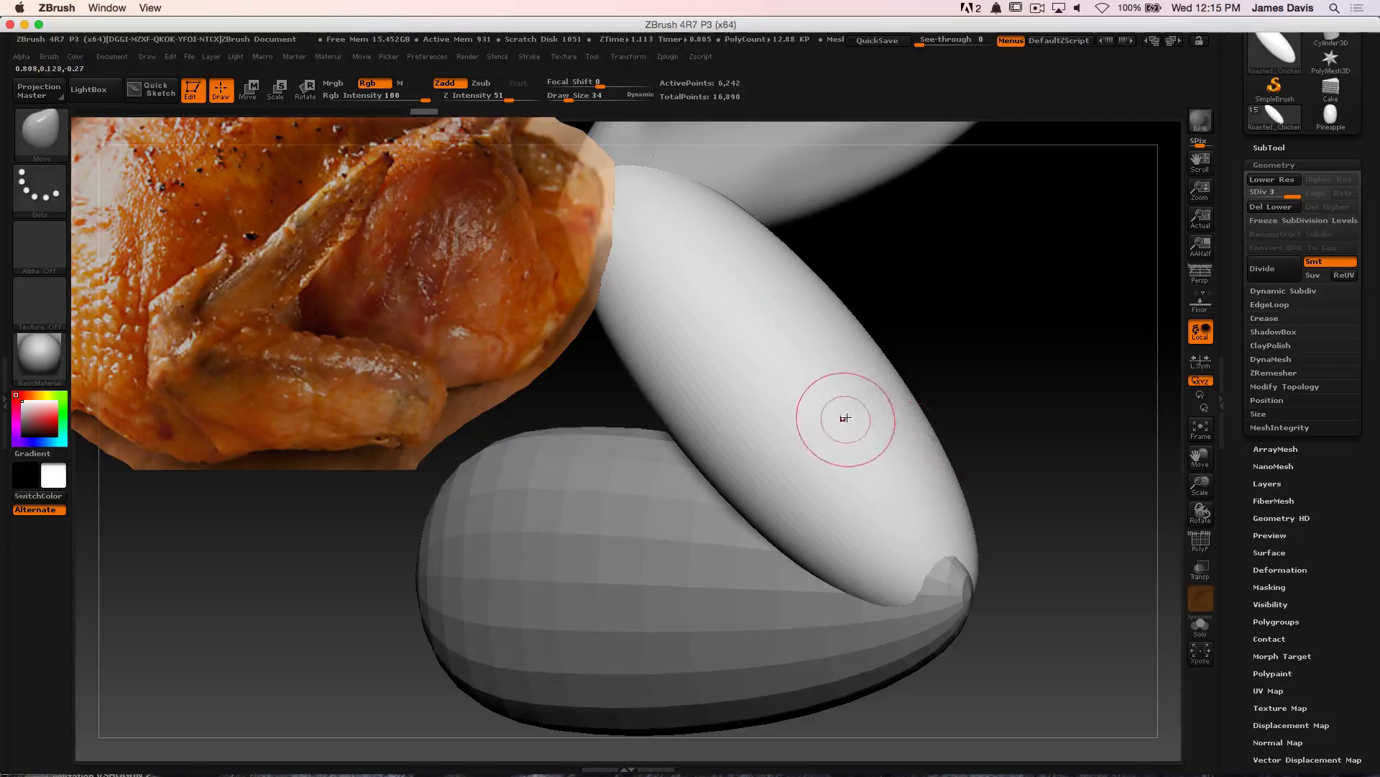
Switch to the Standard brush at draw size 31 and smooth the surface of the middle wing segment along its upper half
{"action": "key", "text": "b"}
{"action": "key", "text": "t"}
{"action": "key", "text": "s"}
{"action": "left_click_drag", "start_coordinate": [688, 284], "coordinate": [687, 286]}
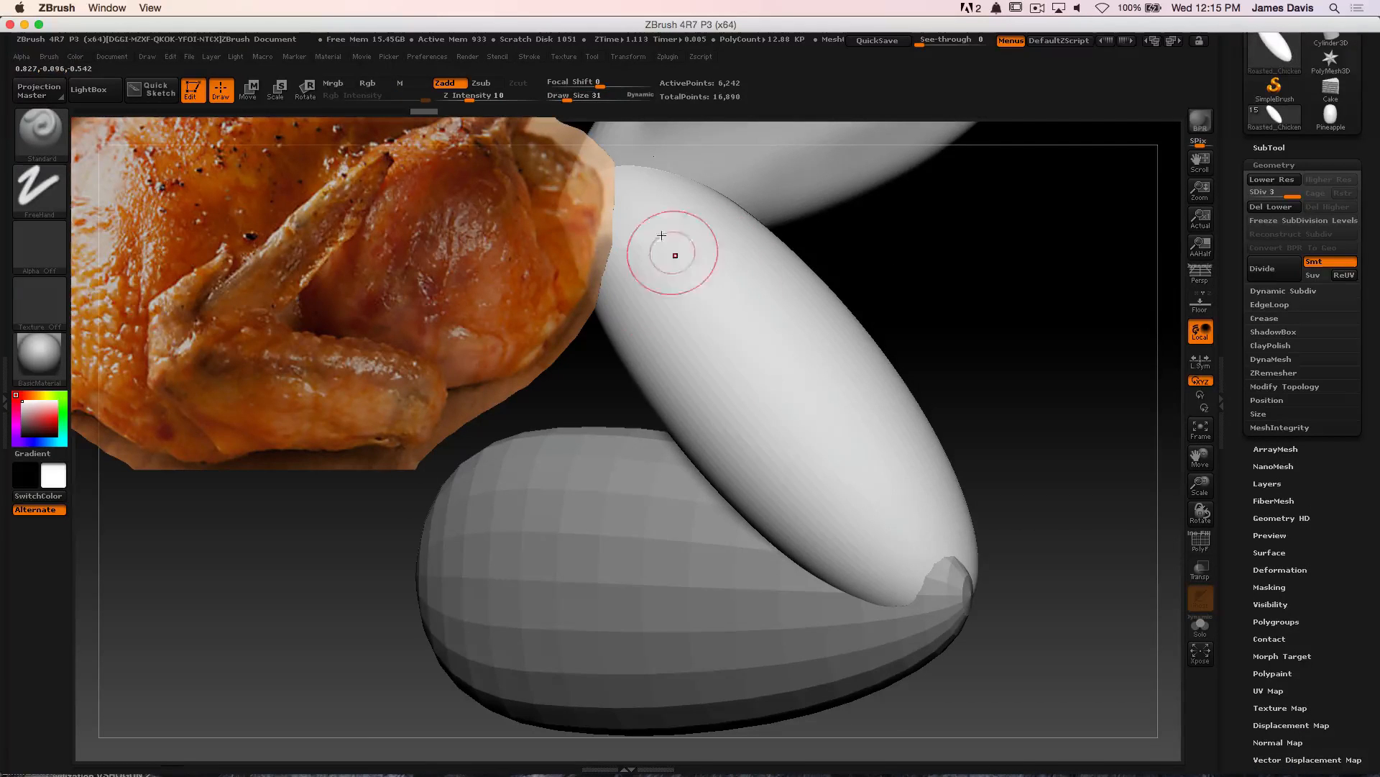
{"action": "left_click_drag", "start_coordinate": [983, 321], "coordinate": [748, 295]}
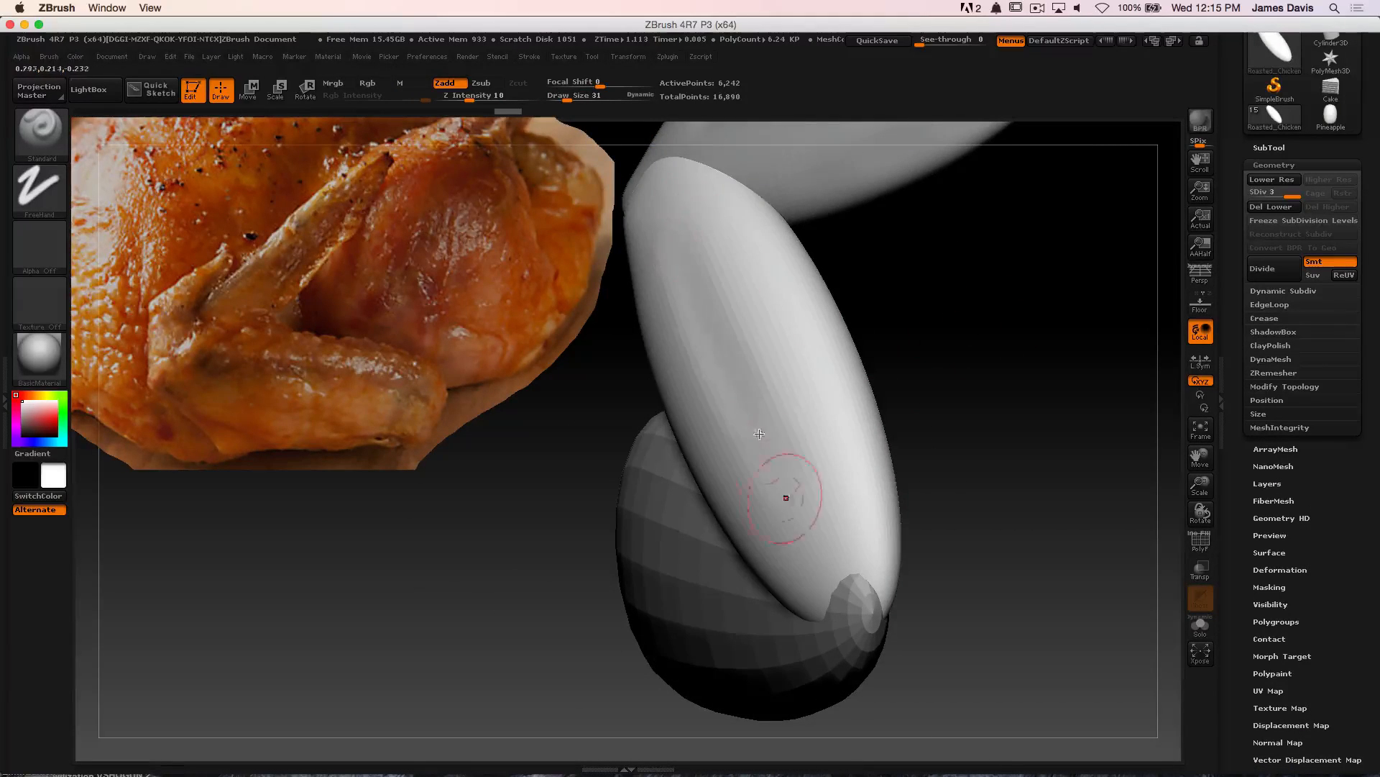
{"action": "left_click_drag", "start_coordinate": [705, 347], "coordinate": [687, 272], "text": "shift"}
{"action": "left_click_drag", "start_coordinate": [716, 334], "coordinate": [753, 363], "text": "shift"}
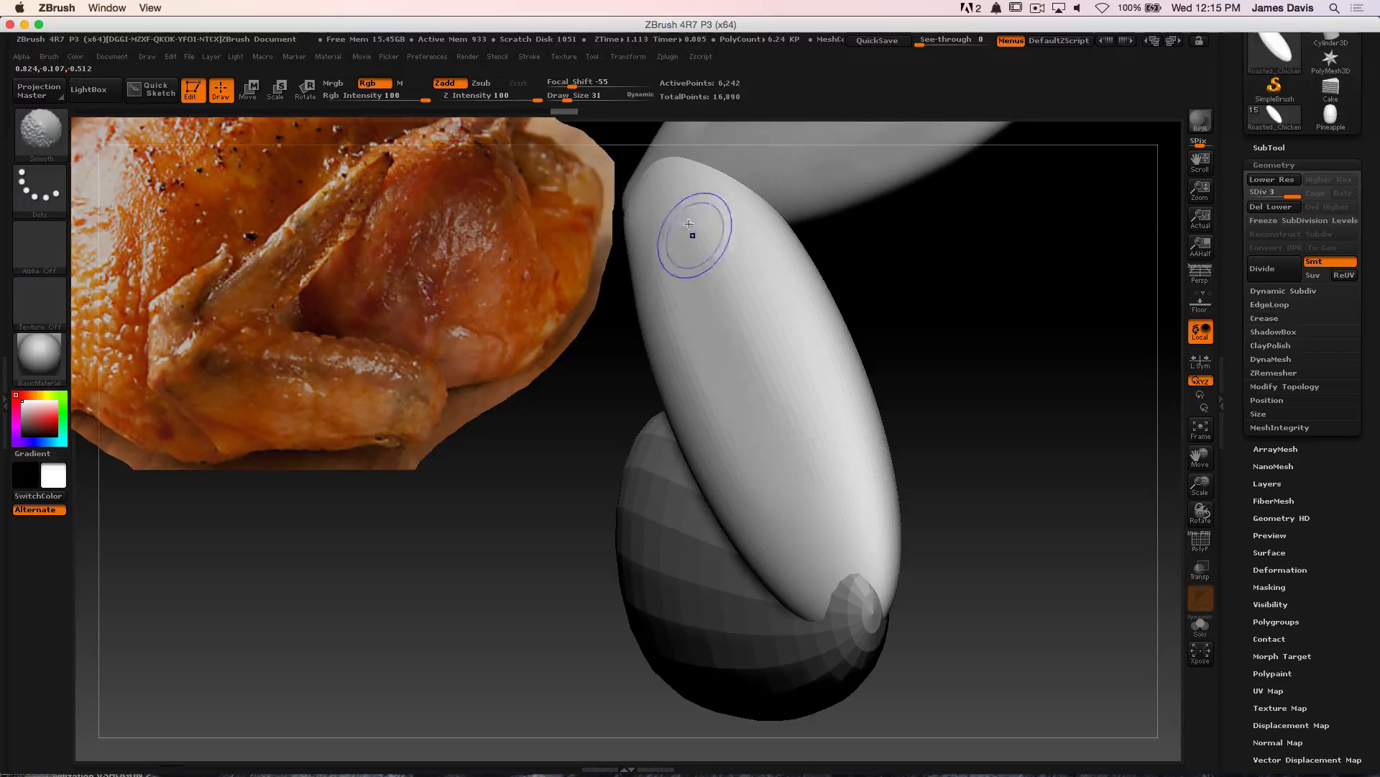
{"action": "left_click_drag", "start_coordinate": [694, 235], "coordinate": [668, 200], "text": "shift"}
{"action": "left_click_drag", "start_coordinate": [744, 336], "coordinate": [747, 388], "text": "shift"}
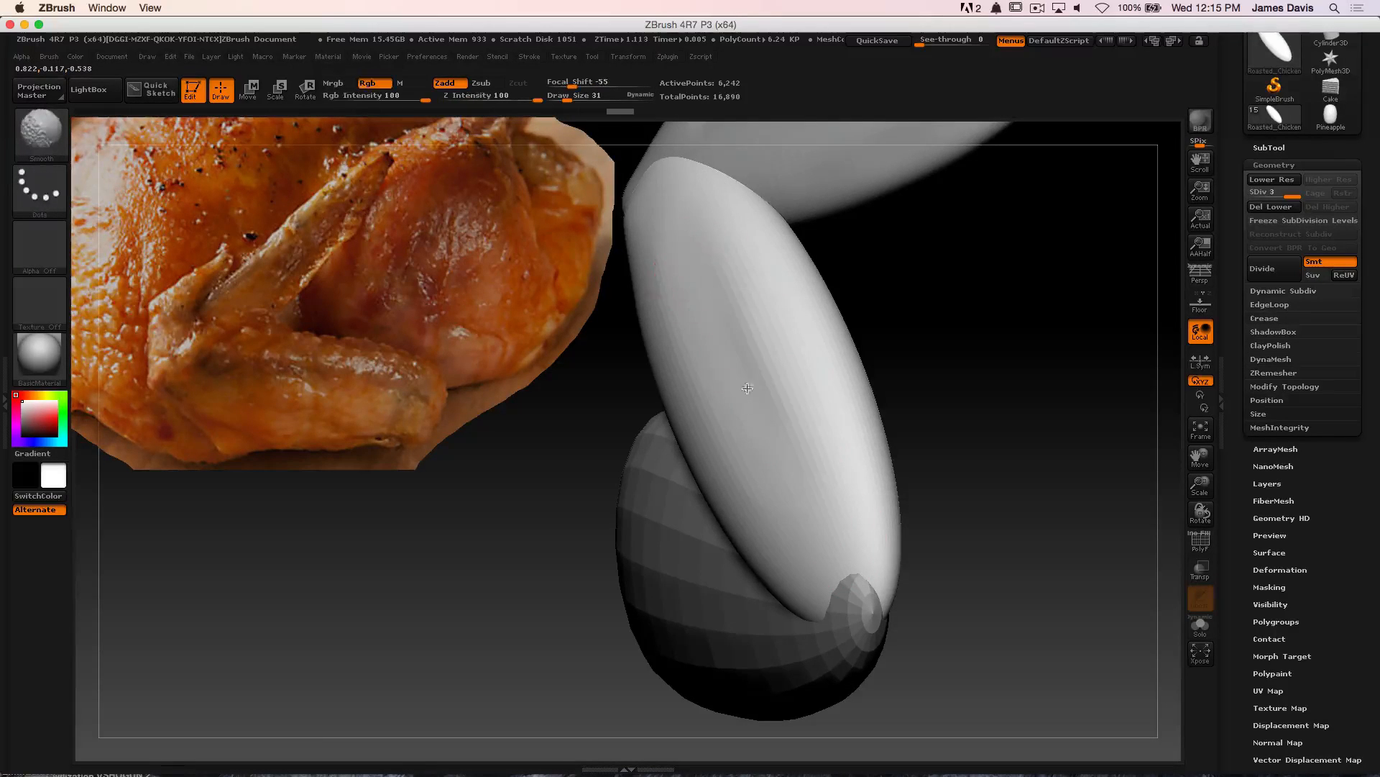
{"action": "left_click_drag", "start_coordinate": [671, 349], "coordinate": [690, 334], "text": "shift"}
Make the pointed upper wing segment, Roasted_Chicken9, the active subtool
{"action": "mouse_move", "coordinate": [985, 343]}
{"action": "left_mouse_down"}
{"action": "mouse_move", "coordinate": [863, 327]}
{"action": "mouse_move", "coordinate": [1006, 287]}
{"action": "mouse_move", "coordinate": [662, 489]}
{"action": "left_mouse_up"}
{"action": "mouse_move", "coordinate": [703, 423]}
{"action": "left_mouse_down"}
{"action": "mouse_move", "coordinate": [816, 260]}
{"action": "mouse_move", "coordinate": [806, 301]}
{"action": "left_mouse_up"}
{"action": "mouse_move", "coordinate": [969, 259]}
{"action": "left_mouse_down"}
{"action": "mouse_move", "coordinate": [940, 268]}
{"action": "mouse_move", "coordinate": [1064, 259]}
{"action": "mouse_move", "coordinate": [1036, 266]}
{"action": "left_mouse_up"}
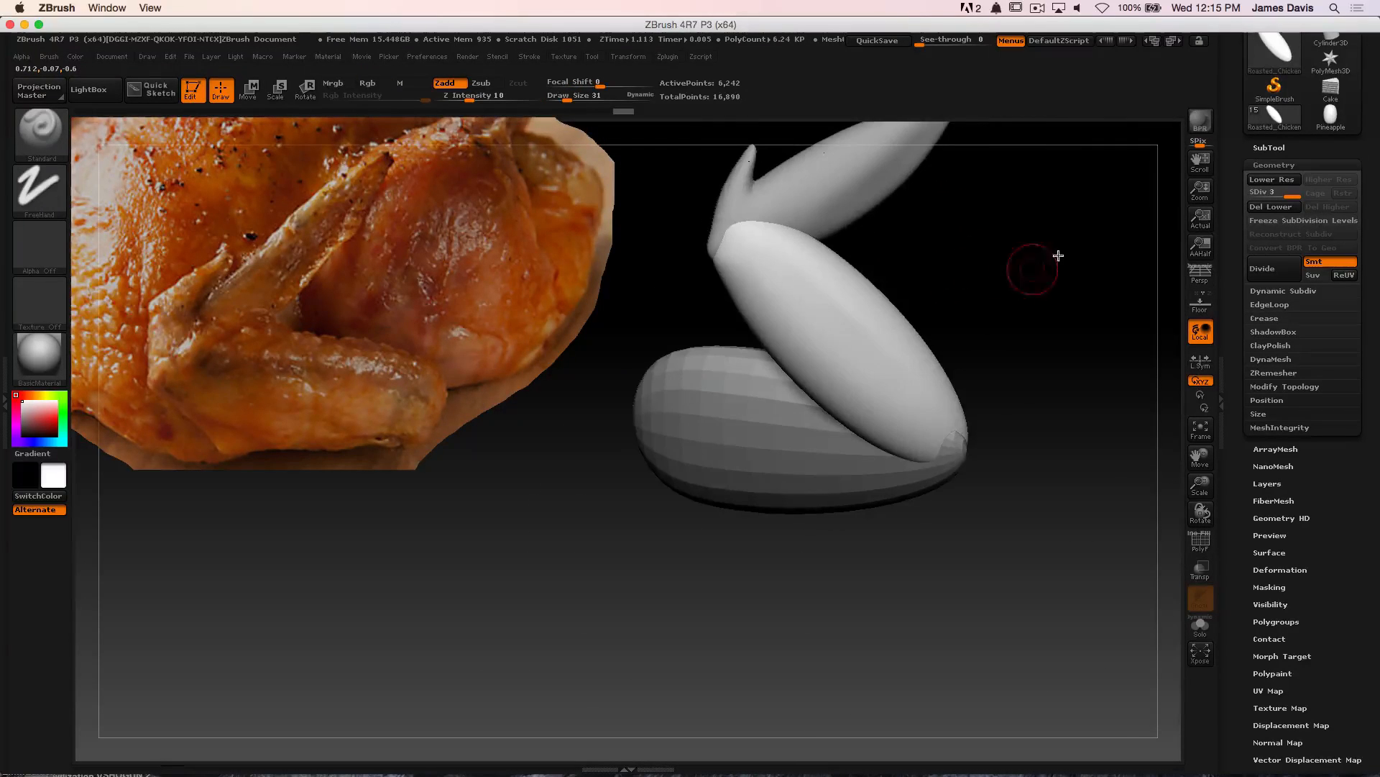
{"action": "left_click", "coordinate": [712, 464], "text": "alt"}
{"action": "left_click_drag", "start_coordinate": [646, 545], "coordinate": [691, 548]}
{"action": "left_click_drag", "start_coordinate": [973, 388], "coordinate": [1039, 263]}
{"action": "left_click_drag", "start_coordinate": [1373, 154], "coordinate": [1345, 322]}
{"action": "left_click", "coordinate": [1272, 279]}
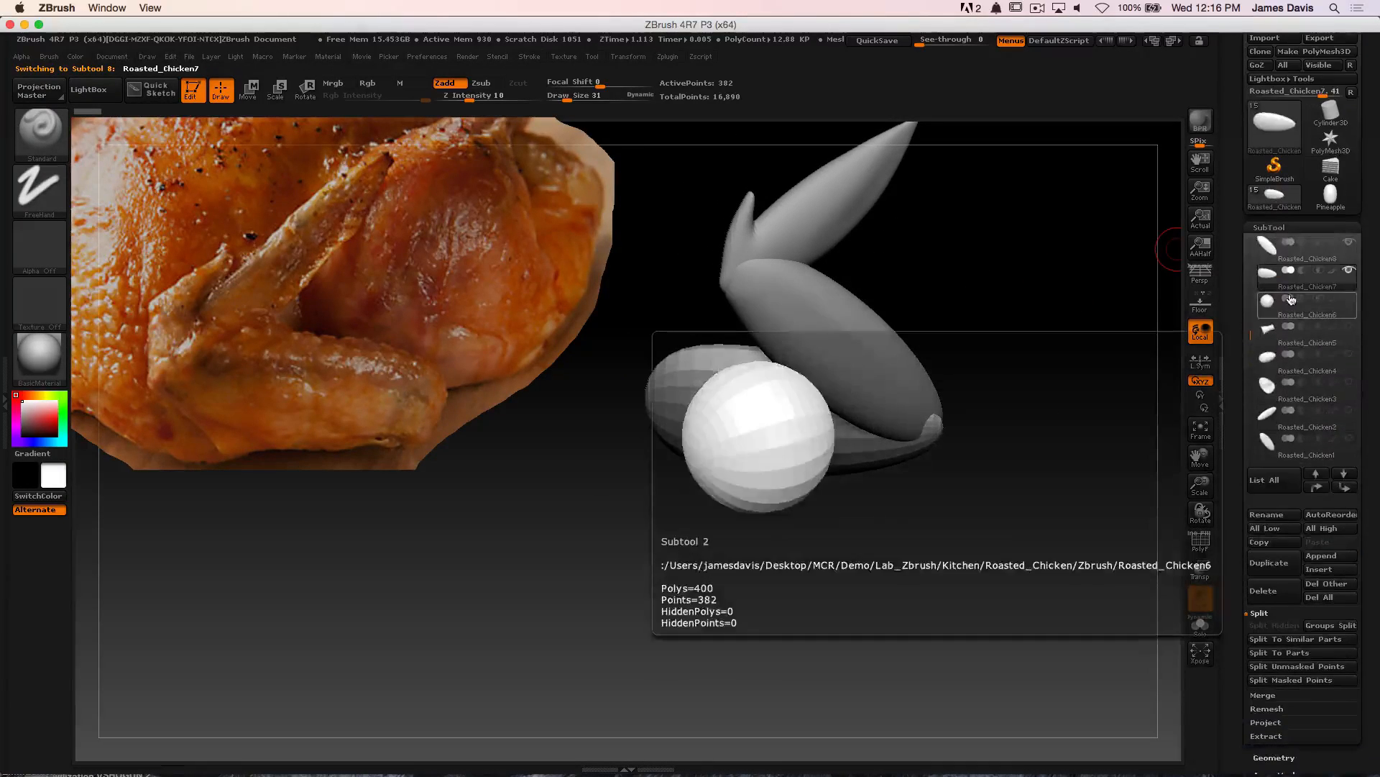
{"action": "left_click", "coordinate": [1268, 247]}
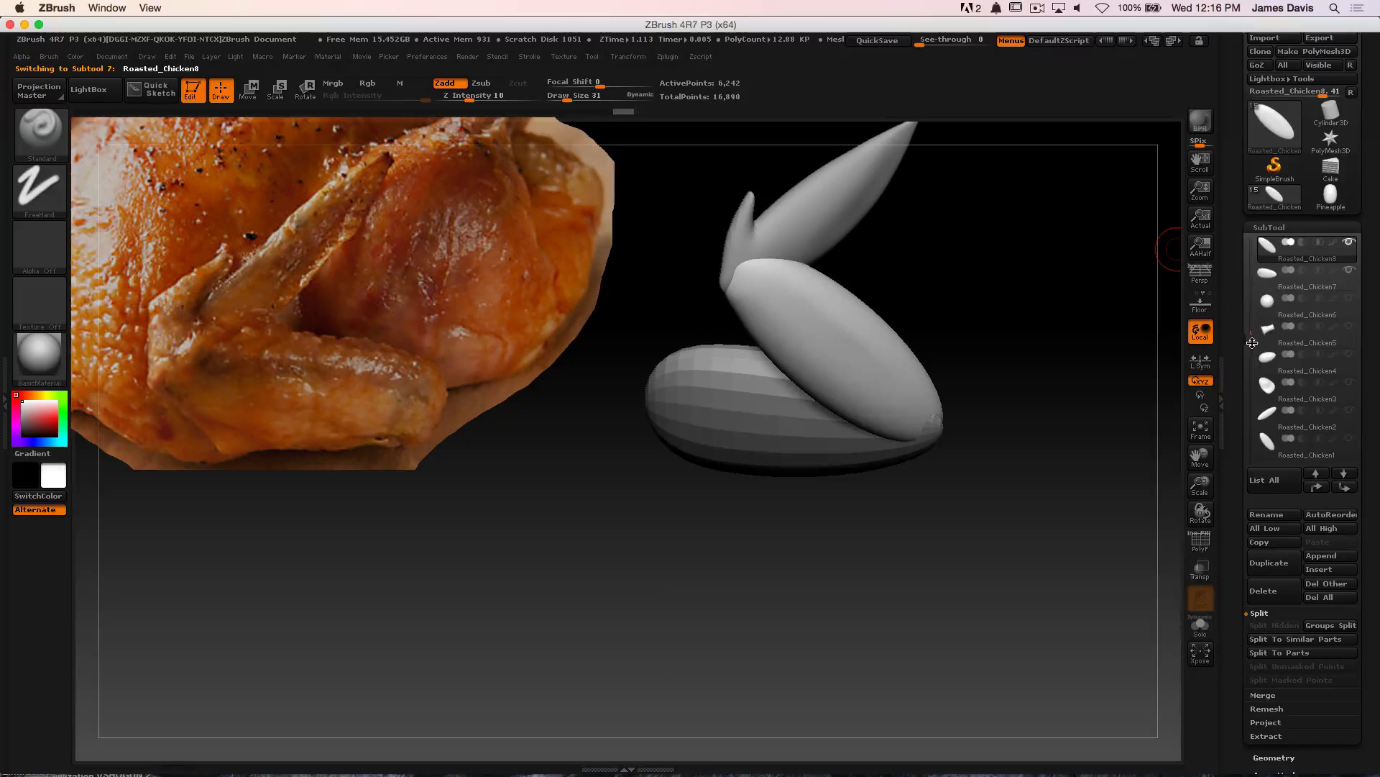
{"action": "left_click_drag", "start_coordinate": [1249, 324], "coordinate": [1254, 285]}
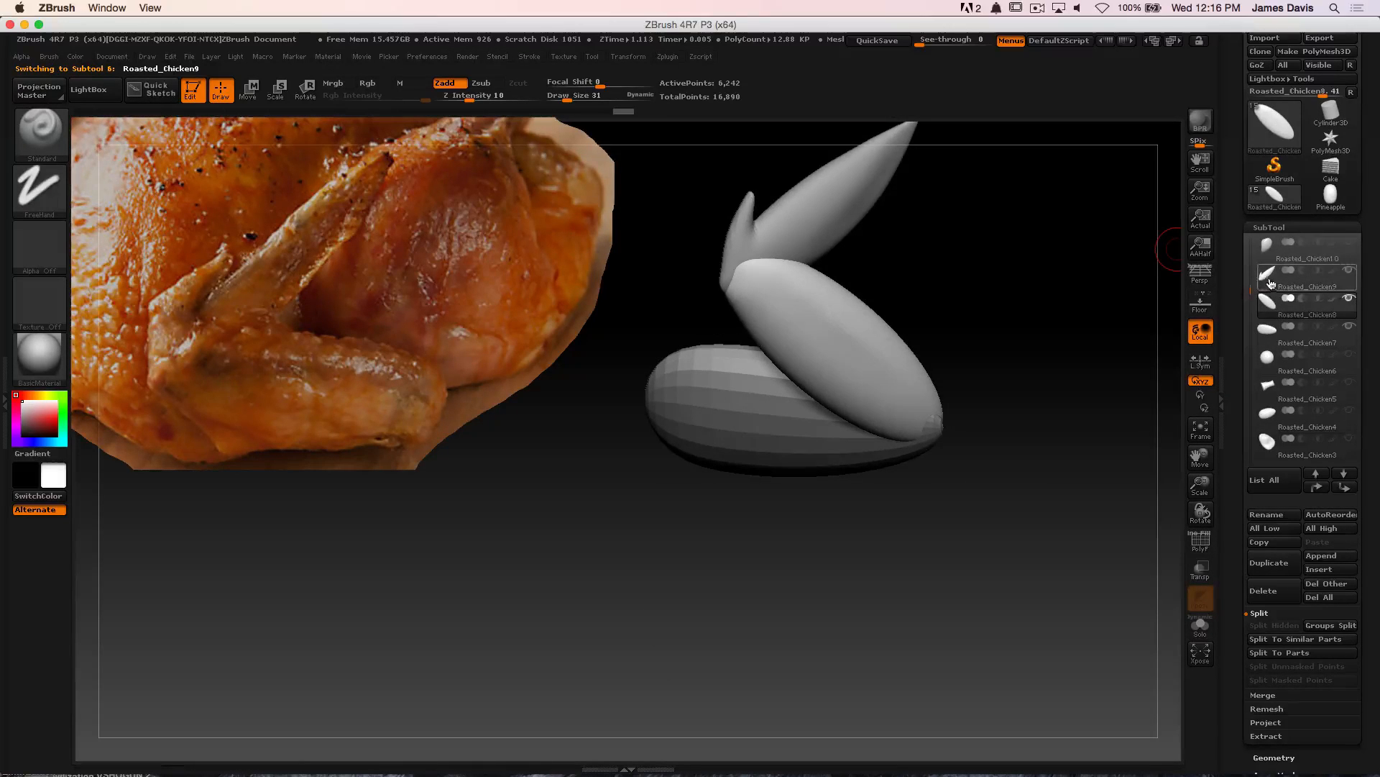
{"action": "left_click", "coordinate": [1271, 284]}
Merge Roasted_Chicken9 down twice so that the three wing segments form one subtool, skipping the not-undoable note until the next restart
{"action": "left_click_drag", "start_coordinate": [995, 260], "coordinate": [968, 318], "text": "alt"}
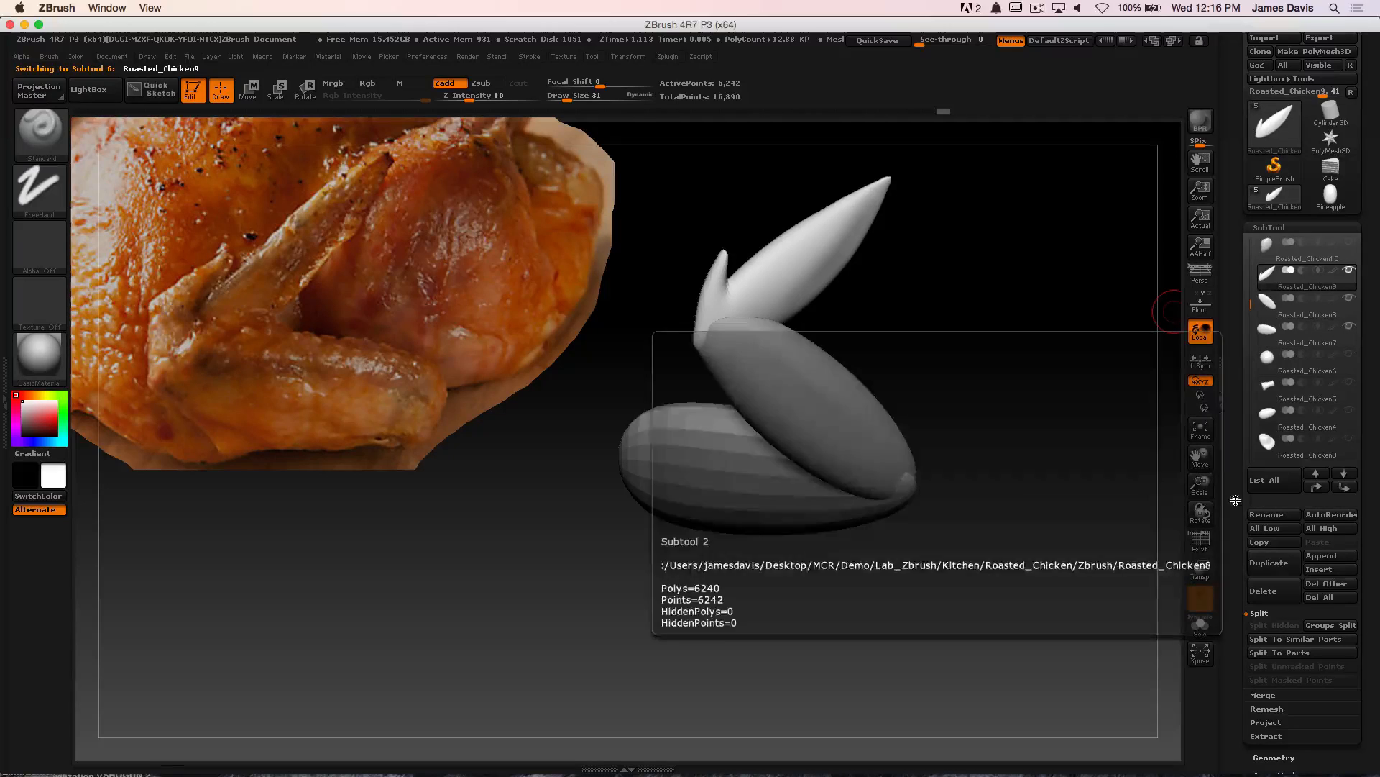
{"action": "key", "text": "shift"}
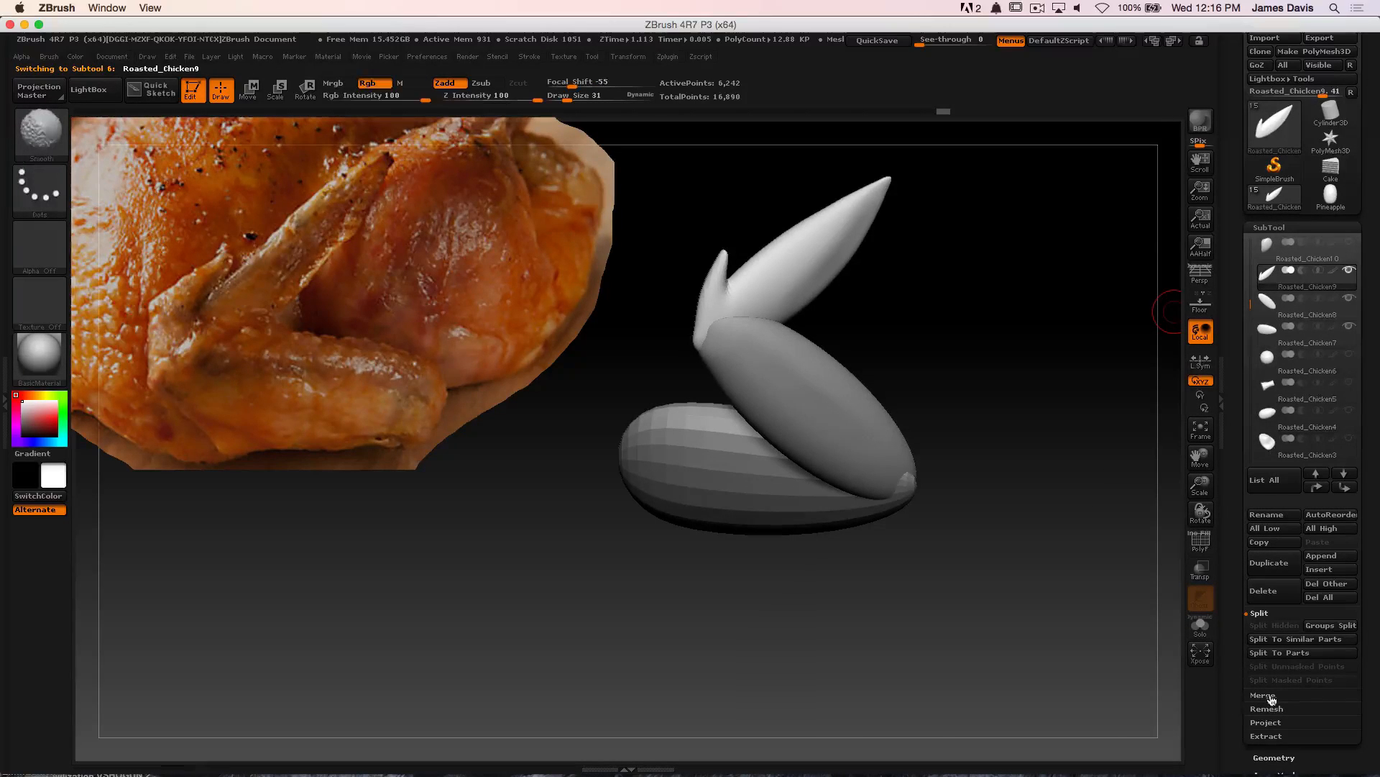
{"action": "left_click", "coordinate": [1267, 696]}
{"action": "left_click", "coordinate": [1274, 708]}
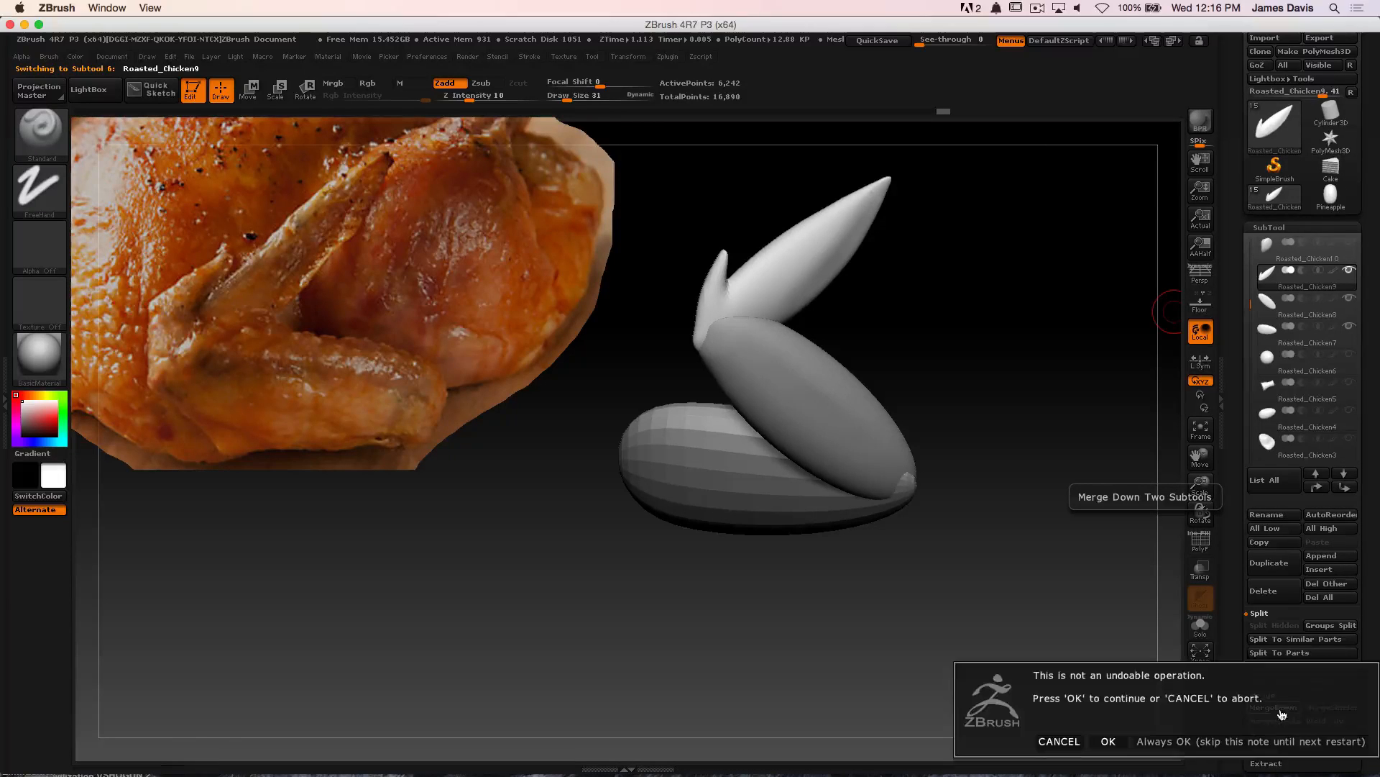
{"action": "left_click", "coordinate": [1145, 743]}
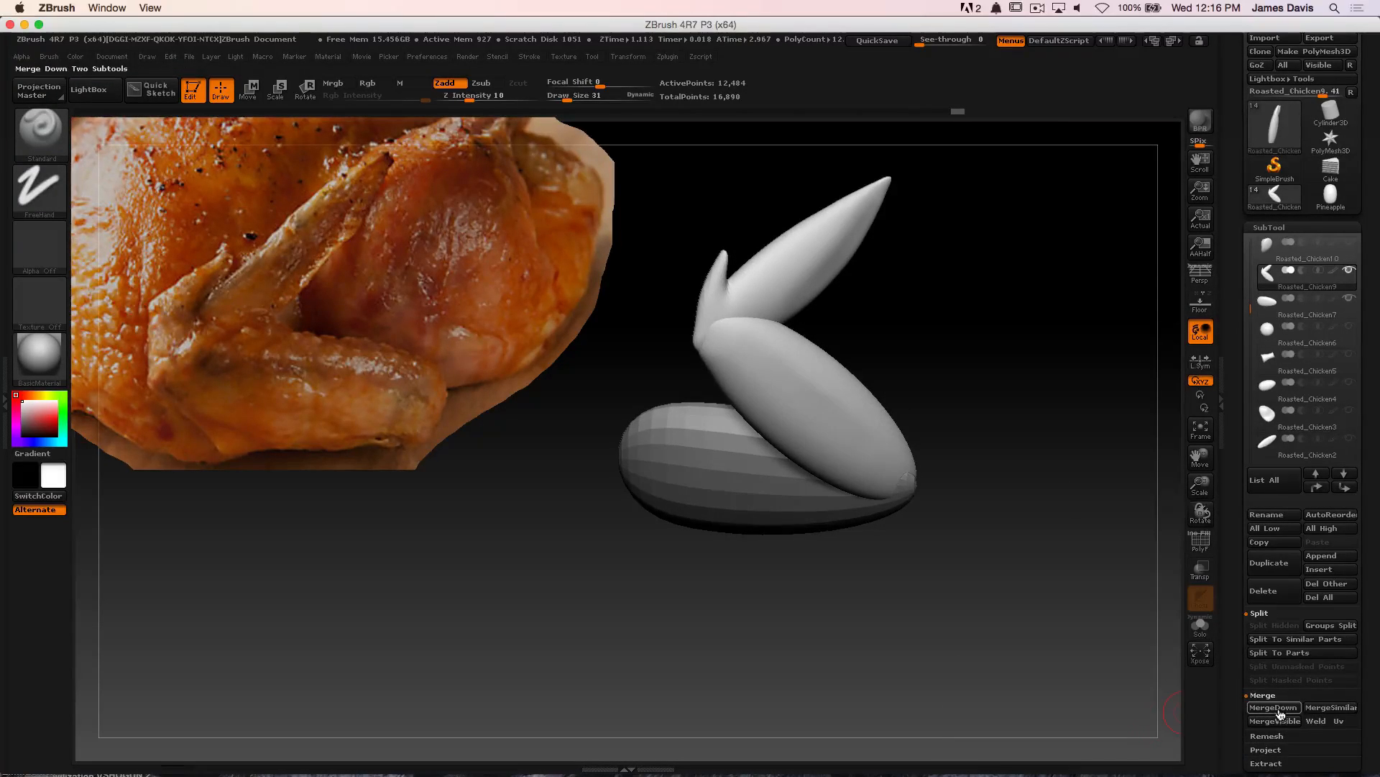
{"action": "left_click", "coordinate": [1274, 707]}
Subdivide the merged wing subtool twice, up to SDiv 3
{"action": "mouse_move", "coordinate": [1366, 320]}
{"action": "left_mouse_down"}
{"action": "mouse_move", "coordinate": [1356, 163]}
{"action": "mouse_move", "coordinate": [1301, 203]}
{"action": "left_mouse_up"}
{"action": "left_click", "coordinate": [1274, 211]}
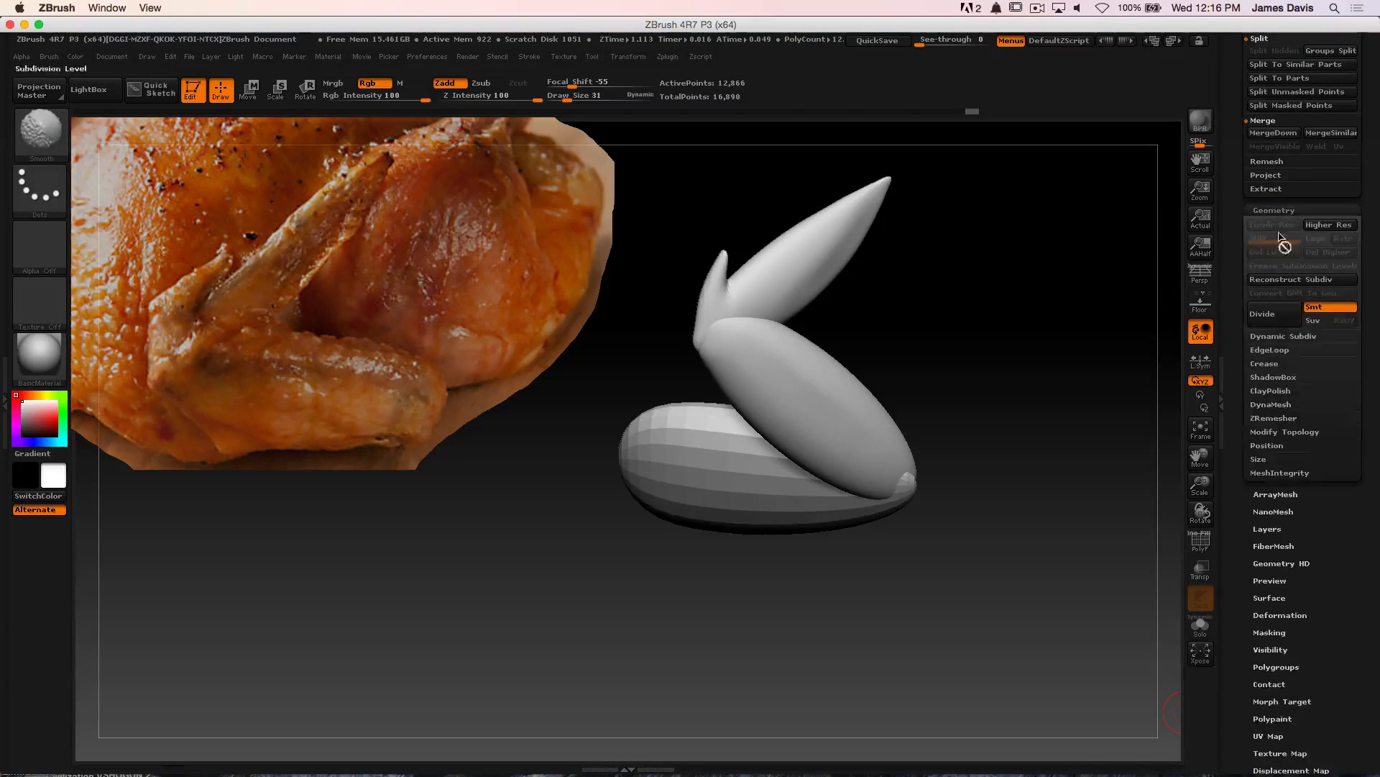
{"action": "left_click", "coordinate": [1271, 405]}
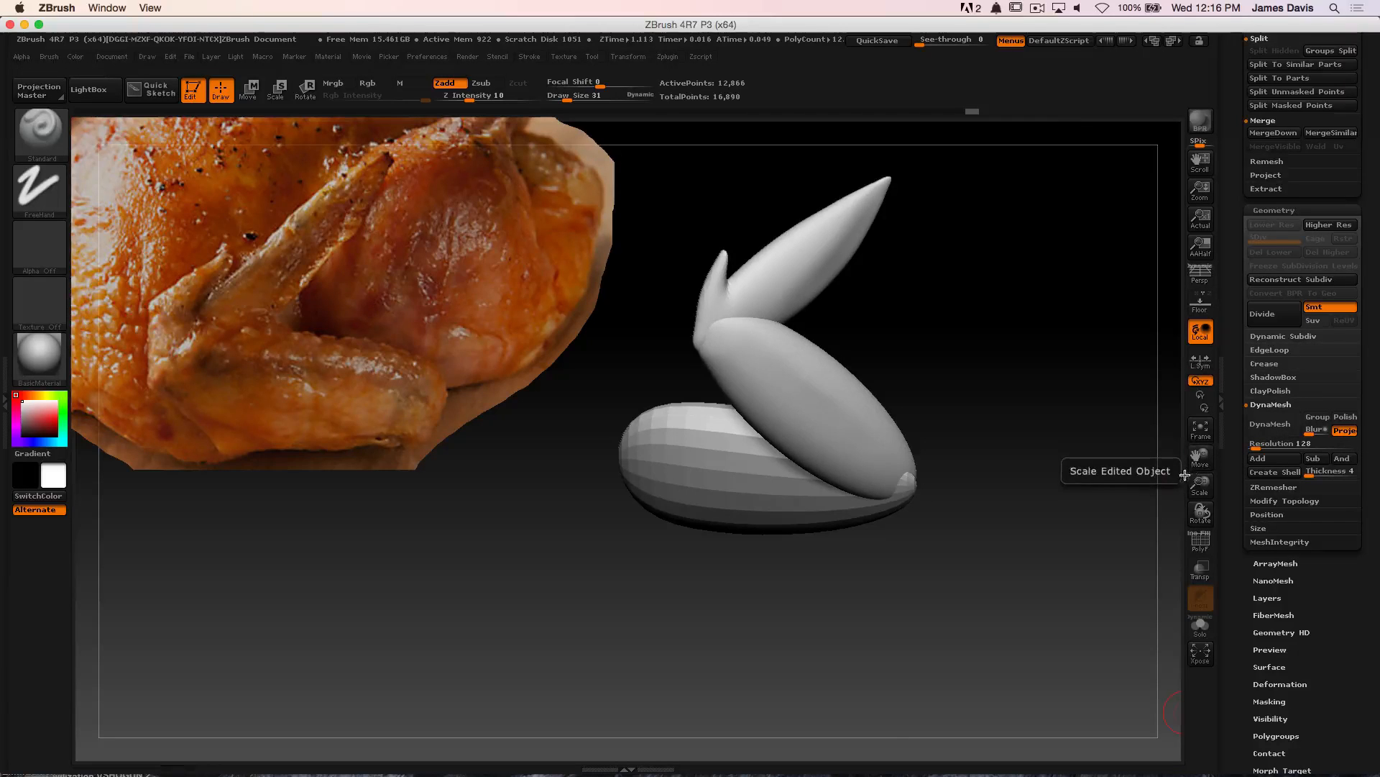
{"action": "left_click_drag", "start_coordinate": [1072, 404], "coordinate": [1093, 427]}
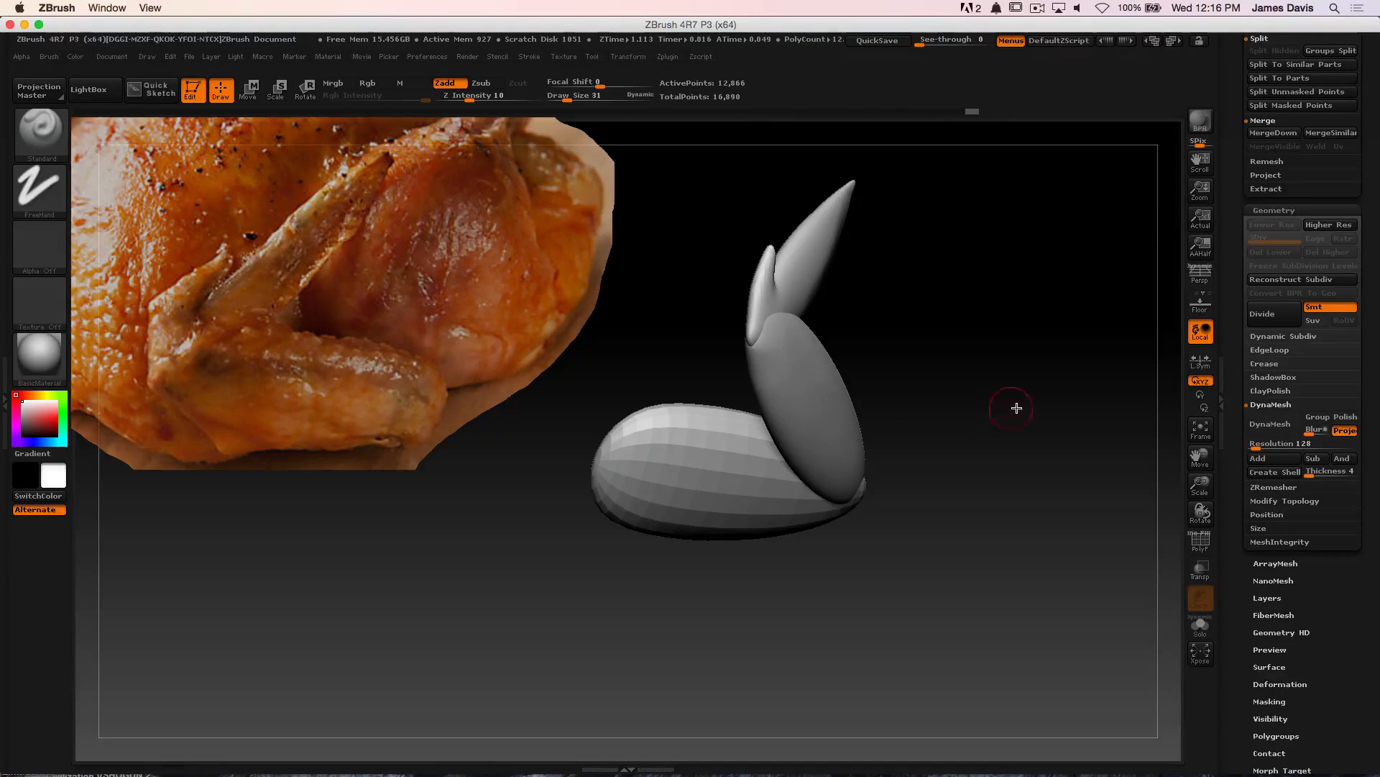
{"action": "left_click_drag", "start_coordinate": [1364, 242], "coordinate": [1365, 270]}
{"action": "left_click_drag", "start_coordinate": [989, 335], "coordinate": [843, 503], "text": "alt"}
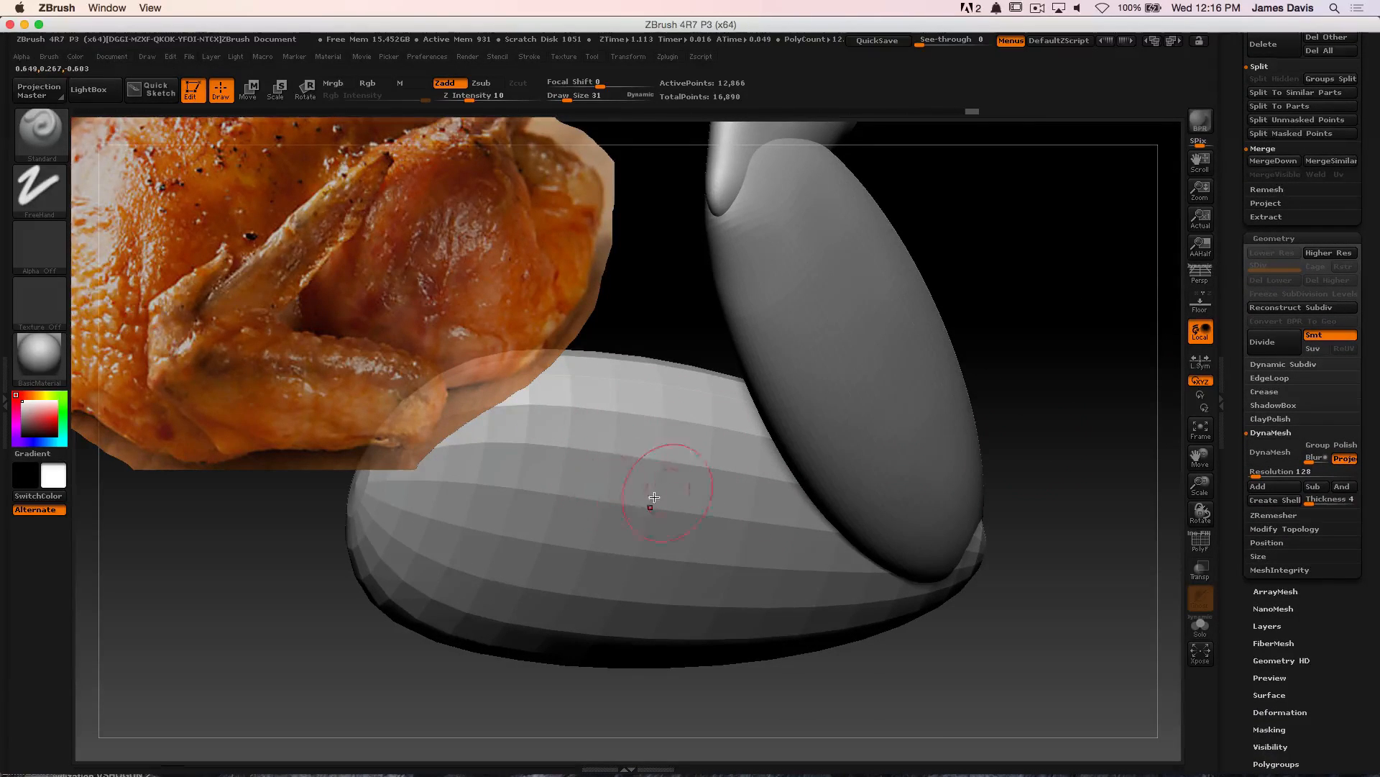
{"action": "left_click", "coordinate": [1266, 345]}
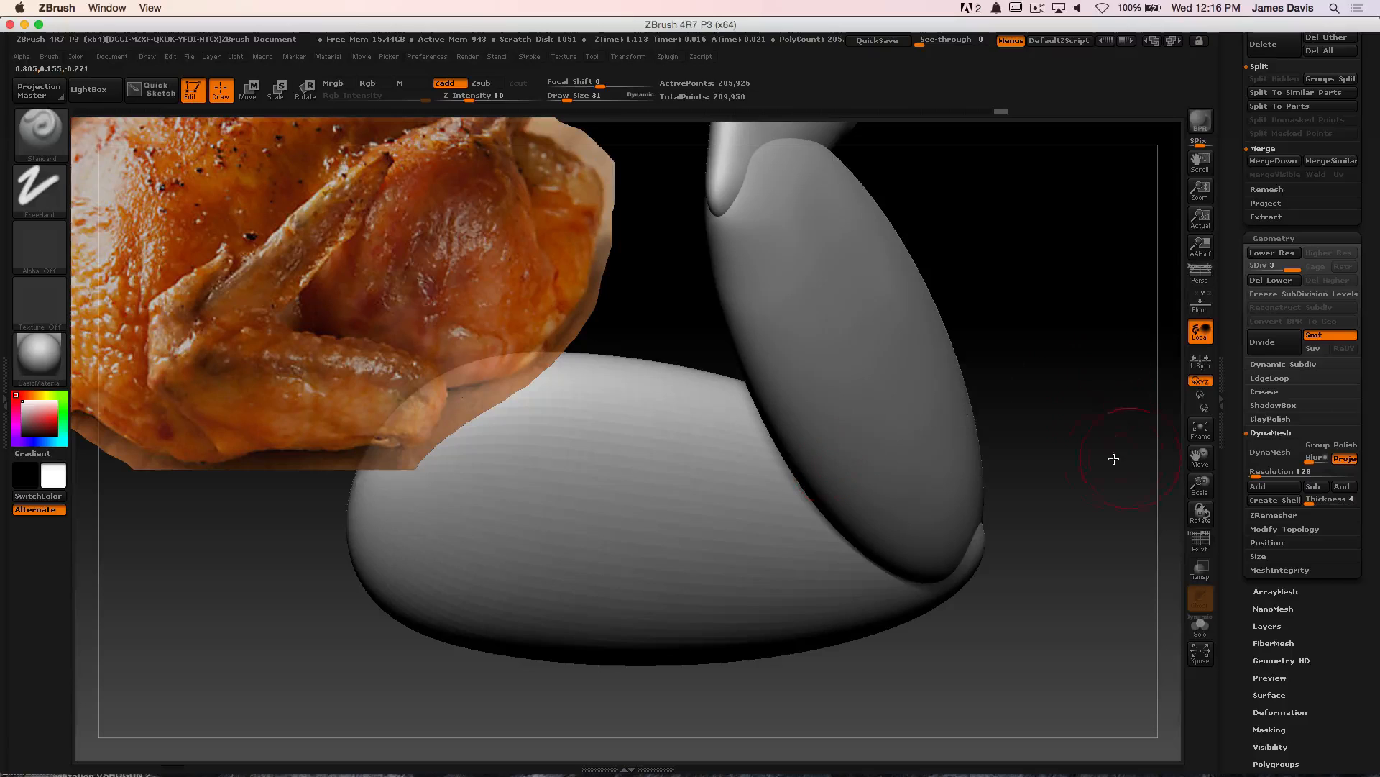
{"action": "left_click_drag", "start_coordinate": [1113, 459], "coordinate": [1158, 434]}
Try DynaMesh on the merged wing at resolution 128 without freezing subdivision levels, and undo it
{"action": "left_click", "coordinate": [1271, 451]}
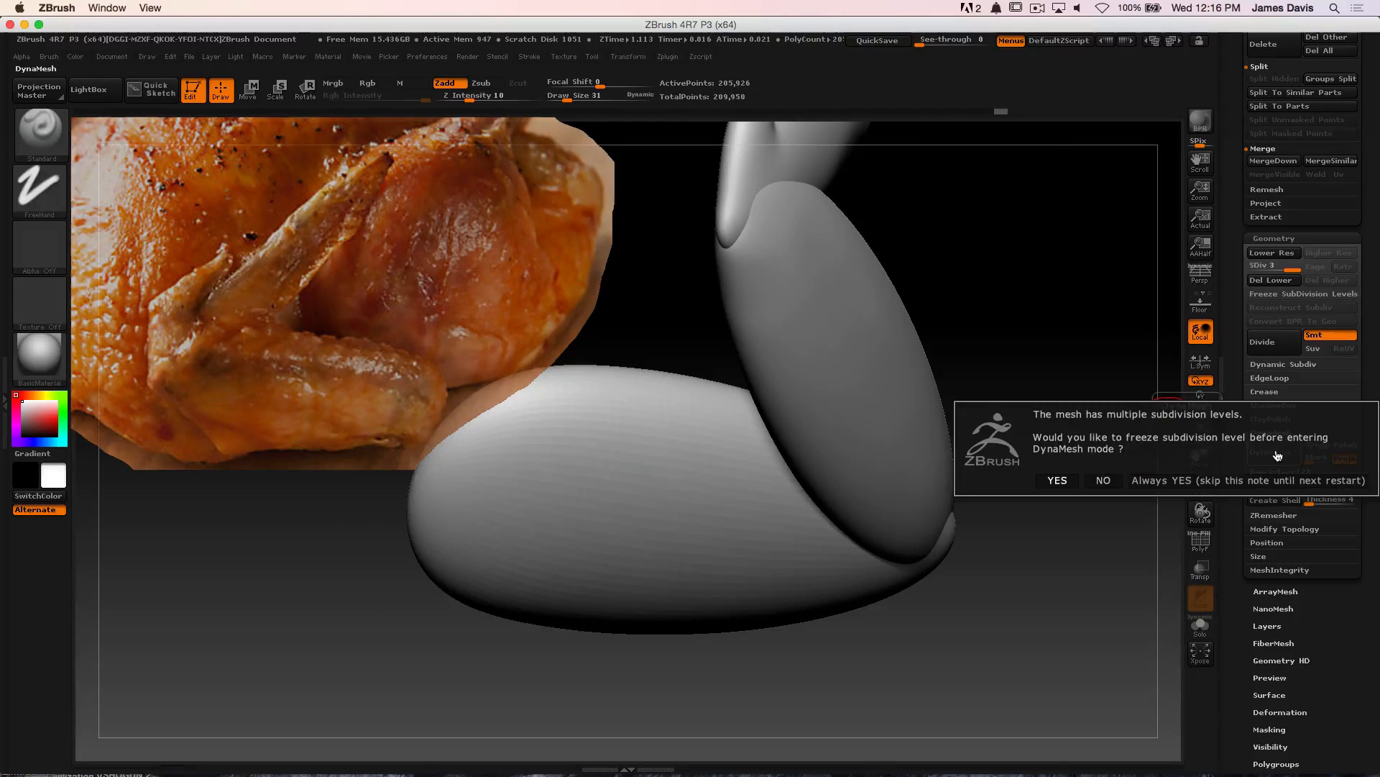
{"action": "left_click", "coordinate": [1102, 480]}
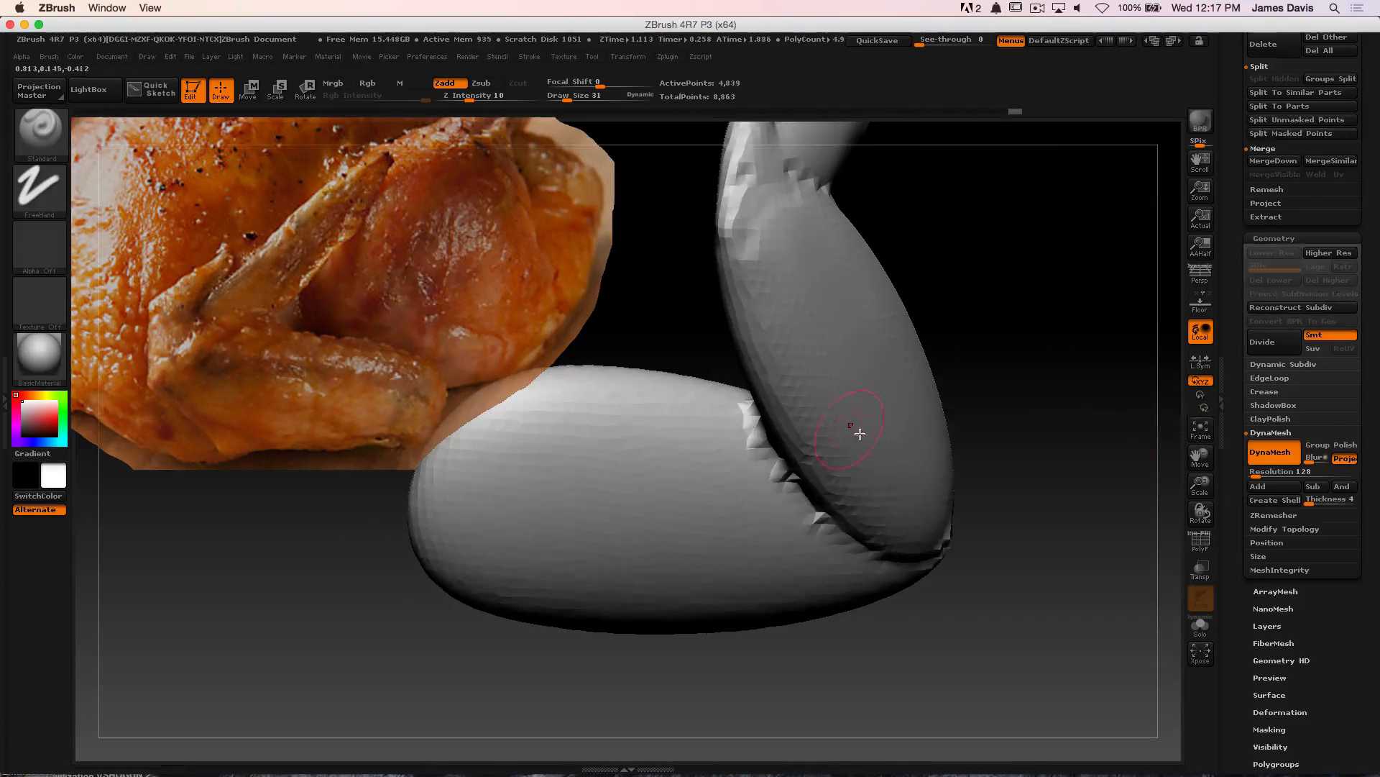
{"action": "mouse_move", "coordinate": [990, 374]}
{"action": "left_mouse_down"}
{"action": "mouse_move", "coordinate": [1002, 299]}
{"action": "mouse_move", "coordinate": [1038, 292]}
{"action": "mouse_move", "coordinate": [1006, 377]}
{"action": "left_mouse_up"}
{"action": "key", "text": "ctrl+z"}
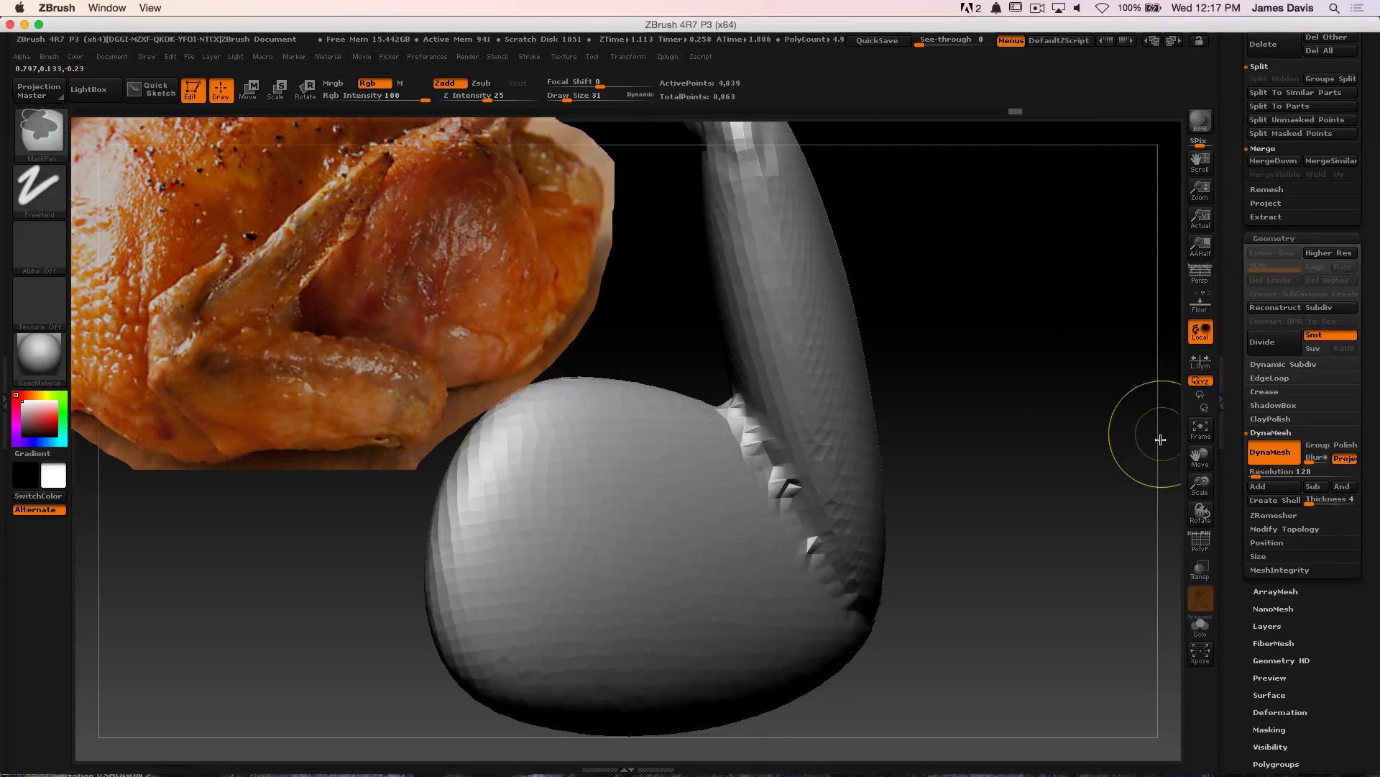
Try DynaMesh on the wing at resolution 256 without freezing subdivision levels, smooth the lower seam, and undo both
{"action": "left_click", "coordinate": [1260, 474]}
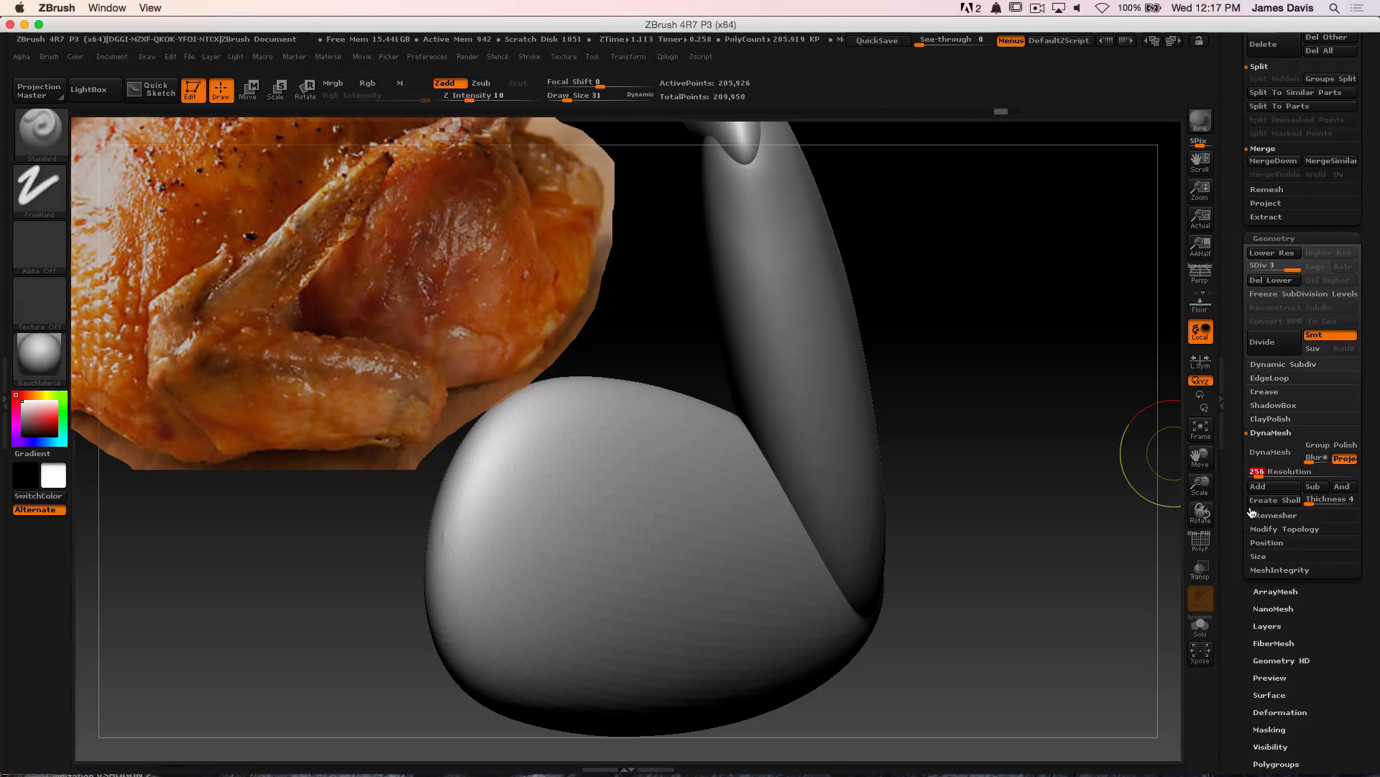
{"action": "left_click", "coordinate": [1272, 453]}
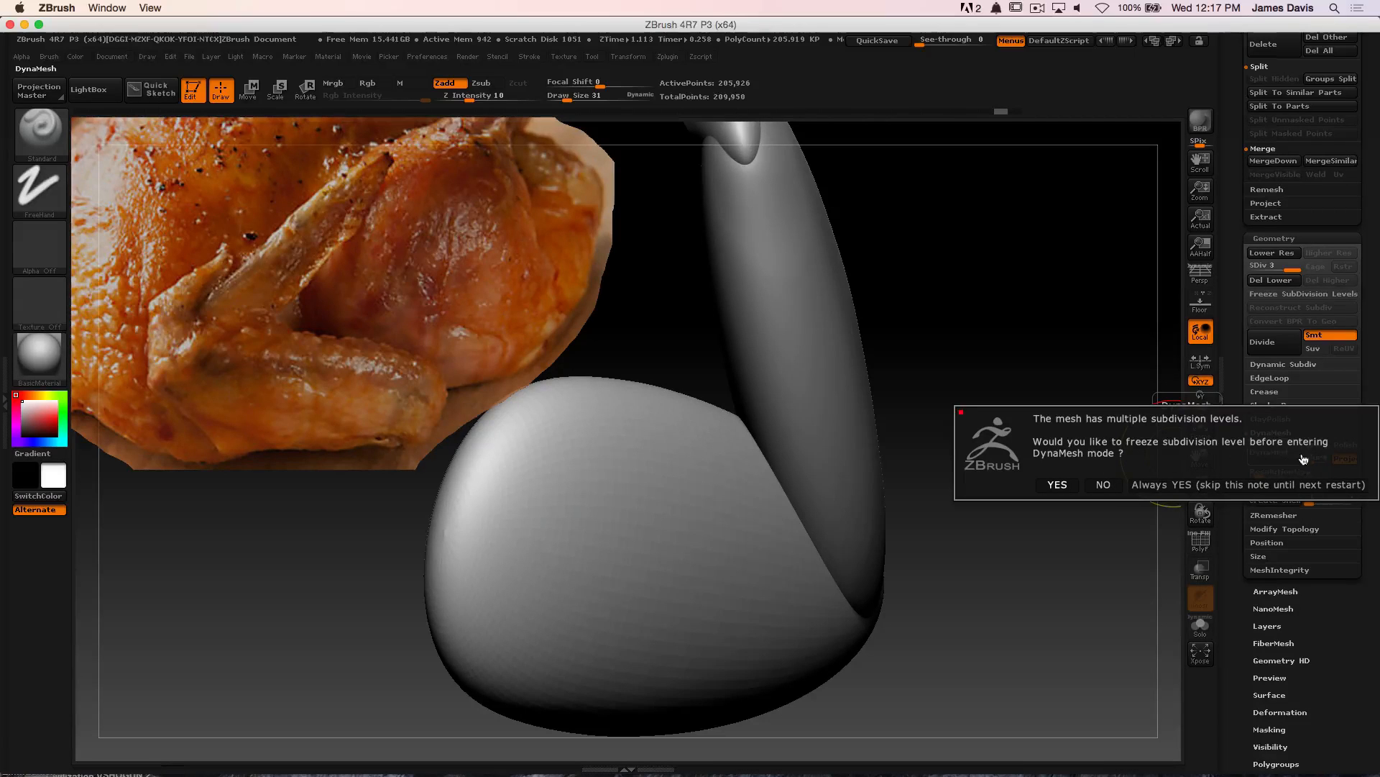
{"action": "left_click", "coordinate": [1104, 485]}
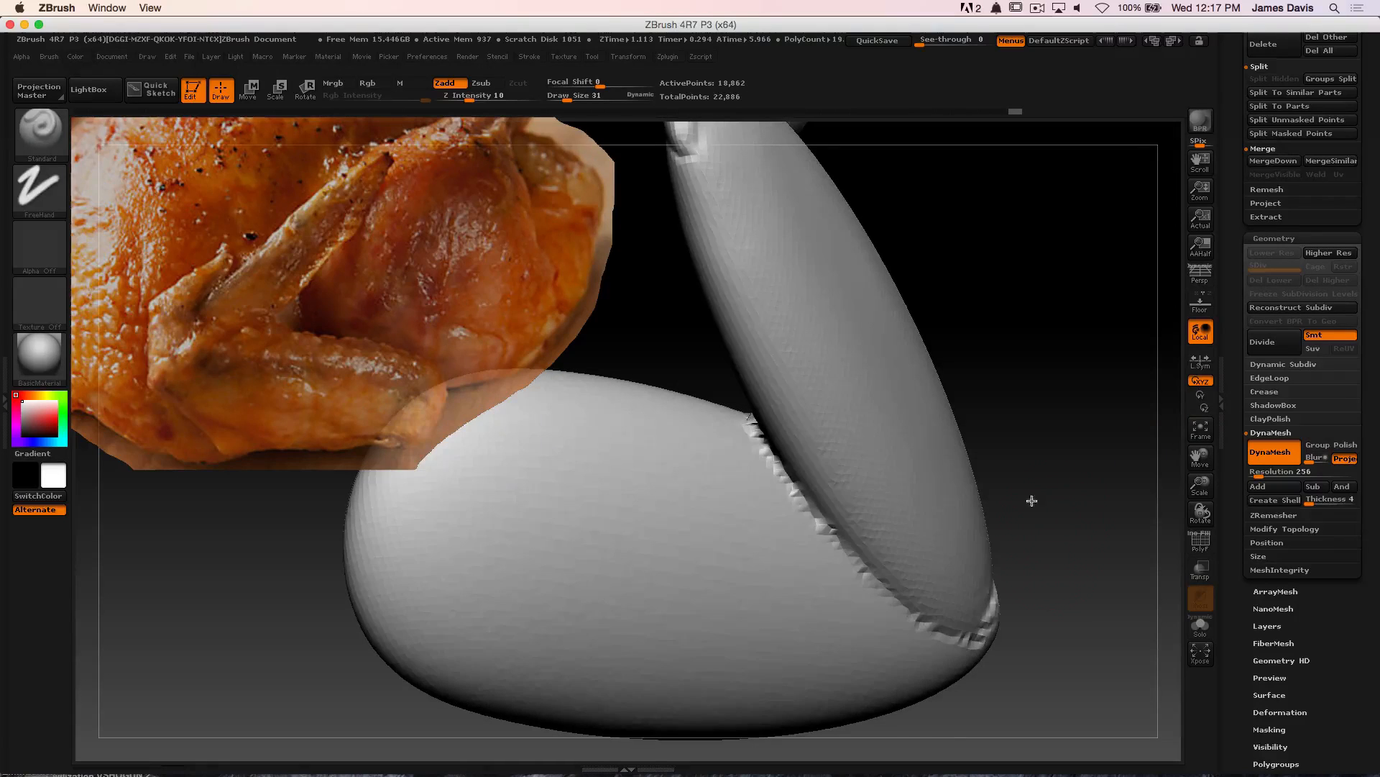
{"action": "key", "text": "shift"}
{"action": "left_click_drag", "start_coordinate": [732, 422], "coordinate": [946, 645], "text": "shift"}
{"action": "left_click_drag", "start_coordinate": [1014, 593], "coordinate": [1041, 555]}
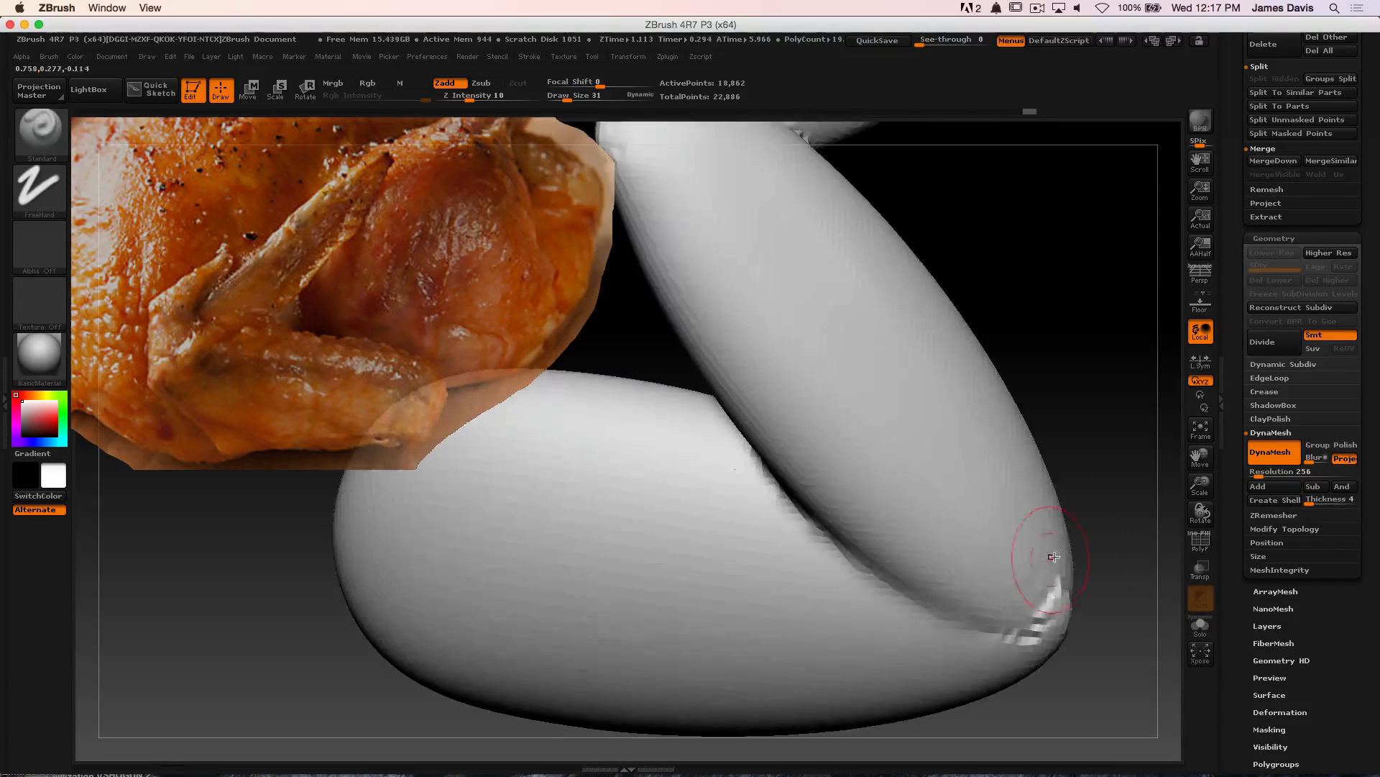
{"action": "key", "text": "ctrl+z"}
{"action": "key", "text": "ctrl+z"}
Set the DynaMesh resolution to 512 and DynaMesh the merged wing without freezing its subdivision levels
{"action": "left_click", "coordinate": [1286, 468]}
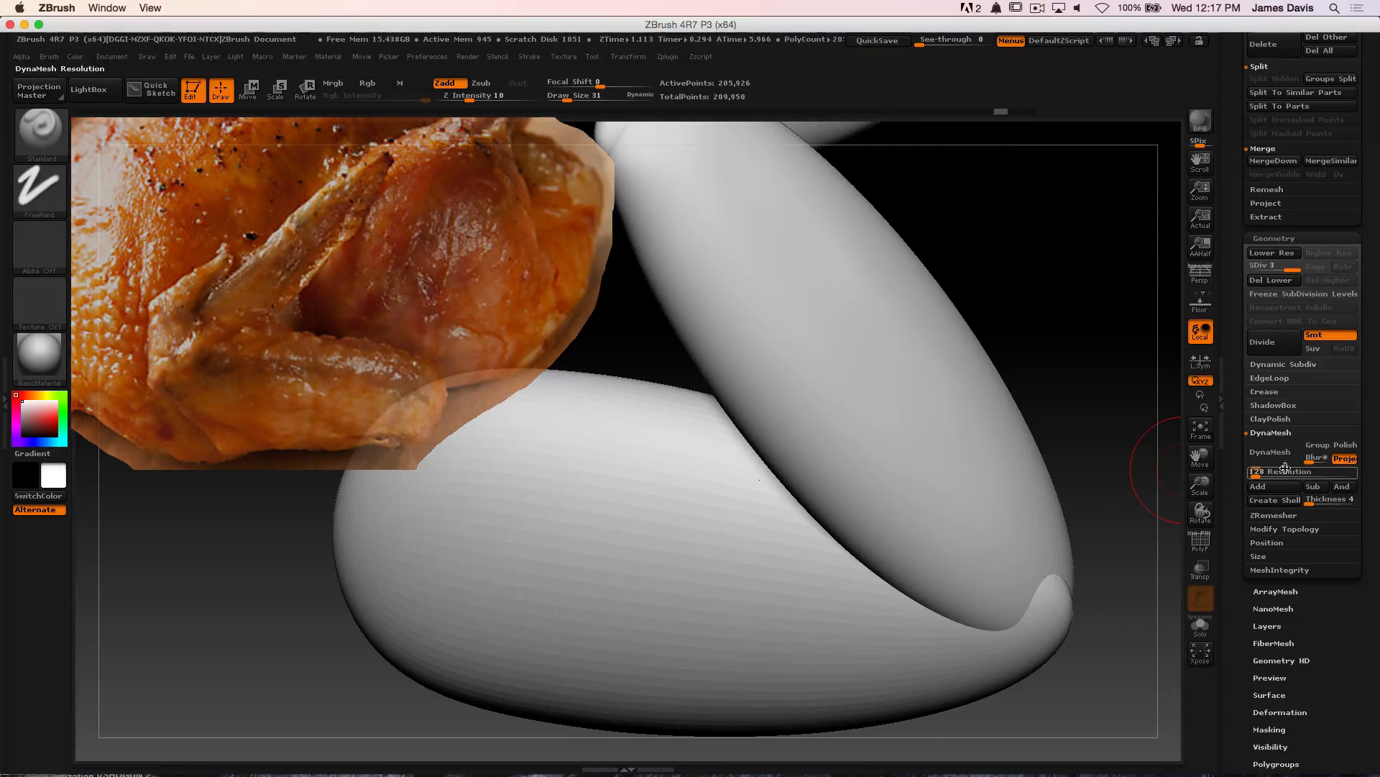
{"action": "type", "text": "248"}
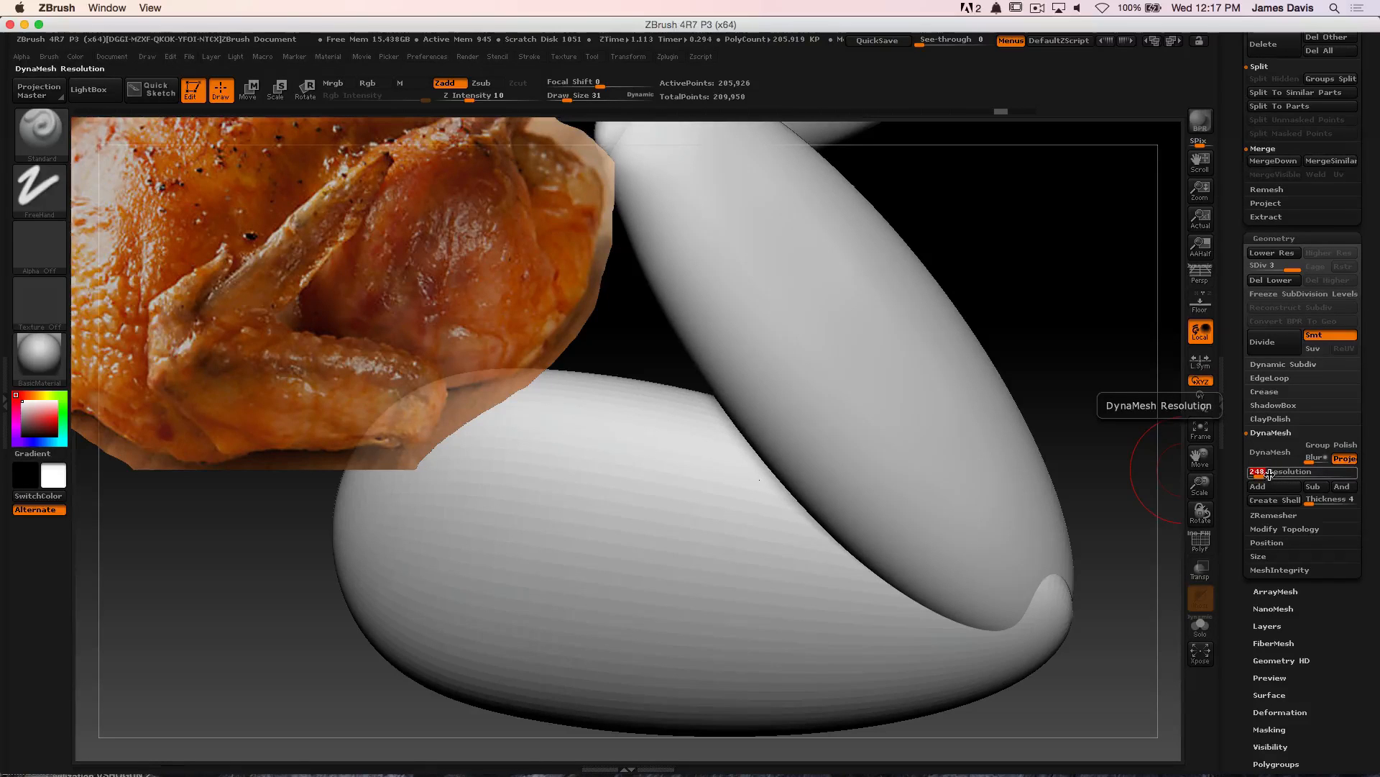
{"action": "left_click", "coordinate": [1273, 452]}
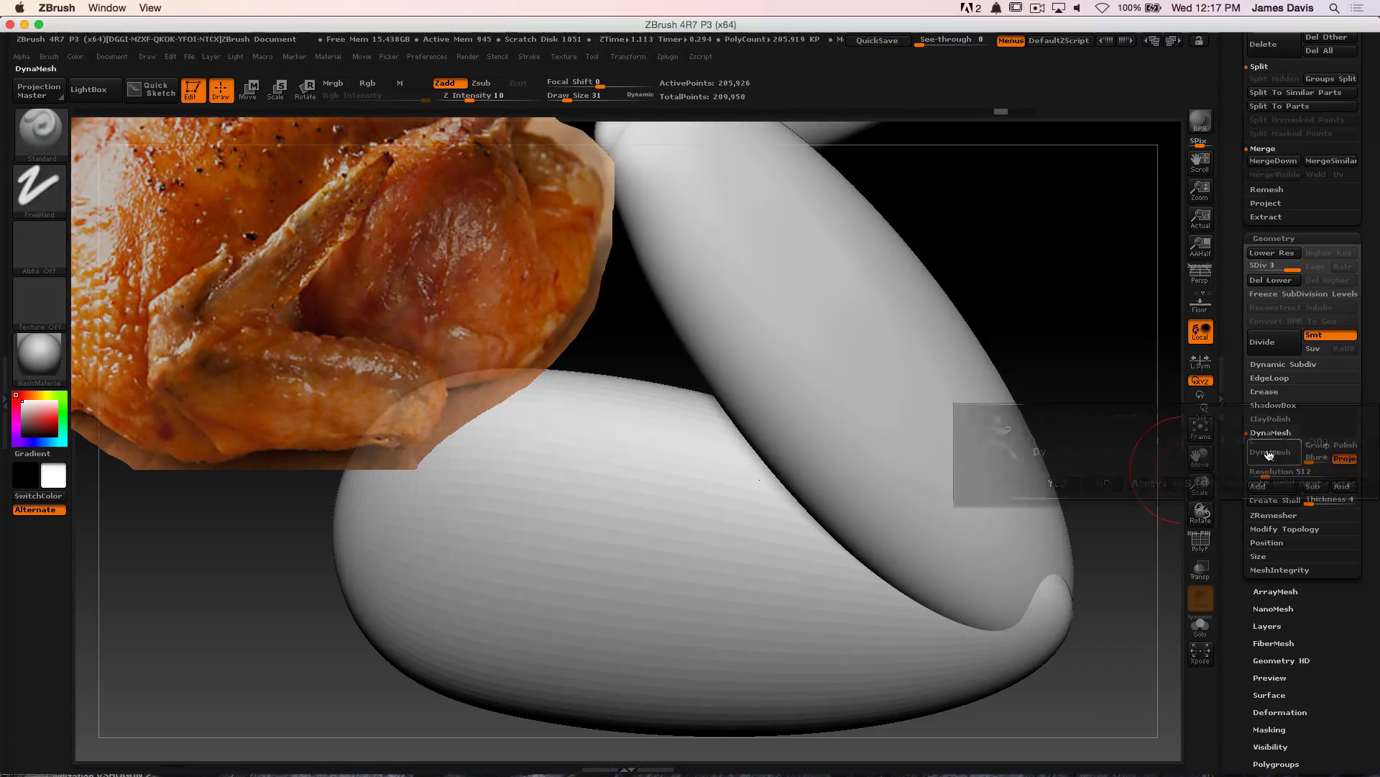
{"action": "left_click", "coordinate": [1108, 483]}
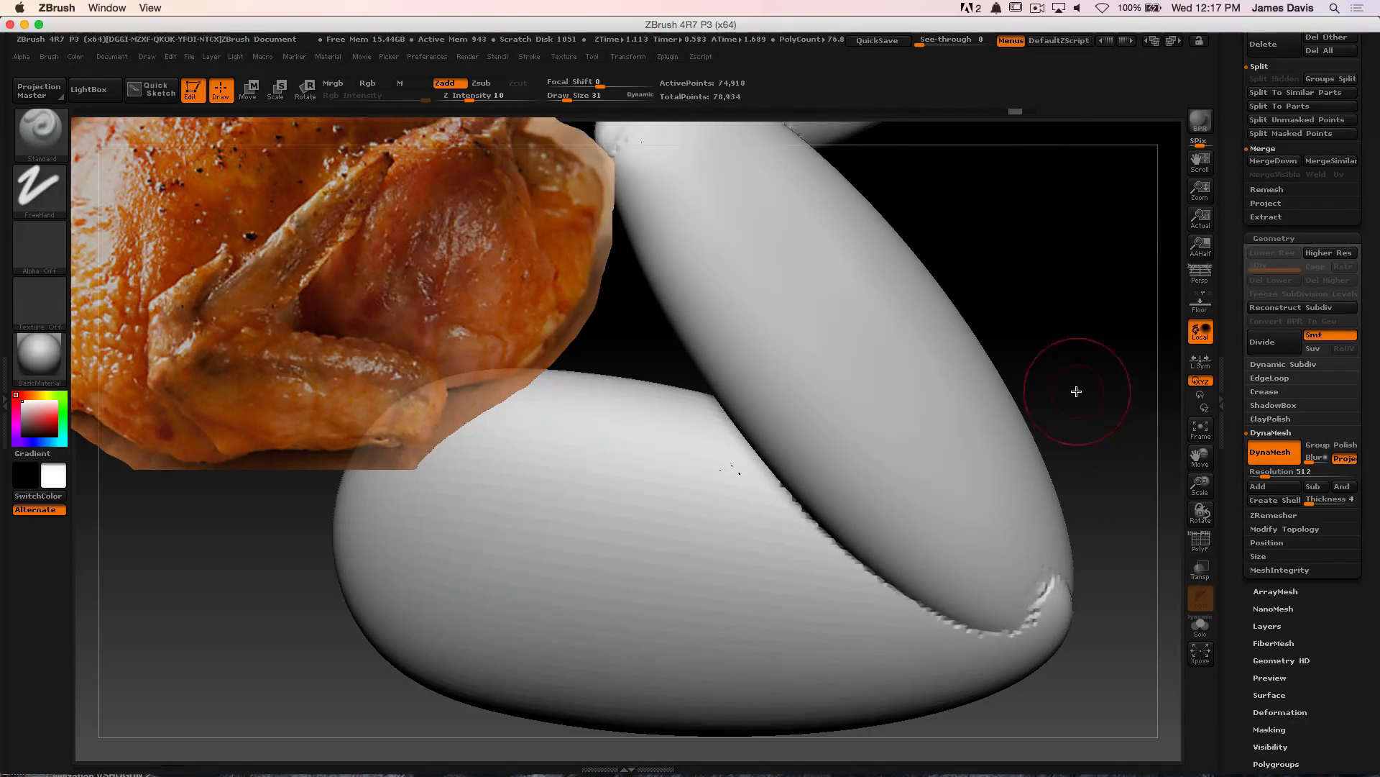
Smooth the DynaMesh seams where the wing segments meet, at the lower fold and around the upper joint
{"action": "left_click_drag", "start_coordinate": [922, 549], "coordinate": [1014, 589], "text": "shift"}
{"action": "left_click_drag", "start_coordinate": [1082, 444], "coordinate": [968, 391], "text": "alt"}
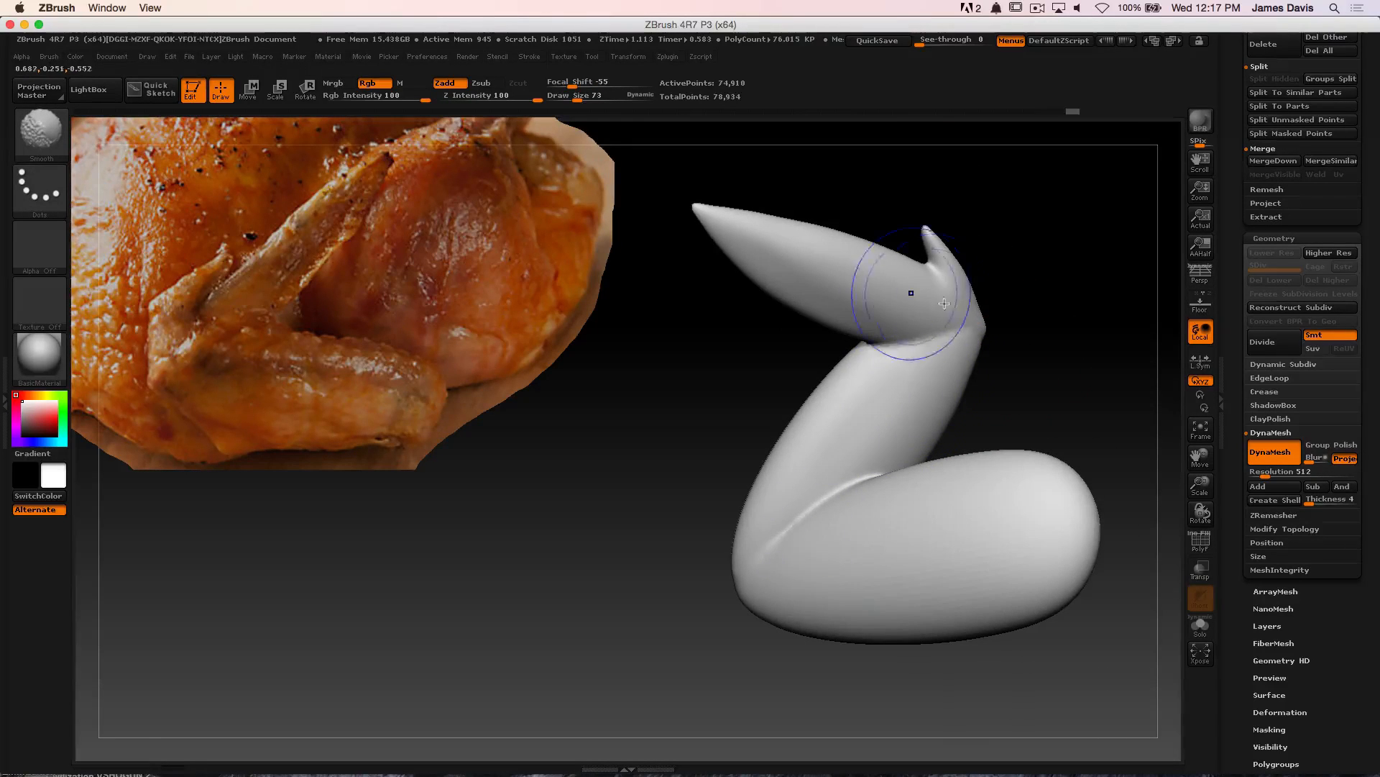
{"action": "mouse_move", "coordinate": [1007, 269]}
{"action": "left_mouse_down"}
{"action": "mouse_move", "coordinate": [1057, 258]}
{"action": "mouse_move", "coordinate": [894, 392]}
{"action": "left_mouse_up"}
{"action": "mouse_move", "coordinate": [777, 365]}
{"action": "left_mouse_down", "text": "shift"}
{"action": "mouse_move", "coordinate": [816, 363]}
{"action": "mouse_move", "coordinate": [783, 336]}
{"action": "left_mouse_up", "text": "shift"}
{"action": "mouse_move", "coordinate": [834, 287]}
{"action": "left_mouse_down"}
{"action": "mouse_move", "coordinate": [977, 273]}
{"action": "mouse_move", "coordinate": [1017, 292]}
{"action": "mouse_move", "coordinate": [1015, 410]}
{"action": "left_mouse_up"}
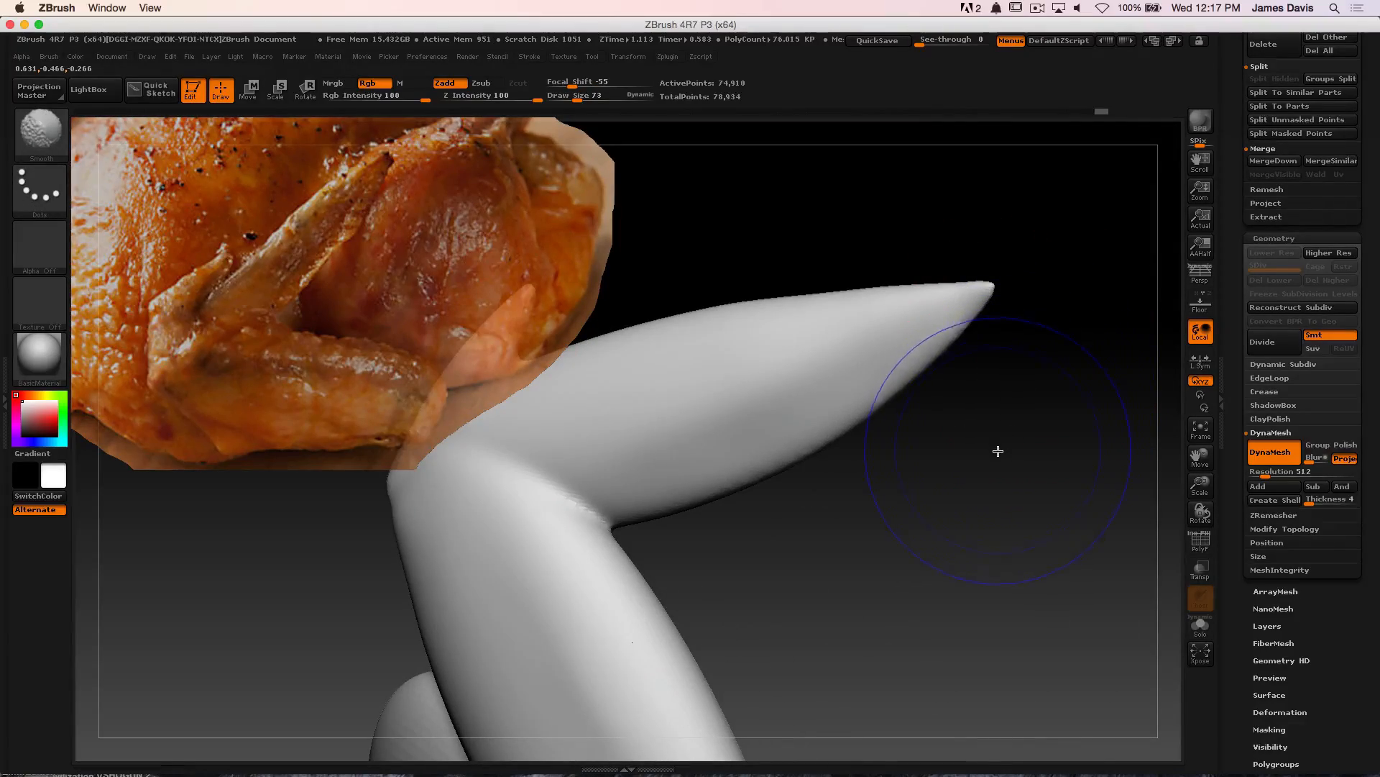
Examine the DynaMeshed wing's polygon density and polygroups along the upper segment and the joint with the polyframe displayed
{"action": "key", "text": "shift+f"}
{"action": "left_click_drag", "start_coordinate": [1014, 434], "coordinate": [1152, 659], "text": "alt"}
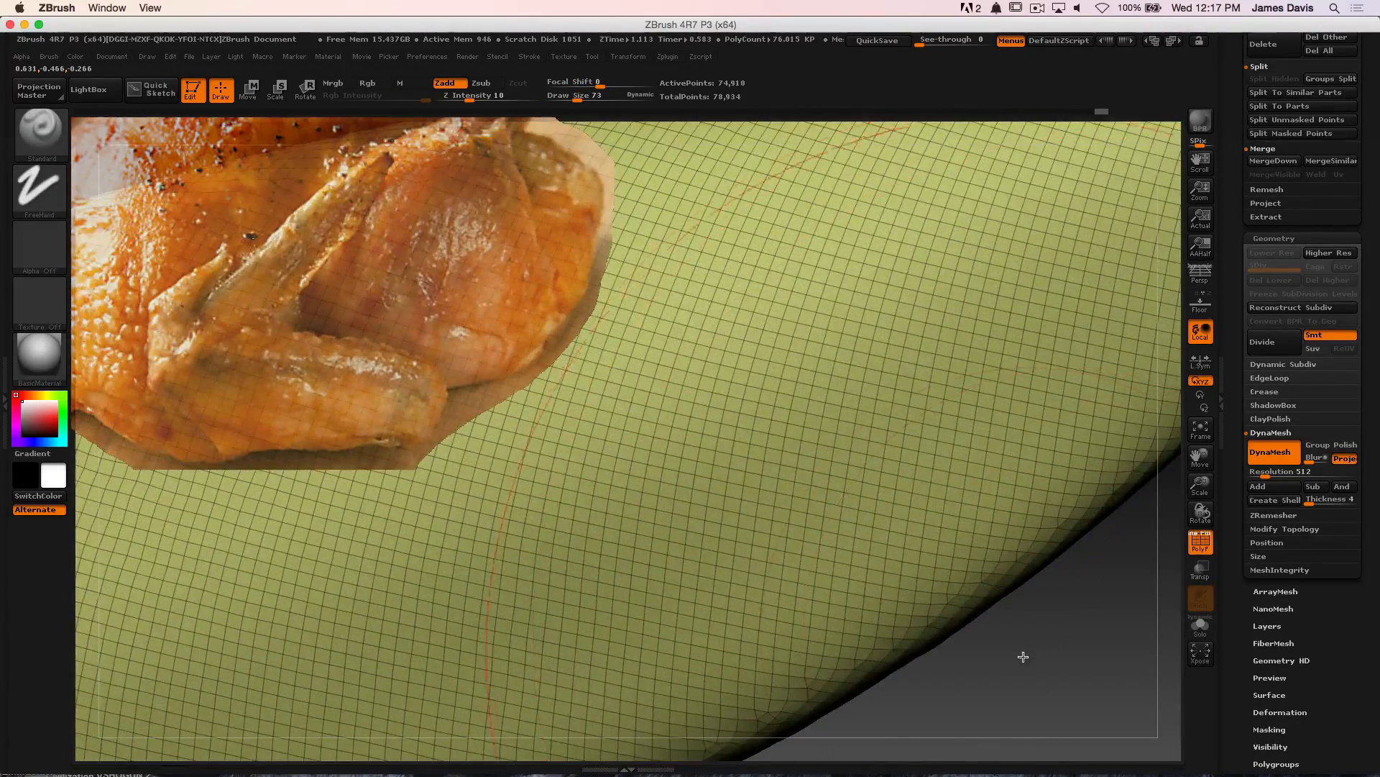
{"action": "left_click_drag", "start_coordinate": [1024, 657], "coordinate": [786, 341]}
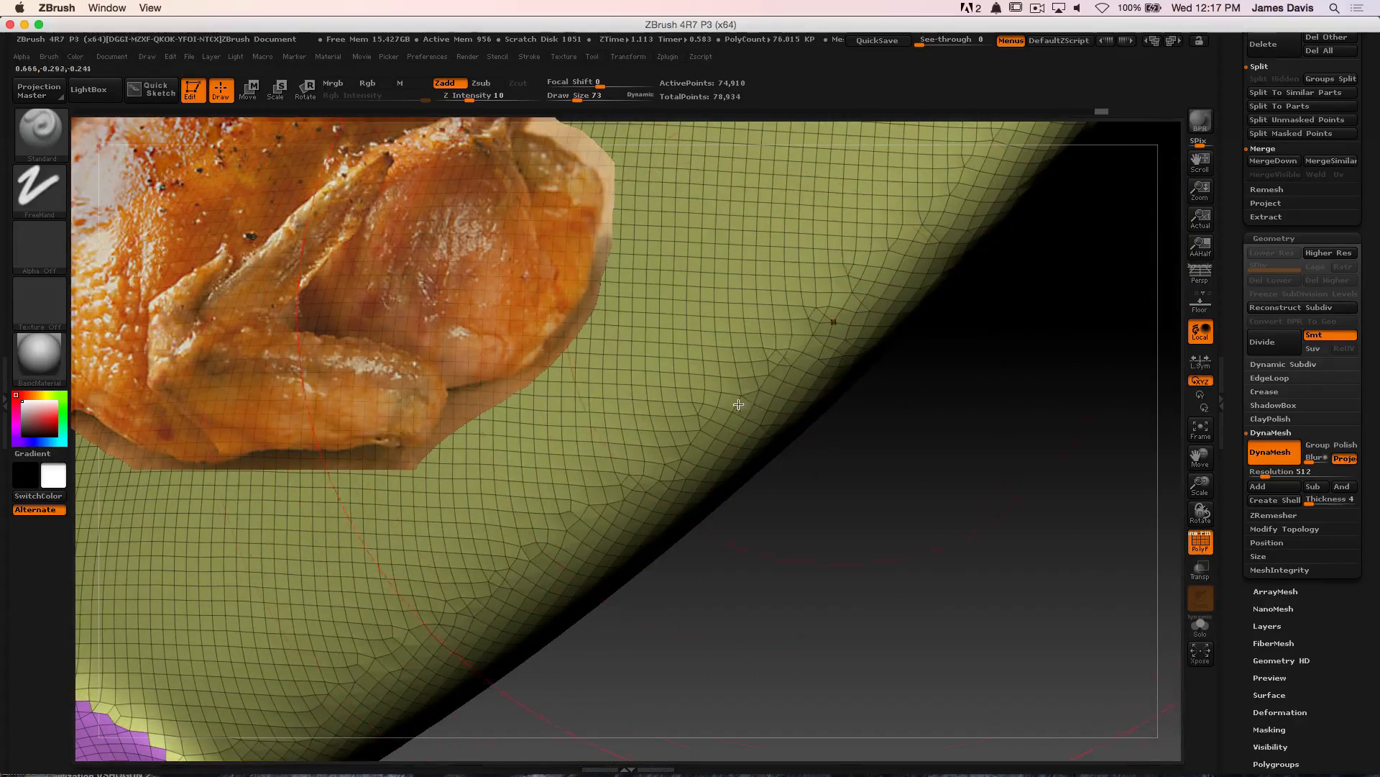
{"action": "left_click_drag", "start_coordinate": [795, 467], "coordinate": [619, 210]}
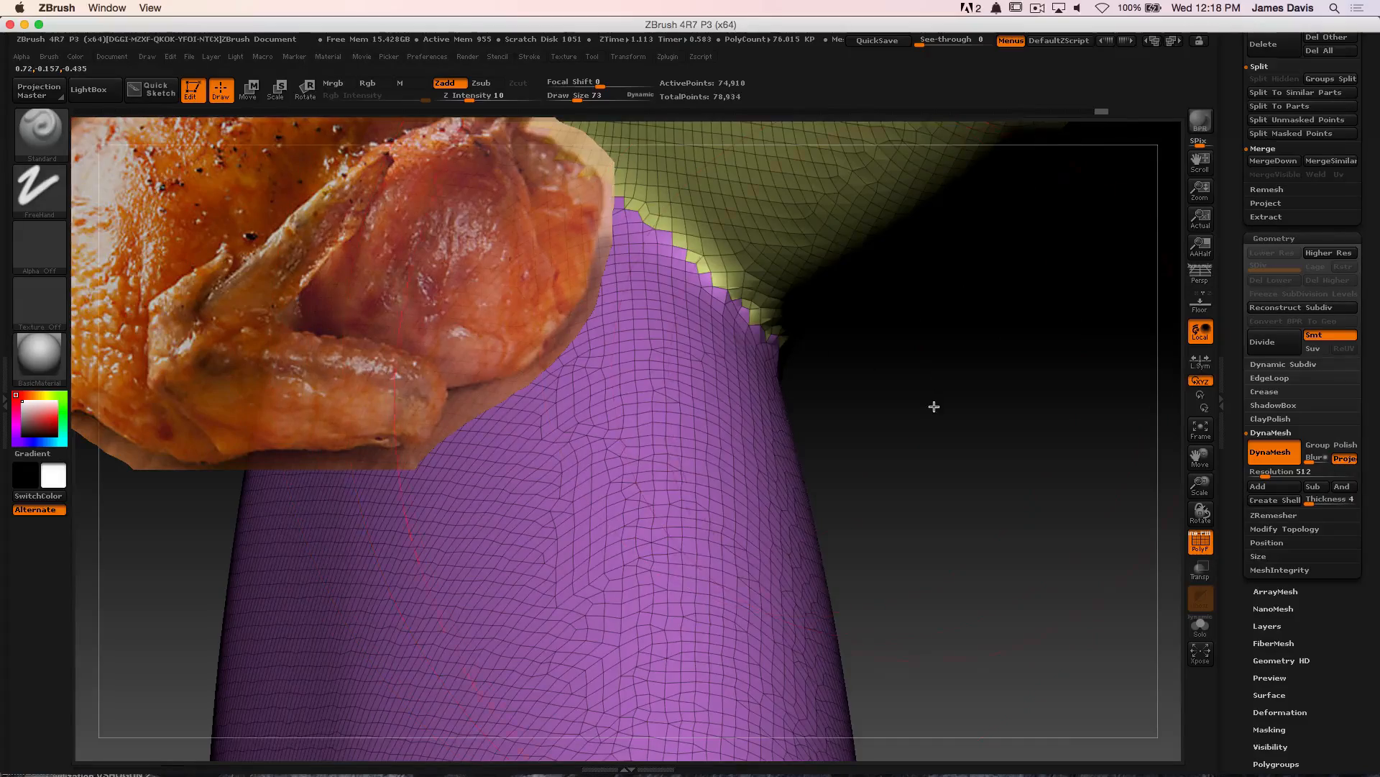
{"action": "left_click_drag", "start_coordinate": [934, 406], "coordinate": [686, 359]}
{"action": "key", "text": "f"}
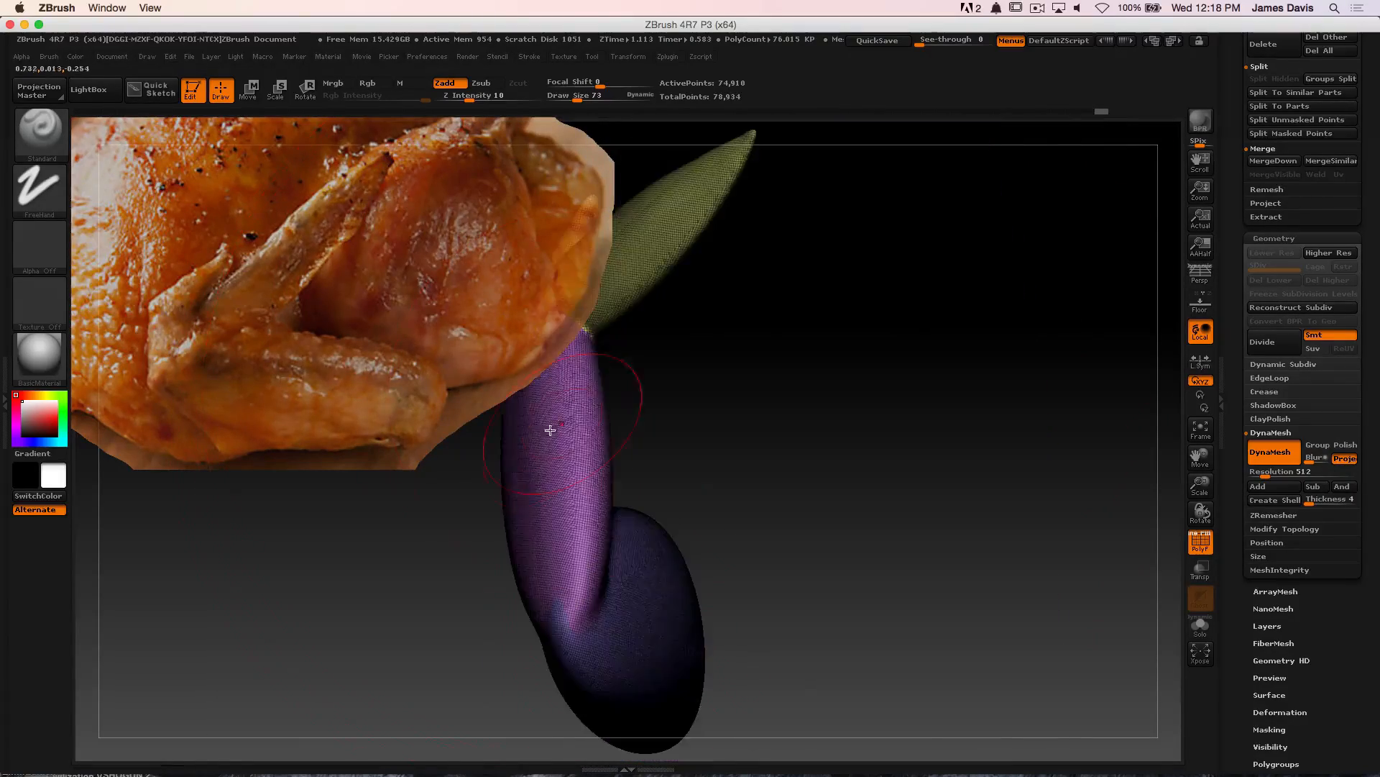
{"action": "mouse_move", "coordinate": [762, 403]}
{"action": "left_mouse_down"}
{"action": "mouse_move", "coordinate": [863, 410]}
{"action": "mouse_move", "coordinate": [943, 361]}
{"action": "mouse_move", "coordinate": [1017, 358]}
{"action": "mouse_move", "coordinate": [1007, 364]}
{"action": "mouse_move", "coordinate": [980, 302]}
{"action": "mouse_move", "coordinate": [961, 379]}
{"action": "mouse_move", "coordinate": [910, 354]}
{"action": "mouse_move", "coordinate": [834, 366]}
{"action": "mouse_move", "coordinate": [884, 378]}
{"action": "mouse_move", "coordinate": [870, 383]}
{"action": "mouse_move", "coordinate": [942, 386]}
{"action": "mouse_move", "coordinate": [918, 363]}
{"action": "mouse_move", "coordinate": [980, 378]}
{"action": "mouse_move", "coordinate": [999, 299]}
{"action": "mouse_move", "coordinate": [1038, 305]}
{"action": "mouse_move", "coordinate": [1013, 292]}
{"action": "left_mouse_up"}
{"action": "key", "text": "shift+f"}
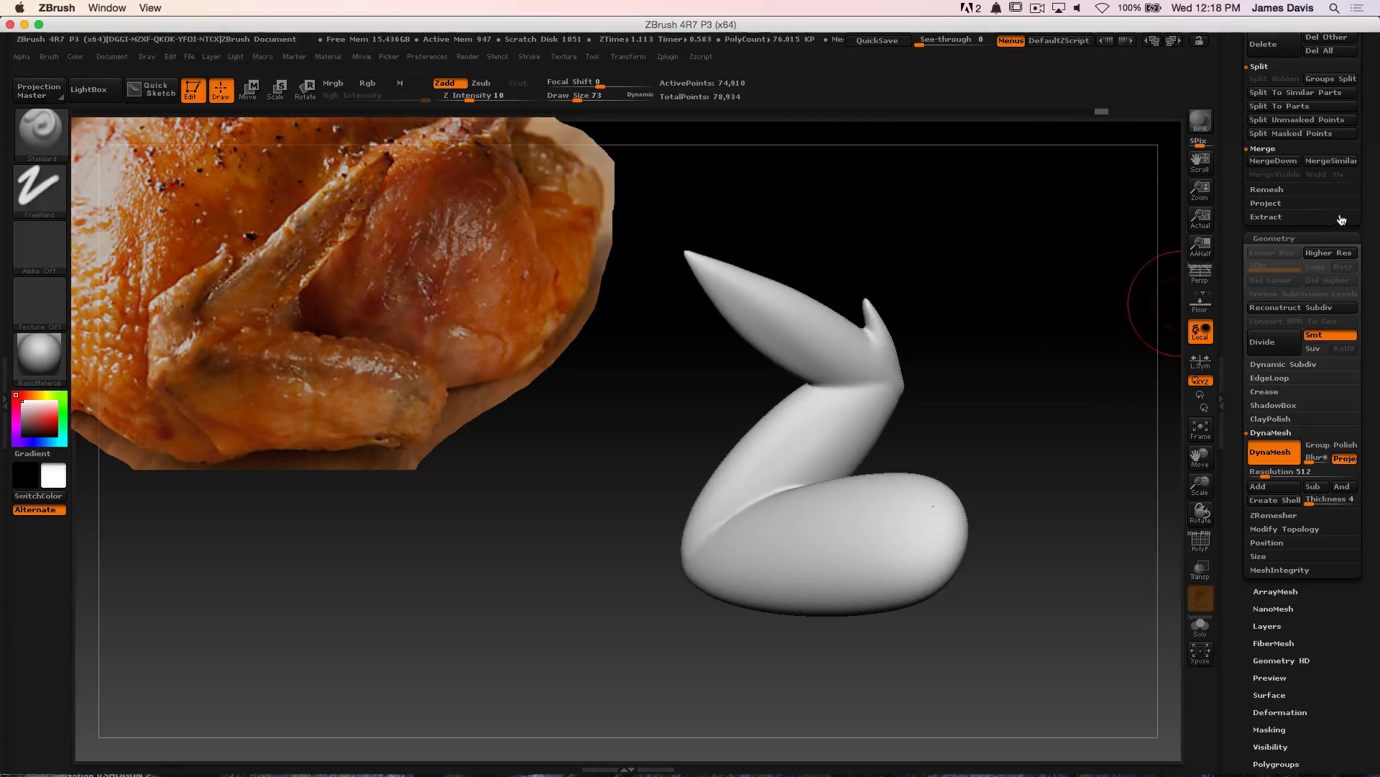
Show all of the chicken's subtools again and view the wing together with the body and leg
{"action": "scroll", "coordinate": [1372, 201], "scroll_direction": "up", "scroll_amount": 8}
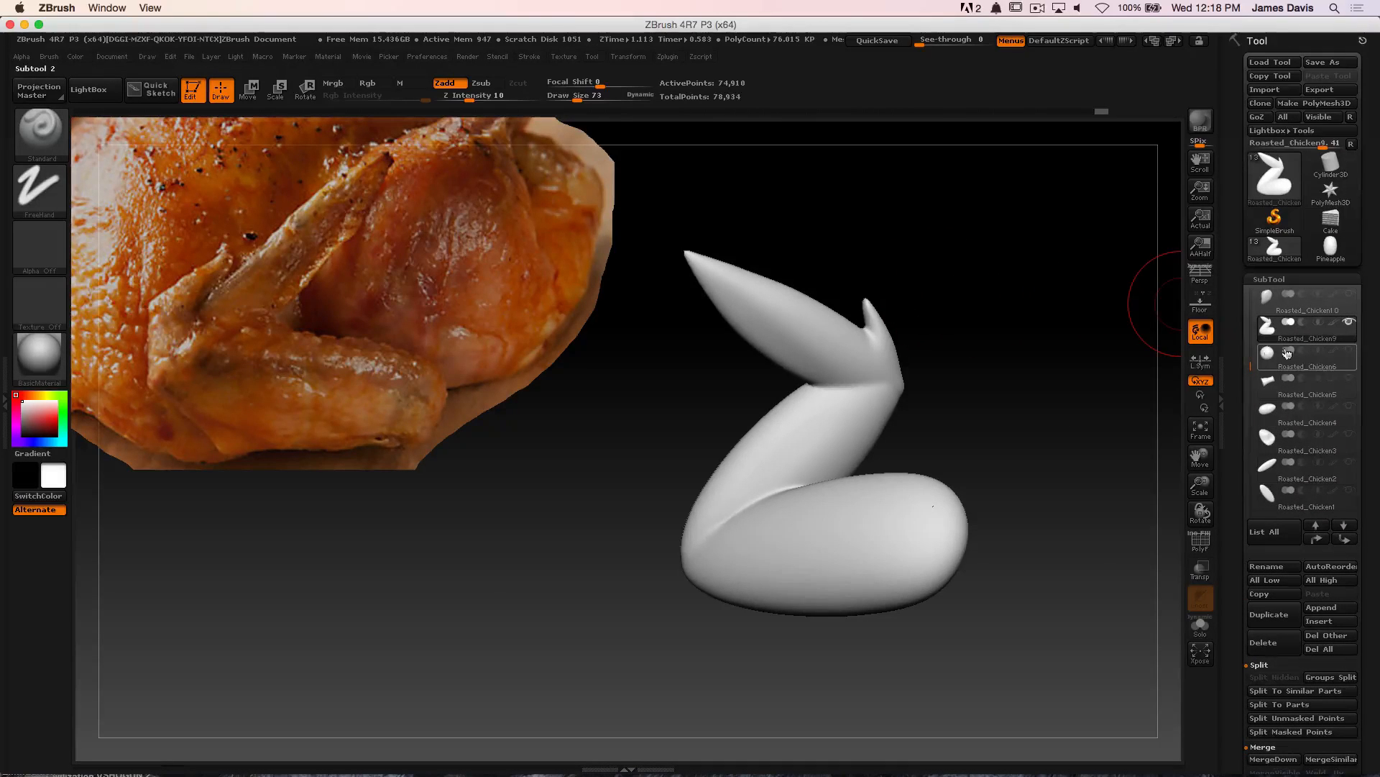
{"action": "mouse_move", "coordinate": [1353, 326]}
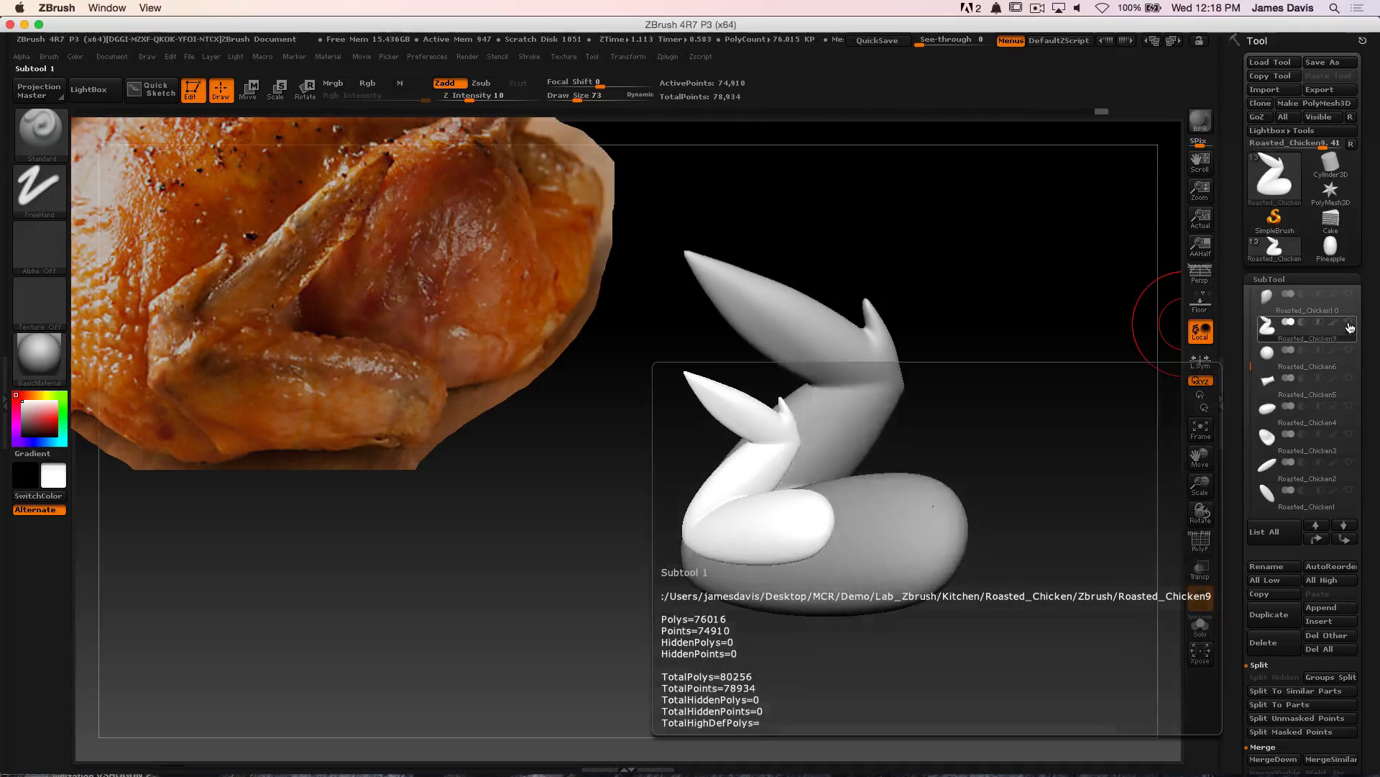
{"action": "left_click", "coordinate": [1352, 325]}
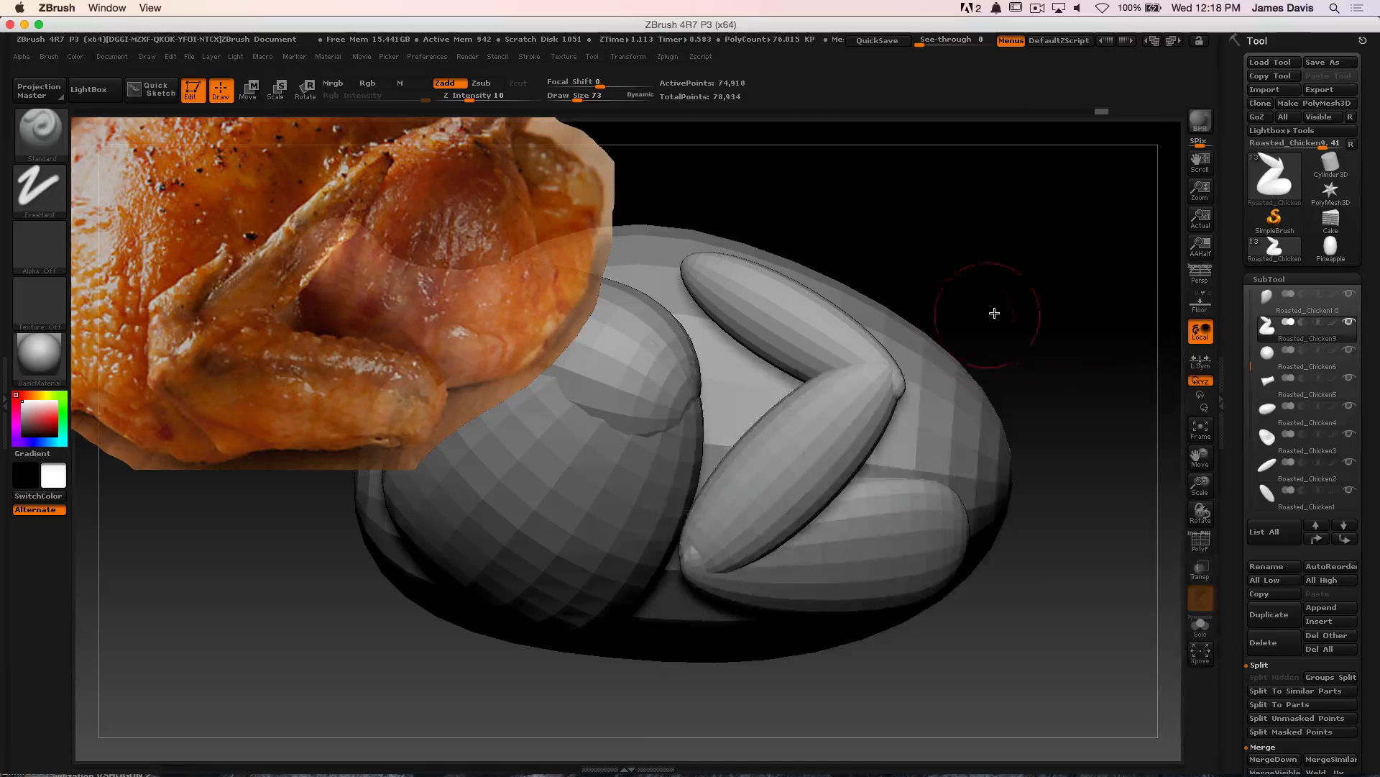
{"action": "left_click_drag", "start_coordinate": [1030, 340], "coordinate": [1074, 495]}
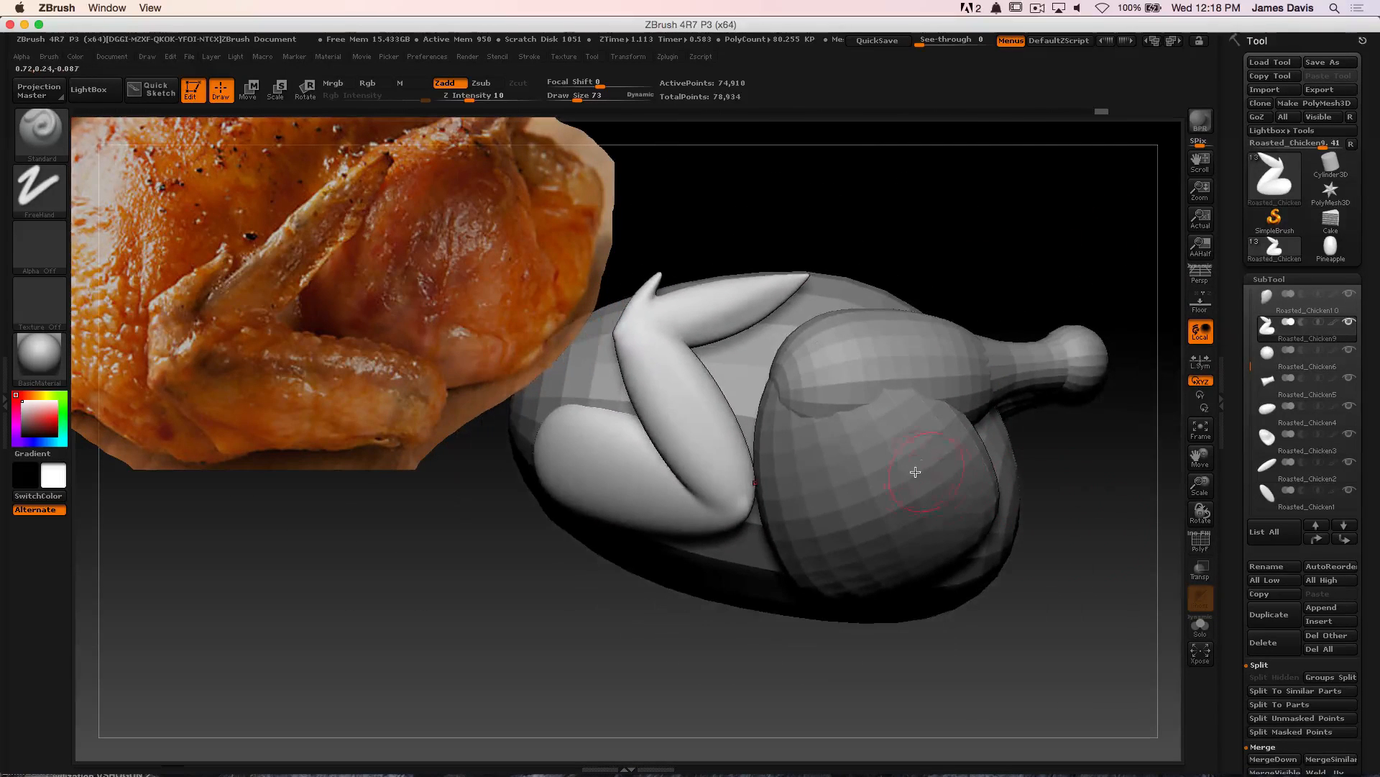
Select the near leg's end knob and hide every subtool except the knob, shank, drumstick and thigh
{"action": "left_click", "coordinate": [914, 477], "text": "alt"}
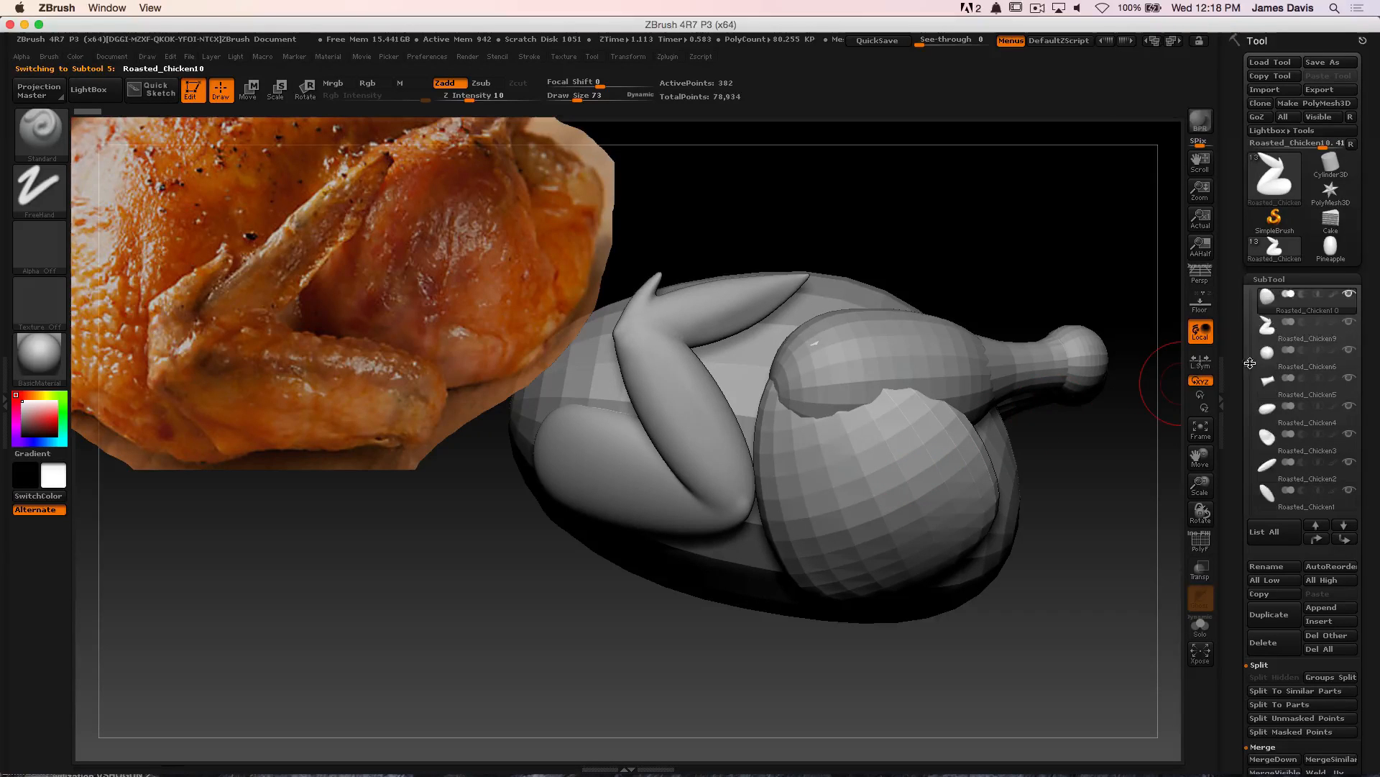
{"action": "left_click_drag", "start_coordinate": [1250, 363], "coordinate": [1250, 312]}
{"action": "left_click", "coordinate": [968, 358], "text": "alt"}
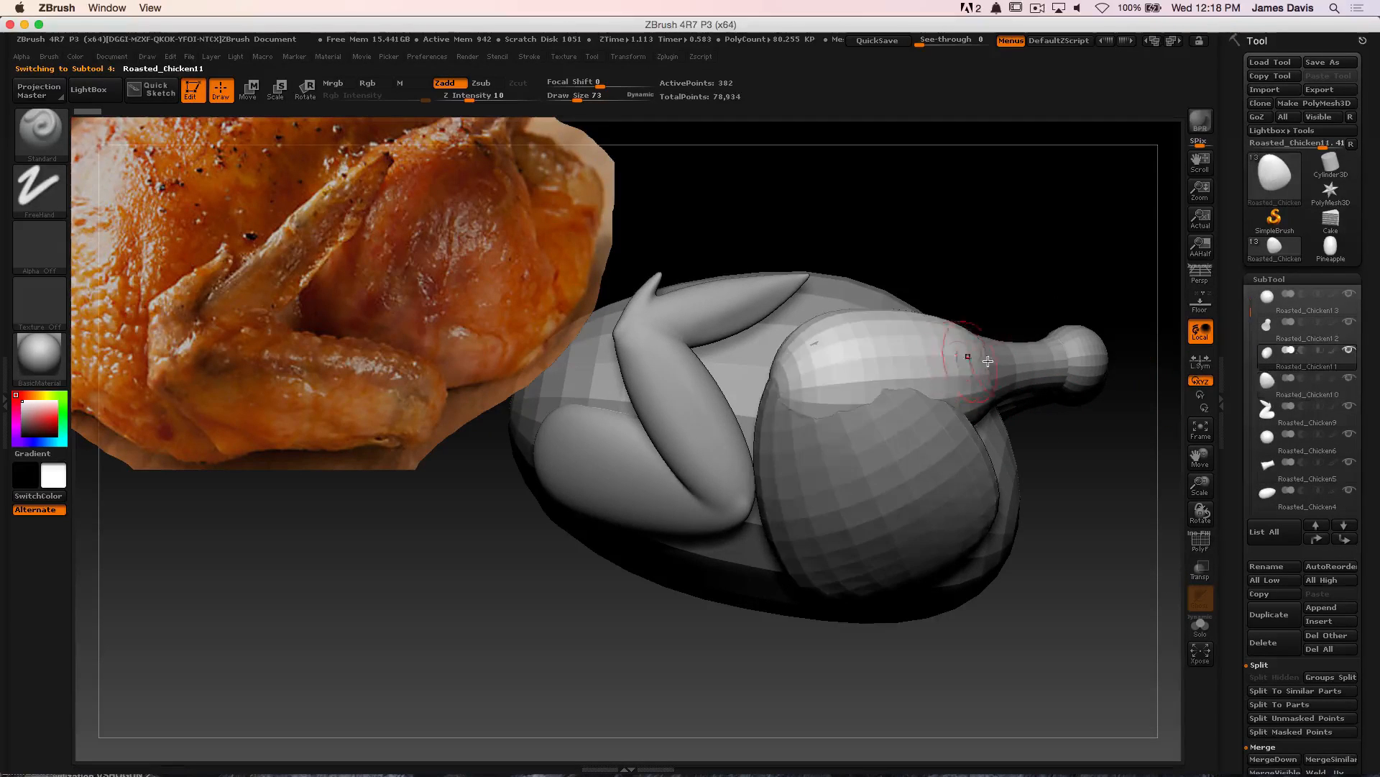
{"action": "left_click", "coordinate": [1037, 363], "text": "alt"}
{"action": "left_click", "coordinate": [1090, 351], "text": "alt"}
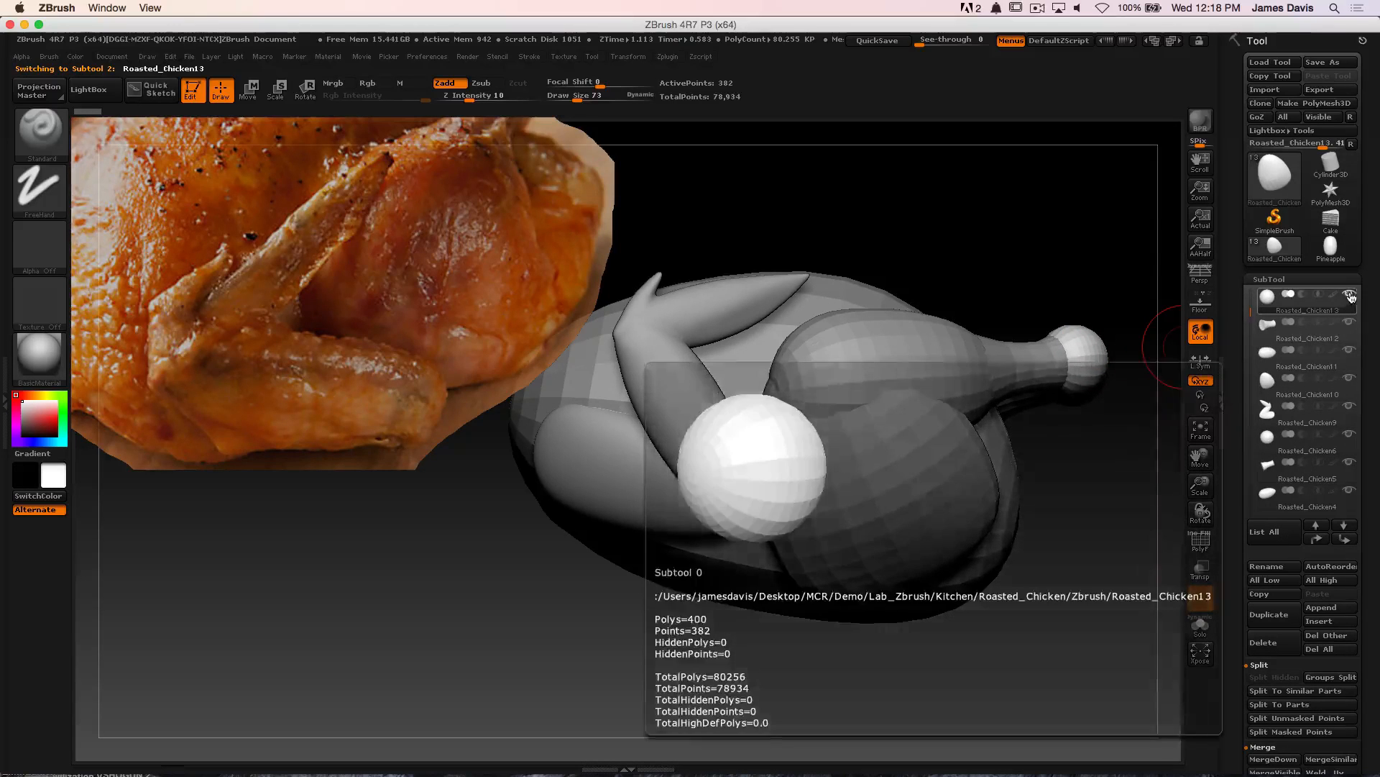
{"action": "left_click", "coordinate": [1350, 407]}
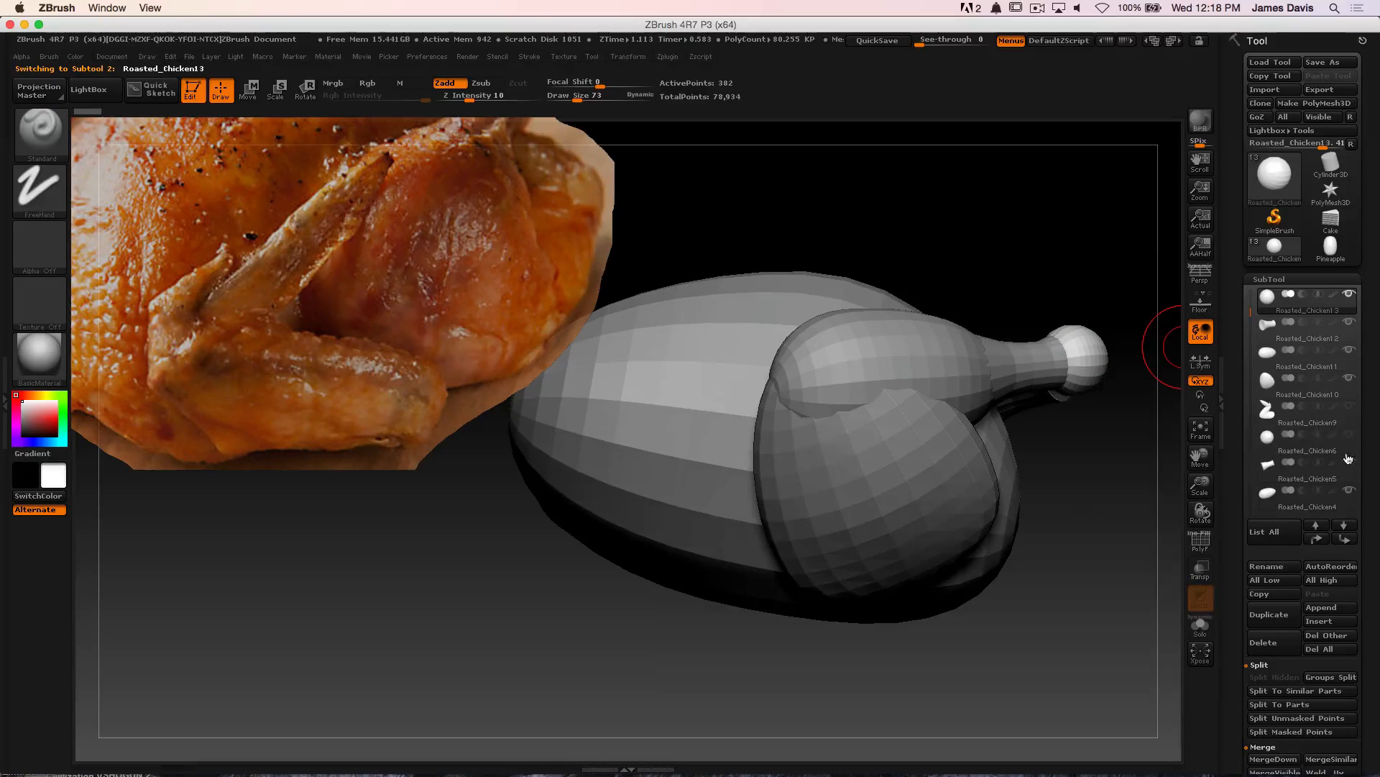
{"action": "left_click_drag", "start_coordinate": [1251, 312], "coordinate": [1237, 387]}
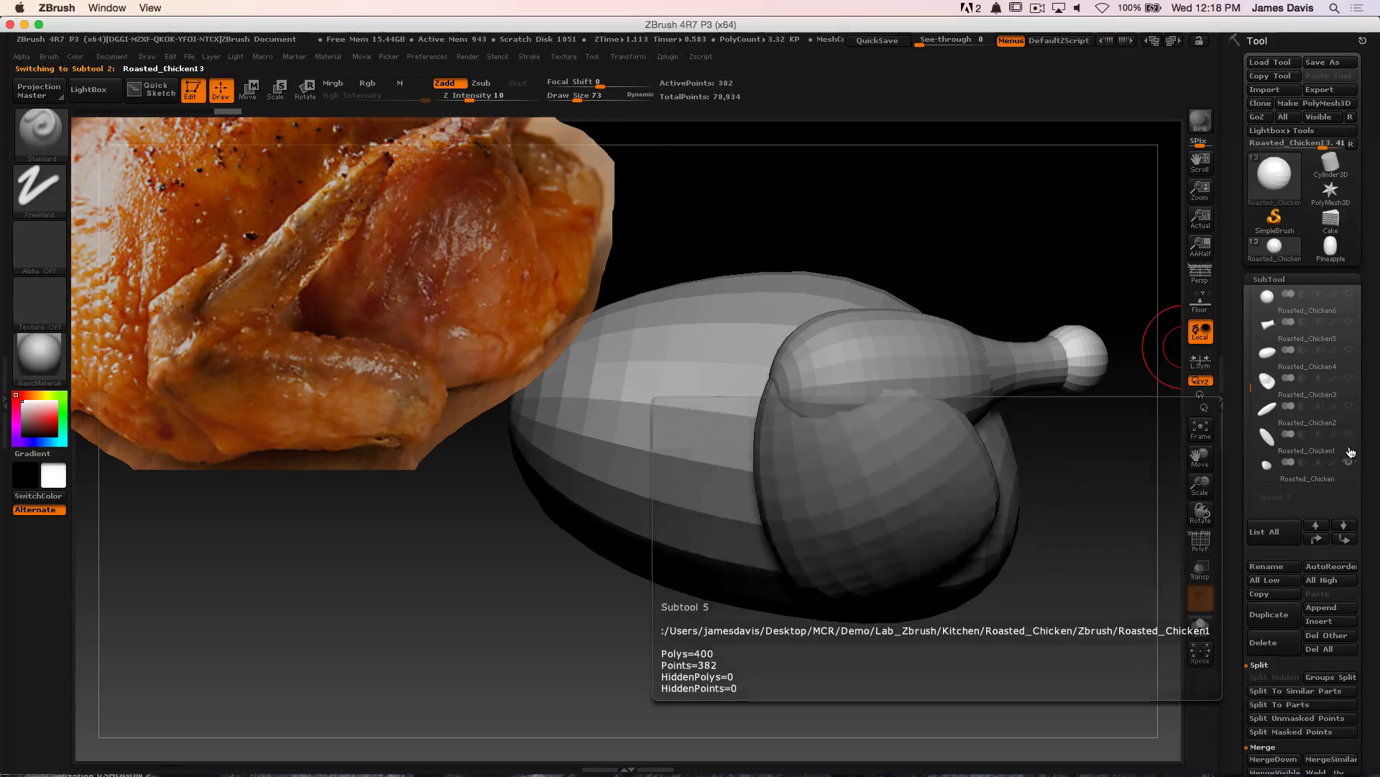
{"action": "left_click_drag", "start_coordinate": [1249, 394], "coordinate": [1240, 277]}
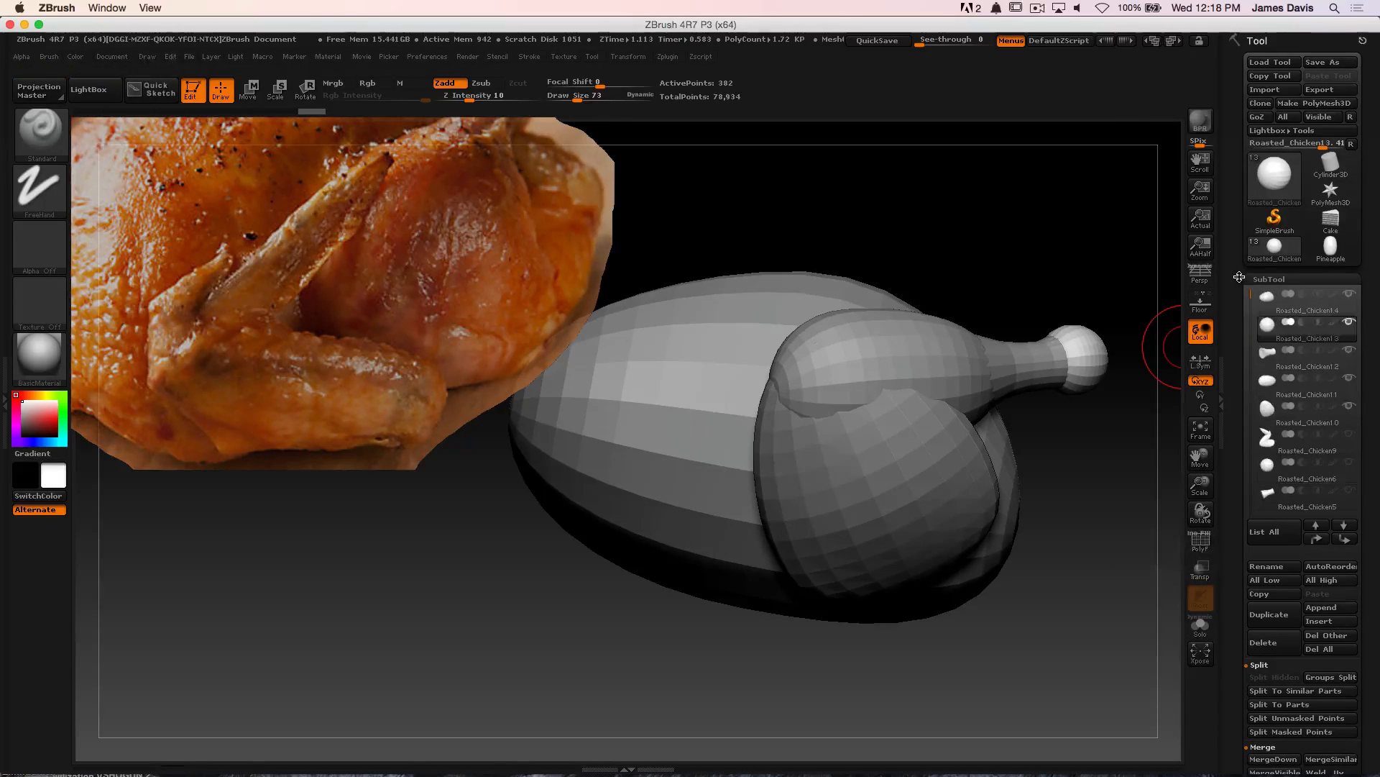
{"action": "left_click", "coordinate": [1350, 294]}
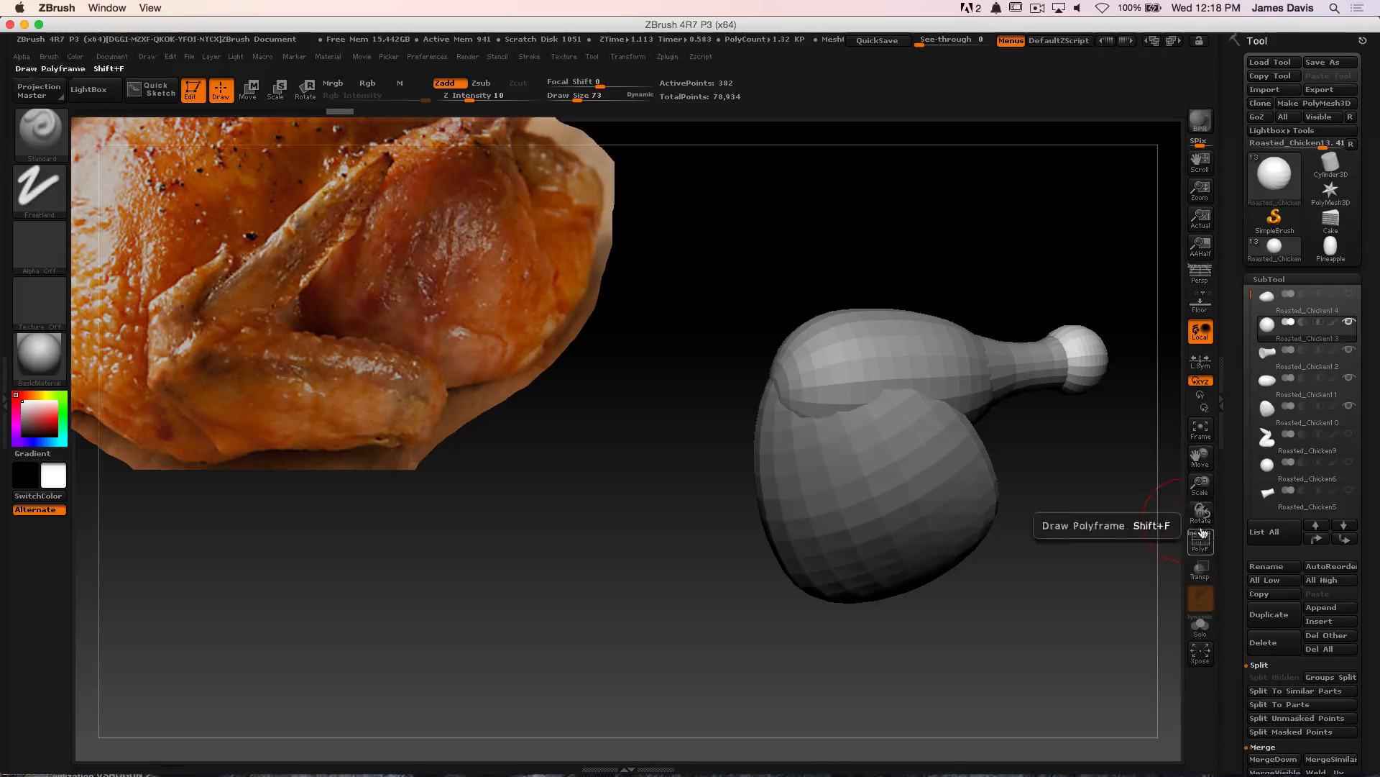
Merge the end knob down through the shank, drumstick and thigh subtools into a single leg subtool
{"action": "left_click_drag", "start_coordinate": [1367, 502], "coordinate": [1376, 426]}
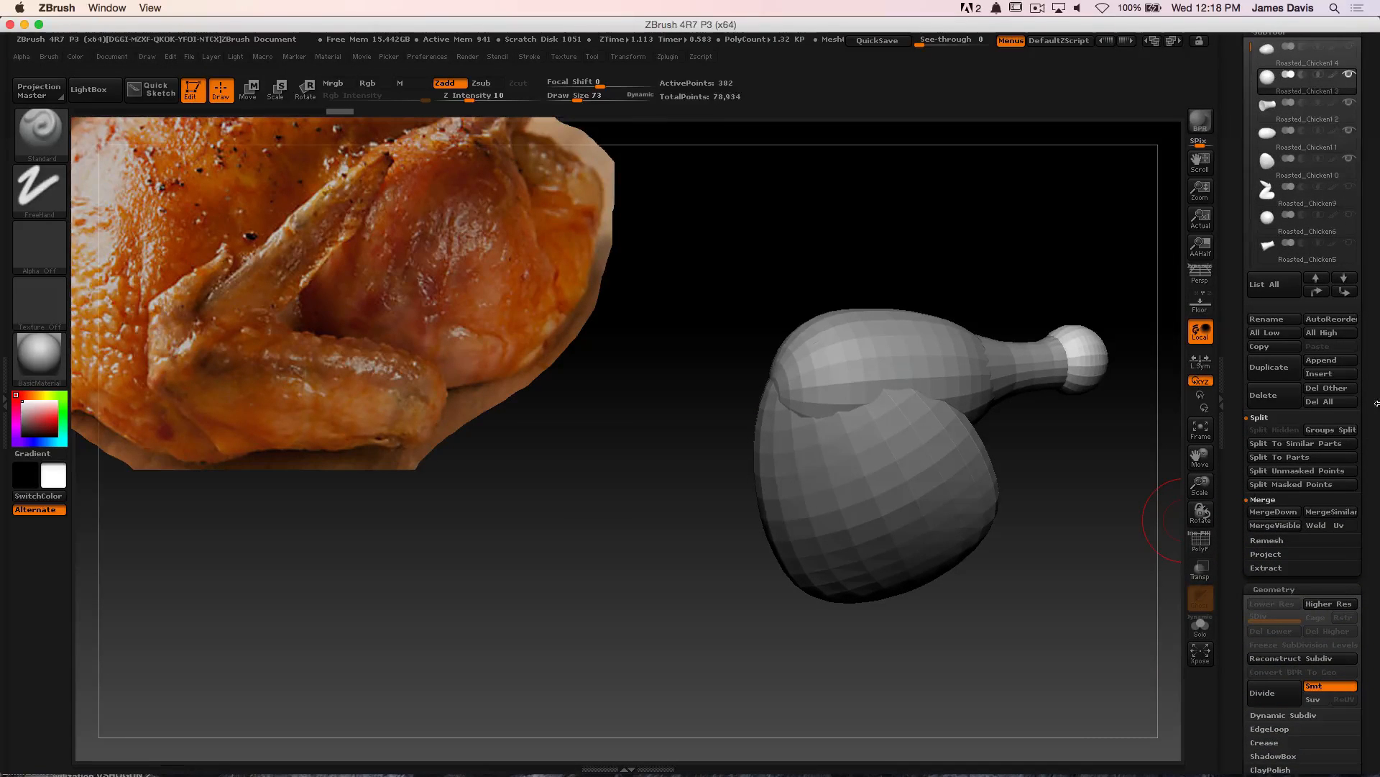
{"action": "left_click", "coordinate": [1264, 501]}
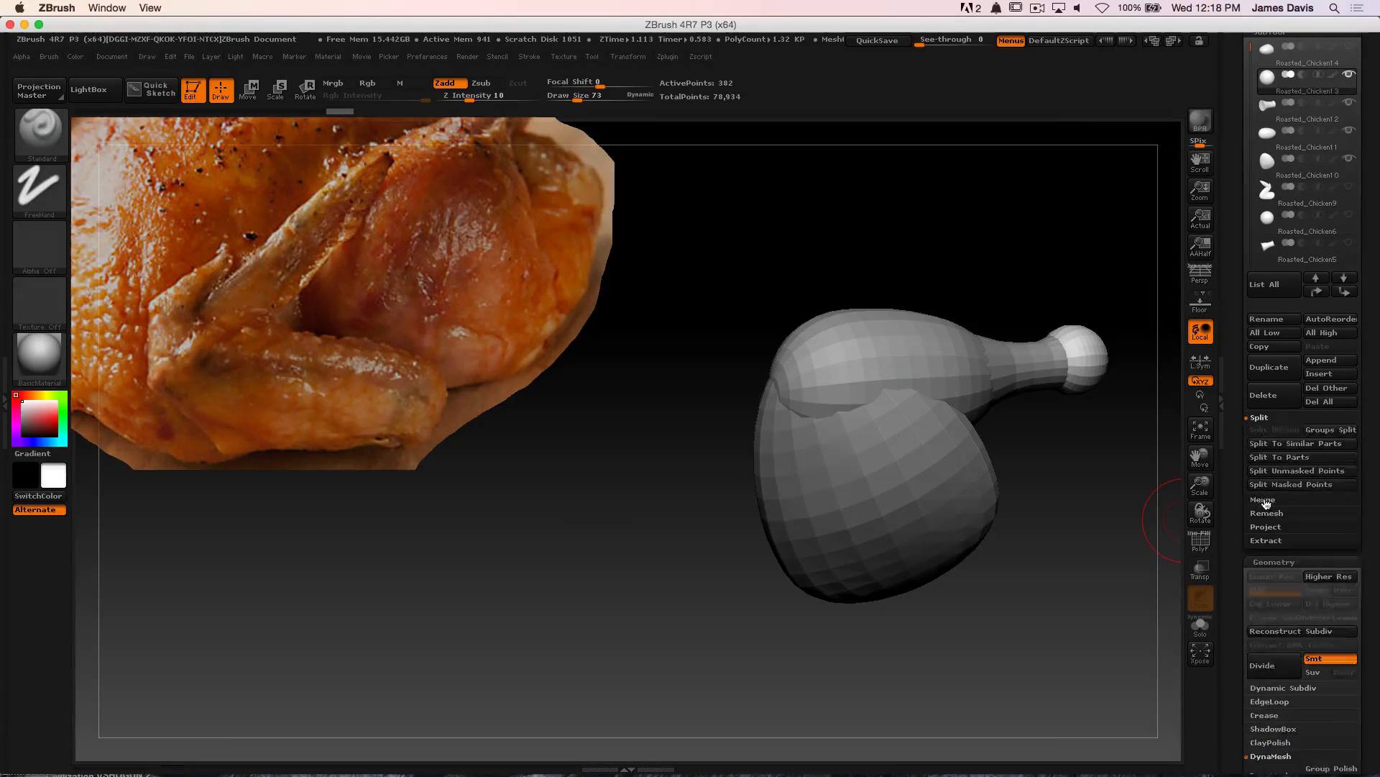
{"action": "left_click", "coordinate": [1264, 501]}
{"action": "left_click", "coordinate": [1274, 444]}
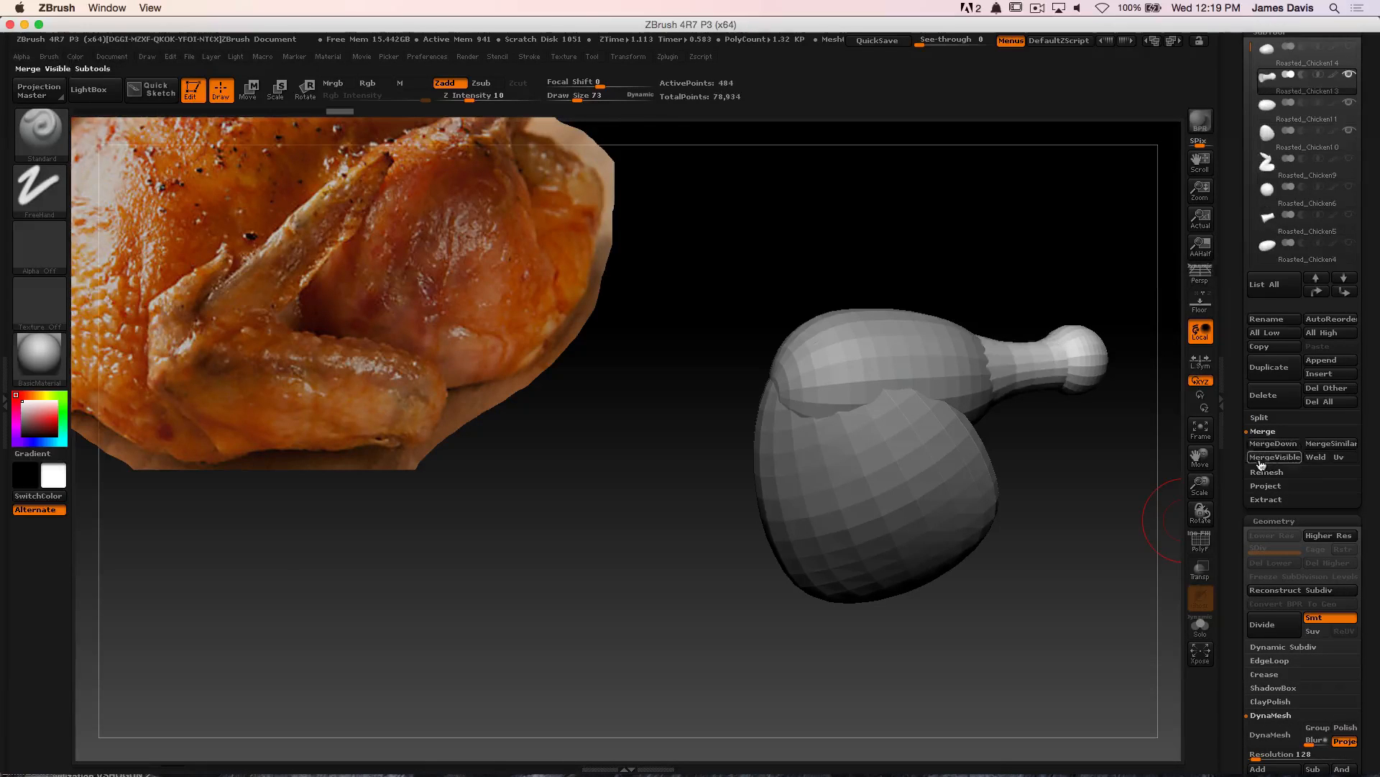
{"action": "left_click", "coordinate": [1274, 445]}
{"action": "left_click", "coordinate": [1274, 445]}
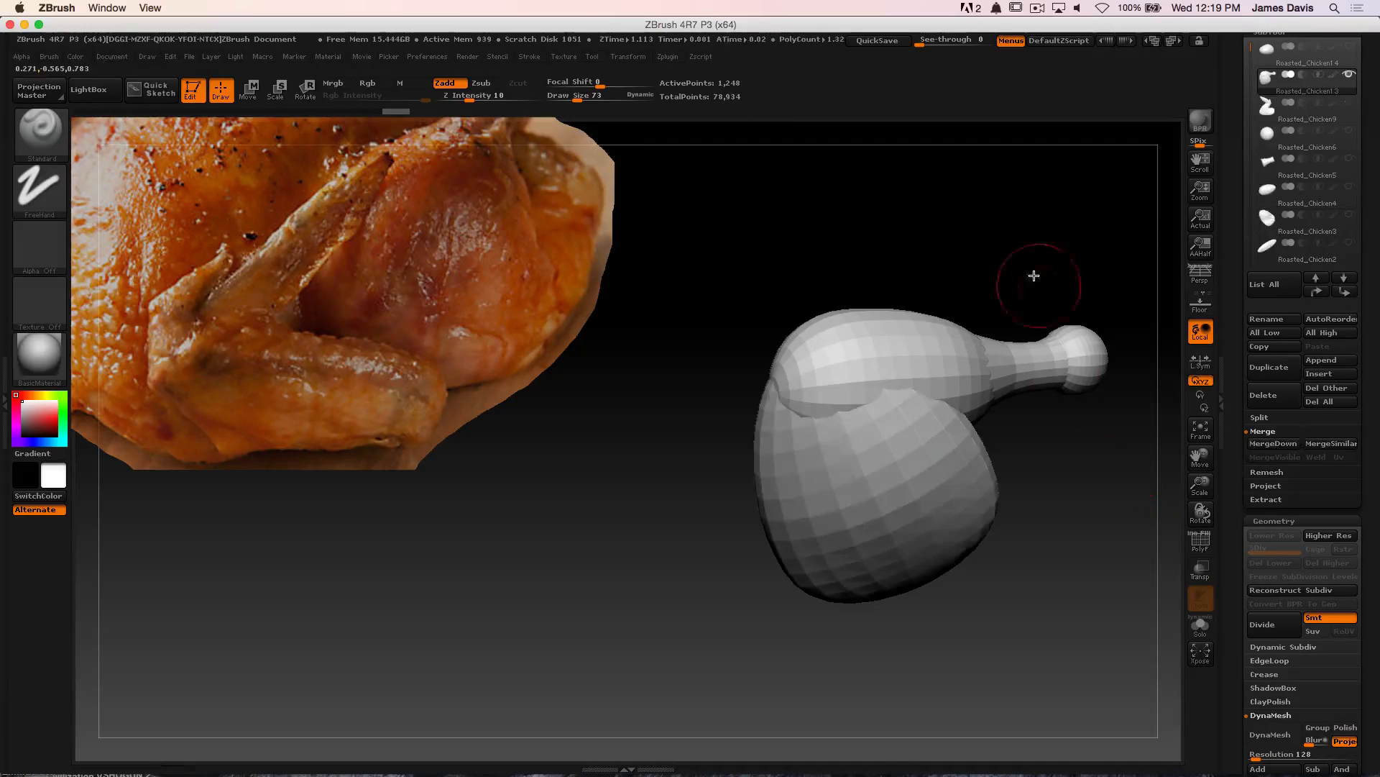
Assign a separate polygroup to each piece of the merged leg with Auto Groups
{"action": "mouse_move", "coordinate": [1032, 277]}
{"action": "left_mouse_down"}
{"action": "mouse_move", "coordinate": [970, 268]}
{"action": "mouse_move", "coordinate": [1007, 277]}
{"action": "mouse_move", "coordinate": [1018, 252]}
{"action": "mouse_move", "coordinate": [1048, 359]}
{"action": "left_mouse_up"}
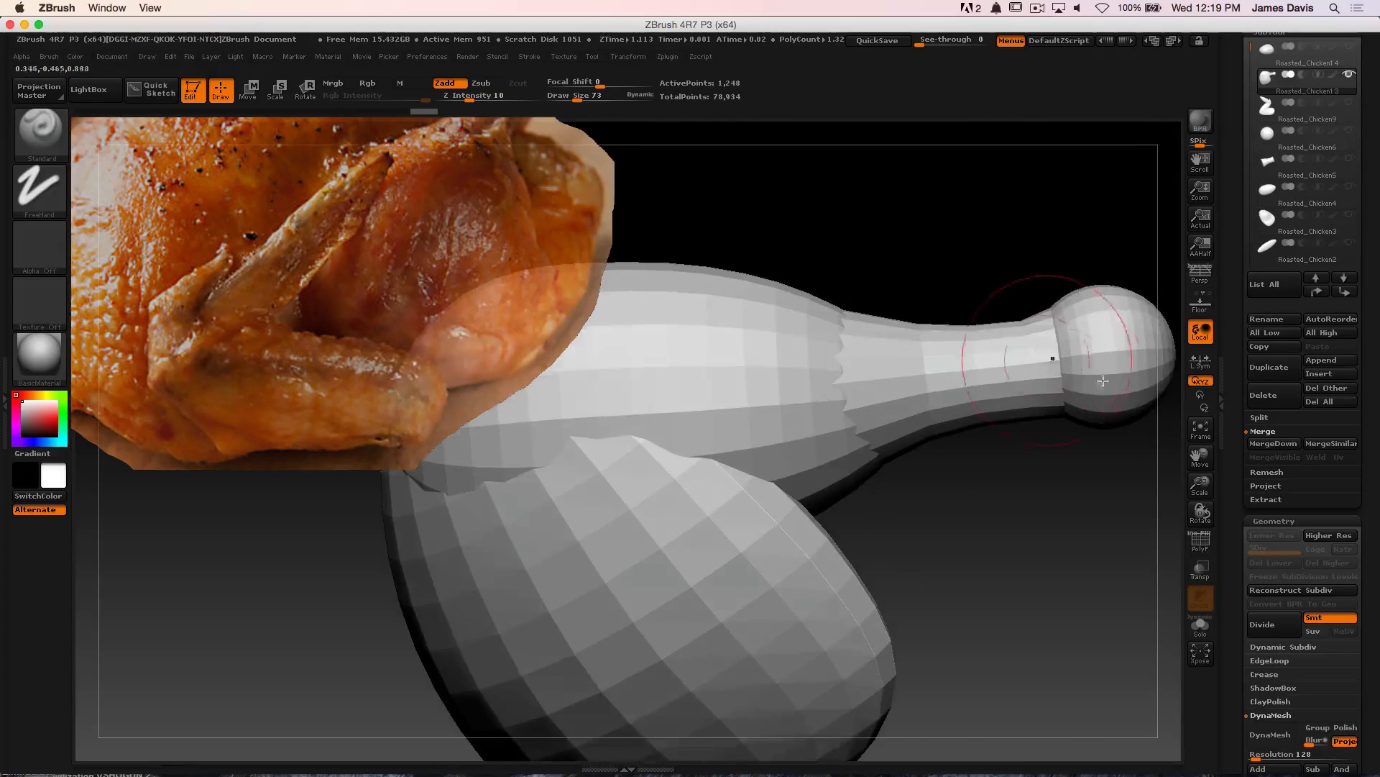
{"action": "mouse_move", "coordinate": [1375, 465]}
{"action": "left_mouse_down"}
{"action": "mouse_move", "coordinate": [1359, 273]}
{"action": "mouse_move", "coordinate": [1344, 326]}
{"action": "left_mouse_up"}
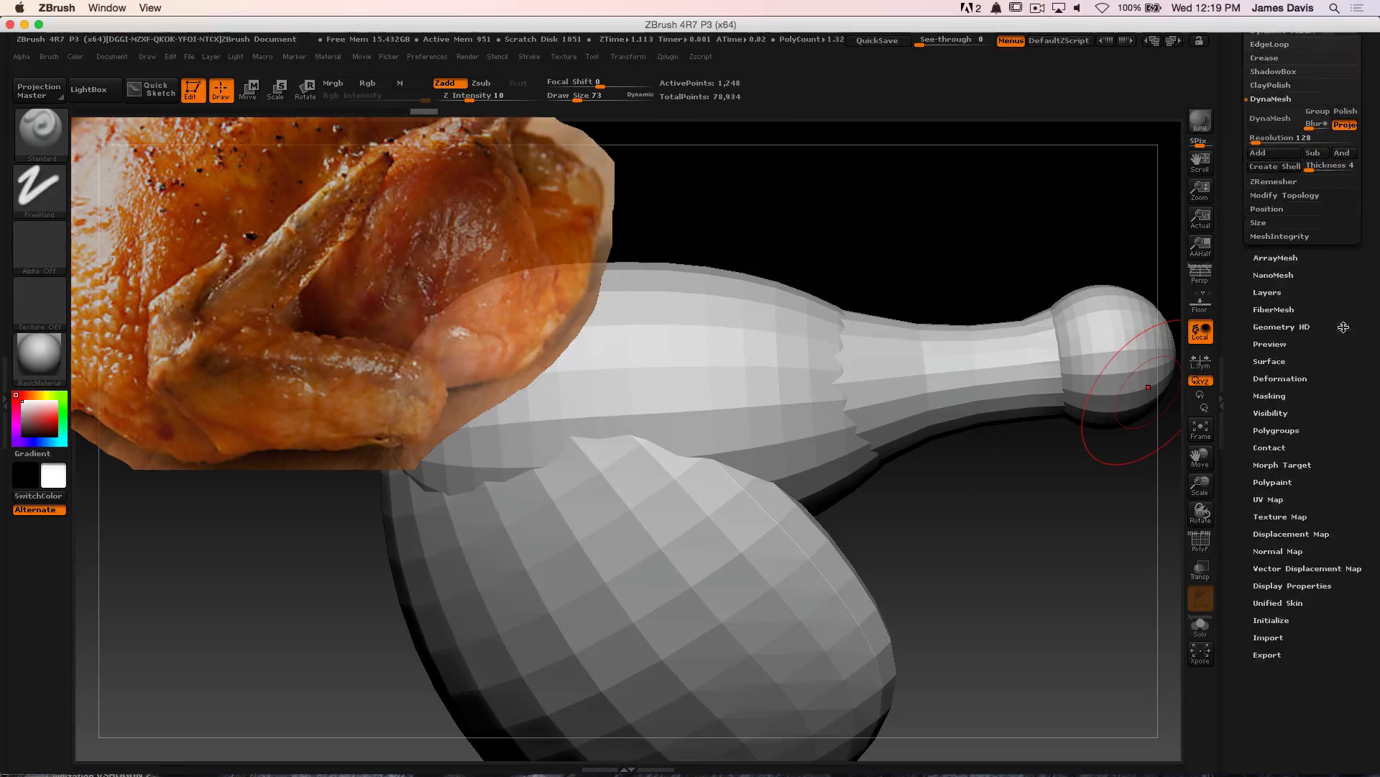
{"action": "left_click", "coordinate": [1278, 430]}
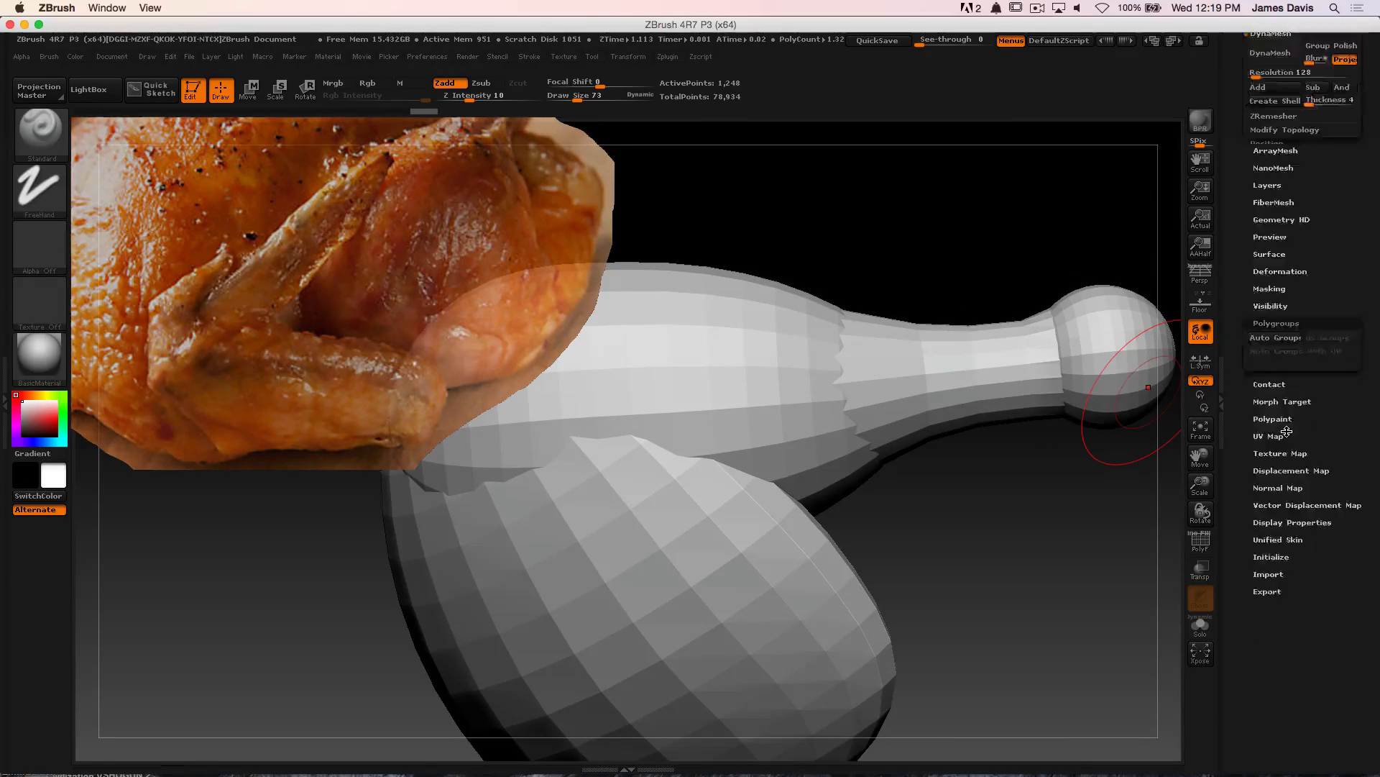
{"action": "left_click_drag", "start_coordinate": [1366, 200], "coordinate": [1370, 343]}
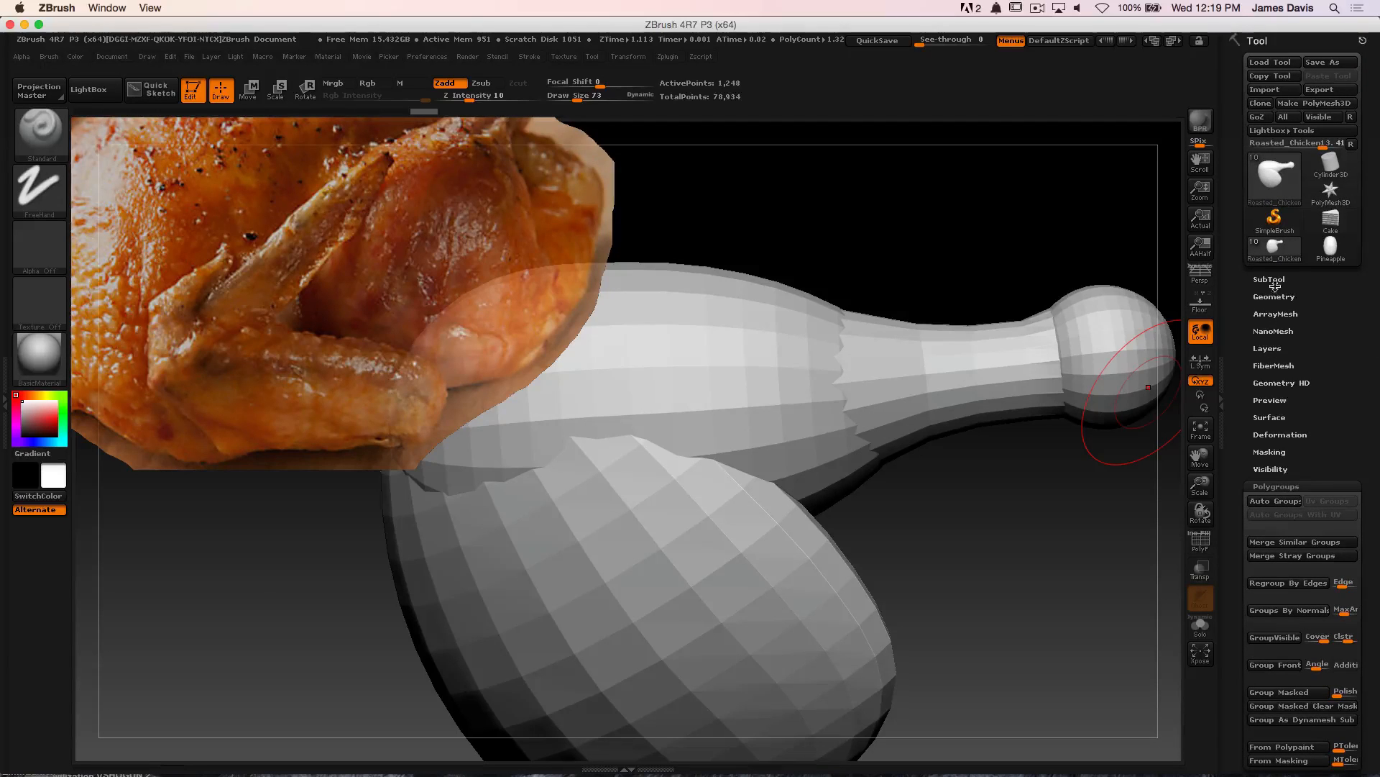
{"action": "left_click", "coordinate": [1272, 280]}
{"action": "left_click", "coordinate": [1276, 279]}
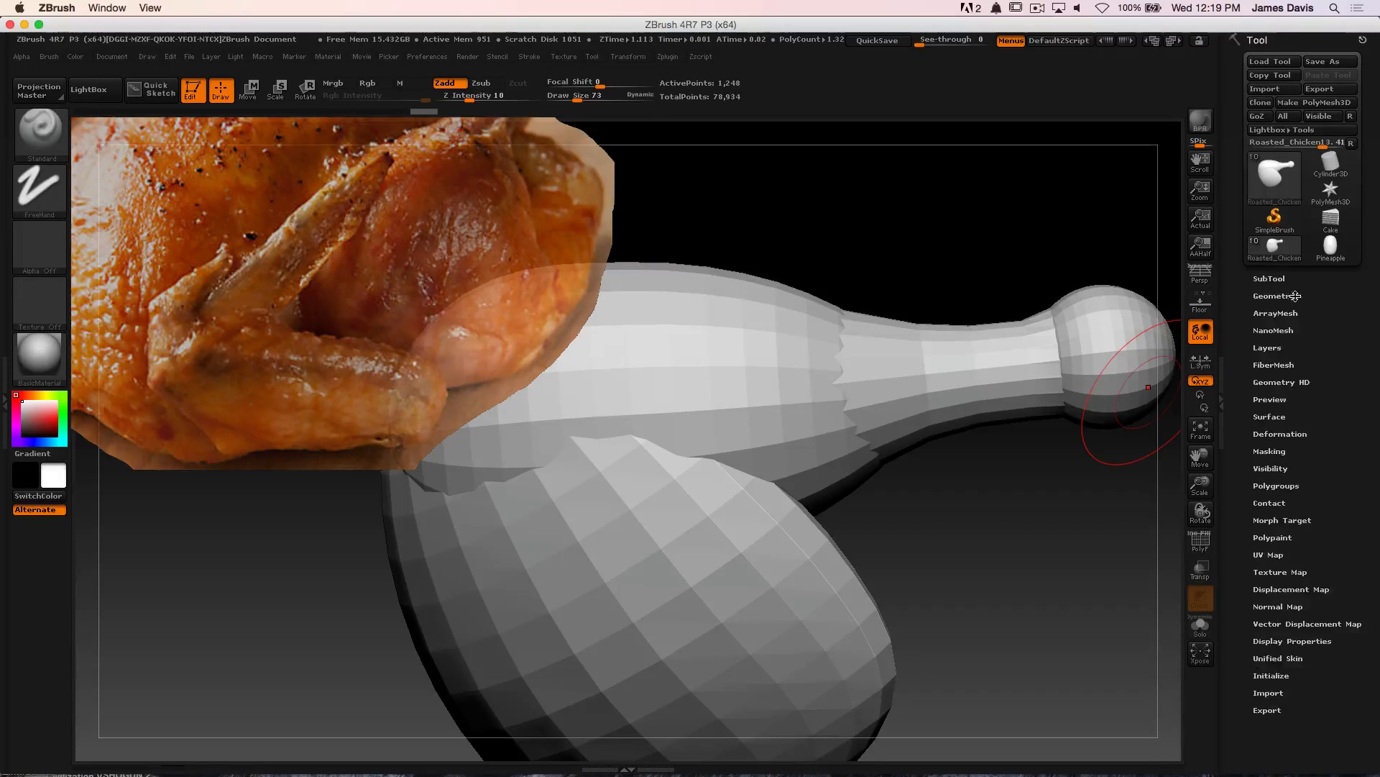
{"action": "left_click_drag", "start_coordinate": [1365, 407], "coordinate": [1365, 278]}
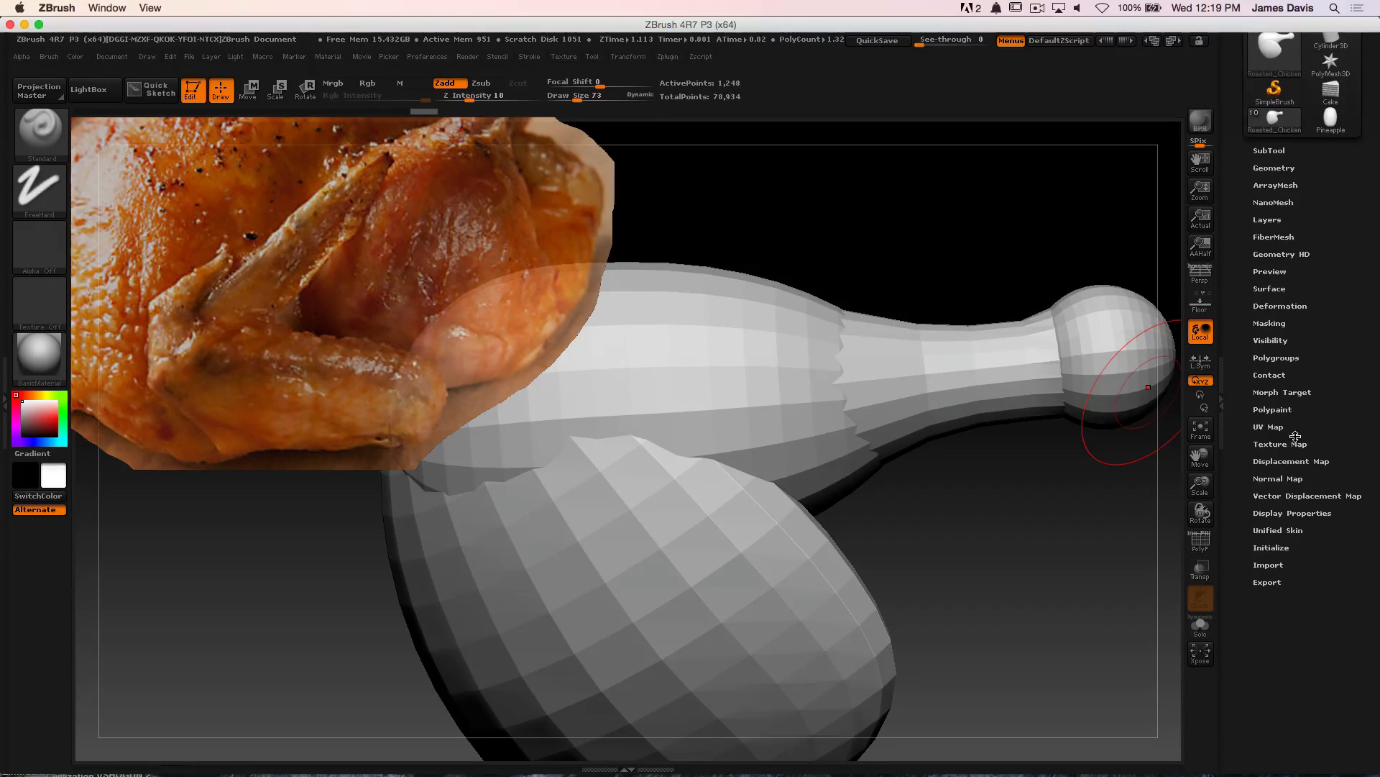
{"action": "left_click", "coordinate": [1277, 357]}
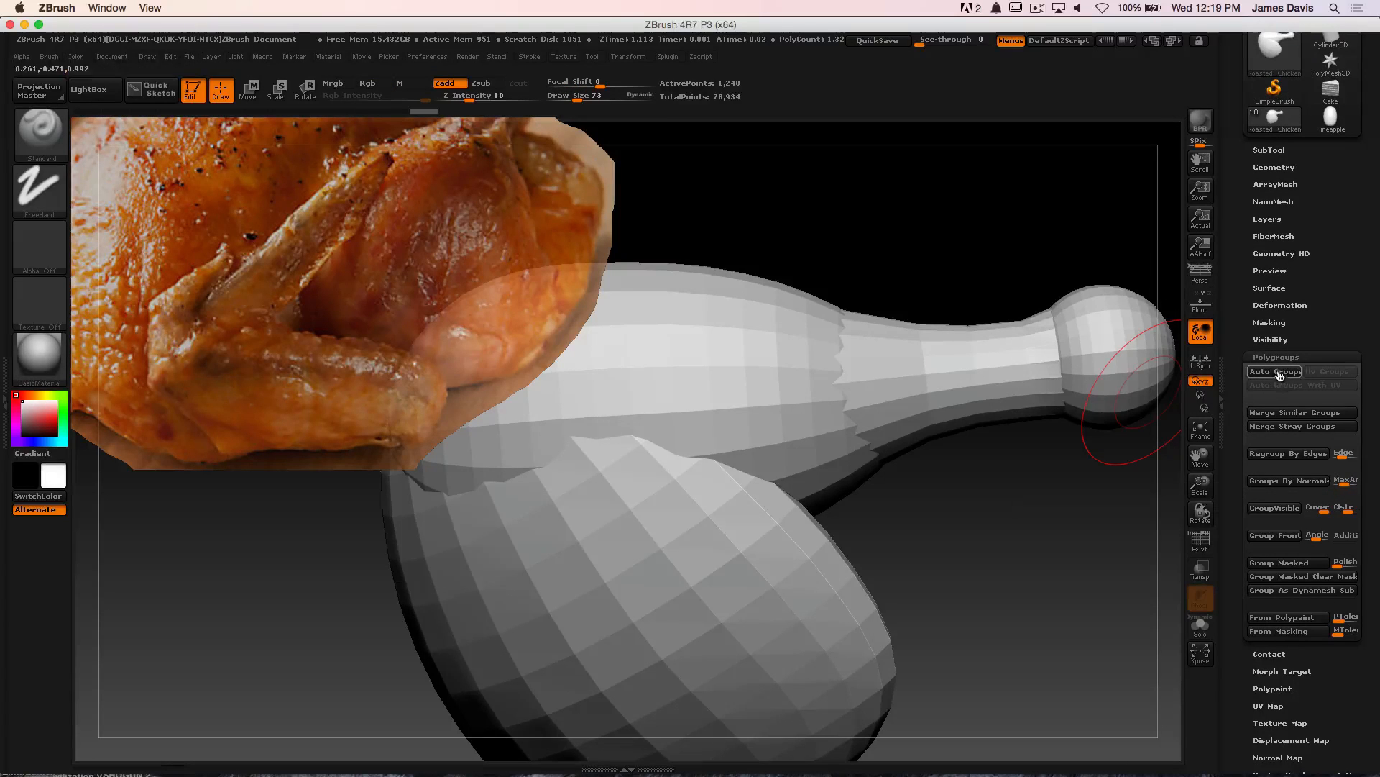
{"action": "left_click", "coordinate": [1279, 374]}
Check the merged leg's polygroups in the polyframe display and turn the polyframe off again
{"action": "left_click", "coordinate": [1275, 149]}
{"action": "left_click_drag", "start_coordinate": [1008, 225], "coordinate": [982, 223]}
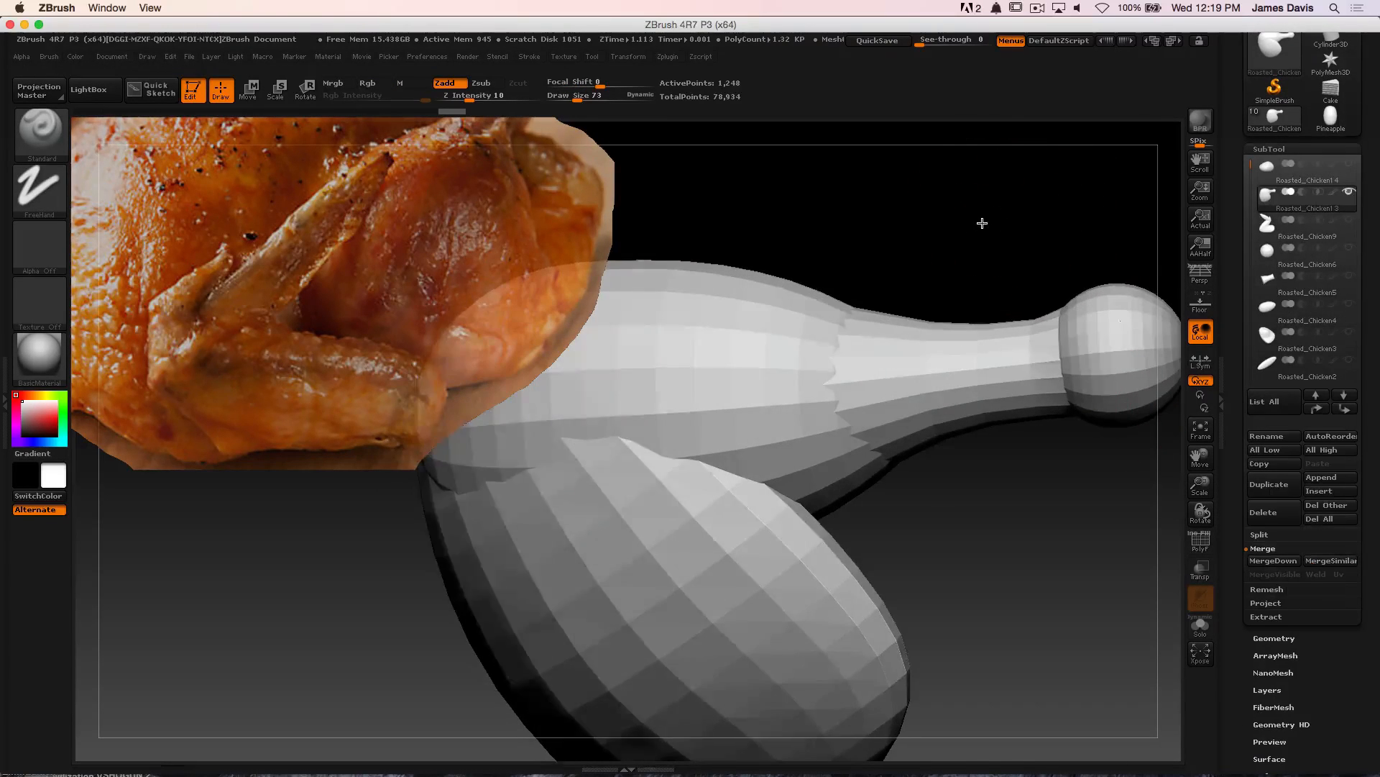
{"action": "key", "text": "shift+f"}
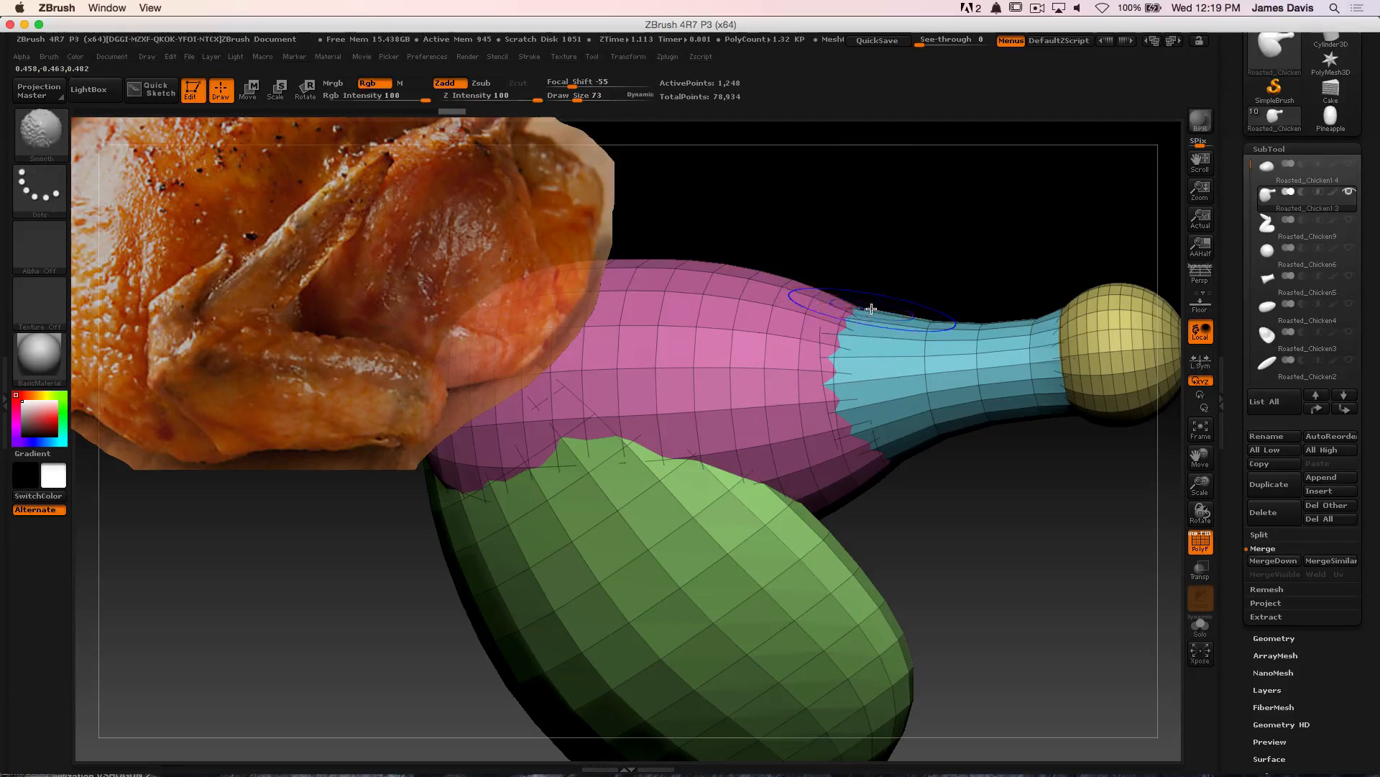
{"action": "key", "text": "shift+f"}
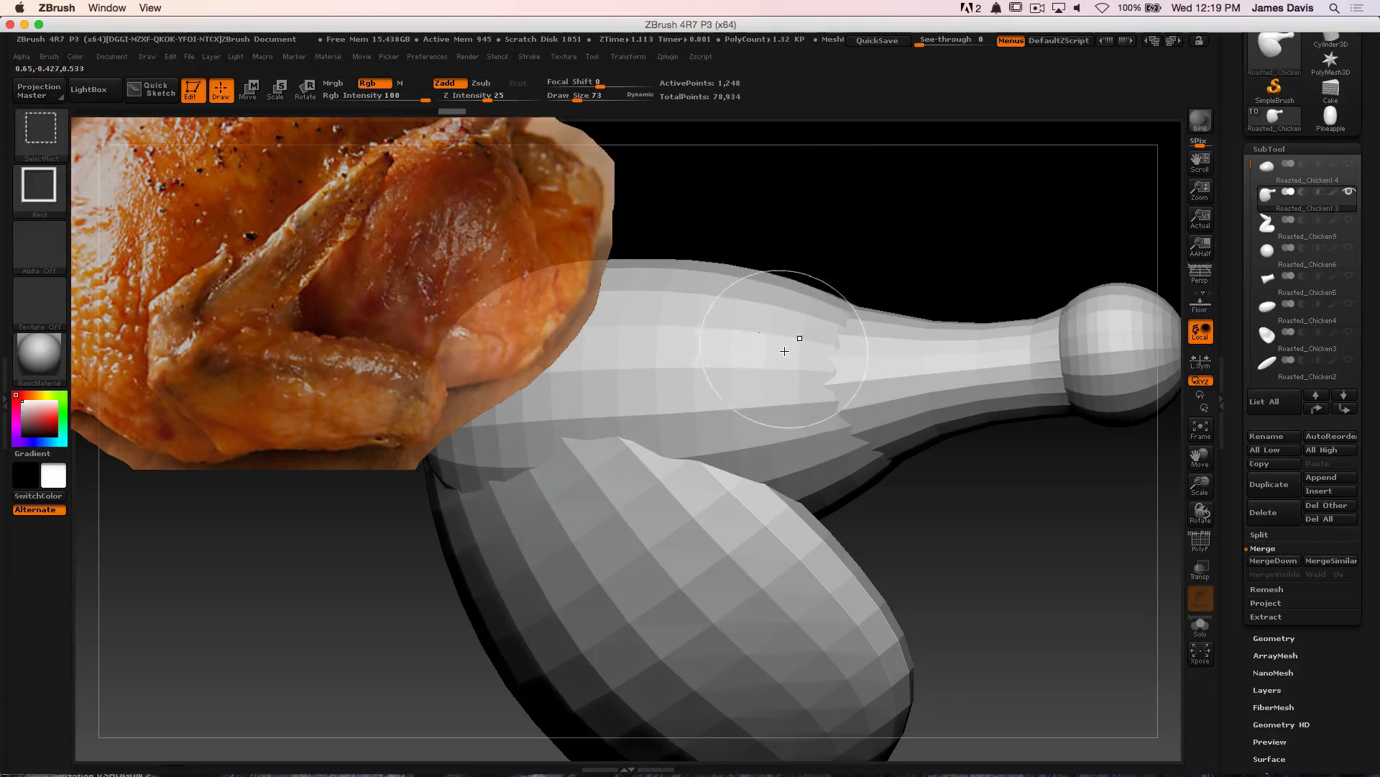
Isolate the drumstick polygroup briefly, and with the whole leg restored hide only the shank polygroup
{"action": "left_click", "coordinate": [771, 354], "text": "ctrl+shift"}
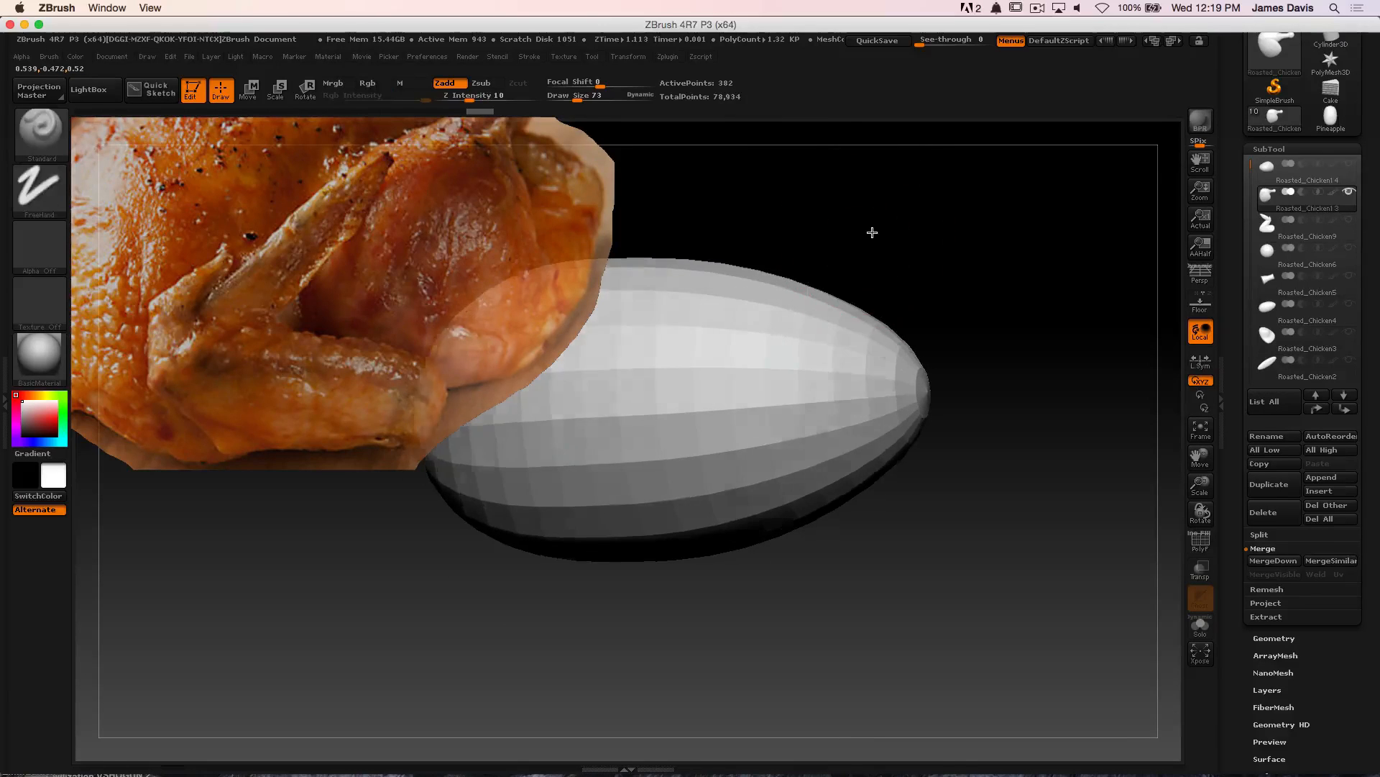
{"action": "mouse_move", "coordinate": [873, 232]}
{"action": "left_mouse_down"}
{"action": "mouse_move", "coordinate": [891, 228]}
{"action": "mouse_move", "coordinate": [885, 289]}
{"action": "mouse_move", "coordinate": [828, 305]}
{"action": "left_mouse_up"}
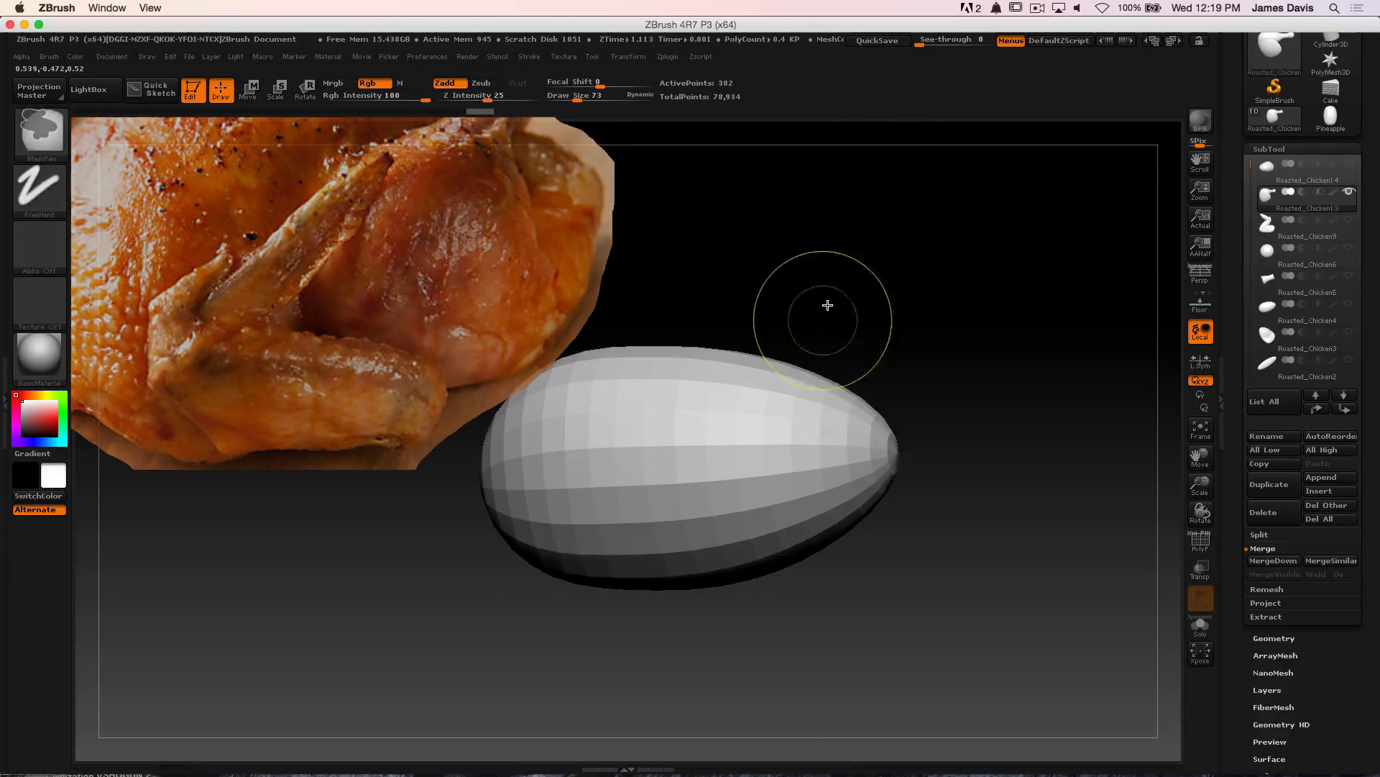
{"action": "left_click", "coordinate": [836, 292], "text": "ctrl+shift"}
{"action": "left_click", "coordinate": [946, 421], "text": "ctrl+shift"}
{"action": "left_click", "coordinate": [935, 409], "text": "ctrl+shift"}
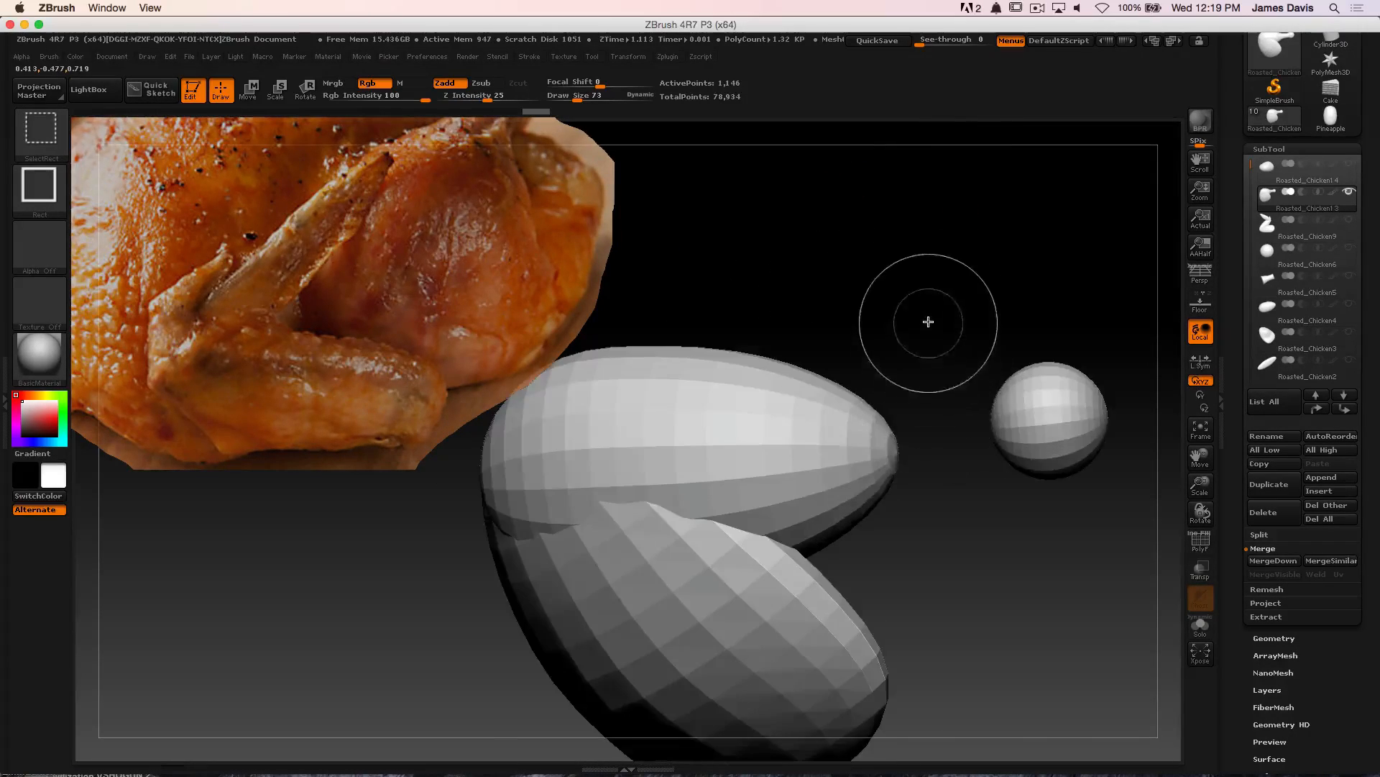
Restore the hidden shank polygroup so the whole leg is visible
{"action": "left_click", "coordinate": [940, 279], "text": "ctrl+shift"}
{"action": "mouse_move", "coordinate": [926, 233]}
{"action": "left_mouse_down", "text": "alt"}
{"action": "mouse_move", "coordinate": [928, 222]}
{"action": "mouse_move", "coordinate": [952, 257]}
{"action": "left_mouse_up", "text": "alt"}
{"action": "left_click_drag", "start_coordinate": [1007, 216], "coordinate": [947, 239], "text": "alt"}
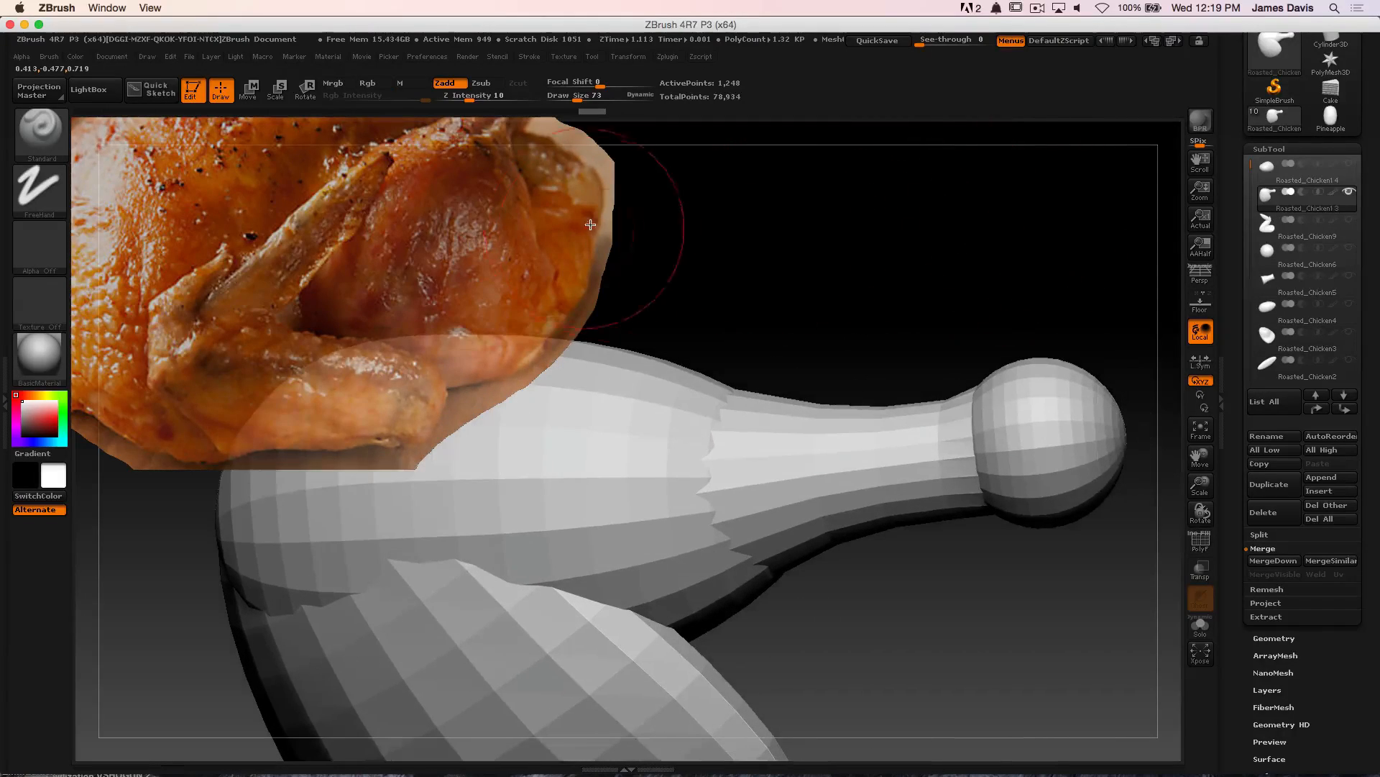
Move the Spotlight reference photos mostly clear of the leg and reframe the whole model beside them
{"action": "key", "text": "z"}
{"action": "left_click_drag", "start_coordinate": [552, 205], "coordinate": [869, 198]}
{"action": "left_click_drag", "start_coordinate": [881, 148], "coordinate": [827, 149]}
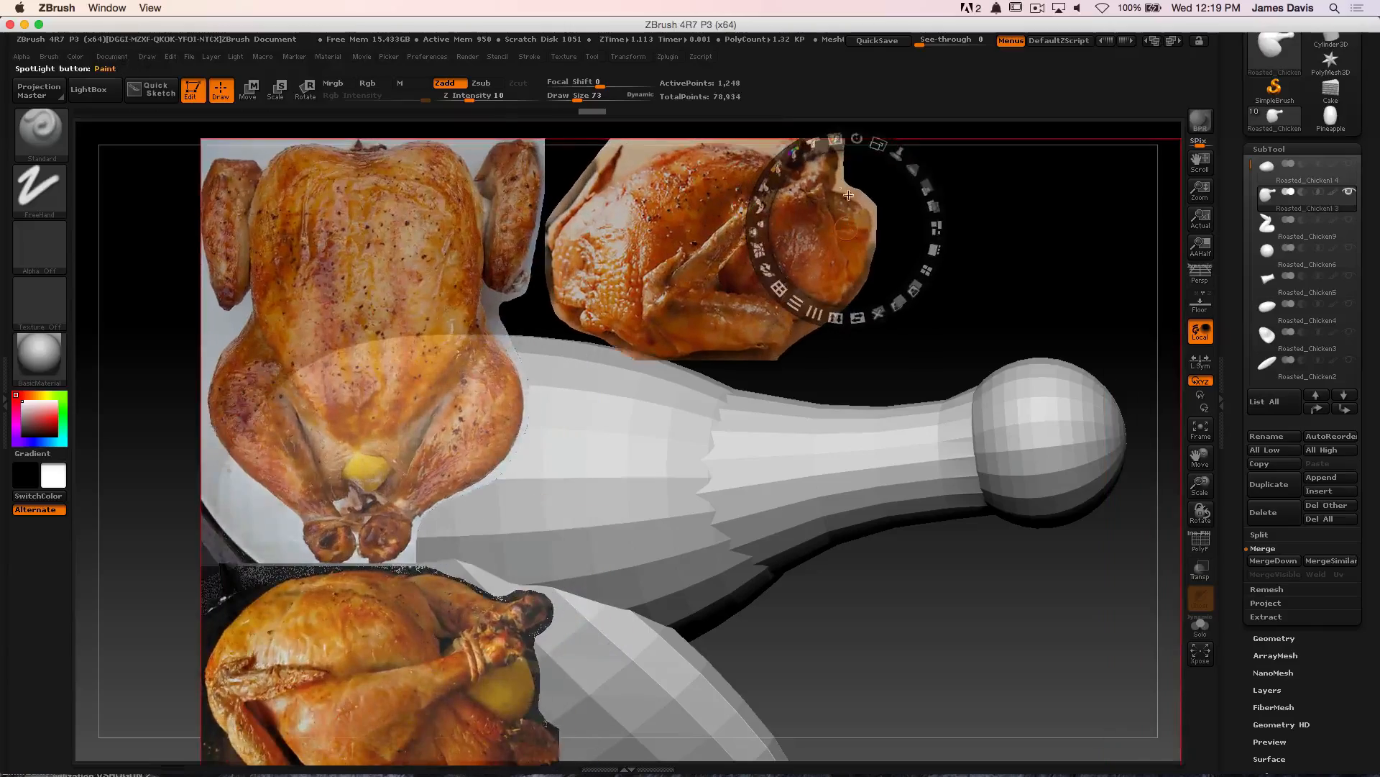
{"action": "mouse_move", "coordinate": [849, 195]}
{"action": "left_mouse_down"}
{"action": "mouse_move", "coordinate": [755, 71]}
{"action": "mouse_move", "coordinate": [679, 9]}
{"action": "mouse_move", "coordinate": [721, 123]}
{"action": "mouse_move", "coordinate": [708, 94]}
{"action": "mouse_move", "coordinate": [706, 120]}
{"action": "mouse_move", "coordinate": [709, 108]}
{"action": "left_mouse_up"}
{"action": "key", "text": "z"}
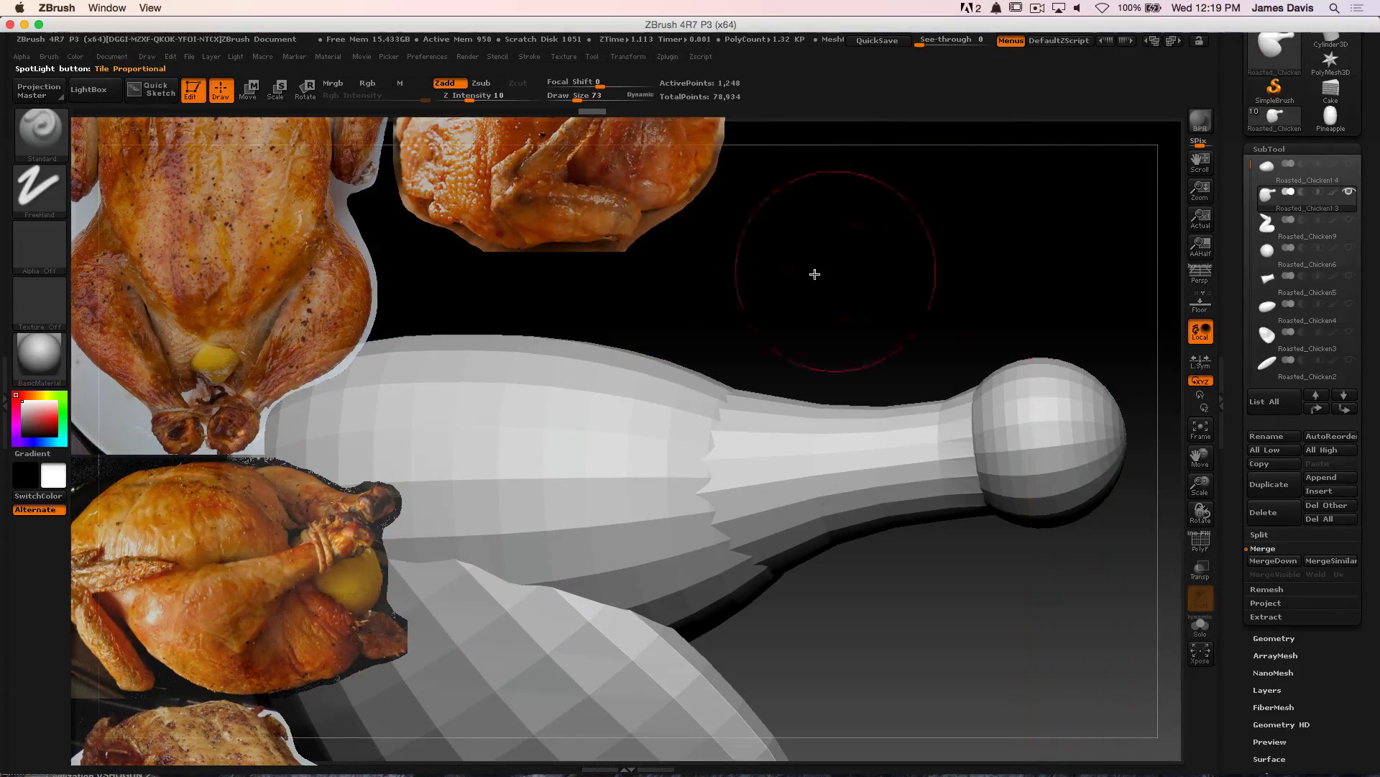
{"action": "left_click_drag", "start_coordinate": [789, 248], "coordinate": [815, 211]}
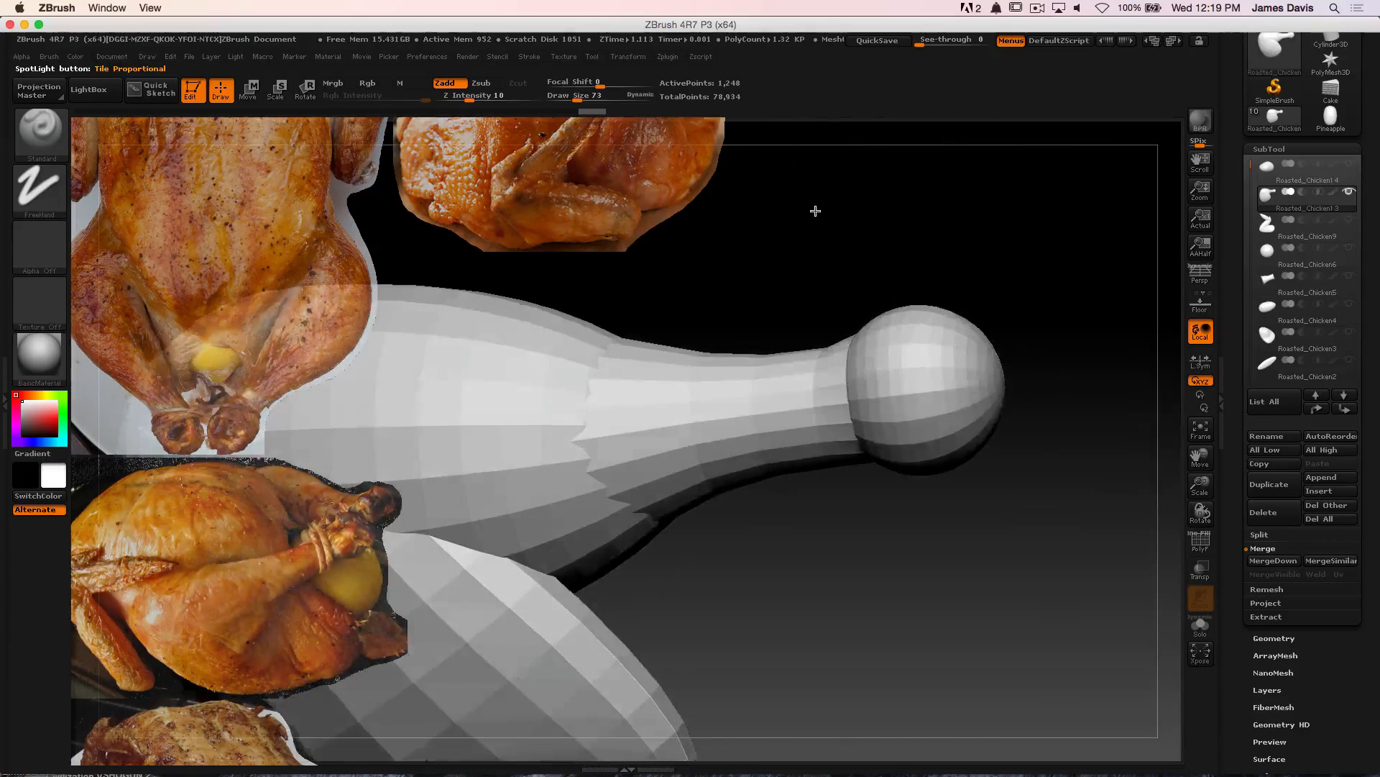
{"action": "mouse_move", "coordinate": [942, 262]}
{"action": "left_mouse_down"}
{"action": "mouse_move", "coordinate": [832, 240]}
{"action": "mouse_move", "coordinate": [960, 199]}
{"action": "mouse_move", "coordinate": [841, 187]}
{"action": "mouse_move", "coordinate": [935, 213]}
{"action": "left_mouse_up"}
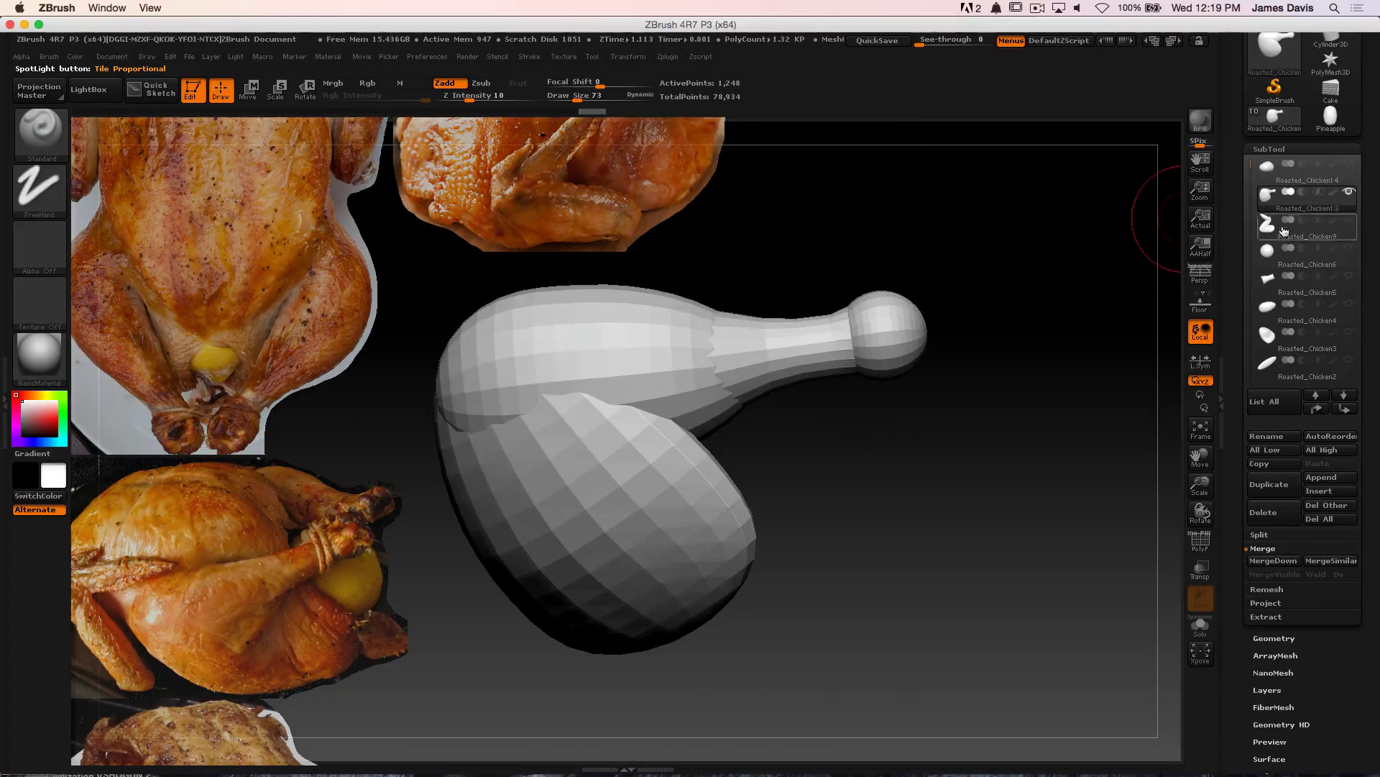
Divide the merged leg's geometry four times to reach subdivision level 5
{"action": "left_click_drag", "start_coordinate": [1369, 451], "coordinate": [1364, 313]}
{"action": "left_click", "coordinate": [1269, 276]}
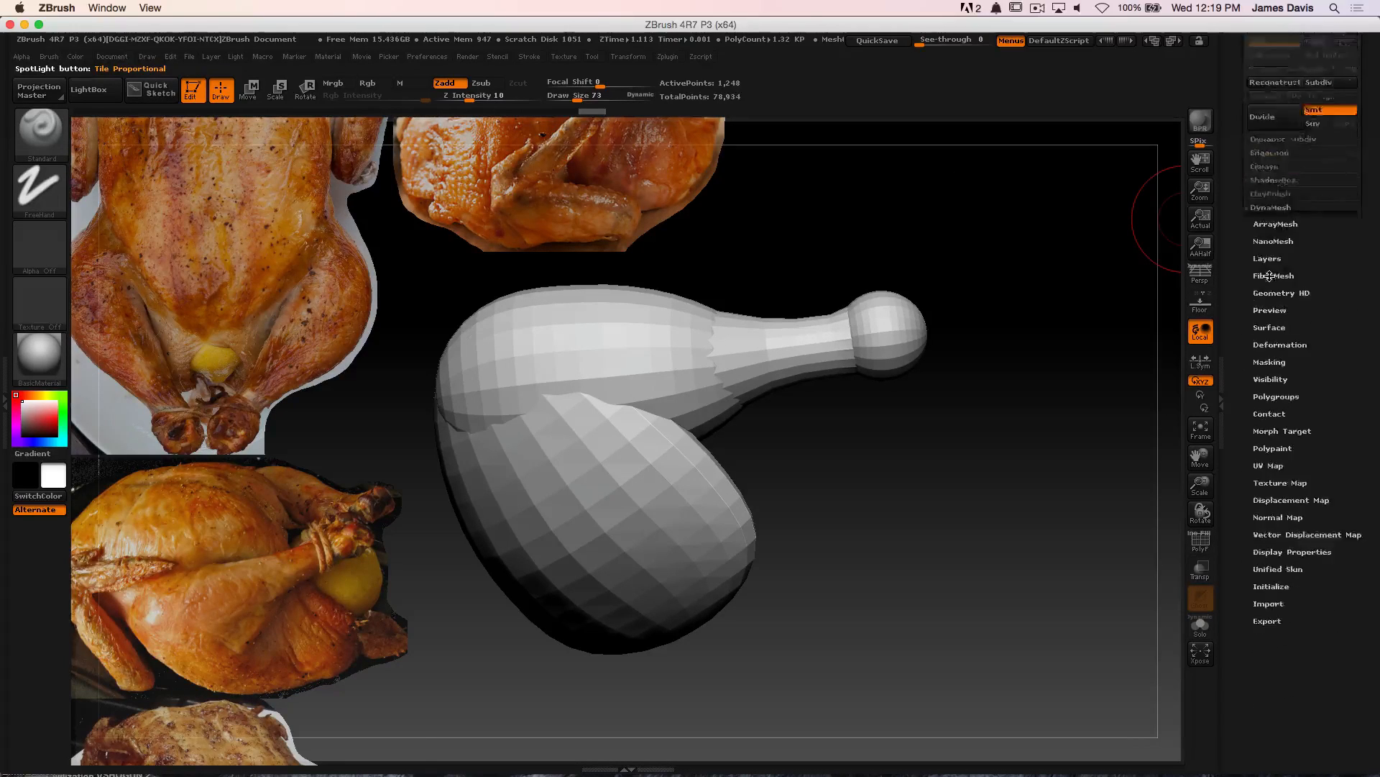
{"action": "left_click", "coordinate": [1272, 113]}
{"action": "left_click", "coordinate": [1272, 113]}
{"action": "left_click", "coordinate": [1272, 113]}
{"action": "left_click_drag", "start_coordinate": [1003, 210], "coordinate": [1016, 271]}
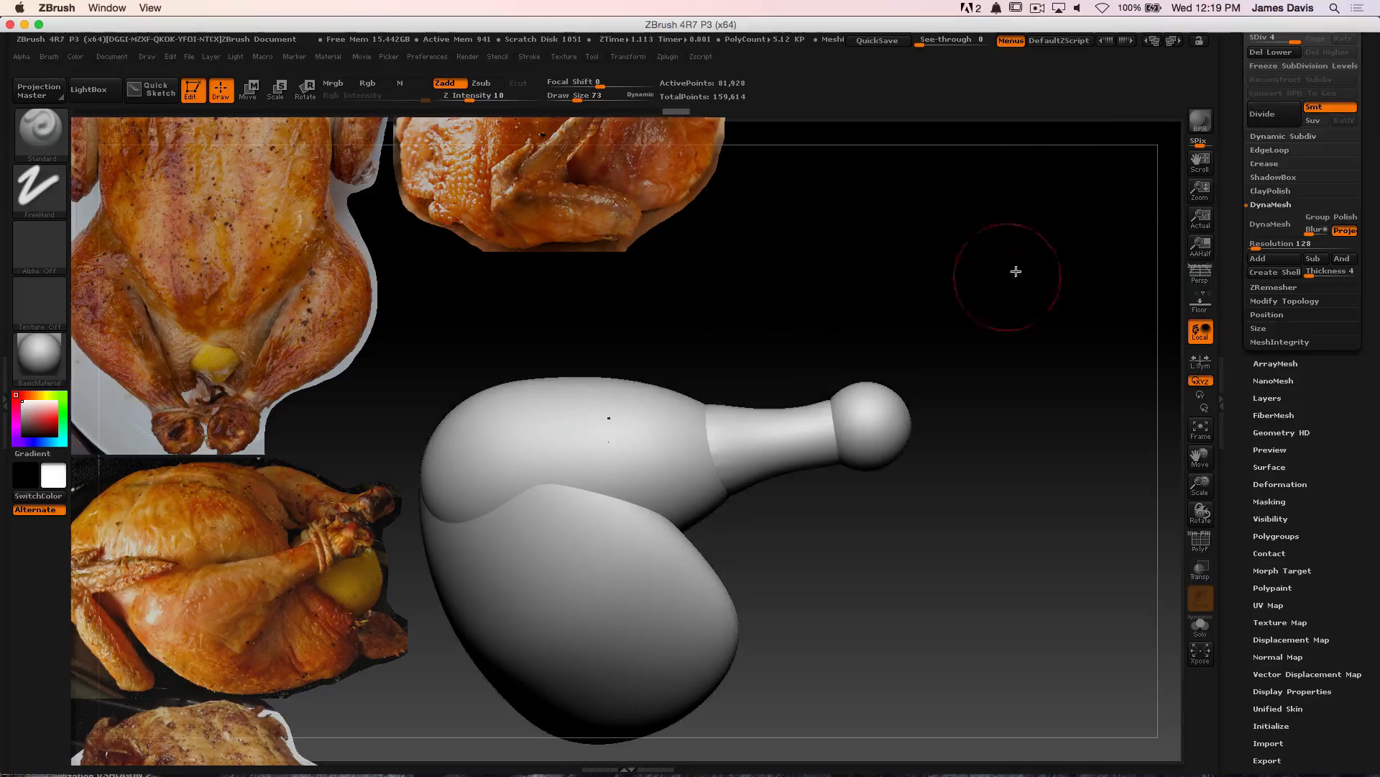
{"action": "left_click", "coordinate": [1269, 114]}
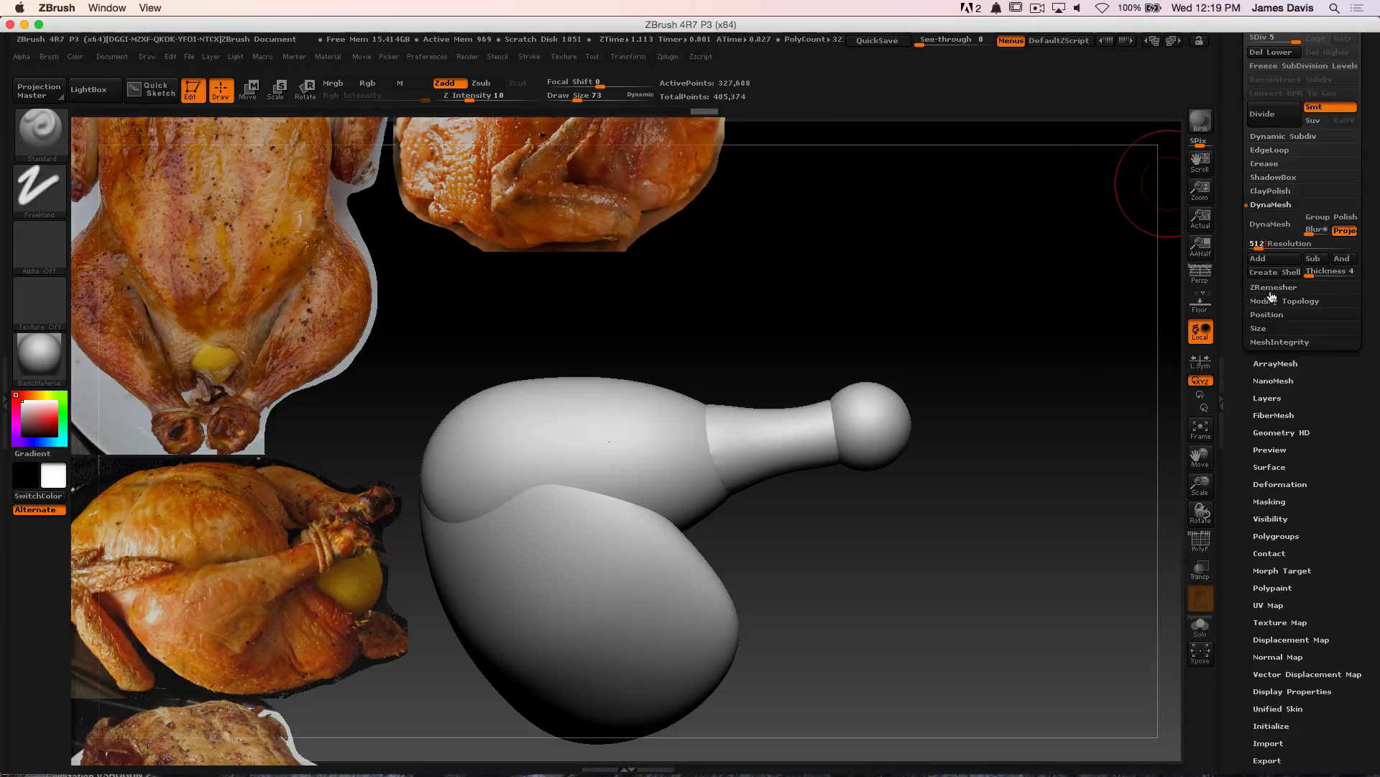
Convert the leg to a DynaMesh at resolution 512, declining to freeze its subdivision levels
{"action": "left_click", "coordinate": [1271, 223]}
{"action": "left_click", "coordinate": [1103, 257]}
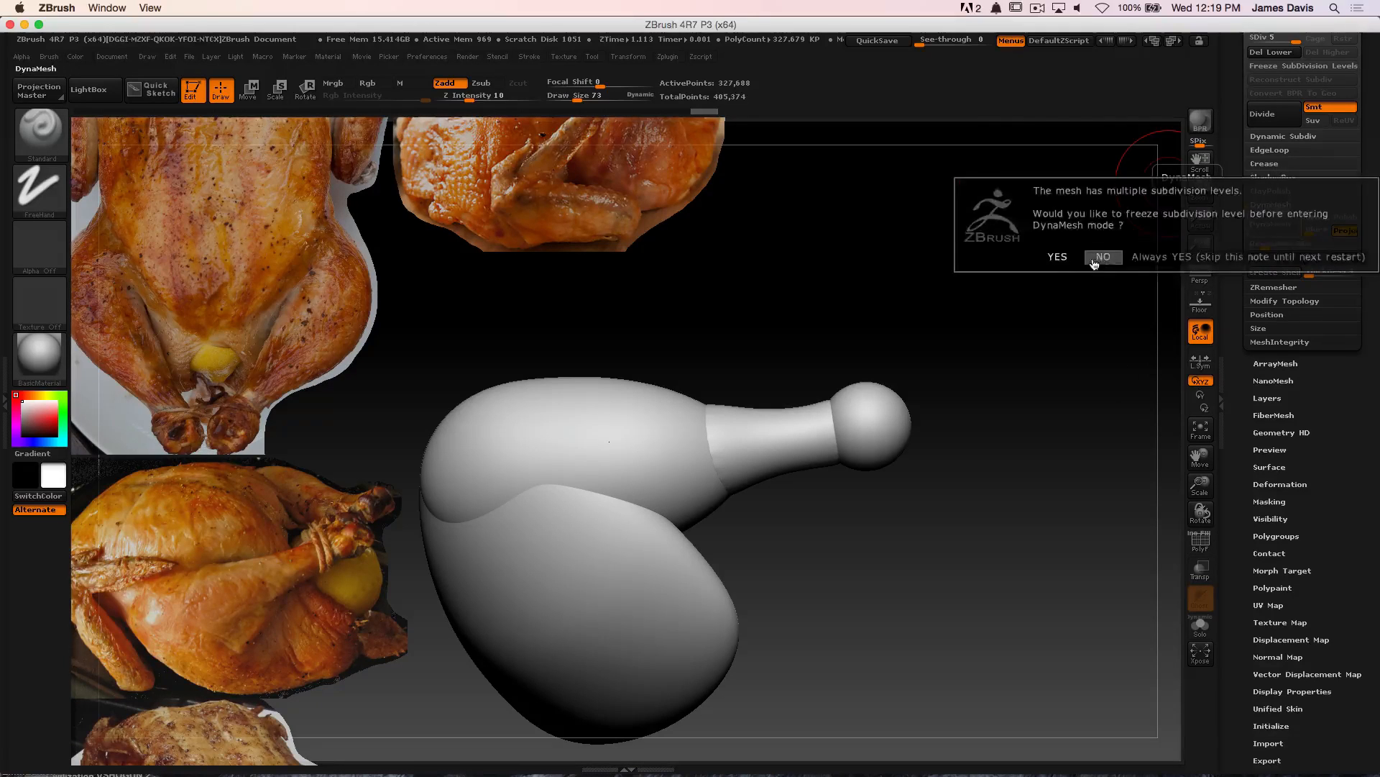
{"action": "left_click_drag", "start_coordinate": [767, 369], "coordinate": [869, 315], "text": "alt"}
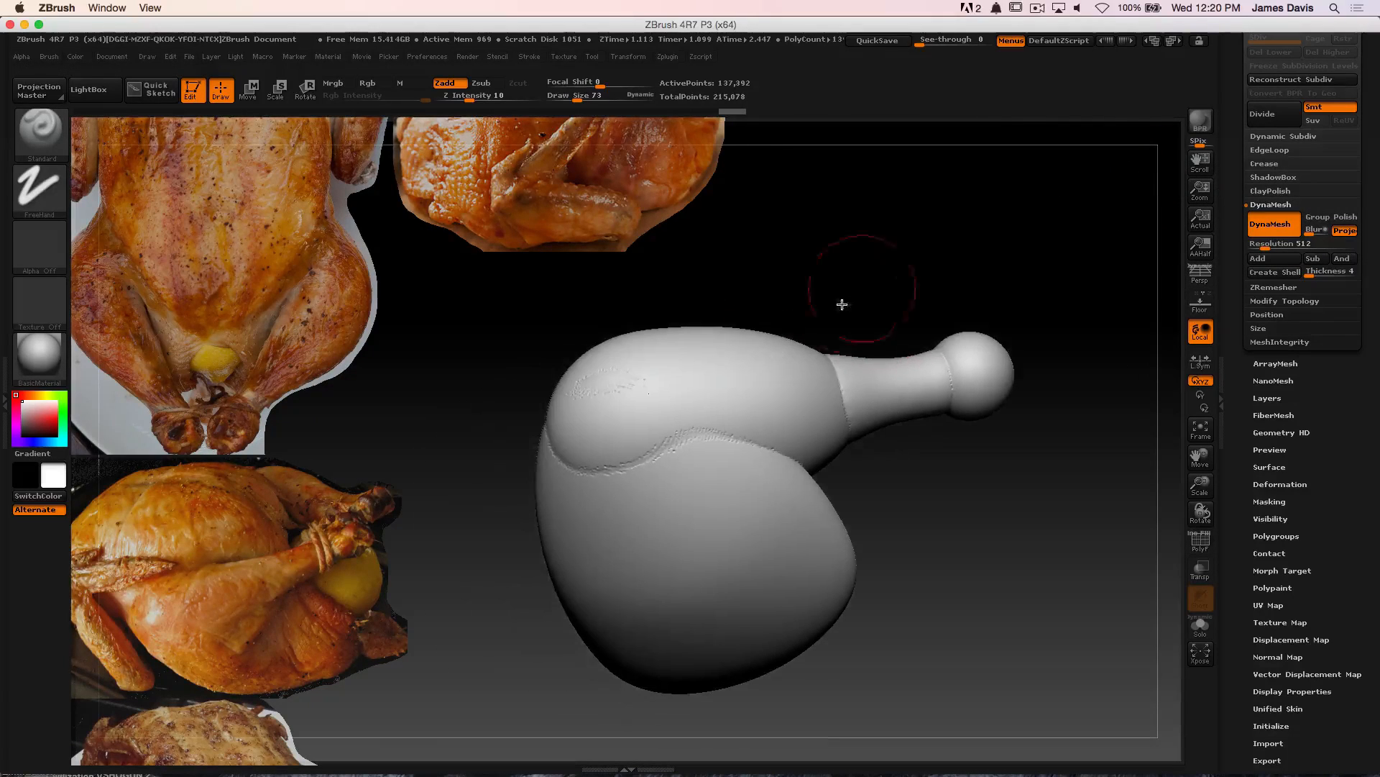
Smooth the seam between drumstick and thigh at draw size 196, and re-DynaMesh the leg at resolution 512
{"action": "key", "text": "s"}
{"action": "mouse_move", "coordinate": [648, 463]}
{"action": "left_mouse_down"}
{"action": "mouse_move", "coordinate": [664, 461]}
{"action": "mouse_move", "coordinate": [563, 443]}
{"action": "left_mouse_up"}
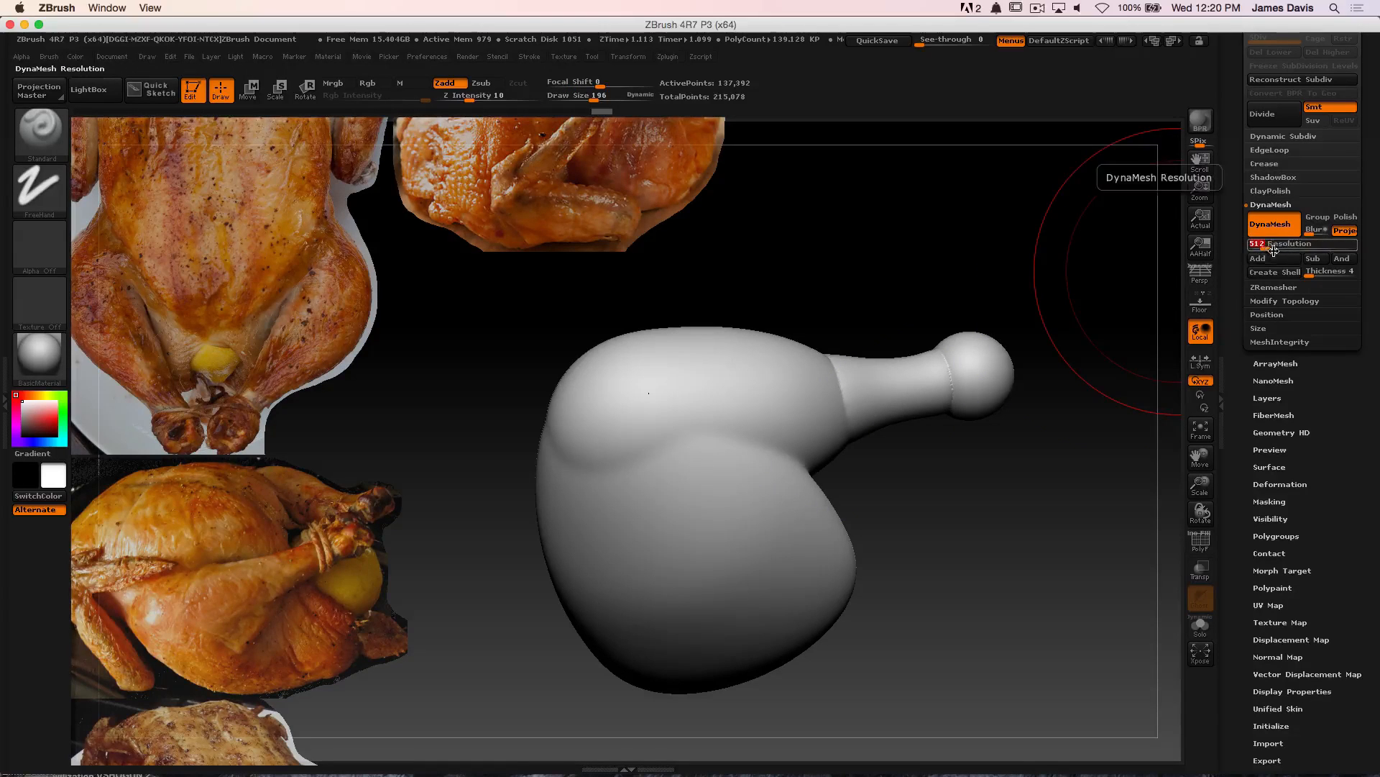
{"action": "key", "text": "ctrl"}
{"action": "left_click_drag", "start_coordinate": [907, 209], "coordinate": [1010, 280], "text": "ctrl"}
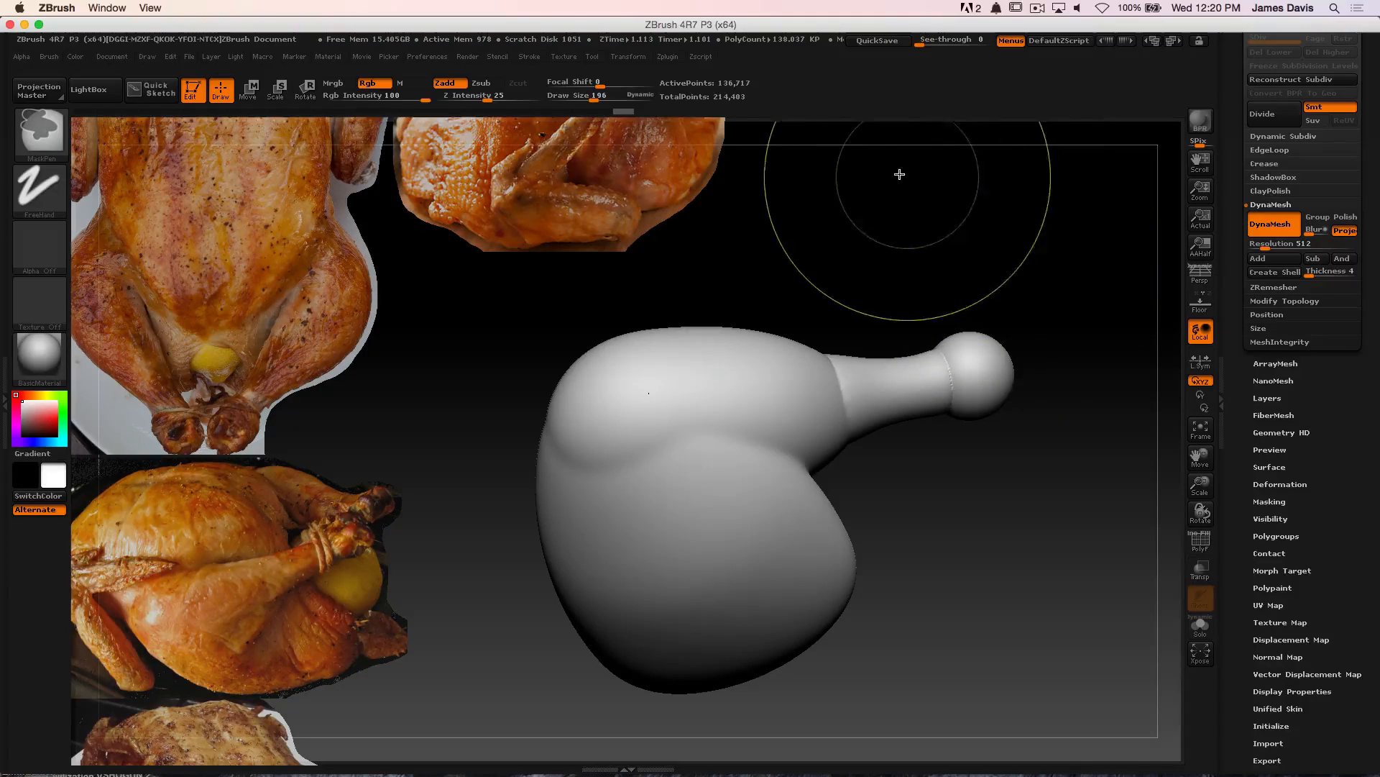
{"action": "left_click_drag", "start_coordinate": [898, 176], "coordinate": [1066, 269], "text": "ctrl"}
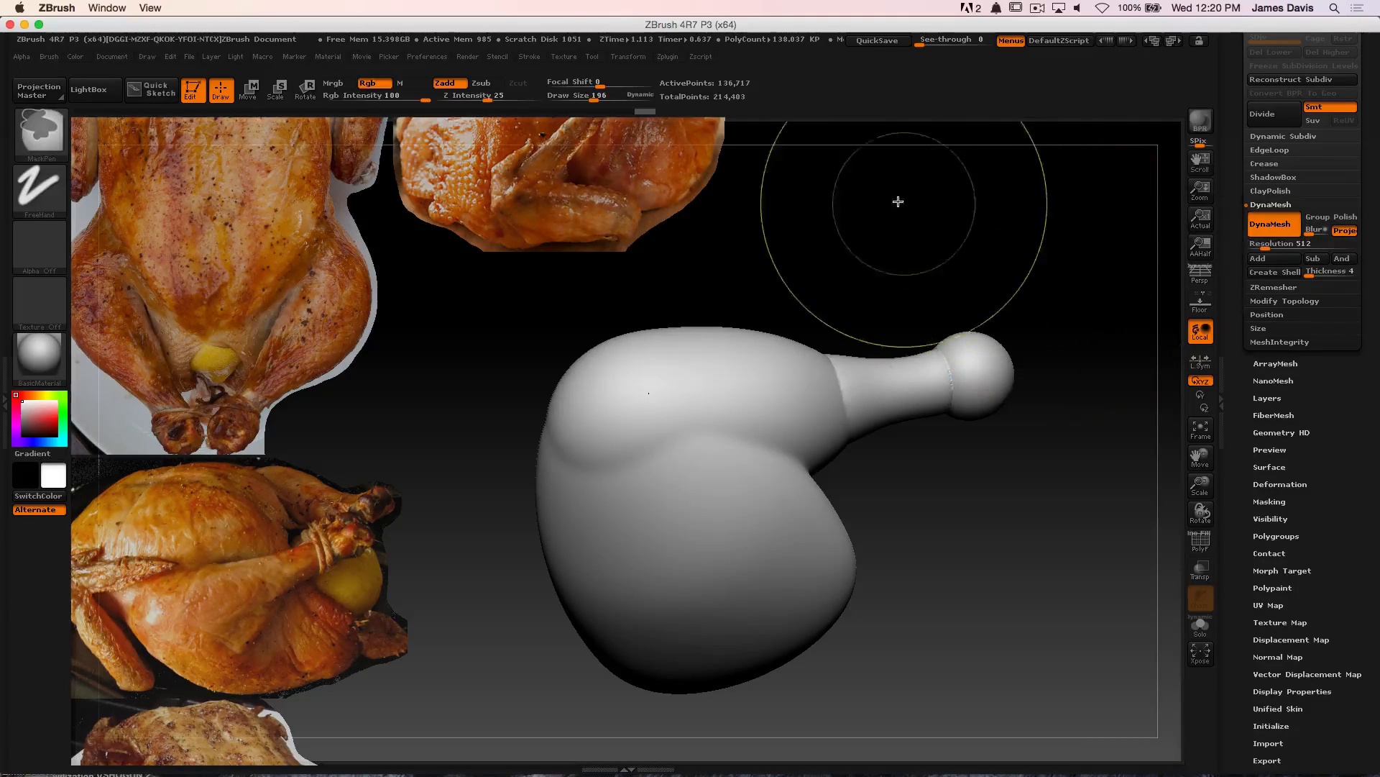
{"action": "left_click_drag", "start_coordinate": [869, 177], "coordinate": [947, 262], "text": "ctrl"}
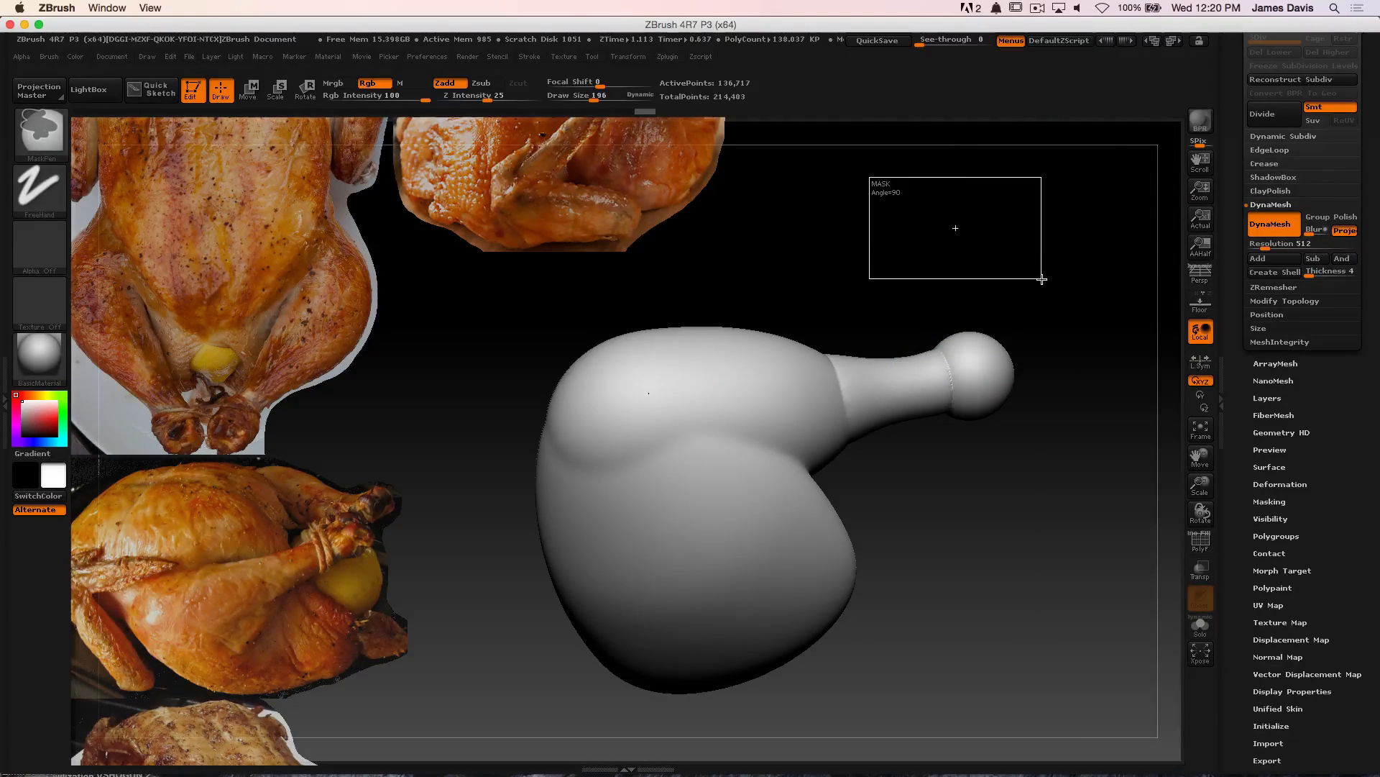
Soften the drumstick-thigh joint at draw size 89, and re-DynaMesh the leg at resolution 256
{"action": "left_click_drag", "start_coordinate": [891, 235], "coordinate": [894, 280], "text": "alt"}
{"action": "key", "text": "shift"}
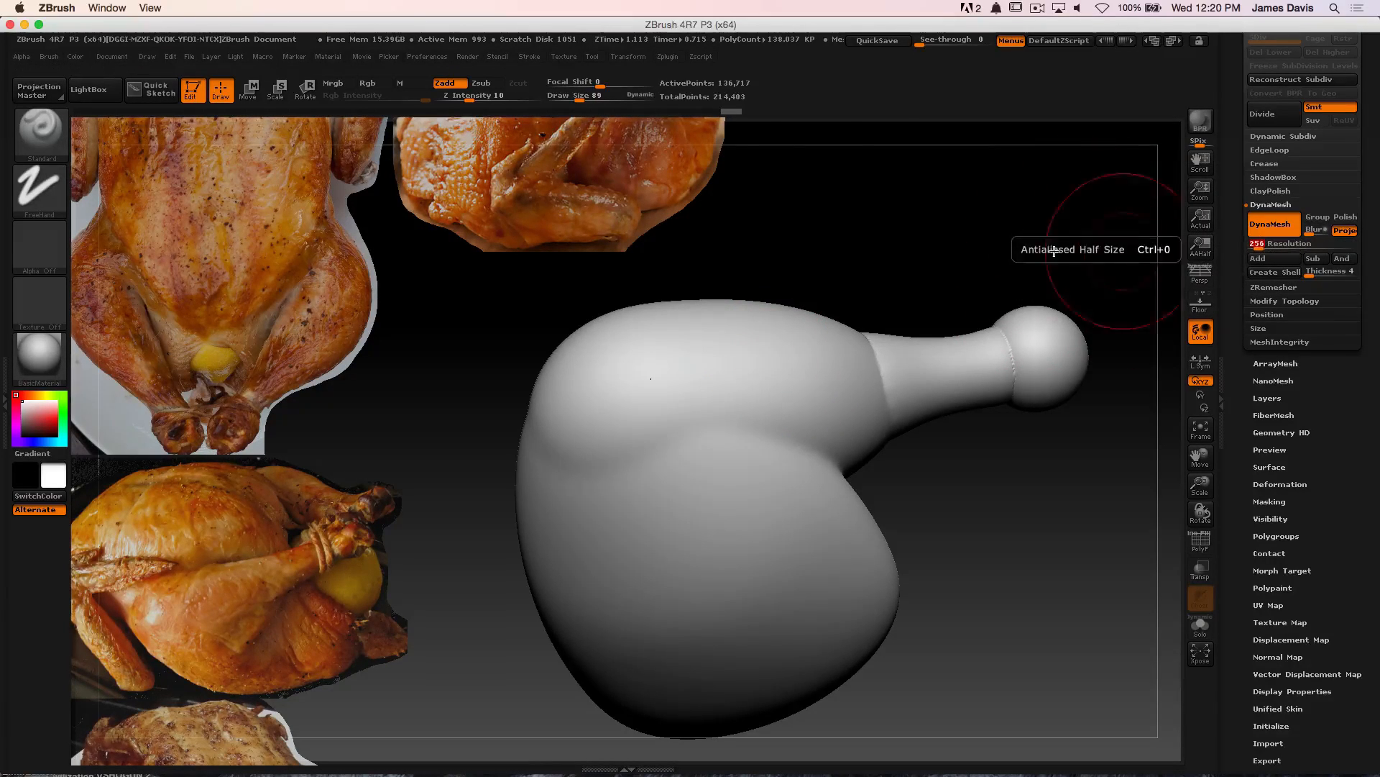
{"action": "mouse_move", "coordinate": [790, 175]}
{"action": "left_mouse_down", "text": "ctrl"}
{"action": "mouse_move", "coordinate": [919, 272]}
{"action": "mouse_move", "coordinate": [966, 282]}
{"action": "left_mouse_up", "text": "ctrl"}
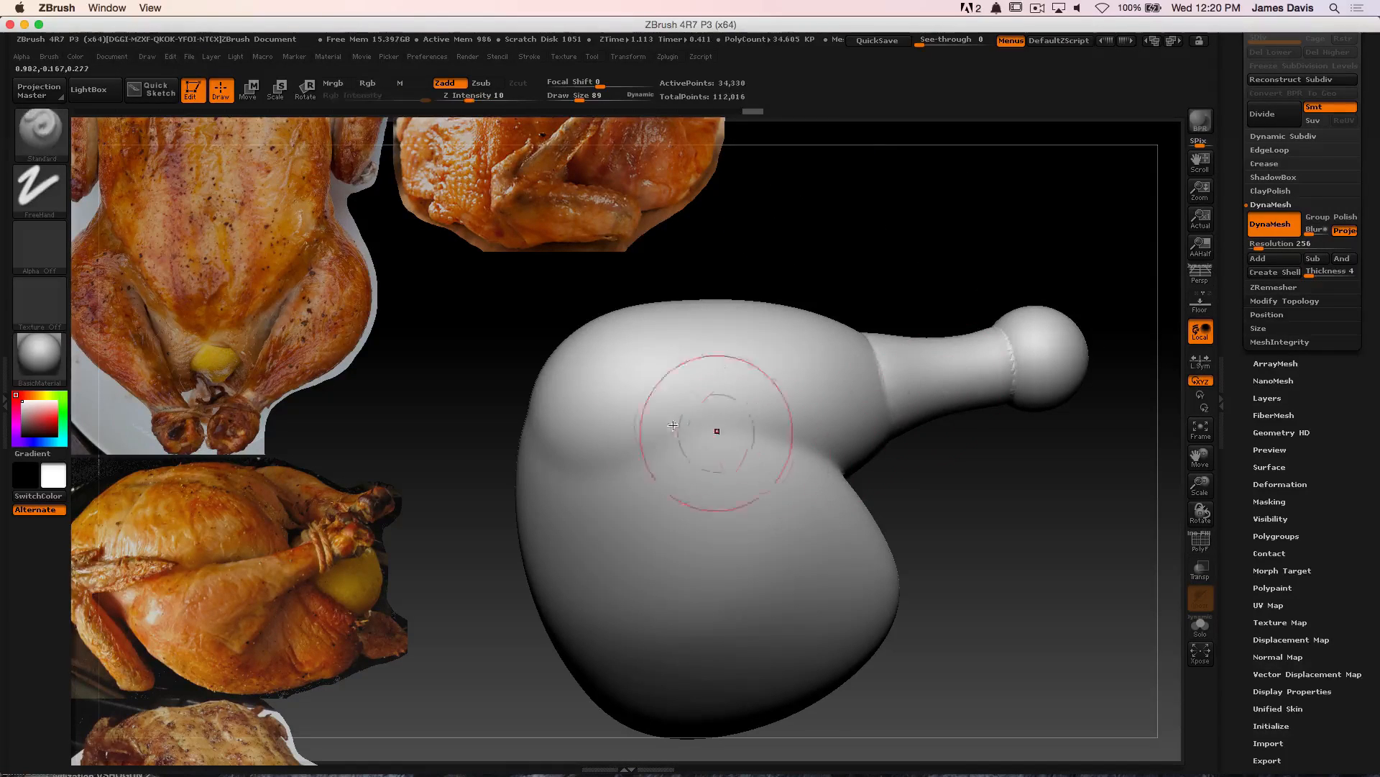
Smooth the remaining joints between thigh, drumstick, shank and end knob, including those on the leg's other side
{"action": "key", "text": "shift"}
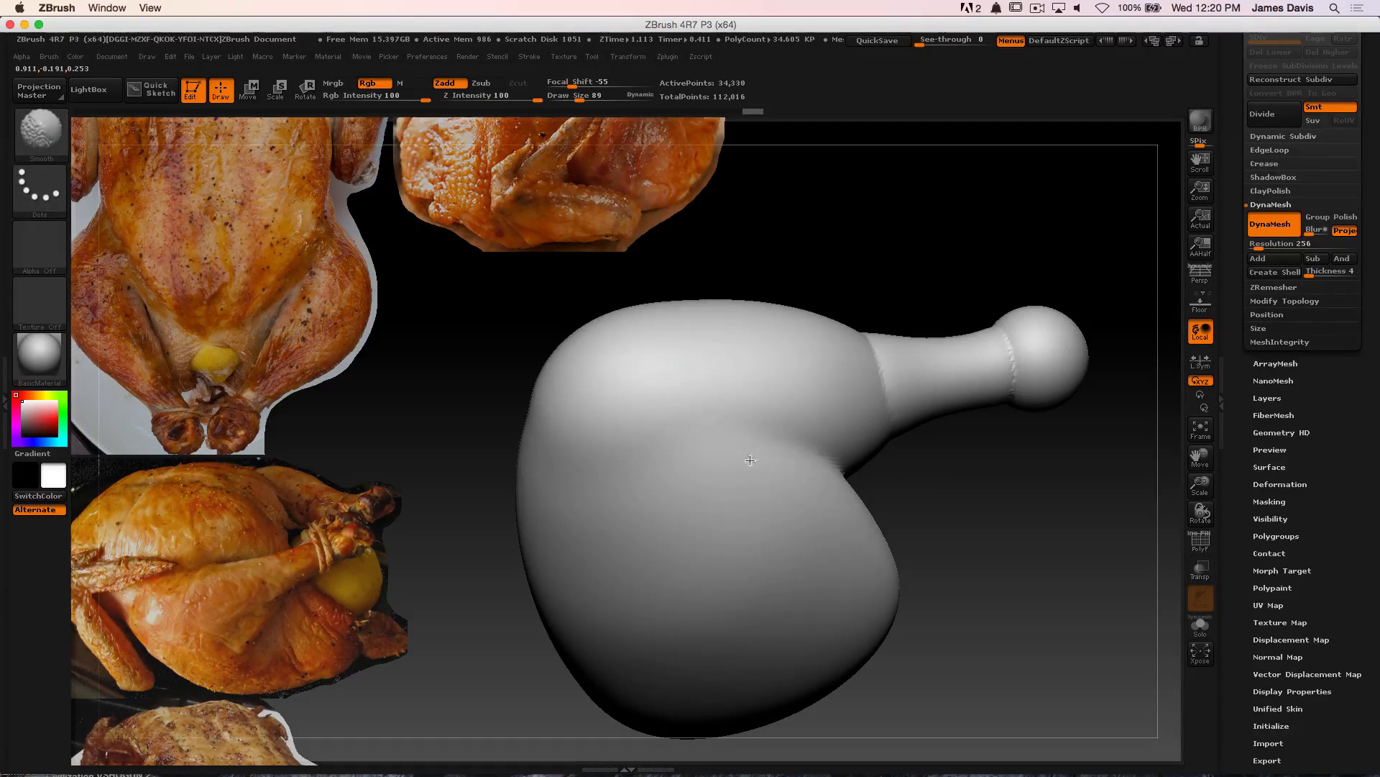
{"action": "mouse_move", "coordinate": [920, 480]}
{"action": "left_mouse_down"}
{"action": "mouse_move", "coordinate": [1020, 493]}
{"action": "mouse_move", "coordinate": [866, 511]}
{"action": "left_mouse_up"}
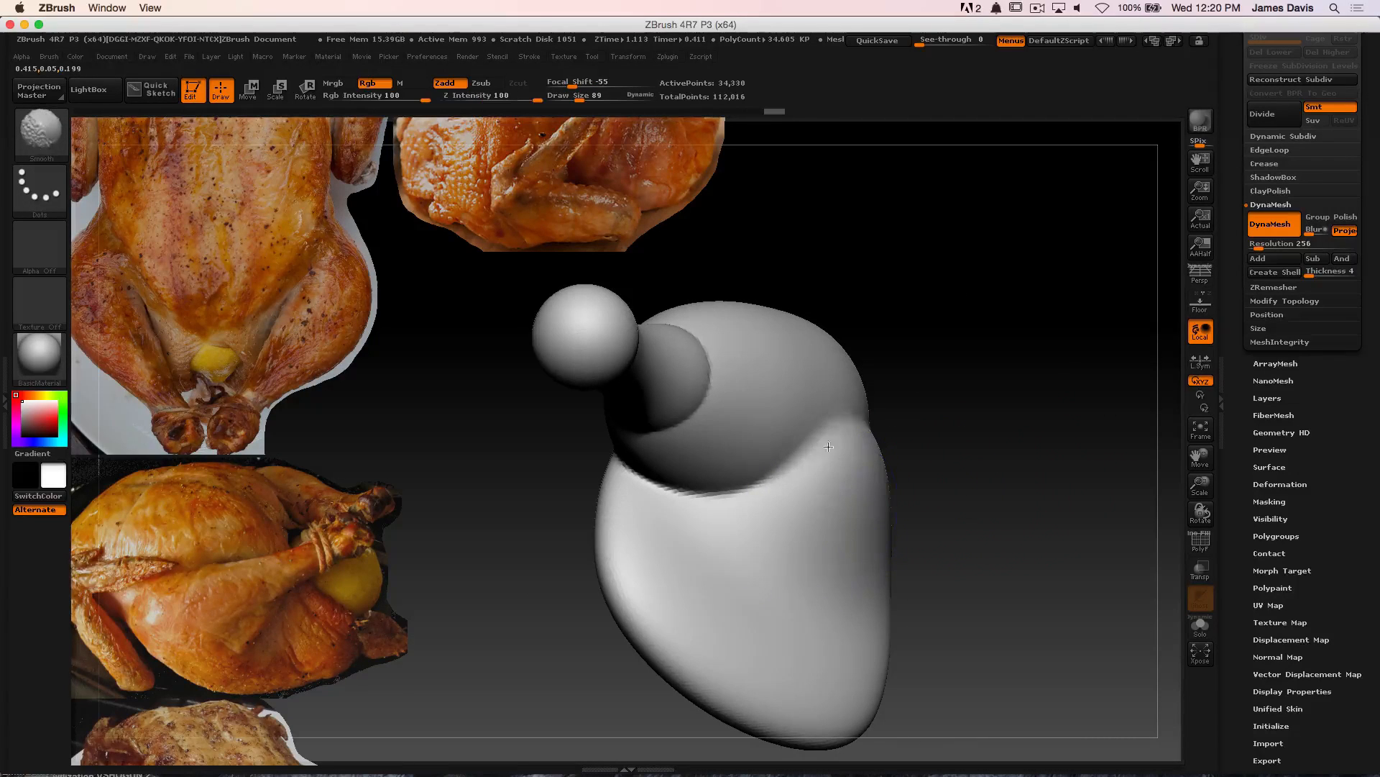
{"action": "left_click_drag", "start_coordinate": [828, 447], "coordinate": [892, 430]}
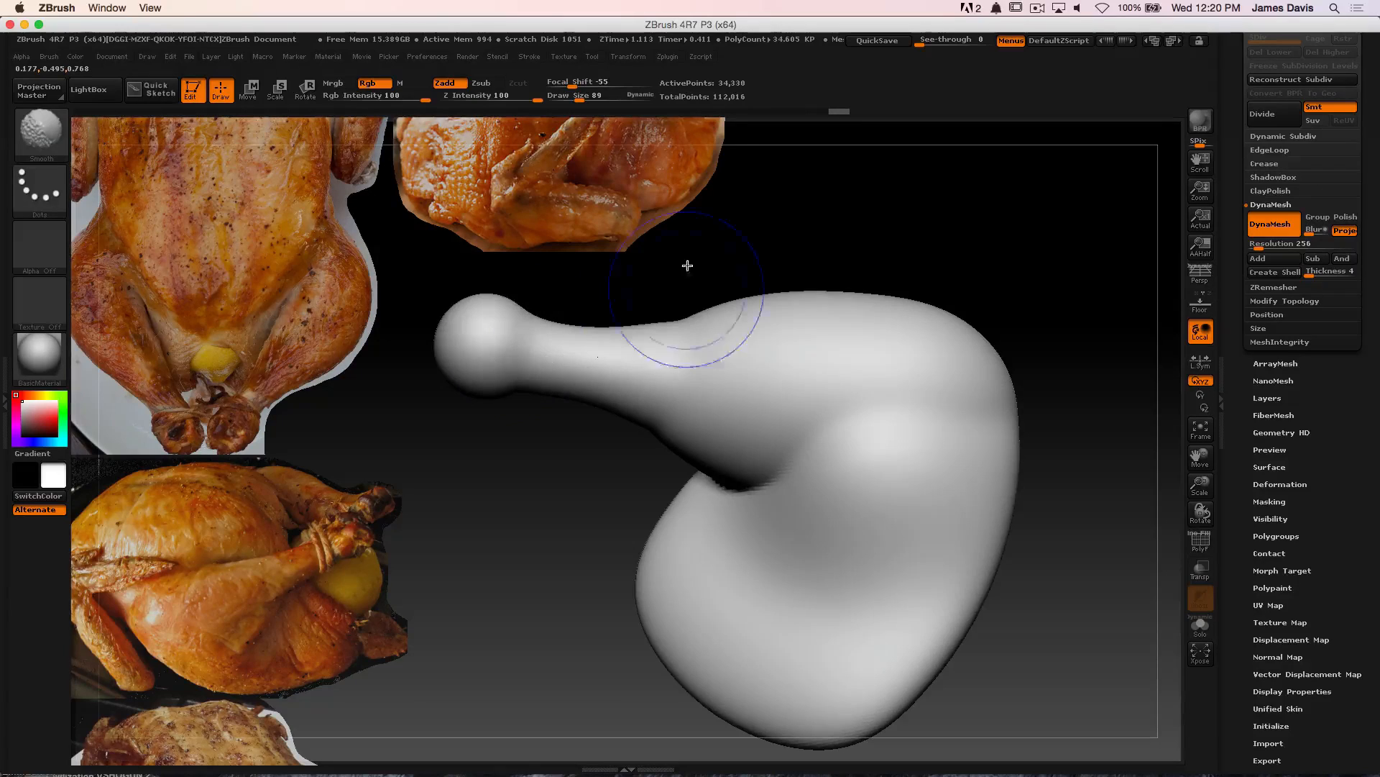
{"action": "mouse_move", "coordinate": [687, 265]}
{"action": "left_mouse_down", "text": "alt"}
{"action": "mouse_move", "coordinate": [915, 299]}
{"action": "mouse_move", "coordinate": [981, 432]}
{"action": "left_mouse_up", "text": "alt"}
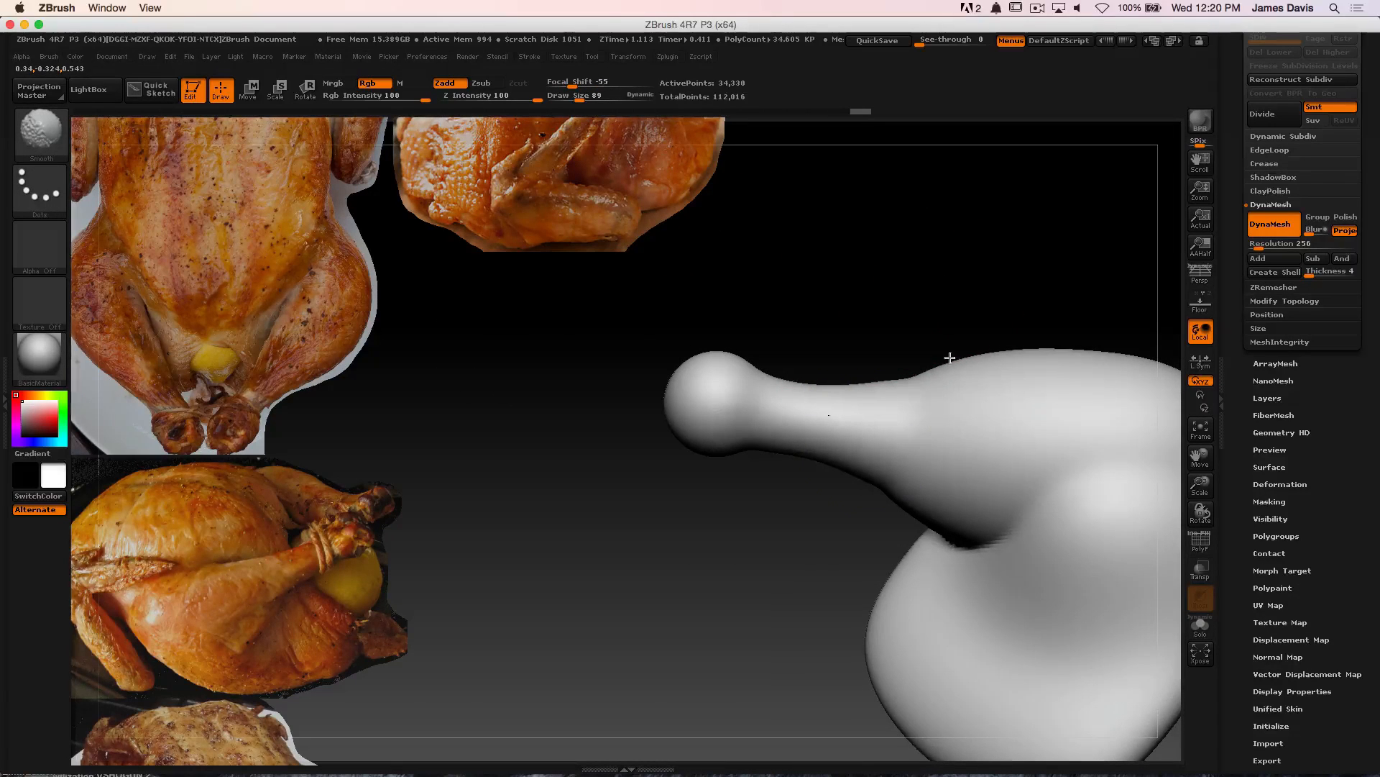
{"action": "mouse_move", "coordinate": [860, 253]}
{"action": "left_mouse_down"}
{"action": "mouse_move", "coordinate": [801, 252]}
{"action": "mouse_move", "coordinate": [807, 308]}
{"action": "left_mouse_up"}
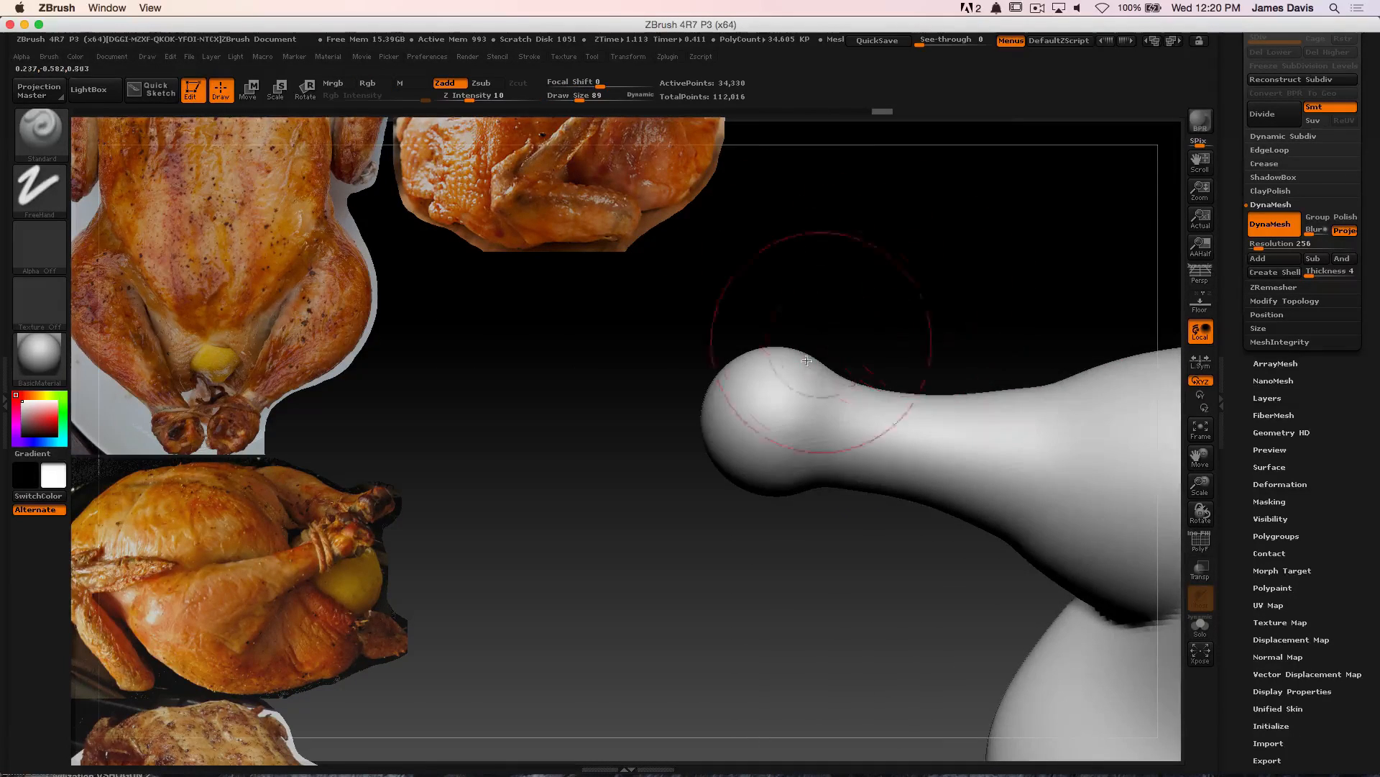
Reshape the round knob at the end of the shank with the Move brush at draw size 45
{"action": "key", "text": "b"}
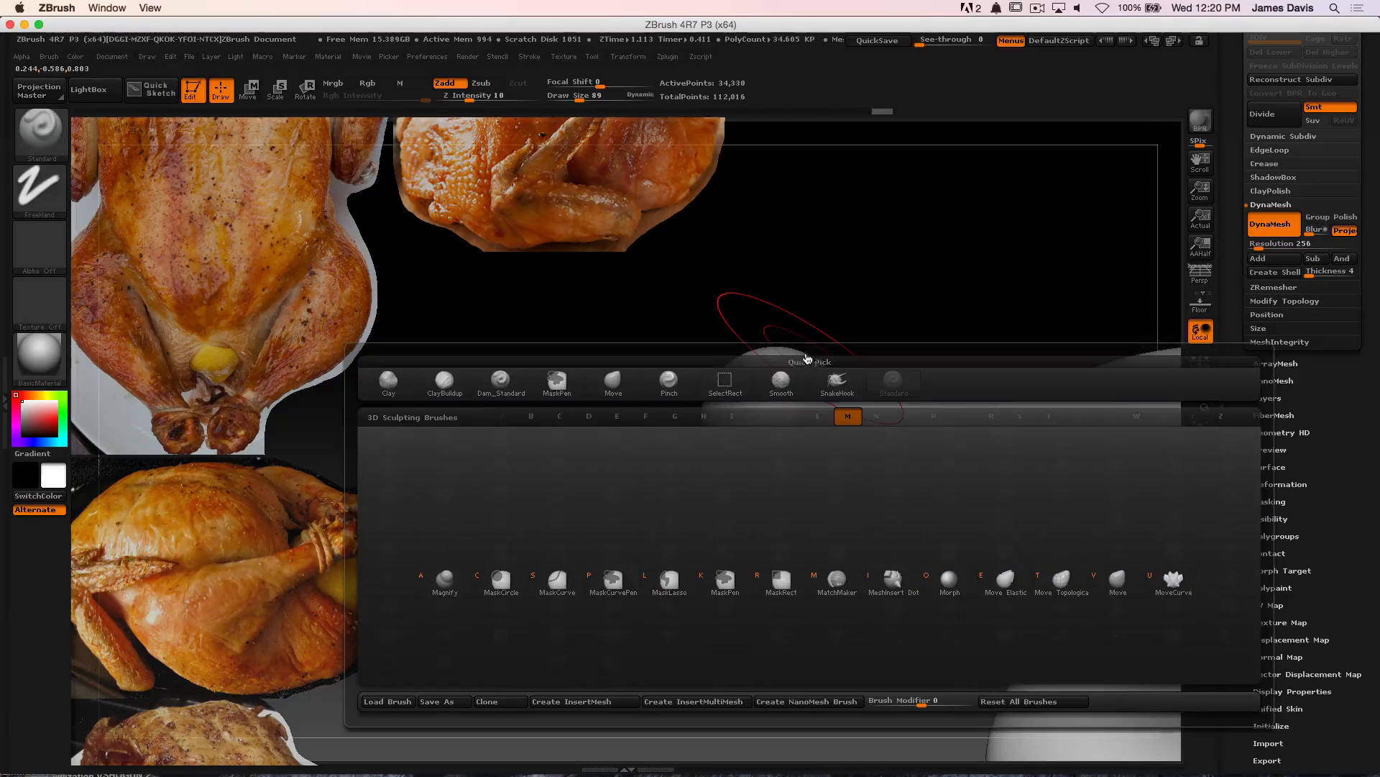
{"action": "key", "text": "v"}
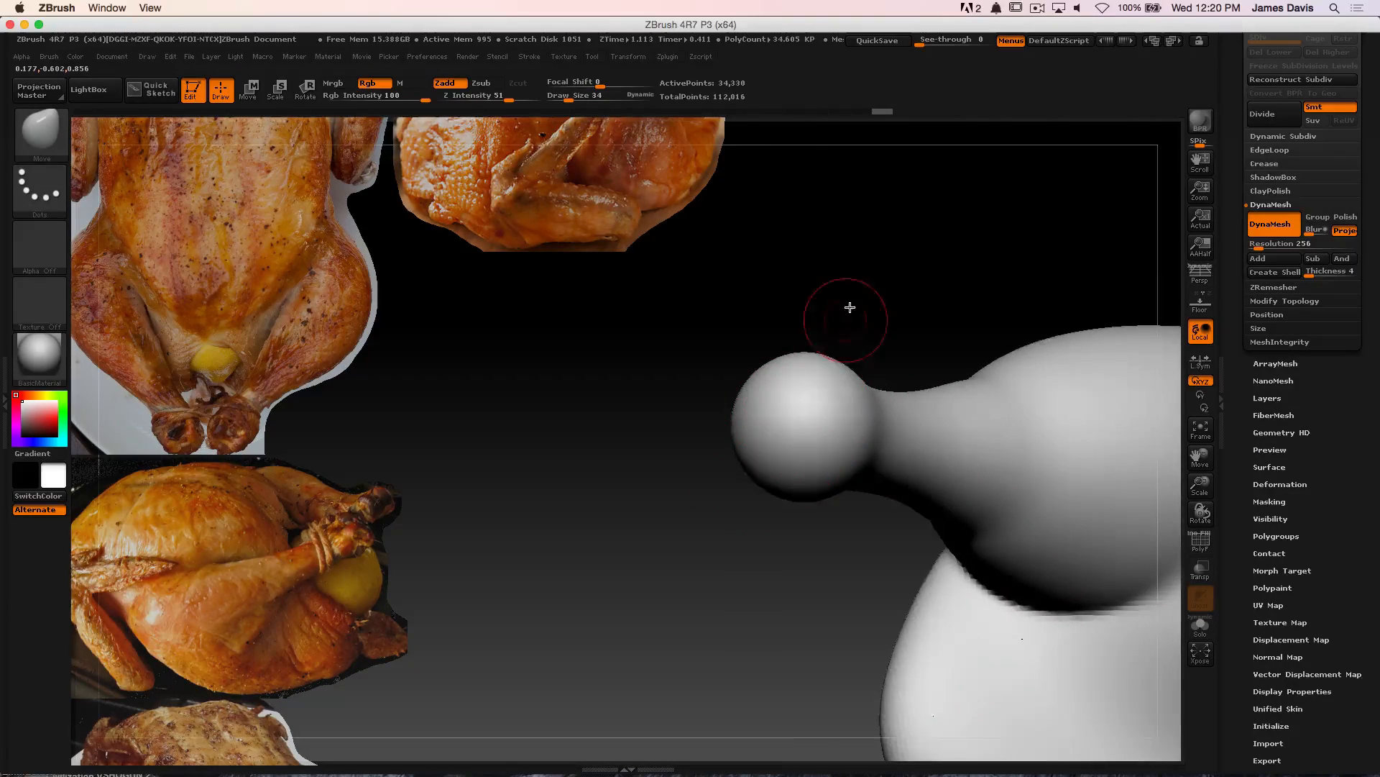
{"action": "mouse_move", "coordinate": [849, 307]}
{"action": "left_mouse_down"}
{"action": "mouse_move", "coordinate": [897, 387]}
{"action": "mouse_move", "coordinate": [939, 330]}
{"action": "left_mouse_up"}
{"action": "key", "text": "bracketright"}
{"action": "key", "text": "s"}
{"action": "left_click_drag", "start_coordinate": [833, 378], "coordinate": [828, 378]}
{"action": "left_click_drag", "start_coordinate": [832, 310], "coordinate": [920, 283]}
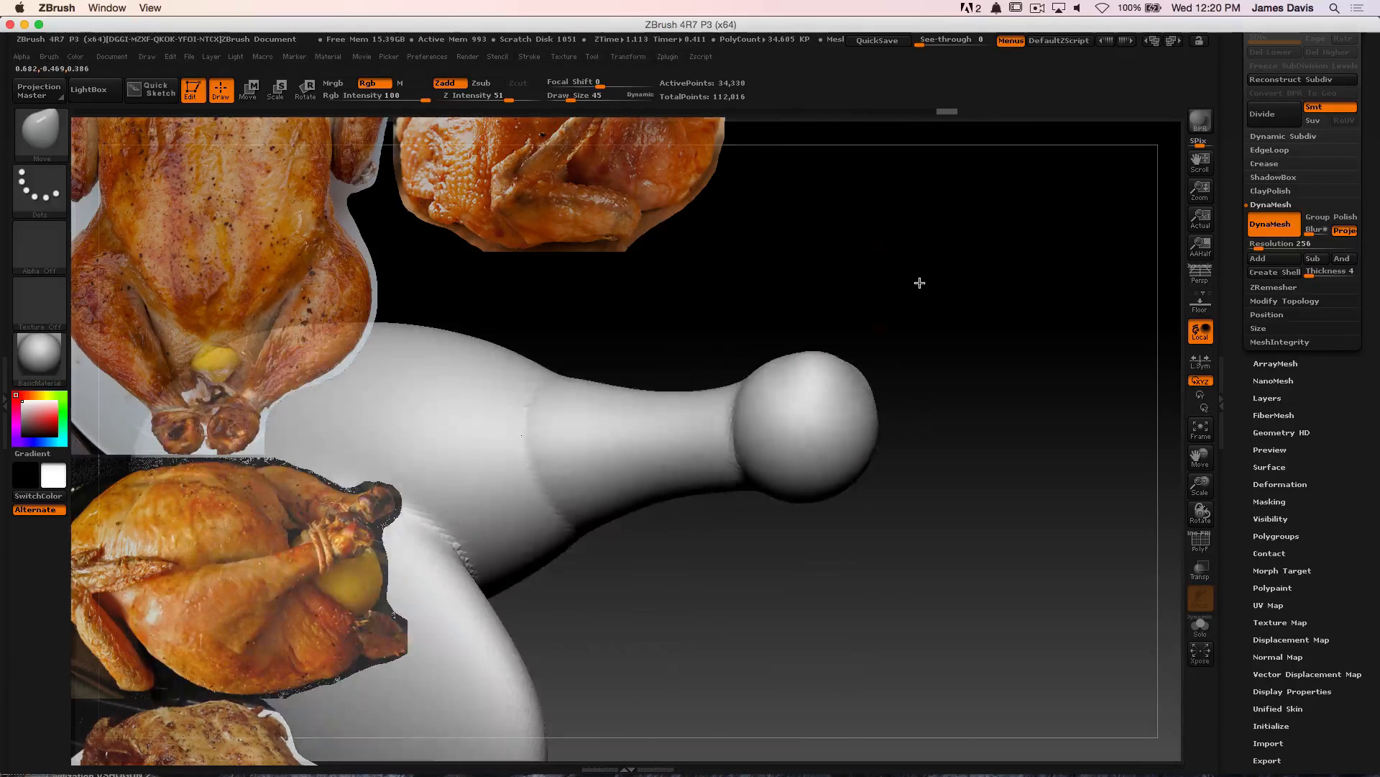
{"action": "left_click_drag", "start_coordinate": [979, 469], "coordinate": [895, 479]}
{"action": "left_click_drag", "start_coordinate": [1089, 308], "coordinate": [995, 306]}
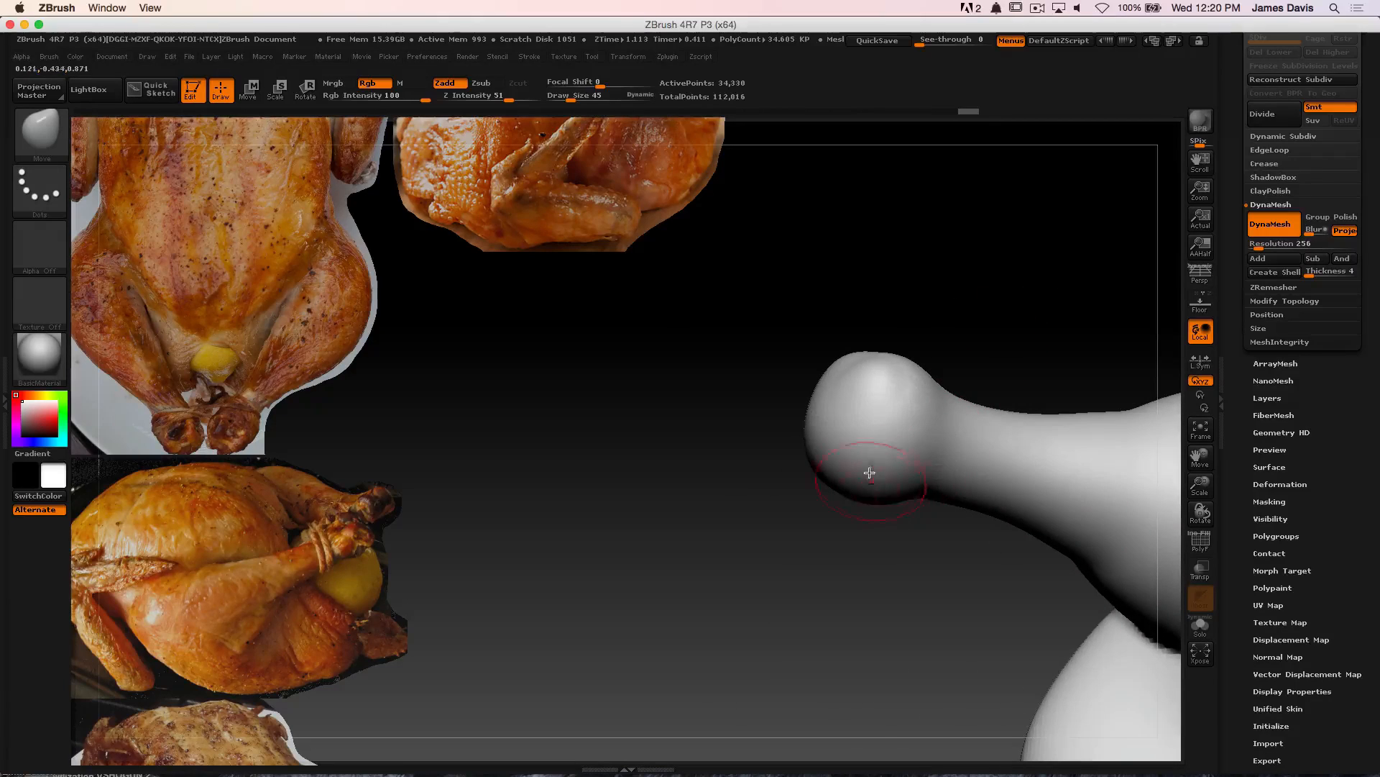
Push a dent into the middle of the end knob with the Move brush at draw size 29
{"action": "left_click", "coordinate": [785, 403], "text": "ctrl"}
{"action": "left_click", "coordinate": [786, 403], "text": "ctrl"}
{"action": "key", "text": "b"}
{"action": "key", "text": "m"}
{"action": "key", "text": "v"}
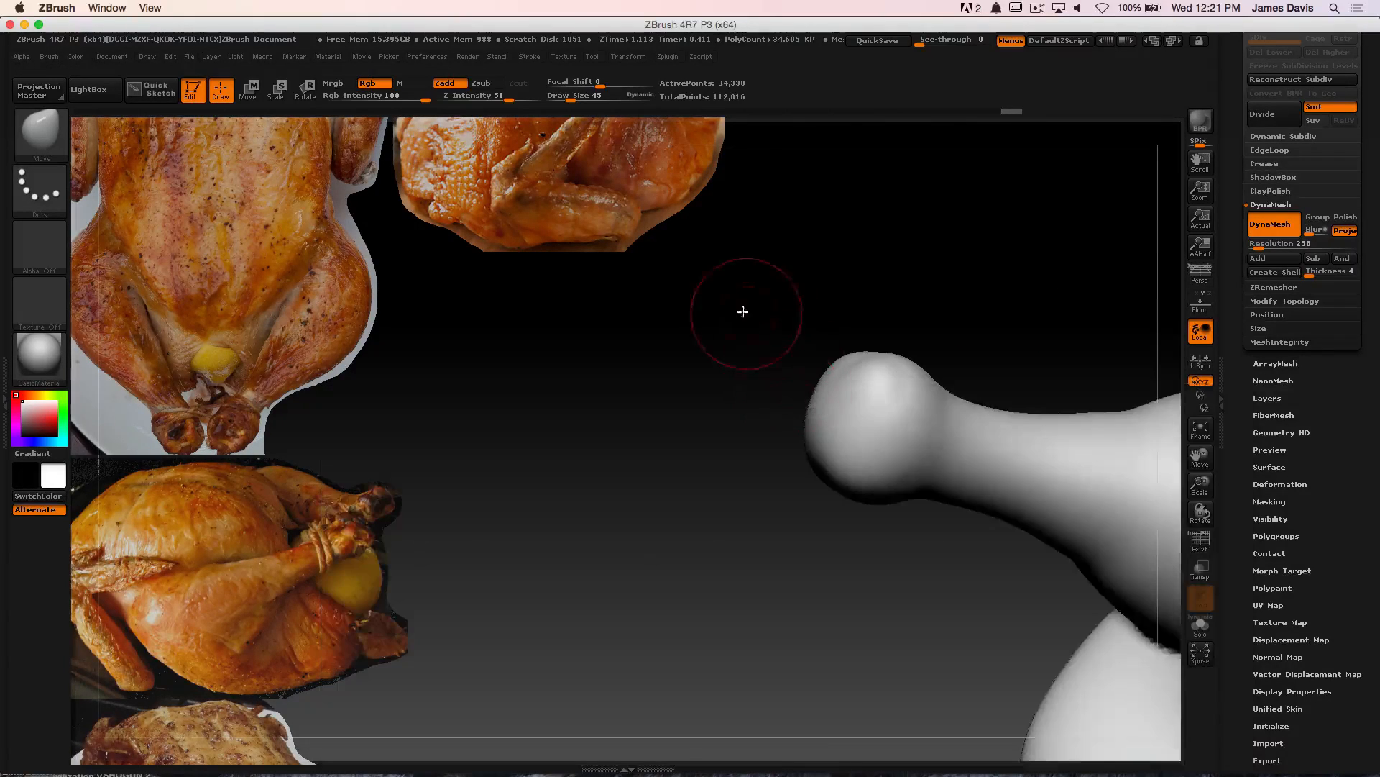
{"action": "left_click_drag", "start_coordinate": [743, 309], "coordinate": [809, 309]}
{"action": "key", "text": "s"}
{"action": "left_click_drag", "start_coordinate": [855, 399], "coordinate": [851, 390]}
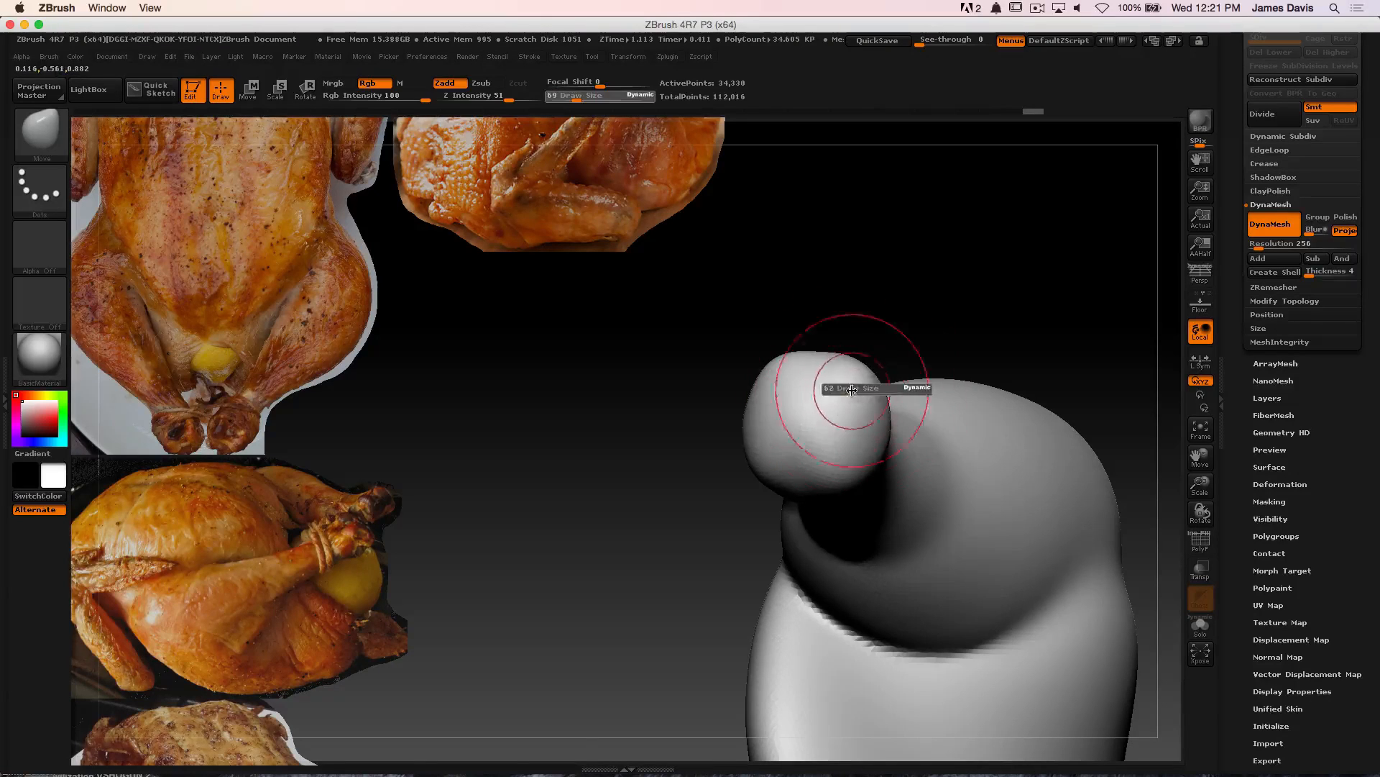
{"action": "left_click_drag", "start_coordinate": [834, 319], "coordinate": [881, 321]}
{"action": "key", "text": "s"}
{"action": "left_click_drag", "start_coordinate": [806, 392], "coordinate": [800, 391]}
{"action": "left_click_drag", "start_coordinate": [798, 368], "coordinate": [787, 470]}
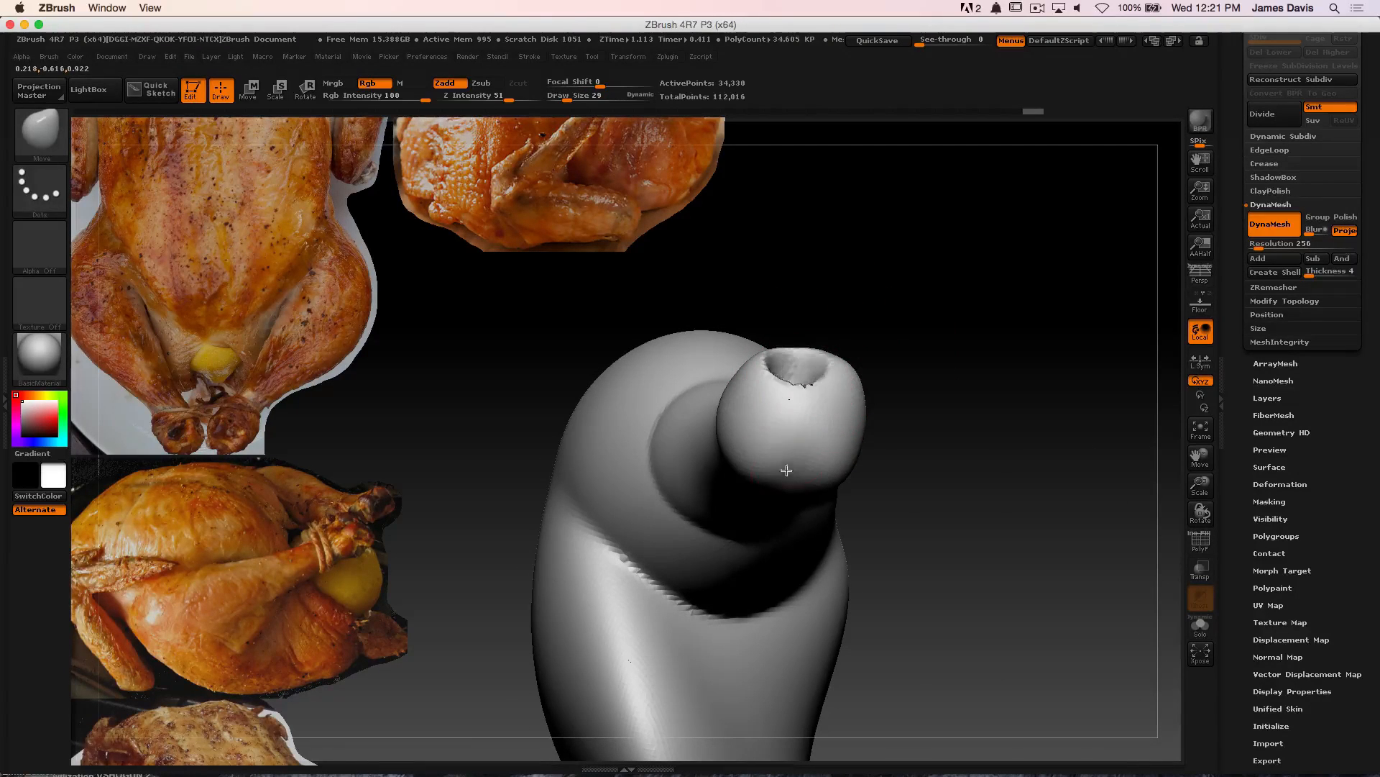
Sculpt a cleft and soft lobes into the end knob with the Standard brush at draw size 29
{"action": "key", "text": "b"}
{"action": "key", "text": "s"}
{"action": "key", "text": "t"}
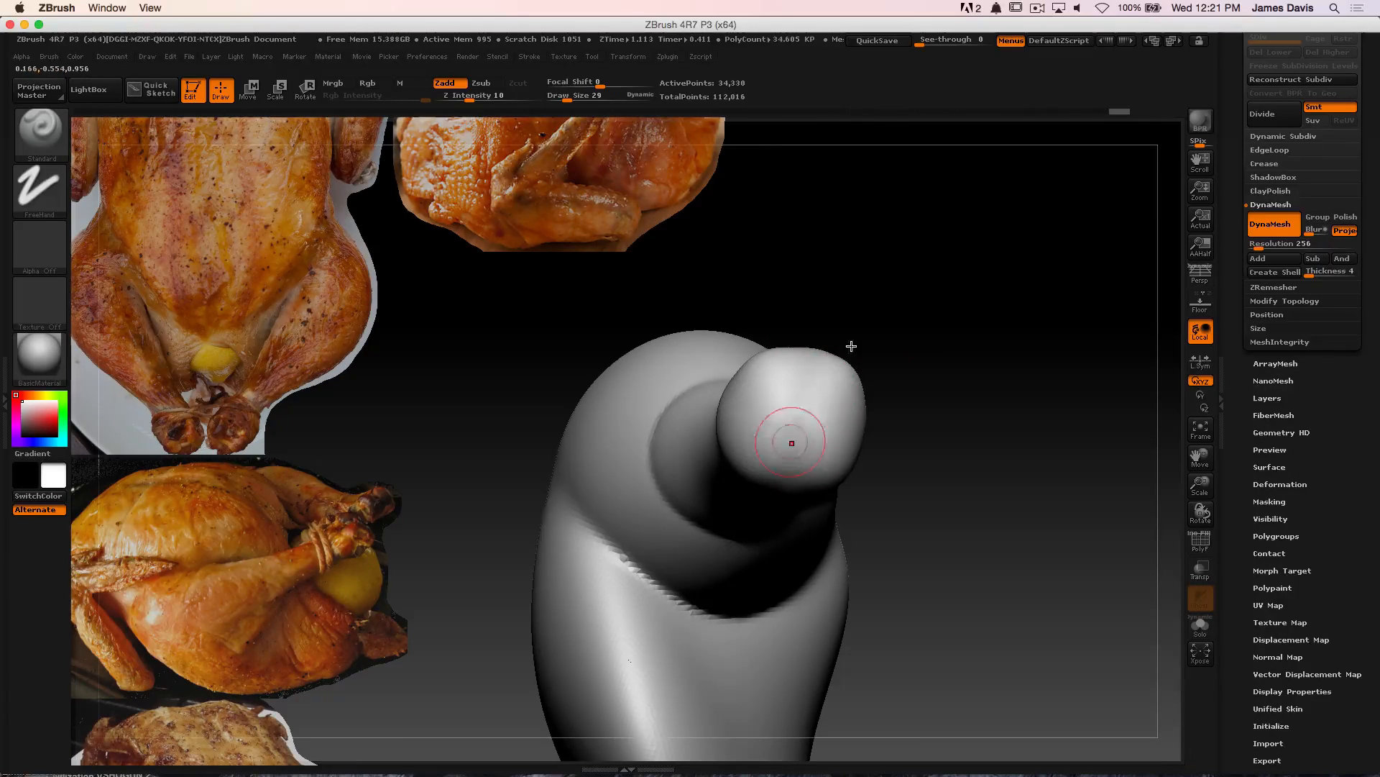
{"action": "left_click_drag", "start_coordinate": [852, 346], "coordinate": [854, 446]}
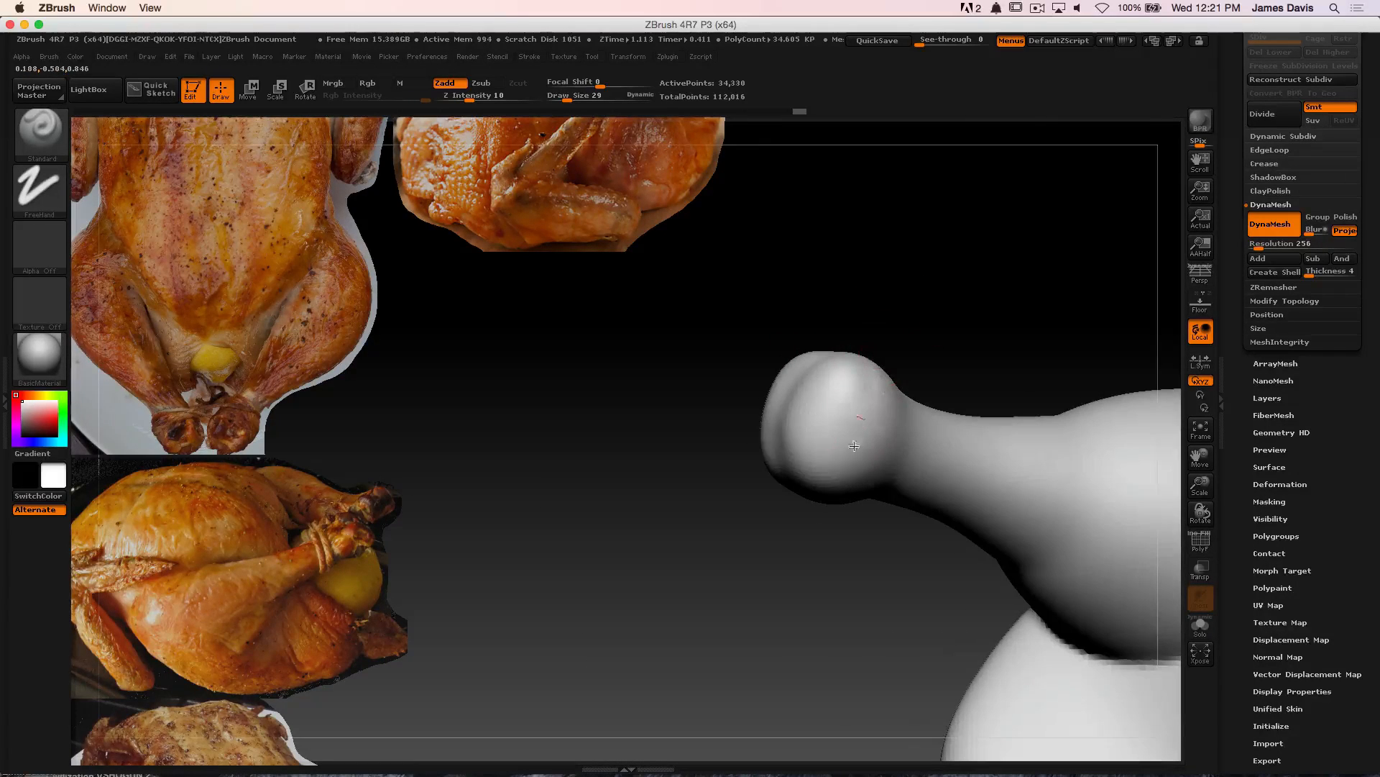
{"action": "left_click_drag", "start_coordinate": [800, 286], "coordinate": [920, 315]}
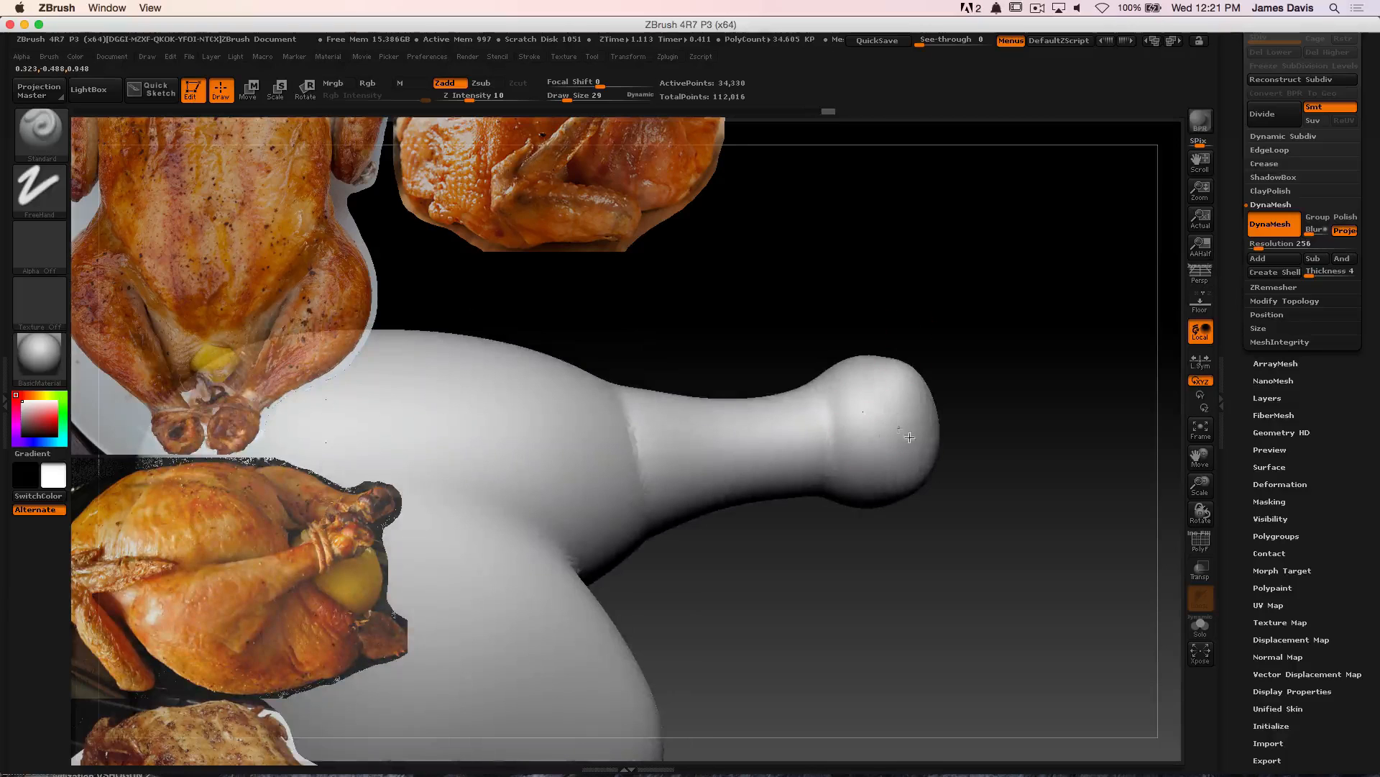
Smooth the end knob and the seam where the shank meets the drumstick, enlarging the draw size to 154
{"action": "key", "text": "shift"}
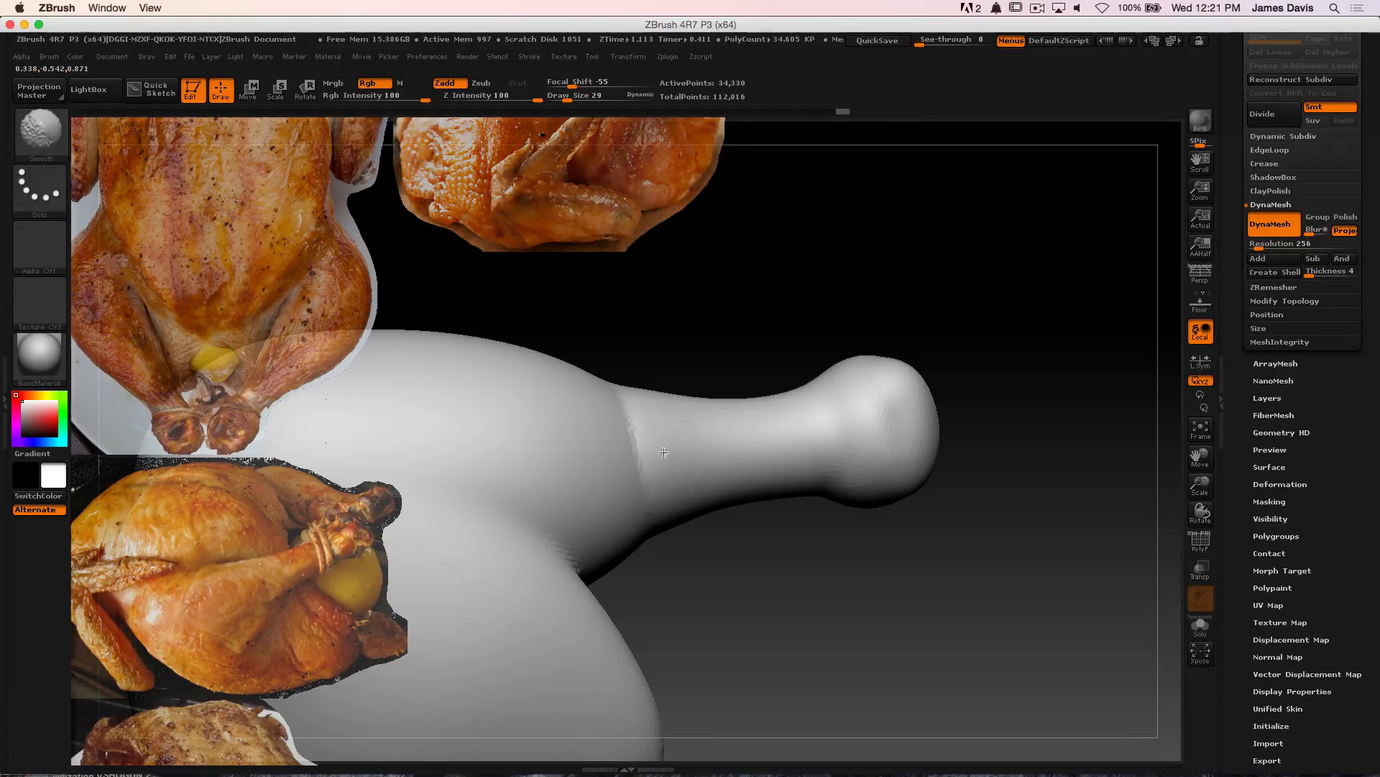
{"action": "mouse_move", "coordinate": [663, 453]}
{"action": "left_mouse_down", "text": "shift"}
{"action": "mouse_move", "coordinate": [636, 476]}
{"action": "mouse_move", "coordinate": [653, 444]}
{"action": "mouse_move", "coordinate": [618, 489]}
{"action": "mouse_move", "coordinate": [709, 431]}
{"action": "left_mouse_up", "text": "shift"}
{"action": "key", "text": "s"}
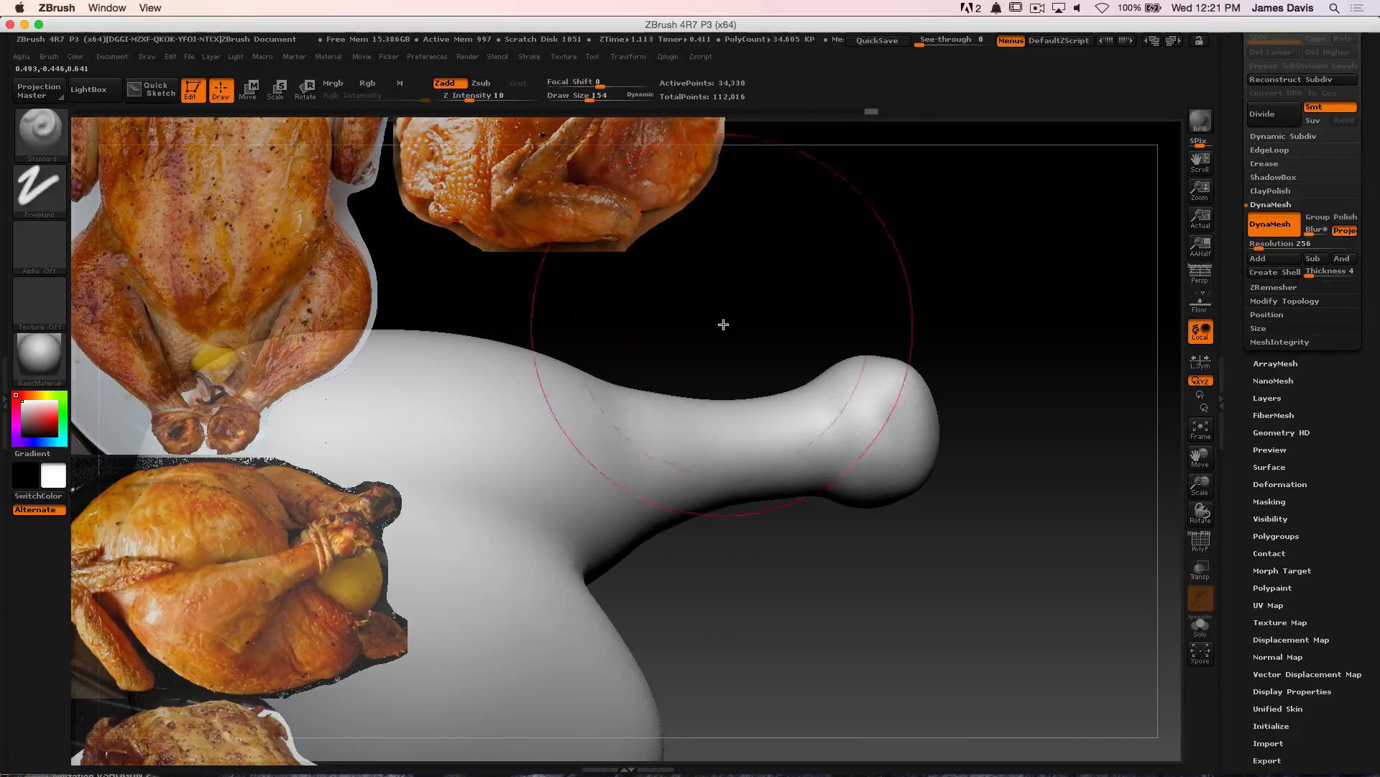
{"action": "left_click_drag", "start_coordinate": [724, 324], "coordinate": [946, 308]}
{"action": "mouse_move", "coordinate": [899, 310]}
{"action": "left_mouse_down"}
{"action": "mouse_move", "coordinate": [958, 330]}
{"action": "mouse_move", "coordinate": [893, 284]}
{"action": "mouse_move", "coordinate": [931, 325]}
{"action": "left_mouse_up"}
{"action": "key", "text": "ctrl"}
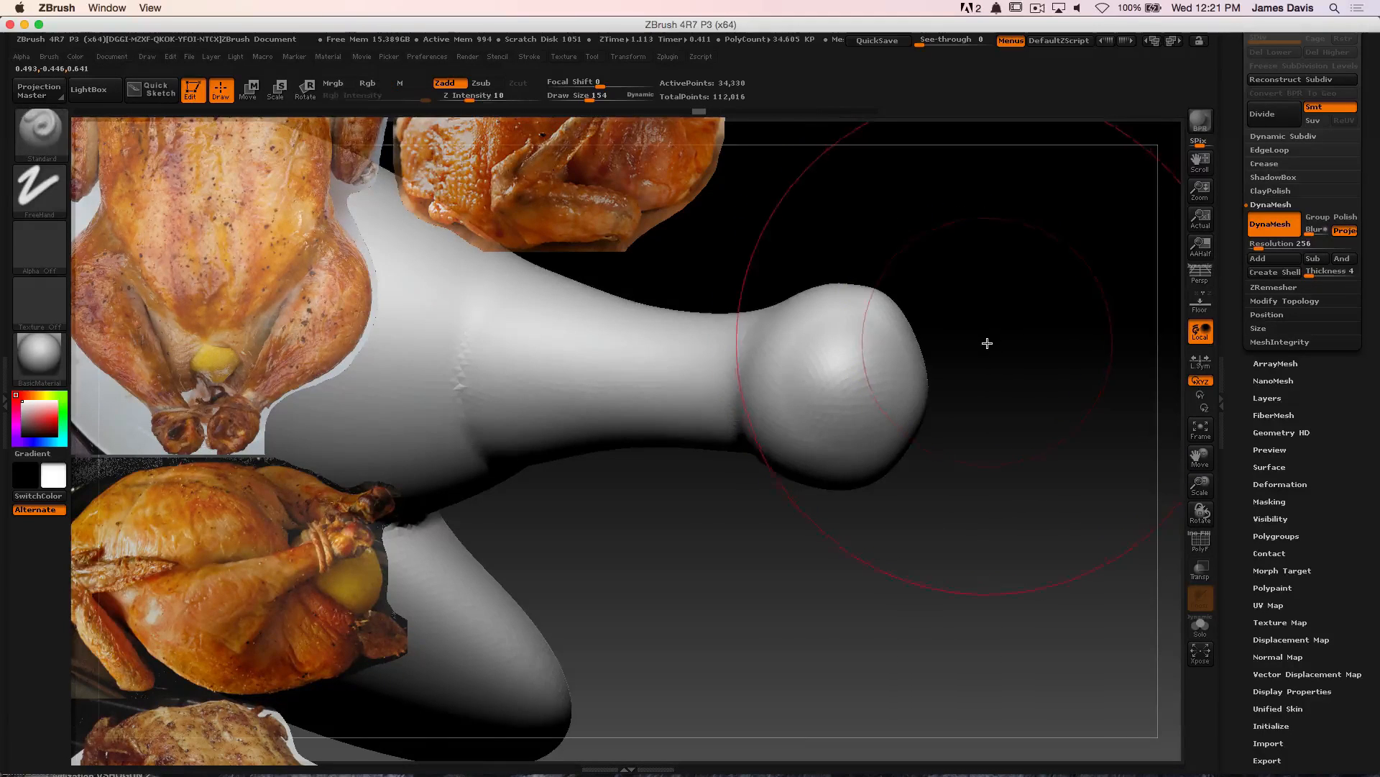
Shape soft bumps and a hollow around the end knob with the Standard brush at draw size 24
{"action": "left_click_drag", "start_coordinate": [988, 343], "coordinate": [898, 354]}
{"action": "key", "text": "s"}
{"action": "left_click_drag", "start_coordinate": [806, 415], "coordinate": [781, 415]}
{"action": "mouse_move", "coordinate": [819, 366]}
{"action": "left_mouse_down"}
{"action": "mouse_move", "coordinate": [740, 432]}
{"action": "mouse_move", "coordinate": [799, 383]}
{"action": "left_mouse_up"}
{"action": "left_click_drag", "start_coordinate": [964, 316], "coordinate": [859, 310]}
{"action": "left_click_drag", "start_coordinate": [721, 324], "coordinate": [716, 340]}
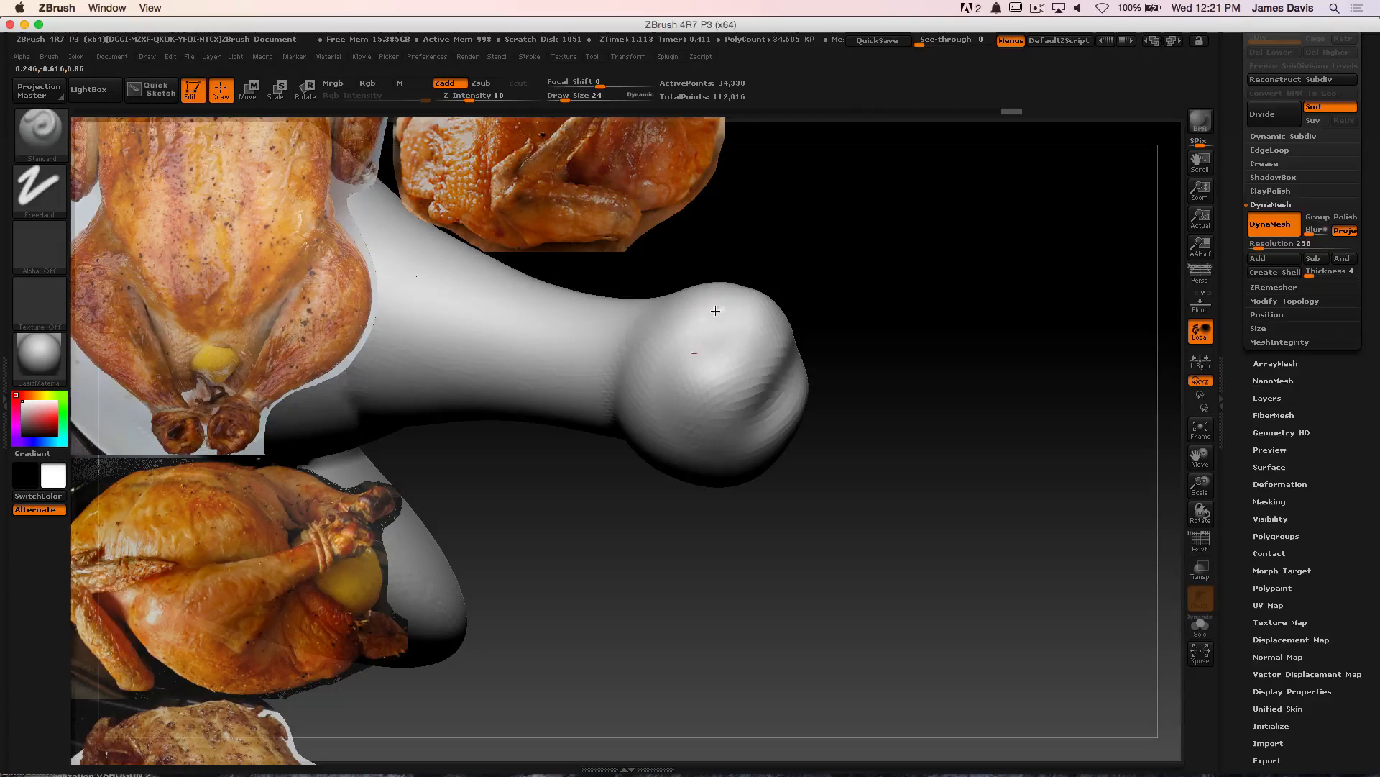
{"action": "mouse_move", "coordinate": [853, 387]}
{"action": "left_mouse_down"}
{"action": "mouse_move", "coordinate": [878, 333]}
{"action": "mouse_move", "coordinate": [684, 394]}
{"action": "mouse_move", "coordinate": [819, 338]}
{"action": "left_mouse_up"}
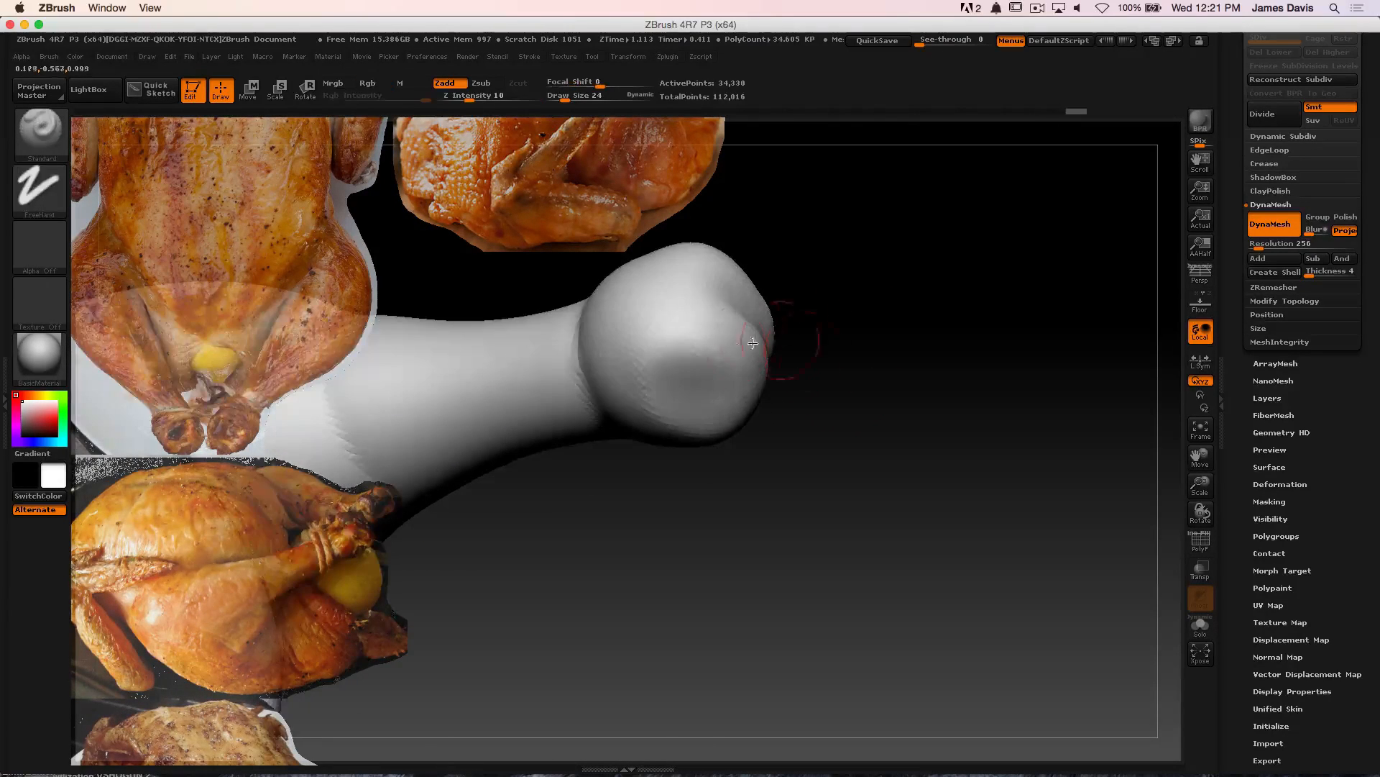
{"action": "left_click_drag", "start_coordinate": [918, 371], "coordinate": [884, 316], "text": "alt"}
Smooth the shank and knob at draw size 65 and remesh the leg with DynaMesh
{"action": "key", "text": "s"}
{"action": "mouse_move", "coordinate": [549, 336]}
{"action": "left_mouse_down"}
{"action": "mouse_move", "coordinate": [565, 338]}
{"action": "mouse_move", "coordinate": [489, 337]}
{"action": "left_mouse_up"}
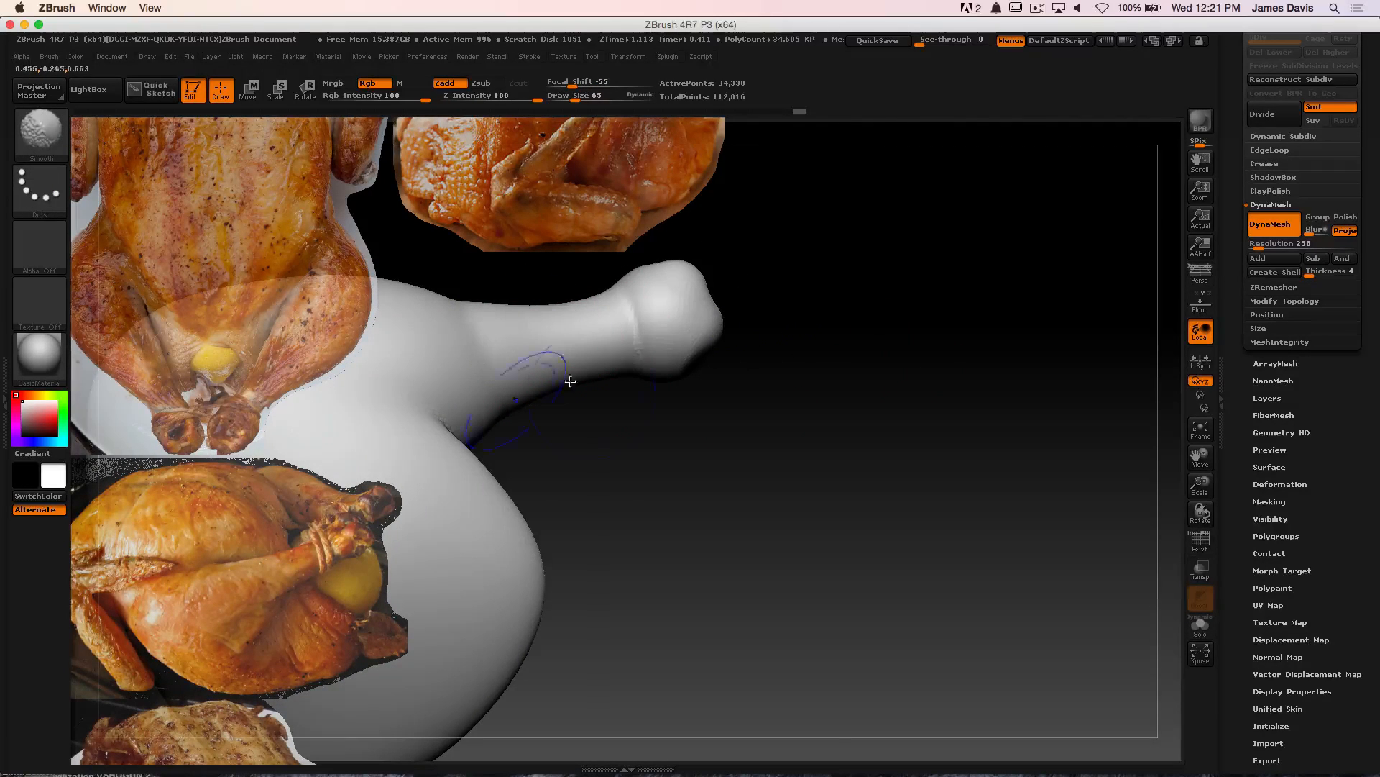
{"action": "left_click_drag", "start_coordinate": [595, 404], "coordinate": [636, 392]}
{"action": "left_click_drag", "start_coordinate": [792, 385], "coordinate": [934, 511], "text": "ctrl"}
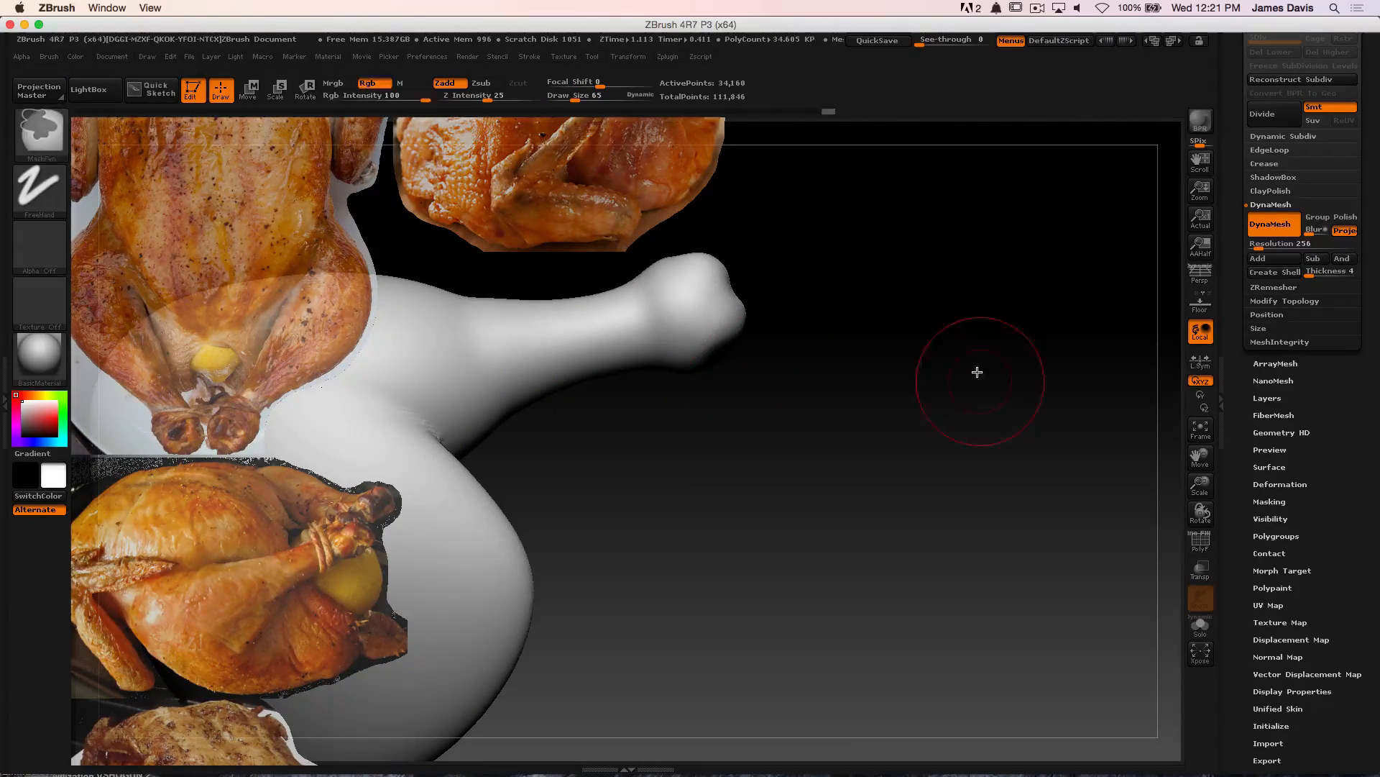
{"action": "left_click_drag", "start_coordinate": [978, 373], "coordinate": [936, 432]}
{"action": "left_click_drag", "start_coordinate": [1057, 427], "coordinate": [928, 399]}
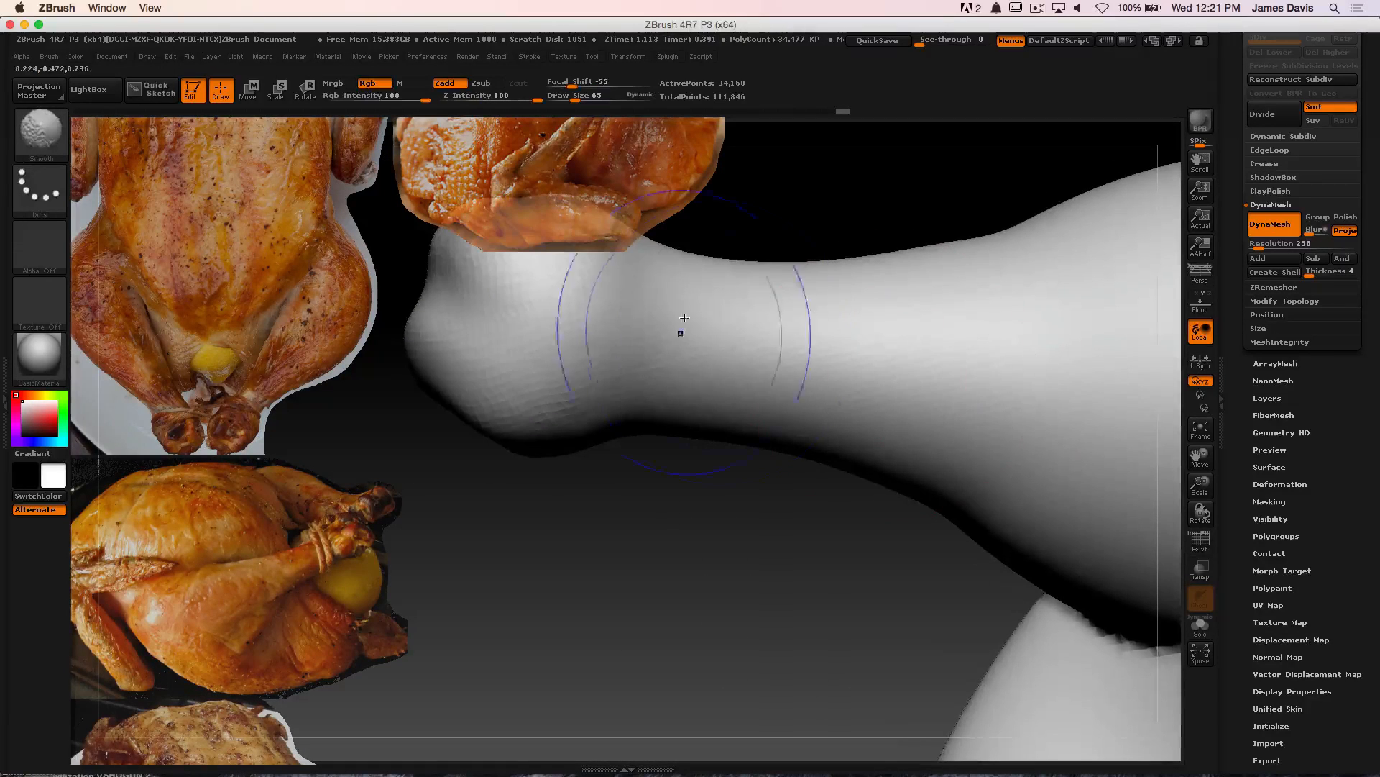
Smooth the narrow shank and the fold where the drumstick meets the thigh at draw size 65
{"action": "mouse_move", "coordinate": [754, 496]}
{"action": "left_mouse_down", "text": "alt"}
{"action": "mouse_move", "coordinate": [704, 419]}
{"action": "mouse_move", "coordinate": [591, 358]}
{"action": "left_mouse_up", "text": "alt"}
{"action": "left_click_drag", "start_coordinate": [812, 383], "coordinate": [774, 364], "text": "shift"}
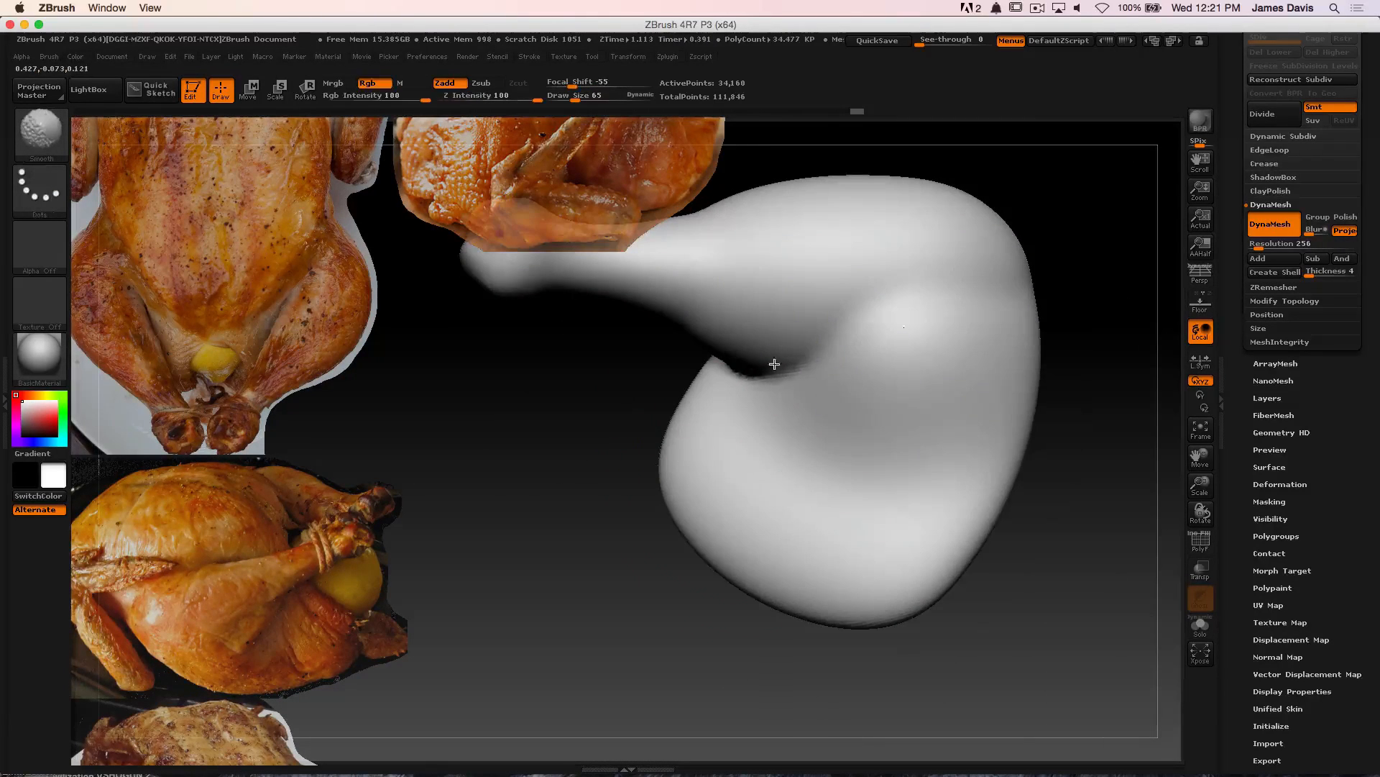
{"action": "left_click_drag", "start_coordinate": [539, 381], "coordinate": [998, 391]}
{"action": "key", "text": "shift"}
Sculpt a groove and raised tendon below the inner drumstick-thigh fold with the Standard brush at draw size 34, smoothing between strokes
{"action": "mouse_move", "coordinate": [1169, 420]}
{"action": "left_mouse_down", "text": "alt"}
{"action": "mouse_move", "coordinate": [964, 428]}
{"action": "mouse_move", "coordinate": [924, 406]}
{"action": "left_mouse_up", "text": "alt"}
{"action": "mouse_move", "coordinate": [967, 187]}
{"action": "left_mouse_down", "text": "alt"}
{"action": "mouse_move", "coordinate": [915, 287]}
{"action": "mouse_move", "coordinate": [920, 276]}
{"action": "left_mouse_up", "text": "alt"}
{"action": "mouse_move", "coordinate": [924, 244]}
{"action": "left_mouse_down", "text": "alt"}
{"action": "mouse_move", "coordinate": [935, 277]}
{"action": "mouse_move", "coordinate": [910, 303]}
{"action": "mouse_move", "coordinate": [918, 194]}
{"action": "mouse_move", "coordinate": [934, 515]}
{"action": "mouse_move", "coordinate": [838, 499]}
{"action": "mouse_move", "coordinate": [682, 428]}
{"action": "mouse_move", "coordinate": [606, 468]}
{"action": "mouse_move", "coordinate": [779, 376]}
{"action": "mouse_move", "coordinate": [766, 372]}
{"action": "left_mouse_up", "text": "alt"}
{"action": "key", "text": "s"}
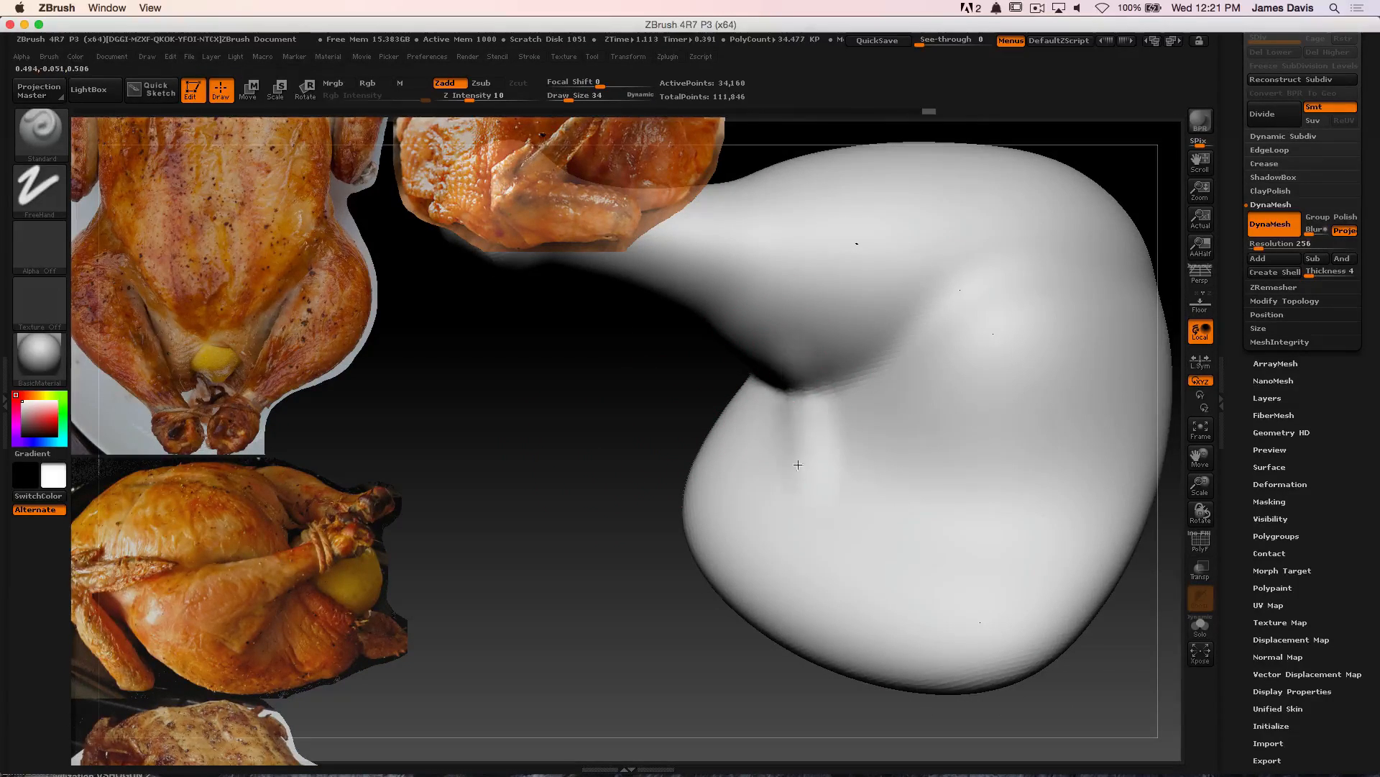
{"action": "key", "text": "shift"}
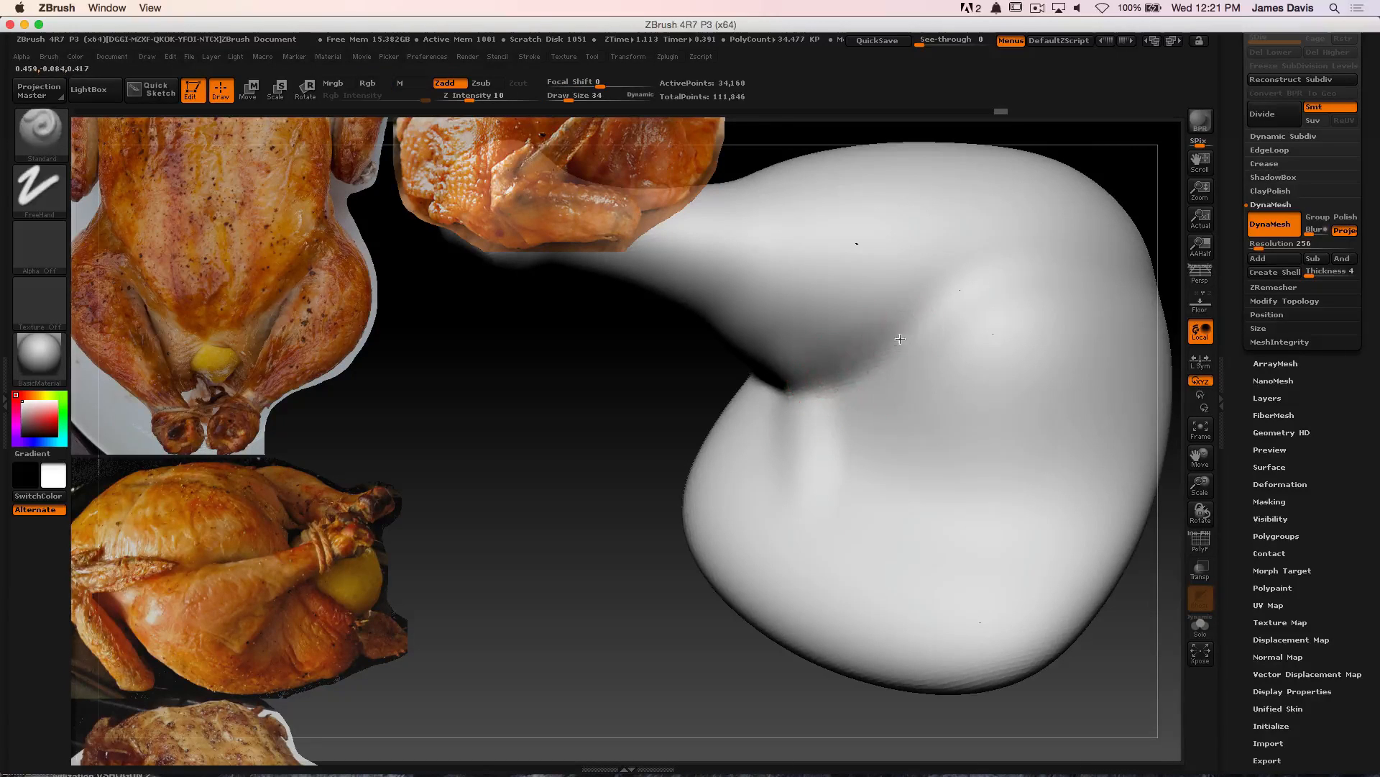
{"action": "key", "text": "shift"}
{"action": "key", "text": "shift"}
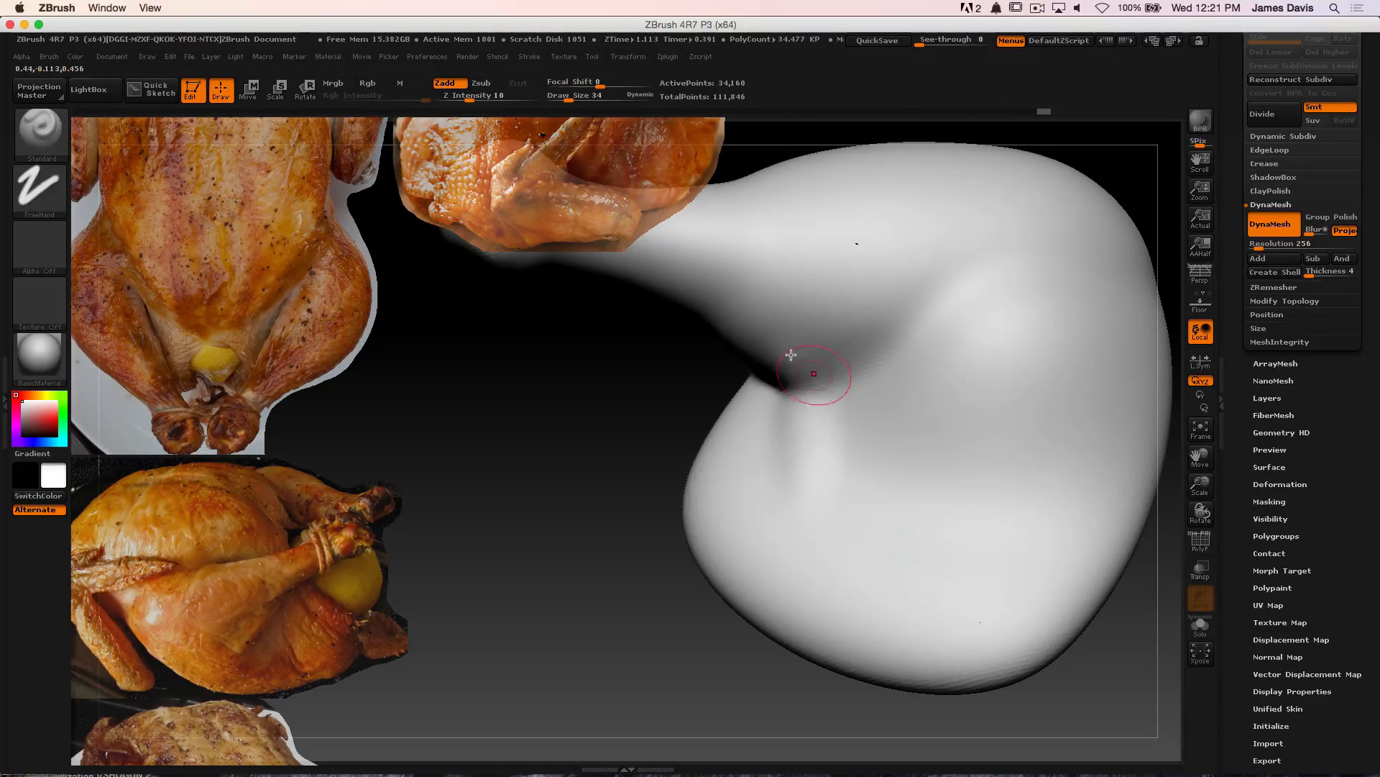
{"action": "key", "text": "shift"}
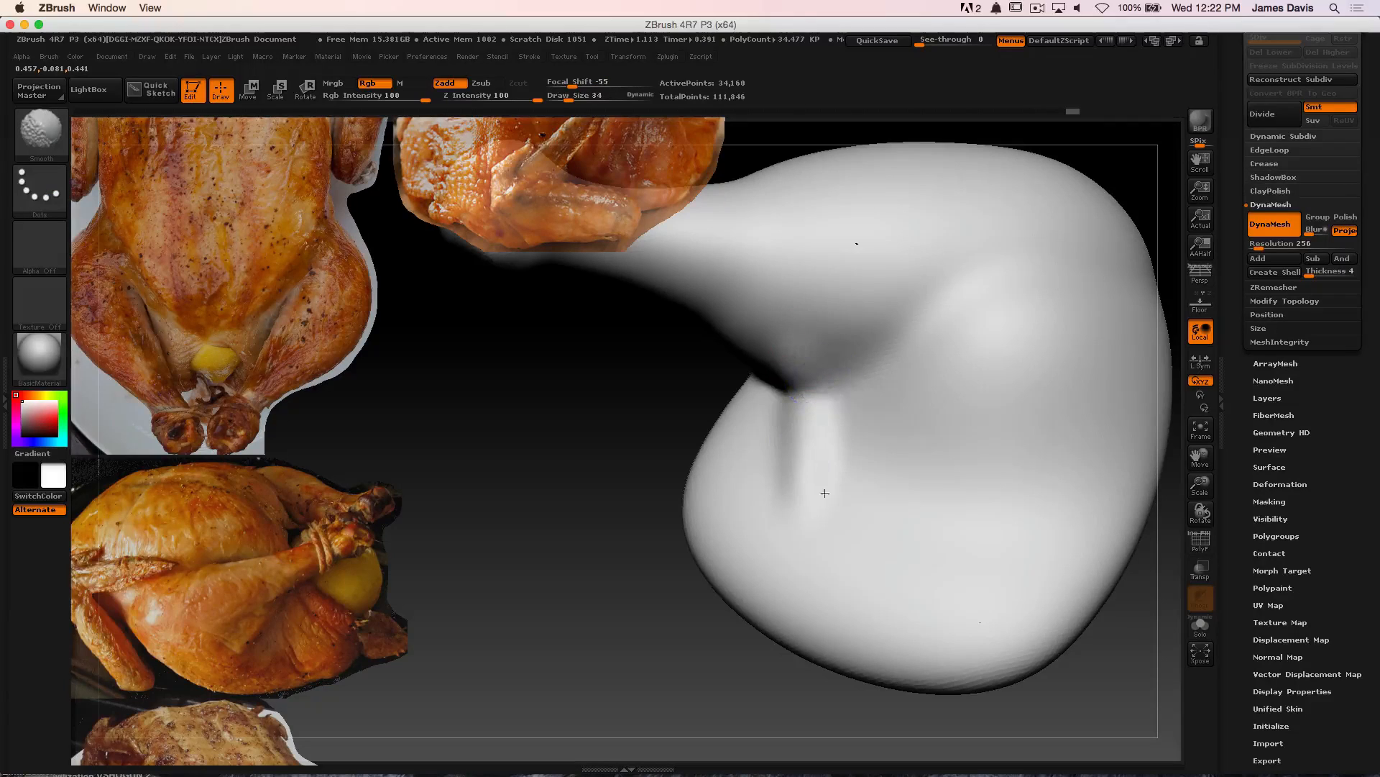
Refine and soften the inner fold and its tendon groove at draw size 34, working from several angles
{"action": "mouse_move", "coordinate": [595, 428]}
{"action": "left_mouse_down"}
{"action": "mouse_move", "coordinate": [784, 383]}
{"action": "mouse_move", "coordinate": [855, 417]}
{"action": "left_mouse_up"}
{"action": "left_click_drag", "start_coordinate": [1035, 352], "coordinate": [834, 337]}
{"action": "key", "text": "shift"}
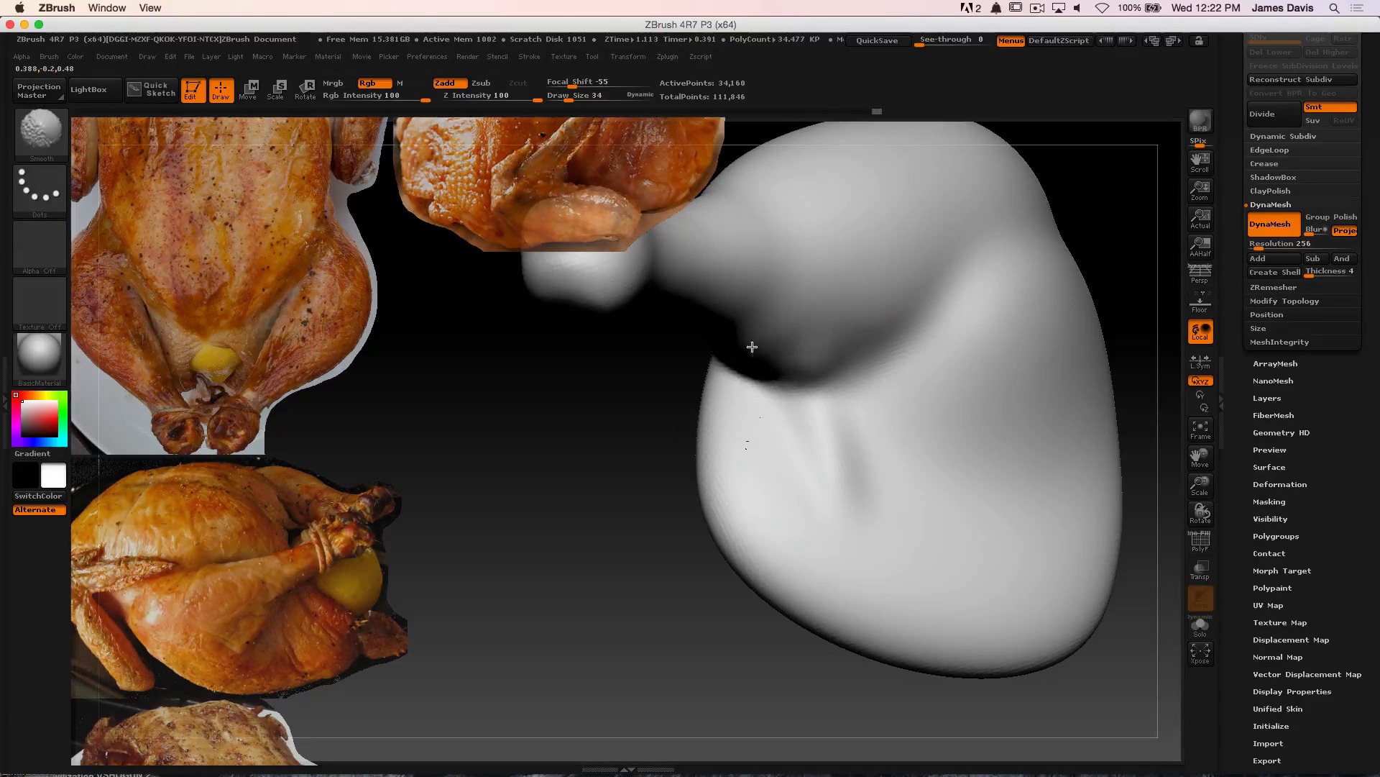
{"action": "left_click_drag", "start_coordinate": [679, 406], "coordinate": [568, 397], "text": "alt"}
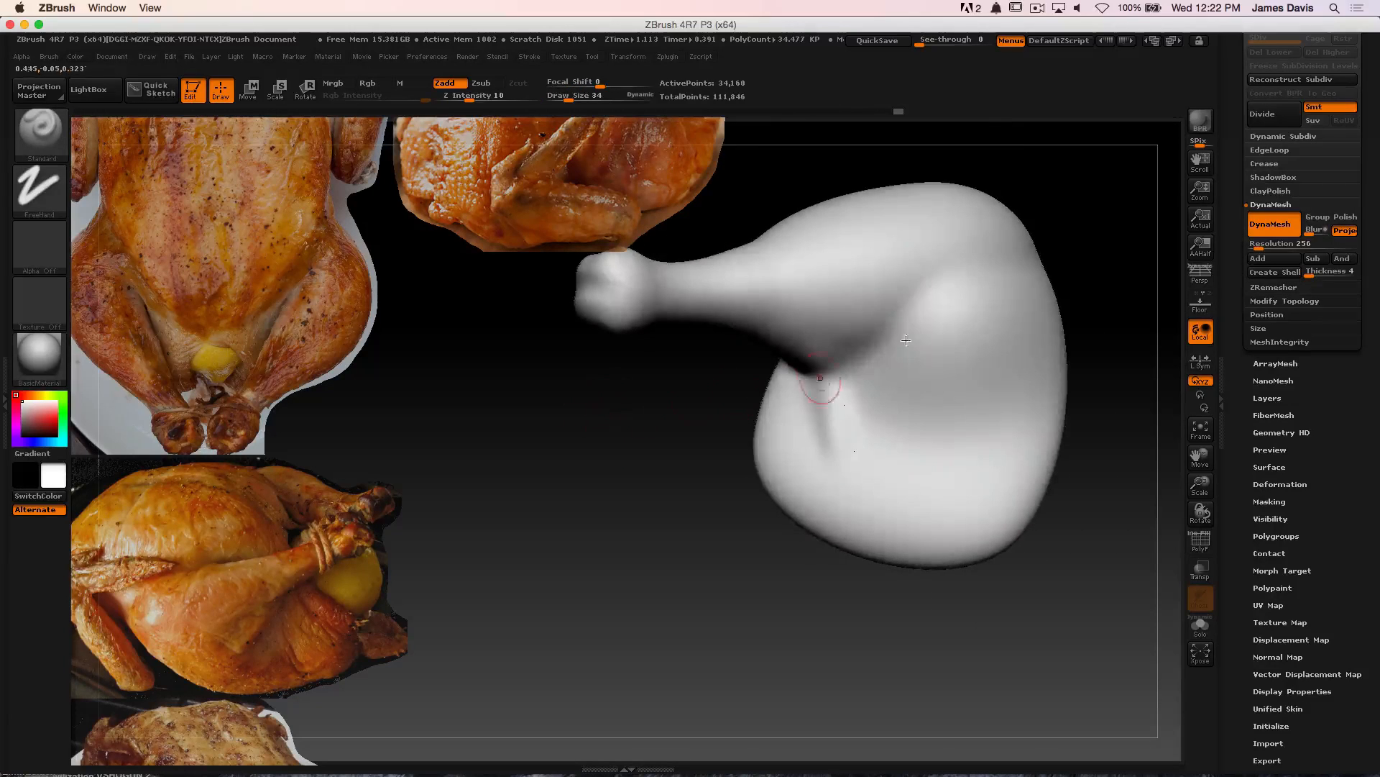
{"action": "mouse_move", "coordinate": [831, 391]}
{"action": "left_mouse_down", "text": "shift"}
{"action": "mouse_move", "coordinate": [854, 338]}
{"action": "mouse_move", "coordinate": [840, 328]}
{"action": "left_mouse_up", "text": "shift"}
{"action": "left_click_drag", "start_coordinate": [657, 416], "coordinate": [770, 391]}
{"action": "left_click_drag", "start_coordinate": [909, 350], "coordinate": [977, 327], "text": "shift"}
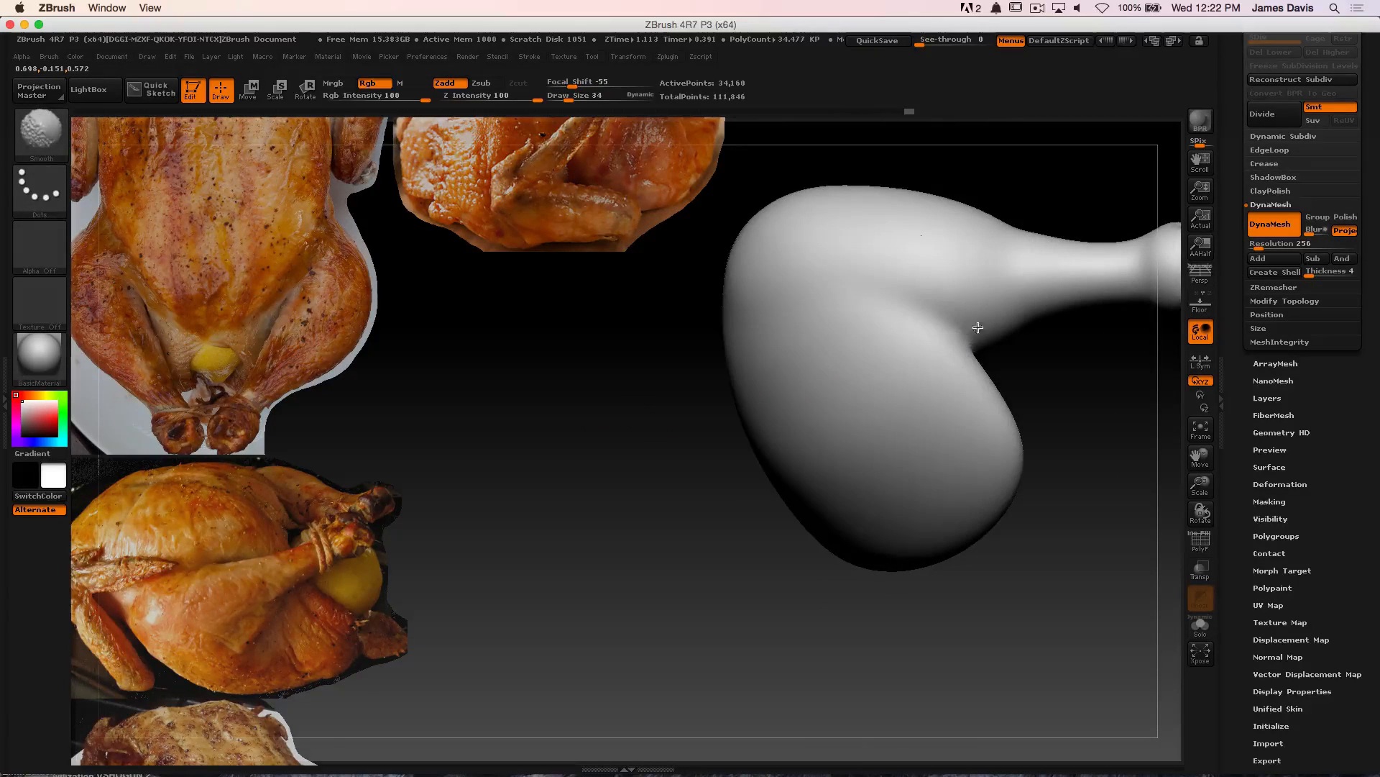
Smooth the outer surface and back edge of the thigh
{"action": "mouse_move", "coordinate": [1040, 374]}
{"action": "left_mouse_down", "text": "alt"}
{"action": "mouse_move", "coordinate": [984, 438]}
{"action": "mouse_move", "coordinate": [879, 422]}
{"action": "left_mouse_up", "text": "alt"}
{"action": "key", "text": "shift"}
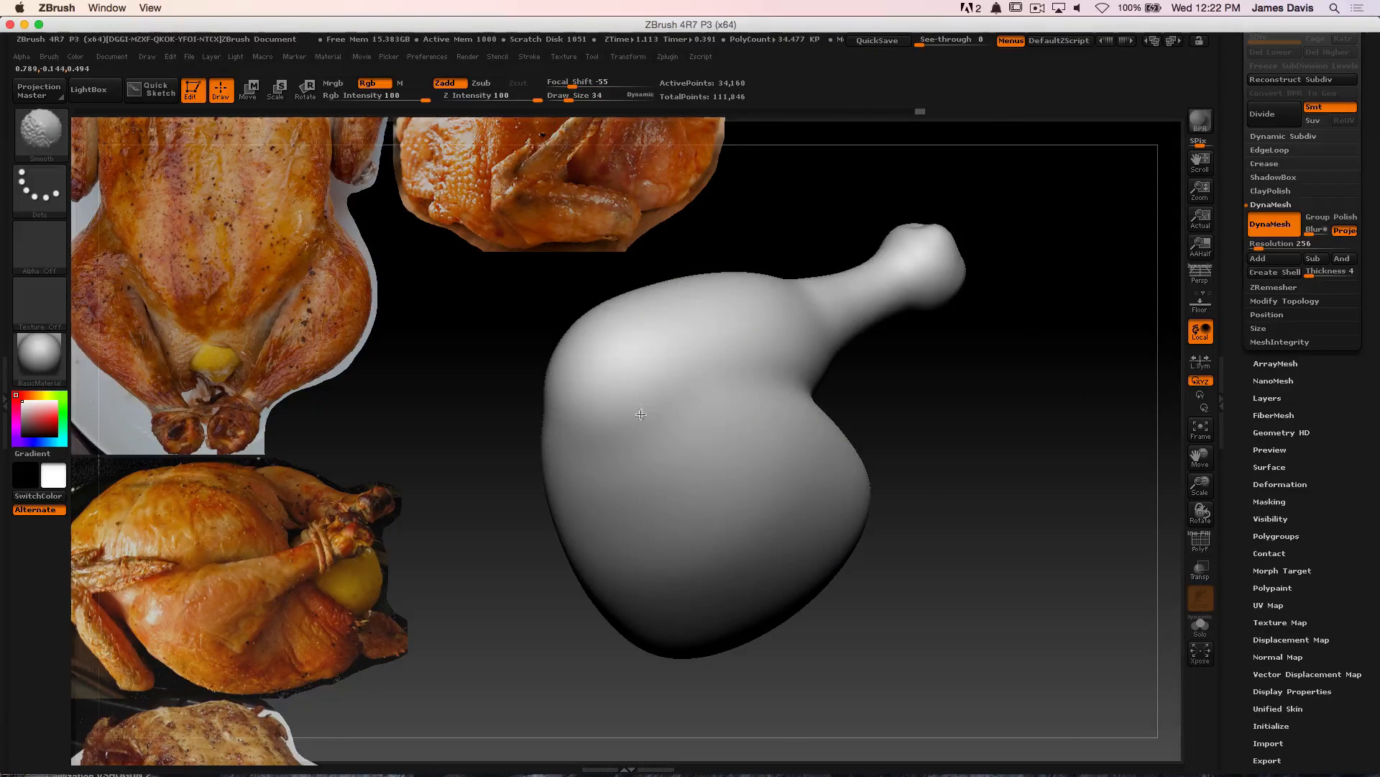
{"action": "left_click_drag", "start_coordinate": [504, 453], "coordinate": [1060, 359]}
{"action": "left_click_drag", "start_coordinate": [783, 437], "coordinate": [742, 438], "text": "shift"}
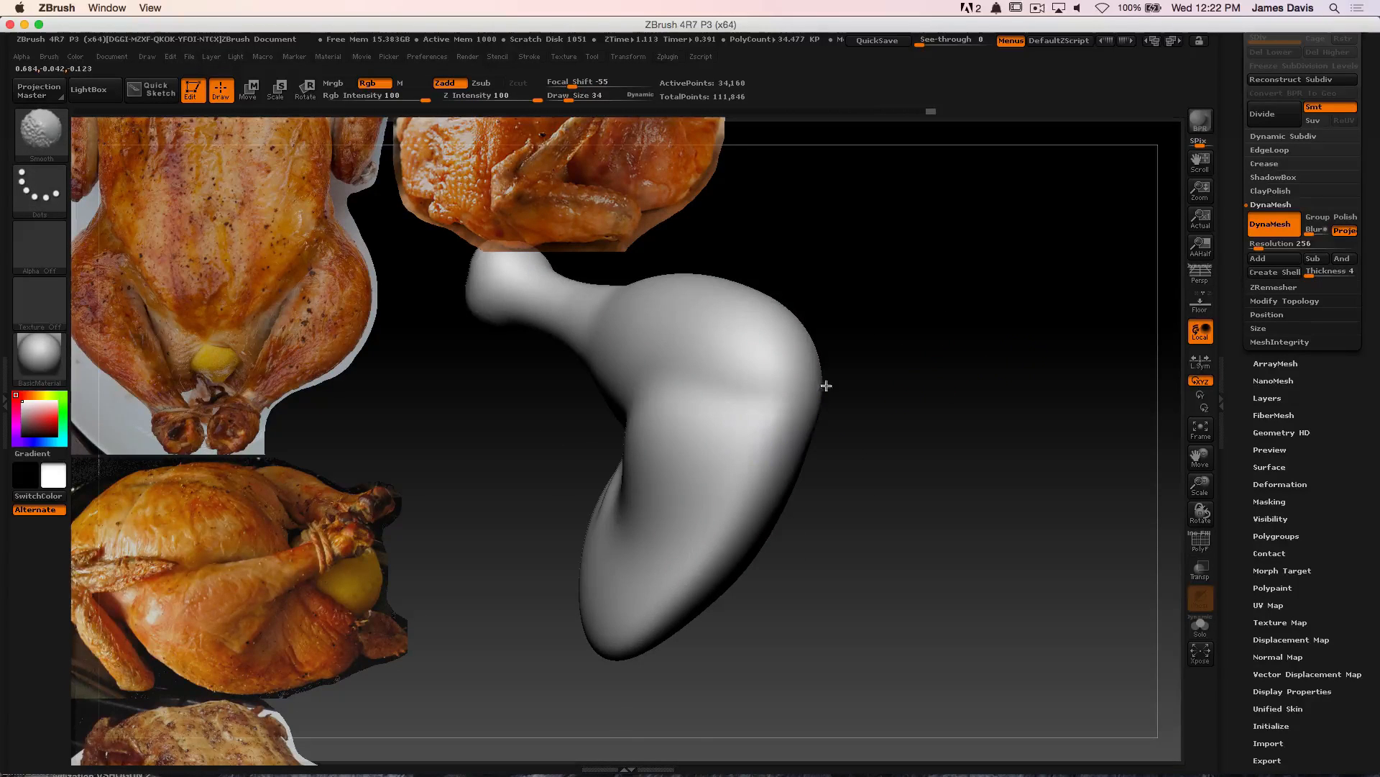
{"action": "left_click_drag", "start_coordinate": [926, 345], "coordinate": [752, 313]}
{"action": "left_click_drag", "start_coordinate": [636, 372], "coordinate": [691, 422]}
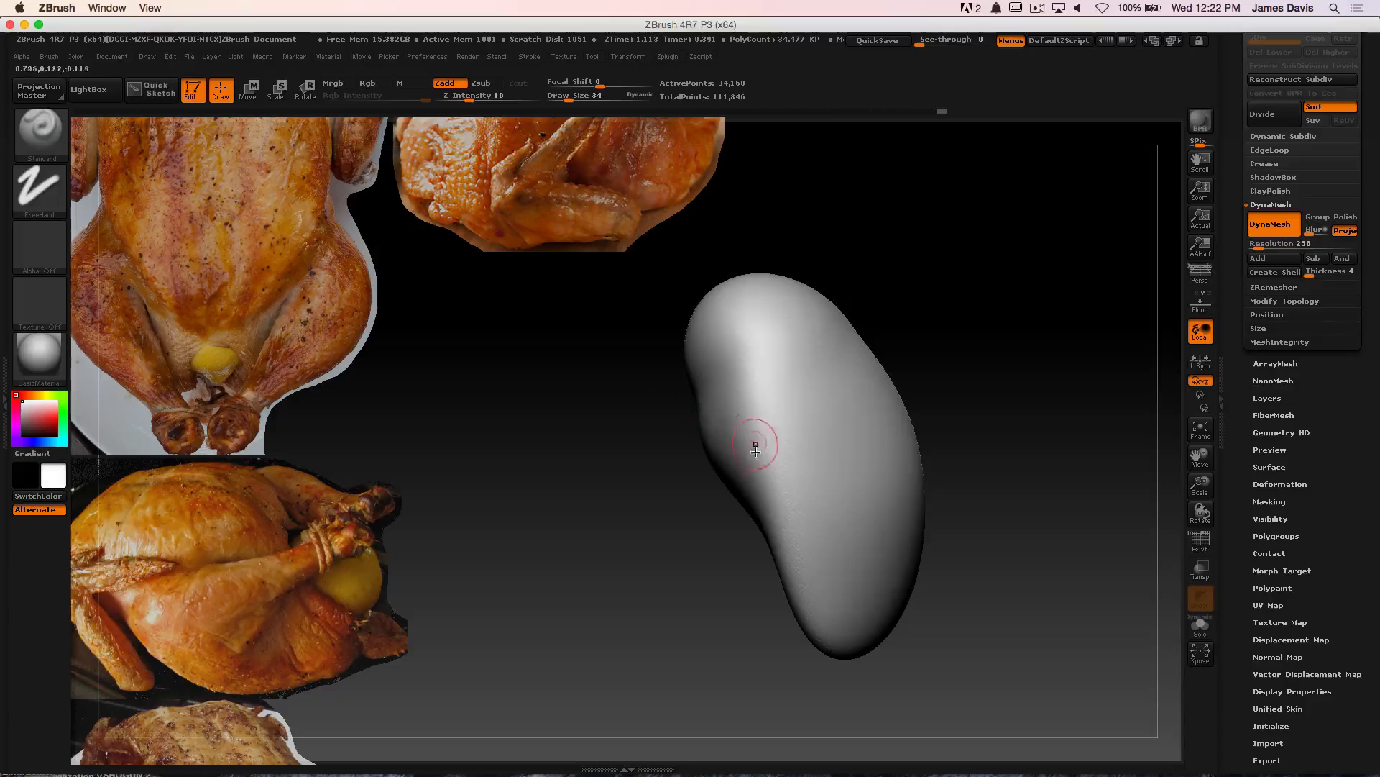
Swell the thigh's back side with the Inflat brush at a draw size of about 160 and smooth its outer surface
{"action": "key", "text": "b"}
{"action": "key", "text": "i"}
{"action": "key", "text": "n"}
{"action": "key", "text": "s"}
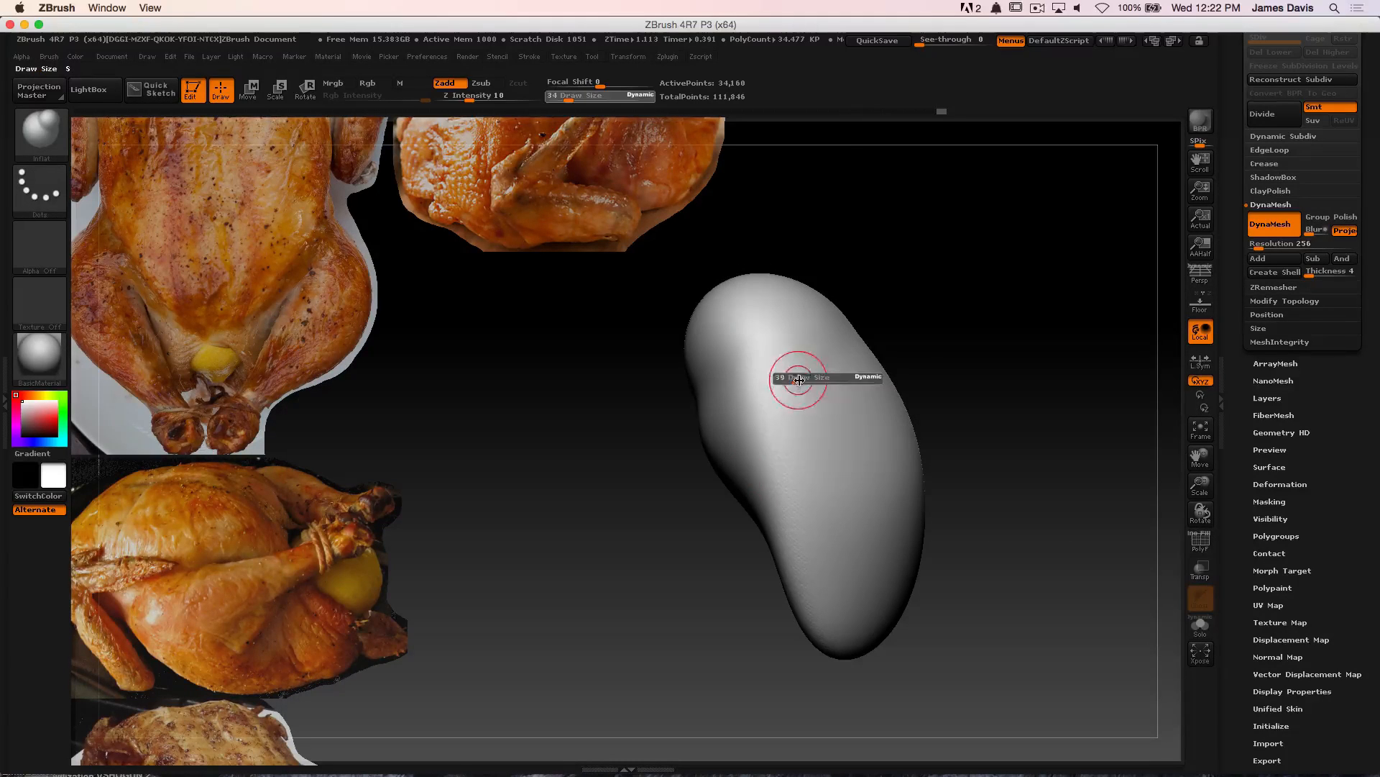
{"action": "left_click_drag", "start_coordinate": [797, 377], "coordinate": [816, 392]}
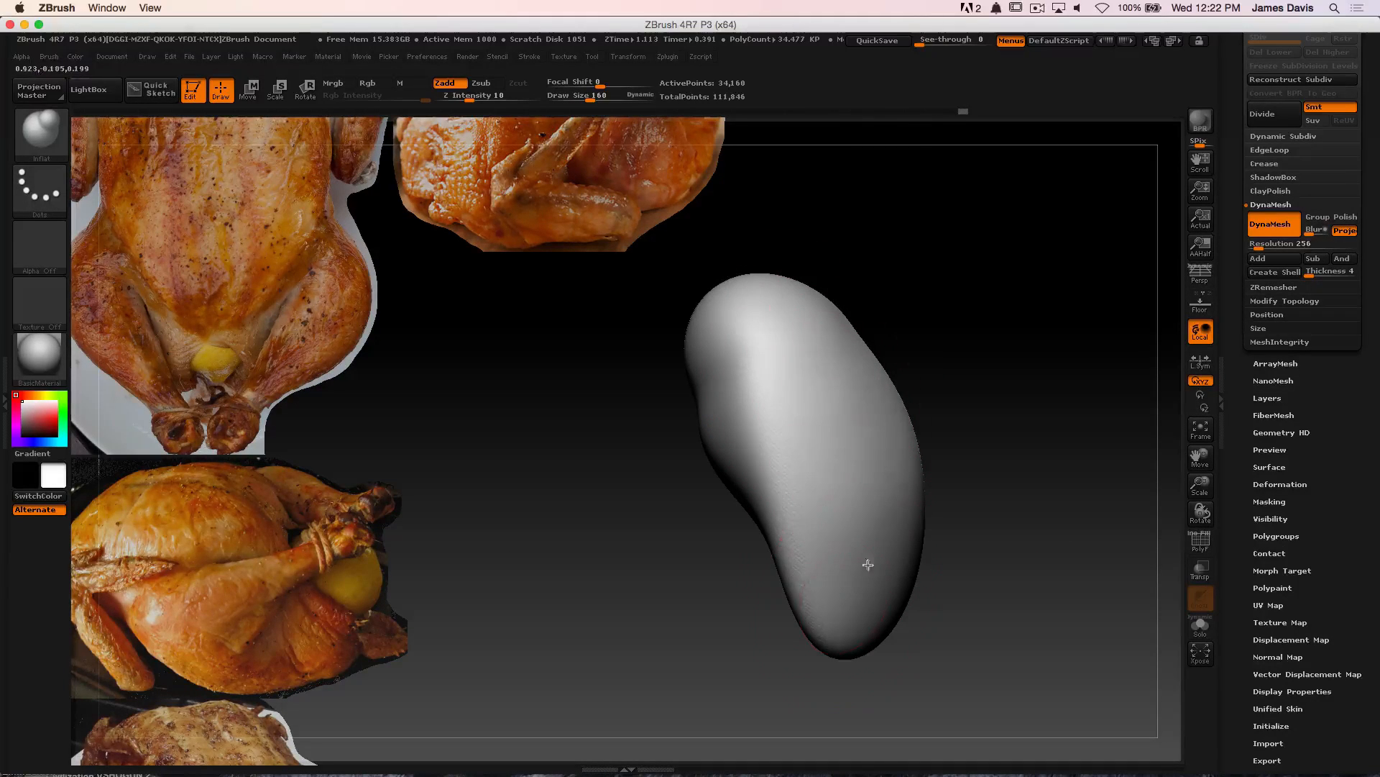
{"action": "left_click_drag", "start_coordinate": [973, 290], "coordinate": [805, 397], "text": "shift"}
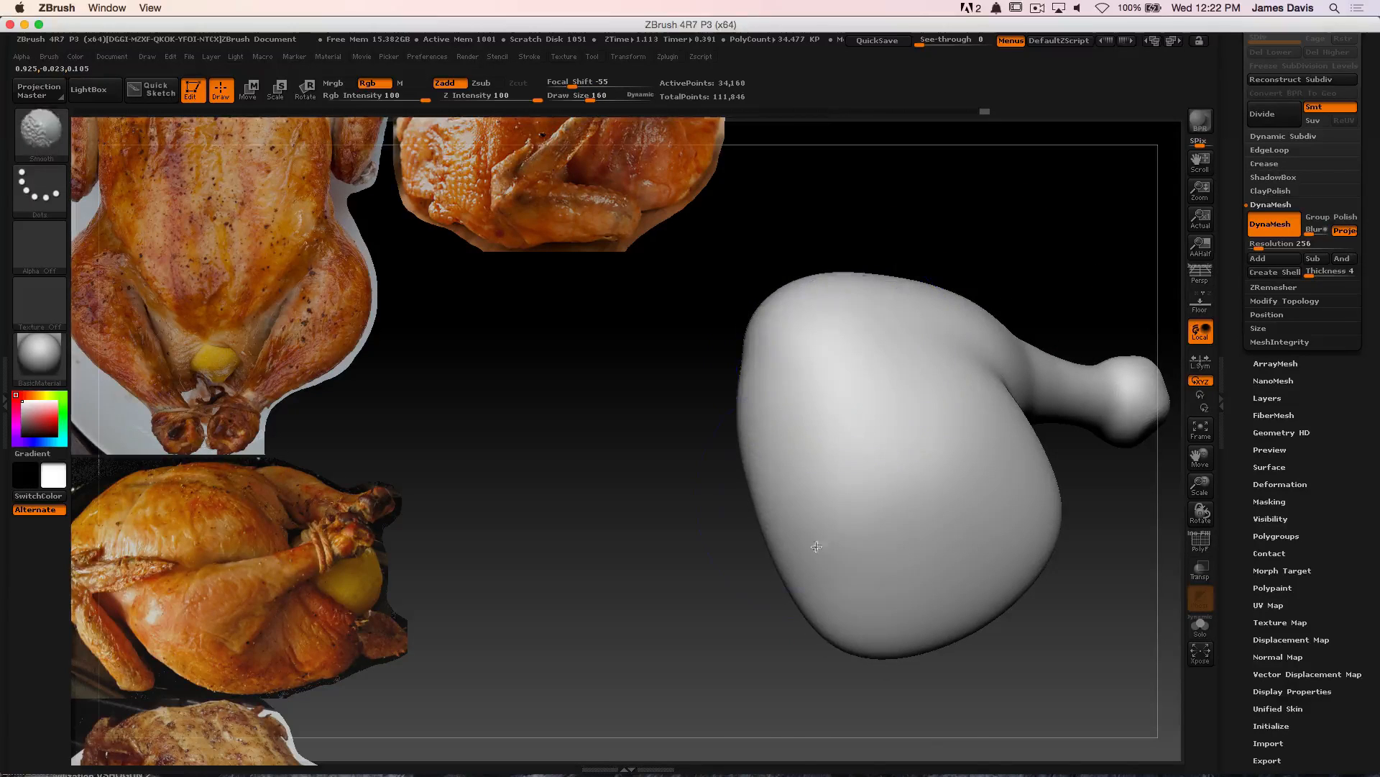
{"action": "left_click_drag", "start_coordinate": [699, 537], "coordinate": [821, 497], "text": "shift"}
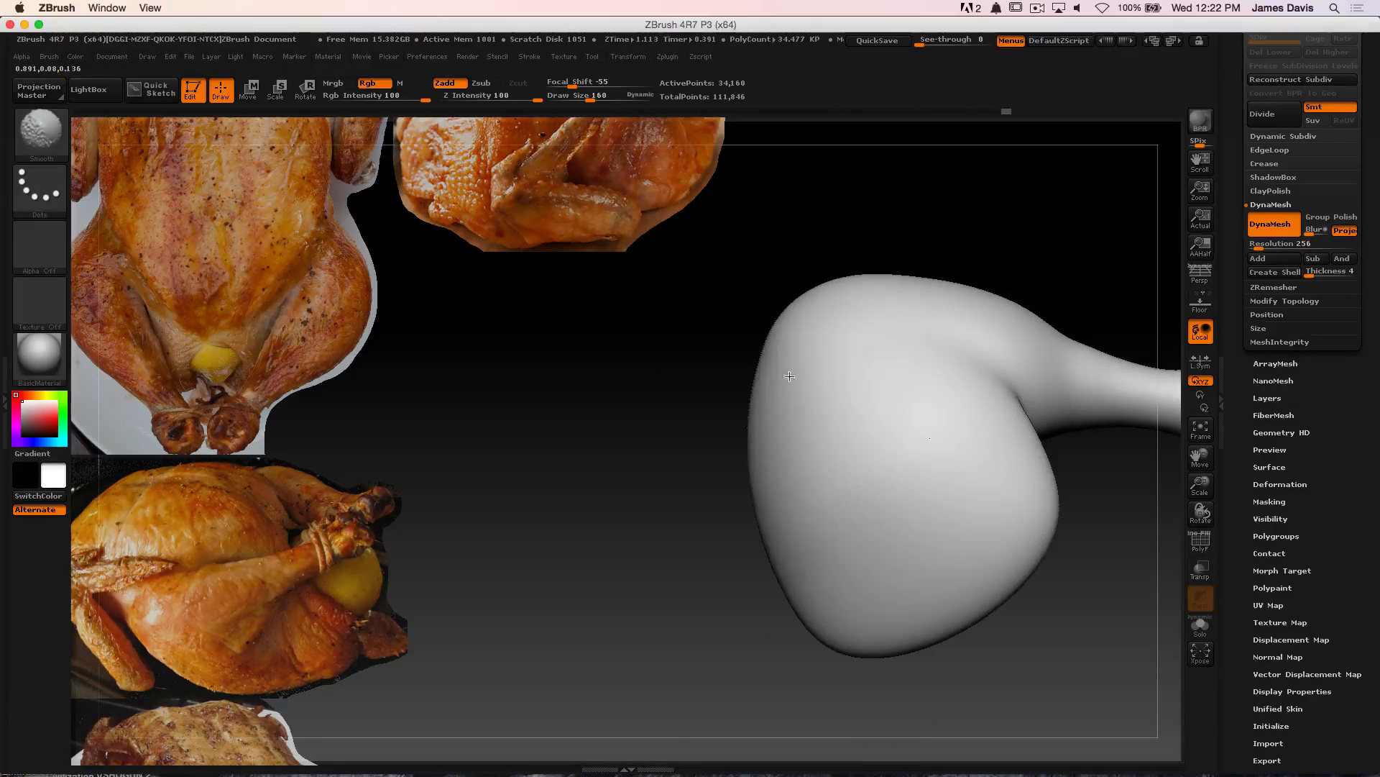
{"action": "mouse_move", "coordinate": [722, 367]}
{"action": "left_mouse_down"}
{"action": "mouse_move", "coordinate": [632, 382]}
{"action": "mouse_move", "coordinate": [613, 415]}
{"action": "left_mouse_up"}
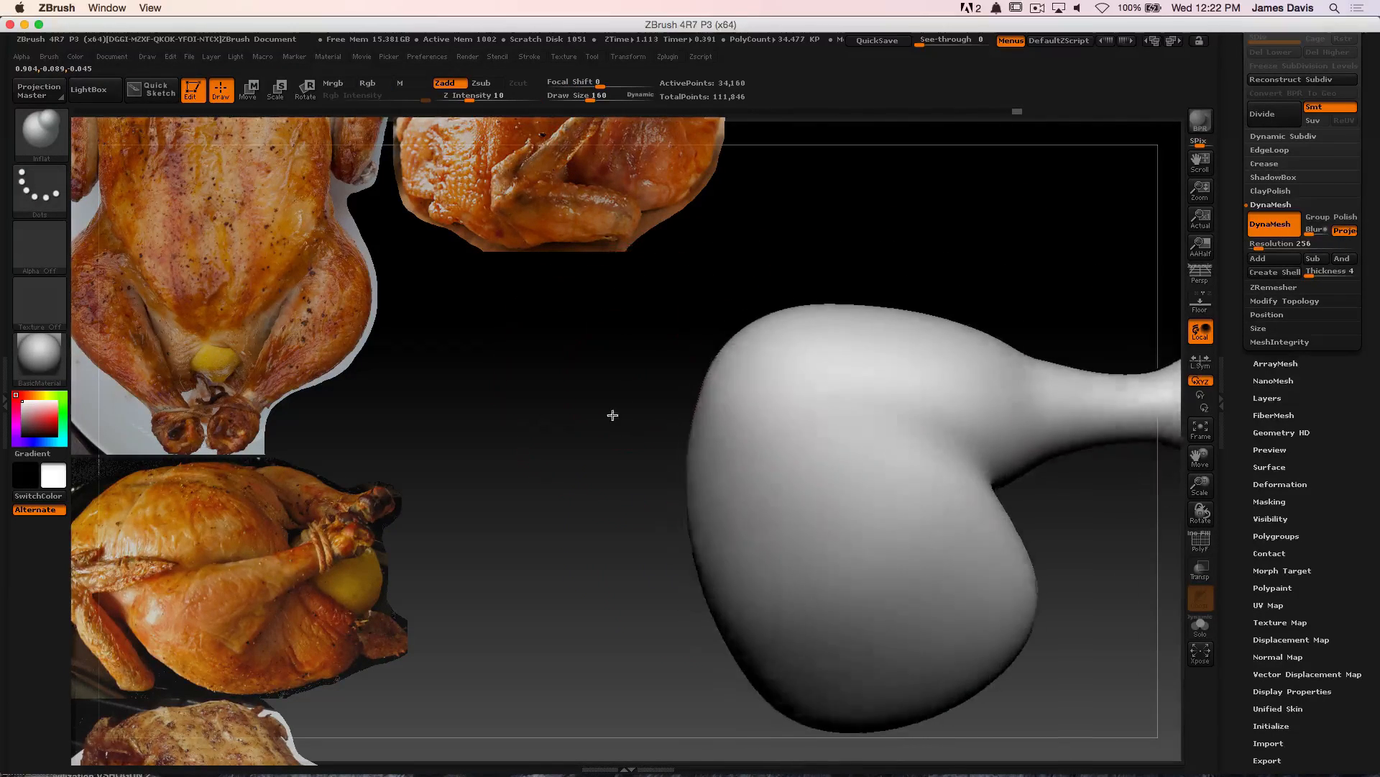
Carve the crease between drumstick and thigh around both sides with the Dam_Standard brush at draw size 42
{"action": "key", "text": "b"}
{"action": "key", "text": "d"}
{"action": "key", "text": "s"}
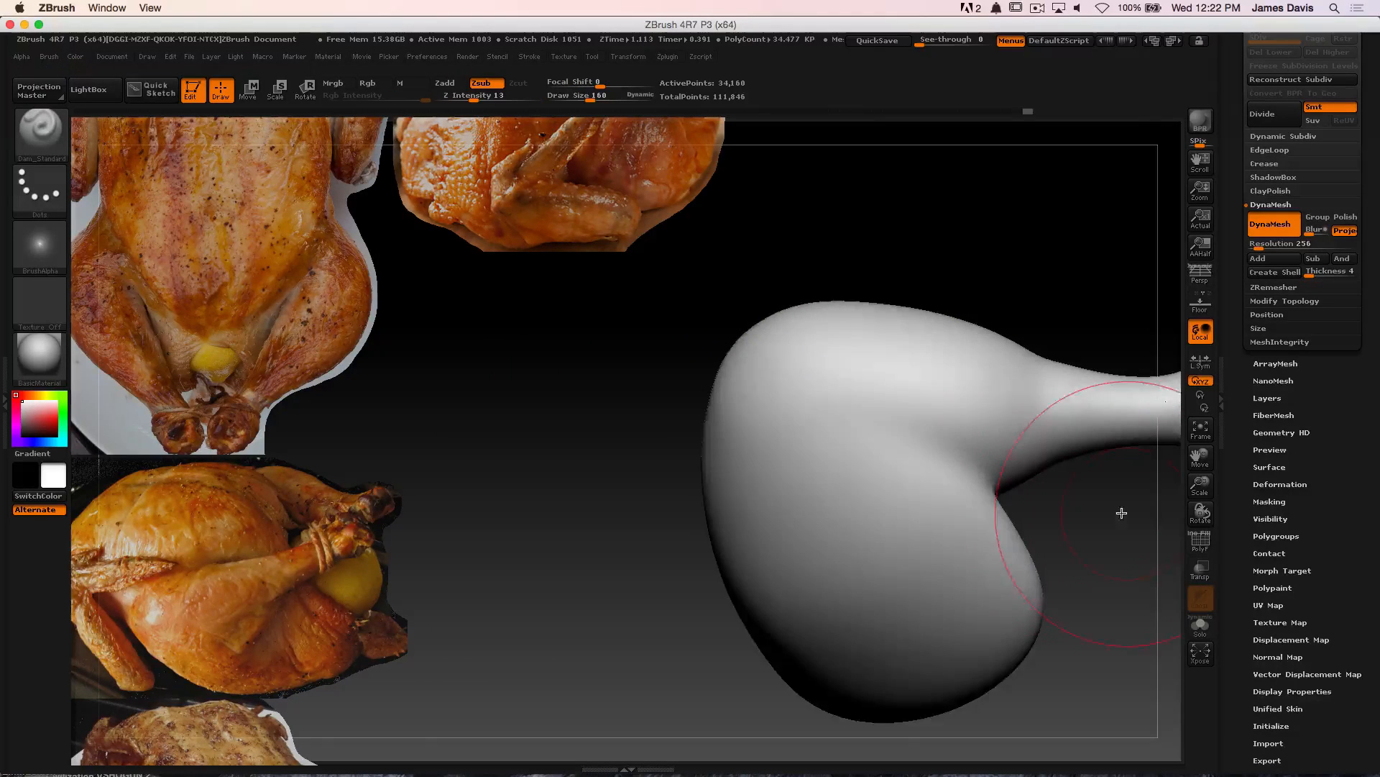
{"action": "left_click_drag", "start_coordinate": [1121, 512], "coordinate": [1072, 502]}
{"action": "key", "text": "s"}
{"action": "mouse_move", "coordinate": [941, 468]}
{"action": "left_mouse_down"}
{"action": "mouse_move", "coordinate": [921, 468]}
{"action": "mouse_move", "coordinate": [963, 471]}
{"action": "left_mouse_up"}
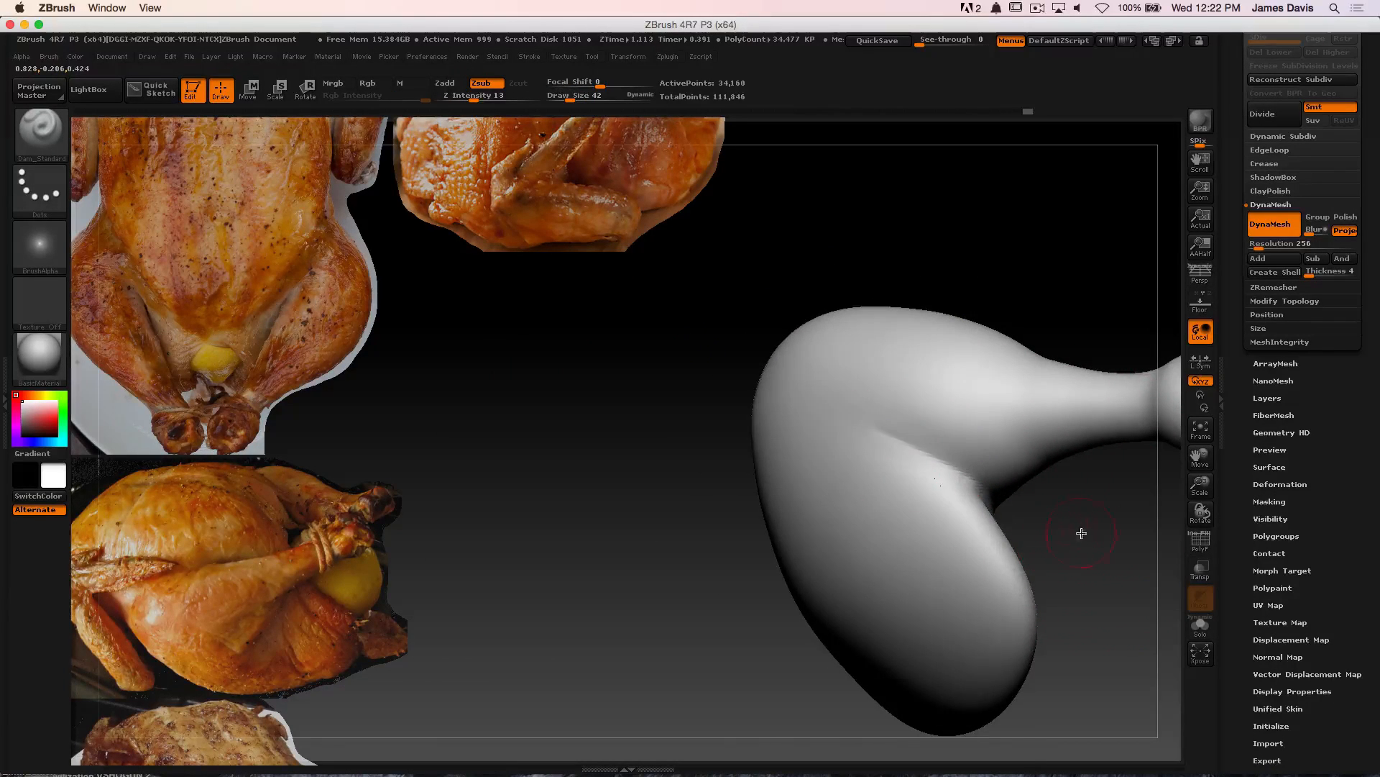
{"action": "left_click_drag", "start_coordinate": [1081, 532], "coordinate": [868, 437]}
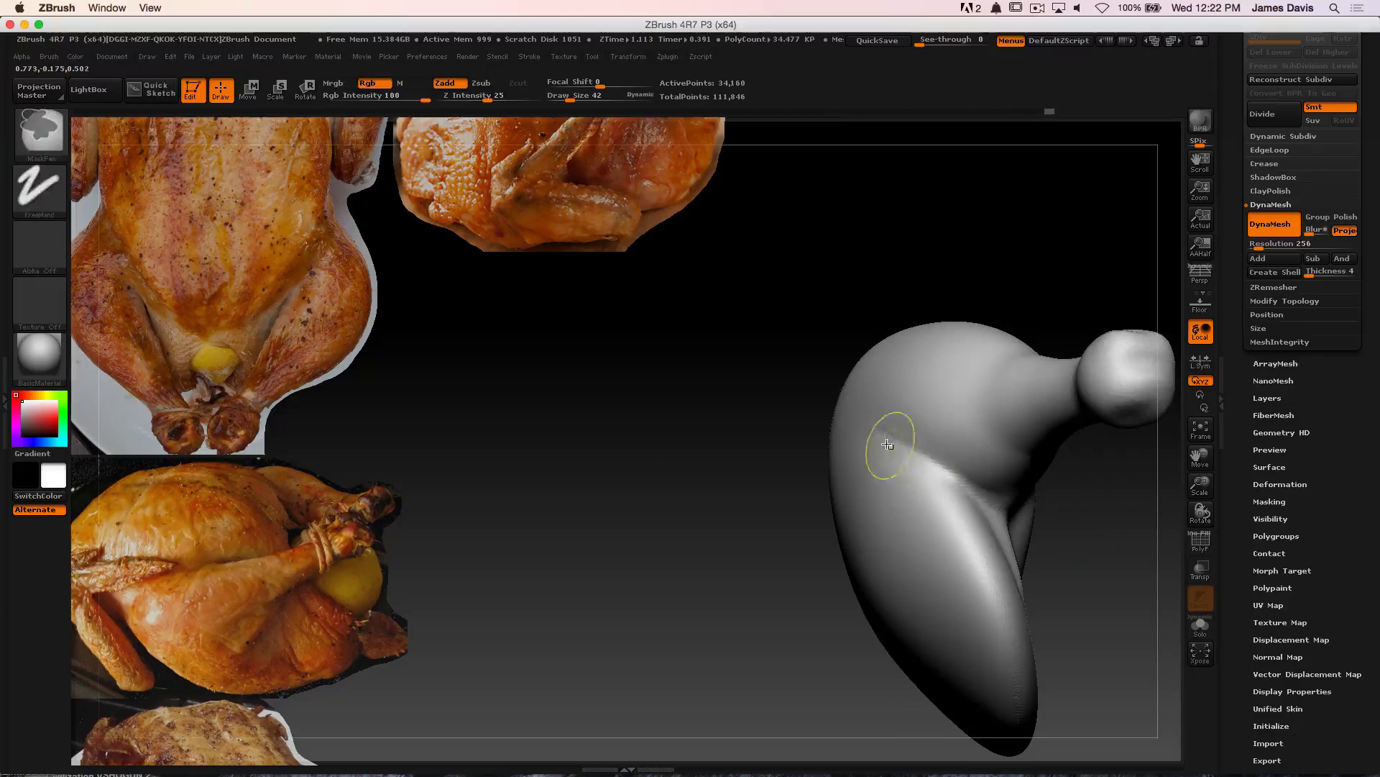
{"action": "left_click_drag", "start_coordinate": [1057, 508], "coordinate": [942, 491]}
{"action": "key", "text": "shift"}
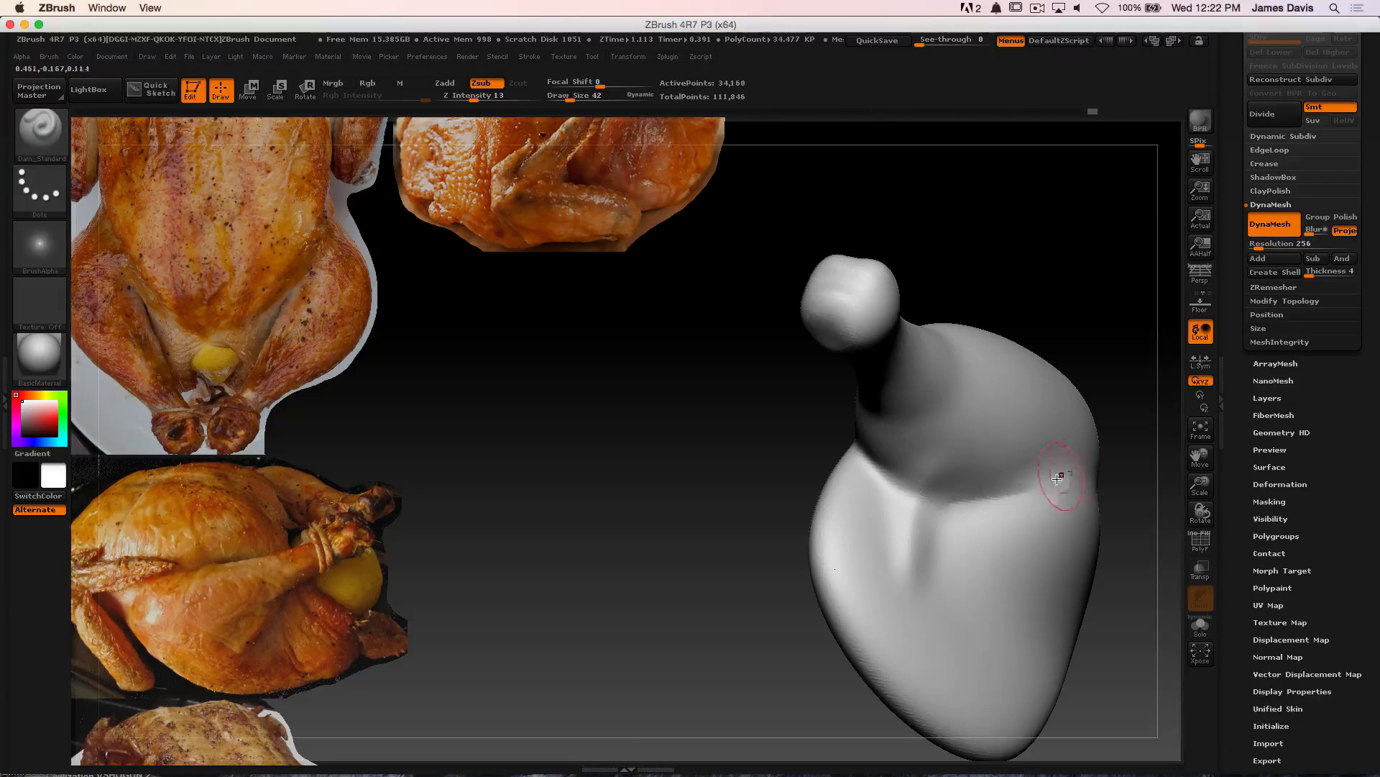
{"action": "key", "text": "shift"}
{"action": "mouse_move", "coordinate": [776, 546]}
{"action": "left_mouse_down"}
{"action": "mouse_move", "coordinate": [731, 518]}
{"action": "mouse_move", "coordinate": [732, 364]}
{"action": "mouse_move", "coordinate": [783, 431]}
{"action": "mouse_move", "coordinate": [752, 242]}
{"action": "mouse_move", "coordinate": [693, 222]}
{"action": "mouse_move", "coordinate": [789, 287]}
{"action": "mouse_move", "coordinate": [758, 271]}
{"action": "mouse_move", "coordinate": [1172, 235]}
{"action": "left_mouse_up"}
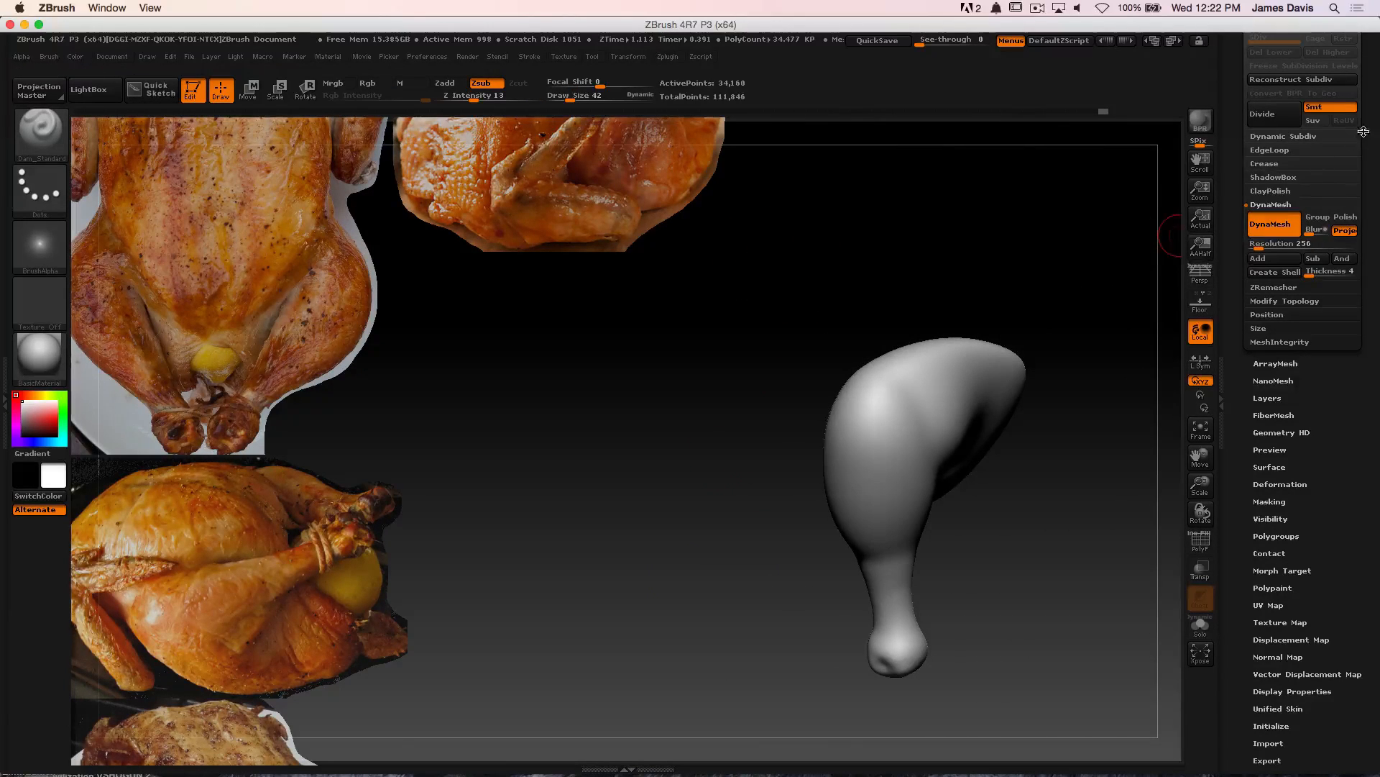
Show all the chicken's subtools and check how the sculpted leg fits the body
{"action": "left_click_drag", "start_coordinate": [1364, 132], "coordinate": [1359, 266]}
{"action": "left_click", "coordinate": [1269, 279]}
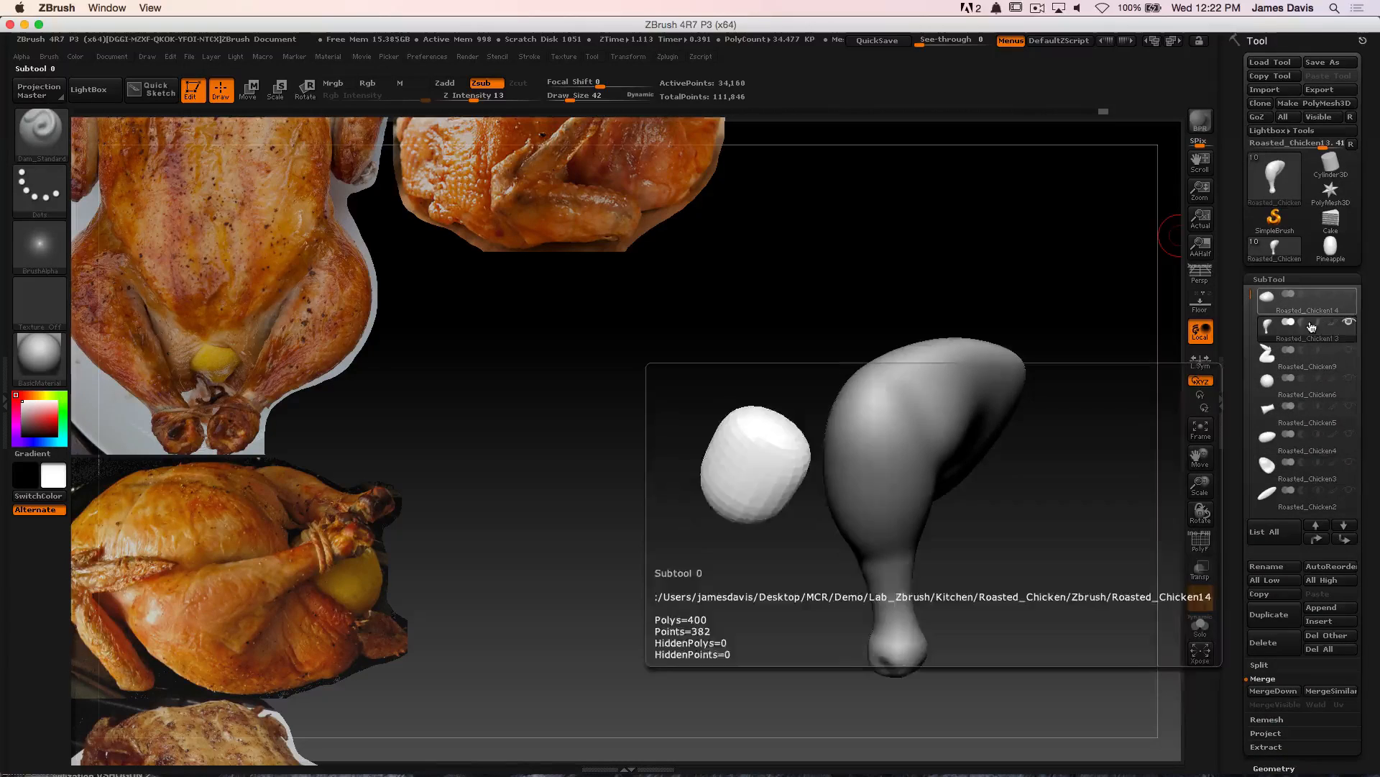
{"action": "left_click", "coordinate": [1350, 325]}
{"action": "left_click_drag", "start_coordinate": [903, 262], "coordinate": [786, 172]}
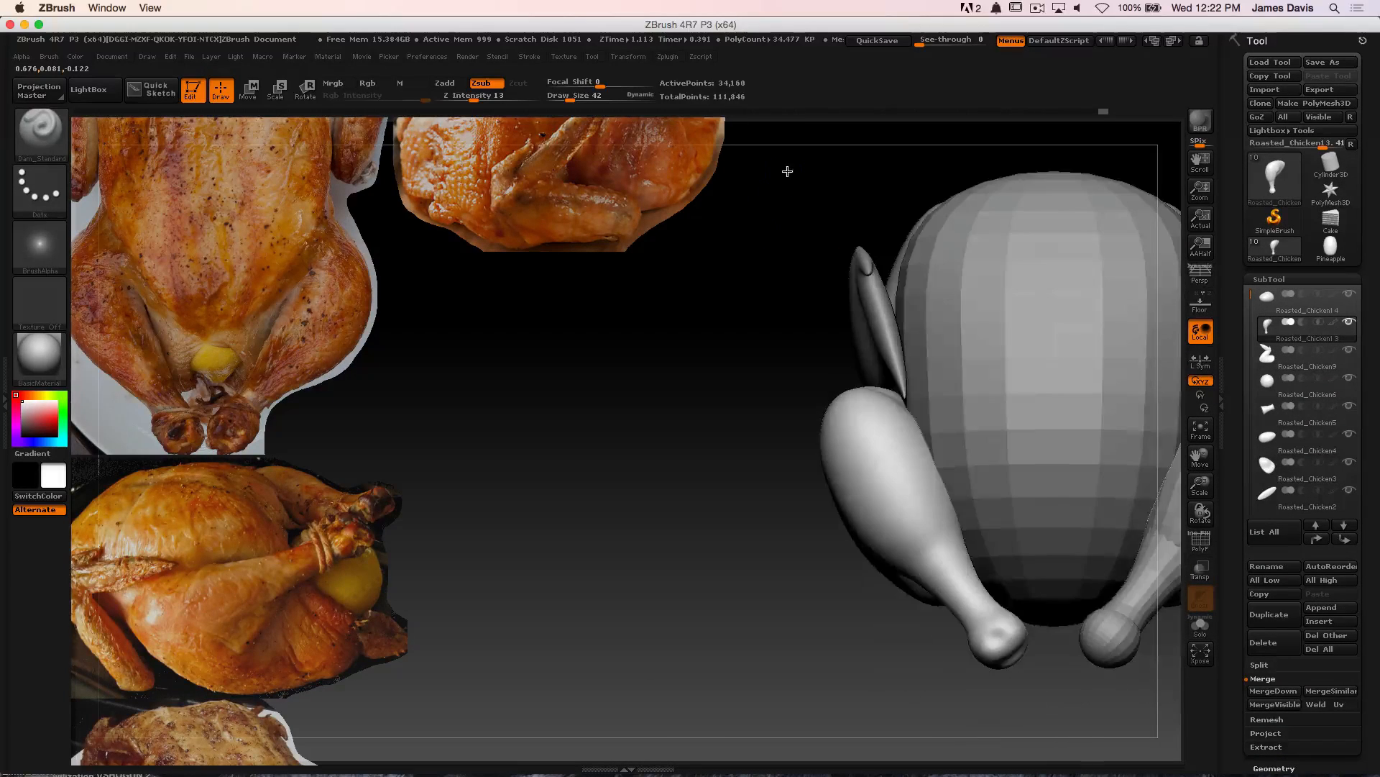
{"action": "left_click_drag", "start_coordinate": [709, 283], "coordinate": [887, 514]}
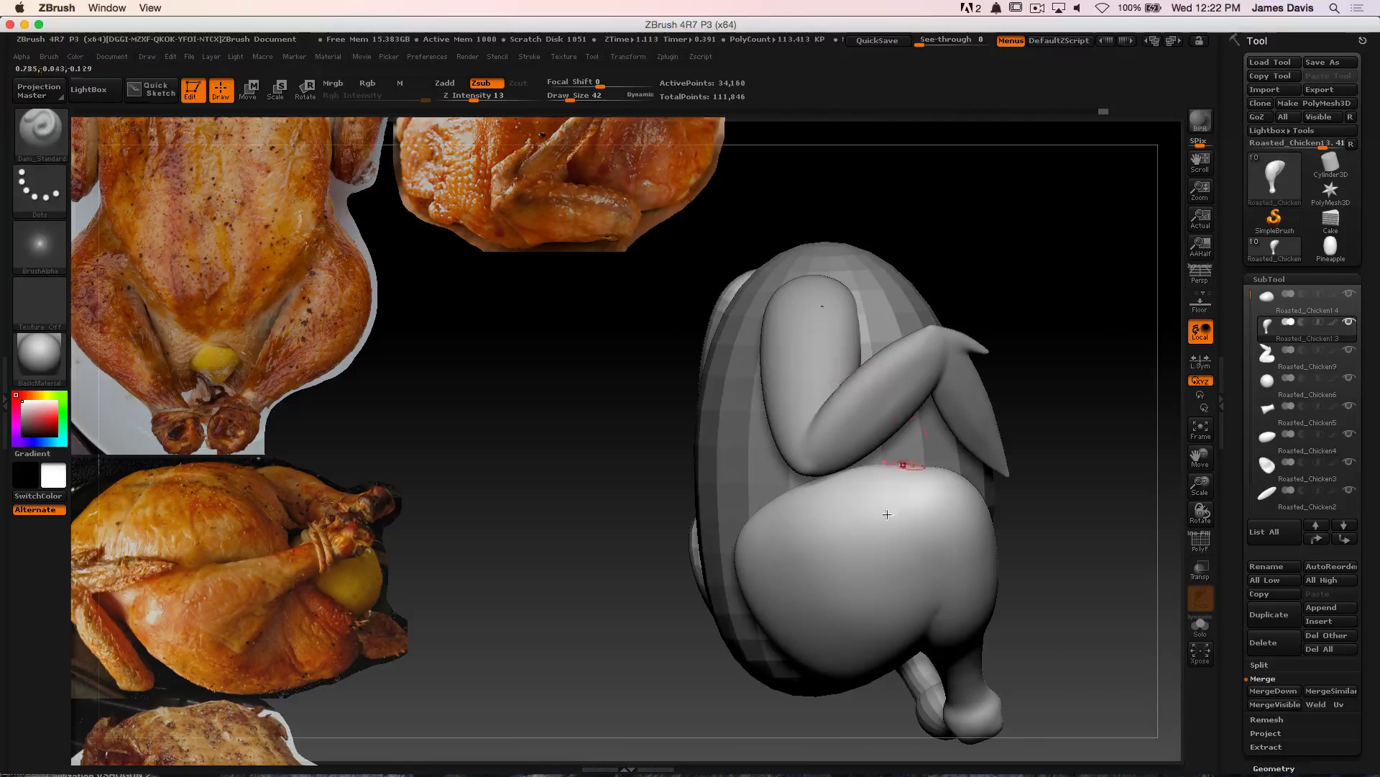
{"action": "left_click_drag", "start_coordinate": [1056, 287], "coordinate": [1105, 305]}
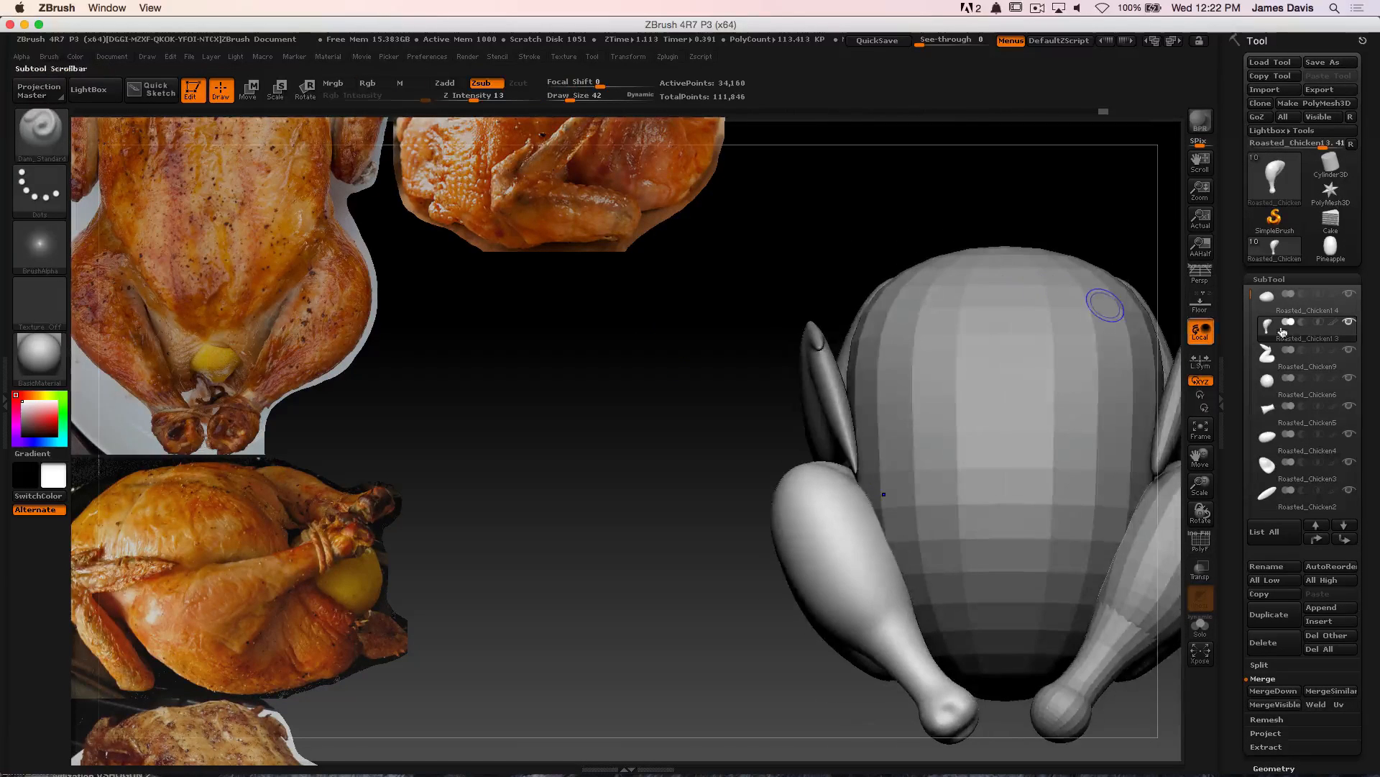
Duplicate the sculpted leg subtool and mirror the copy along X to the other side of the body
{"action": "left_click", "coordinate": [1342, 352]}
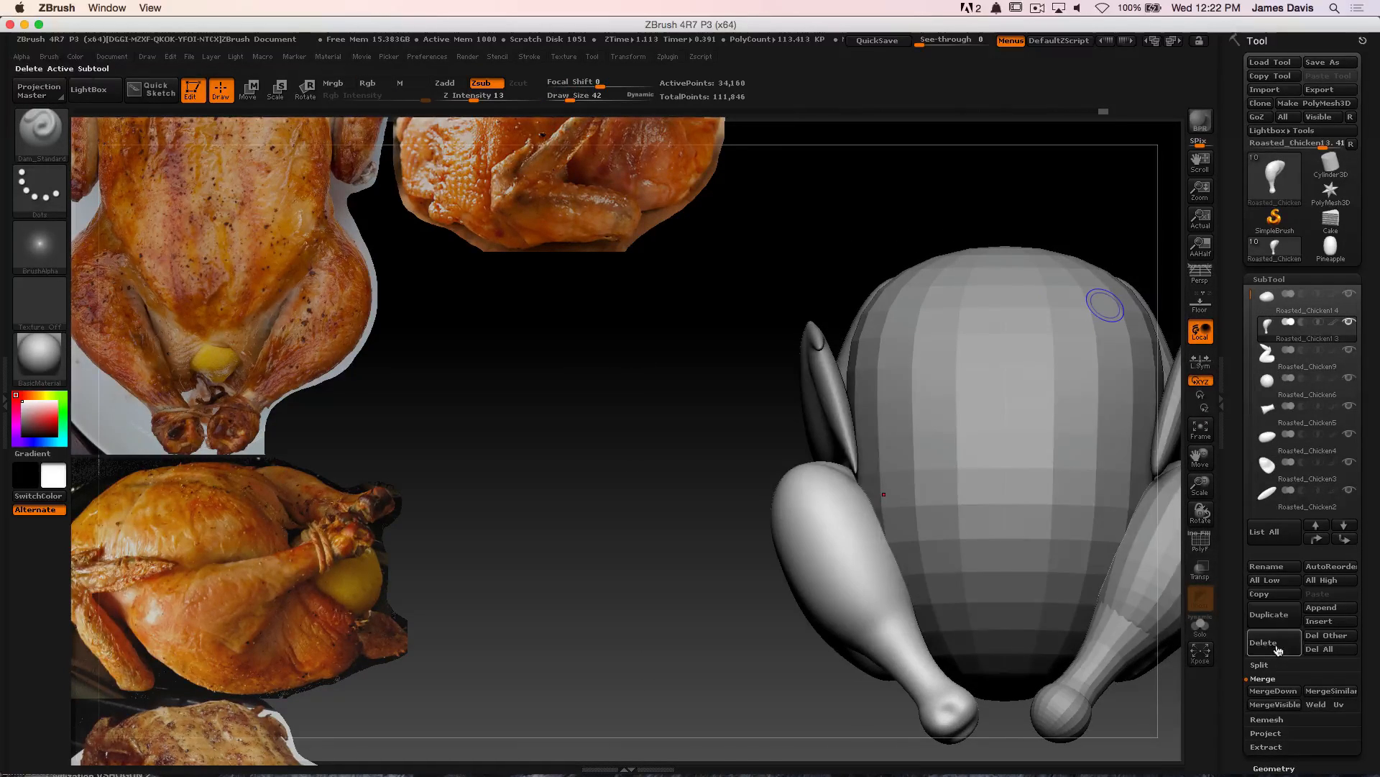
{"action": "left_click", "coordinate": [1282, 622]}
{"action": "mouse_move", "coordinate": [1366, 491]}
{"action": "left_mouse_down"}
{"action": "mouse_move", "coordinate": [1353, 313]}
{"action": "mouse_move", "coordinate": [1351, 335]}
{"action": "left_mouse_up"}
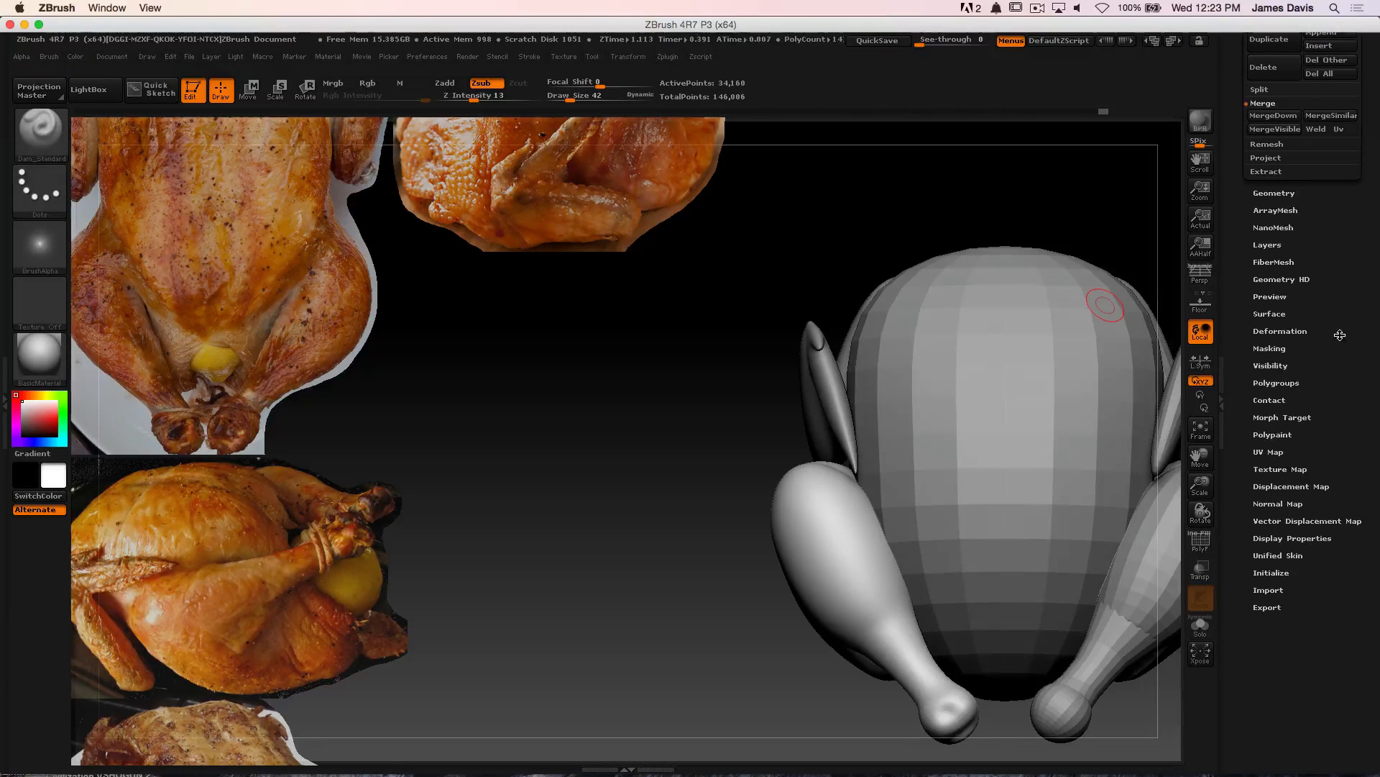
{"action": "left_click", "coordinate": [1286, 333], "text": "shift"}
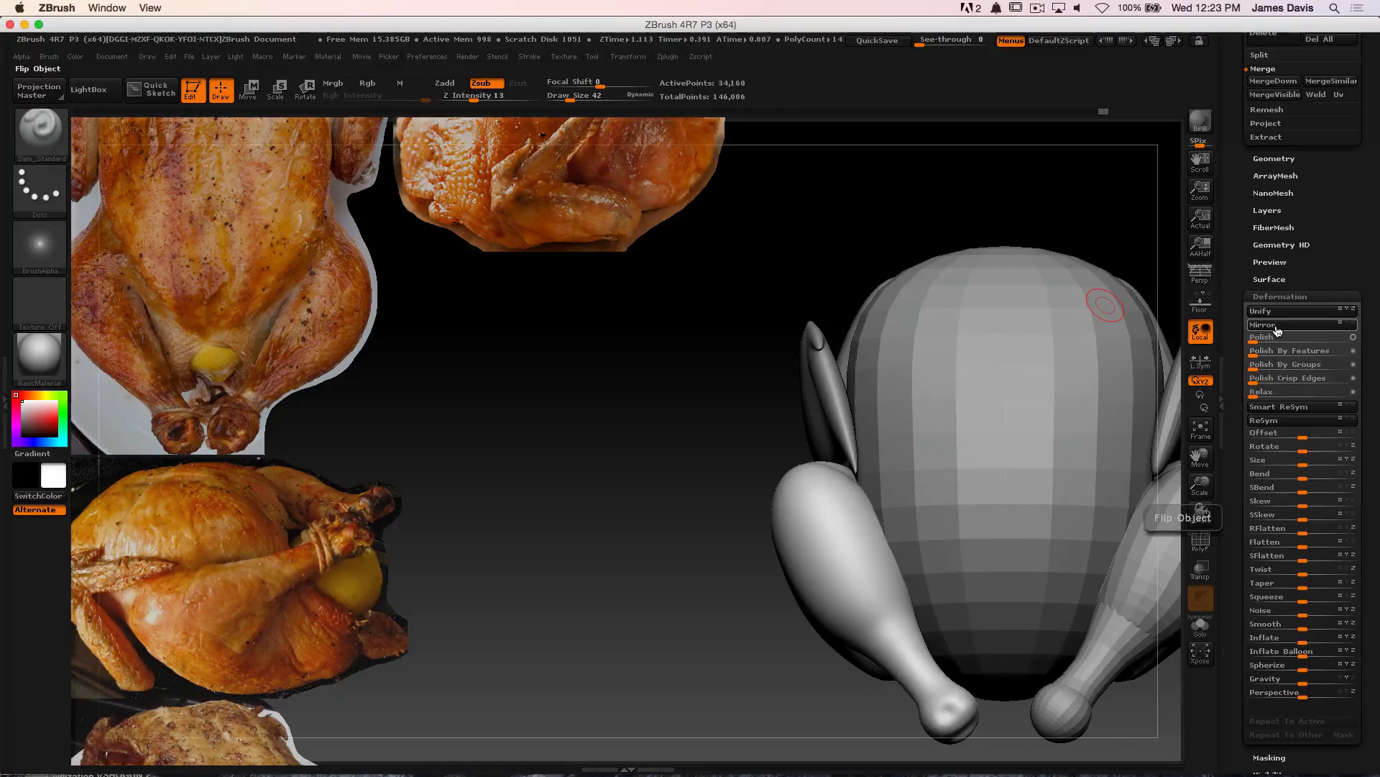
{"action": "left_click", "coordinate": [1278, 330]}
{"action": "left_click_drag", "start_coordinate": [872, 214], "coordinate": [685, 255], "text": "alt"}
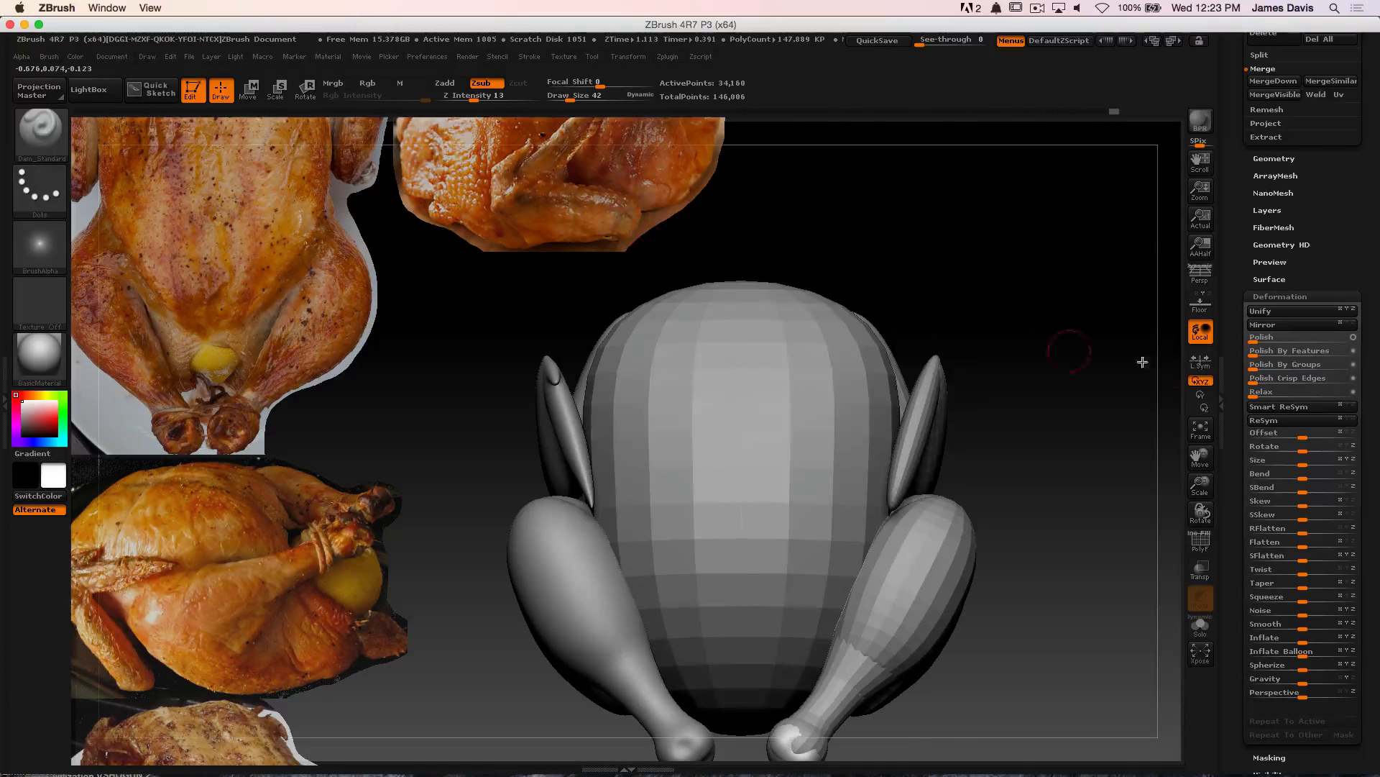
{"action": "mouse_move", "coordinate": [1365, 209]}
{"action": "left_mouse_down"}
{"action": "mouse_move", "coordinate": [1355, 409]}
{"action": "mouse_move", "coordinate": [1356, 294]}
{"action": "left_mouse_up"}
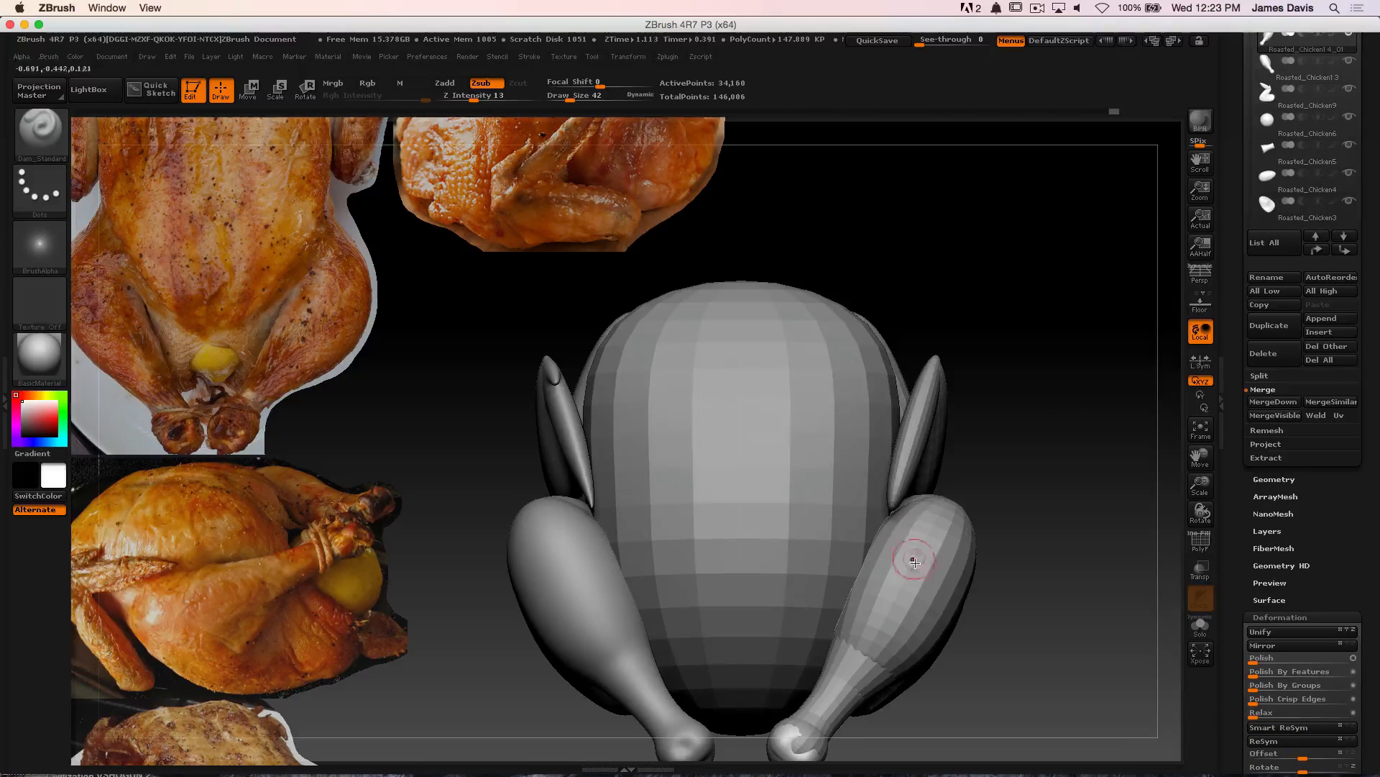
Hide the mirrored leg copy so only the rough leg pieces remain on that side of the chicken
{"action": "left_click", "coordinate": [931, 559], "text": "alt"}
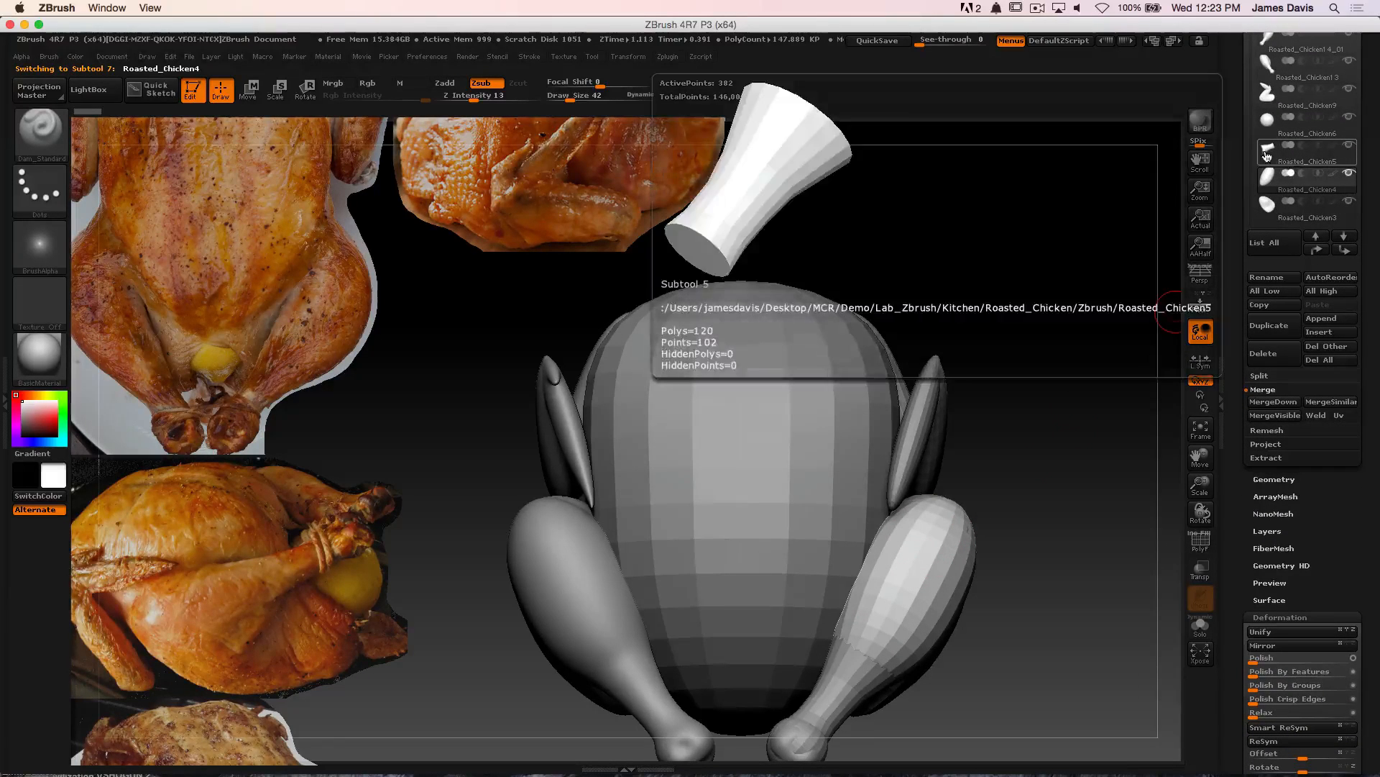
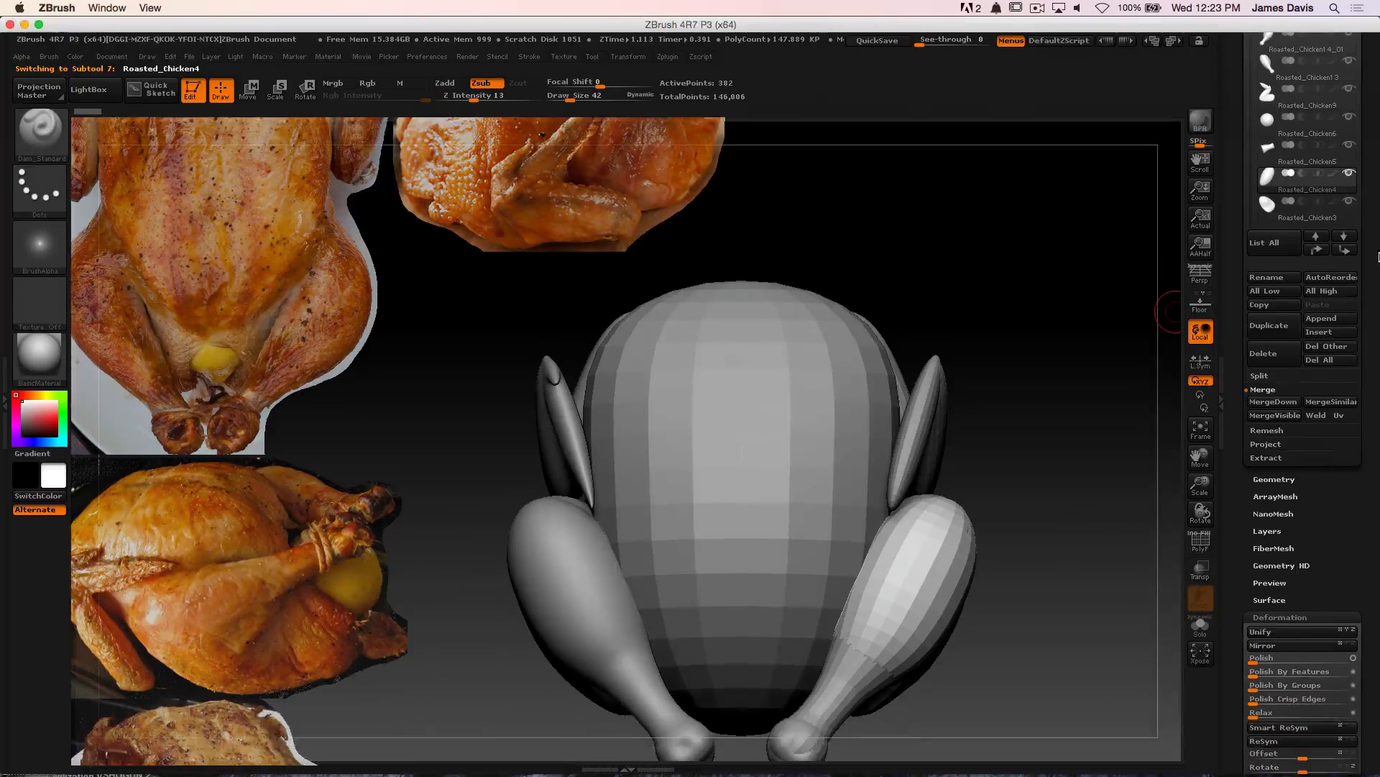
{"action": "scroll", "coordinate": [1345, 302], "scroll_direction": "up", "scroll_amount": 5}
{"action": "mouse_move", "coordinate": [1348, 322]}
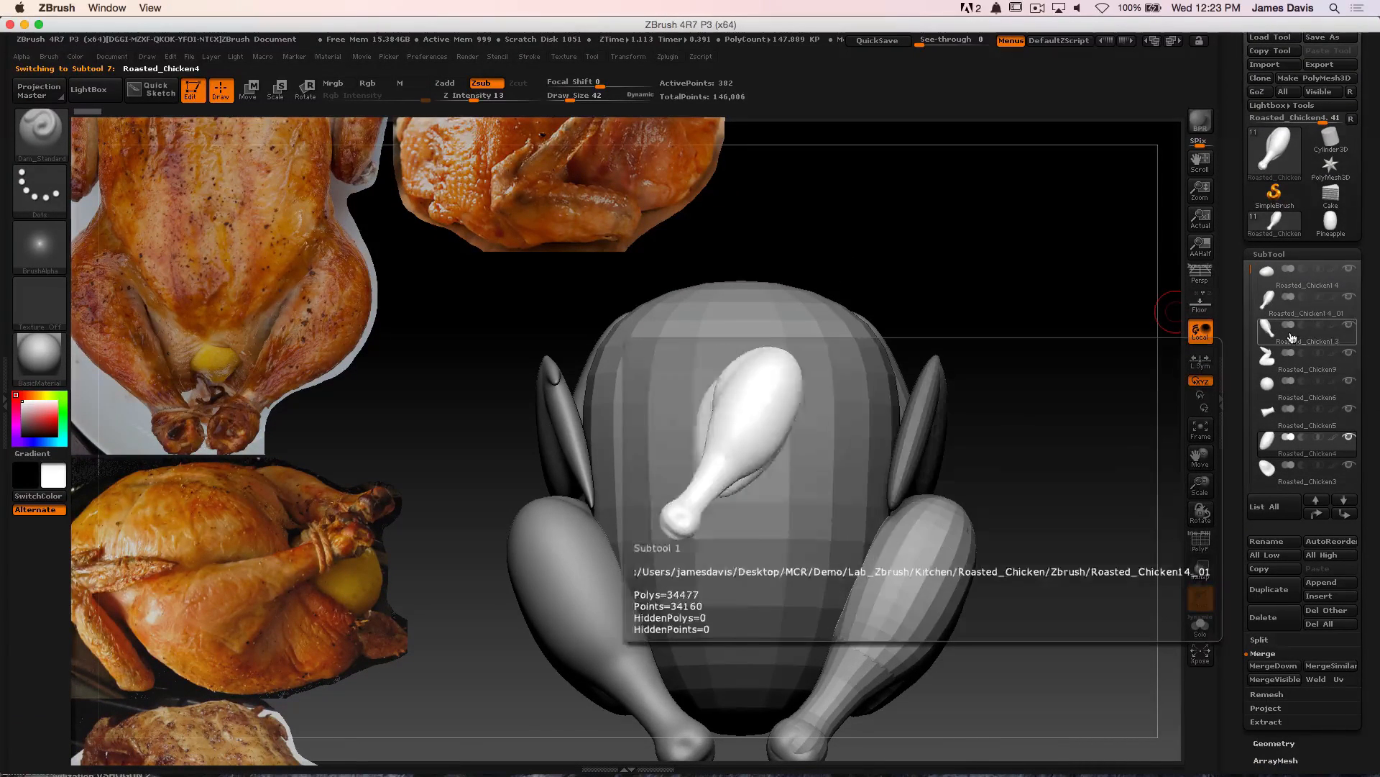
{"action": "left_click", "coordinate": [1349, 296]}
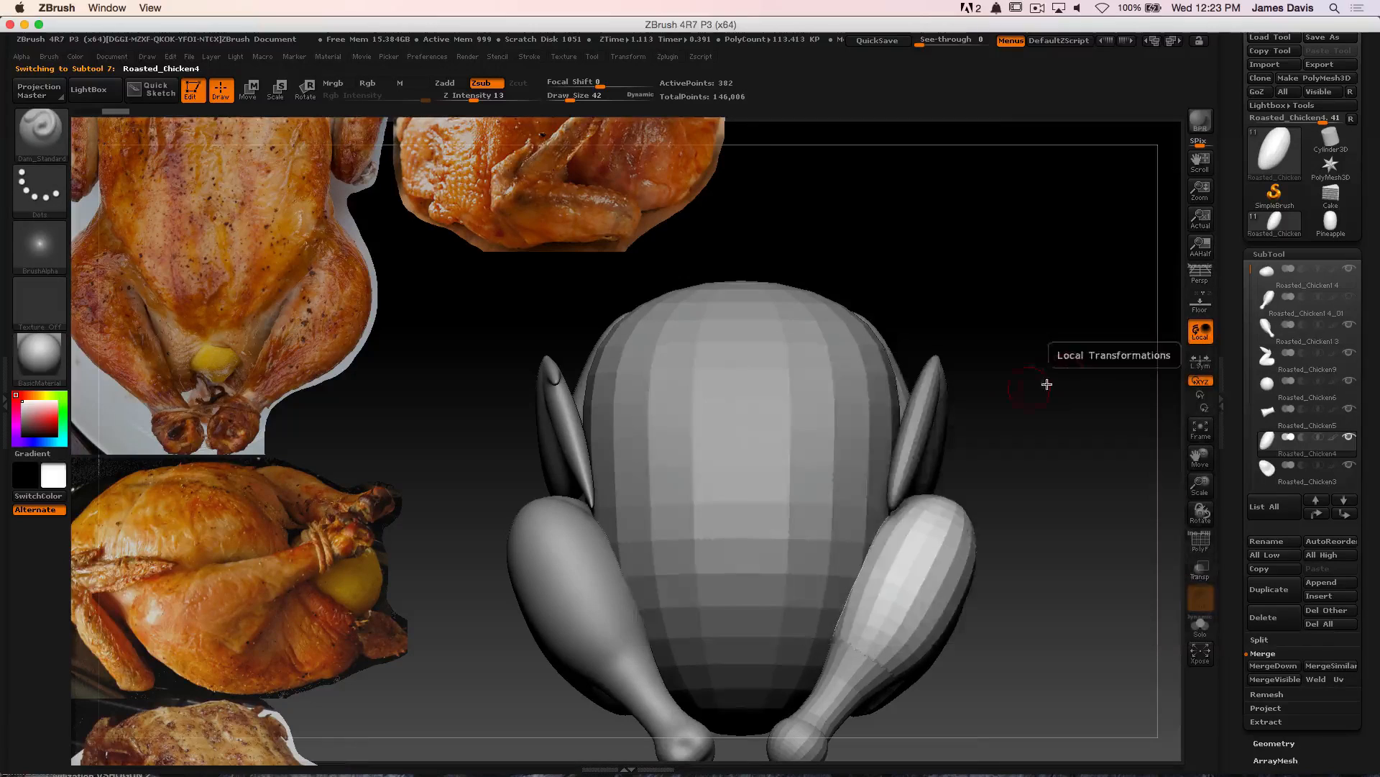
{"action": "left_click_drag", "start_coordinate": [1047, 379], "coordinate": [1100, 409]}
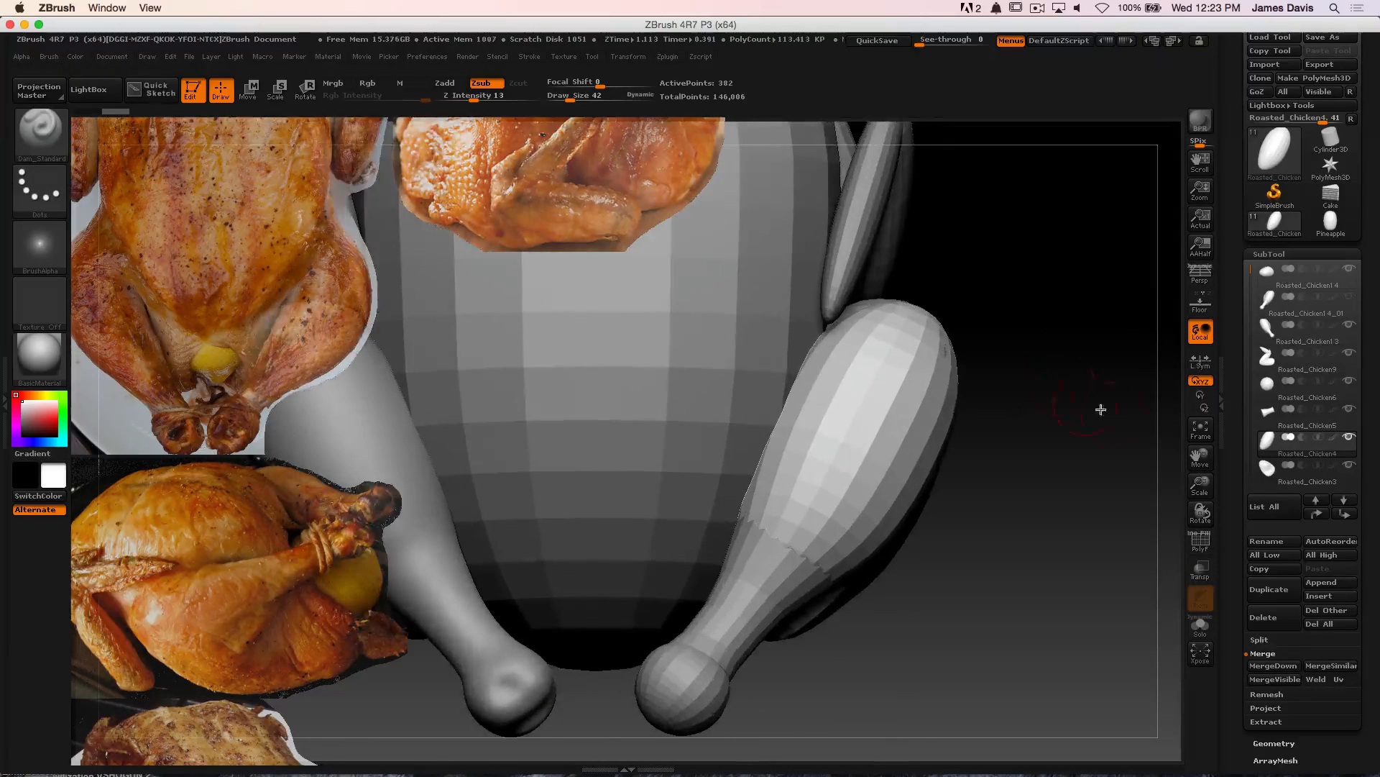
Delete the rough leg's four subtools: the end ball, shank, drumstick and thigh, skipping the deletion warning until the next restart
{"action": "left_click", "coordinate": [1262, 397]}
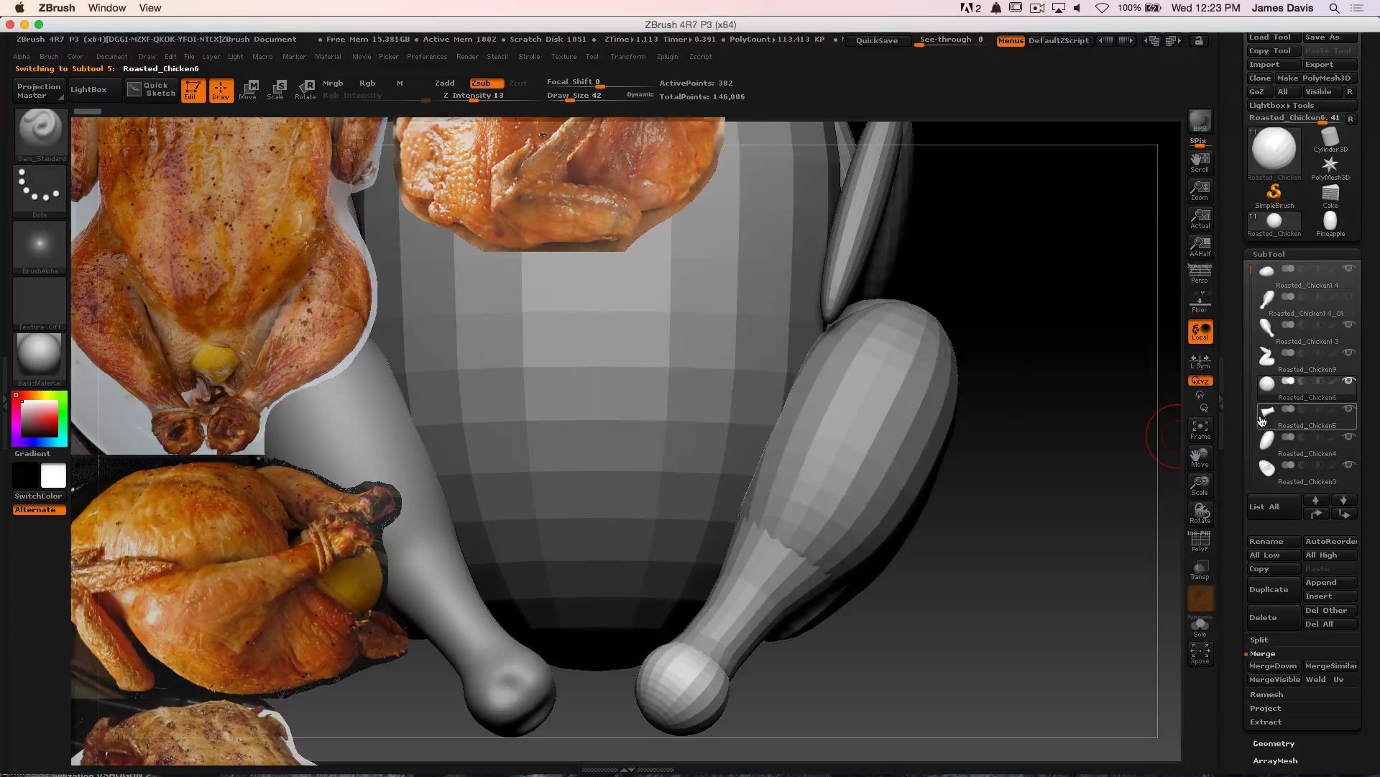
{"action": "left_click", "coordinate": [1267, 440]}
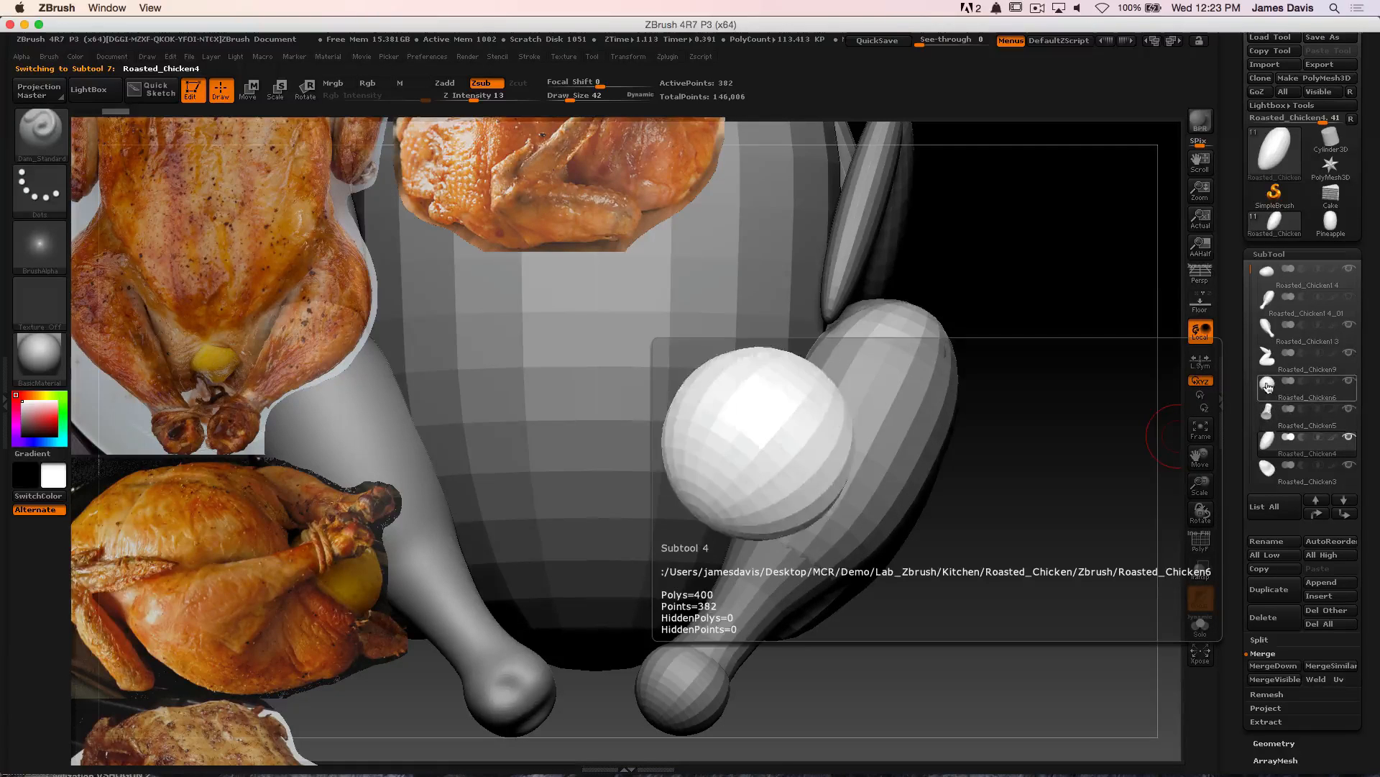
{"action": "left_click", "coordinate": [1268, 388]}
{"action": "left_click_drag", "start_coordinate": [1061, 450], "coordinate": [1229, 375]}
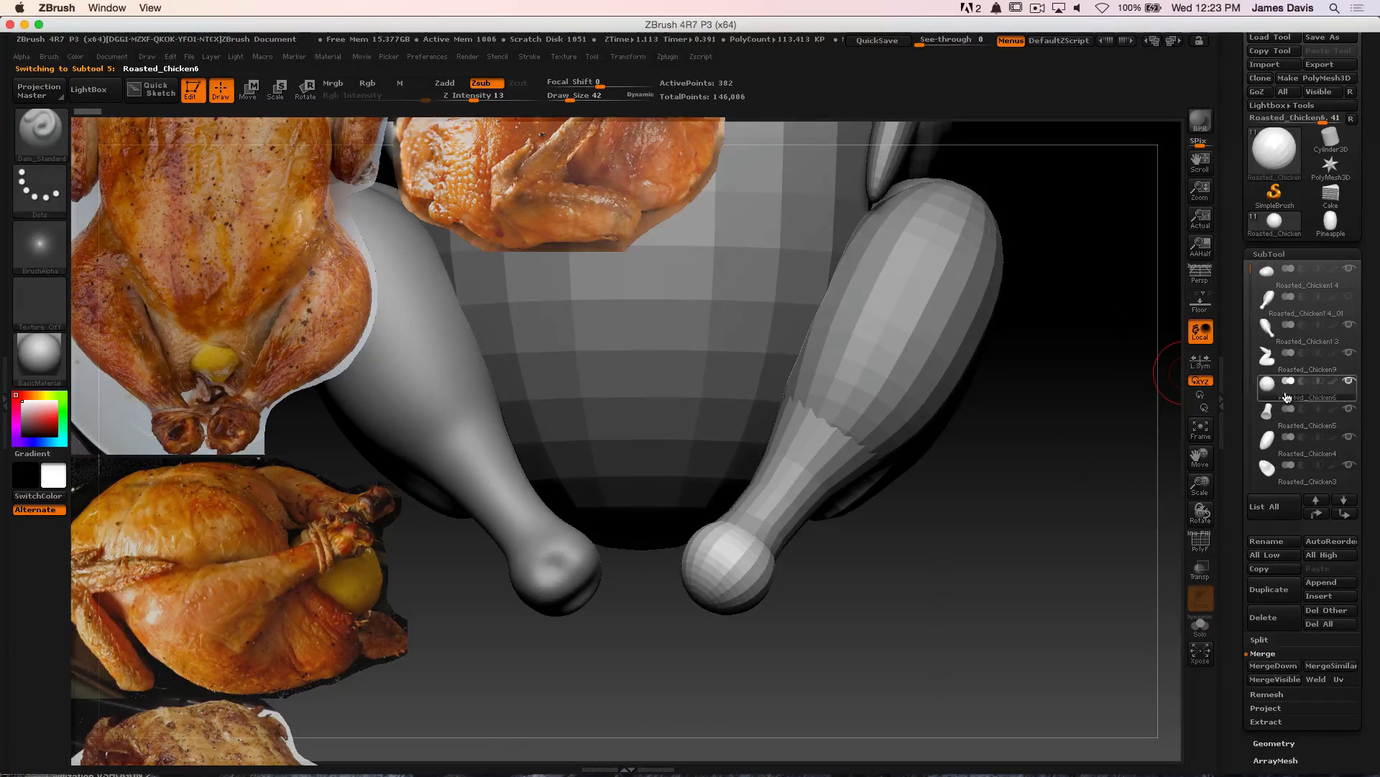
{"action": "scroll", "coordinate": [1373, 414], "scroll_direction": "down", "scroll_amount": 5}
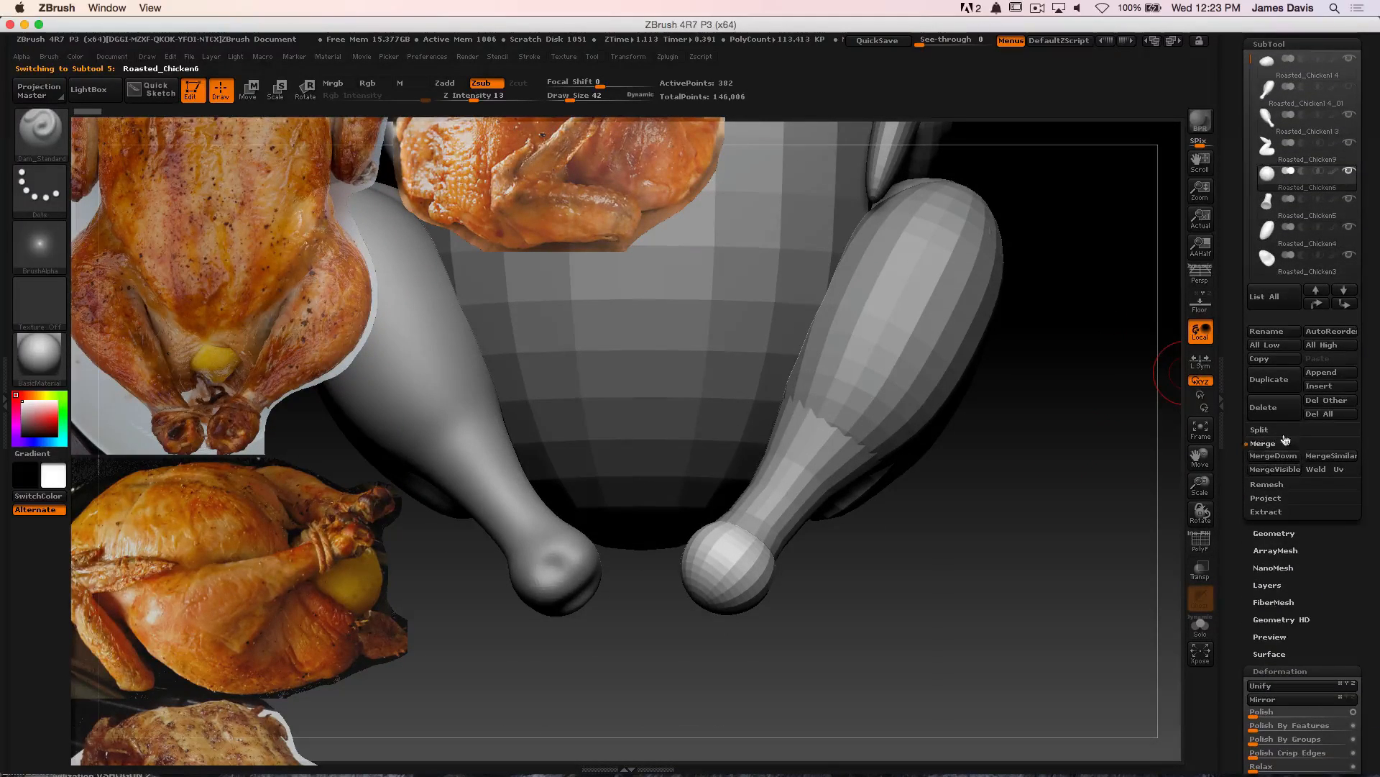
{"action": "left_click", "coordinate": [1272, 412]}
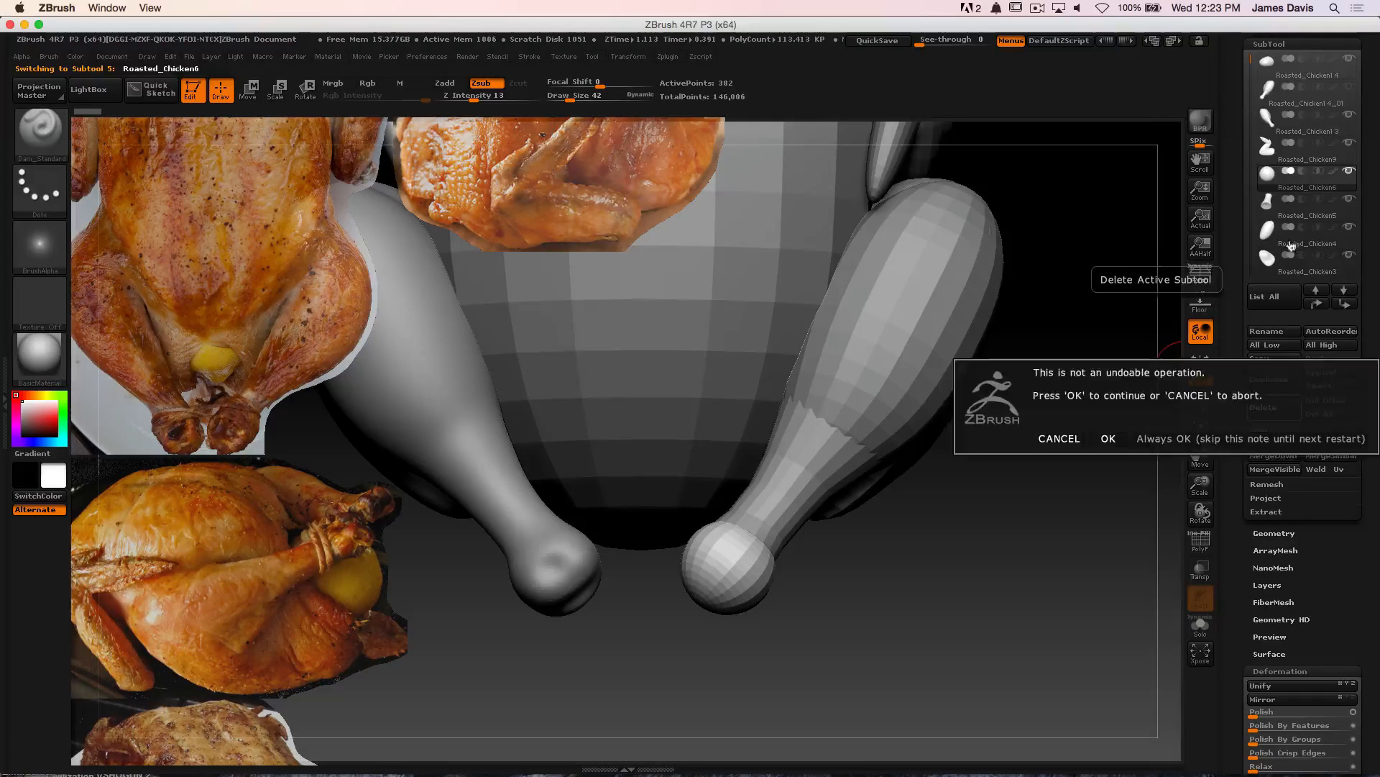
{"action": "left_click", "coordinate": [1154, 438]}
{"action": "left_click", "coordinate": [1276, 409]}
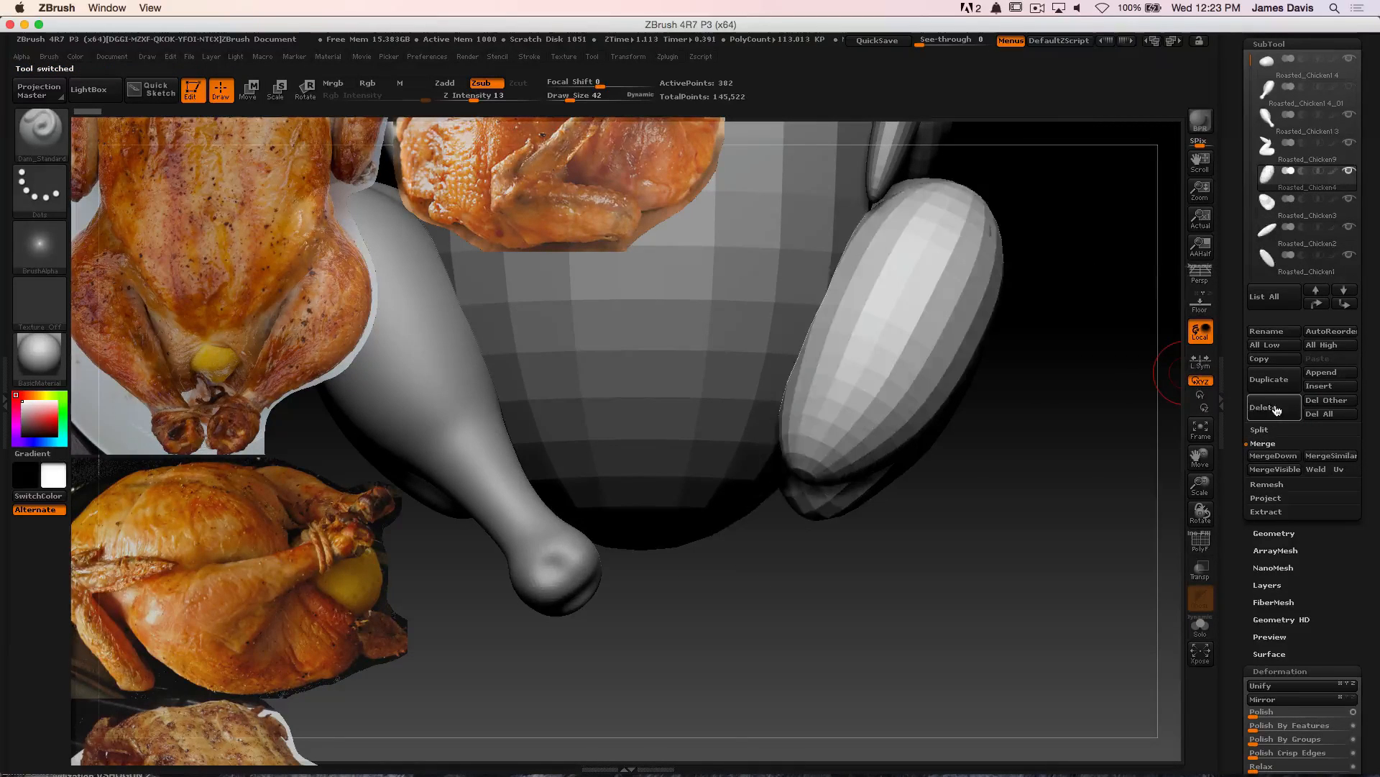
{"action": "left_click", "coordinate": [1276, 410]}
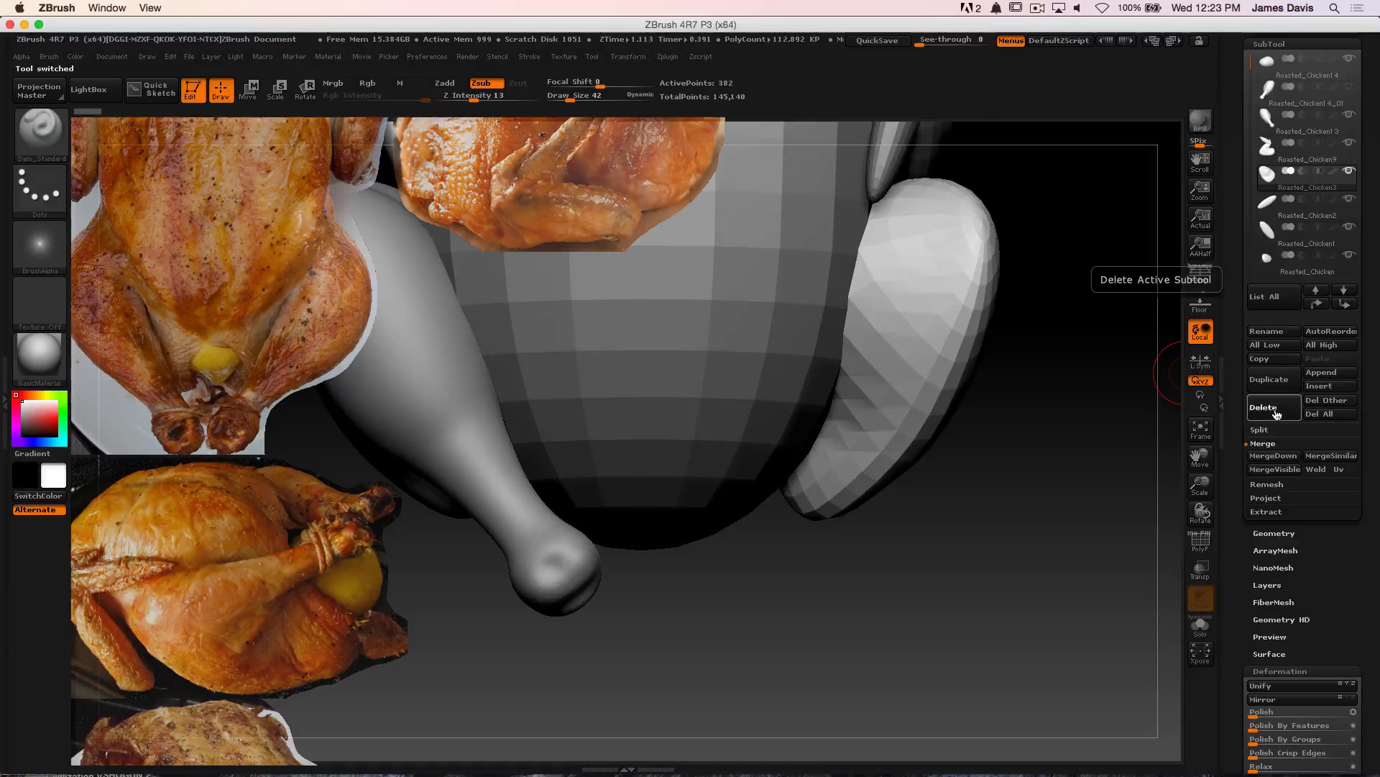
{"action": "left_click", "coordinate": [1276, 413]}
Delete the three rough wing subtools on the same side of the body
{"action": "left_click_drag", "start_coordinate": [1057, 277], "coordinate": [989, 495]}
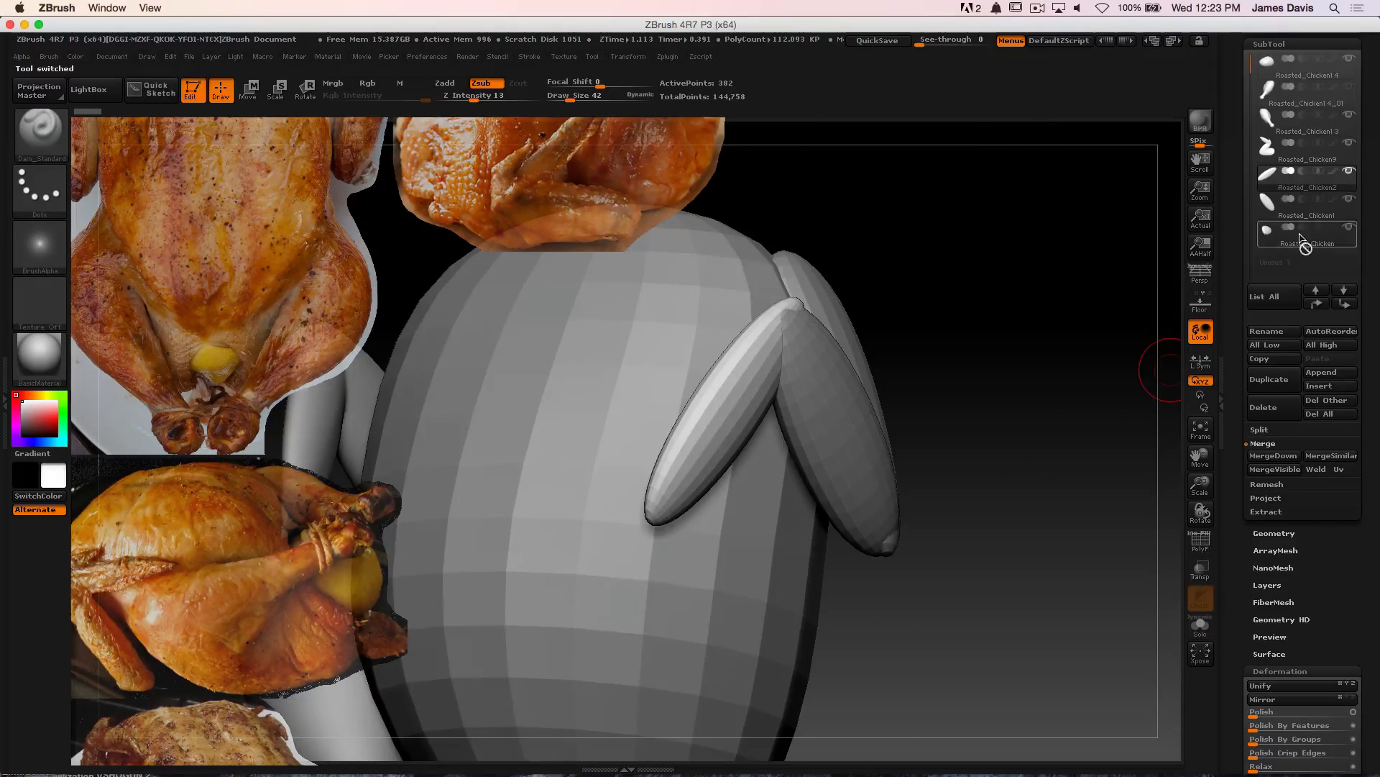
{"action": "left_click", "coordinate": [1263, 416]}
{"action": "left_click", "coordinate": [1281, 418]}
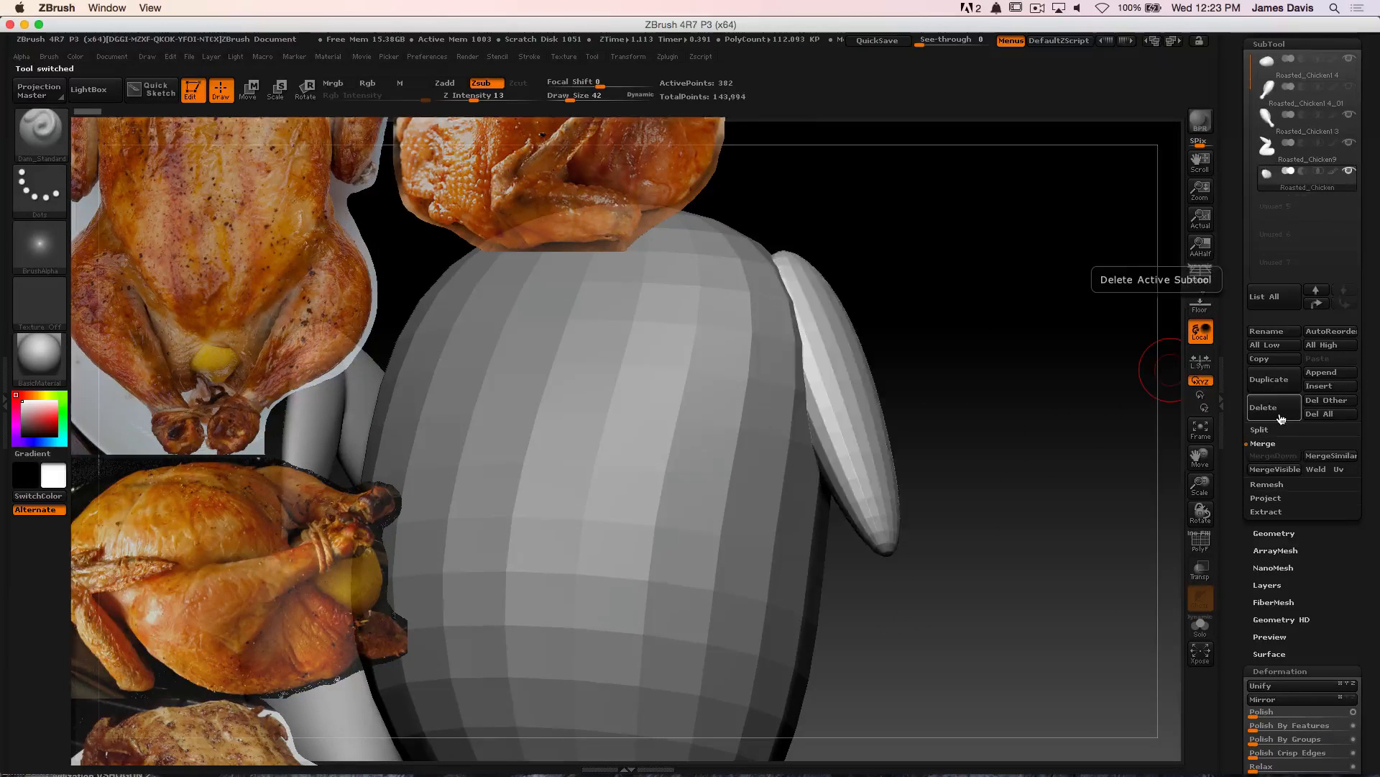
{"action": "left_click", "coordinate": [1281, 418]}
{"action": "left_click_drag", "start_coordinate": [1035, 434], "coordinate": [906, 431]}
Show the mirrored leg subtool again in place of the deleted rough leg
{"action": "left_click_drag", "start_coordinate": [1367, 194], "coordinate": [1367, 200]}
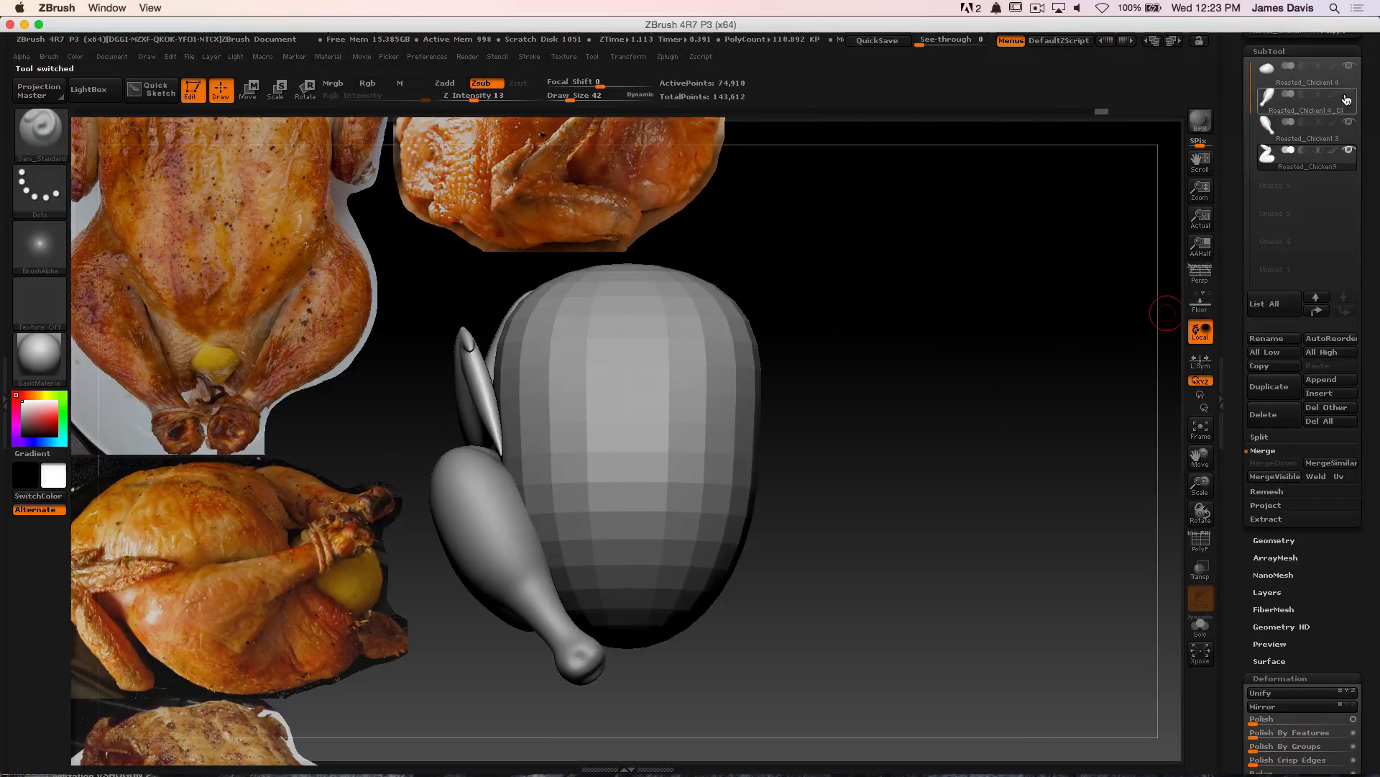
{"action": "left_click", "coordinate": [1348, 94]}
{"action": "mouse_move", "coordinate": [990, 275]}
{"action": "left_mouse_down"}
{"action": "mouse_move", "coordinate": [885, 293]}
{"action": "mouse_move", "coordinate": [1001, 296]}
{"action": "left_mouse_up"}
{"action": "left_click_drag", "start_coordinate": [820, 284], "coordinate": [860, 306], "text": "alt"}
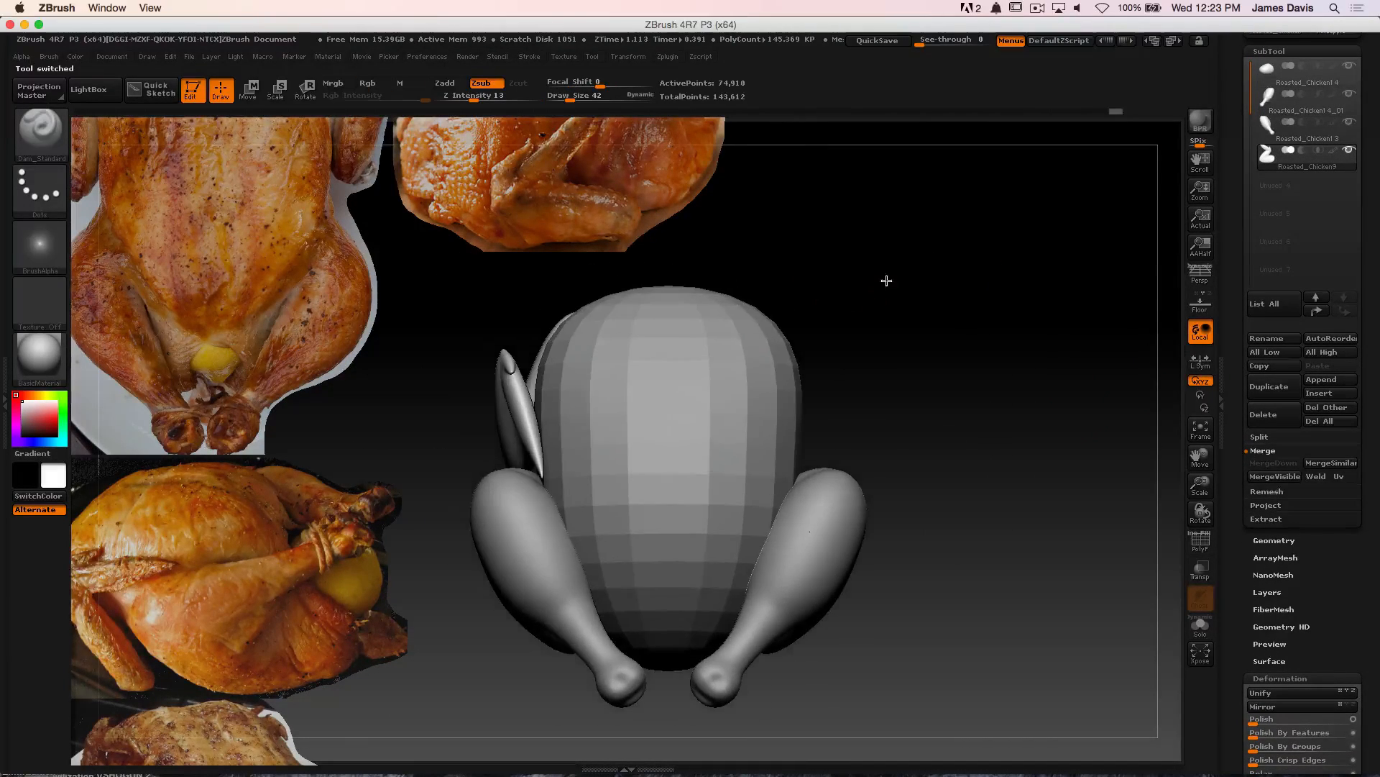
Duplicate the sculpted wing subtool and mirror the copy along X to the other side of the body
{"action": "left_click", "coordinate": [1265, 78]}
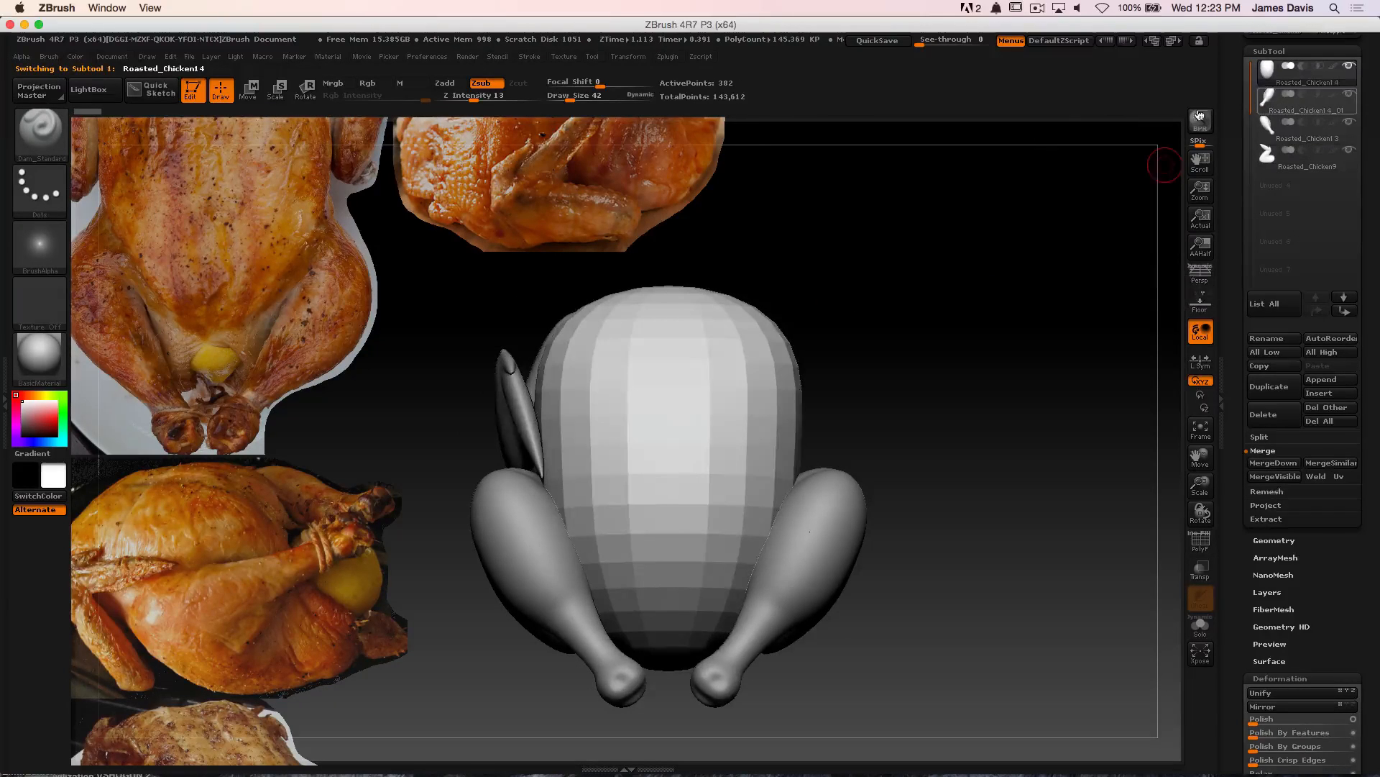
{"action": "left_click_drag", "start_coordinate": [934, 219], "coordinate": [835, 238]}
{"action": "left_click", "coordinate": [579, 407], "text": "alt"}
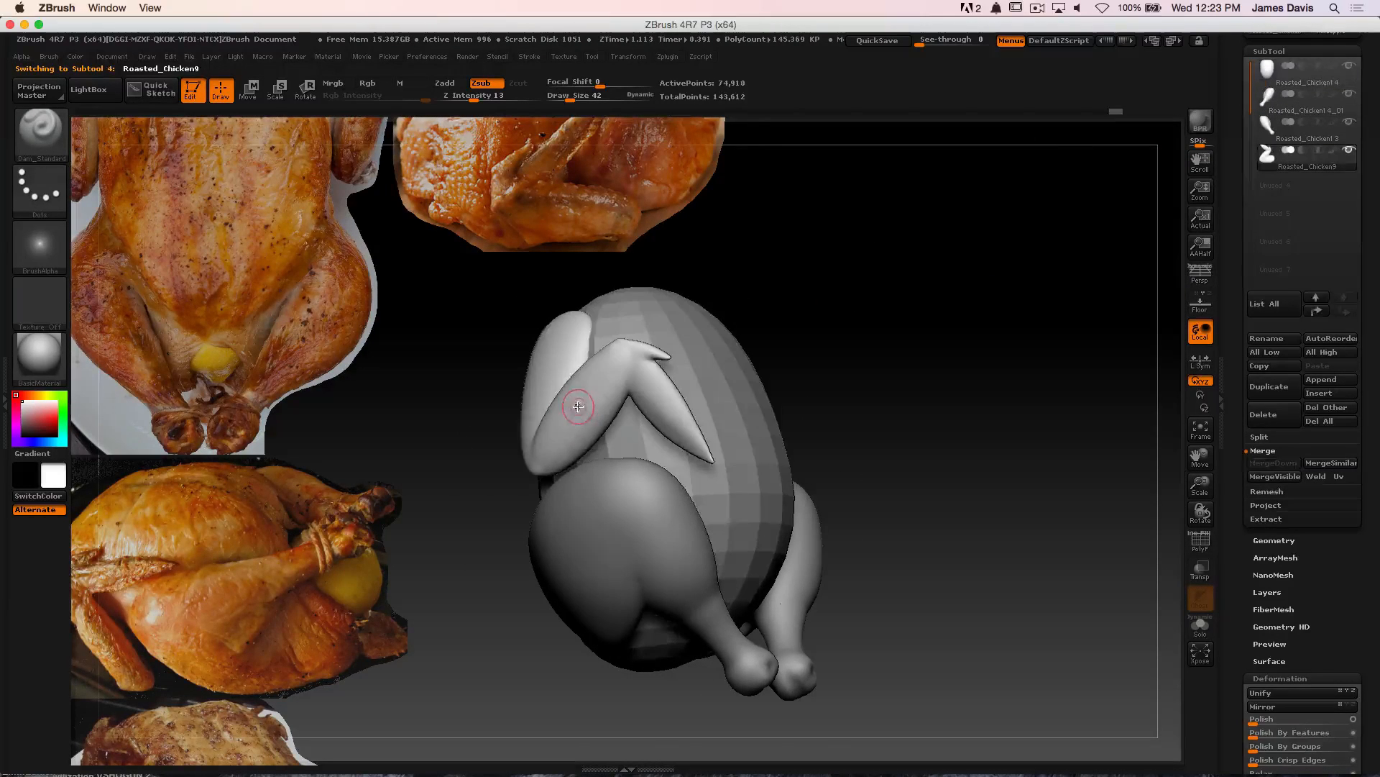
{"action": "left_click", "coordinate": [1269, 387]}
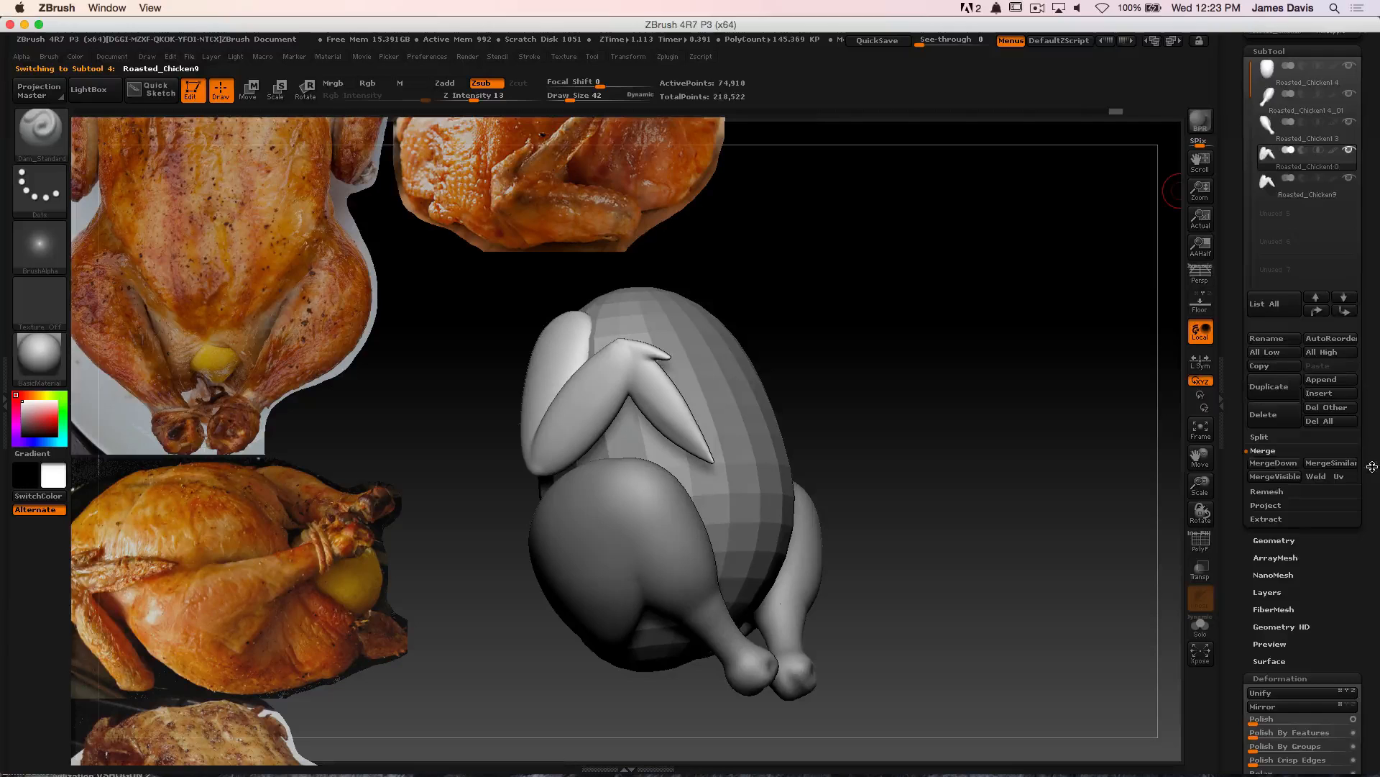
{"action": "left_click_drag", "start_coordinate": [1372, 467], "coordinate": [1374, 335]}
{"action": "left_click", "coordinate": [1282, 337]}
{"action": "left_click_drag", "start_coordinate": [995, 314], "coordinate": [968, 347]}
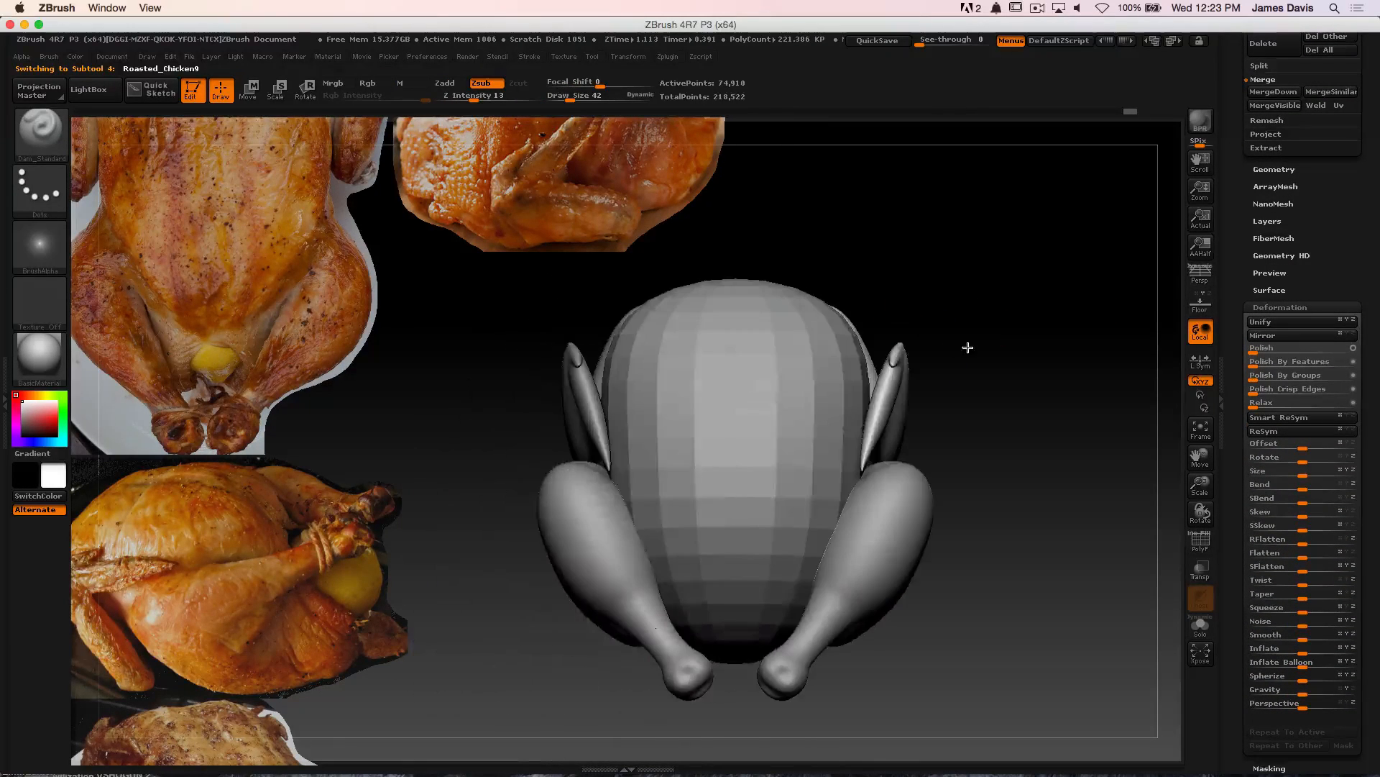
Shift the reference photos downward so the upper chicken photos are fully in view
{"action": "key", "text": "z"}
{"action": "left_click_drag", "start_coordinate": [308, 256], "coordinate": [298, 376]}
{"action": "key", "text": "z"}
Subdivide the chicken's body subtool twice to subdivision level 3
{"action": "left_click", "coordinate": [775, 411], "text": "alt"}
{"action": "left_click_drag", "start_coordinate": [998, 235], "coordinate": [1003, 263], "text": "alt"}
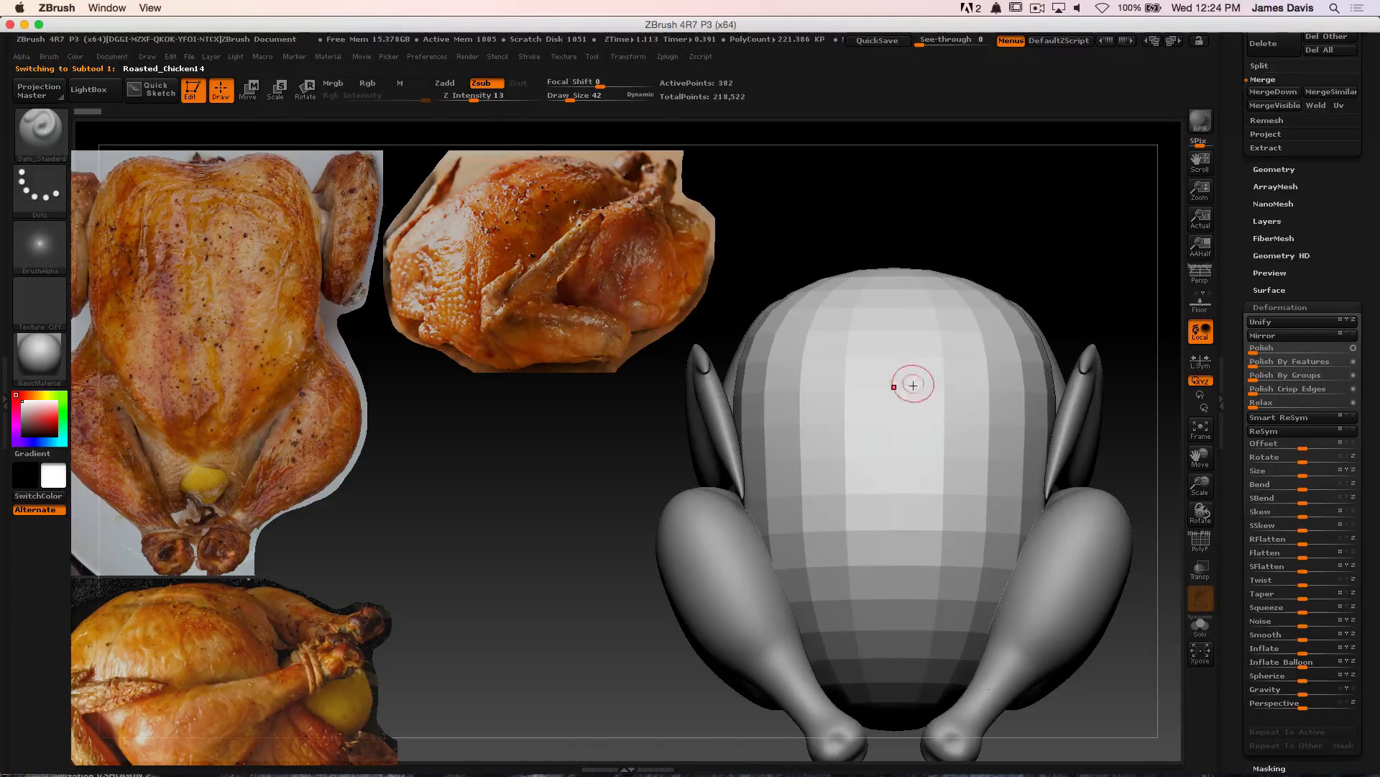
{"action": "left_click", "coordinate": [1274, 169]}
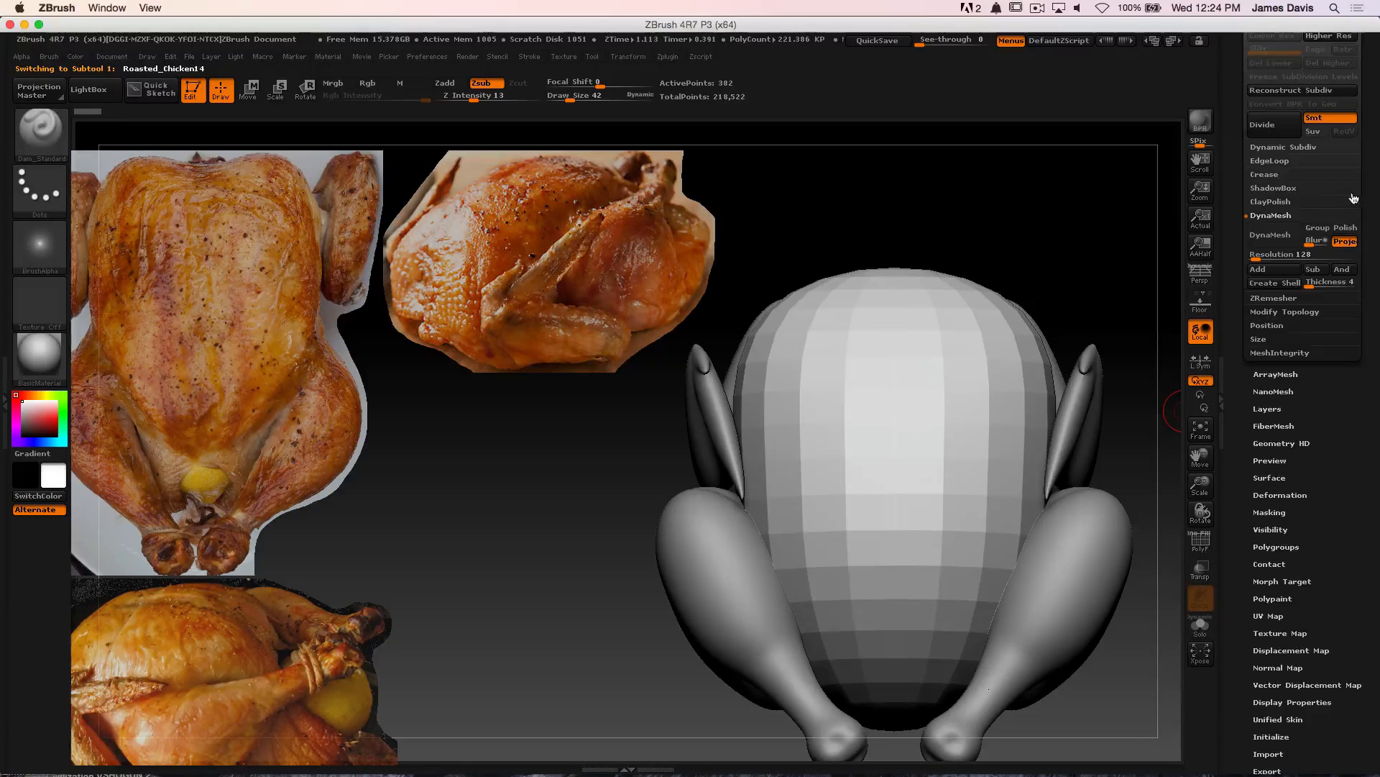
{"action": "left_click", "coordinate": [1262, 272]}
{"action": "left_click", "coordinate": [1263, 272]}
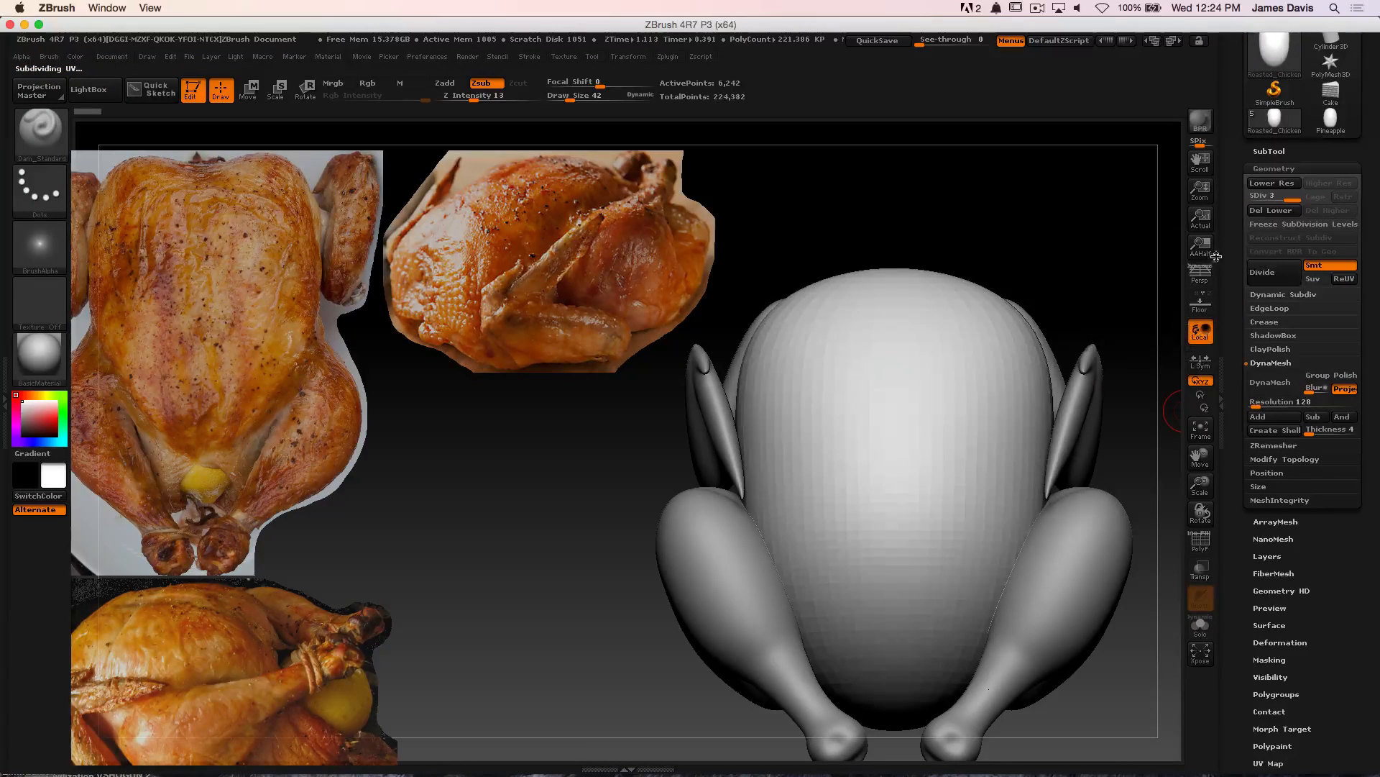
Switch to the Standard brush with a draw size of 166 for sculpting the body
{"action": "mouse_move", "coordinate": [952, 225]}
{"action": "left_mouse_down"}
{"action": "mouse_move", "coordinate": [1051, 188]}
{"action": "mouse_move", "coordinate": [1038, 287]}
{"action": "mouse_move", "coordinate": [1055, 261]}
{"action": "mouse_move", "coordinate": [1037, 268]}
{"action": "left_mouse_up"}
{"action": "key", "text": "b"}
{"action": "key", "text": "s"}
{"action": "key", "text": "t"}
{"action": "key", "text": "s"}
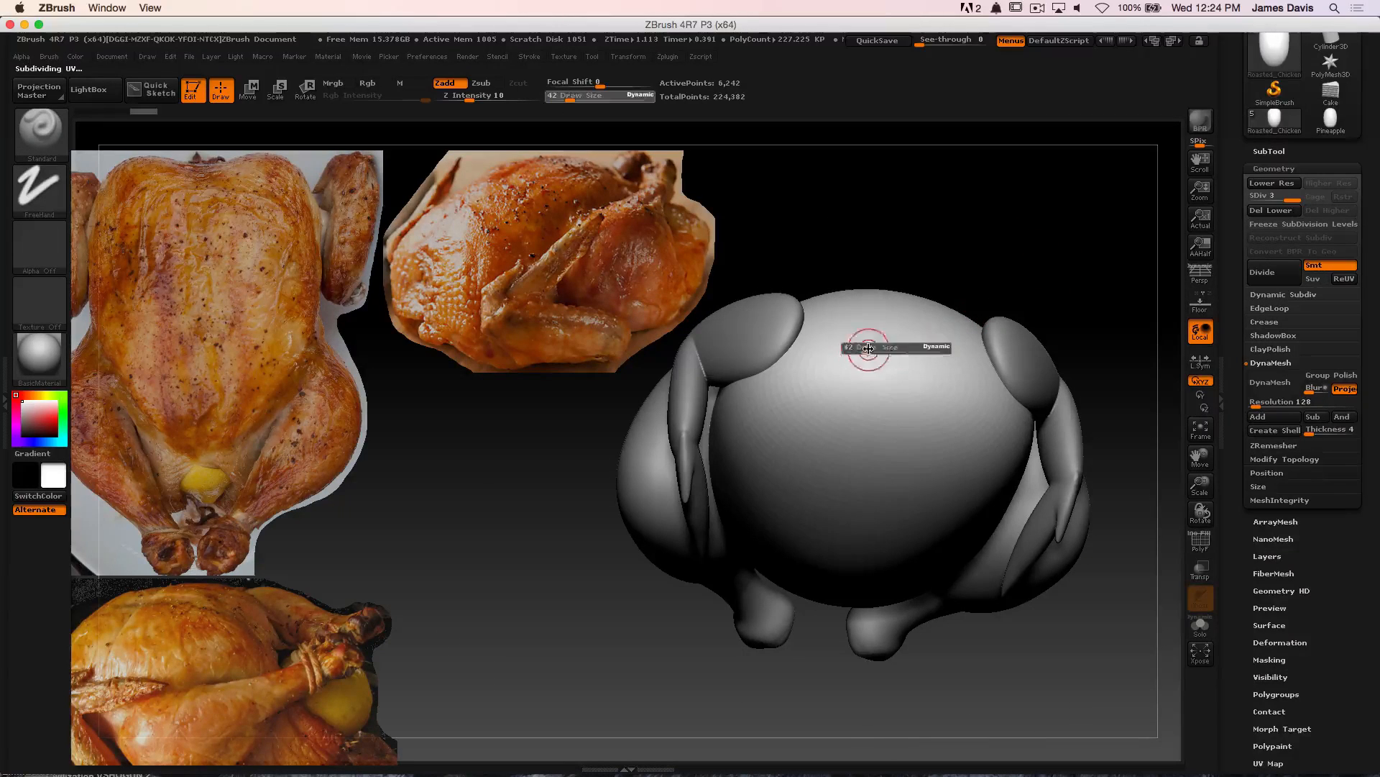
{"action": "left_click_drag", "start_coordinate": [868, 348], "coordinate": [887, 351]}
{"action": "left_click_drag", "start_coordinate": [999, 180], "coordinate": [993, 259]}
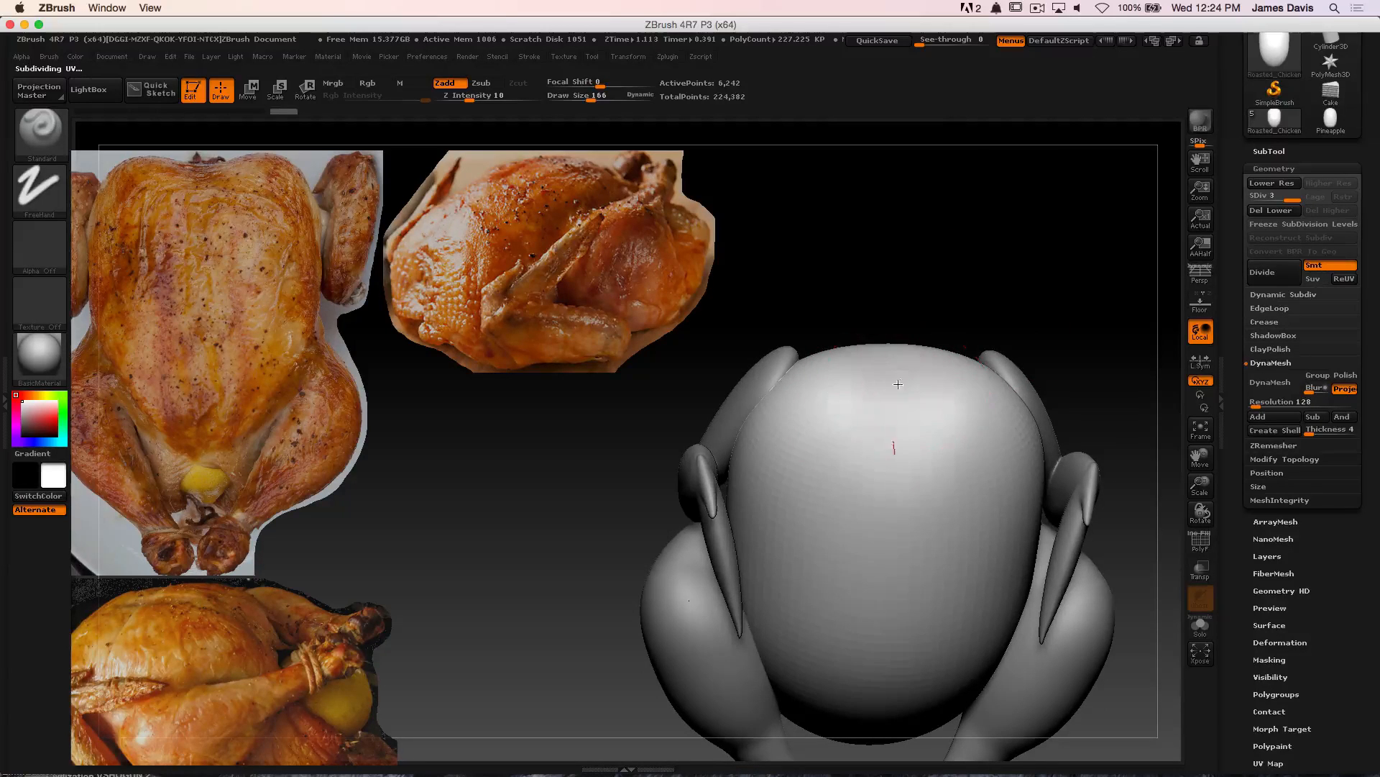
{"action": "left_click_drag", "start_coordinate": [898, 384], "coordinate": [917, 384], "text": "alt"}
{"action": "left_click_drag", "start_coordinate": [1001, 248], "coordinate": [1001, 188]}
{"action": "key", "text": "ctrl+z"}
{"action": "key", "text": "ctrl+z"}
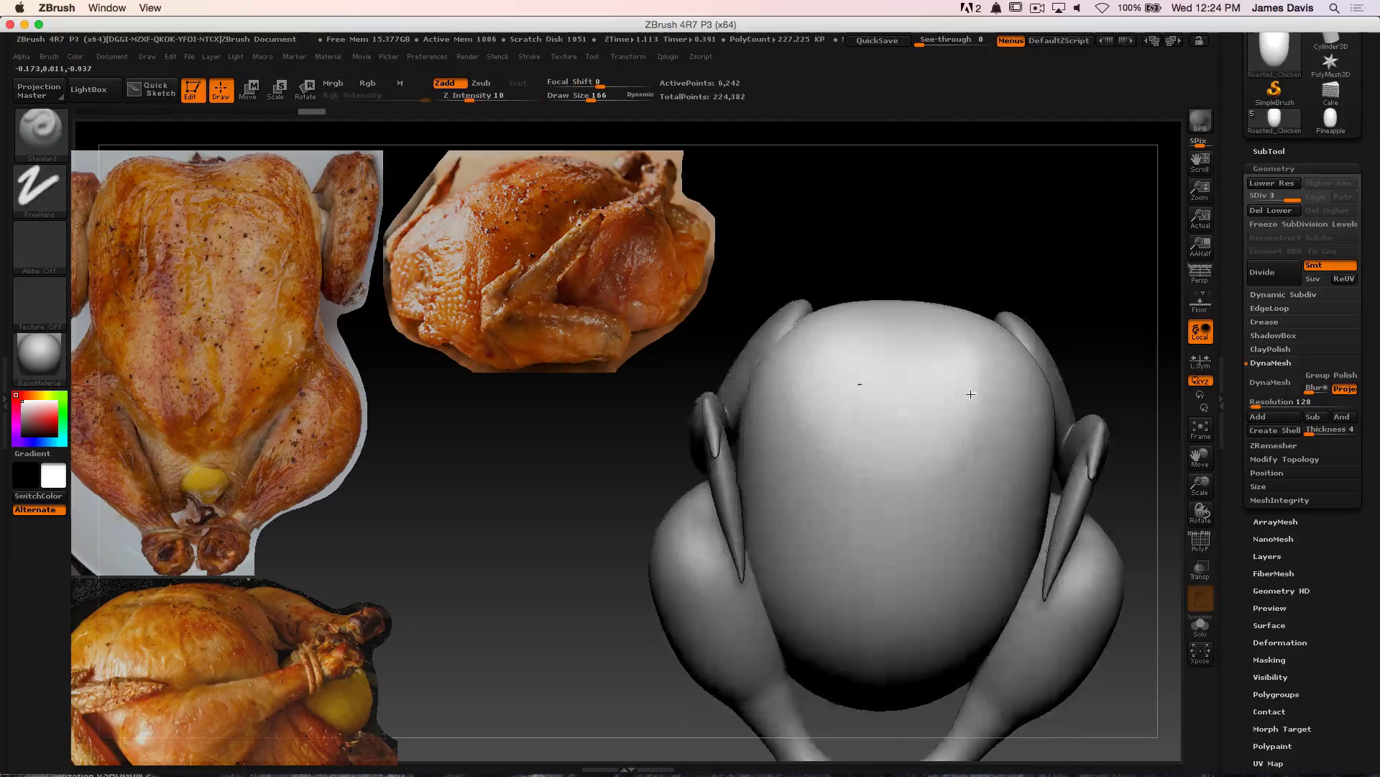
Carve a shallow dip into the middle of the body's neck end at draw size 107 and smooth it
{"action": "key", "text": "s"}
{"action": "left_click_drag", "start_coordinate": [925, 352], "coordinate": [918, 337]}
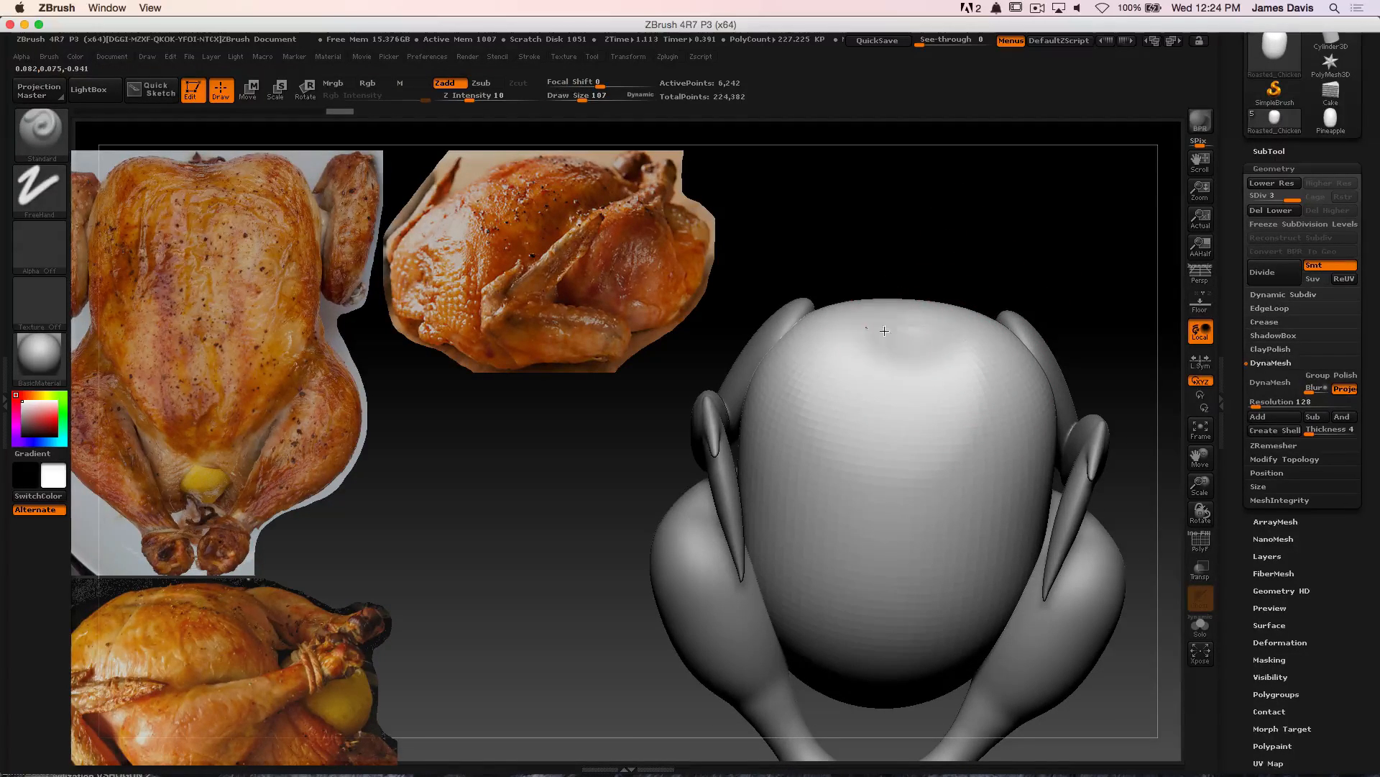
{"action": "left_click_drag", "start_coordinate": [1016, 210], "coordinate": [1029, 237]}
{"action": "left_click_drag", "start_coordinate": [923, 355], "coordinate": [906, 347], "text": "shift"}
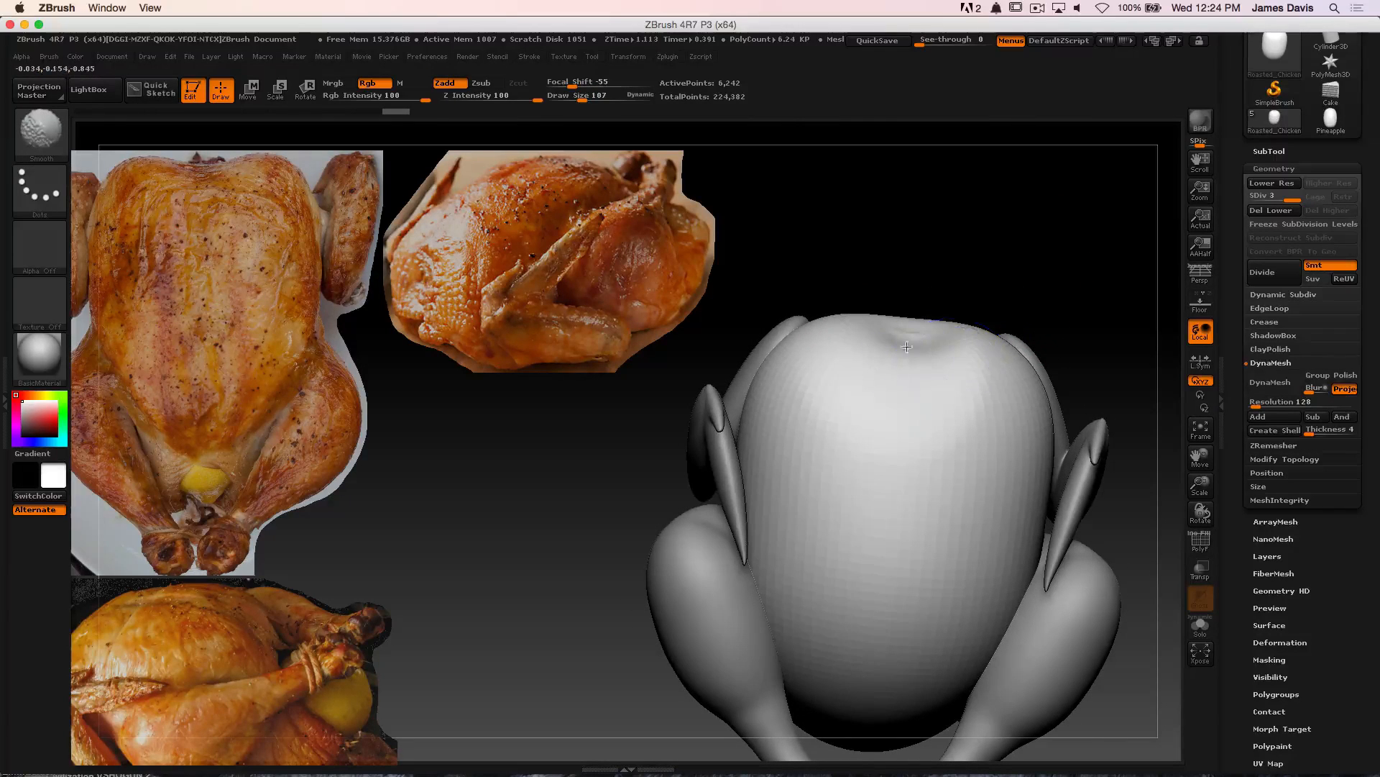
{"action": "mouse_move", "coordinate": [1046, 238]}
{"action": "left_mouse_down"}
{"action": "mouse_move", "coordinate": [1054, 216]}
{"action": "mouse_move", "coordinate": [1003, 286]}
{"action": "mouse_move", "coordinate": [970, 209]}
{"action": "mouse_move", "coordinate": [873, 358]}
{"action": "left_mouse_up"}
Deepen and smooth the neck-end dip and sculpt down the middle of the breast at draw size 89
{"action": "key", "text": "s"}
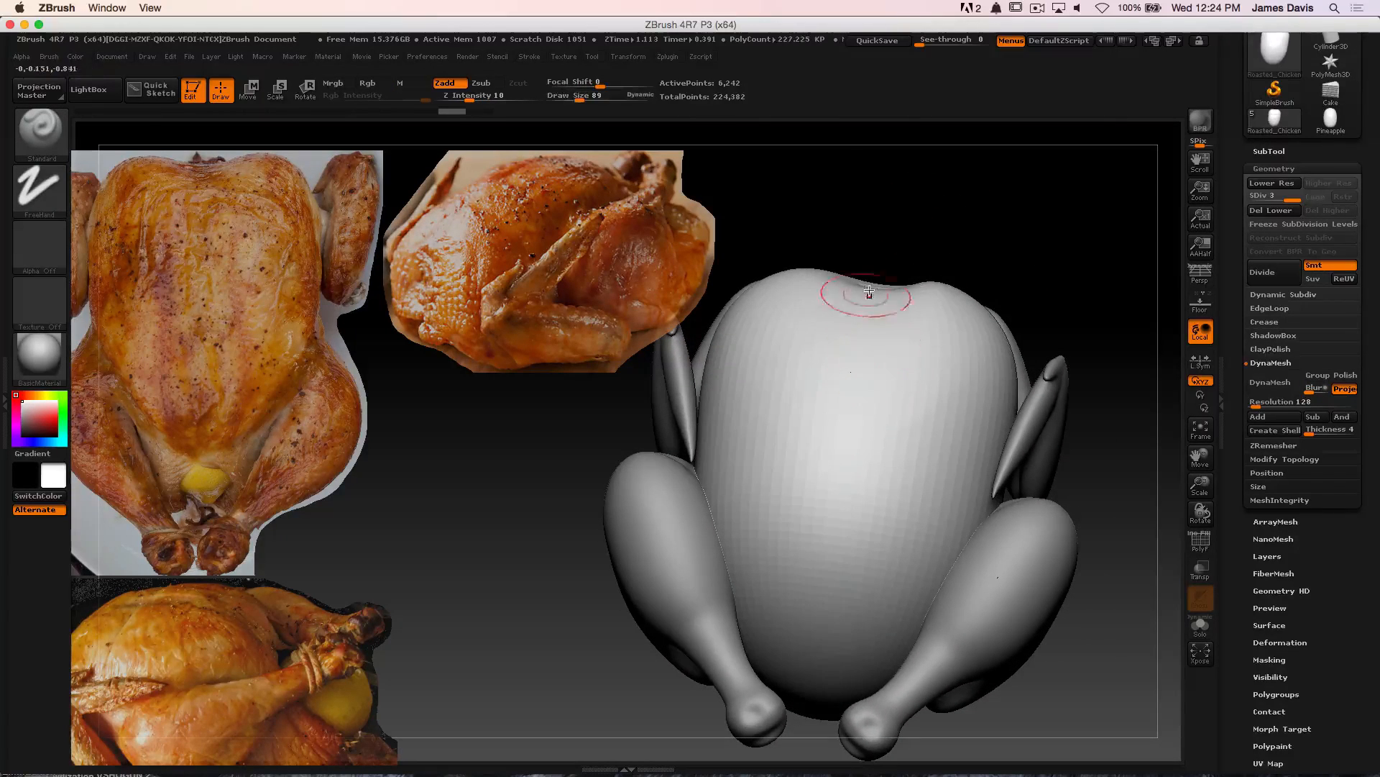
{"action": "left_click_drag", "start_coordinate": [893, 273], "coordinate": [920, 248]}
{"action": "mouse_move", "coordinate": [903, 300]}
{"action": "left_mouse_down", "text": "shift"}
{"action": "mouse_move", "coordinate": [853, 305]}
{"action": "mouse_move", "coordinate": [871, 320]}
{"action": "left_mouse_up", "text": "shift"}
{"action": "left_click_drag", "start_coordinate": [853, 250], "coordinate": [838, 576], "text": "alt"}
{"action": "left_click_drag", "start_coordinate": [873, 487], "coordinate": [915, 200], "text": "alt"}
{"action": "left_click_drag", "start_coordinate": [960, 317], "coordinate": [869, 424]}
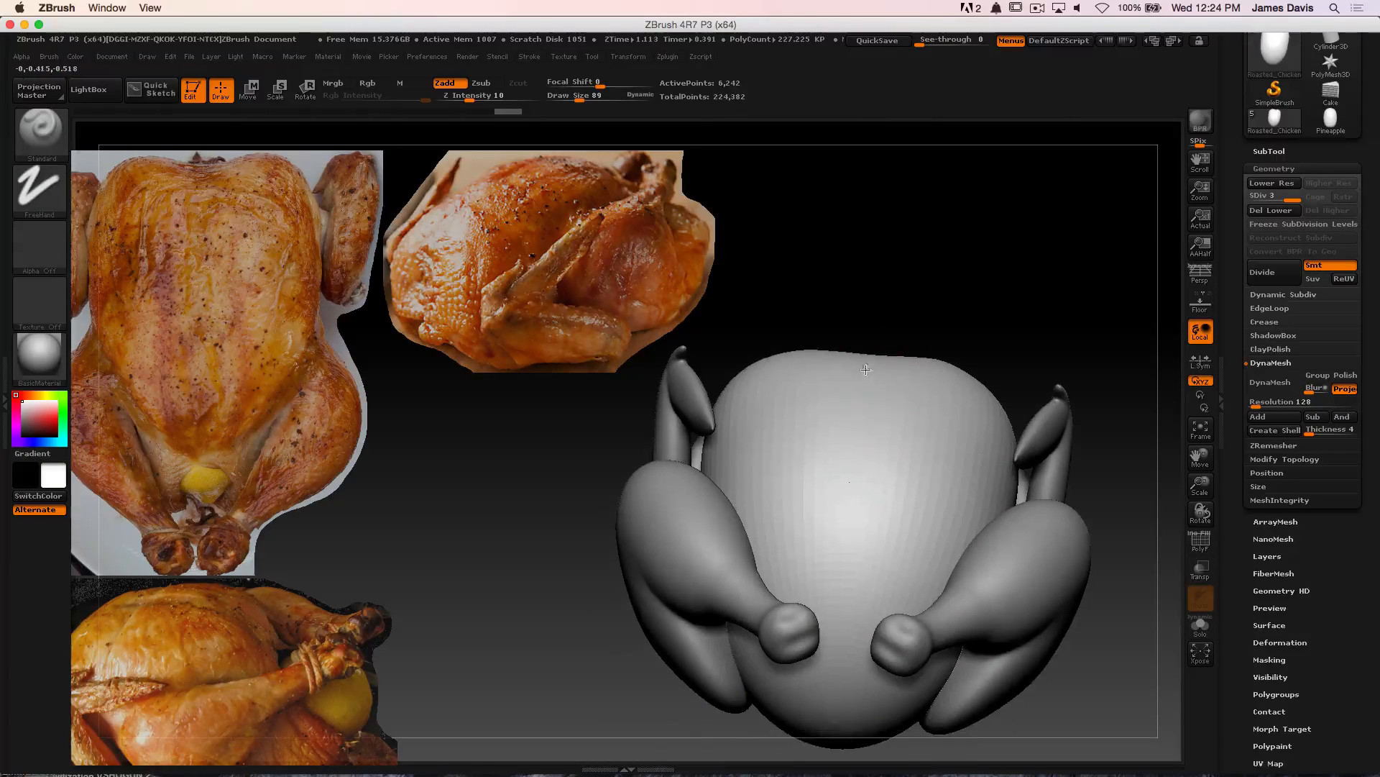
{"action": "left_click_drag", "start_coordinate": [947, 239], "coordinate": [940, 345]}
Smooth the breast and the body's side with the Smooth brush, enlarging the draw size to 177
{"action": "key", "text": "shift"}
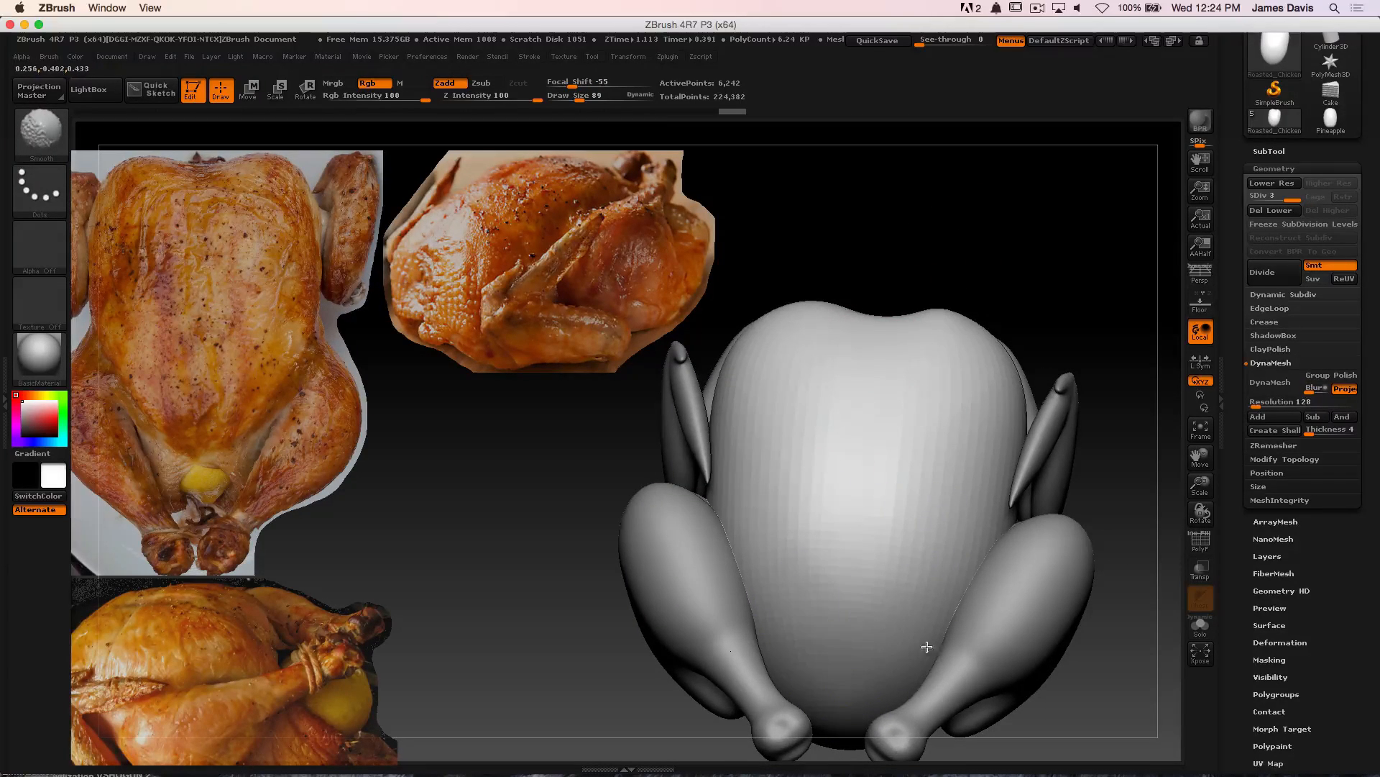
{"action": "mouse_move", "coordinate": [962, 282]}
{"action": "left_mouse_down"}
{"action": "mouse_move", "coordinate": [1007, 237]}
{"action": "mouse_move", "coordinate": [967, 306]}
{"action": "left_mouse_up"}
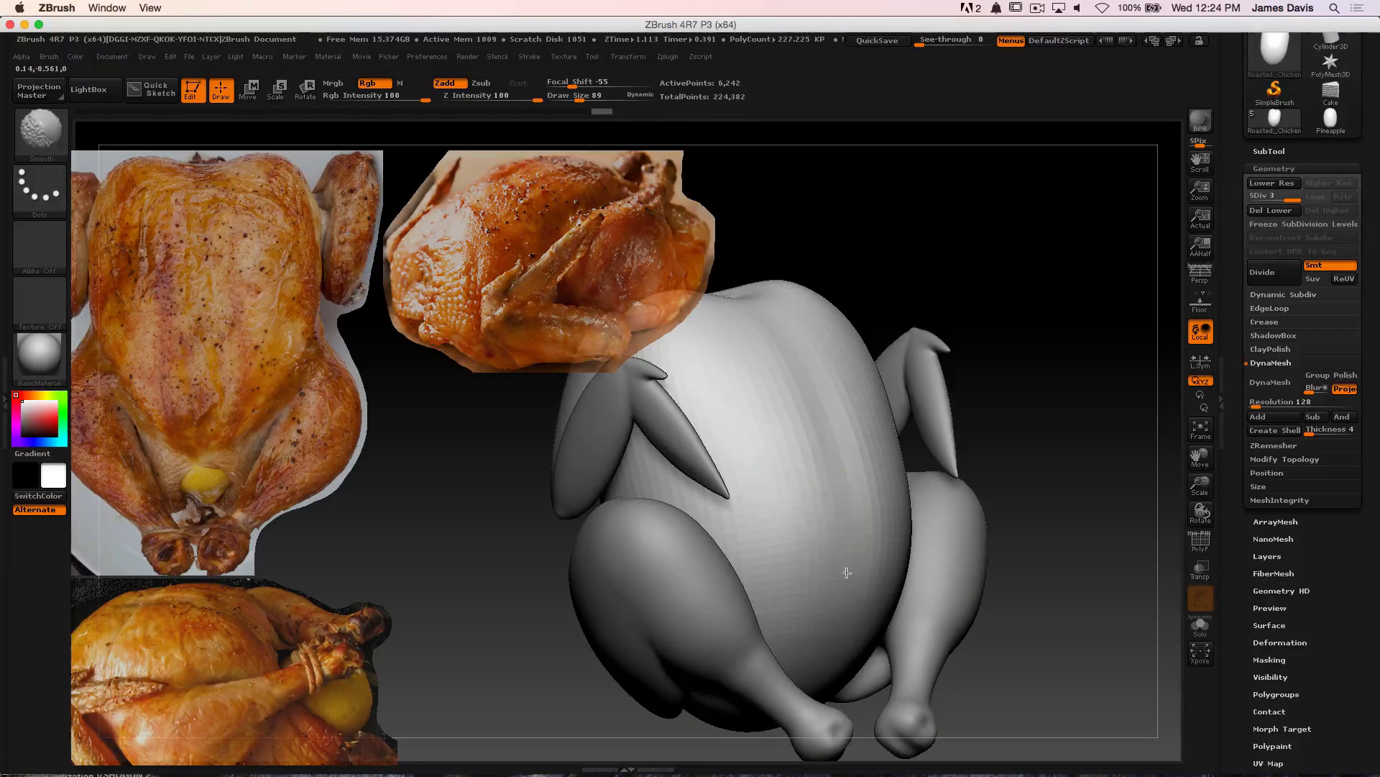
{"action": "left_click_drag", "start_coordinate": [885, 478], "coordinate": [814, 511], "text": "shift"}
{"action": "key", "text": "]"}
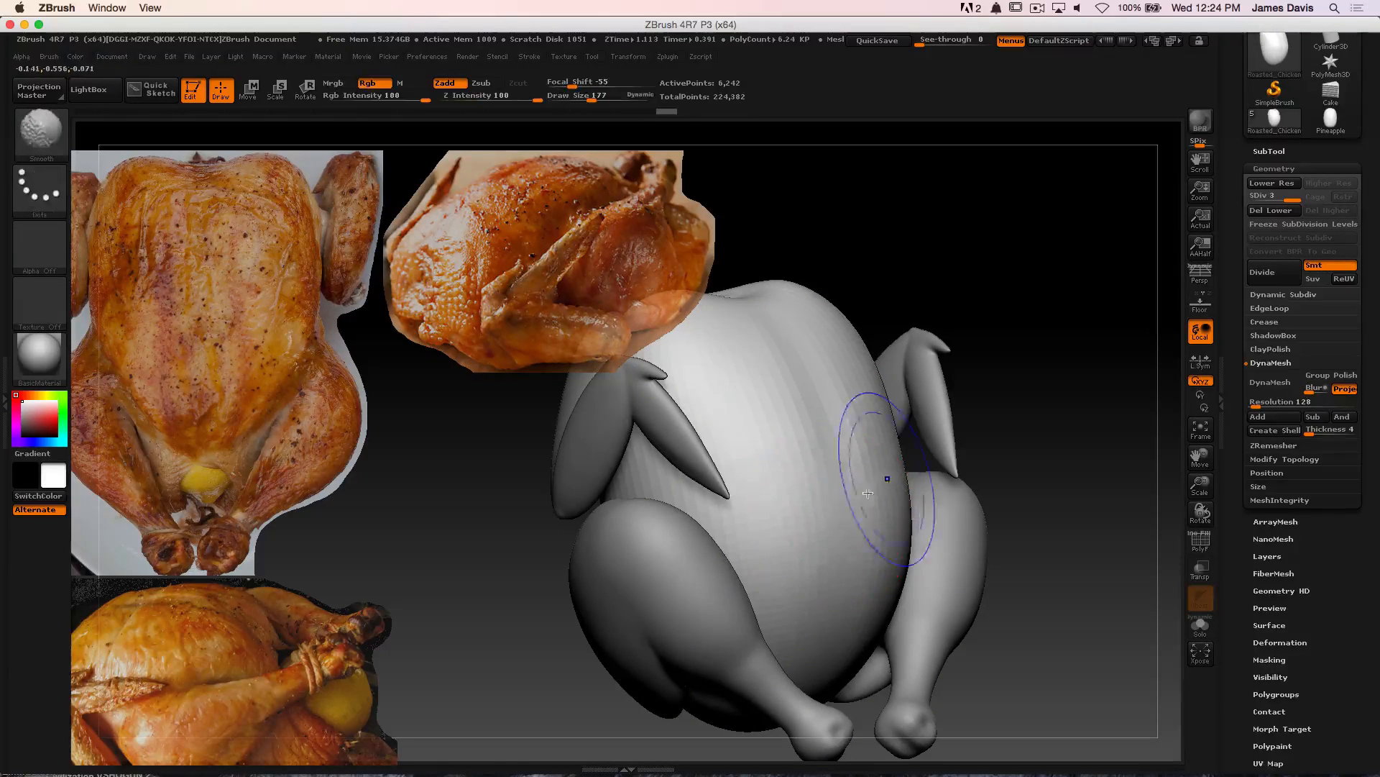
{"action": "left_click_drag", "start_coordinate": [1050, 317], "coordinate": [1020, 302], "text": "shift"}
Shape the breast with broad Standard brush strokes at draw size 154 and smooth its lower end between the legs
{"action": "key", "text": "s"}
{"action": "left_click_drag", "start_coordinate": [848, 358], "coordinate": [840, 355]}
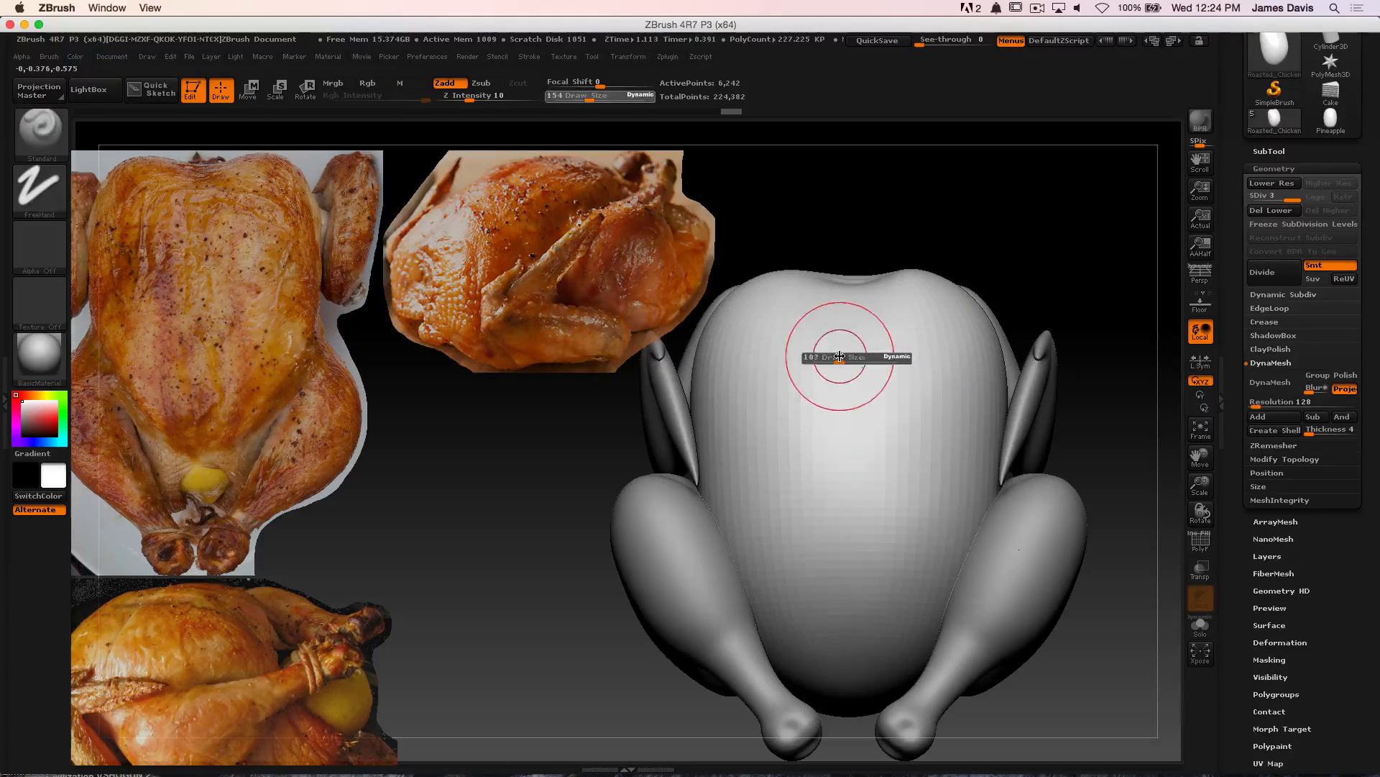
{"action": "left_click_drag", "start_coordinate": [842, 438], "coordinate": [853, 335]}
{"action": "left_click_drag", "start_coordinate": [915, 243], "coordinate": [939, 188], "text": "alt"}
{"action": "mouse_move", "coordinate": [827, 440]}
{"action": "left_mouse_down"}
{"action": "mouse_move", "coordinate": [791, 448]}
{"action": "mouse_move", "coordinate": [772, 472]}
{"action": "left_mouse_up"}
{"action": "key", "text": "s"}
{"action": "left_click_drag", "start_coordinate": [835, 555], "coordinate": [834, 594], "text": "shift"}
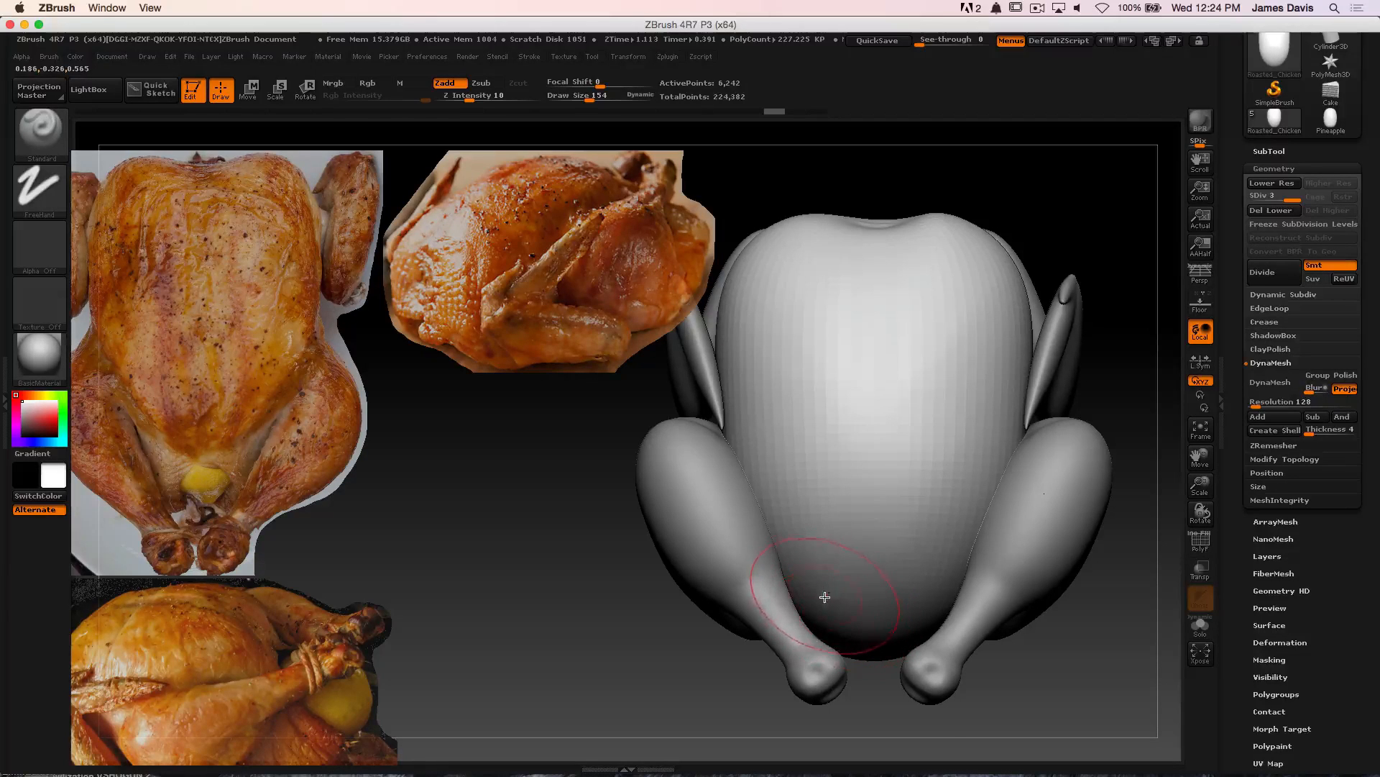
Smooth the body's lower end and the side between wing and leg with the Smooth brush at draw size 154
{"action": "mouse_move", "coordinate": [824, 597]}
{"action": "left_mouse_down"}
{"action": "mouse_move", "coordinate": [745, 407]}
{"action": "mouse_move", "coordinate": [829, 629]}
{"action": "mouse_move", "coordinate": [838, 611]}
{"action": "mouse_move", "coordinate": [839, 644]}
{"action": "mouse_move", "coordinate": [832, 602]}
{"action": "mouse_move", "coordinate": [761, 471]}
{"action": "mouse_move", "coordinate": [792, 440]}
{"action": "mouse_move", "coordinate": [781, 495]}
{"action": "left_mouse_up"}
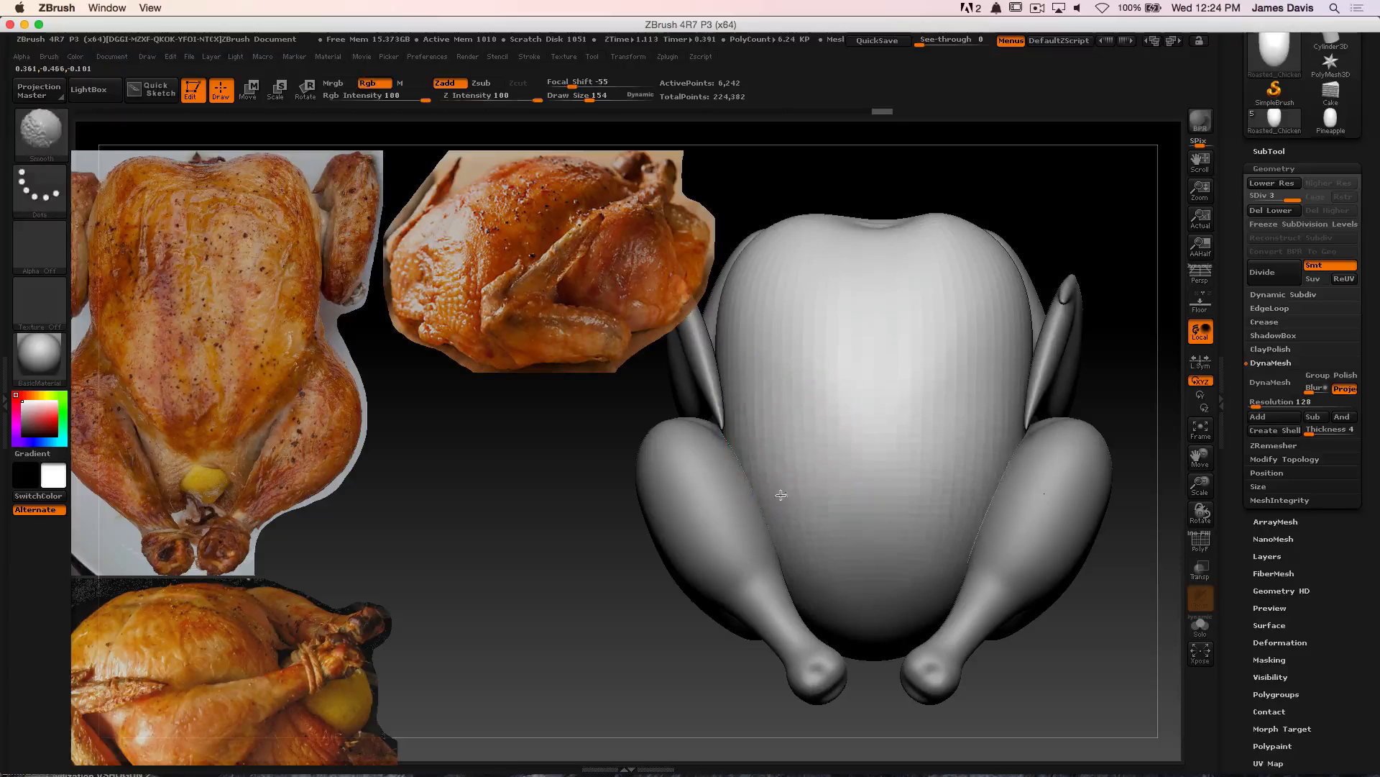
{"action": "left_click_drag", "start_coordinate": [575, 420], "coordinate": [683, 414]}
{"action": "mouse_move", "coordinate": [1036, 478]}
{"action": "left_mouse_down"}
{"action": "mouse_move", "coordinate": [1015, 391]}
{"action": "mouse_move", "coordinate": [1054, 429]}
{"action": "mouse_move", "coordinate": [1026, 339]}
{"action": "mouse_move", "coordinate": [1070, 385]}
{"action": "mouse_move", "coordinate": [1035, 429]}
{"action": "mouse_move", "coordinate": [833, 438]}
{"action": "left_mouse_up"}
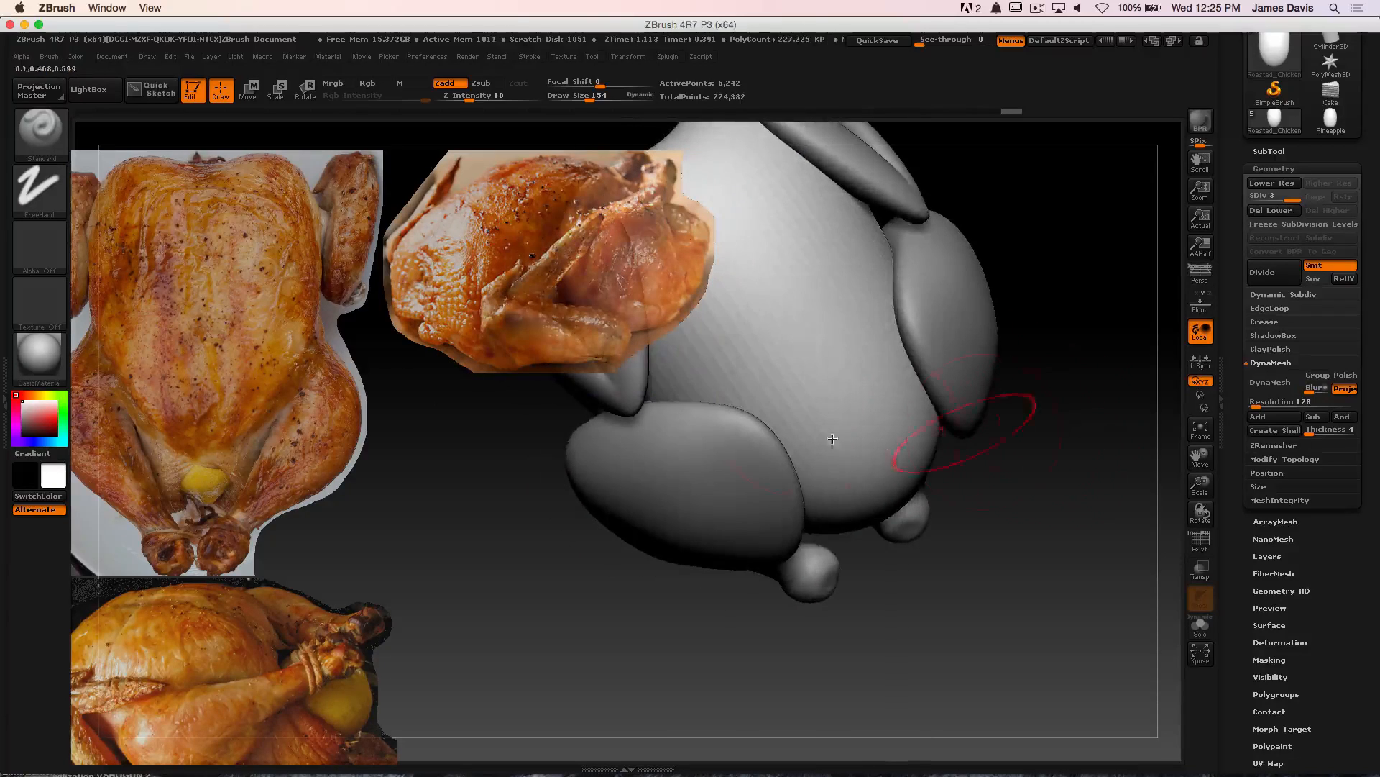
{"action": "left_click_drag", "start_coordinate": [1048, 287], "coordinate": [786, 440]}
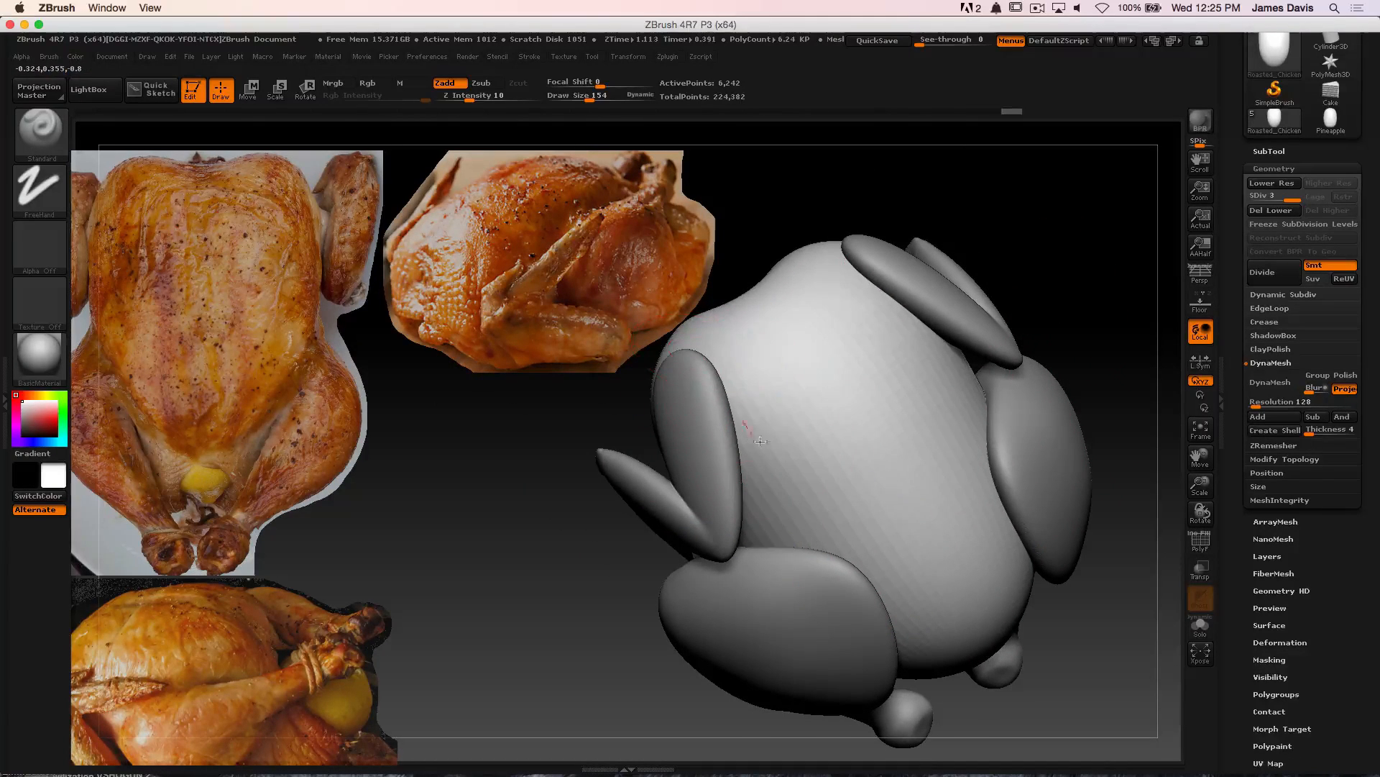
{"action": "key", "text": "shift"}
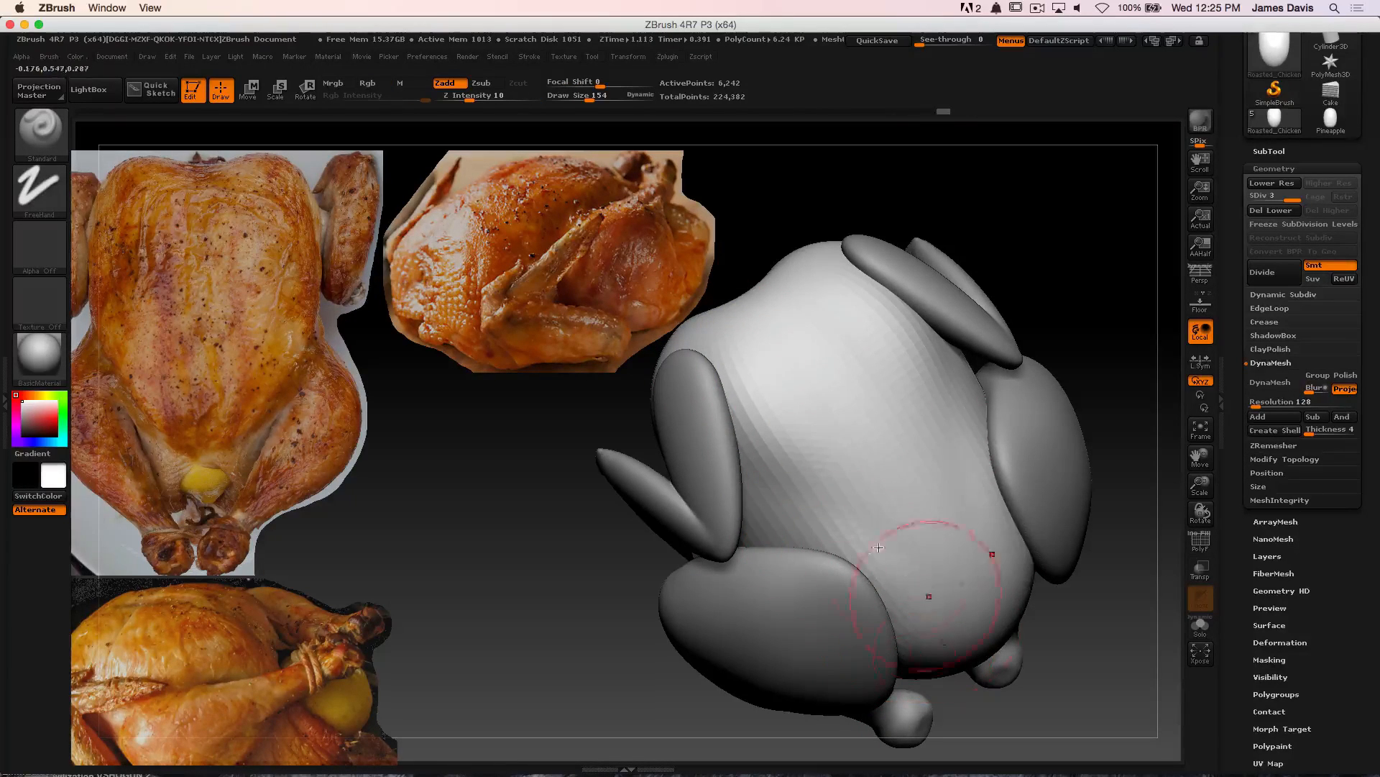
{"action": "mouse_move", "coordinate": [908, 584]}
{"action": "left_mouse_down"}
{"action": "mouse_move", "coordinate": [766, 544]}
{"action": "mouse_move", "coordinate": [916, 571]}
{"action": "mouse_move", "coordinate": [822, 556]}
{"action": "mouse_move", "coordinate": [967, 497]}
{"action": "mouse_move", "coordinate": [764, 505]}
{"action": "left_mouse_up"}
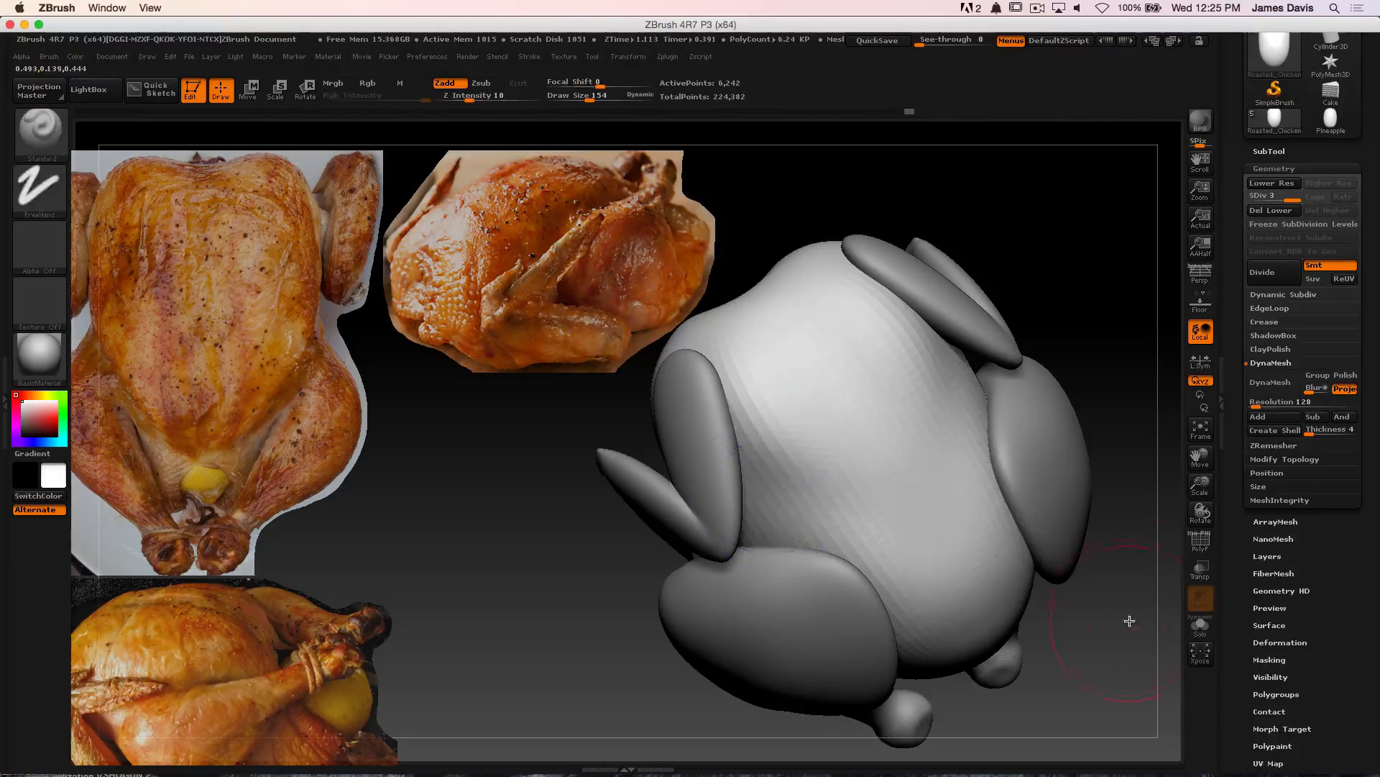
Mask the body's tail end between the legs at draw size 69 and invert the mask
{"action": "mouse_move", "coordinate": [1128, 619]}
{"action": "left_mouse_down"}
{"action": "mouse_move", "coordinate": [1054, 502]}
{"action": "mouse_move", "coordinate": [1115, 542]}
{"action": "mouse_move", "coordinate": [932, 504]}
{"action": "left_mouse_up"}
{"action": "key", "text": "s"}
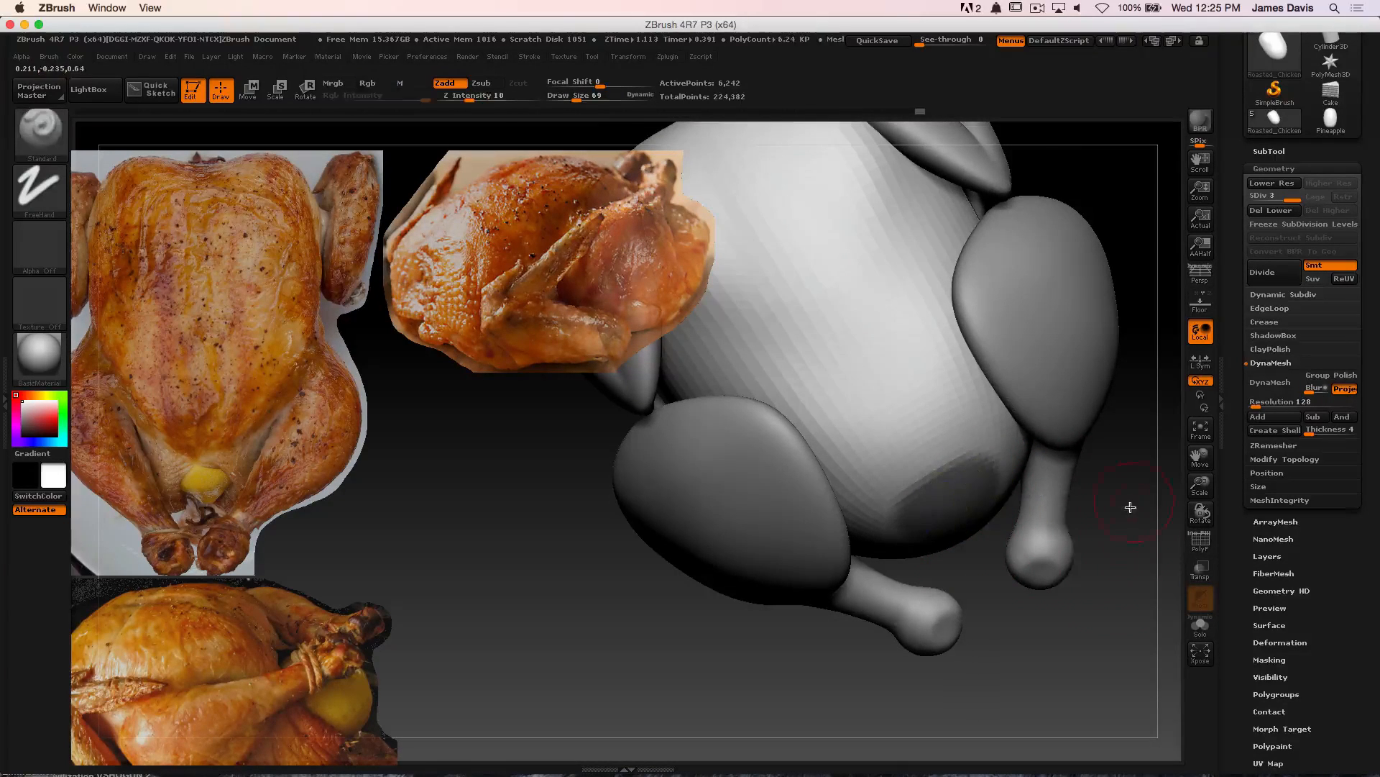
{"action": "mouse_move", "coordinate": [1128, 502]}
{"action": "left_mouse_down"}
{"action": "mouse_move", "coordinate": [1103, 555]}
{"action": "mouse_move", "coordinate": [995, 539]}
{"action": "mouse_move", "coordinate": [1051, 529]}
{"action": "left_mouse_up"}
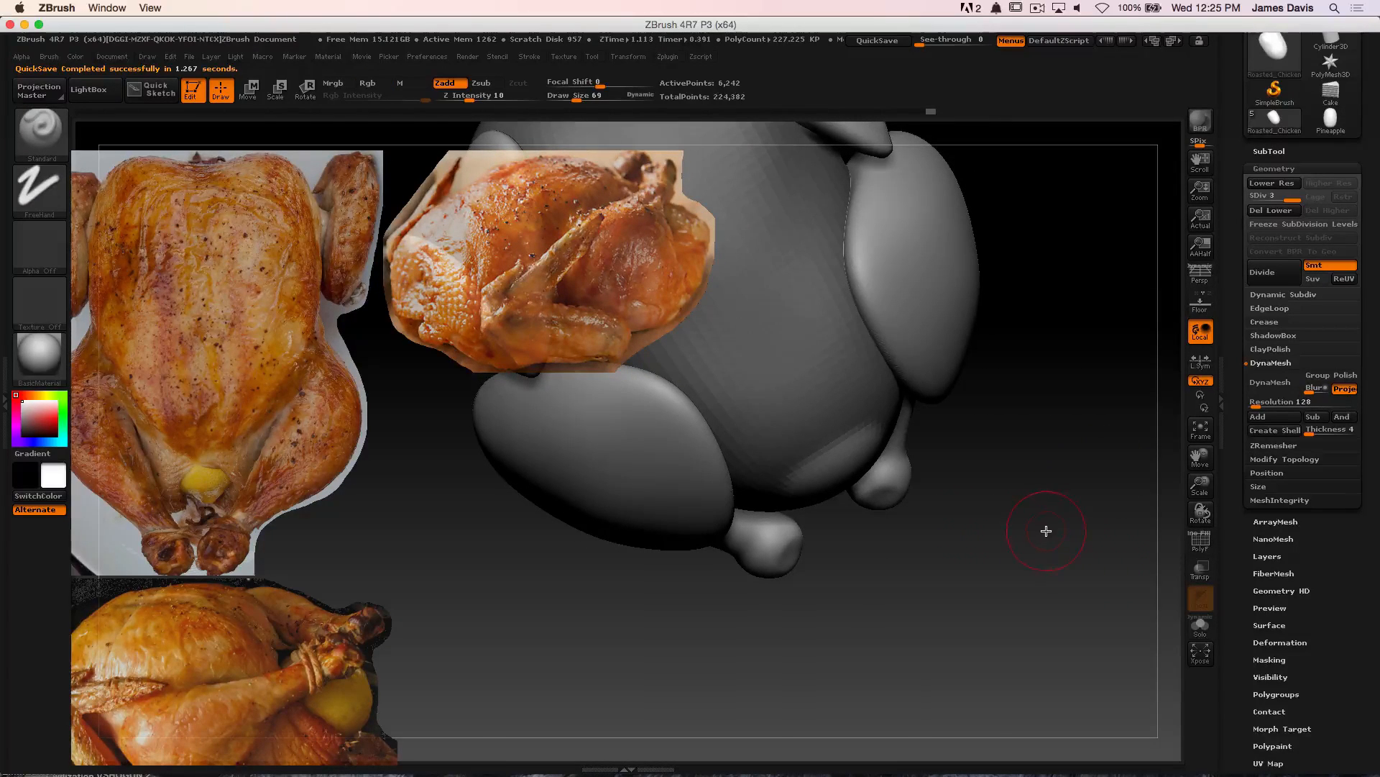
Pull a pointed tail out of the unmasked end of the body with the SnakeHook brush at draw size 168
{"action": "key", "text": "b"}
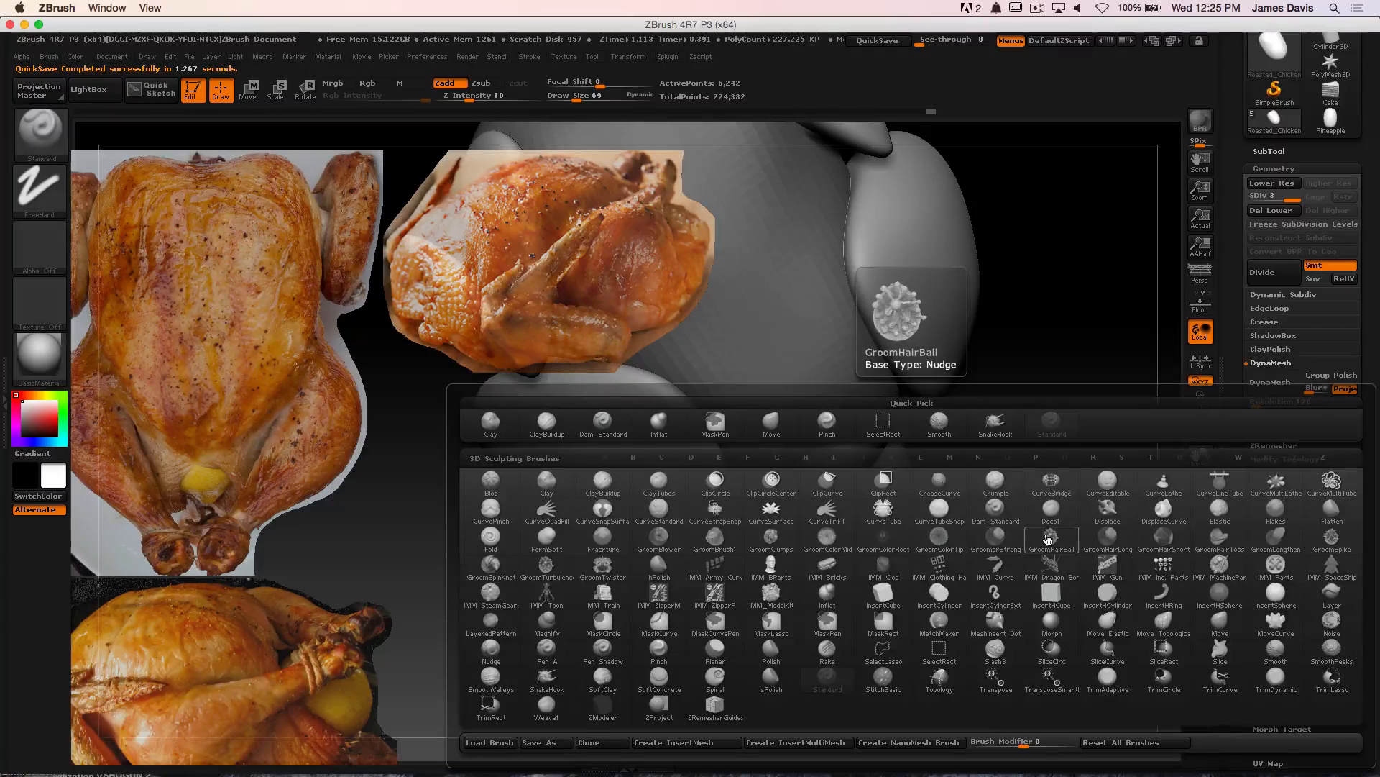
{"action": "key", "text": "s"}
{"action": "key", "text": "h"}
{"action": "key", "text": "s"}
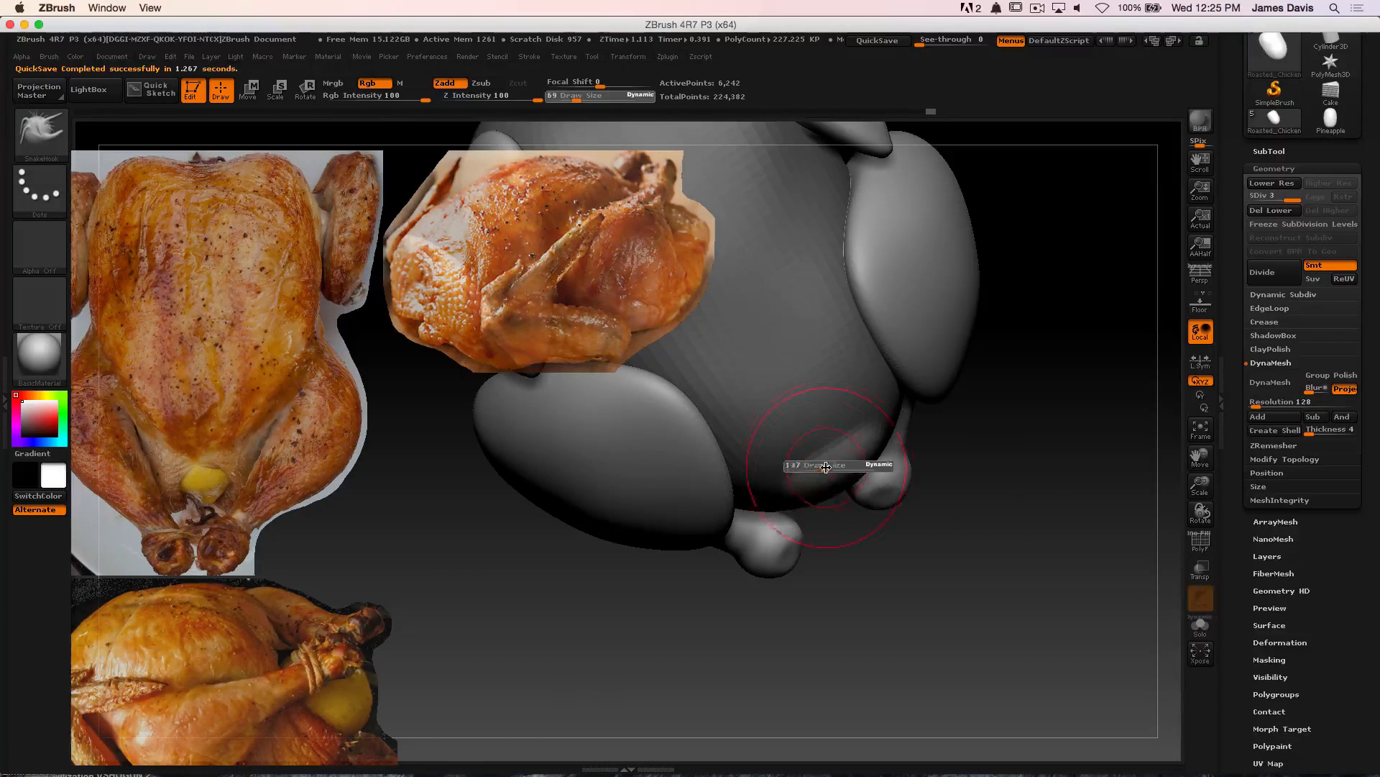
{"action": "mouse_move", "coordinate": [899, 503]}
{"action": "left_mouse_down"}
{"action": "mouse_move", "coordinate": [887, 540]}
{"action": "mouse_move", "coordinate": [894, 508]}
{"action": "mouse_move", "coordinate": [873, 503]}
{"action": "mouse_move", "coordinate": [863, 511]}
{"action": "mouse_move", "coordinate": [1059, 501]}
{"action": "mouse_move", "coordinate": [868, 503]}
{"action": "mouse_move", "coordinate": [858, 476]}
{"action": "left_mouse_up"}
{"action": "key", "text": "s"}
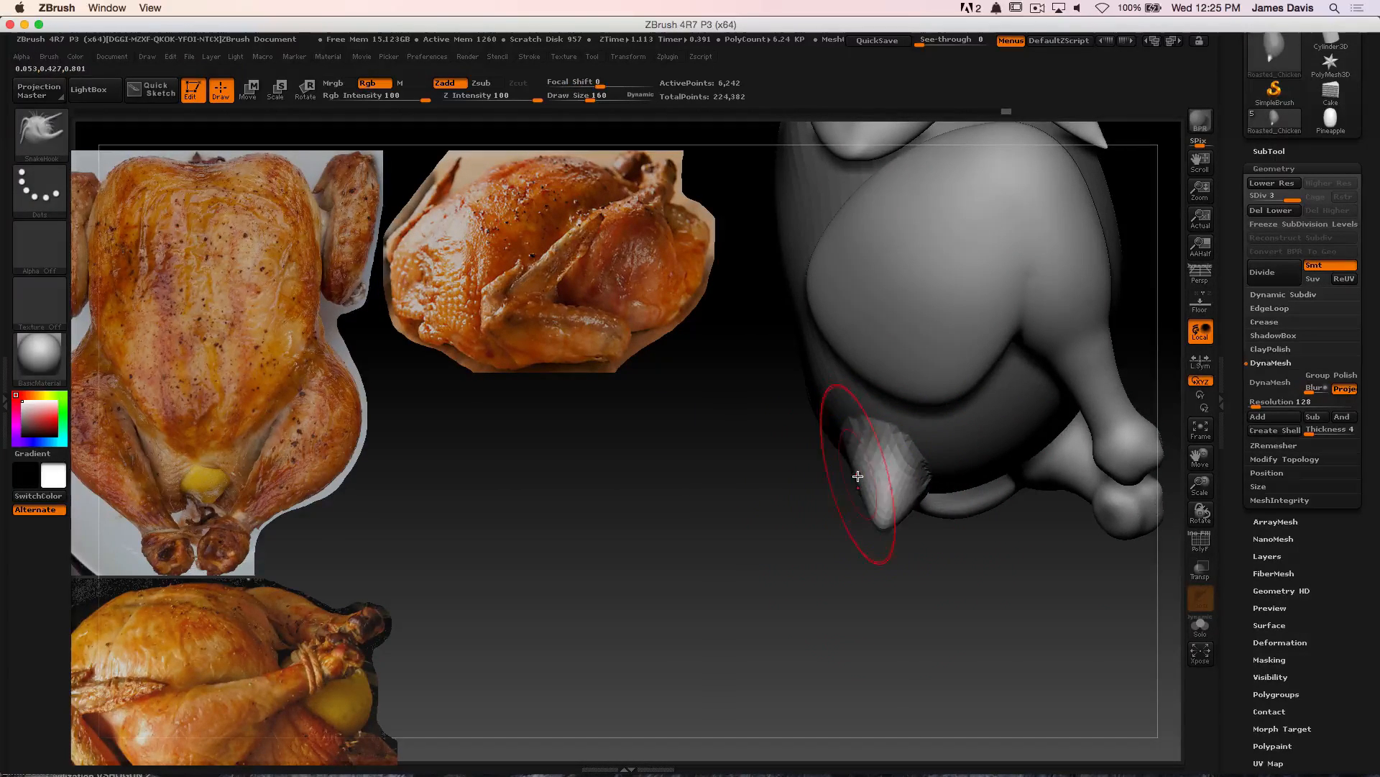
{"action": "key", "text": "shift"}
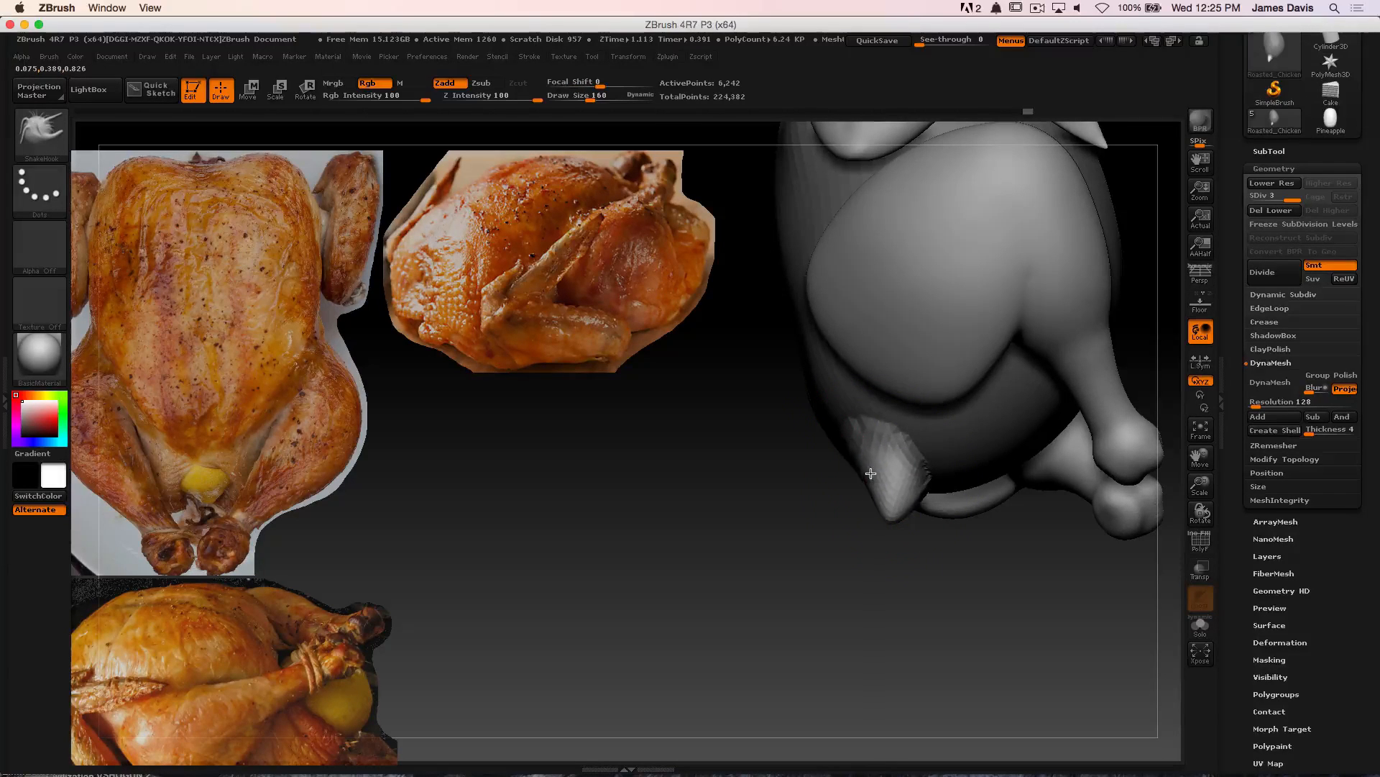
{"action": "mouse_move", "coordinate": [878, 521]}
{"action": "left_mouse_down"}
{"action": "mouse_move", "coordinate": [893, 558]}
{"action": "mouse_move", "coordinate": [884, 456]}
{"action": "left_mouse_up"}
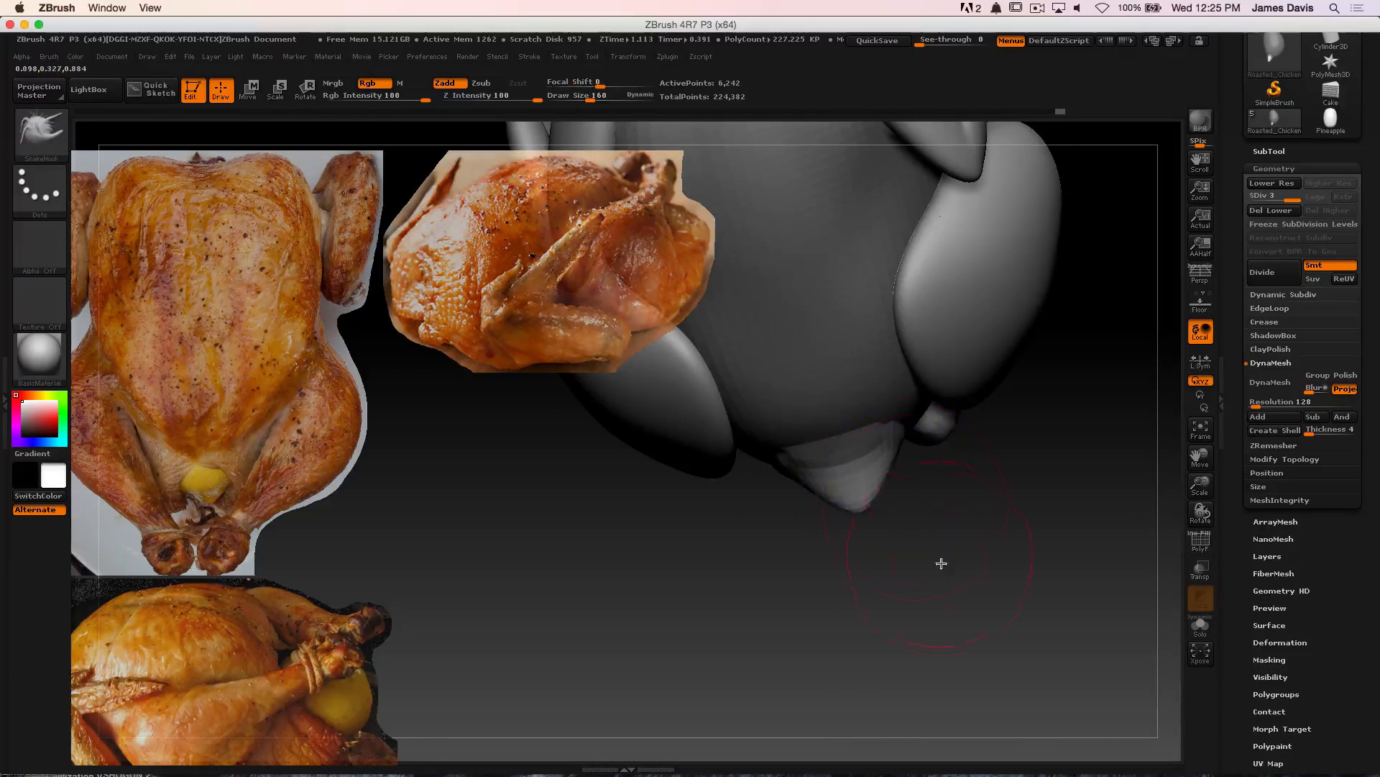
Clear the mask and blend the tail into the body with the Smooth brush, reducing the draw size to 103
{"action": "left_click_drag", "start_coordinate": [942, 563], "coordinate": [1026, 472]}
{"action": "right_click_drag", "start_coordinate": [1026, 472], "coordinate": [1057, 551], "text": "ctrl"}
{"action": "left_click_drag", "start_coordinate": [1057, 551], "coordinate": [1082, 529]}
{"action": "mouse_move", "coordinate": [838, 424]}
{"action": "left_mouse_down", "text": "shift"}
{"action": "mouse_move", "coordinate": [859, 431]}
{"action": "mouse_move", "coordinate": [858, 446]}
{"action": "left_mouse_up", "text": "shift"}
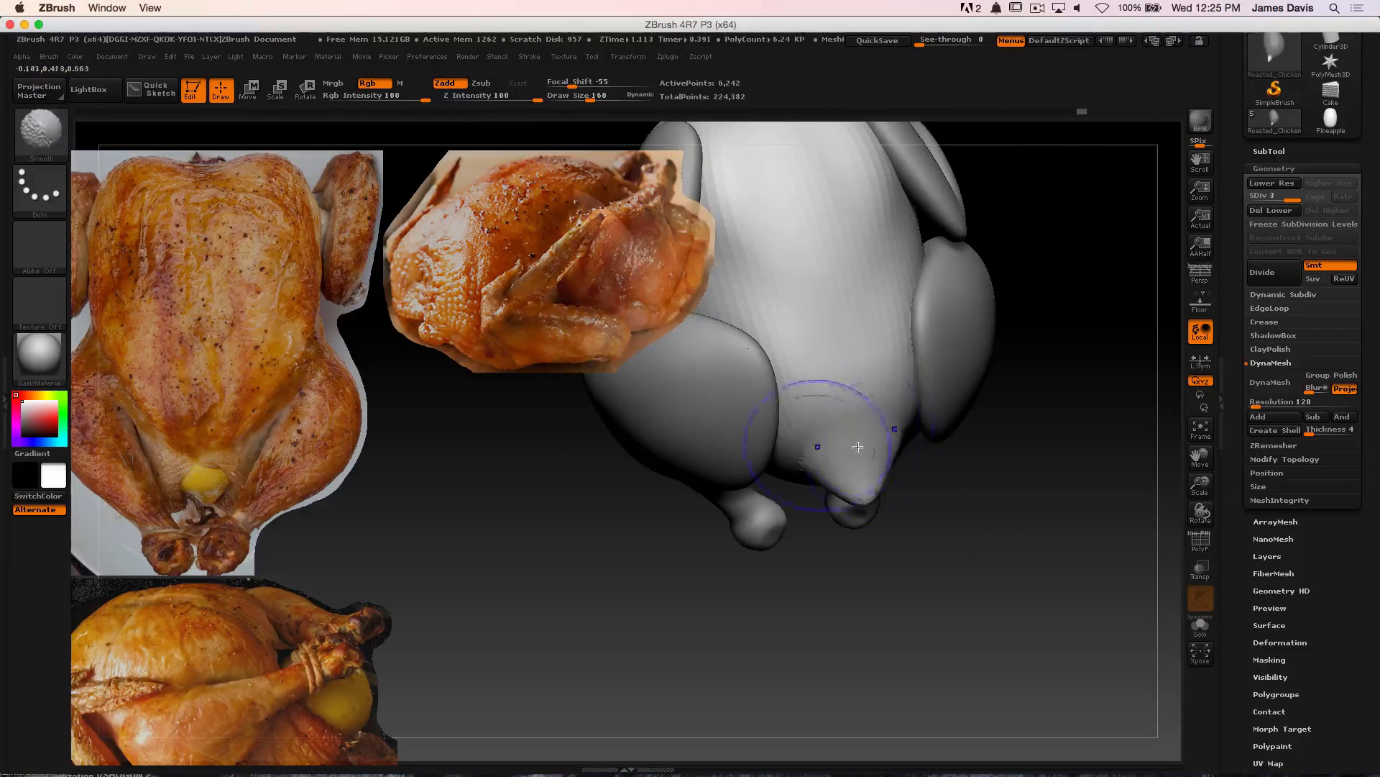
{"action": "left_click_drag", "start_coordinate": [885, 565], "coordinate": [1021, 546]}
{"action": "left_click_drag", "start_coordinate": [912, 478], "coordinate": [935, 497]}
{"action": "mouse_move", "coordinate": [883, 563]}
{"action": "left_mouse_down"}
{"action": "mouse_move", "coordinate": [870, 566]}
{"action": "mouse_move", "coordinate": [847, 528]}
{"action": "left_mouse_up"}
{"action": "left_click_drag", "start_coordinate": [887, 483], "coordinate": [903, 493], "text": "shift"}
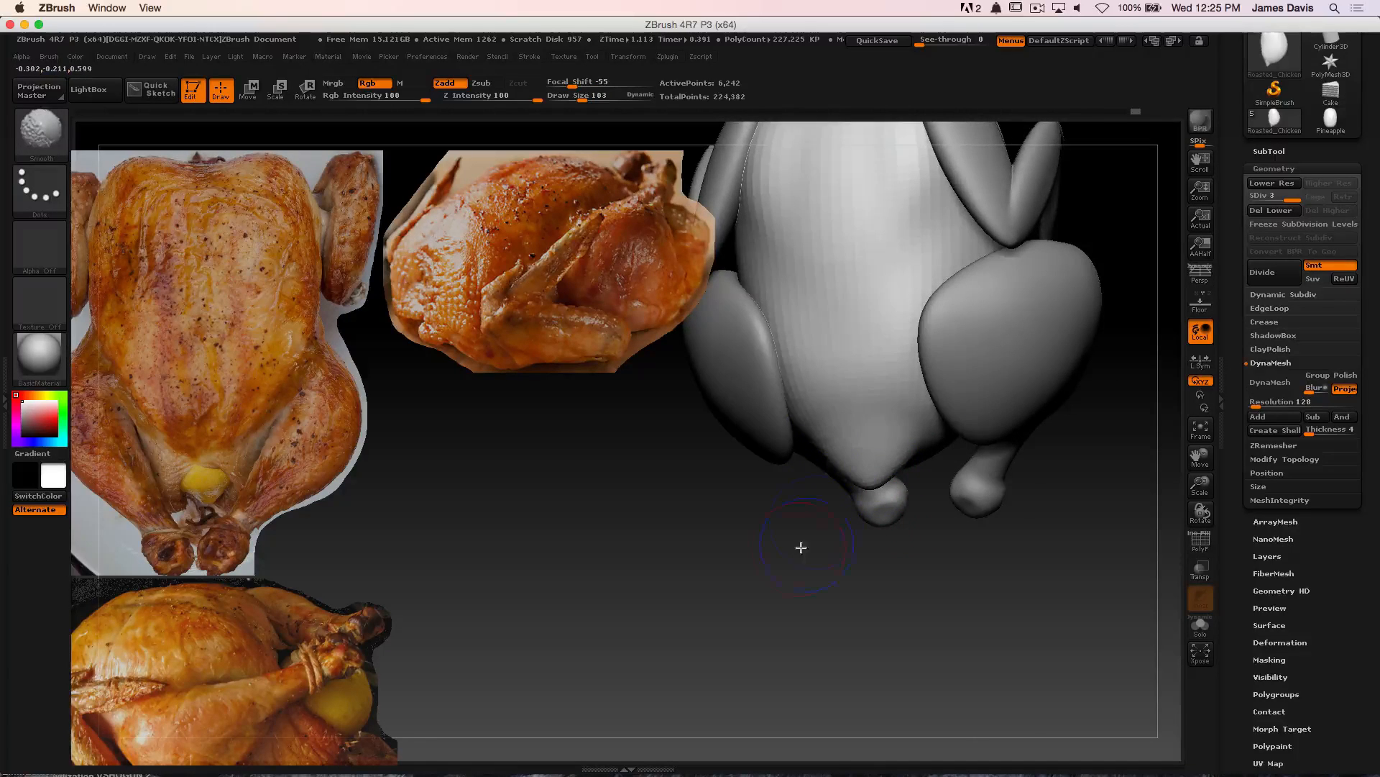
Refine the tail's sides with the SnakeHook brush at draw size 103 and adjust the area above them at draw size 209
{"action": "left_click_drag", "start_coordinate": [801, 547], "coordinate": [809, 589], "text": "shift"}
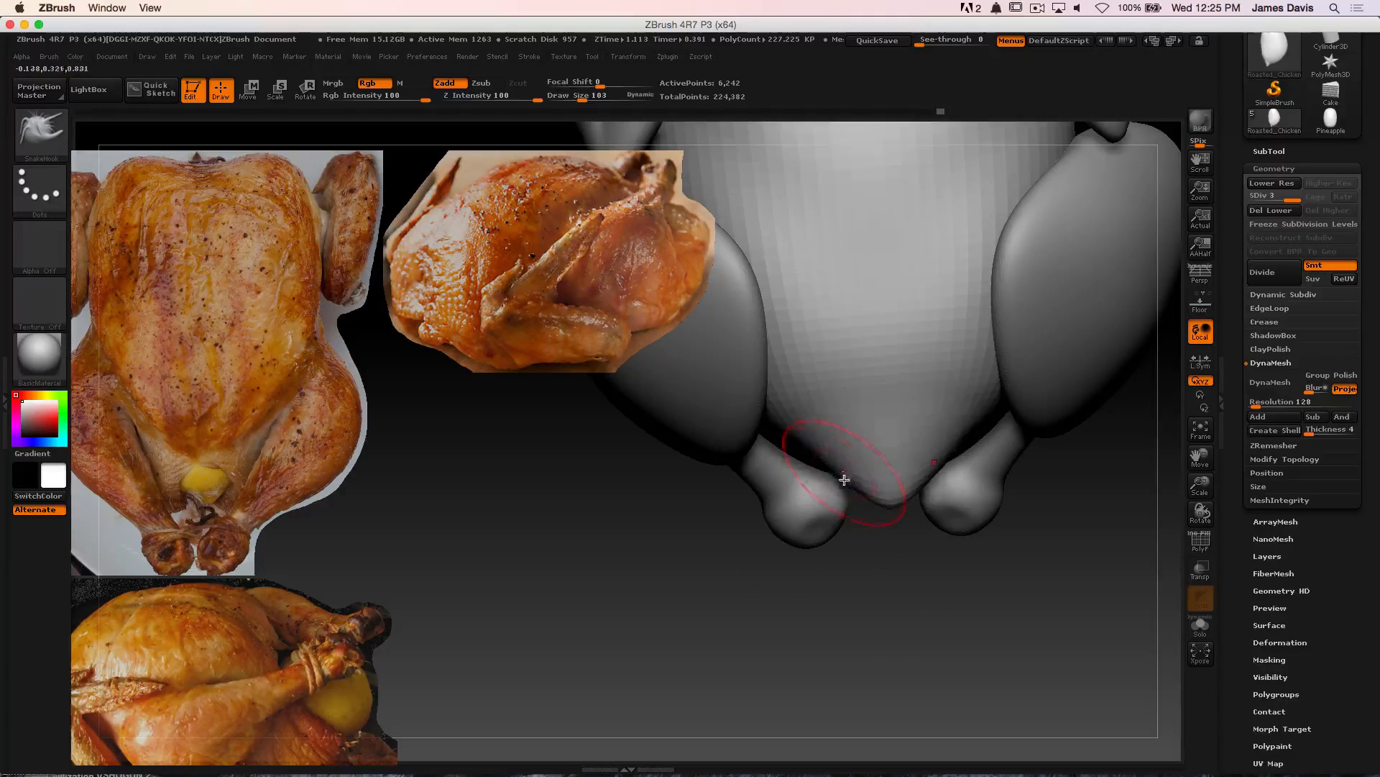
{"action": "key", "text": "shift"}
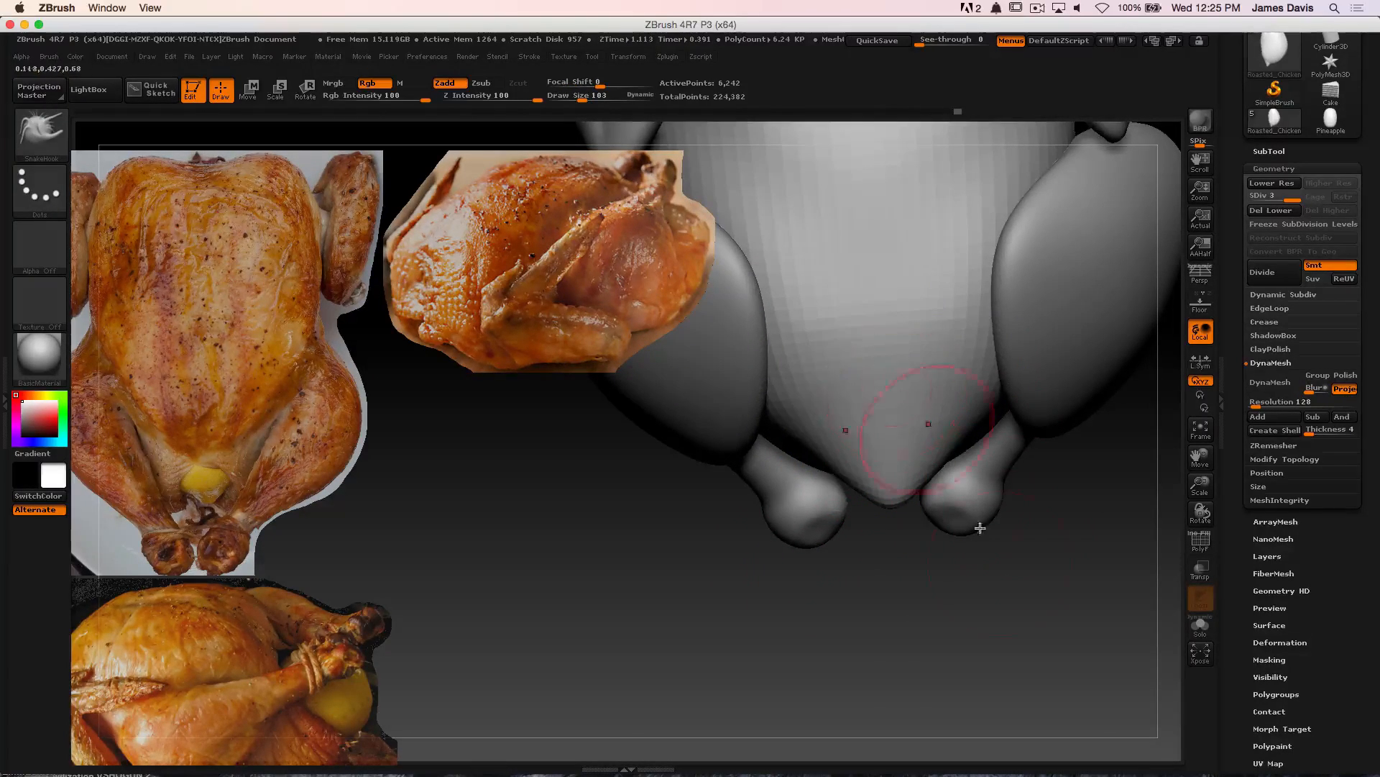
{"action": "left_click_drag", "start_coordinate": [984, 561], "coordinate": [982, 611]}
{"action": "key", "text": "s"}
{"action": "left_click_drag", "start_coordinate": [907, 373], "coordinate": [918, 373]}
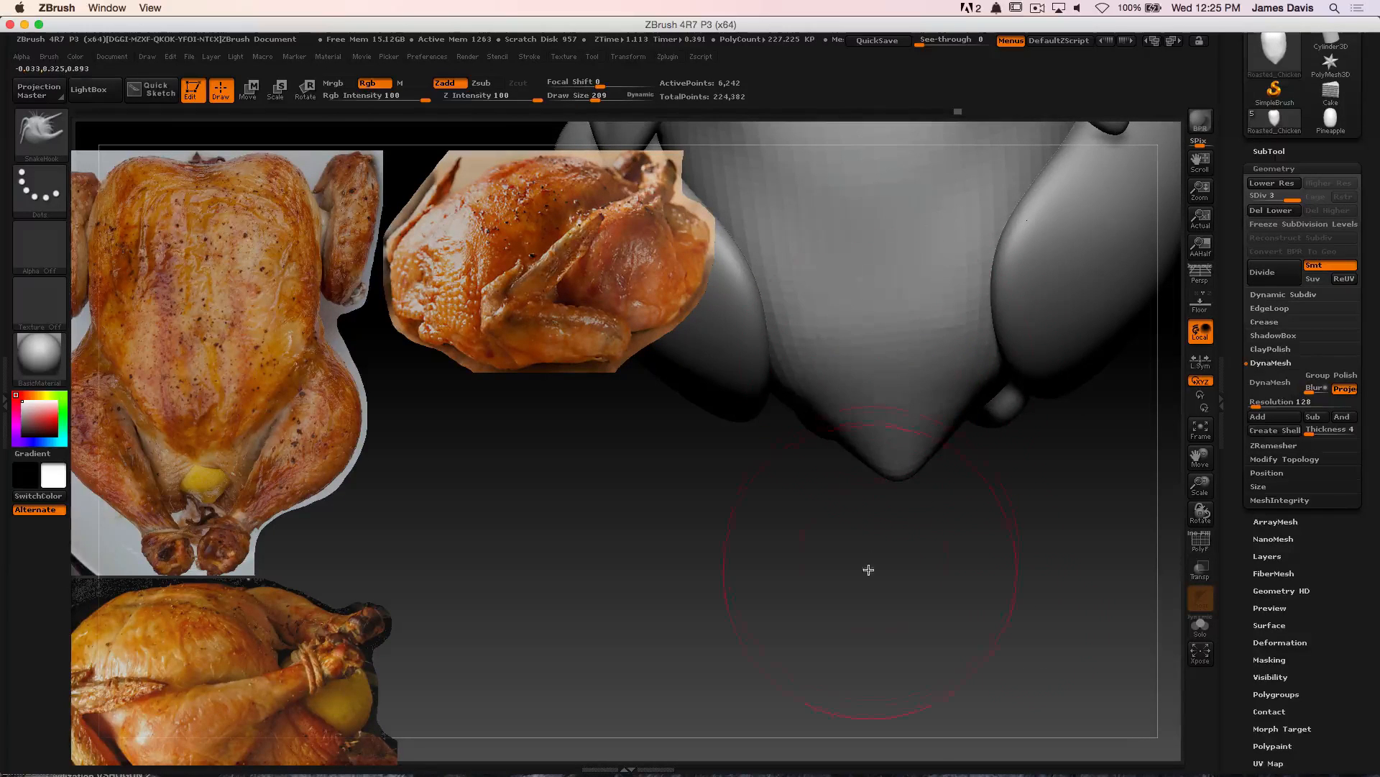
Examine the whole chicken from the breast side and the wing side
{"action": "left_click_drag", "start_coordinate": [869, 569], "coordinate": [1009, 608], "text": "alt"}
{"action": "left_click_drag", "start_coordinate": [1009, 607], "coordinate": [945, 520]}
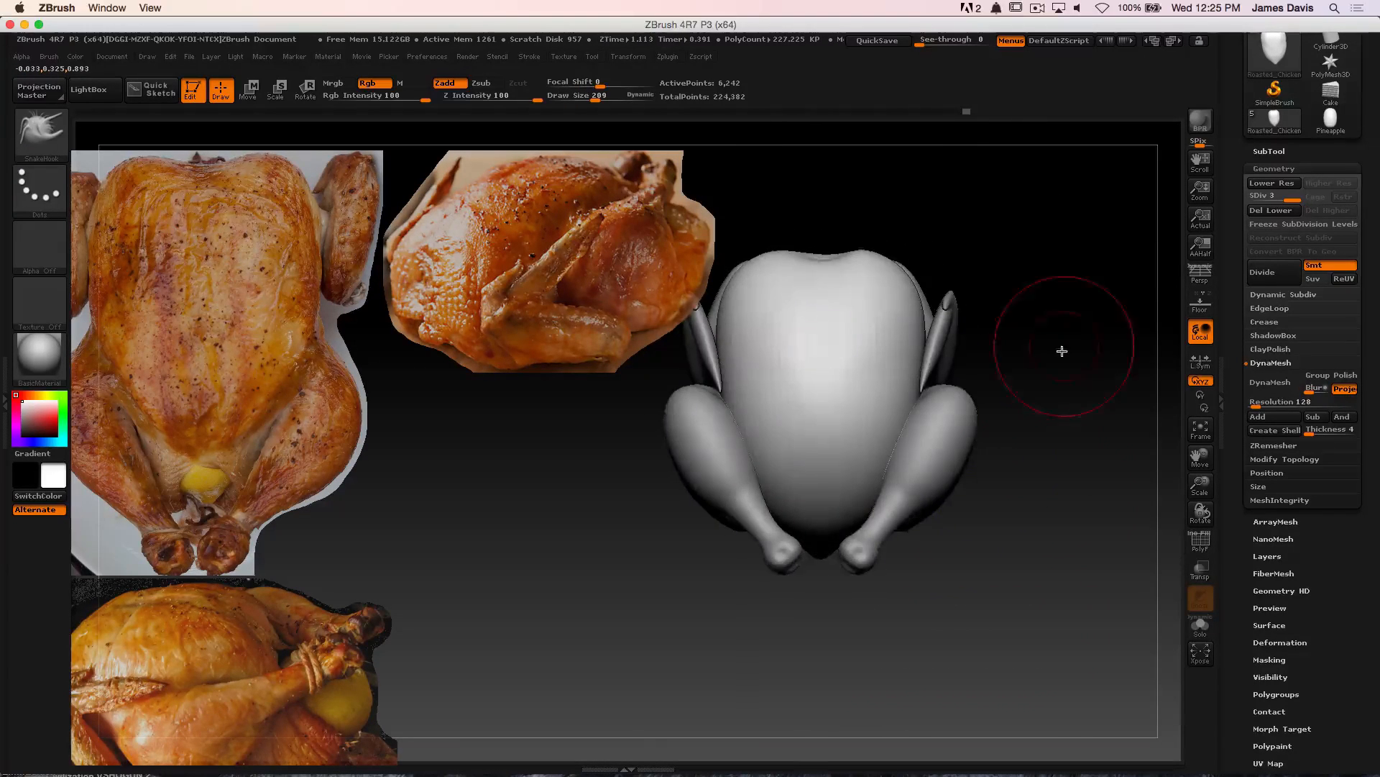
{"action": "left_click_drag", "start_coordinate": [1062, 350], "coordinate": [1076, 417], "text": "alt"}
{"action": "left_click_drag", "start_coordinate": [1056, 284], "coordinate": [998, 327]}
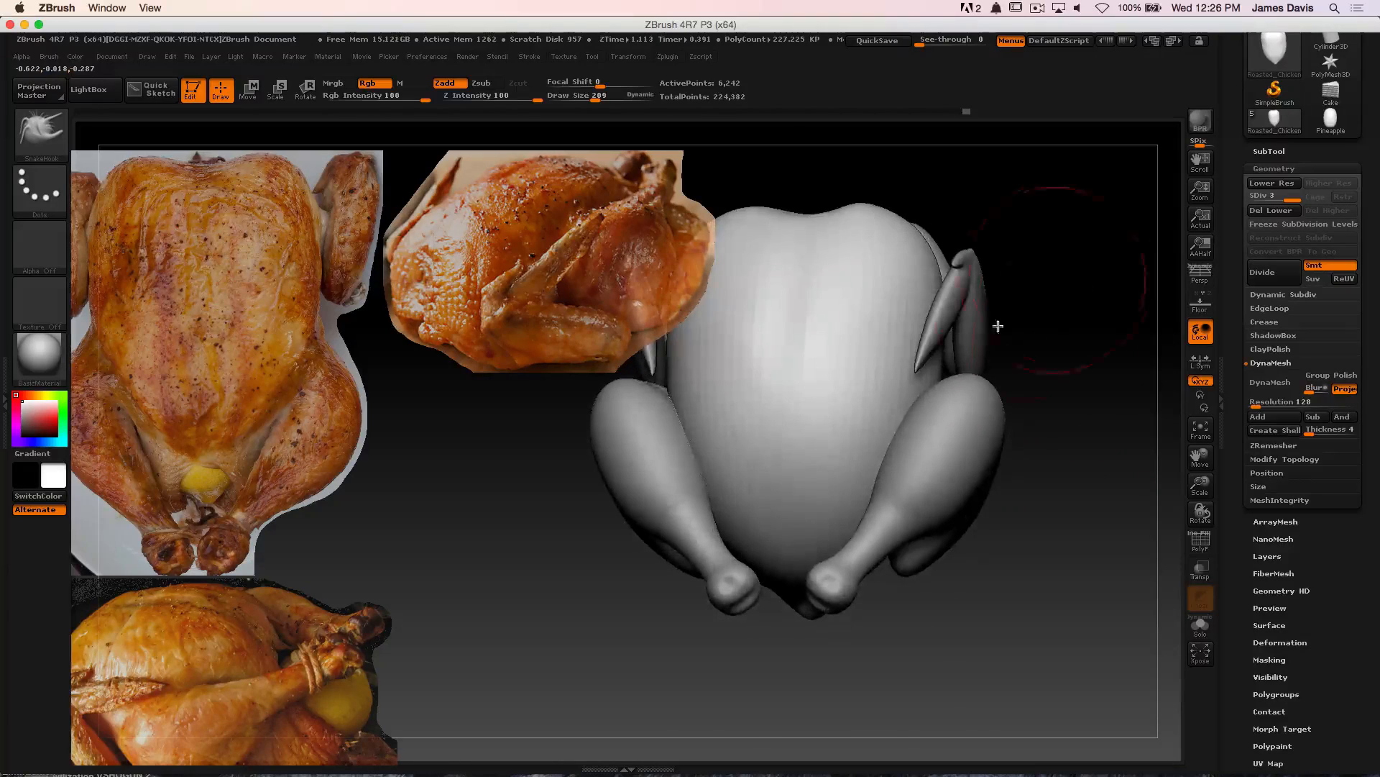
{"action": "left_click_drag", "start_coordinate": [1063, 287], "coordinate": [1087, 338]}
{"action": "left_click_drag", "start_coordinate": [1035, 244], "coordinate": [1158, 381], "text": "alt"}
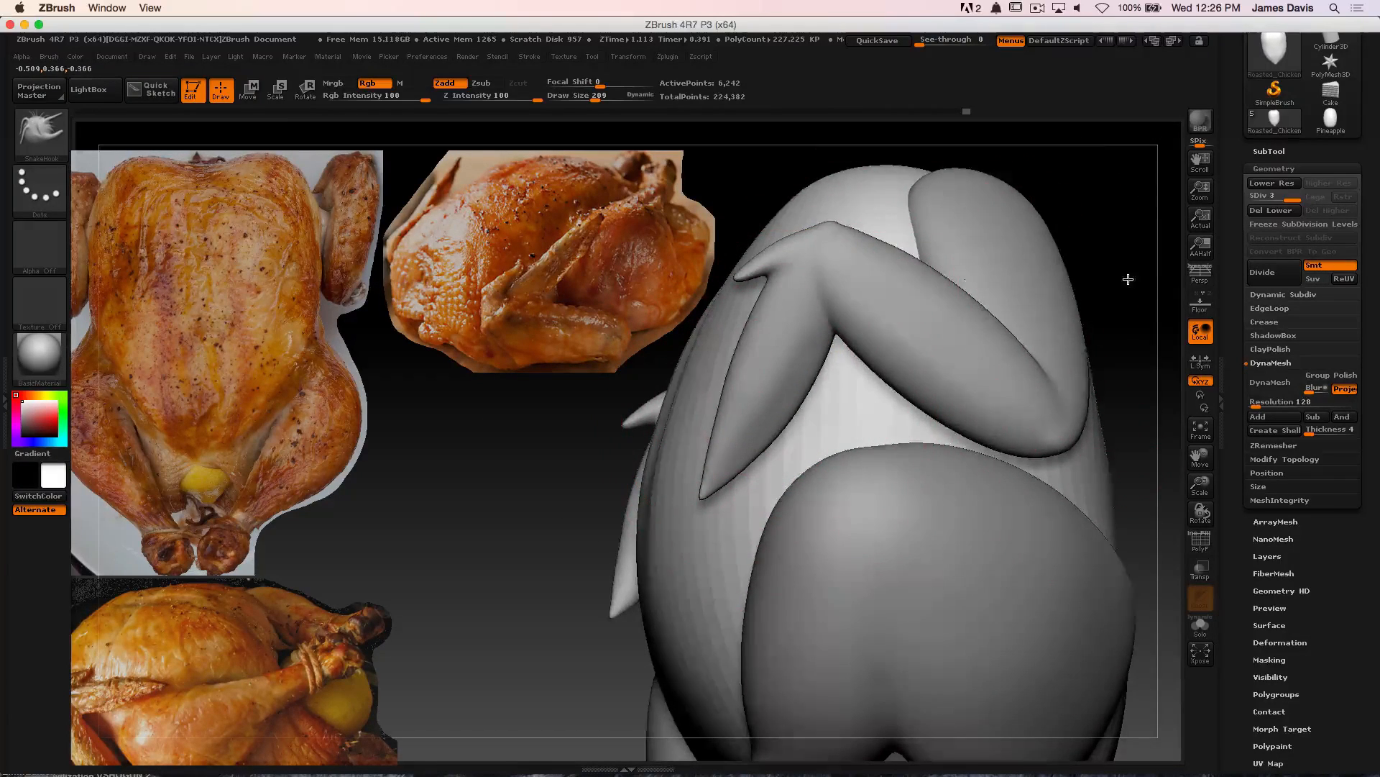
{"action": "left_click_drag", "start_coordinate": [1128, 279], "coordinate": [899, 215], "text": "alt"}
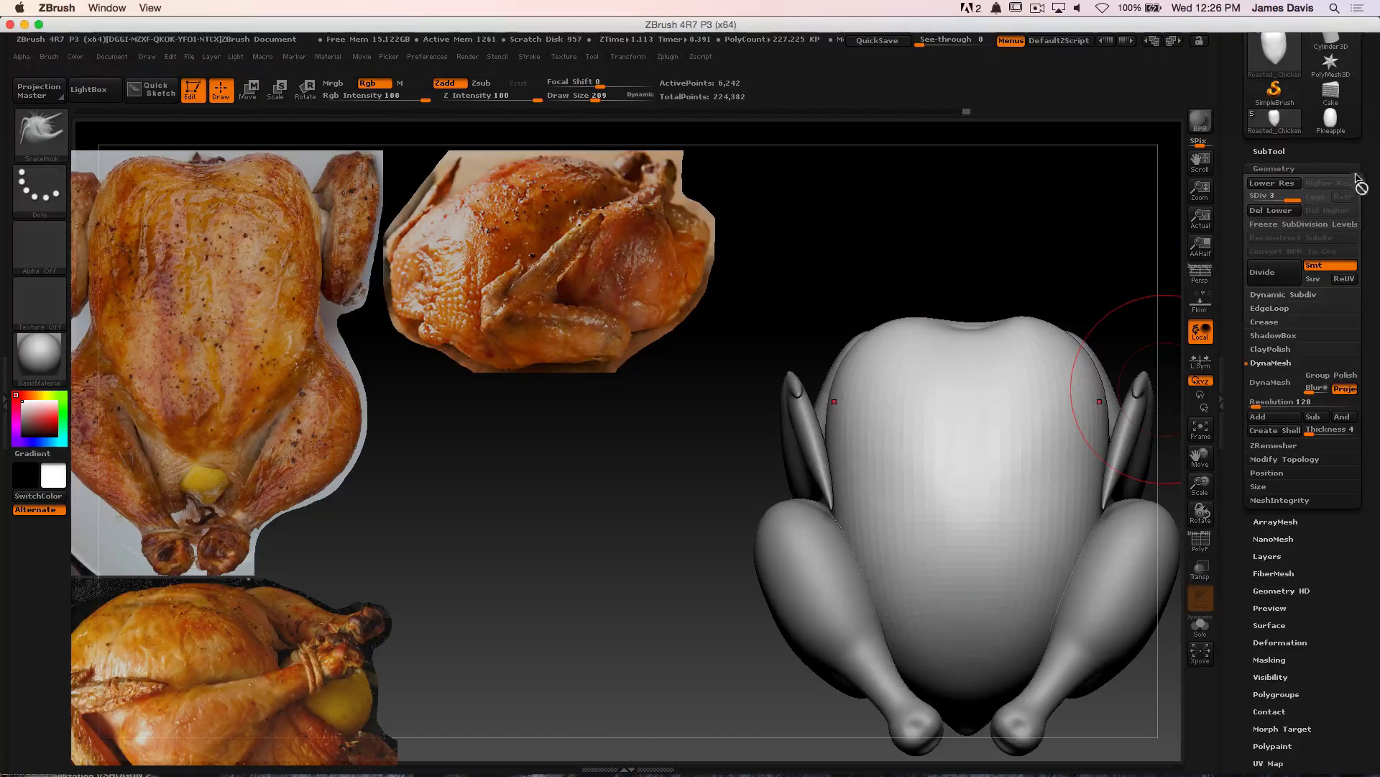
Merge the body, both leg and both wing subtools down into a single subtool
{"action": "left_click", "coordinate": [1269, 151]}
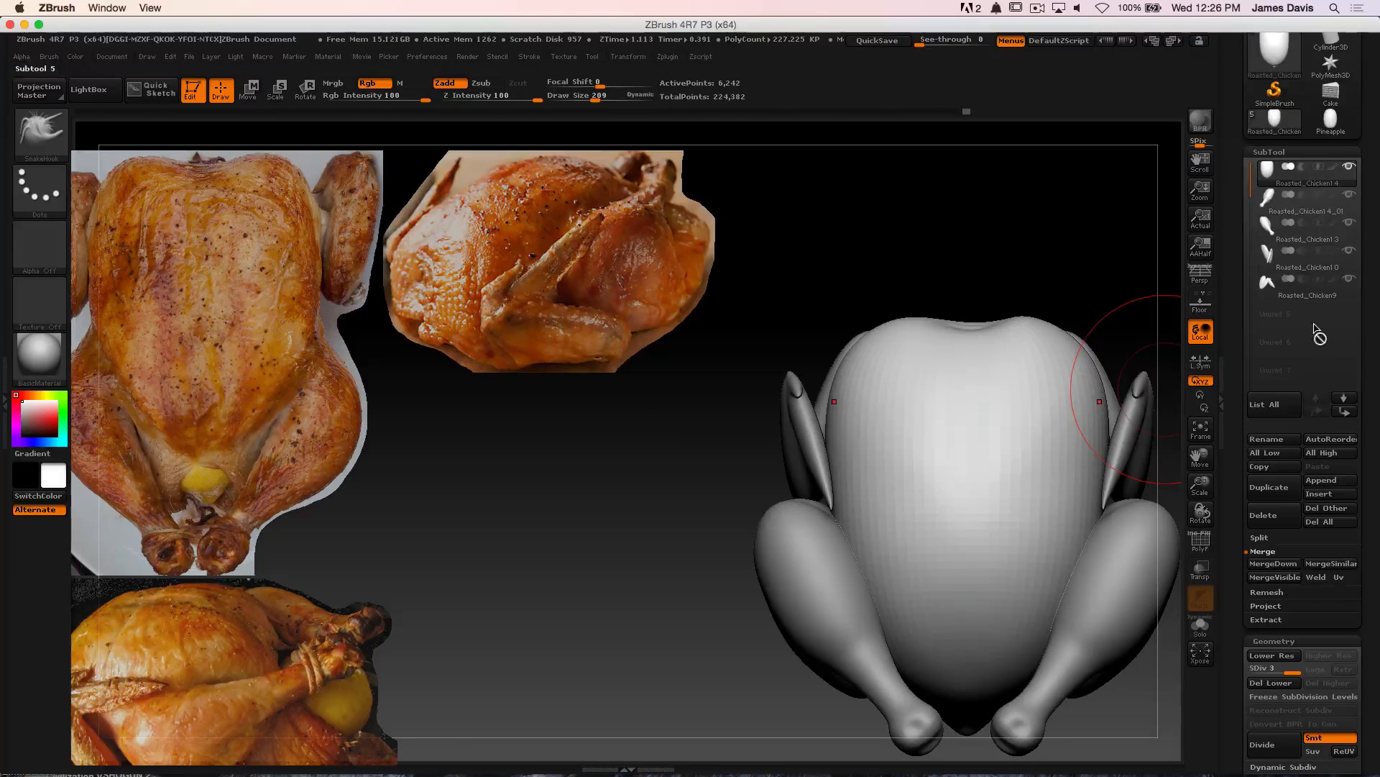
{"action": "left_click_drag", "start_coordinate": [1352, 632], "coordinate": [1338, 329]}
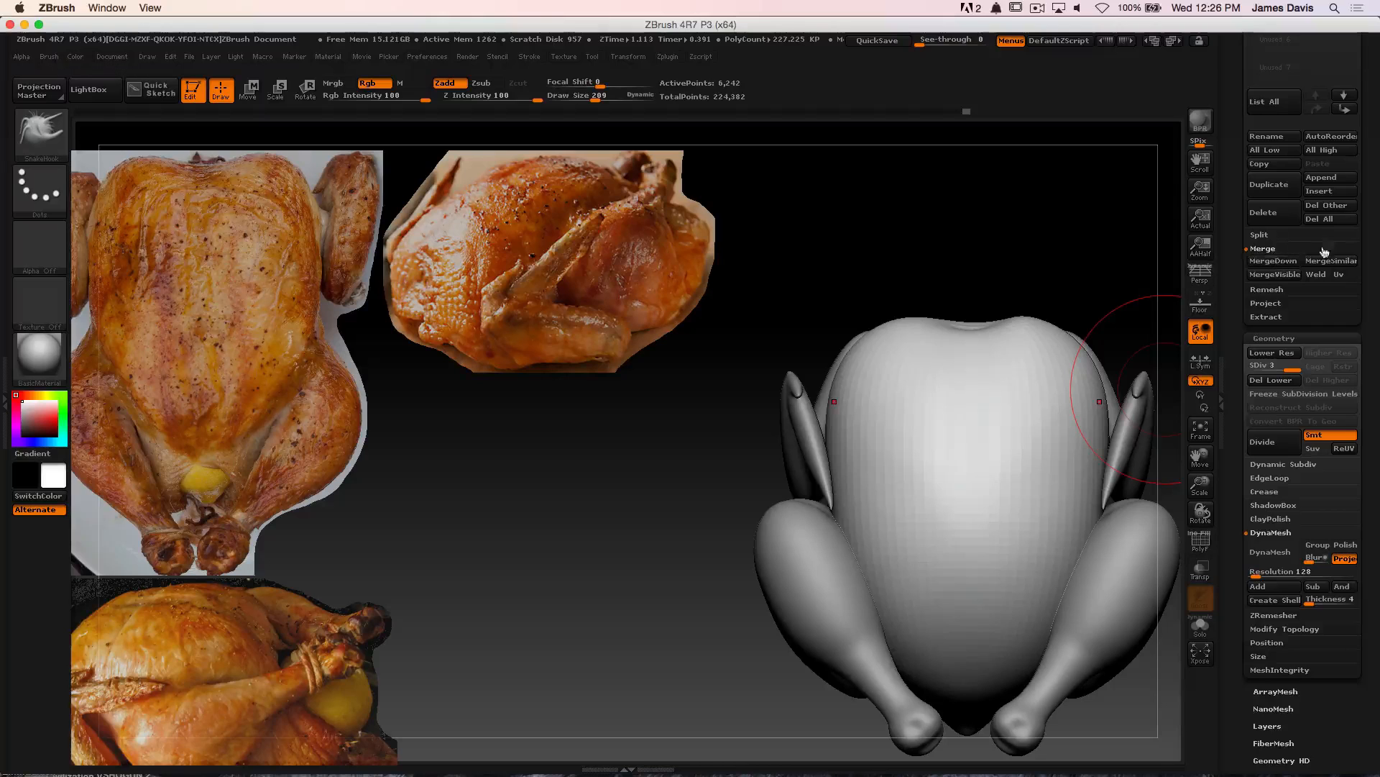
{"action": "left_click_drag", "start_coordinate": [1361, 221], "coordinate": [1352, 498]}
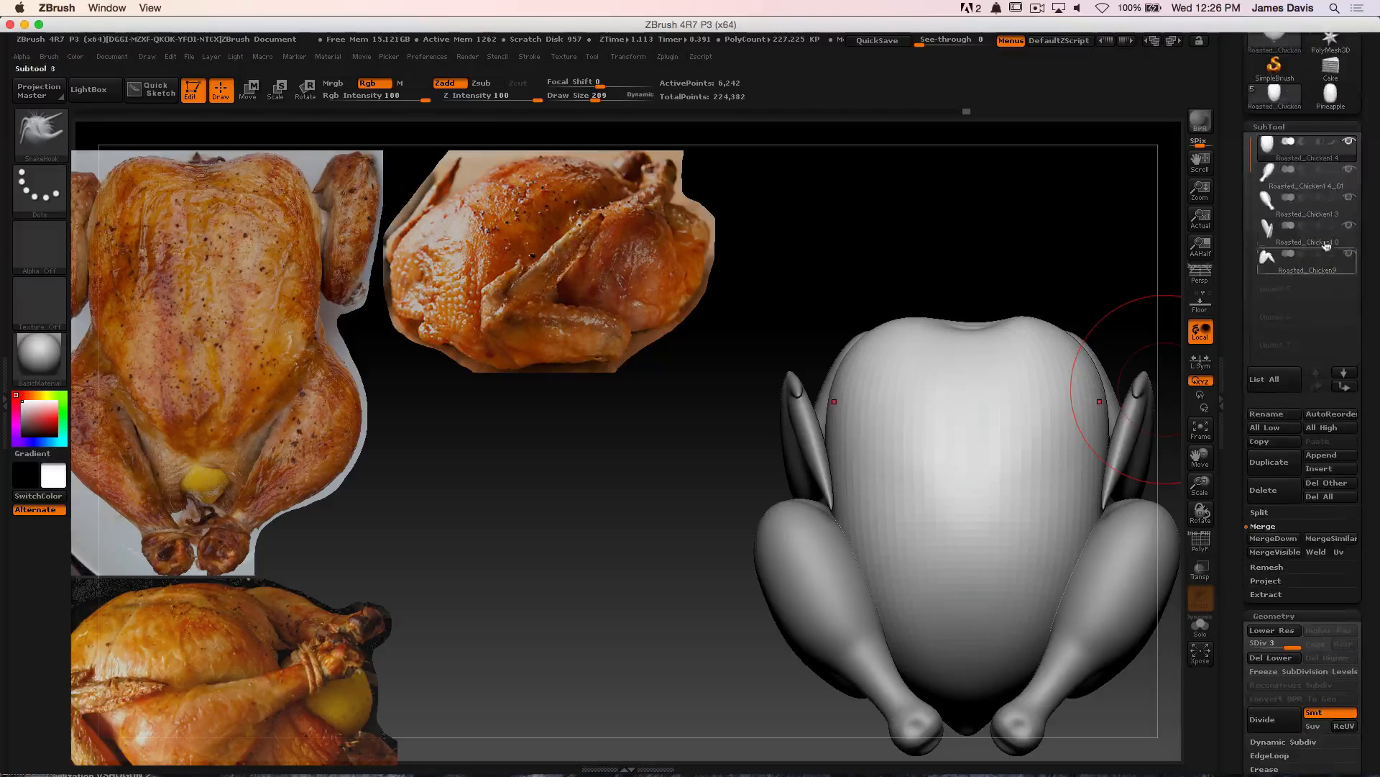
{"action": "left_click", "coordinate": [1273, 538]}
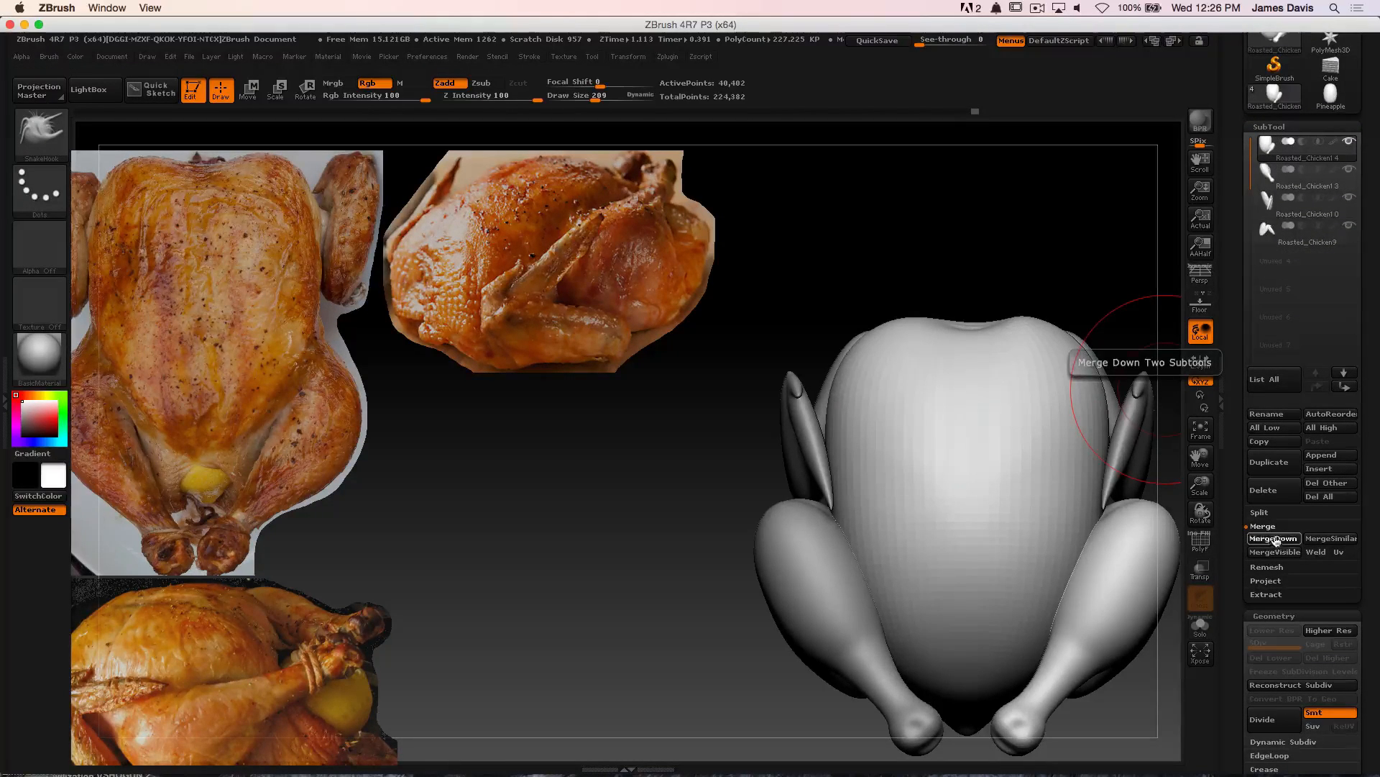
{"action": "left_click", "coordinate": [1273, 539]}
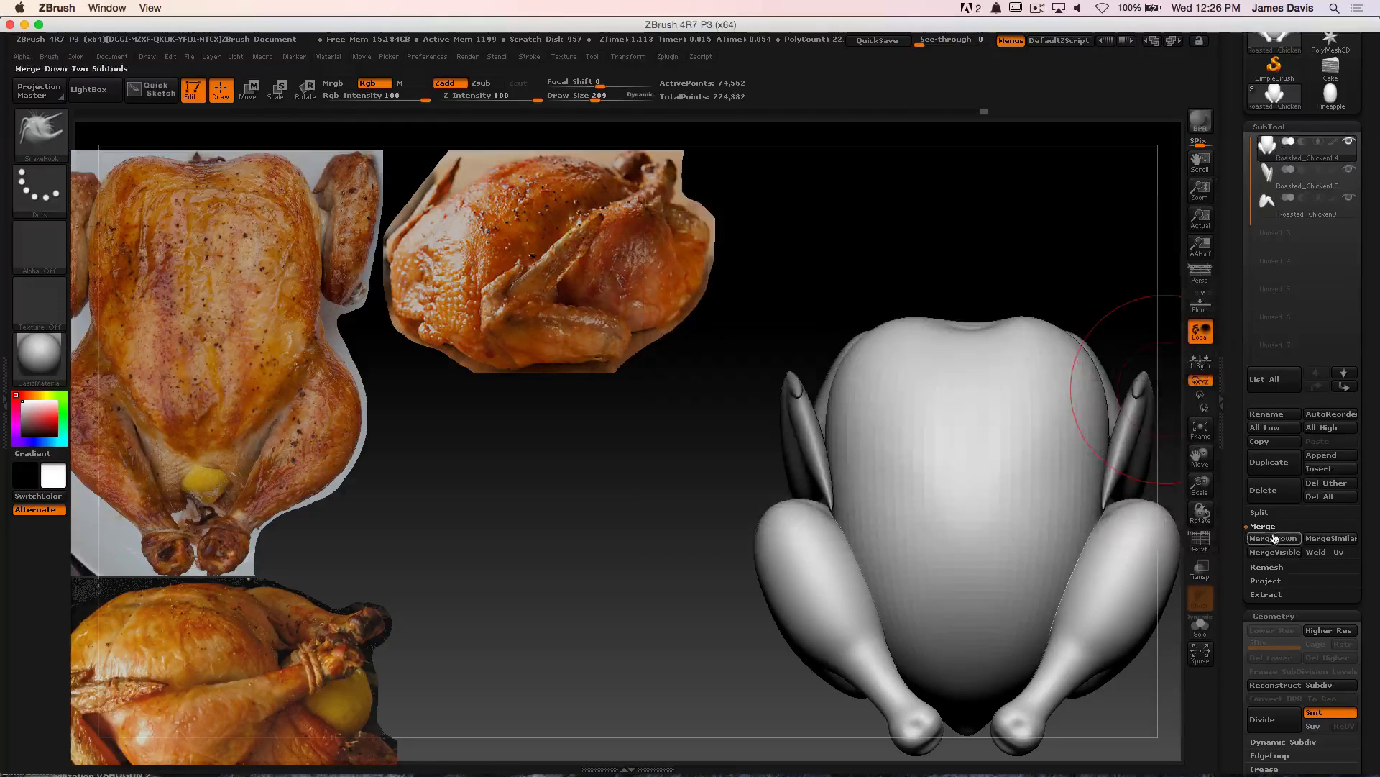
{"action": "left_click", "coordinate": [1275, 540]}
{"action": "left_click", "coordinate": [1278, 541]}
Divide the merged chicken mesh to subdivision level 2 and inspect where the wings and legs meet the body
{"action": "left_click_drag", "start_coordinate": [1373, 451], "coordinate": [1356, 294]}
{"action": "left_click", "coordinate": [1269, 235]}
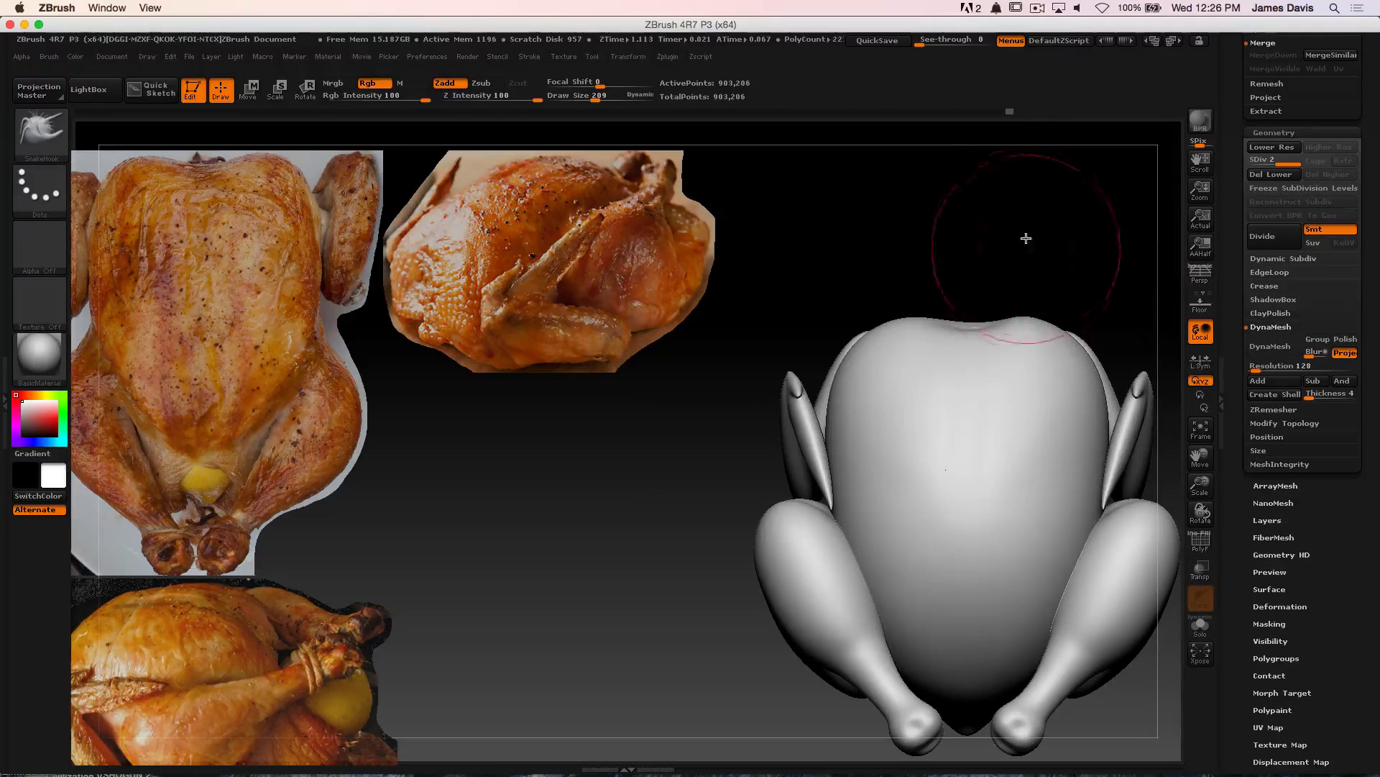
{"action": "mouse_move", "coordinate": [1026, 238]}
{"action": "left_mouse_down"}
{"action": "mouse_move", "coordinate": [916, 200]}
{"action": "mouse_move", "coordinate": [934, 235]}
{"action": "mouse_move", "coordinate": [893, 232]}
{"action": "left_mouse_up"}
{"action": "key", "text": "ctrl"}
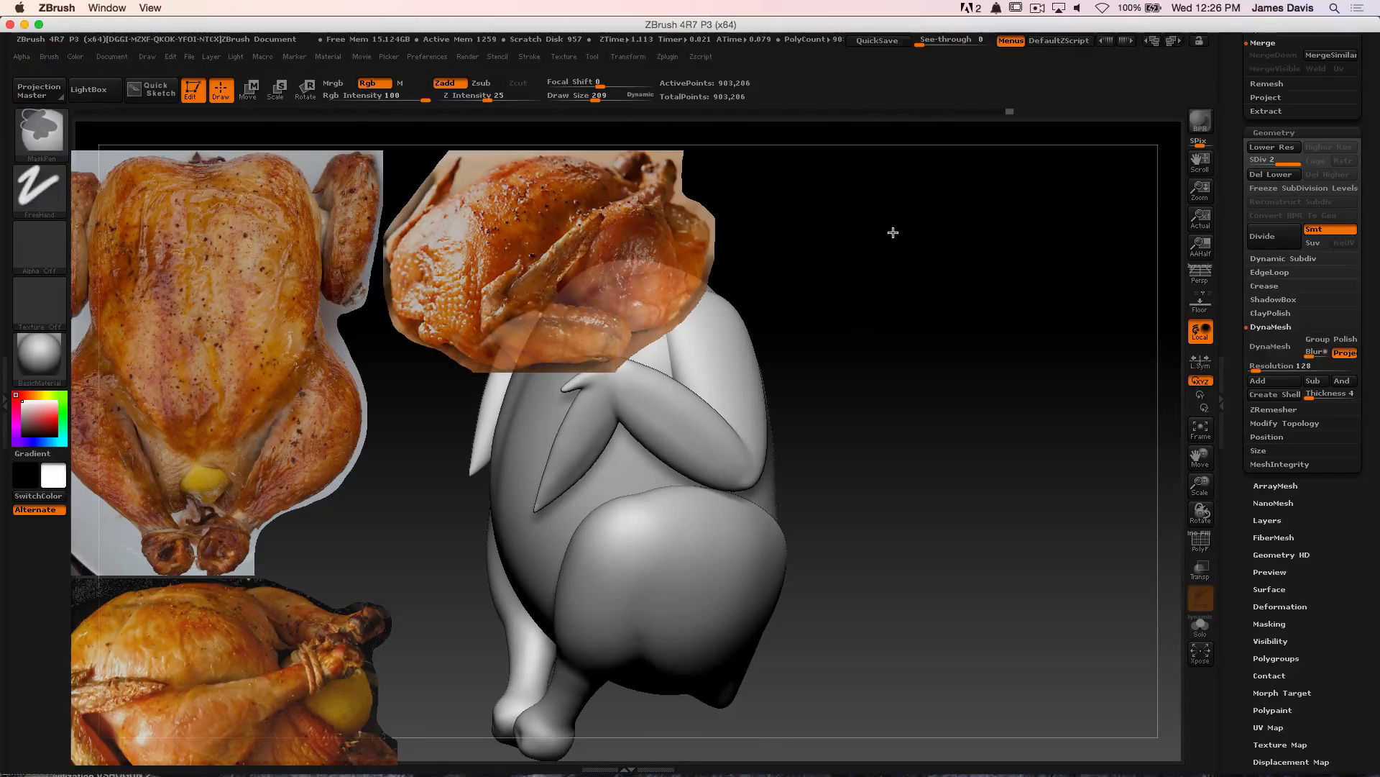
{"action": "mouse_move", "coordinate": [979, 328]}
{"action": "left_mouse_down", "text": "ctrl"}
{"action": "mouse_move", "coordinate": [1069, 379]}
{"action": "mouse_move", "coordinate": [1093, 421]}
{"action": "left_mouse_up", "text": "ctrl"}
{"action": "left_click_drag", "start_coordinate": [914, 315], "coordinate": [1079, 363]}
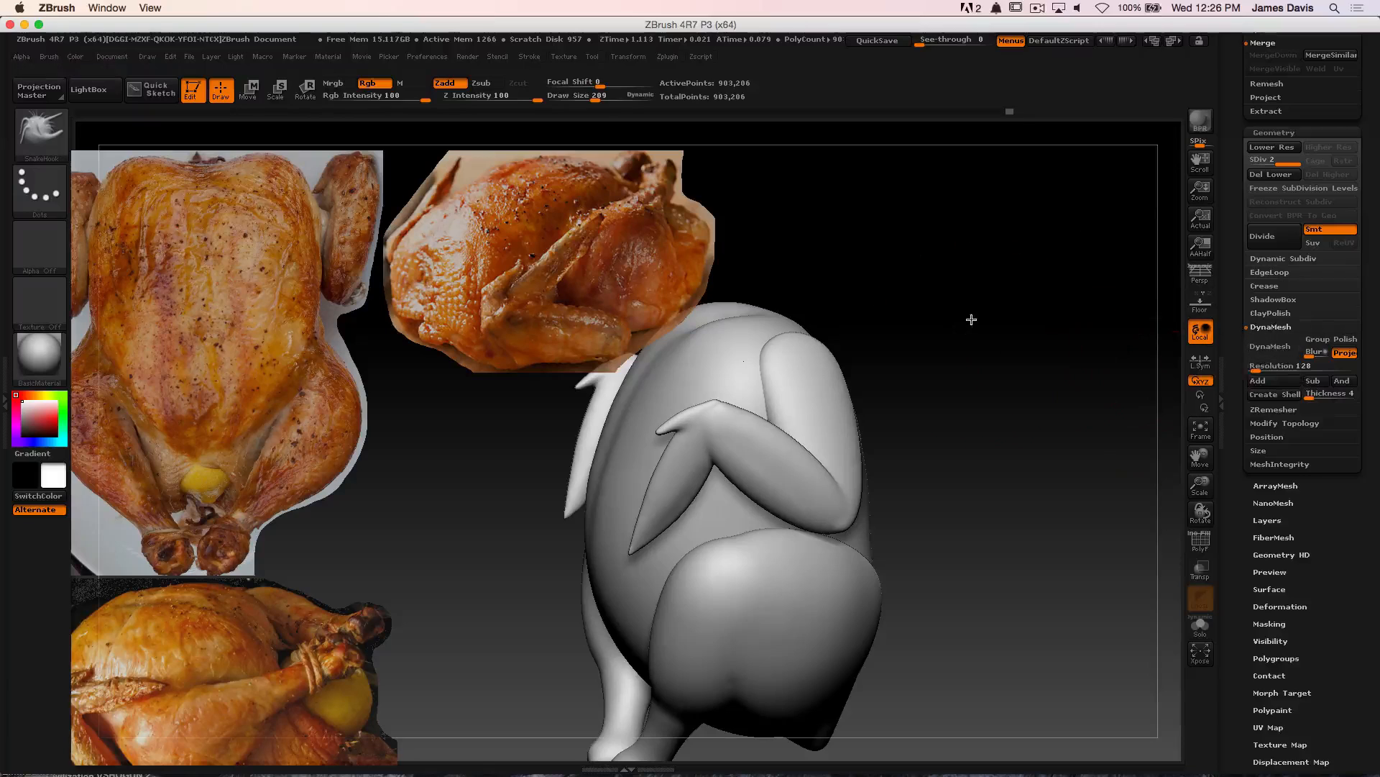
{"action": "mouse_move", "coordinate": [971, 319]}
{"action": "left_mouse_down"}
{"action": "mouse_move", "coordinate": [1042, 259]}
{"action": "mouse_move", "coordinate": [982, 289]}
{"action": "mouse_move", "coordinate": [977, 330]}
{"action": "mouse_move", "coordinate": [1080, 318]}
{"action": "left_mouse_up"}
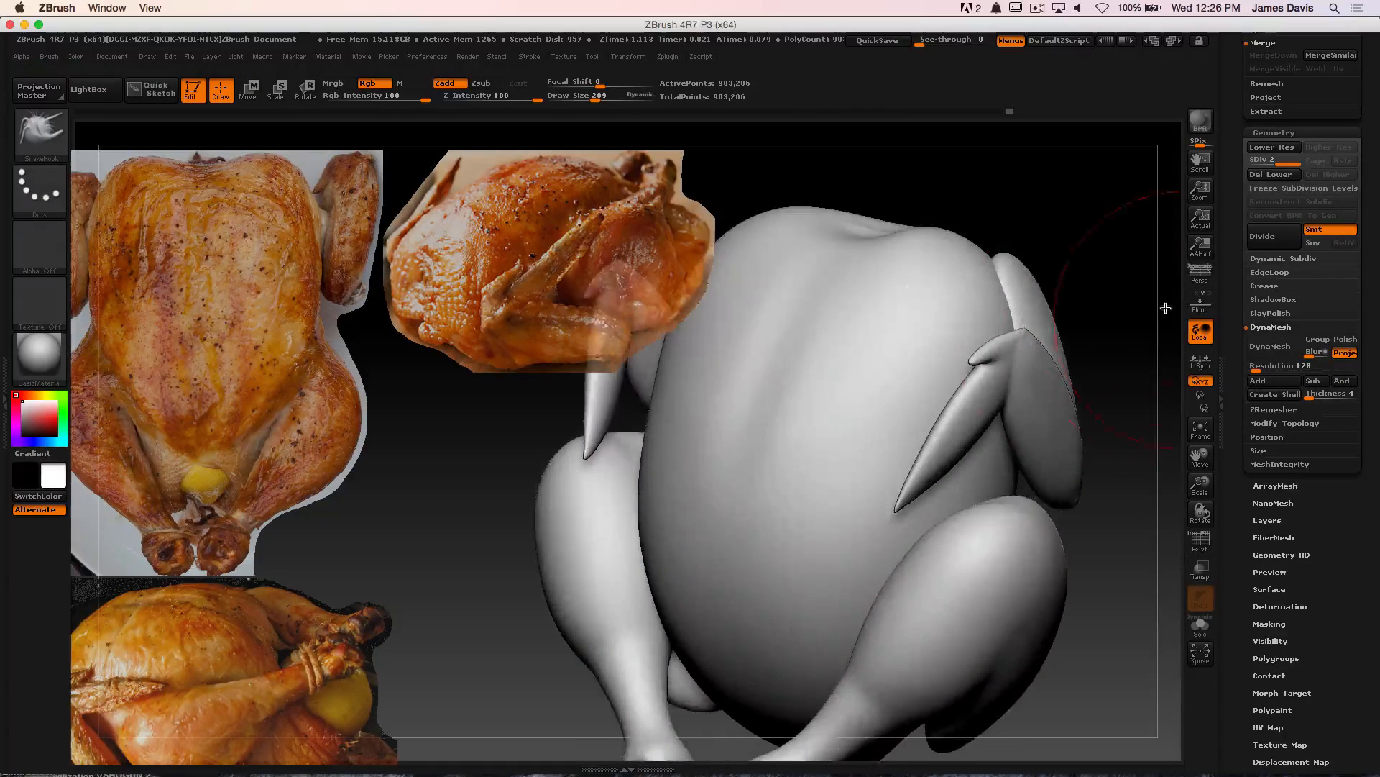
{"action": "left_click_drag", "start_coordinate": [1166, 307], "coordinate": [1147, 377]}
{"action": "left_click_drag", "start_coordinate": [1080, 283], "coordinate": [1063, 305]}
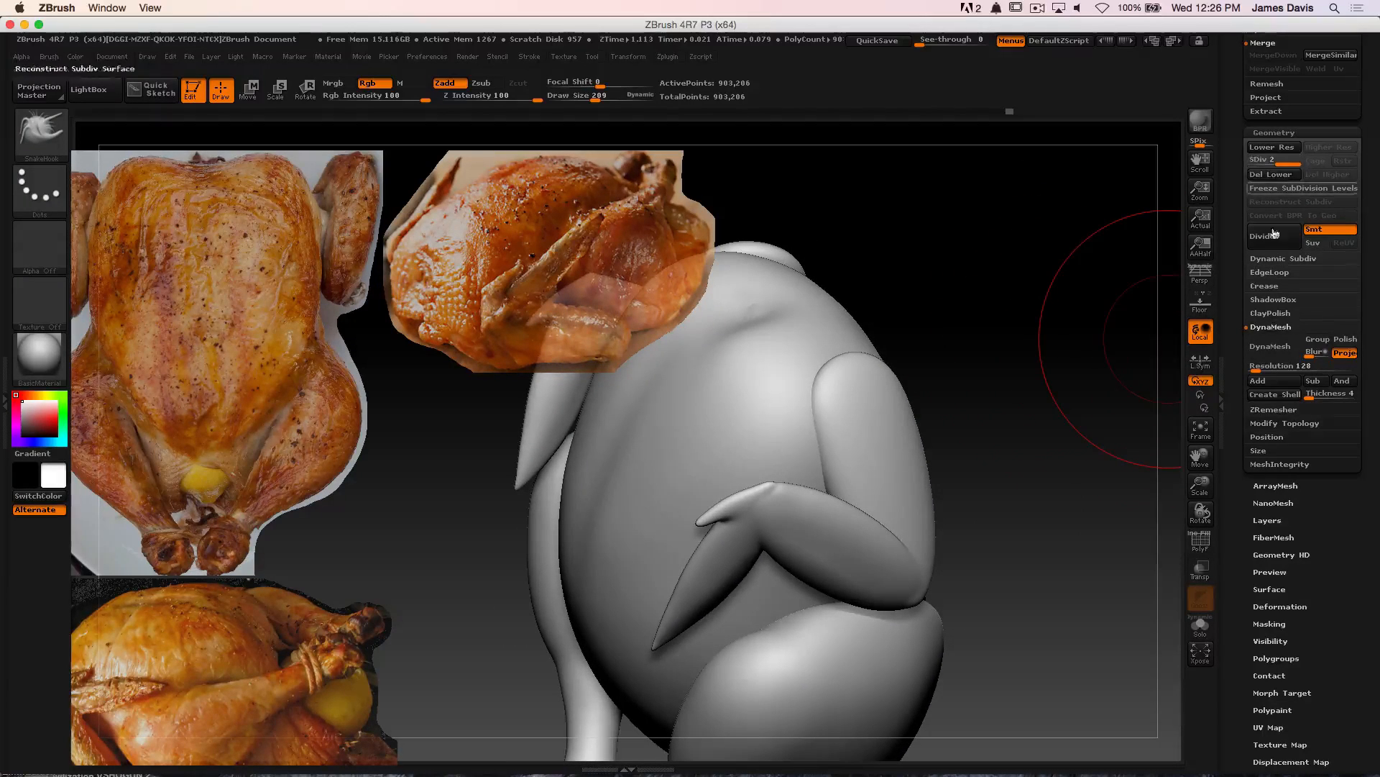
Try converting the merged chicken to DynaMesh at resolution 128 without freezing its subdivision levels, and undo it
{"action": "left_click", "coordinate": [1270, 348]}
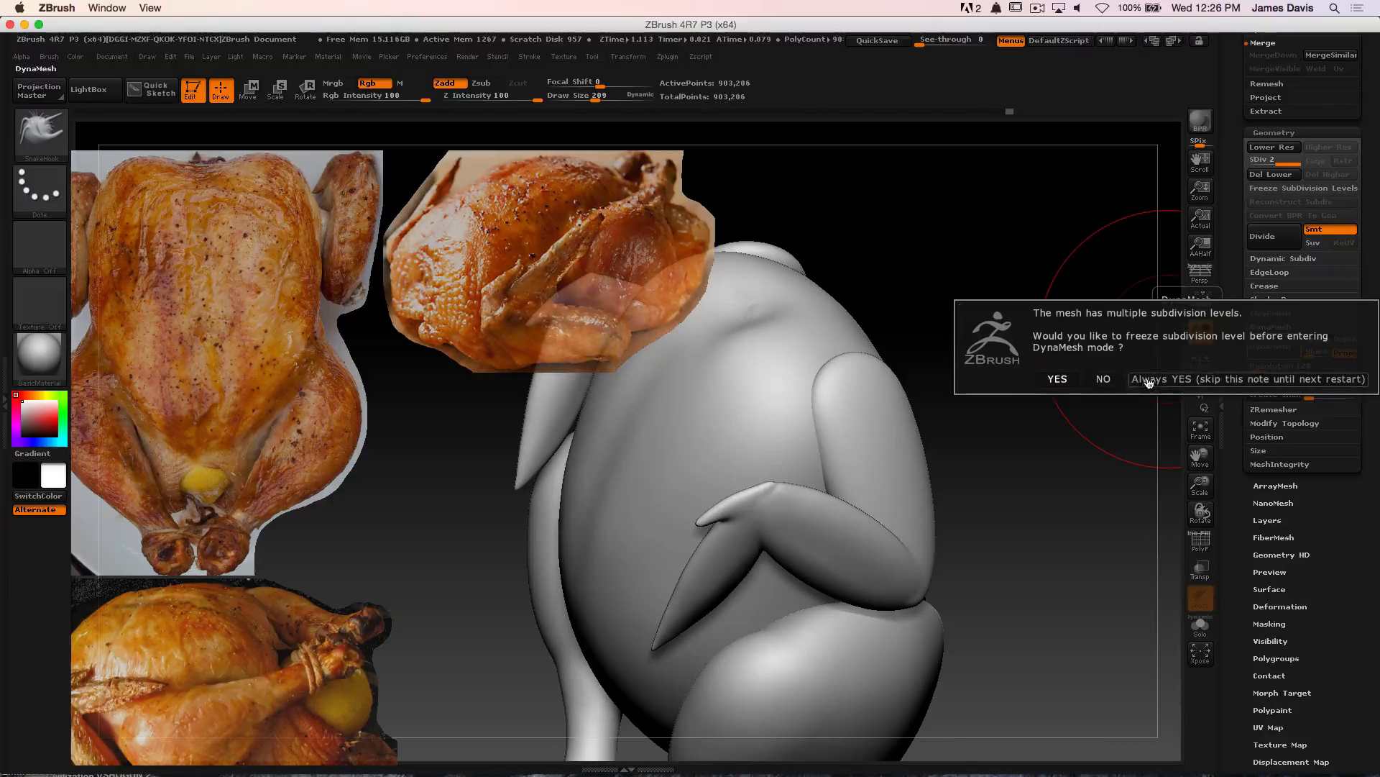
{"action": "left_click", "coordinate": [1104, 379]}
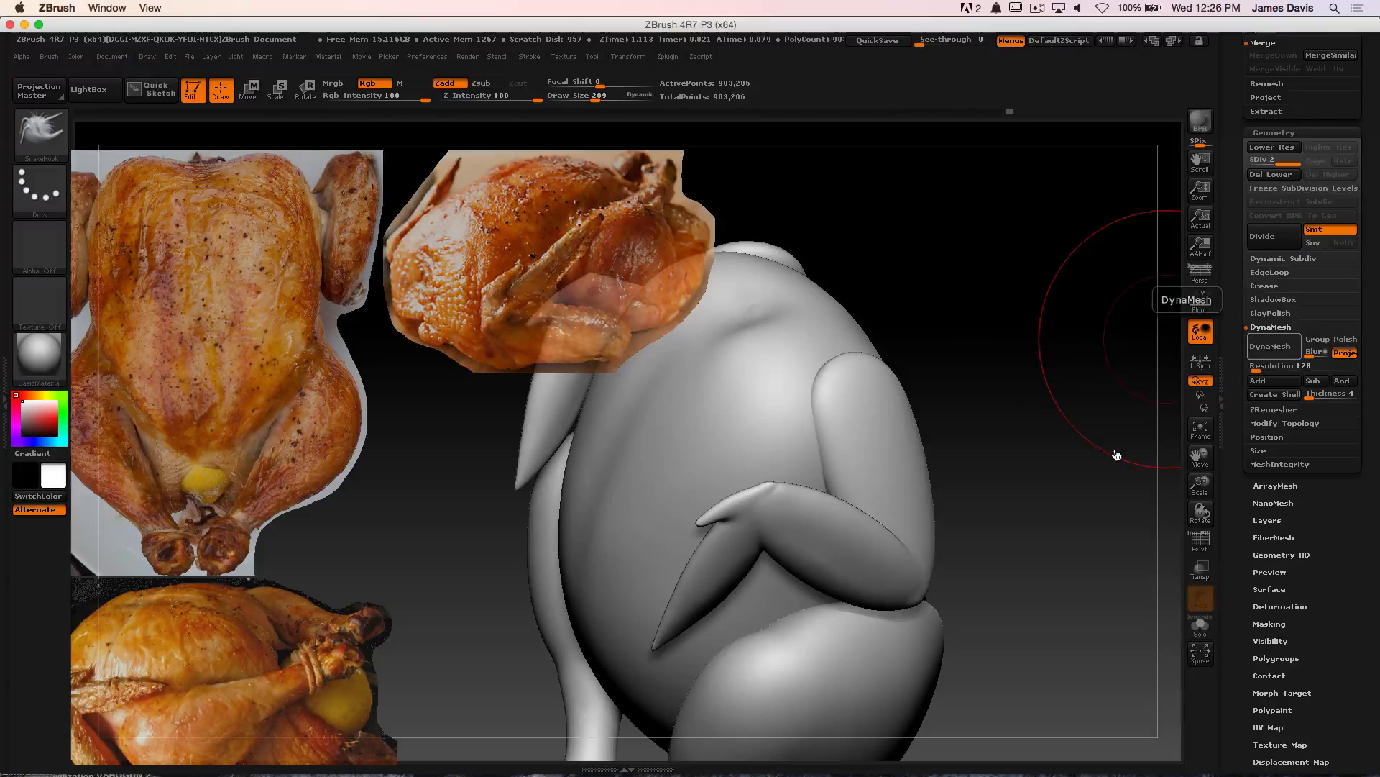
{"action": "left_click_drag", "start_coordinate": [1064, 367], "coordinate": [1048, 244]}
{"action": "key", "text": "ctrl+z"}
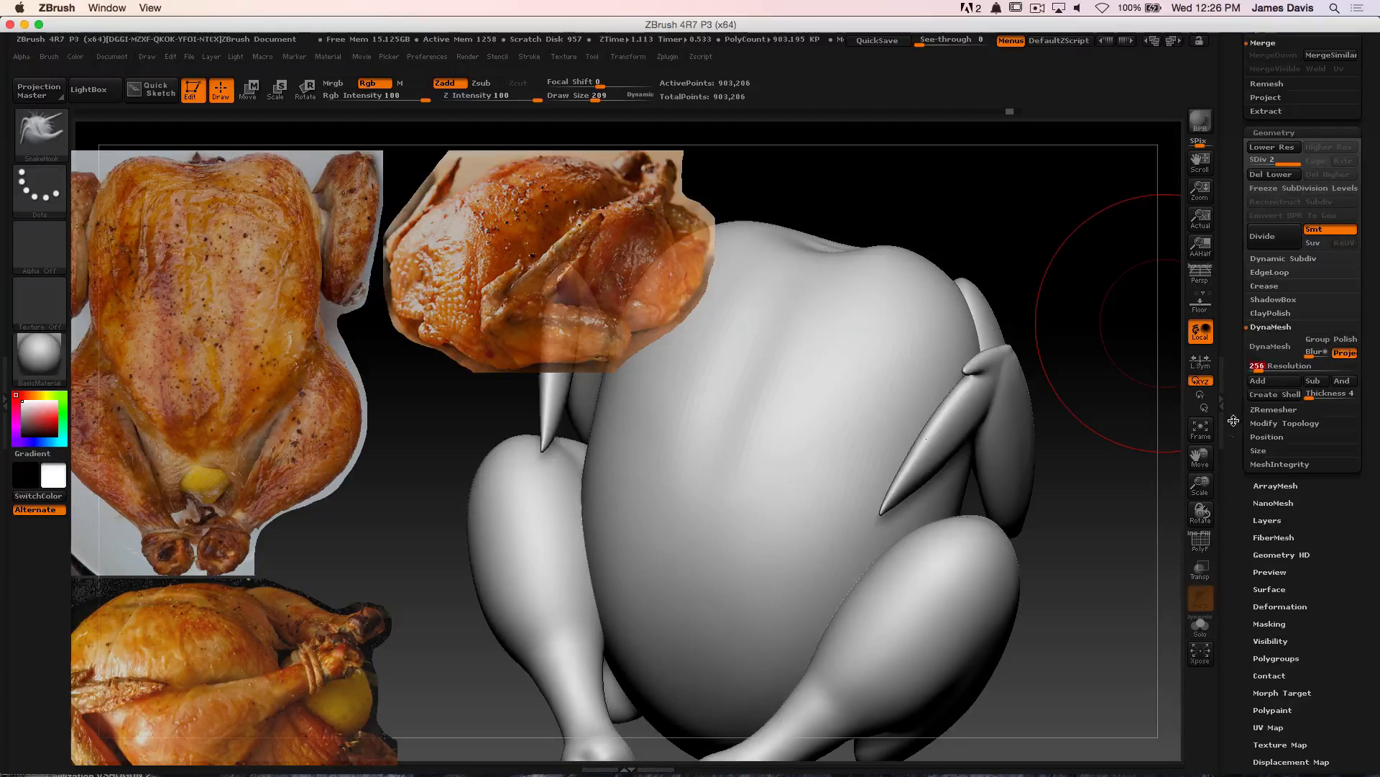
Convert the merged chicken to DynaMesh at resolution 256 without freezing its subdivision levels
{"action": "left_click", "coordinate": [1273, 356]}
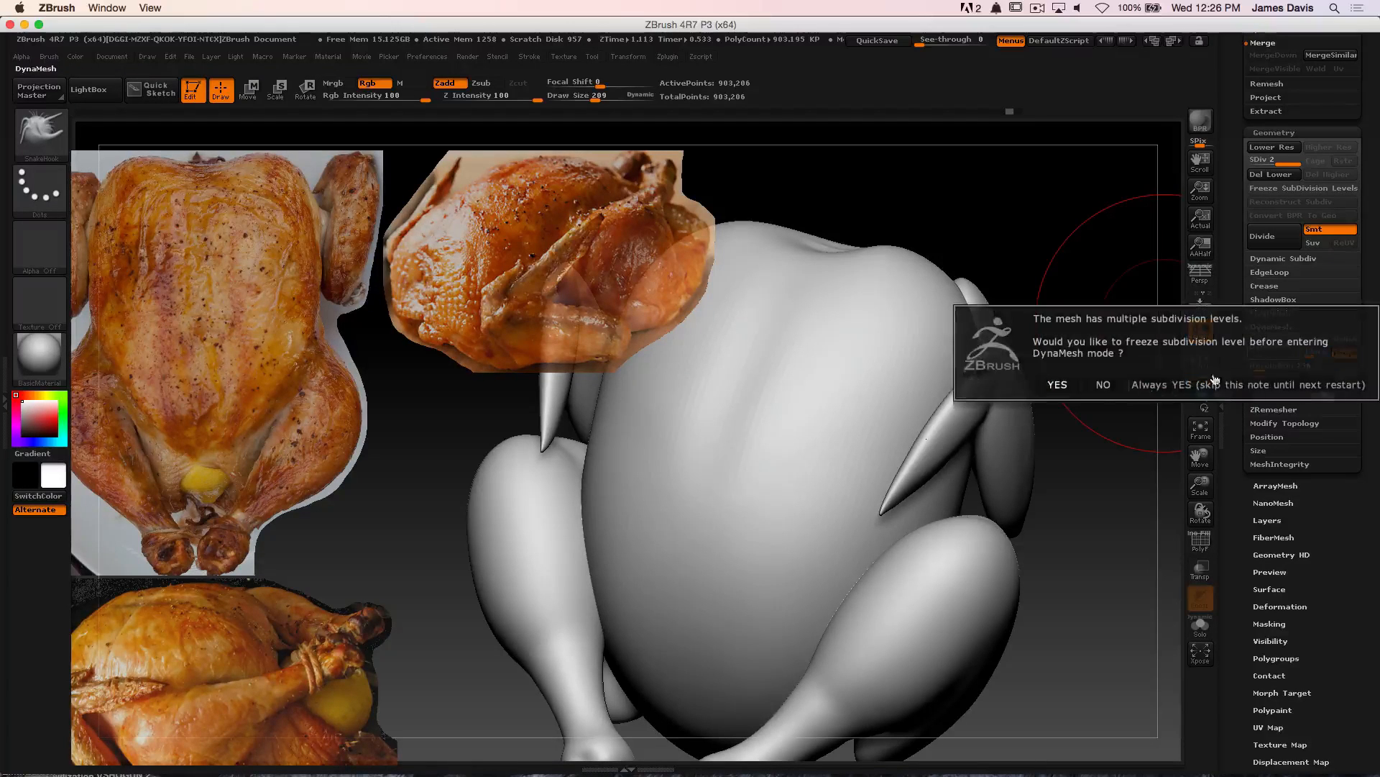
{"action": "left_click", "coordinate": [1095, 386]}
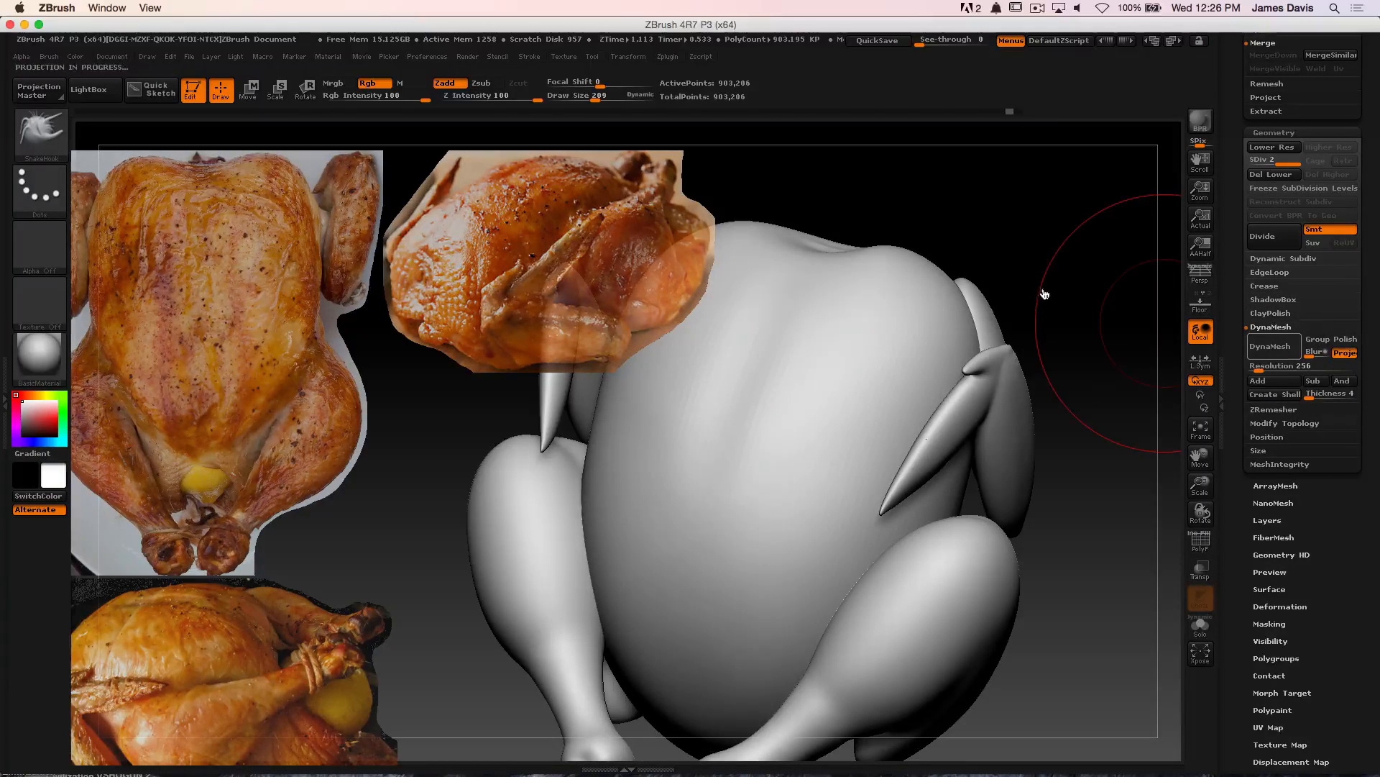
{"action": "mouse_move", "coordinate": [1067, 299]}
{"action": "left_mouse_down"}
{"action": "mouse_move", "coordinate": [1100, 370]}
{"action": "mouse_move", "coordinate": [968, 392]}
{"action": "mouse_move", "coordinate": [893, 446]}
{"action": "mouse_move", "coordinate": [923, 418]}
{"action": "left_mouse_up"}
{"action": "left_click_drag", "start_coordinate": [1148, 392], "coordinate": [1084, 440]}
Smooth the seams where the wing and leg join the chicken's body
{"action": "left_click_drag", "start_coordinate": [976, 409], "coordinate": [1027, 406], "text": "shift"}
{"action": "mouse_move", "coordinate": [1109, 239]}
{"action": "left_mouse_down"}
{"action": "mouse_move", "coordinate": [1118, 209]}
{"action": "mouse_move", "coordinate": [1032, 238]}
{"action": "left_mouse_up"}
{"action": "left_click_drag", "start_coordinate": [969, 277], "coordinate": [1029, 302], "text": "shift"}
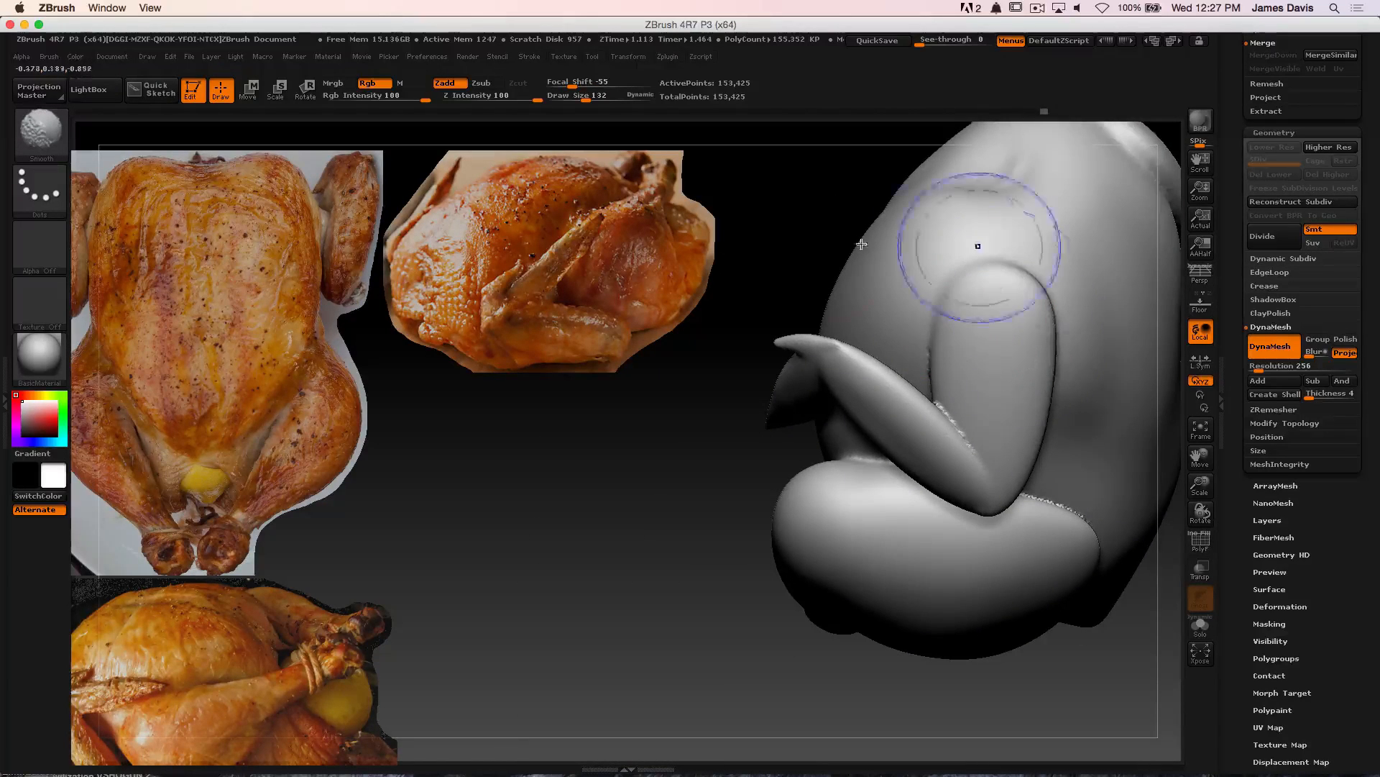
{"action": "left_click_drag", "start_coordinate": [862, 244], "coordinate": [971, 363]}
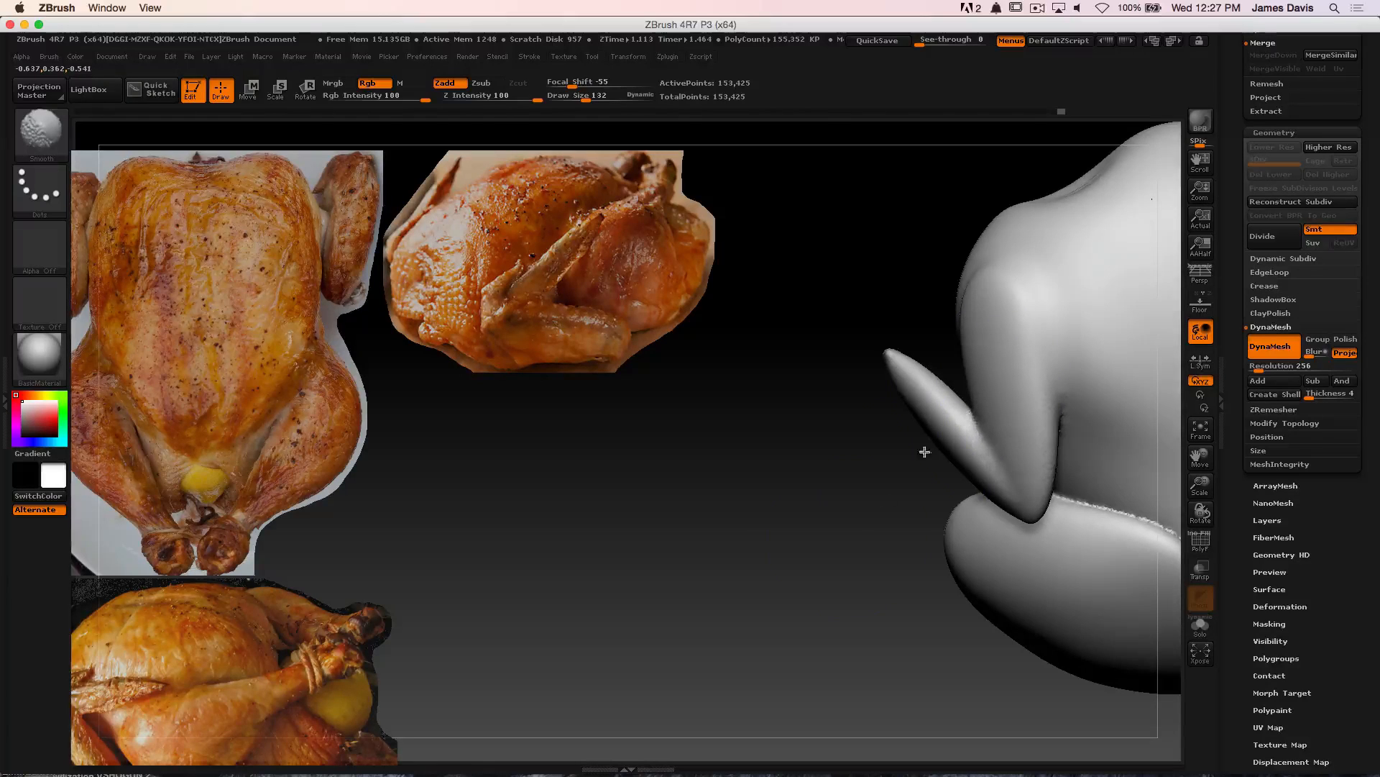
{"action": "left_click_drag", "start_coordinate": [862, 524], "coordinate": [709, 422], "text": "alt"}
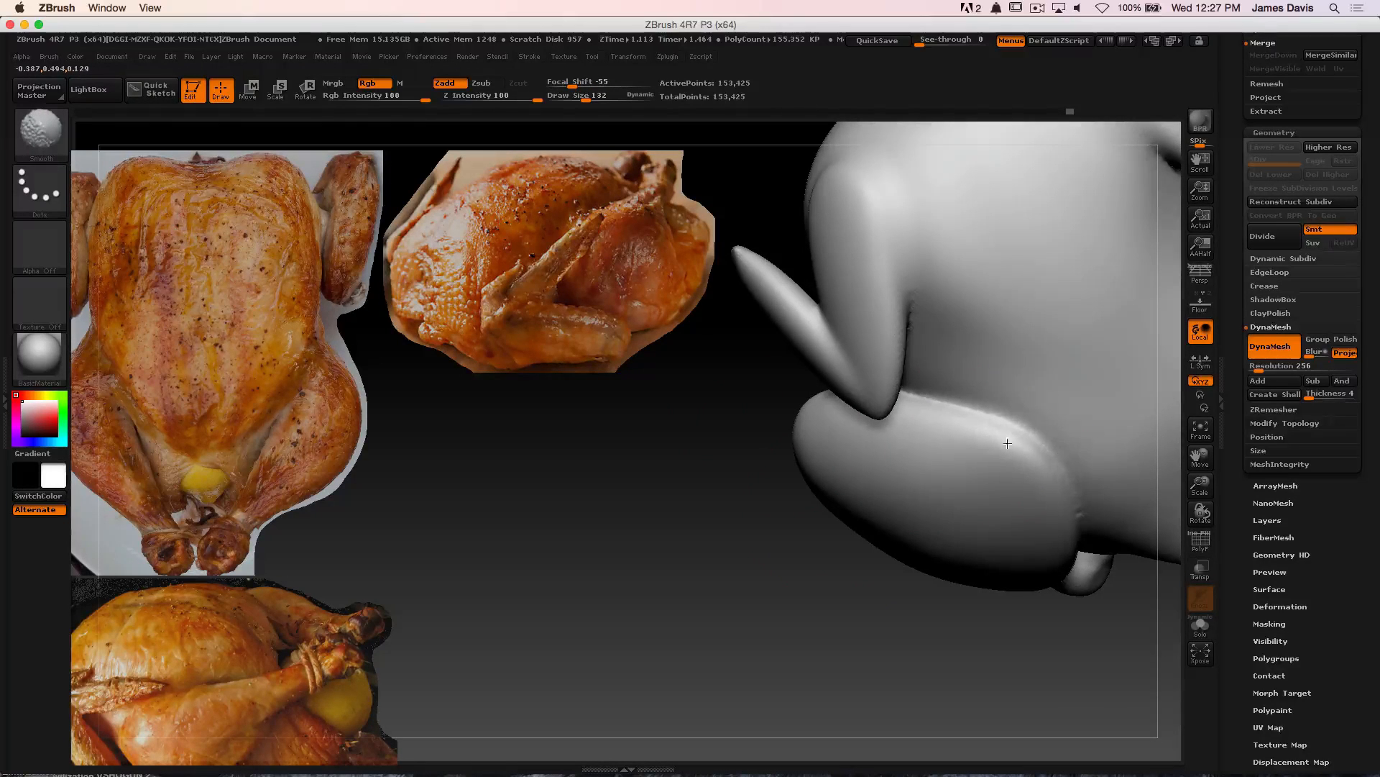
{"action": "mouse_move", "coordinate": [1053, 676]}
{"action": "left_mouse_down", "text": "alt"}
{"action": "mouse_move", "coordinate": [940, 601]}
{"action": "mouse_move", "coordinate": [952, 505]}
{"action": "left_mouse_up", "text": "alt"}
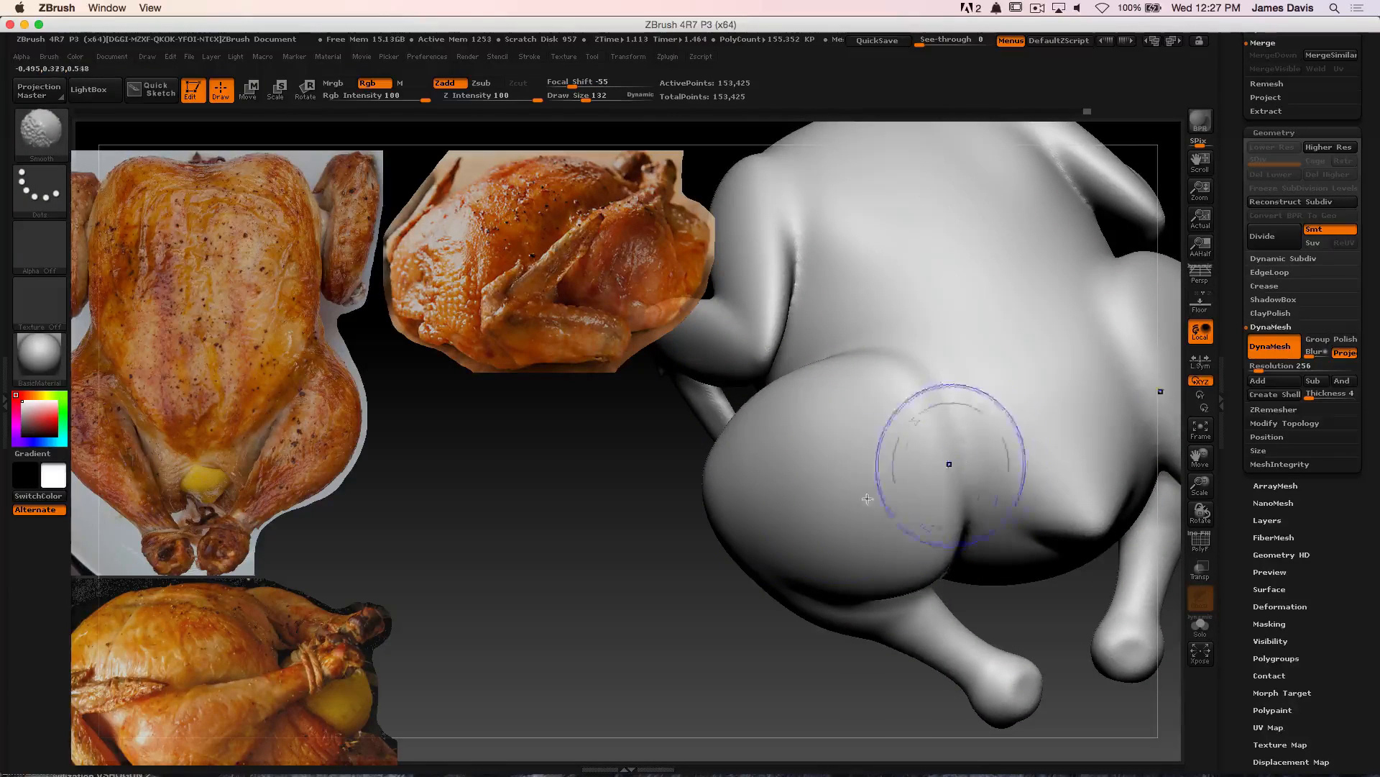
Update the DynaMesh and smooth the remaining creases where the legs and wings blend into the body
{"action": "key", "text": "ctrl"}
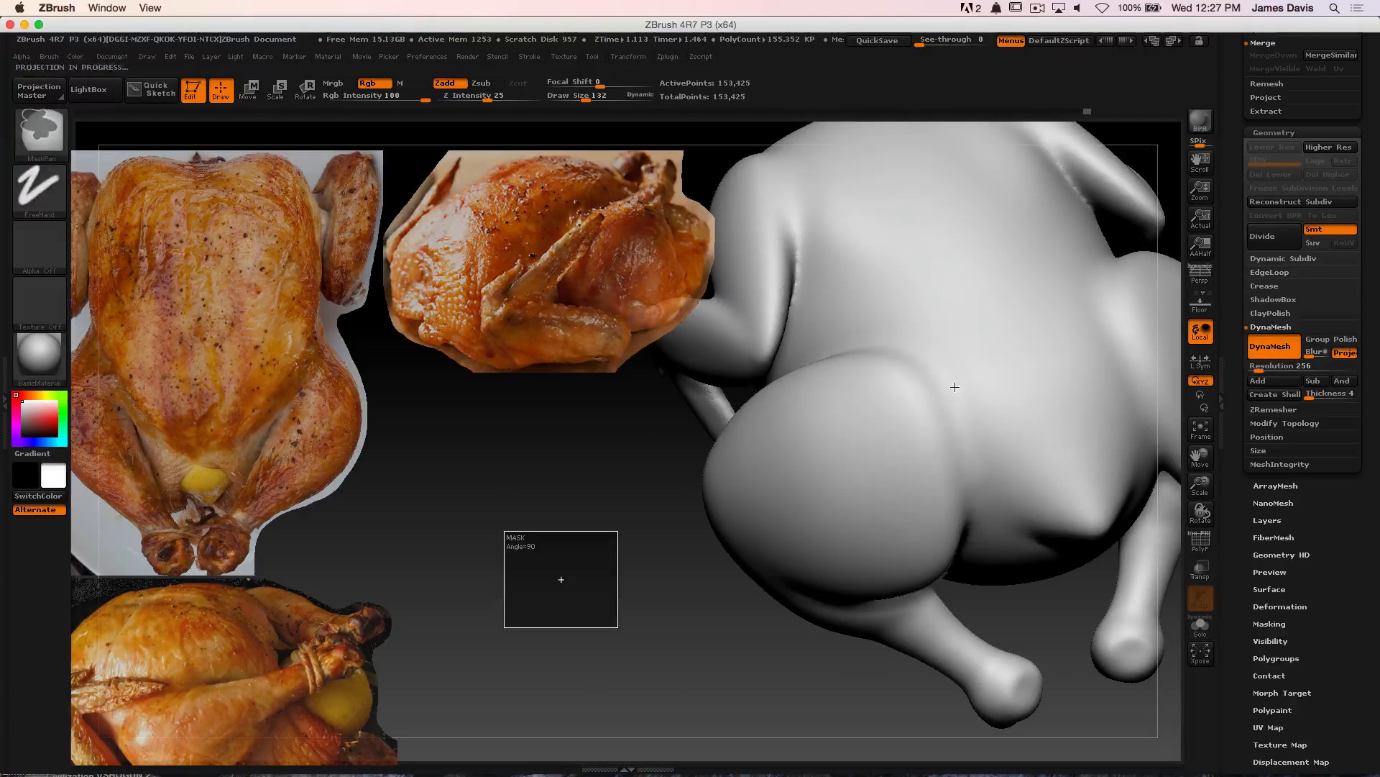
{"action": "key", "text": "shift"}
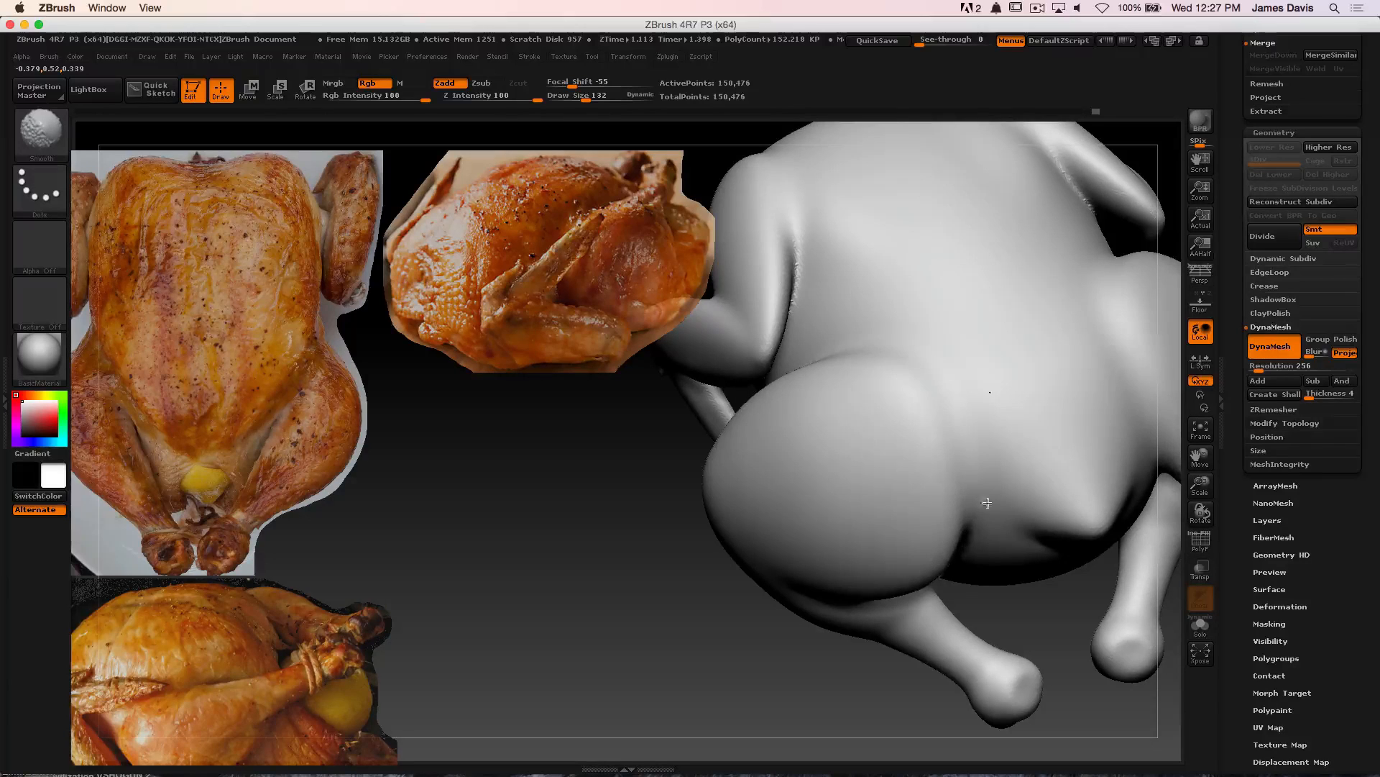
{"action": "left_click_drag", "start_coordinate": [662, 534], "coordinate": [776, 460]}
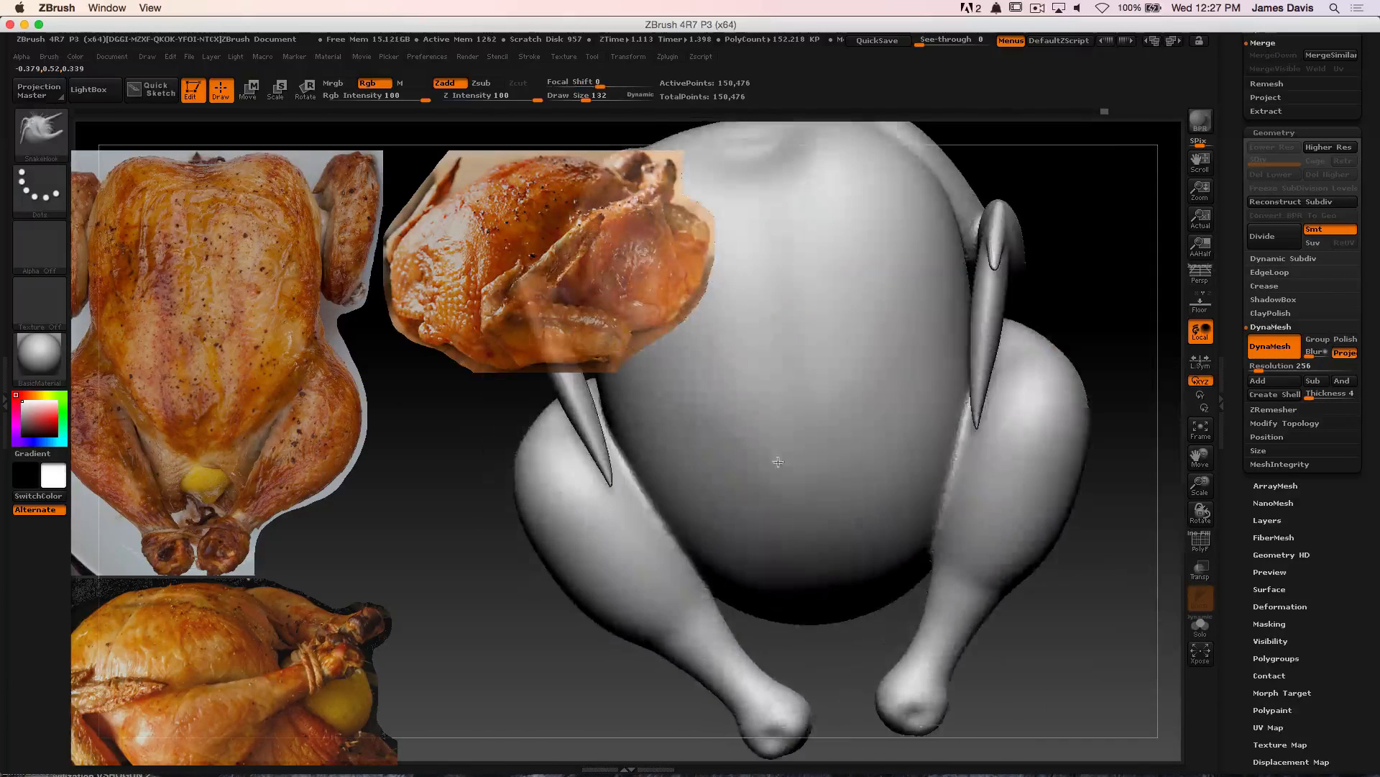
{"action": "left_click_drag", "start_coordinate": [1002, 456], "coordinate": [964, 499], "text": "shift"}
{"action": "mouse_move", "coordinate": [1086, 302]}
{"action": "left_mouse_down", "text": "alt"}
{"action": "mouse_move", "coordinate": [1038, 200]}
{"action": "mouse_move", "coordinate": [913, 348]}
{"action": "left_mouse_up", "text": "alt"}
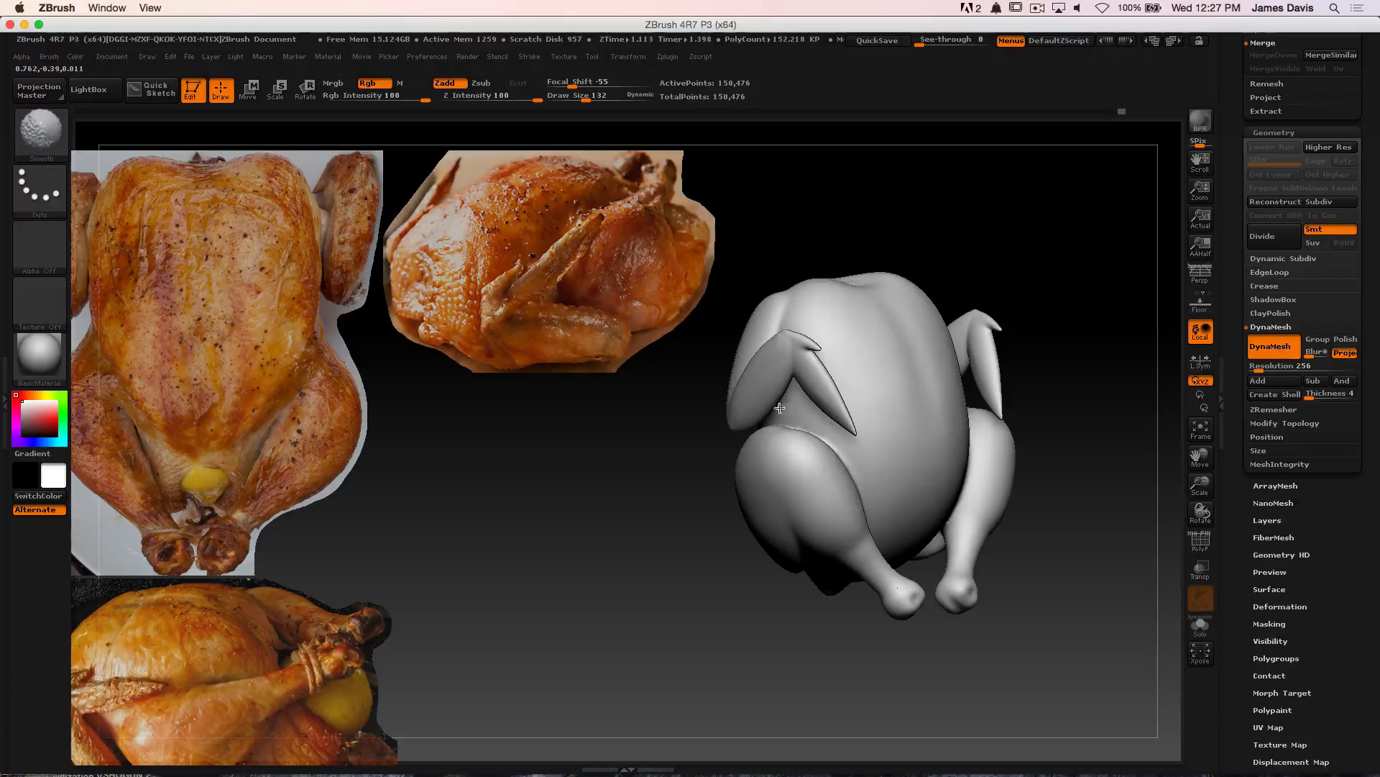
{"action": "mouse_move", "coordinate": [1065, 258]}
{"action": "left_mouse_down"}
{"action": "mouse_move", "coordinate": [972, 278]}
{"action": "mouse_move", "coordinate": [990, 308]}
{"action": "mouse_move", "coordinate": [1078, 360]}
{"action": "mouse_move", "coordinate": [1098, 280]}
{"action": "mouse_move", "coordinate": [1104, 331]}
{"action": "left_mouse_up"}
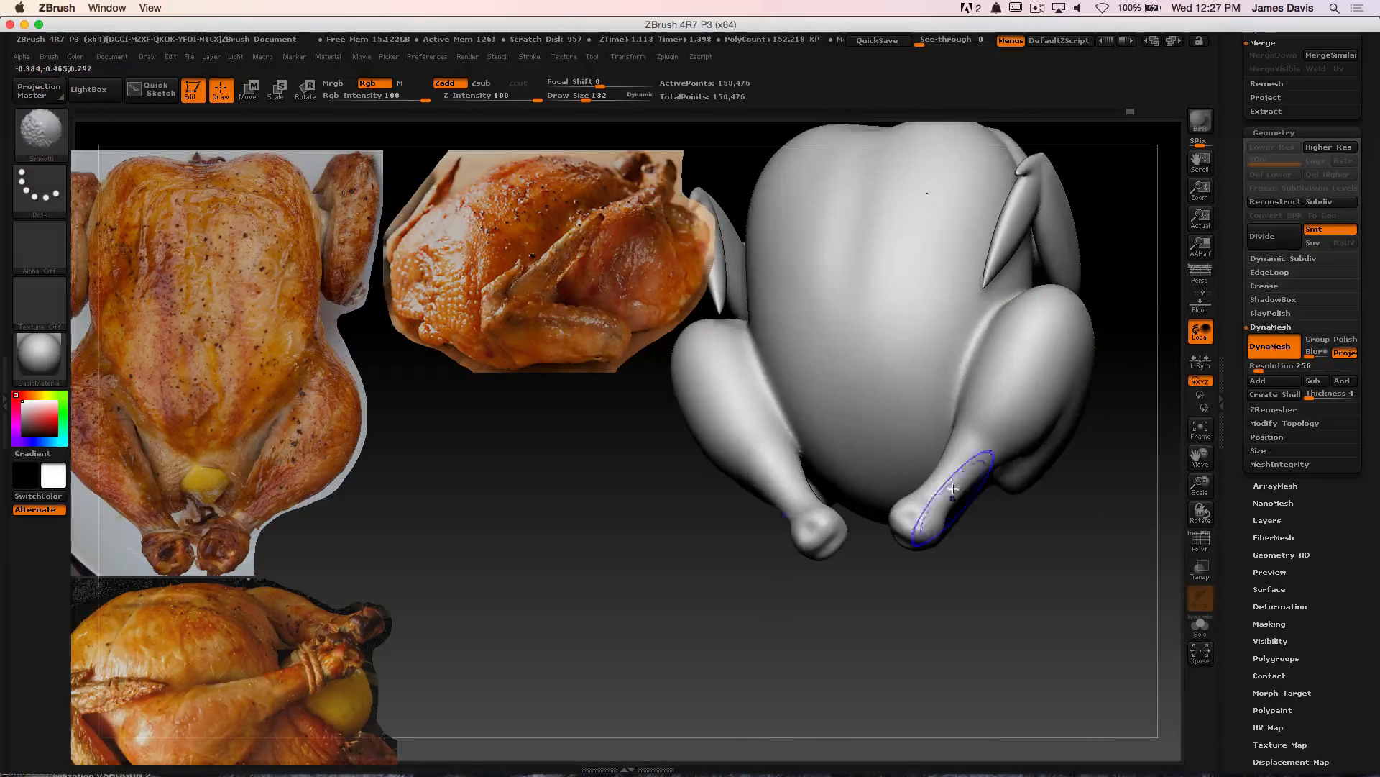
{"action": "mouse_move", "coordinate": [1128, 235]}
{"action": "left_mouse_down"}
{"action": "mouse_move", "coordinate": [1057, 308]}
{"action": "mouse_move", "coordinate": [1069, 342]}
{"action": "mouse_move", "coordinate": [980, 244]}
{"action": "mouse_move", "coordinate": [996, 216]}
{"action": "mouse_move", "coordinate": [1091, 222]}
{"action": "mouse_move", "coordinate": [1061, 201]}
{"action": "mouse_move", "coordinate": [964, 283]}
{"action": "mouse_move", "coordinate": [1020, 252]}
{"action": "mouse_move", "coordinate": [971, 302]}
{"action": "mouse_move", "coordinate": [1006, 191]}
{"action": "left_mouse_up"}
{"action": "left_click_drag", "start_coordinate": [1001, 244], "coordinate": [1148, 241], "text": "alt"}
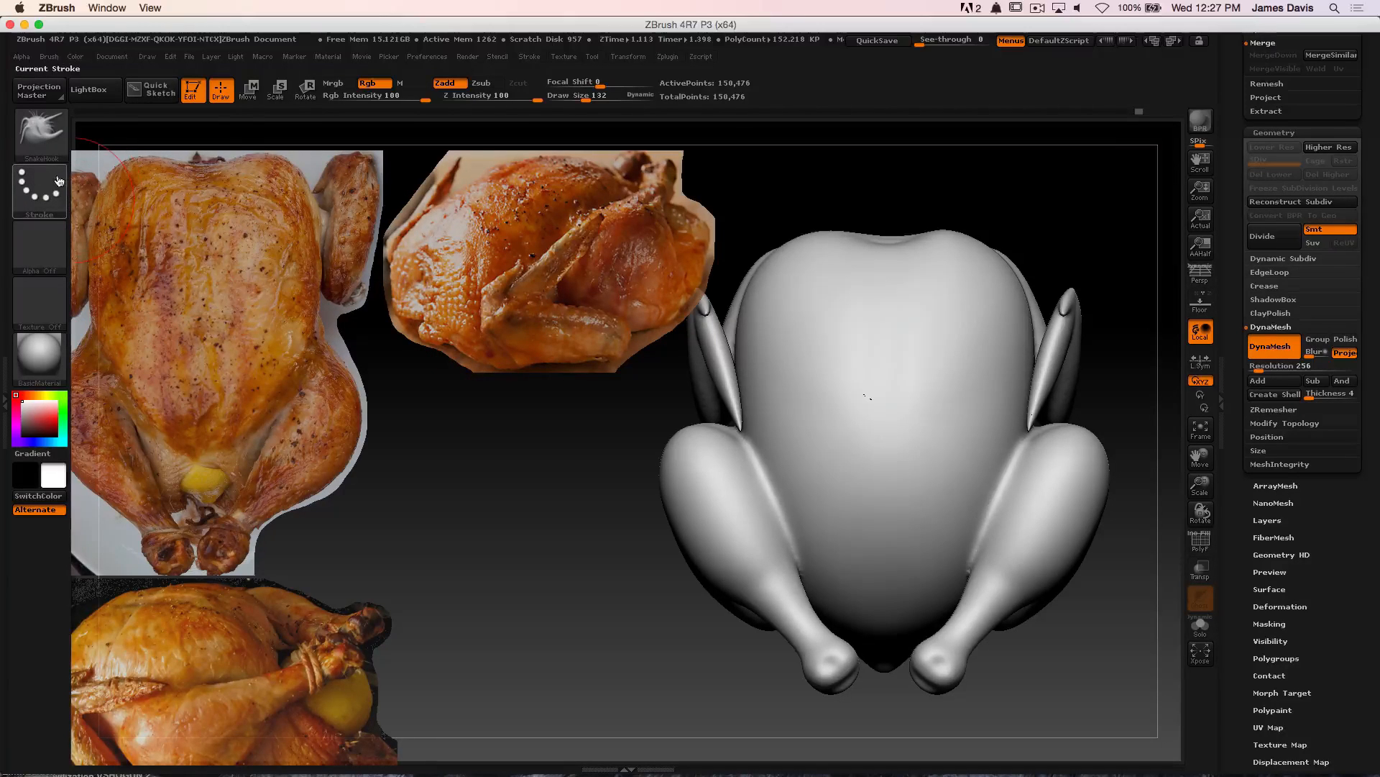
Switch to the Standard brush with the DragRect stroke
{"action": "key", "text": "b"}
{"action": "key", "text": "s"}
{"action": "key", "text": "t"}
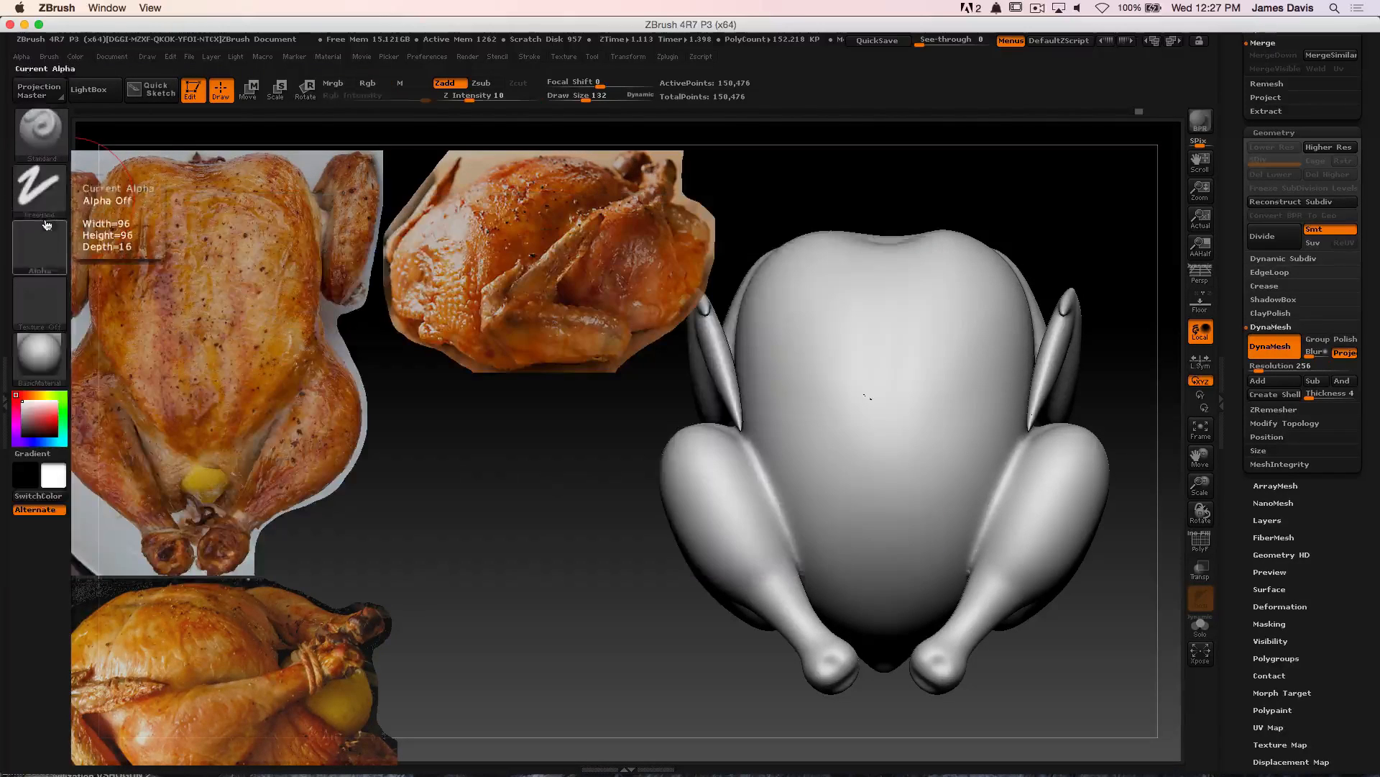
{"action": "left_click", "coordinate": [32, 199]}
{"action": "left_click", "coordinate": [180, 208]}
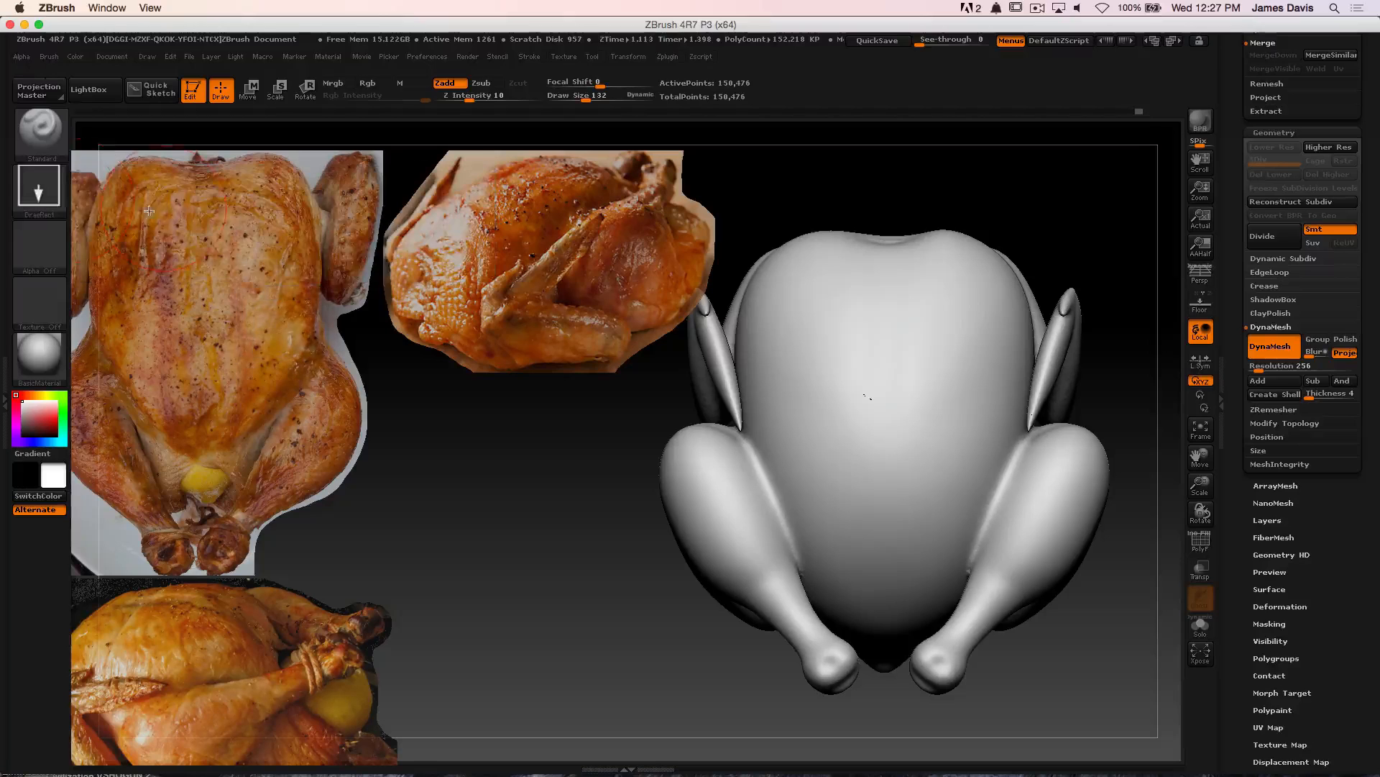
Import Wrinkles.psd and Wrinkles2.psd from the Alphas folder as brush alphas
{"action": "left_click", "coordinate": [42, 250]}
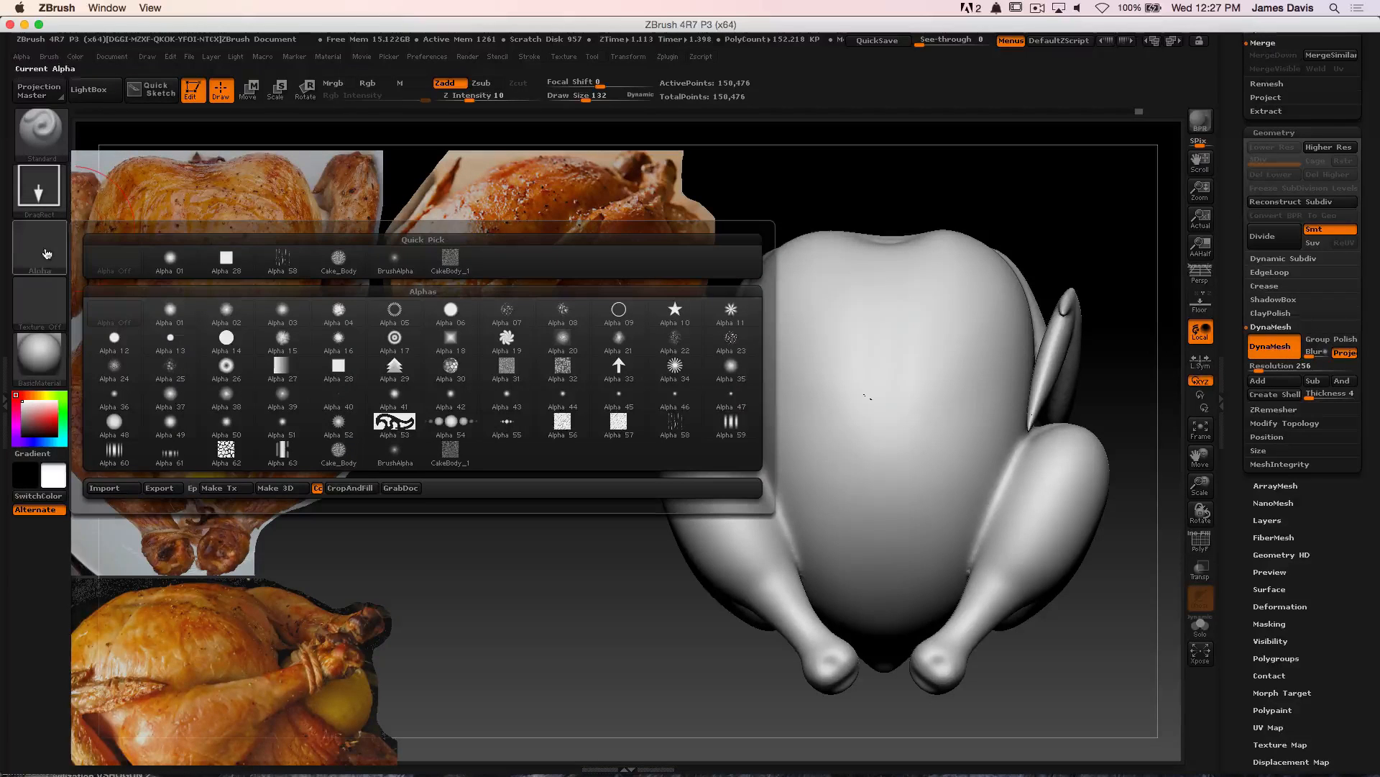
{"action": "left_click", "coordinate": [105, 488]}
{"action": "left_click", "coordinate": [748, 171]}
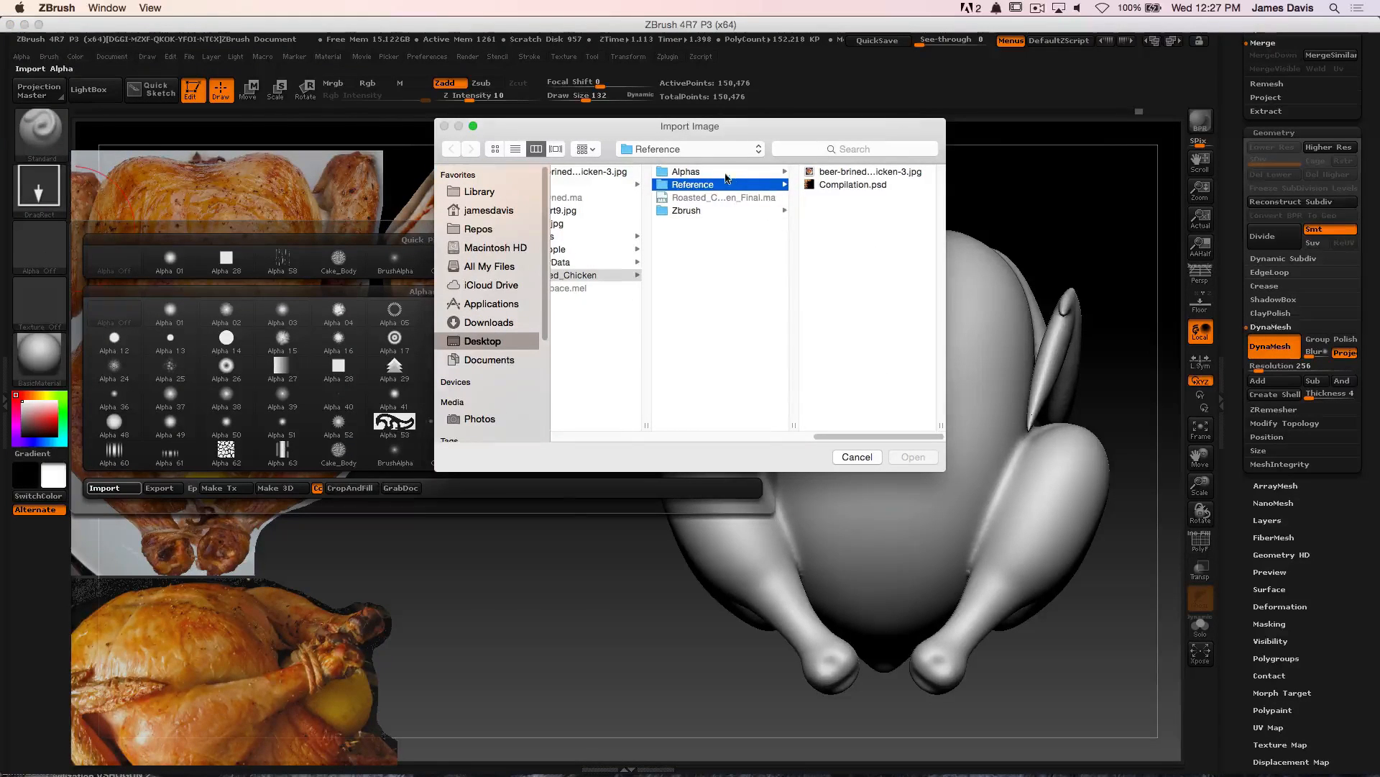
{"action": "left_click", "coordinate": [839, 172]}
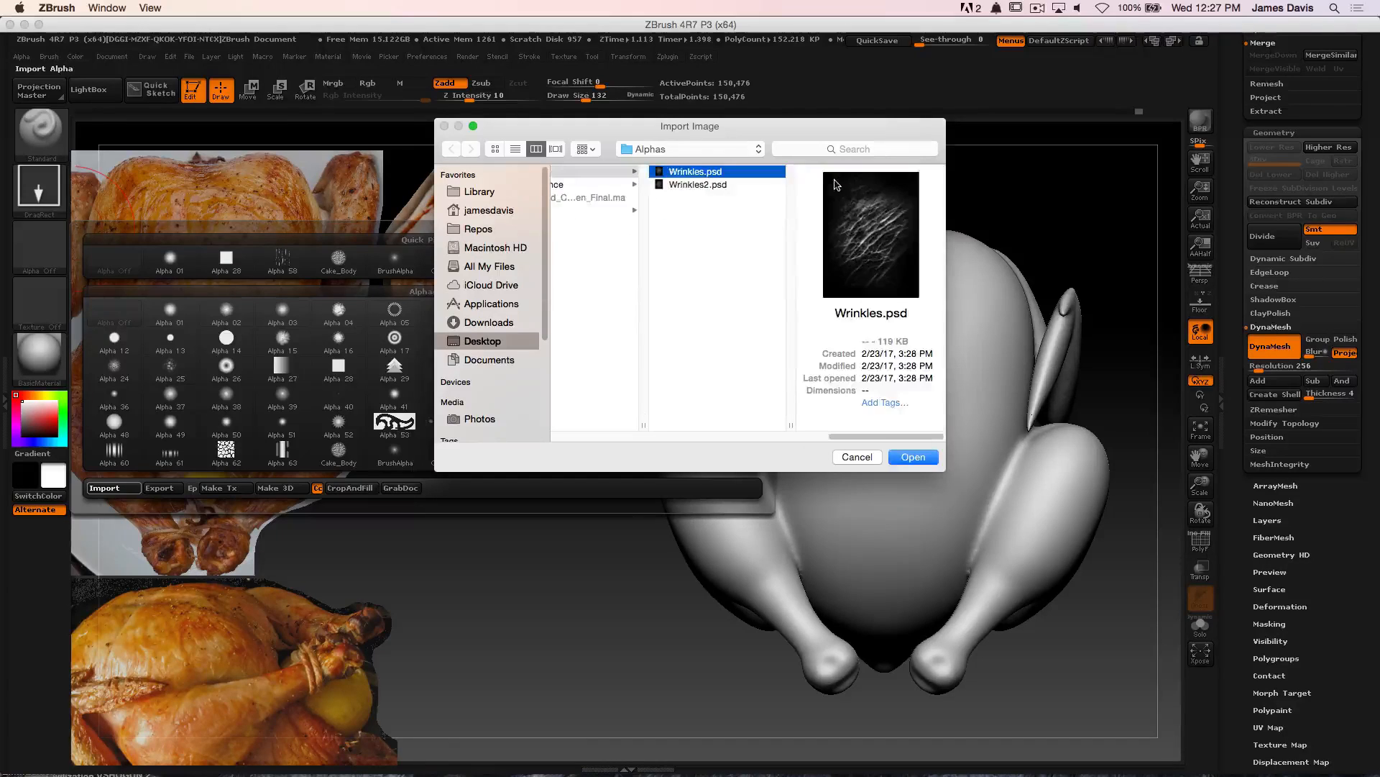
{"action": "left_click", "coordinate": [705, 184], "text": "shift"}
{"action": "left_click", "coordinate": [907, 457]}
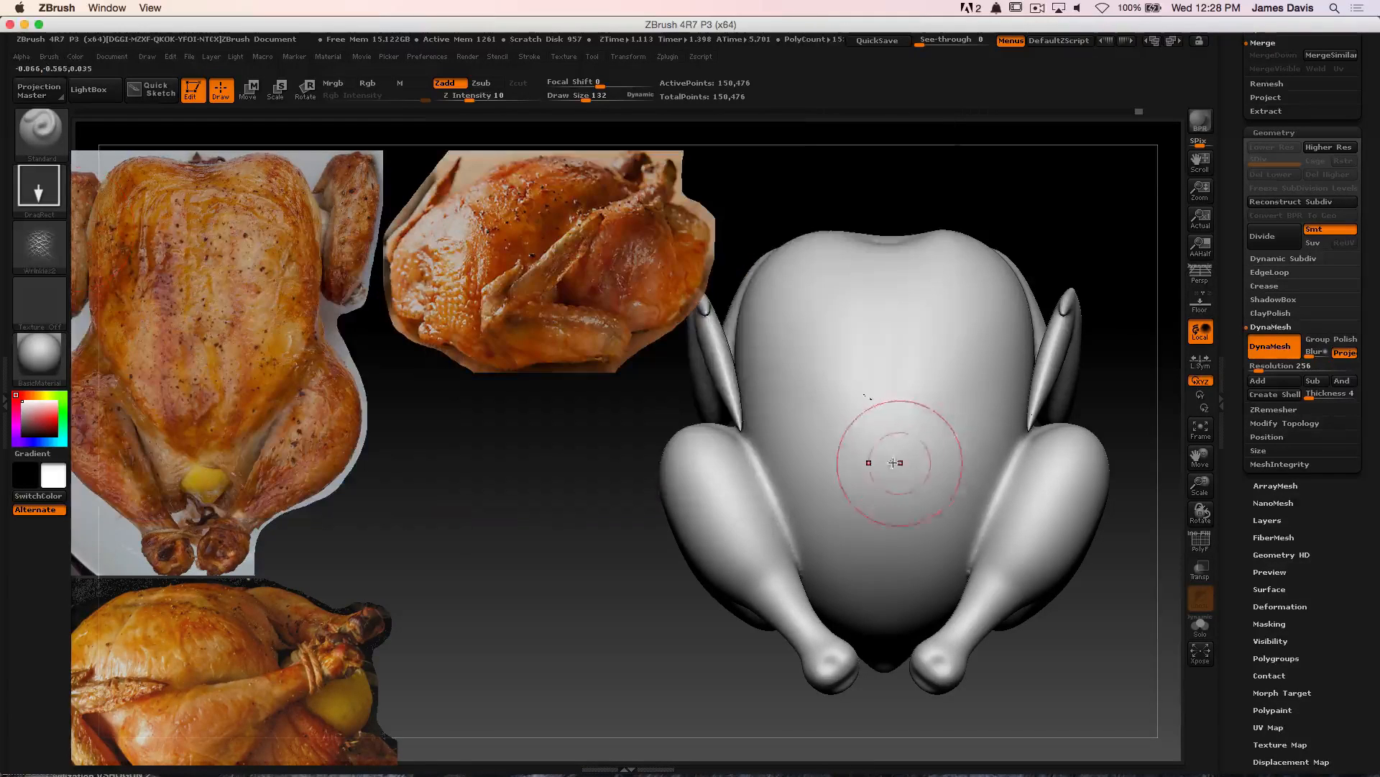
Select an imported wrinkle alpha for the brush and hide the reference photos
{"action": "left_click", "coordinate": [41, 259]}
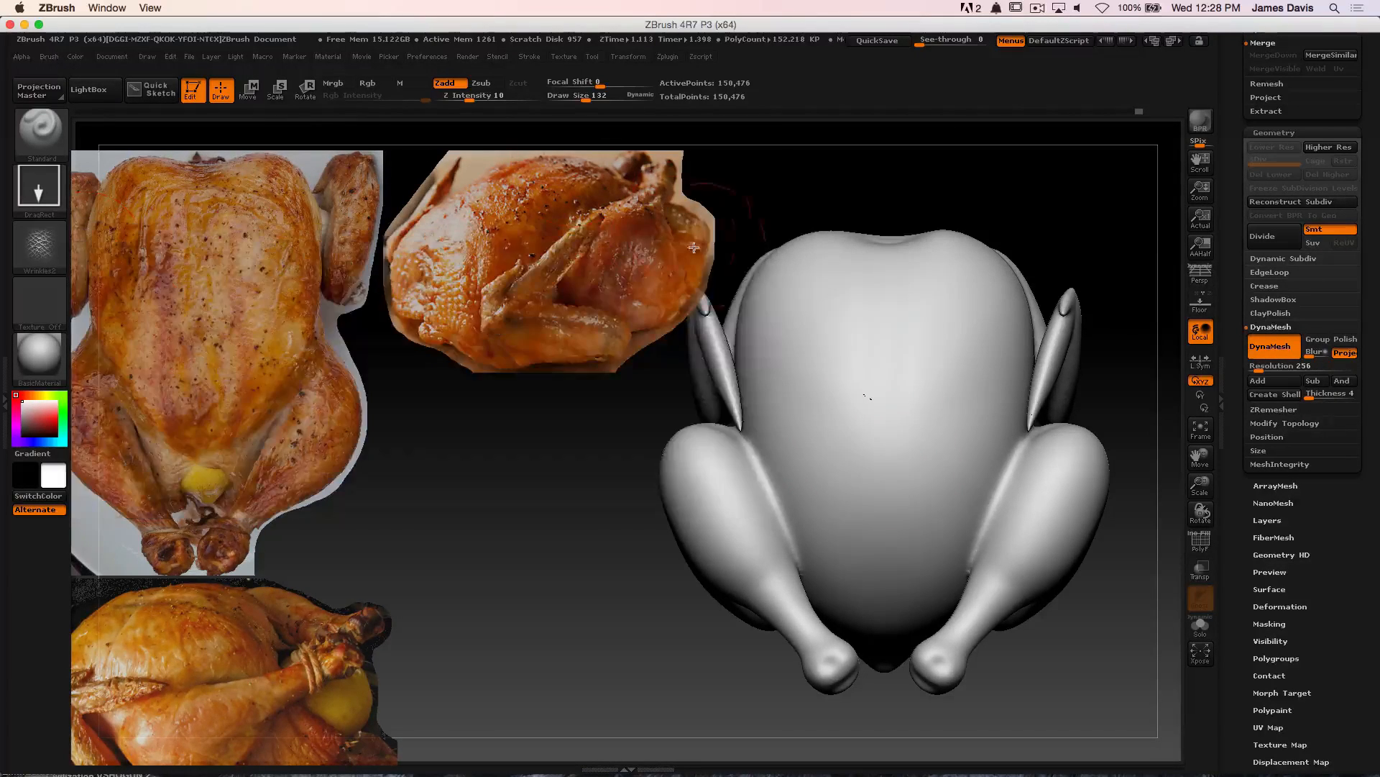
{"action": "left_click_drag", "start_coordinate": [613, 241], "coordinate": [440, 259], "text": "alt"}
{"action": "left_click_drag", "start_coordinate": [1021, 284], "coordinate": [928, 266]}
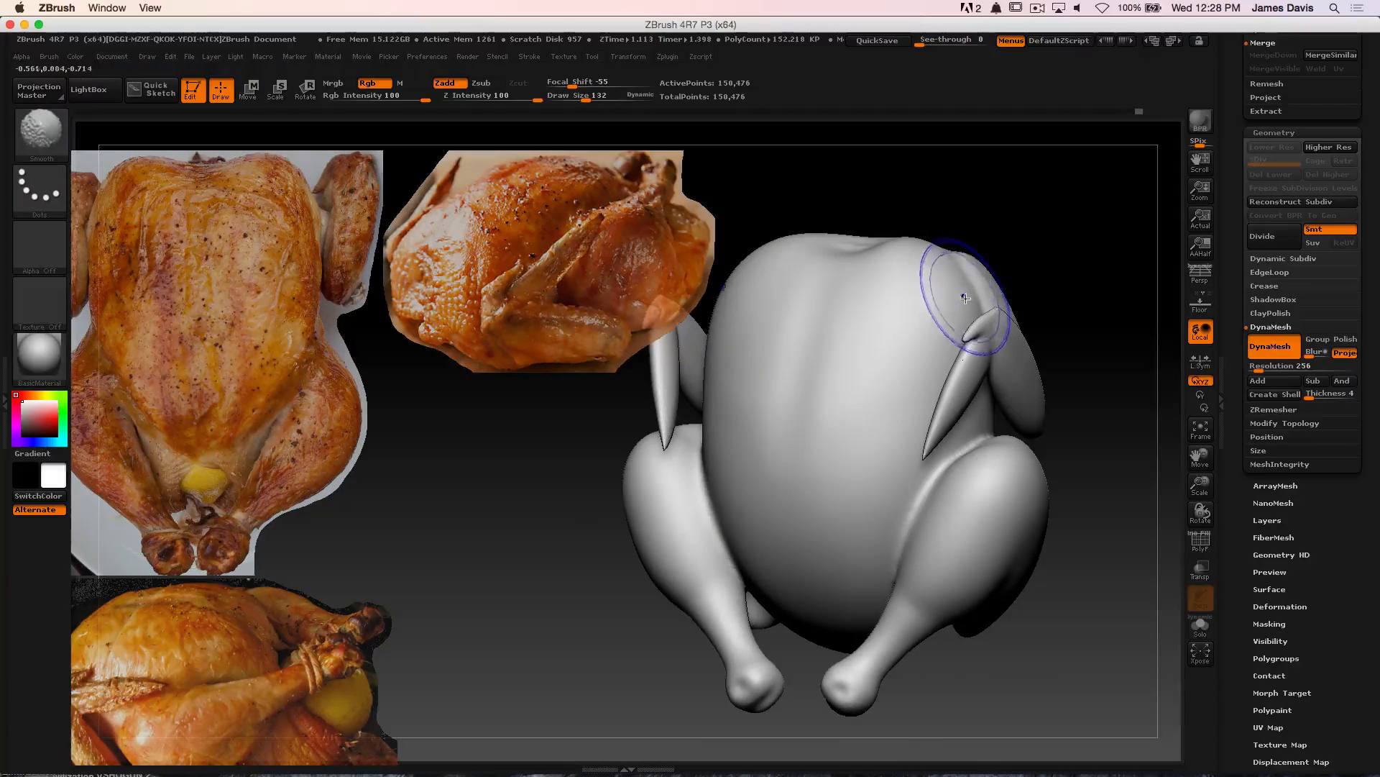
{"action": "key", "text": "shift+z"}
Try stamping the wrinkle alpha onto the upper breast at the default intensity, and undo the stamps
{"action": "left_click_drag", "start_coordinate": [883, 304], "coordinate": [901, 311]}
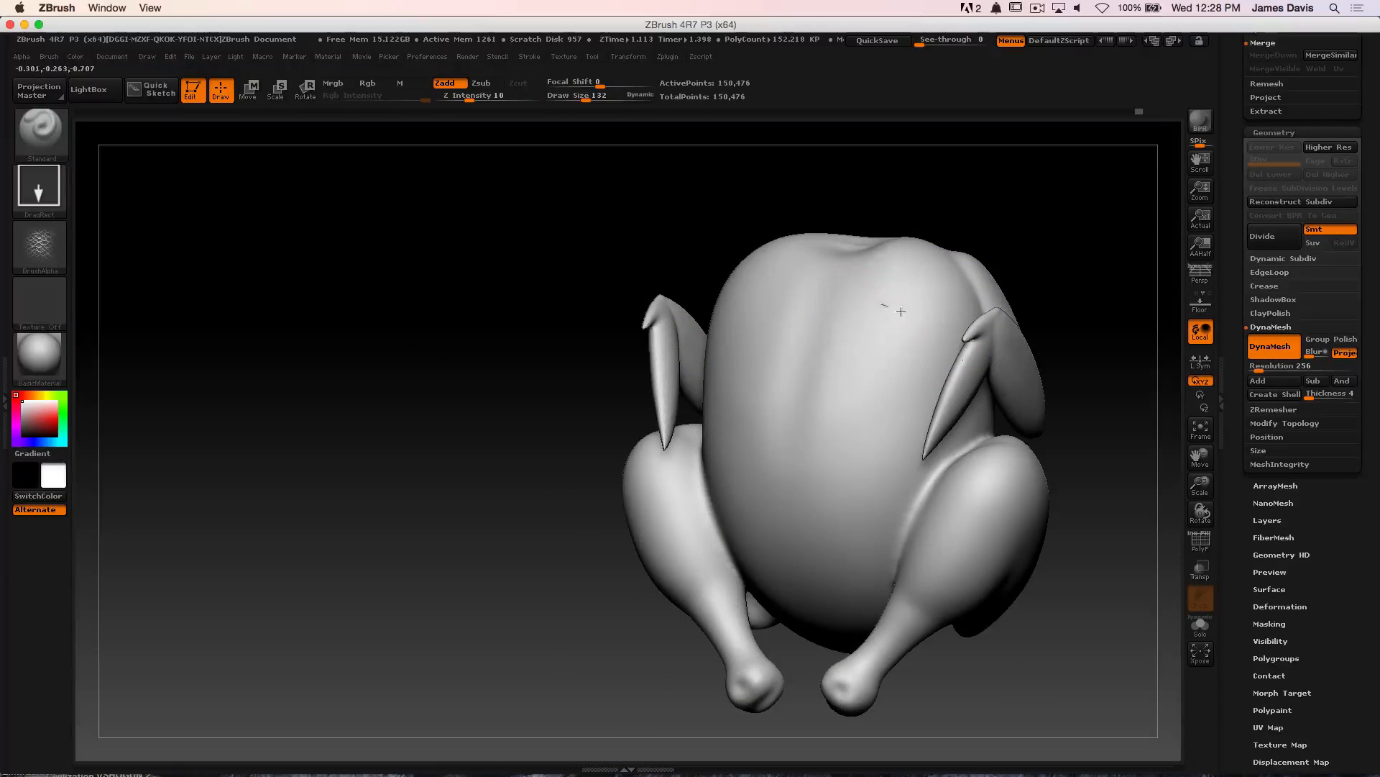
{"action": "mouse_move", "coordinate": [1031, 248]}
{"action": "left_mouse_down"}
{"action": "mouse_move", "coordinate": [1036, 216]}
{"action": "mouse_move", "coordinate": [1014, 277]}
{"action": "left_mouse_up"}
{"action": "key", "text": "ctrl+z"}
{"action": "left_click_drag", "start_coordinate": [872, 254], "coordinate": [964, 339]}
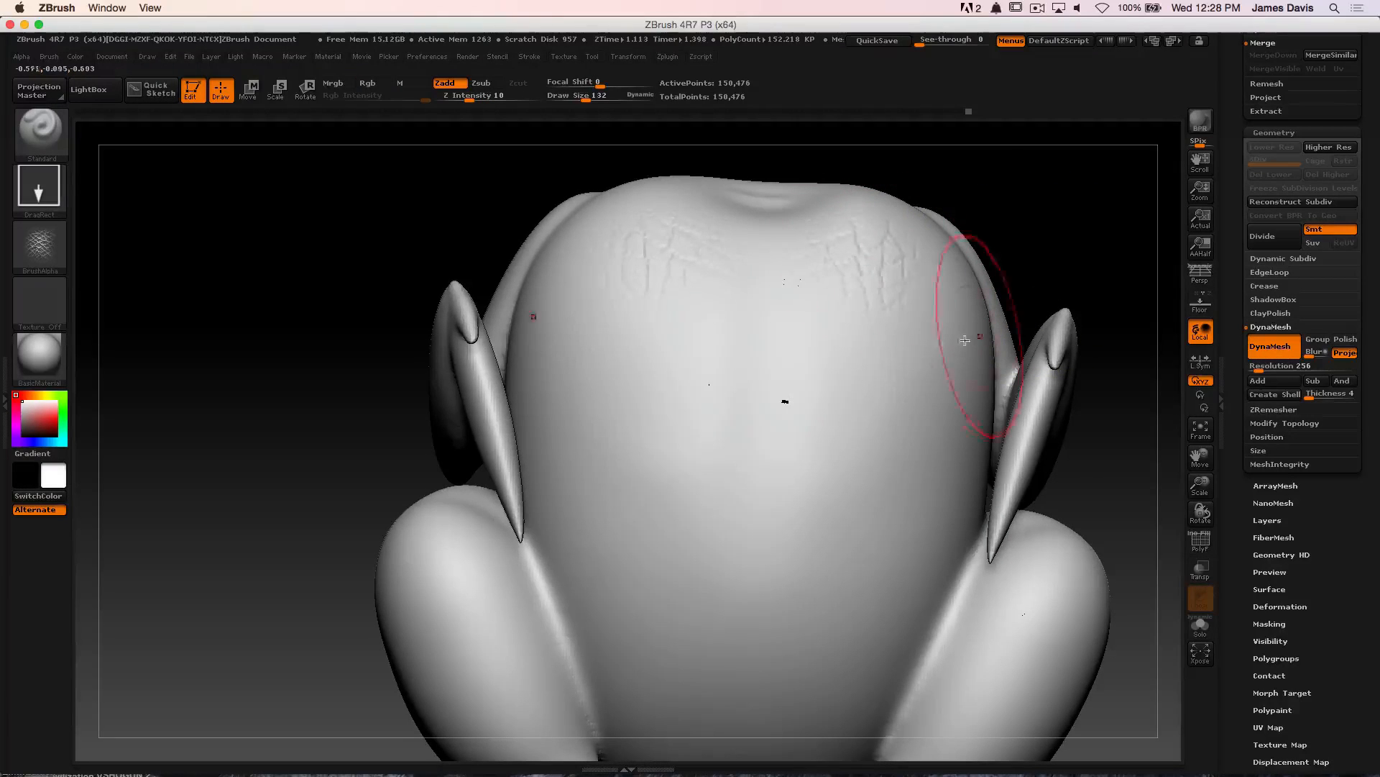
{"action": "left_click_drag", "start_coordinate": [856, 355], "coordinate": [881, 567]}
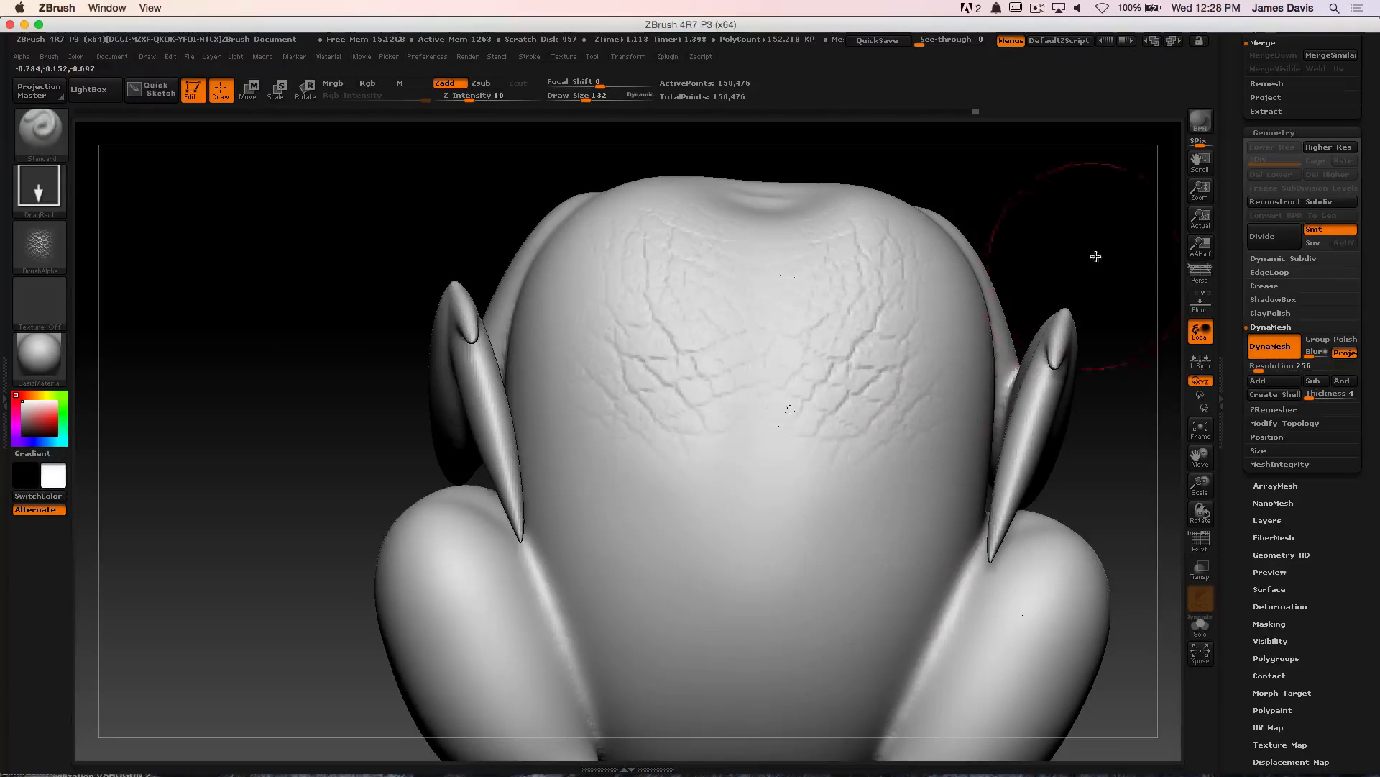
{"action": "left_click_drag", "start_coordinate": [1095, 256], "coordinate": [1044, 267]}
{"action": "key", "text": "ctrl+z"}
{"action": "key", "text": "ctrl+z"}
Set the brush's Z Intensity to 5 and its Draw Size to 94
{"action": "left_click", "coordinate": [461, 97]}
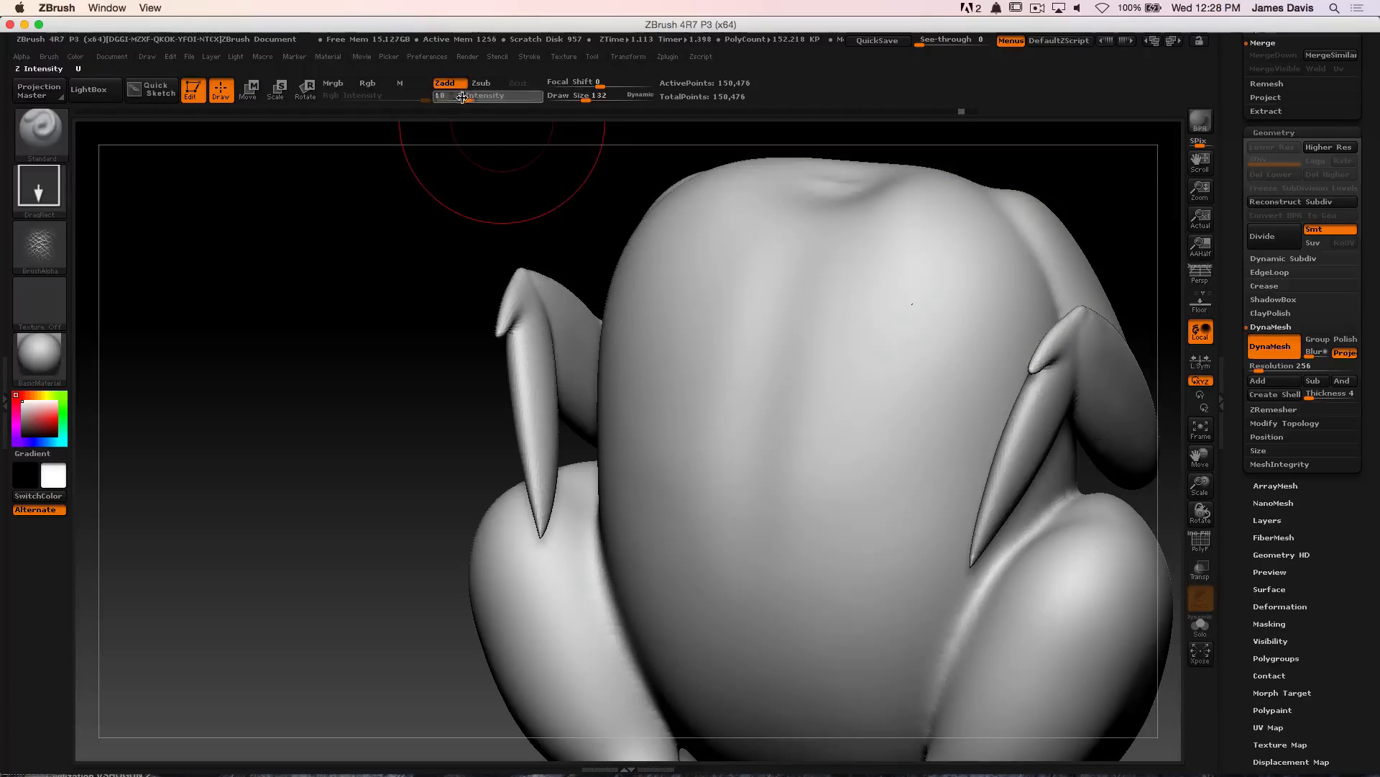
{"action": "type", "text": "4"}
{"action": "key", "text": "Return"}
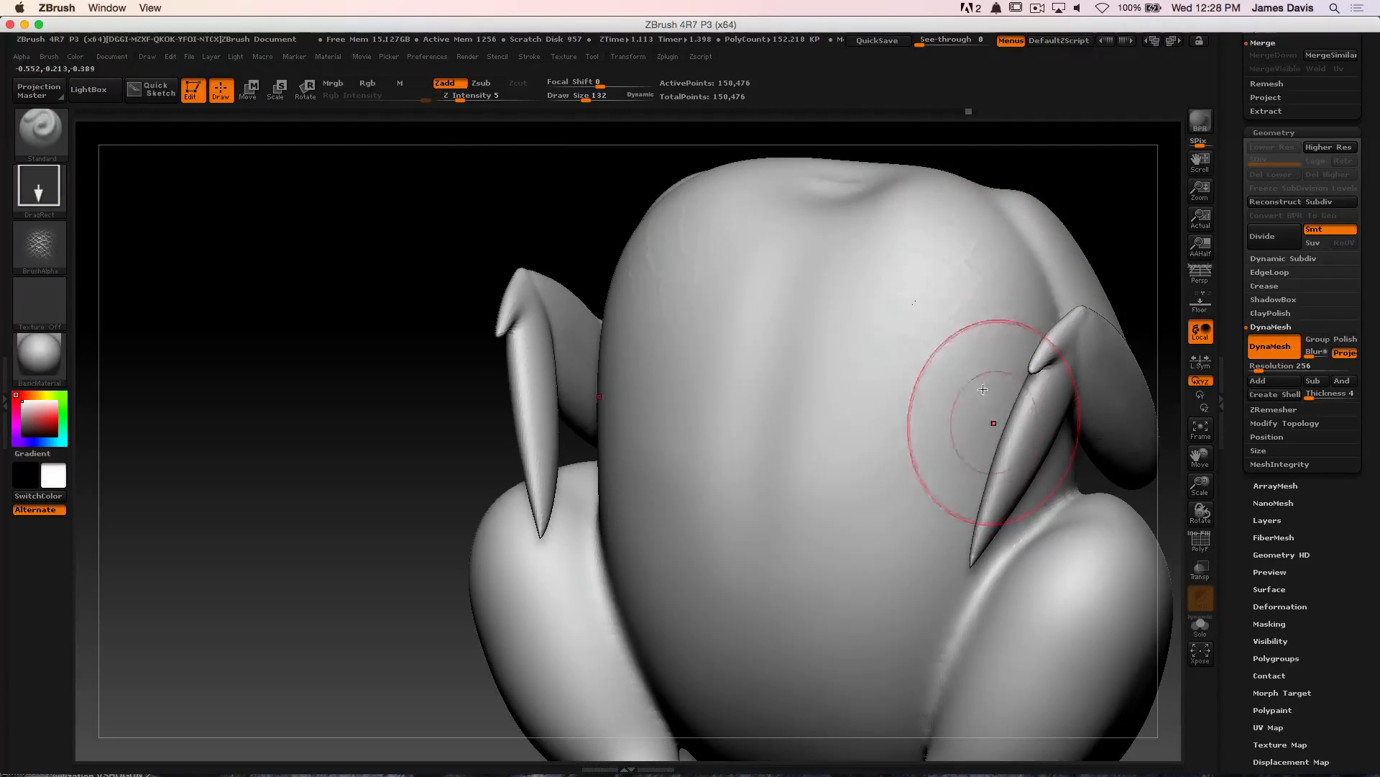
{"action": "key", "text": "s"}
{"action": "left_click_drag", "start_coordinate": [937, 315], "coordinate": [932, 314]}
Try stamping fainter skin wrinkles over the upper breast, and undo them
{"action": "key", "text": "ctrl+z"}
{"action": "mouse_move", "coordinate": [893, 250]}
{"action": "left_mouse_down"}
{"action": "mouse_move", "coordinate": [1047, 375]}
{"action": "mouse_move", "coordinate": [974, 382]}
{"action": "mouse_move", "coordinate": [957, 514]}
{"action": "left_mouse_up"}
{"action": "key", "text": "ctrl+z"}
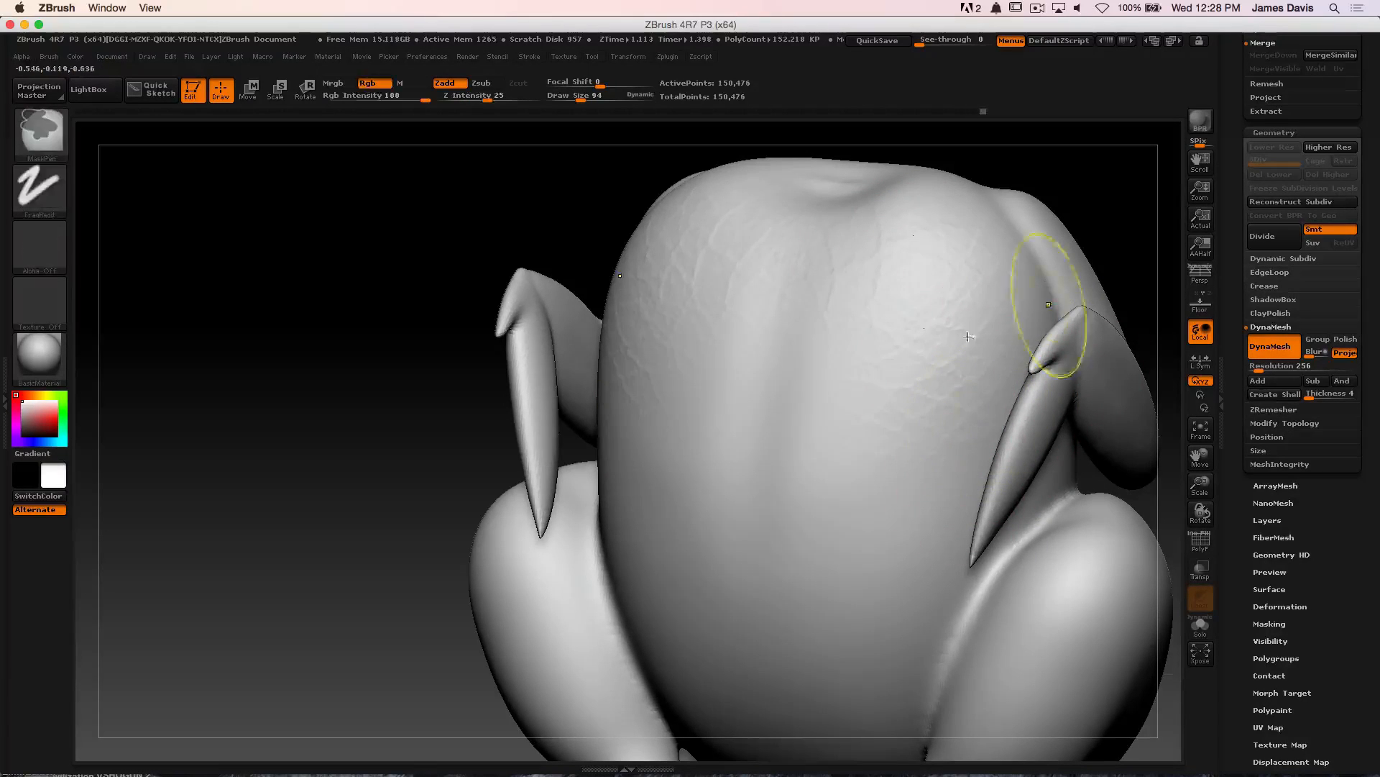
{"action": "left_click_drag", "start_coordinate": [830, 444], "coordinate": [834, 497]}
{"action": "mouse_move", "coordinate": [1116, 263]}
{"action": "left_mouse_down"}
{"action": "mouse_move", "coordinate": [1131, 280]}
{"action": "mouse_move", "coordinate": [1100, 209]}
{"action": "mouse_move", "coordinate": [1040, 267]}
{"action": "left_mouse_up"}
{"action": "key", "text": "ctrl+z"}
{"action": "key", "text": "ctrl+z"}
{"action": "key", "text": "ctrl+z"}
{"action": "key", "text": "ctrl+z"}
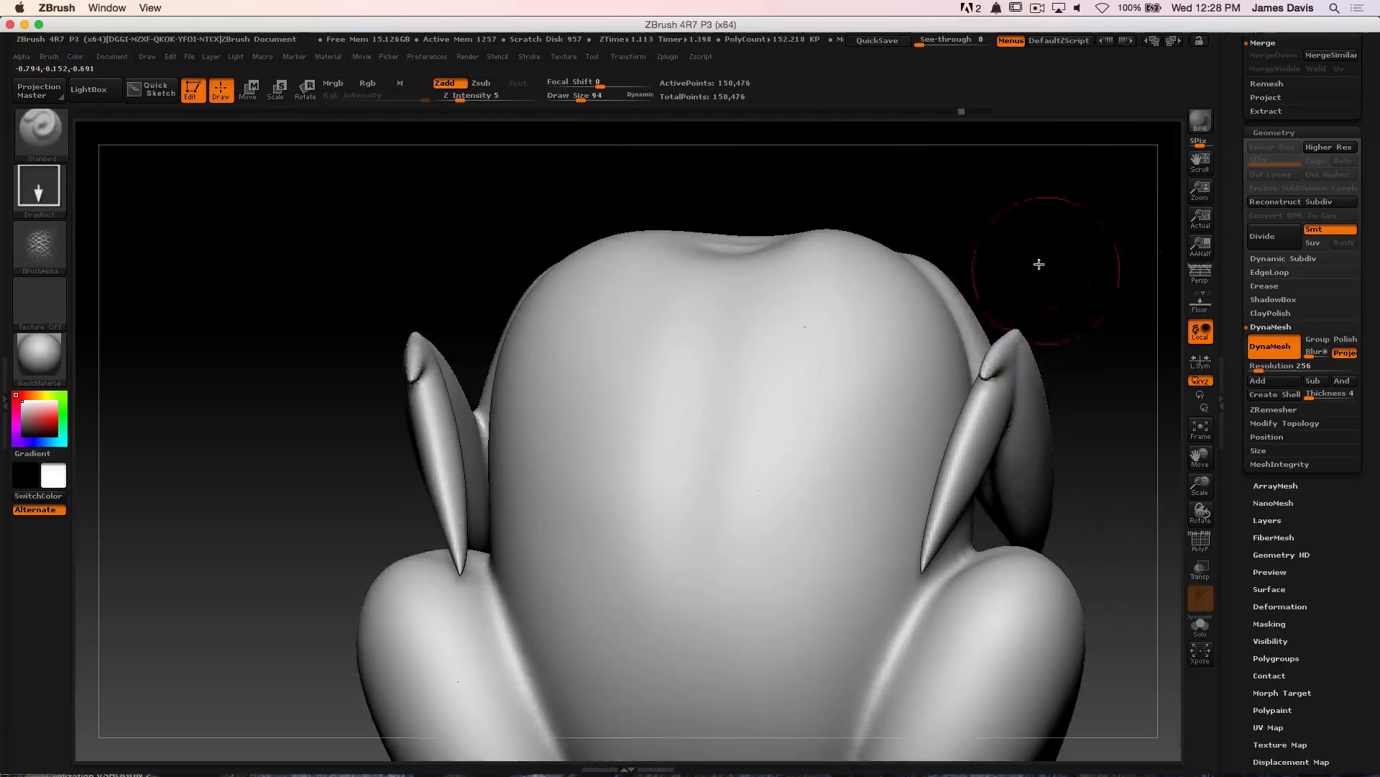
Stamp overlapping faint skin wrinkles across the upper and middle breast on both sides
{"action": "left_click_drag", "start_coordinate": [913, 527], "coordinate": [894, 546]}
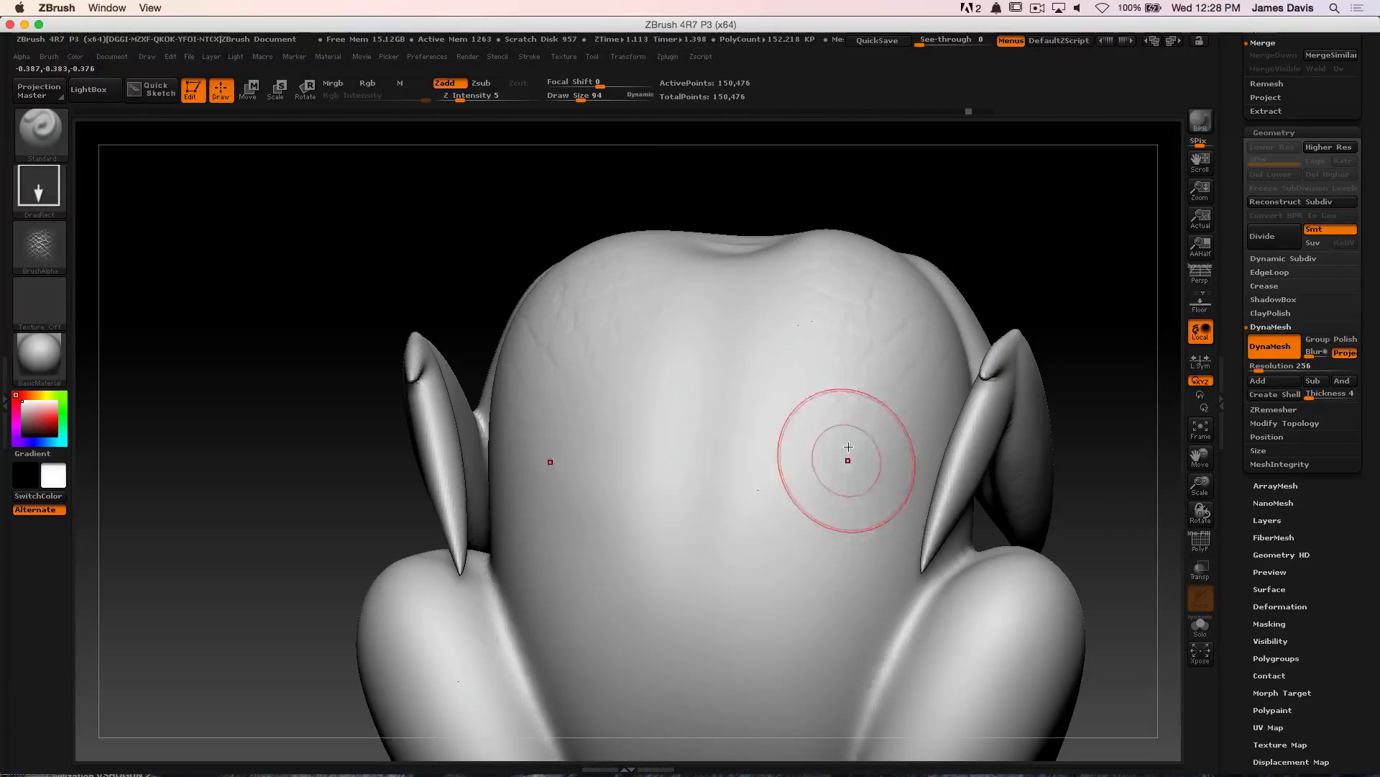
{"action": "left_click_drag", "start_coordinate": [848, 460], "coordinate": [812, 718]}
{"action": "left_click_drag", "start_coordinate": [786, 381], "coordinate": [786, 363]}
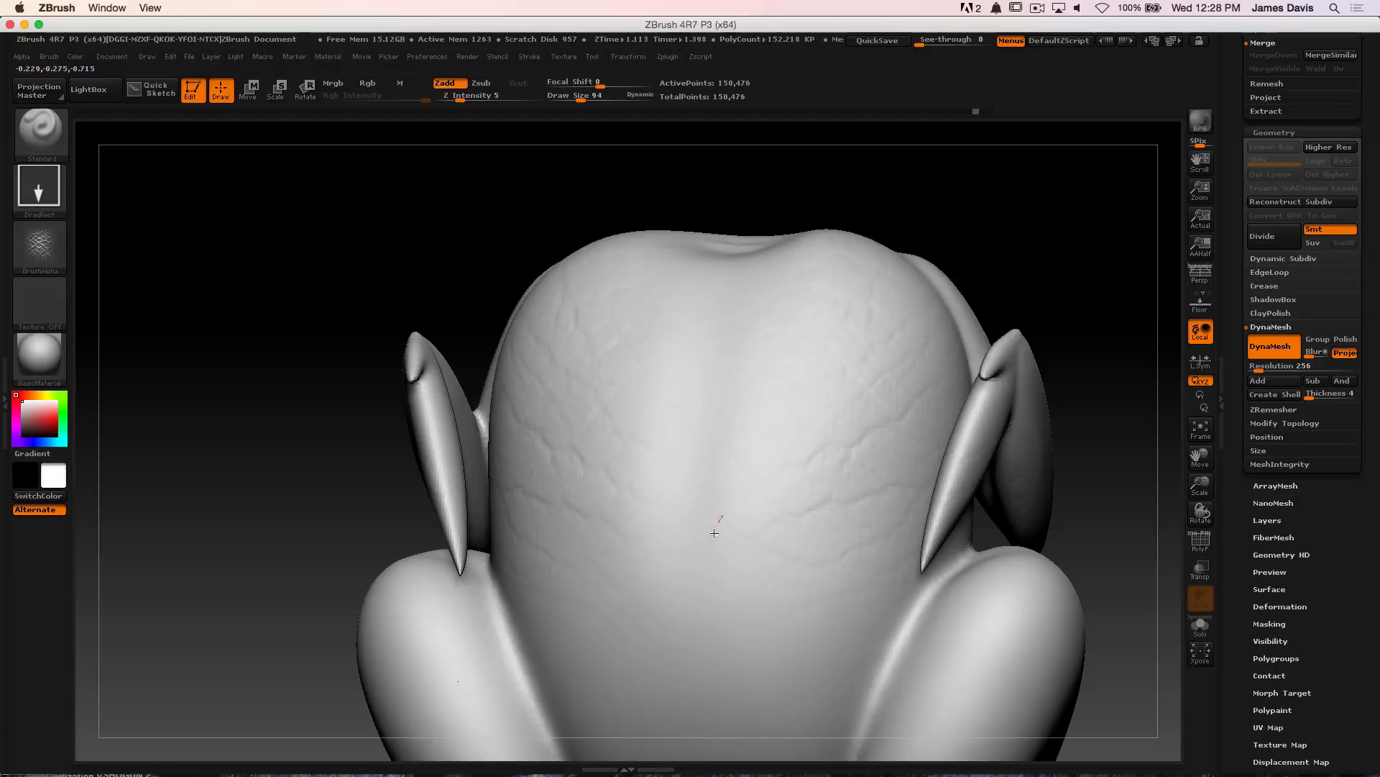
{"action": "left_click_drag", "start_coordinate": [714, 532], "coordinate": [708, 531]}
{"action": "left_click_drag", "start_coordinate": [735, 480], "coordinate": [751, 579]}
Stamp skin wrinkles onto the lower breast and the outer side of the thighs
{"action": "left_click_drag", "start_coordinate": [1072, 341], "coordinate": [1040, 171], "text": "alt"}
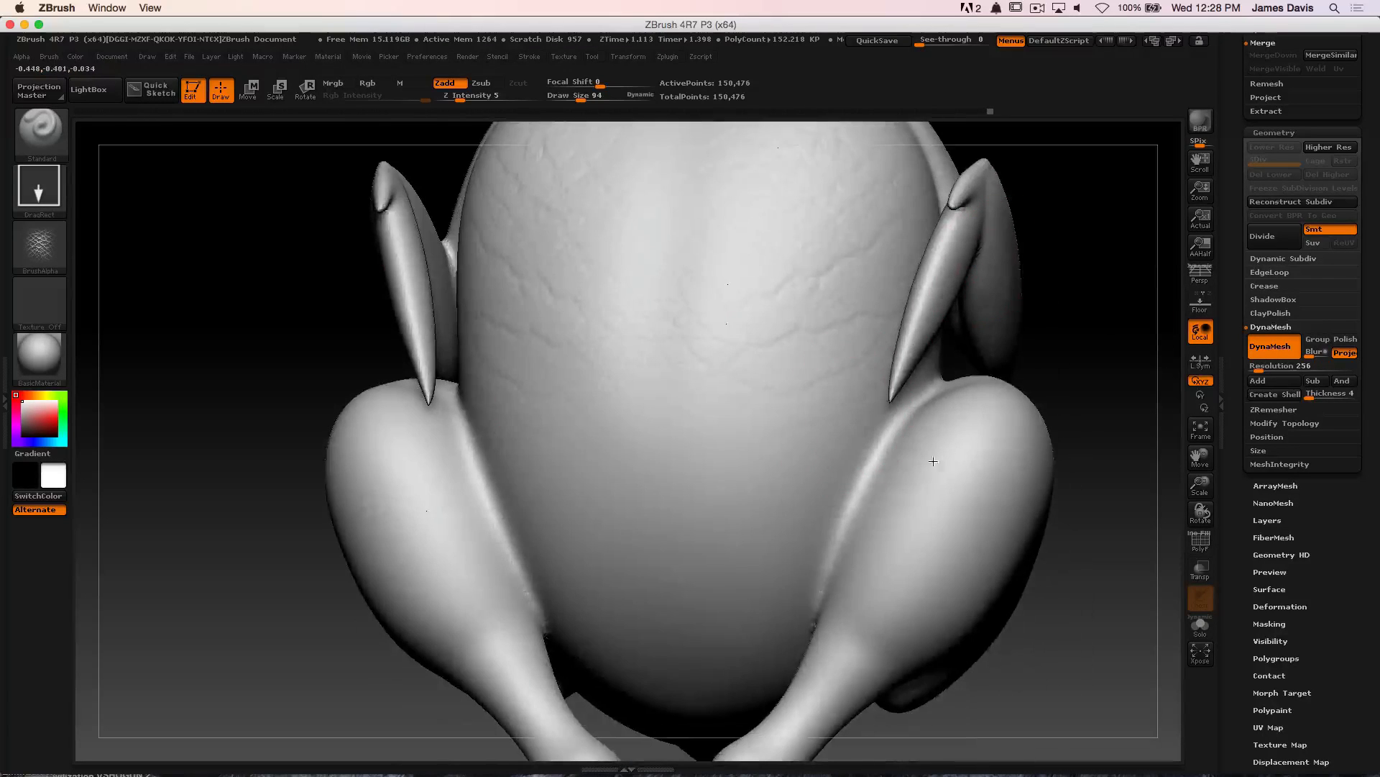
{"action": "left_click_drag", "start_coordinate": [1007, 482], "coordinate": [1005, 484]}
{"action": "left_click_drag", "start_coordinate": [735, 478], "coordinate": [848, 643]}
{"action": "left_click_drag", "start_coordinate": [916, 517], "coordinate": [1057, 531]}
{"action": "mouse_move", "coordinate": [1081, 639]}
{"action": "left_mouse_down"}
{"action": "mouse_move", "coordinate": [1143, 503]}
{"action": "mouse_move", "coordinate": [966, 620]}
{"action": "left_mouse_up"}
{"action": "left_click_drag", "start_coordinate": [412, 478], "coordinate": [381, 456], "text": "alt"}
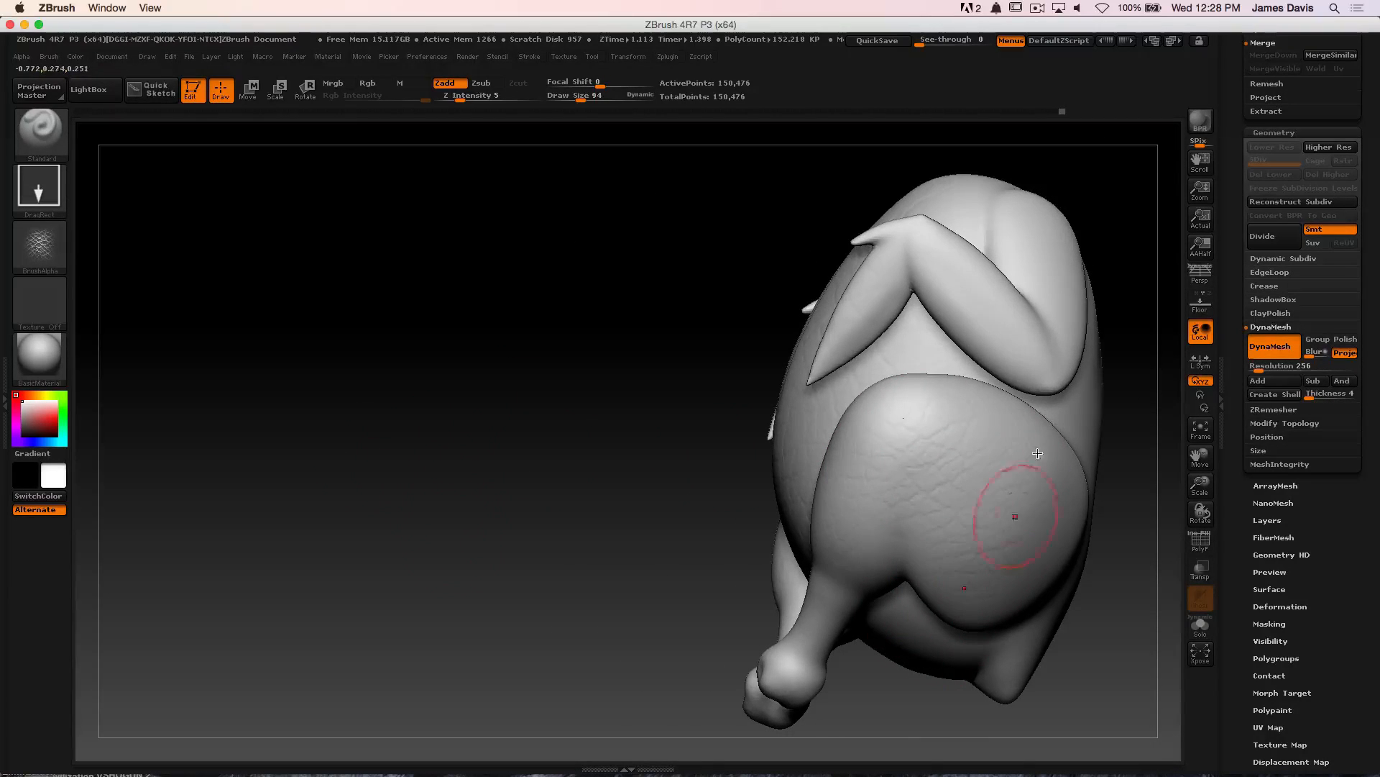
Stamp skin wrinkles over the rear of the thighs, the chicken's back and the wings
{"action": "left_click_drag", "start_coordinate": [1096, 622], "coordinate": [1079, 486]}
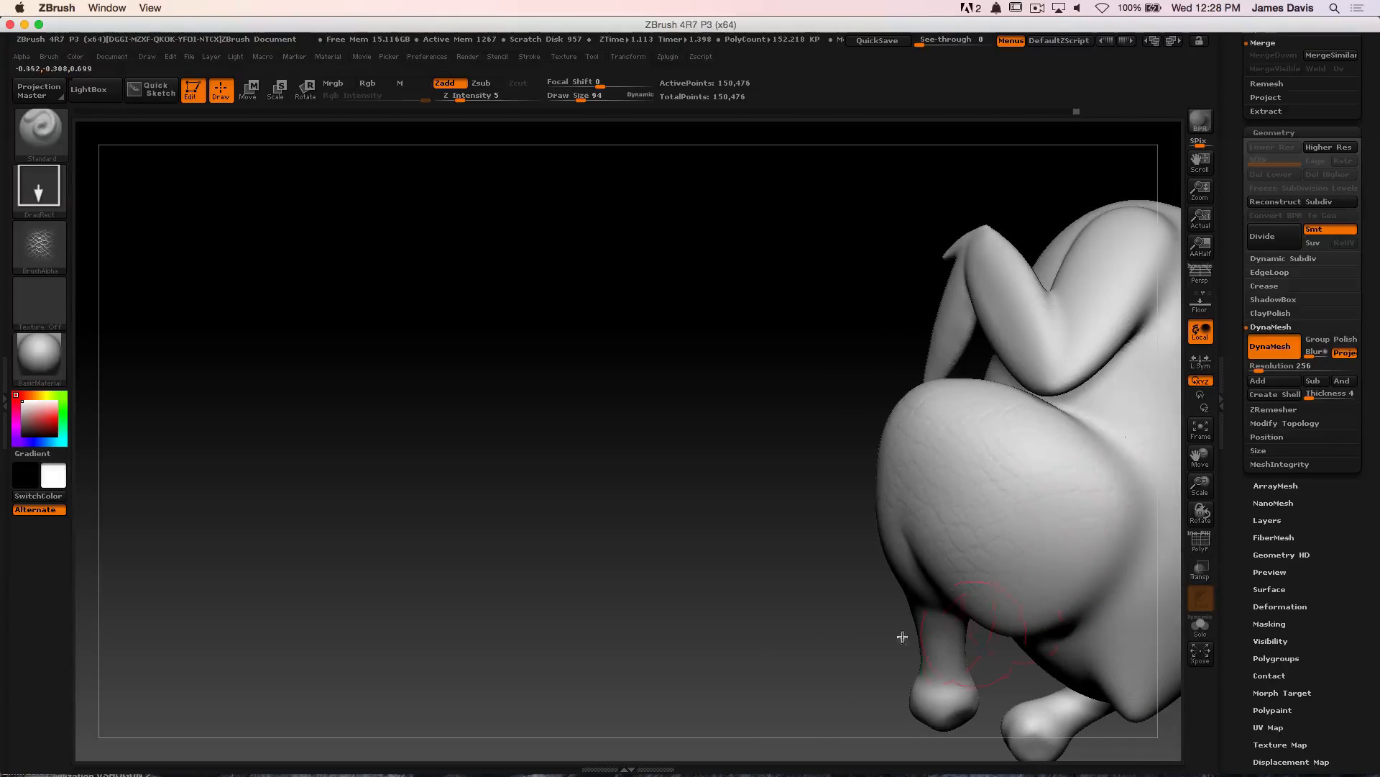
{"action": "left_click_drag", "start_coordinate": [903, 637], "coordinate": [752, 526], "text": "alt"}
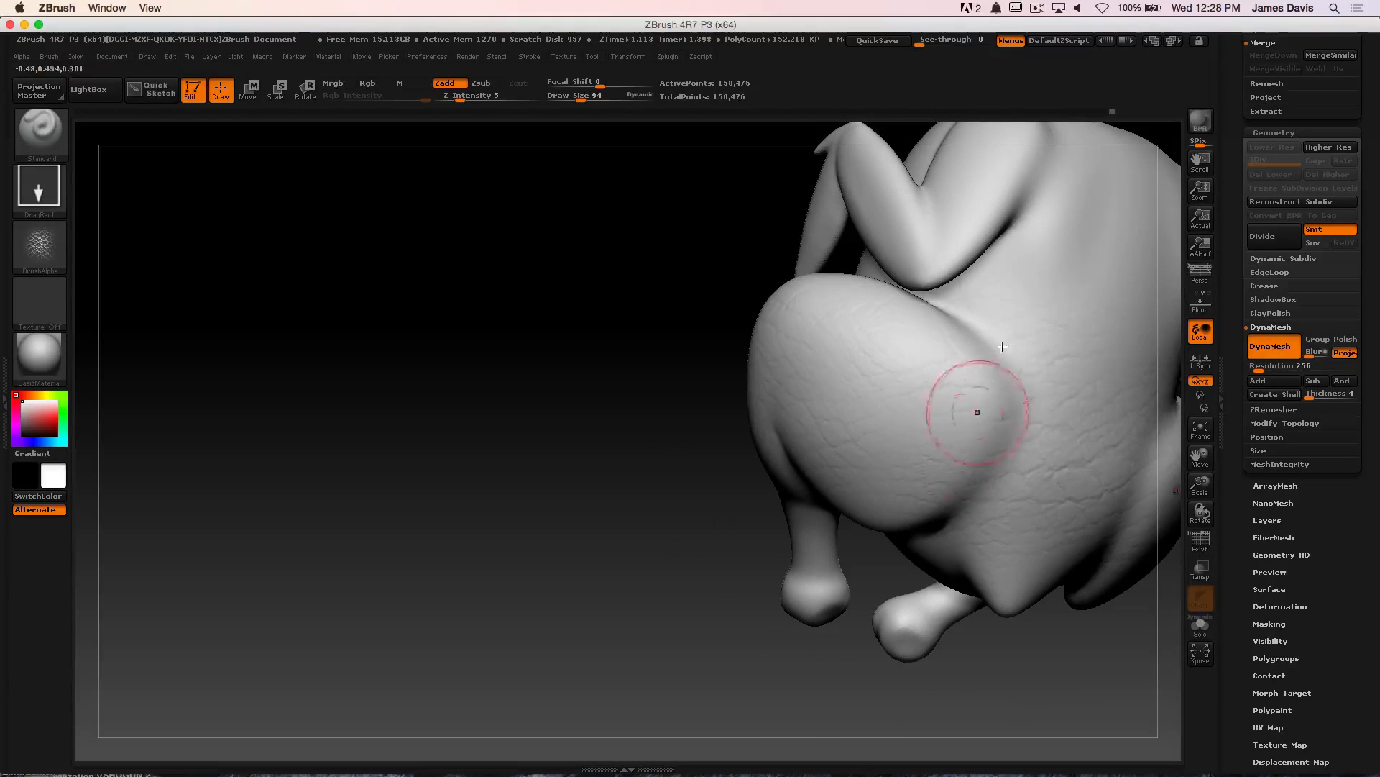
{"action": "left_click_drag", "start_coordinate": [711, 305], "coordinate": [811, 394]}
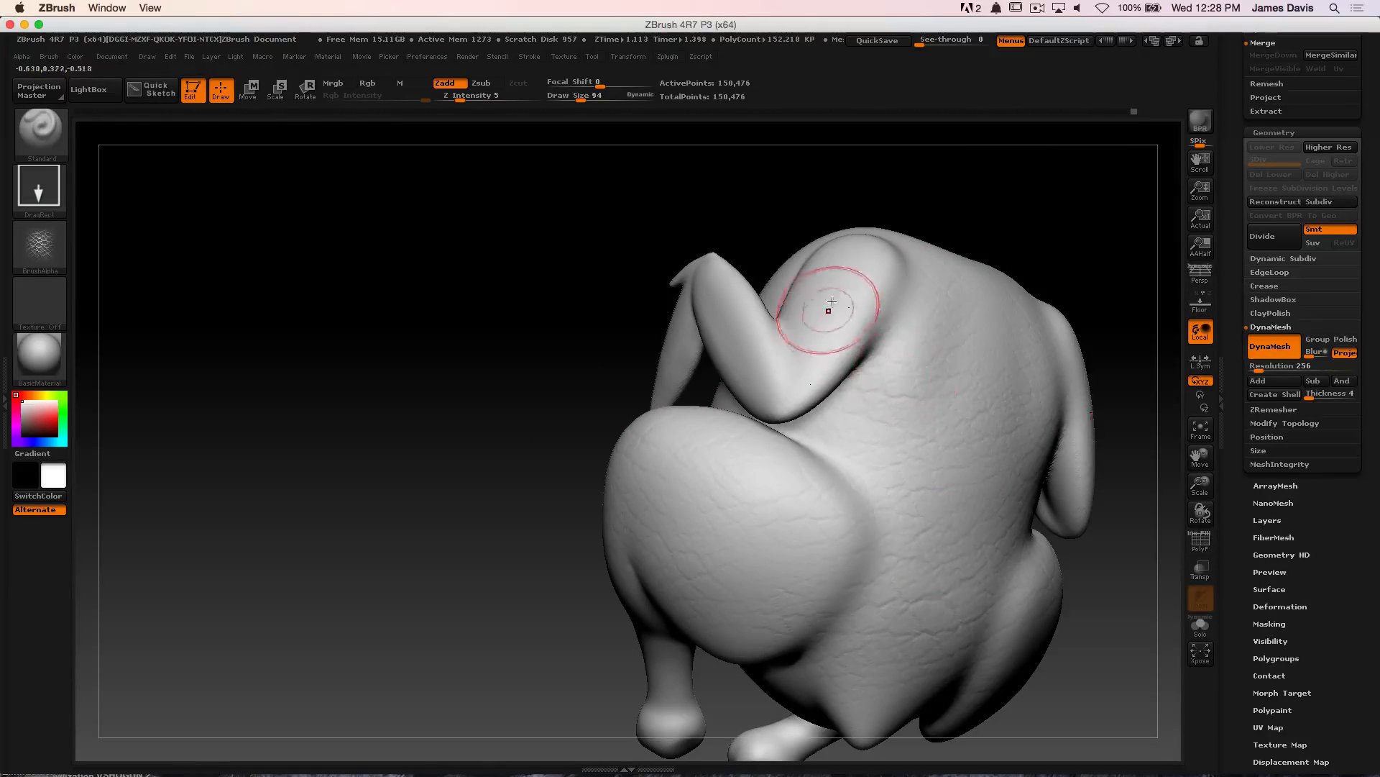
{"action": "mouse_move", "coordinate": [868, 285]}
{"action": "left_mouse_down"}
{"action": "mouse_move", "coordinate": [884, 254]}
{"action": "mouse_move", "coordinate": [826, 374]}
{"action": "left_mouse_up"}
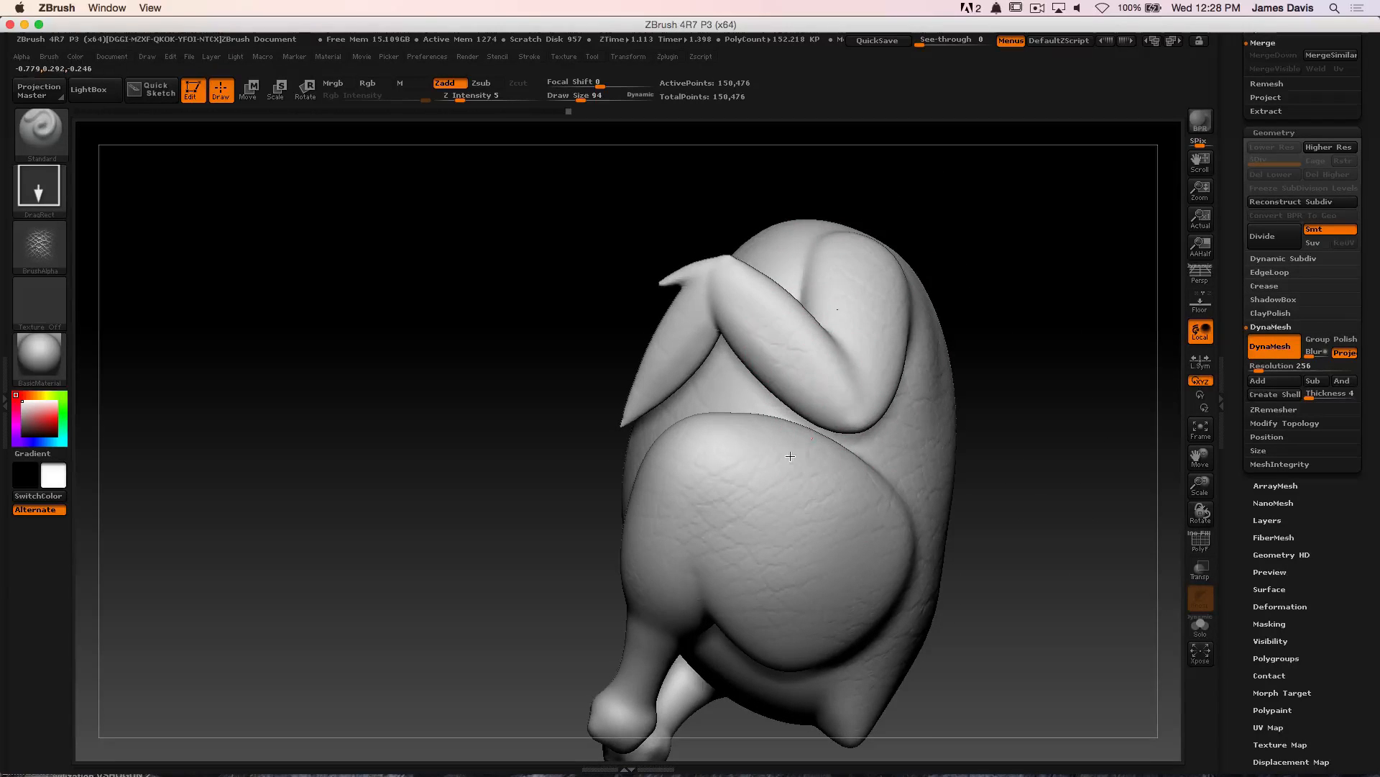
Soften the stamped skin wrinkles across the breast and the front of the thighs with the Smooth brush at draw size 223
{"action": "left_click_drag", "start_coordinate": [879, 221], "coordinate": [703, 317]}
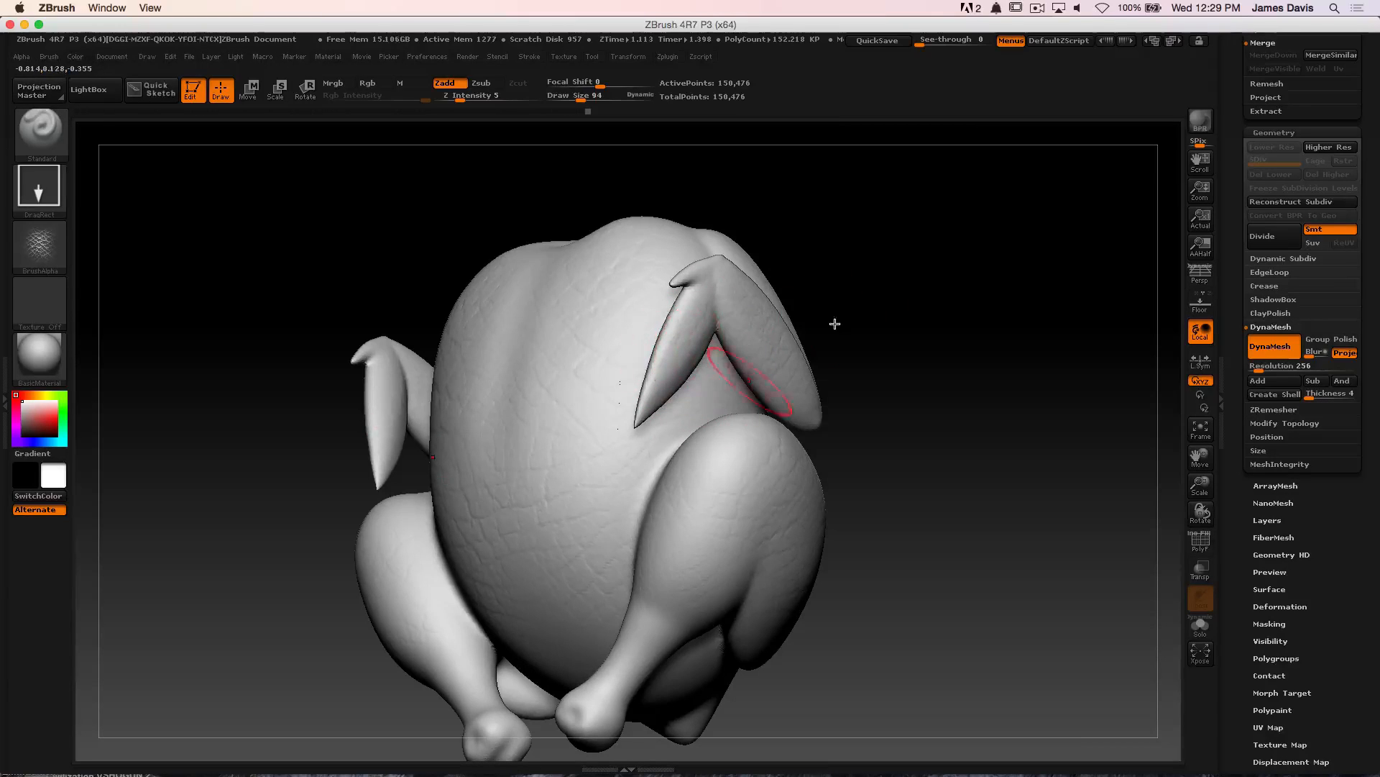
{"action": "mouse_move", "coordinate": [835, 323]}
{"action": "left_mouse_down"}
{"action": "mouse_move", "coordinate": [905, 310]}
{"action": "mouse_move", "coordinate": [772, 374]}
{"action": "left_mouse_up"}
{"action": "left_click_drag", "start_coordinate": [992, 305], "coordinate": [710, 516]}
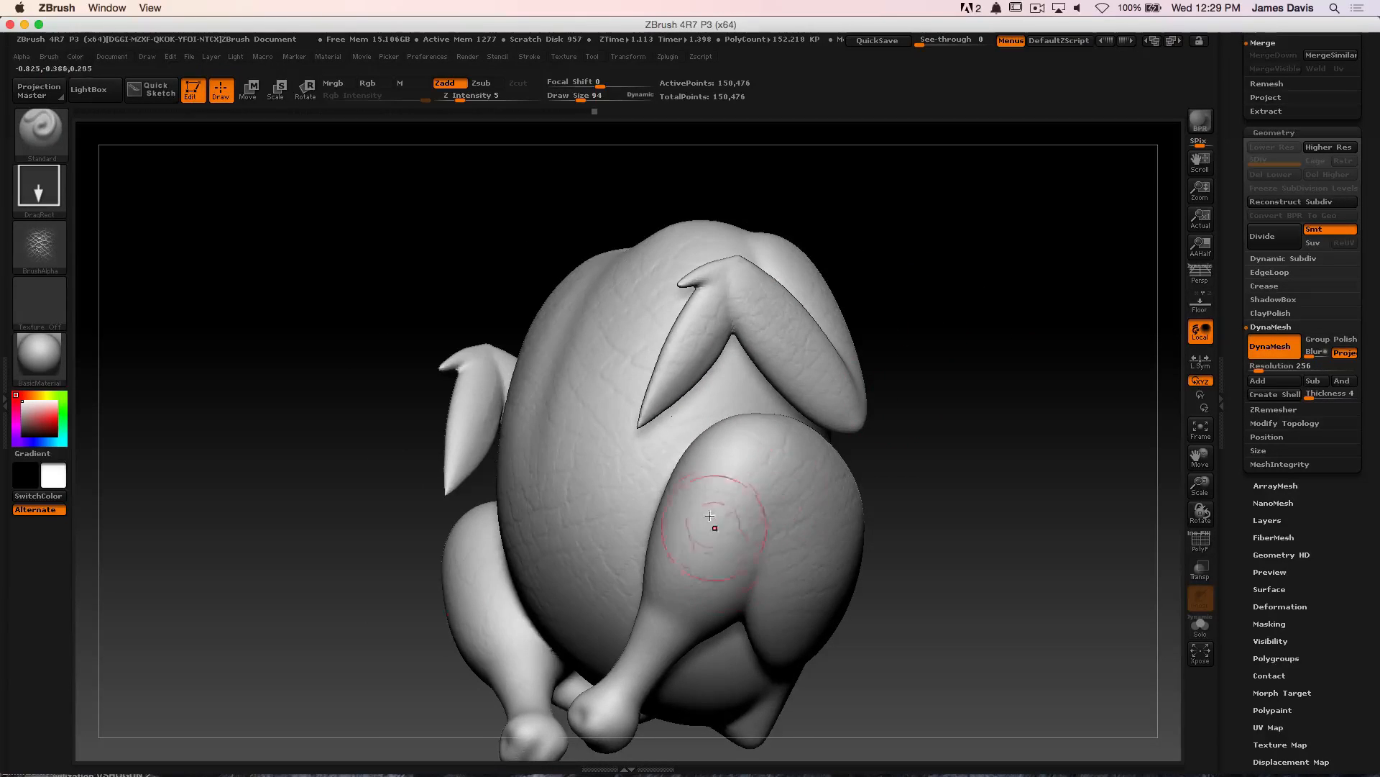
{"action": "mouse_move", "coordinate": [983, 429]}
{"action": "left_mouse_down"}
{"action": "mouse_move", "coordinate": [955, 345]}
{"action": "mouse_move", "coordinate": [903, 345]}
{"action": "mouse_move", "coordinate": [1062, 449]}
{"action": "left_mouse_up"}
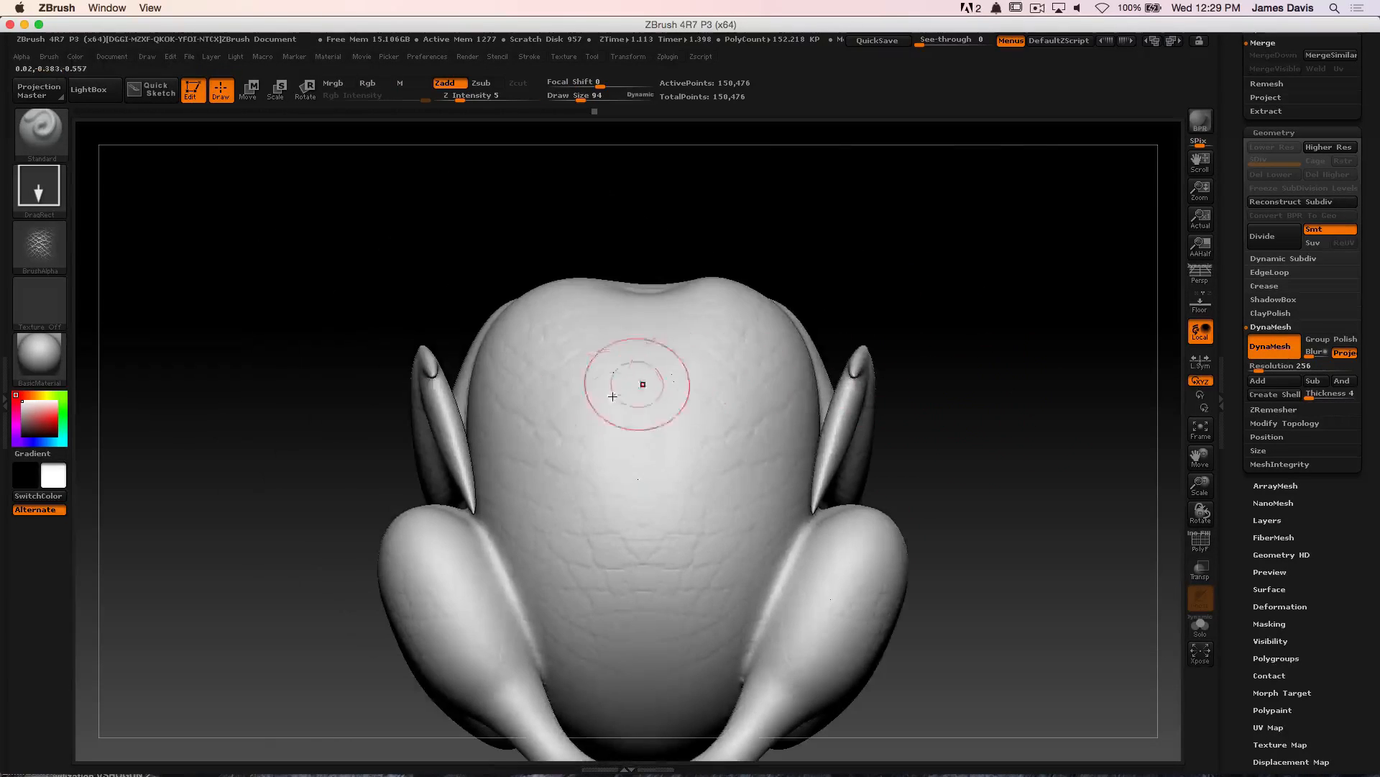
{"action": "mouse_move", "coordinate": [602, 384]}
{"action": "left_mouse_down", "text": "alt"}
{"action": "mouse_move", "coordinate": [554, 371]}
{"action": "mouse_move", "coordinate": [563, 586]}
{"action": "mouse_move", "coordinate": [586, 510]}
{"action": "mouse_move", "coordinate": [622, 558]}
{"action": "mouse_move", "coordinate": [651, 532]}
{"action": "left_mouse_up", "text": "alt"}
{"action": "left_click_drag", "start_coordinate": [339, 555], "coordinate": [370, 611]}
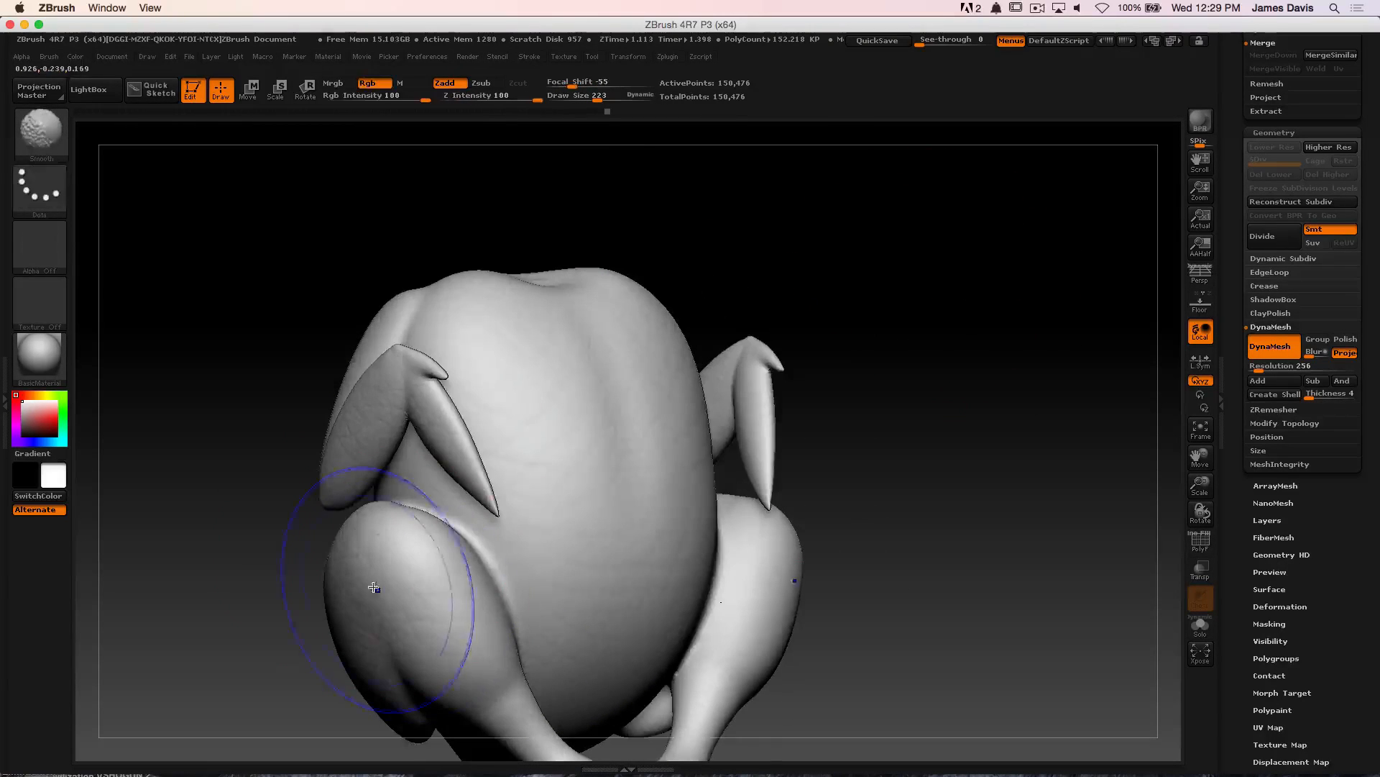
{"action": "left_click_drag", "start_coordinate": [259, 560], "coordinate": [417, 568]}
{"action": "left_click_drag", "start_coordinate": [280, 611], "coordinate": [302, 575], "text": "shift"}
Smooth down the skin wrinkles on the chicken's side, wings, outer thighs and back
{"action": "left_click_drag", "start_coordinate": [588, 361], "coordinate": [847, 338], "text": "alt"}
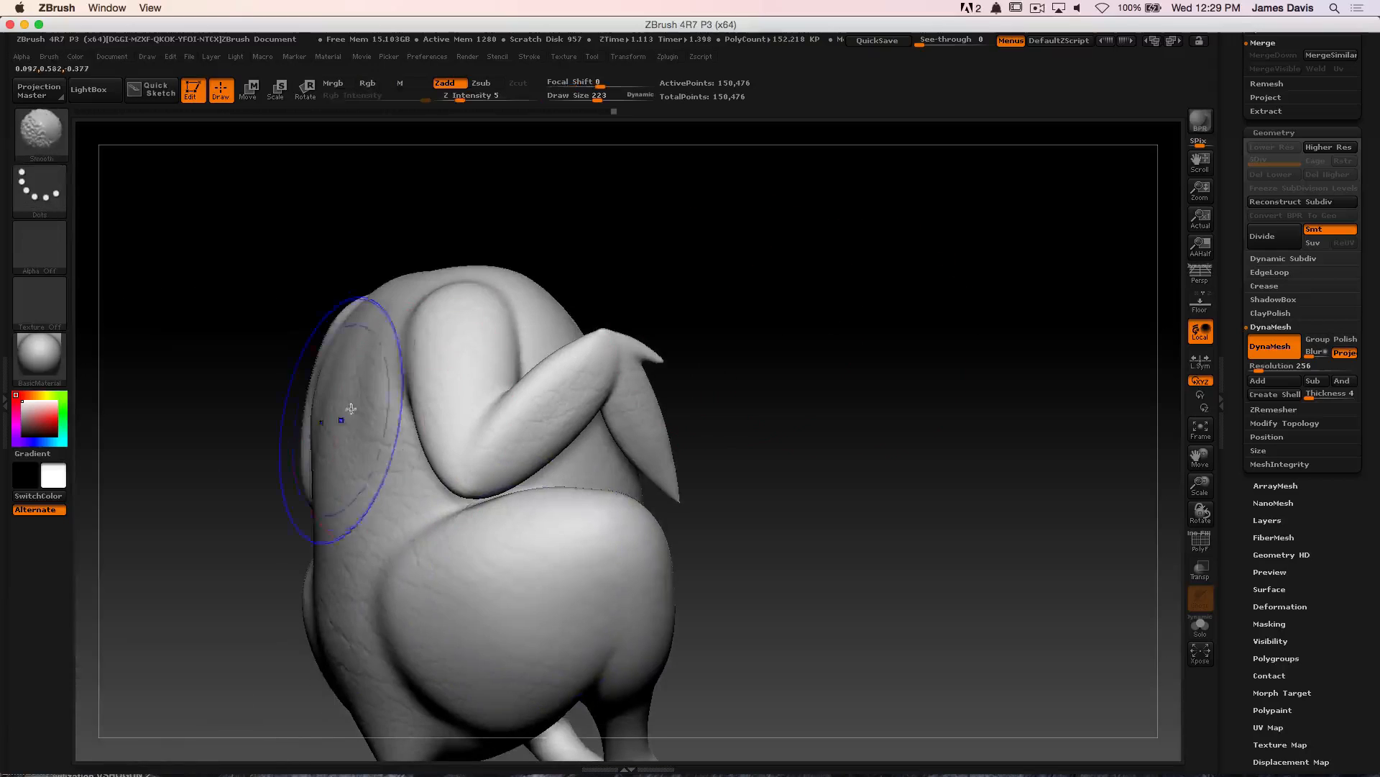
{"action": "mouse_move", "coordinate": [343, 412]}
{"action": "left_mouse_down", "text": "shift"}
{"action": "mouse_move", "coordinate": [342, 655]}
{"action": "mouse_move", "coordinate": [579, 317]}
{"action": "mouse_move", "coordinate": [653, 402]}
{"action": "left_mouse_up", "text": "shift"}
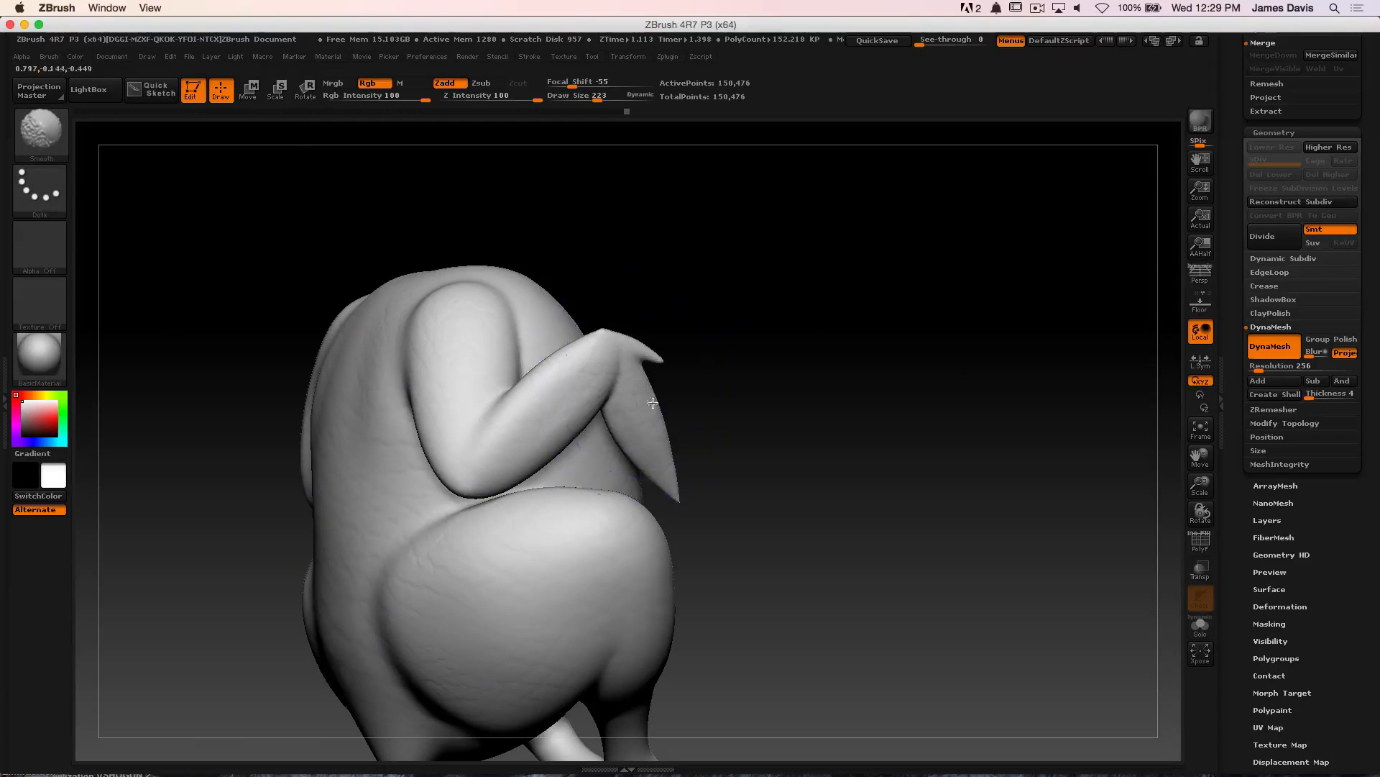
{"action": "left_click_drag", "start_coordinate": [740, 386], "coordinate": [568, 364]}
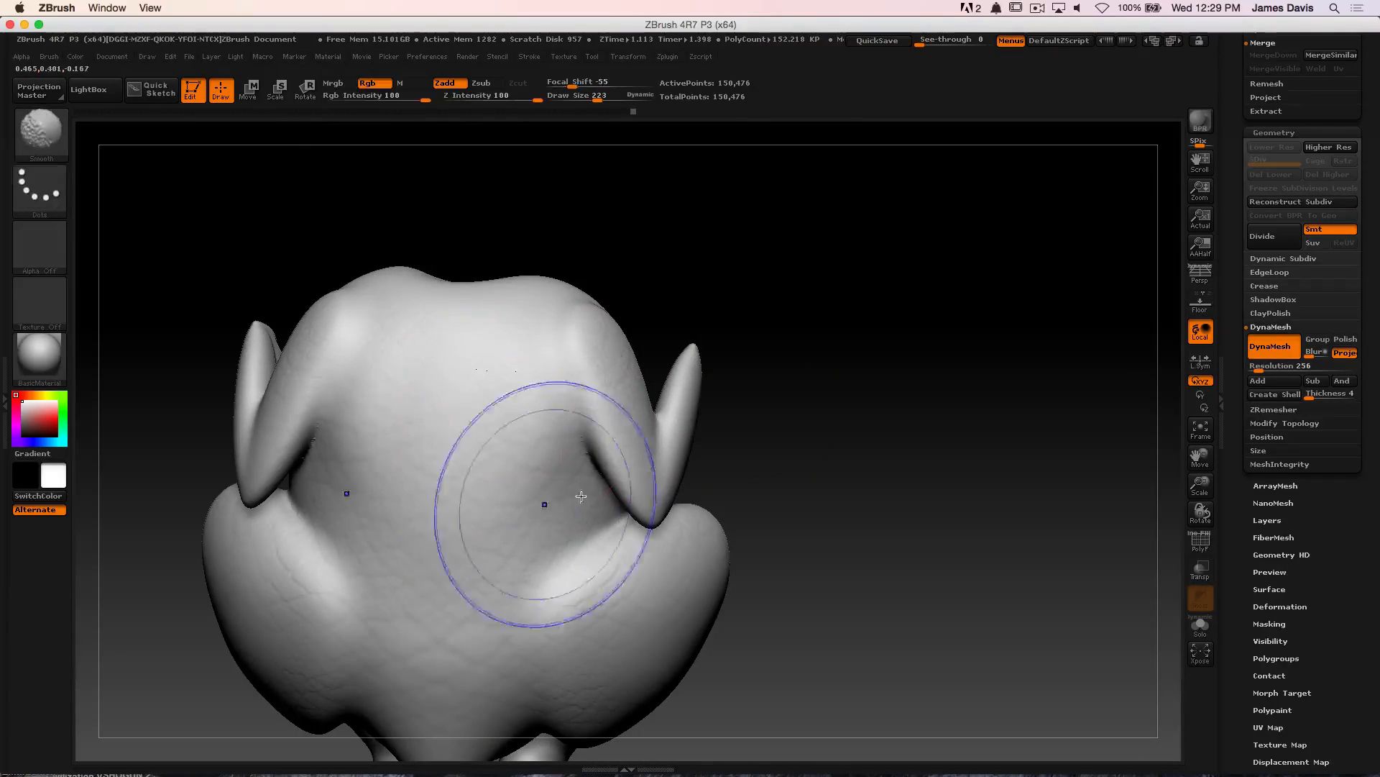
{"action": "mouse_move", "coordinate": [841, 351]}
{"action": "left_mouse_down"}
{"action": "mouse_move", "coordinate": [693, 348]}
{"action": "mouse_move", "coordinate": [679, 327]}
{"action": "left_mouse_up"}
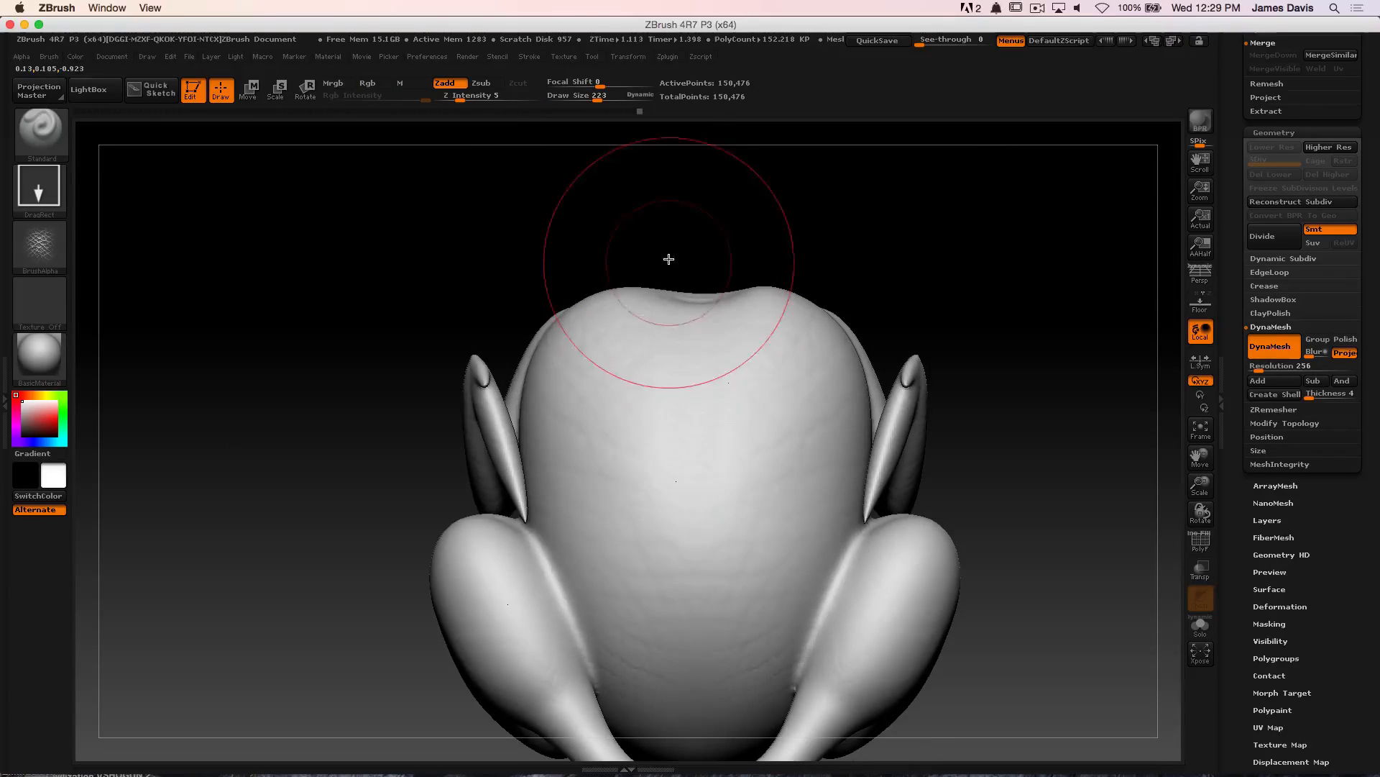
Load the Wrinkles alpha into the Standard brush and set its draw size to 85
{"action": "left_click", "coordinate": [43, 263]}
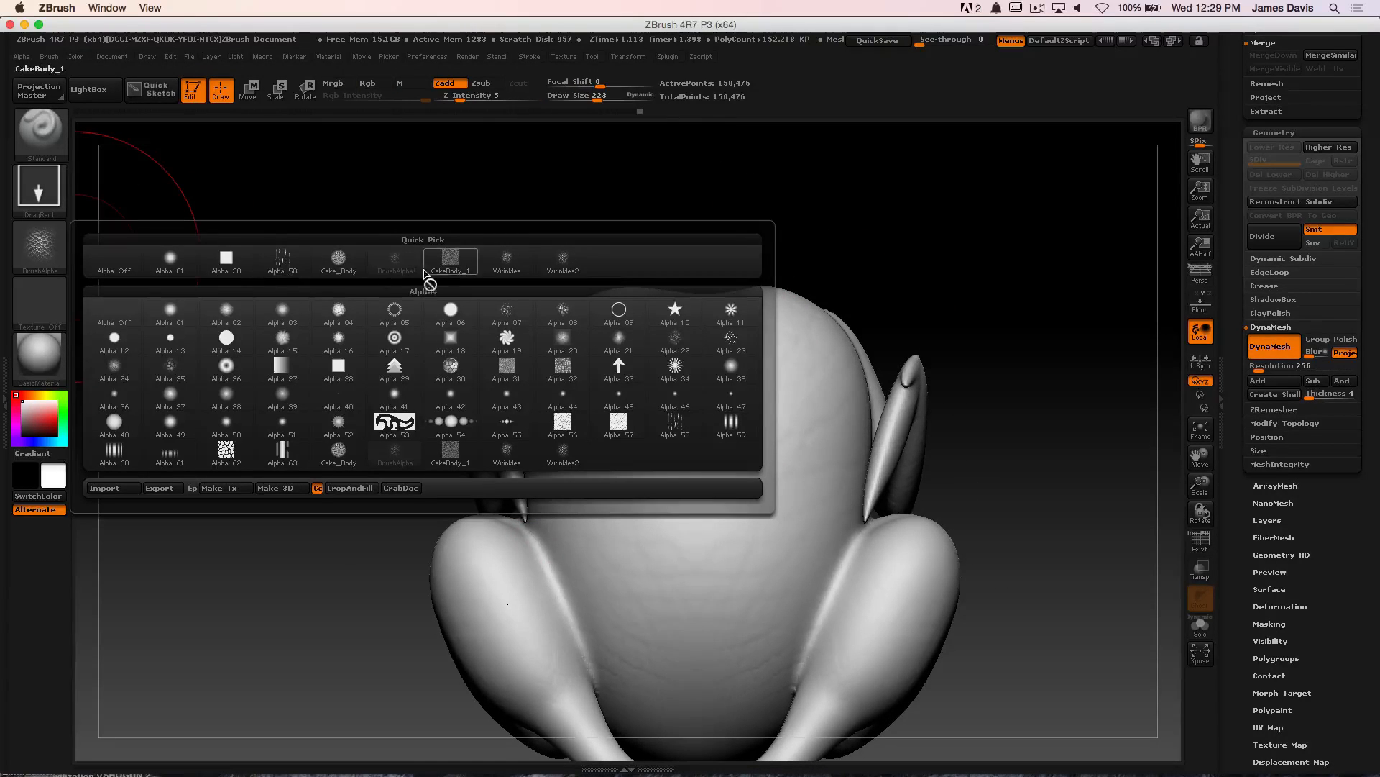
{"action": "left_click", "coordinate": [512, 271]}
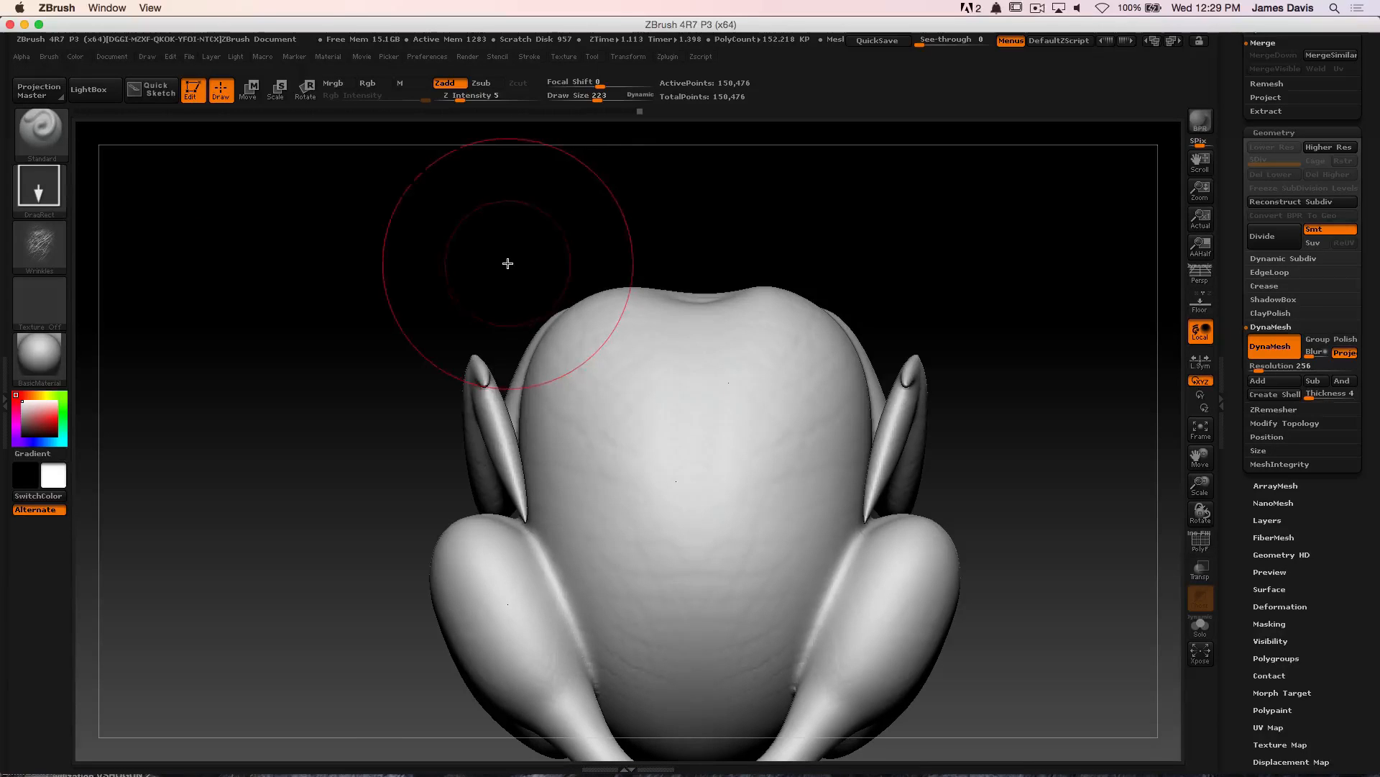
{"action": "key", "text": "s"}
{"action": "left_click_drag", "start_coordinate": [654, 430], "coordinate": [634, 427]}
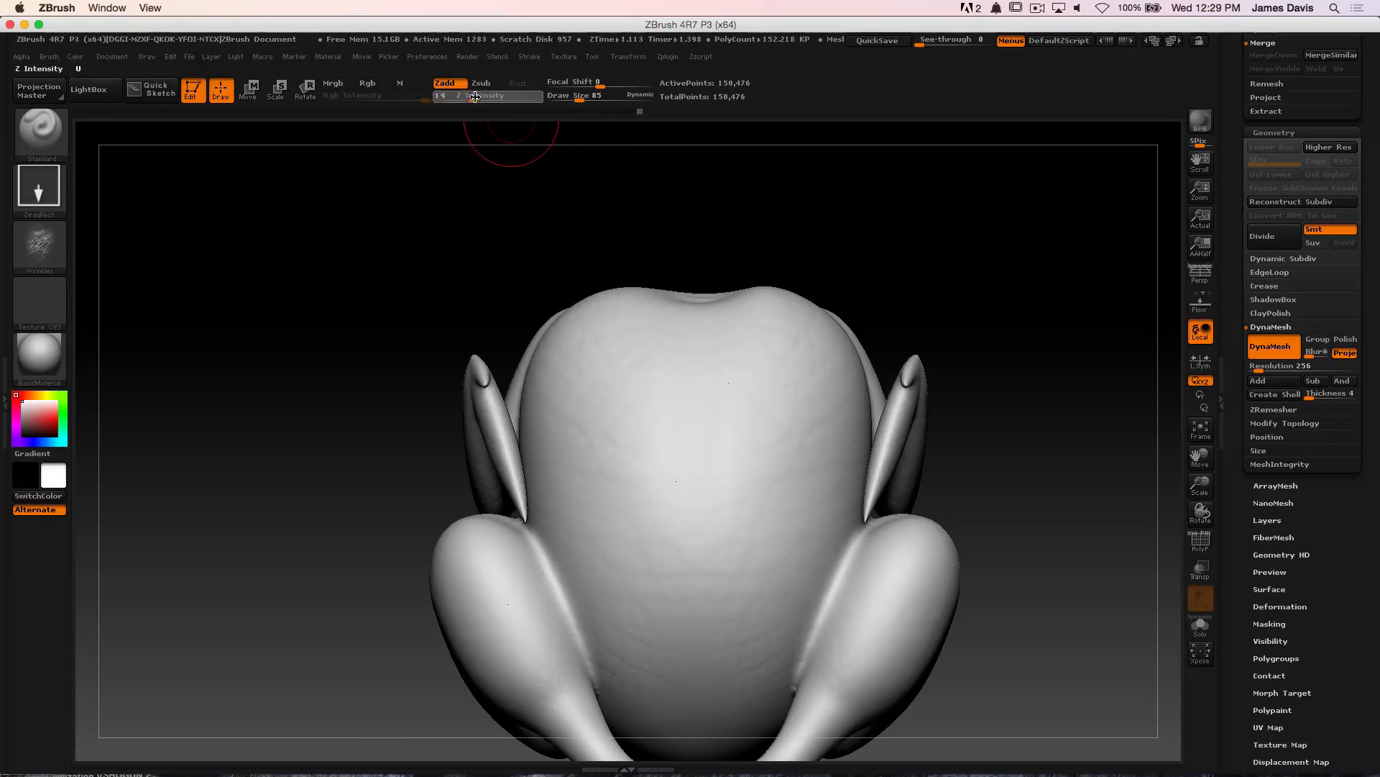
Set the brush's Z Intensity to 13 and try wrinkle stamps on the upper breast, undoing the unwanted ones
{"action": "left_click_drag", "start_coordinate": [481, 100], "coordinate": [474, 100]}
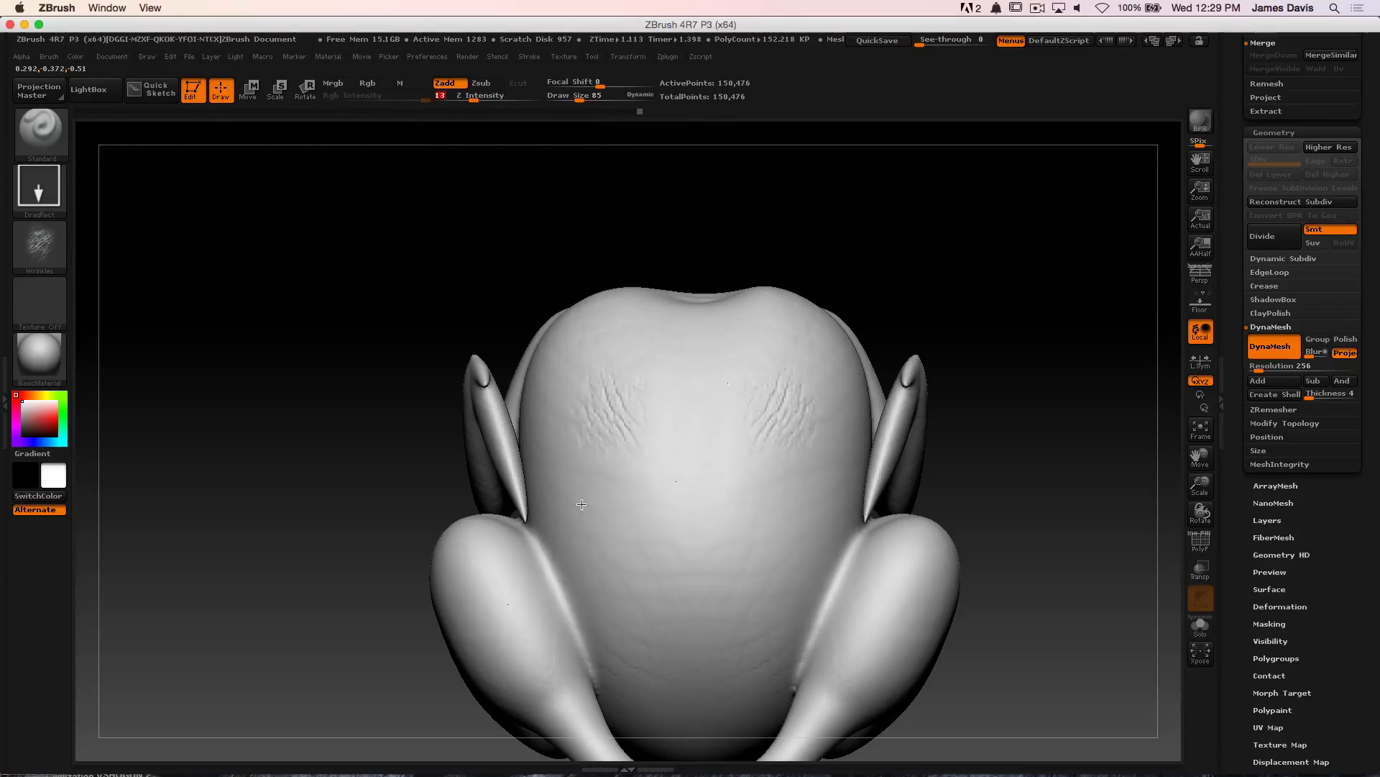
{"action": "left_click_drag", "start_coordinate": [582, 504], "coordinate": [698, 557]}
{"action": "key", "text": "super+z"}
{"action": "mouse_move", "coordinate": [596, 417]}
{"action": "left_mouse_down"}
{"action": "mouse_move", "coordinate": [696, 561]}
{"action": "mouse_move", "coordinate": [752, 359]}
{"action": "mouse_move", "coordinate": [722, 306]}
{"action": "left_mouse_up"}
{"action": "left_click_drag", "start_coordinate": [439, 342], "coordinate": [616, 358]}
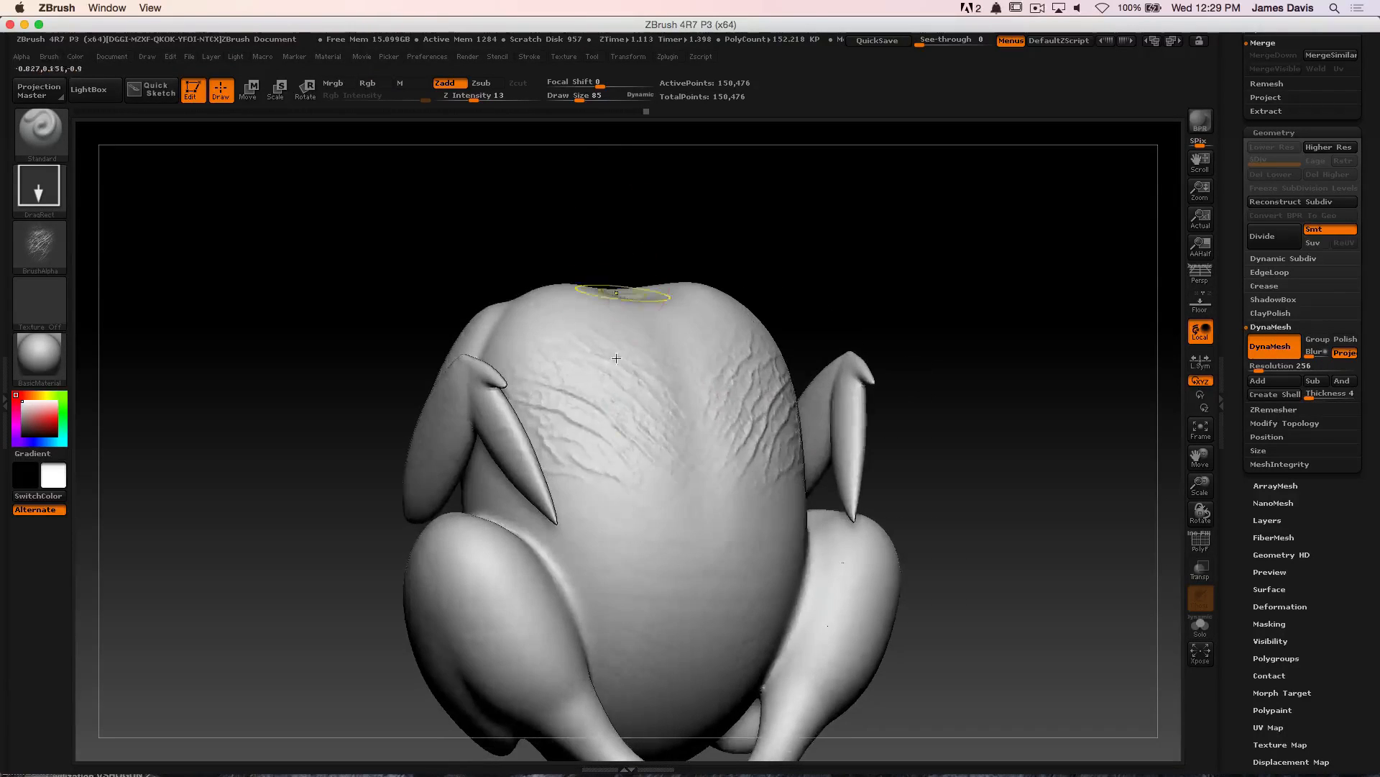
{"action": "key", "text": "super+z"}
Stamp overlapping skin wrinkles across the upper and middle breast between the wings
{"action": "left_click_drag", "start_coordinate": [663, 266], "coordinate": [688, 385]}
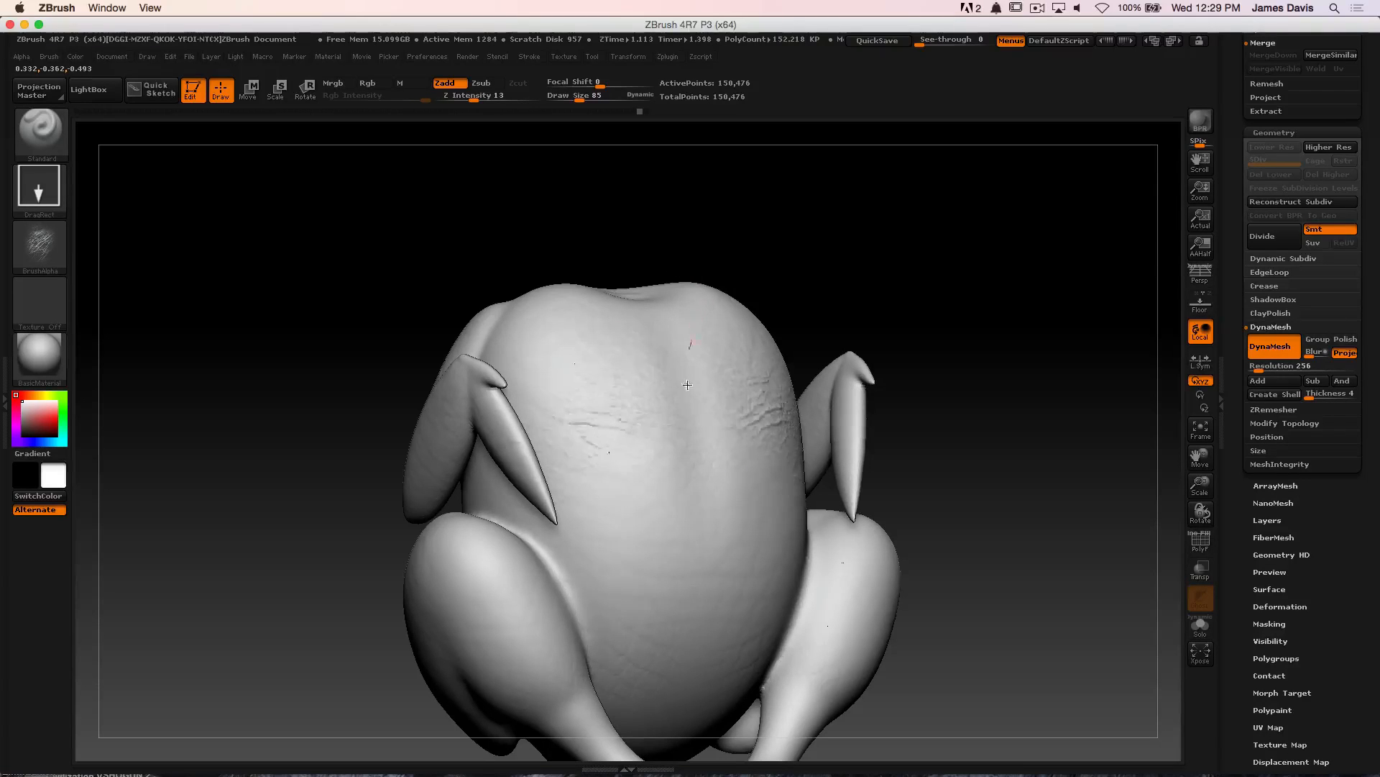
{"action": "left_click_drag", "start_coordinate": [567, 581], "coordinate": [480, 515]}
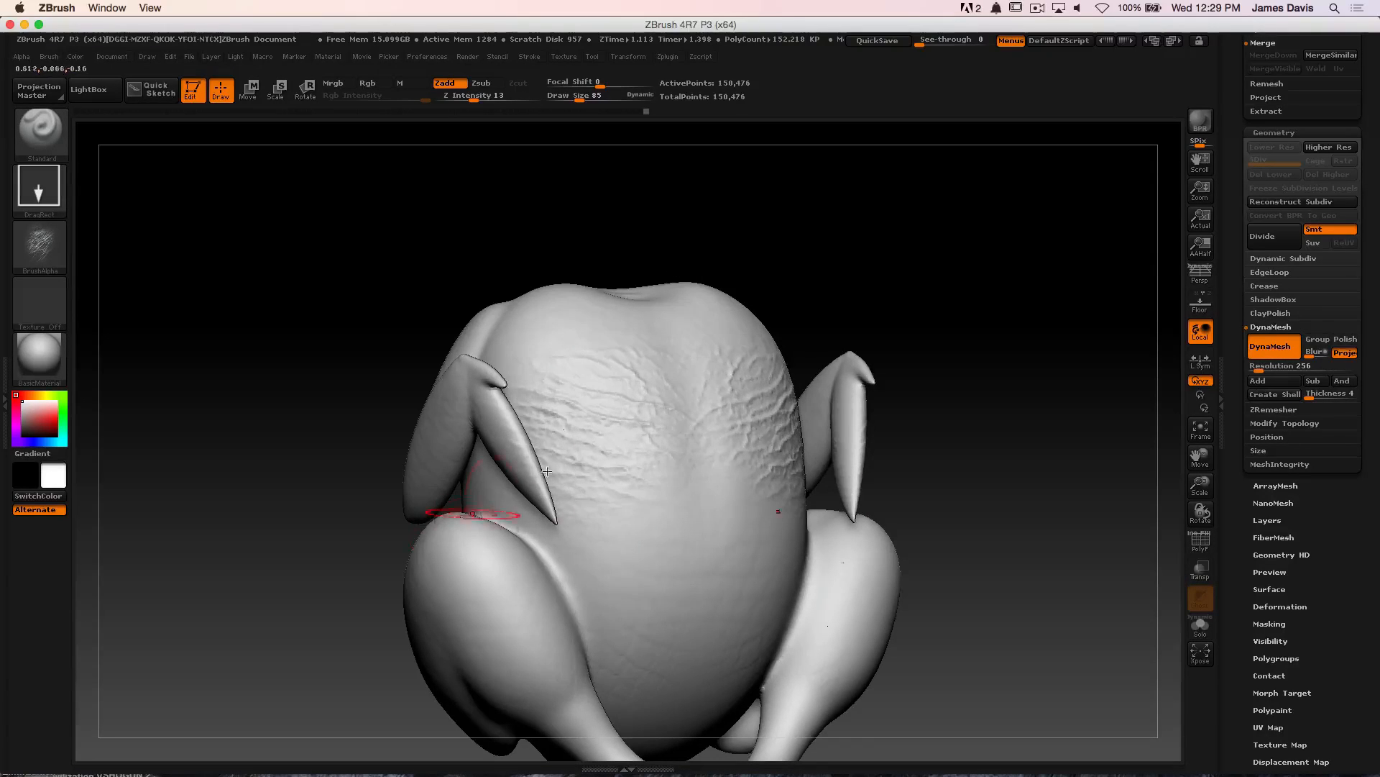
{"action": "left_click_drag", "start_coordinate": [960, 316], "coordinate": [819, 328]}
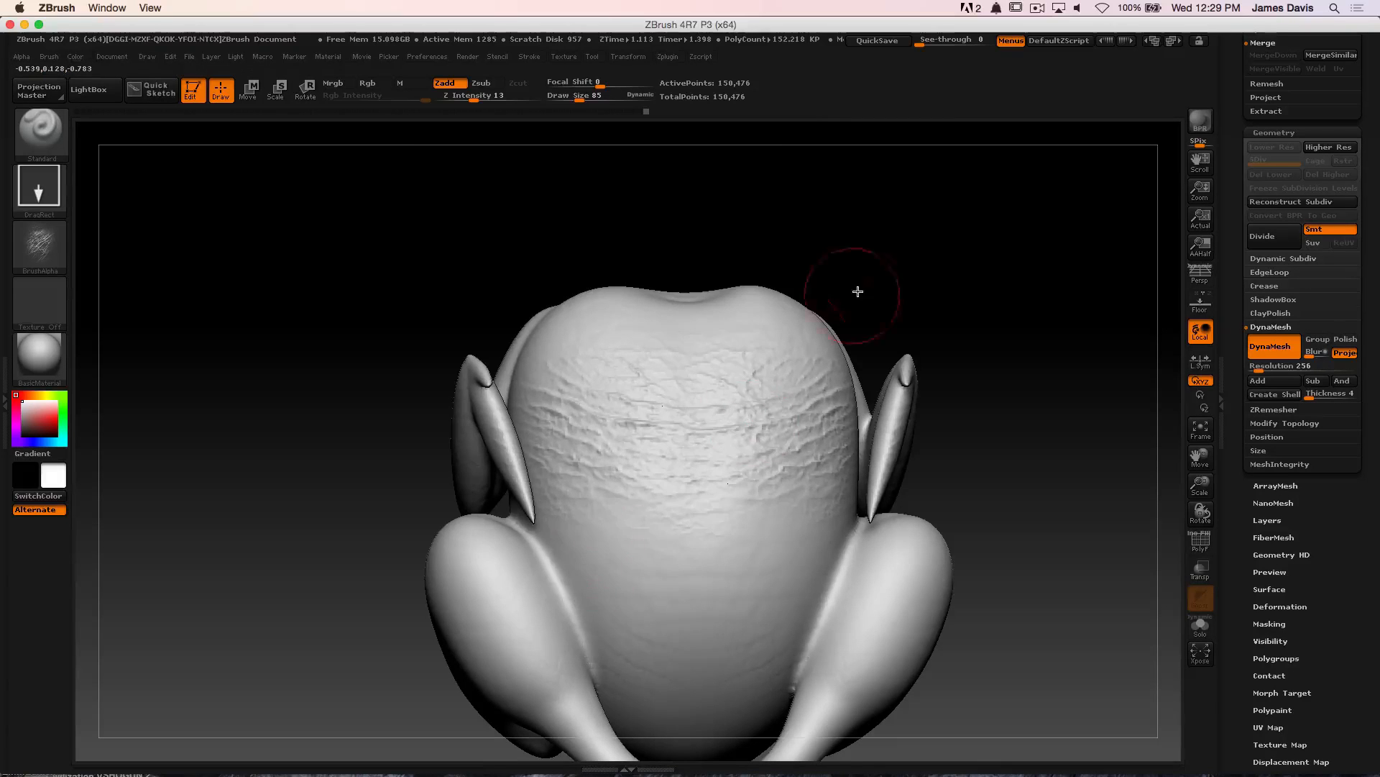
{"action": "left_click_drag", "start_coordinate": [857, 289], "coordinate": [823, 330]}
{"action": "mouse_move", "coordinate": [574, 564]}
{"action": "left_mouse_down"}
{"action": "mouse_move", "coordinate": [493, 468]}
{"action": "mouse_move", "coordinate": [517, 473]}
{"action": "left_mouse_up"}
{"action": "key", "text": "ctrl+z"}
{"action": "left_click_drag", "start_coordinate": [641, 460], "coordinate": [483, 480]}
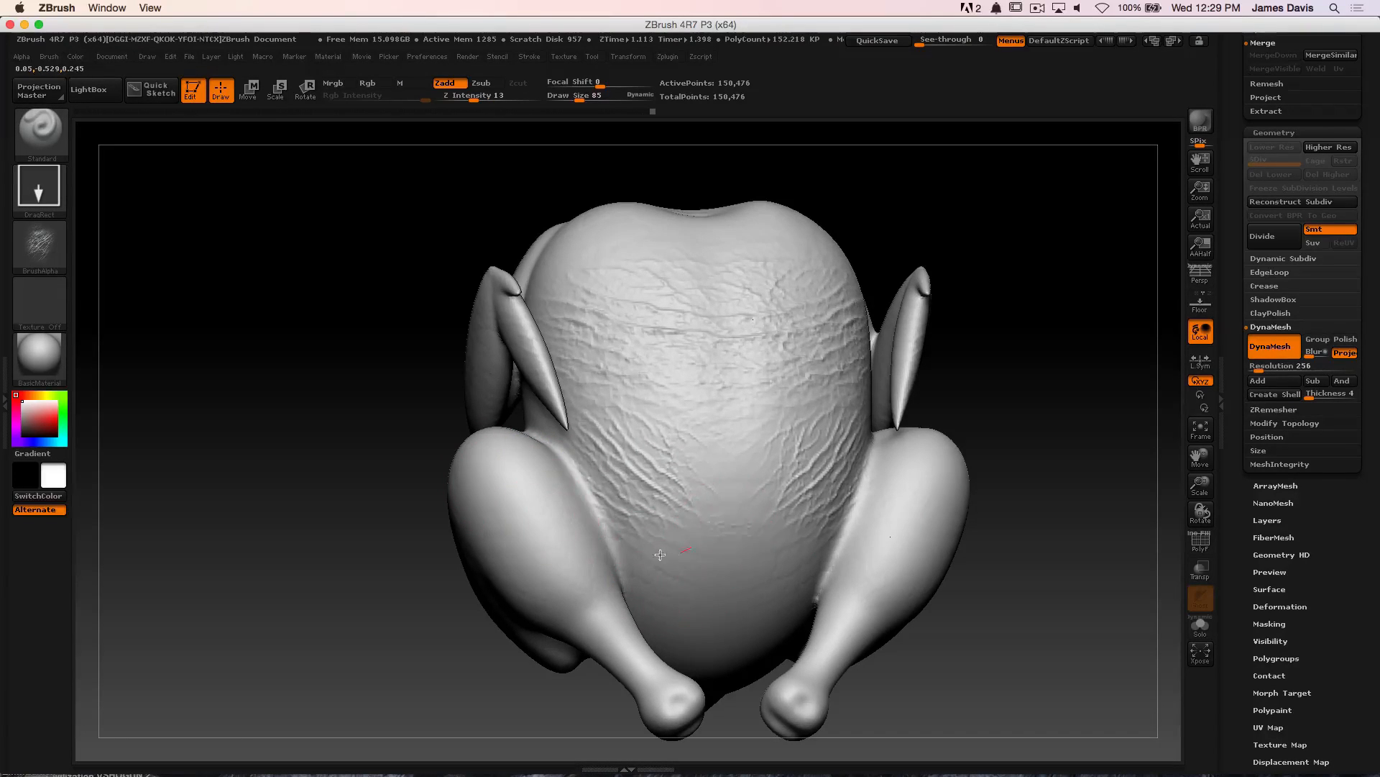
Stamp wrinkles over the lower breast between the legs and smooth the middle of the breast
{"action": "mouse_move", "coordinate": [661, 554]}
{"action": "left_mouse_down"}
{"action": "mouse_move", "coordinate": [583, 639]}
{"action": "mouse_move", "coordinate": [599, 658]}
{"action": "left_mouse_up"}
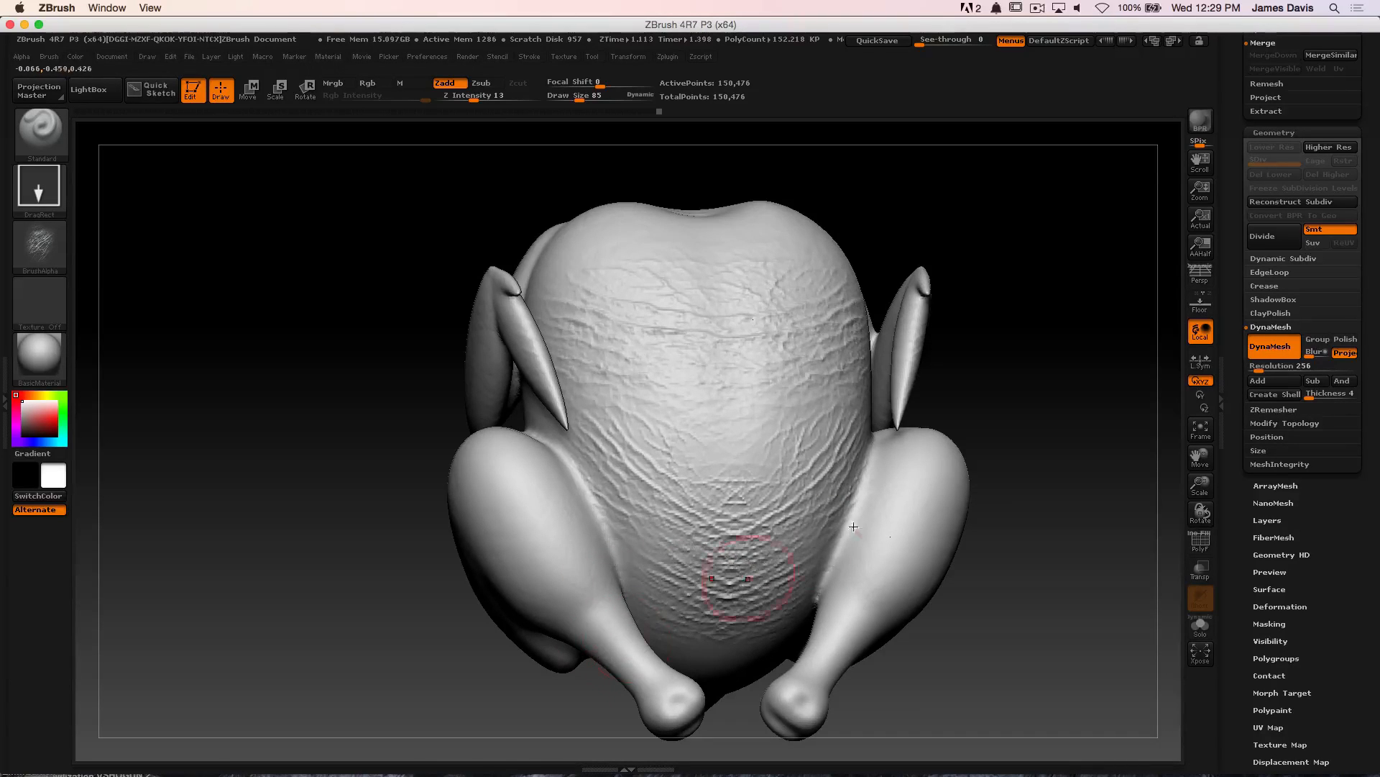
{"action": "left_click_drag", "start_coordinate": [1048, 506], "coordinate": [1014, 496]}
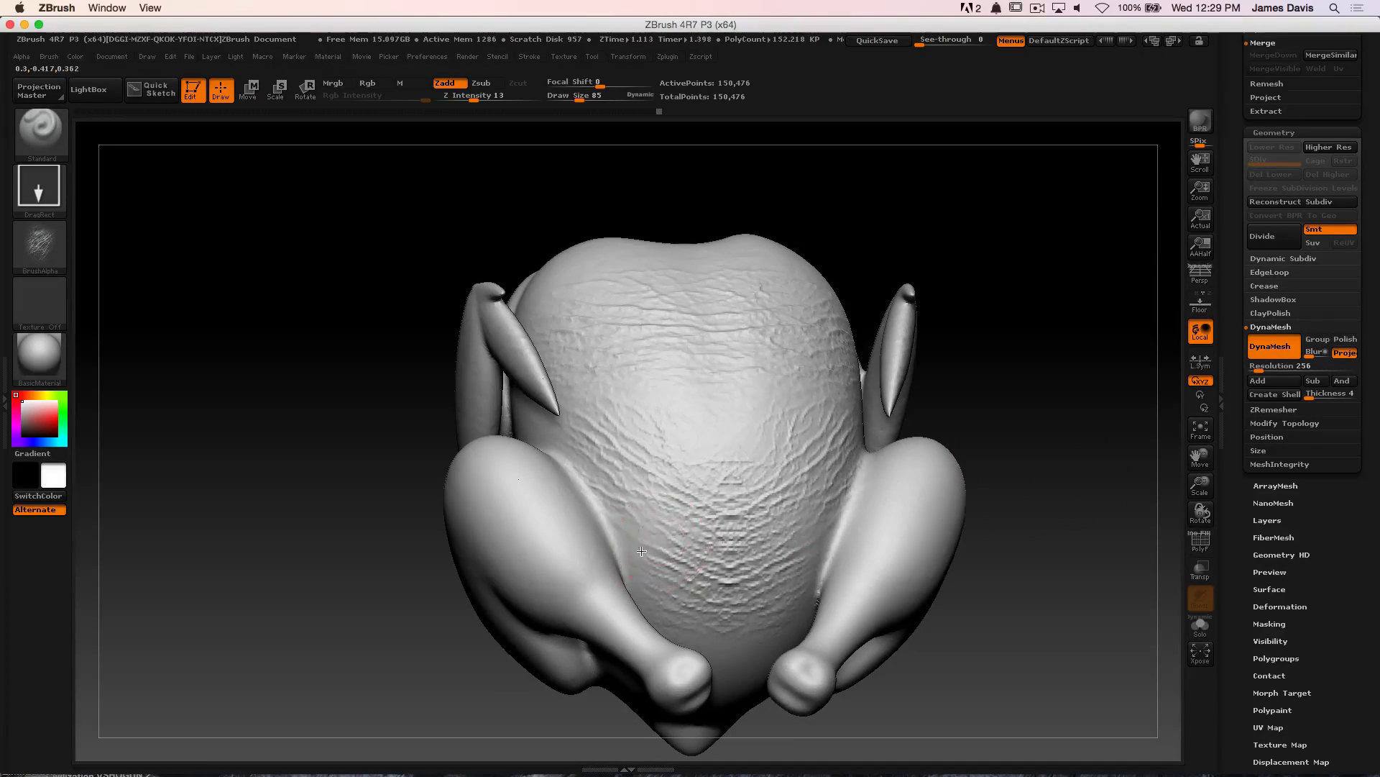
{"action": "left_click_drag", "start_coordinate": [549, 591], "coordinate": [497, 555]}
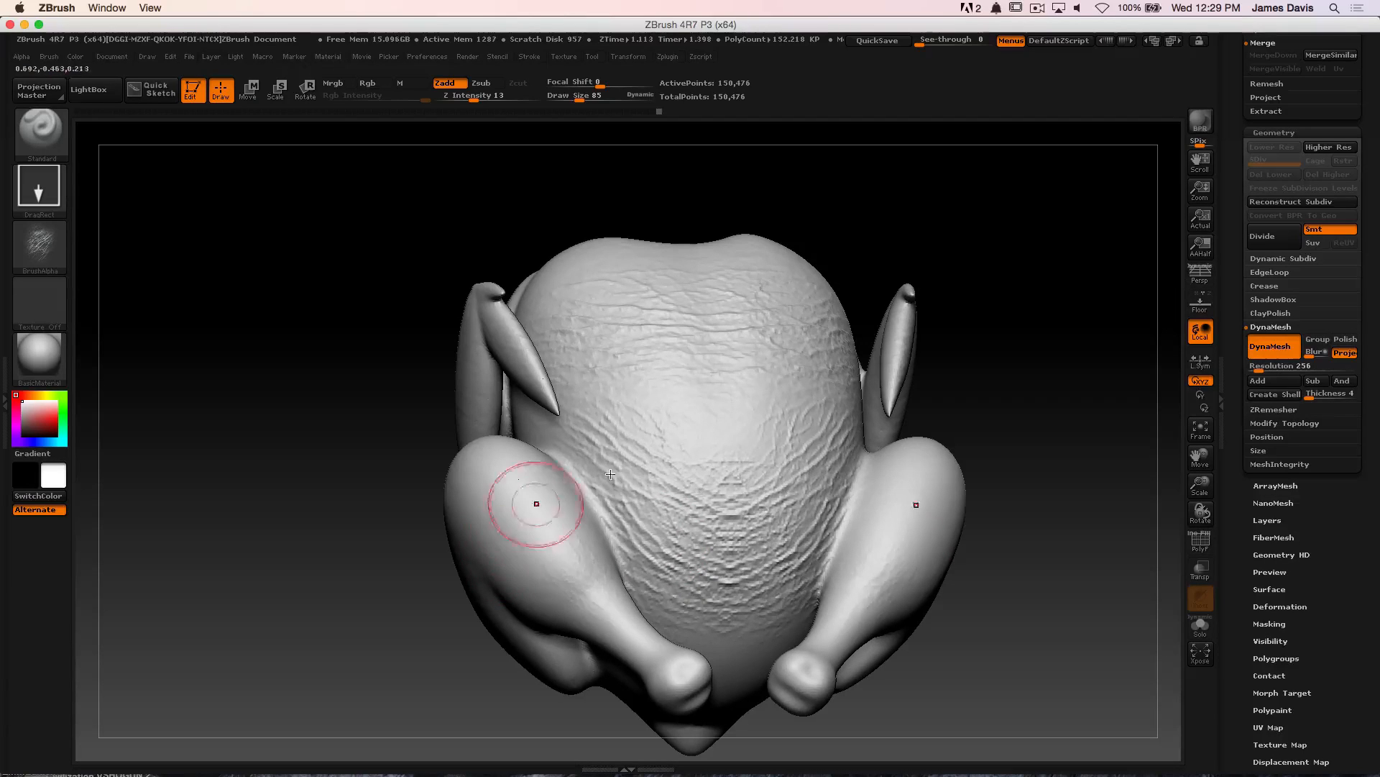
{"action": "left_click_drag", "start_coordinate": [702, 469], "coordinate": [639, 426], "text": "shift"}
Stamp wrinkles over the neck end of the body, up to the shoulders
{"action": "mouse_move", "coordinate": [960, 306]}
{"action": "left_mouse_down"}
{"action": "mouse_move", "coordinate": [969, 342]}
{"action": "mouse_move", "coordinate": [1026, 360]}
{"action": "mouse_move", "coordinate": [1017, 328]}
{"action": "left_mouse_up"}
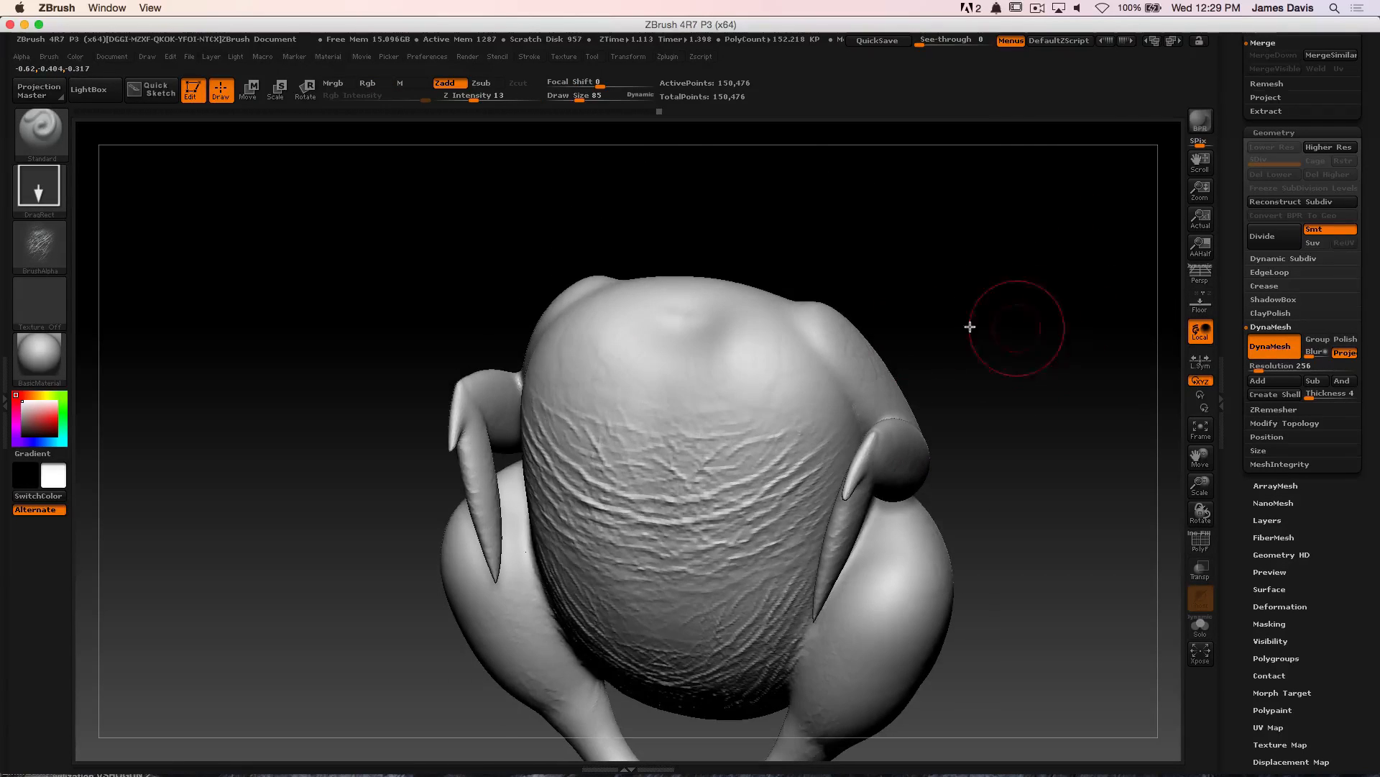
{"action": "left_click_drag", "start_coordinate": [771, 311], "coordinate": [635, 381]}
{"action": "mouse_move", "coordinate": [806, 259]}
{"action": "left_mouse_down"}
{"action": "mouse_move", "coordinate": [860, 327]}
{"action": "mouse_move", "coordinate": [780, 441]}
{"action": "mouse_move", "coordinate": [766, 496]}
{"action": "mouse_move", "coordinate": [812, 528]}
{"action": "mouse_move", "coordinate": [770, 337]}
{"action": "mouse_move", "coordinate": [912, 309]}
{"action": "mouse_move", "coordinate": [659, 485]}
{"action": "left_mouse_up"}
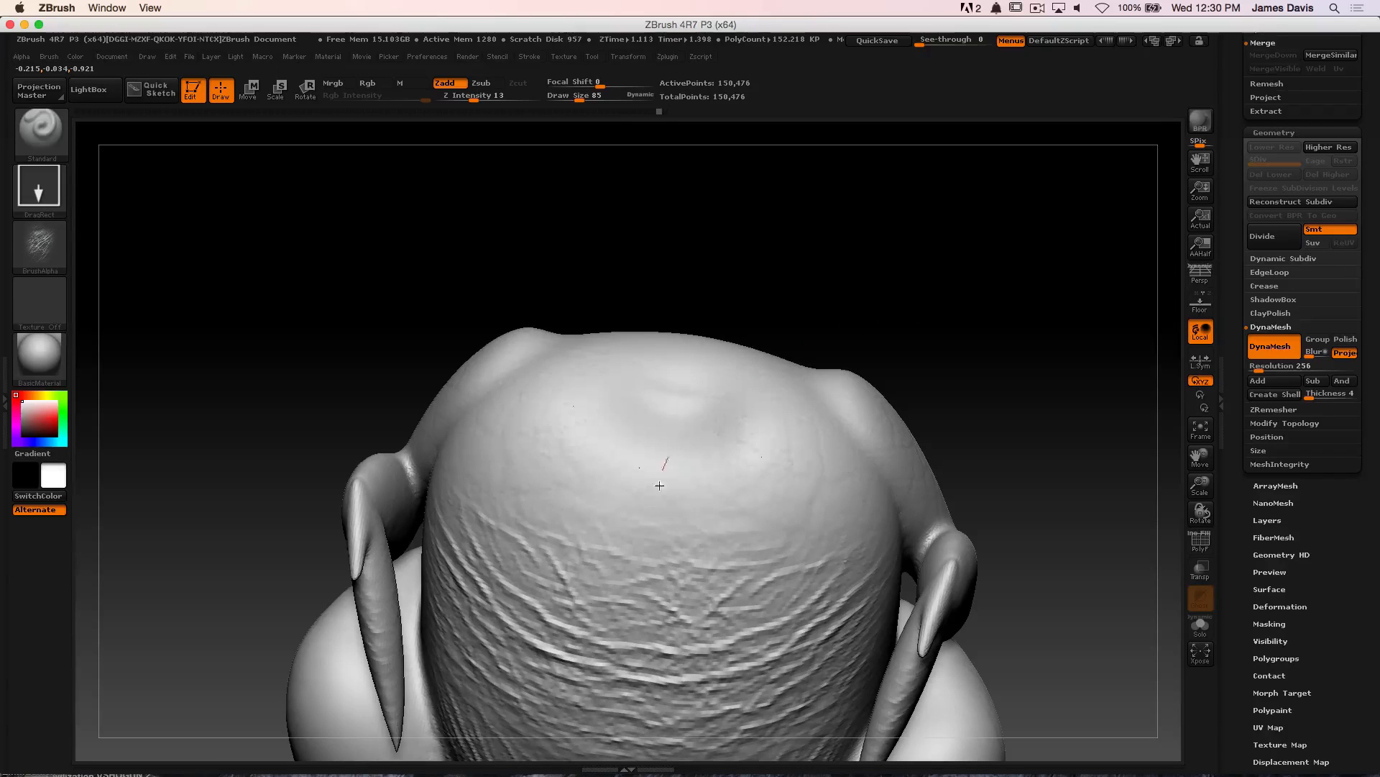
{"action": "left_click_drag", "start_coordinate": [749, 519], "coordinate": [688, 593]}
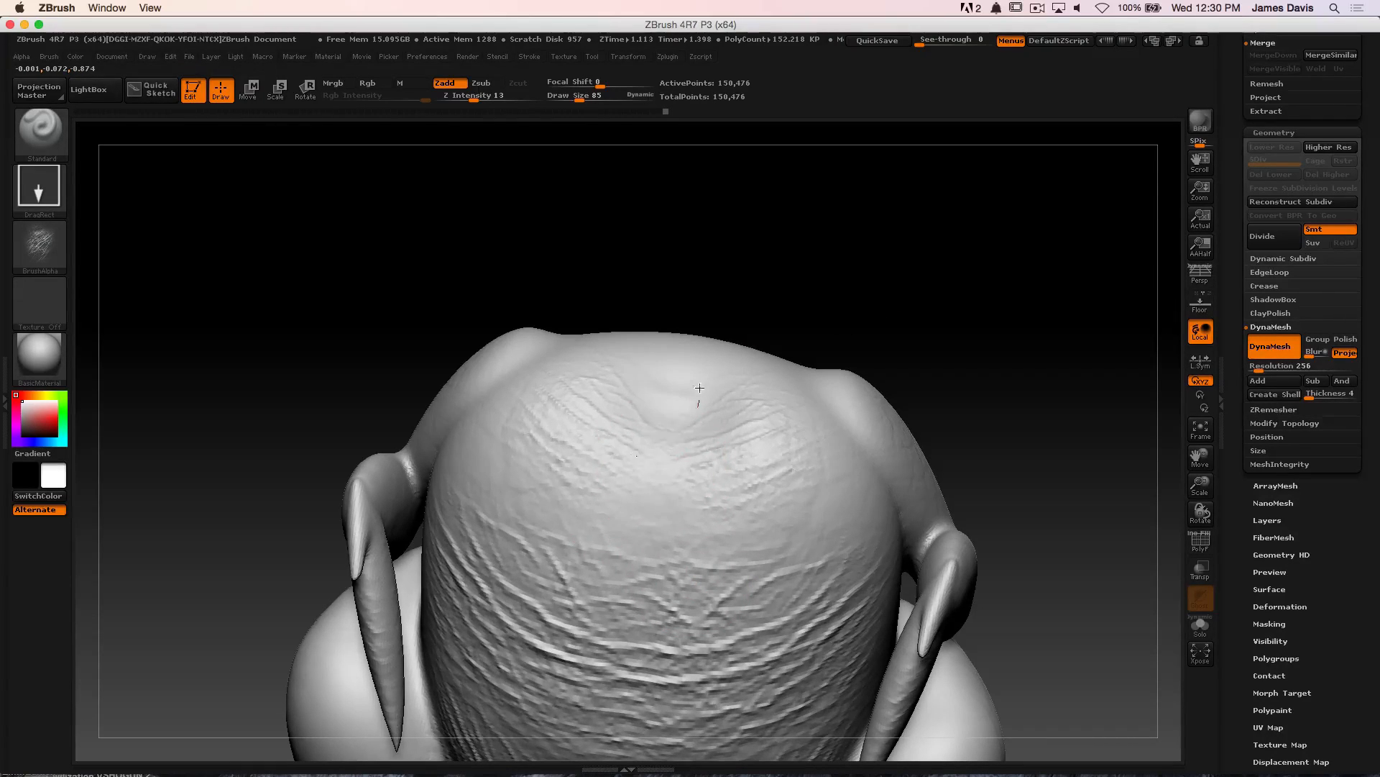
{"action": "left_click_drag", "start_coordinate": [774, 331], "coordinate": [777, 330]}
{"action": "left_click_drag", "start_coordinate": [890, 312], "coordinate": [848, 358]}
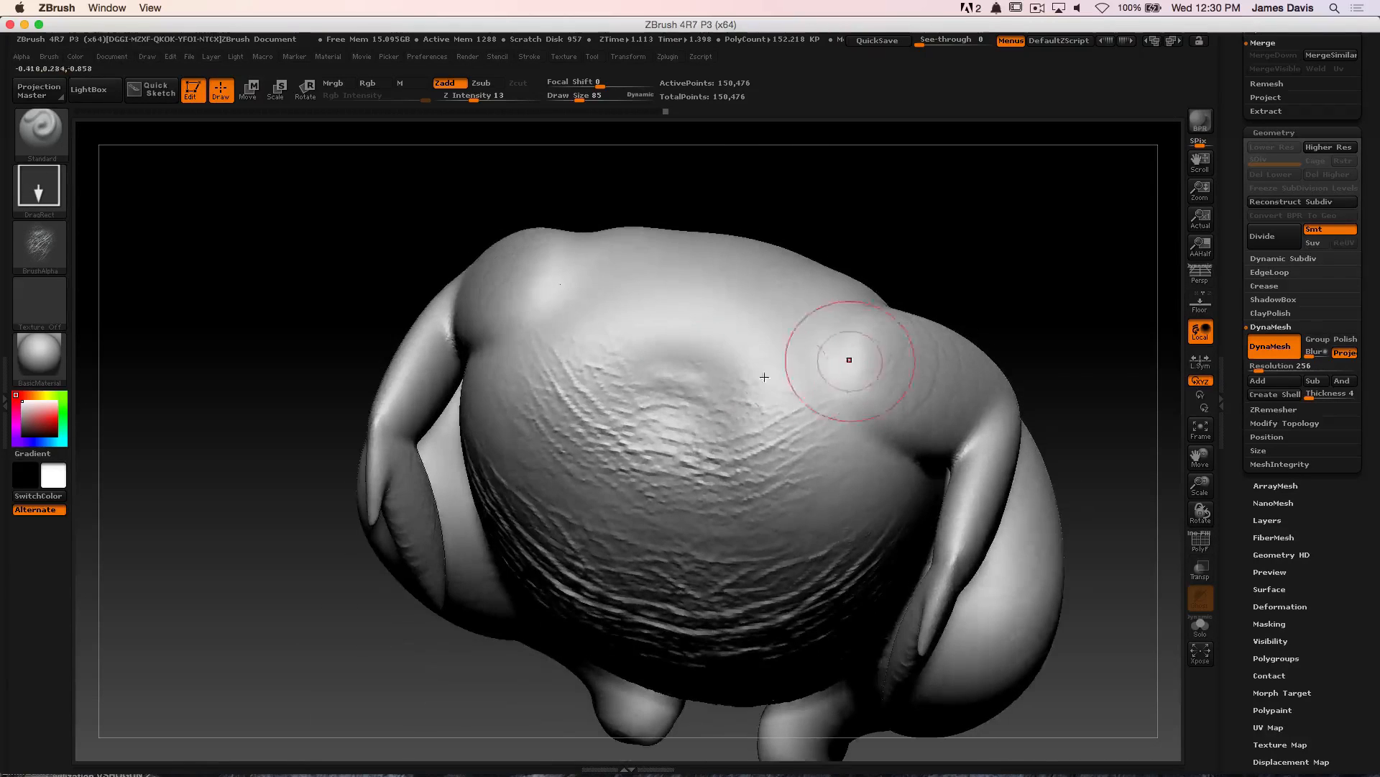
{"action": "left_click_drag", "start_coordinate": [776, 454], "coordinate": [870, 363]}
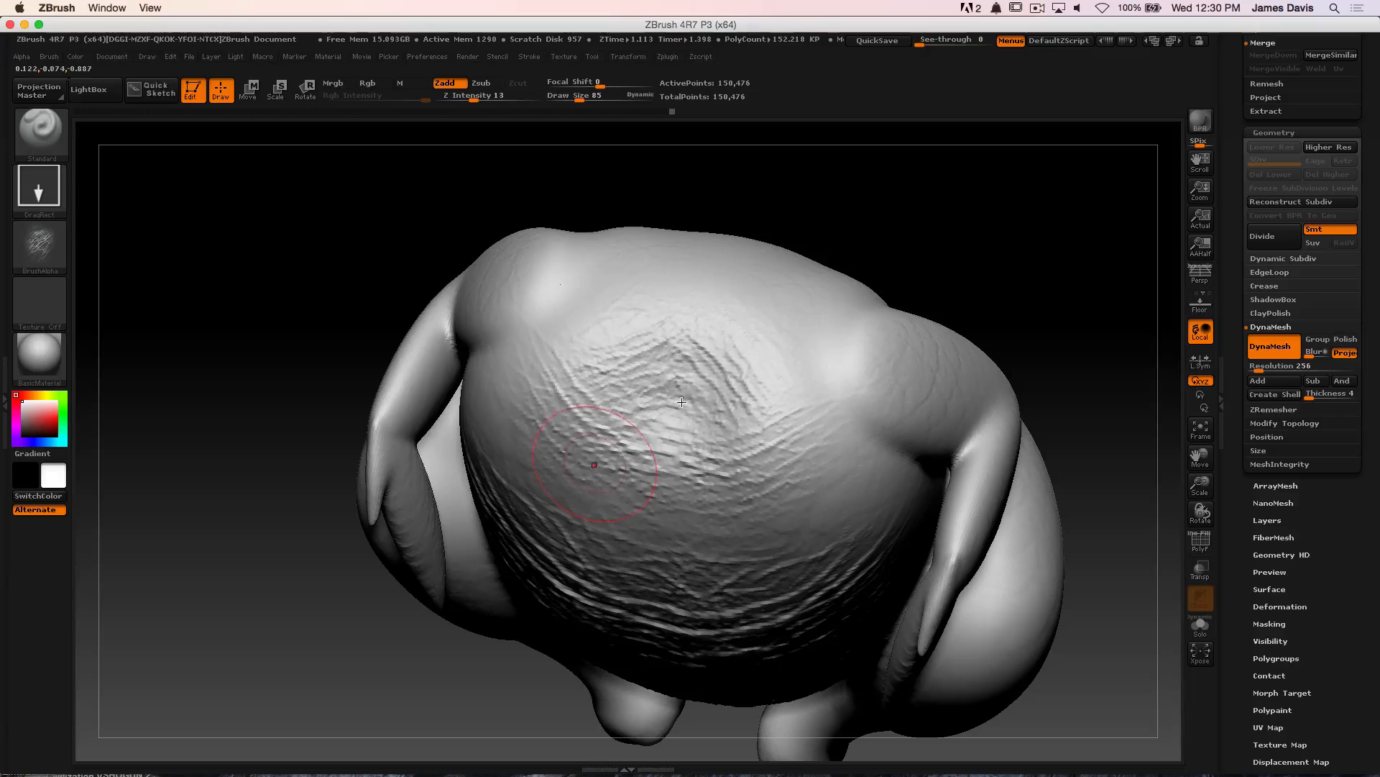
Stamp wrinkles on the shoulder and flank around the folded wing, and smooth the upper wing and top of the thigh
{"action": "mouse_move", "coordinate": [992, 195]}
{"action": "left_mouse_down"}
{"action": "mouse_move", "coordinate": [1033, 231]}
{"action": "mouse_move", "coordinate": [992, 294]}
{"action": "mouse_move", "coordinate": [810, 399]}
{"action": "left_mouse_up"}
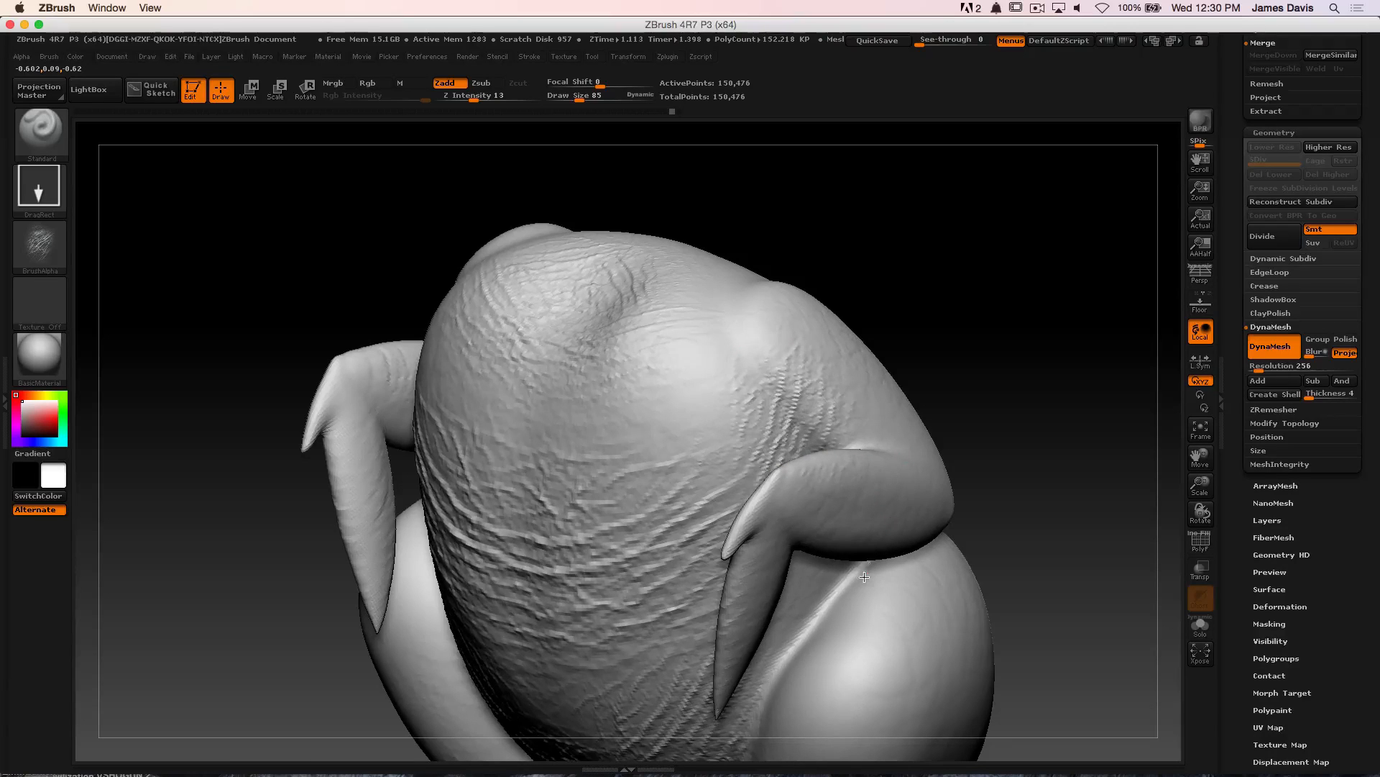
{"action": "left_click_drag", "start_coordinate": [864, 576], "coordinate": [874, 538]}
{"action": "mouse_move", "coordinate": [1012, 353]}
{"action": "left_mouse_down"}
{"action": "mouse_move", "coordinate": [1011, 392]}
{"action": "mouse_move", "coordinate": [1032, 369]}
{"action": "mouse_move", "coordinate": [849, 440]}
{"action": "left_mouse_up"}
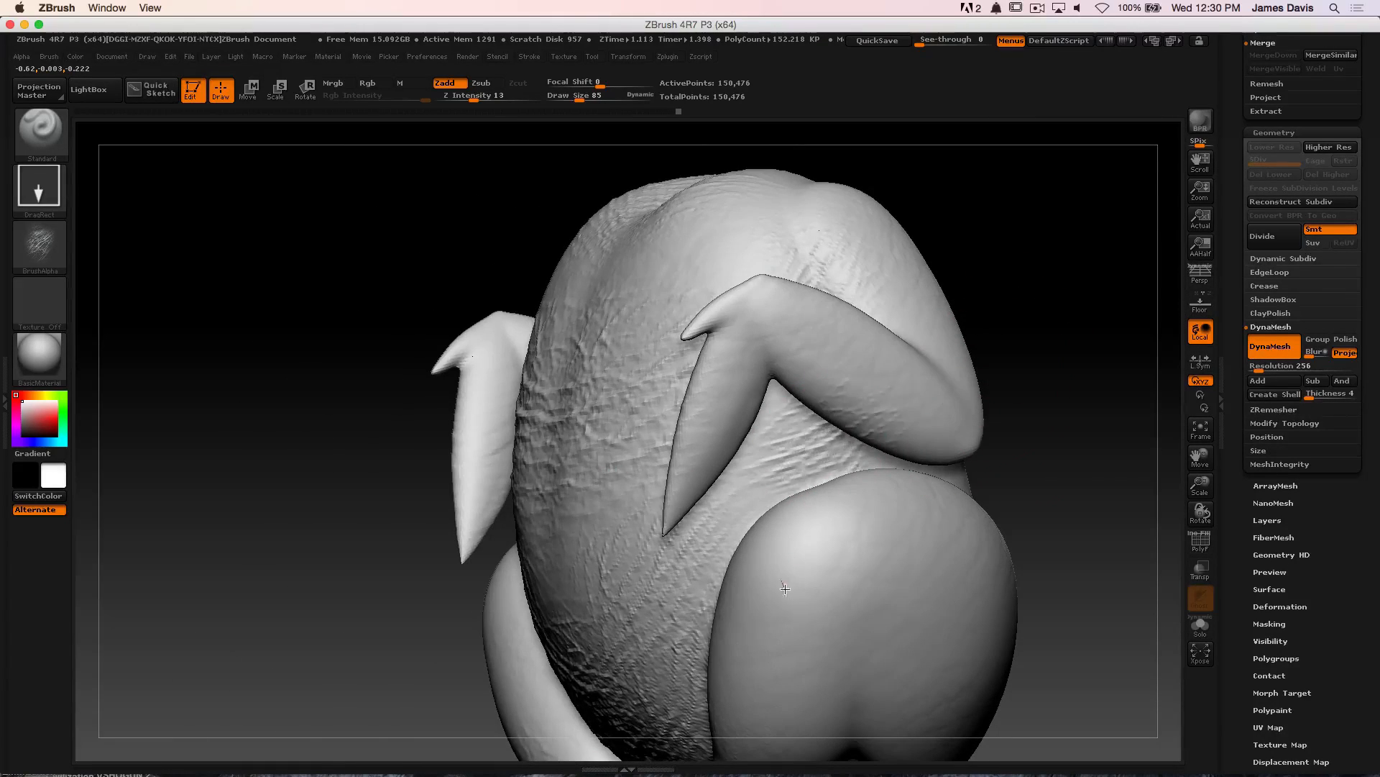
{"action": "mouse_move", "coordinate": [831, 355]}
{"action": "left_mouse_down", "text": "shift"}
{"action": "mouse_move", "coordinate": [924, 455]}
{"action": "mouse_move", "coordinate": [893, 401]}
{"action": "left_mouse_up", "text": "shift"}
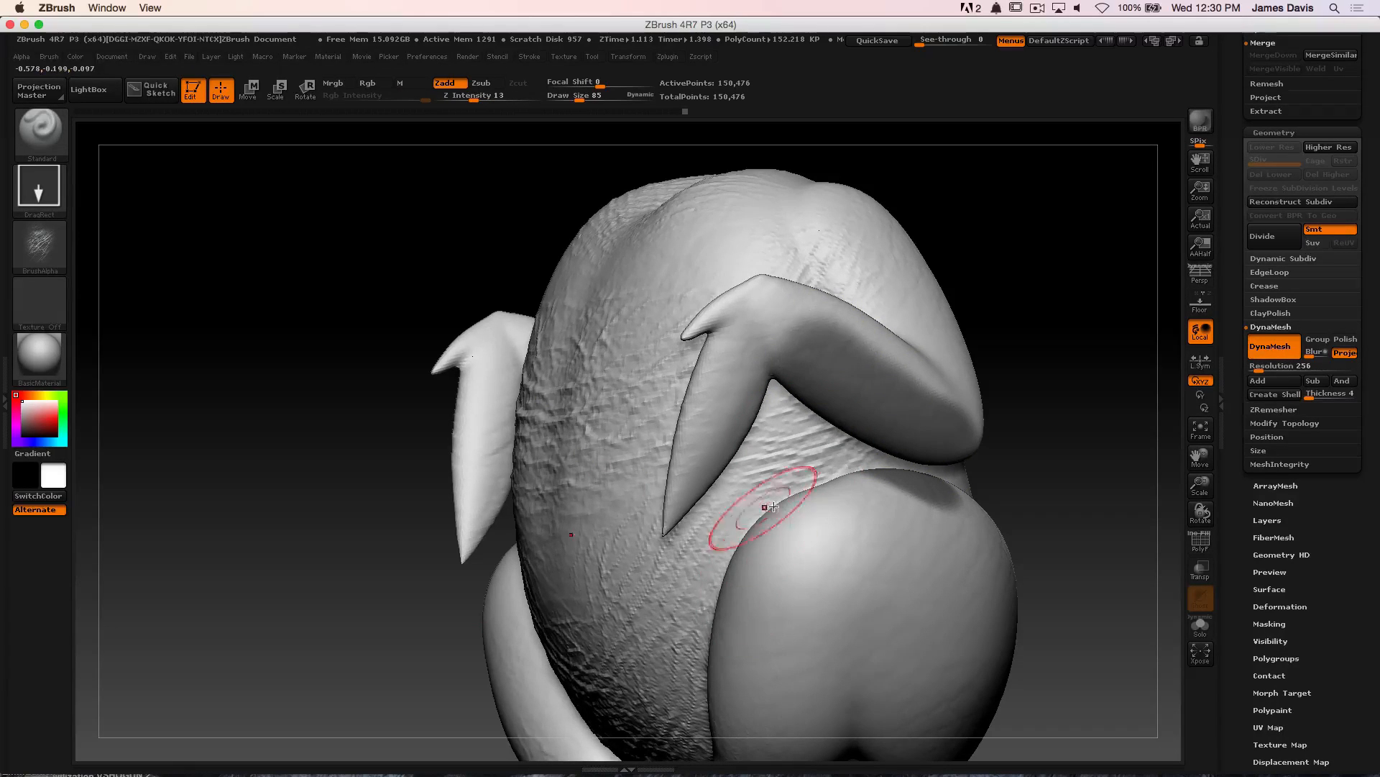
{"action": "mouse_move", "coordinate": [773, 507]}
{"action": "left_mouse_down", "text": "shift"}
{"action": "mouse_move", "coordinate": [786, 549]}
{"action": "mouse_move", "coordinate": [780, 388]}
{"action": "left_mouse_up", "text": "shift"}
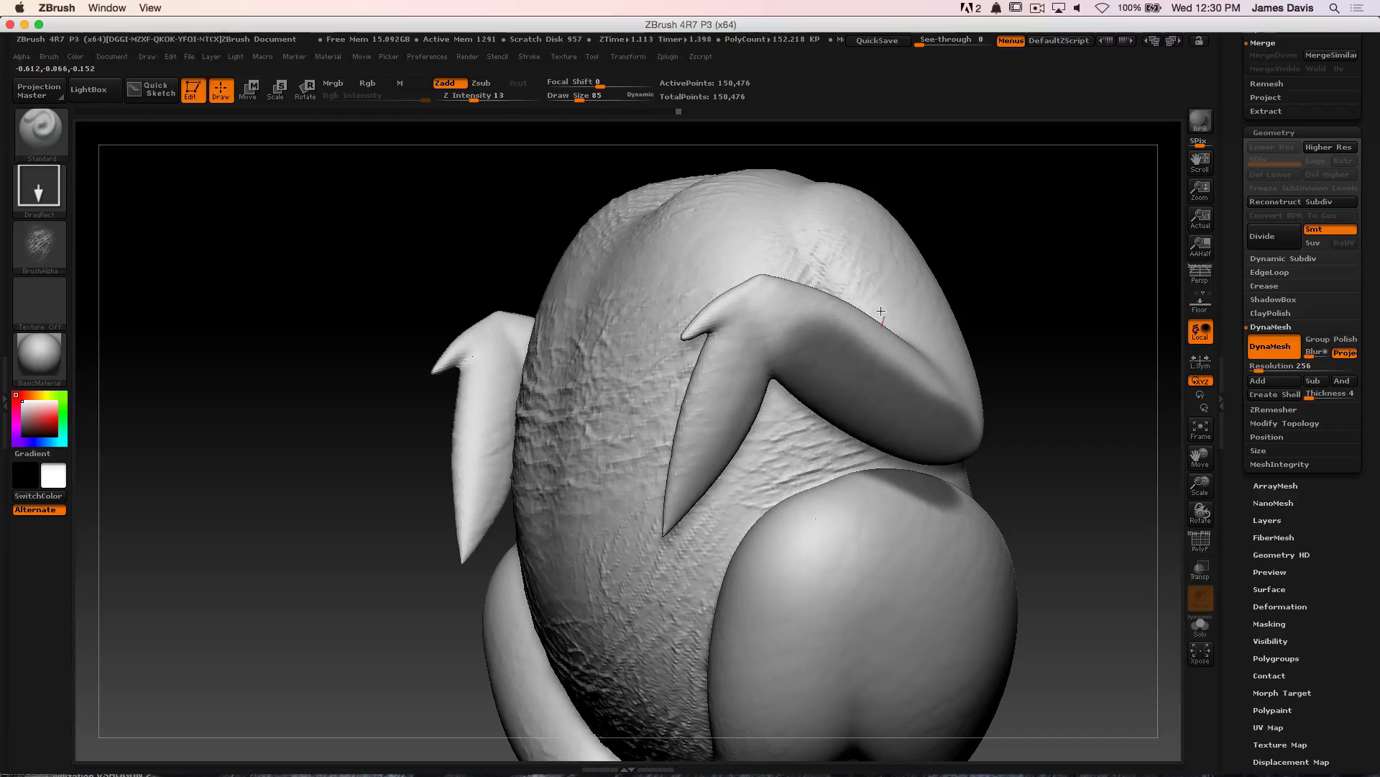
Stamp wrinkles on the thigh above the drumstick and along its rear lower edge
{"action": "left_click_drag", "start_coordinate": [1015, 323], "coordinate": [1070, 361]}
{"action": "mouse_move", "coordinate": [1047, 410]}
{"action": "left_mouse_down", "text": "alt"}
{"action": "mouse_move", "coordinate": [1002, 410]}
{"action": "mouse_move", "coordinate": [946, 452]}
{"action": "mouse_move", "coordinate": [1023, 447]}
{"action": "mouse_move", "coordinate": [896, 468]}
{"action": "left_mouse_up", "text": "alt"}
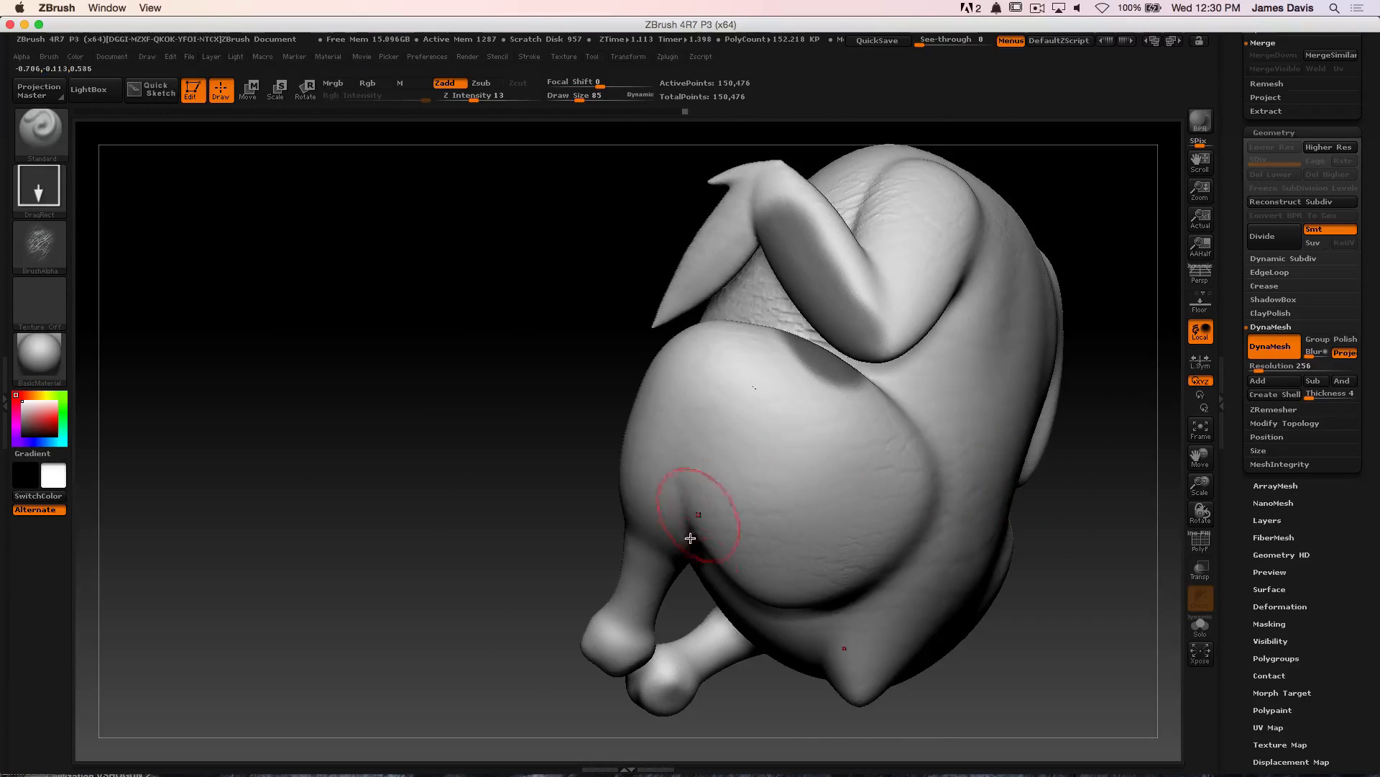
{"action": "left_click_drag", "start_coordinate": [690, 538], "coordinate": [717, 518]}
{"action": "left_click_drag", "start_coordinate": [750, 586], "coordinate": [853, 584]}
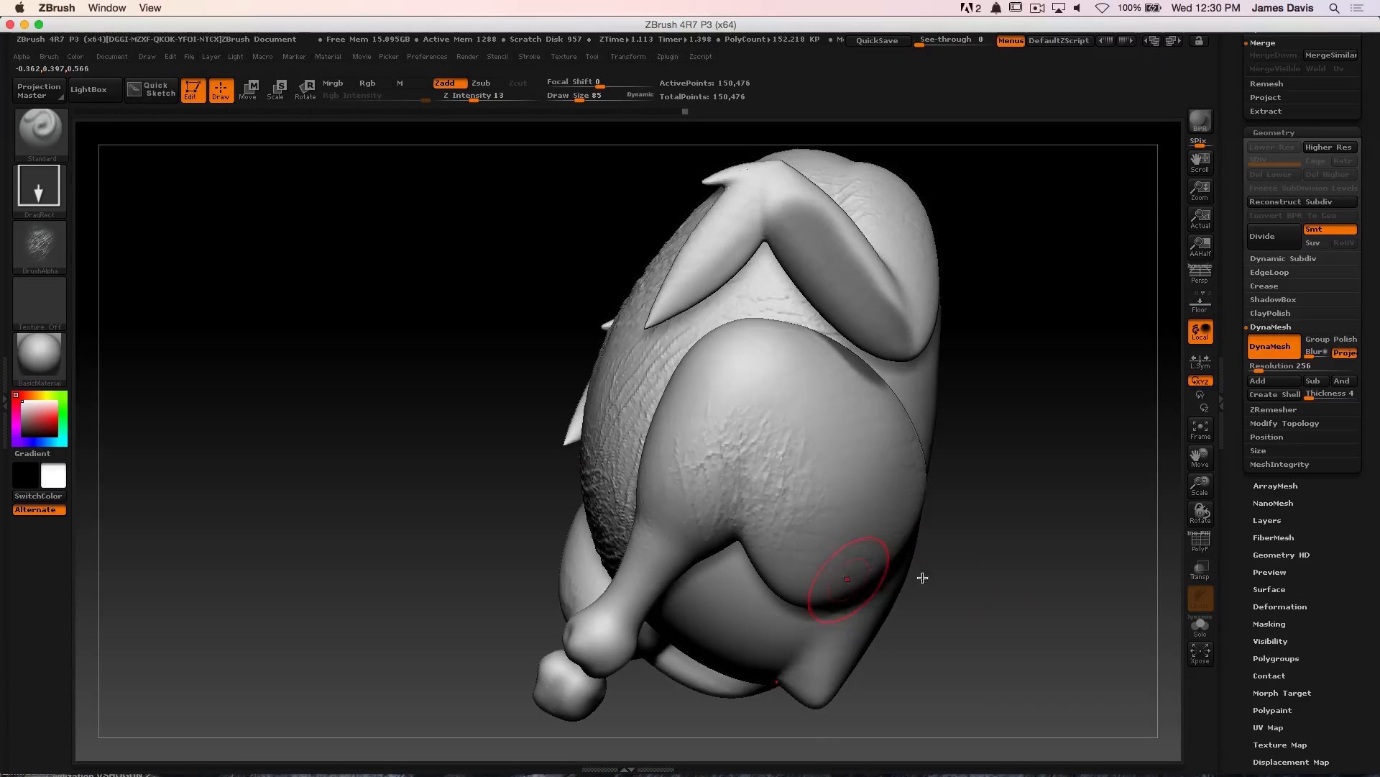
{"action": "left_click_drag", "start_coordinate": [1025, 527], "coordinate": [944, 552]}
{"action": "mouse_move", "coordinate": [1093, 638]}
{"action": "left_mouse_down", "text": "alt"}
{"action": "mouse_move", "coordinate": [895, 486]}
{"action": "mouse_move", "coordinate": [913, 529]}
{"action": "mouse_move", "coordinate": [898, 550]}
{"action": "left_mouse_up", "text": "alt"}
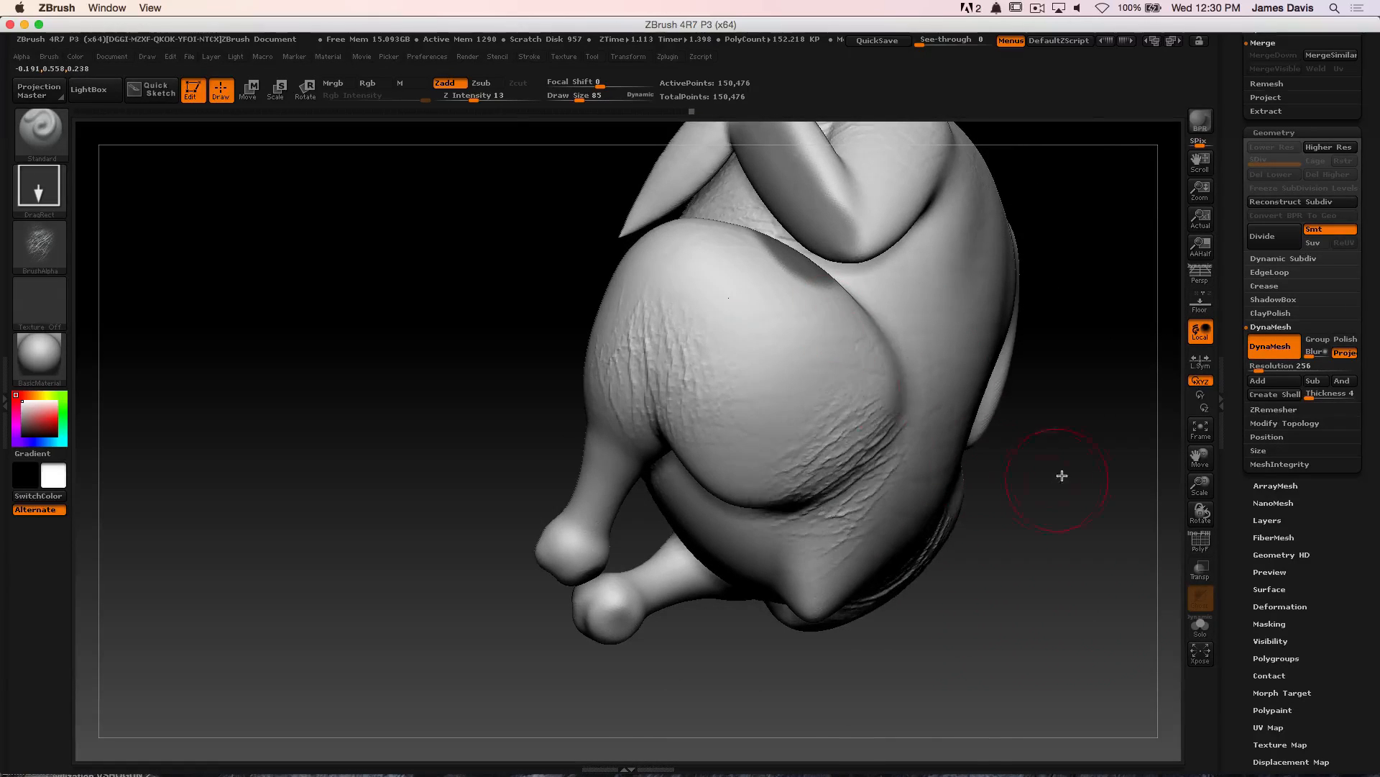
Stamp wrinkles across the lower back above the tail, undoing the stamp that reaches too far over the thigh
{"action": "left_click_drag", "start_coordinate": [1062, 475], "coordinate": [974, 469]}
{"action": "left_click_drag", "start_coordinate": [914, 374], "coordinate": [897, 244]}
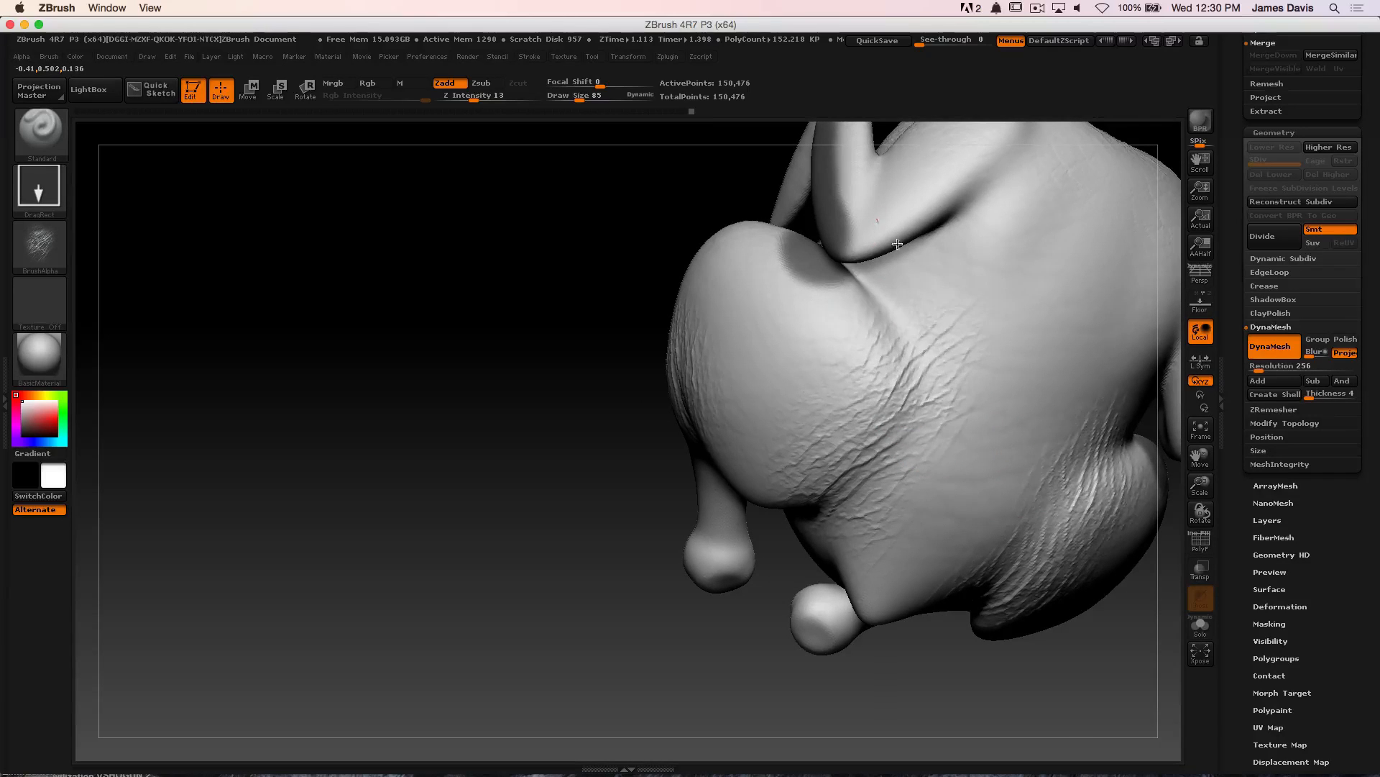
{"action": "key", "text": "ctrl+z"}
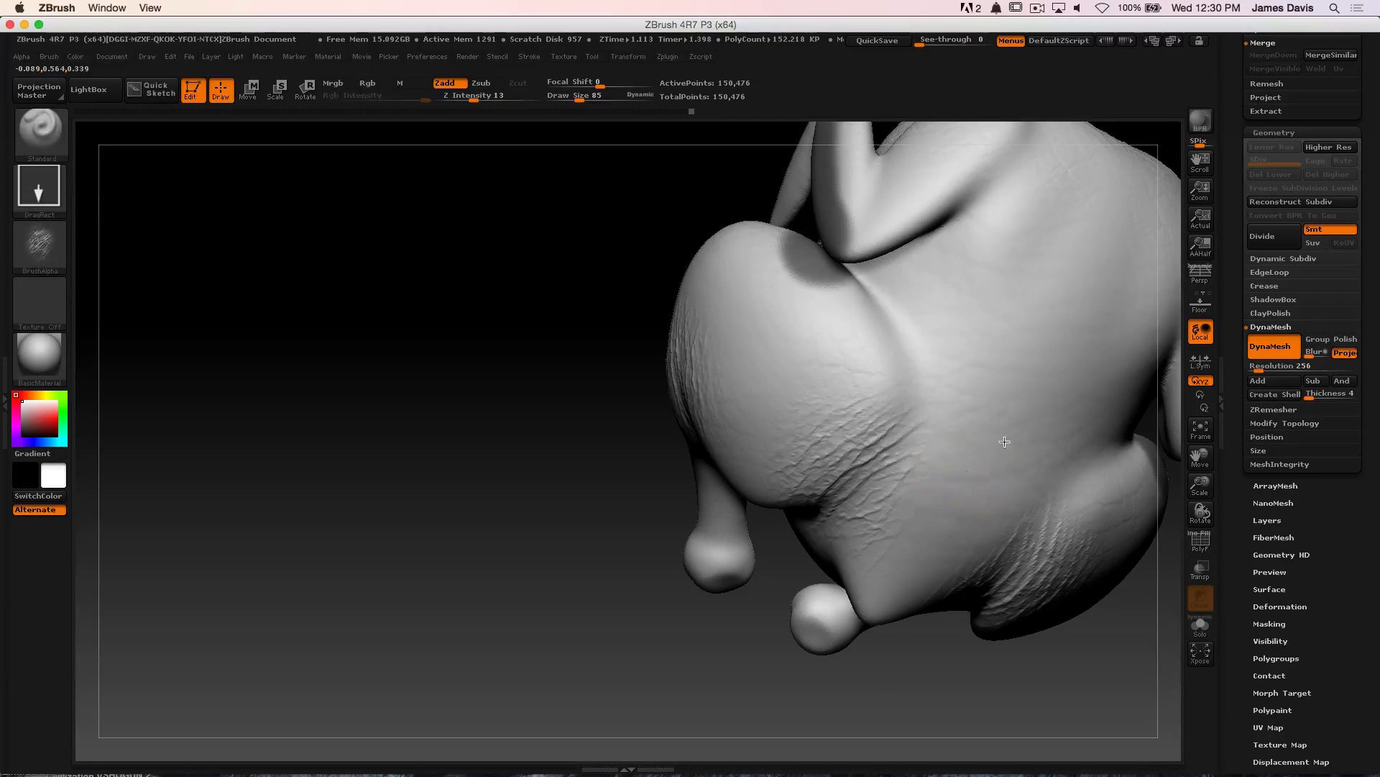
{"action": "mouse_move", "coordinate": [1004, 441]}
{"action": "left_mouse_down"}
{"action": "mouse_move", "coordinate": [1103, 382]}
{"action": "mouse_move", "coordinate": [1071, 361]}
{"action": "left_mouse_up"}
{"action": "left_click_drag", "start_coordinate": [577, 326], "coordinate": [652, 391]}
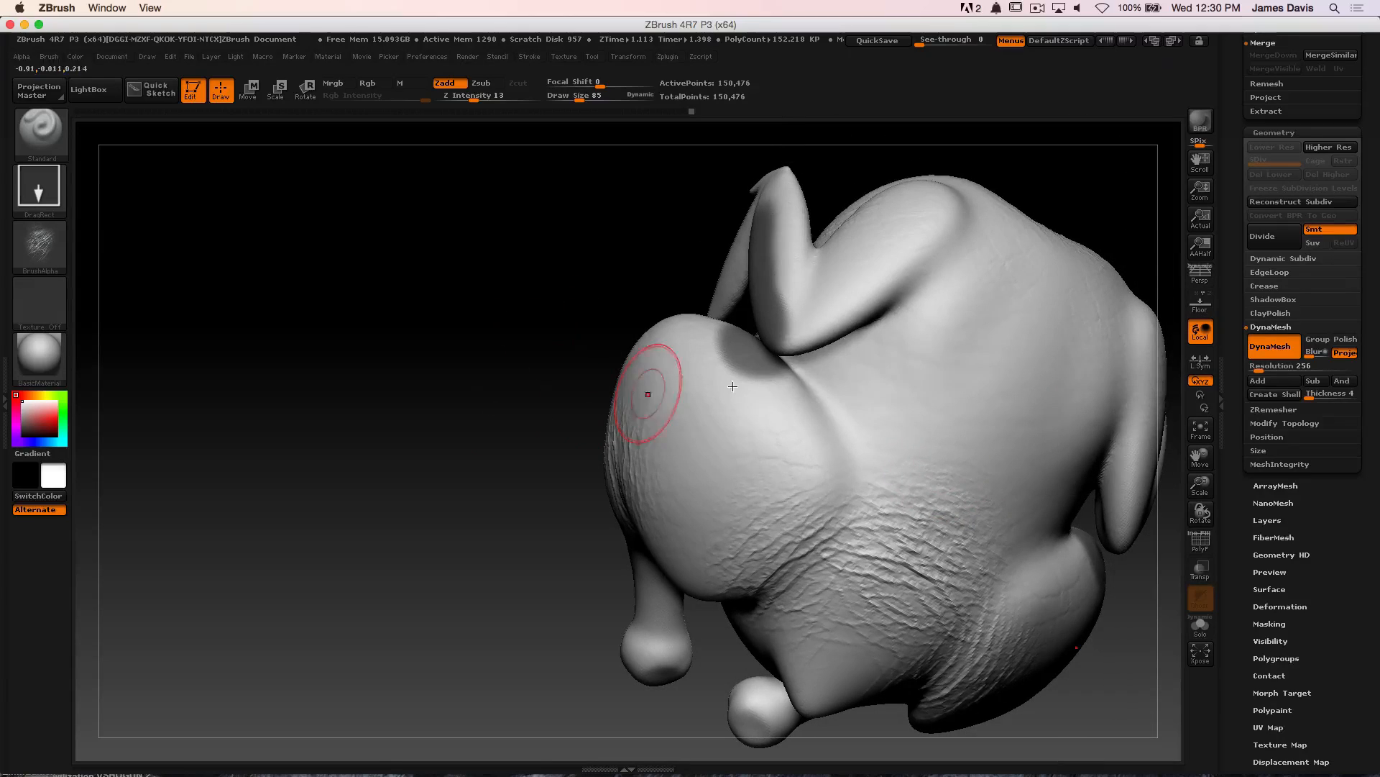
Undo the large wrinkle stamp on the upper back and stamp smaller wrinkles on the flank beneath the wing
{"action": "left_click_drag", "start_coordinate": [998, 197], "coordinate": [880, 118]}
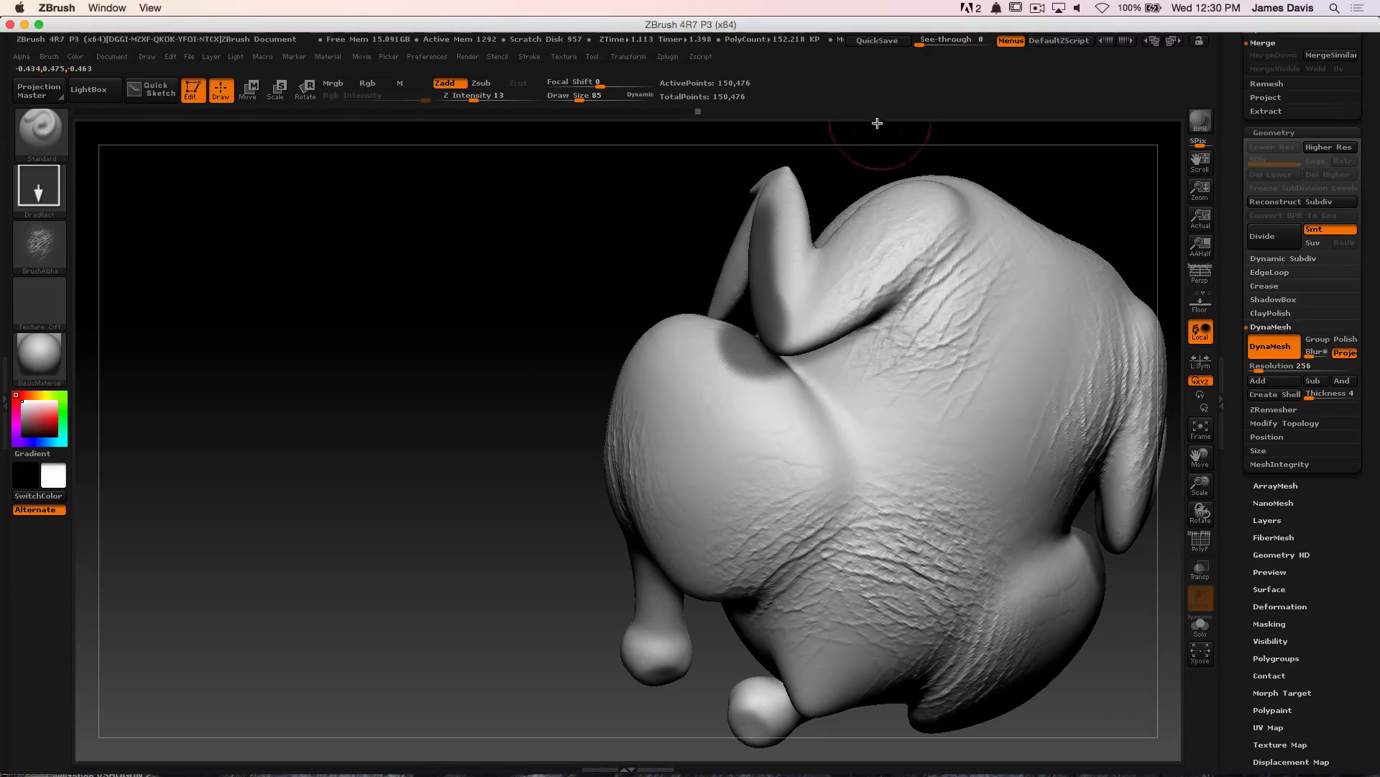
{"action": "key", "text": "ctrl+z"}
{"action": "left_click_drag", "start_coordinate": [945, 434], "coordinate": [991, 340]}
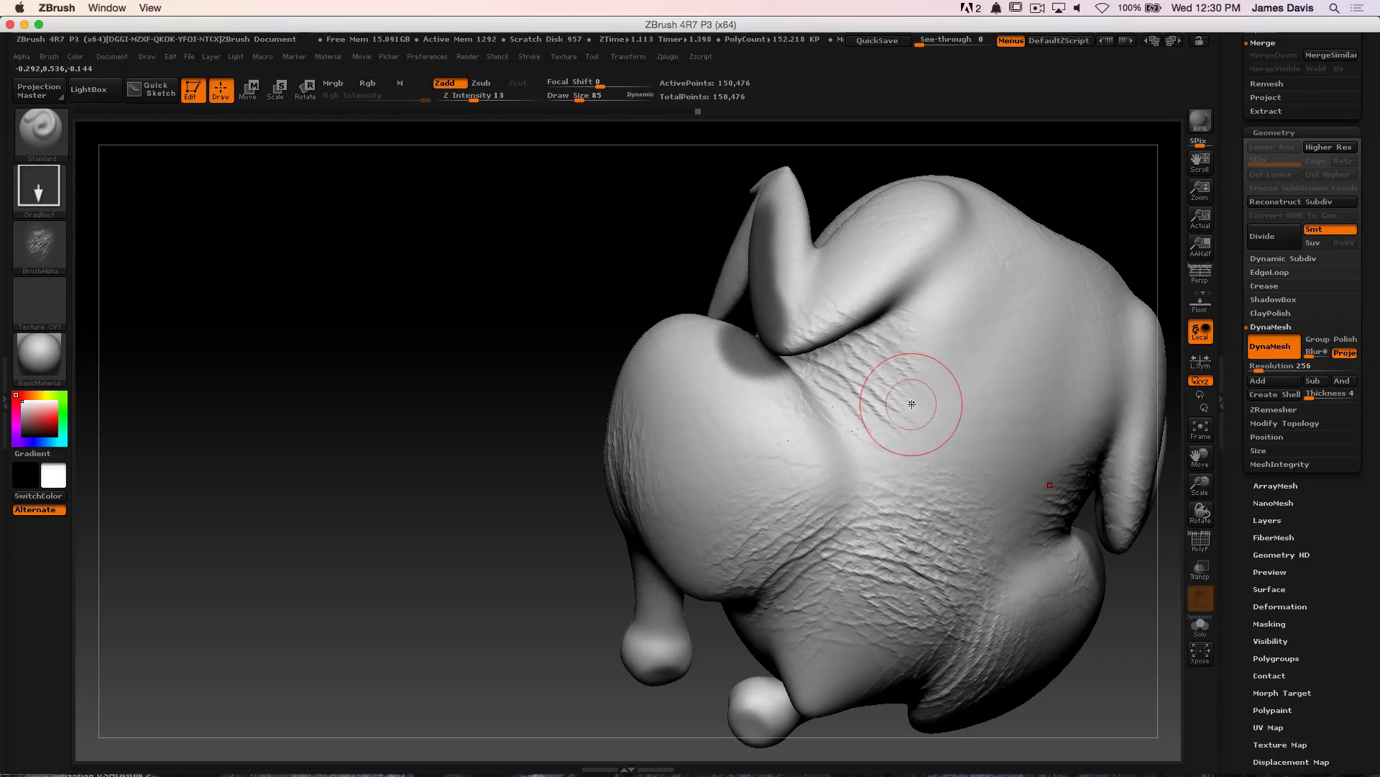
Set the wrinkle brush's Z Intensity to 5 for fainter wrinkles on the thigh
{"action": "mouse_move", "coordinate": [1051, 175]}
{"action": "left_mouse_down"}
{"action": "mouse_move", "coordinate": [999, 191]}
{"action": "mouse_move", "coordinate": [849, 359]}
{"action": "left_mouse_up"}
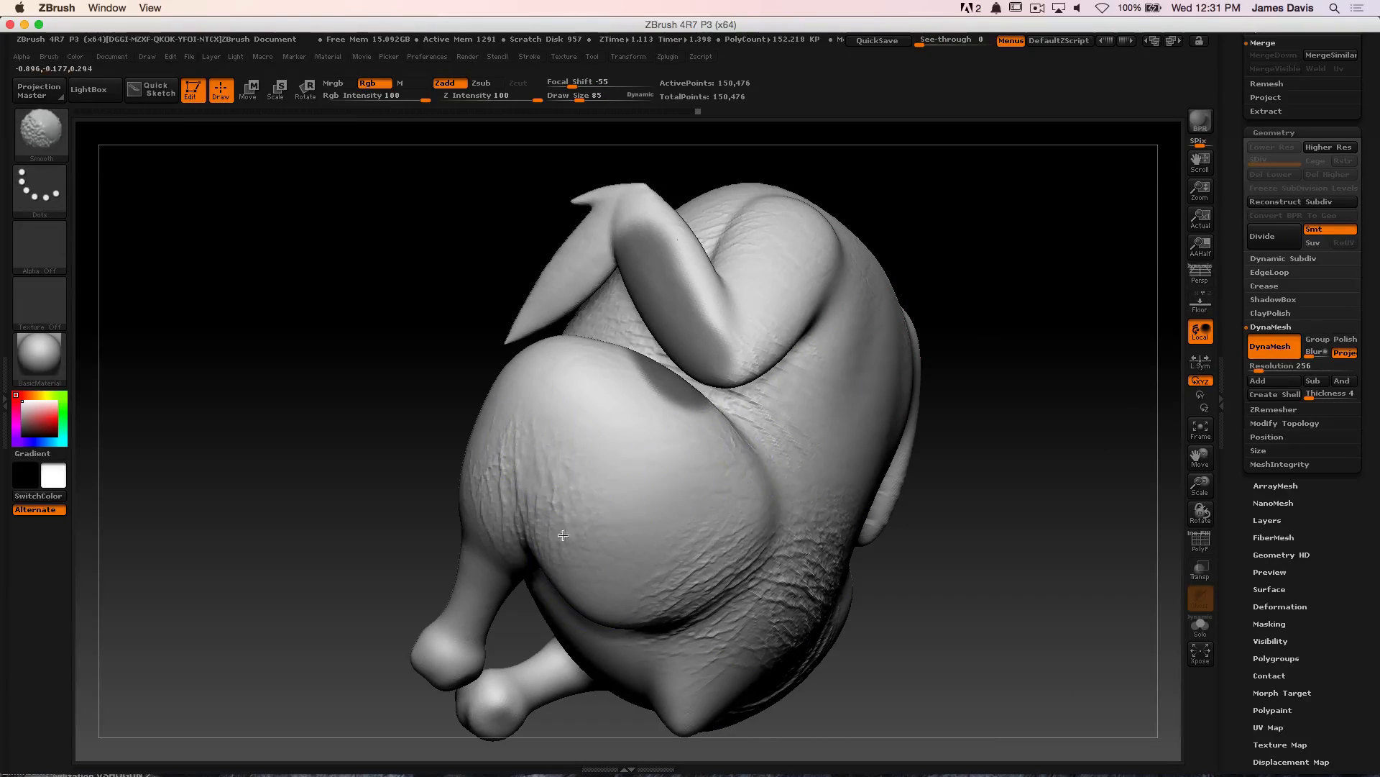
{"action": "left_click", "coordinate": [497, 99]}
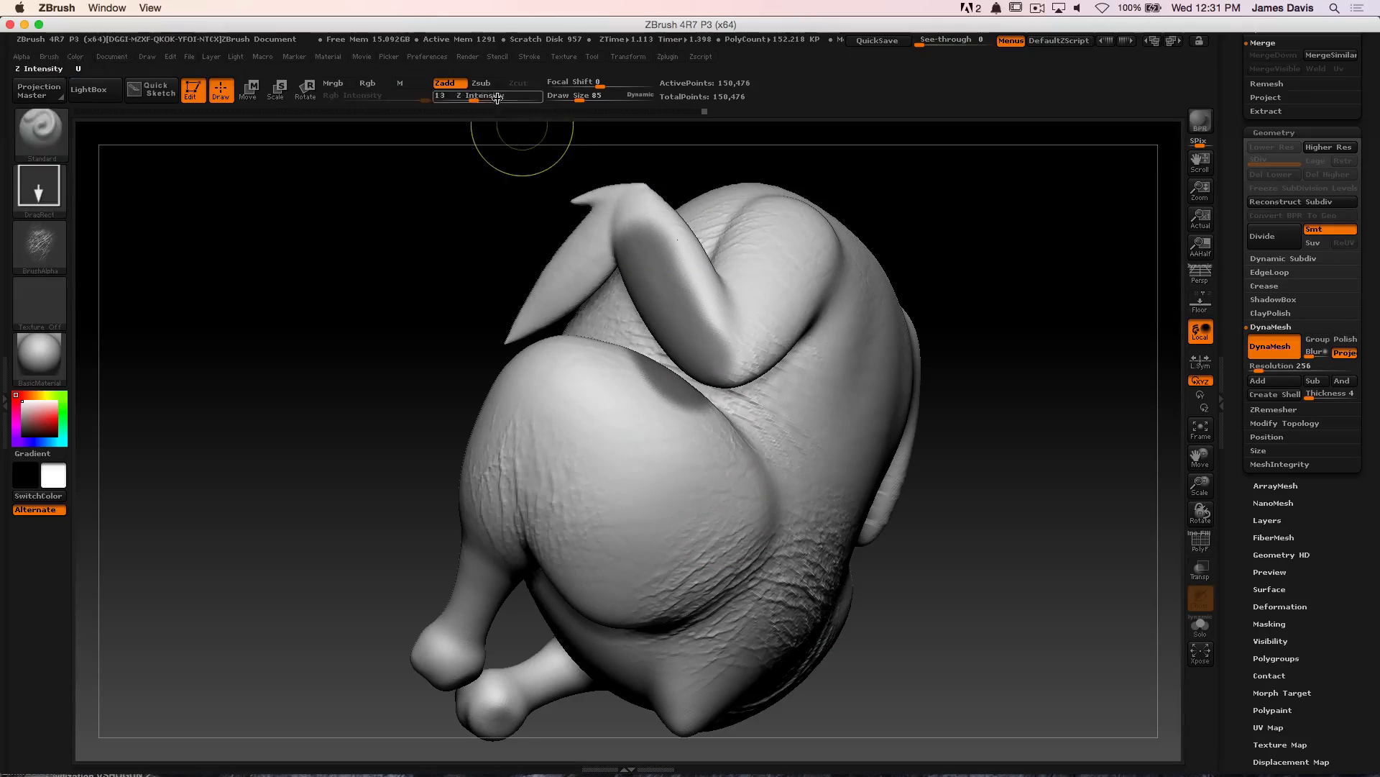
{"action": "key", "text": "Return"}
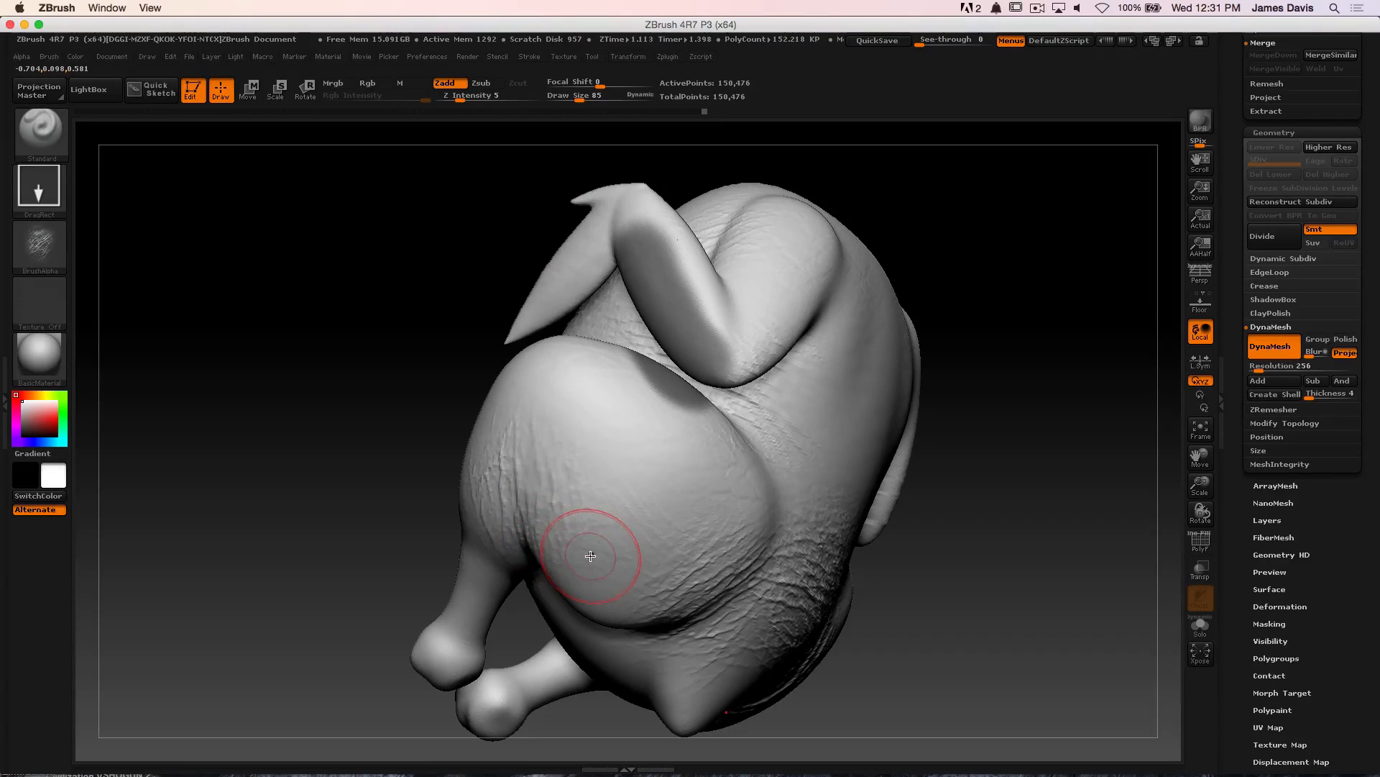
Pull a long, thin symmetrical spike out of each shoulder with the SnakeHook brush at Draw Size 132
{"action": "left_click_drag", "start_coordinate": [403, 309], "coordinate": [834, 395]}
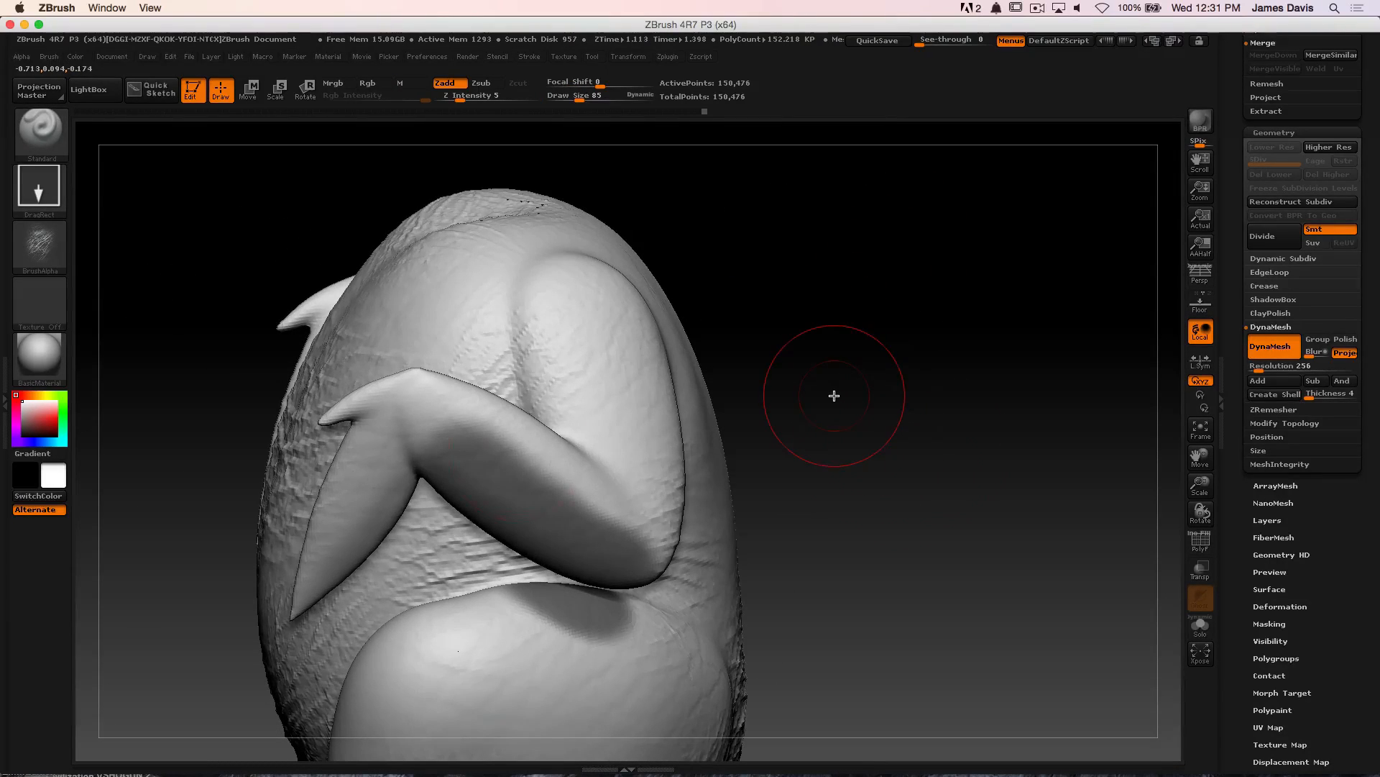
{"action": "key", "text": "b"}
{"action": "key", "text": "s"}
{"action": "key", "text": "h"}
{"action": "key", "text": "s"}
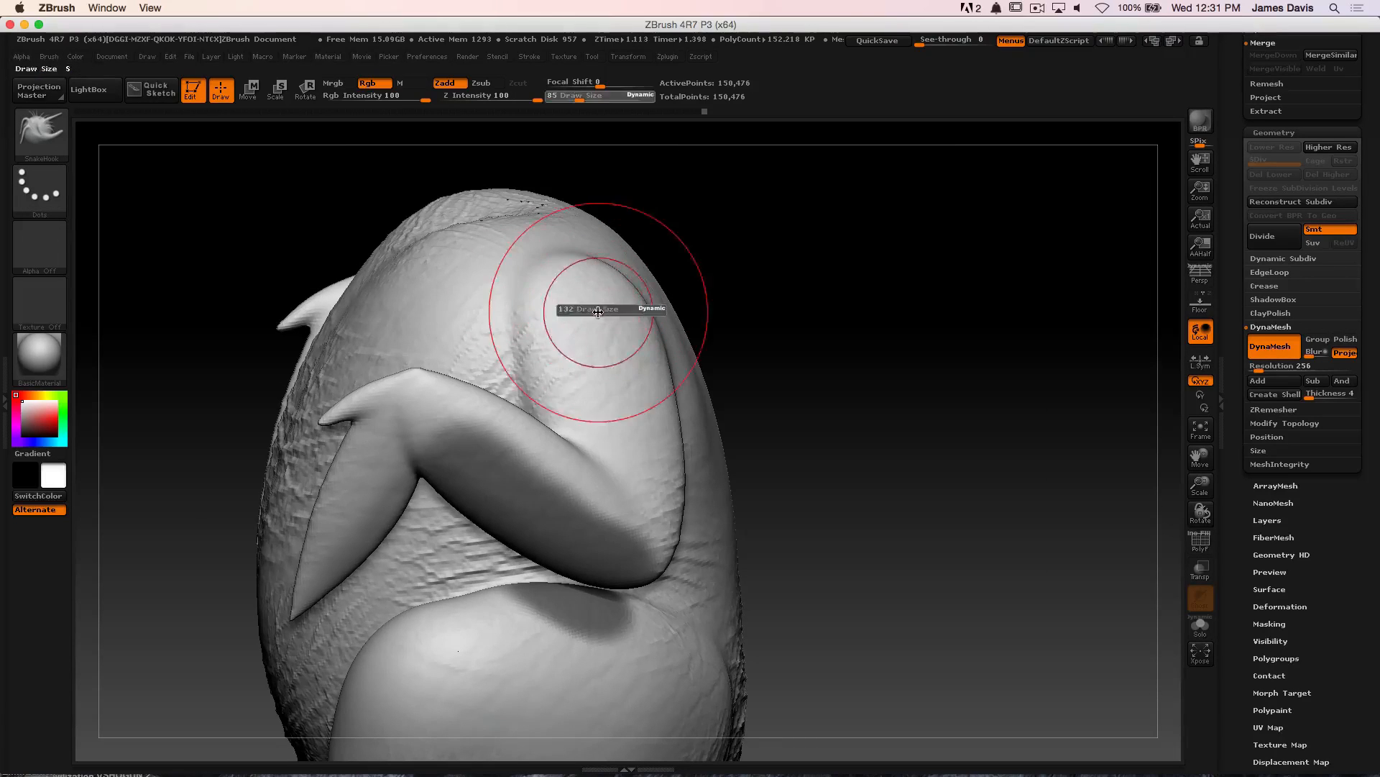
{"action": "left_click_drag", "start_coordinate": [602, 312], "coordinate": [940, 214]}
{"action": "left_click_drag", "start_coordinate": [973, 295], "coordinate": [860, 402], "text": "alt"}
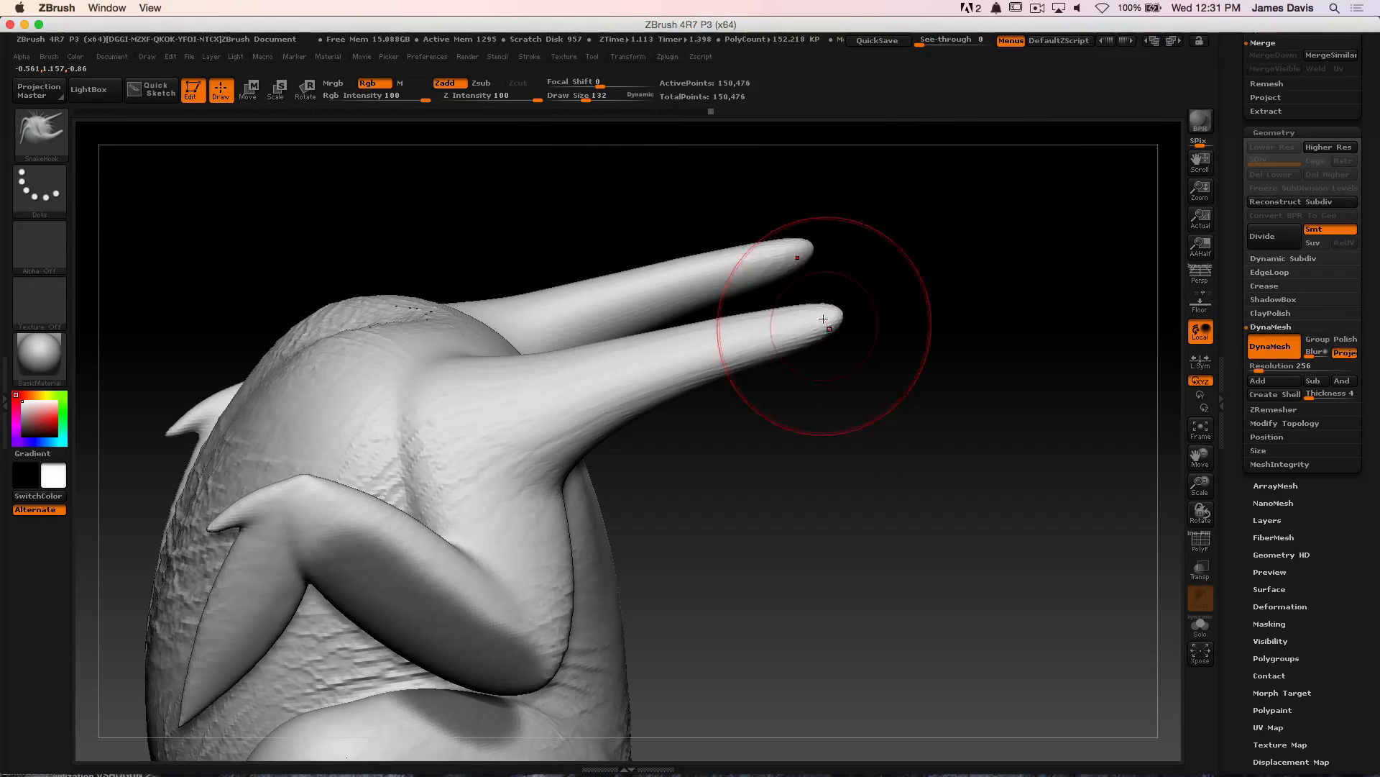
{"action": "left_click_drag", "start_coordinate": [823, 318], "coordinate": [1179, 245]}
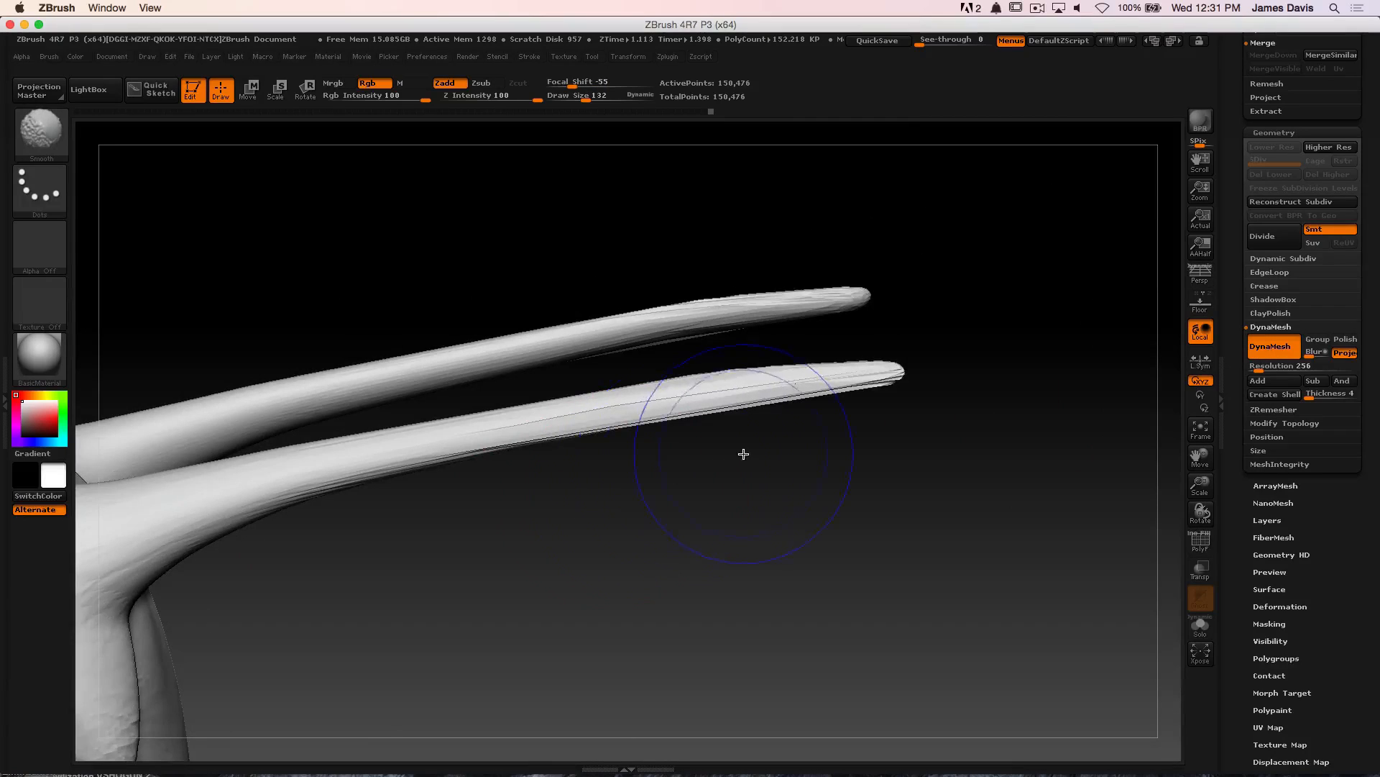
Show the polygon wireframe on the stretched spikes and remesh the model with DynaMesh at resolution 256
{"action": "key", "text": "shift+f"}
{"action": "mouse_move", "coordinate": [739, 475]}
{"action": "left_mouse_down"}
{"action": "mouse_move", "coordinate": [832, 564]}
{"action": "mouse_move", "coordinate": [972, 622]}
{"action": "left_mouse_up"}
{"action": "key", "text": "ctrl"}
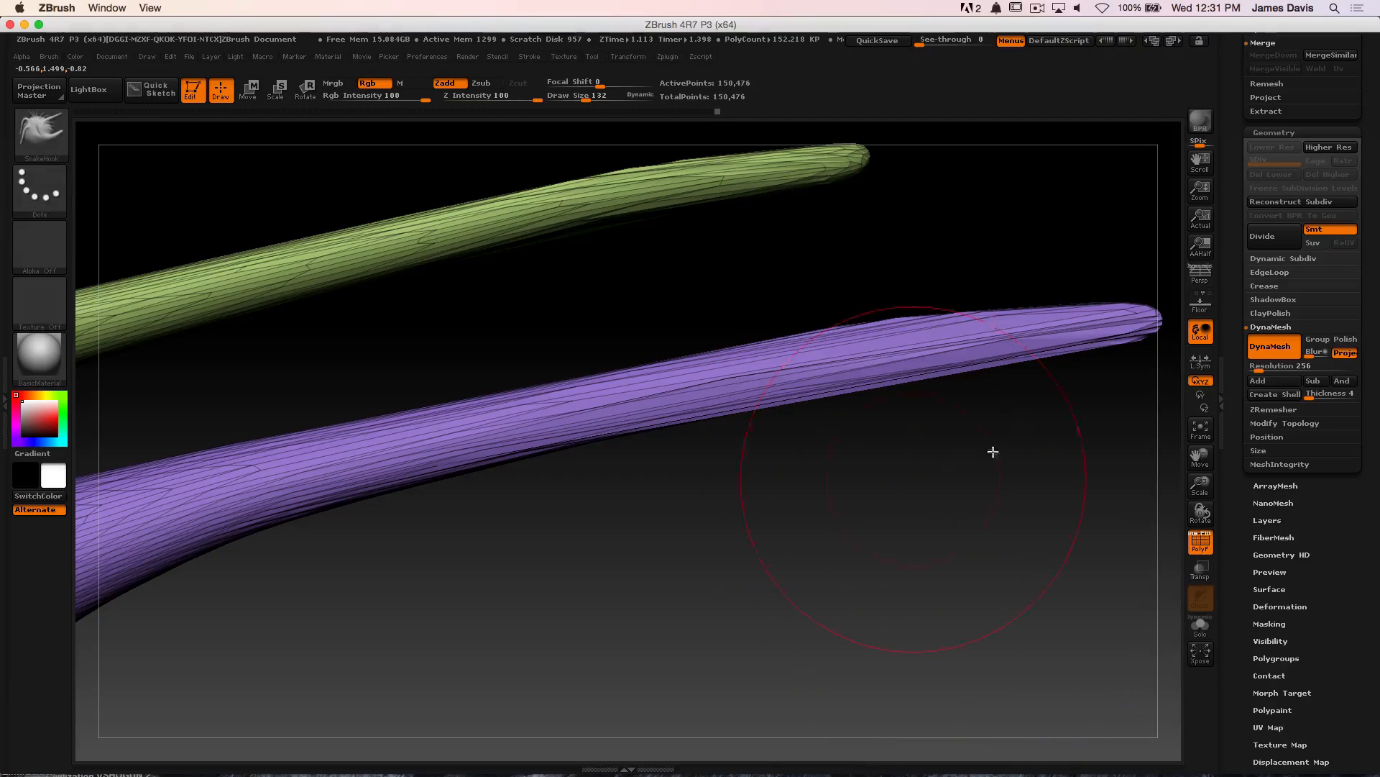
{"action": "left_click", "coordinate": [1269, 350]}
{"action": "left_click", "coordinate": [1269, 351]}
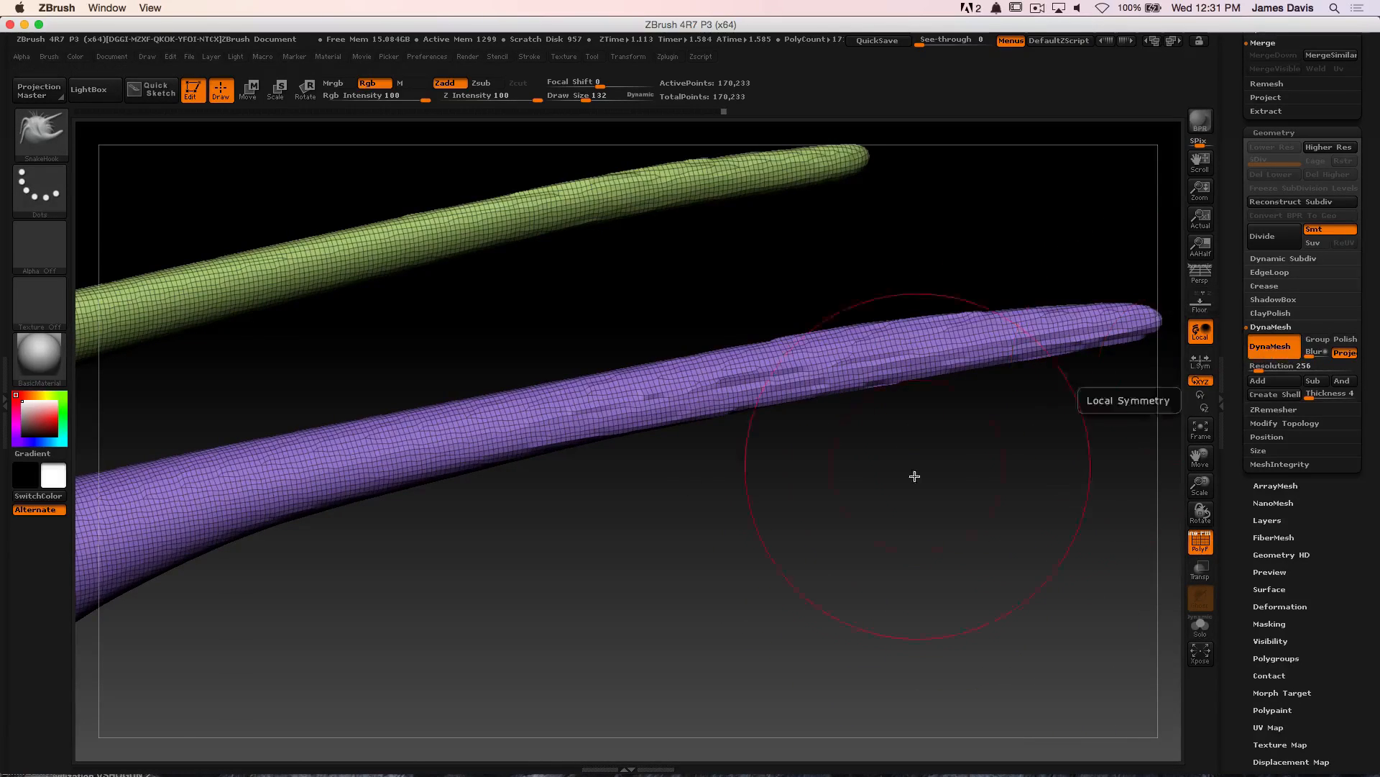
Examine the remeshed polygons along the shoulder spike up close, and hide the polygon wireframe on the turkey body
{"action": "left_click_drag", "start_coordinate": [916, 475], "coordinate": [969, 571], "text": "alt"}
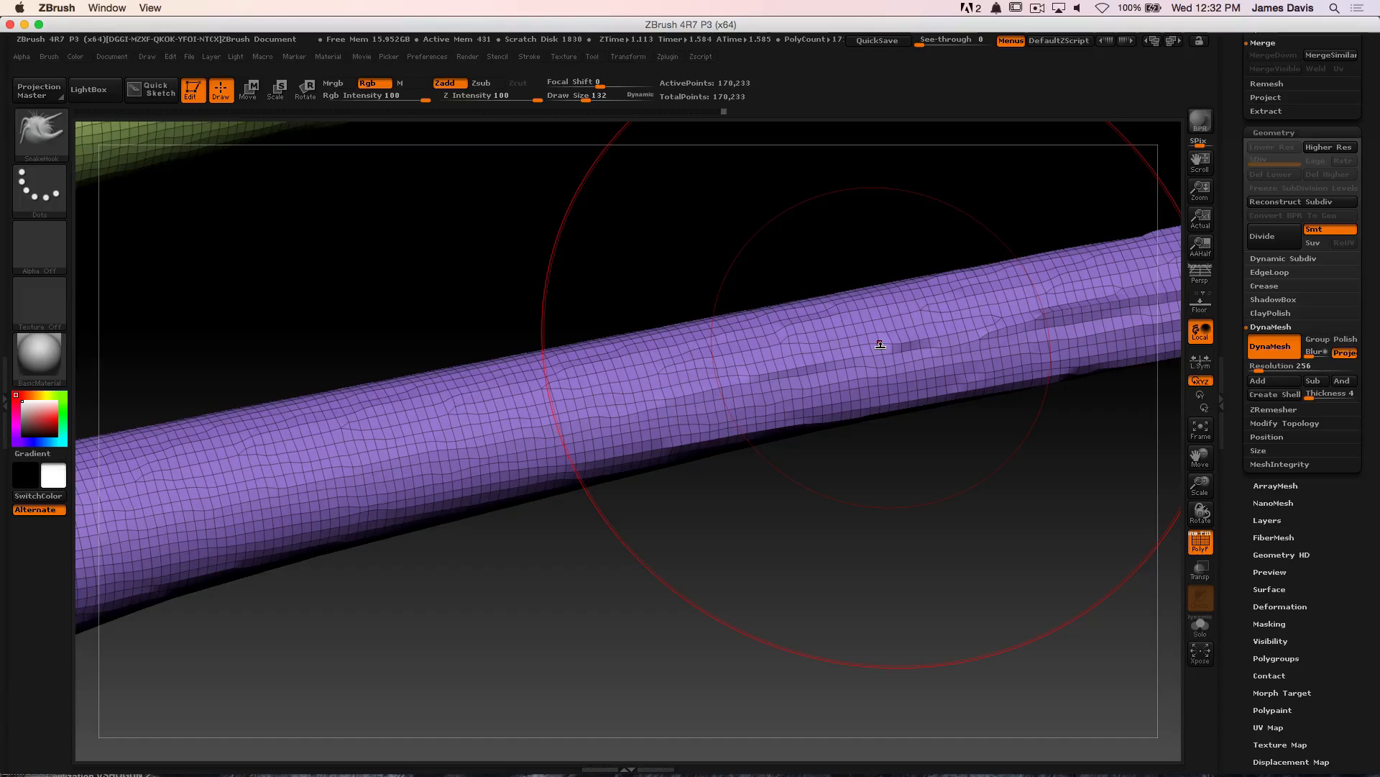
{"action": "key", "text": "super+s"}
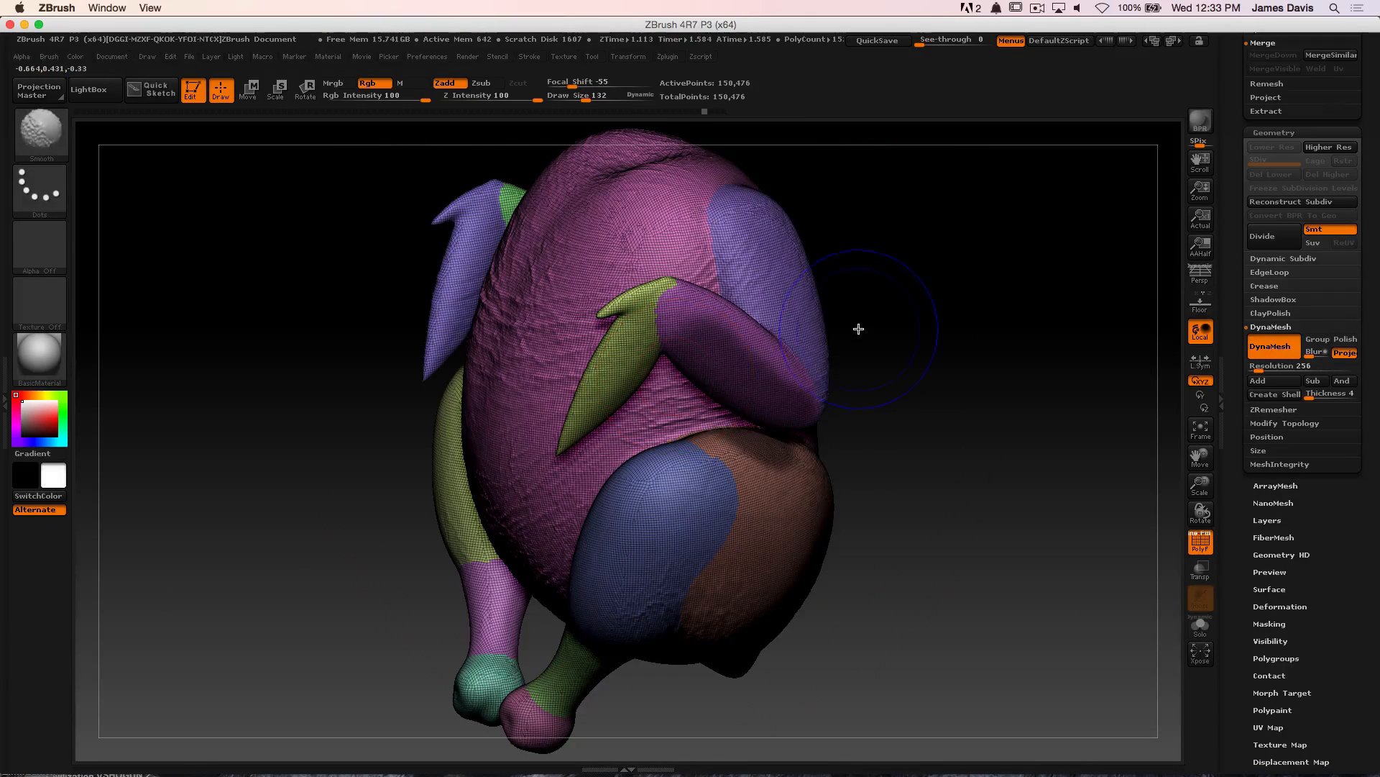
{"action": "key", "text": "shift+f"}
{"action": "mouse_move", "coordinate": [861, 330]}
{"action": "left_mouse_down"}
{"action": "mouse_move", "coordinate": [983, 235]}
{"action": "mouse_move", "coordinate": [930, 280]}
{"action": "mouse_move", "coordinate": [947, 358]}
{"action": "mouse_move", "coordinate": [982, 223]}
{"action": "left_mouse_up"}
{"action": "left_click_drag", "start_coordinate": [1035, 306], "coordinate": [1048, 330]}
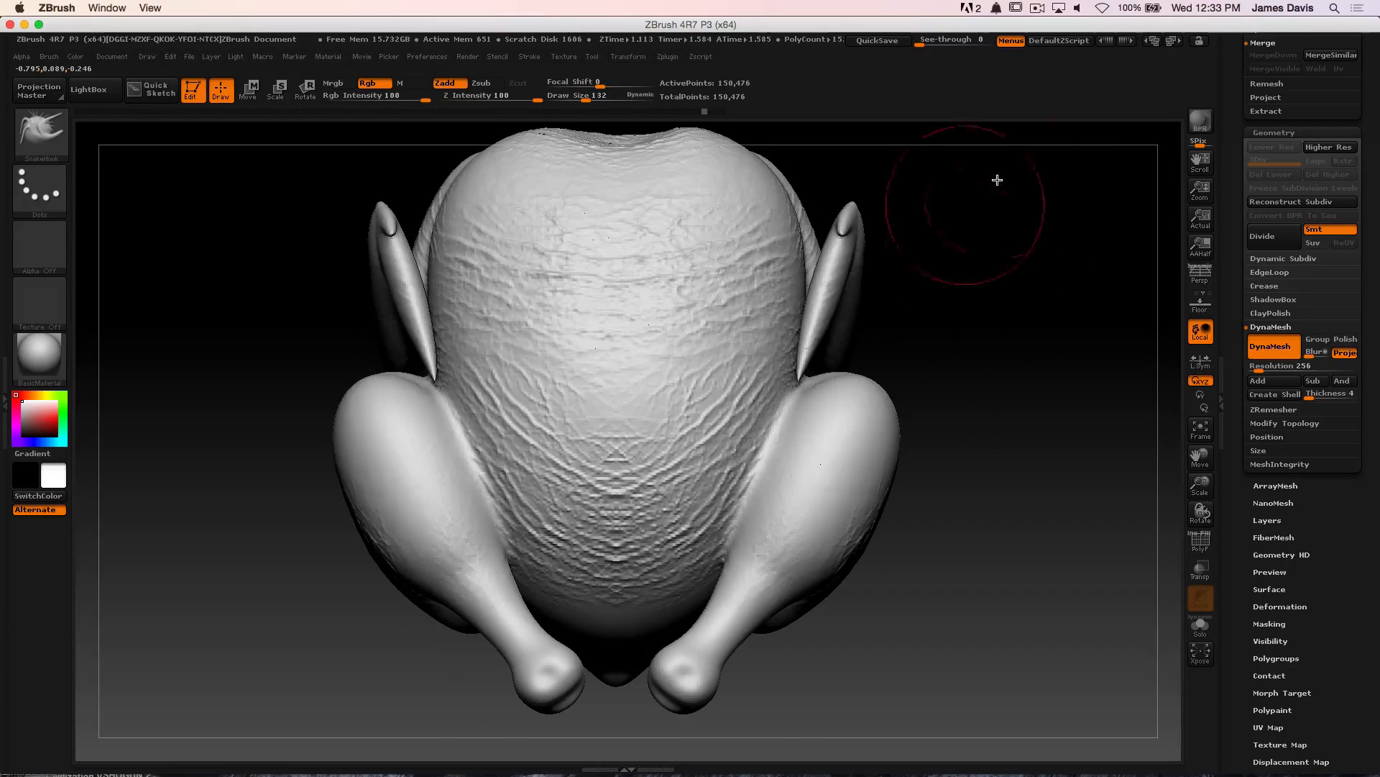
Subdivide the turkey mesh twice
{"action": "mouse_move", "coordinate": [1070, 264]}
{"action": "left_mouse_down"}
{"action": "mouse_move", "coordinate": [1045, 263]}
{"action": "mouse_move", "coordinate": [1014, 302]}
{"action": "mouse_move", "coordinate": [986, 300]}
{"action": "mouse_move", "coordinate": [1028, 313]}
{"action": "left_mouse_up"}
{"action": "left_click", "coordinate": [1263, 241]}
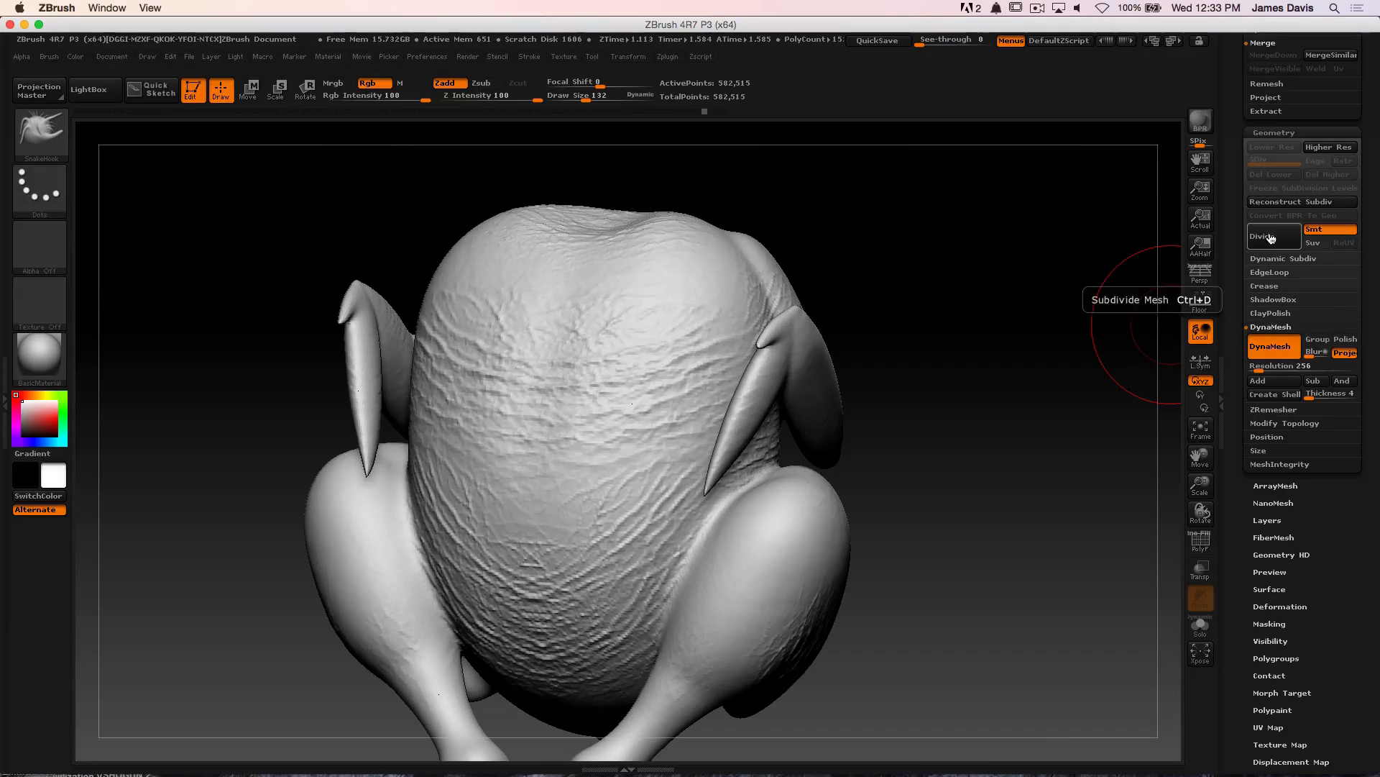
{"action": "left_click", "coordinate": [1263, 245]}
Set the DynaMesh resolution to 512 and remesh the subdivided turkey
{"action": "left_click", "coordinate": [1260, 367]}
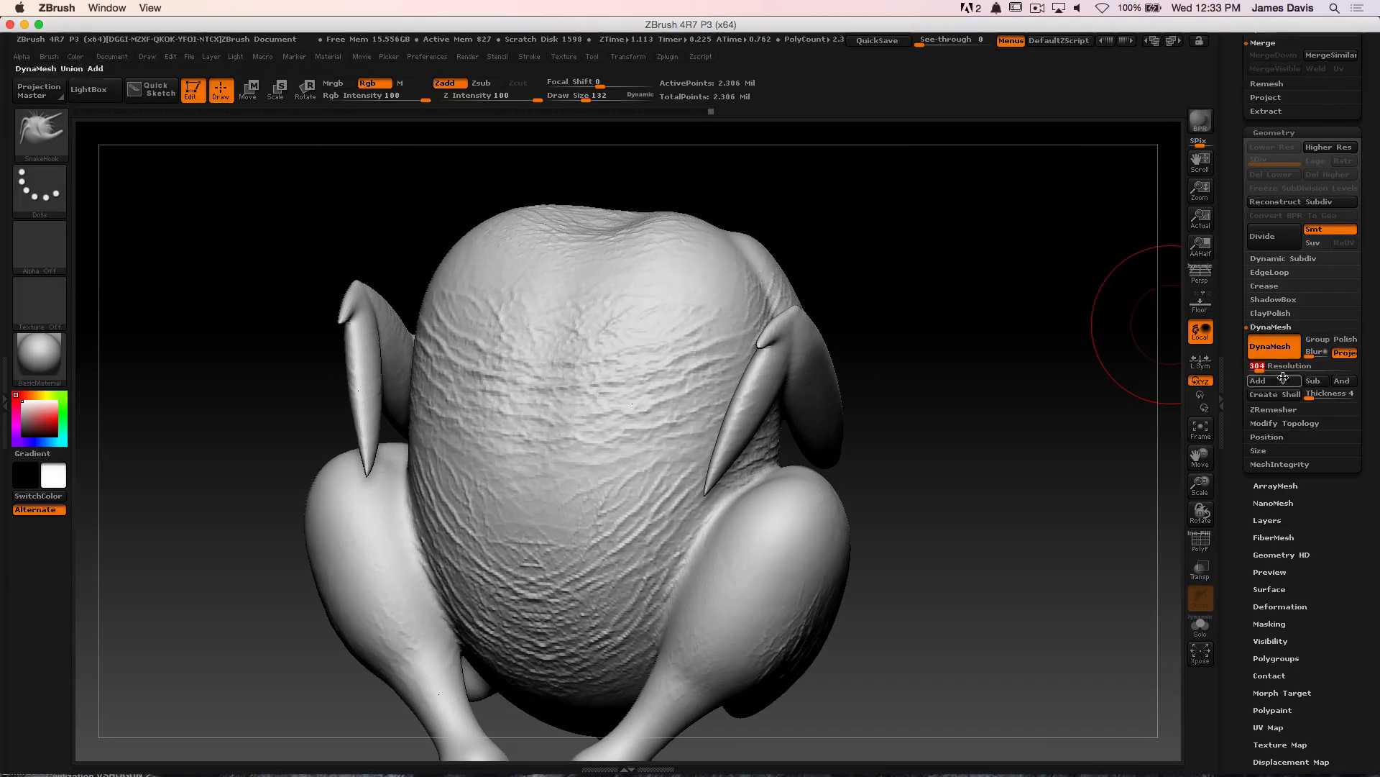
{"action": "type", "text": "512"}
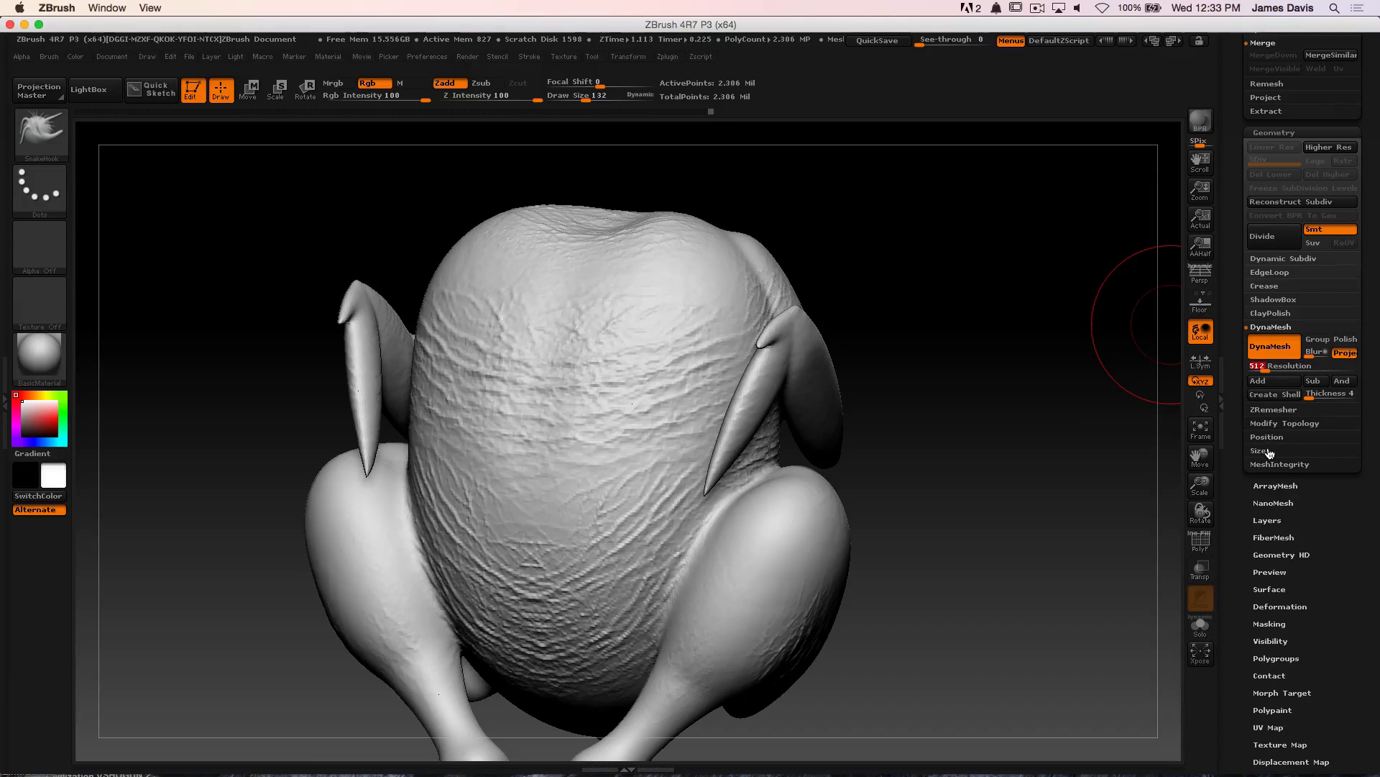
{"action": "left_click_drag", "start_coordinate": [919, 225], "coordinate": [1053, 413], "text": "ctrl"}
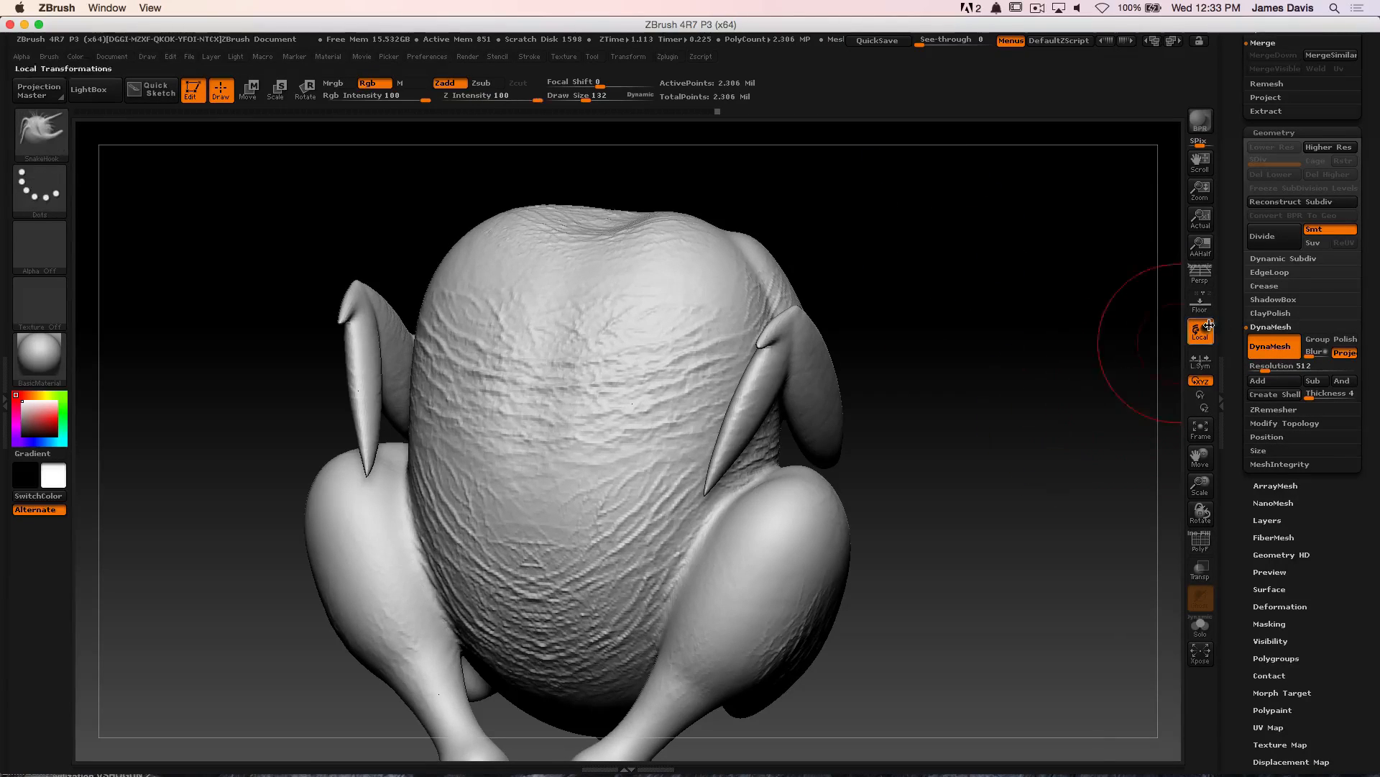
{"action": "left_click_drag", "start_coordinate": [974, 270], "coordinate": [1050, 447], "text": "ctrl"}
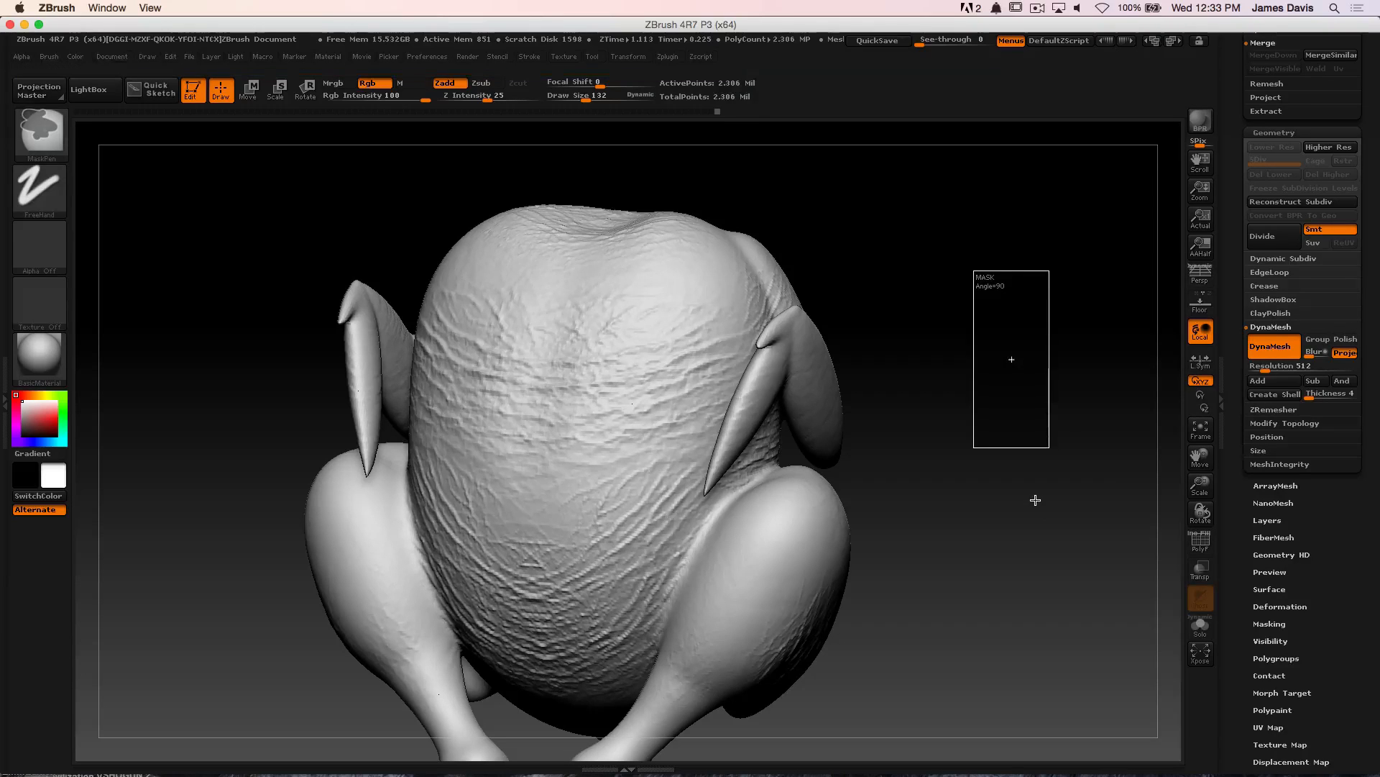
Duplicate the turkey subtool, make Roasted_Chicken14 the active subtool and show its polygon wireframe
{"action": "mouse_move", "coordinate": [1377, 113]}
{"action": "left_mouse_down"}
{"action": "mouse_move", "coordinate": [1373, 180]}
{"action": "mouse_move", "coordinate": [1377, 93]}
{"action": "mouse_move", "coordinate": [1370, 277]}
{"action": "mouse_move", "coordinate": [1370, 131]}
{"action": "left_mouse_up"}
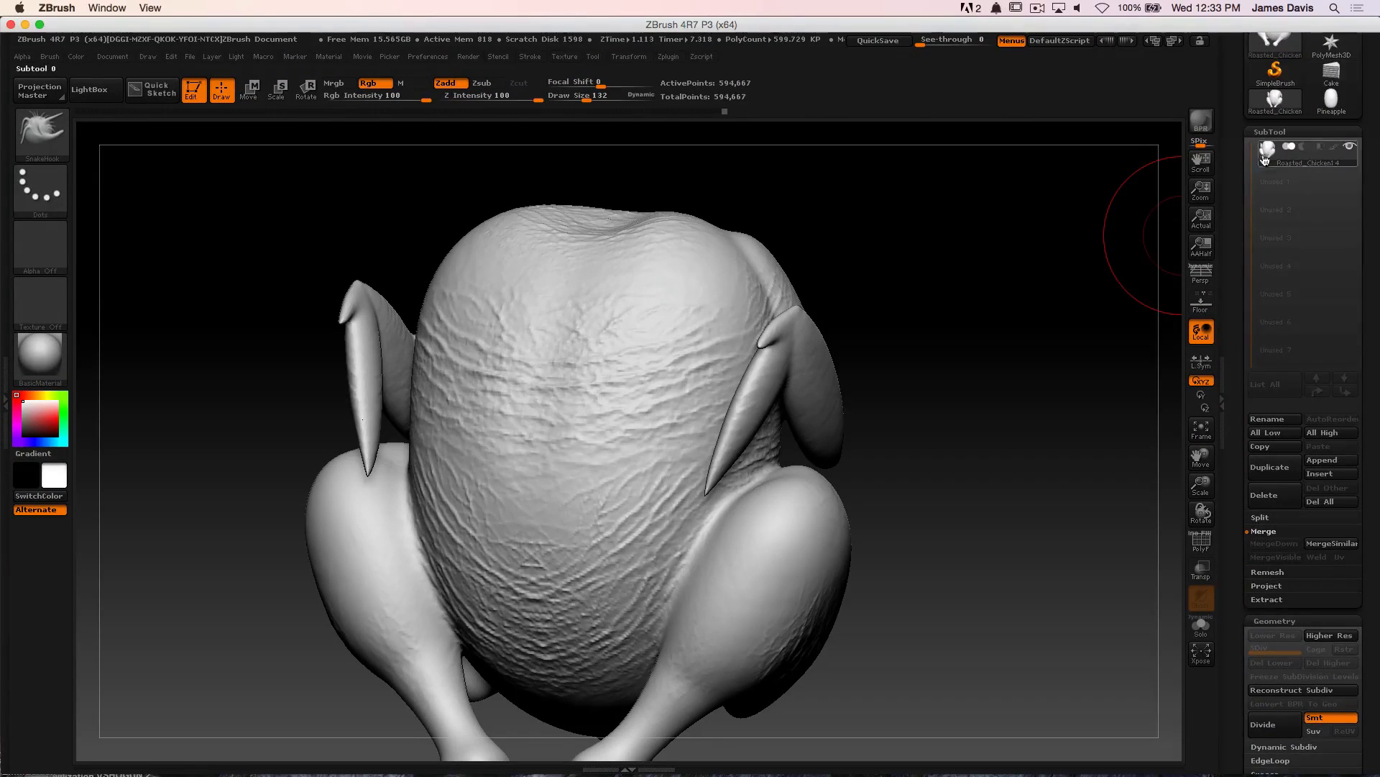
{"action": "left_click", "coordinate": [1267, 468]}
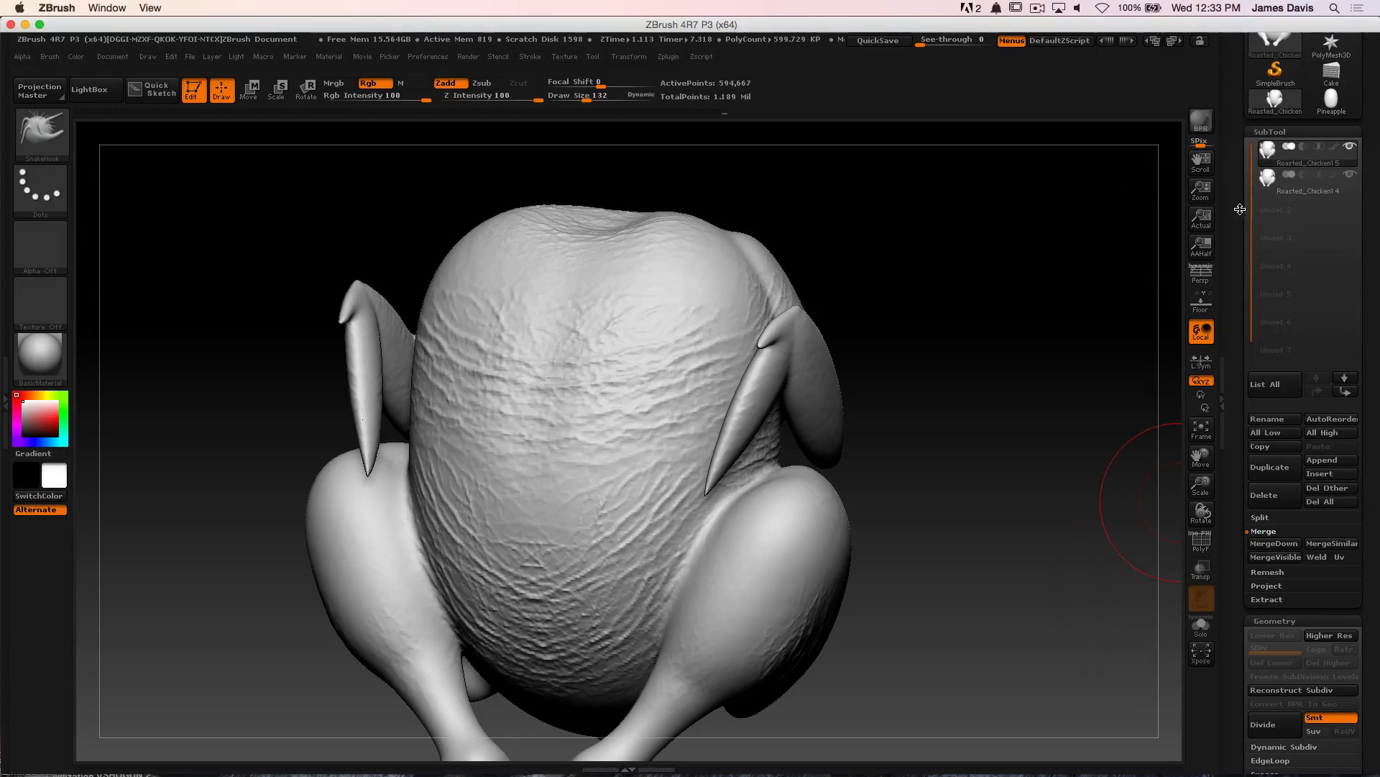
{"action": "left_click_drag", "start_coordinate": [1369, 360], "coordinate": [1369, 255]}
{"action": "left_click_drag", "start_coordinate": [958, 387], "coordinate": [973, 341]}
{"action": "key", "text": "shift+f"}
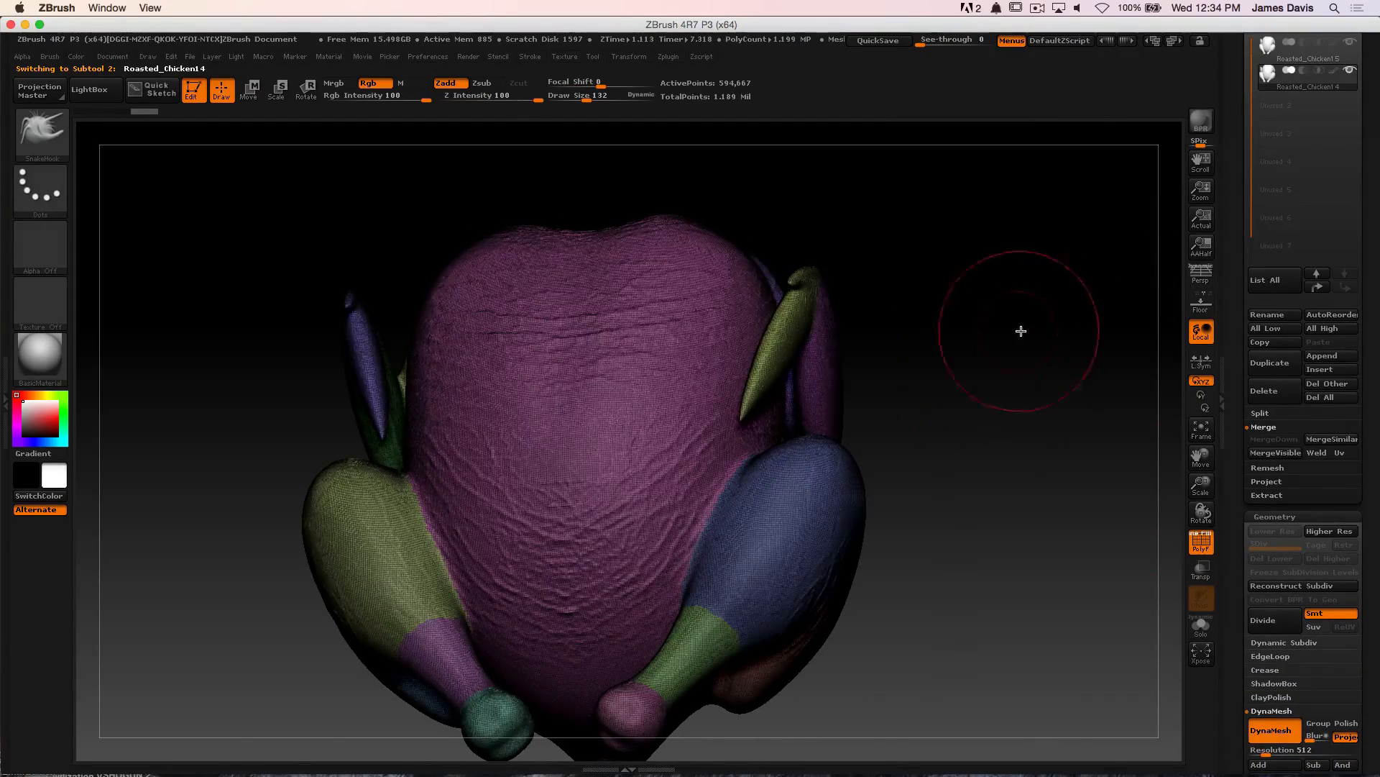
Hide the polygon wireframe and retopologize the Roasted_Chicken14 subtool with ZRemesher at a Target Polygons Count of 5
{"action": "left_click_drag", "start_coordinate": [1020, 326], "coordinate": [1030, 284], "text": "alt"}
{"action": "left_click_drag", "start_coordinate": [1054, 373], "coordinate": [1105, 375], "text": "alt"}
{"action": "key", "text": "shift+f"}
{"action": "left_click_drag", "start_coordinate": [1370, 495], "coordinate": [1371, 148]}
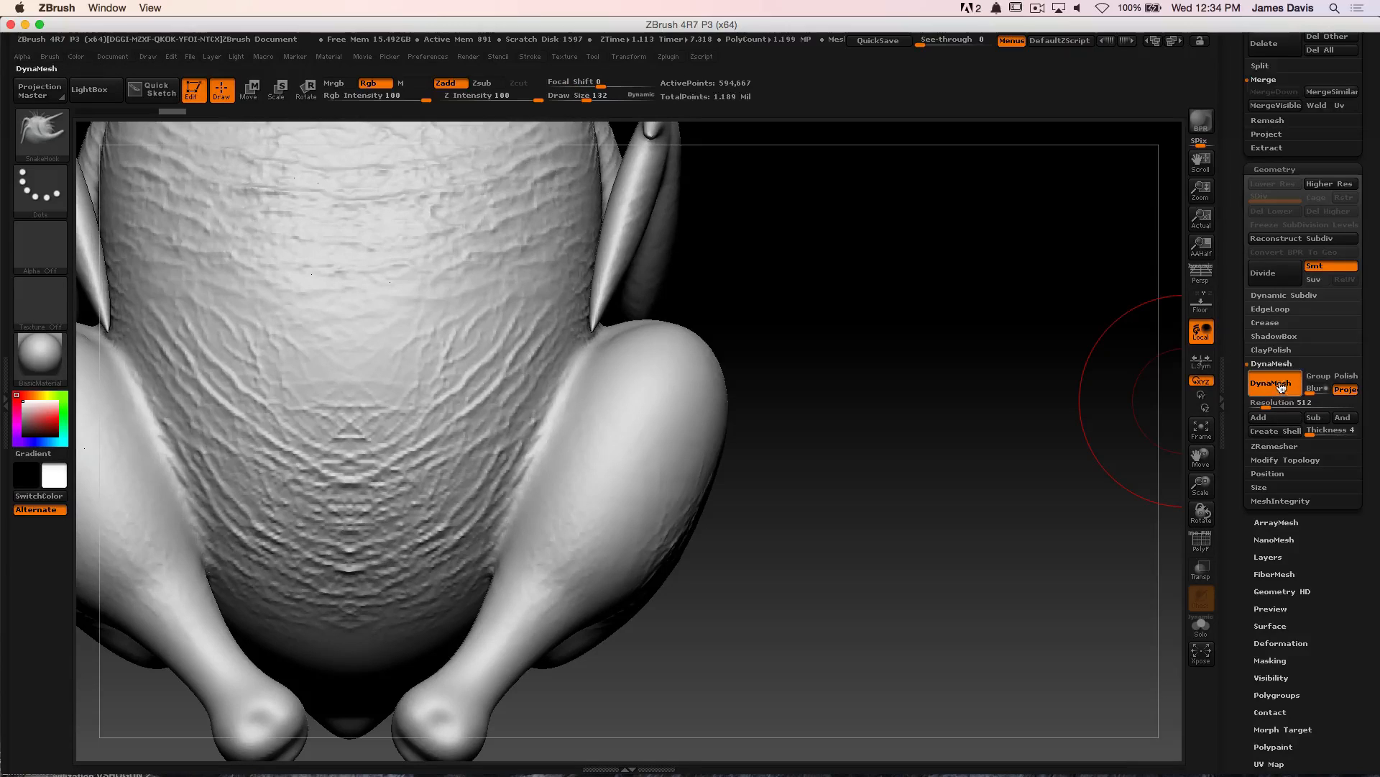
{"action": "left_click", "coordinate": [1274, 446], "text": "shift"}
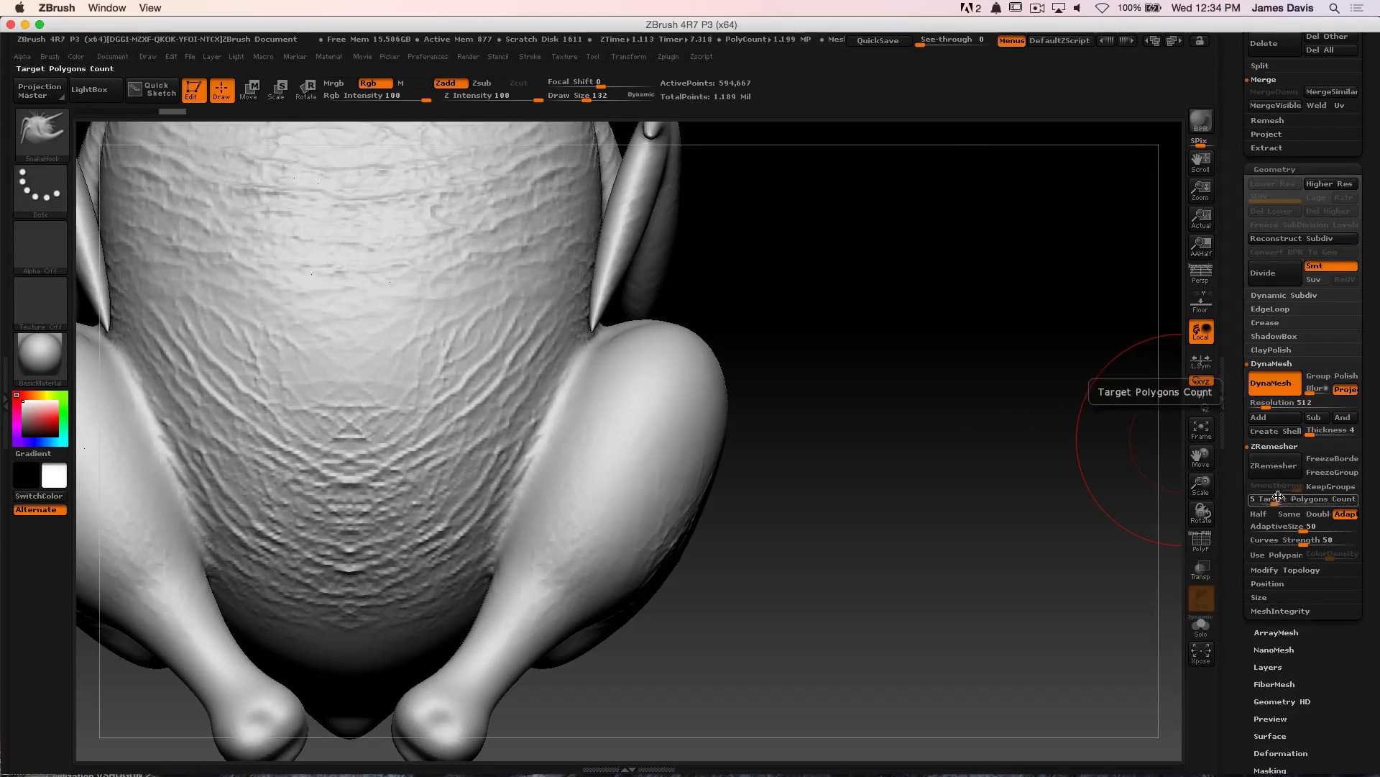
{"action": "left_click_drag", "start_coordinate": [934, 378], "coordinate": [946, 329], "text": "alt"}
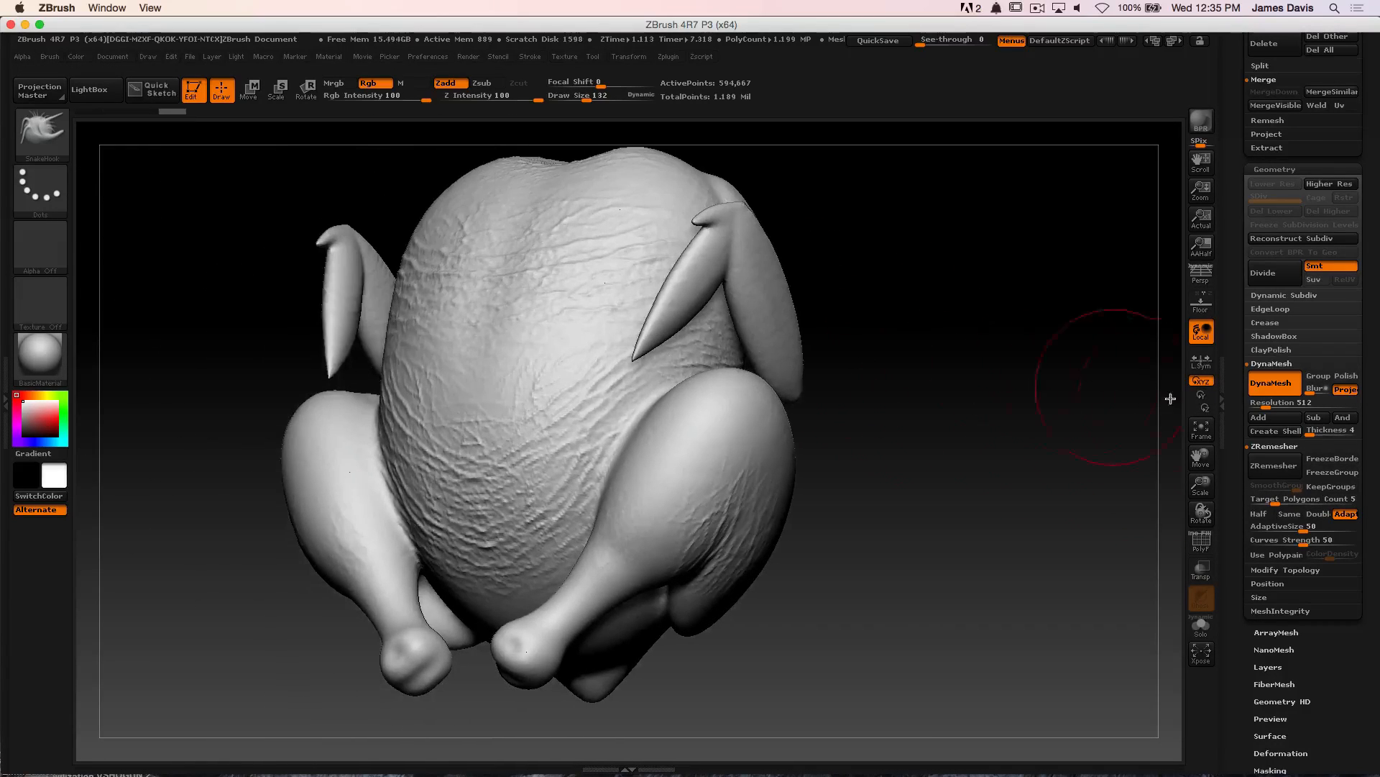
{"action": "left_click", "coordinate": [1277, 466]}
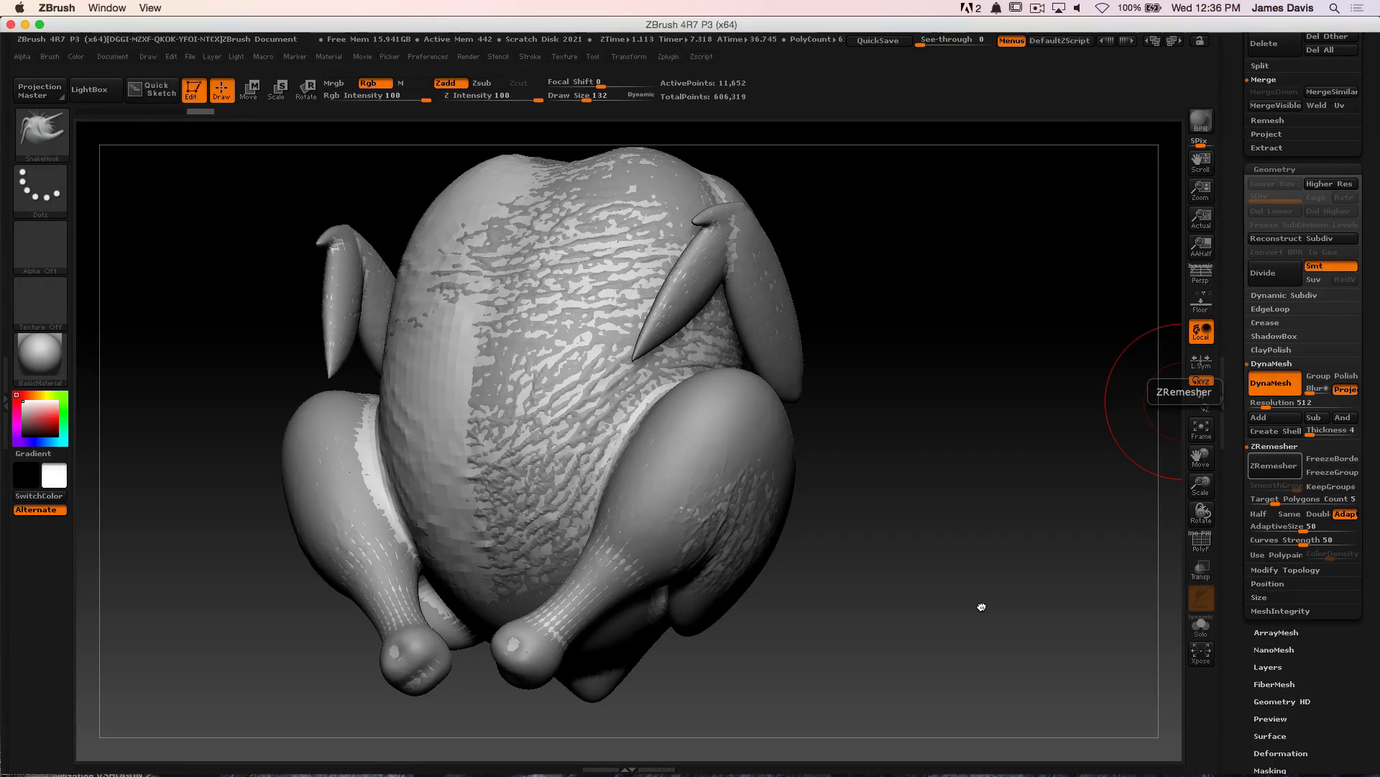
Hide the detailed Roasted_Chicken15 subtool and show the polygon wireframe on the retopologized turkey
{"action": "scroll", "coordinate": [1366, 247], "scroll_direction": "up", "scroll_amount": 5}
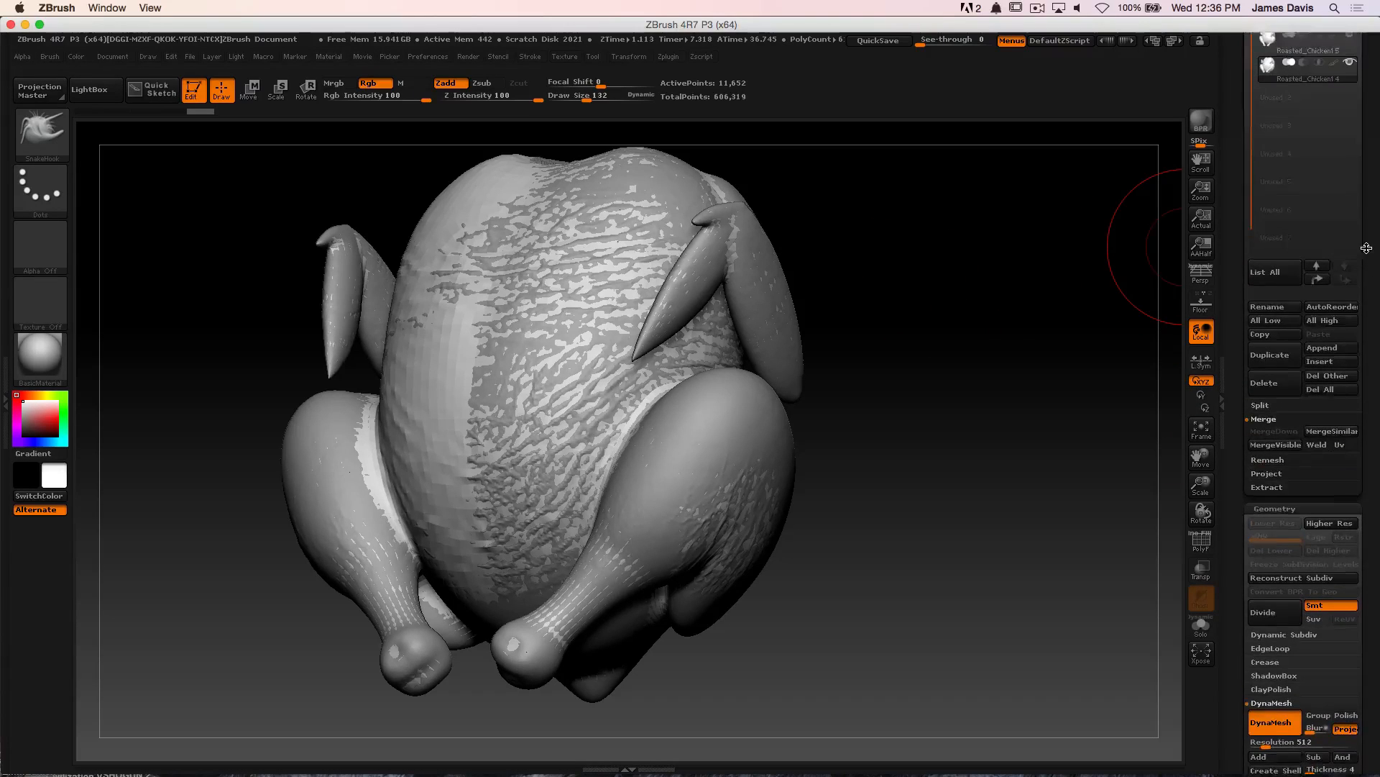
{"action": "scroll", "coordinate": [1367, 248], "scroll_direction": "up", "scroll_amount": 5}
{"action": "left_click", "coordinate": [1350, 250]}
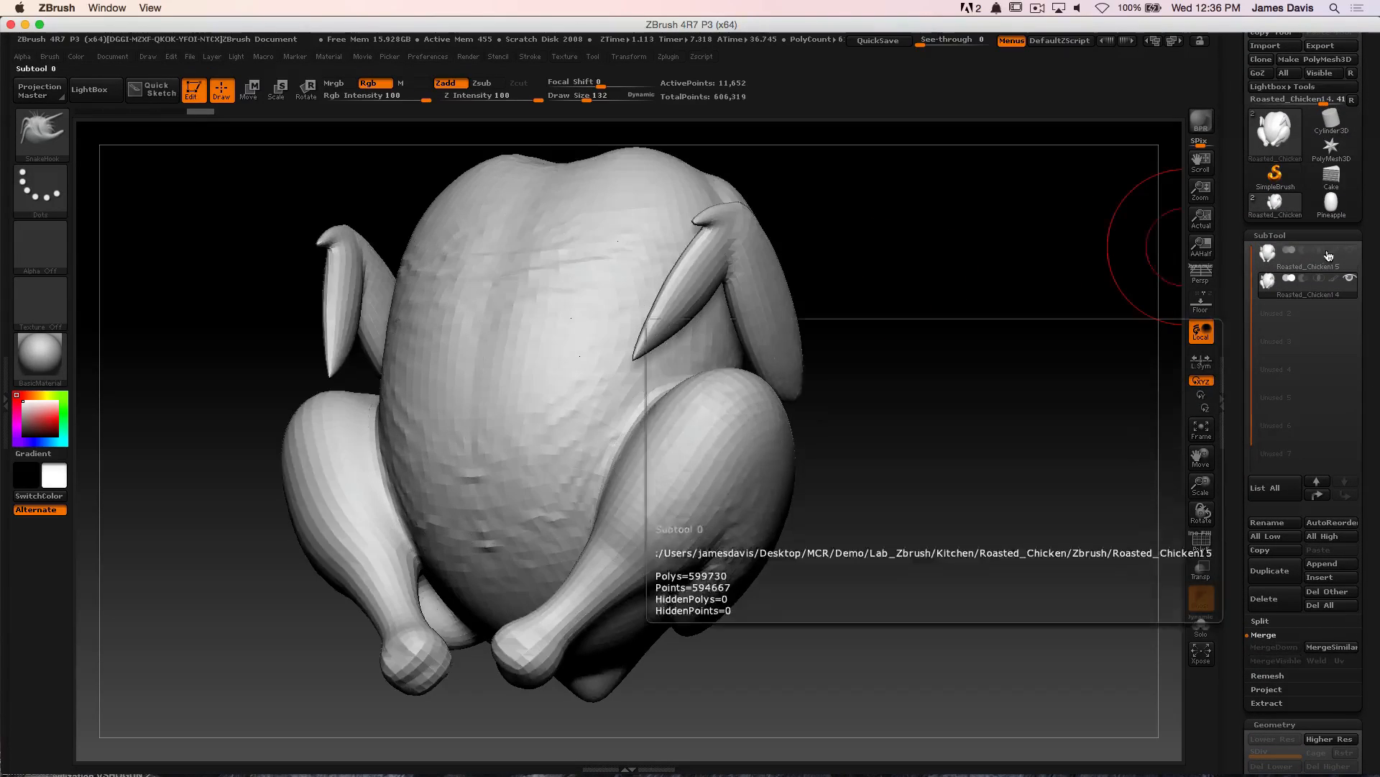
{"action": "mouse_move", "coordinate": [950, 292]}
{"action": "left_mouse_down"}
{"action": "mouse_move", "coordinate": [967, 281]}
{"action": "mouse_move", "coordinate": [949, 280]}
{"action": "mouse_move", "coordinate": [970, 323]}
{"action": "mouse_move", "coordinate": [1026, 312]}
{"action": "mouse_move", "coordinate": [1028, 262]}
{"action": "mouse_move", "coordinate": [973, 308]}
{"action": "mouse_move", "coordinate": [992, 330]}
{"action": "mouse_move", "coordinate": [969, 346]}
{"action": "mouse_move", "coordinate": [974, 299]}
{"action": "mouse_move", "coordinate": [1069, 463]}
{"action": "mouse_move", "coordinate": [1057, 376]}
{"action": "mouse_move", "coordinate": [1032, 348]}
{"action": "mouse_move", "coordinate": [1008, 396]}
{"action": "mouse_move", "coordinate": [1060, 305]}
{"action": "mouse_move", "coordinate": [1042, 320]}
{"action": "mouse_move", "coordinate": [1079, 391]}
{"action": "mouse_move", "coordinate": [1033, 518]}
{"action": "mouse_move", "coordinate": [1057, 339]}
{"action": "mouse_move", "coordinate": [1070, 348]}
{"action": "mouse_move", "coordinate": [1044, 333]}
{"action": "mouse_move", "coordinate": [1040, 389]}
{"action": "left_mouse_up"}
{"action": "key", "text": "shift+f"}
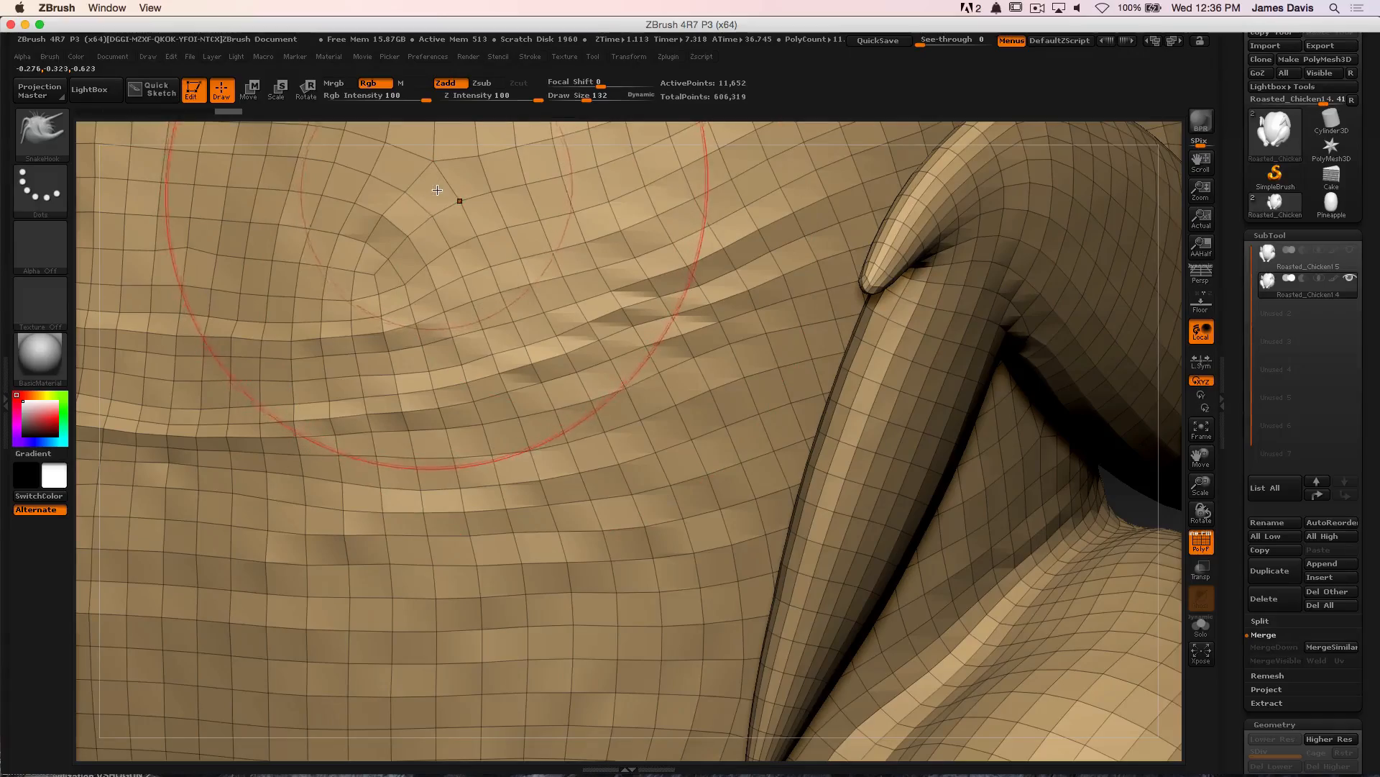
Set the Draw Size to 45 and examine the new edge flow around the breast and wings
{"action": "left_click_drag", "start_coordinate": [1169, 282], "coordinate": [1159, 205]}
{"action": "left_click_drag", "start_coordinate": [361, 272], "coordinate": [402, 273]}
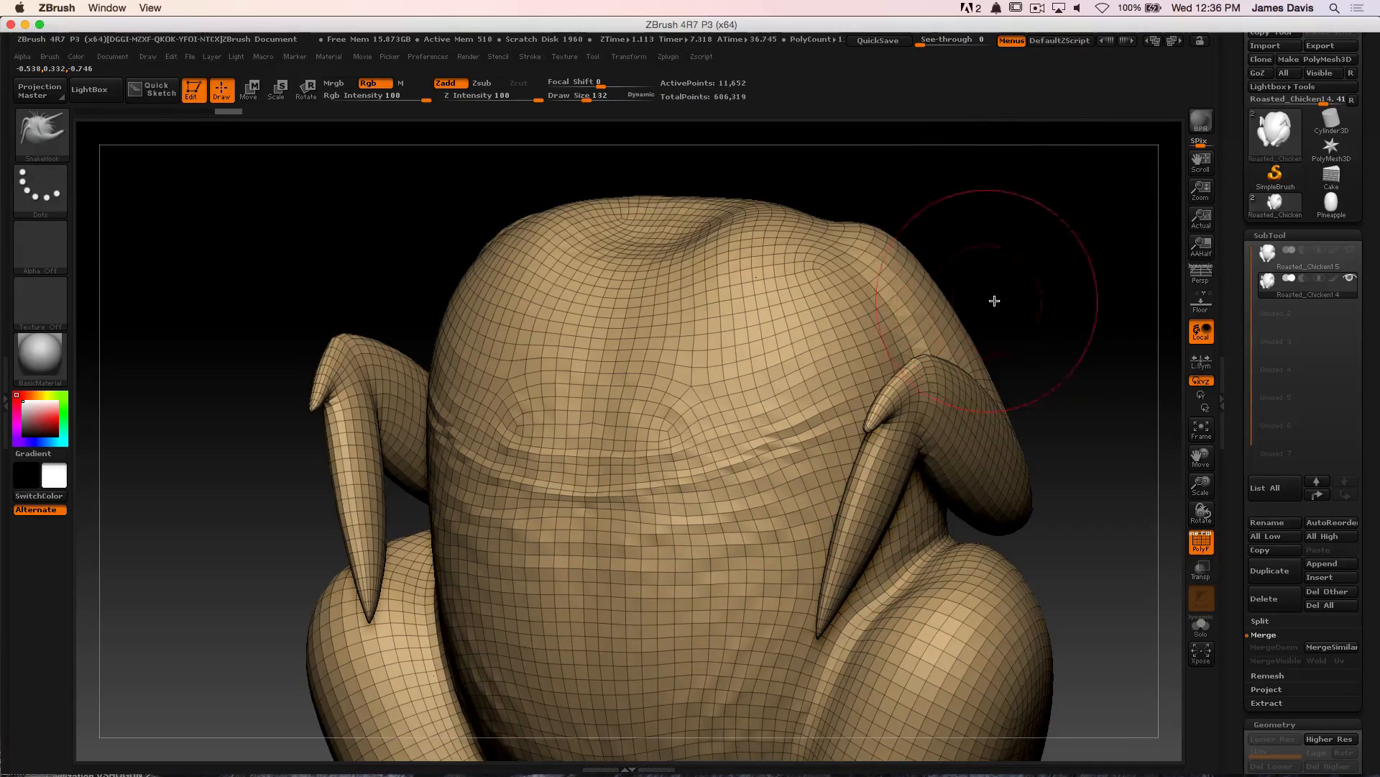
{"action": "mouse_move", "coordinate": [994, 300]}
{"action": "left_mouse_down"}
{"action": "mouse_move", "coordinate": [1057, 271]}
{"action": "mouse_move", "coordinate": [1017, 314]}
{"action": "left_mouse_up"}
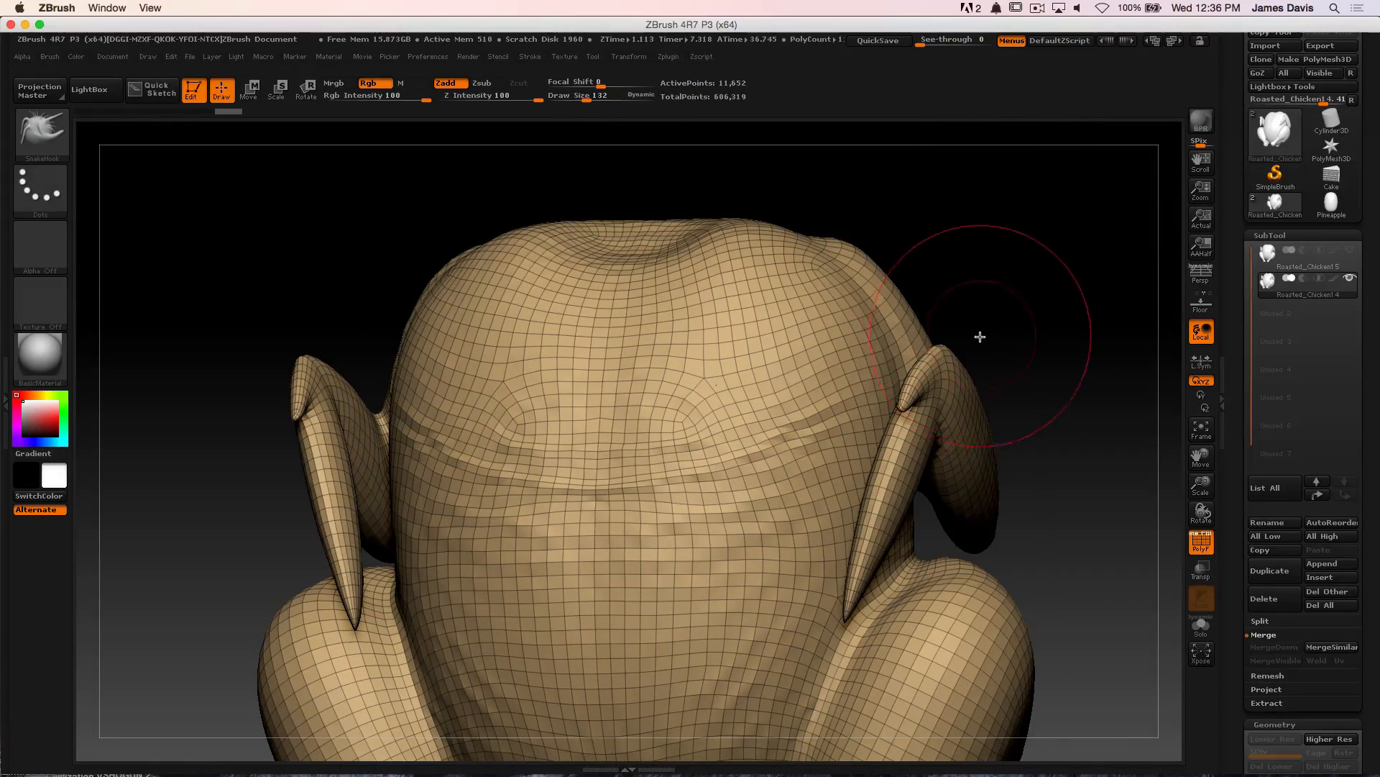
{"action": "key", "text": "s"}
{"action": "mouse_move", "coordinate": [989, 338]}
{"action": "left_mouse_down"}
{"action": "mouse_move", "coordinate": [973, 338]}
{"action": "mouse_move", "coordinate": [1023, 300]}
{"action": "mouse_move", "coordinate": [1011, 277]}
{"action": "left_mouse_up"}
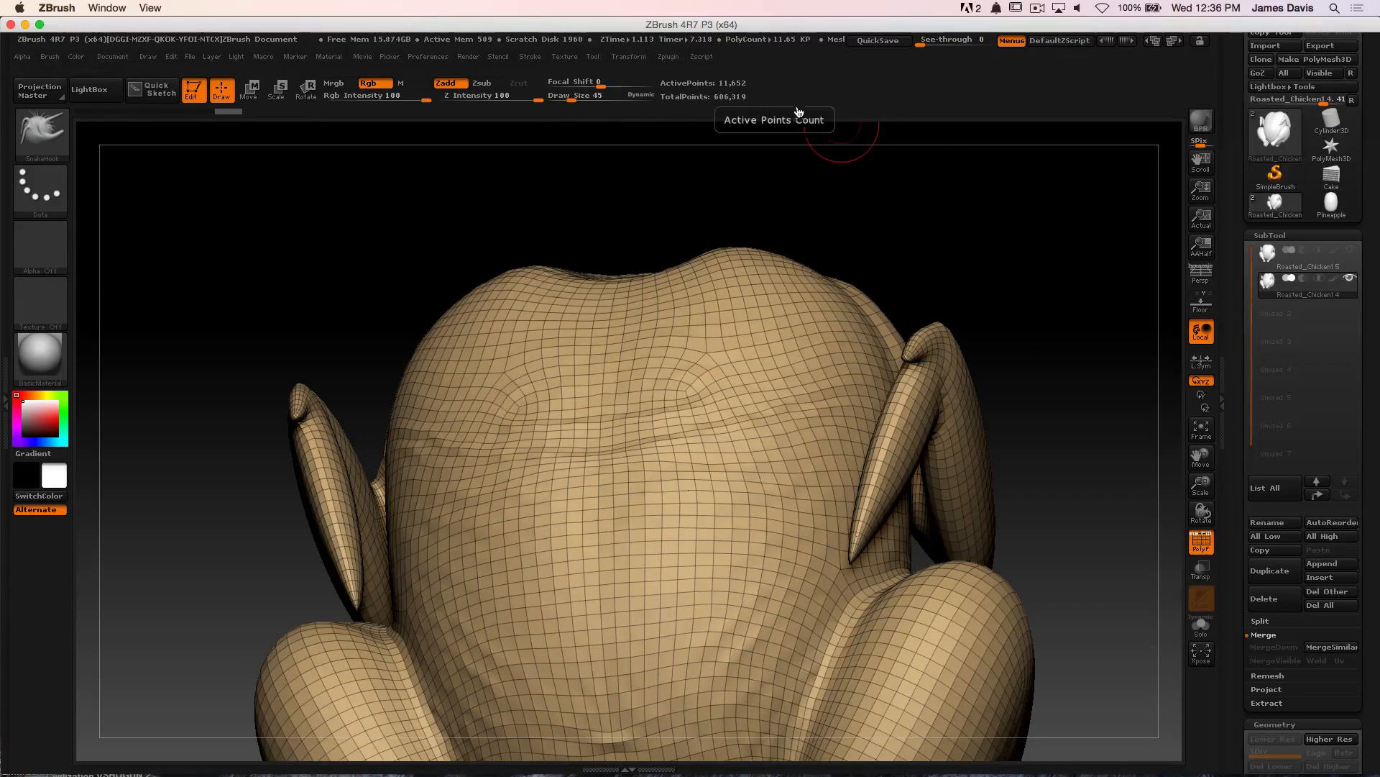
{"action": "left_click_drag", "start_coordinate": [949, 302], "coordinate": [1134, 321]}
Set ZRemesher's Target Polygons Count to 2 and retopologize Roasted_Chicken14 again
{"action": "scroll", "coordinate": [1376, 409], "scroll_direction": "down", "scroll_amount": 5}
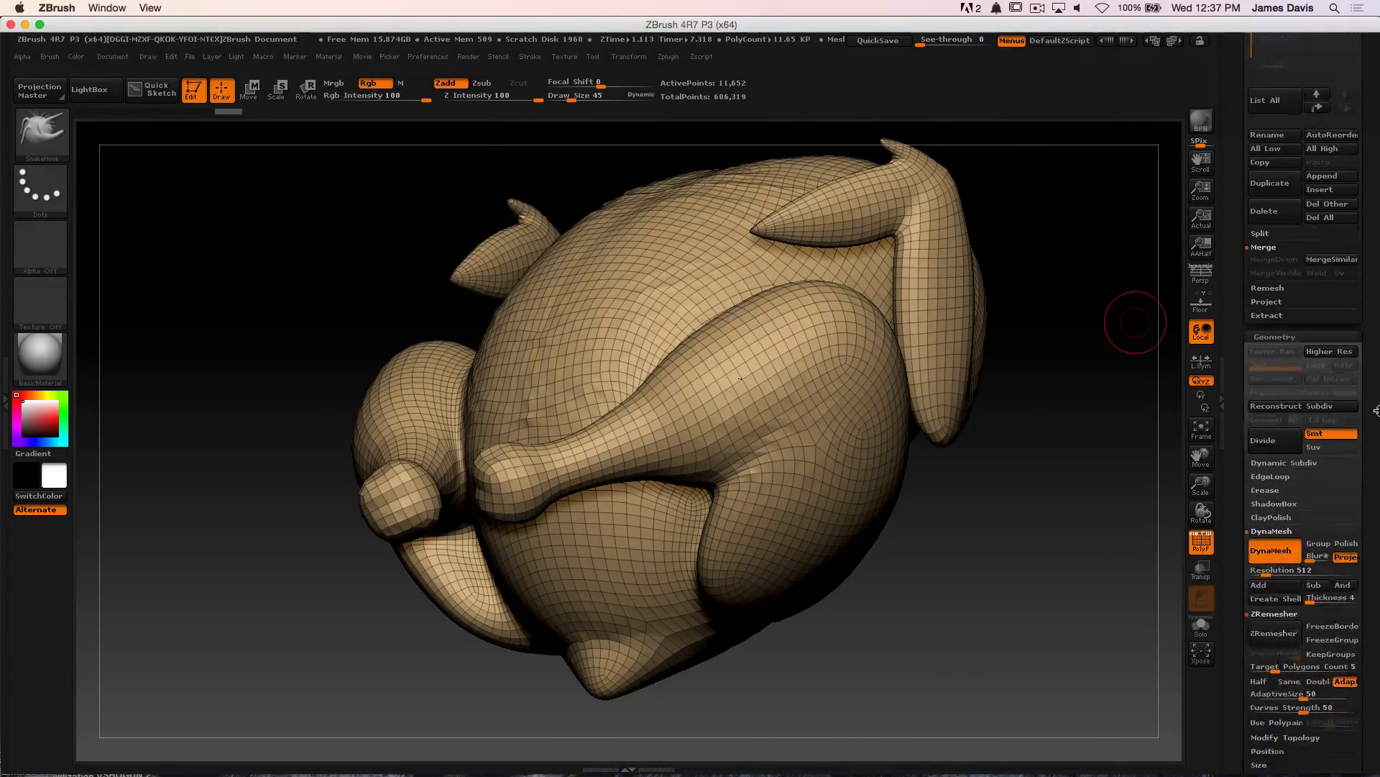
{"action": "scroll", "coordinate": [1376, 410], "scroll_direction": "down", "scroll_amount": 3}
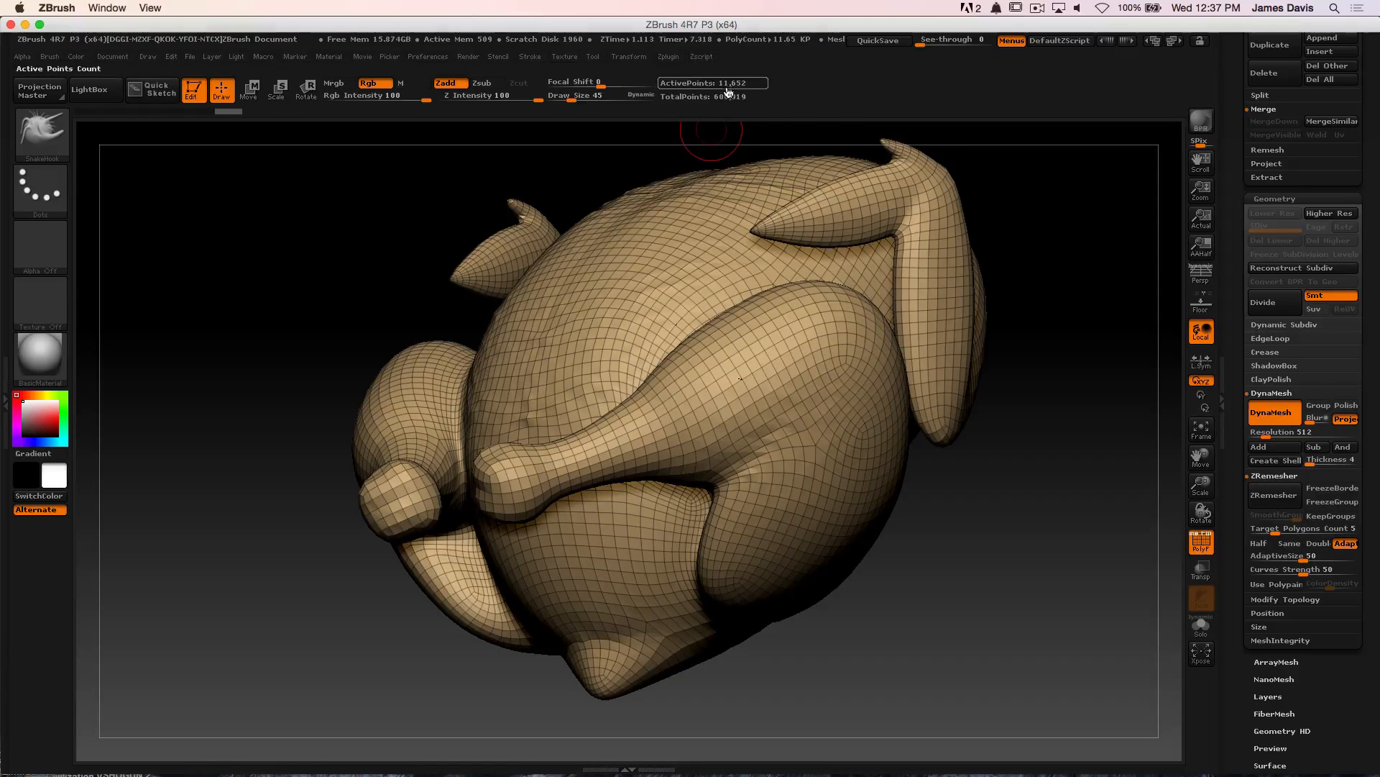
{"action": "left_click", "coordinate": [1277, 529]}
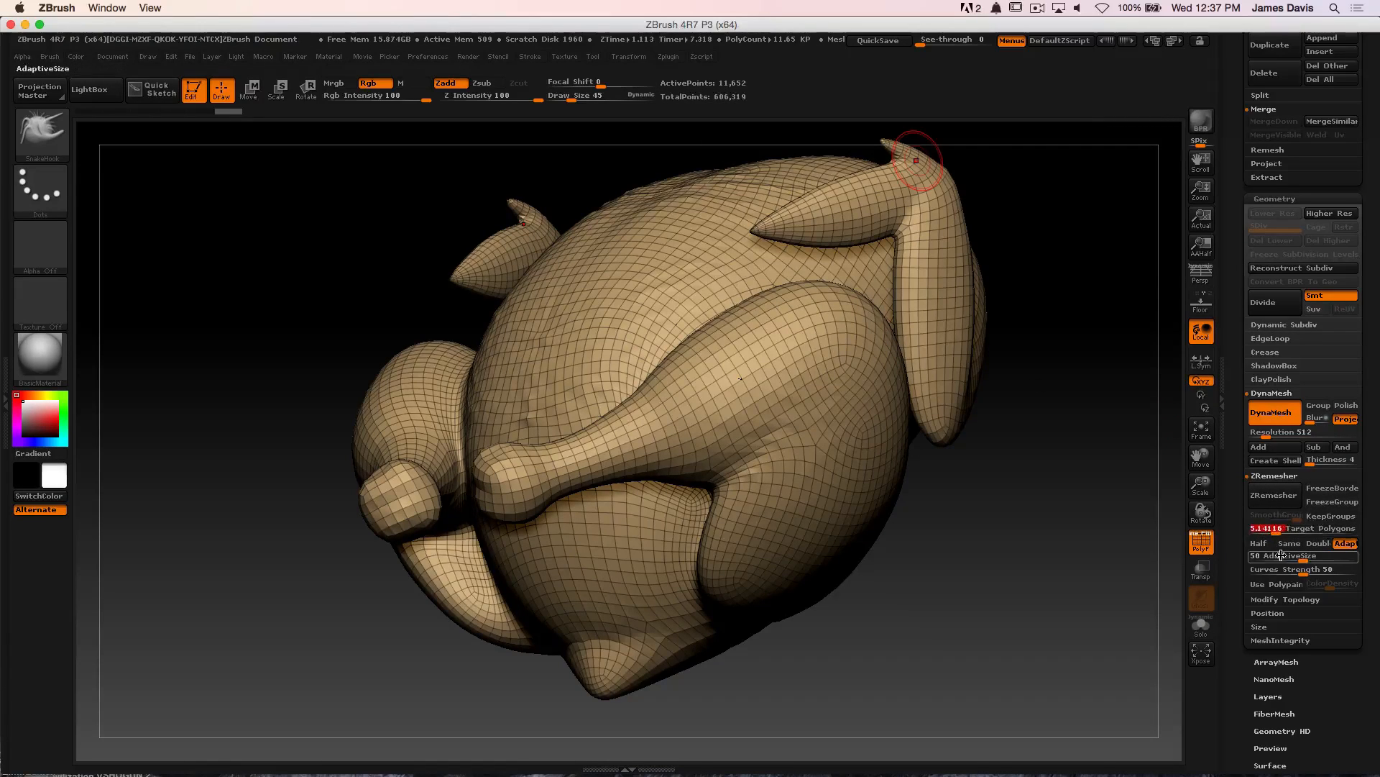
{"action": "type", "text": "2"}
{"action": "key", "text": "Return"}
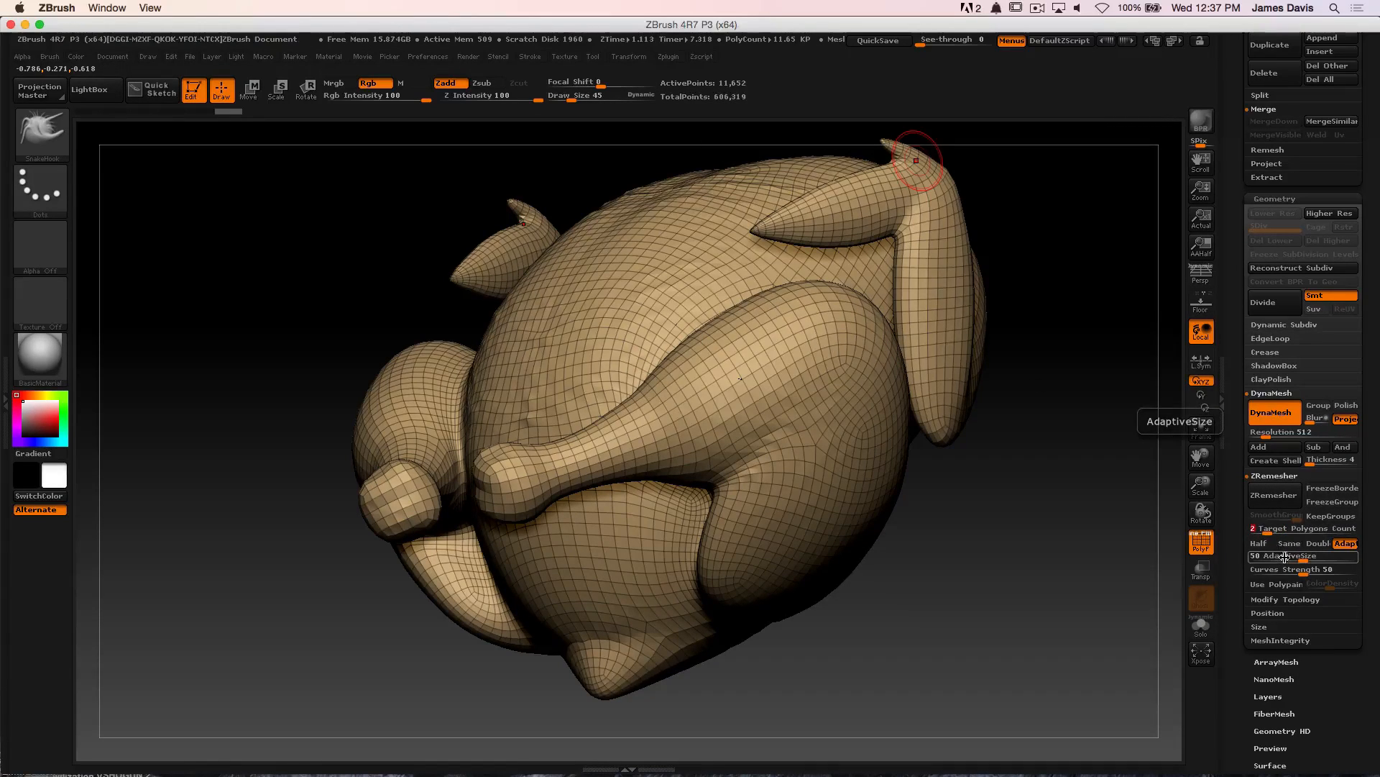
{"action": "left_click", "coordinate": [1279, 498]}
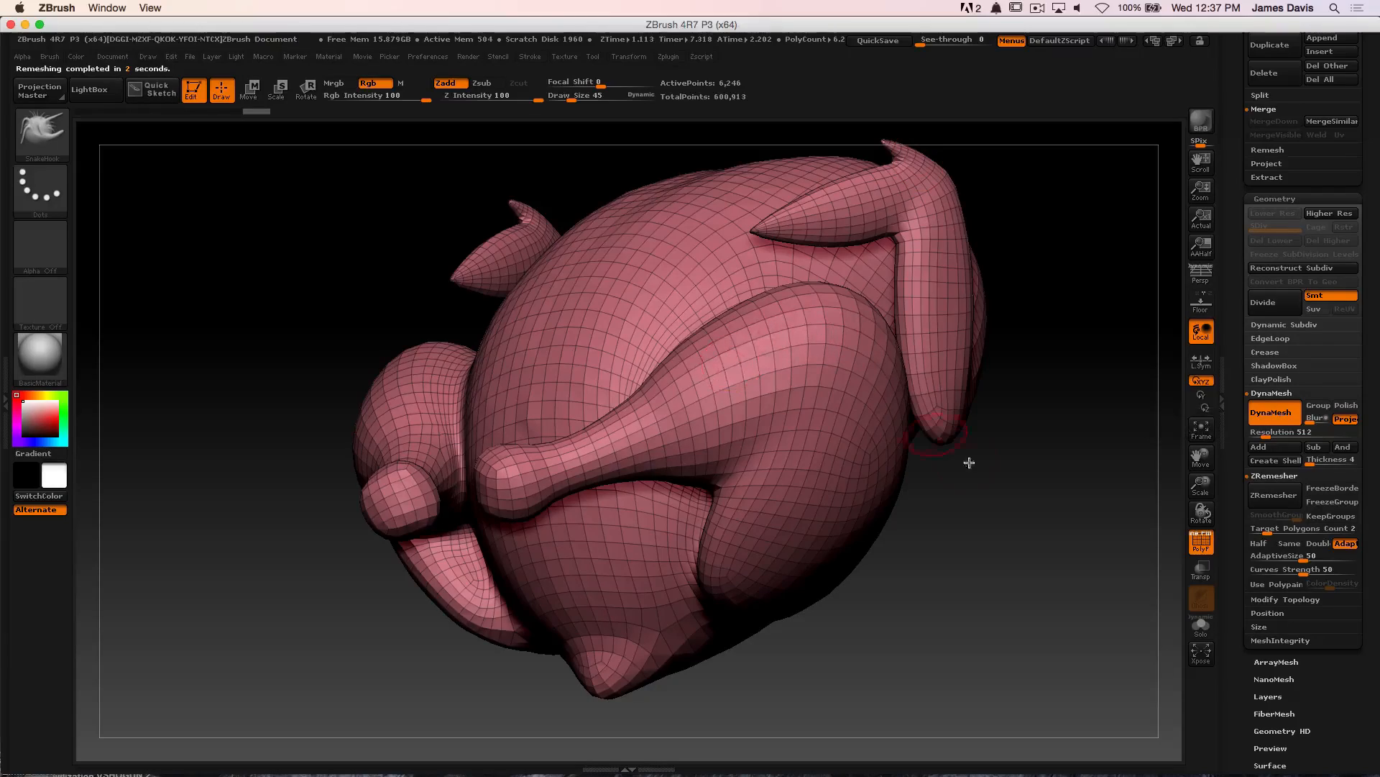
Show the detailed Roasted_Chicken15 subtool together with the low-poly version and compare their overlapping surfaces
{"action": "left_click_drag", "start_coordinate": [967, 462], "coordinate": [940, 421]}
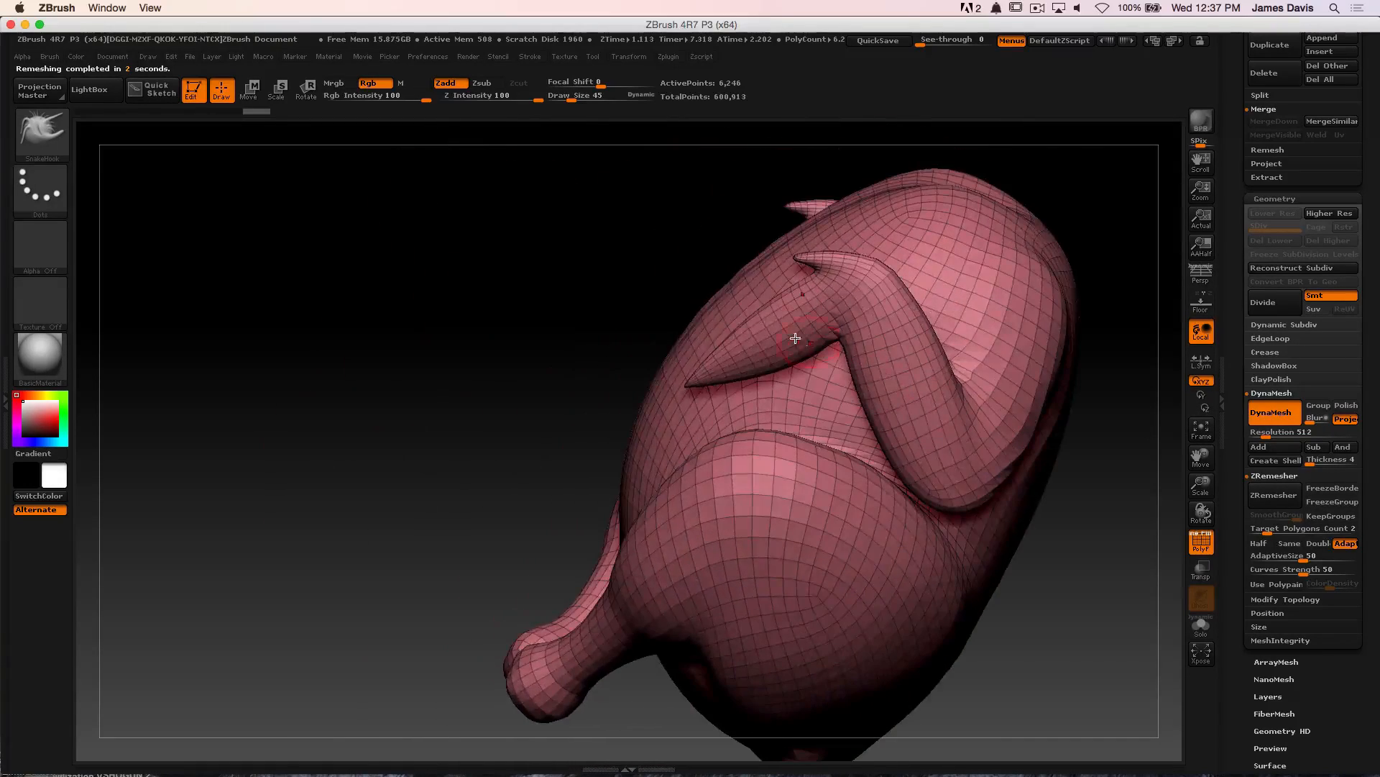
{"action": "left_click_drag", "start_coordinate": [570, 336], "coordinate": [841, 297]}
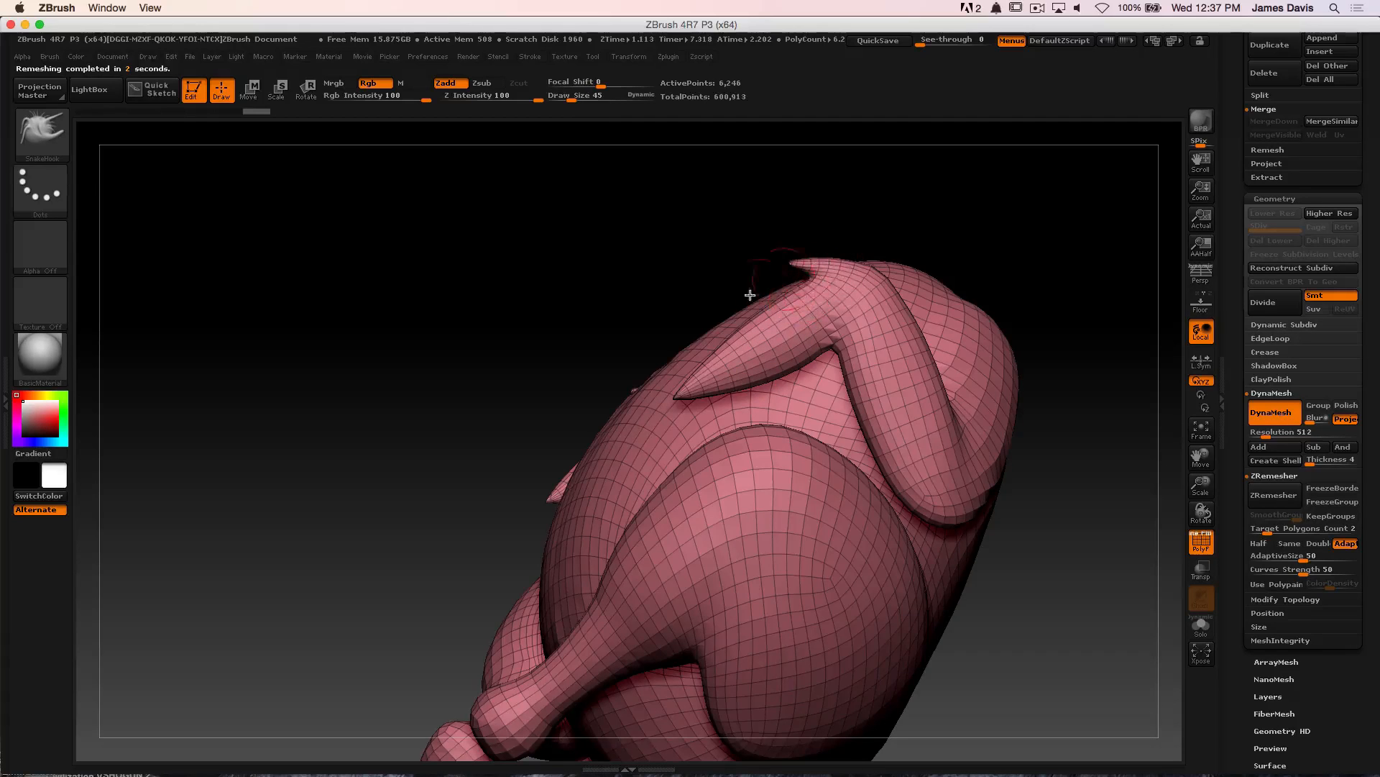
{"action": "scroll", "coordinate": [1352, 215], "scroll_direction": "up", "scroll_amount": 8}
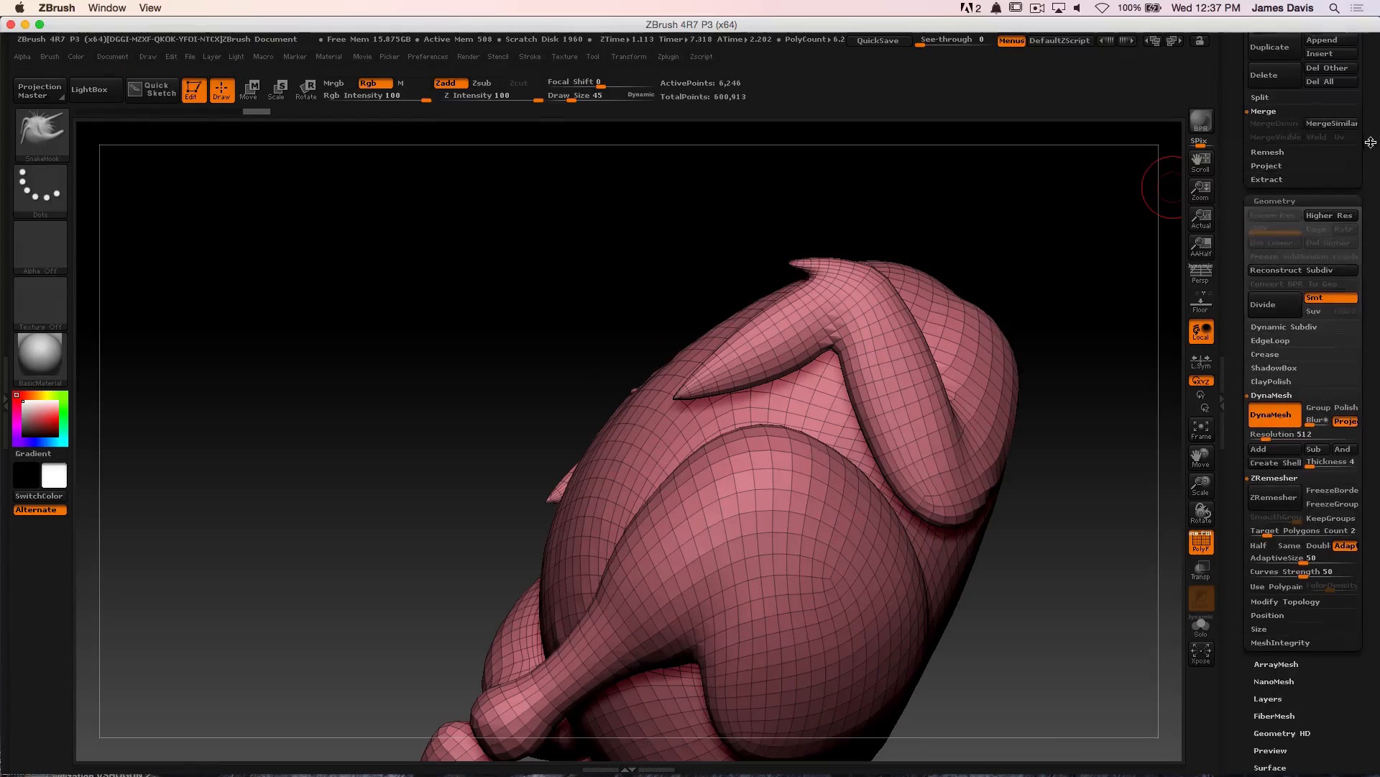
{"action": "left_click", "coordinate": [1349, 295]}
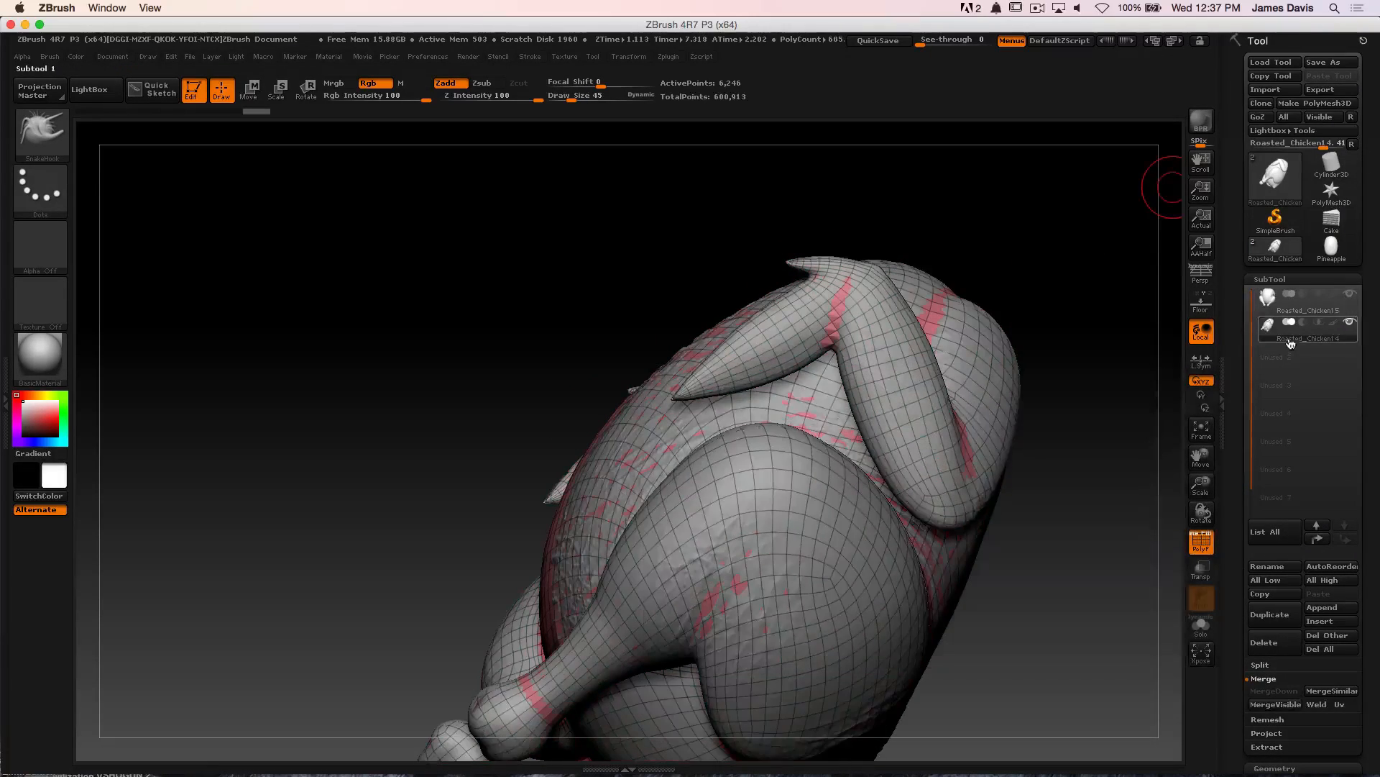
{"action": "mouse_move", "coordinate": [1165, 317]}
{"action": "left_mouse_down"}
{"action": "mouse_move", "coordinate": [1038, 240]}
{"action": "mouse_move", "coordinate": [1053, 289]}
{"action": "mouse_move", "coordinate": [1140, 309]}
{"action": "left_mouse_up"}
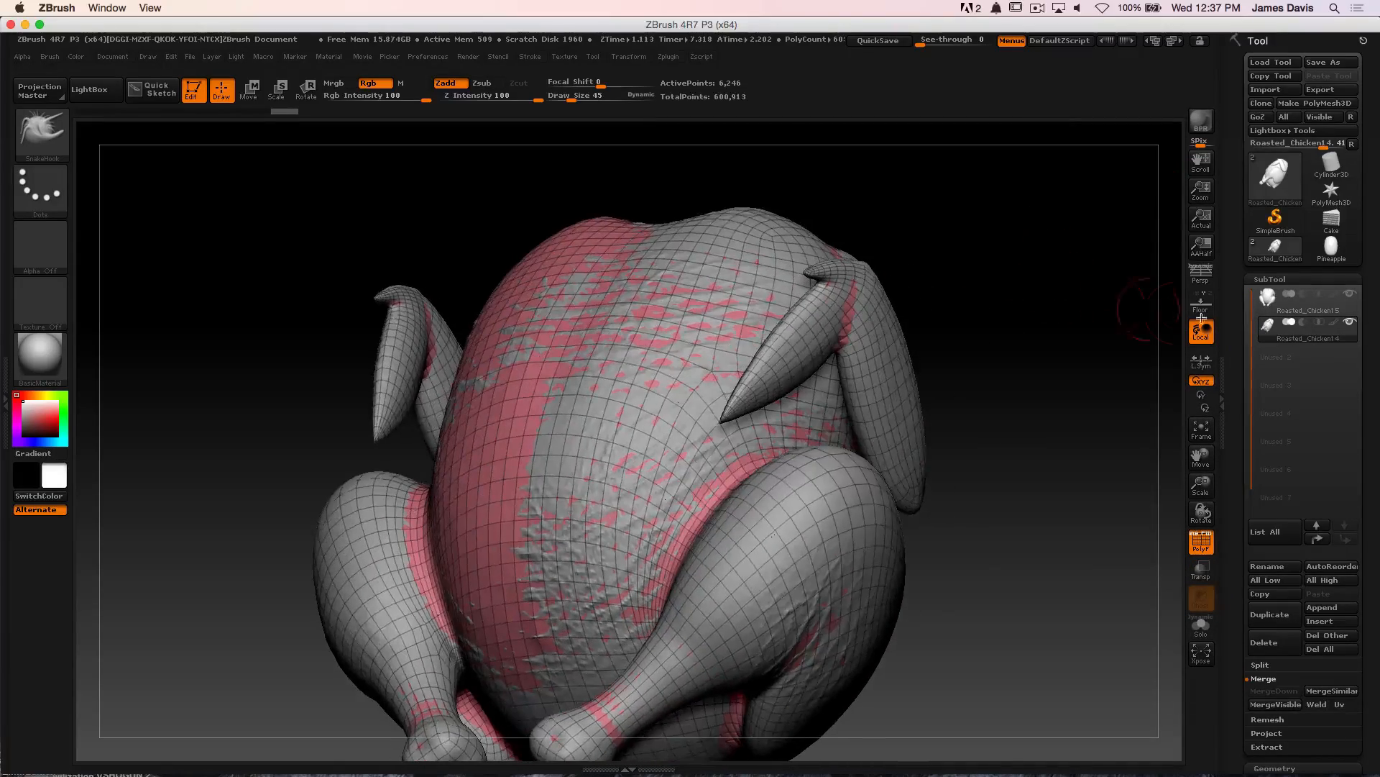
{"action": "left_click_drag", "start_coordinate": [987, 276], "coordinate": [1057, 376]}
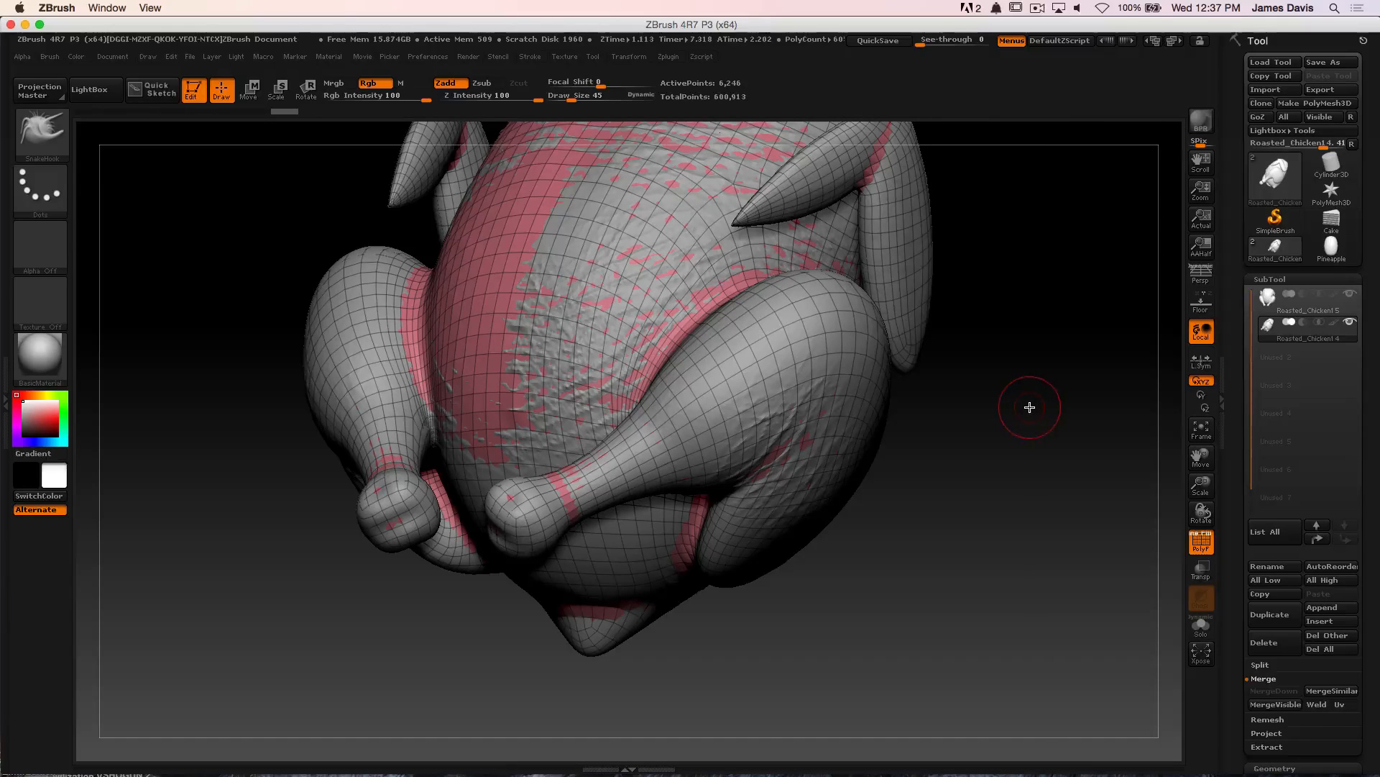
Hide Roasted_Chicken15 and examine the low-poly turkey's topology from several angles
{"action": "left_click", "coordinate": [1350, 293]}
{"action": "left_click_drag", "start_coordinate": [1038, 265], "coordinate": [1018, 408]}
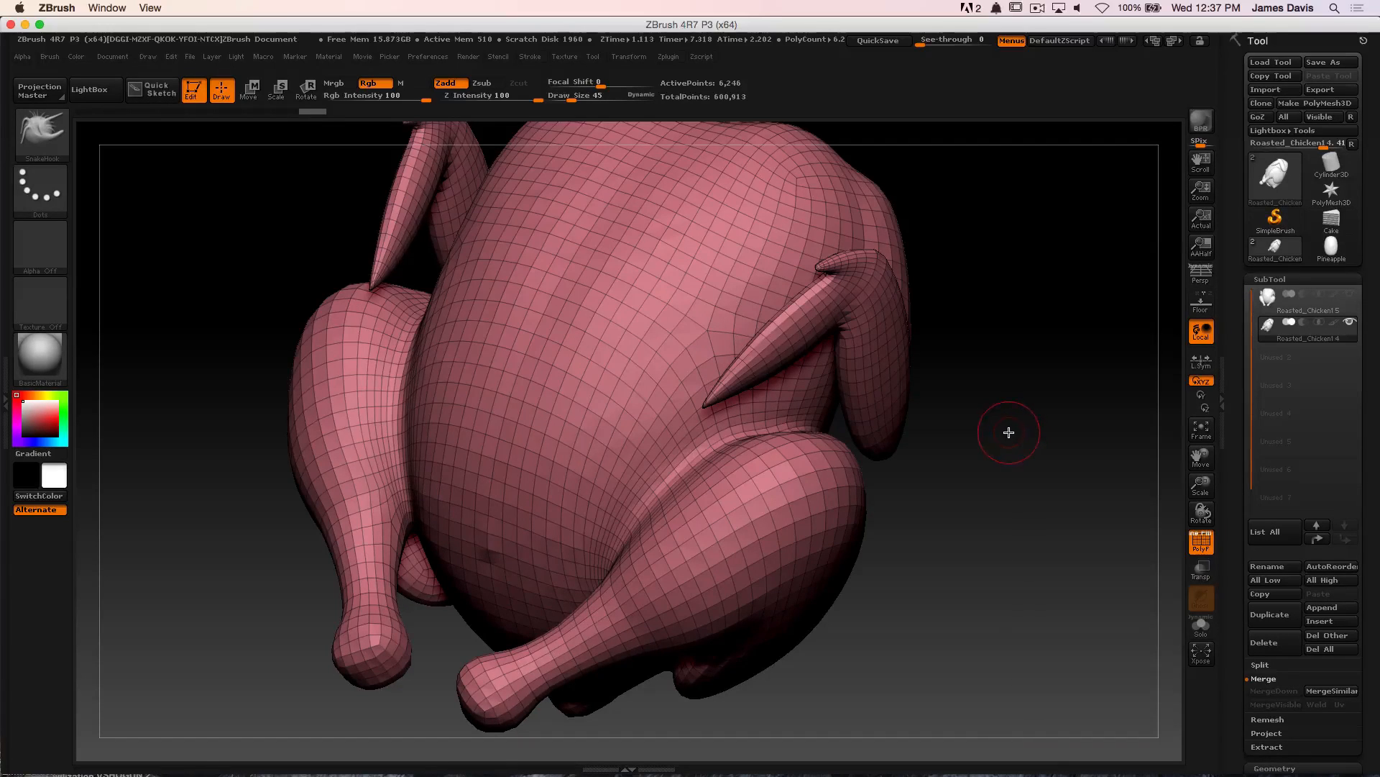
{"action": "left_click_drag", "start_coordinate": [1016, 420], "coordinate": [1033, 379]}
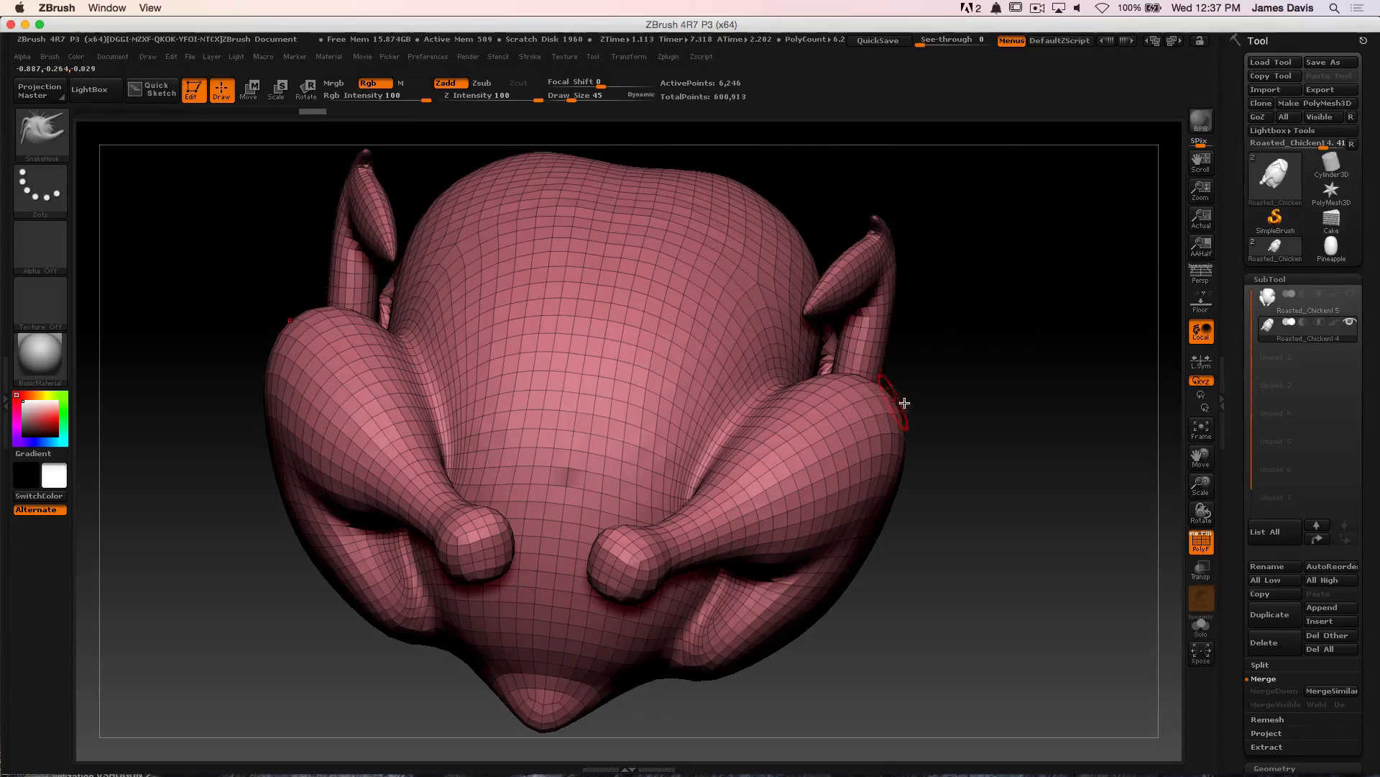
{"action": "left_click_drag", "start_coordinate": [1032, 421], "coordinate": [1017, 410]}
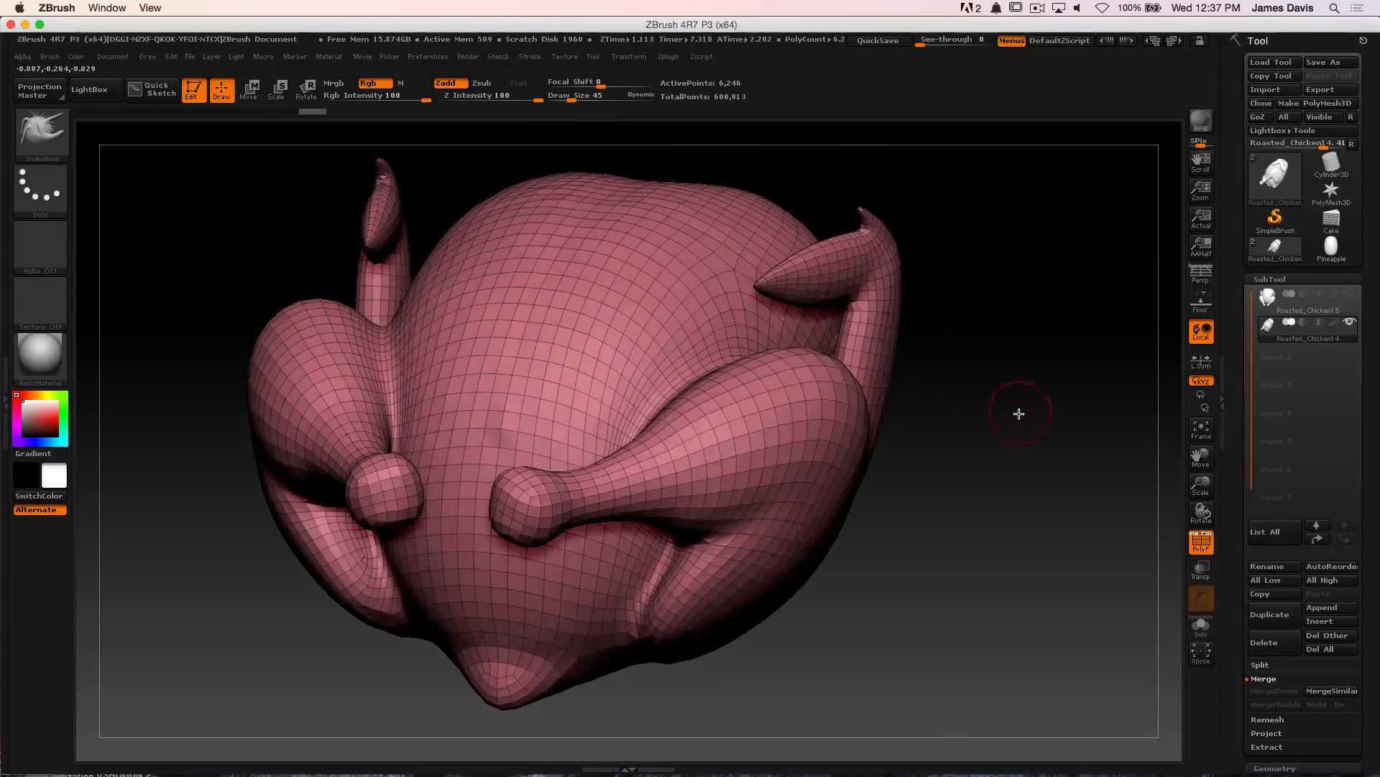
Show Roasted_Chicken15 over the low-poly turkey to check their overlap, and isolate the low-poly version with Solo mode
{"action": "scroll", "coordinate": [1366, 435], "scroll_direction": "down", "scroll_amount": 5}
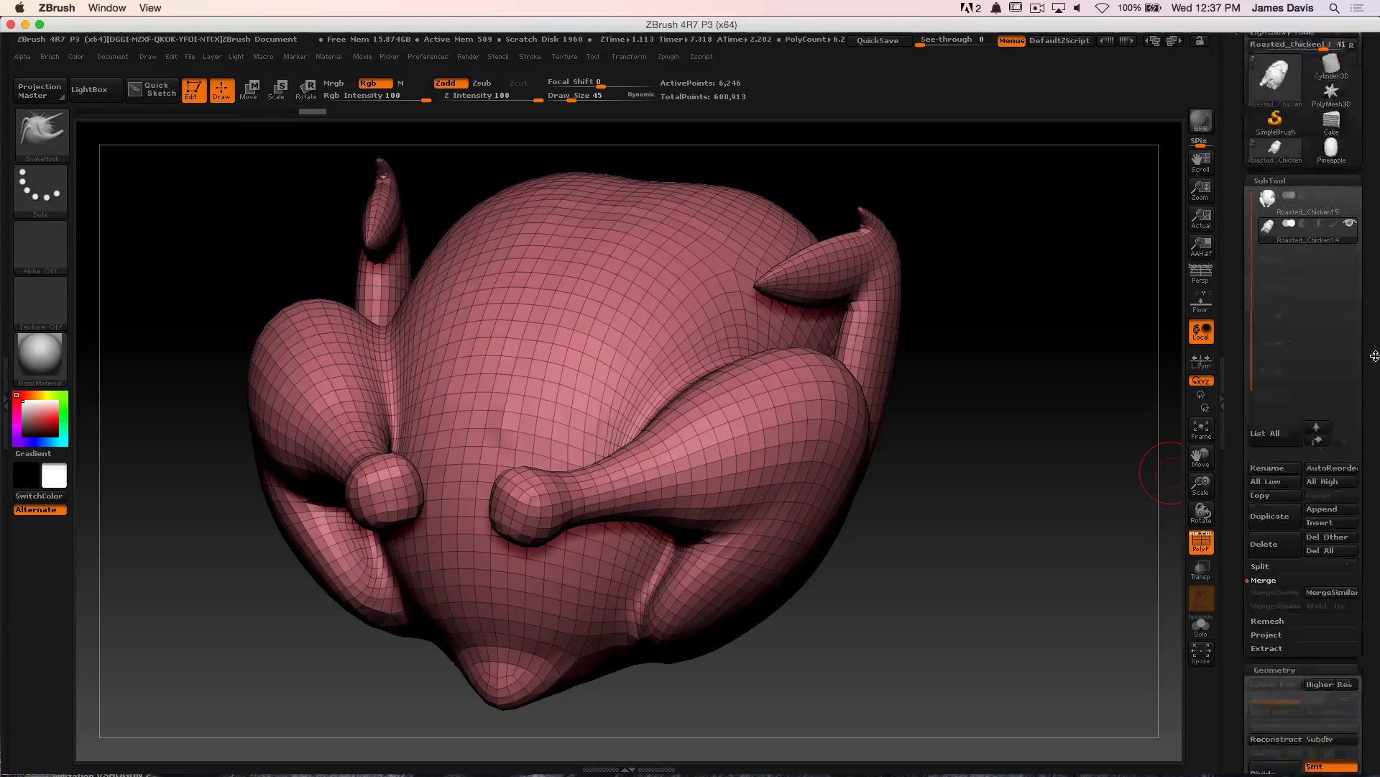
{"action": "left_click", "coordinate": [1351, 142]}
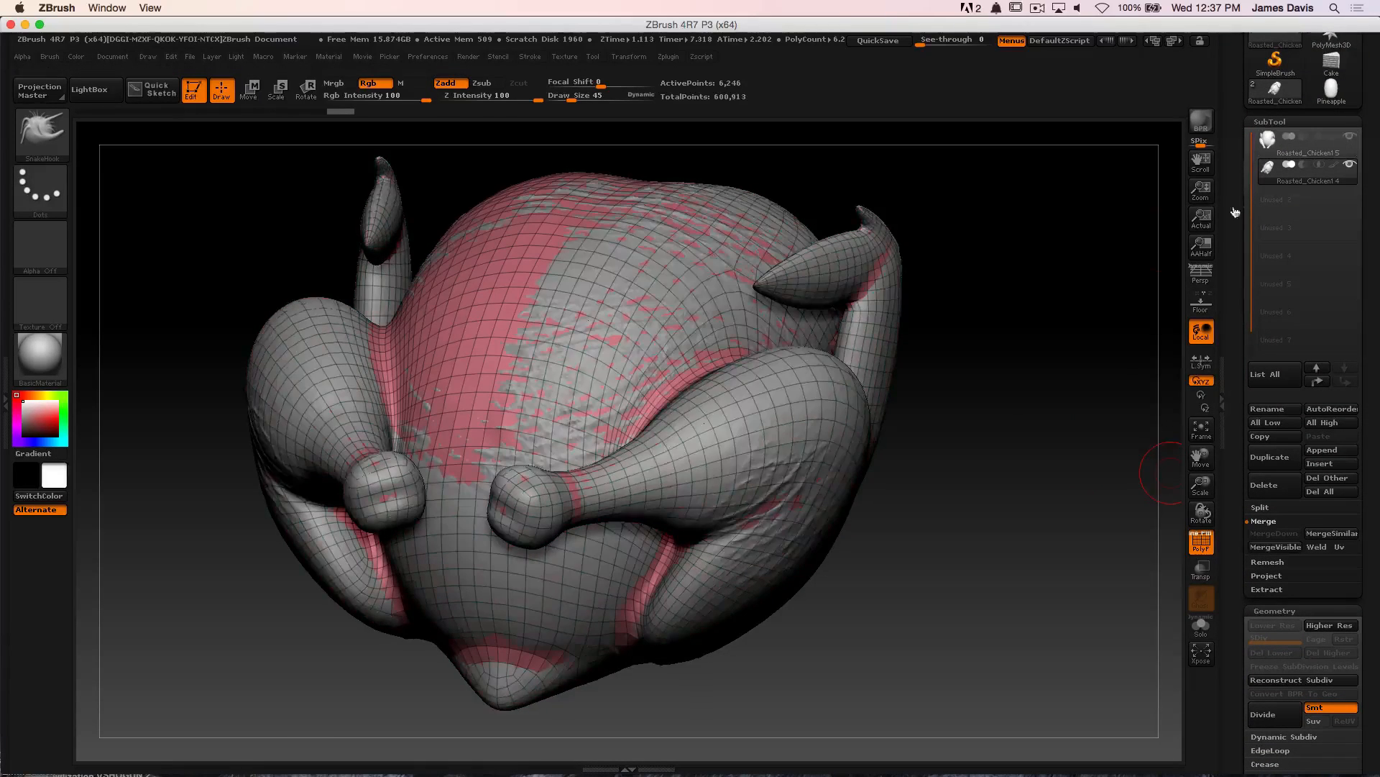
{"action": "left_click_drag", "start_coordinate": [1064, 293], "coordinate": [1051, 346]}
{"action": "left_click_drag", "start_coordinate": [1055, 343], "coordinate": [1172, 336]}
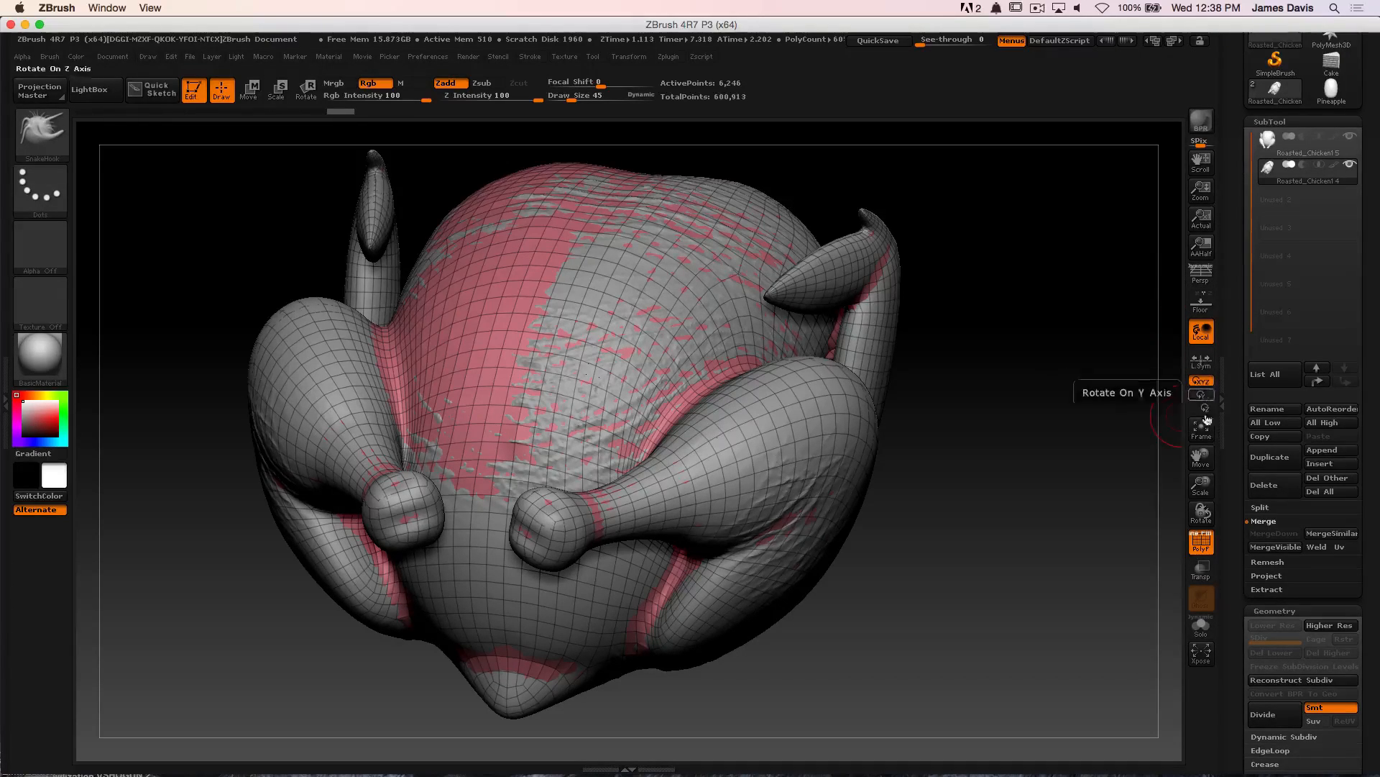
{"action": "left_click", "coordinate": [1201, 625]}
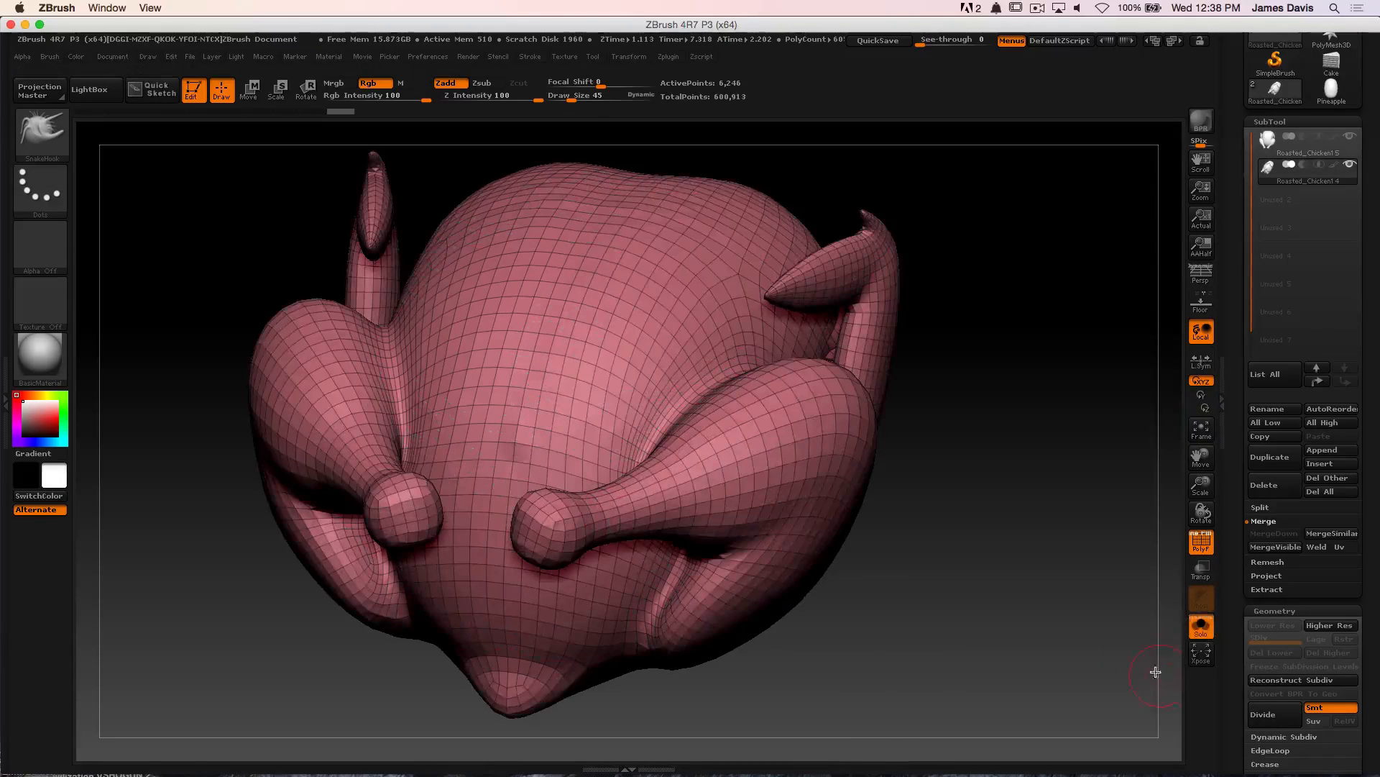
{"action": "left_click_drag", "start_coordinate": [1021, 359], "coordinate": [1017, 342]}
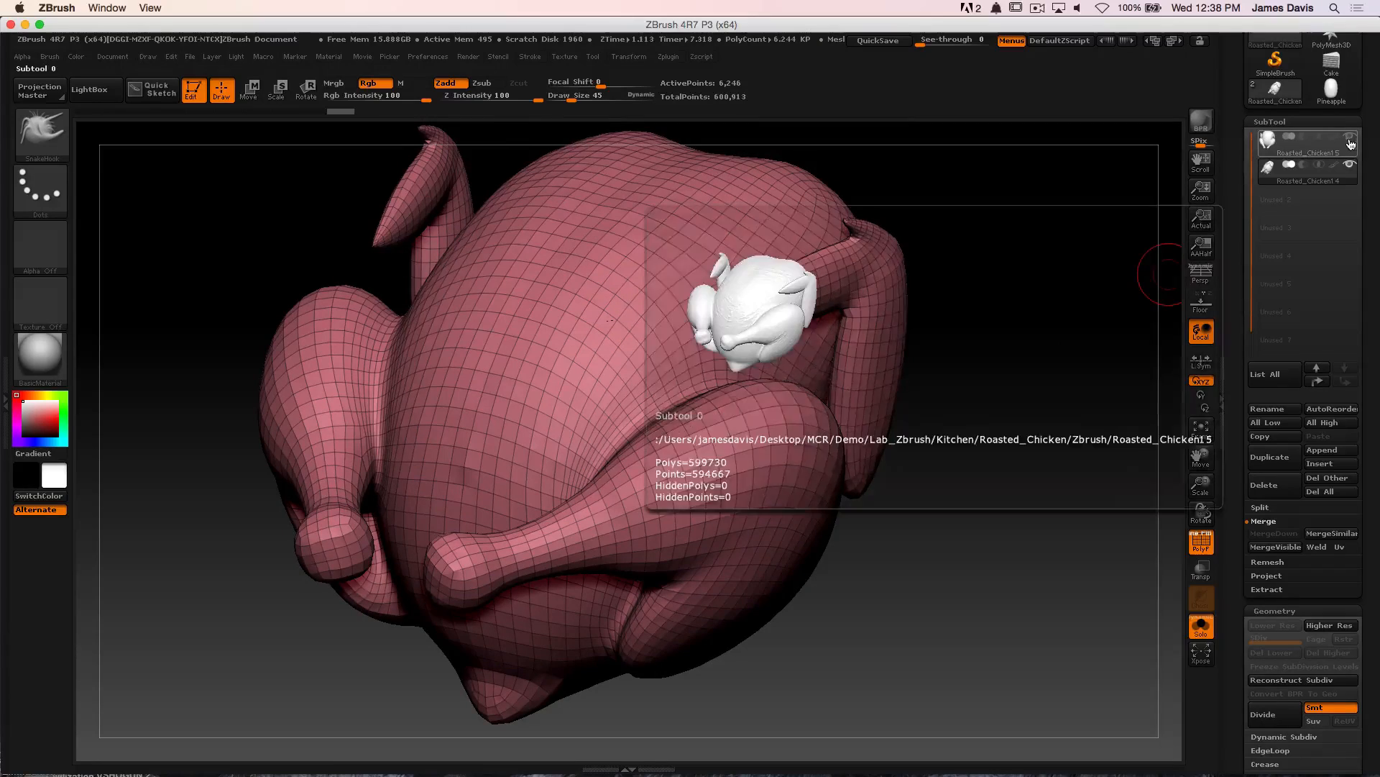
Compare the detailed Roasted_Chicken15 with Roasted_Chicken14 in Solo mode without the wireframe, ending on Roasted_Chicken14
{"action": "left_click", "coordinate": [1280, 142]}
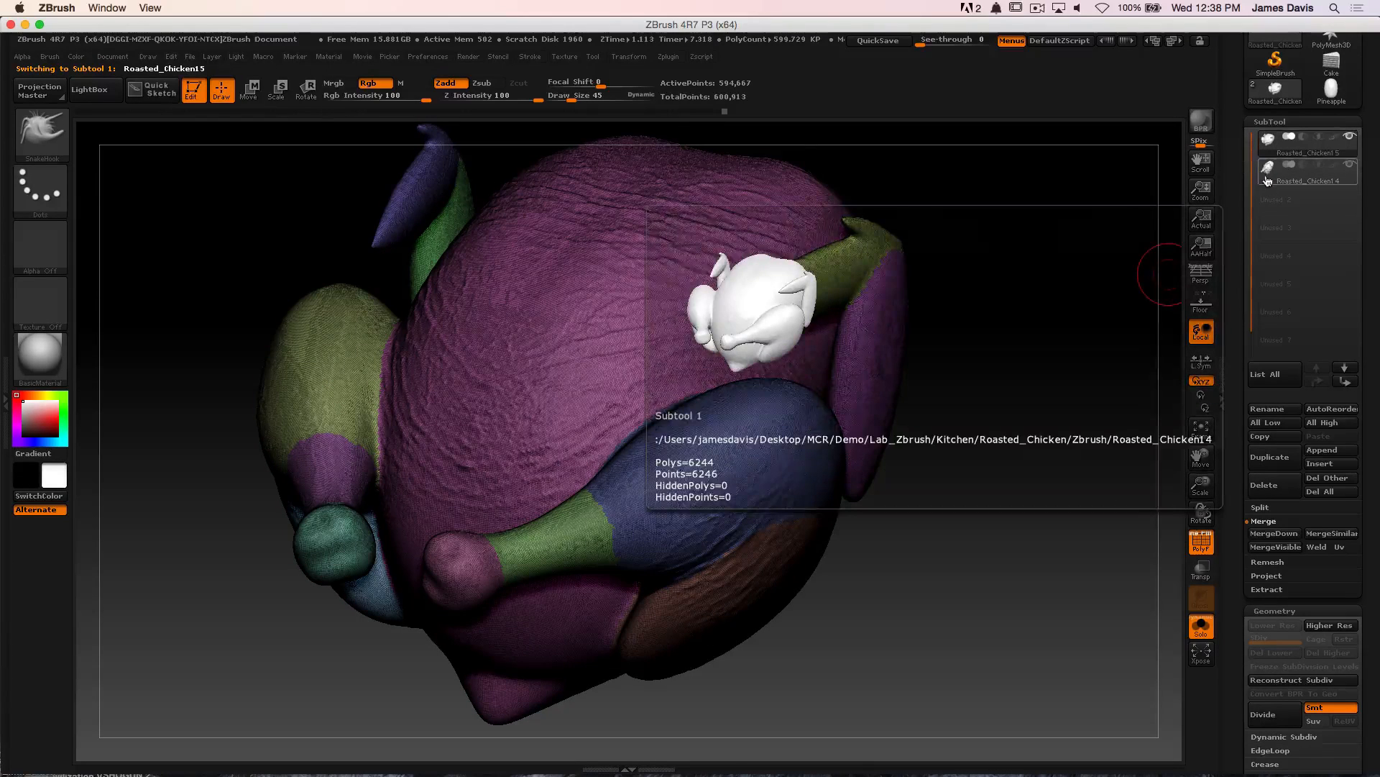
{"action": "left_click", "coordinate": [1269, 178]}
{"action": "left_click", "coordinate": [1274, 144]}
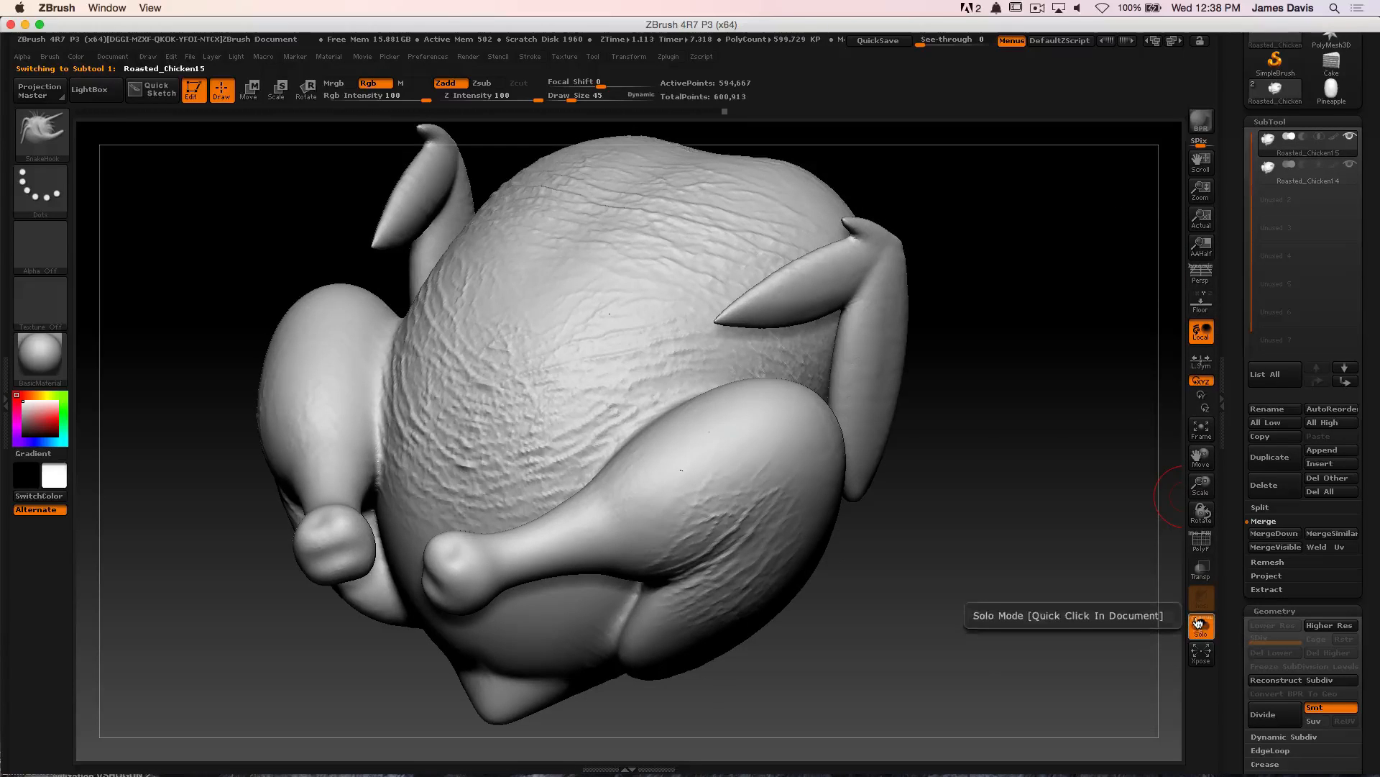
{"action": "left_click", "coordinate": [1269, 176]}
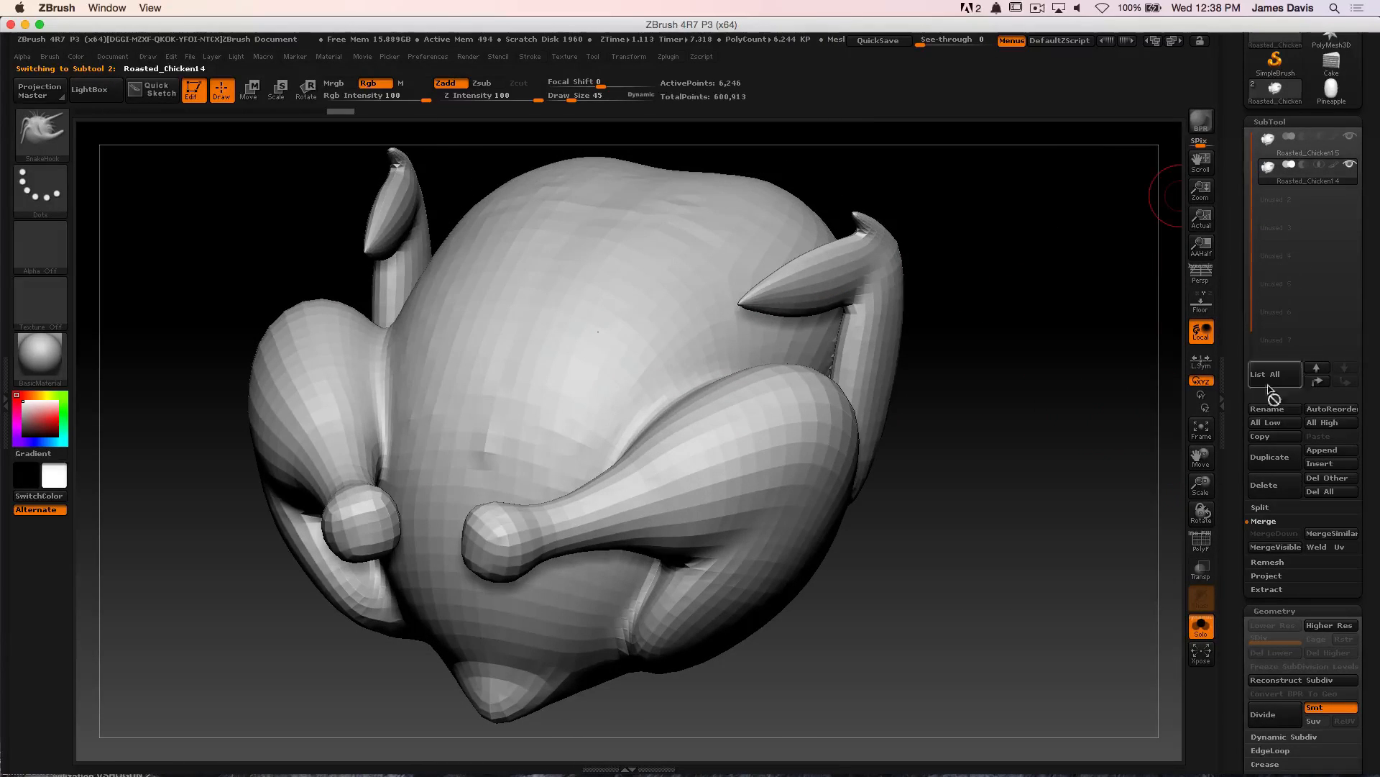
Subdivide the low-poly Roasted_Chicken14 twice to reach subdivision level 3
{"action": "left_click_drag", "start_coordinate": [1370, 549], "coordinate": [1369, 320]}
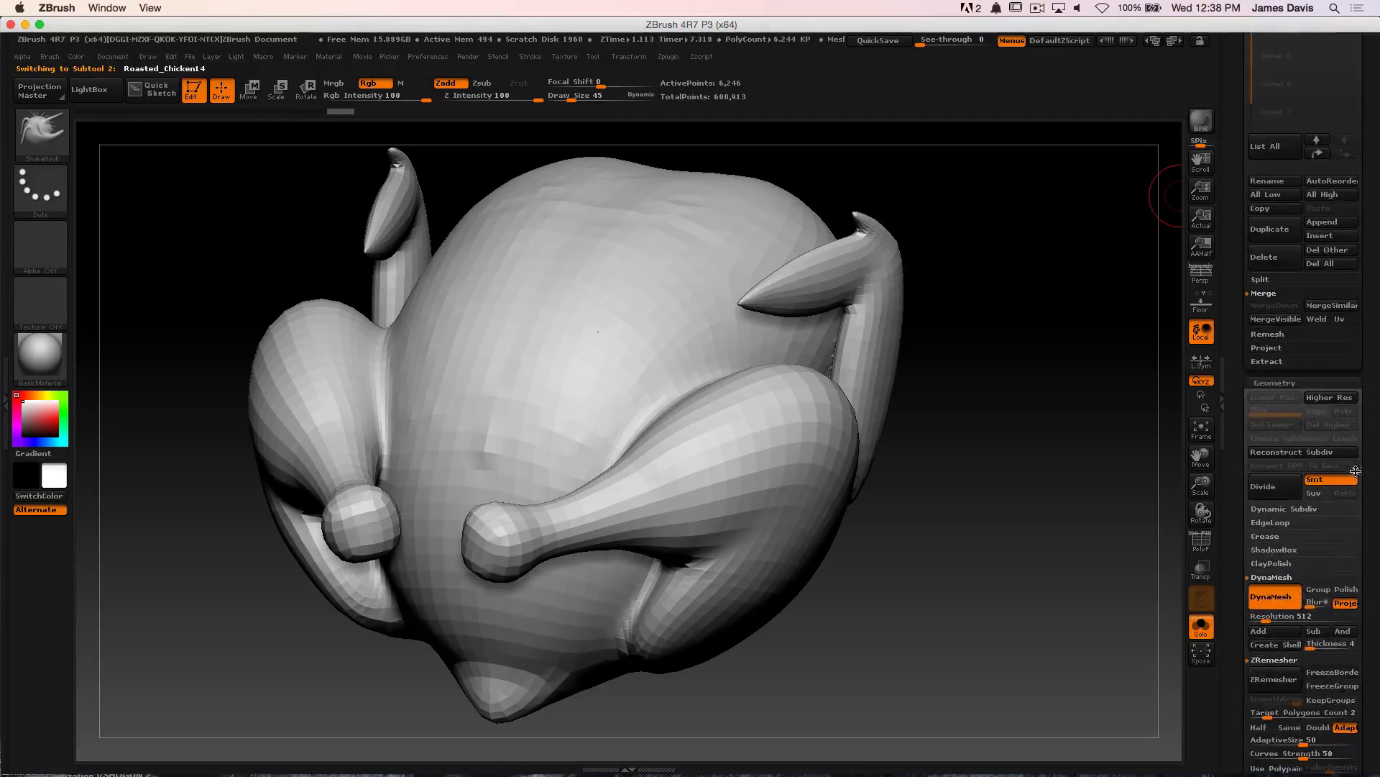
{"action": "left_click", "coordinate": [1275, 495]}
{"action": "left_click", "coordinate": [1275, 494]}
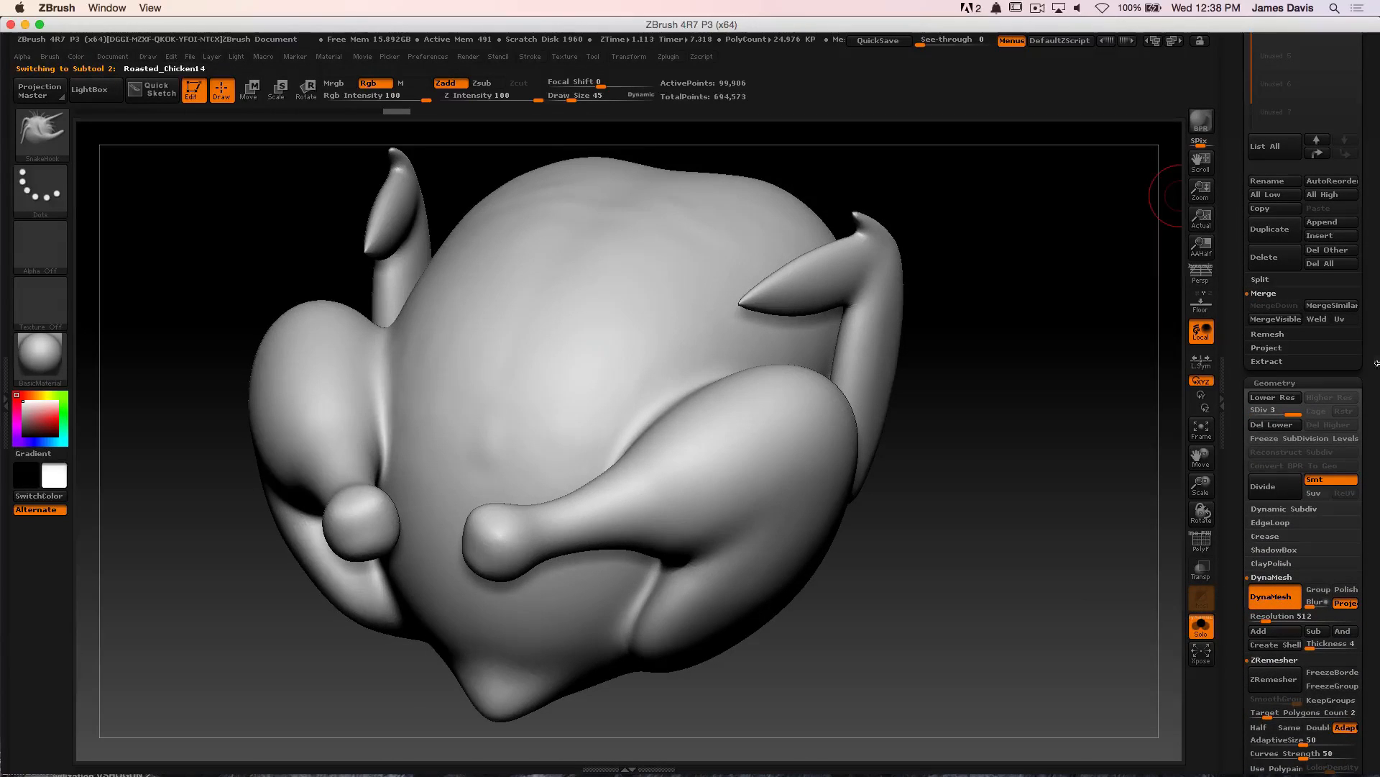
Project the sculpted detail of Roasted_Chicken15 onto the subdivided Roasted_Chicken14 with ProjectAll, using Dist 0.02 and Mean 25
{"action": "scroll", "coordinate": [1294, 360], "scroll_direction": "up", "scroll_amount": 3}
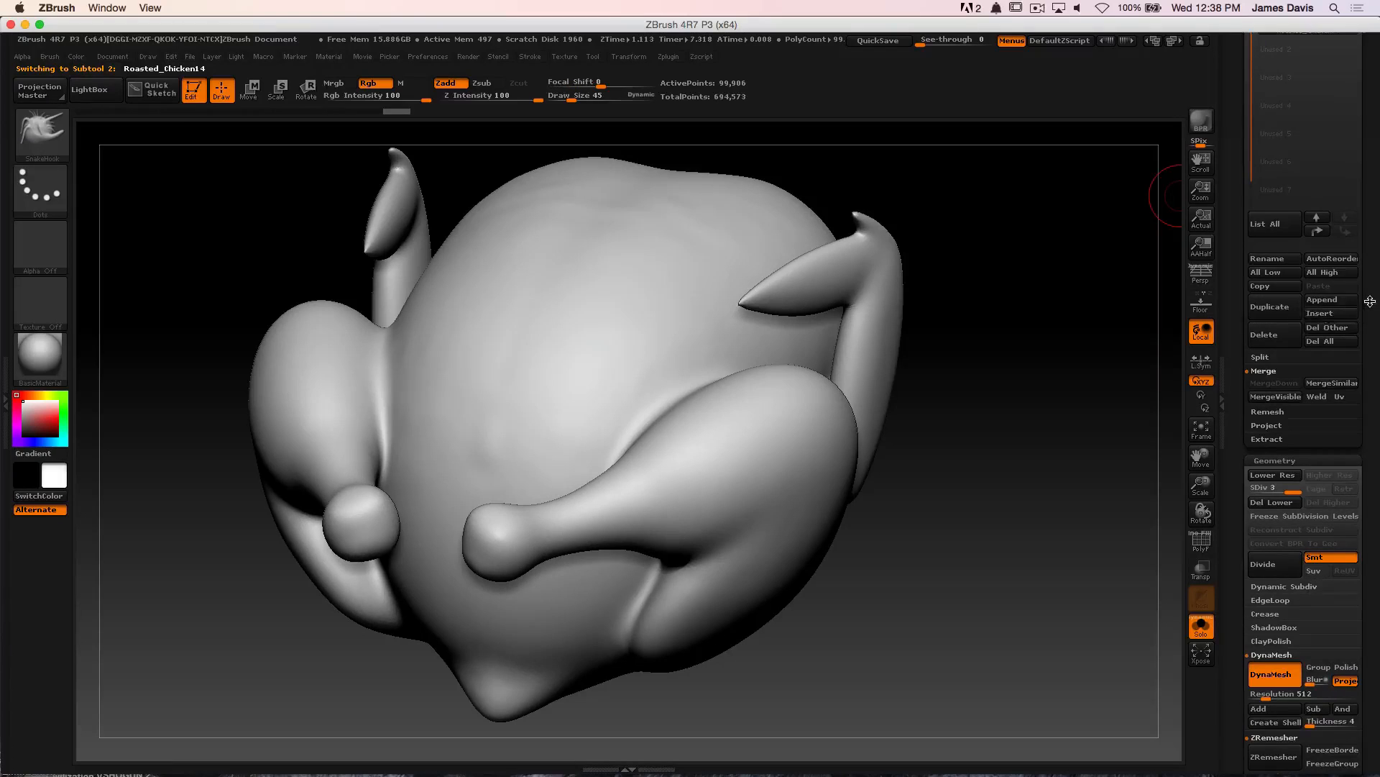
{"action": "scroll", "coordinate": [1370, 309], "scroll_direction": "up", "scroll_amount": 8}
{"action": "left_click_drag", "start_coordinate": [1373, 405], "coordinate": [1371, 35]}
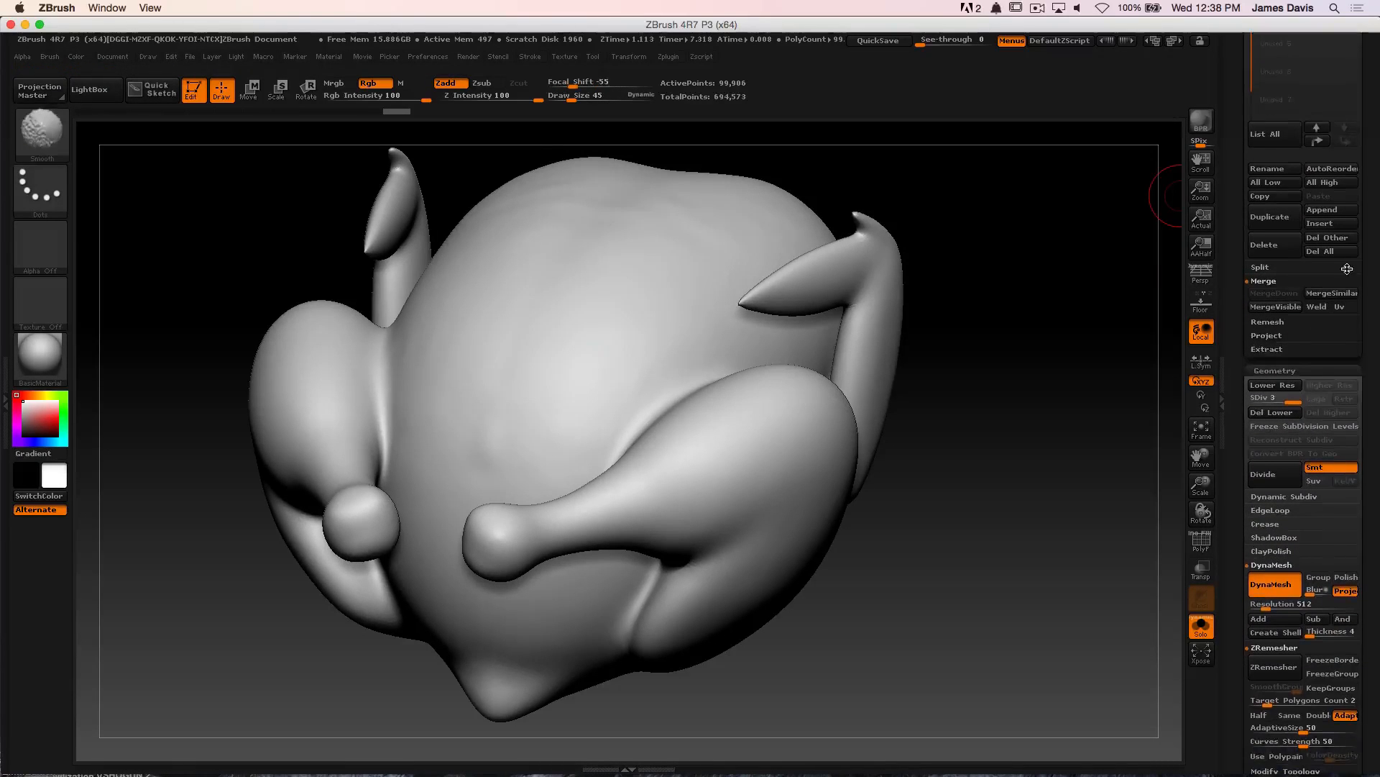
{"action": "left_click", "coordinate": [1267, 338]}
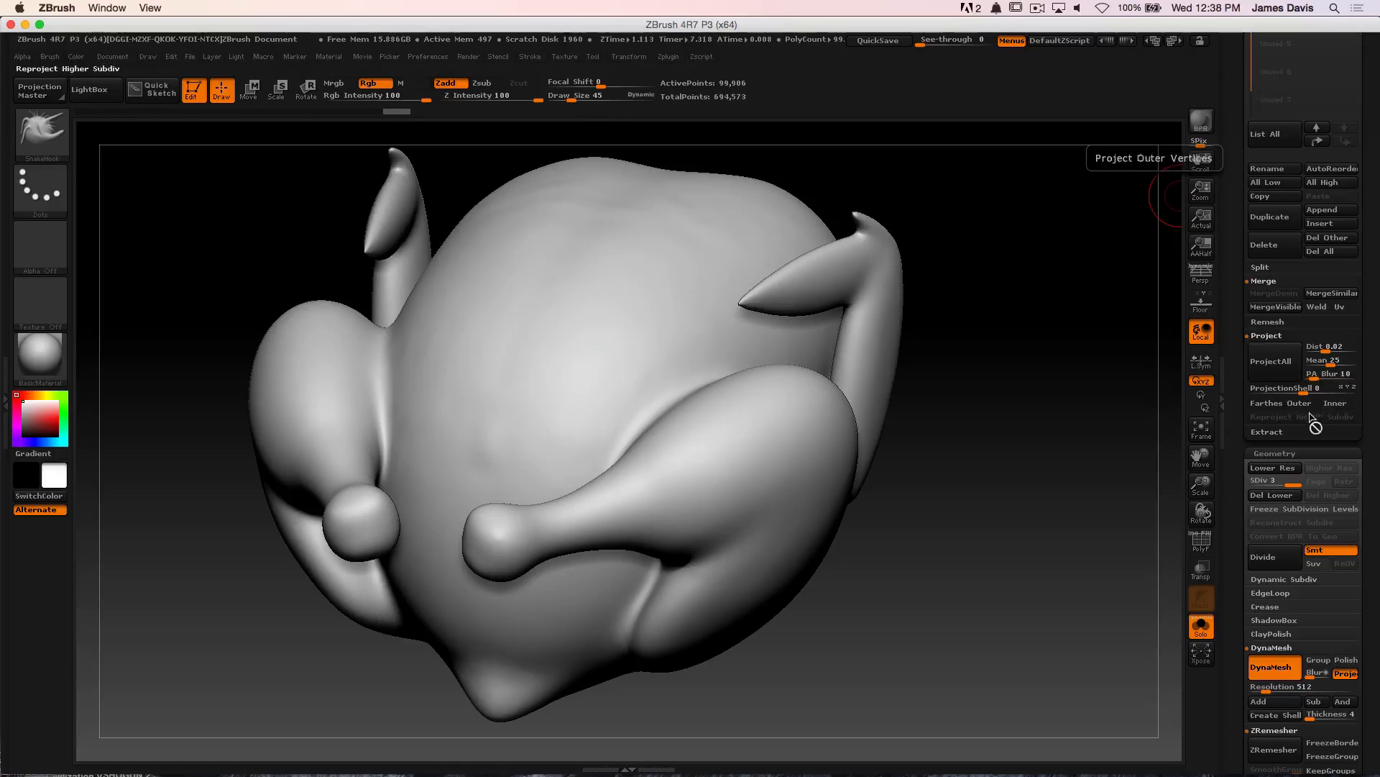
{"action": "left_click", "coordinate": [1323, 360]}
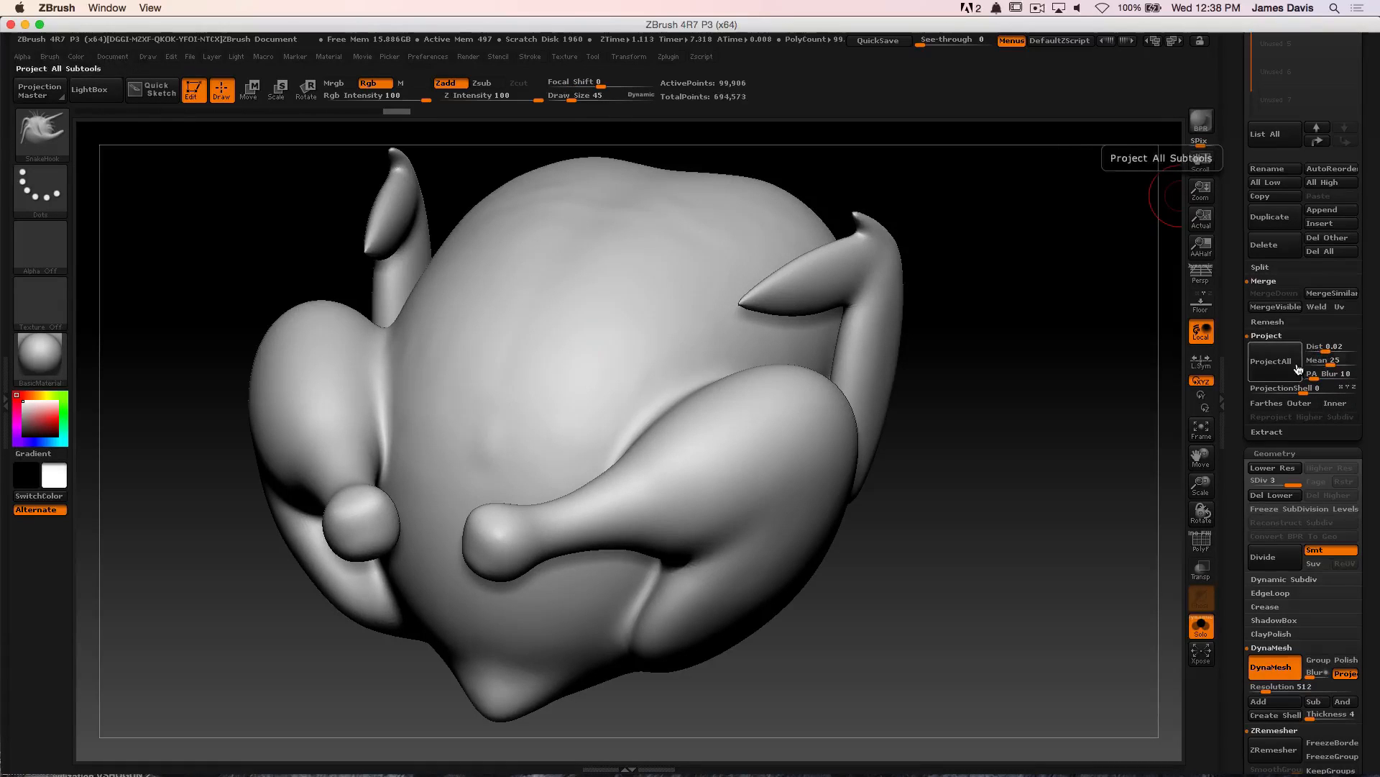
{"action": "left_click", "coordinate": [1323, 348]}
{"action": "left_click", "coordinate": [1273, 368]}
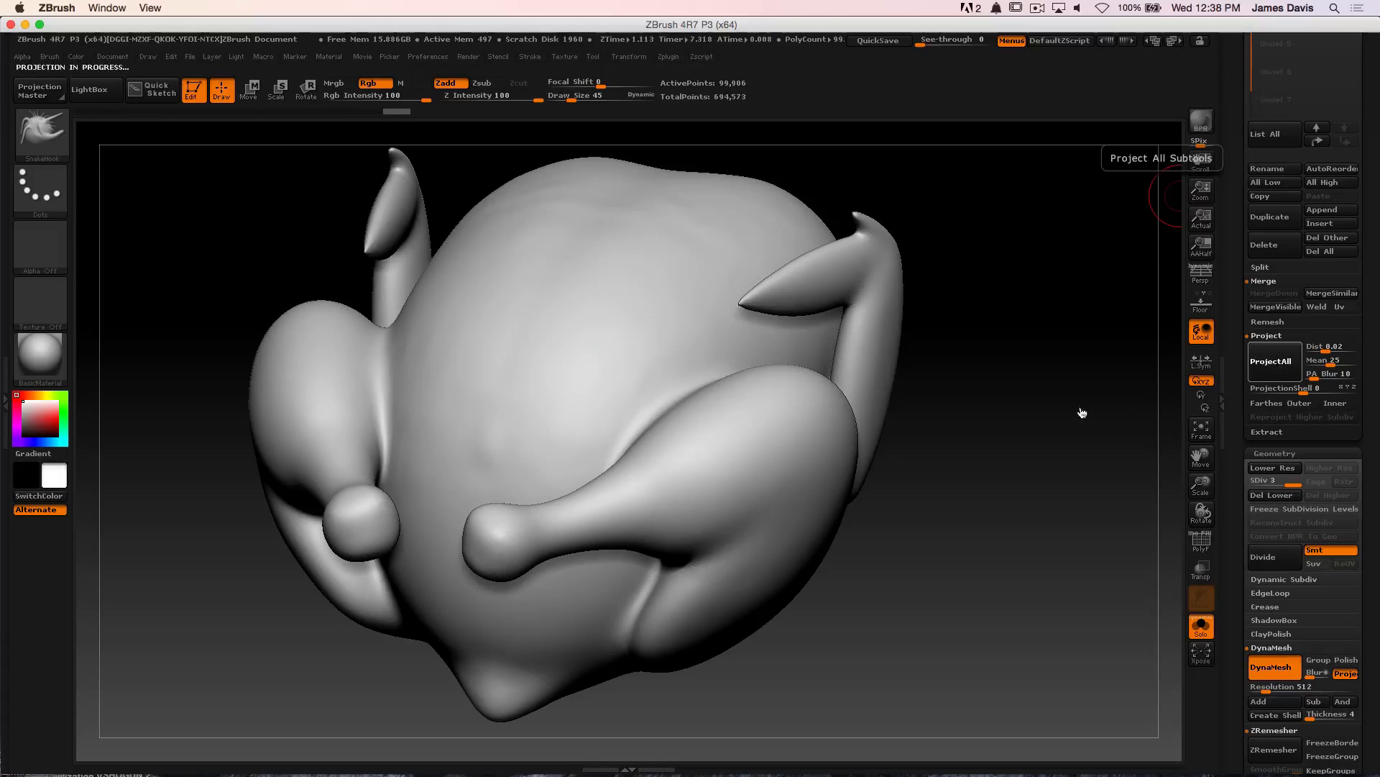
Examine the projected skin detail around the wing and breast with and without the wireframe
{"action": "left_click_drag", "start_coordinate": [1054, 379], "coordinate": [1016, 405]}
{"action": "key", "text": "shift+f"}
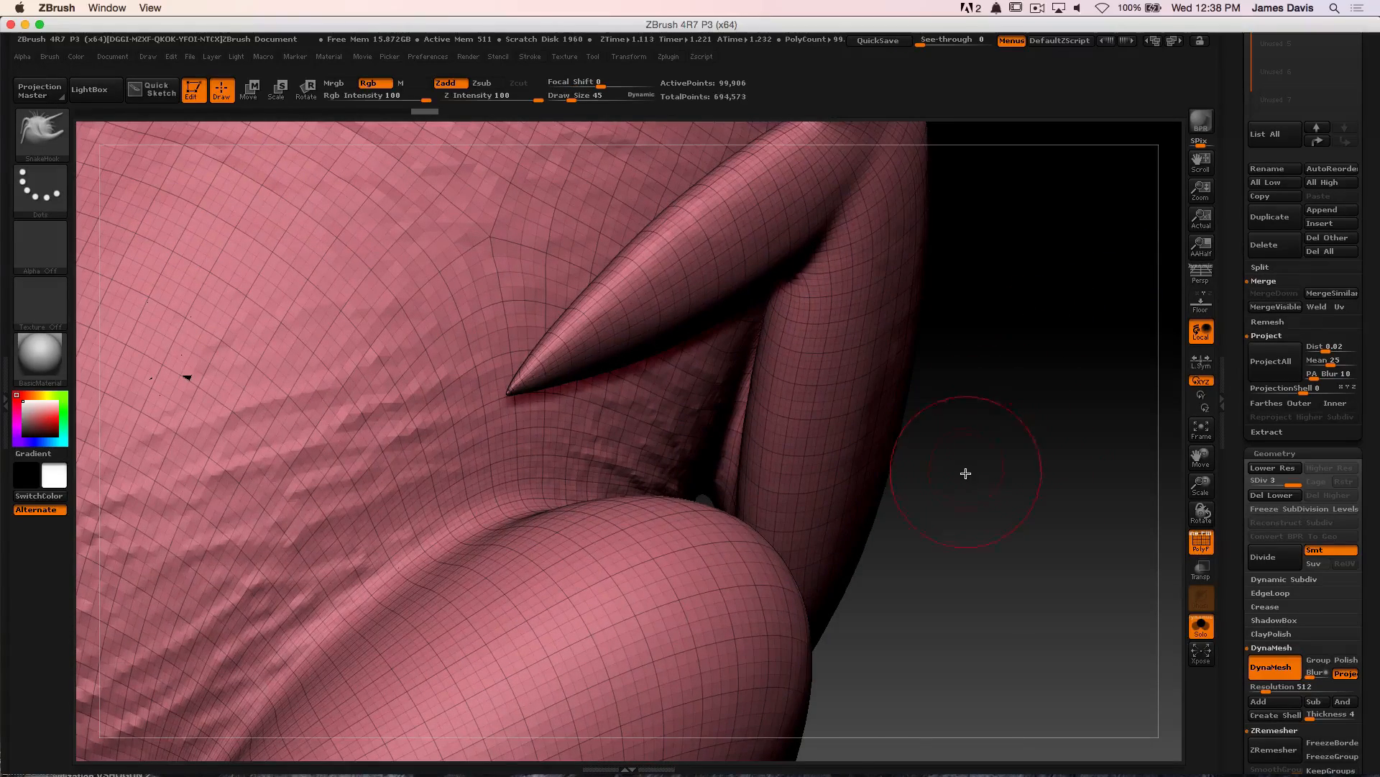
{"action": "mouse_move", "coordinate": [995, 456]}
{"action": "left_mouse_down"}
{"action": "mouse_move", "coordinate": [999, 382]}
{"action": "mouse_move", "coordinate": [1031, 323]}
{"action": "mouse_move", "coordinate": [1100, 369]}
{"action": "left_mouse_up"}
{"action": "key", "text": "shift+f"}
Divide Roasted_Chicken14 to subdivision levels 4 and 5, projecting the sculpted detail again with ProjectAll after each division
{"action": "scroll", "coordinate": [1364, 305], "scroll_direction": "up", "scroll_amount": 3}
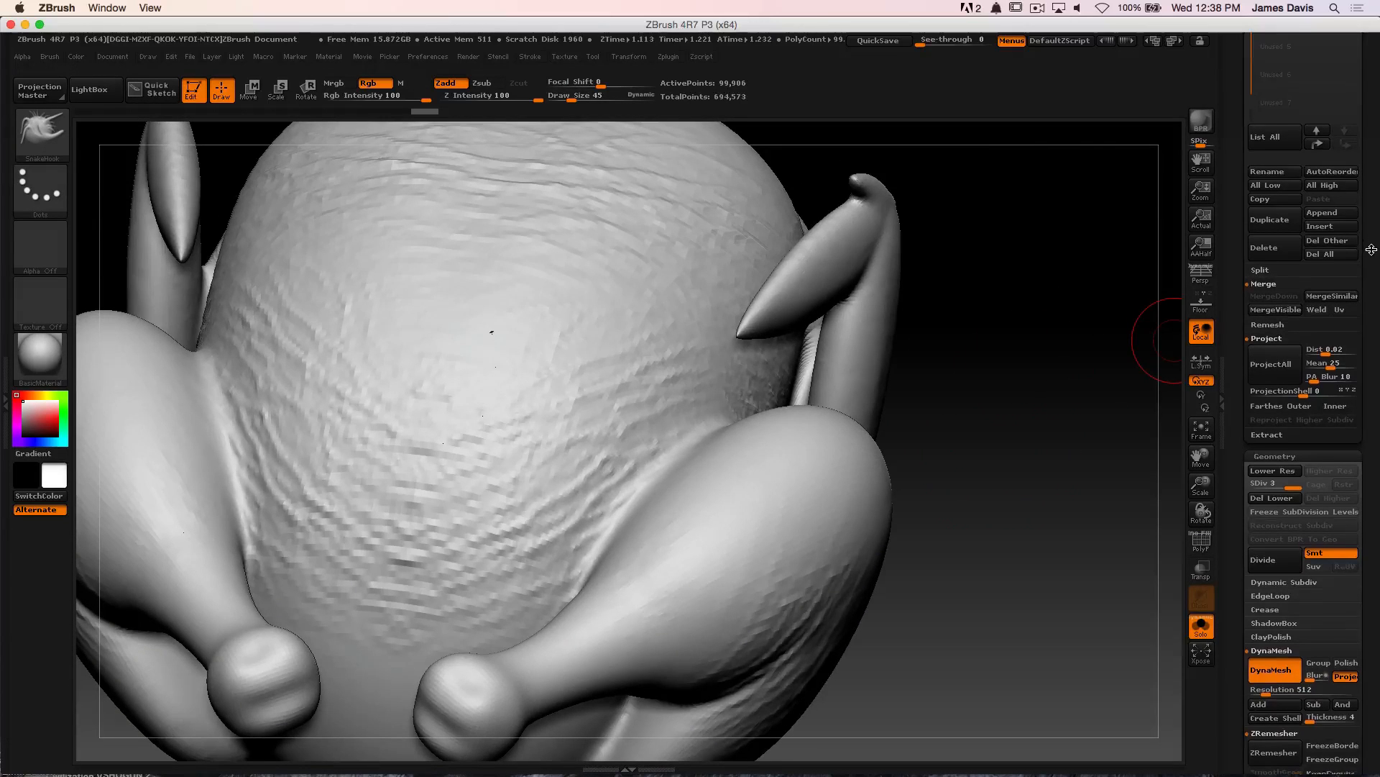
{"action": "scroll", "coordinate": [1364, 305], "scroll_direction": "down", "scroll_amount": 3}
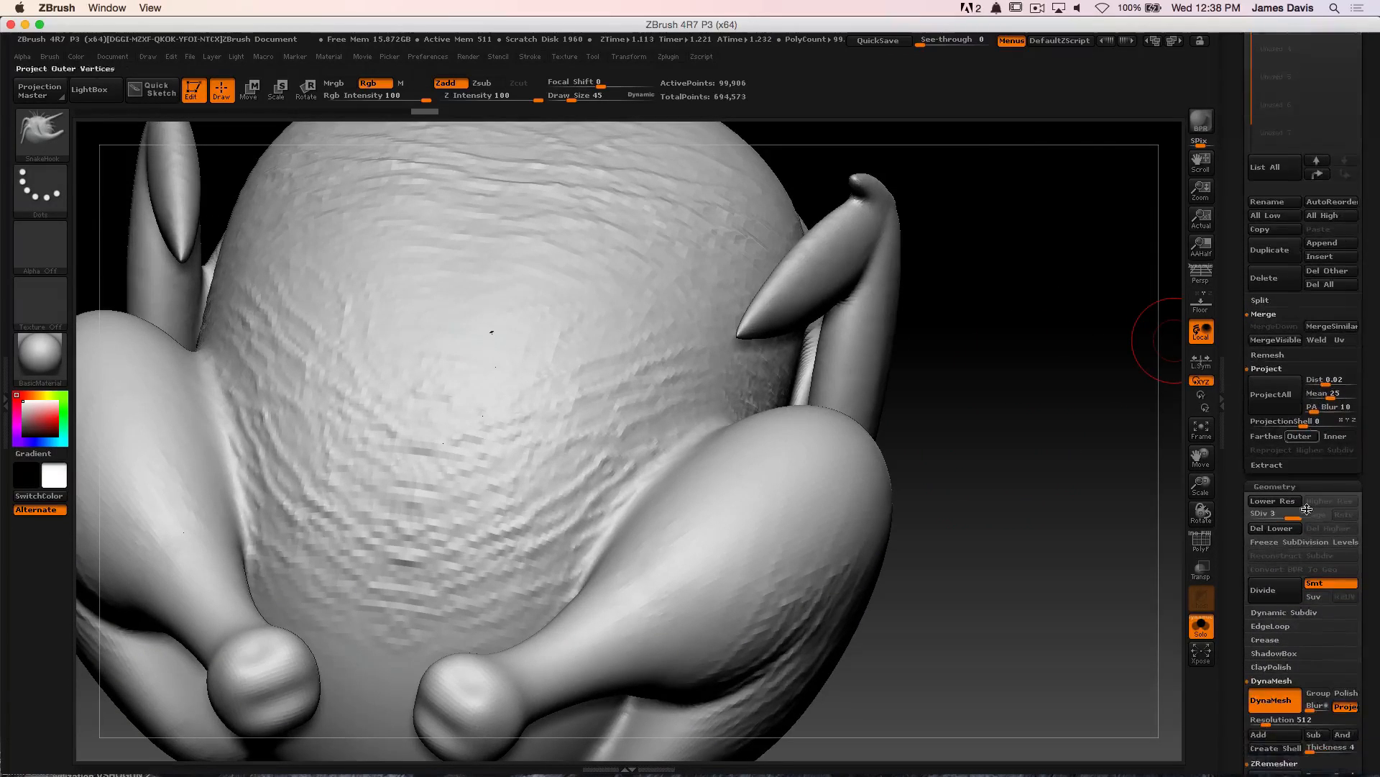
{"action": "left_click", "coordinate": [1278, 592]}
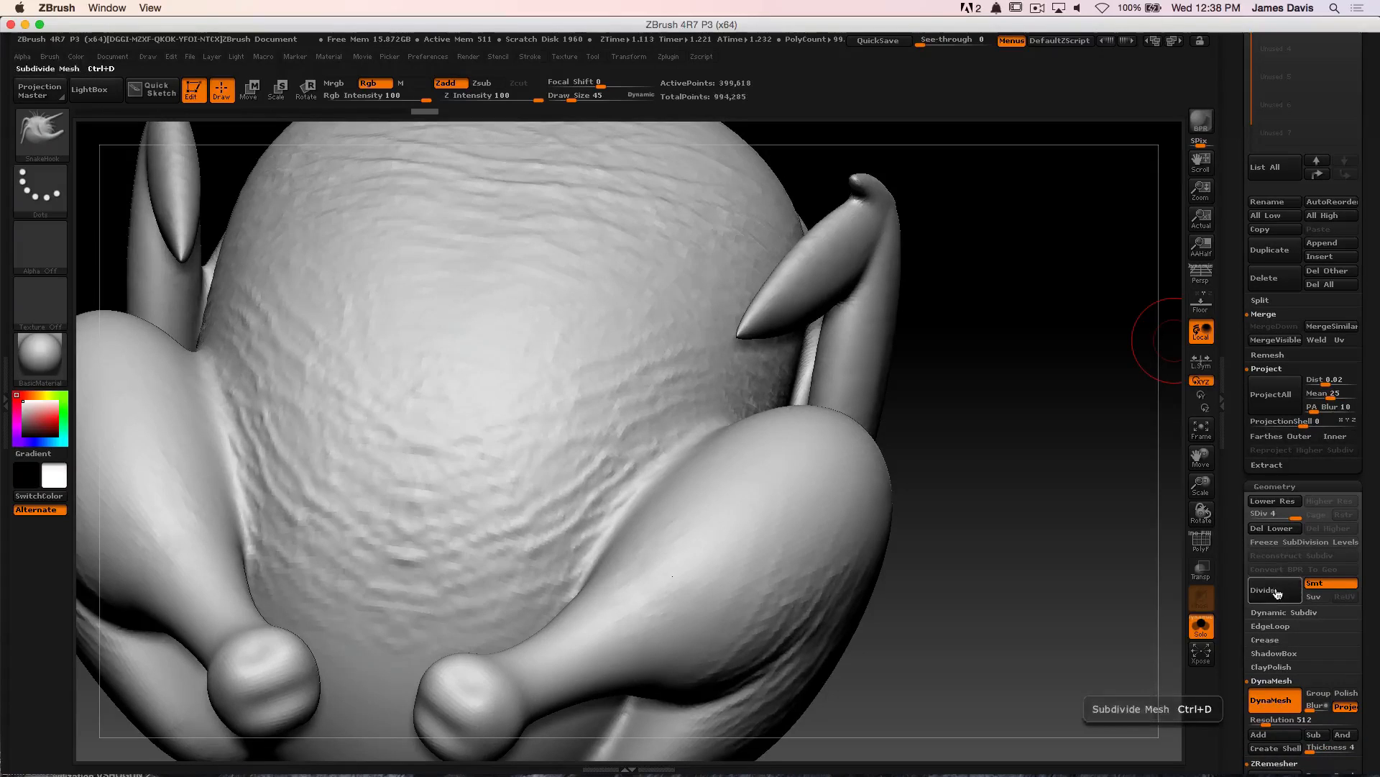
{"action": "left_click", "coordinate": [1271, 394]}
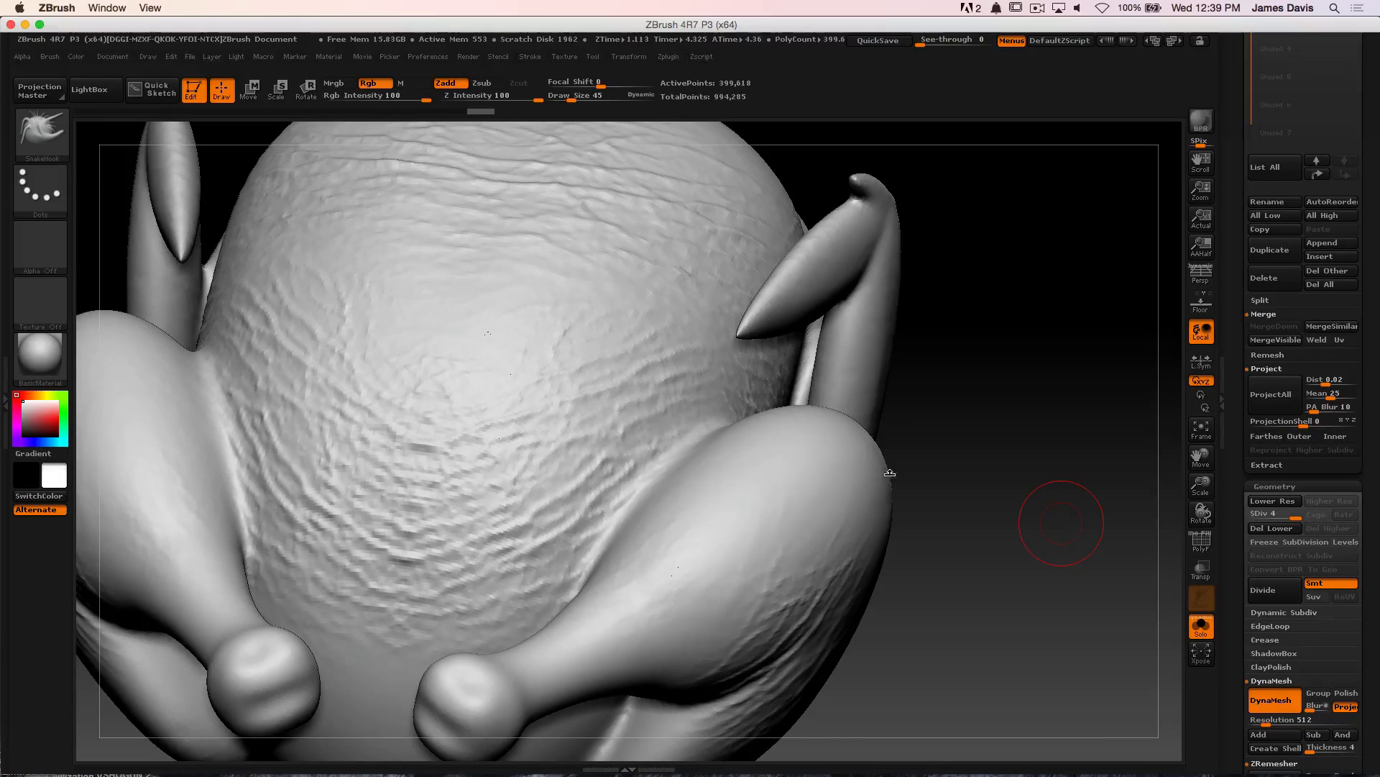
{"action": "left_click", "coordinate": [1274, 590]}
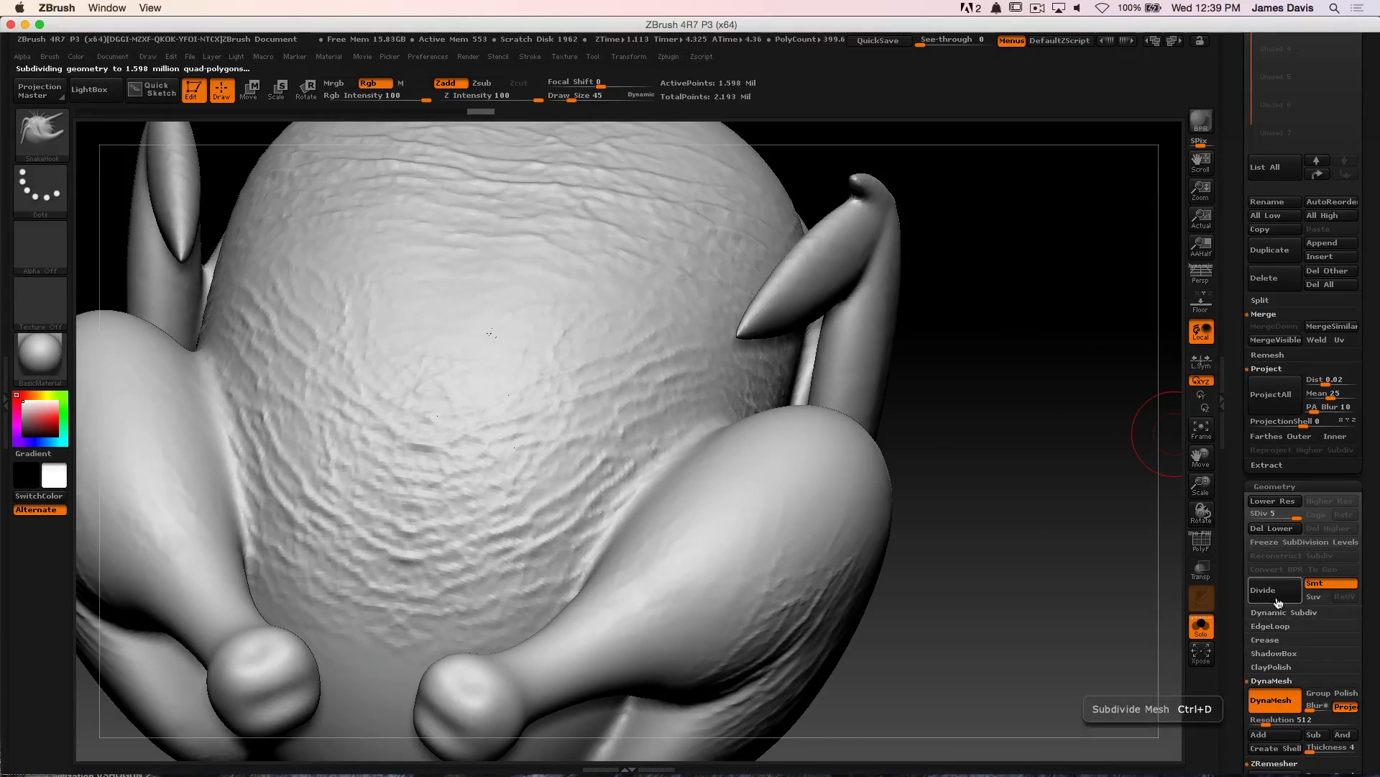
{"action": "left_click", "coordinate": [1286, 378]}
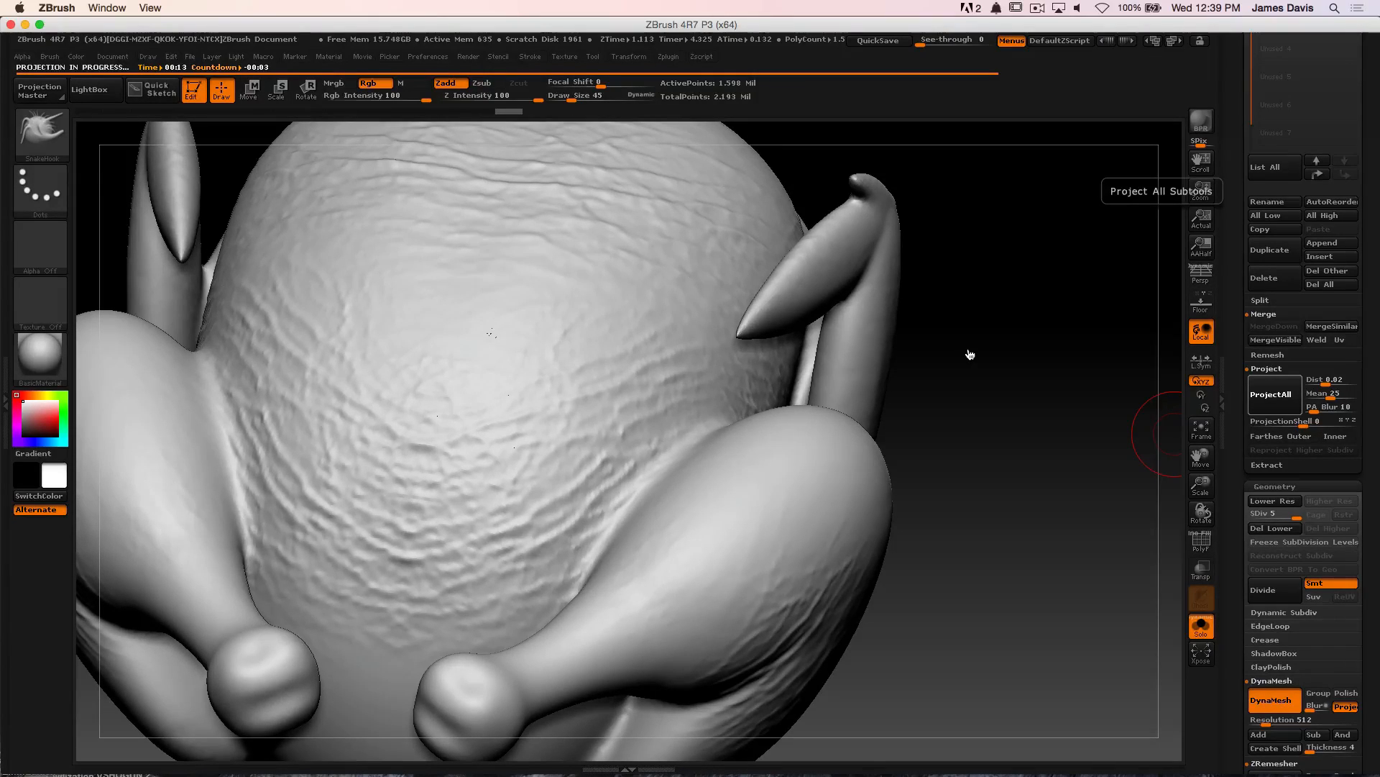
Compare the wireframe and surface detail of Roasted_Chicken14 with those of Roasted_Chicken15, returning to Roasted_Chicken14
{"action": "mouse_move", "coordinate": [1033, 312]}
{"action": "left_mouse_down", "text": "alt"}
{"action": "mouse_move", "coordinate": [1021, 281]}
{"action": "mouse_move", "coordinate": [1020, 352]}
{"action": "mouse_move", "coordinate": [1020, 290]}
{"action": "mouse_move", "coordinate": [1021, 314]}
{"action": "mouse_move", "coordinate": [1035, 305]}
{"action": "mouse_move", "coordinate": [1048, 431]}
{"action": "mouse_move", "coordinate": [1029, 404]}
{"action": "left_mouse_up", "text": "alt"}
{"action": "key", "text": "shift+f"}
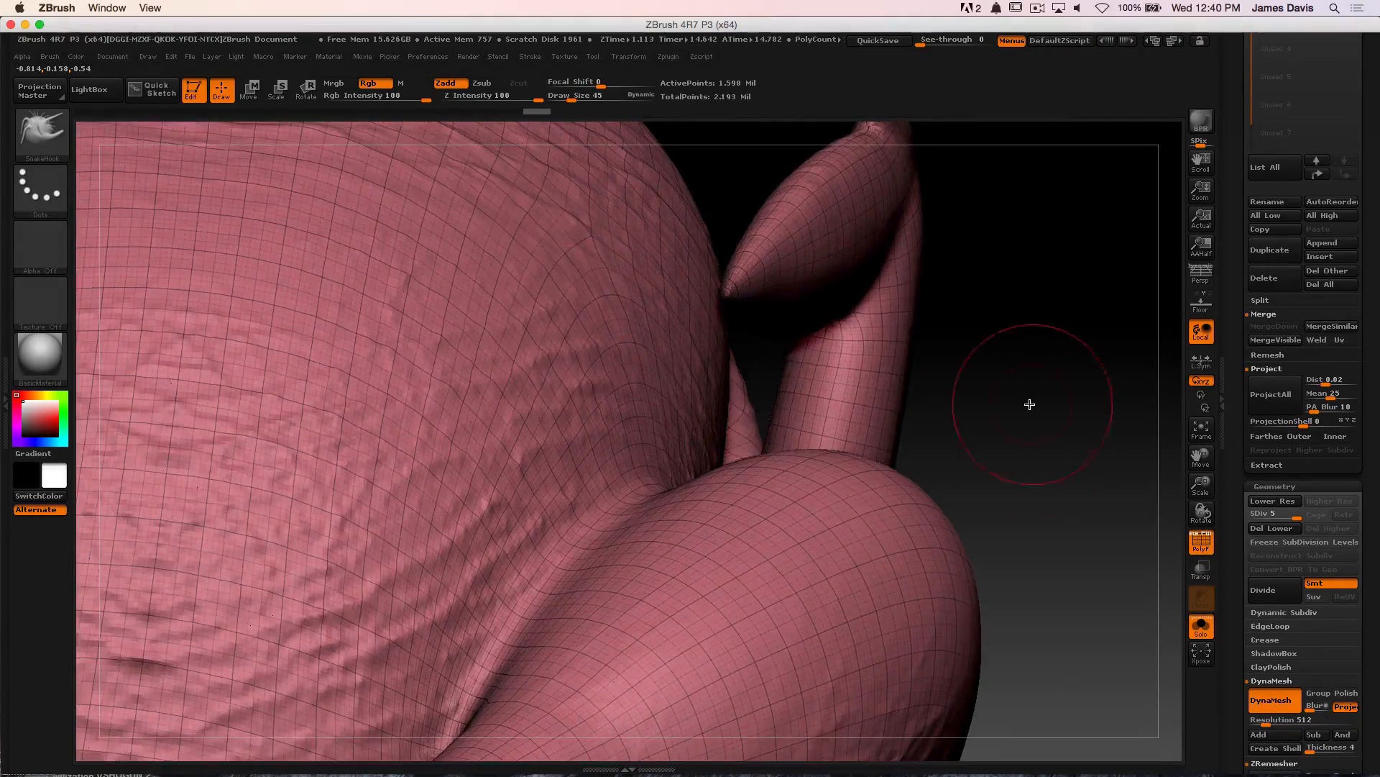
{"action": "left_click", "coordinate": [1318, 161]}
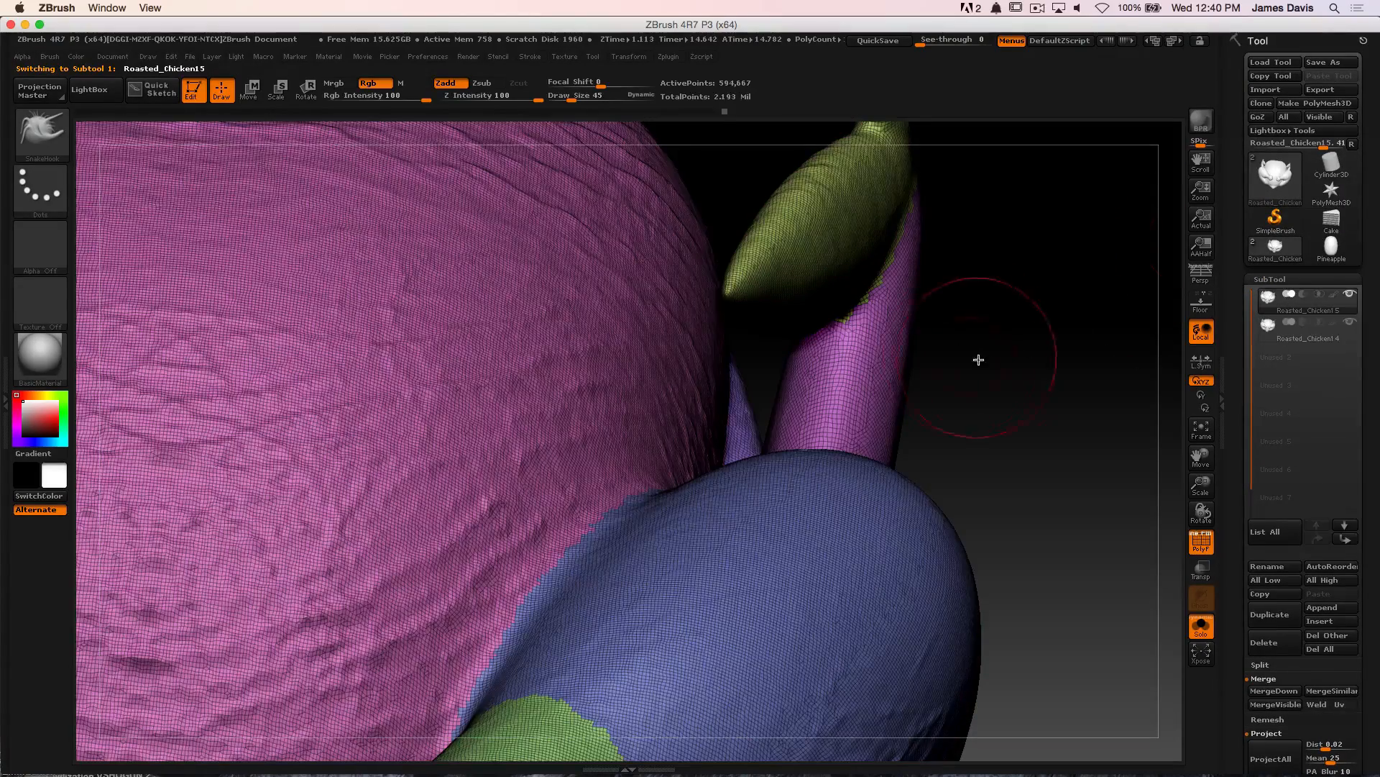
{"action": "left_click_drag", "start_coordinate": [1035, 355], "coordinate": [1021, 287]}
{"action": "left_click", "coordinate": [1271, 335]}
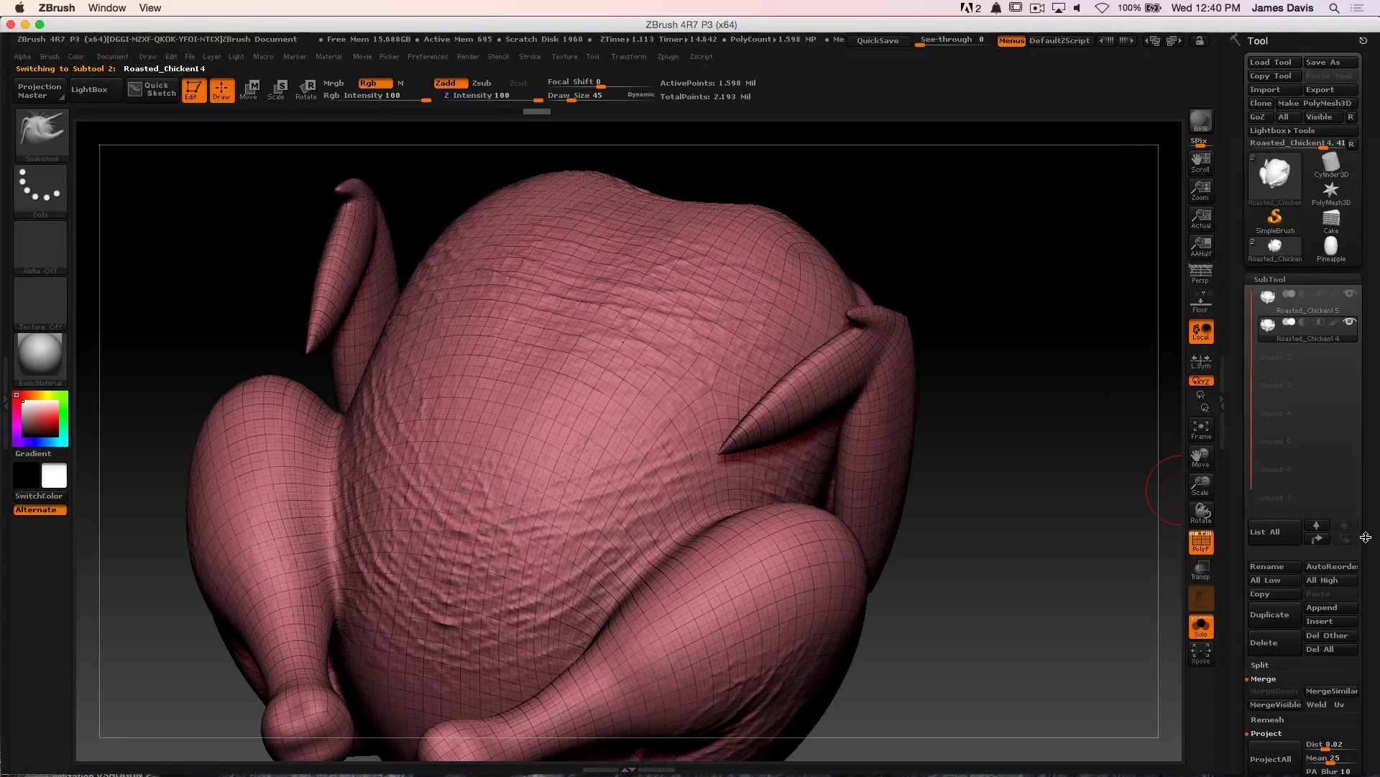
Keep Roasted_Chicken14 at subdivision level 5 and save the project
{"action": "left_click_drag", "start_coordinate": [1366, 537], "coordinate": [1367, 407]}
{"action": "mouse_move", "coordinate": [1285, 536]}
{"action": "left_mouse_down"}
{"action": "mouse_move", "coordinate": [1206, 538]}
{"action": "mouse_move", "coordinate": [1296, 529]}
{"action": "left_mouse_up"}
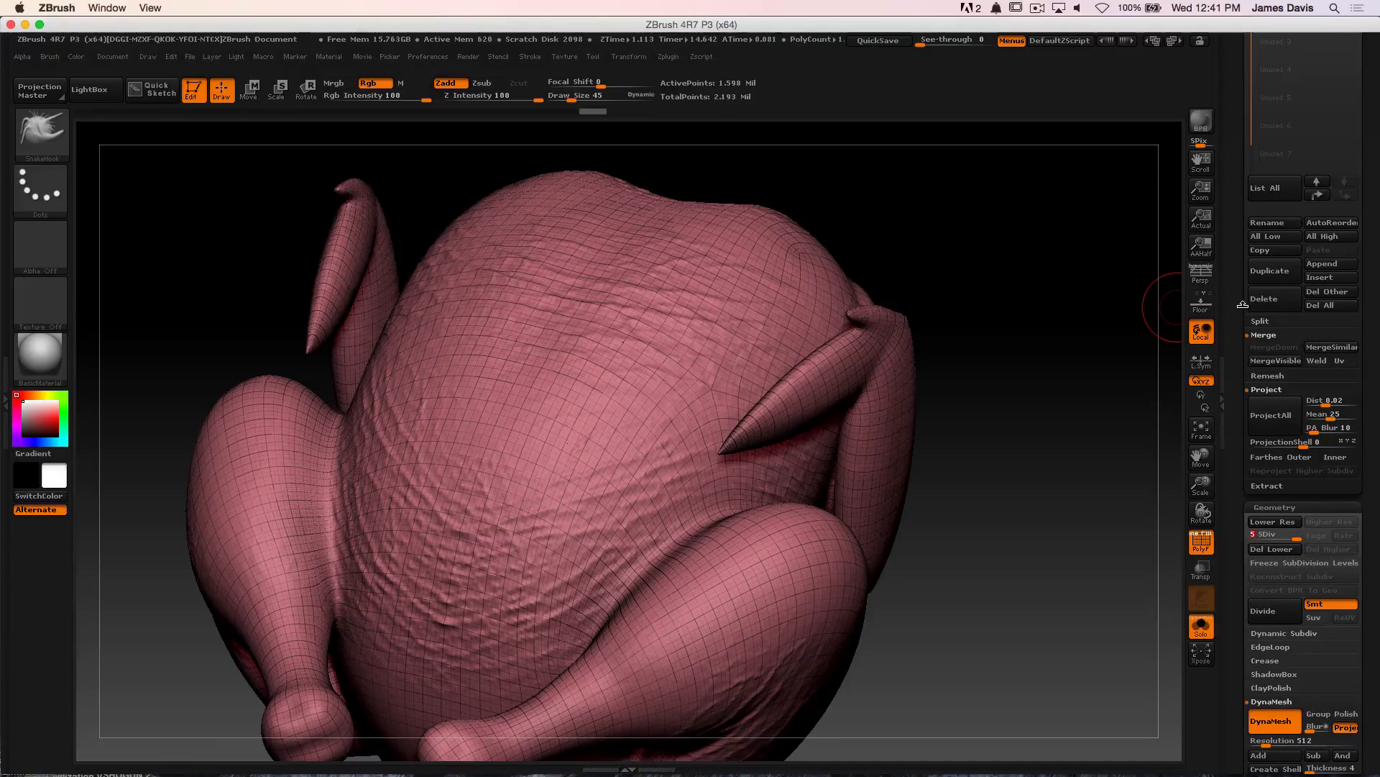
{"action": "key", "text": "super+s"}
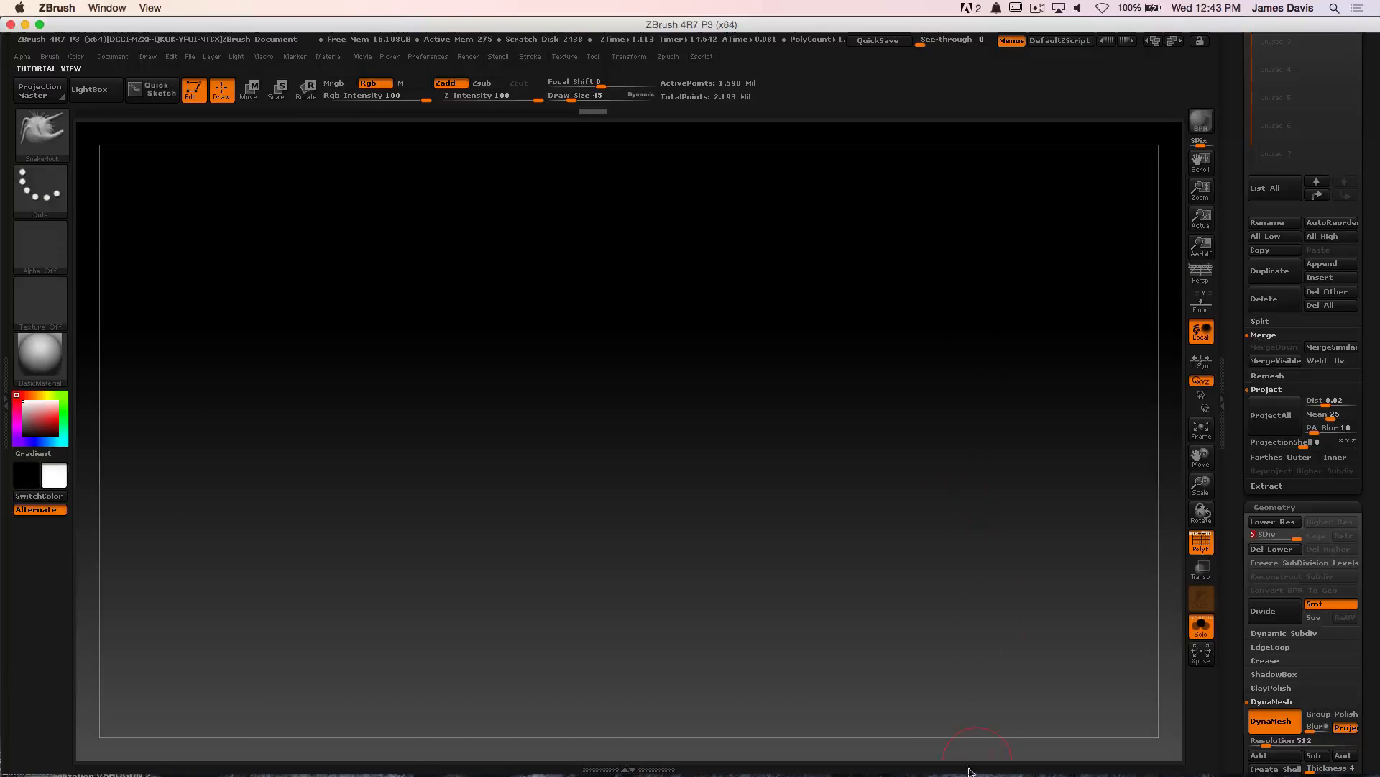
Switch to Maya, hide the Roasted_Chicken layer and show the Pineapple1 layer
{"action": "mouse_move", "coordinate": [964, 776]}
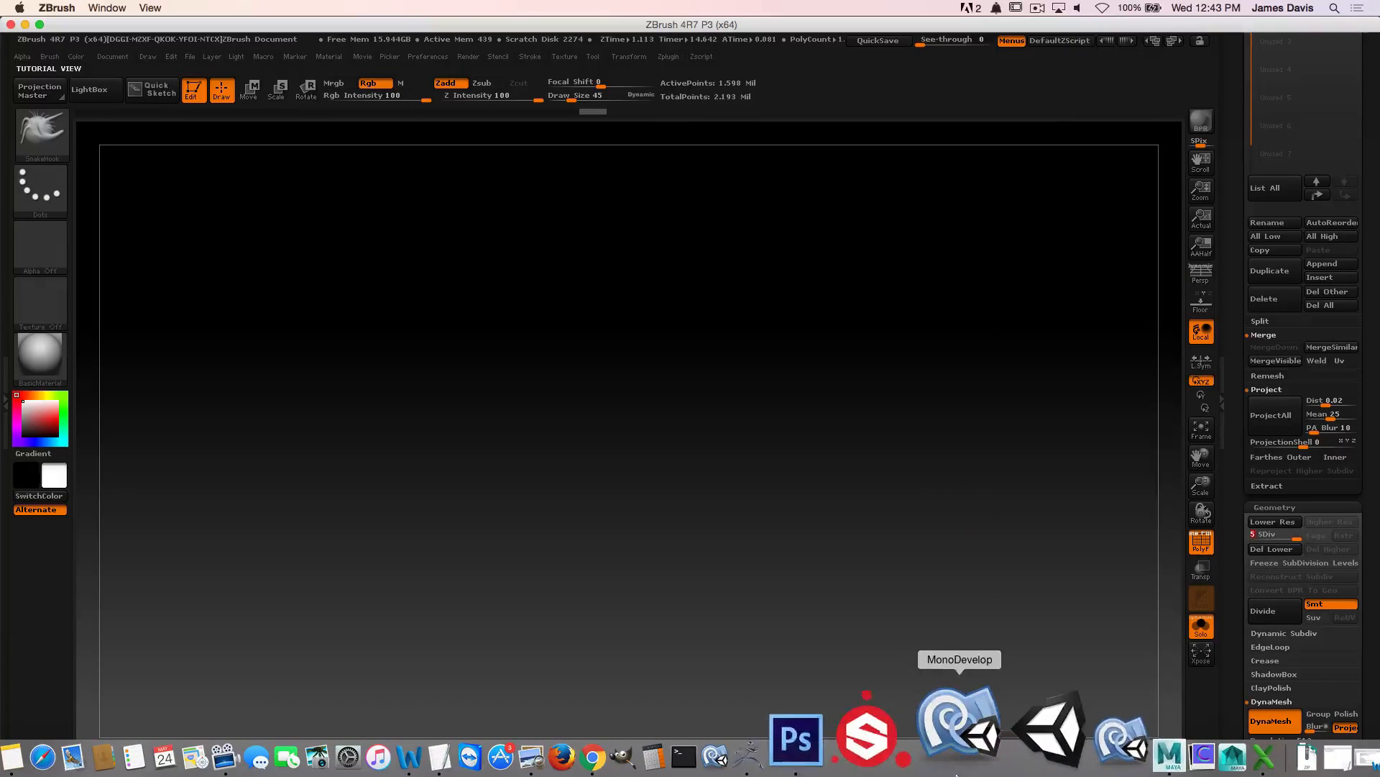
{"action": "left_click", "coordinate": [1048, 714]}
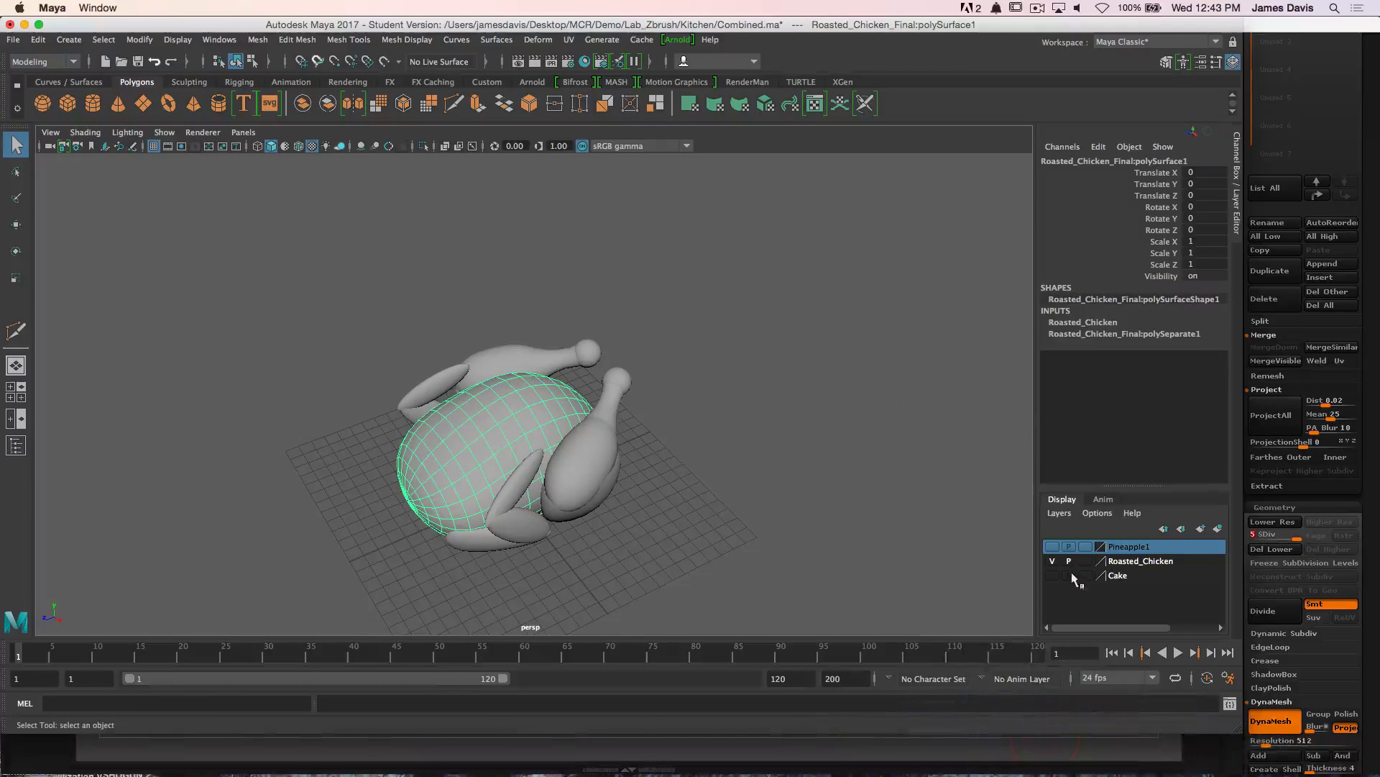
{"action": "left_click", "coordinate": [1052, 561]}
{"action": "left_click", "coordinate": [1054, 548]}
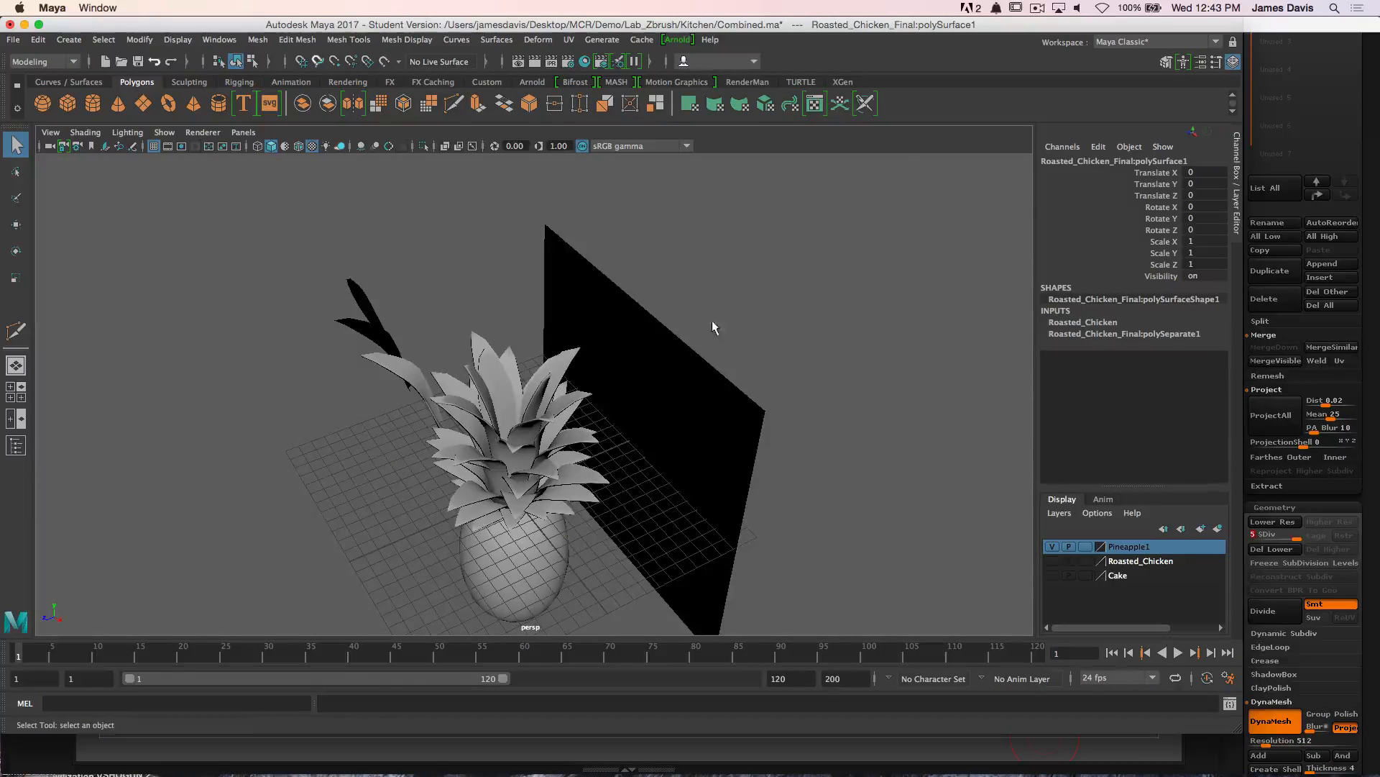
Examine the pineapple model from the front in shaded display and select the image plane behind it
{"action": "left_click_drag", "start_coordinate": [712, 322], "coordinate": [870, 258], "text": "alt"}
{"action": "right_click_drag", "start_coordinate": [788, 301], "coordinate": [788, 301], "text": "alt"}
{"action": "left_click_drag", "start_coordinate": [788, 301], "coordinate": [807, 333], "text": "alt"}
{"action": "left_click_drag", "start_coordinate": [742, 271], "coordinate": [855, 363]}
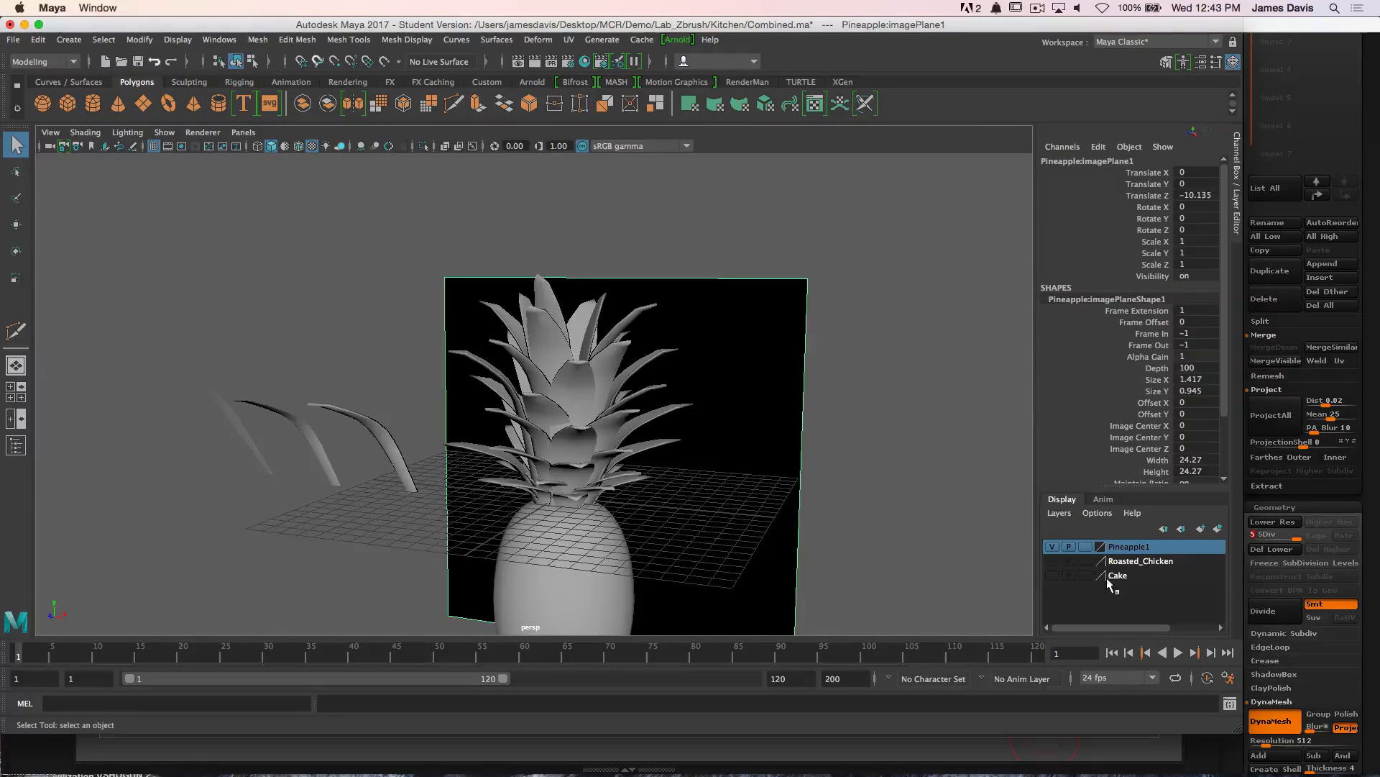
{"action": "key", "text": "6"}
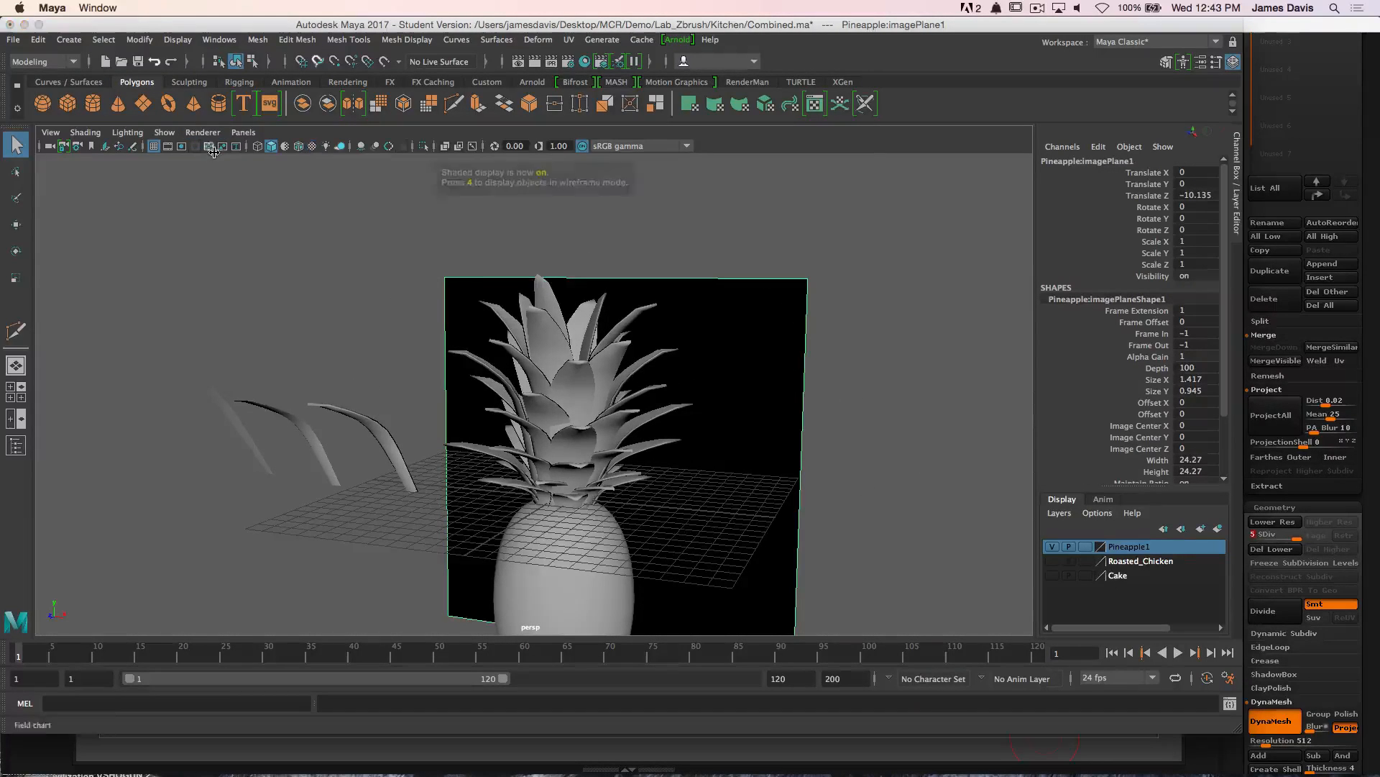
Start opening another scene and browse to the MCR folder inside the Desktop folder
{"action": "left_click", "coordinate": [14, 40]}
{"action": "left_click", "coordinate": [36, 66]}
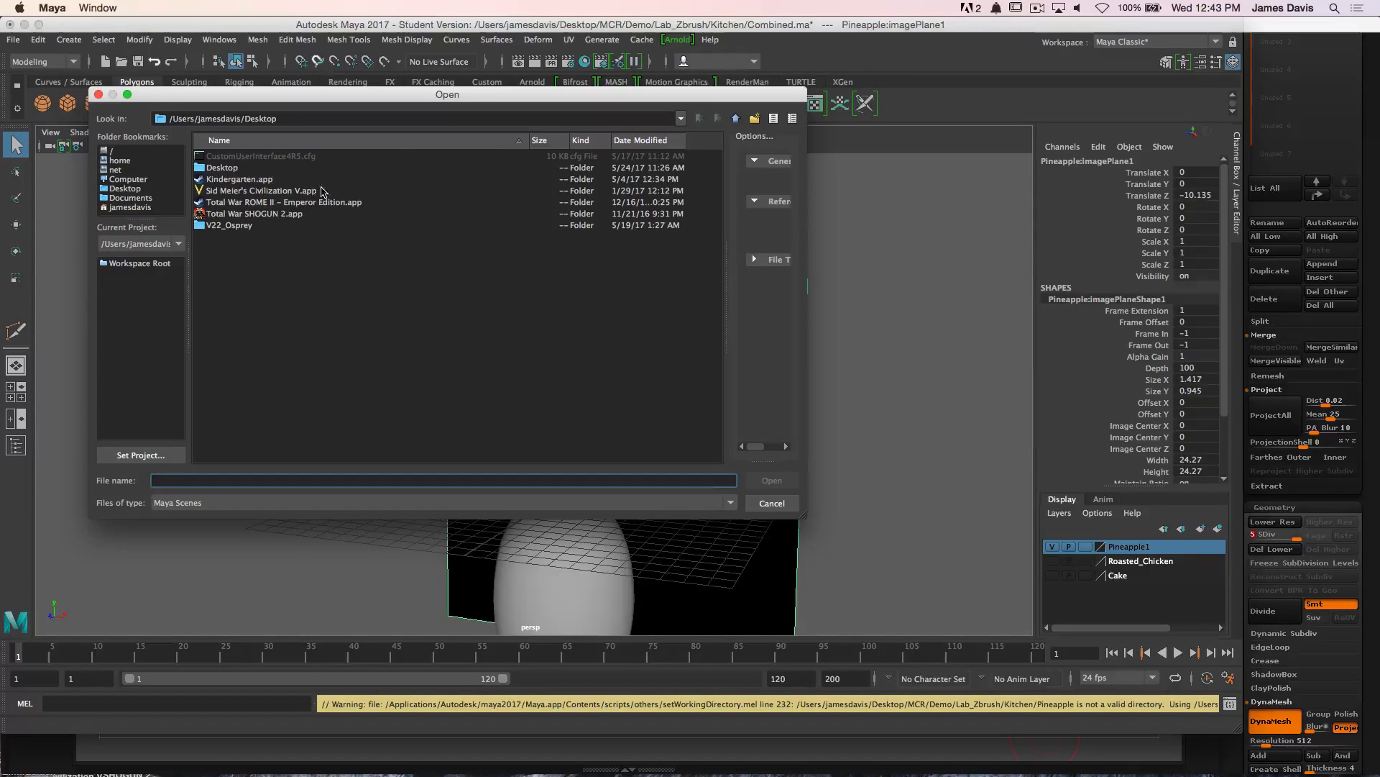
{"action": "left_click", "coordinate": [130, 190]}
{"action": "double_click", "coordinate": [222, 167]}
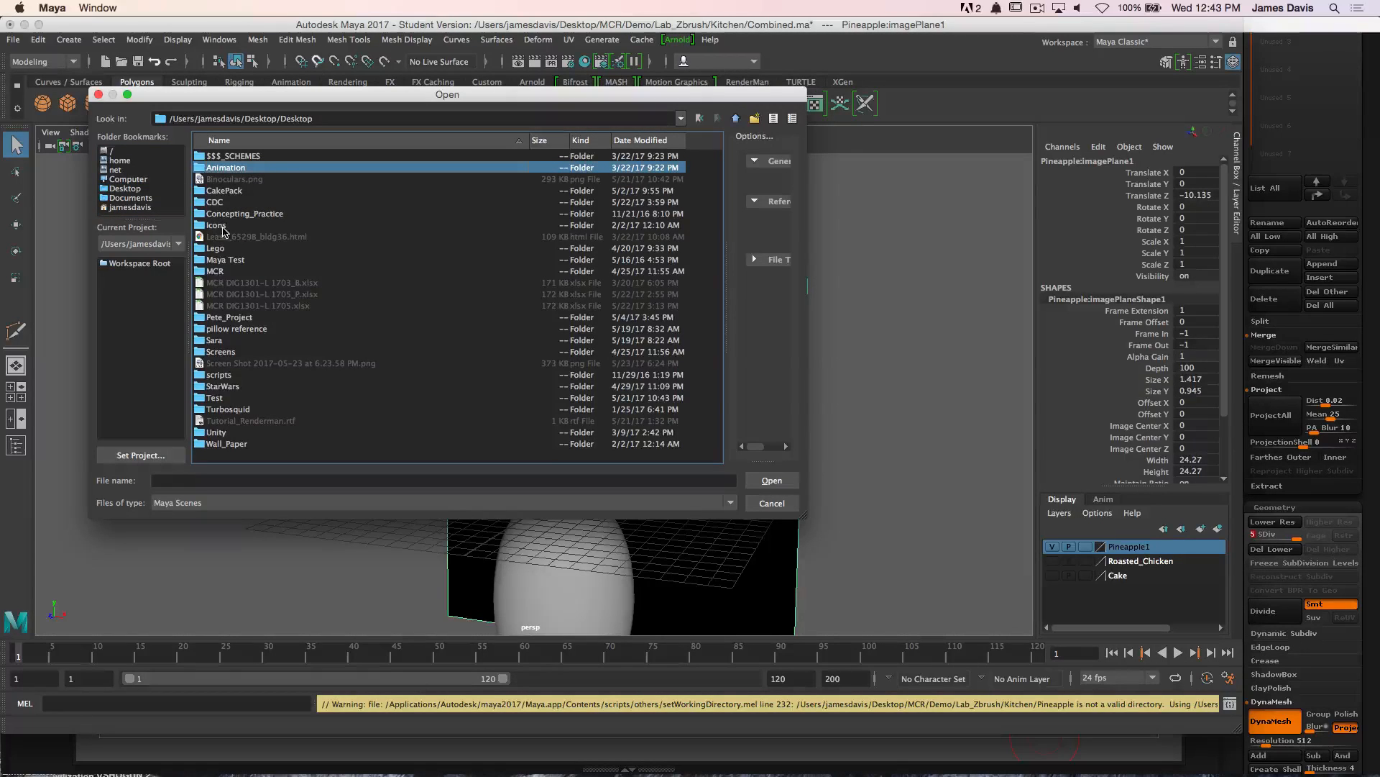
{"action": "left_click", "coordinate": [224, 271]}
{"action": "double_click", "coordinate": [224, 272]}
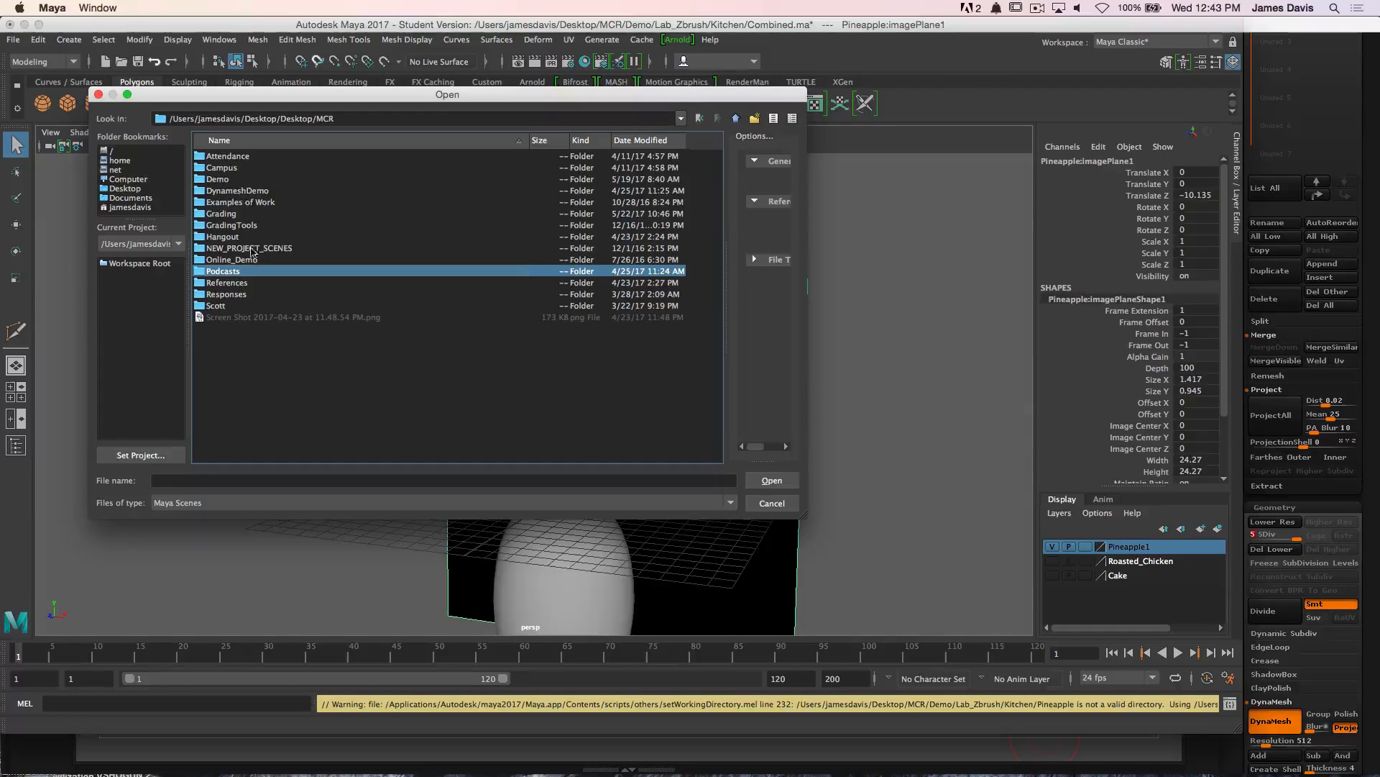
{"action": "right_click", "coordinate": [215, 191]}
{"action": "double_click", "coordinate": [223, 191]}
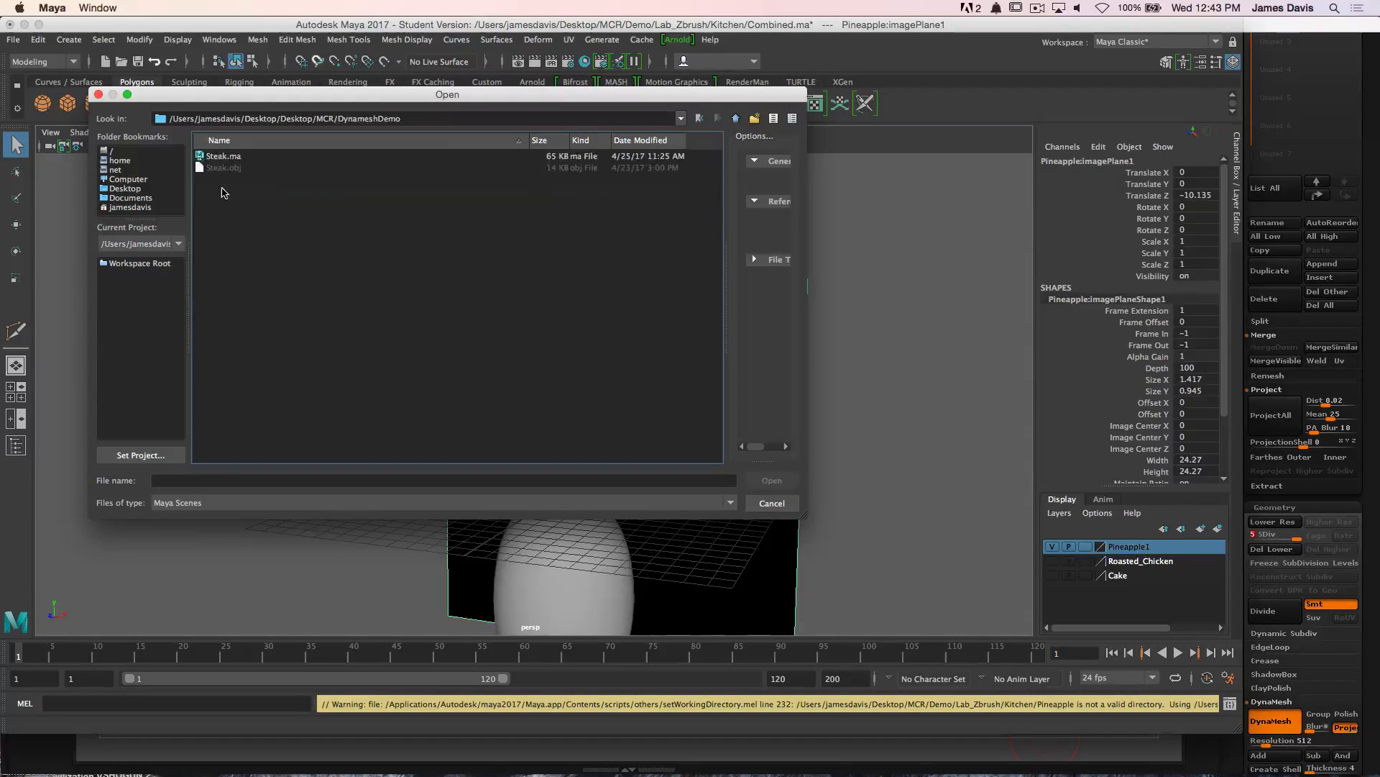
{"action": "left_click", "coordinate": [736, 118]}
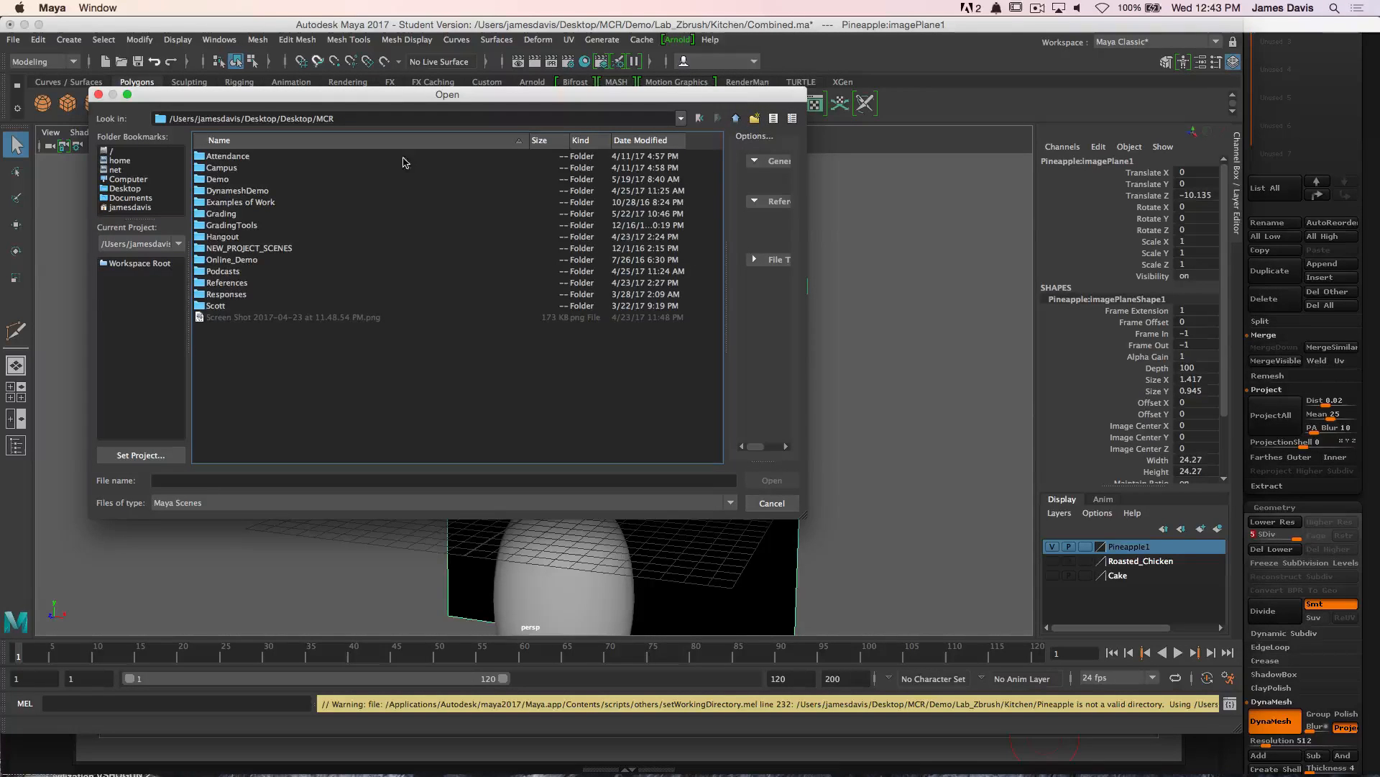
Browse from the MCR folder to Demo/Lab_Zbrush/Kitchen/Pineapple
{"action": "left_click", "coordinate": [231, 180]}
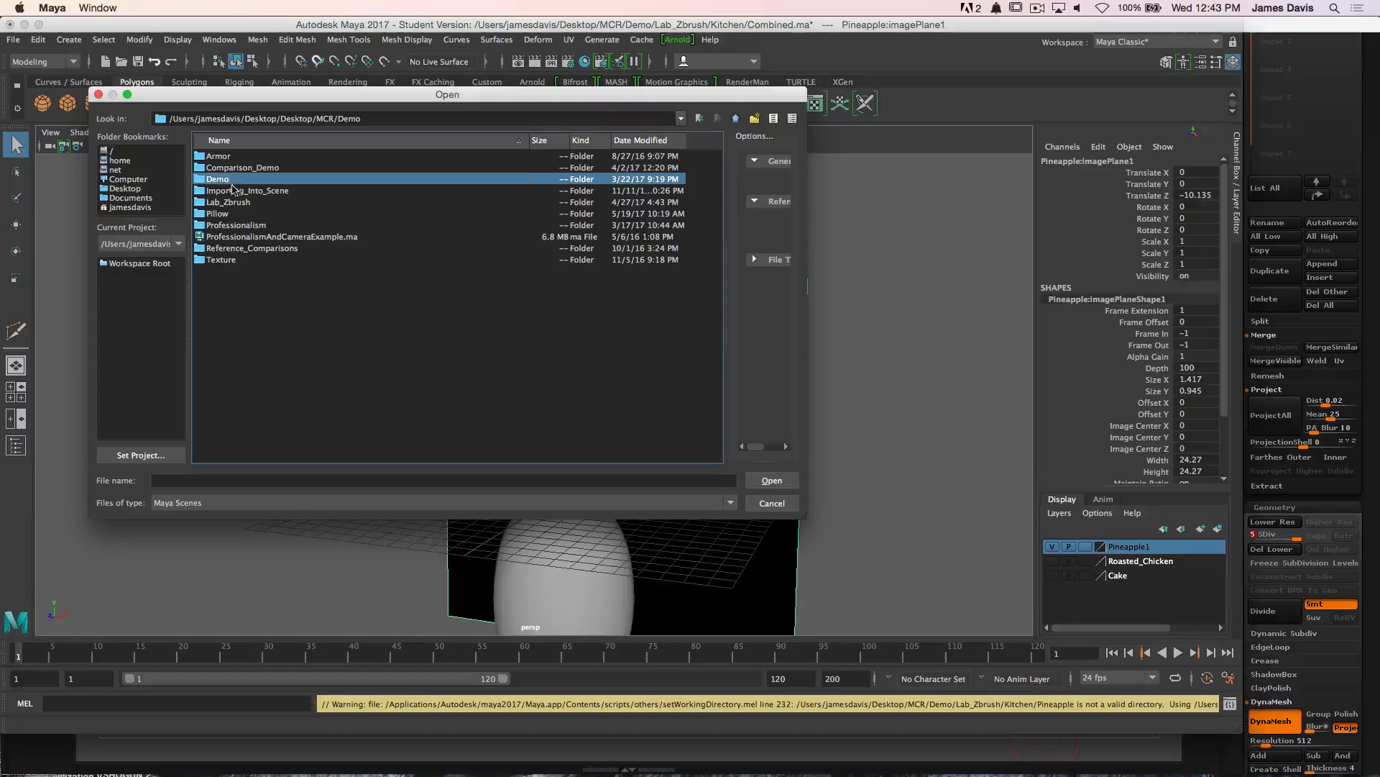
{"action": "double_click", "coordinate": [231, 179]}
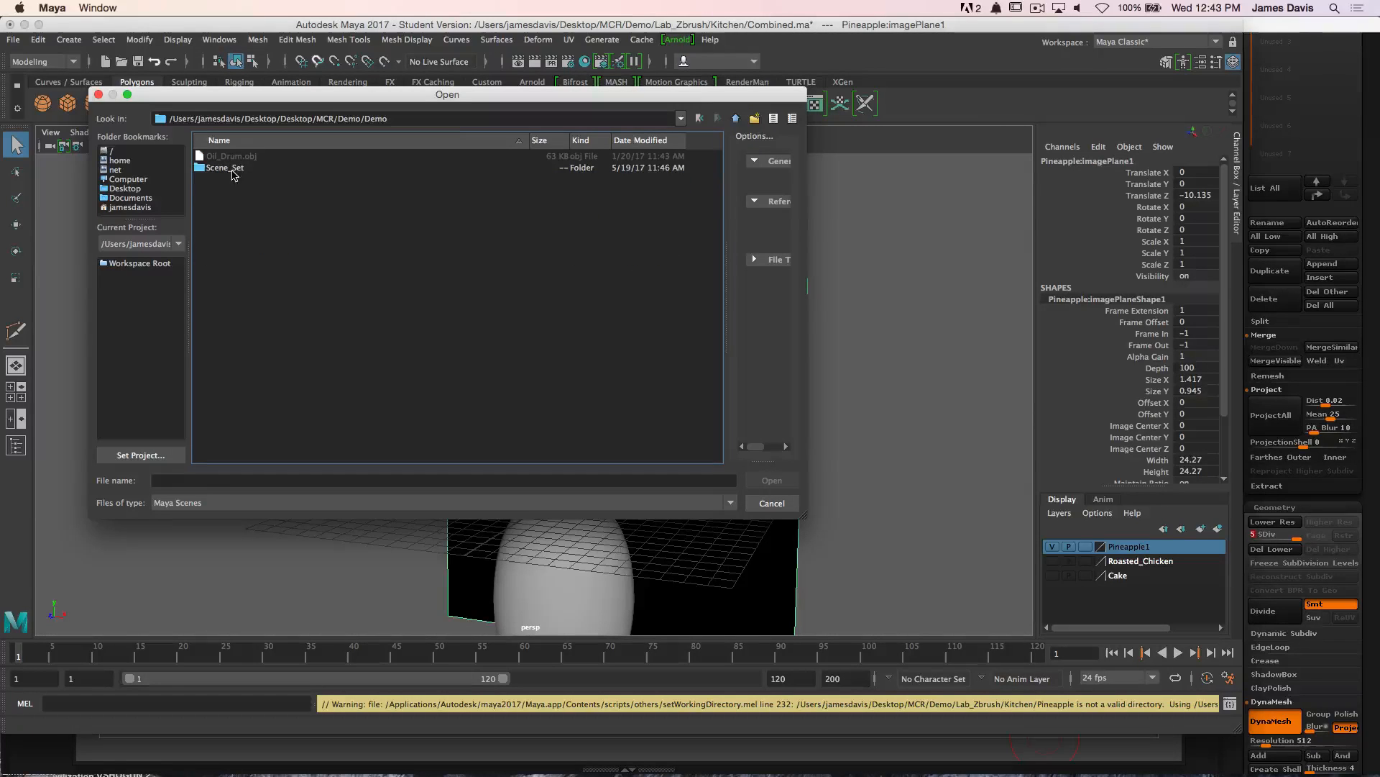
{"action": "left_click", "coordinate": [736, 118]}
{"action": "double_click", "coordinate": [231, 213]}
{"action": "double_click", "coordinate": [222, 157]}
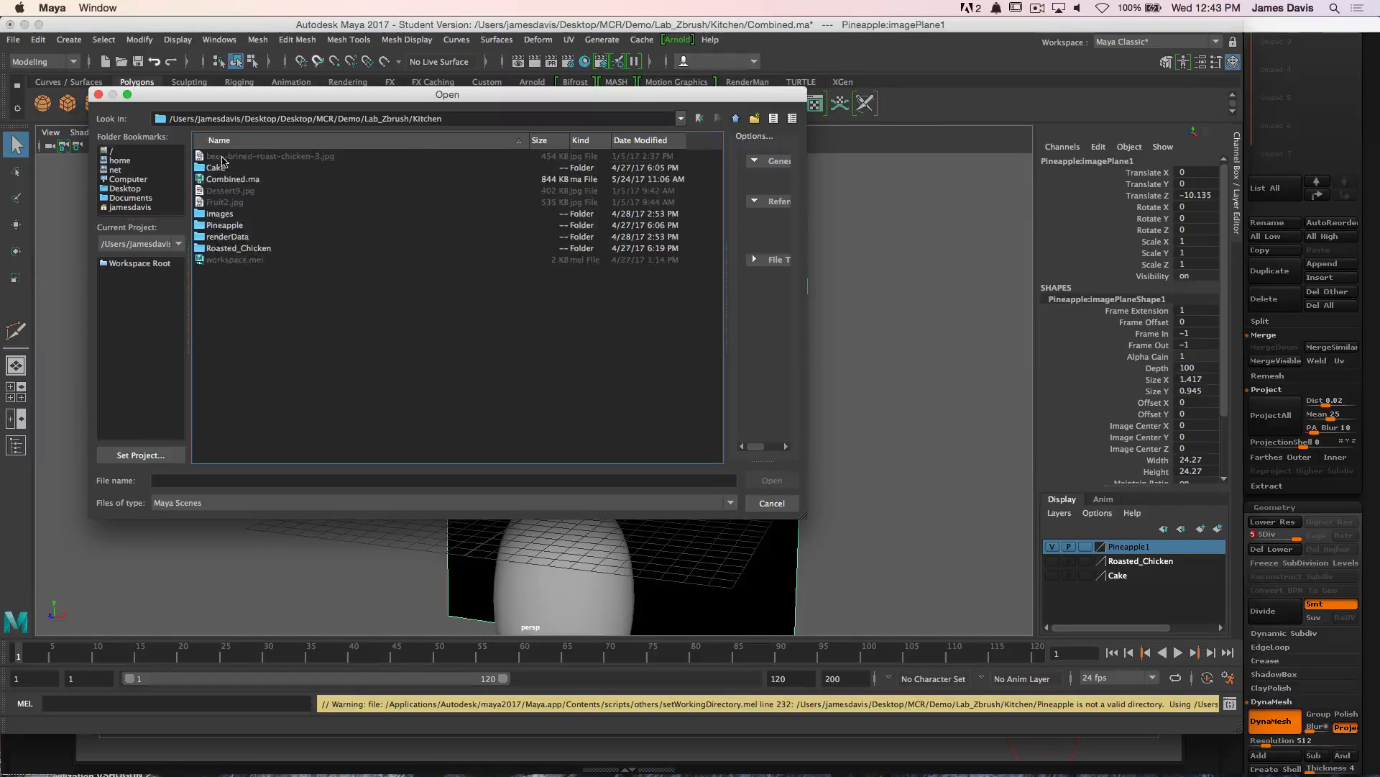
{"action": "double_click", "coordinate": [225, 227]}
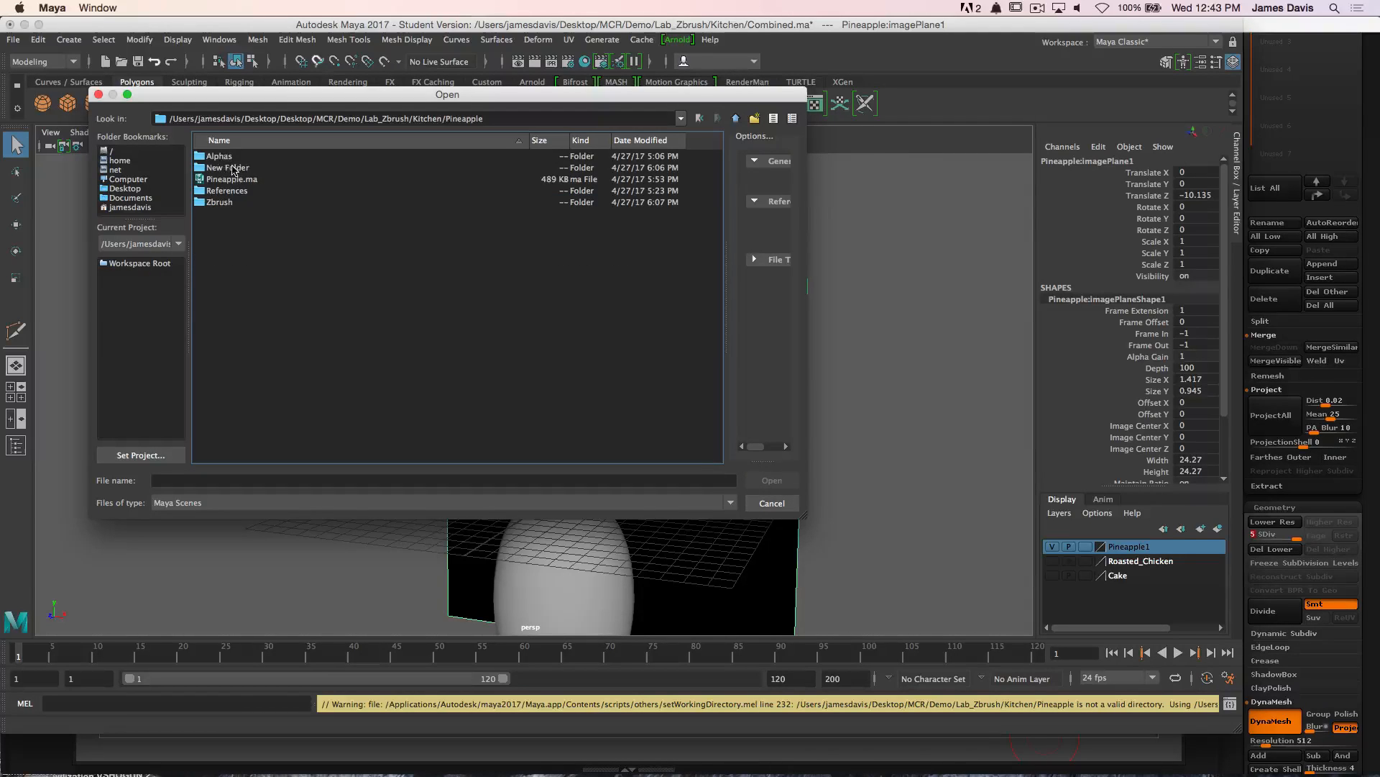
Try to open Pineapple.ma while discarding the changes to Combined.ma
{"action": "left_click", "coordinate": [229, 180]}
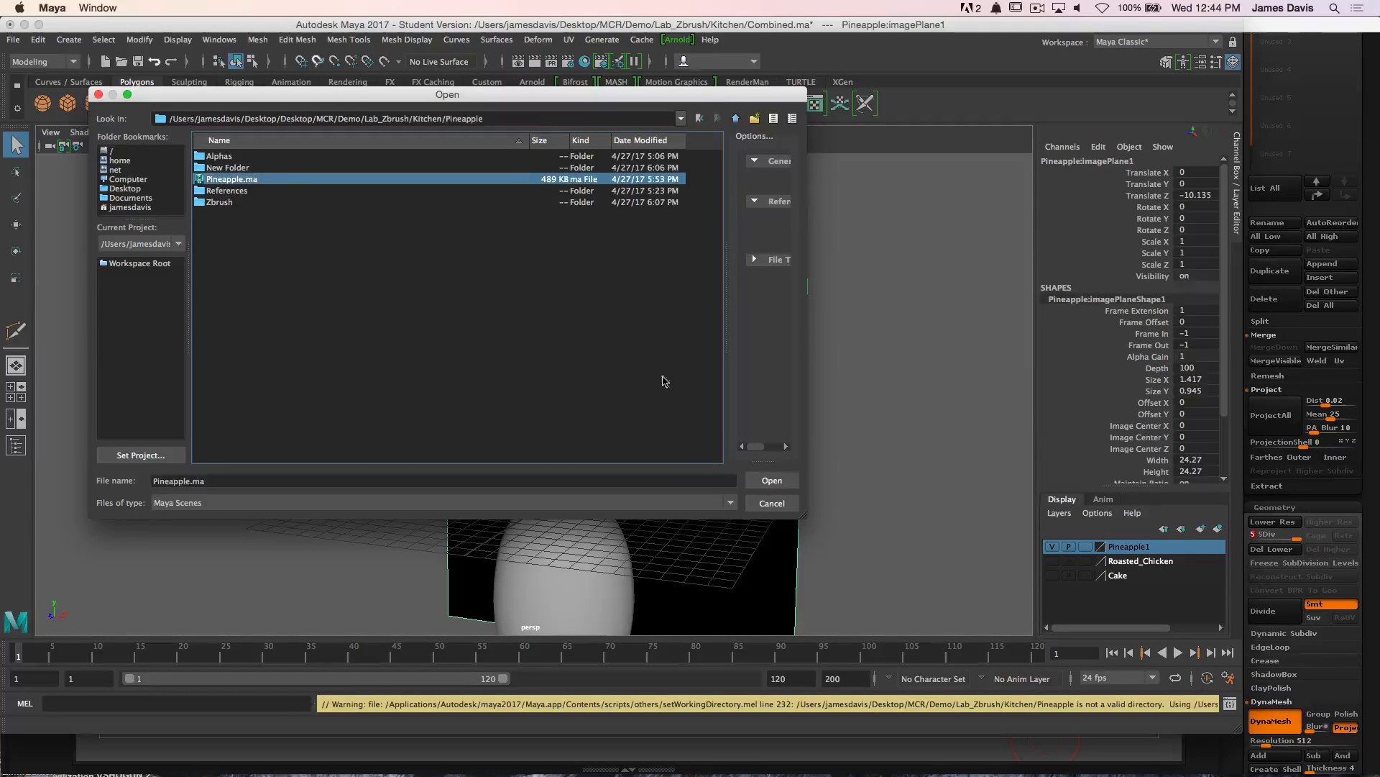
{"action": "left_click", "coordinate": [771, 481]}
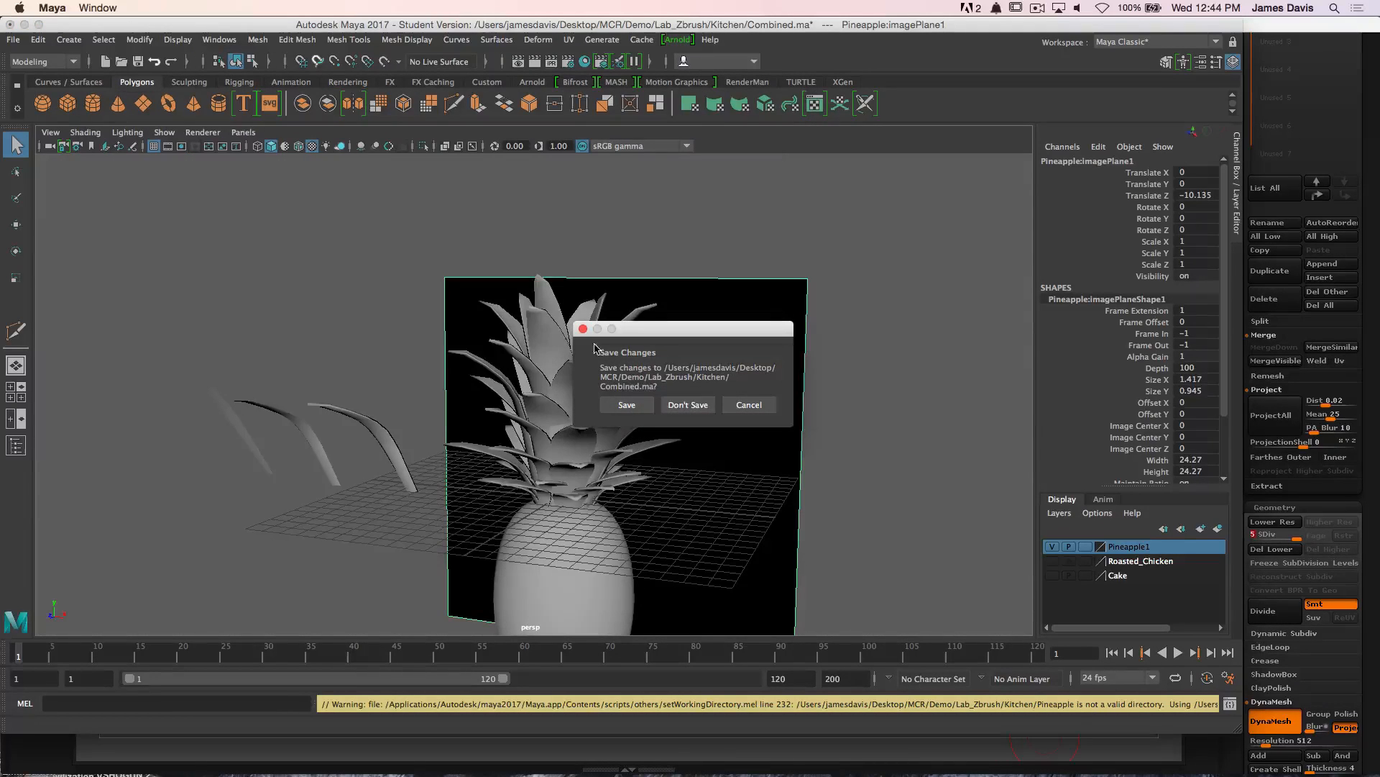
{"action": "left_click", "coordinate": [690, 411]}
{"action": "left_click", "coordinate": [714, 416]}
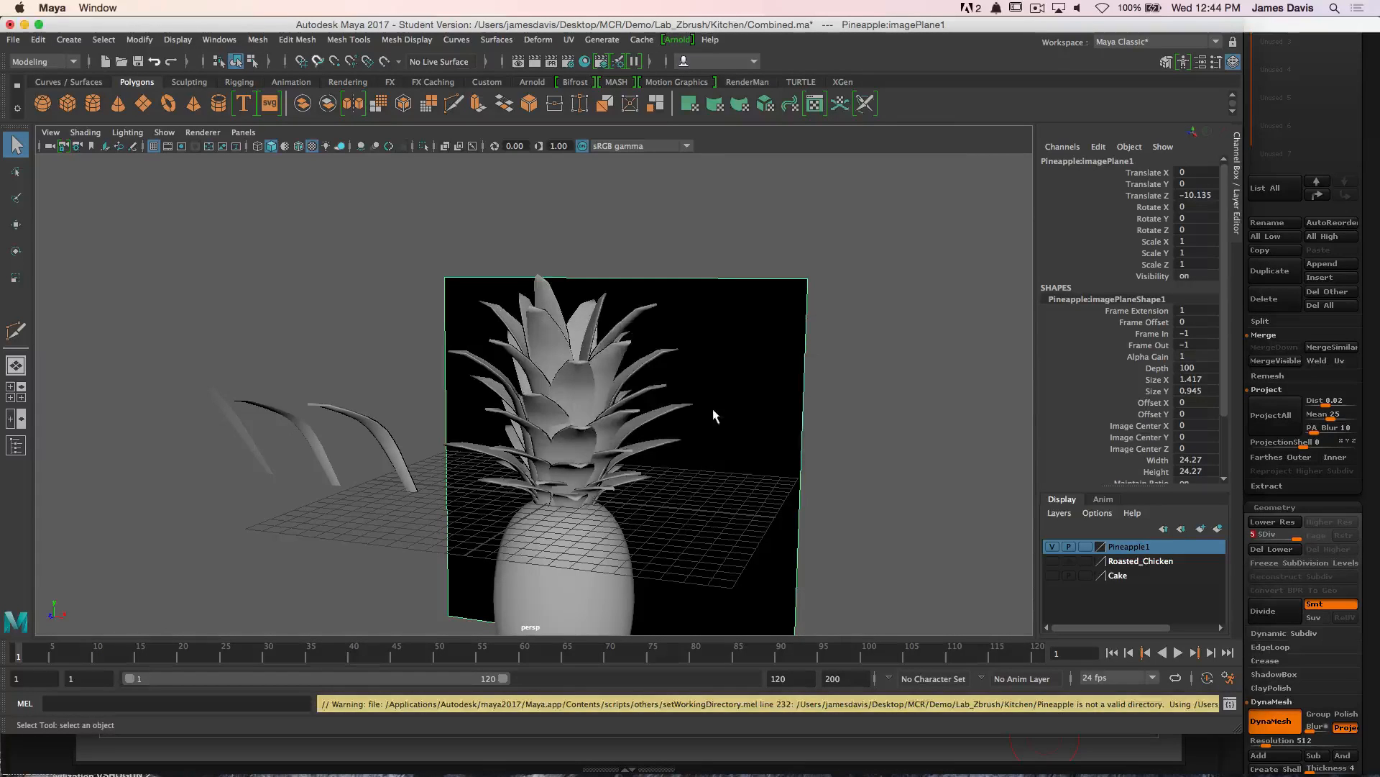
Open the Pineapple.ma scene without saving the changes to Combined.ma
{"action": "left_click", "coordinate": [17, 41]}
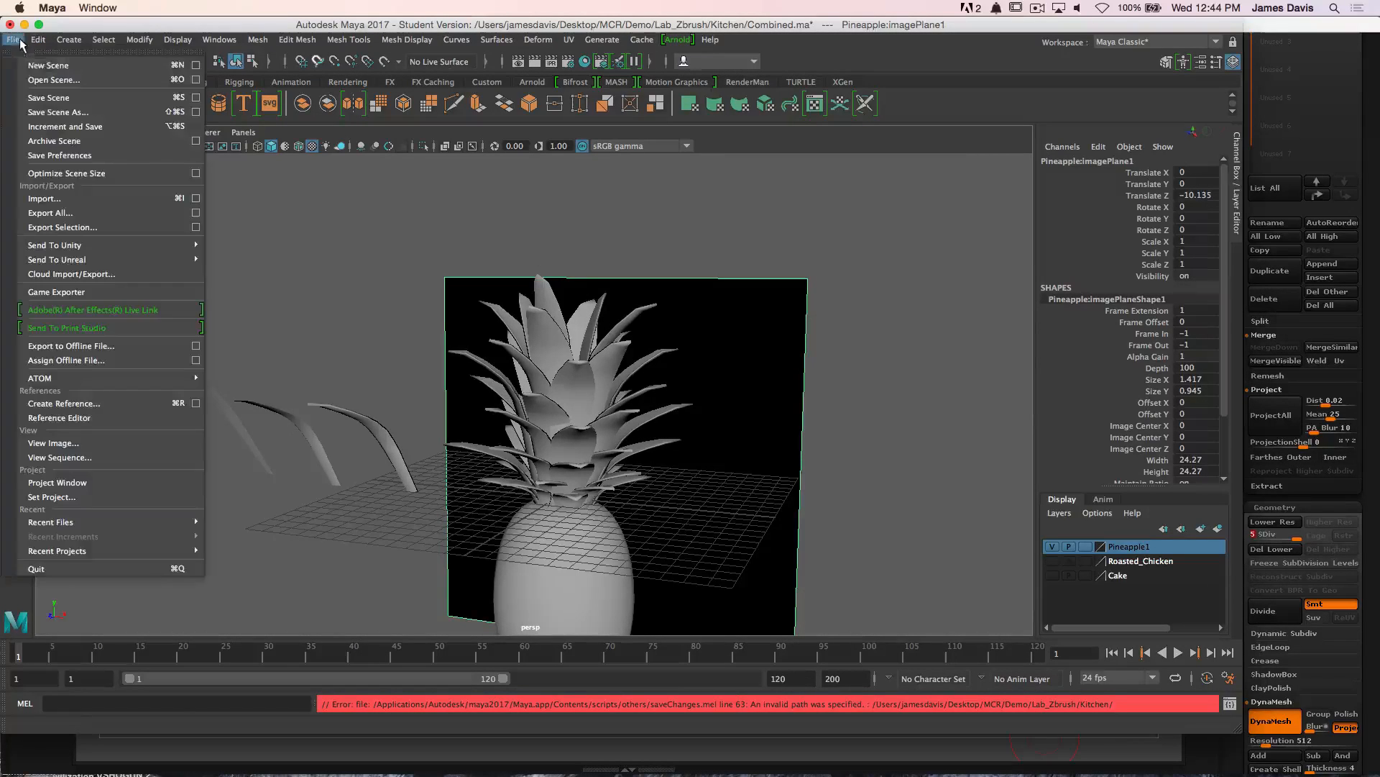
{"action": "left_click", "coordinate": [52, 80]}
{"action": "left_click", "coordinate": [232, 179]}
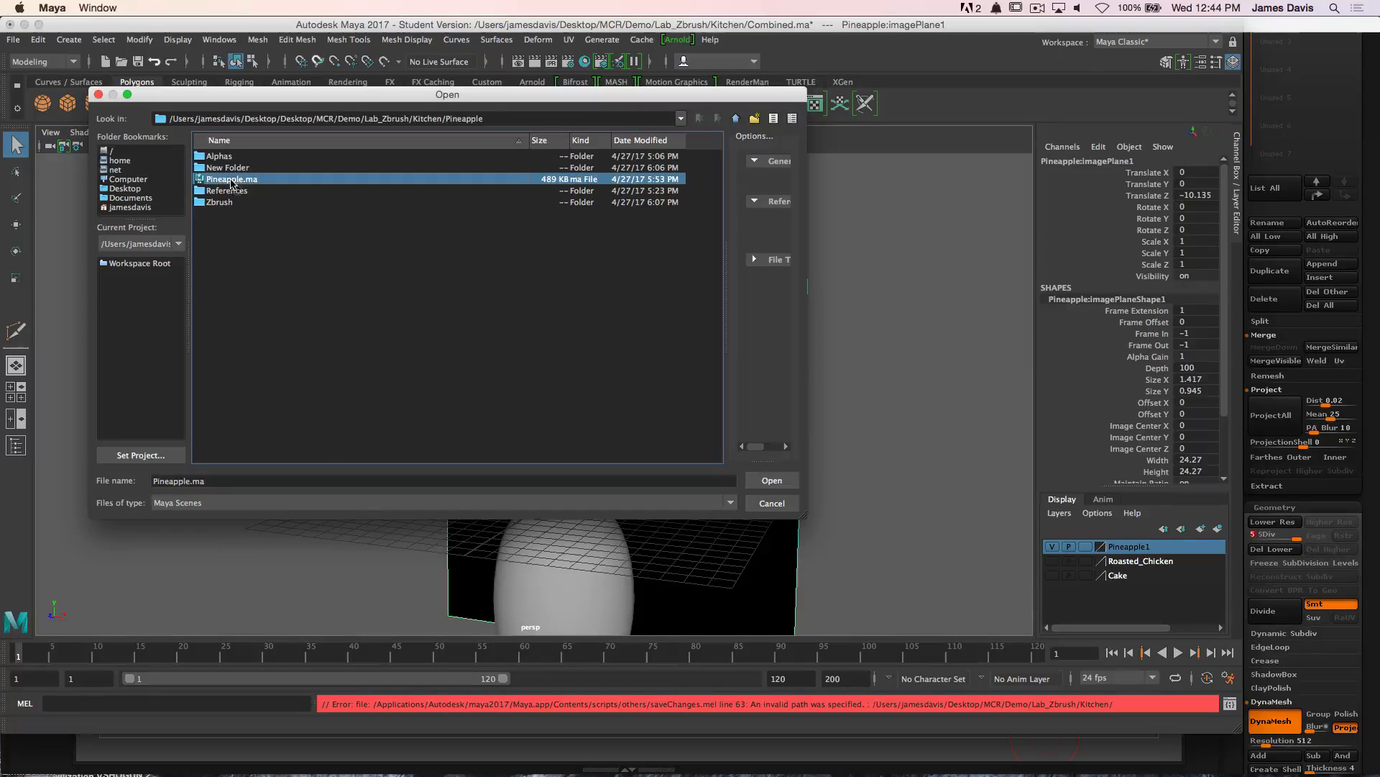
{"action": "left_click", "coordinate": [771, 480]}
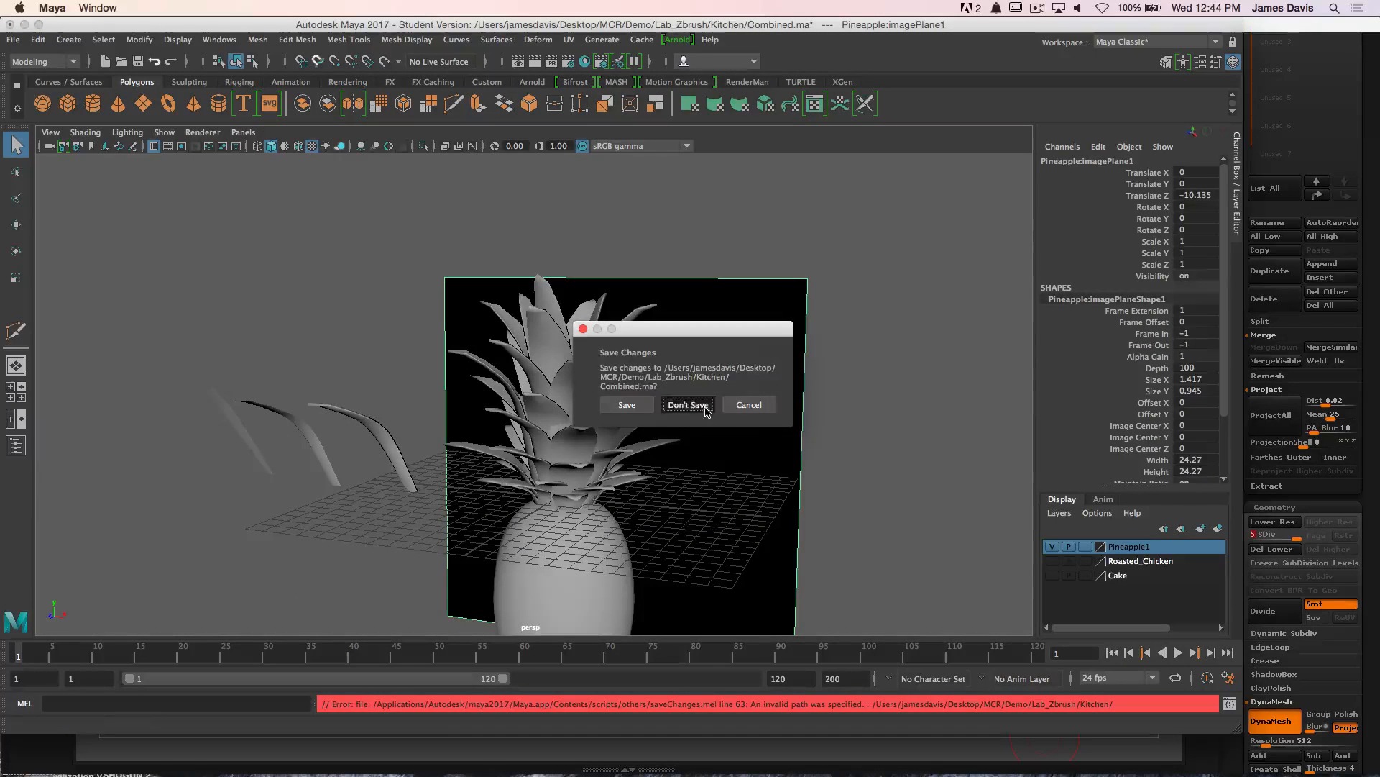
{"action": "left_click", "coordinate": [688, 404]}
Turn on textured shaded display and select the blank image plane behind the pineapple
{"action": "right_click_drag", "start_coordinate": [783, 370], "coordinate": [525, 254], "text": "alt"}
{"action": "left_click_drag", "start_coordinate": [692, 289], "coordinate": [683, 312], "text": "alt"}
{"action": "key", "text": "6"}
{"action": "left_click_drag", "start_coordinate": [683, 253], "coordinate": [739, 349]}
Switch to the four-view layout and import Fruit2.jpg from the References folder as an image plane in the front view
{"action": "left_click", "coordinate": [51, 134]}
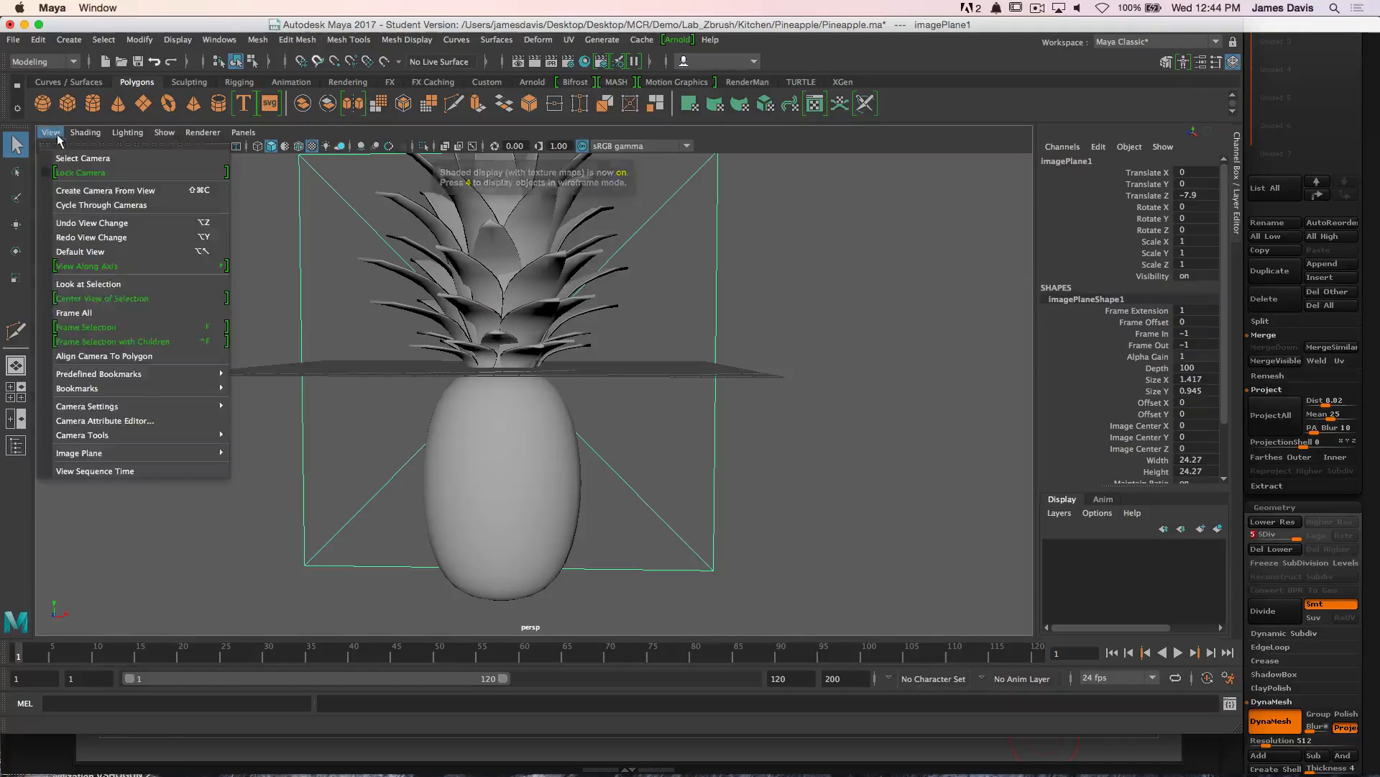
{"action": "mouse_move", "coordinate": [208, 452]}
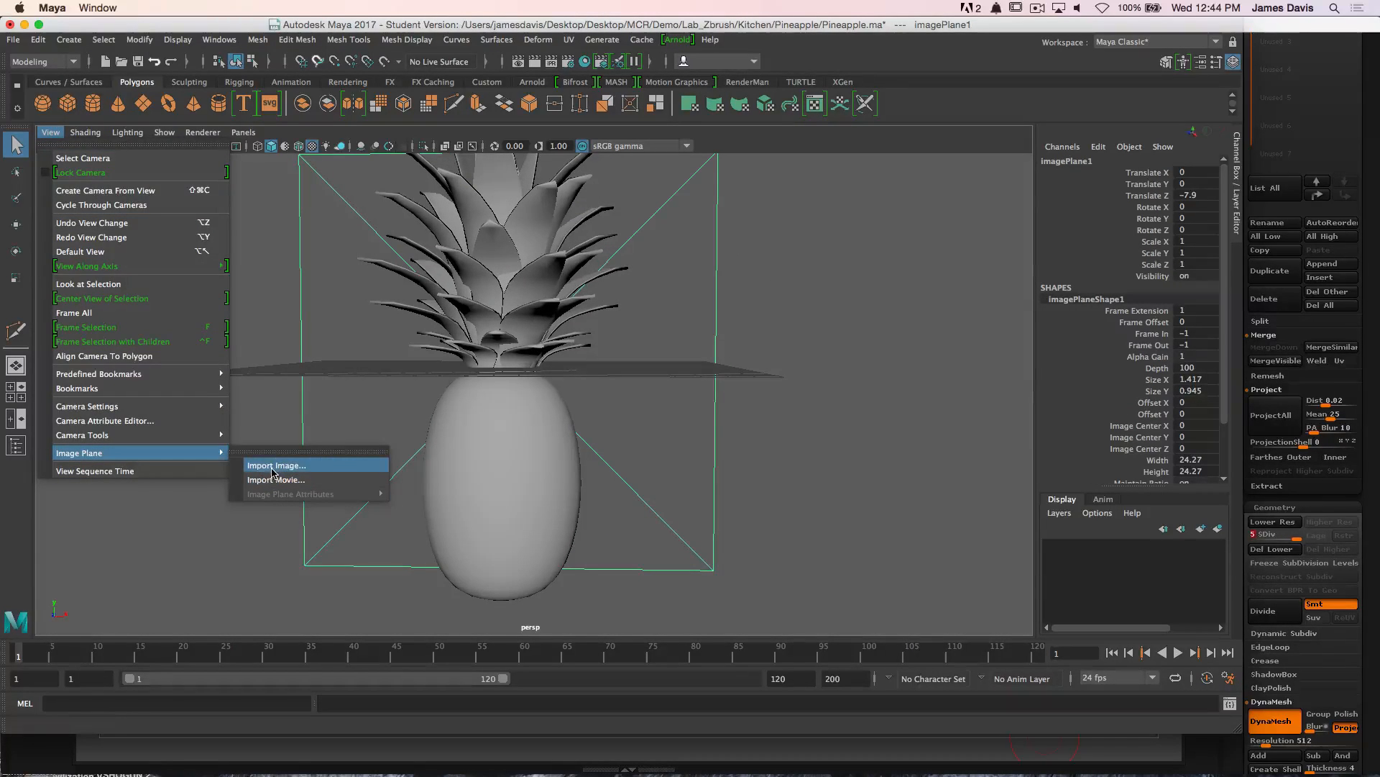
{"action": "left_click", "coordinate": [22, 389]}
{"action": "left_click", "coordinate": [22, 390]}
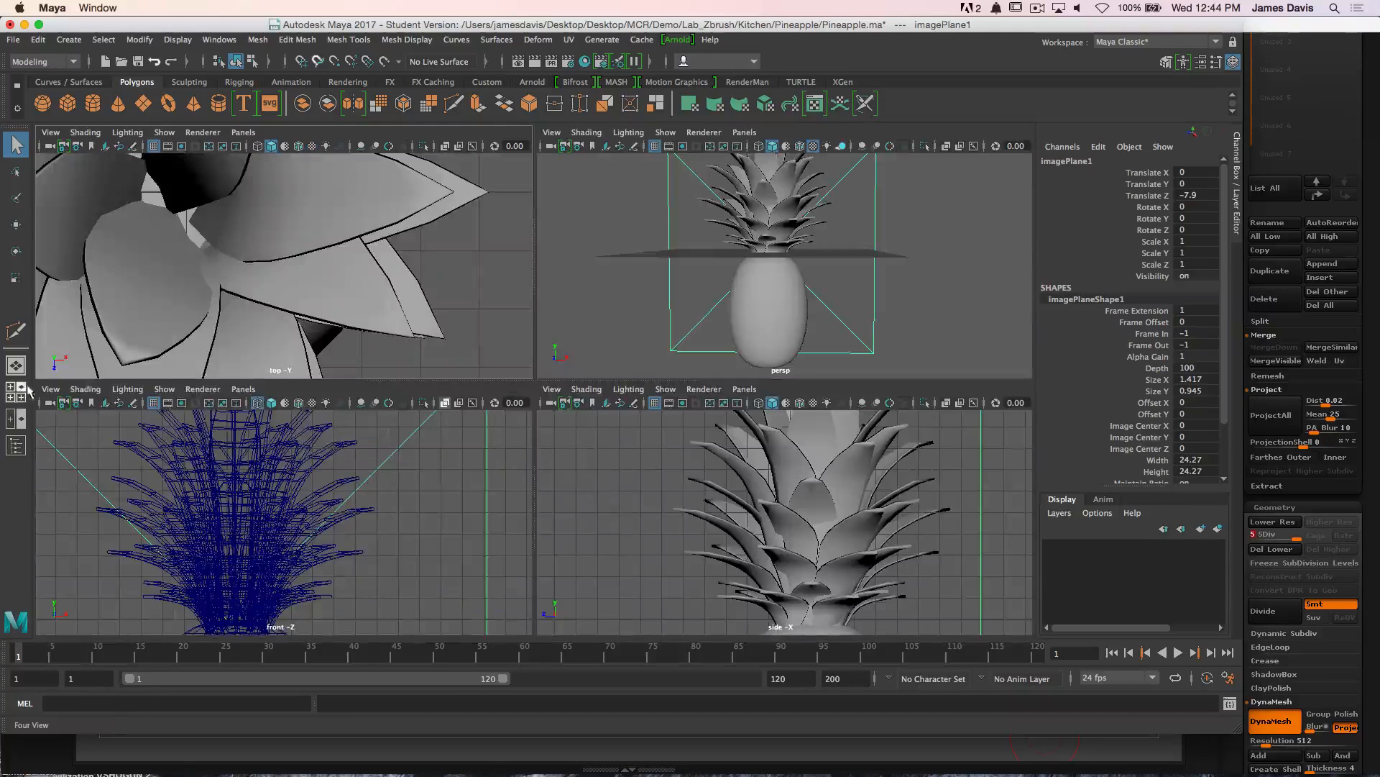
{"action": "left_click", "coordinate": [51, 389]}
{"action": "mouse_move", "coordinate": [122, 711]}
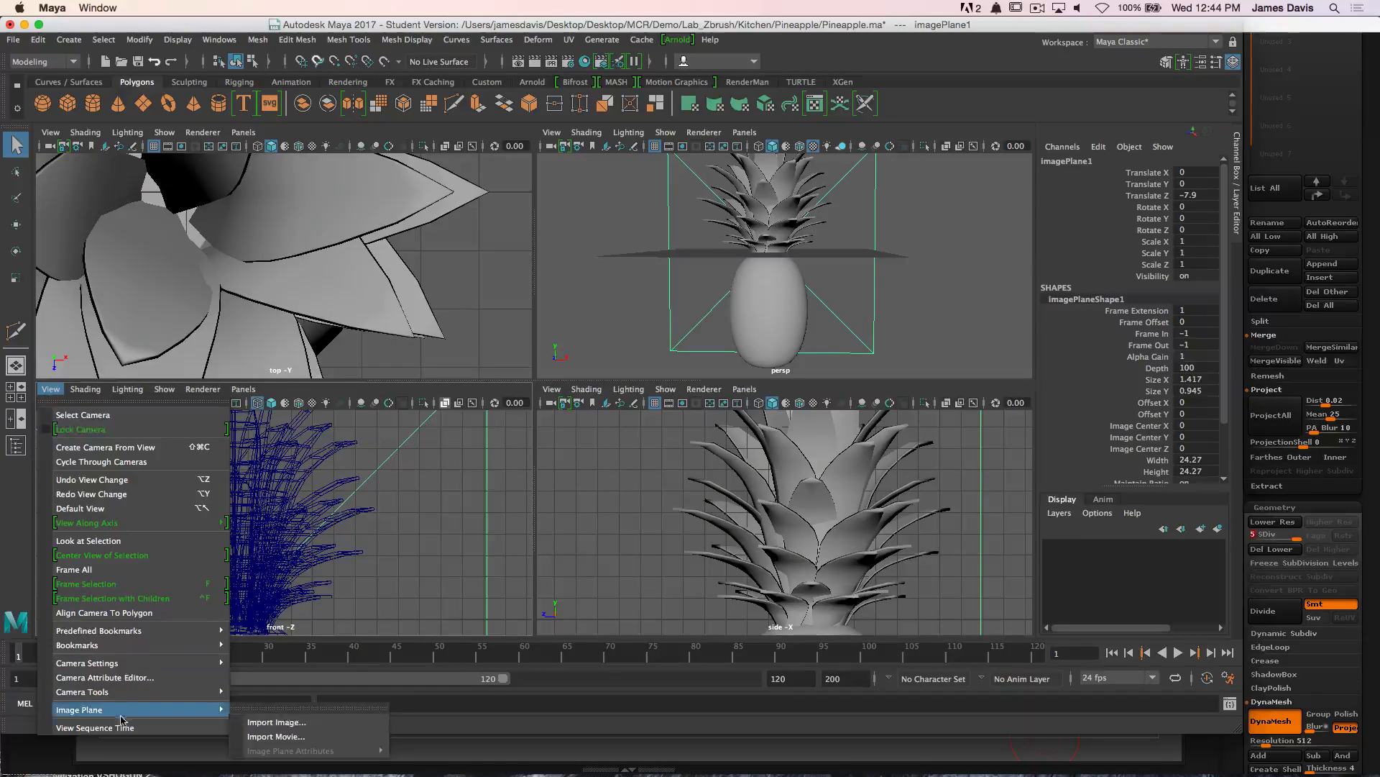
{"action": "left_click", "coordinate": [272, 722]}
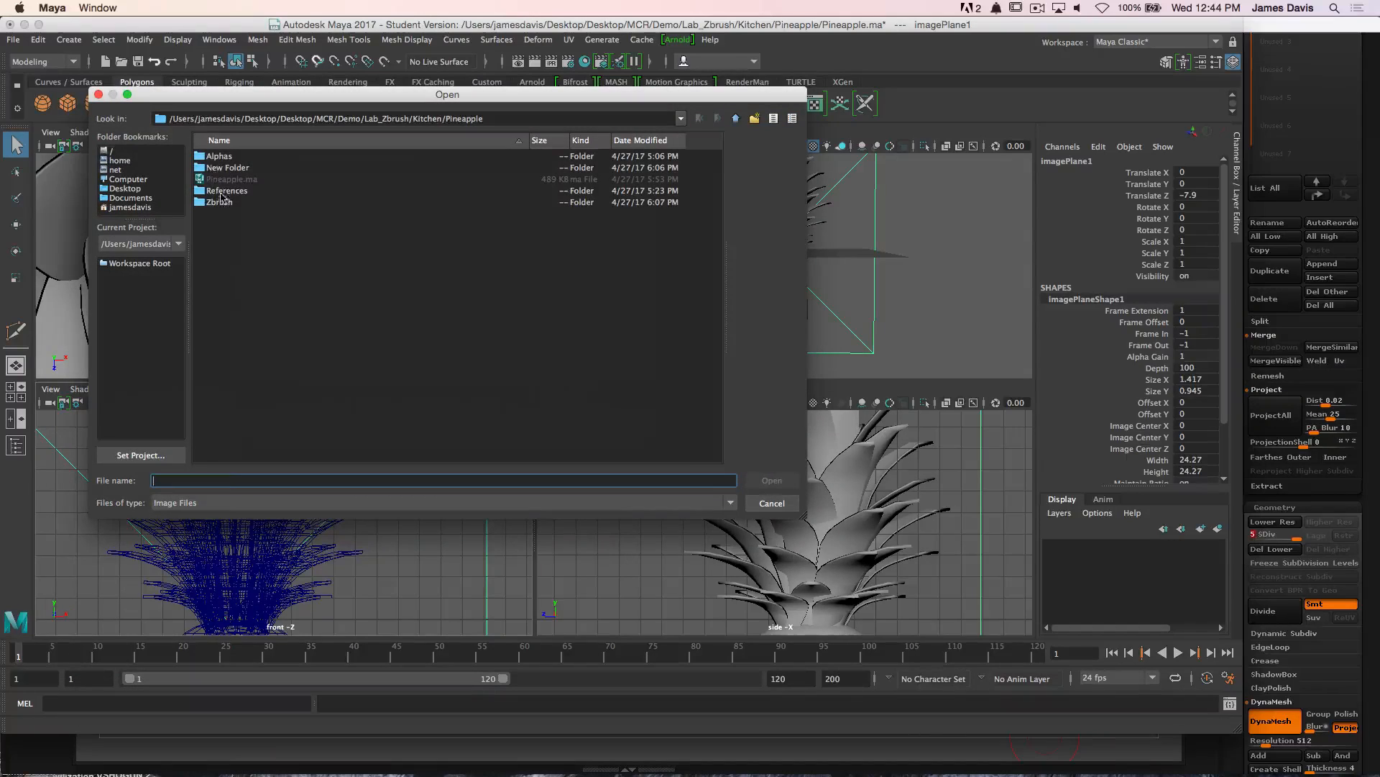
{"action": "left_click", "coordinate": [223, 191]}
{"action": "double_click", "coordinate": [225, 191]}
{"action": "left_click", "coordinate": [225, 156]}
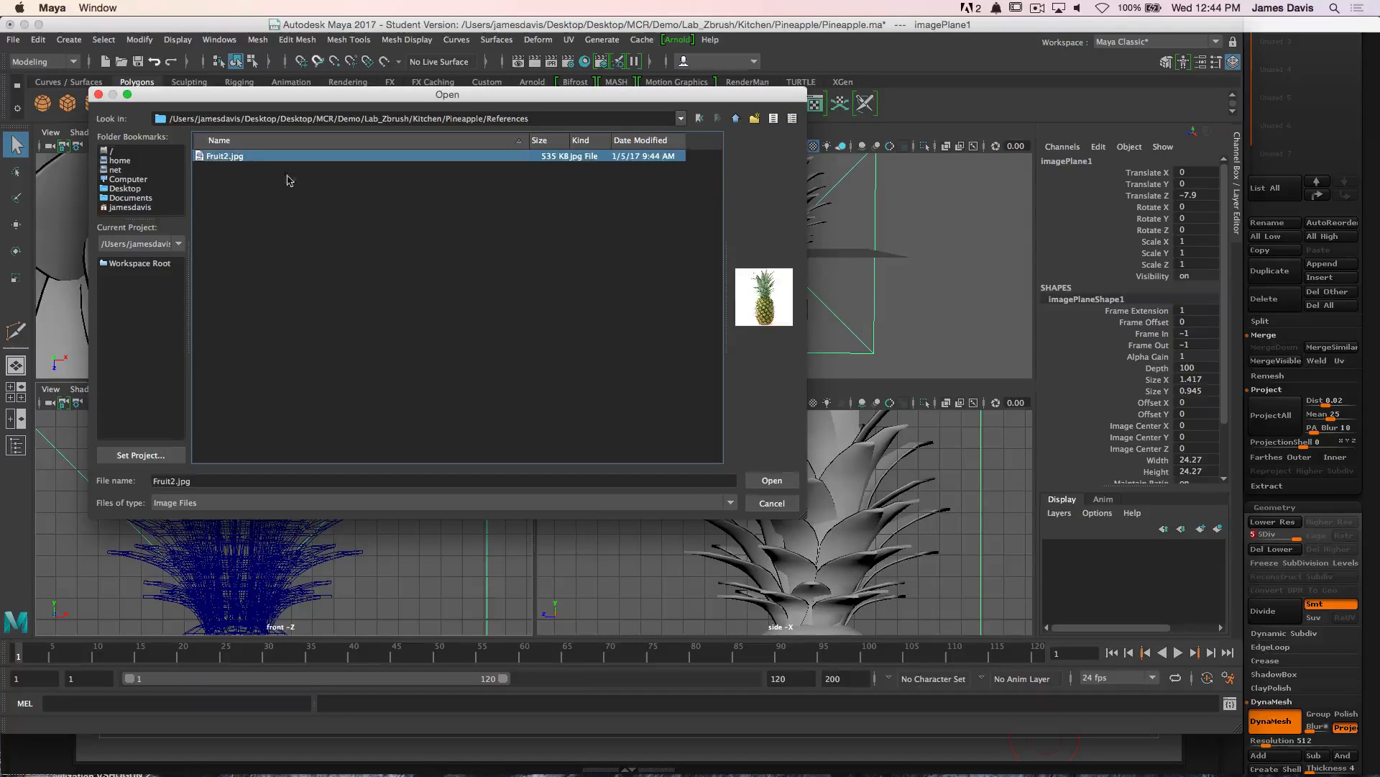
{"action": "left_click", "coordinate": [771, 480]}
Maximize the perspective view and move the Fruit2.jpg image plane about 8.2 cm back along Z, behind the pineapple model
{"action": "key", "text": "space"}
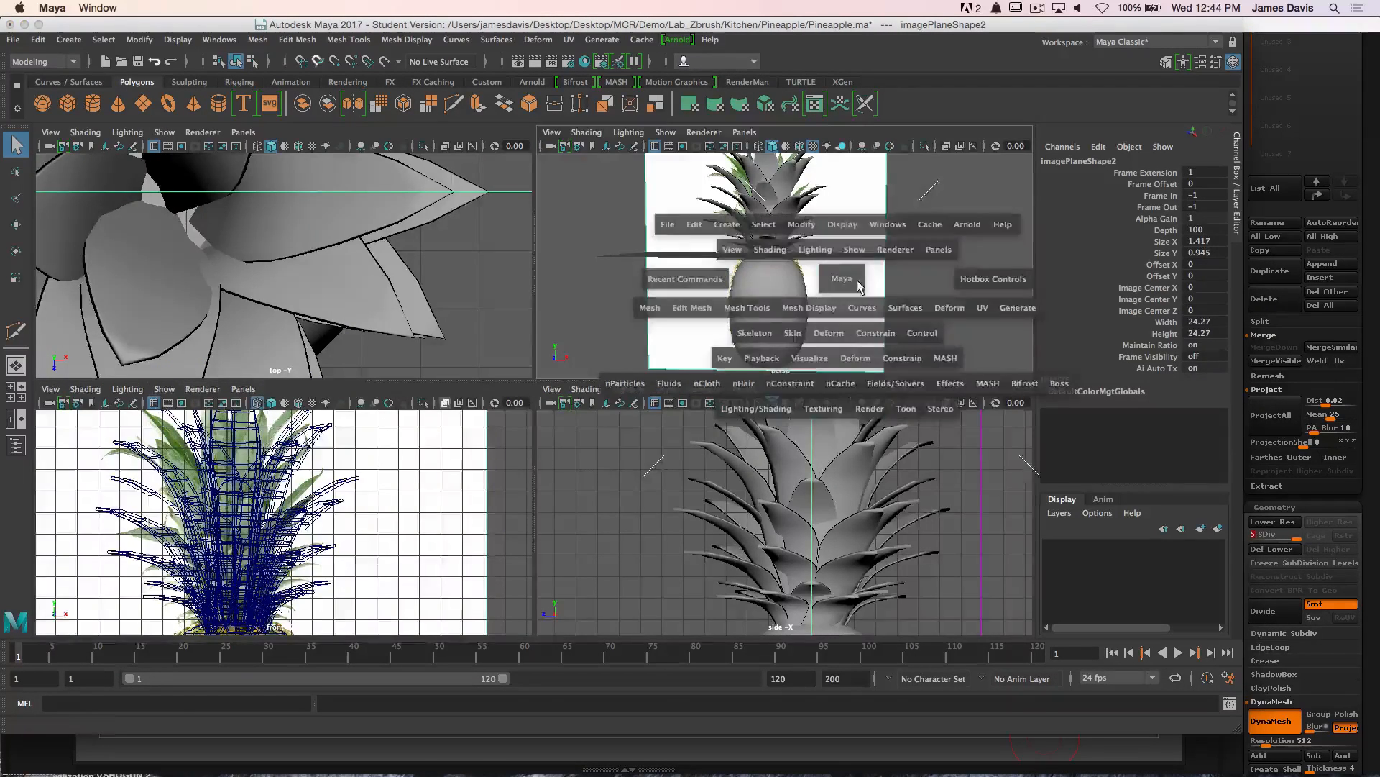
{"action": "left_click_drag", "start_coordinate": [770, 247], "coordinate": [679, 283], "text": "alt"}
{"action": "key", "text": "w"}
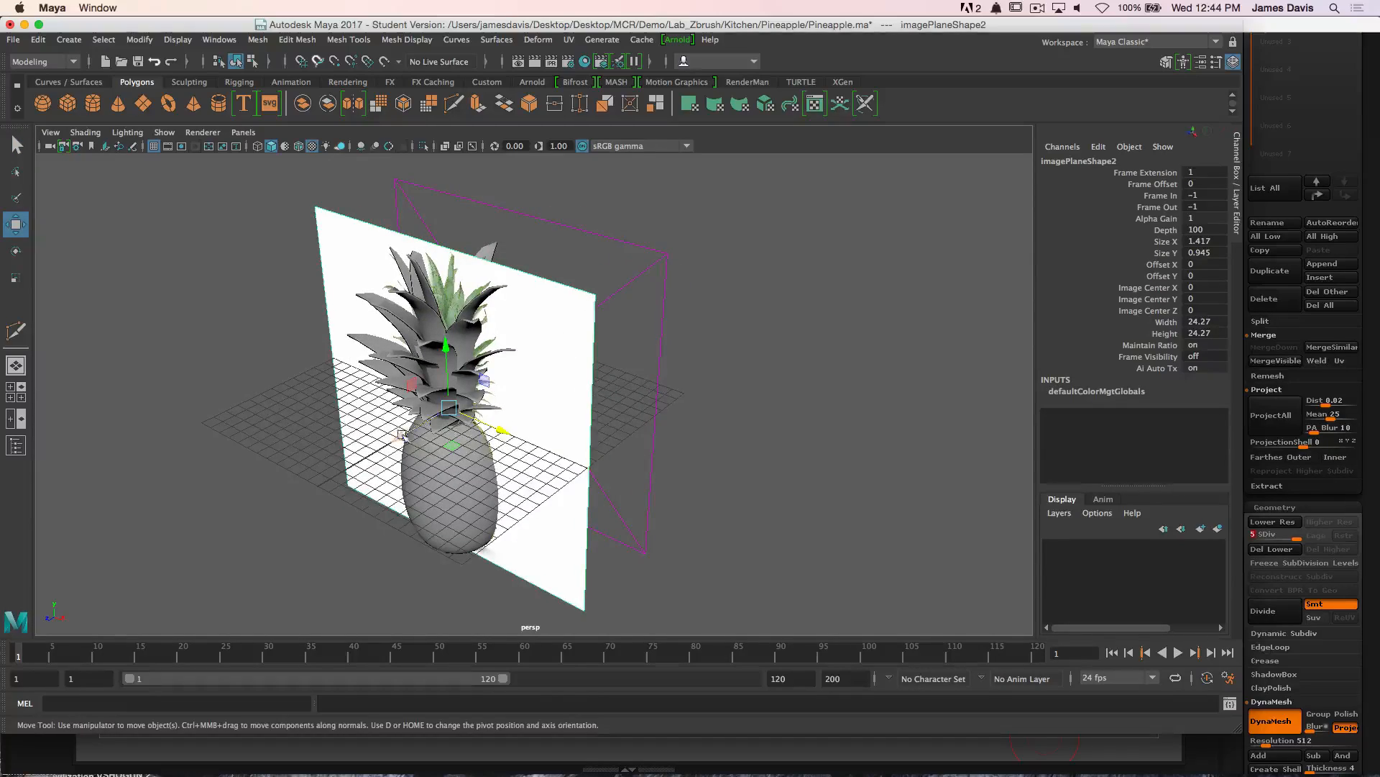
{"action": "middle_click_drag", "start_coordinate": [402, 435], "coordinate": [472, 379]}
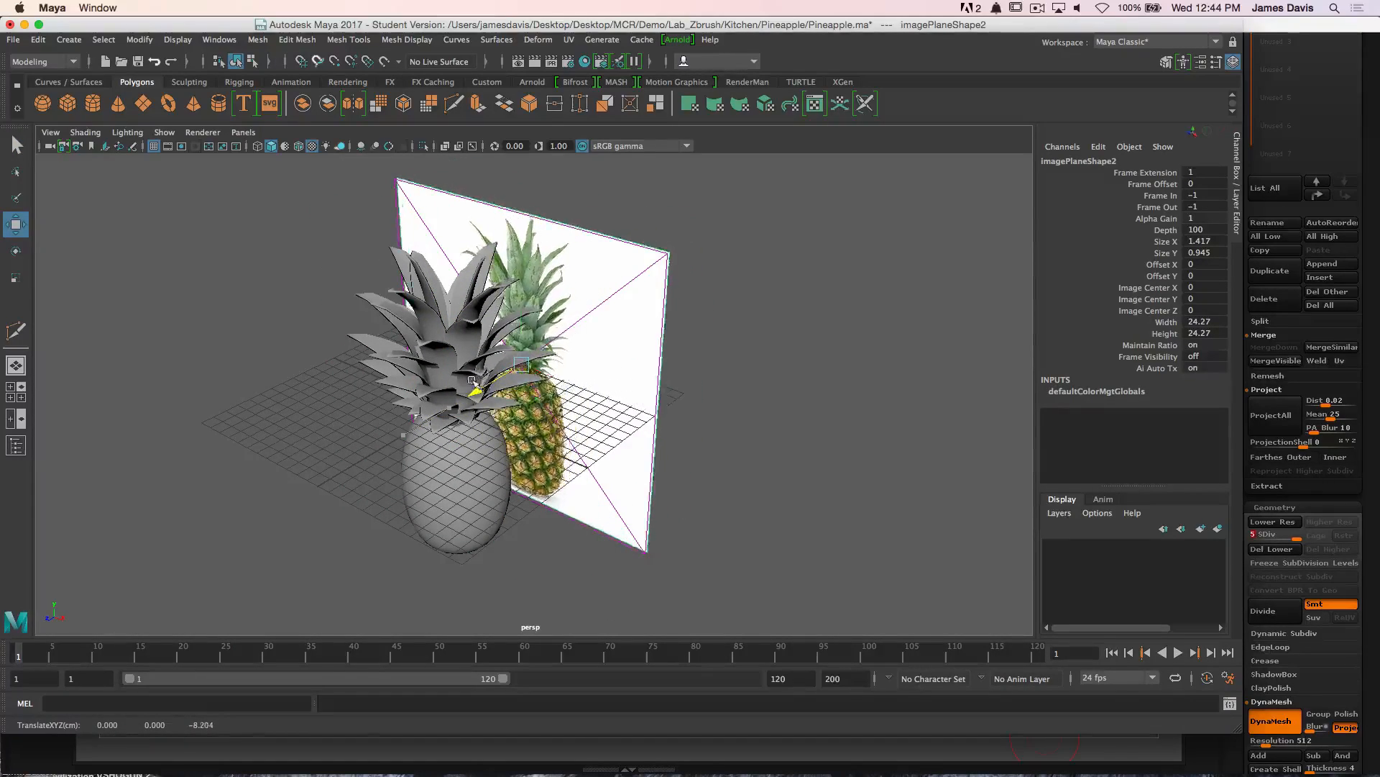
Move the Fruit2.jpg image plane about 15.1 cm along negative X, beside the pineapple, and delete the old blank image plane
{"action": "left_click_drag", "start_coordinate": [471, 380], "coordinate": [407, 373], "text": "alt"}
{"action": "middle_click_drag", "start_coordinate": [407, 373], "coordinate": [502, 344], "text": "alt"}
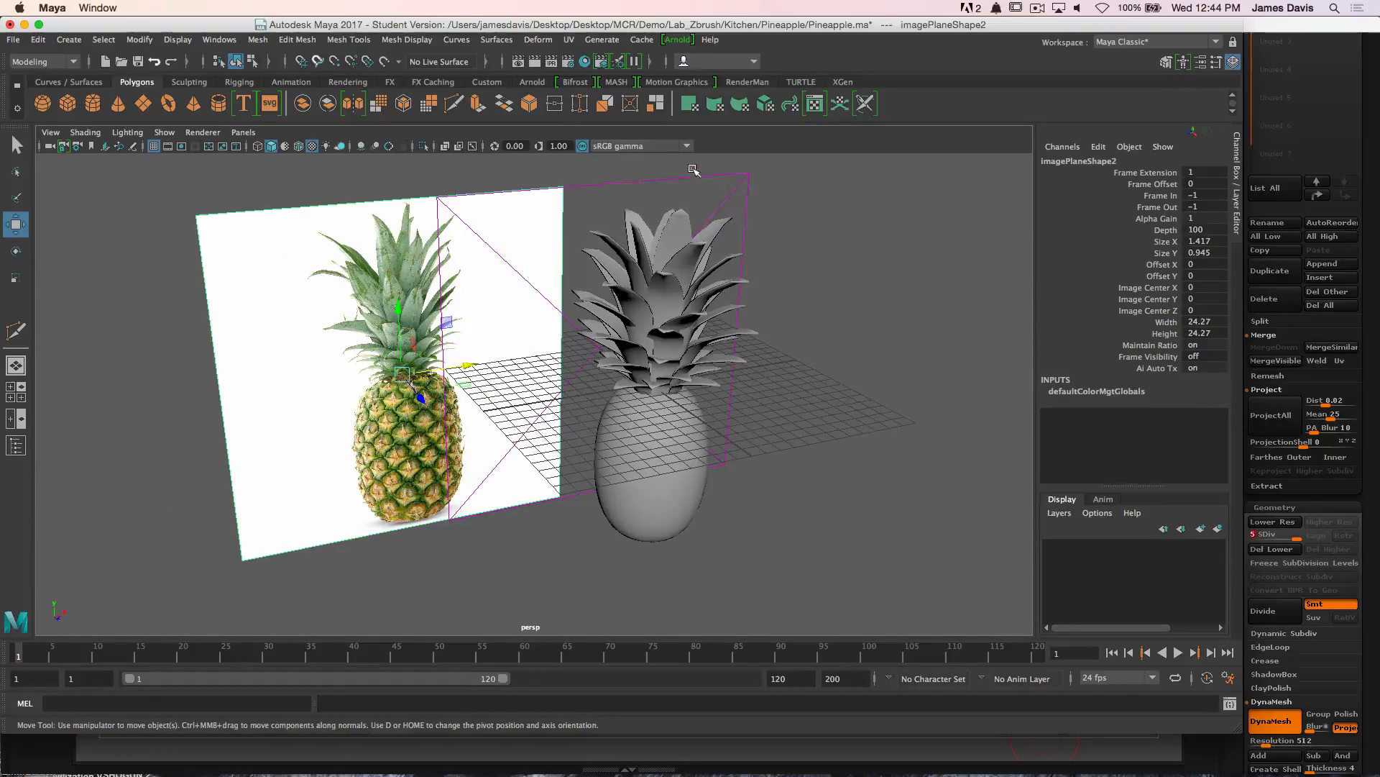
{"action": "left_click", "coordinate": [747, 188]}
{"action": "key", "text": "Delete"}
Examine the reference photo's leaves and rind up close and compare them with the pineapple model
{"action": "left_click_drag", "start_coordinate": [577, 368], "coordinate": [538, 317], "text": "alt"}
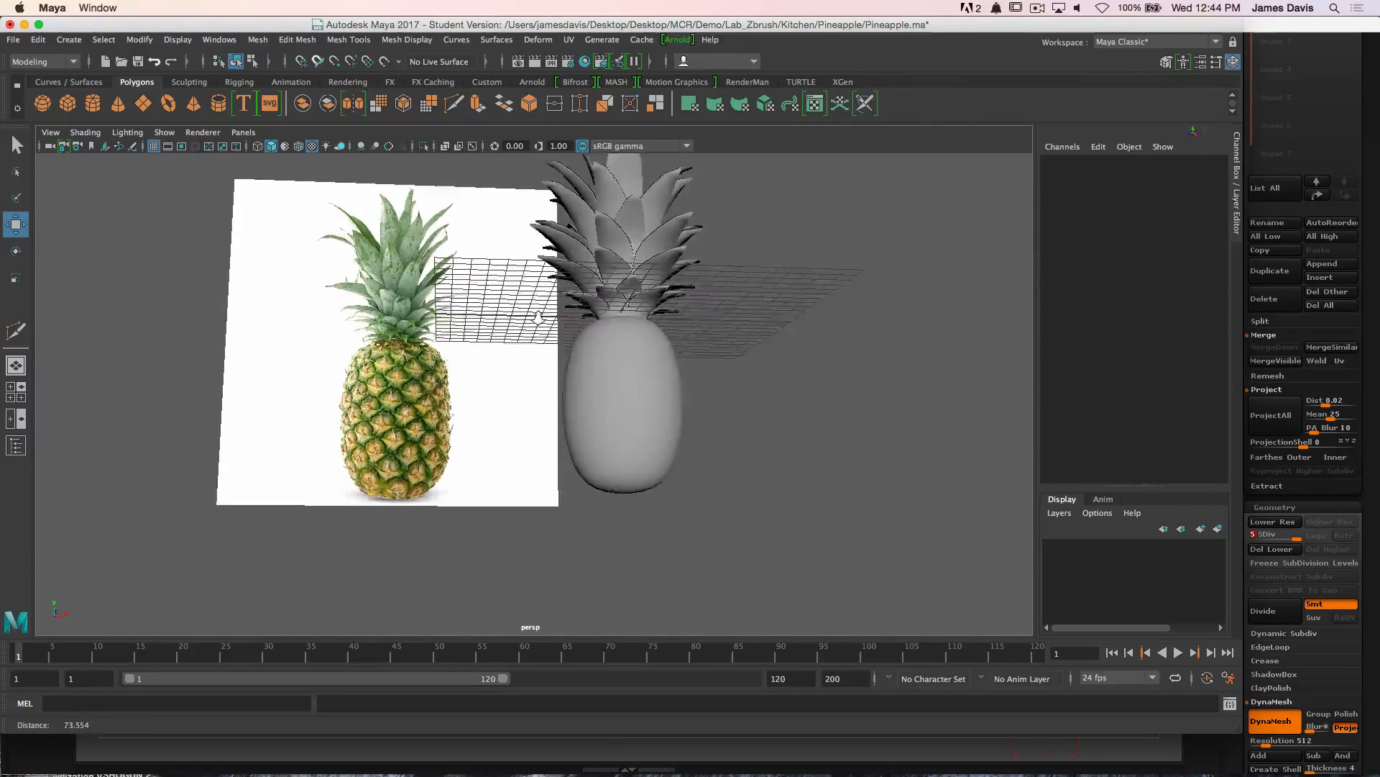
{"action": "right_click_drag", "start_coordinate": [538, 317], "coordinate": [553, 294], "text": "alt"}
{"action": "left_click_drag", "start_coordinate": [553, 293], "coordinate": [544, 317], "text": "alt"}
{"action": "middle_click_drag", "start_coordinate": [528, 324], "coordinate": [552, 386], "text": "alt"}
{"action": "left_click_drag", "start_coordinate": [470, 346], "coordinate": [592, 376], "text": "alt"}
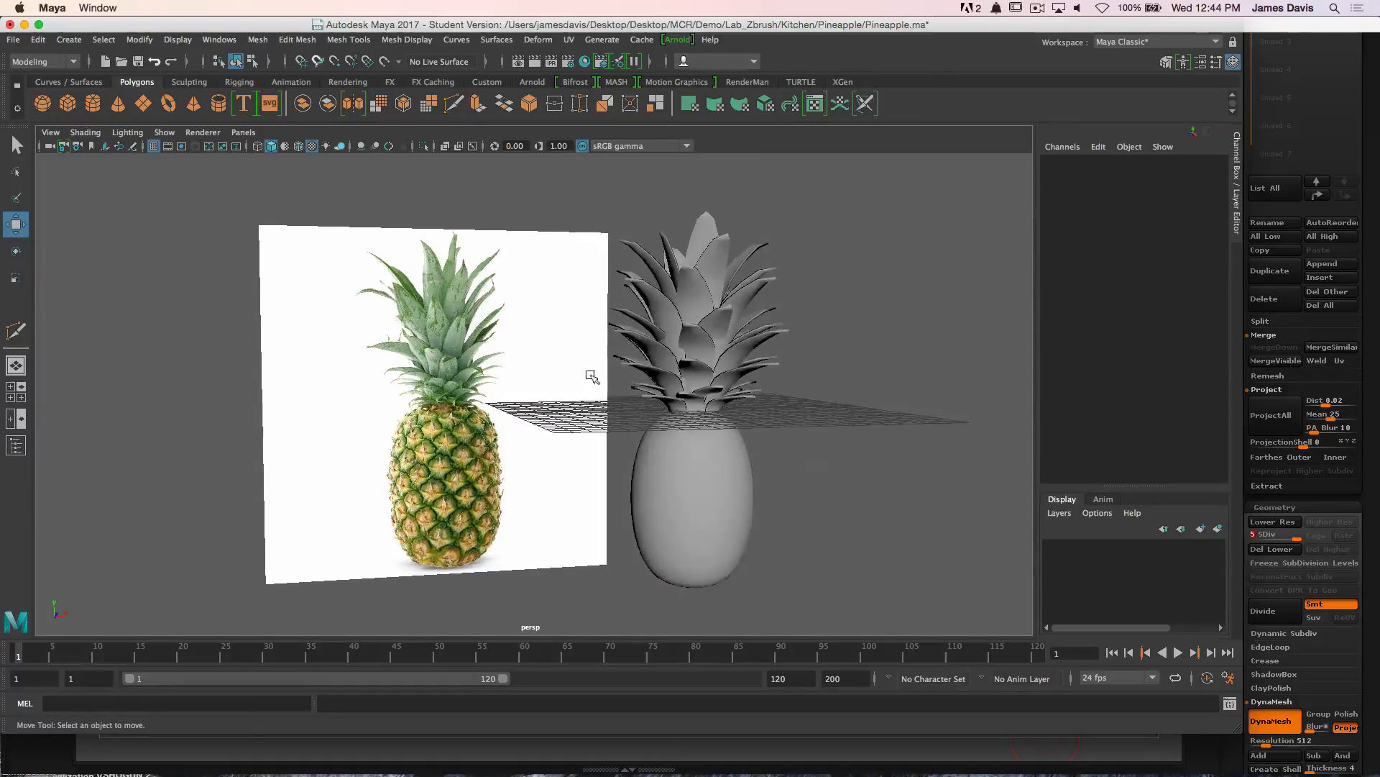
{"action": "right_click_drag", "start_coordinate": [442, 424], "coordinate": [483, 374], "text": "alt"}
{"action": "middle_click_drag", "start_coordinate": [483, 374], "coordinate": [584, 265], "text": "alt"}
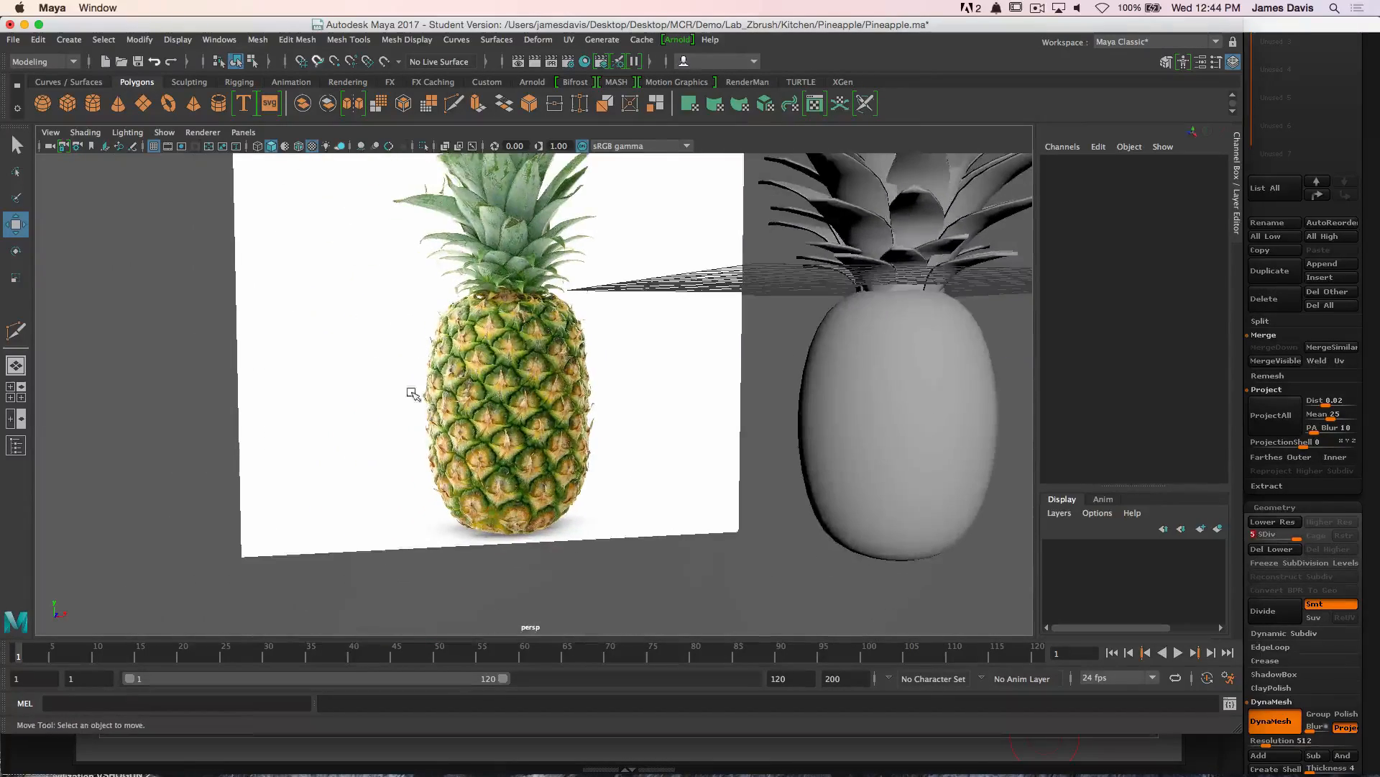
{"action": "right_click_drag", "start_coordinate": [601, 308], "coordinate": [634, 367], "text": "alt"}
{"action": "middle_click_drag", "start_coordinate": [634, 367], "coordinate": [640, 385], "text": "alt"}
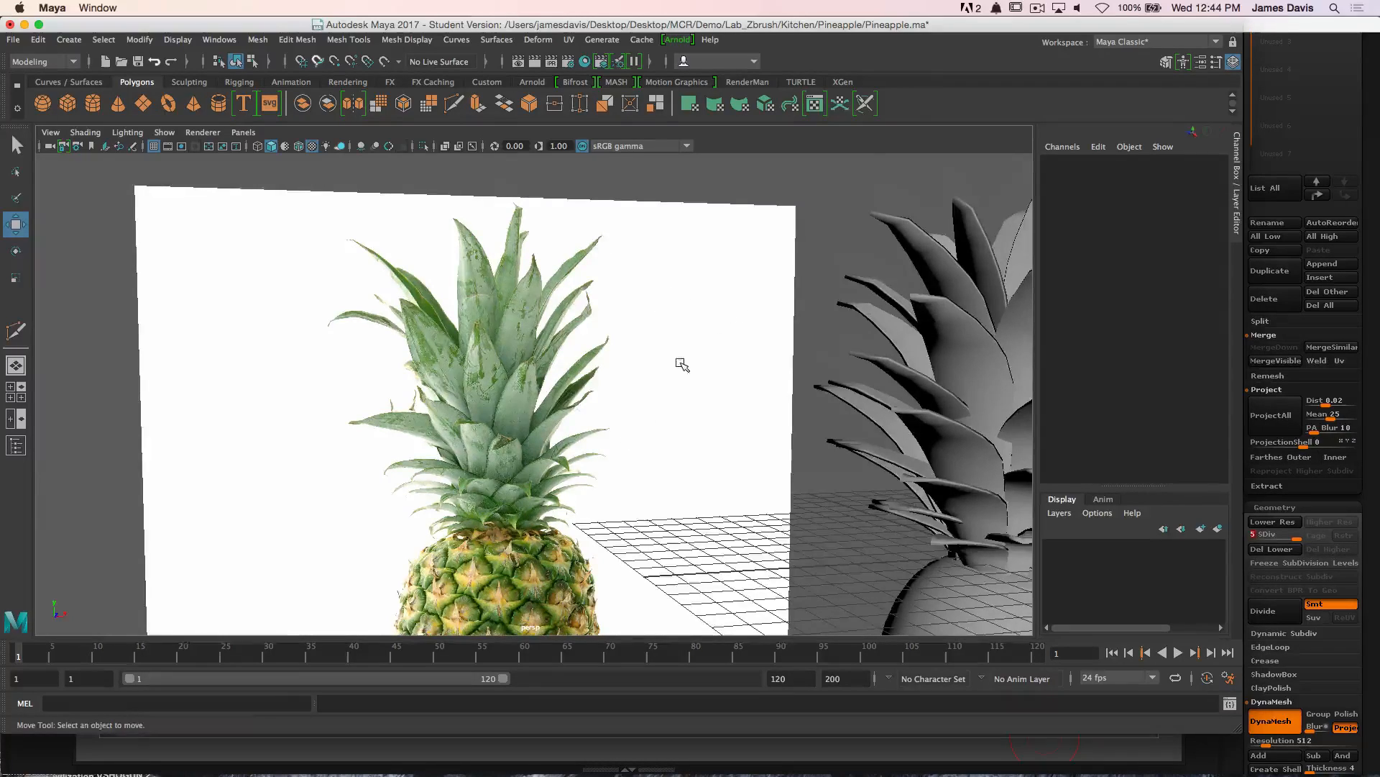
{"action": "right_click_drag", "start_coordinate": [684, 364], "coordinate": [634, 340], "text": "alt"}
{"action": "left_click_drag", "start_coordinate": [634, 339], "coordinate": [638, 359], "text": "alt"}
{"action": "right_click_drag", "start_coordinate": [639, 360], "coordinate": [698, 340], "text": "alt"}
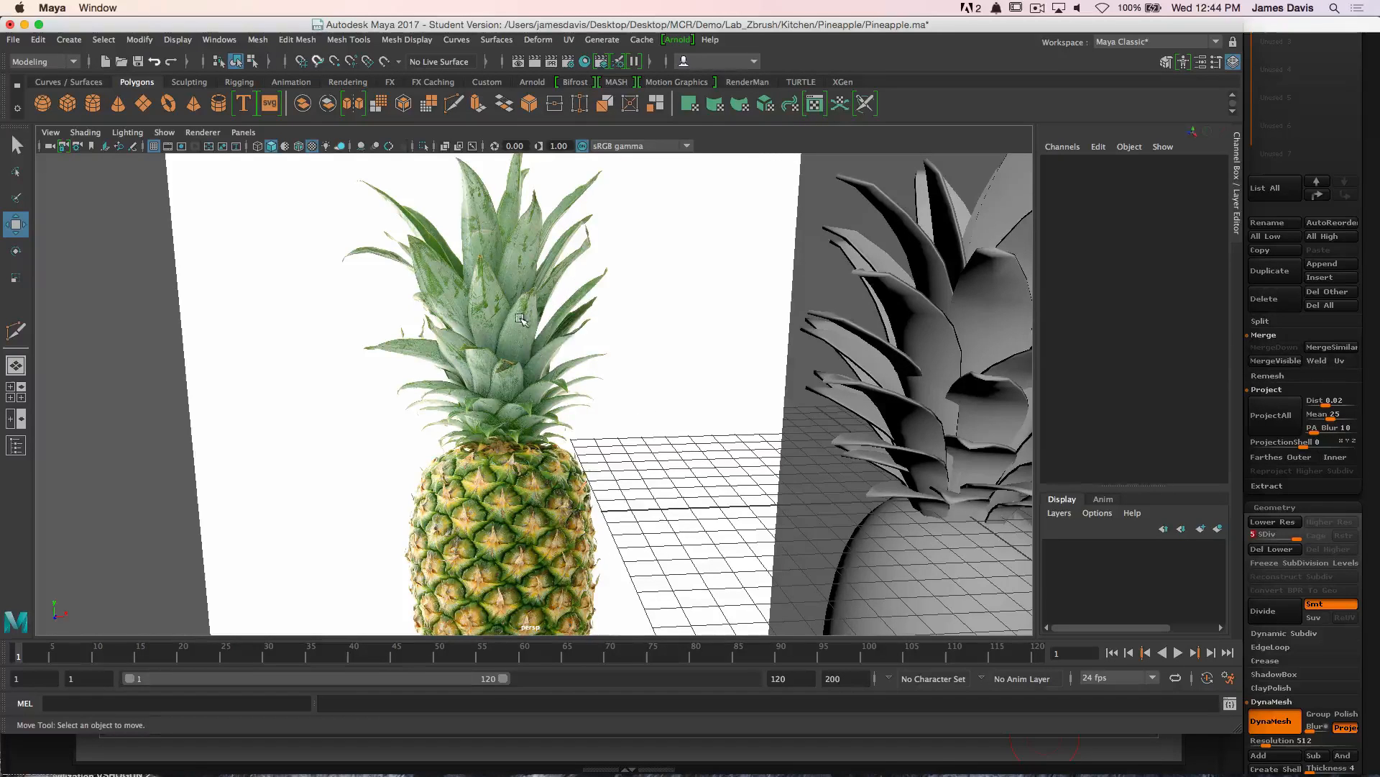
{"action": "middle_click_drag", "start_coordinate": [520, 318], "coordinate": [535, 386], "text": "alt"}
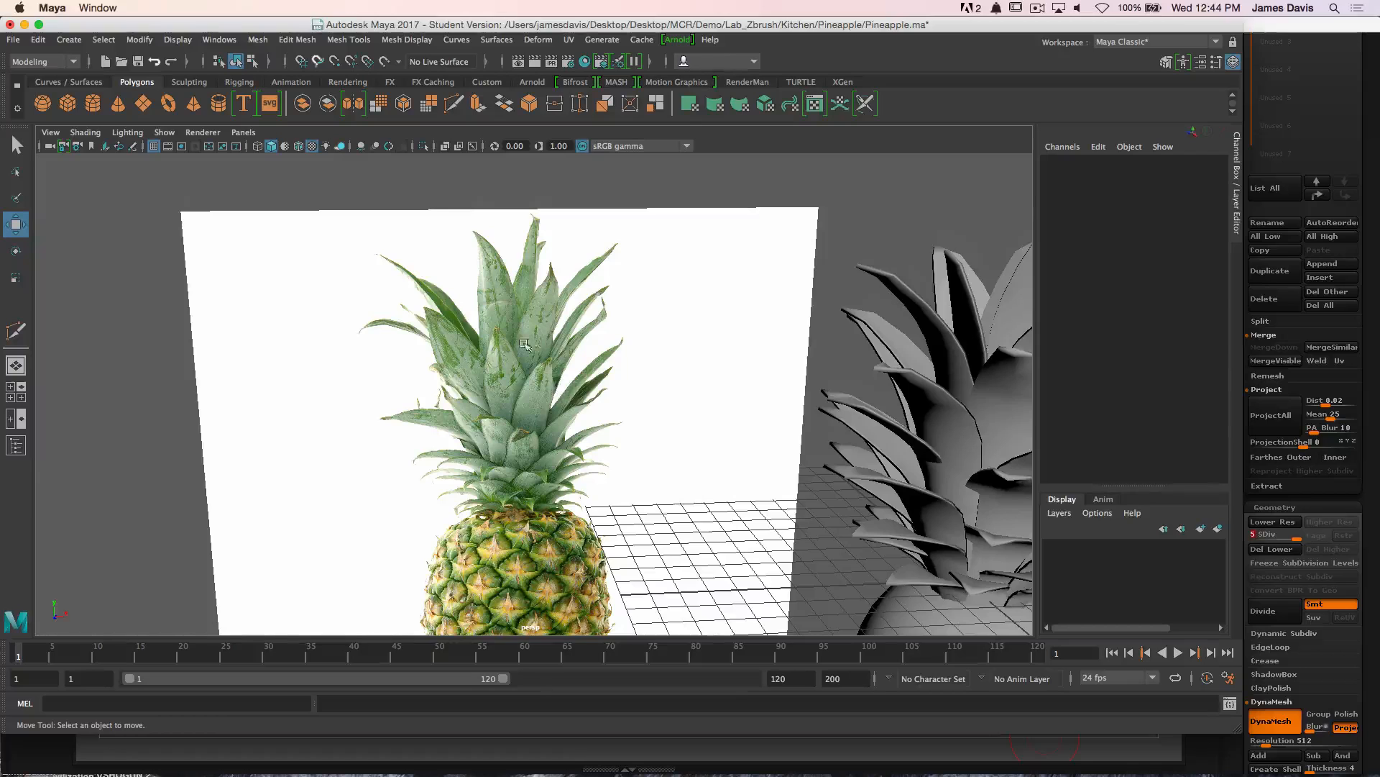
{"action": "right_click_drag", "start_coordinate": [516, 383], "coordinate": [532, 359], "text": "alt"}
{"action": "middle_click_drag", "start_coordinate": [505, 348], "coordinate": [539, 325], "text": "alt"}
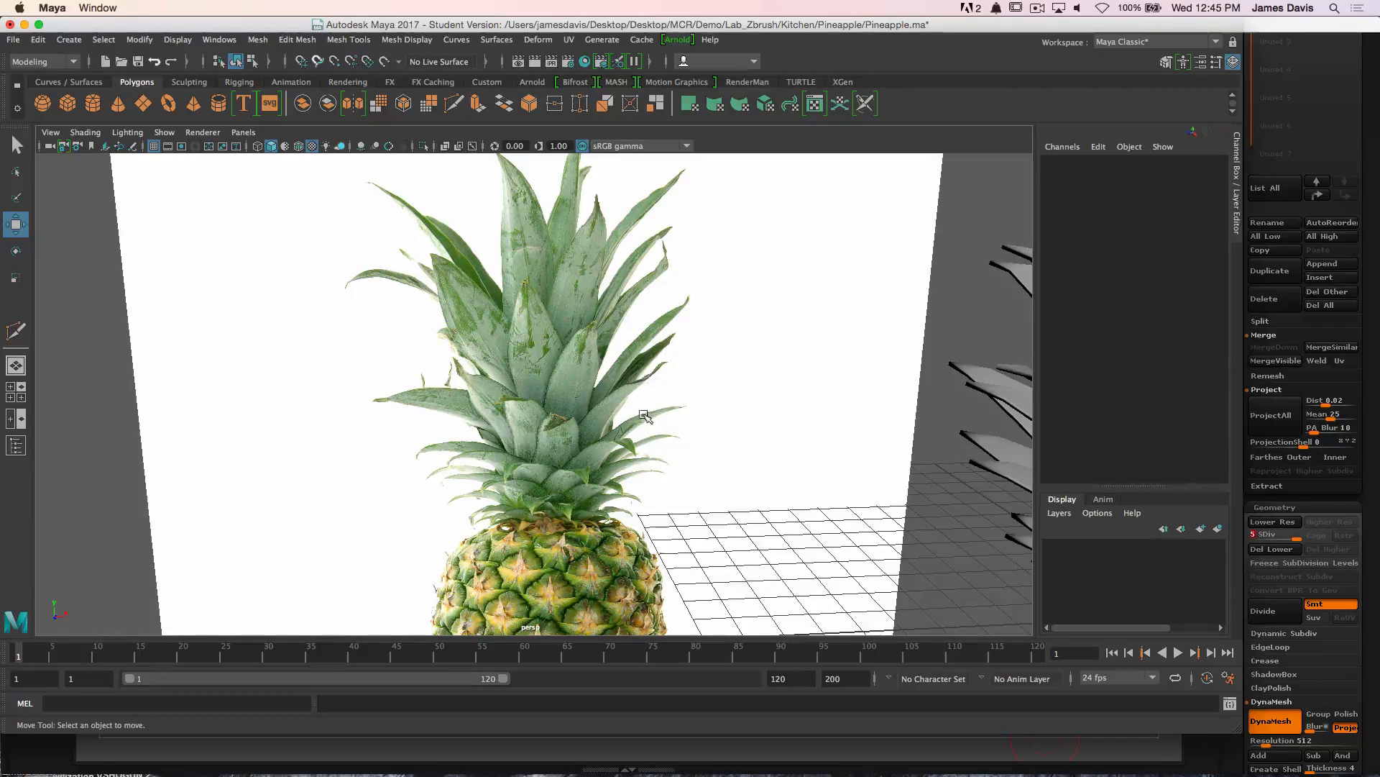
Undo the deletion of the blank image plane and the sideways move of the Fruit2.jpg image plane
{"action": "key", "text": "space"}
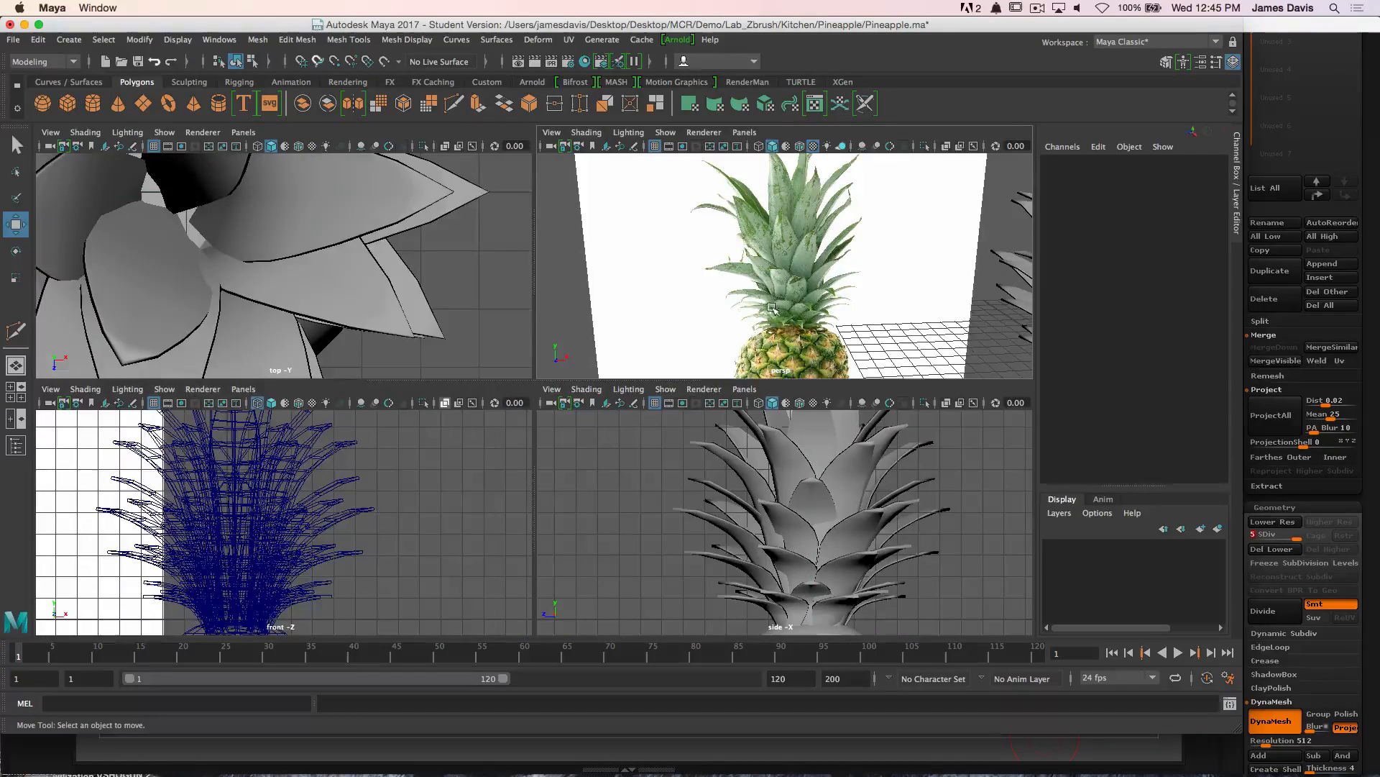
{"action": "key", "text": "space"}
{"action": "key", "text": "space"}
{"action": "key", "text": "super+z"}
{"action": "key", "text": "super+z"}
{"action": "key", "text": "super+z"}
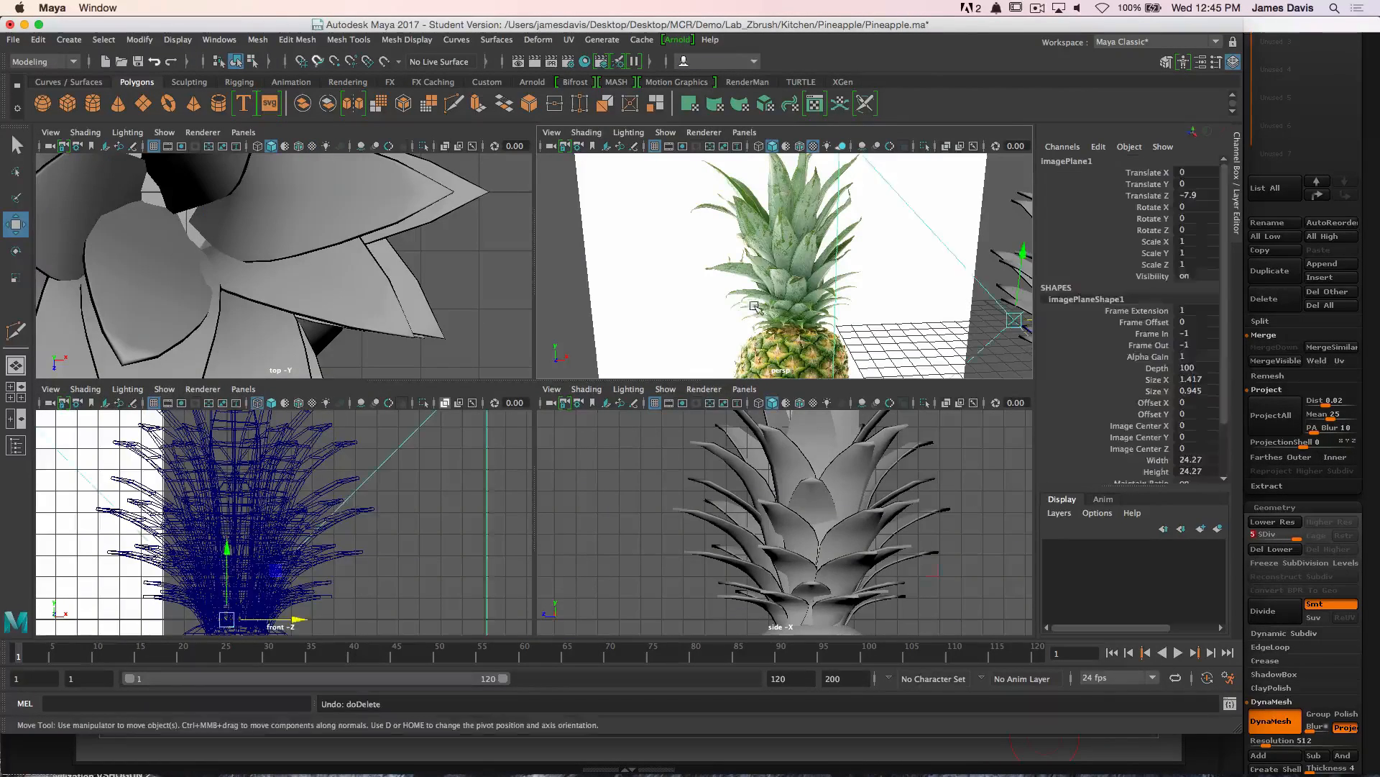
{"action": "key", "text": "space"}
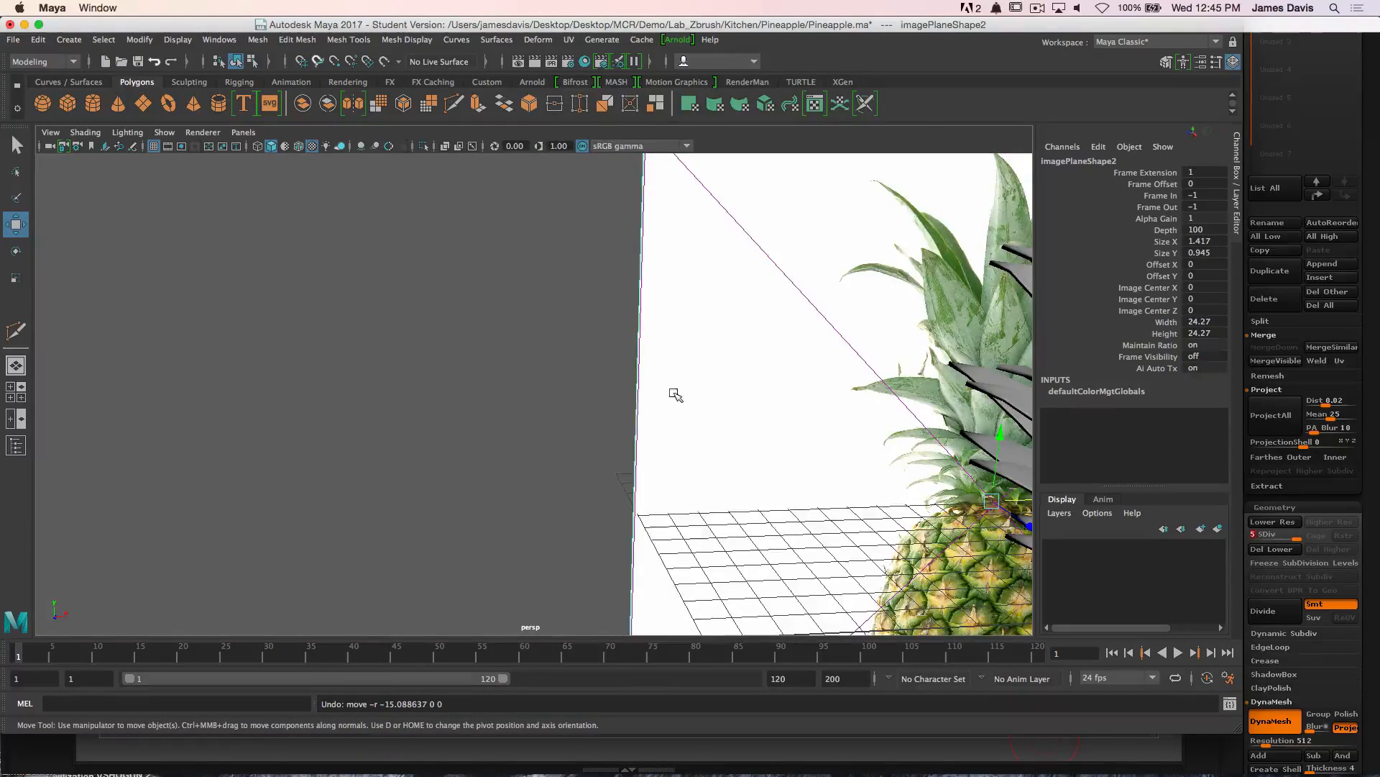
Put the pineapple model on a new display layer and hide that layer, leaving only the reference photo
{"action": "key", "text": "space"}
{"action": "key", "text": "f"}
{"action": "middle_click_drag", "start_coordinate": [699, 260], "coordinate": [580, 252], "text": "alt"}
{"action": "left_click_drag", "start_coordinate": [579, 252], "coordinate": [601, 259], "text": "alt"}
{"action": "right_click_drag", "start_coordinate": [601, 259], "coordinate": [661, 217], "text": "alt"}
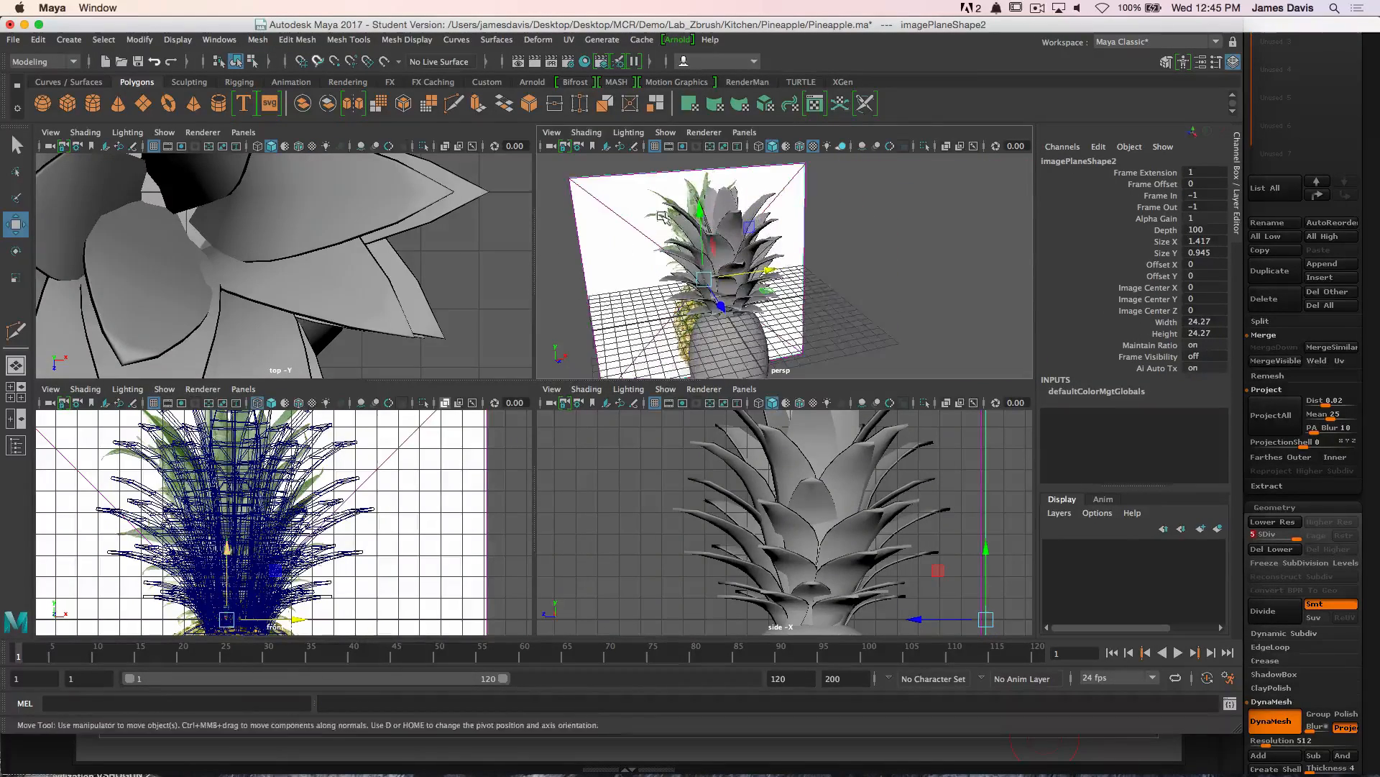
{"action": "left_click", "coordinate": [811, 457]}
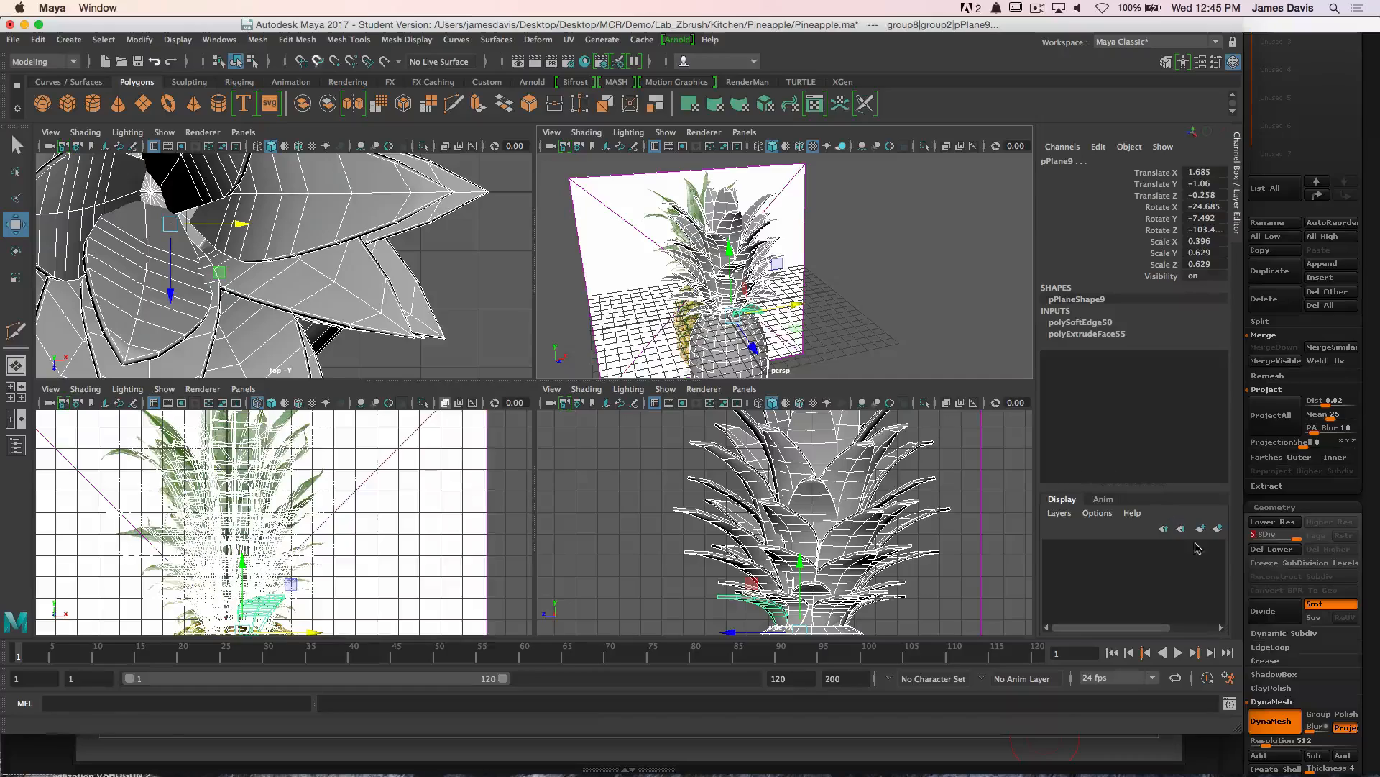
{"action": "left_click", "coordinate": [1218, 530]}
{"action": "left_click", "coordinate": [1052, 547]}
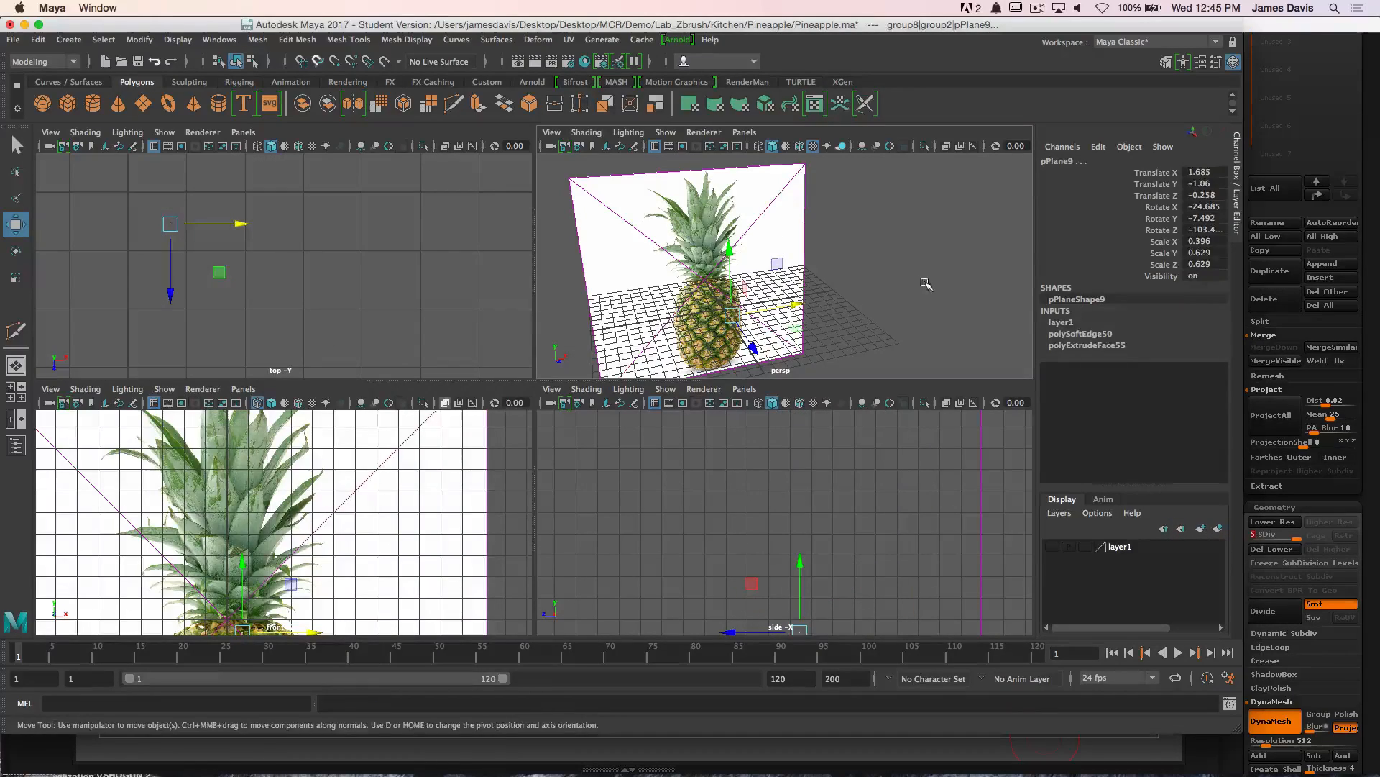
Examine the shape and layering of the crown leaves in the reference photo in the front view
{"action": "key", "text": "space"}
{"action": "middle_click_drag", "start_coordinate": [439, 310], "coordinate": [559, 286], "text": "alt"}
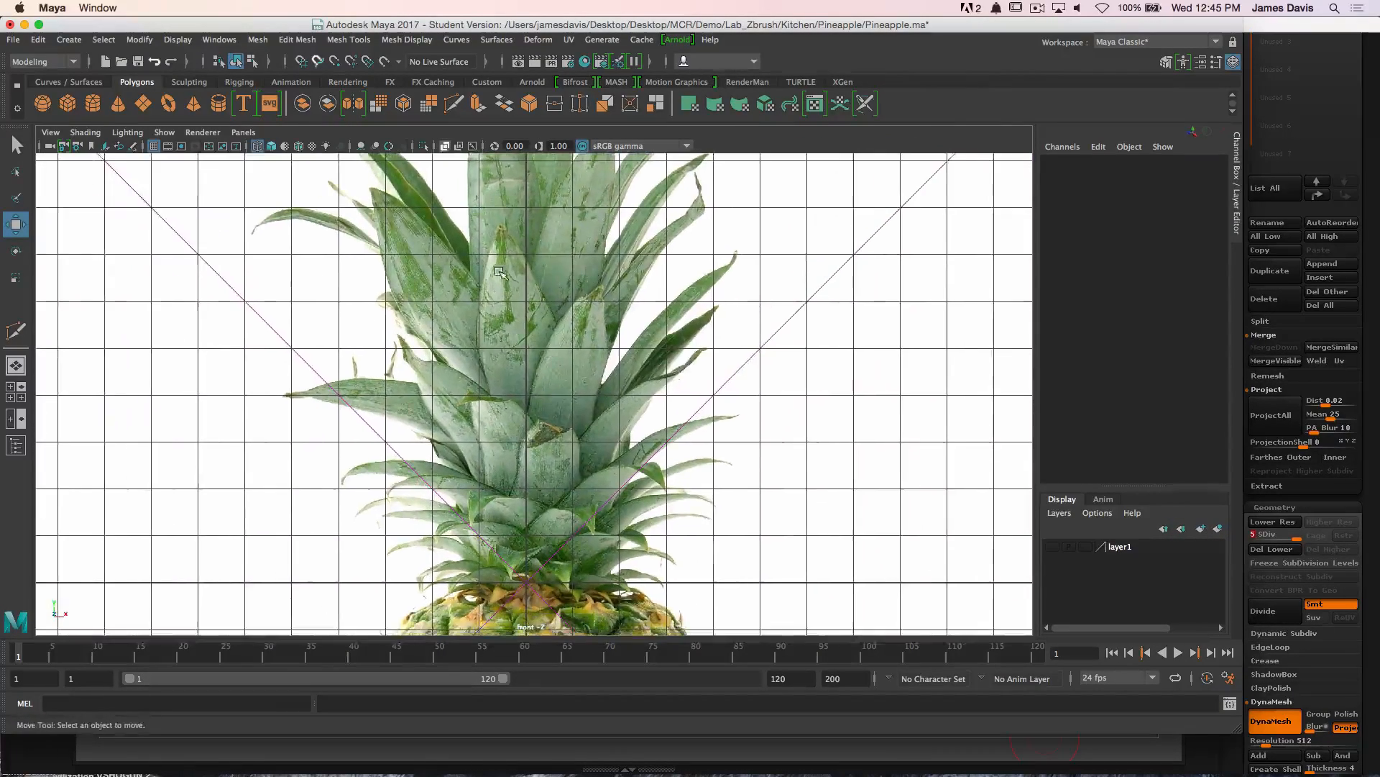
{"action": "right_click_drag", "start_coordinate": [558, 286], "coordinate": [606, 327], "text": "alt"}
{"action": "middle_click_drag", "start_coordinate": [605, 327], "coordinate": [634, 278], "text": "alt"}
{"action": "right_click_drag", "start_coordinate": [634, 278], "coordinate": [447, 261], "text": "alt"}
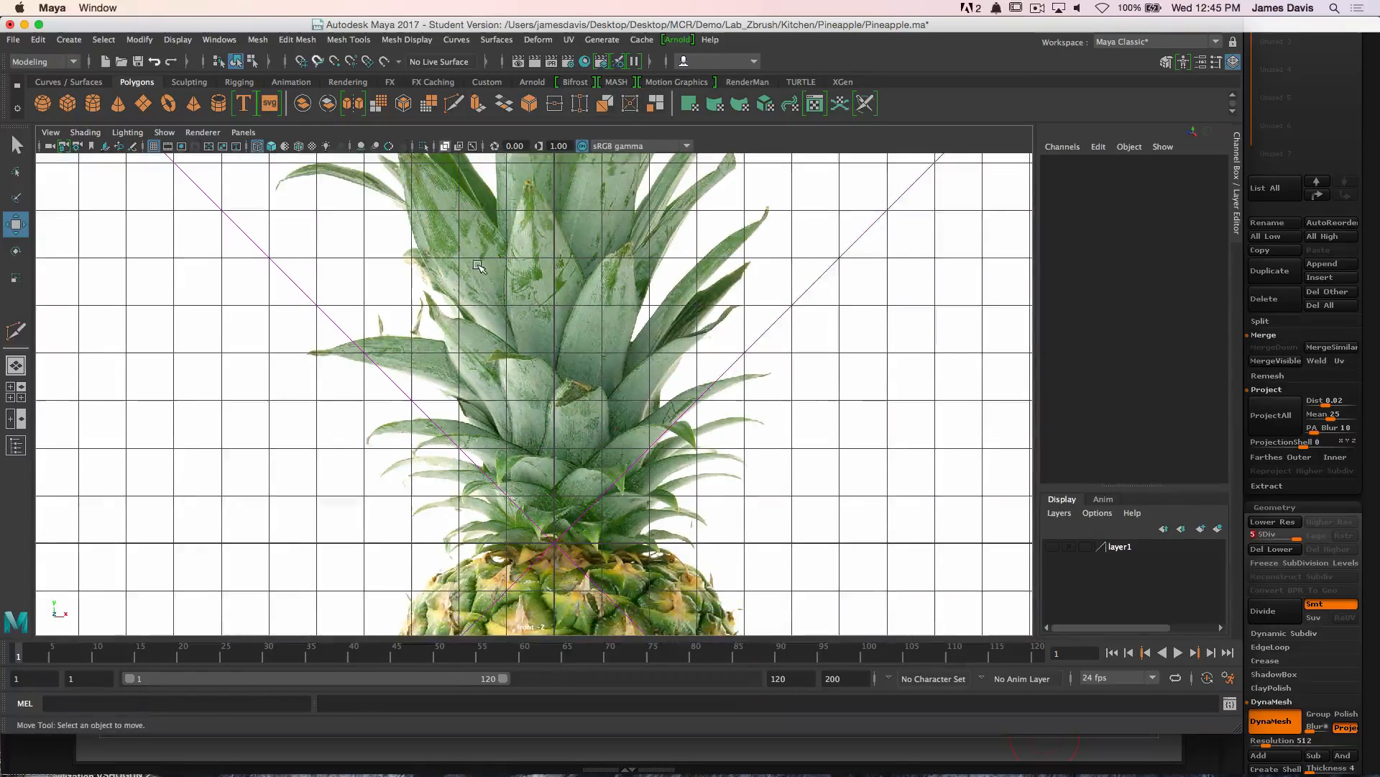
{"action": "middle_click_drag", "start_coordinate": [447, 261], "coordinate": [433, 344], "text": "alt"}
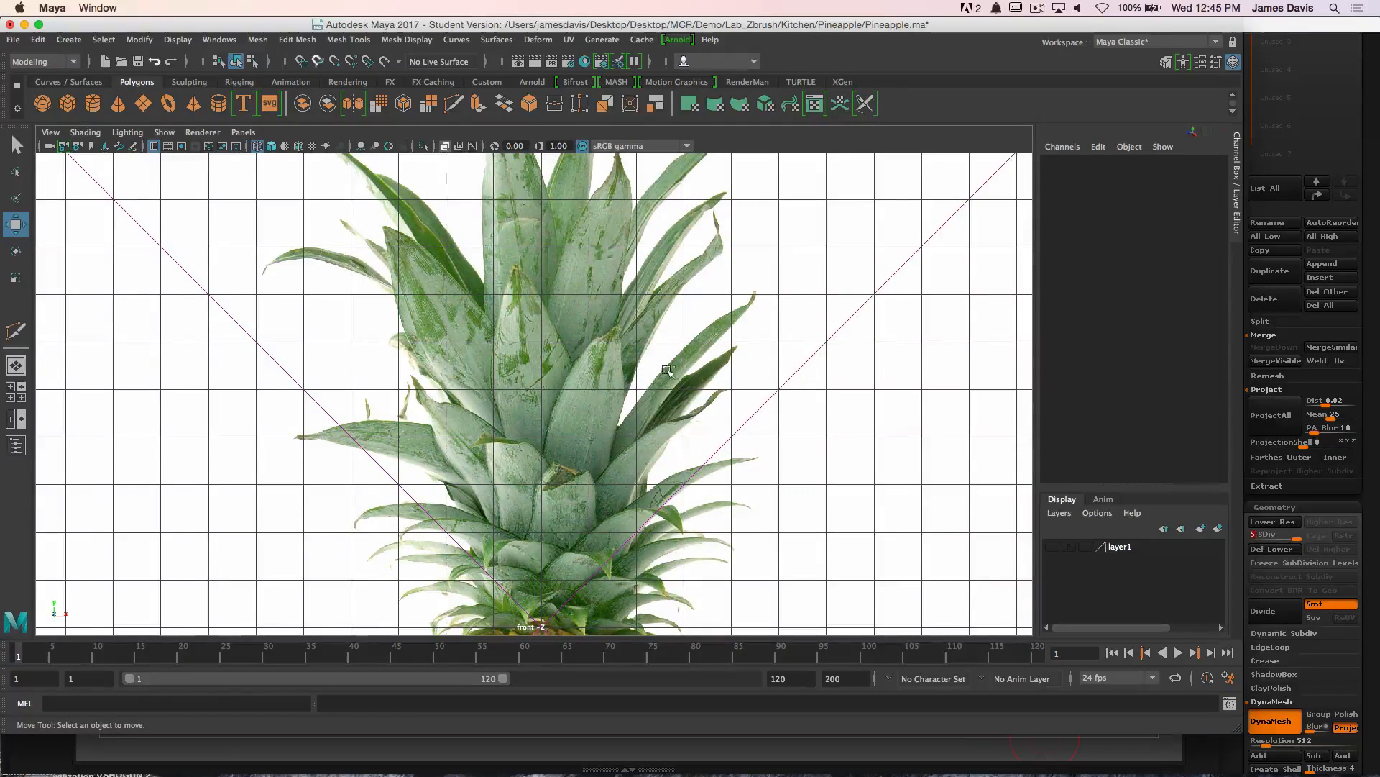
{"action": "right_click_drag", "start_coordinate": [650, 272], "coordinate": [599, 363], "text": "alt"}
{"action": "middle_click_drag", "start_coordinate": [599, 363], "coordinate": [620, 320], "text": "alt"}
{"action": "right_click_drag", "start_coordinate": [496, 302], "coordinate": [528, 287], "text": "alt"}
{"action": "mouse_move", "coordinate": [529, 287]}
{"action": "middle_mouse_down", "text": "alt"}
{"action": "mouse_move", "coordinate": [560, 345]}
{"action": "mouse_move", "coordinate": [565, 320]}
{"action": "mouse_move", "coordinate": [544, 299]}
{"action": "middle_mouse_up", "text": "alt"}
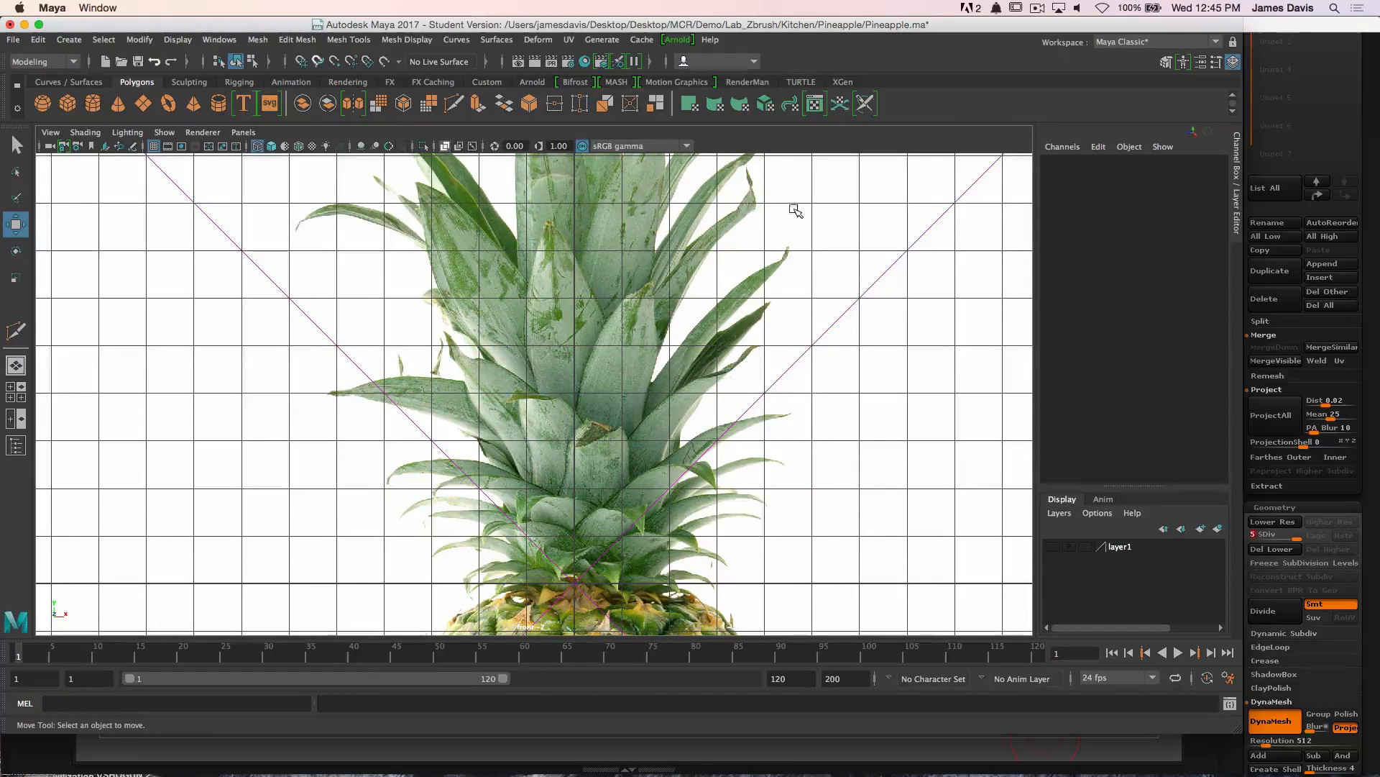
{"action": "right_click_drag", "start_coordinate": [675, 307], "coordinate": [709, 312], "text": "alt"}
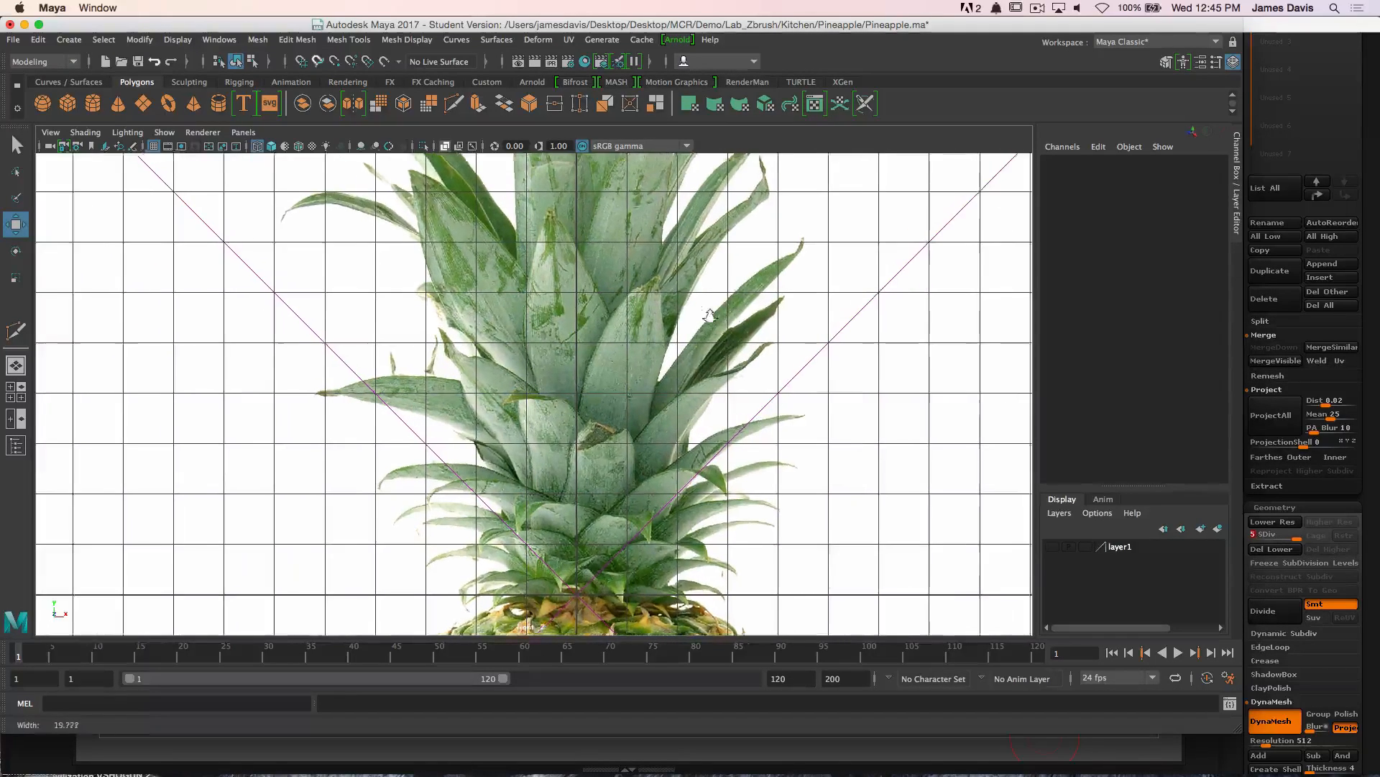
{"action": "middle_click_drag", "start_coordinate": [709, 311], "coordinate": [670, 246], "text": "alt"}
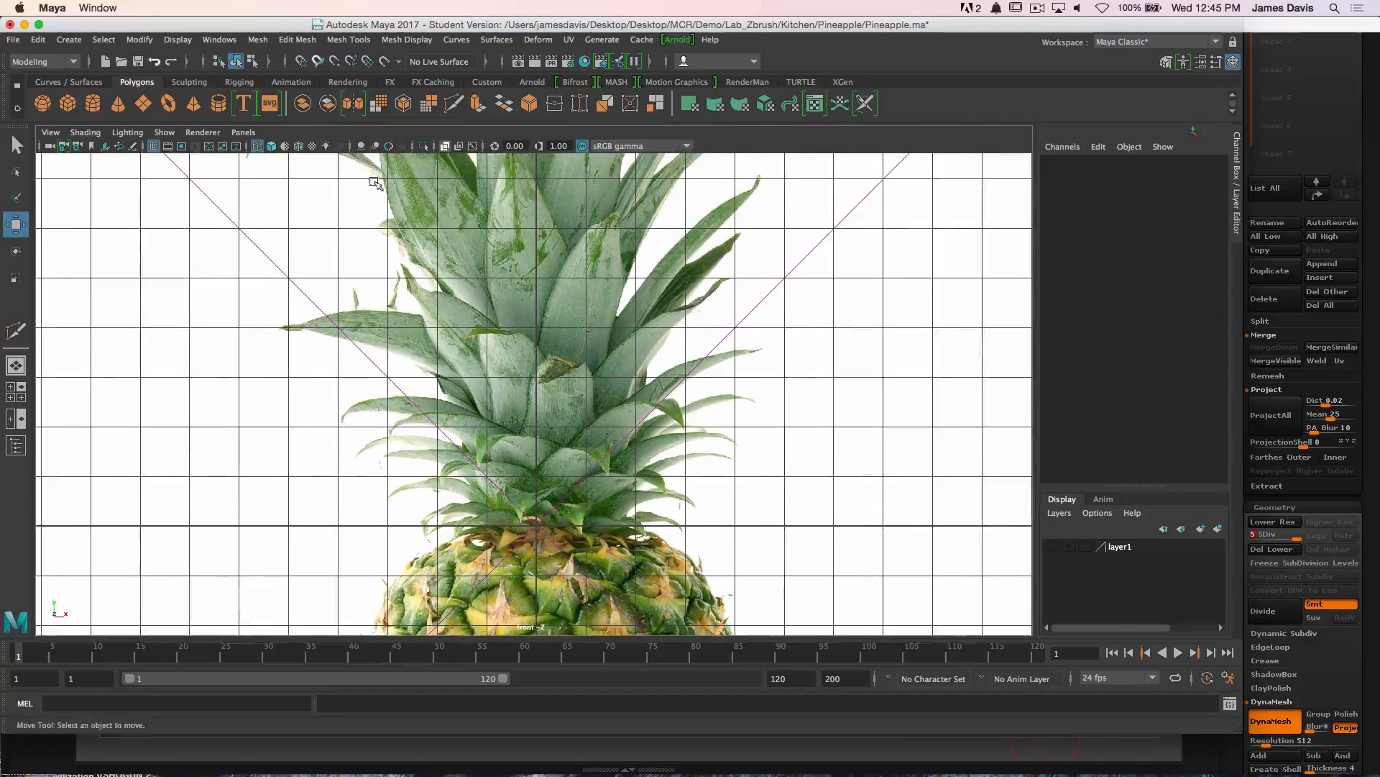
Create a polygon plane at the origin and set its Rotate X to 90
{"action": "left_click", "coordinate": [145, 107]}
{"action": "scroll", "coordinate": [536, 471], "scroll_direction": "down", "scroll_amount": 1}
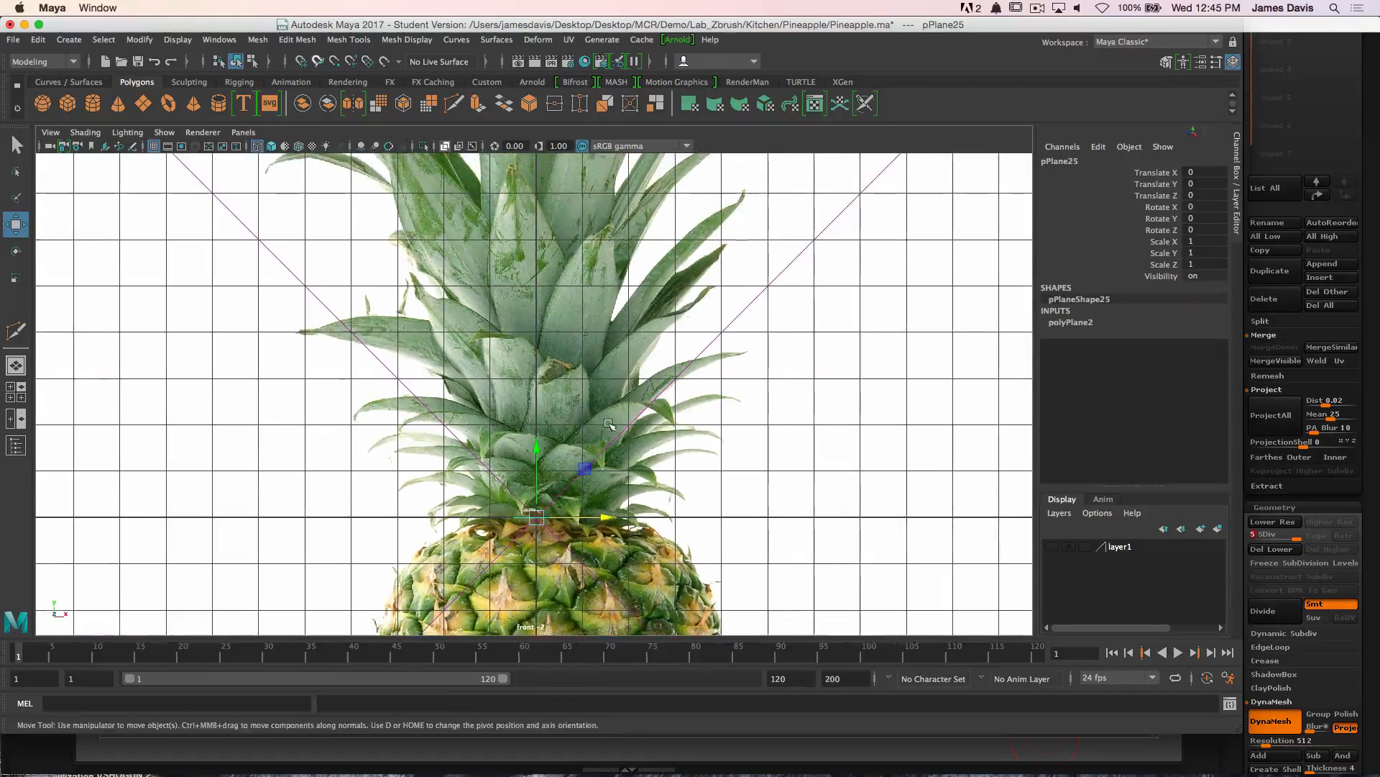
{"action": "key", "text": "e"}
{"action": "left_click_drag", "start_coordinate": [535, 471], "coordinate": [541, 507]}
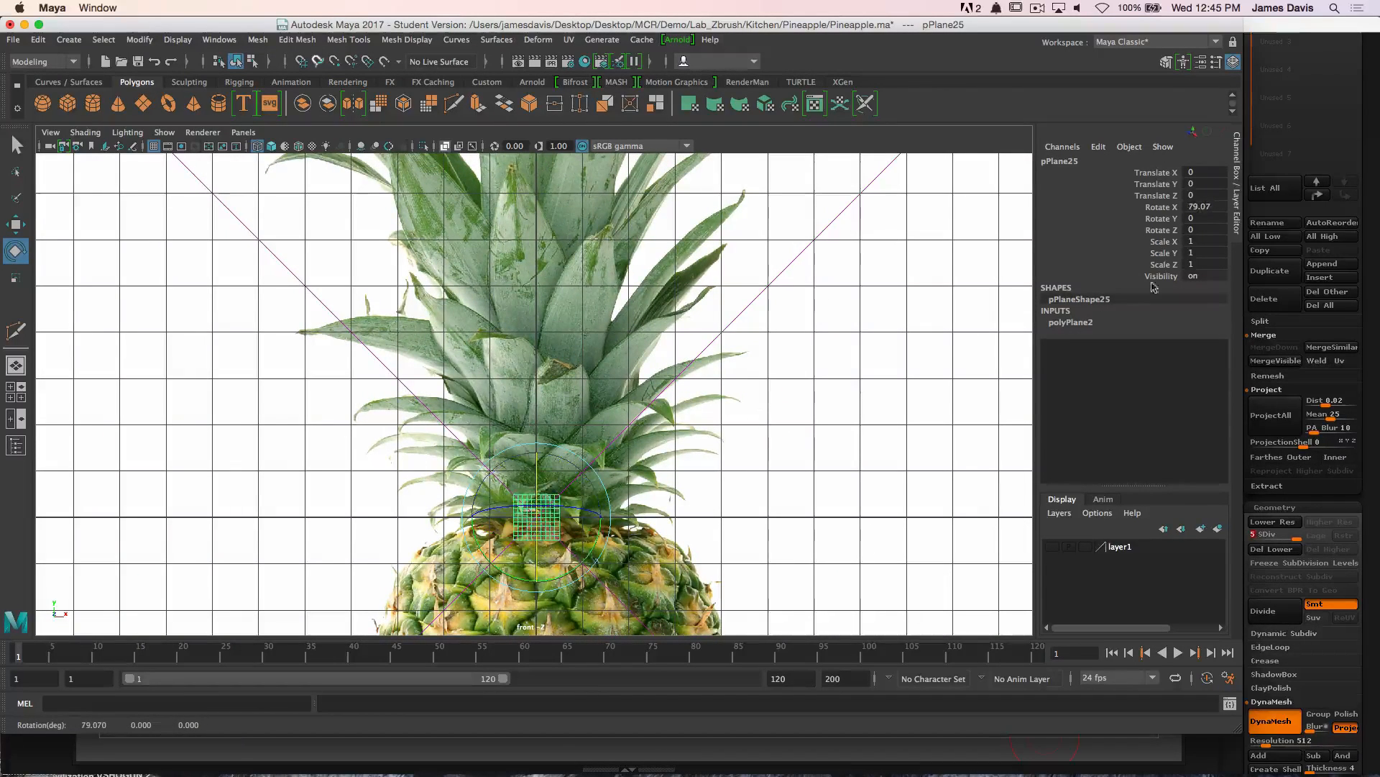
{"action": "key", "text": "Return"}
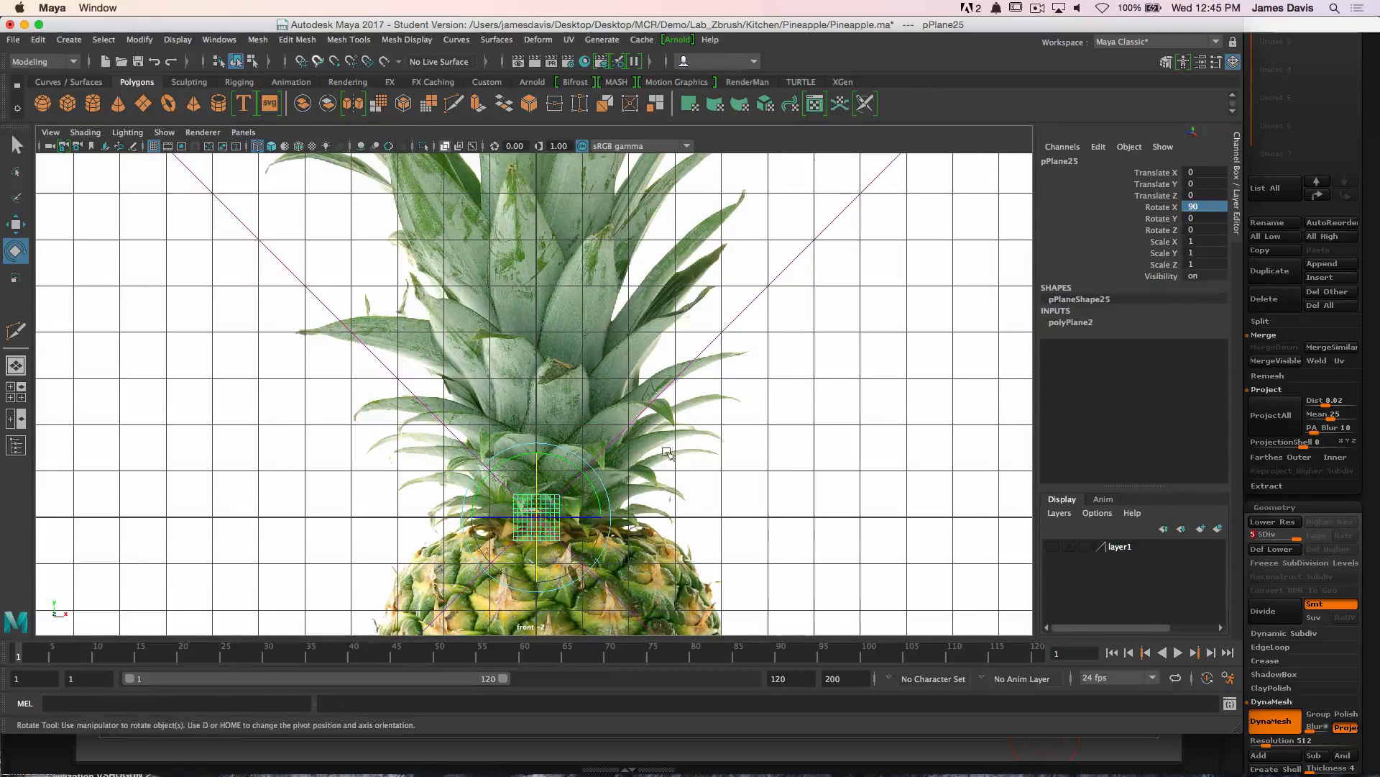
Set the plane's subdivisions width and height to 1
{"action": "left_click", "coordinate": [1069, 322]}
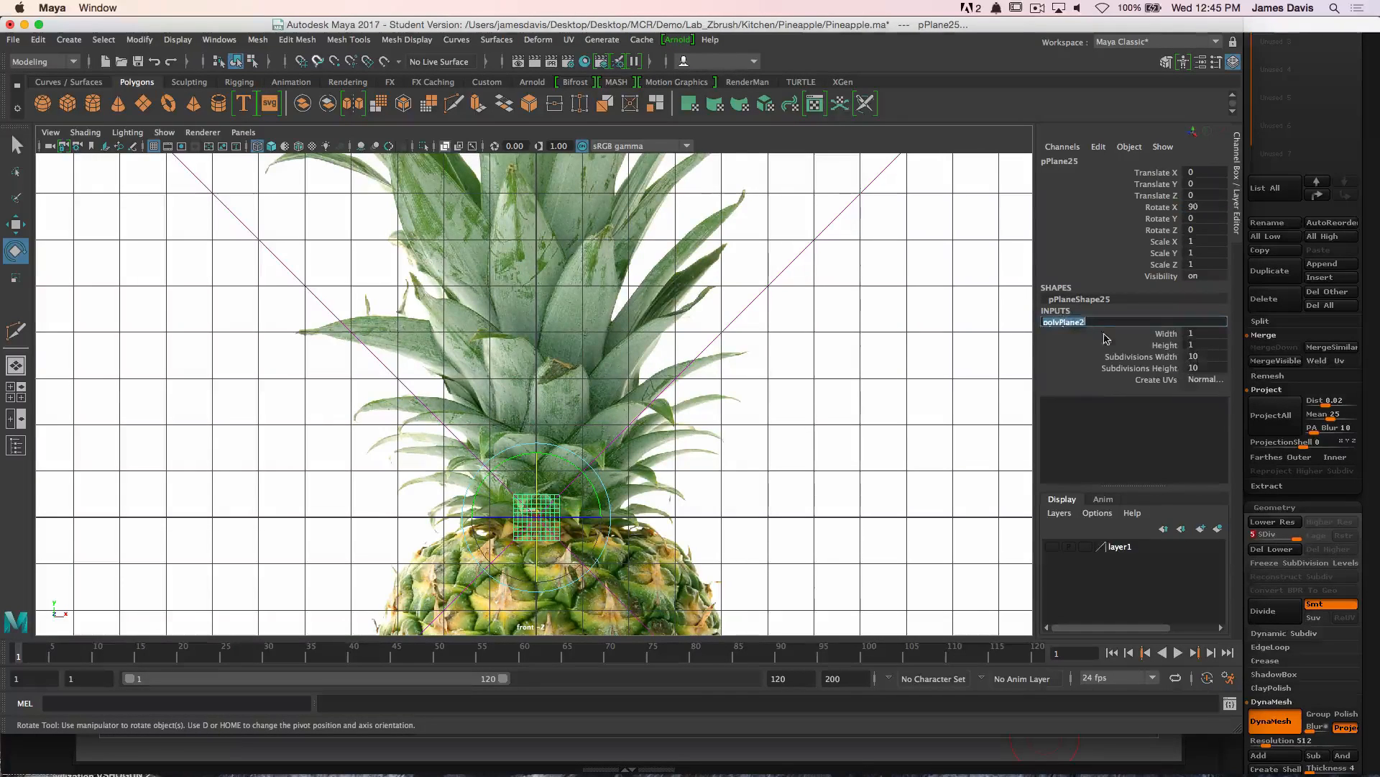
{"action": "left_click_drag", "start_coordinate": [1143, 357], "coordinate": [1144, 368]}
{"action": "middle_click_drag", "start_coordinate": [936, 352], "coordinate": [525, 336]}
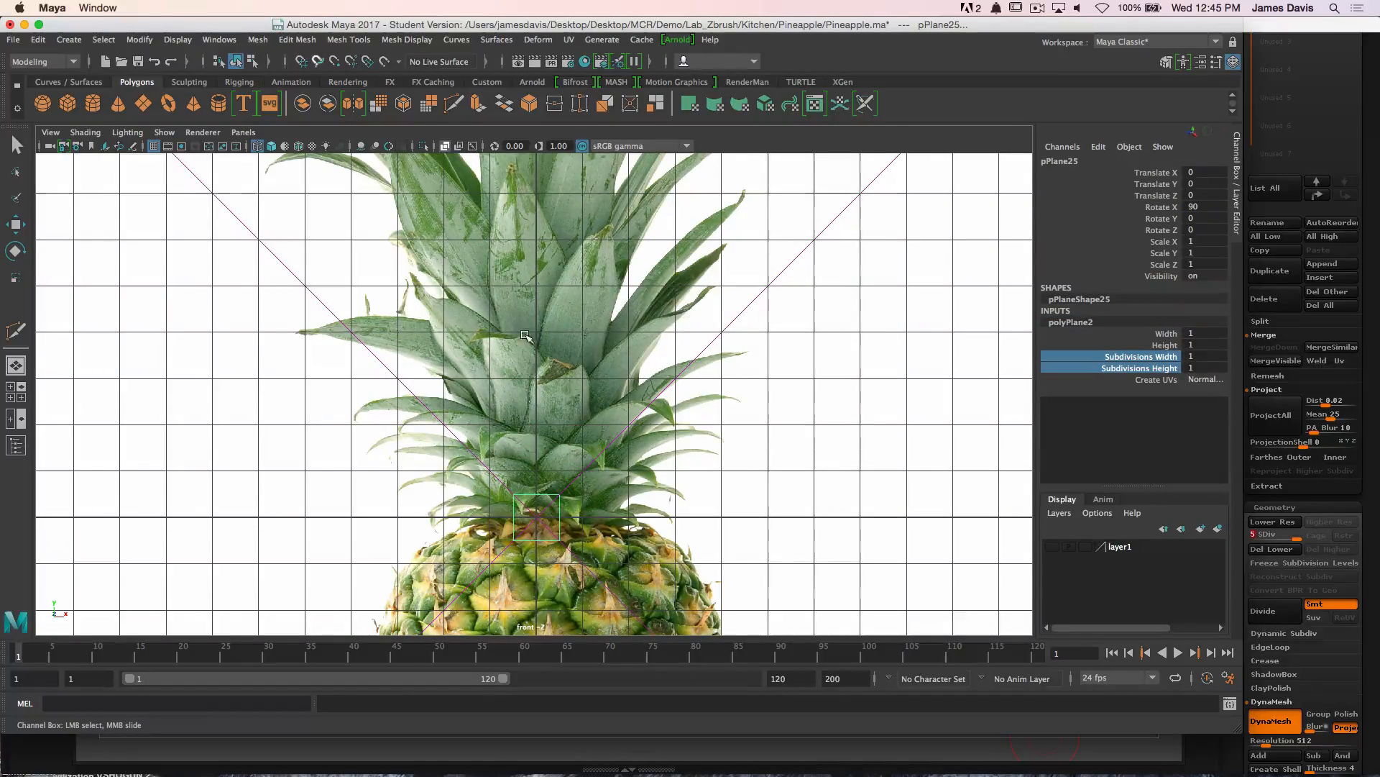
Set the plane's Rotate Y to 90 and move it to about X 0.87, Y 0.5 at the crown's base
{"action": "key", "text": "e"}
{"action": "left_click_drag", "start_coordinate": [561, 520], "coordinate": [517, 522]}
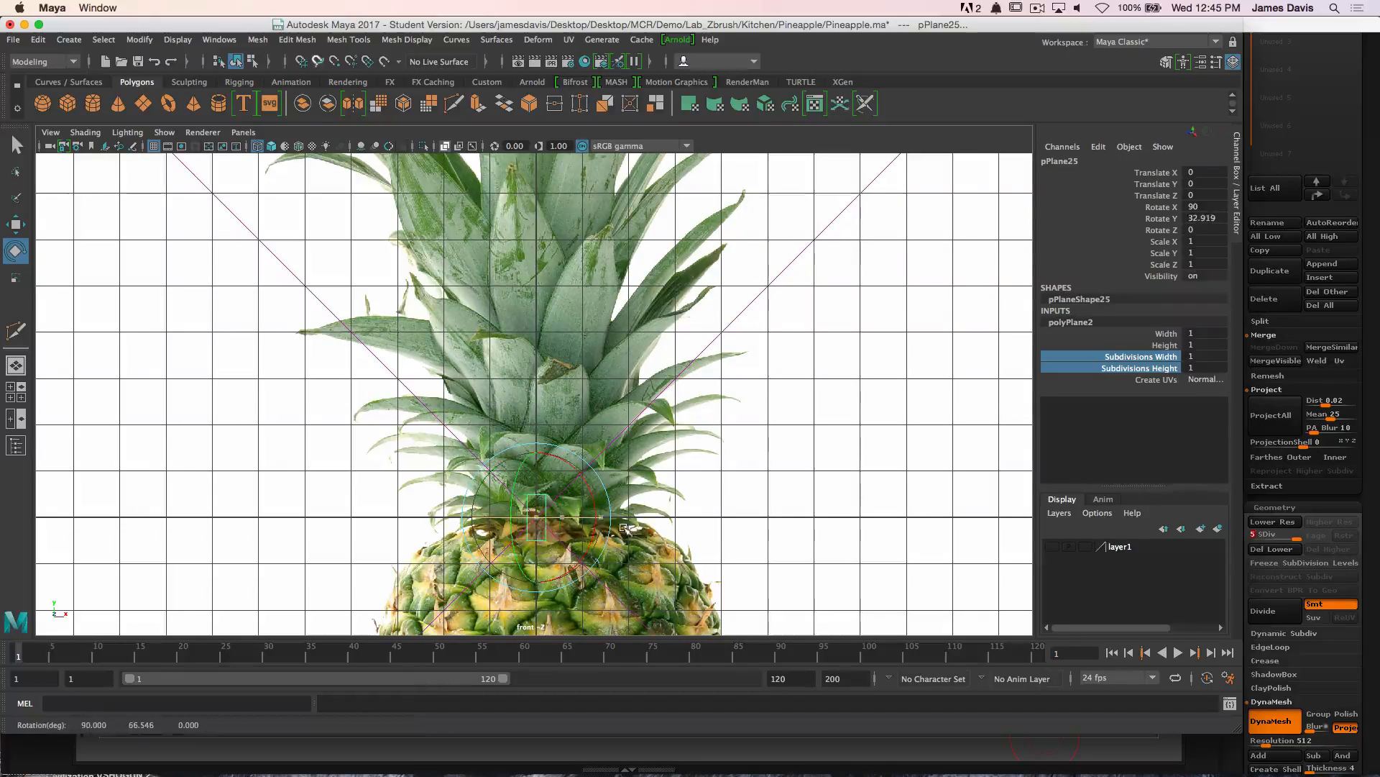
{"action": "left_click", "coordinate": [1208, 219]}
{"action": "type", "text": "9"}
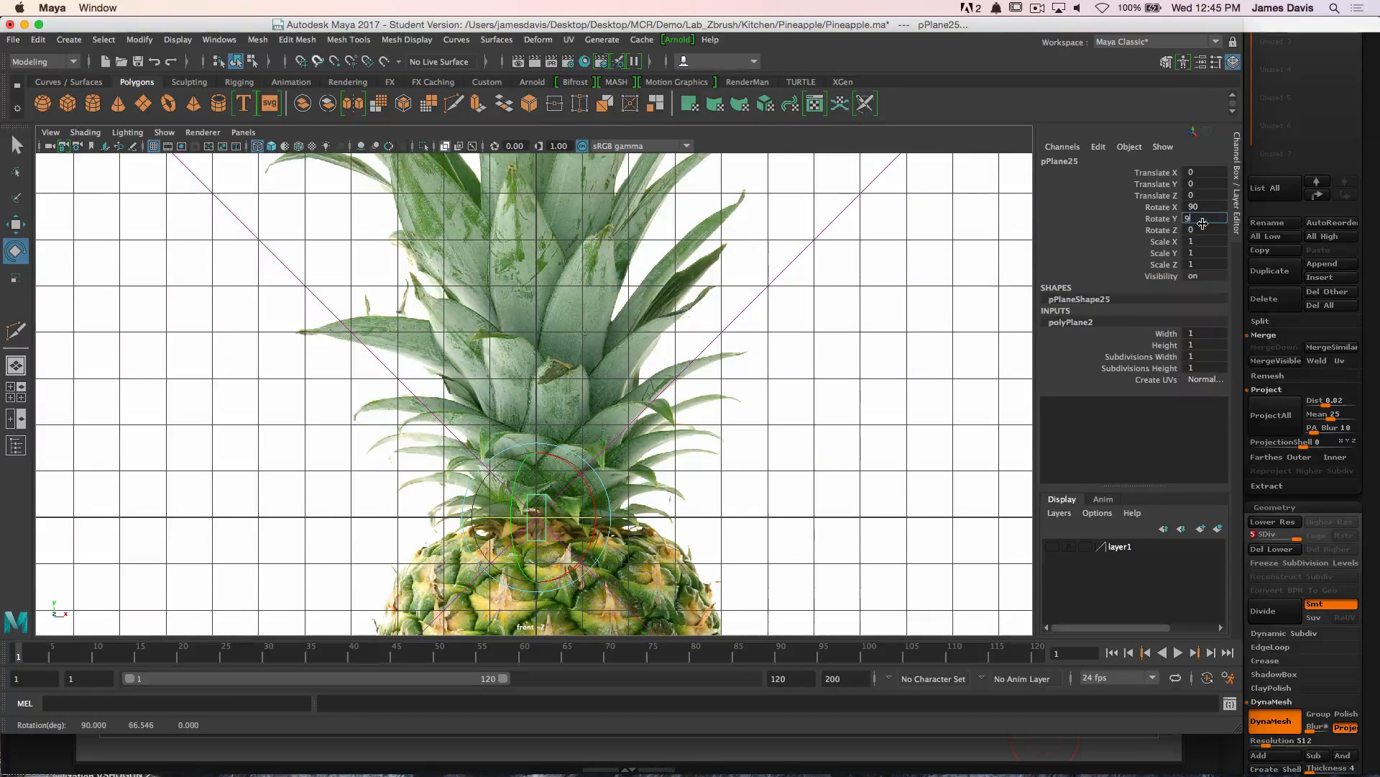
{"action": "type", "text": "0"}
{"action": "key", "text": "Return"}
{"action": "key", "text": "w"}
{"action": "left_click_drag", "start_coordinate": [537, 516], "coordinate": [576, 495]}
Select the plane's upper edge and check the selection in the perspective view
{"action": "key", "text": "q"}
{"action": "right_click", "coordinate": [576, 485]}
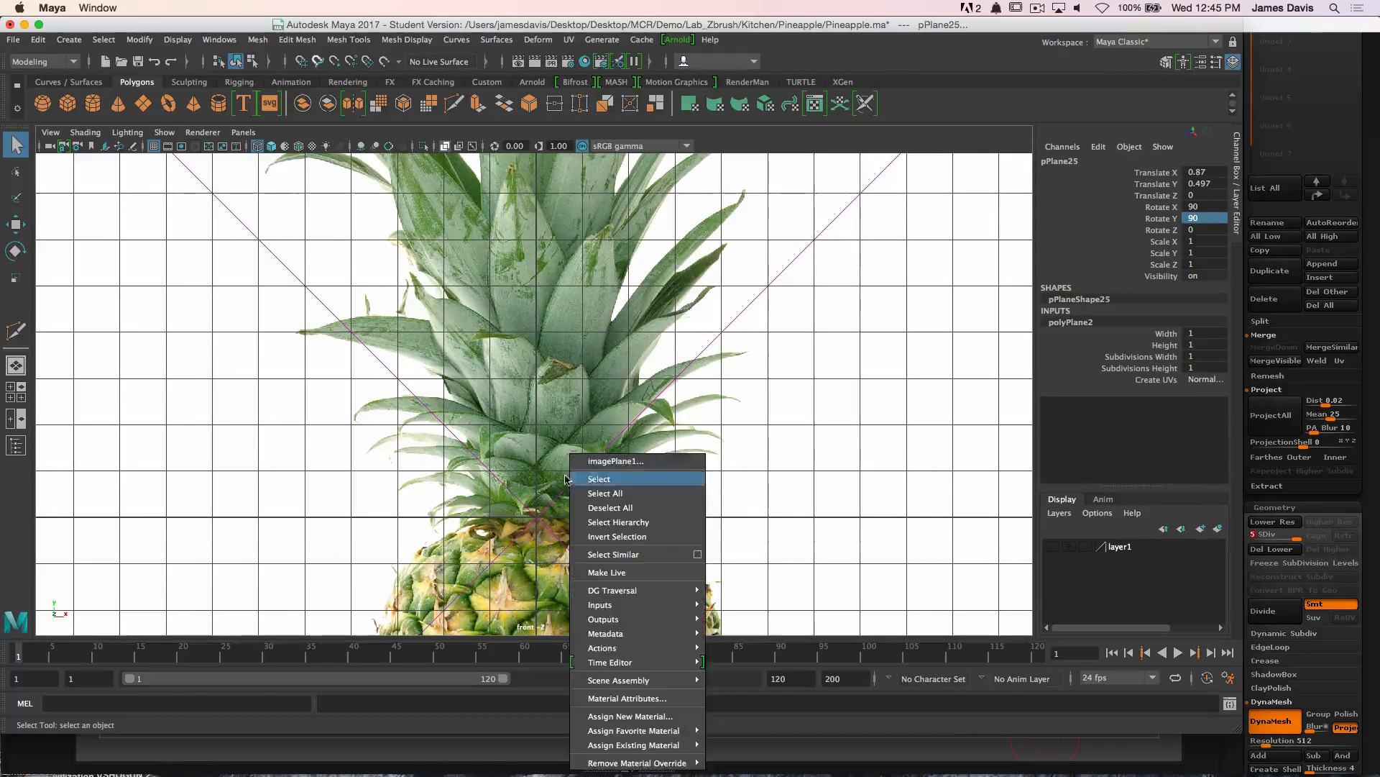
{"action": "right_click_drag", "start_coordinate": [579, 476], "coordinate": [572, 388]}
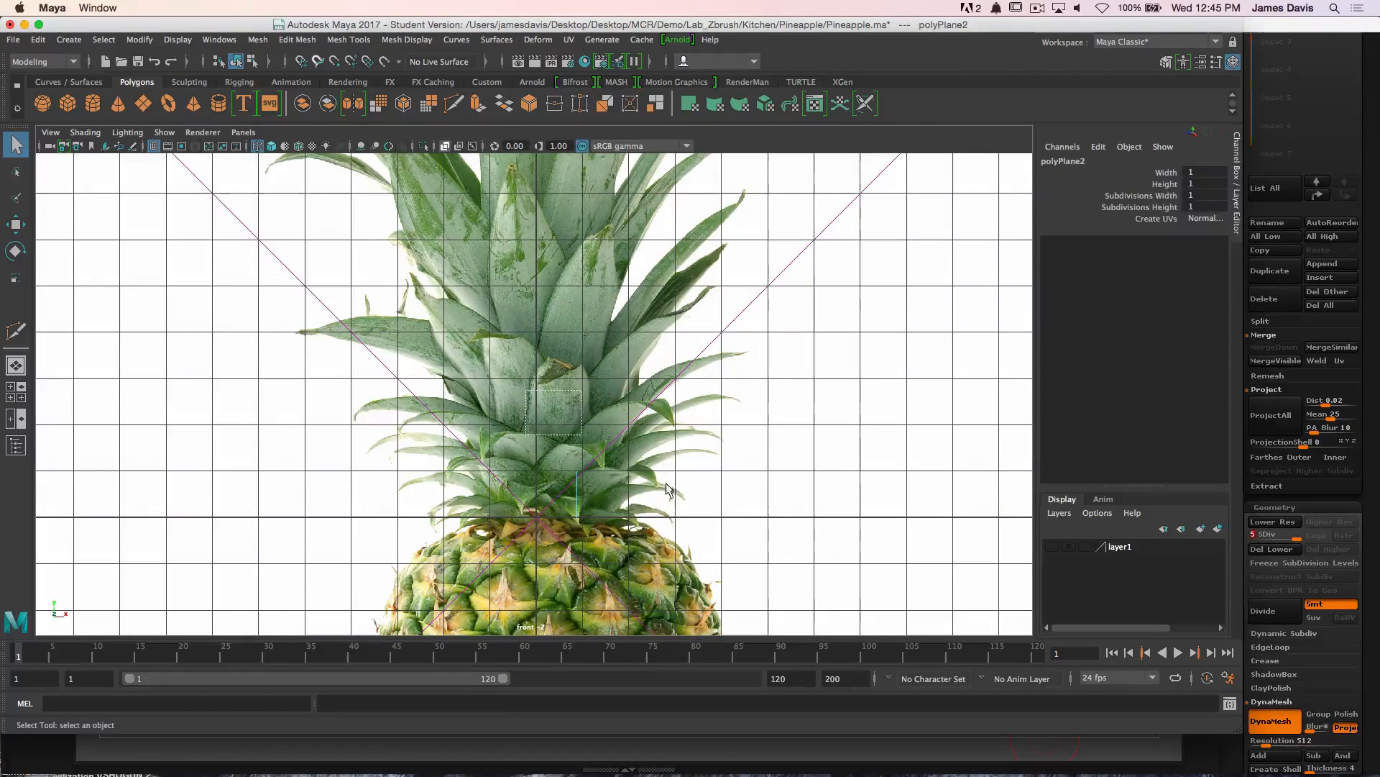
{"action": "left_click_drag", "start_coordinate": [535, 543], "coordinate": [536, 543], "text": "ctrl"}
{"action": "key", "text": "space"}
{"action": "key", "text": "space"}
{"action": "key", "text": "f"}
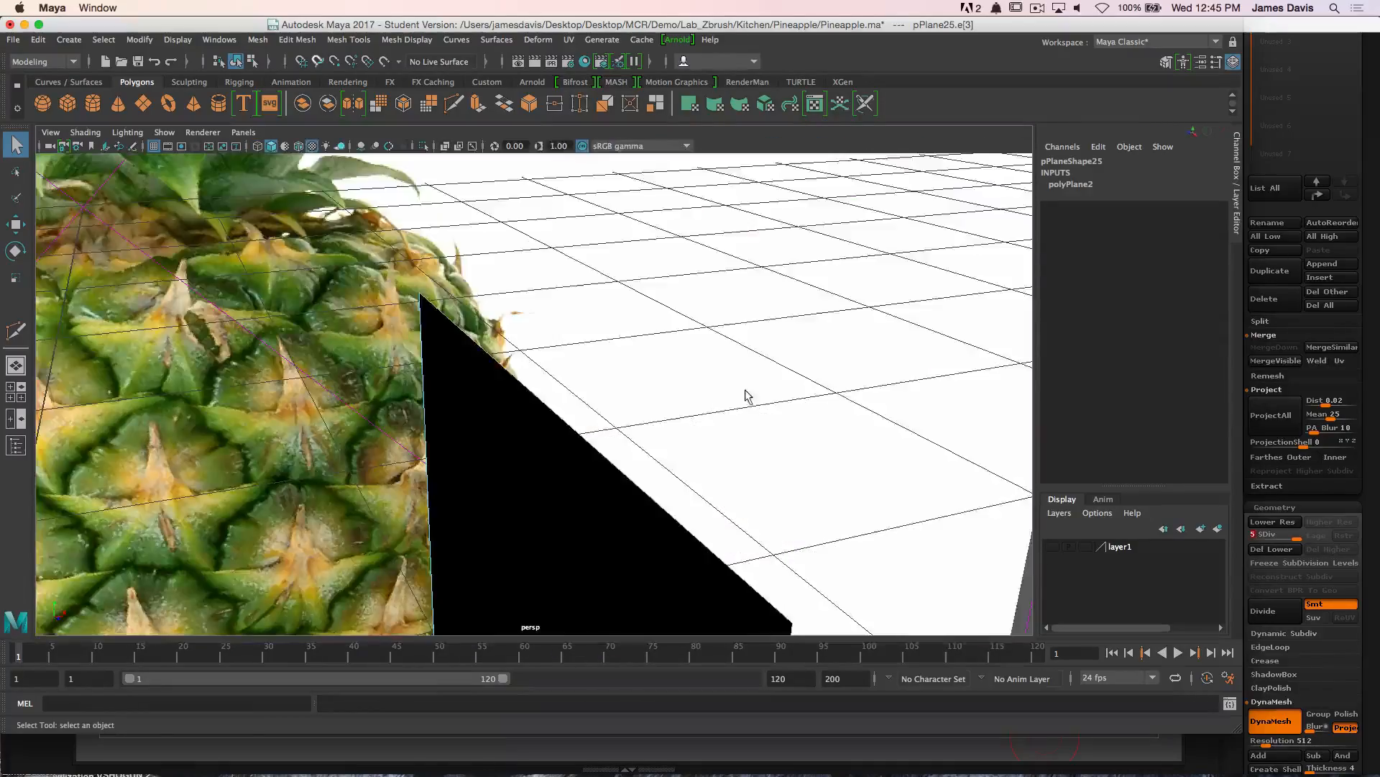
{"action": "left_click_drag", "start_coordinate": [745, 392], "coordinate": [710, 387], "text": "alt"}
{"action": "right_click_drag", "start_coordinate": [710, 386], "coordinate": [709, 333], "text": "alt"}
{"action": "left_click_drag", "start_coordinate": [709, 333], "coordinate": [548, 411], "text": "alt"}
{"action": "key", "text": "space"}
{"action": "key", "text": "space"}
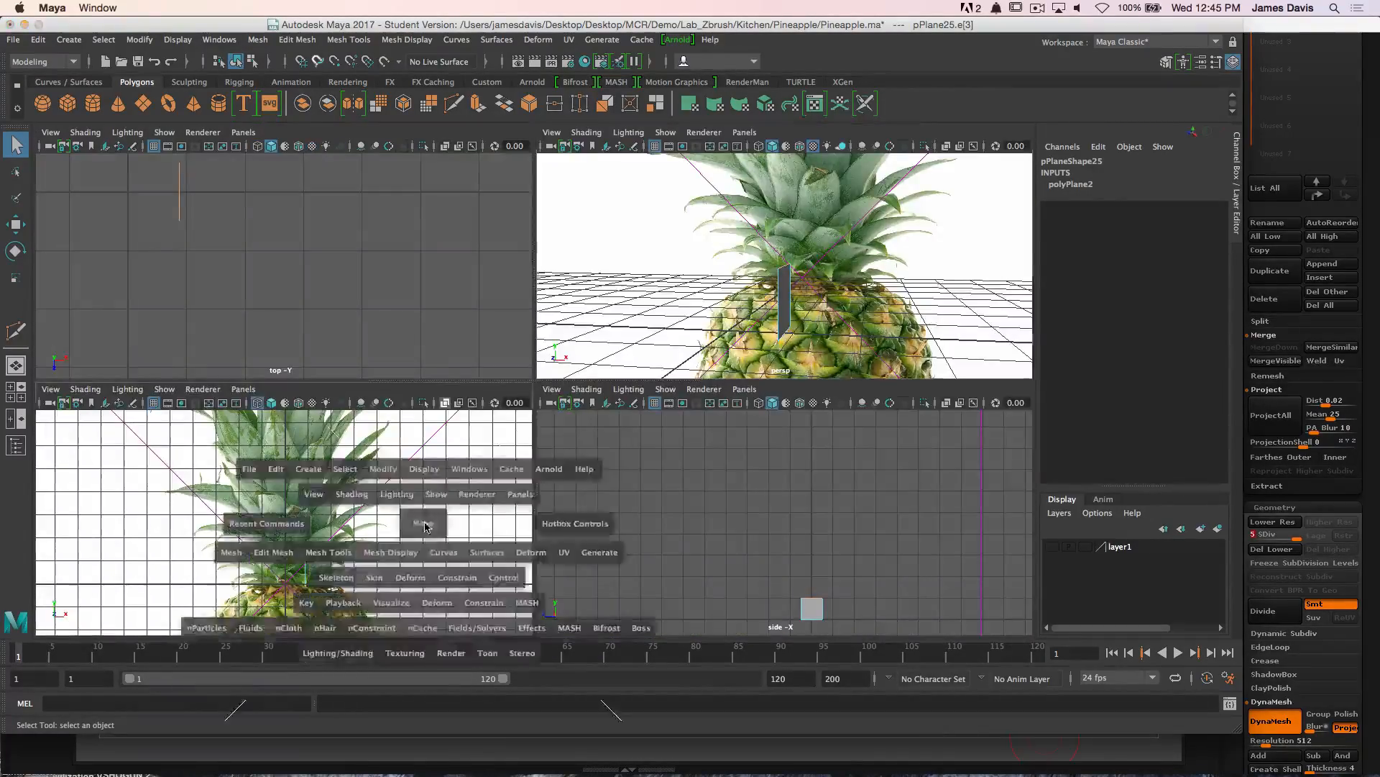
Extrude the plane's upper edge up along the reference leaf to about X 1.4, Y 4.5 in the front view
{"action": "middle_click_drag", "start_coordinate": [590, 352], "coordinate": [575, 325], "text": "alt"}
{"action": "key", "text": "w"}
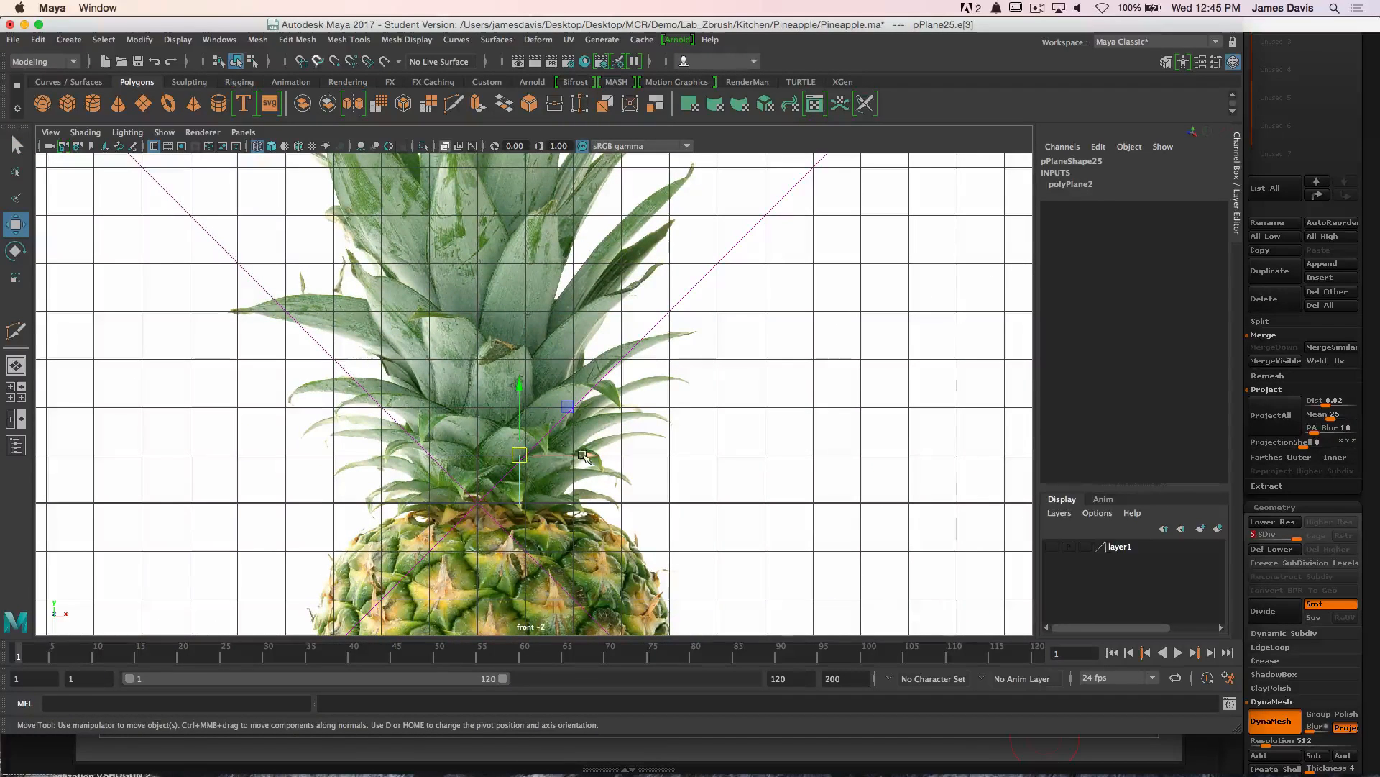
{"action": "key", "text": "ctrl+e"}
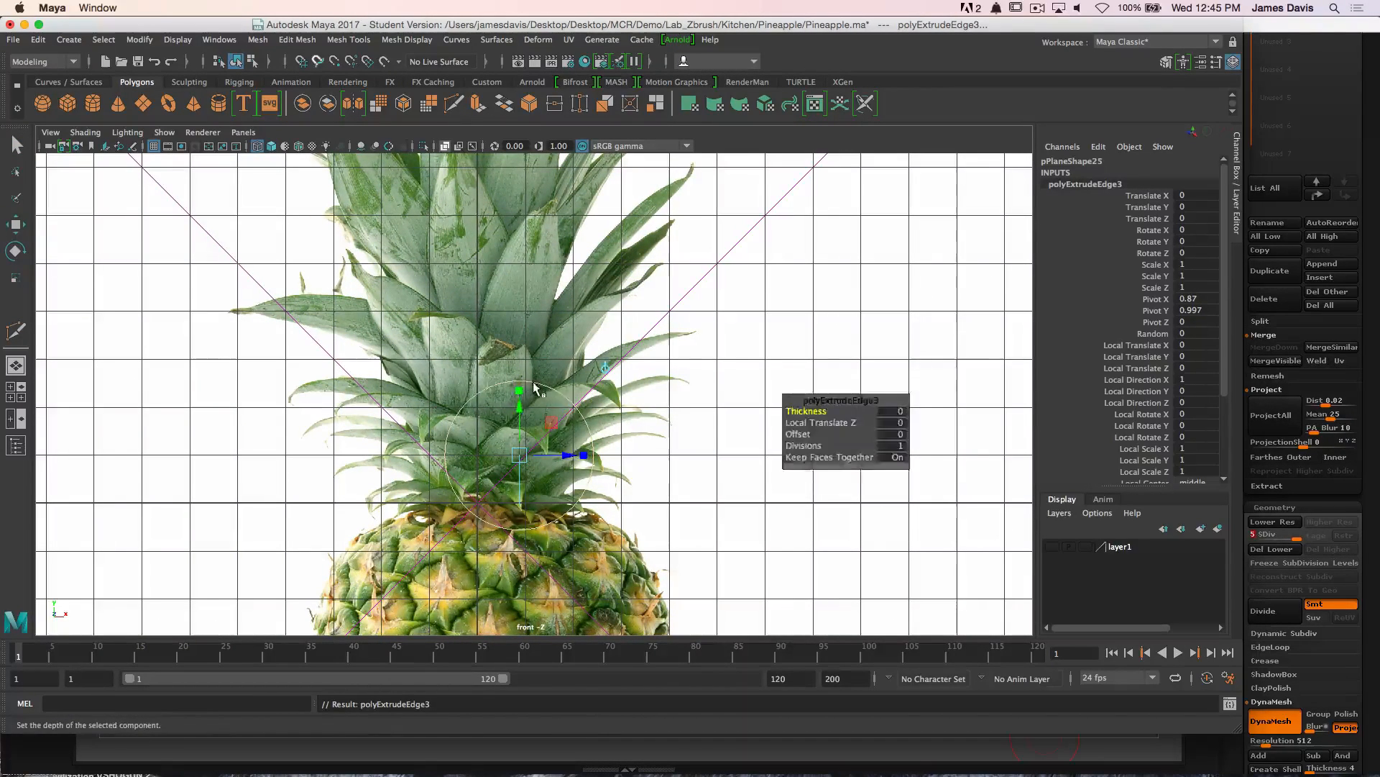
{"action": "left_click_drag", "start_coordinate": [521, 393], "coordinate": [543, 243]}
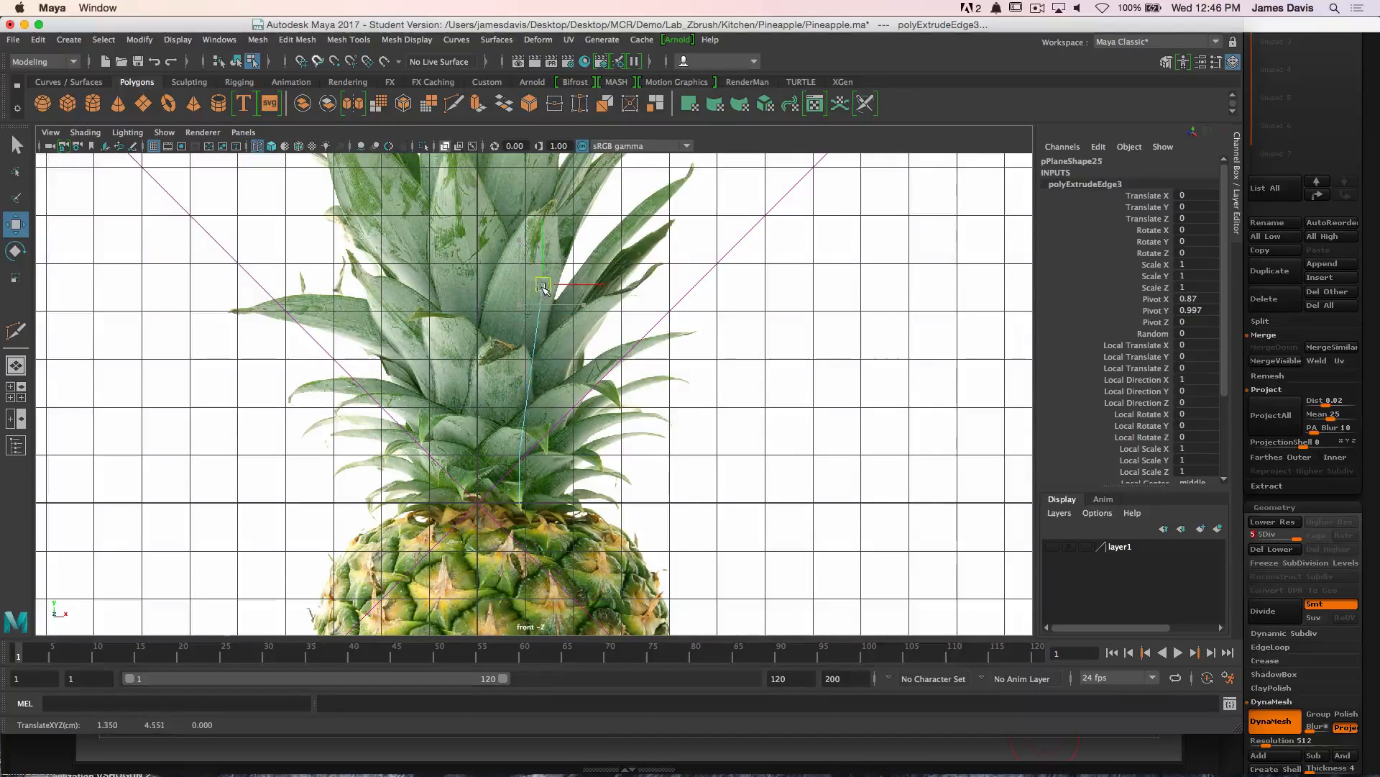
Extrude the strip's end edge again along the leaf to about X 2.5, Y 7.7
{"action": "key", "text": "f"}
{"action": "key", "text": "ctrl+e"}
{"action": "key", "text": "w"}
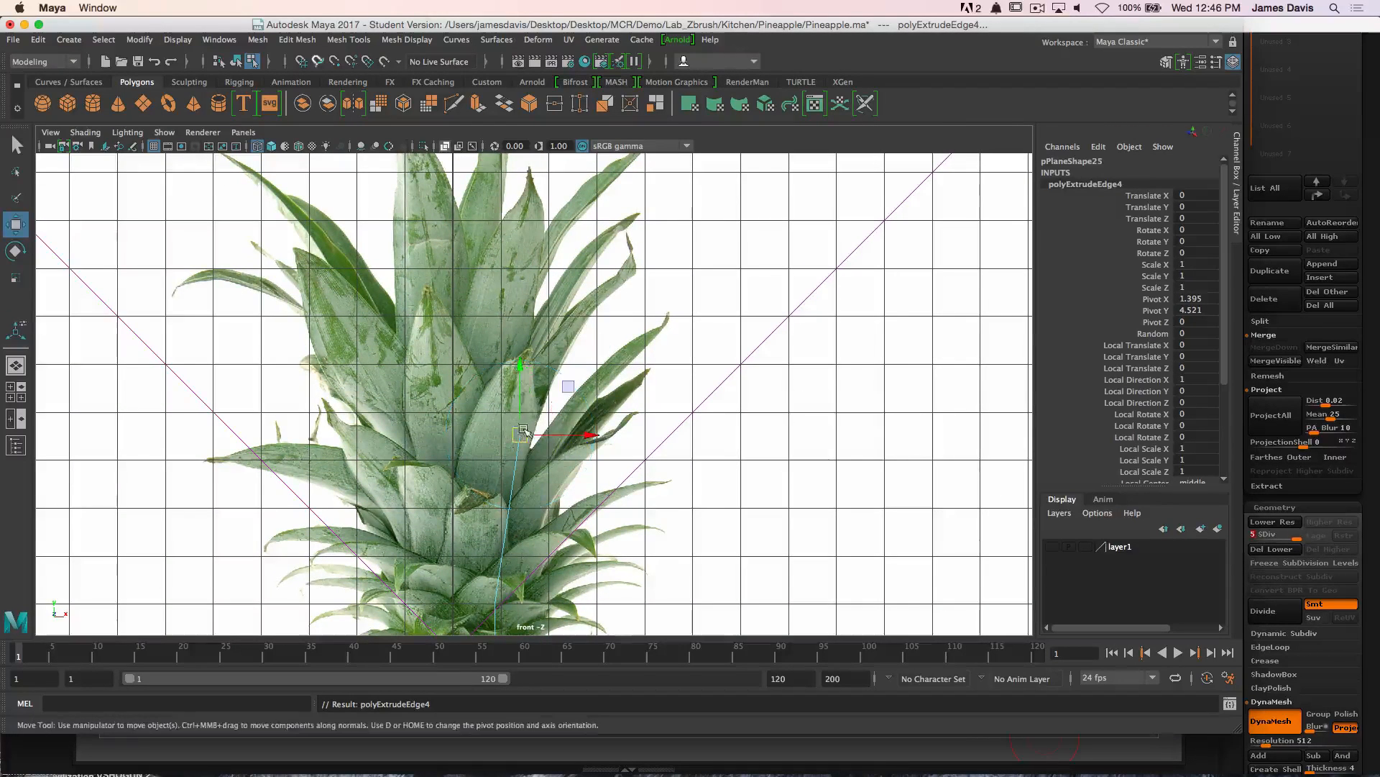
{"action": "left_click_drag", "start_coordinate": [549, 429], "coordinate": [573, 282]}
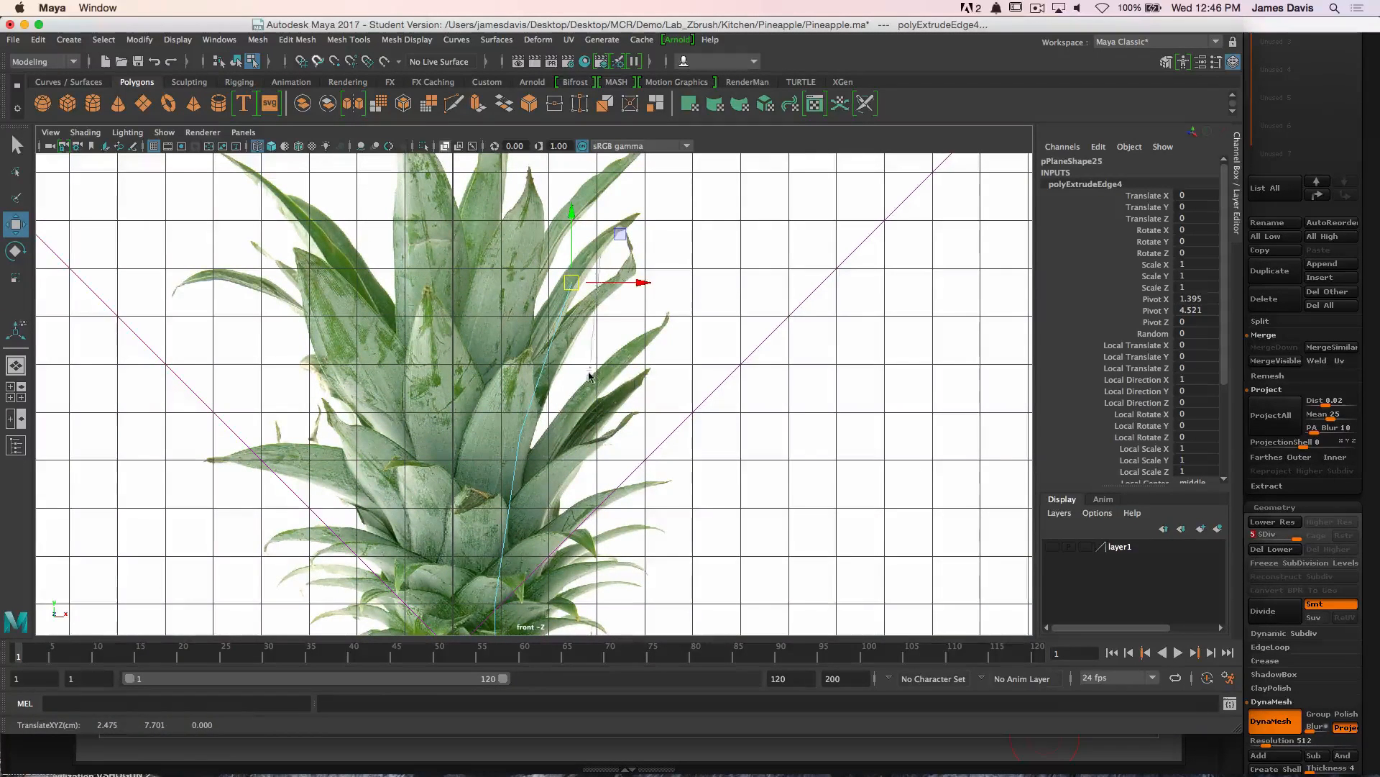
Extrude a last segment from the strip's end edge out to the tip of the reference leaf
{"action": "key", "text": "ctrl+e"}
{"action": "key", "text": "f"}
{"action": "key", "text": "w"}
{"action": "left_click_drag", "start_coordinate": [559, 387], "coordinate": [628, 314]}
{"action": "middle_click_drag", "start_coordinate": [567, 368], "coordinate": [591, 275], "text": "alt"}
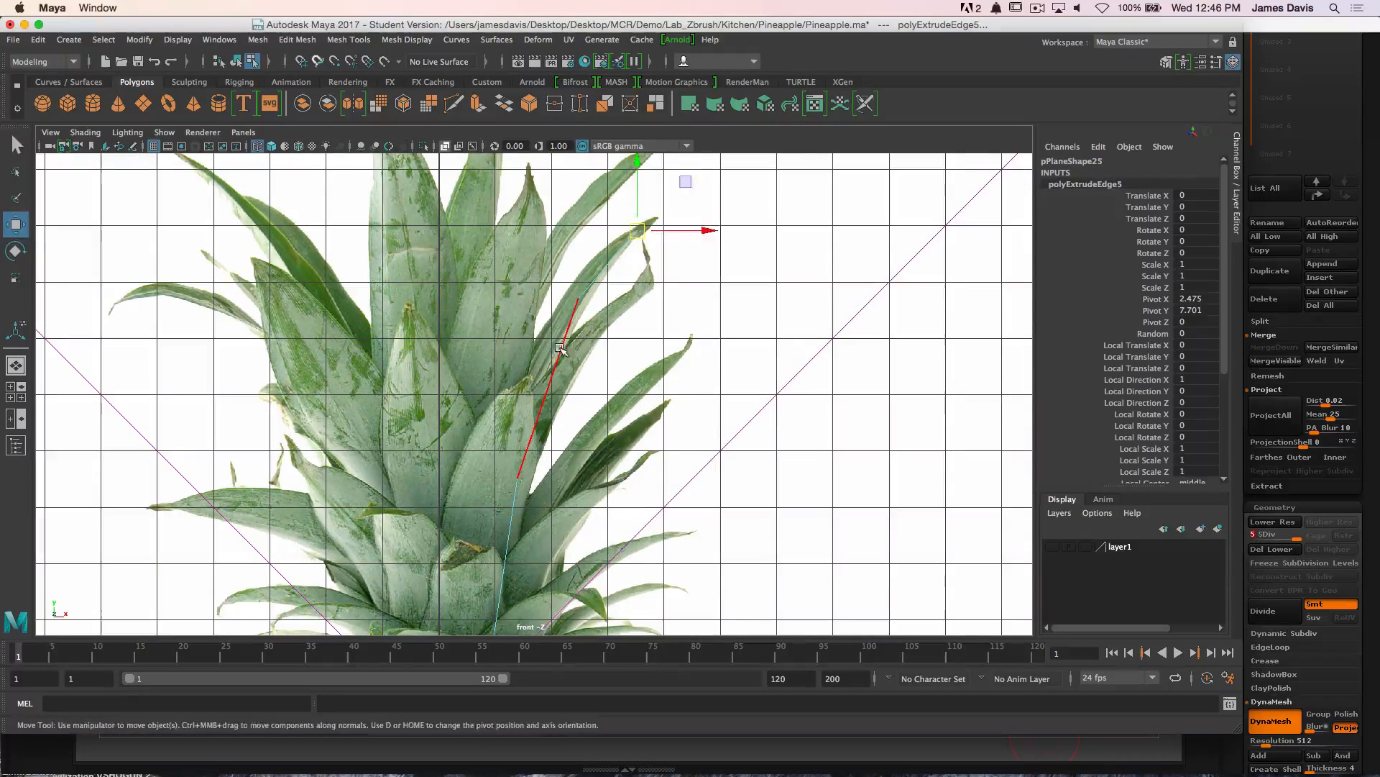
Try inserting multiple edge loops across the strip's third segment with the Insert Edge Loop tool and undo them
{"action": "key", "text": "q"}
{"action": "key", "text": "F8"}
{"action": "left_click", "coordinate": [555, 358]}
{"action": "right_click_drag", "start_coordinate": [555, 377], "coordinate": [471, 376], "text": "shift"}
{"action": "key", "text": "w"}
{"action": "left_click", "coordinate": [555, 384]}
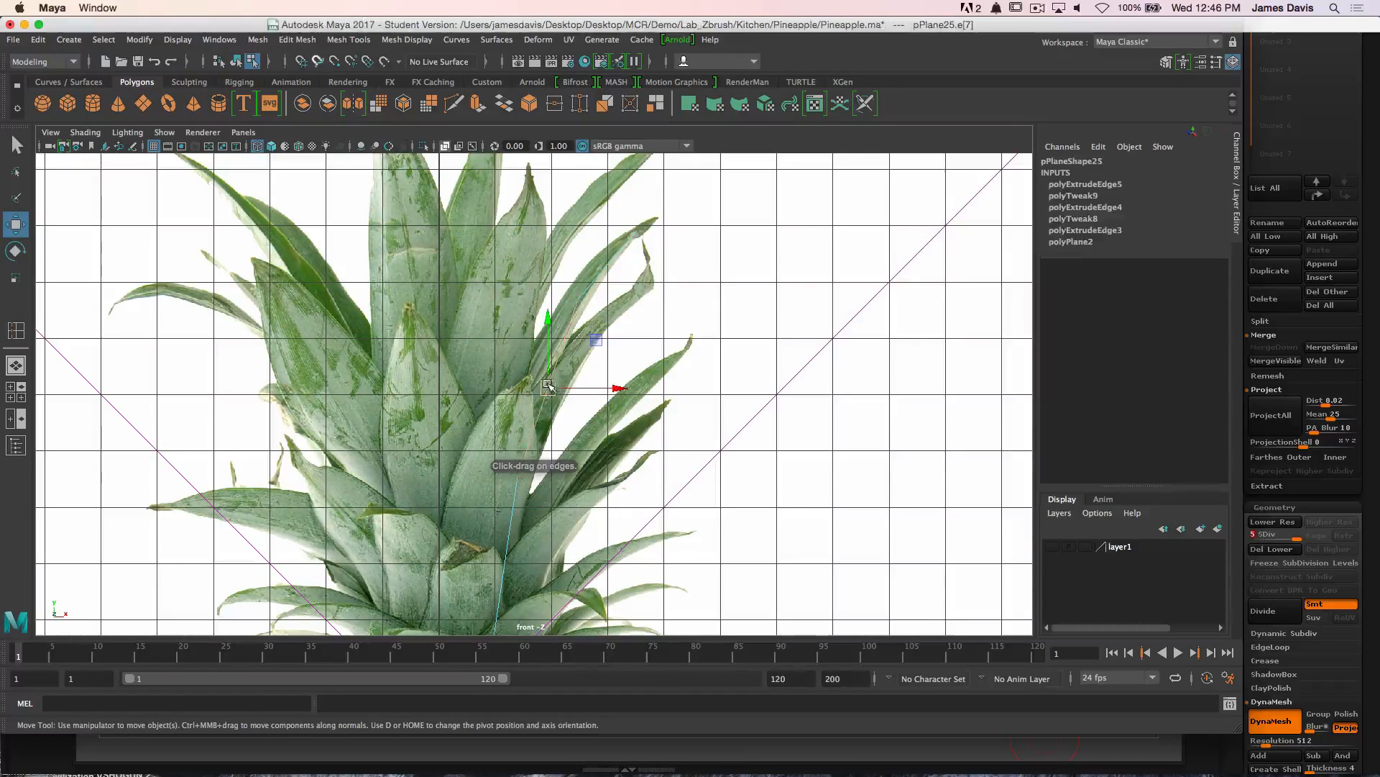
{"action": "key", "text": "y"}
{"action": "left_click", "coordinate": [553, 386]}
{"action": "key", "text": "z"}
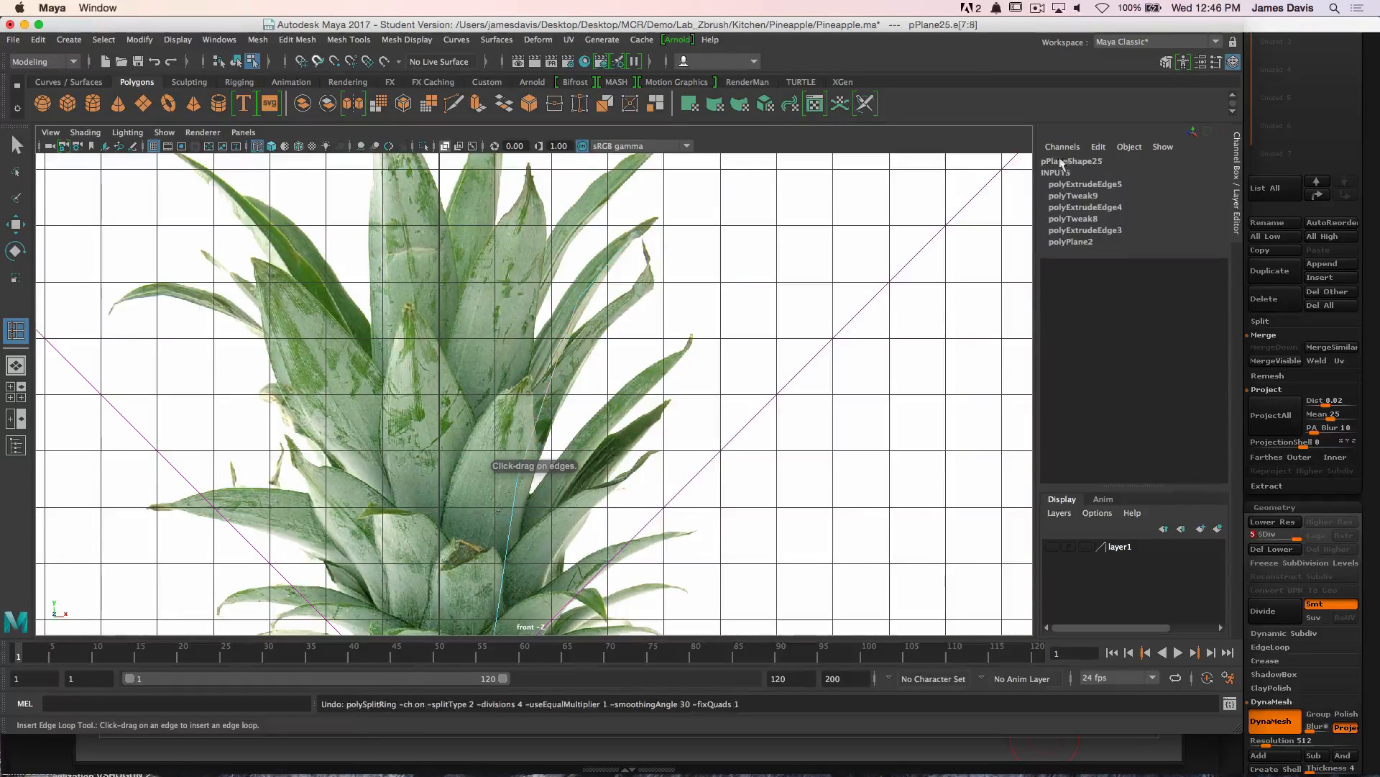
Set the Insert Edge Loop tool to maintain relative distance from edge
{"action": "left_click", "coordinate": [1218, 63]}
{"action": "left_click", "coordinate": [375, 143]}
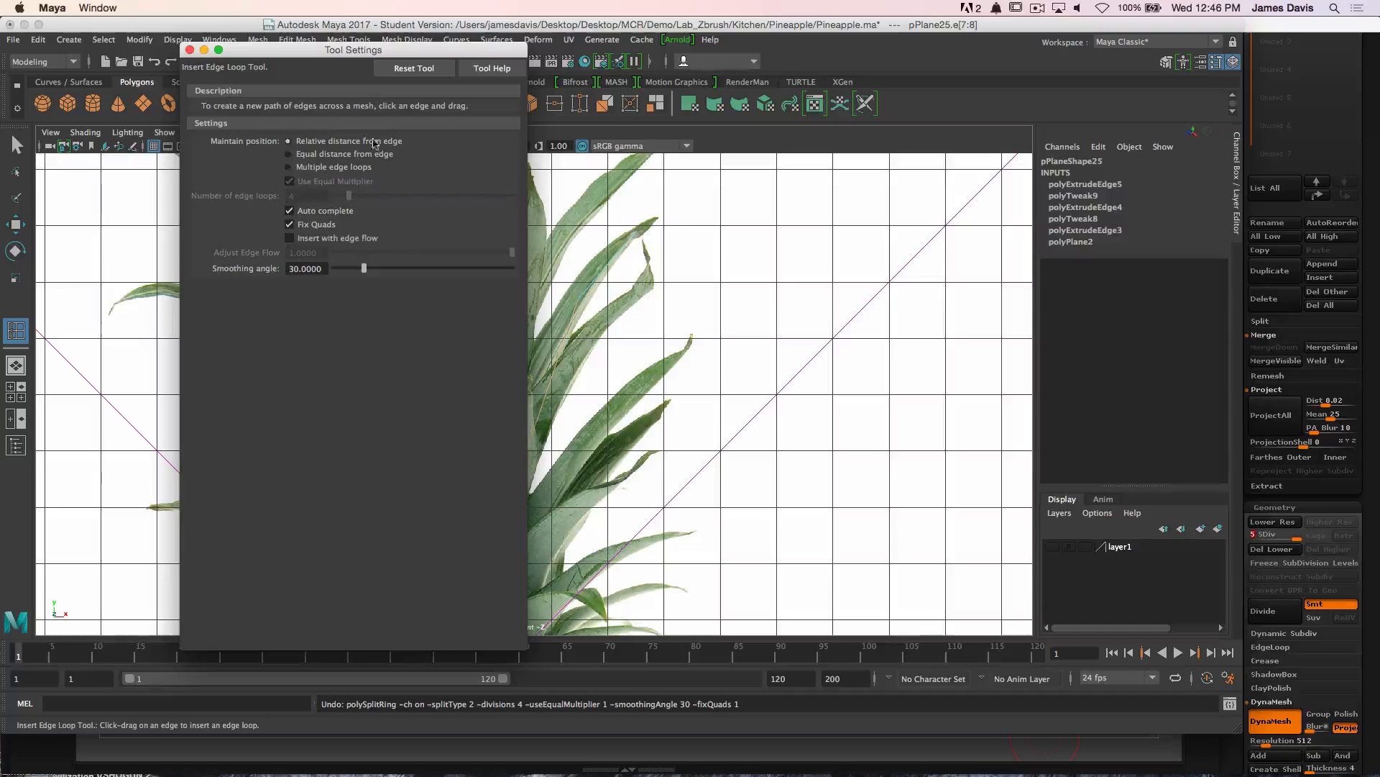
{"action": "left_click", "coordinate": [190, 51]}
Insert a single edge loop in the strip's third segment and move it to about X 1.75, Y 6.07 to follow the leaf
{"action": "left_click", "coordinate": [542, 414]}
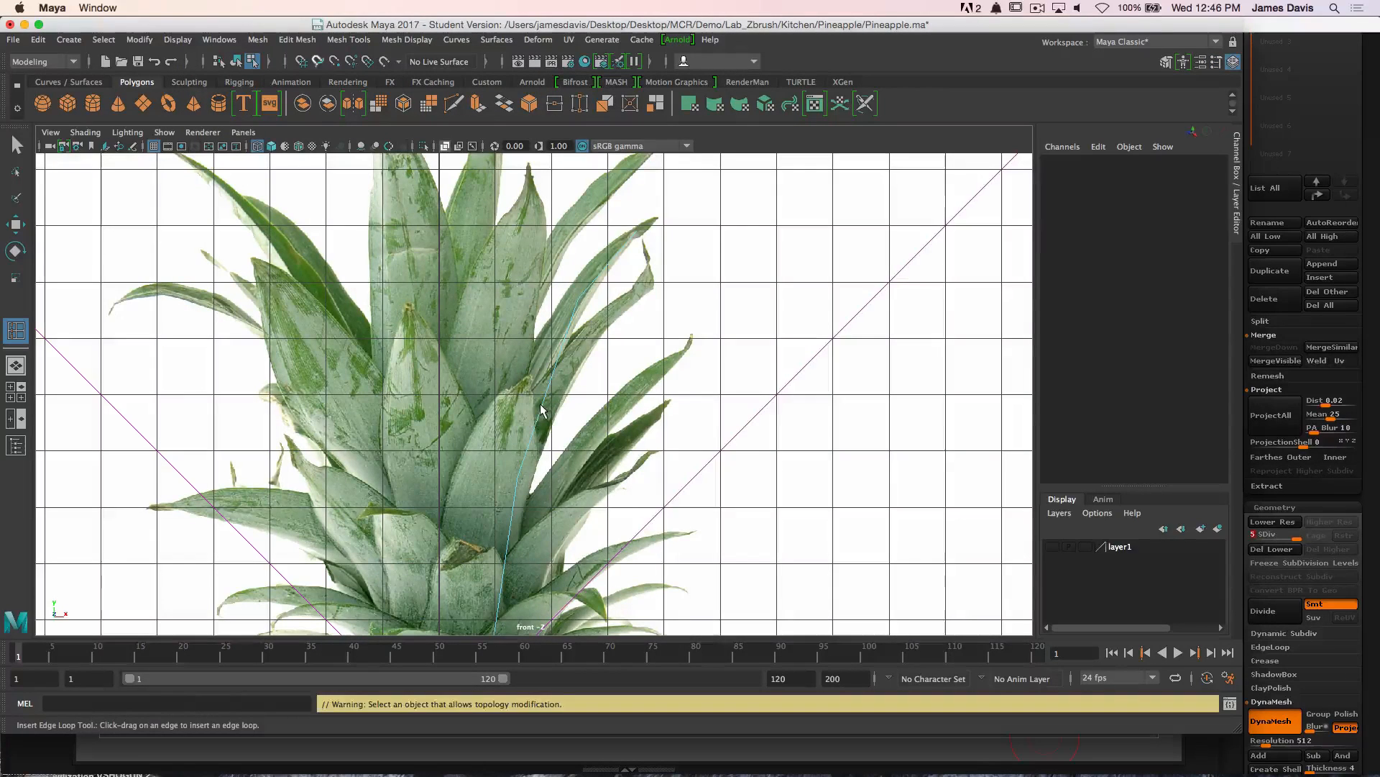
{"action": "left_click", "coordinate": [539, 415]}
{"action": "left_click", "coordinate": [548, 397]}
{"action": "key", "text": "w"}
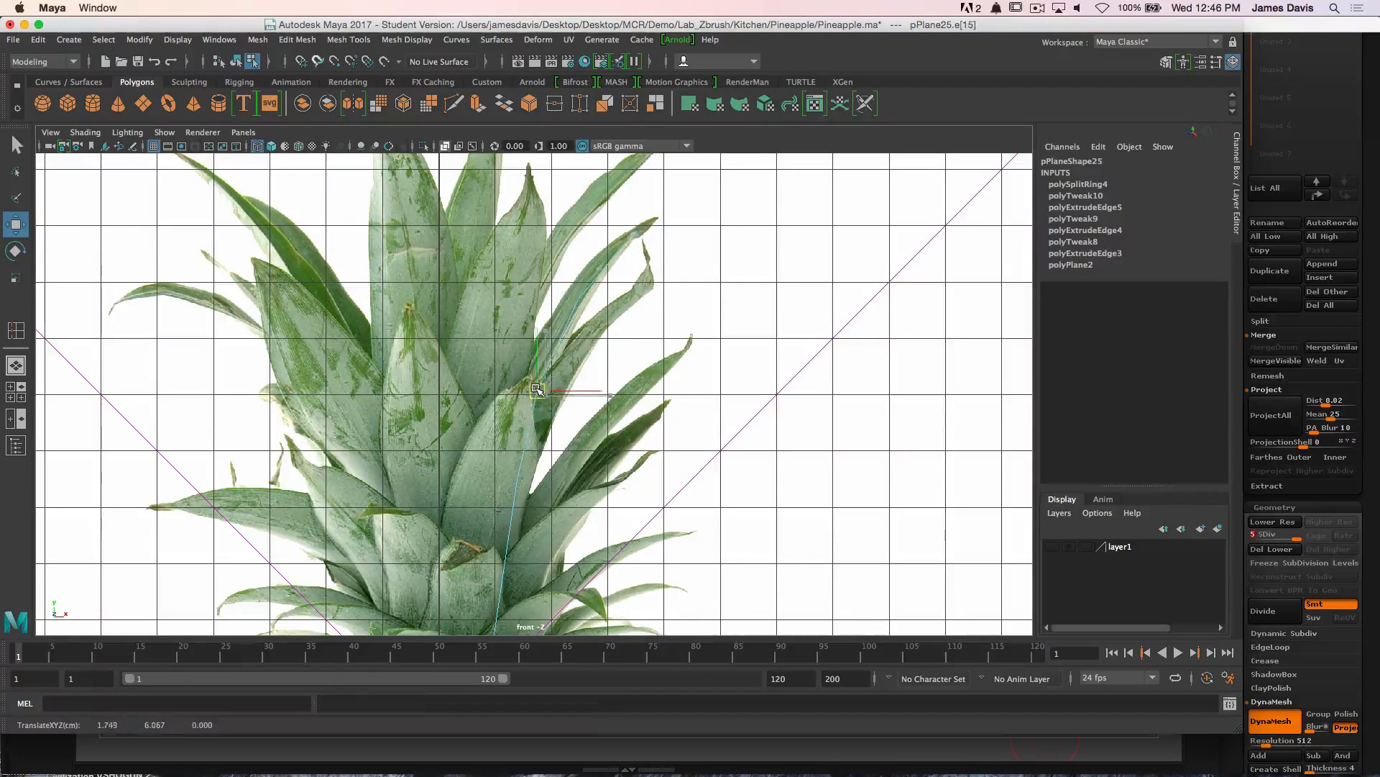
Insert another edge loop above the previous one and move it to about X 2.03, Y 7.01 along the leaf's curve
{"action": "scroll", "coordinate": [788, 323], "scroll_direction": "up", "scroll_amount": 3}
{"action": "right_click_drag", "start_coordinate": [788, 323], "coordinate": [885, 332], "text": "alt"}
{"action": "middle_click_drag", "start_coordinate": [588, 225], "coordinate": [542, 304], "text": "alt"}
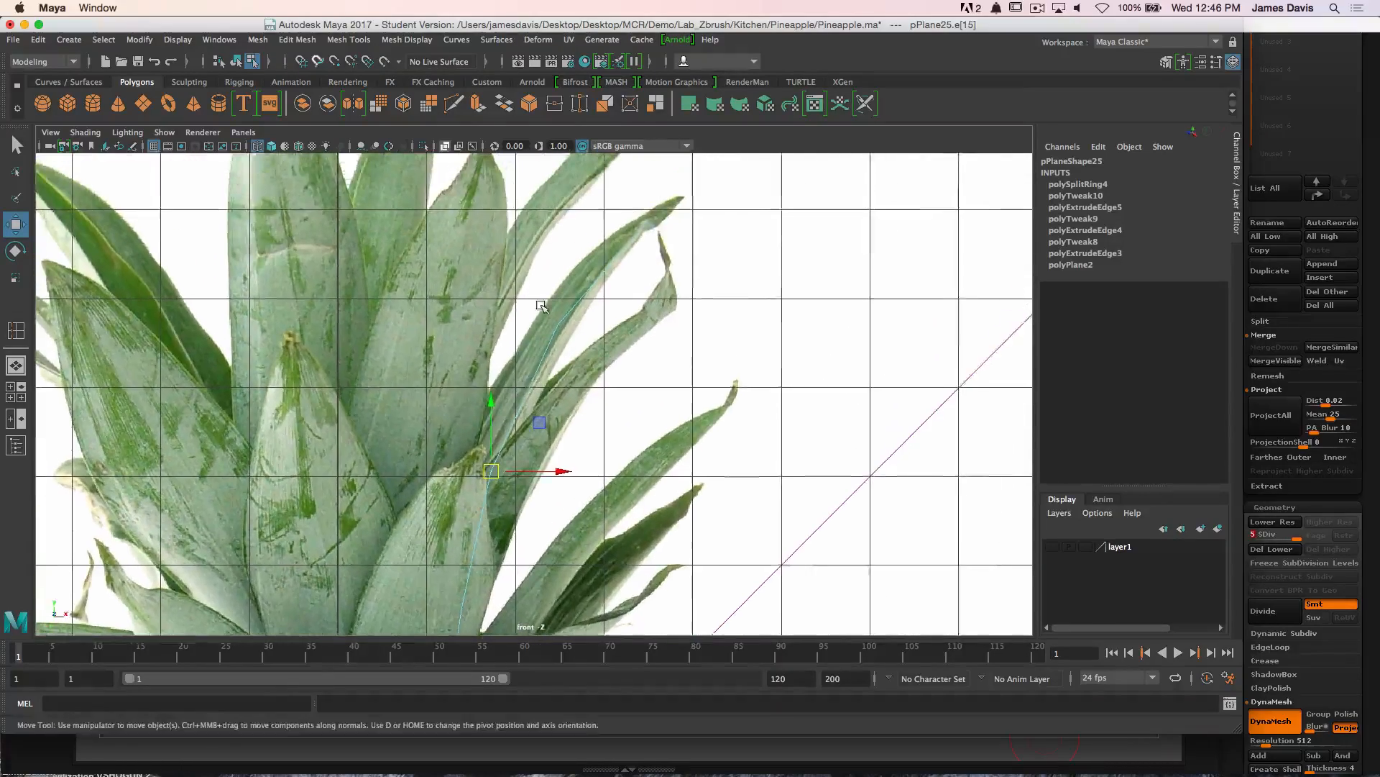
{"action": "right_click_drag", "start_coordinate": [593, 315], "coordinate": [805, 322], "text": "alt"}
{"action": "middle_click_drag", "start_coordinate": [591, 321], "coordinate": [641, 266], "text": "alt"}
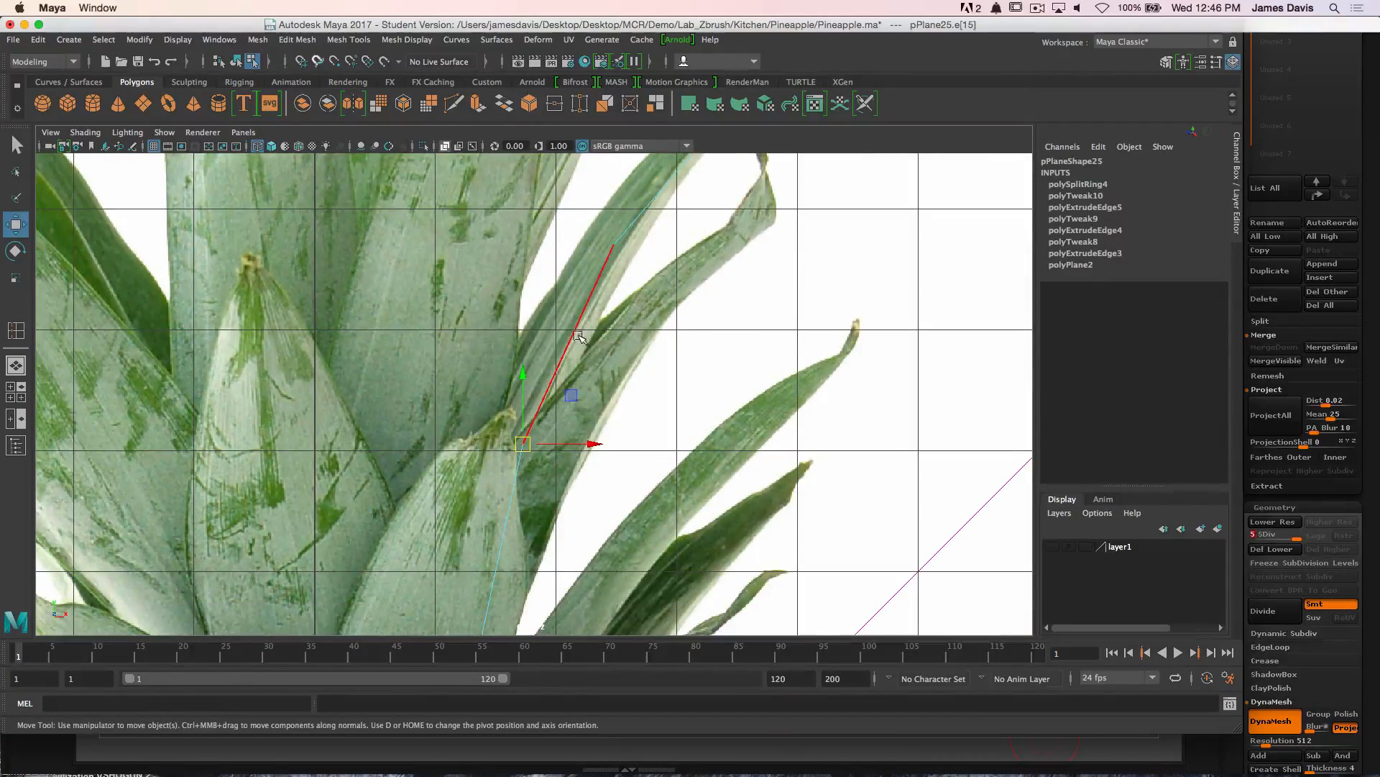
{"action": "key", "text": "y"}
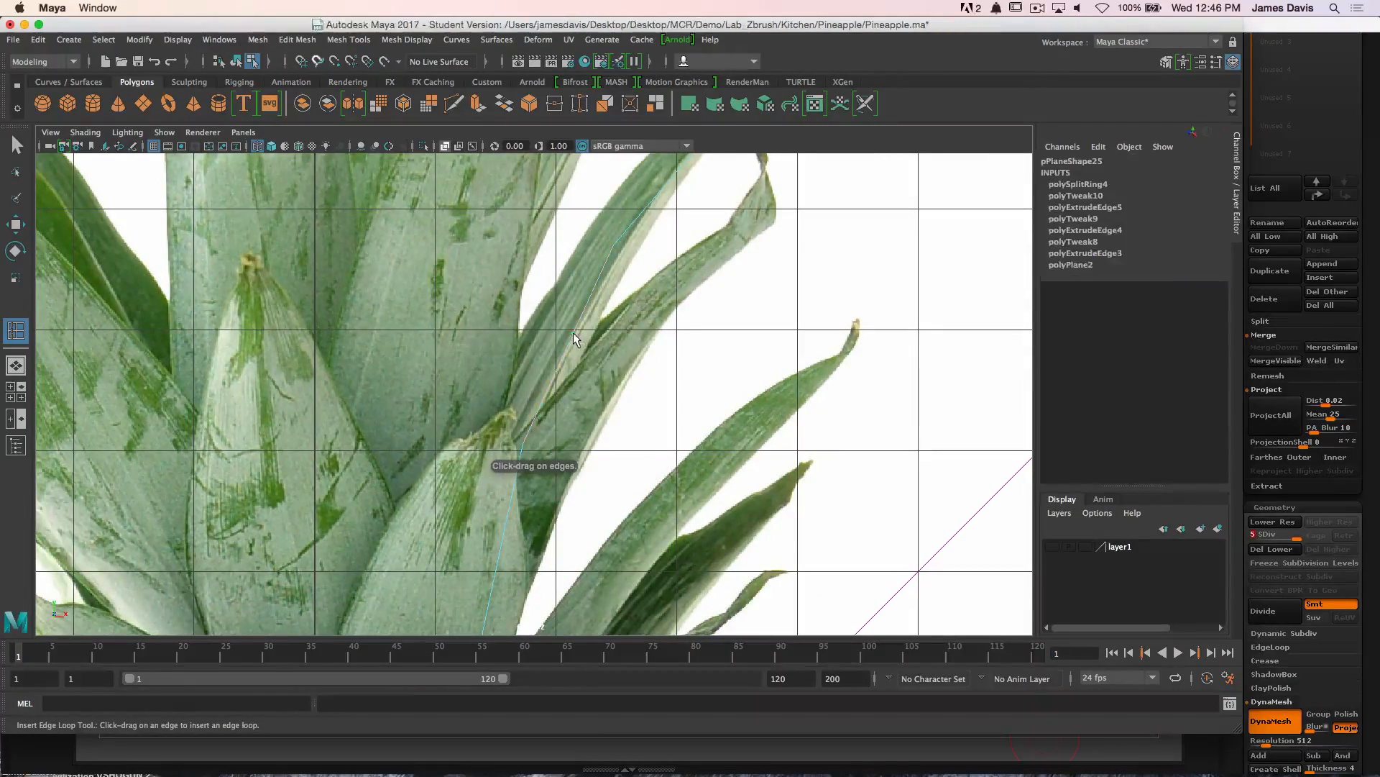
{"action": "left_click", "coordinate": [579, 340]}
{"action": "key", "text": "w"}
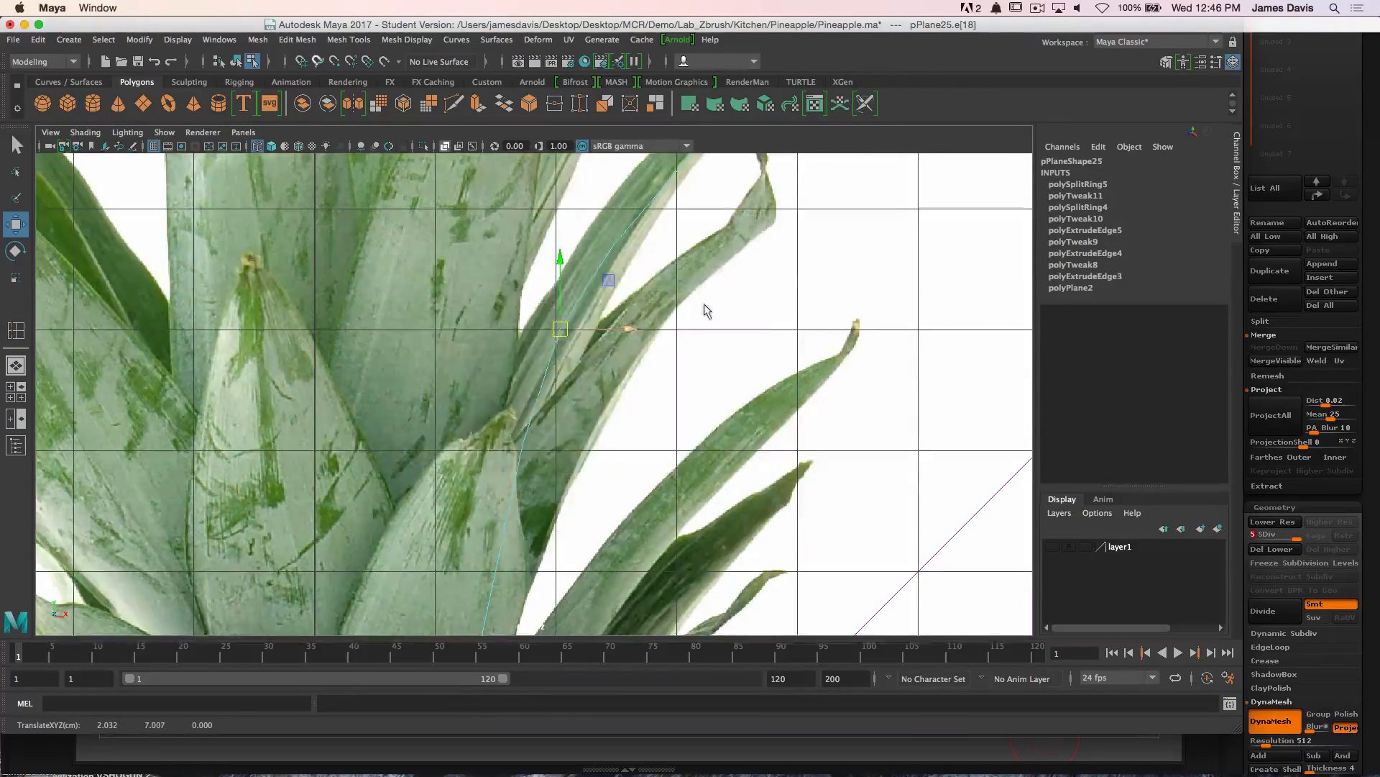
Insert an edge loop across the long segment in the lower part of the leaf strip
{"action": "key", "text": "space"}
{"action": "key", "text": "space"}
{"action": "key", "text": "f"}
{"action": "right_click_drag", "start_coordinate": [817, 249], "coordinate": [512, 223], "text": "alt"}
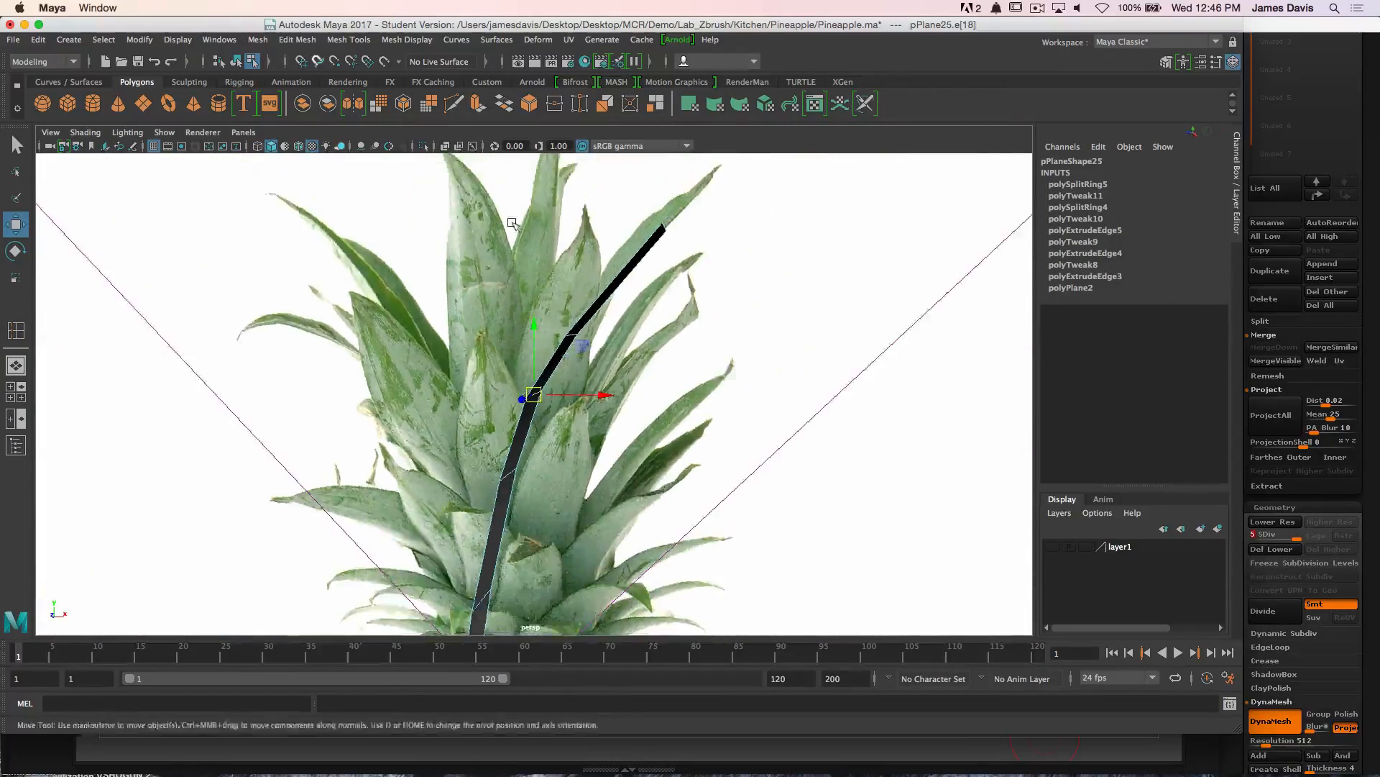
{"action": "left_click_drag", "start_coordinate": [676, 248], "coordinate": [514, 265], "text": "alt"}
{"action": "middle_click_drag", "start_coordinate": [515, 266], "coordinate": [530, 172], "text": "alt"}
{"action": "right_click_drag", "start_coordinate": [632, 246], "coordinate": [496, 294], "text": "alt"}
{"action": "key", "text": "q"}
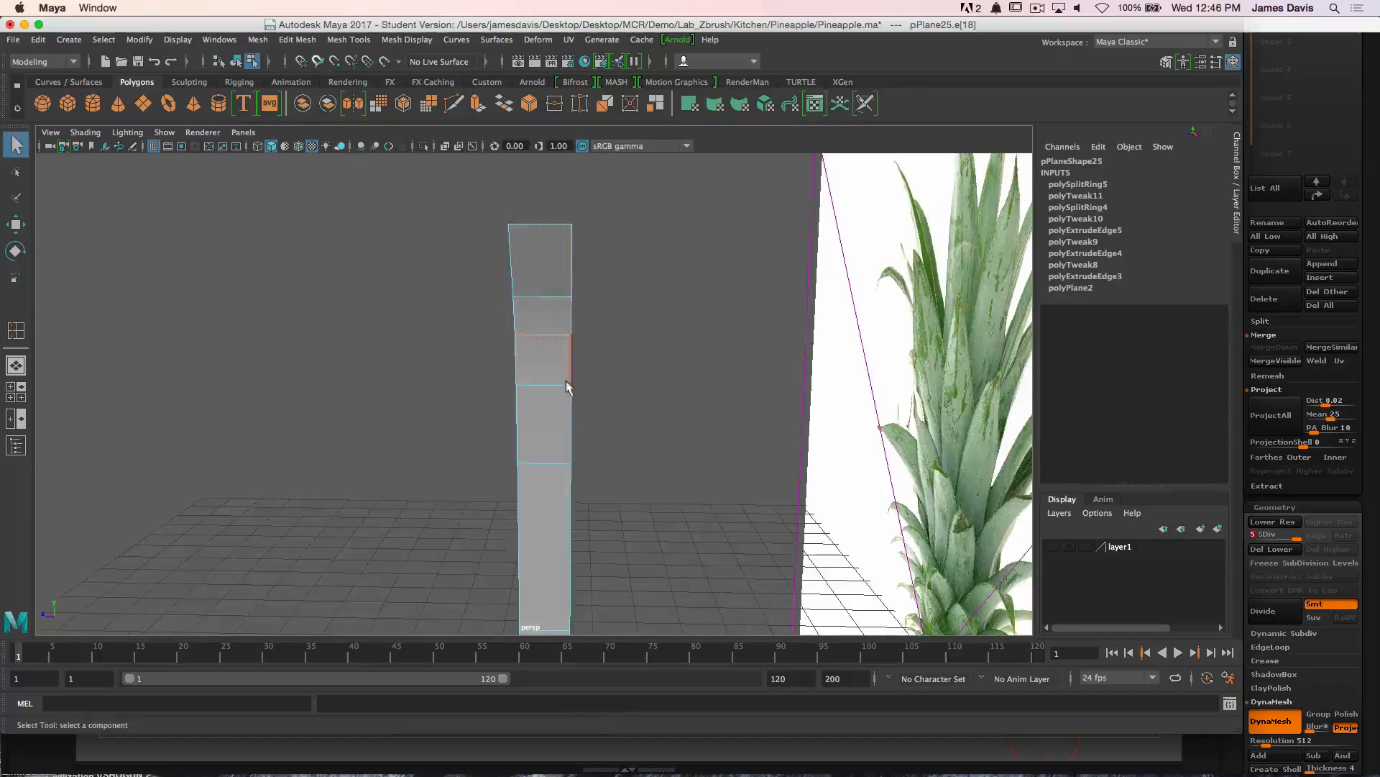
{"action": "right_click_drag", "start_coordinate": [584, 385], "coordinate": [530, 350], "text": "alt"}
{"action": "middle_click_drag", "start_coordinate": [530, 350], "coordinate": [556, 300], "text": "alt"}
{"action": "key", "text": "g"}
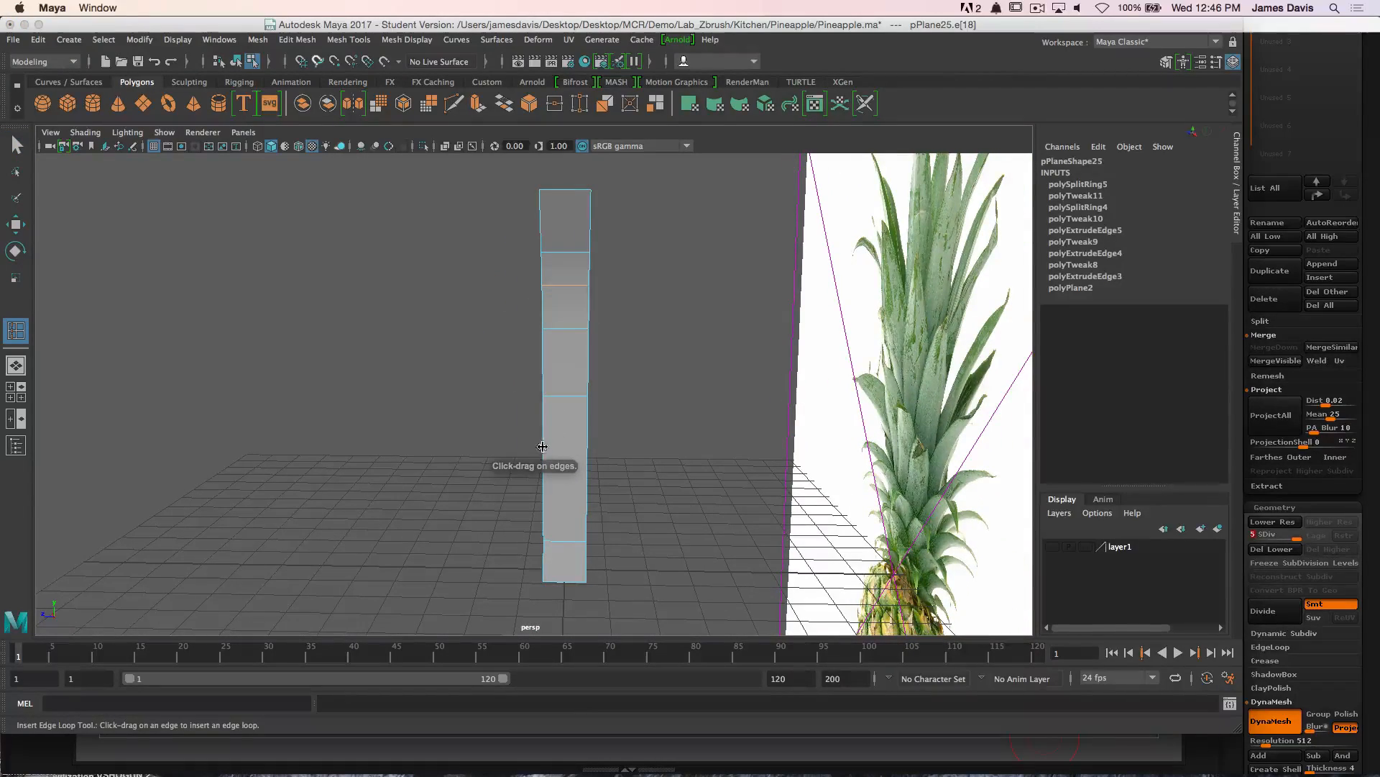
{"action": "left_click_drag", "start_coordinate": [541, 451], "coordinate": [564, 394], "text": "alt"}
Move the cross edge above the new loop to about X 1.27, Y 4.52 and nudge the next one up along the curve
{"action": "key", "text": "w"}
{"action": "left_click", "coordinate": [503, 387]}
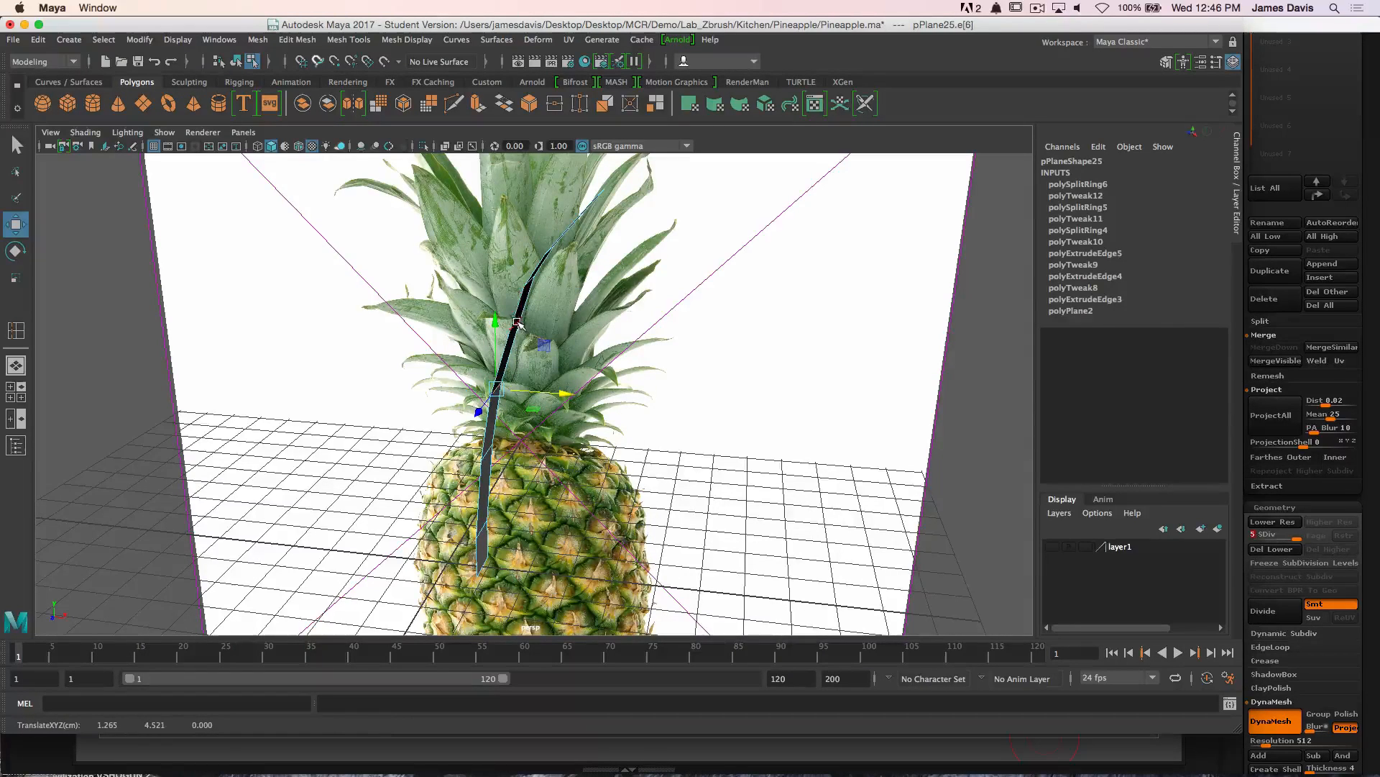
{"action": "left_click", "coordinate": [518, 322]}
{"action": "left_click_drag", "start_coordinate": [579, 328], "coordinate": [570, 328]}
Scale the side edges of the strip's middle segments outward to widen it into a leaf outline, excluding the upper ones from the final adjustment
{"action": "left_click_drag", "start_coordinate": [571, 335], "coordinate": [541, 357], "text": "alt"}
{"action": "key", "text": "q"}
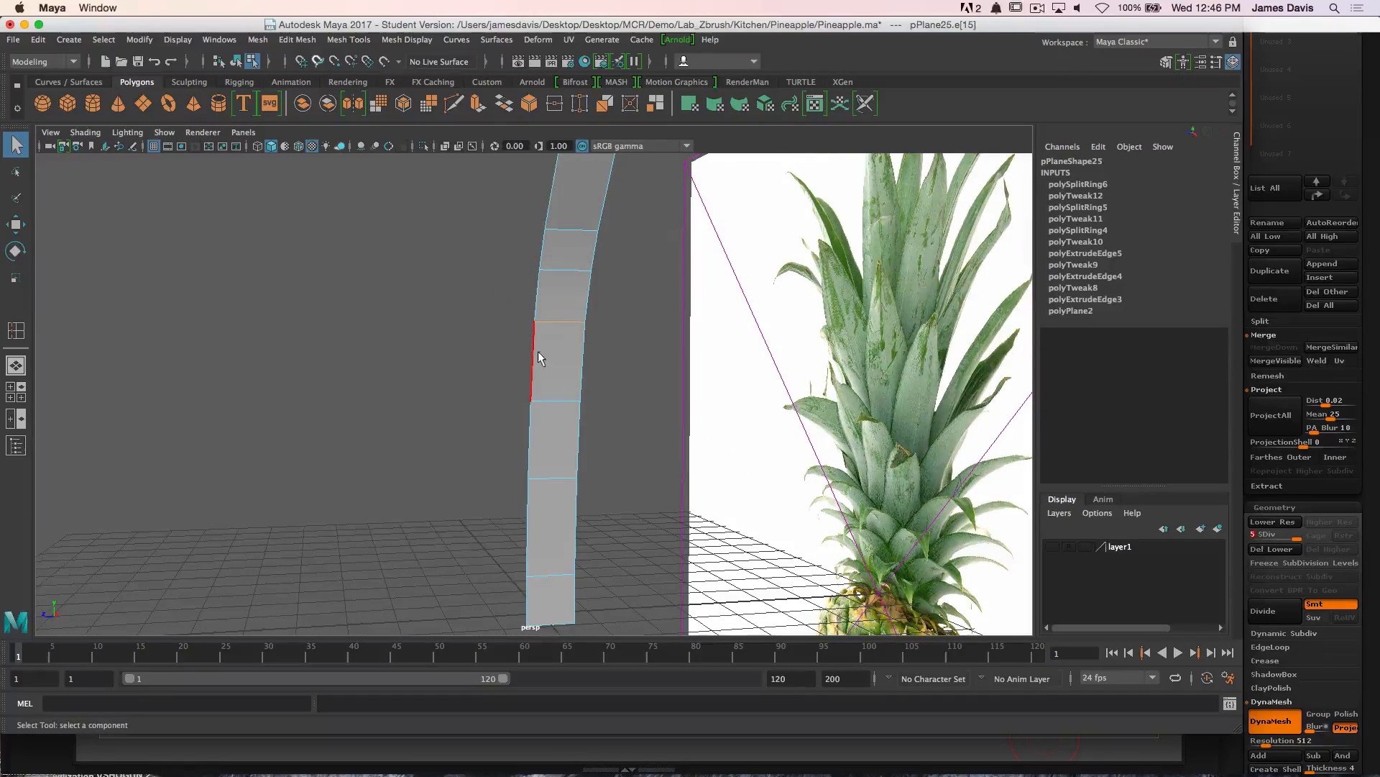
{"action": "left_click_drag", "start_coordinate": [565, 308], "coordinate": [541, 332], "text": "alt"}
{"action": "left_click", "coordinate": [522, 355]}
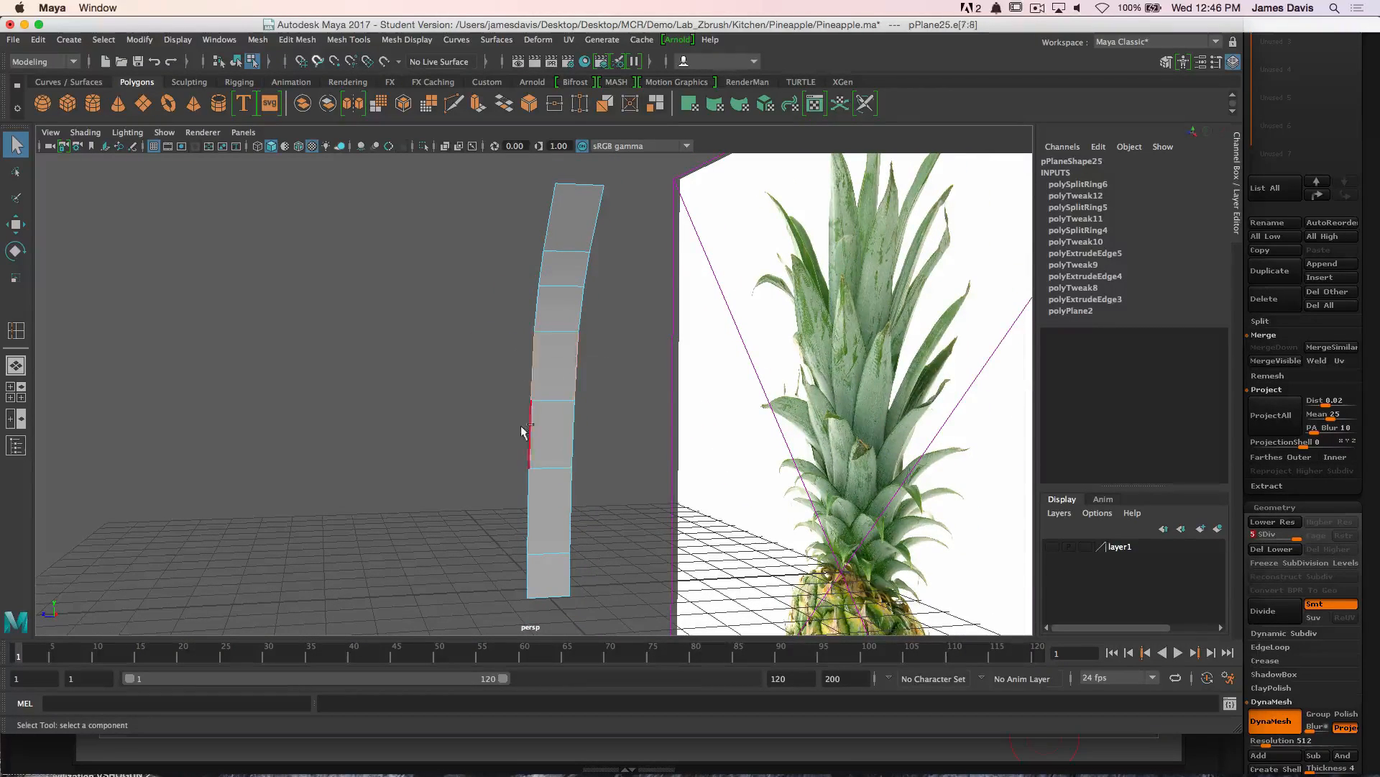
{"action": "left_click", "coordinate": [528, 433], "text": "shift"}
{"action": "left_click_drag", "start_coordinate": [633, 475], "coordinate": [544, 552], "text": "alt"}
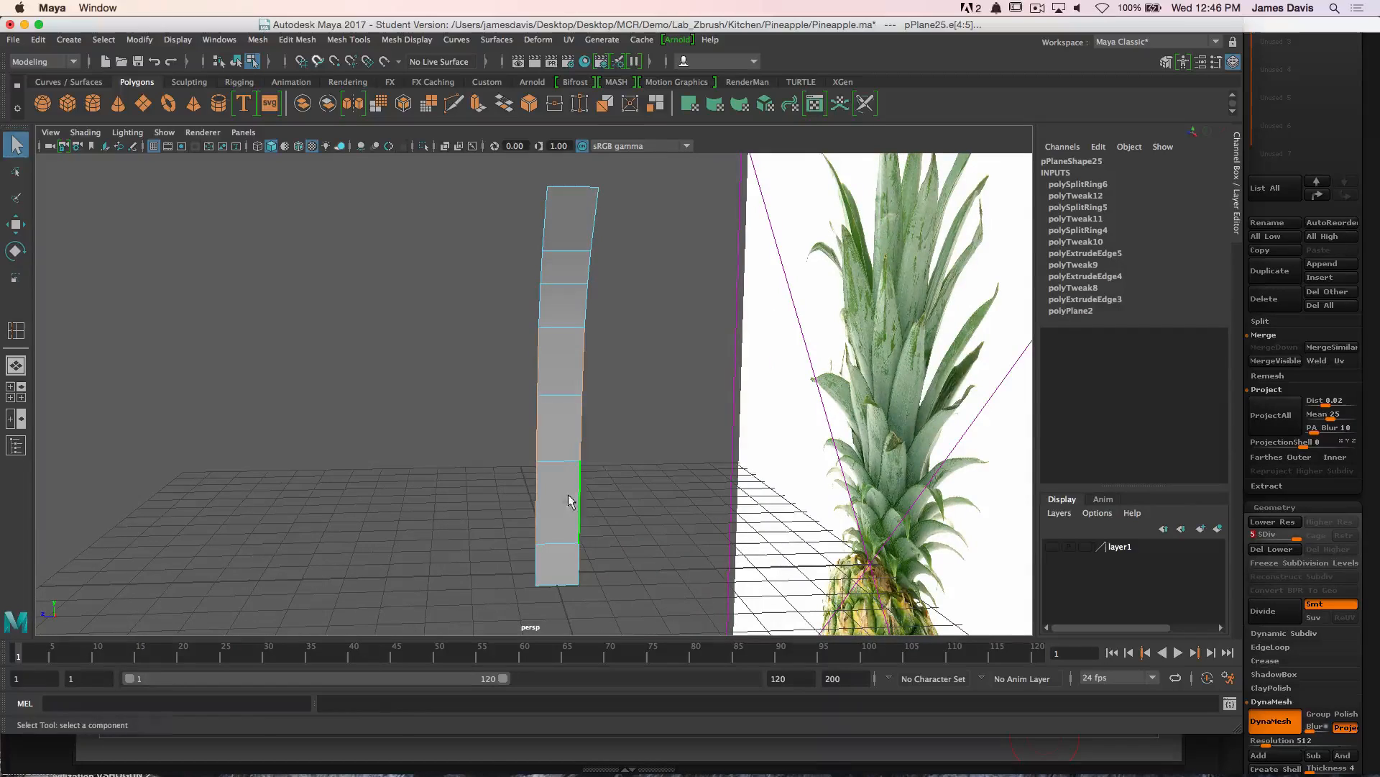
{"action": "key", "text": "r"}
{"action": "left_click", "coordinate": [542, 305], "text": "shift"}
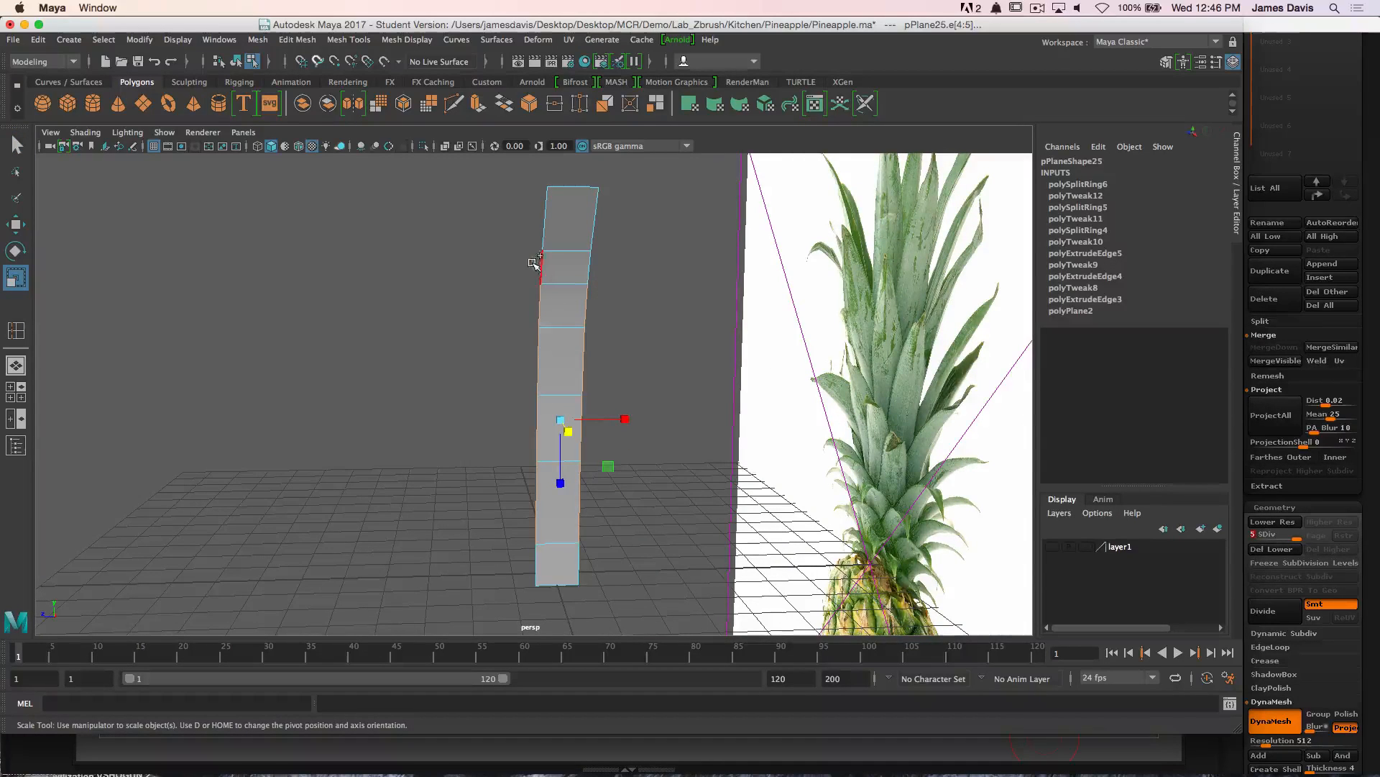
{"action": "left_click", "coordinate": [535, 264], "text": "shift"}
{"action": "left_click_drag", "start_coordinate": [627, 405], "coordinate": [644, 375]}
{"action": "left_click_drag", "start_coordinate": [474, 274], "coordinate": [676, 310], "text": "ctrl"}
{"action": "left_click_drag", "start_coordinate": [626, 395], "coordinate": [631, 394]}
Widen the two lowest cross edges above the leaf's base, scaling the higher one by about 1.075, to round the outline
{"action": "left_click", "coordinate": [525, 400], "text": "ctrl"}
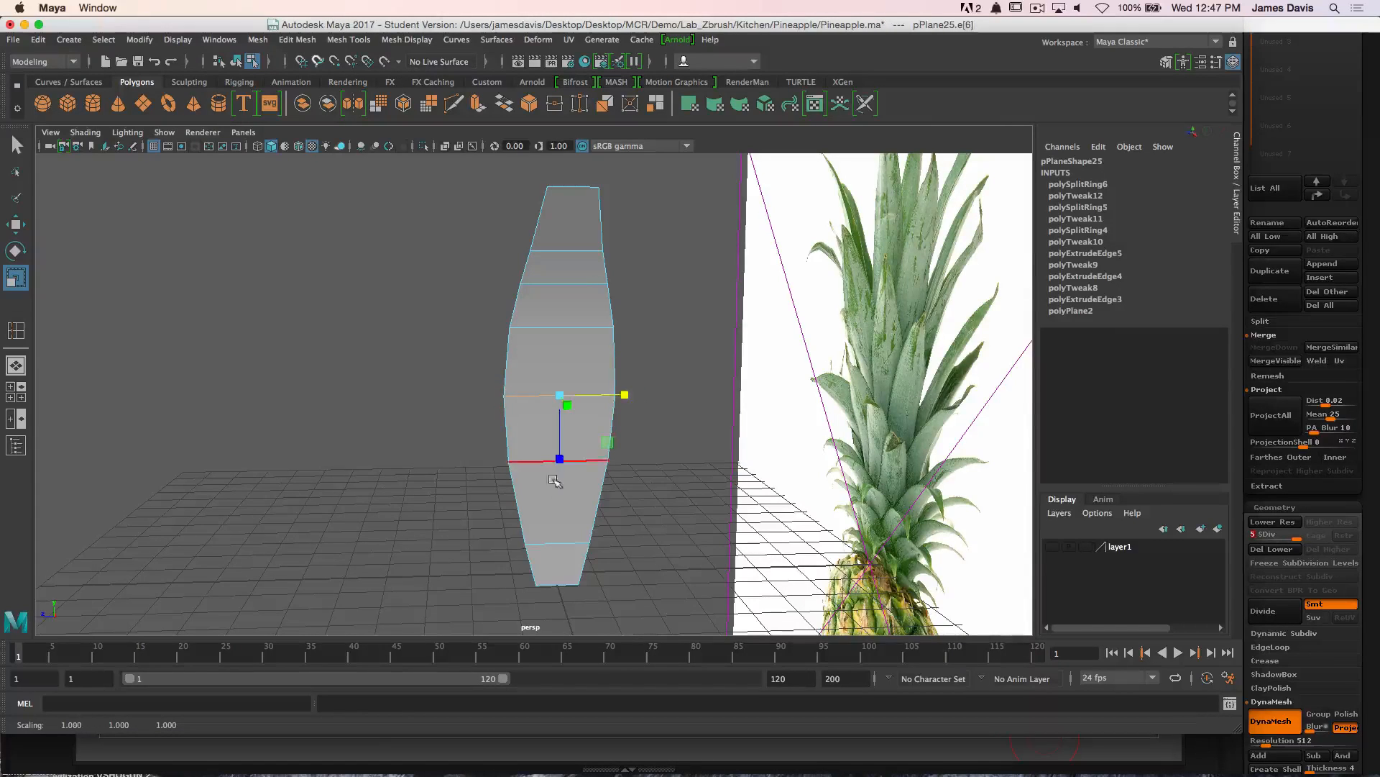
{"action": "left_click", "coordinate": [549, 461]}
{"action": "left_click", "coordinate": [547, 544]}
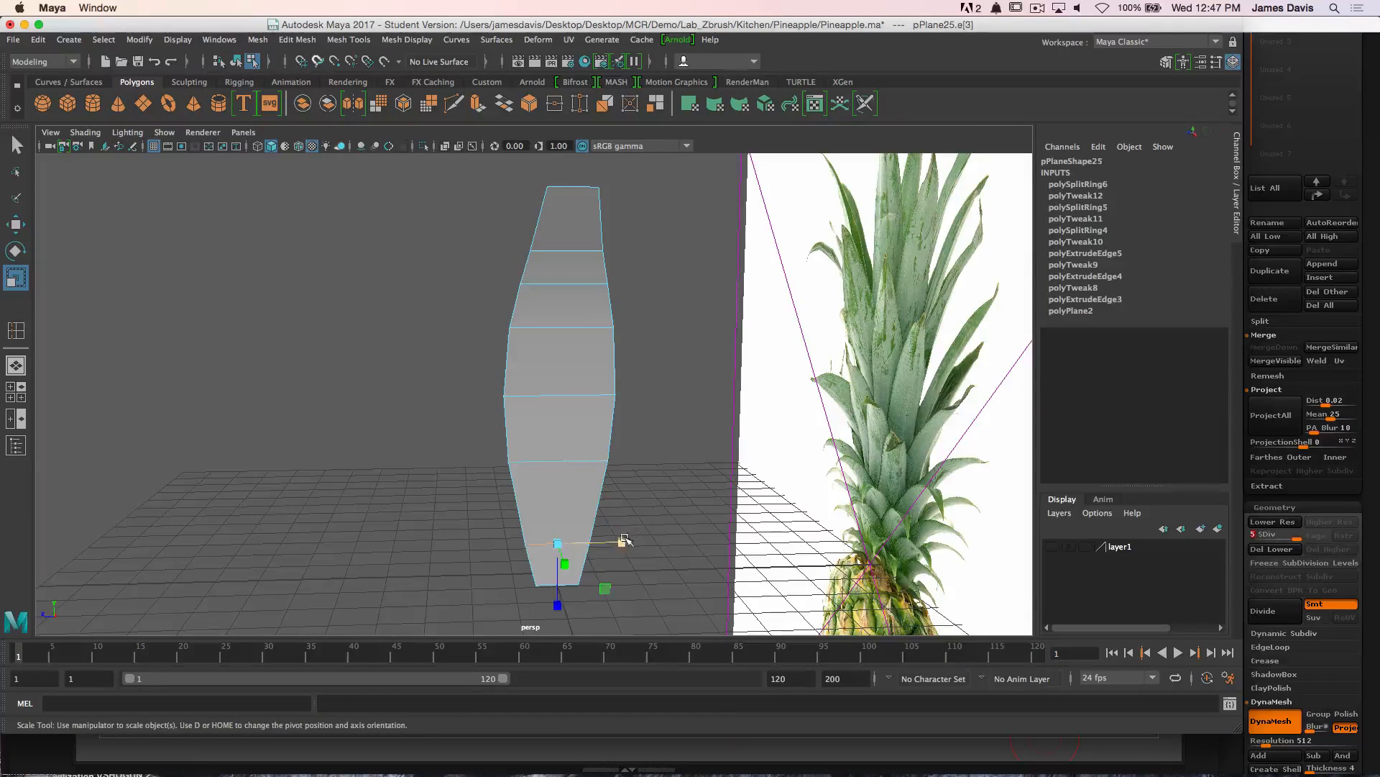
{"action": "left_click_drag", "start_coordinate": [624, 542], "coordinate": [636, 540]}
{"action": "left_click", "coordinate": [553, 452]}
{"action": "left_click_drag", "start_coordinate": [623, 461], "coordinate": [627, 460]}
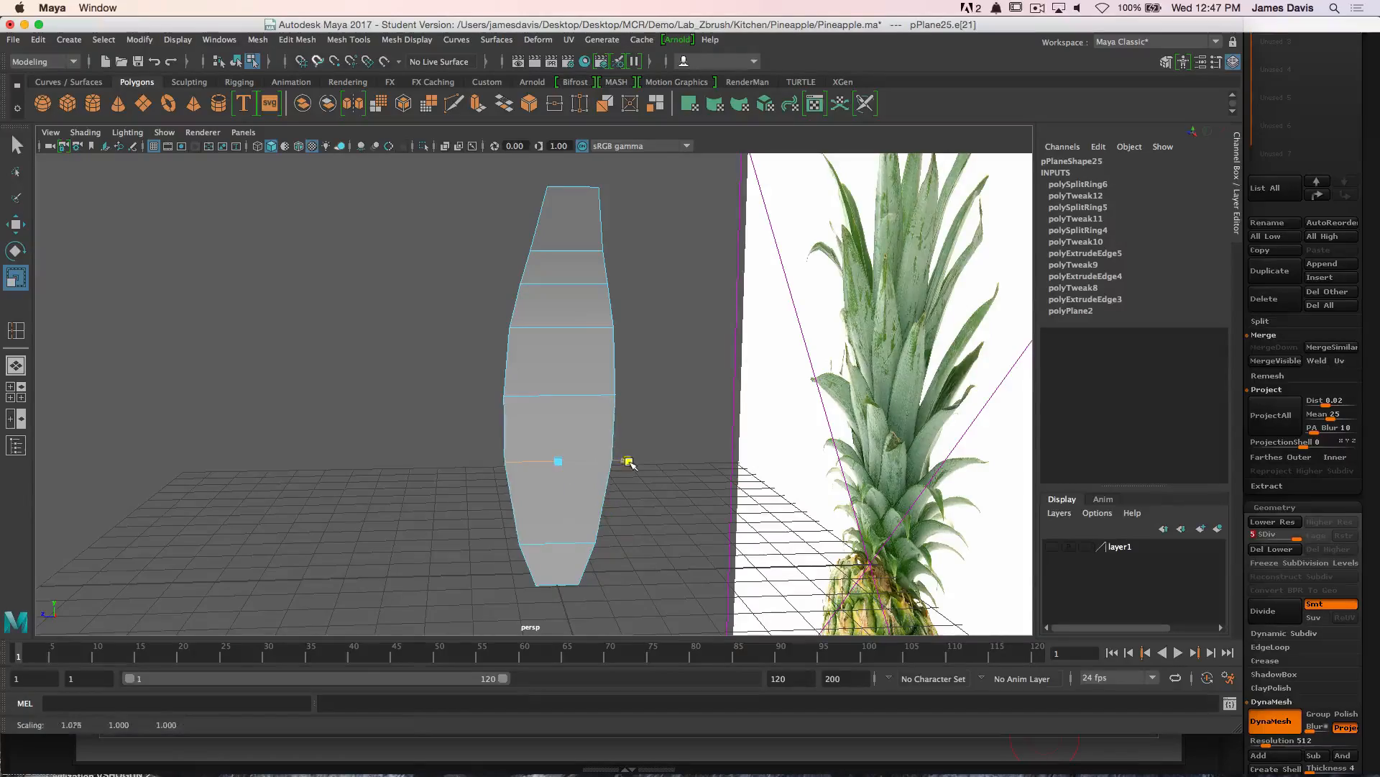
Scale the cross edges near the leaf's upper end slightly wider, working from the back side
{"action": "left_click_drag", "start_coordinate": [552, 383], "coordinate": [769, 338], "text": "alt"}
{"action": "right_click_drag", "start_coordinate": [633, 348], "coordinate": [669, 345], "text": "alt"}
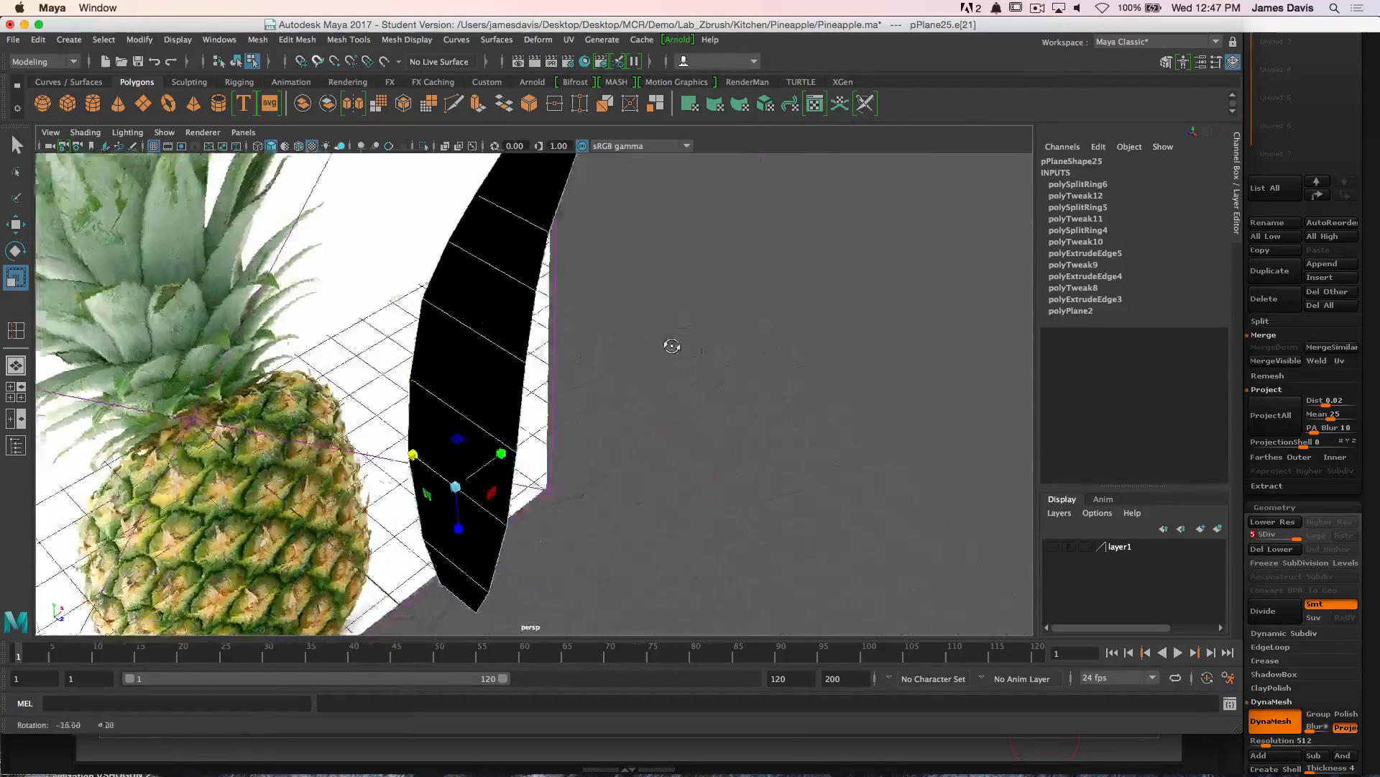
{"action": "left_click_drag", "start_coordinate": [669, 345], "coordinate": [708, 342], "text": "alt"}
{"action": "middle_click_drag", "start_coordinate": [641, 345], "coordinate": [629, 317], "text": "alt"}
{"action": "left_click", "coordinate": [536, 355]}
{"action": "left_click_drag", "start_coordinate": [537, 354], "coordinate": [552, 327], "text": "alt"}
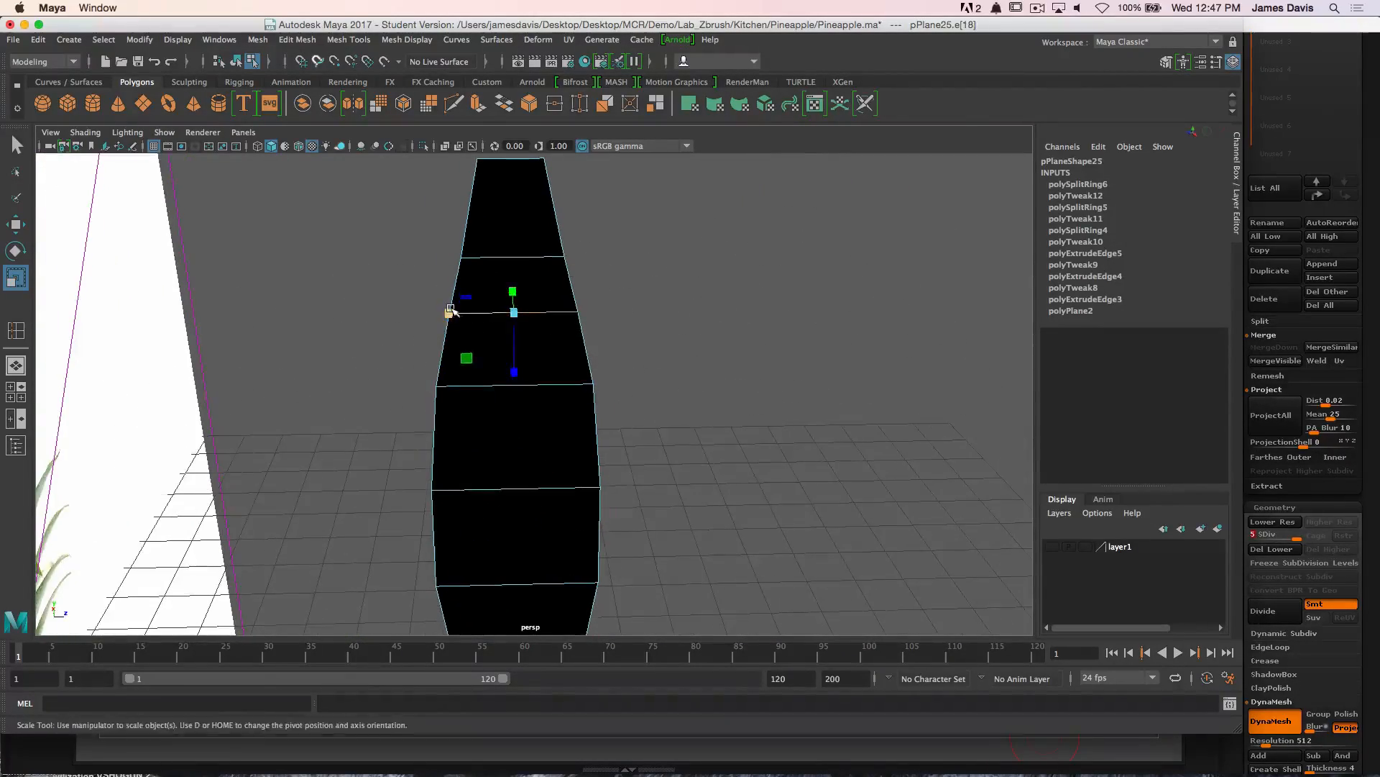
{"action": "left_click_drag", "start_coordinate": [449, 312], "coordinate": [445, 261]}
{"action": "left_click", "coordinate": [486, 260]}
Insert a lengthwise edge loop down the middle of the leaf
{"action": "middle_click_drag", "start_coordinate": [559, 335], "coordinate": [581, 434], "text": "alt"}
{"action": "key", "text": "q"}
{"action": "mouse_move", "coordinate": [498, 360]}
{"action": "right_mouse_down"}
{"action": "mouse_move", "coordinate": [543, 307]}
{"action": "mouse_move", "coordinate": [548, 330]}
{"action": "mouse_move", "coordinate": [493, 357]}
{"action": "right_mouse_up"}
{"action": "left_click_drag", "start_coordinate": [495, 350], "coordinate": [530, 364], "text": "alt"}
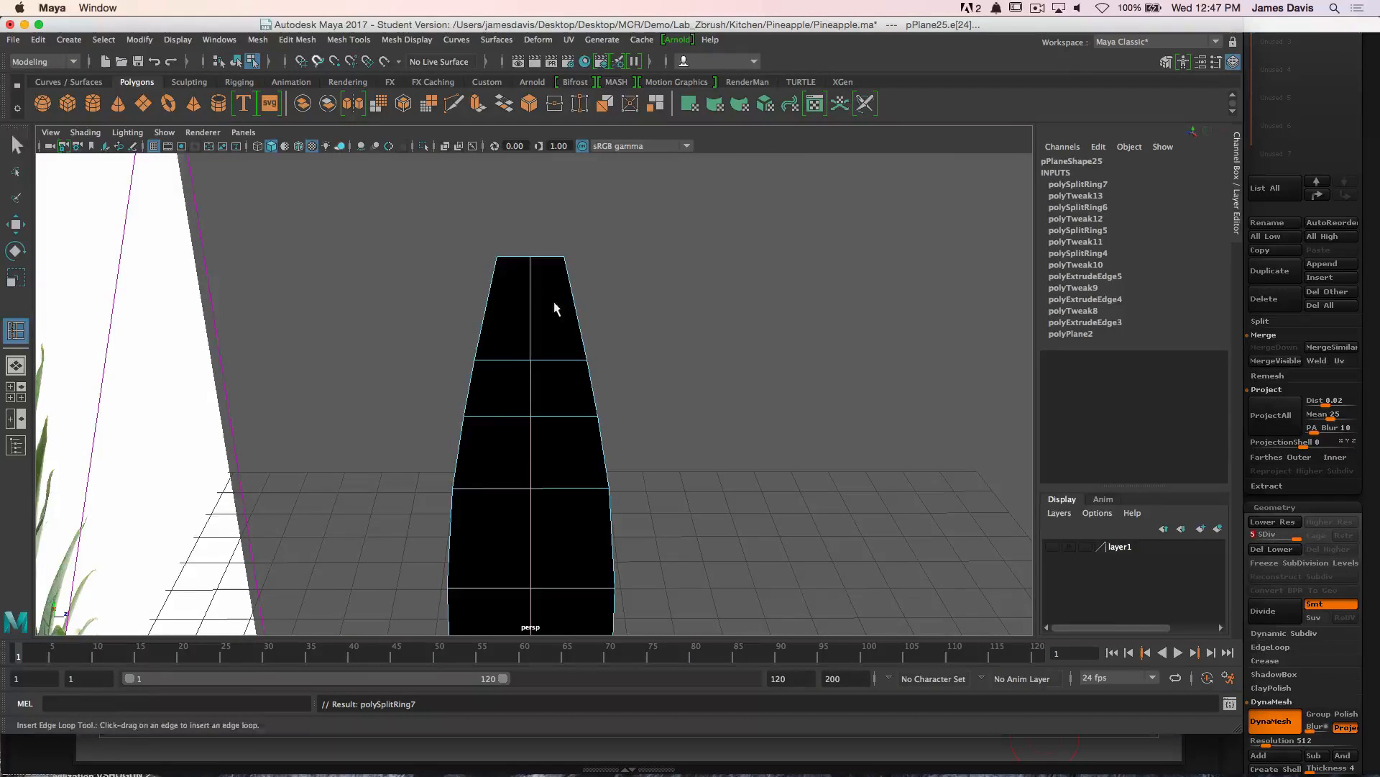
Extrude the two edges at the leaf's upper end to add a narrow tip segment
{"action": "key", "text": "q"}
{"action": "left_click_drag", "start_coordinate": [564, 265], "coordinate": [558, 299], "text": "alt"}
{"action": "left_click", "coordinate": [478, 342]}
{"action": "left_click", "coordinate": [481, 365], "text": "shift"}
{"action": "left_click", "coordinate": [484, 369], "text": "shift"}
{"action": "right_click_drag", "start_coordinate": [558, 299], "coordinate": [553, 338], "text": "shift"}
{"action": "mouse_move", "coordinate": [548, 287]}
{"action": "left_mouse_down", "text": "alt"}
{"action": "mouse_move", "coordinate": [525, 311]}
{"action": "mouse_move", "coordinate": [561, 303]}
{"action": "mouse_move", "coordinate": [576, 346]}
{"action": "mouse_move", "coordinate": [614, 300]}
{"action": "mouse_move", "coordinate": [564, 284]}
{"action": "mouse_move", "coordinate": [555, 215]}
{"action": "mouse_move", "coordinate": [463, 259]}
{"action": "mouse_move", "coordinate": [511, 225]}
{"action": "mouse_move", "coordinate": [530, 299]}
{"action": "mouse_move", "coordinate": [514, 264]}
{"action": "mouse_move", "coordinate": [505, 287]}
{"action": "mouse_move", "coordinate": [468, 294]}
{"action": "mouse_move", "coordinate": [548, 287]}
{"action": "mouse_move", "coordinate": [533, 302]}
{"action": "left_mouse_up", "text": "alt"}
{"action": "key", "text": "w"}
{"action": "key", "text": "q"}
Select the leaf's central lengthwise edges and move them to form a crease down its middle
{"action": "right_click_drag", "start_coordinate": [533, 302], "coordinate": [529, 260]}
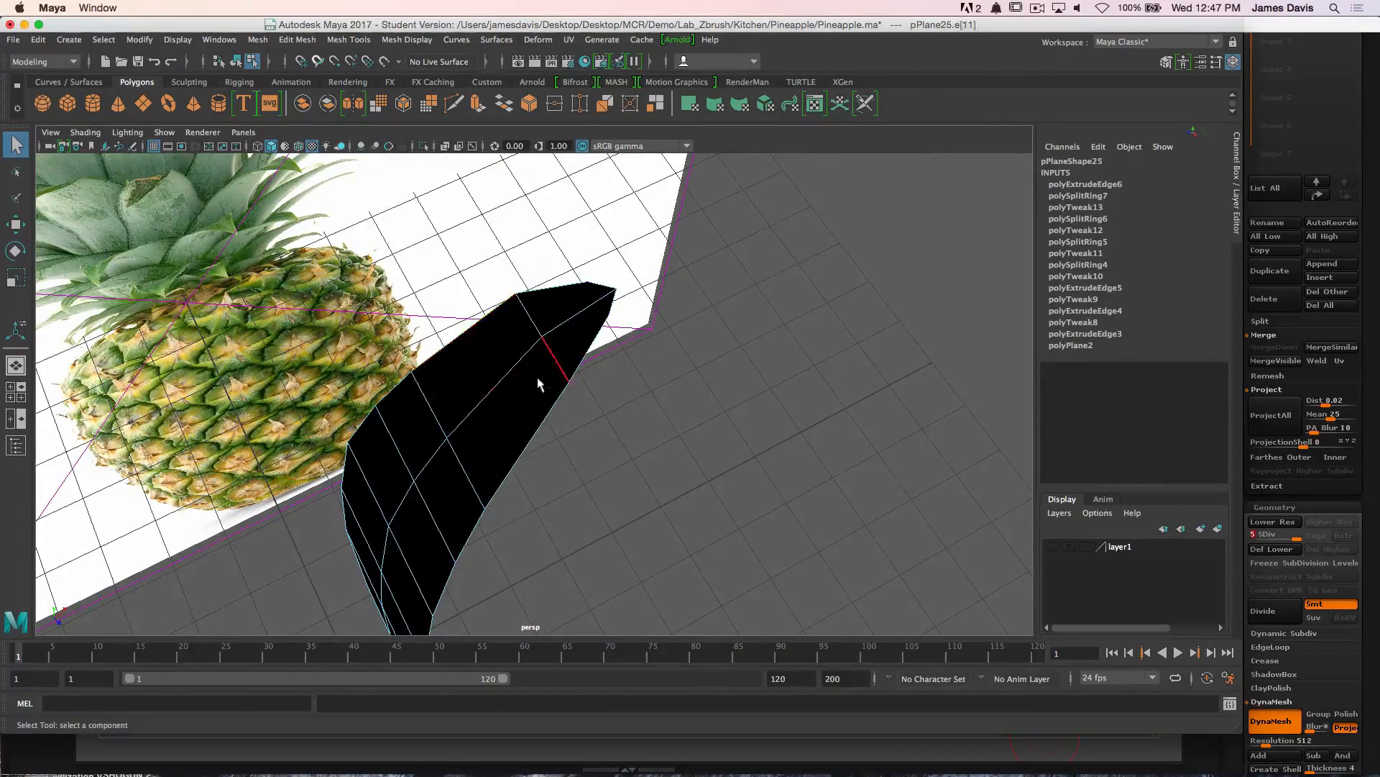
{"action": "left_click_drag", "start_coordinate": [480, 302], "coordinate": [468, 453], "text": "alt"}
{"action": "left_click", "coordinate": [466, 453]}
{"action": "left_click", "coordinate": [588, 457], "text": "shift"}
{"action": "left_click_drag", "start_coordinate": [588, 457], "coordinate": [486, 409], "text": "alt"}
{"action": "key", "text": "w"}
{"action": "key", "text": "q"}
Extrude the whole leaf with a Local Translate Z of 0.1 to give it thickness
{"action": "key", "text": "F8"}
{"action": "key", "text": "ctrl+e"}
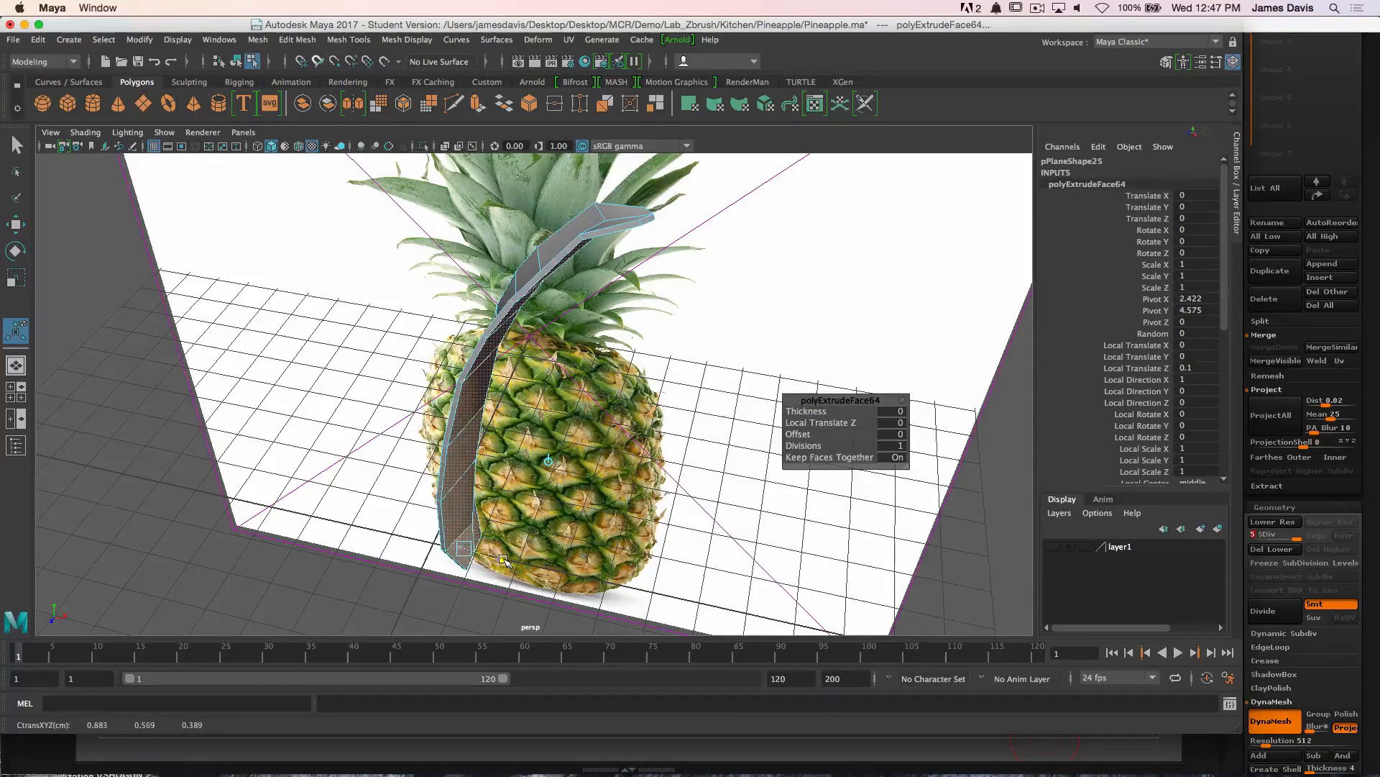
{"action": "left_click_drag", "start_coordinate": [551, 392], "coordinate": [542, 411], "text": "alt"}
Select the leaf as an object and soften its edges
{"action": "key", "text": "q"}
{"action": "right_click_drag", "start_coordinate": [477, 394], "coordinate": [517, 358]}
{"action": "left_click", "coordinate": [629, 324]}
{"action": "left_click_drag", "start_coordinate": [629, 325], "coordinate": [516, 320], "text": "alt"}
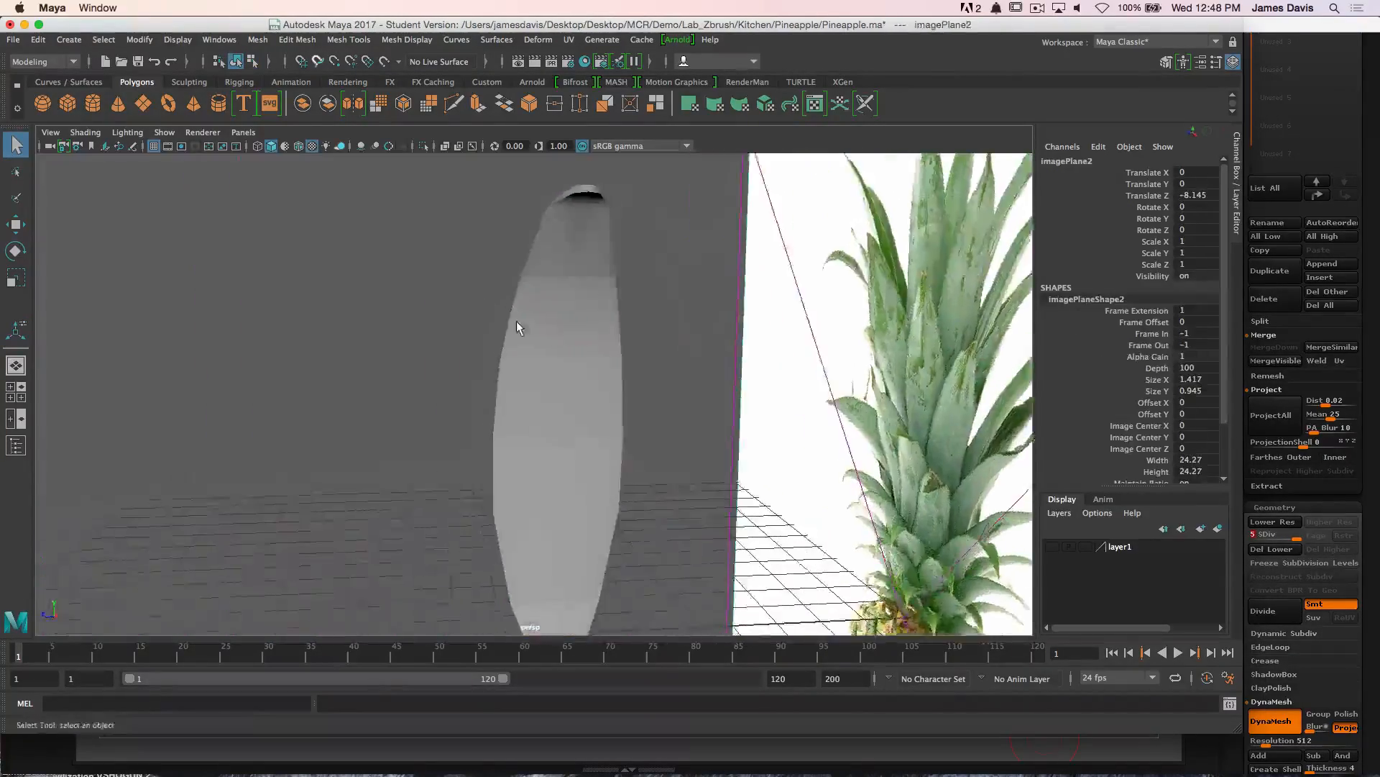
{"action": "right_click_drag", "start_coordinate": [516, 320], "coordinate": [490, 323], "text": "alt"}
{"action": "left_click_drag", "start_coordinate": [535, 344], "coordinate": [502, 344], "text": "alt"}
{"action": "left_click", "coordinate": [515, 354]}
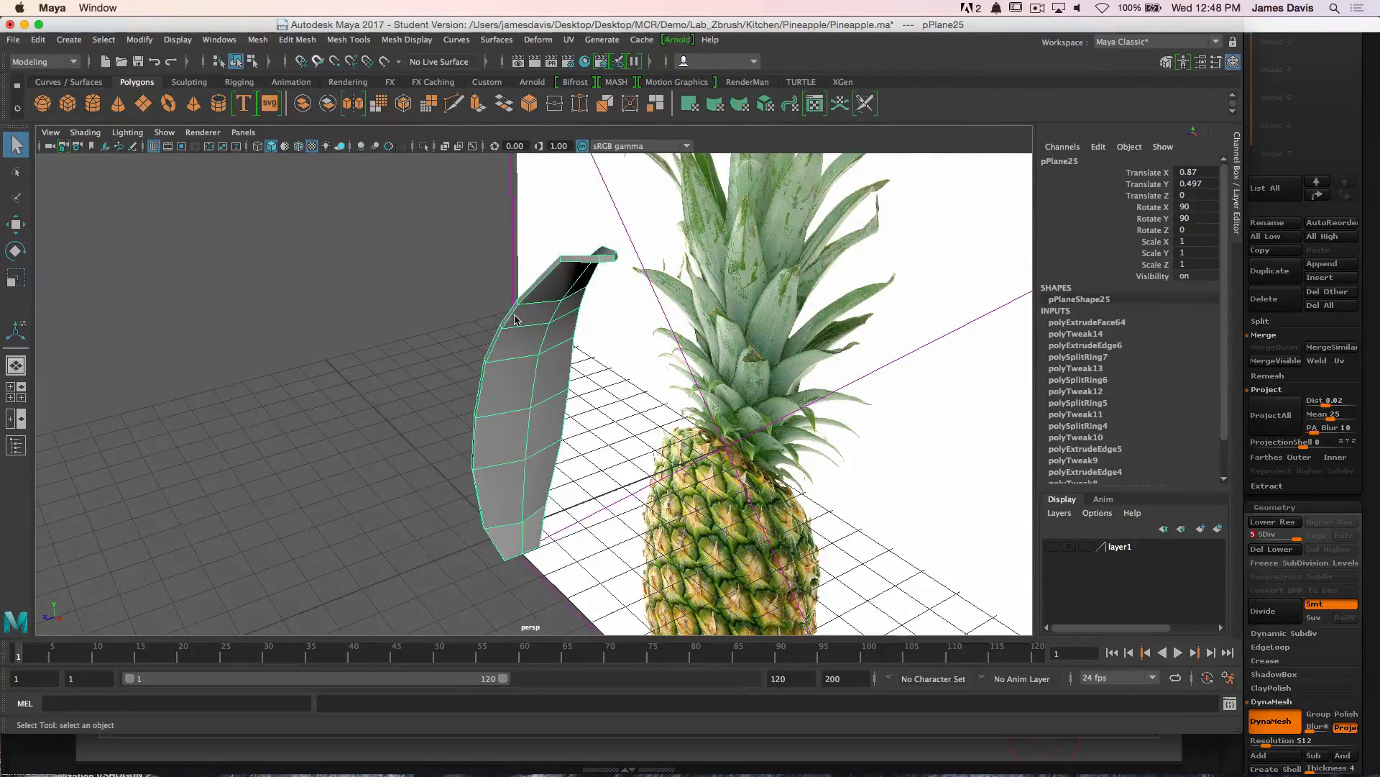
{"action": "right_click", "coordinate": [515, 319], "text": "shift"}
{"action": "right_click_drag", "start_coordinate": [525, 312], "coordinate": [637, 312], "text": "shift"}
{"action": "left_click", "coordinate": [425, 282]}
Insert an edge loop across the long segment below the leaf's tip and nudge it to round the bend
{"action": "left_click_drag", "start_coordinate": [548, 295], "coordinate": [698, 314], "text": "alt"}
{"action": "scroll", "coordinate": [697, 314], "scroll_direction": "up", "scroll_amount": 5}
{"action": "middle_click_drag", "start_coordinate": [651, 277], "coordinate": [640, 344], "text": "alt"}
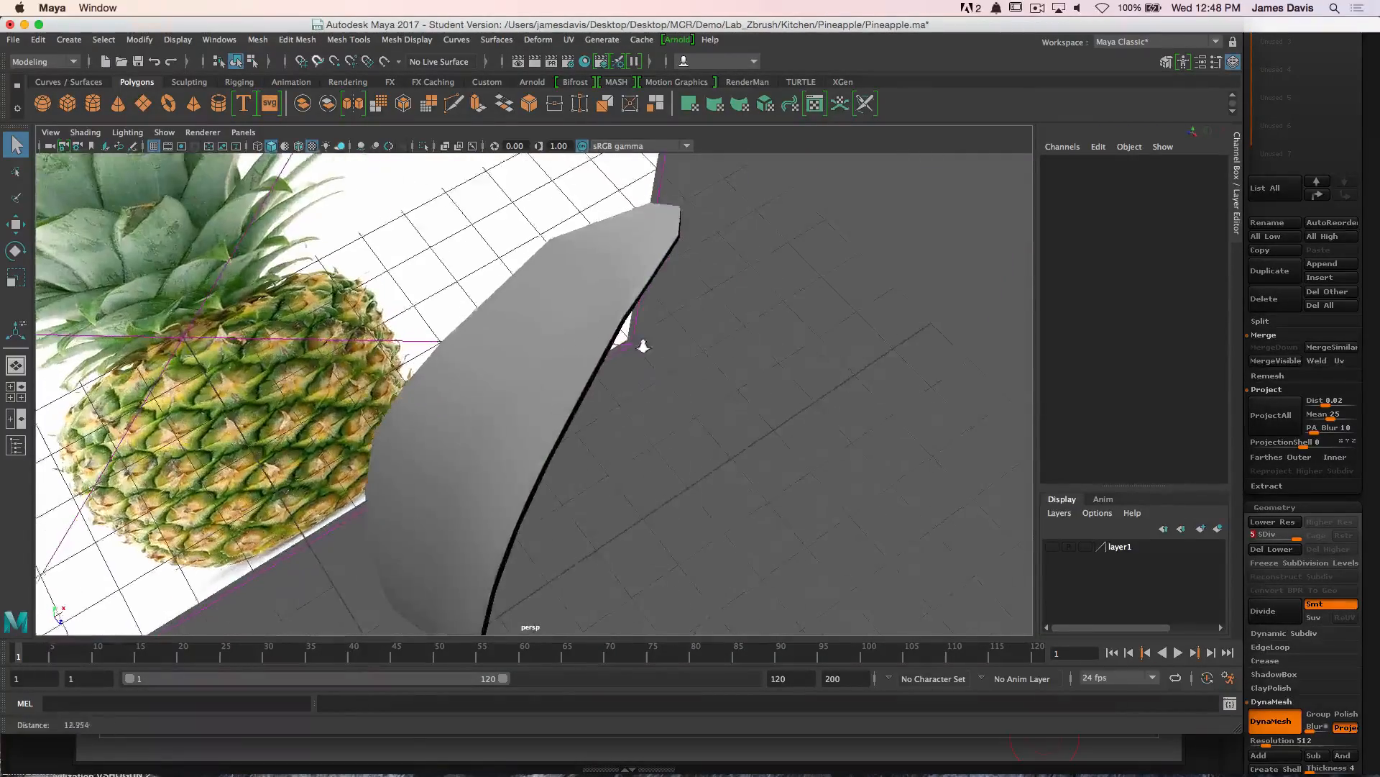
{"action": "left_click", "coordinate": [586, 322]}
{"action": "left_click_drag", "start_coordinate": [585, 321], "coordinate": [584, 293], "text": "alt"}
{"action": "right_click_drag", "start_coordinate": [583, 291], "coordinate": [596, 242]}
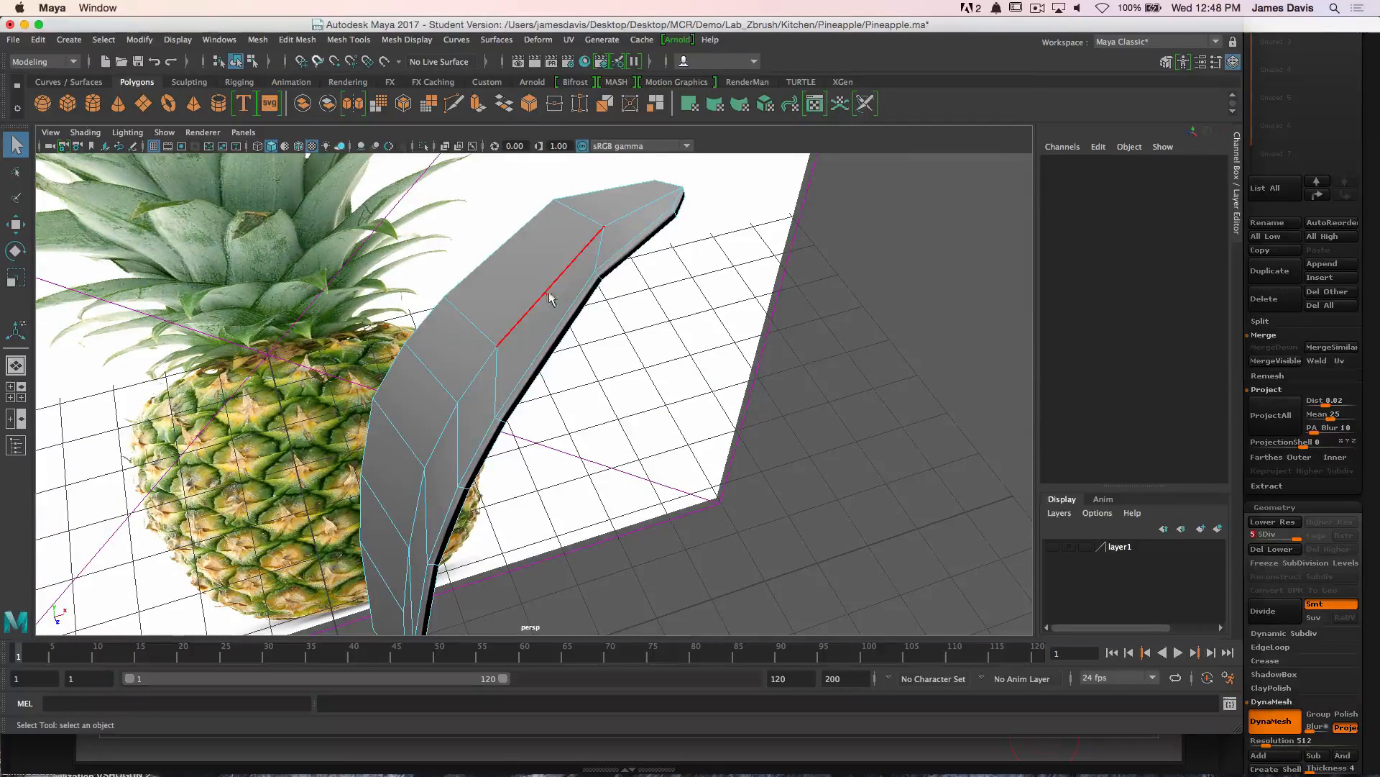
{"action": "right_click_drag", "start_coordinate": [549, 296], "coordinate": [566, 263]}
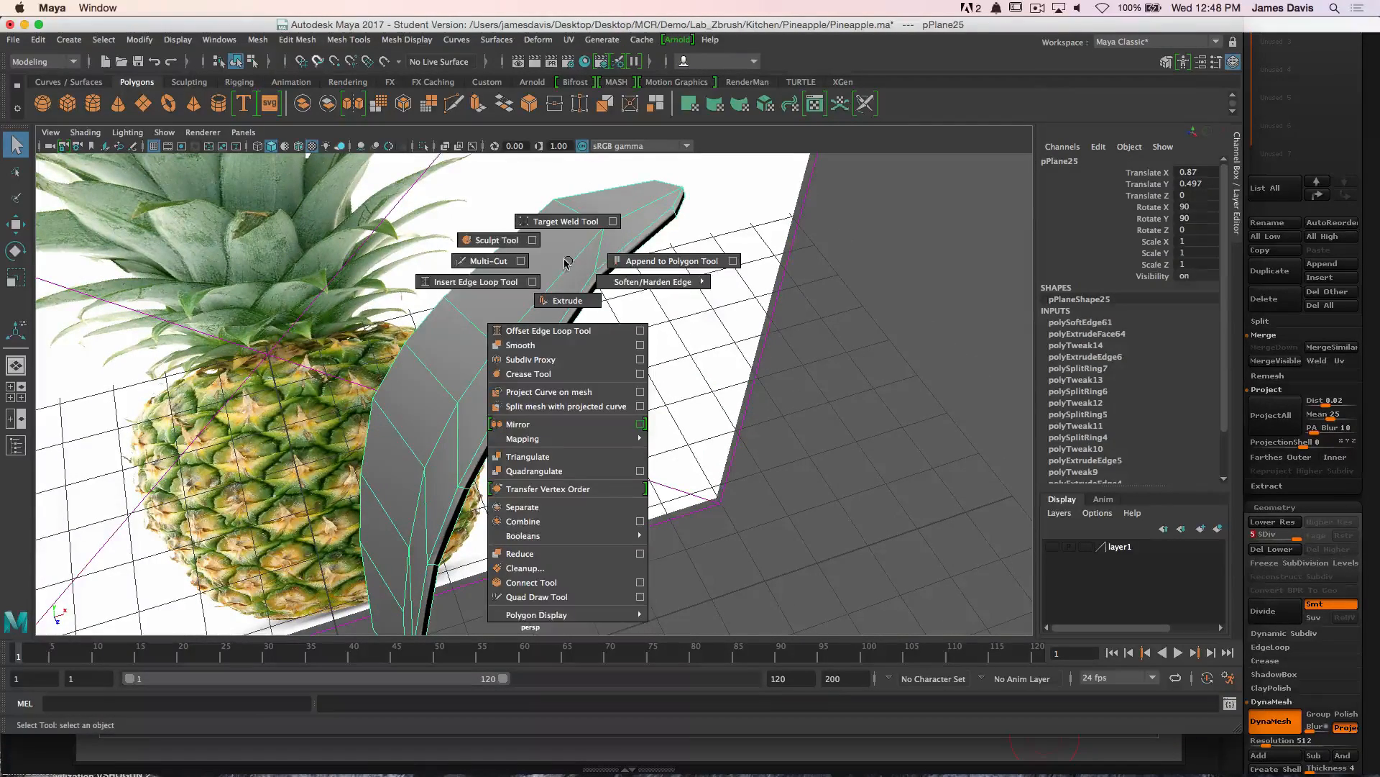
{"action": "left_click", "coordinate": [476, 283]}
{"action": "left_click", "coordinate": [548, 296]}
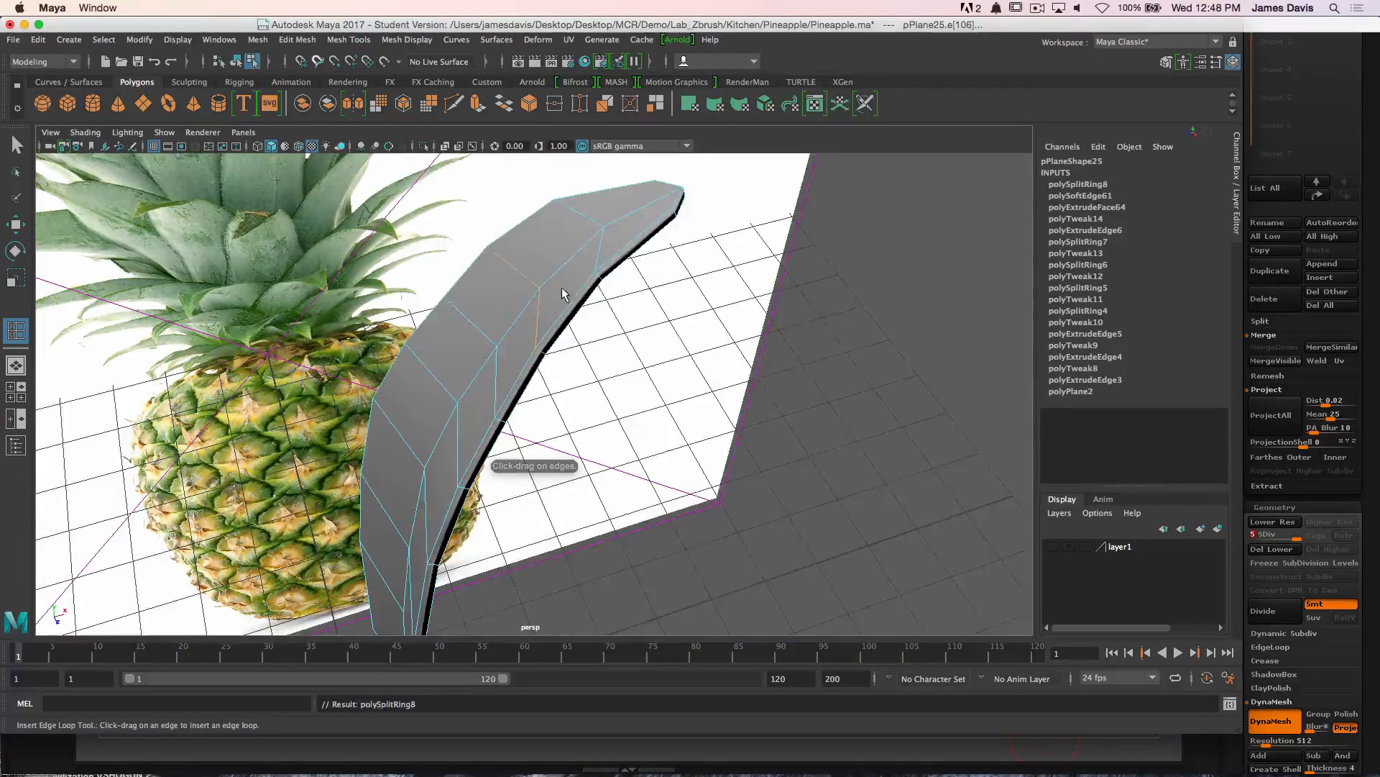
{"action": "left_click_drag", "start_coordinate": [564, 293], "coordinate": [594, 235], "text": "alt"}
{"action": "key", "text": "w"}
{"action": "middle_click_drag", "start_coordinate": [602, 252], "coordinate": [567, 368], "text": "alt"}
{"action": "key", "text": "q"}
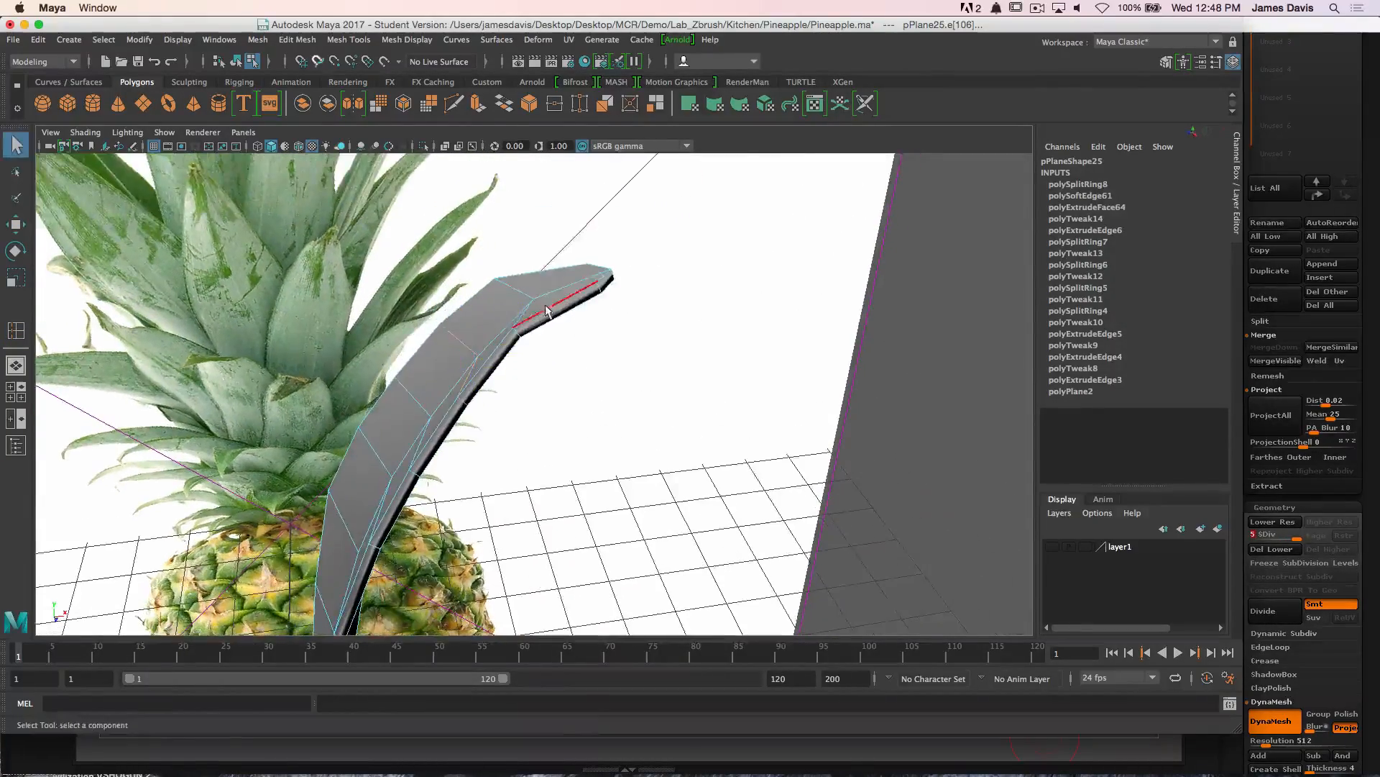
Bevel the leaf's central lengthwise edge loop with a fraction of 0.5 and 2 segments
{"action": "right_click_drag", "start_coordinate": [568, 287], "coordinate": [634, 234]}
{"action": "left_click_drag", "start_coordinate": [638, 296], "coordinate": [431, 276], "text": "alt"}
{"action": "right_click_drag", "start_coordinate": [431, 277], "coordinate": [440, 299], "text": "alt"}
{"action": "left_click_drag", "start_coordinate": [440, 299], "coordinate": [422, 394], "text": "alt"}
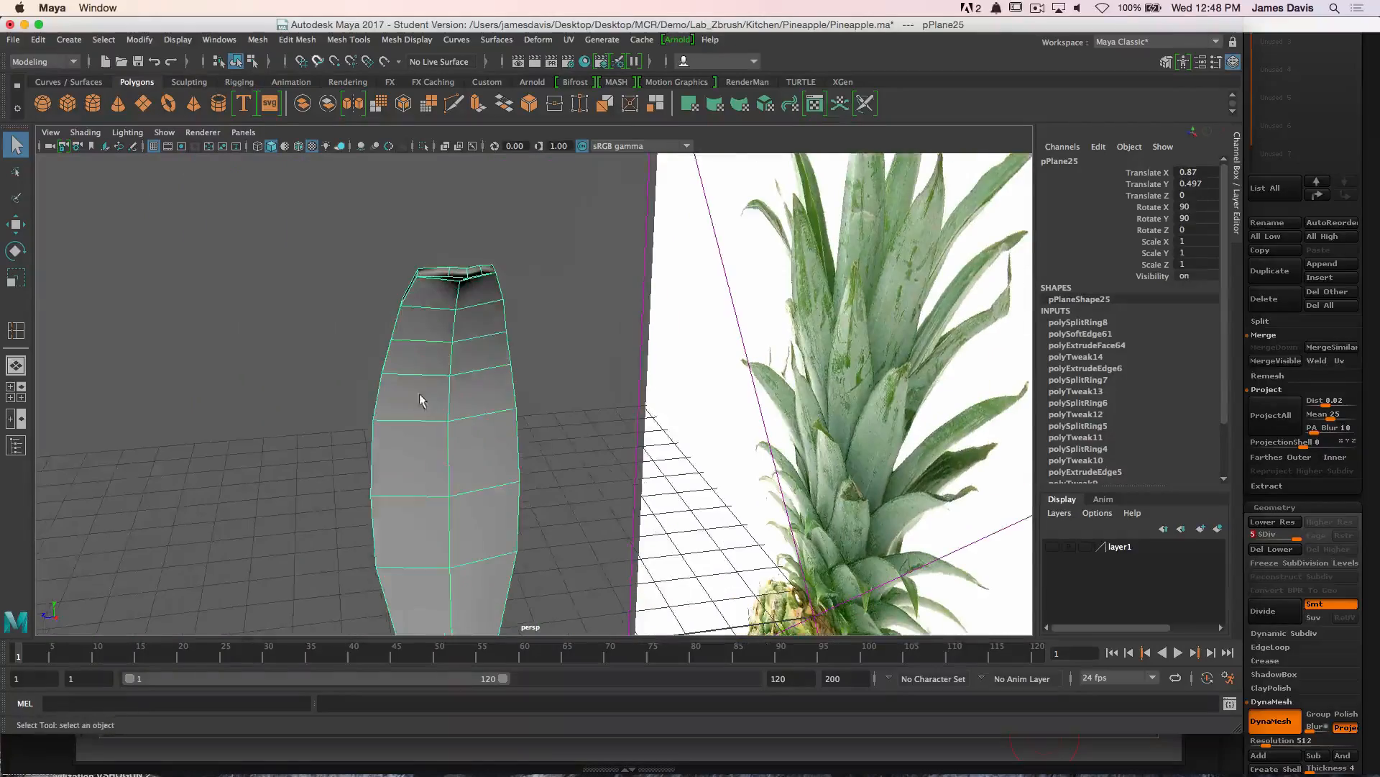
{"action": "right_click_drag", "start_coordinate": [431, 375], "coordinate": [439, 299]}
{"action": "double_click", "coordinate": [451, 361]}
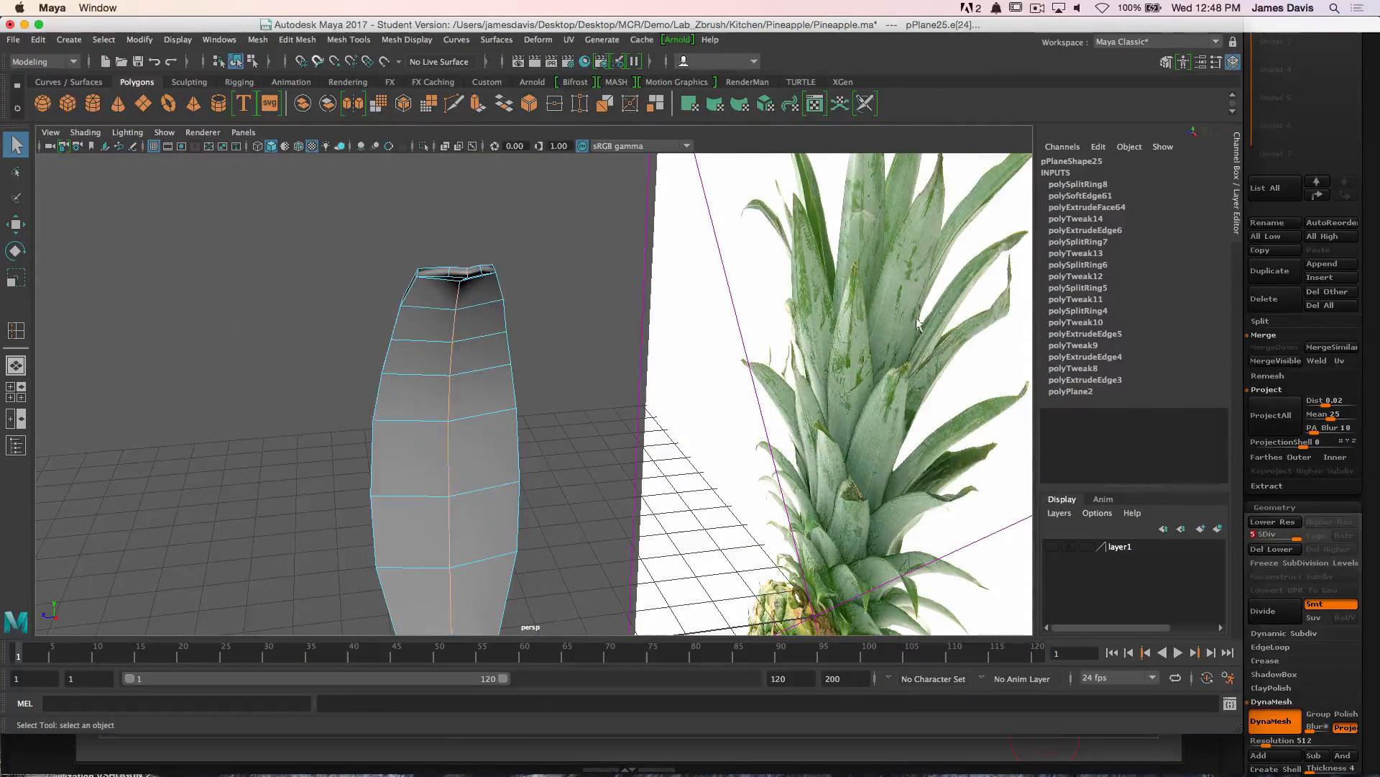
{"action": "left_click_drag", "start_coordinate": [475, 311], "coordinate": [438, 395], "text": "alt"}
{"action": "key", "text": "ctrl+b"}
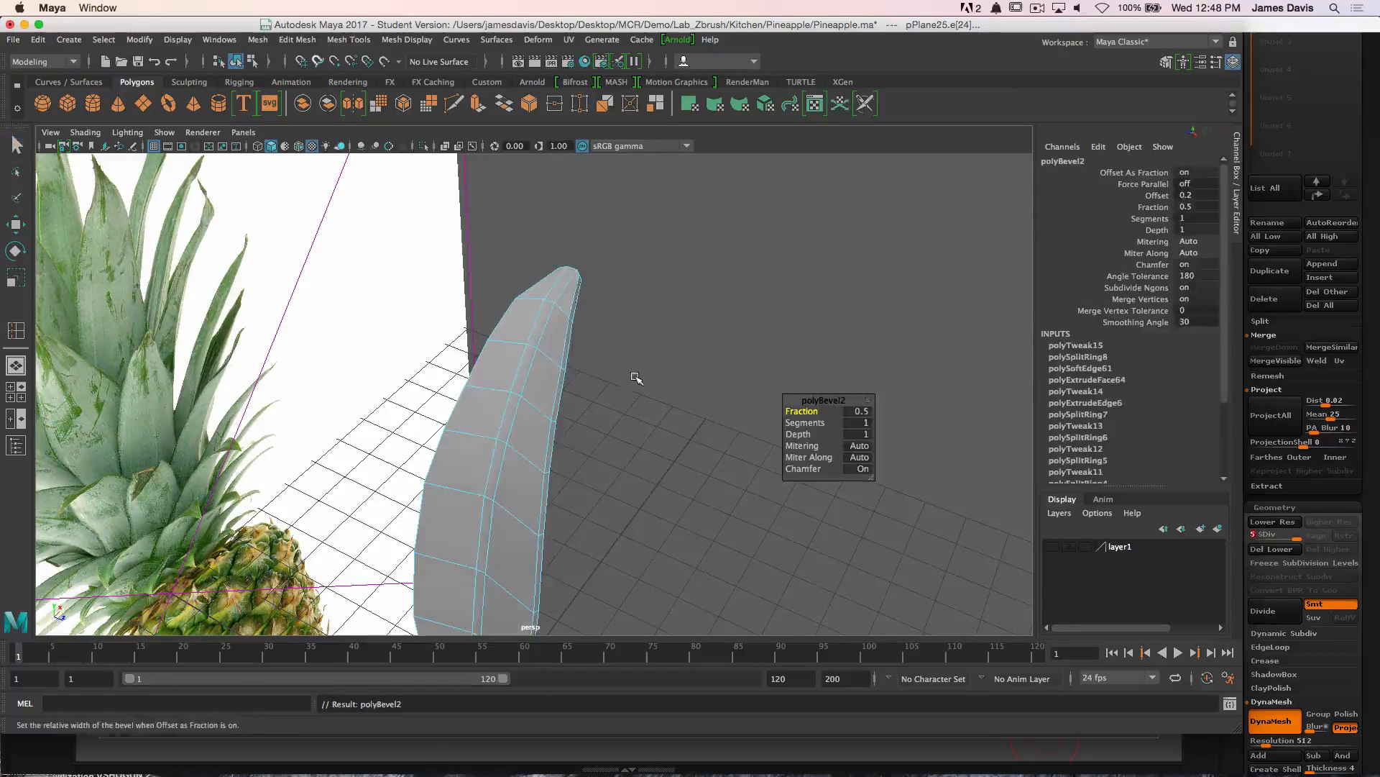
{"action": "left_click_drag", "start_coordinate": [807, 423], "coordinate": [810, 424]}
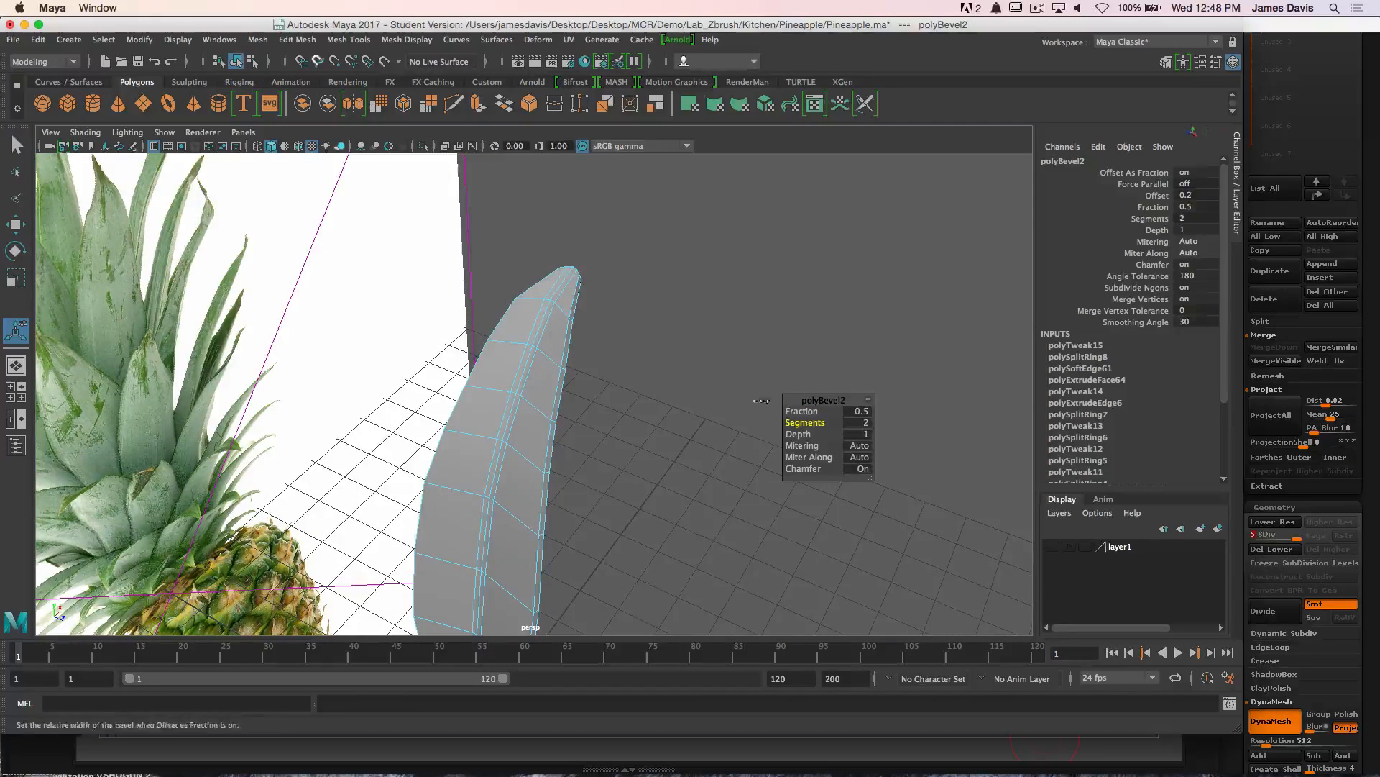
{"action": "key", "text": "q"}
{"action": "key", "text": "F8"}
{"action": "left_click", "coordinate": [619, 369]}
Move the whole leaf sideways to about X 1.7
{"action": "left_click_drag", "start_coordinate": [620, 371], "coordinate": [547, 359], "text": "alt"}
{"action": "middle_click_drag", "start_coordinate": [546, 360], "coordinate": [604, 225], "text": "alt"}
{"action": "left_click_drag", "start_coordinate": [604, 225], "coordinate": [568, 359], "text": "alt"}
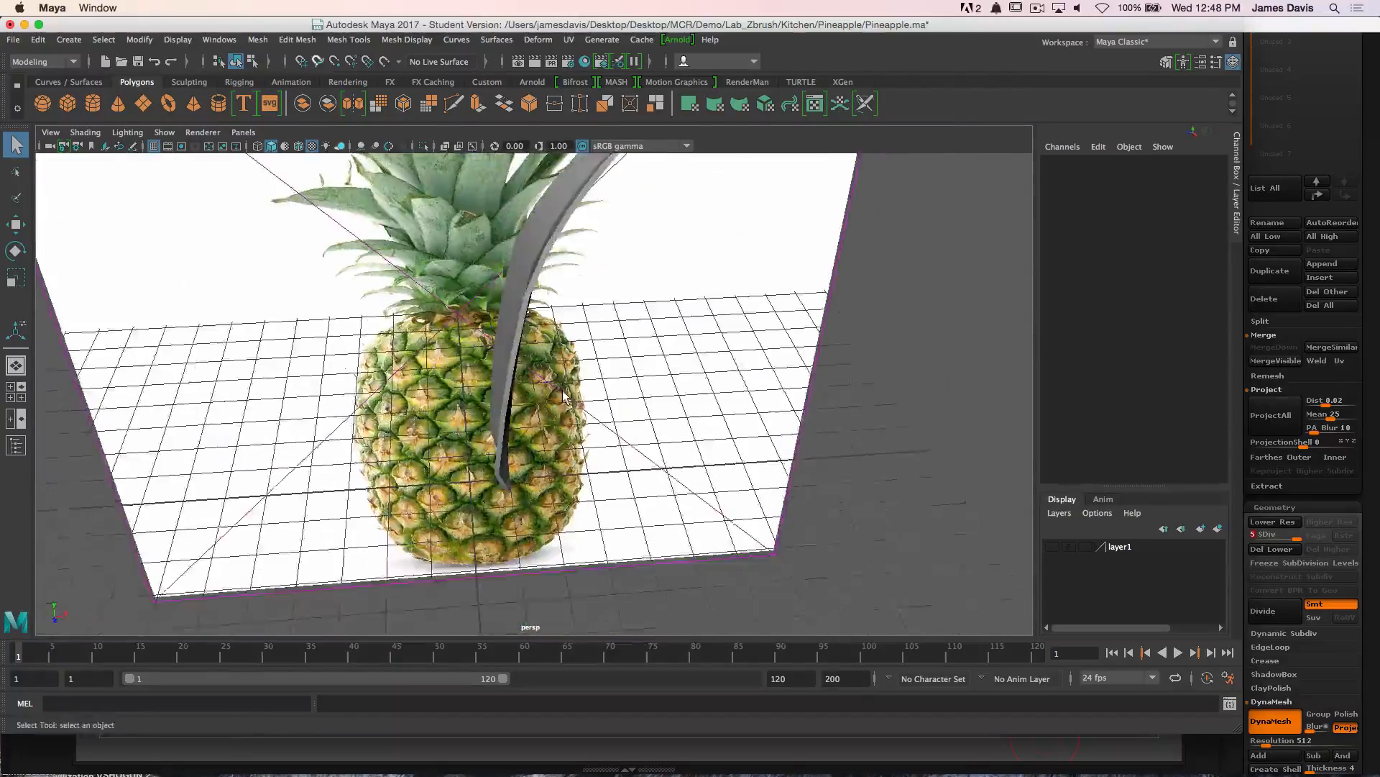
{"action": "right_click_drag", "start_coordinate": [568, 360], "coordinate": [515, 375], "text": "alt"}
{"action": "left_click", "coordinate": [516, 375]}
{"action": "key", "text": "w"}
{"action": "left_click_drag", "start_coordinate": [580, 455], "coordinate": [607, 445]}
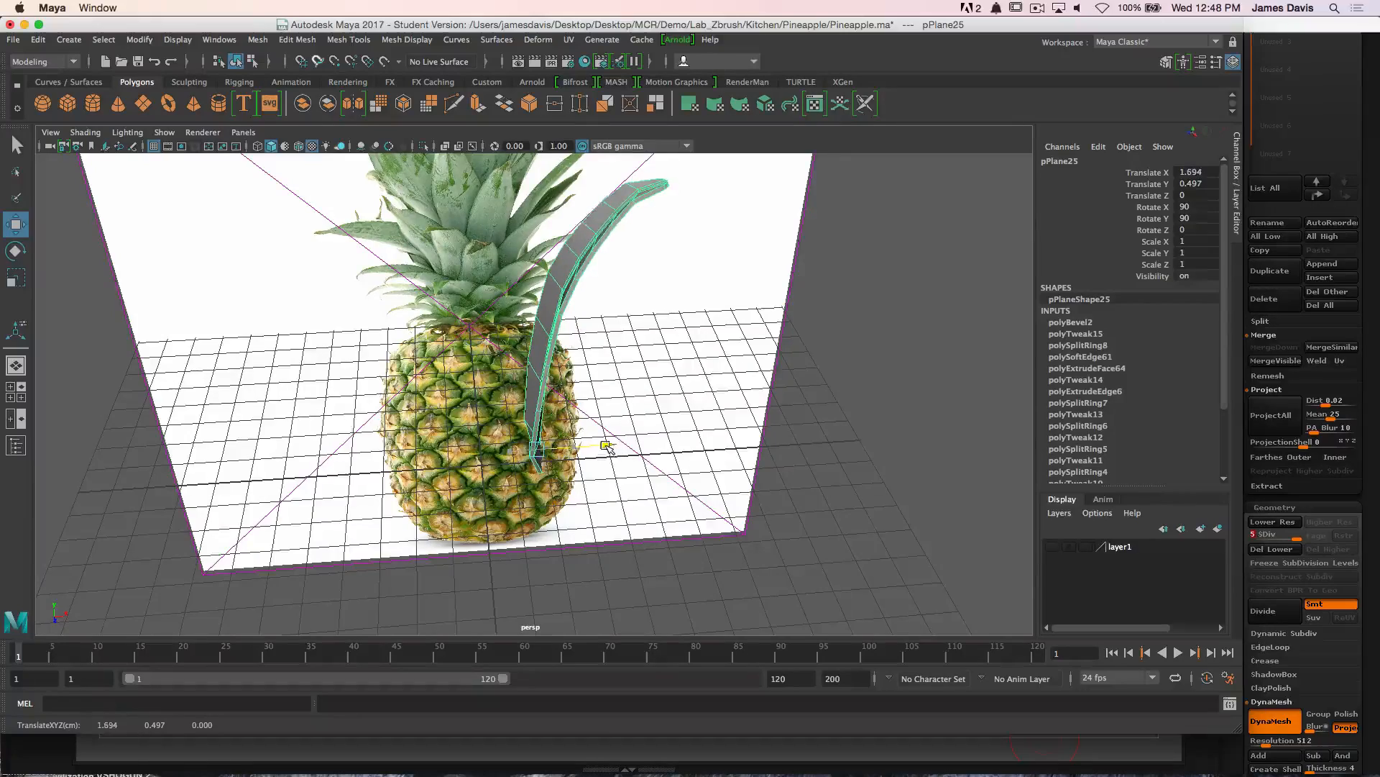
Delete the leaf's construction history and freeze its transformations
{"action": "middle_click_drag", "start_coordinate": [587, 407], "coordinate": [611, 302], "text": "alt"}
{"action": "left_click_drag", "start_coordinate": [611, 302], "coordinate": [527, 386], "text": "alt"}
{"action": "right_click_drag", "start_coordinate": [527, 386], "coordinate": [577, 345], "text": "alt"}
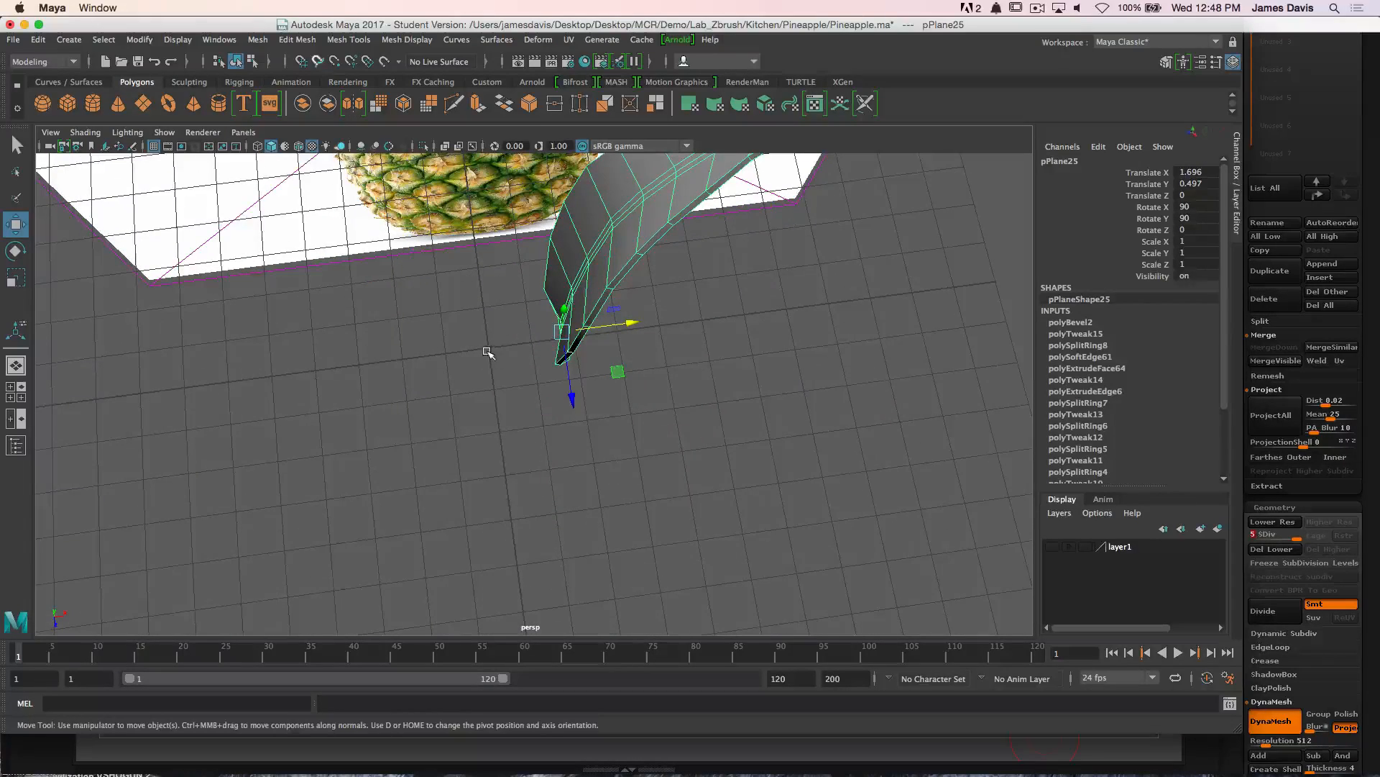
{"action": "left_click", "coordinate": [139, 40]}
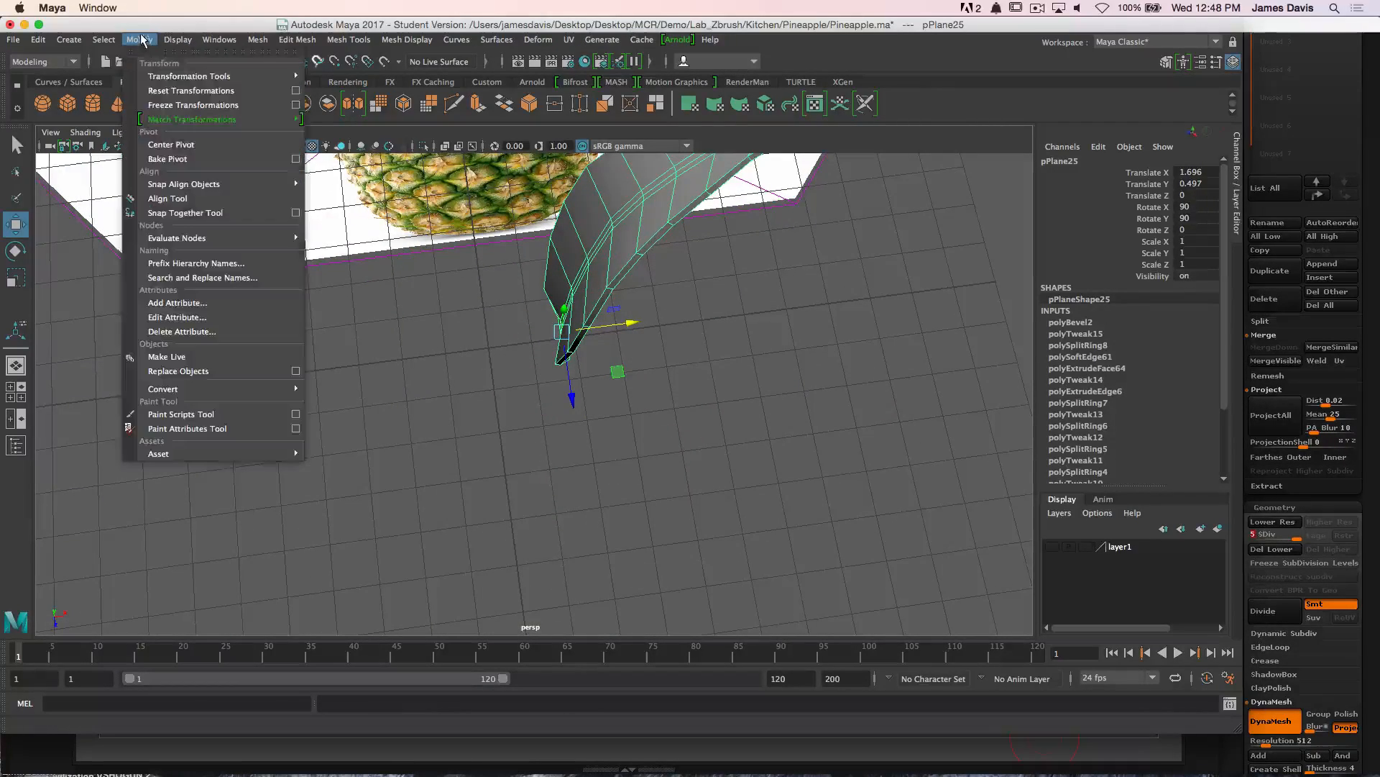
{"action": "mouse_move", "coordinate": [37, 39]}
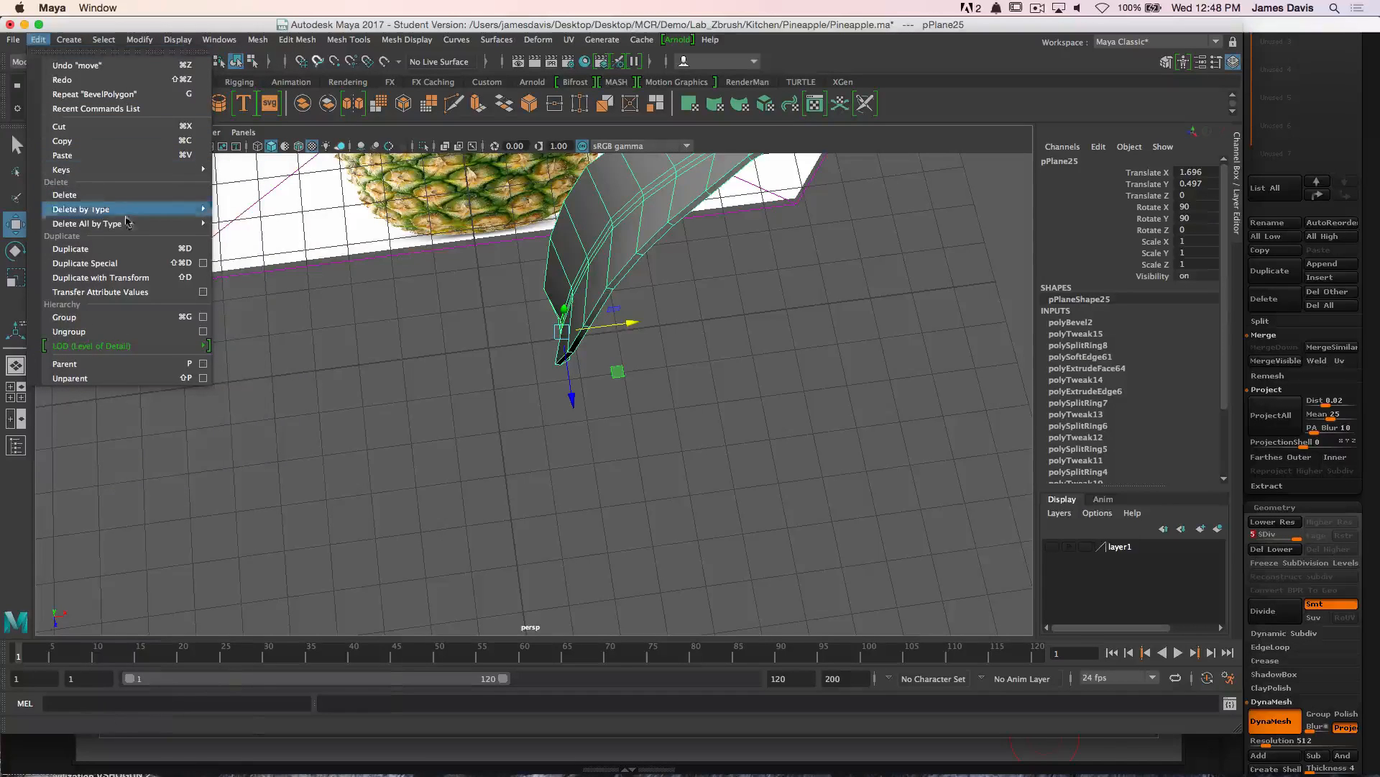
{"action": "mouse_move", "coordinate": [165, 224]}
{"action": "left_click", "coordinate": [225, 230]}
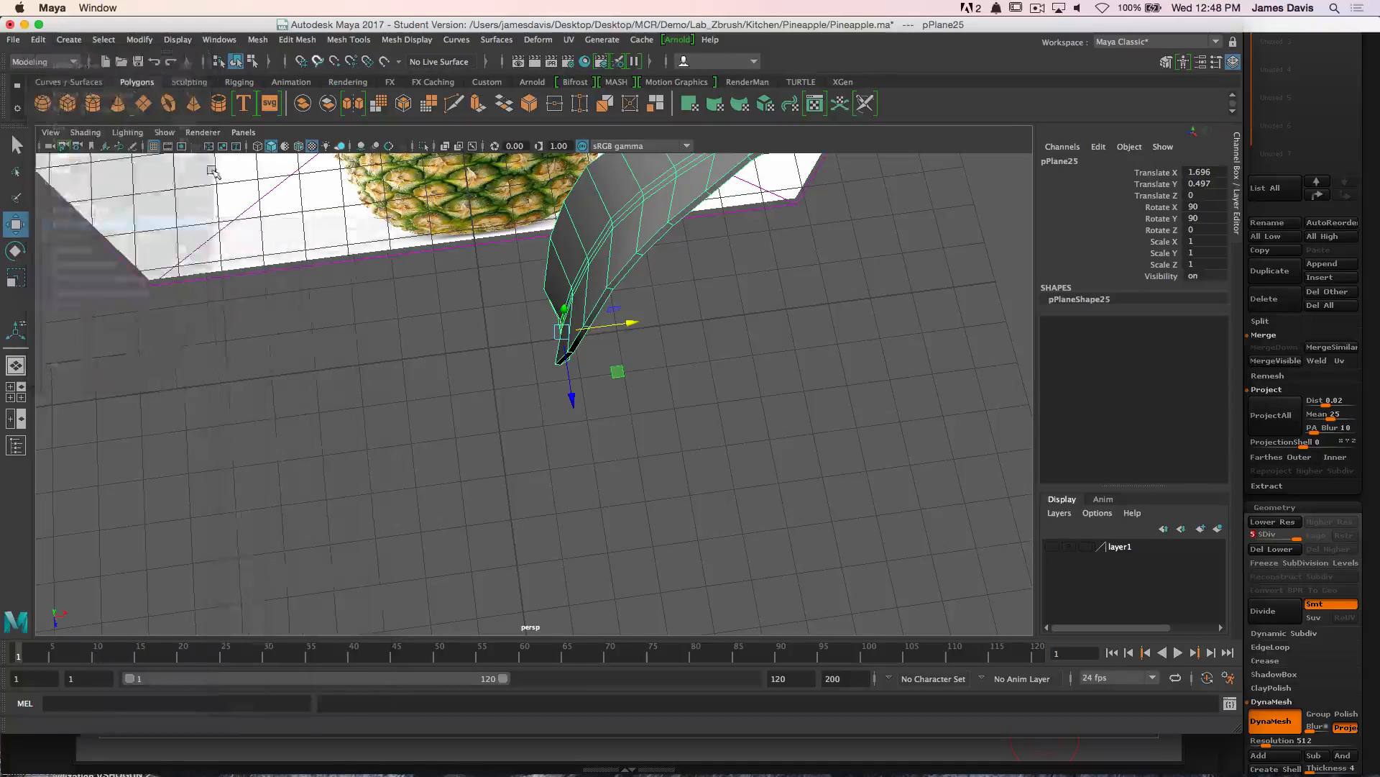
{"action": "left_click", "coordinate": [140, 39]}
{"action": "left_click", "coordinate": [193, 105]}
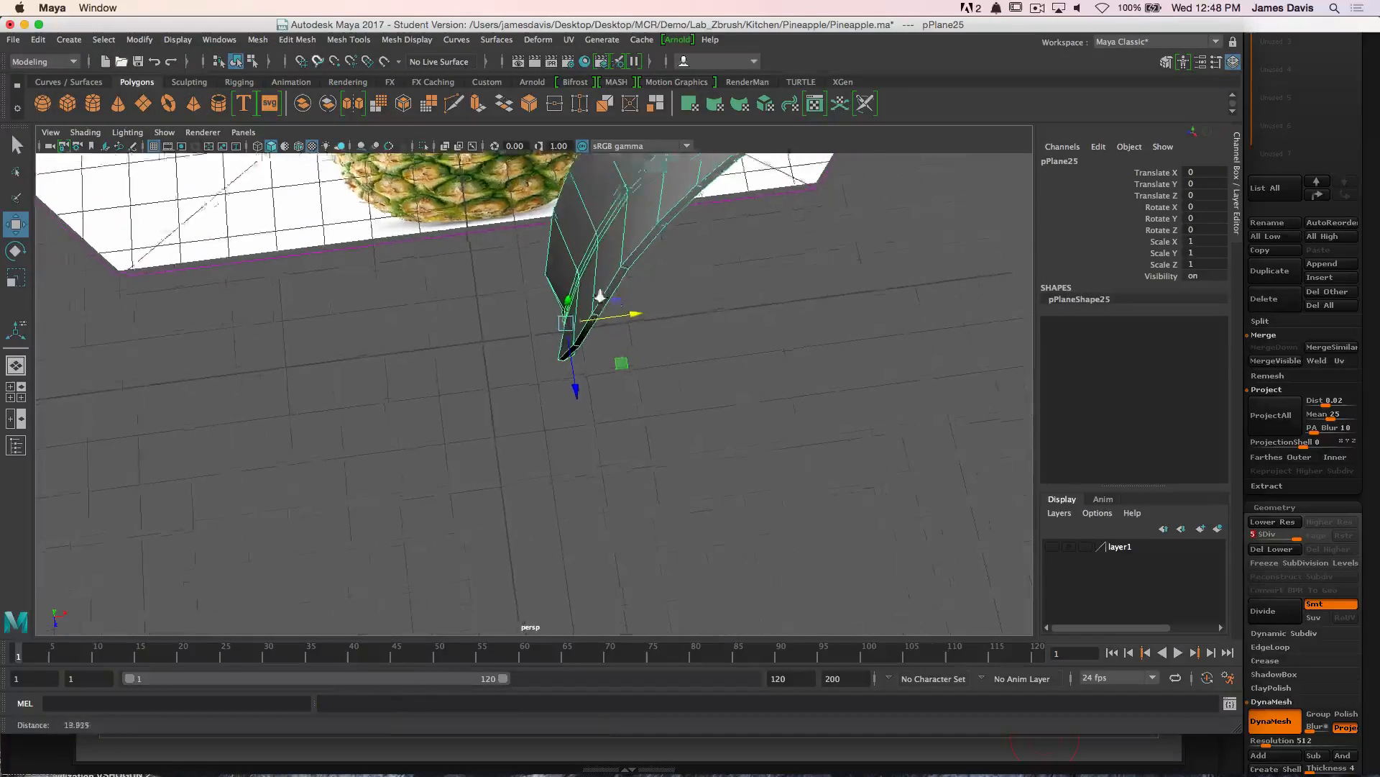
Snap the leaf's pivot to the grid origin at the centre of the crown
{"action": "key", "text": "d"}
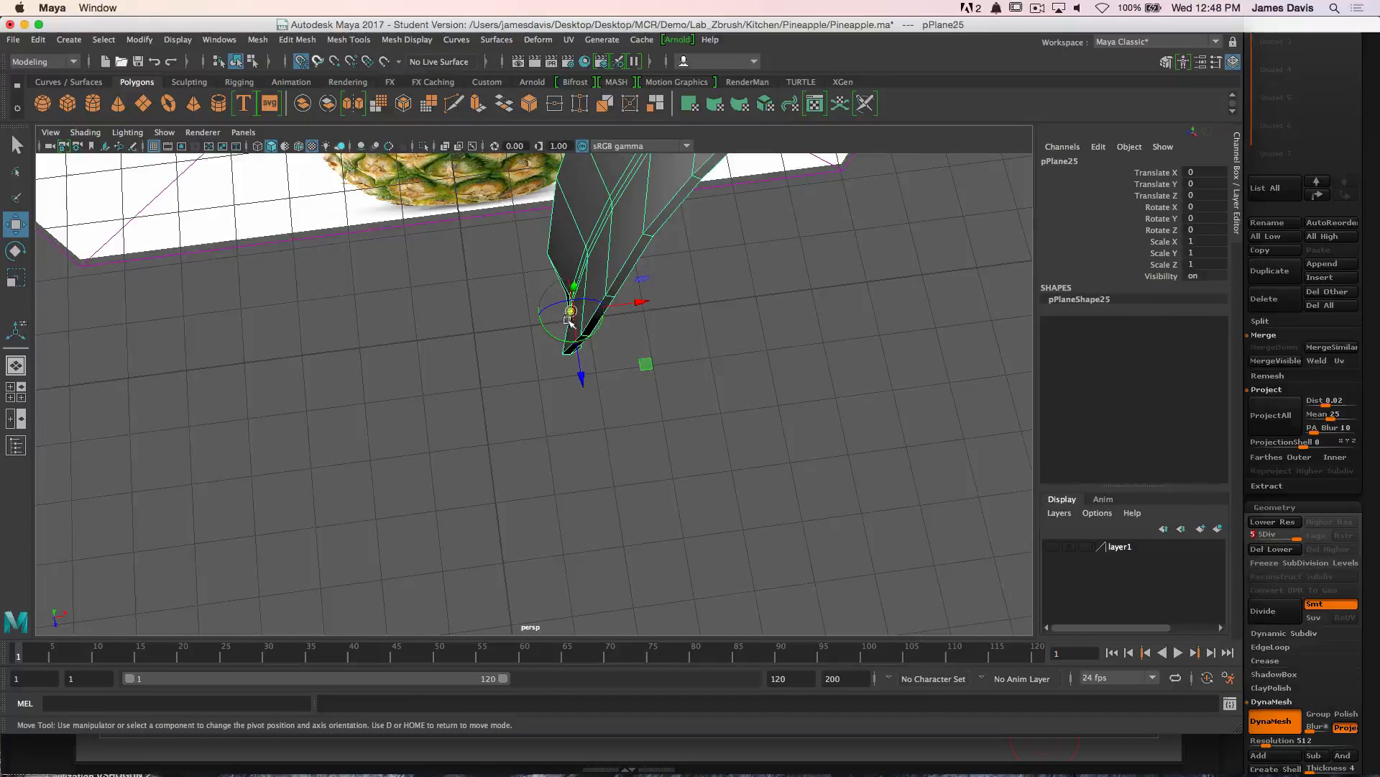
{"action": "left_click_drag", "start_coordinate": [571, 311], "coordinate": [554, 319]}
{"action": "left_click_drag", "start_coordinate": [464, 337], "coordinate": [457, 335]}
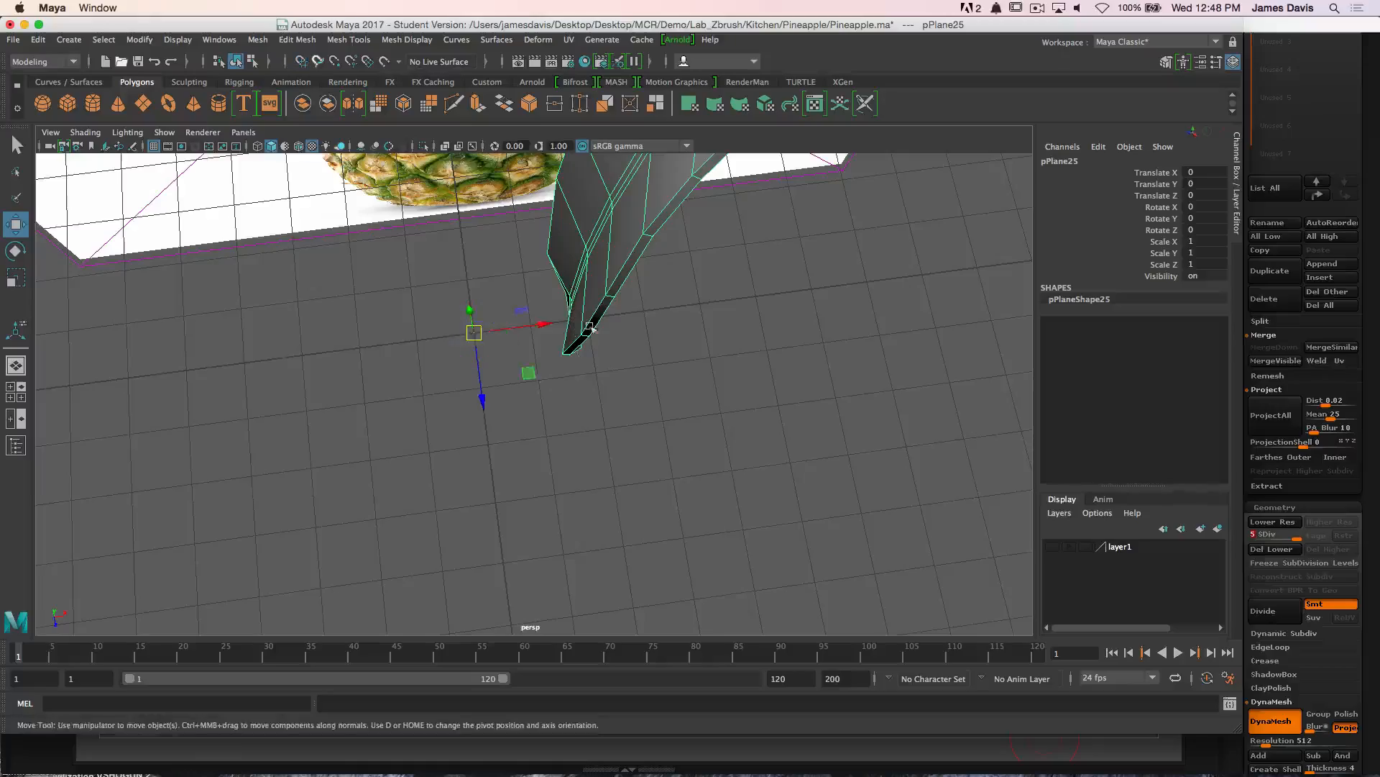
{"action": "left_click_drag", "start_coordinate": [773, 287], "coordinate": [618, 208], "text": "alt"}
{"action": "key", "text": "space"}
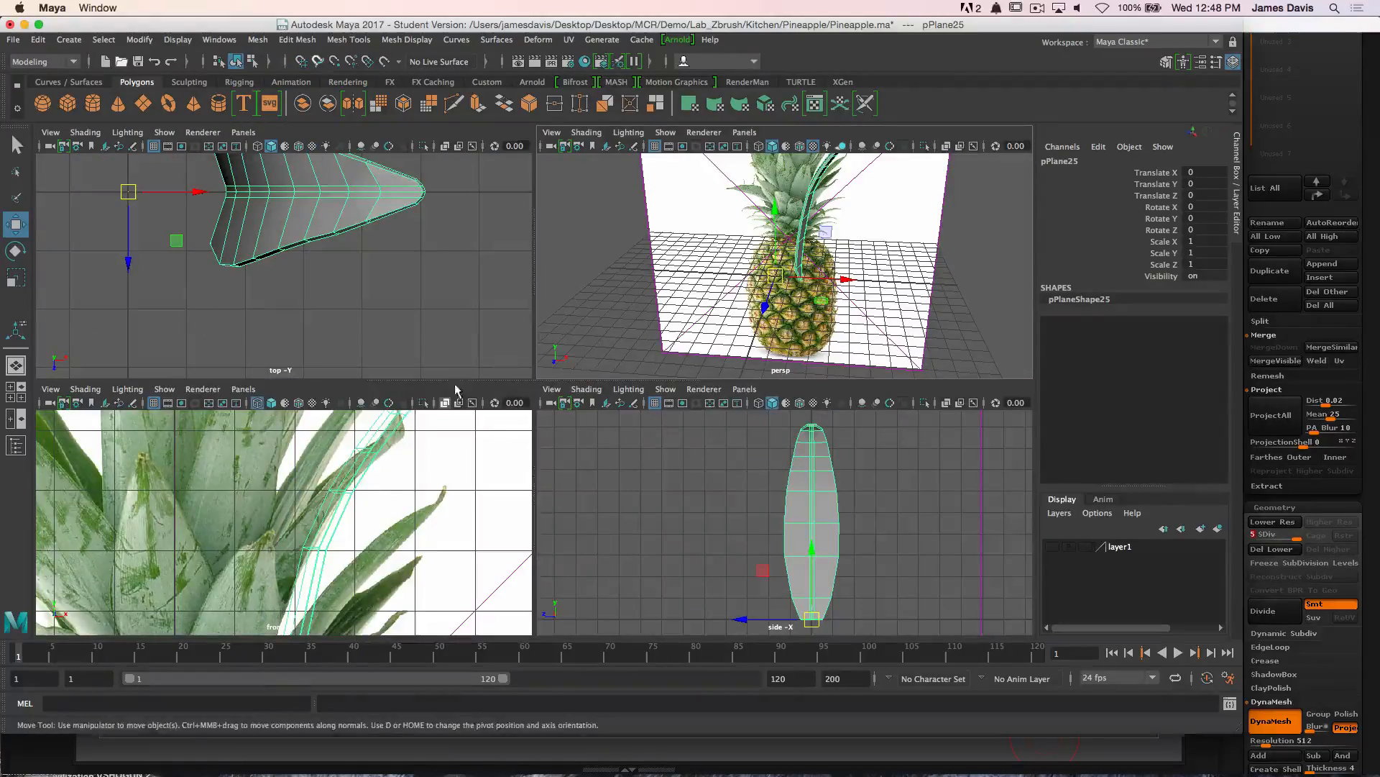
{"action": "key", "text": "space"}
{"action": "key", "text": "space"}
{"action": "key", "text": "space"}
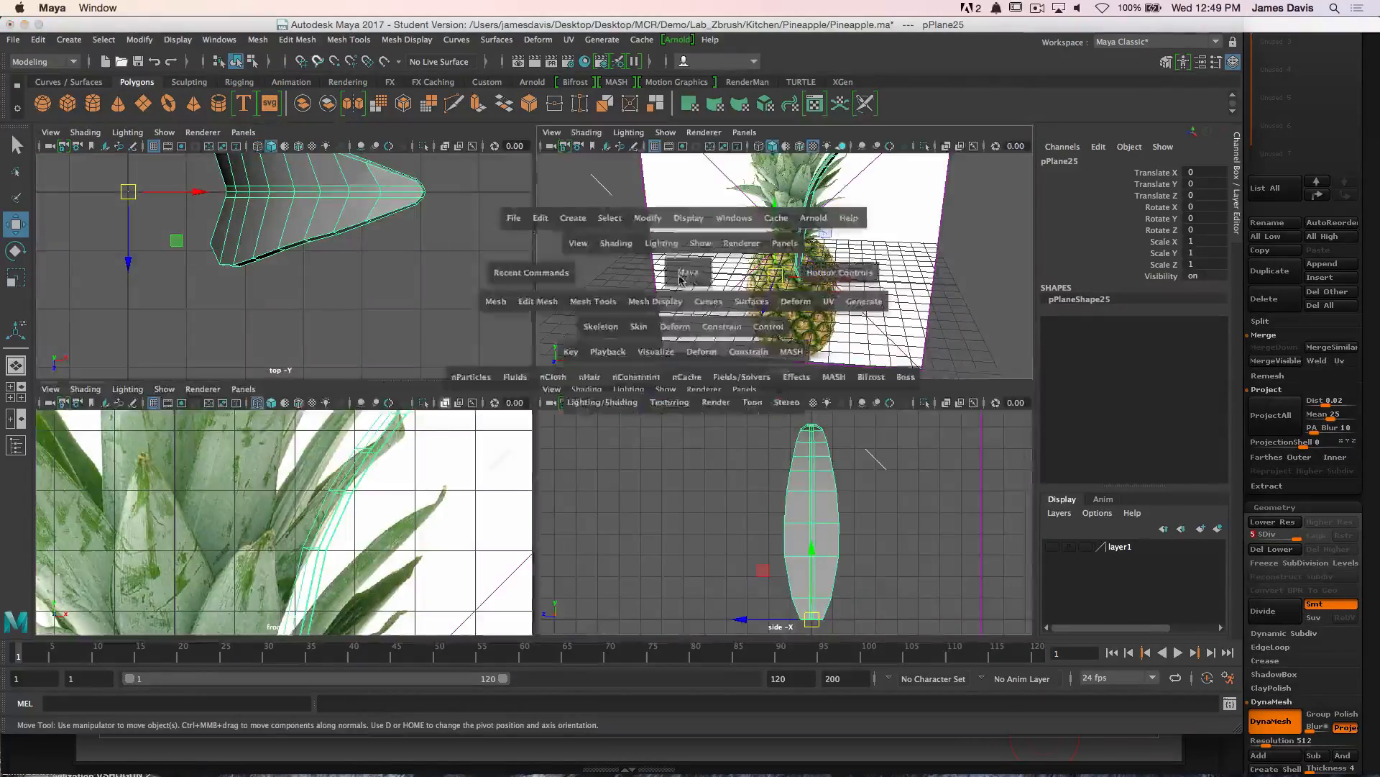
Duplicate the leaf and set the copy's Rotate Y to -60
{"action": "left_click_drag", "start_coordinate": [686, 273], "coordinate": [648, 325], "text": "alt"}
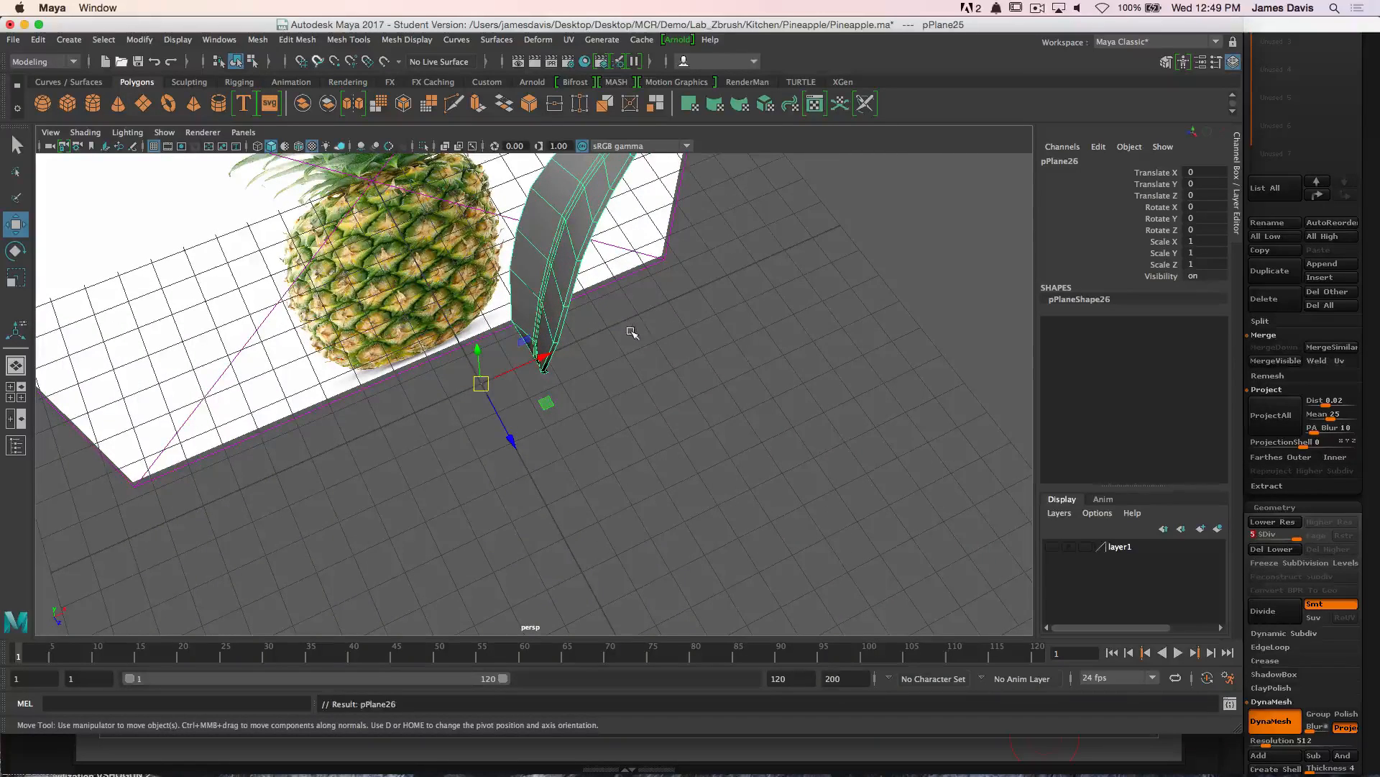
{"action": "key", "text": "e"}
{"action": "left_click_drag", "start_coordinate": [535, 415], "coordinate": [481, 484]}
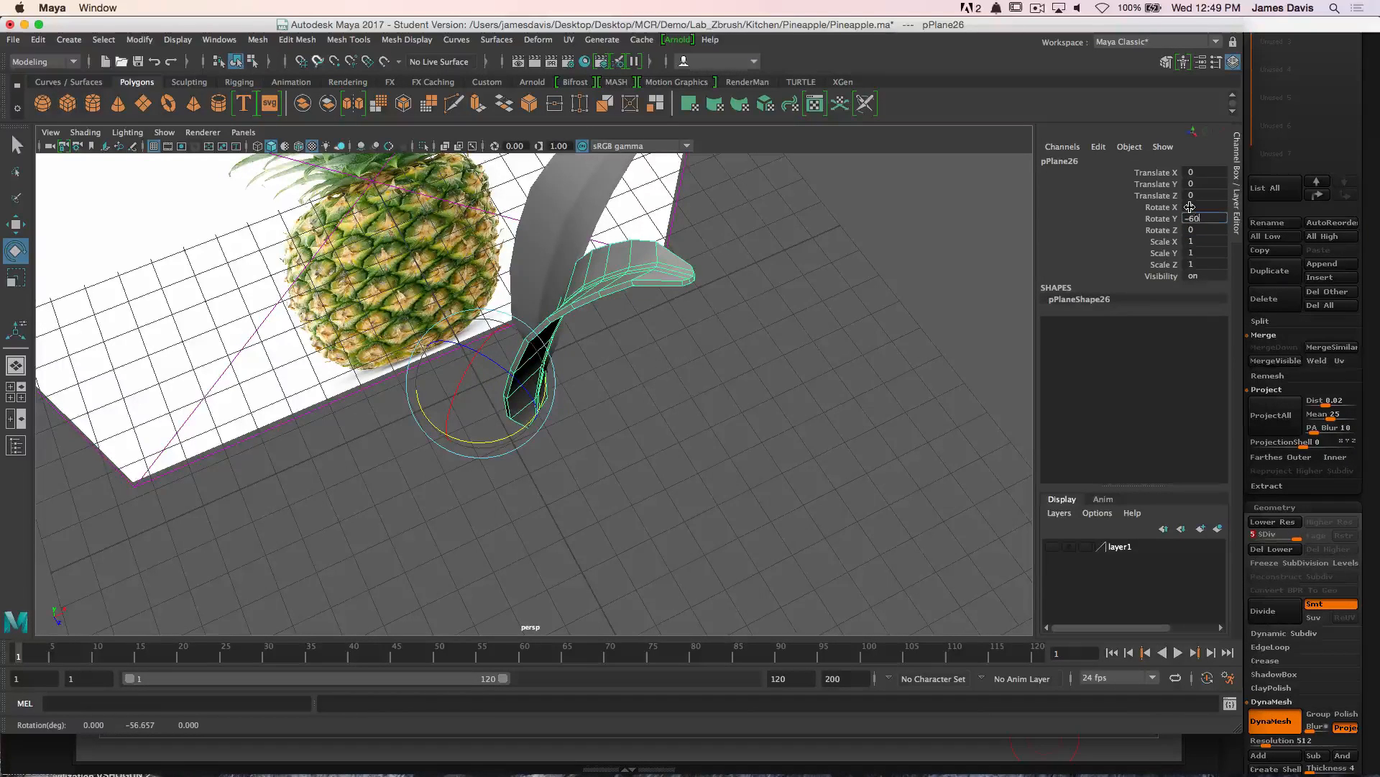
{"action": "key", "text": "Return"}
Repeat Duplicate with Transform four times to complete a ring of six leaves
{"action": "key", "text": "shift+d"}
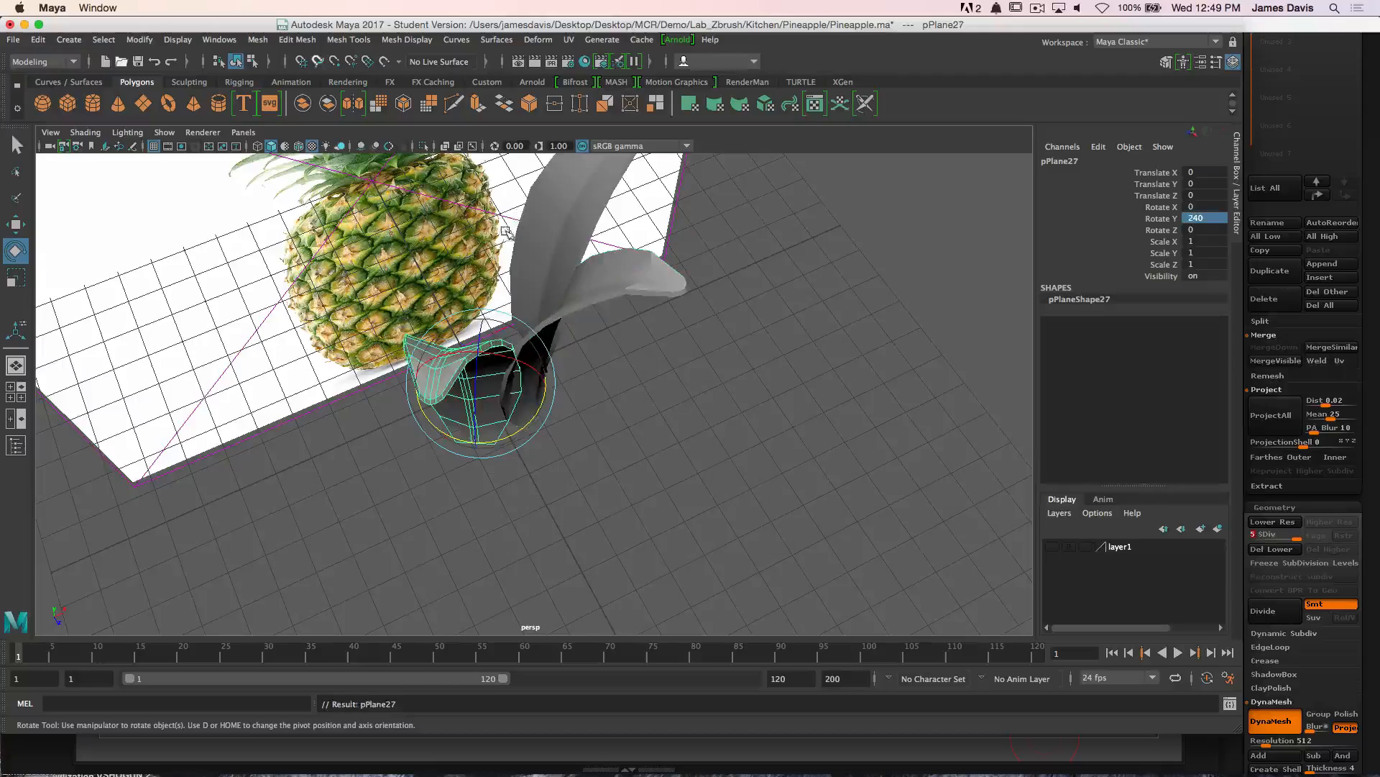
{"action": "key", "text": "shift+d"}
{"action": "key", "text": "shift+d"}
{"action": "key", "text": "shift+d"}
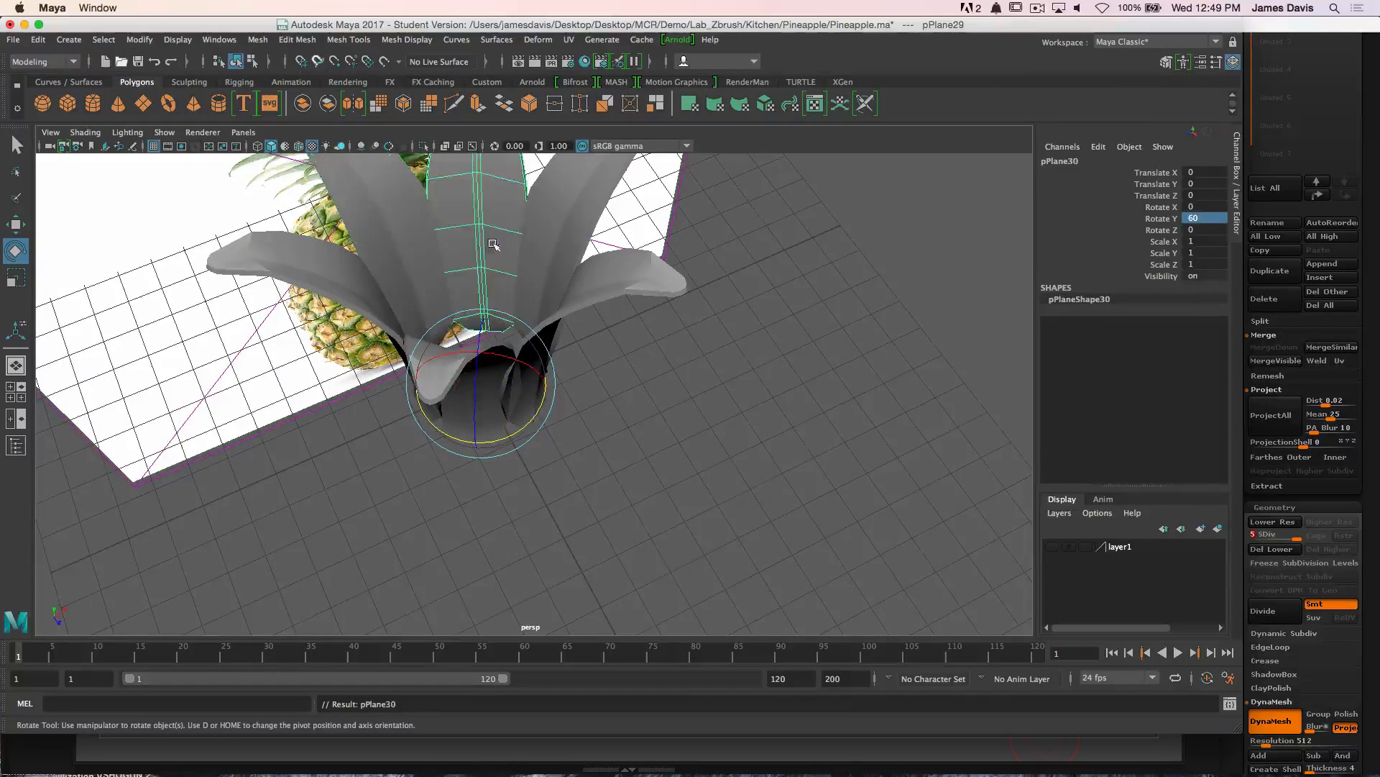
{"action": "left_click", "coordinate": [724, 282]}
{"action": "left_click_drag", "start_coordinate": [724, 283], "coordinate": [640, 205], "text": "alt"}
Select the leaf rotated -60 degrees and set the Move tool's axis orientation to Object
{"action": "left_click", "coordinate": [505, 317]}
{"action": "left_click_drag", "start_coordinate": [504, 316], "coordinate": [522, 386], "text": "alt"}
{"action": "key", "text": "w"}
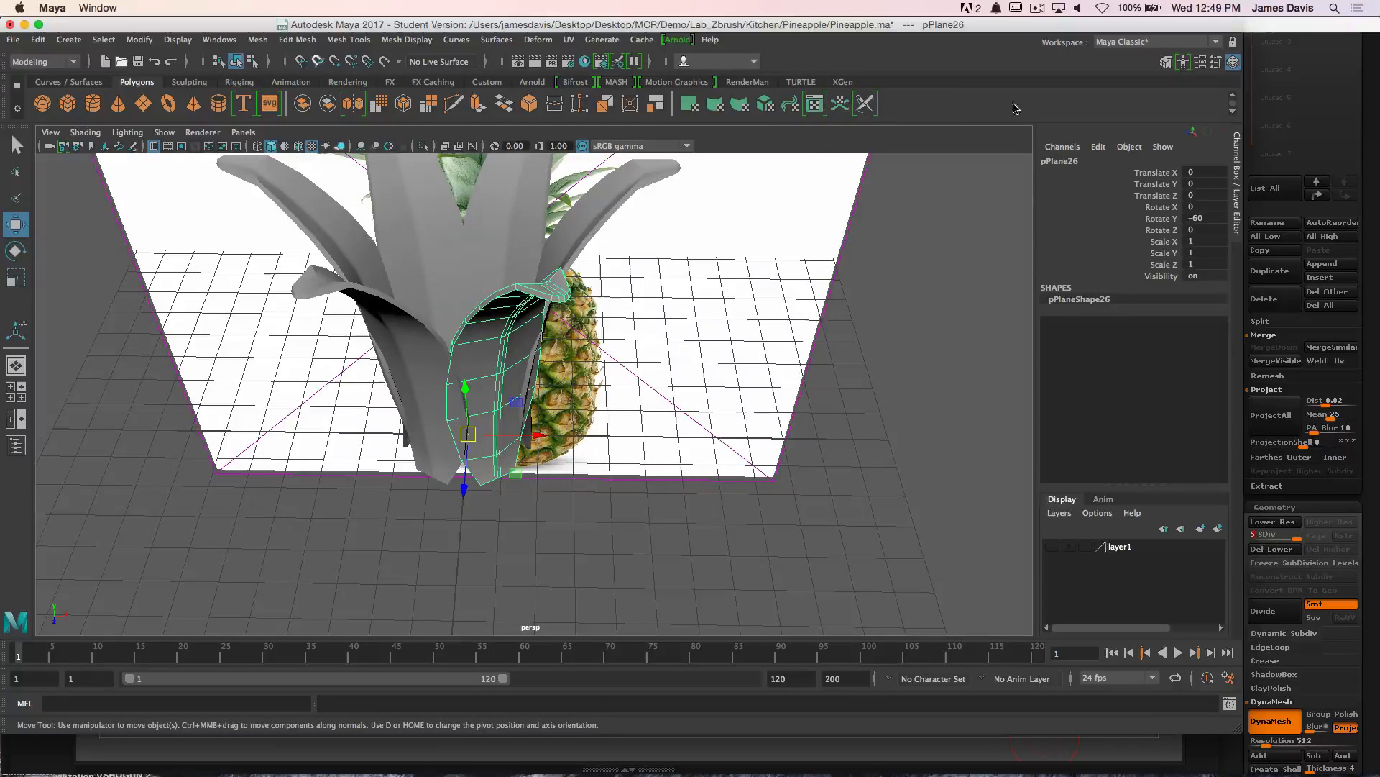
{"action": "left_click", "coordinate": [1215, 63]}
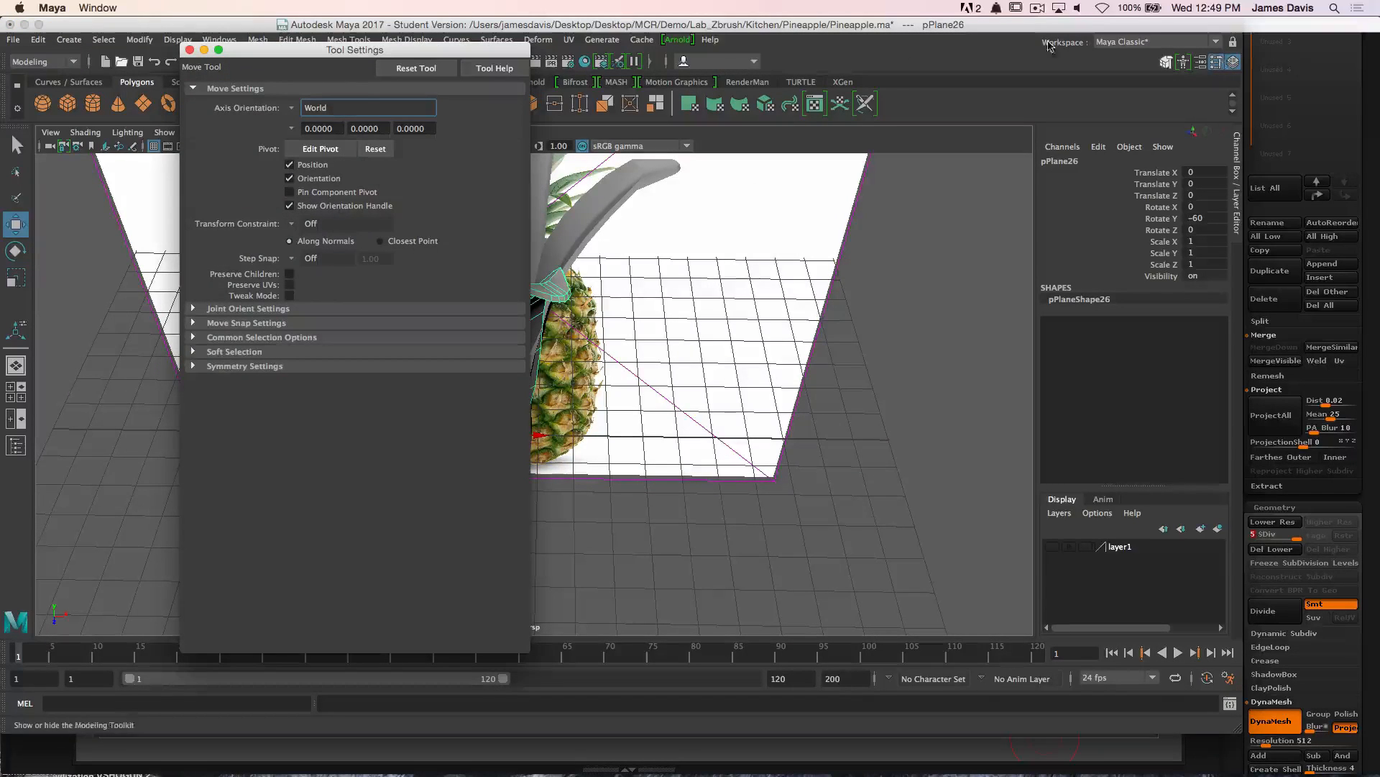
{"action": "left_click", "coordinate": [293, 109]}
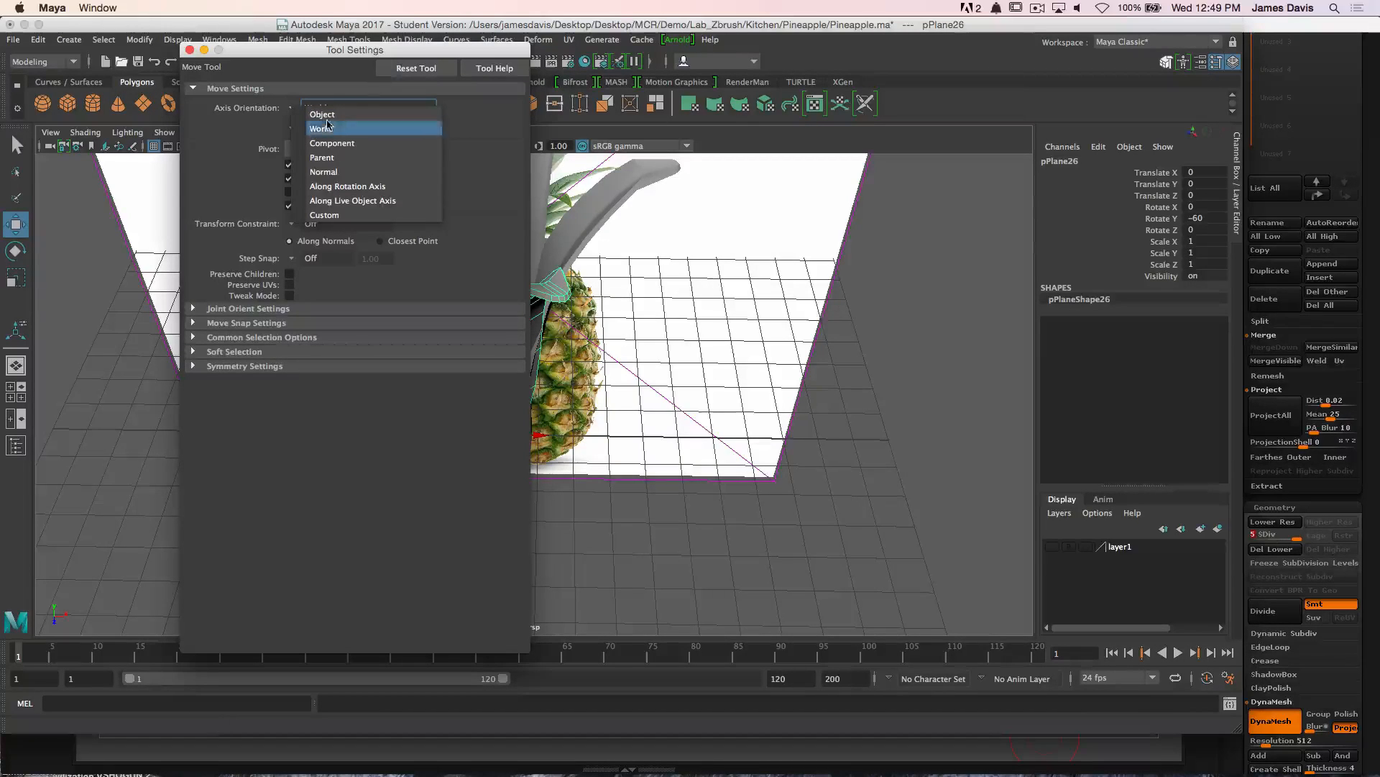
{"action": "left_click", "coordinate": [241, 106]}
{"action": "left_click", "coordinate": [292, 109]}
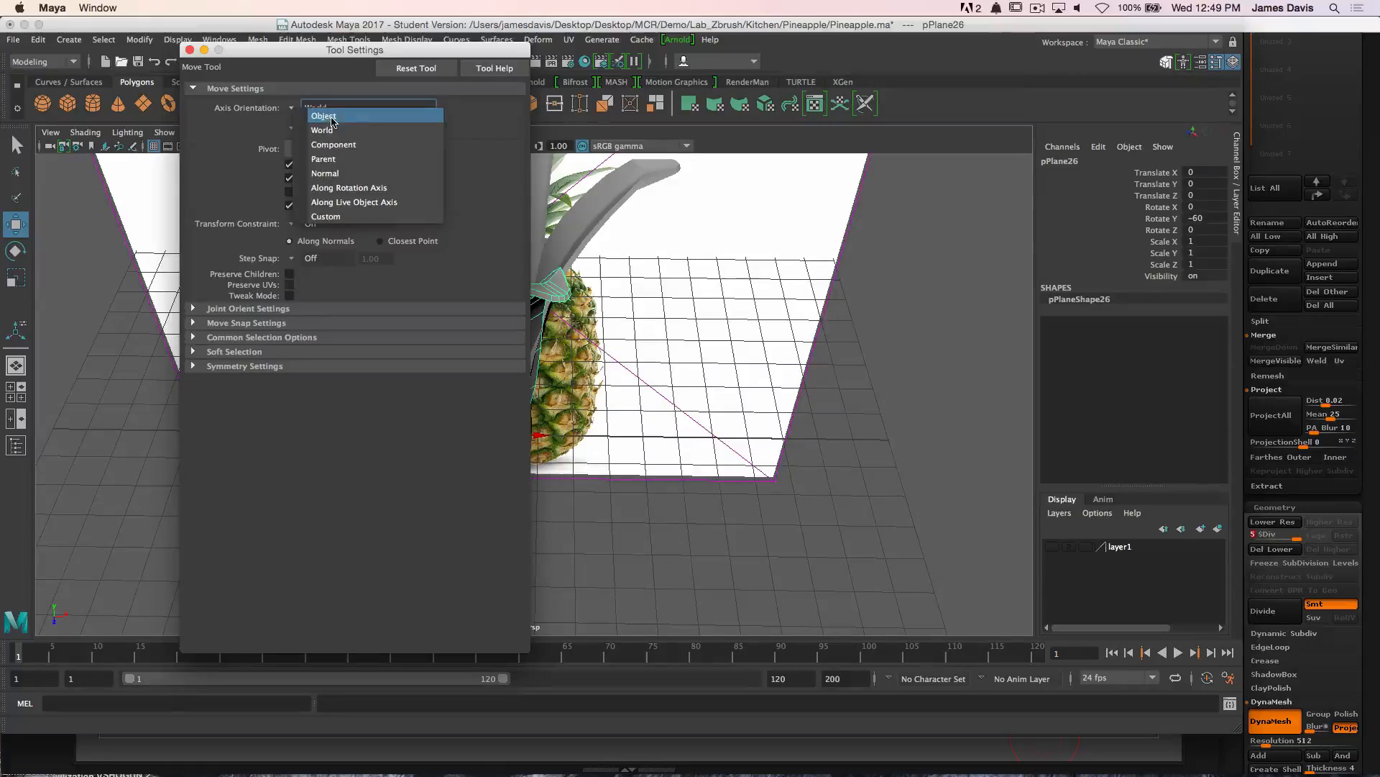
{"action": "left_click", "coordinate": [324, 116]}
{"action": "left_click", "coordinate": [190, 50]}
Pull three alternate leaves of the ring slightly outward along their own X axes, by about 0.2 units
{"action": "left_click_drag", "start_coordinate": [503, 359], "coordinate": [450, 449], "text": "alt"}
{"action": "left_click_drag", "start_coordinate": [508, 483], "coordinate": [462, 452]}
{"action": "left_click", "coordinate": [453, 424]}
{"action": "left_click_drag", "start_coordinate": [514, 230], "coordinate": [523, 402], "text": "alt"}
{"action": "left_click", "coordinate": [543, 309]}
{"action": "left_click_drag", "start_coordinate": [550, 535], "coordinate": [557, 542]}
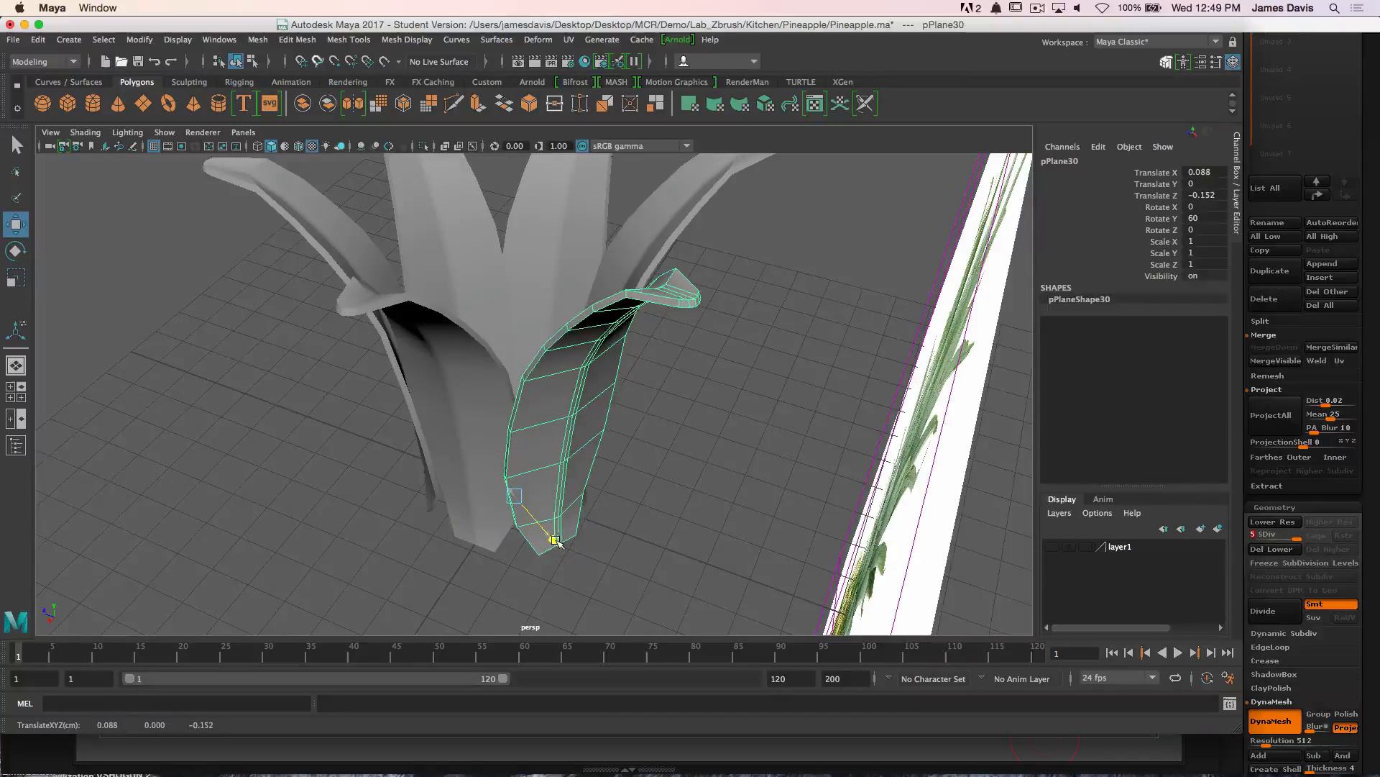
{"action": "left_click", "coordinate": [674, 459]}
Scale the three outer leaves to about 0.868 in Y, and rescale the one rotated 180 degrees to about 0.943
{"action": "left_click_drag", "start_coordinate": [675, 458], "coordinate": [669, 398], "text": "alt"}
{"action": "right_click_drag", "start_coordinate": [669, 398], "coordinate": [530, 395], "text": "alt"}
{"action": "left_click_drag", "start_coordinate": [530, 394], "coordinate": [525, 434], "text": "alt"}
{"action": "key", "text": "r"}
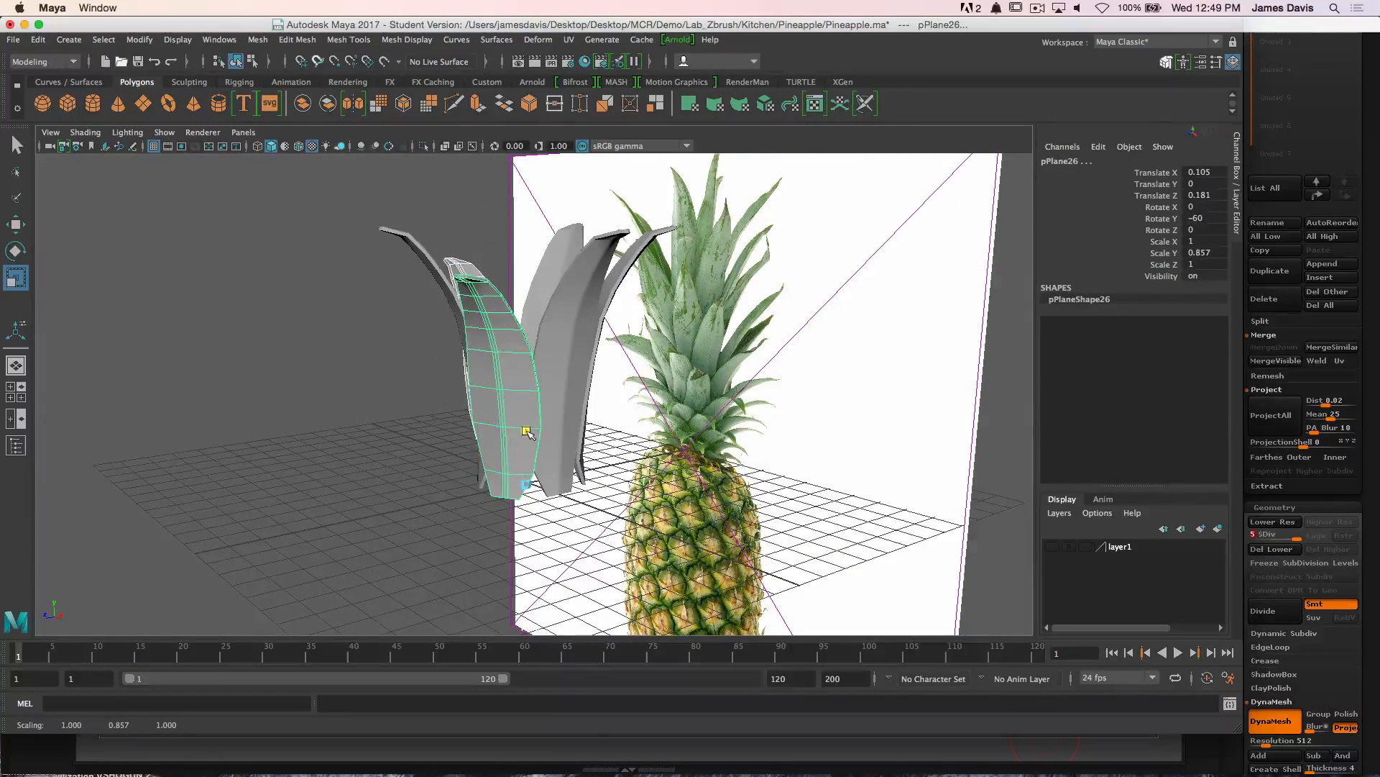
{"action": "left_click_drag", "start_coordinate": [449, 284], "coordinate": [466, 327], "text": "alt"}
{"action": "left_click", "coordinate": [481, 343]}
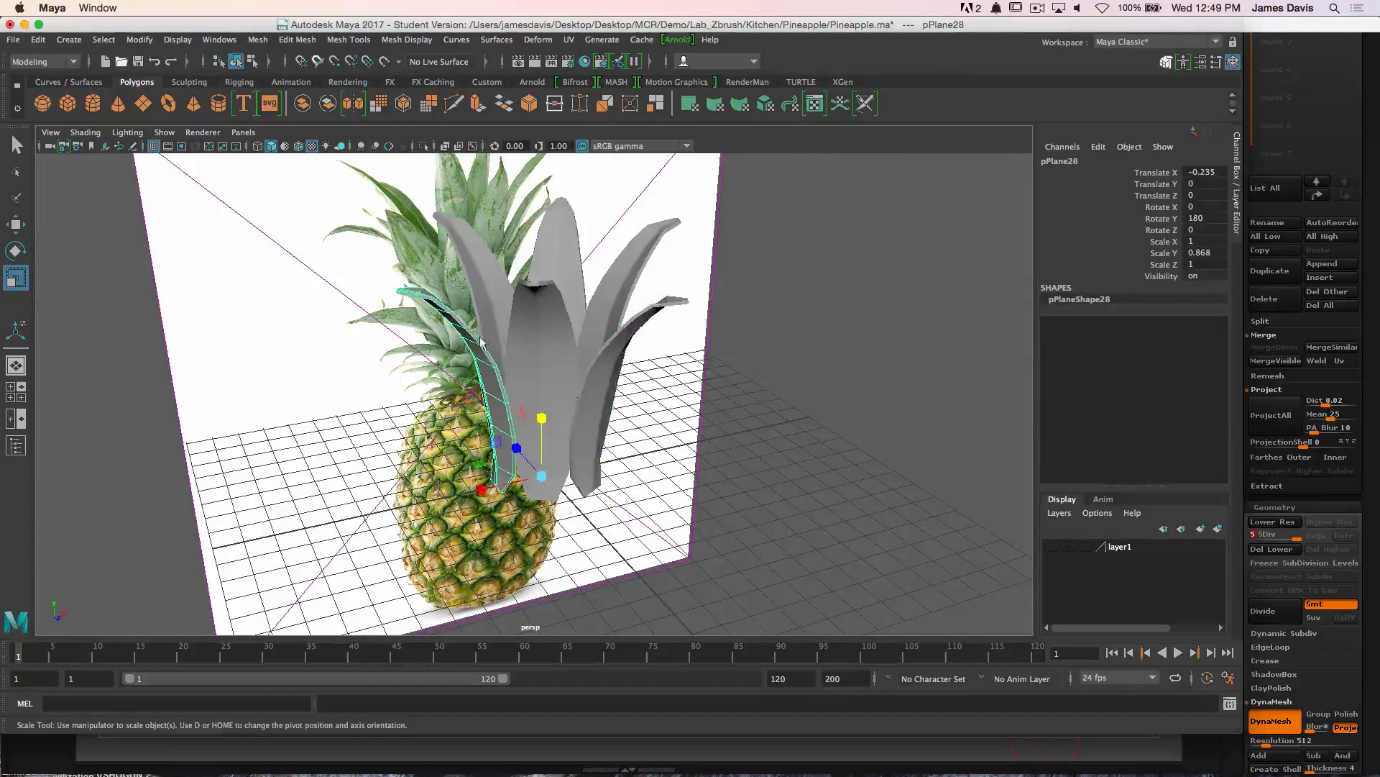
{"action": "left_click_drag", "start_coordinate": [541, 417], "coordinate": [544, 415]}
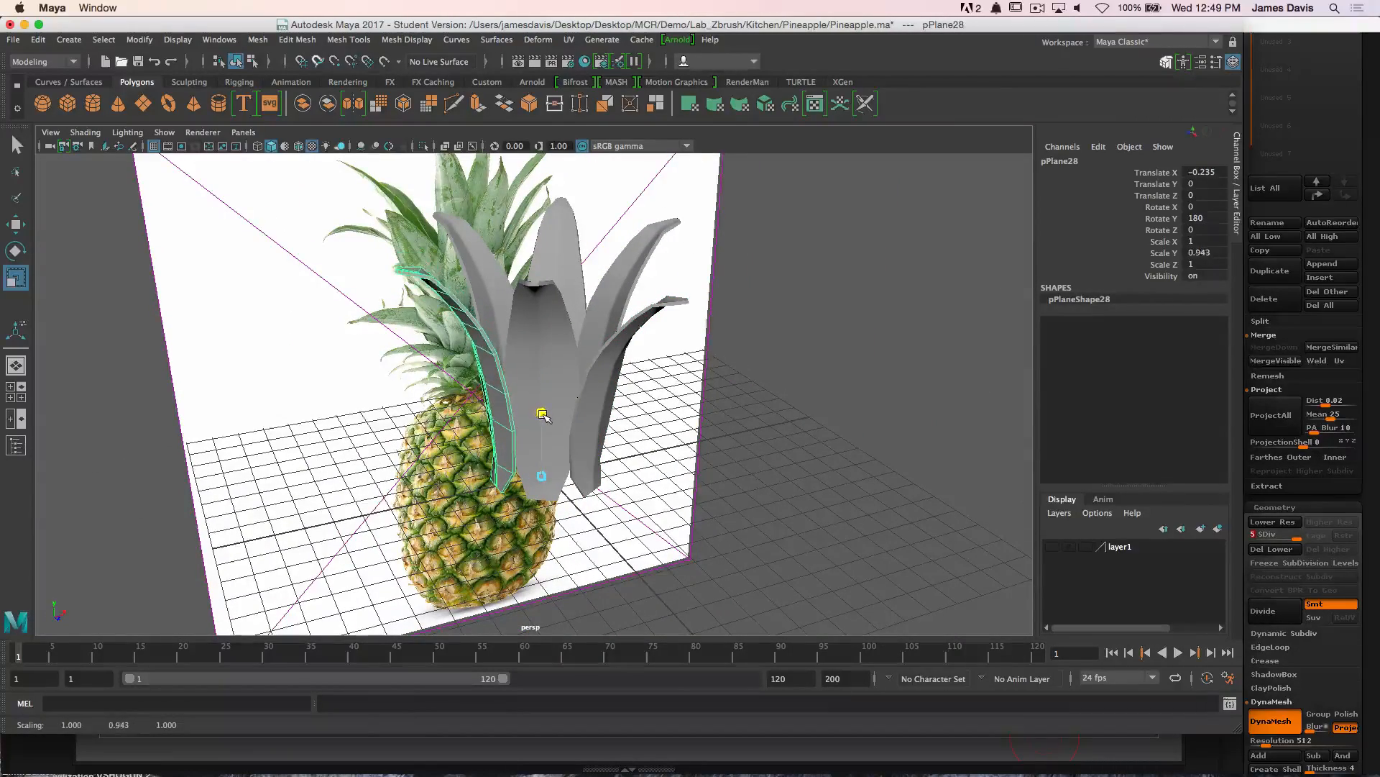
Duplicate the original unrotated leaf and move the copy outward to about X 0.791
{"action": "left_click_drag", "start_coordinate": [660, 362], "coordinate": [547, 422], "text": "alt"}
{"action": "left_click", "coordinate": [579, 266]}
{"action": "left_click_drag", "start_coordinate": [660, 377], "coordinate": [578, 405], "text": "alt"}
{"action": "left_click", "coordinate": [575, 367]}
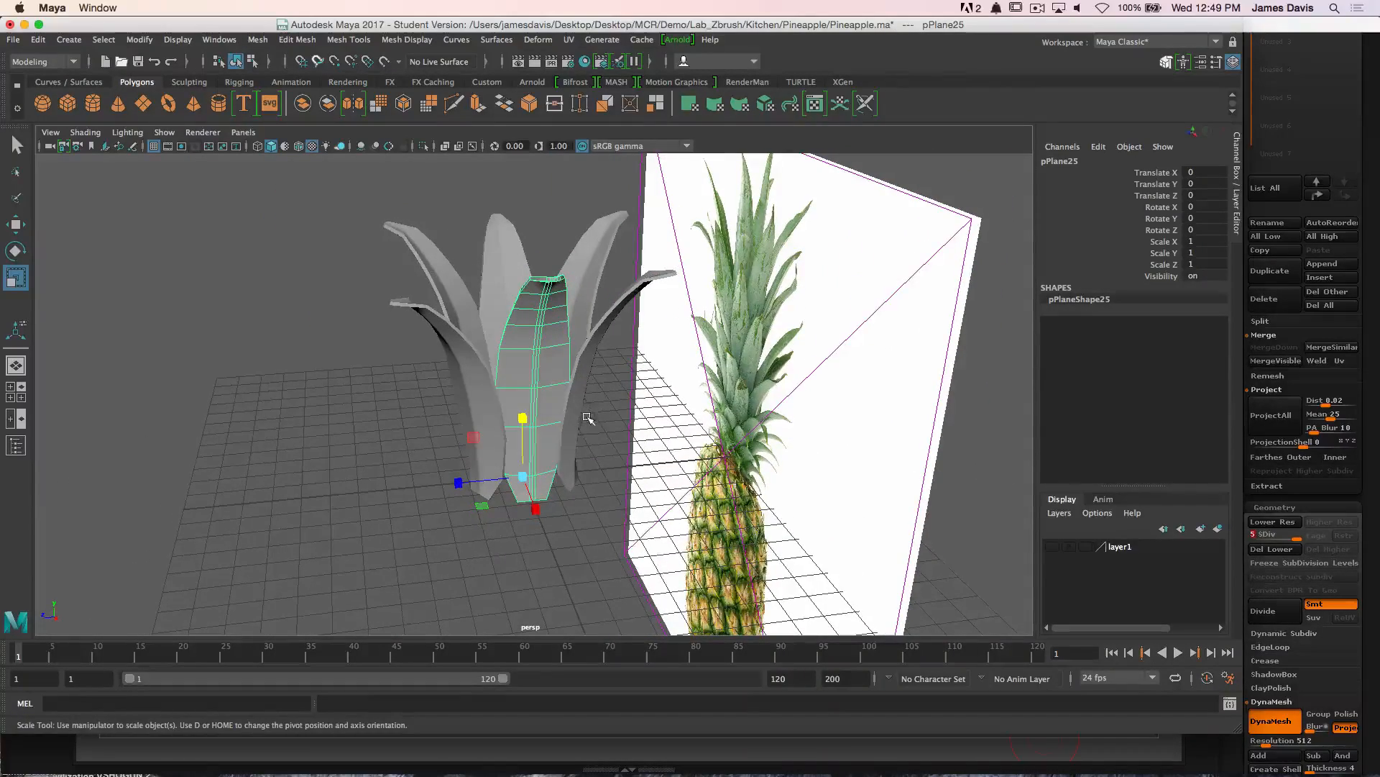
{"action": "key", "text": "ctrl+d"}
{"action": "key", "text": "w"}
{"action": "left_click_drag", "start_coordinate": [535, 509], "coordinate": [553, 475]}
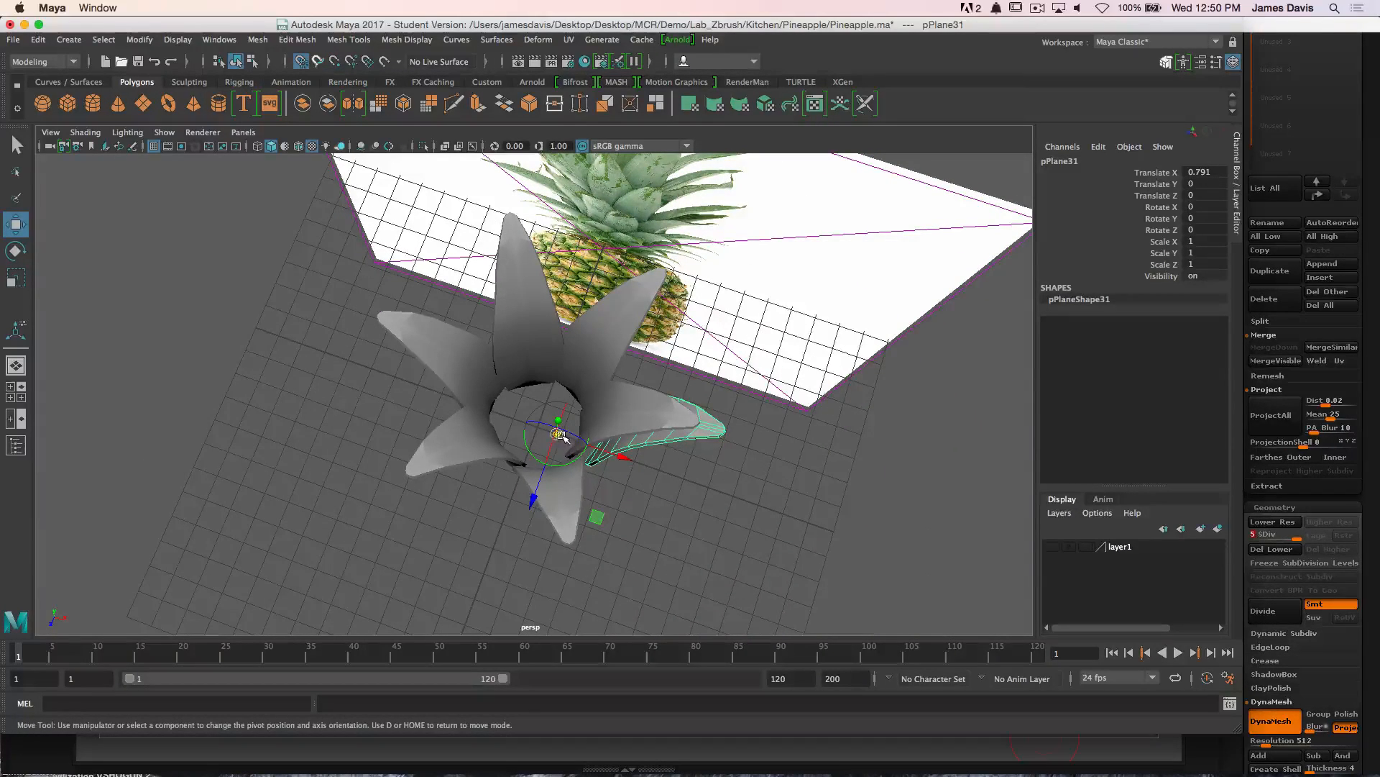
Rotate the outer copy to about -25.8 degrees in Y, then duplicate it and rotate the duplicate to about 22.3 degrees
{"action": "key", "text": "e"}
{"action": "left_click_drag", "start_coordinate": [576, 453], "coordinate": [498, 507], "text": "alt"}
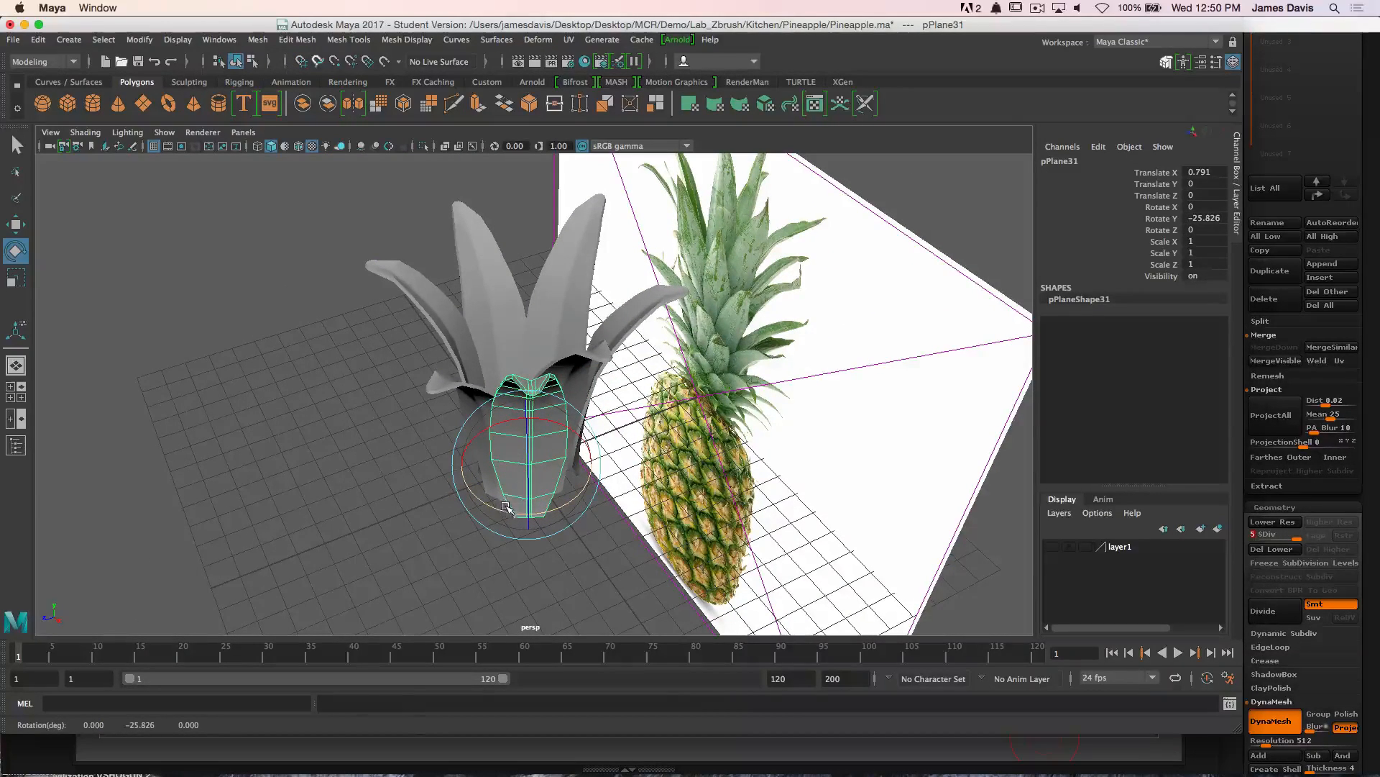
{"action": "key", "text": "ctrl+d"}
{"action": "left_click_drag", "start_coordinate": [507, 507], "coordinate": [538, 430]}
{"action": "left_click_drag", "start_coordinate": [559, 492], "coordinate": [565, 490]}
Scale both outer leaves to about 0.916 in X and 0.691 in Y, and pull the first inward to about X 0.621, Z -0.082
{"action": "left_click", "coordinate": [473, 368]}
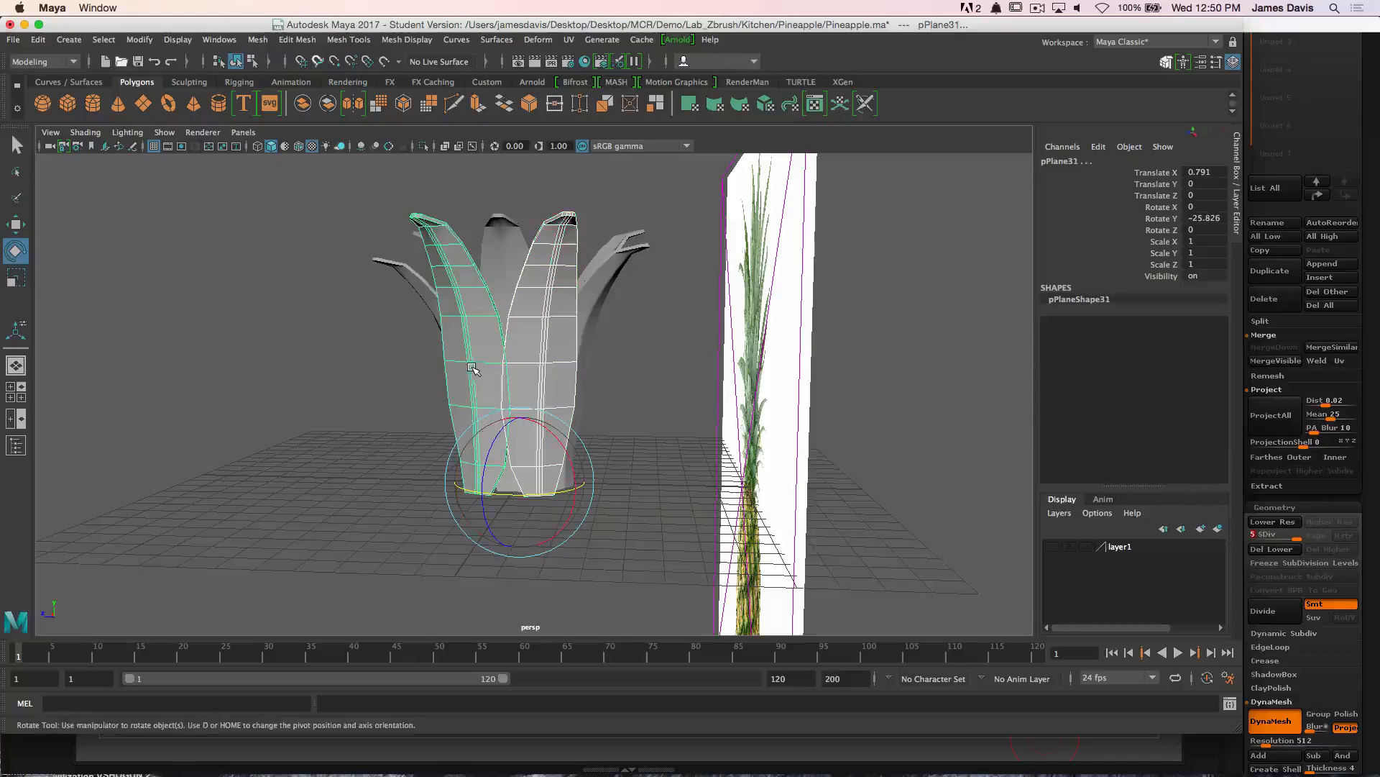
{"action": "key", "text": "r"}
{"action": "left_click_drag", "start_coordinate": [515, 419], "coordinate": [646, 437]}
{"action": "mouse_move", "coordinate": [604, 488]}
{"action": "left_mouse_down"}
{"action": "mouse_move", "coordinate": [622, 490]}
{"action": "mouse_move", "coordinate": [604, 487]}
{"action": "left_mouse_up"}
{"action": "key", "text": "w"}
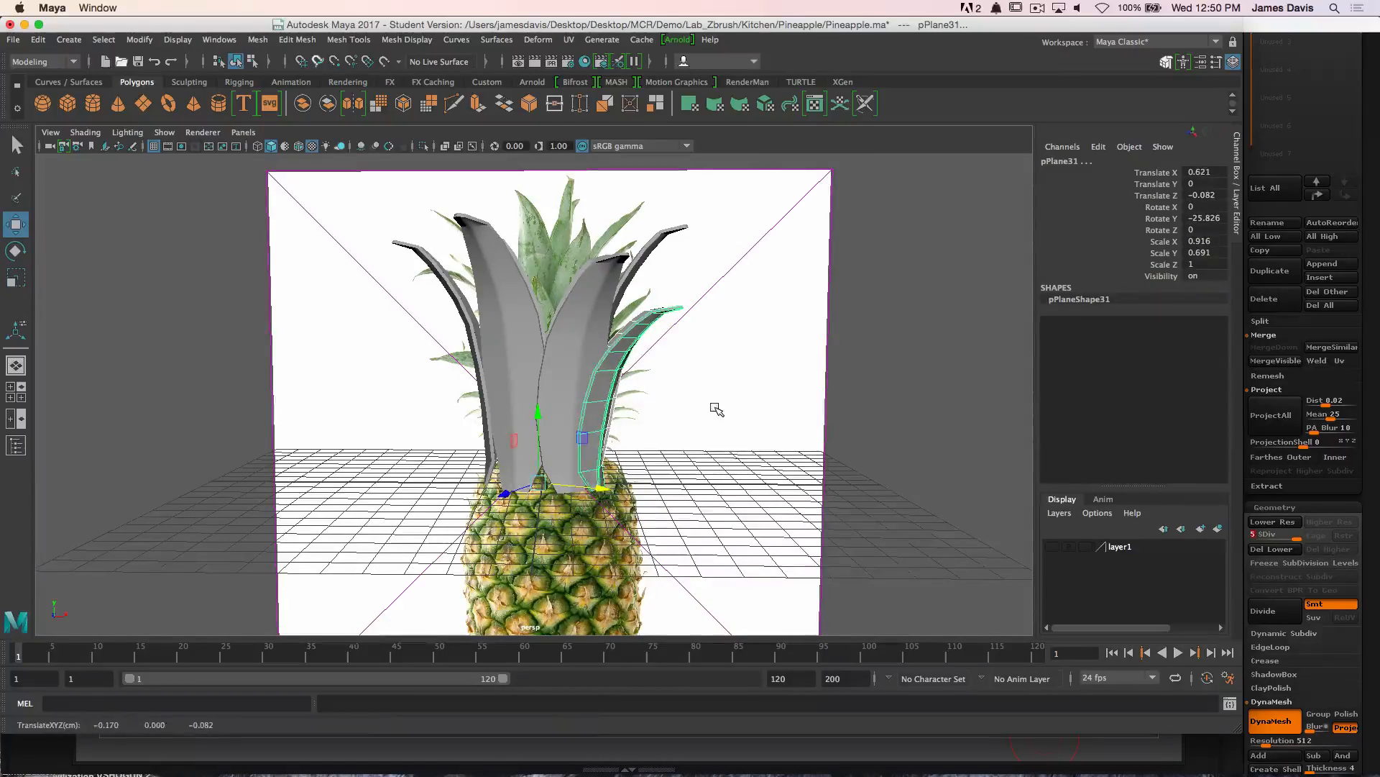
Pull the second short outer leaf inward along its own axis to about X 0.754, Z 0.015
{"action": "left_click", "coordinate": [715, 409]}
{"action": "left_click_drag", "start_coordinate": [716, 410], "coordinate": [572, 438], "text": "alt"}
{"action": "left_click", "coordinate": [557, 408]}
{"action": "left_click_drag", "start_coordinate": [563, 504], "coordinate": [559, 501]}
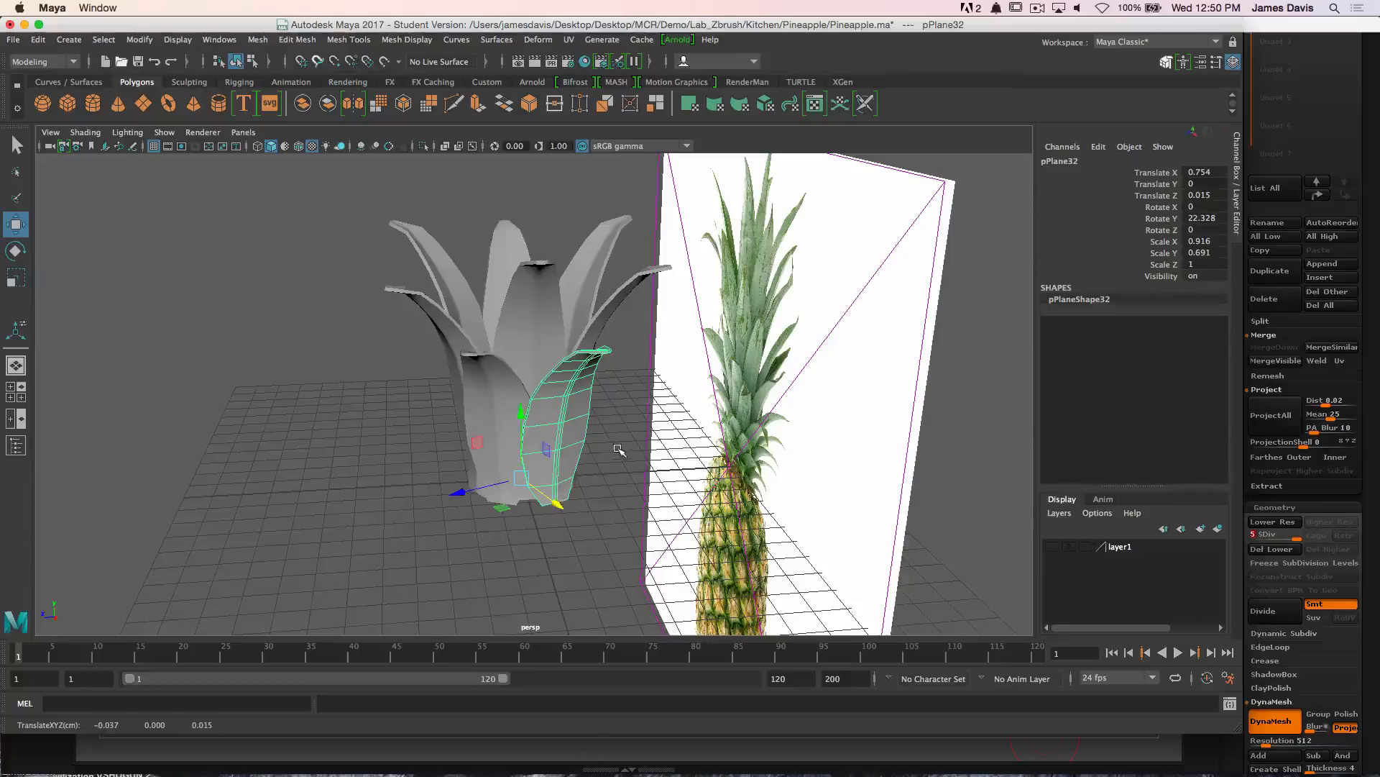
Delete the five other ring leaves, keeping the original leaf and its two short outer copies
{"action": "left_click", "coordinate": [620, 450]}
{"action": "left_click_drag", "start_coordinate": [620, 450], "coordinate": [594, 419], "text": "alt"}
{"action": "left_click", "coordinate": [560, 398]}
{"action": "left_click", "coordinate": [483, 378], "text": "shift"}
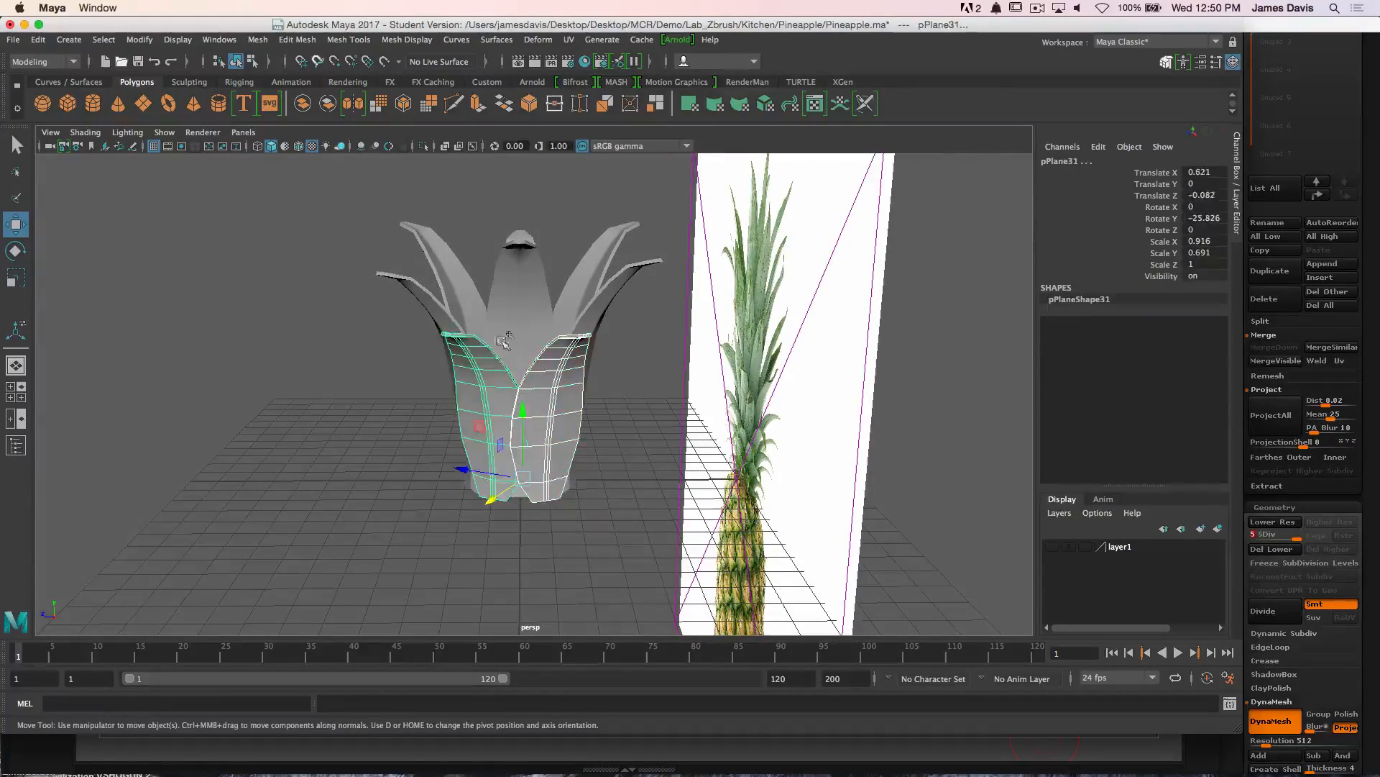
{"action": "left_click", "coordinate": [503, 339]}
{"action": "left_click_drag", "start_coordinate": [503, 339], "coordinate": [436, 258], "text": "alt"}
{"action": "left_click_drag", "start_coordinate": [436, 259], "coordinate": [540, 313]}
{"action": "left_click_drag", "start_coordinate": [583, 238], "coordinate": [597, 273], "text": "alt"}
{"action": "left_click_drag", "start_coordinate": [586, 276], "coordinate": [636, 297], "text": "shift"}
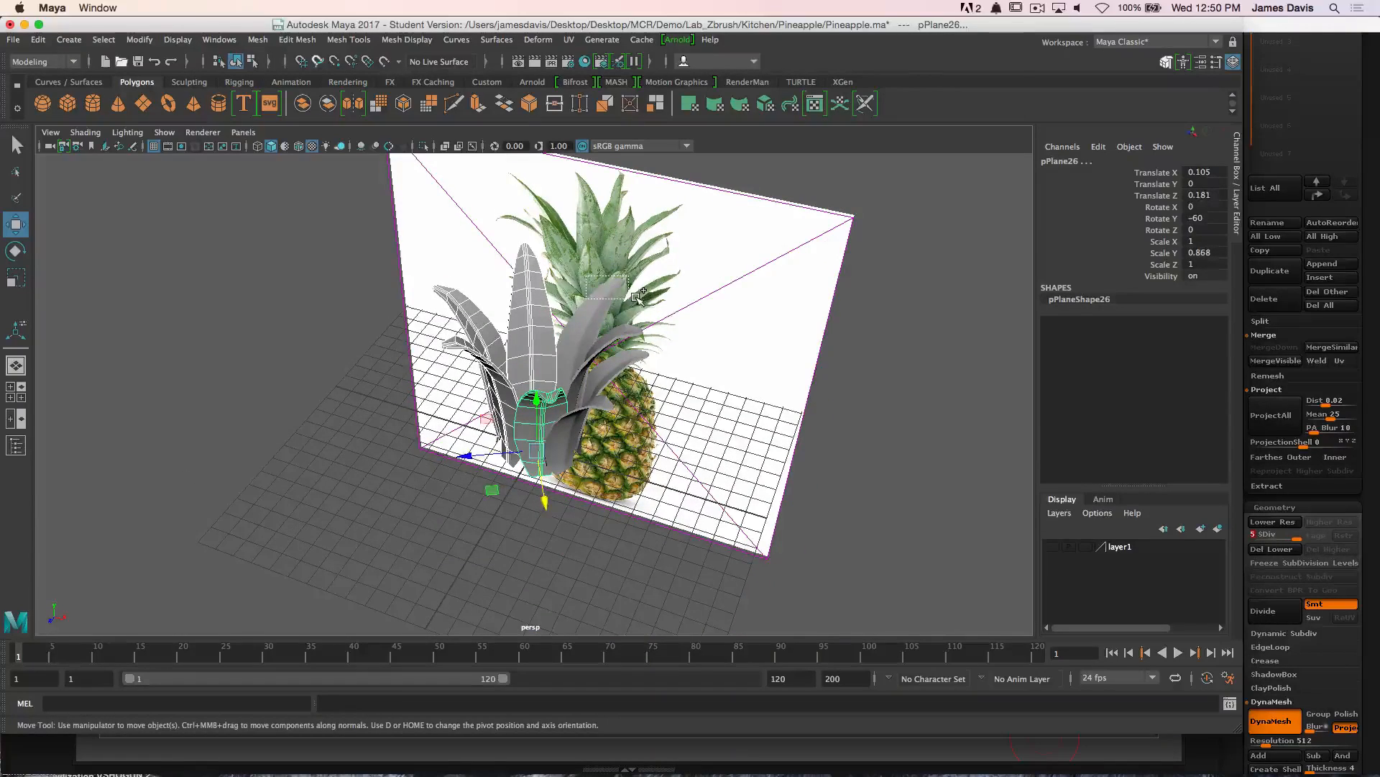
{"action": "key", "text": "Delete"}
Duplicate the remaining tall leaf, move the copy outward to about X 1.087, and scale it down
{"action": "left_click_drag", "start_coordinate": [641, 347], "coordinate": [576, 295], "text": "alt"}
{"action": "left_click", "coordinate": [558, 409]}
{"action": "left_click", "coordinate": [535, 372], "text": "shift"}
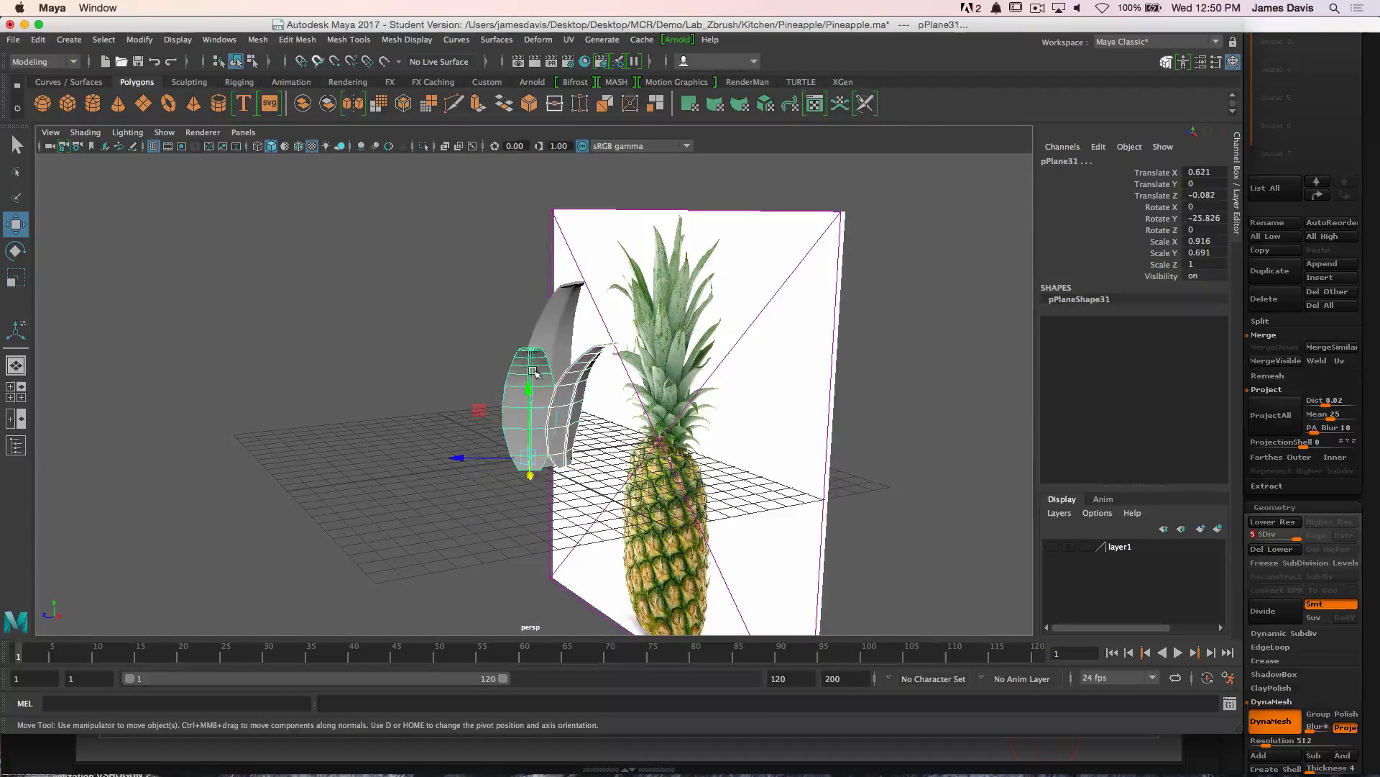
{"action": "scroll", "coordinate": [532, 405], "scroll_direction": "up", "scroll_amount": 4}
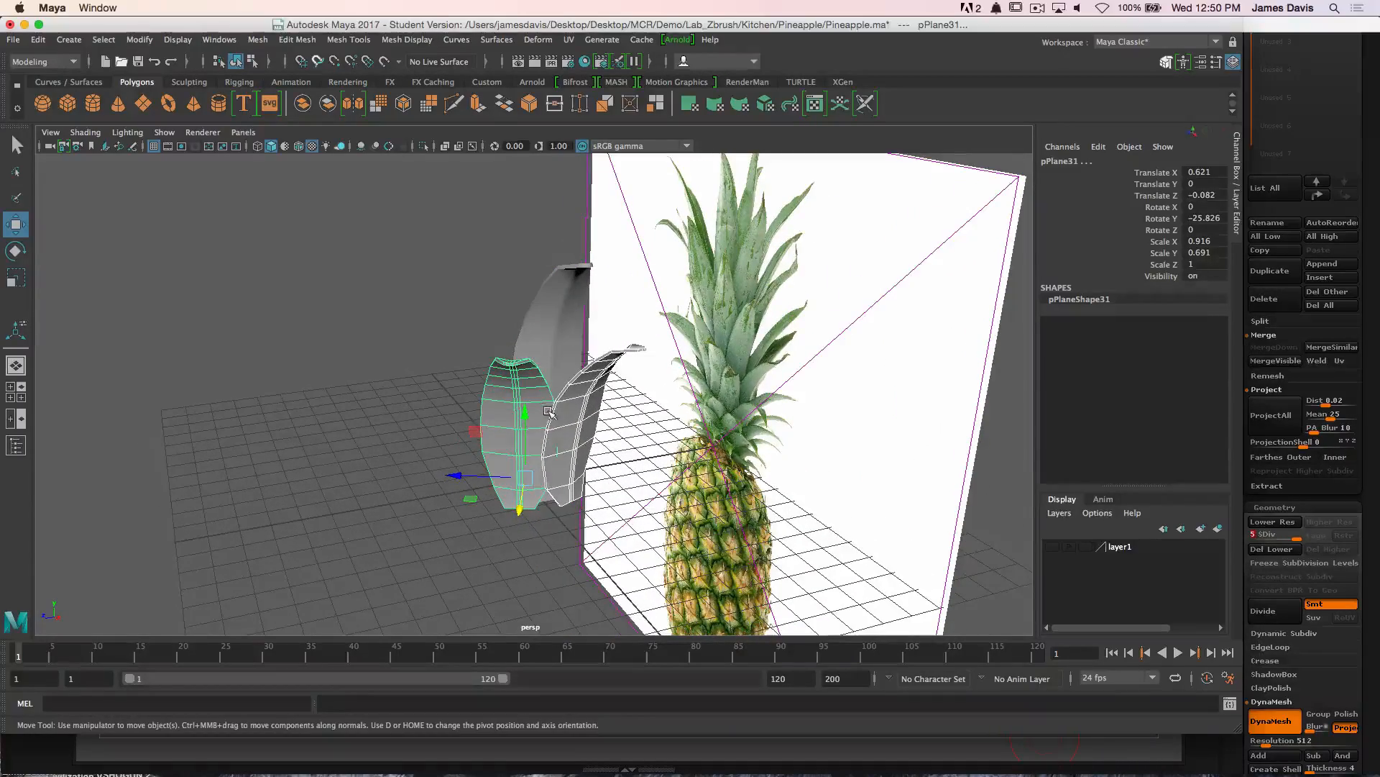
{"action": "left_click", "coordinate": [559, 346]}
{"action": "left_click_drag", "start_coordinate": [560, 346], "coordinate": [594, 361], "text": "alt"}
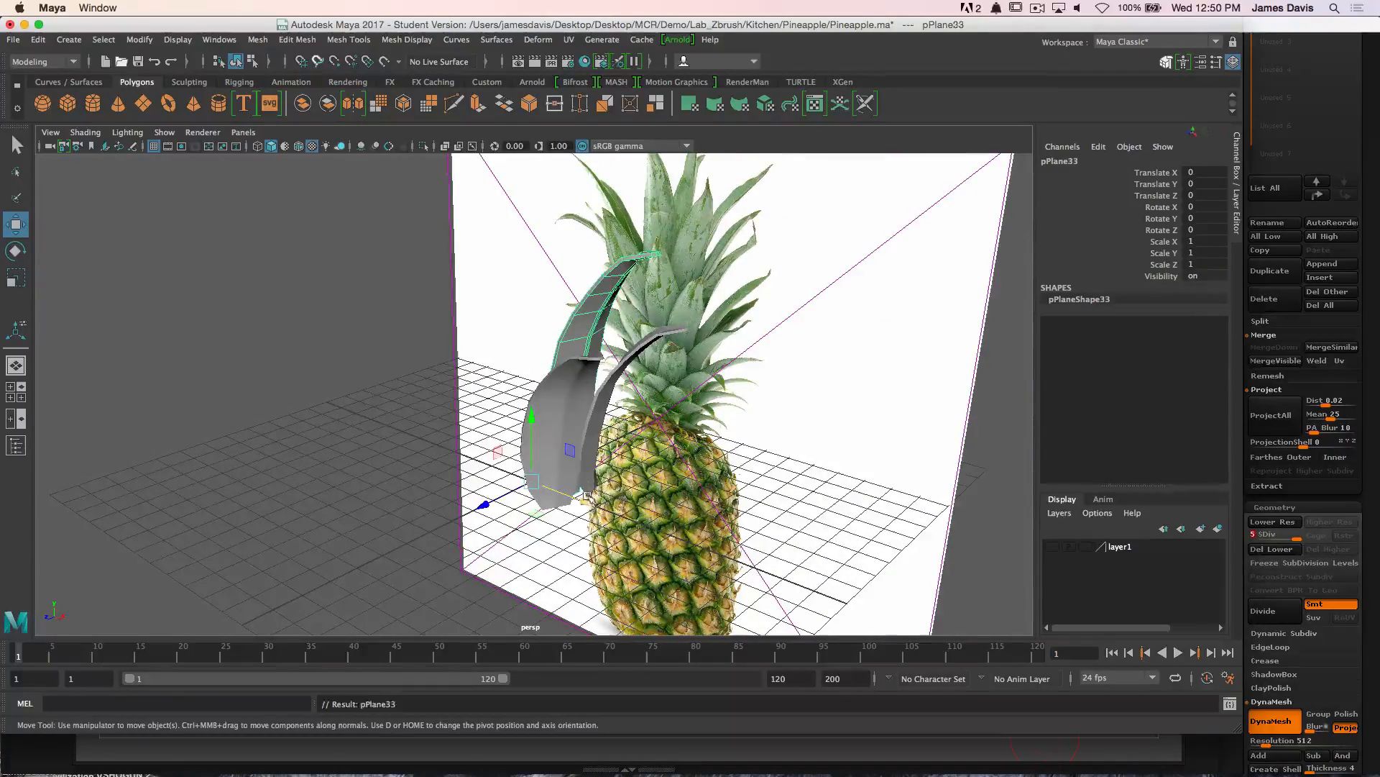
{"action": "left_click_drag", "start_coordinate": [581, 495], "coordinate": [607, 512]}
{"action": "key", "text": "r"}
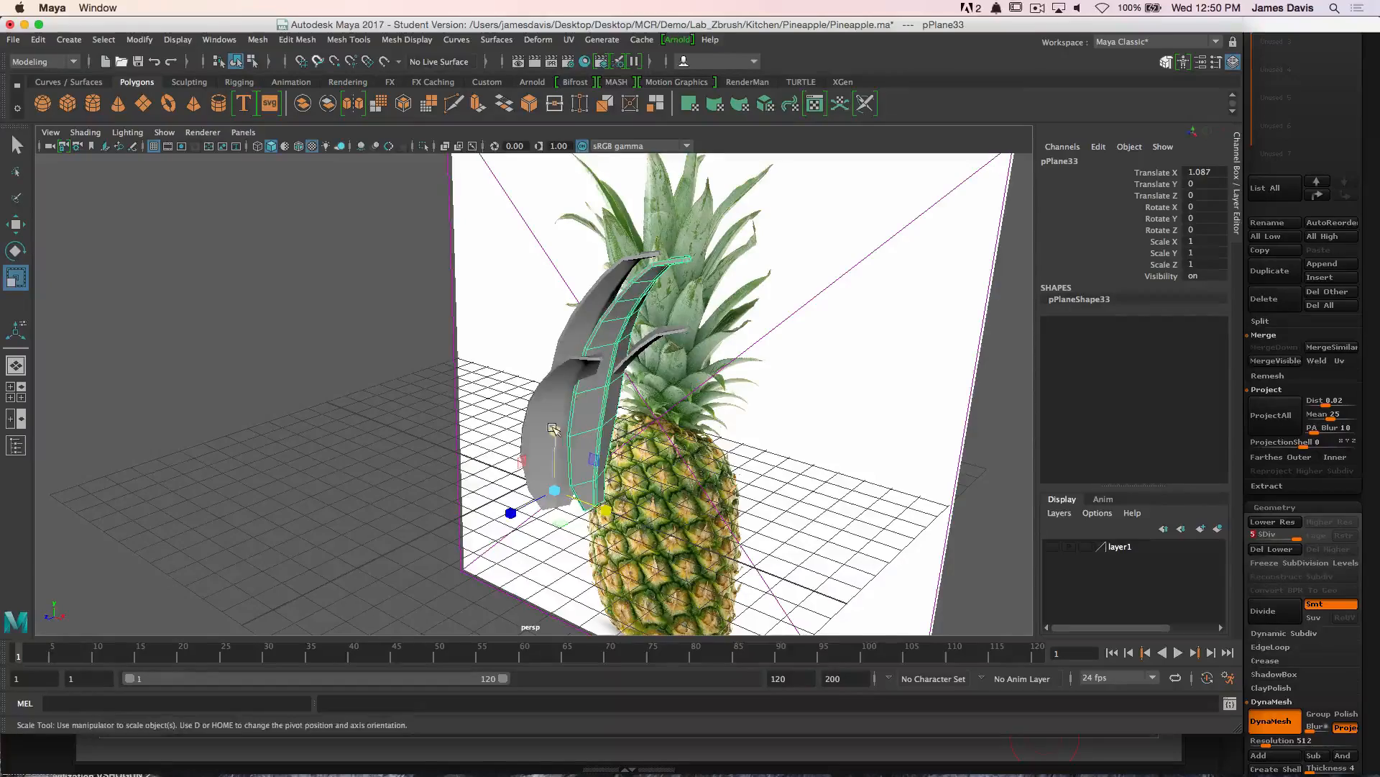
{"action": "left_click_drag", "start_coordinate": [562, 463], "coordinate": [561, 464]}
Bend the new outermost leaf downward by moving and rotating its tip vertices with soft selection
{"action": "left_click_drag", "start_coordinate": [562, 464], "coordinate": [588, 346], "text": "alt"}
{"action": "key", "text": "w"}
{"action": "right_click_drag", "start_coordinate": [588, 346], "coordinate": [508, 333]}
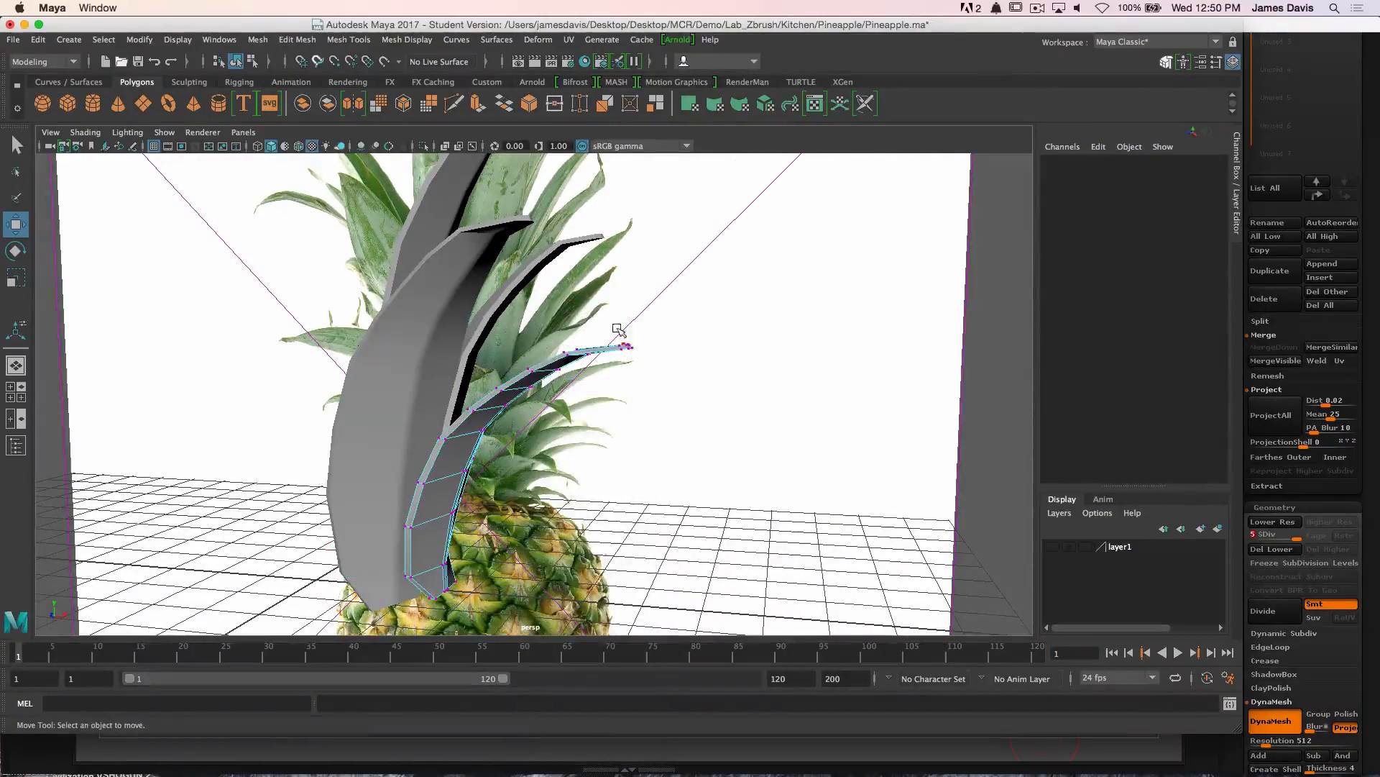
{"action": "left_click_drag", "start_coordinate": [616, 330], "coordinate": [726, 363]}
{"action": "key", "text": "b"}
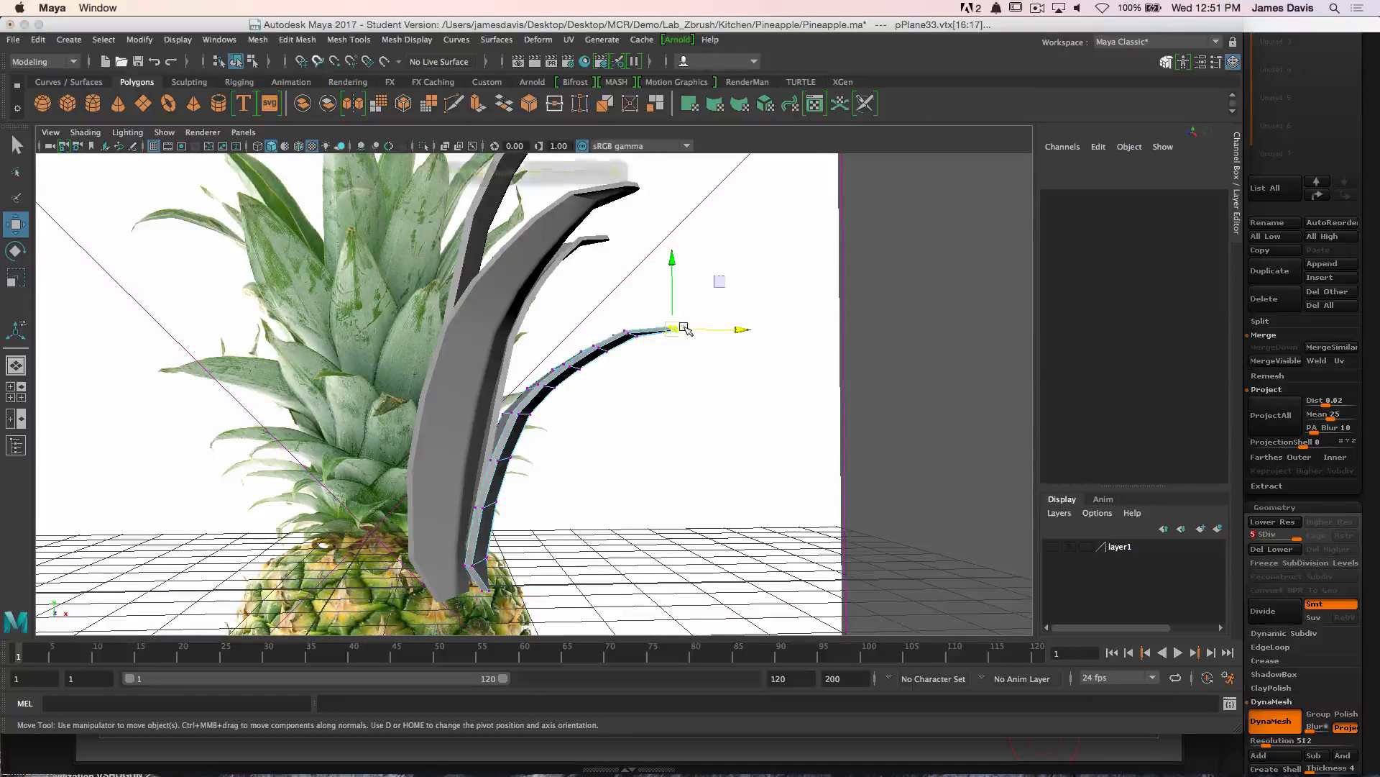
{"action": "left_click_drag", "start_coordinate": [672, 257], "coordinate": [668, 286]}
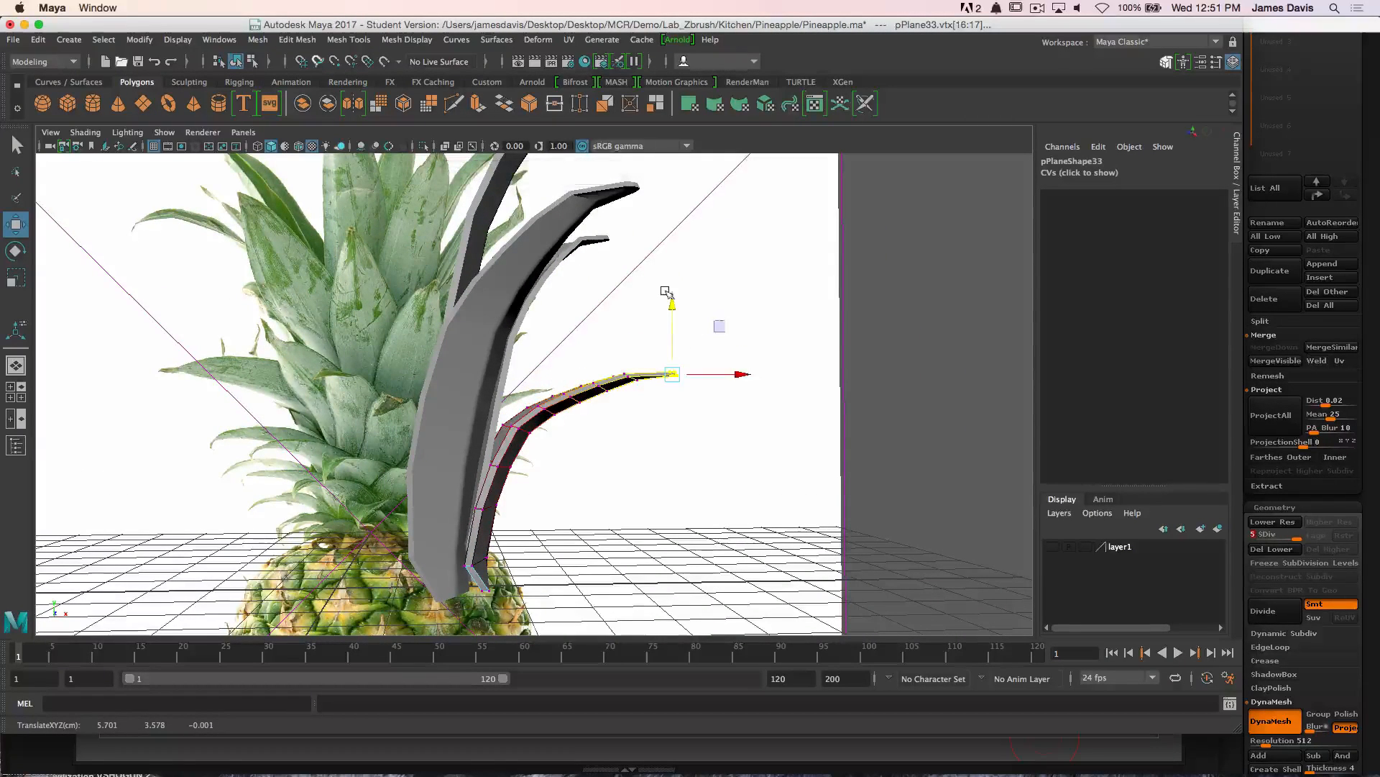
{"action": "key", "text": "e"}
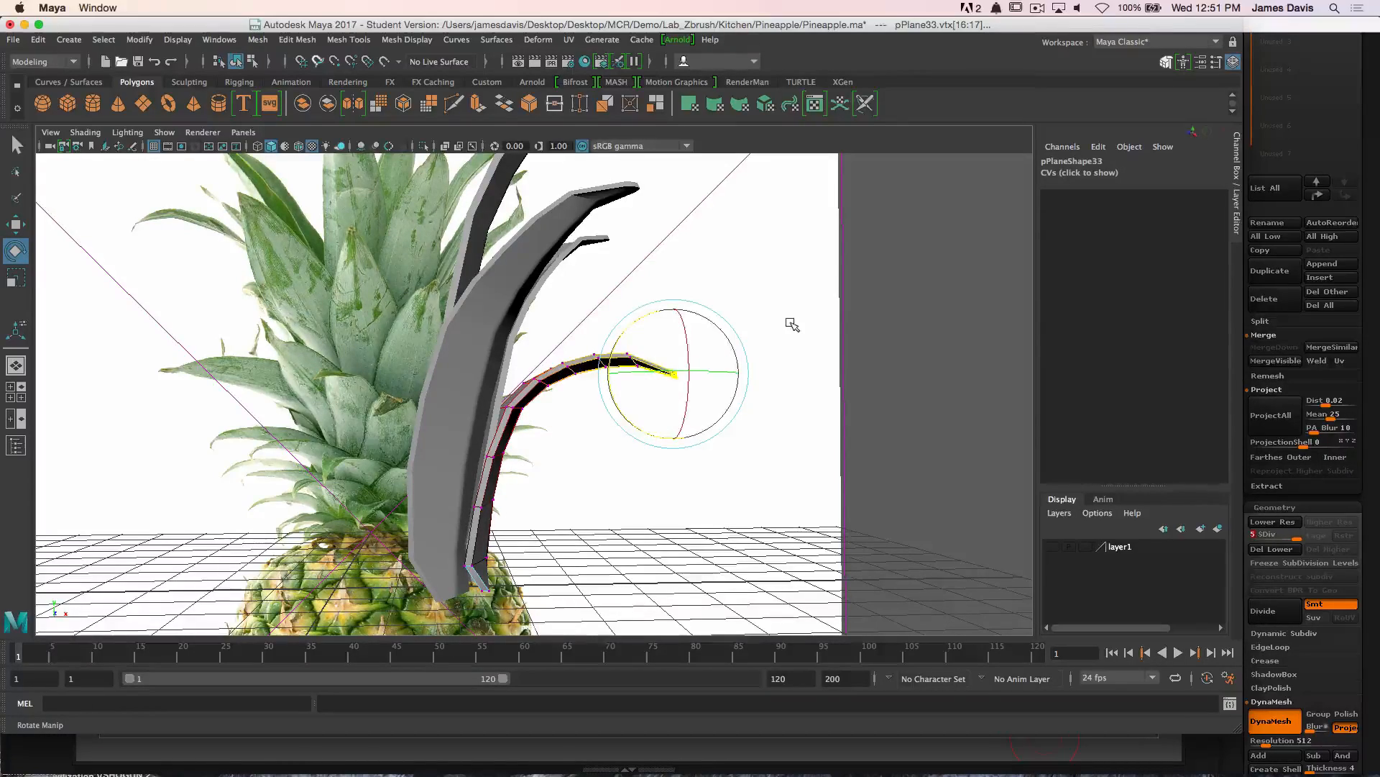
{"action": "left_click_drag", "start_coordinate": [740, 348], "coordinate": [481, 400], "text": "alt"}
Return the bent leaf to object mode and group all four leaves together
{"action": "key", "text": "q"}
{"action": "right_click_drag", "start_coordinate": [482, 399], "coordinate": [529, 359]}
{"action": "left_click", "coordinate": [553, 352]}
{"action": "left_click_drag", "start_coordinate": [554, 352], "coordinate": [440, 384], "text": "alt"}
{"action": "left_click", "coordinate": [439, 395]}
{"action": "left_click", "coordinate": [338, 311]}
{"action": "left_click_drag", "start_coordinate": [338, 311], "coordinate": [456, 521], "text": "alt"}
{"action": "key", "text": "ctrl+g"}
Duplicate the leaf group and rotate the copy to about -89 degrees in Y
{"action": "key", "text": "w"}
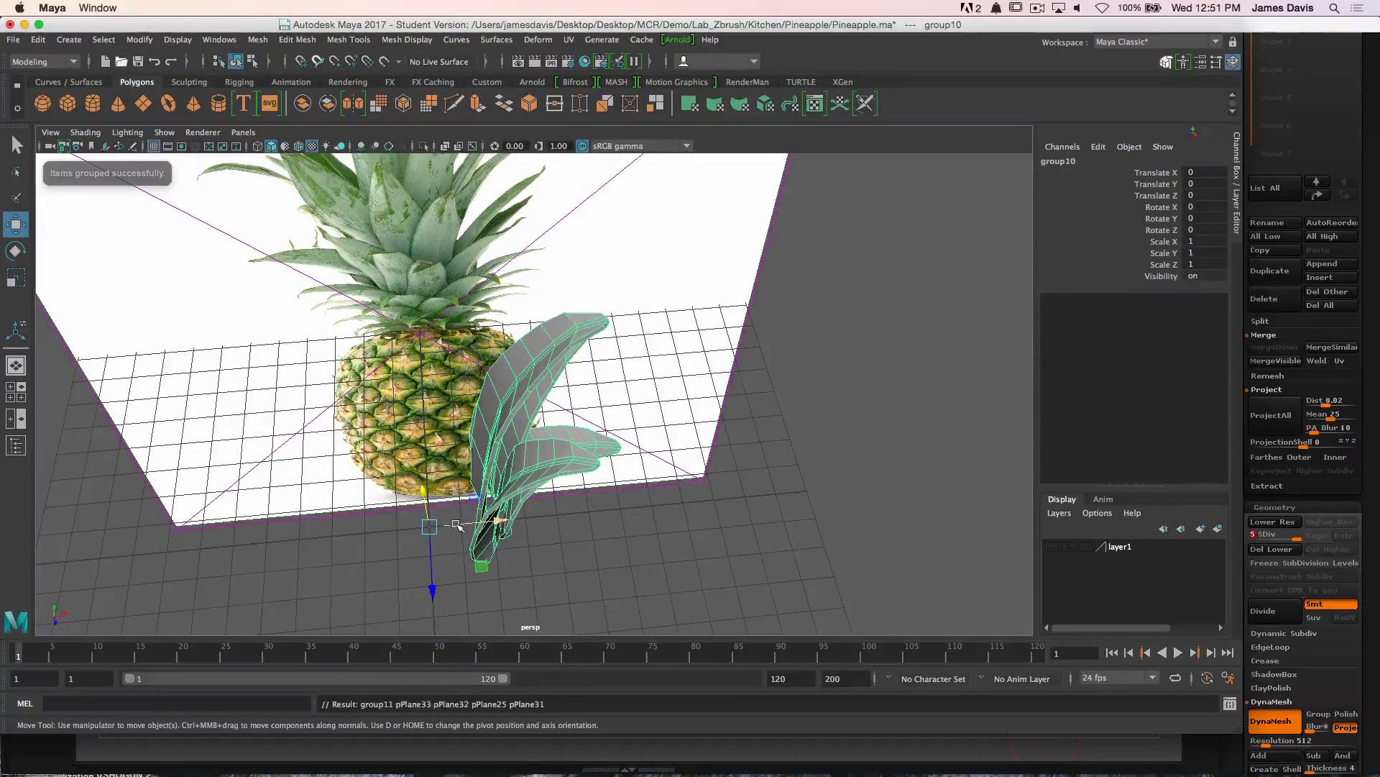
{"action": "key", "text": "e"}
{"action": "left_click_drag", "start_coordinate": [462, 570], "coordinate": [416, 468]}
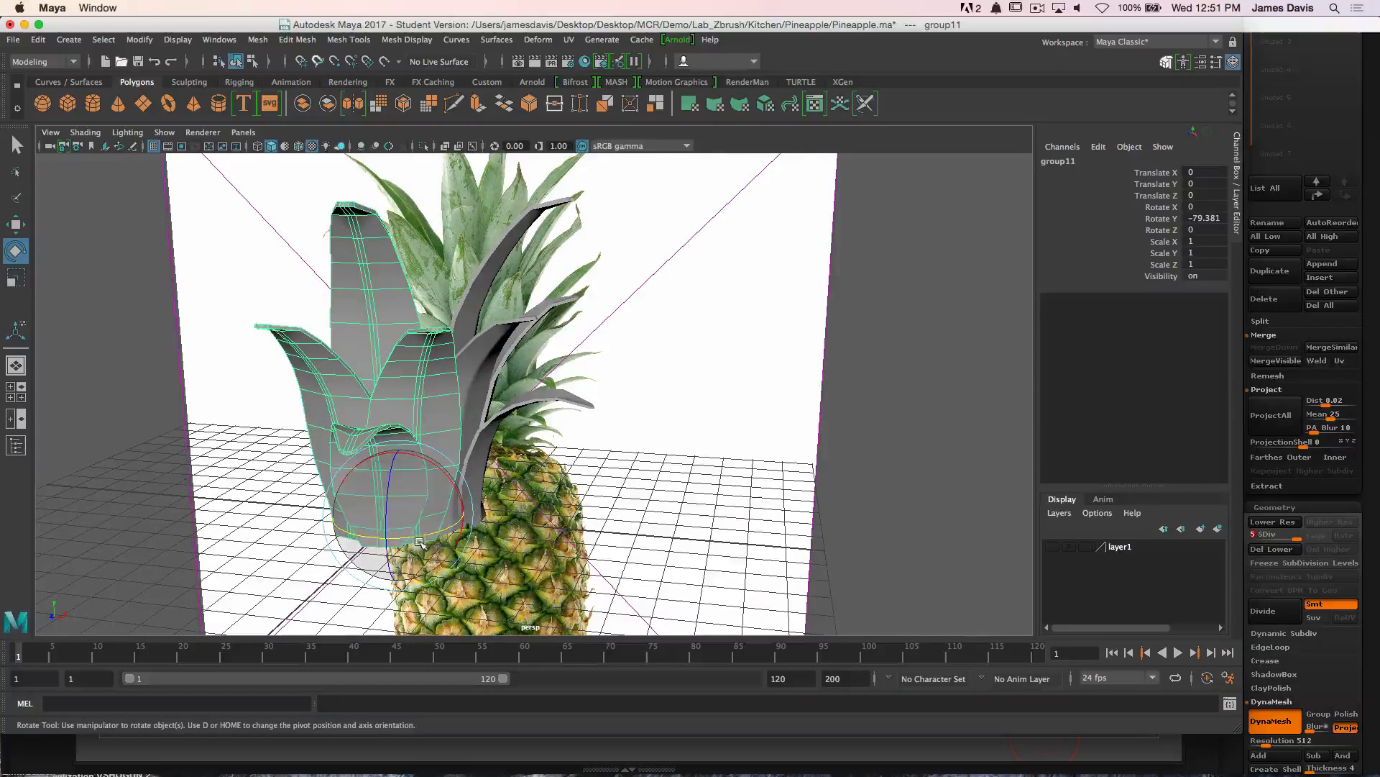
{"action": "mouse_move", "coordinate": [419, 541]}
{"action": "left_mouse_down"}
{"action": "mouse_move", "coordinate": [431, 530]}
{"action": "mouse_move", "coordinate": [399, 532]}
{"action": "left_mouse_up"}
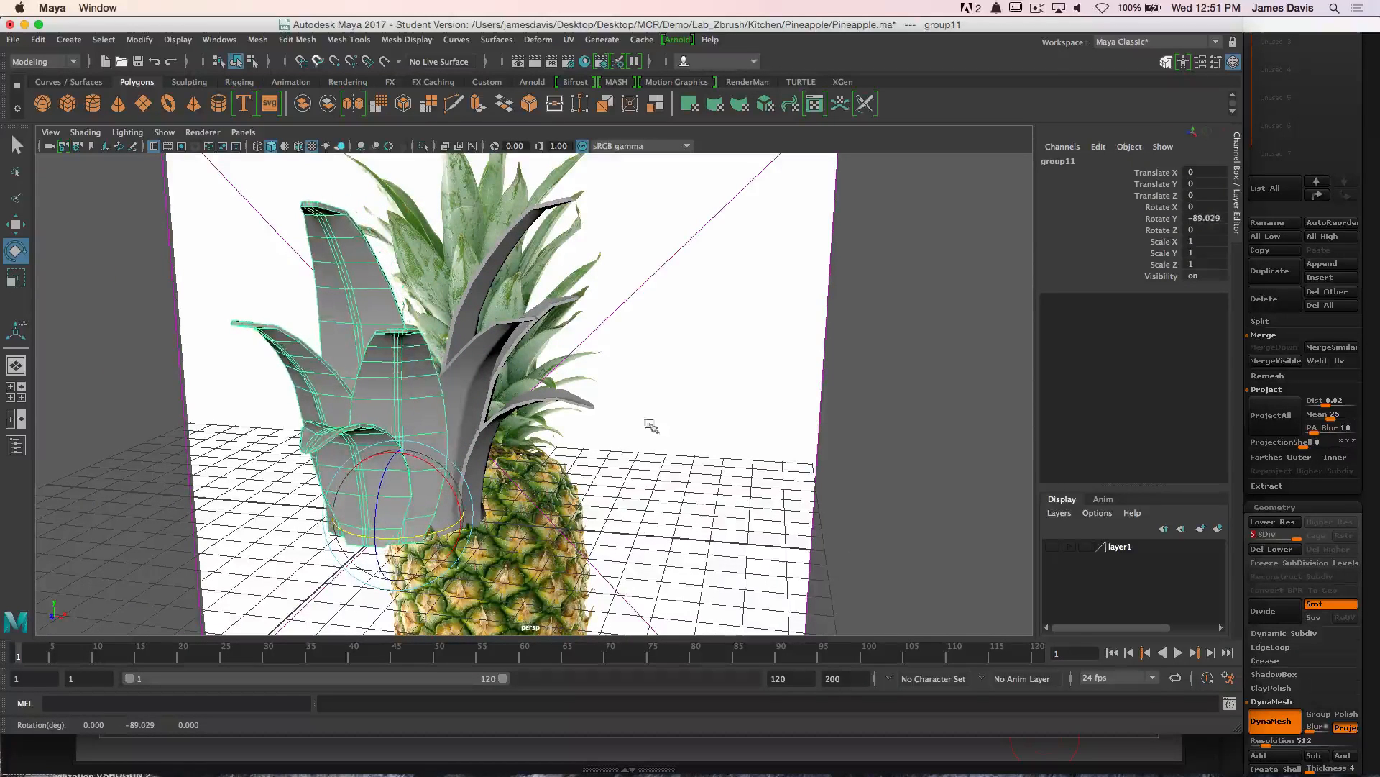
Set the copied leaf group's Y rotation to -90 degrees and repeat the duplicate-with-transform twice to close the ring
{"action": "double_click", "coordinate": [1208, 218]}
{"action": "type", "text": "-90"}
{"action": "key", "text": "Return"}
{"action": "key", "text": "shift+d"}
{"action": "key", "text": "shift+d"}
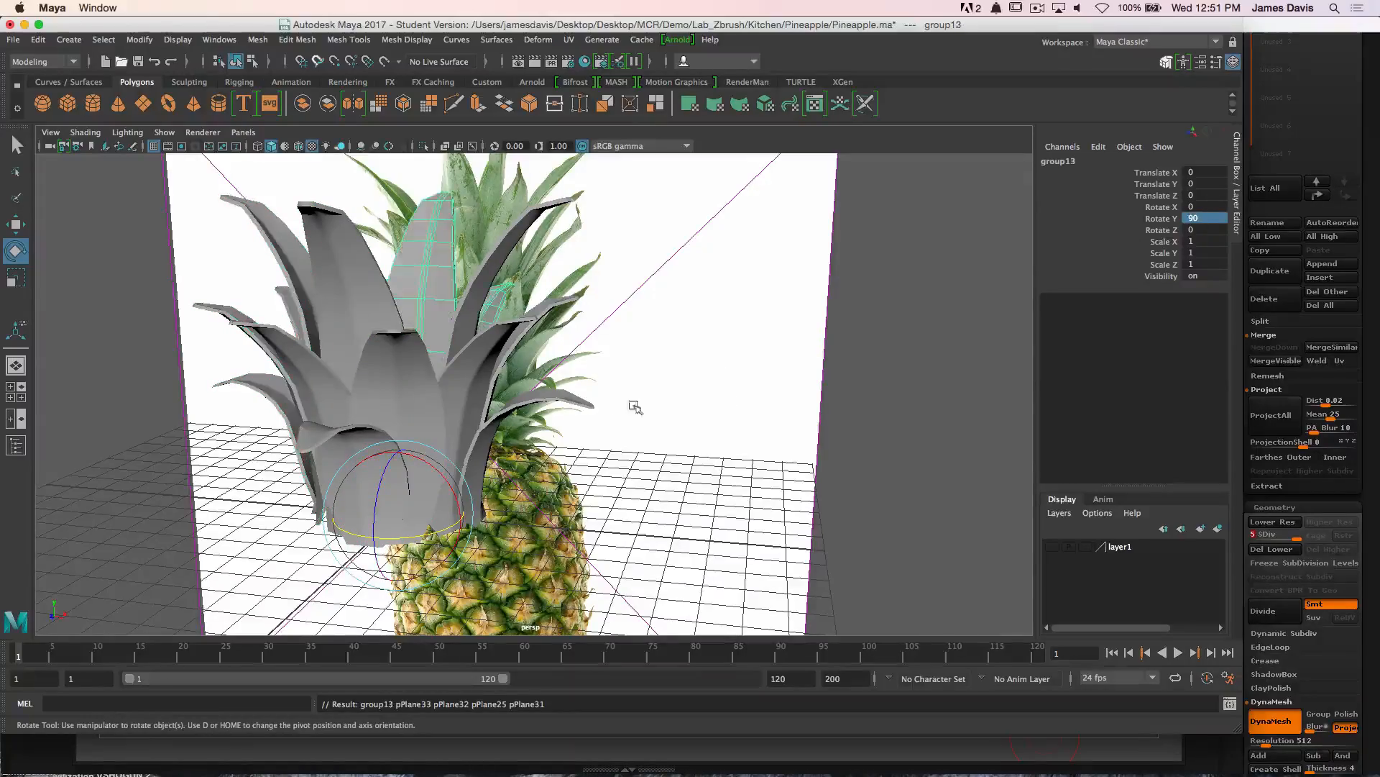
Shorten the tallest leaf in two of the leaf groups slightly by scaling each down vertically
{"action": "left_click", "coordinate": [715, 432]}
{"action": "left_click_drag", "start_coordinate": [714, 431], "coordinate": [613, 345], "text": "alt"}
{"action": "left_click", "coordinate": [446, 333]}
{"action": "left_click_drag", "start_coordinate": [446, 333], "coordinate": [498, 335], "text": "alt"}
{"action": "key", "text": "r"}
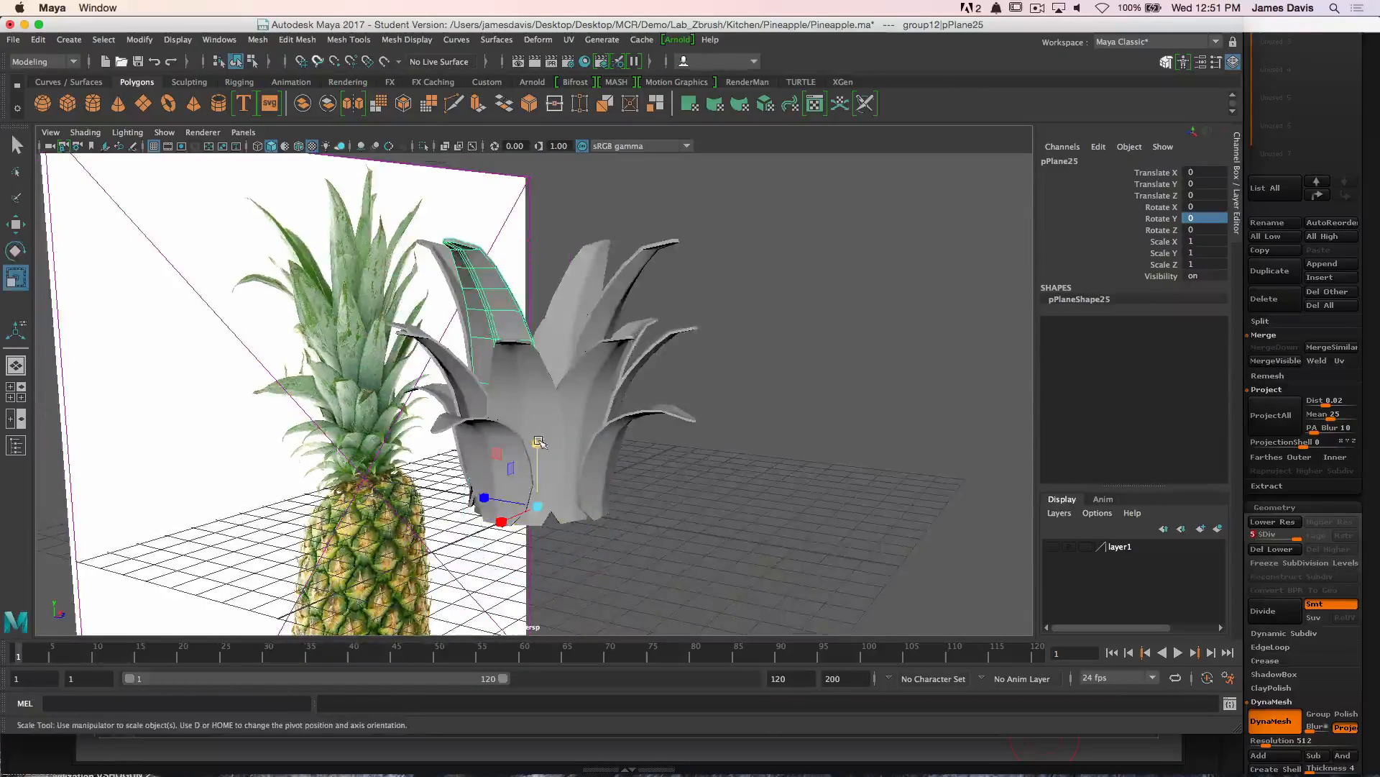
{"action": "left_click_drag", "start_coordinate": [539, 442], "coordinate": [538, 452]}
{"action": "left_click", "coordinate": [581, 350]}
{"action": "left_click_drag", "start_coordinate": [581, 350], "coordinate": [584, 382], "text": "alt"}
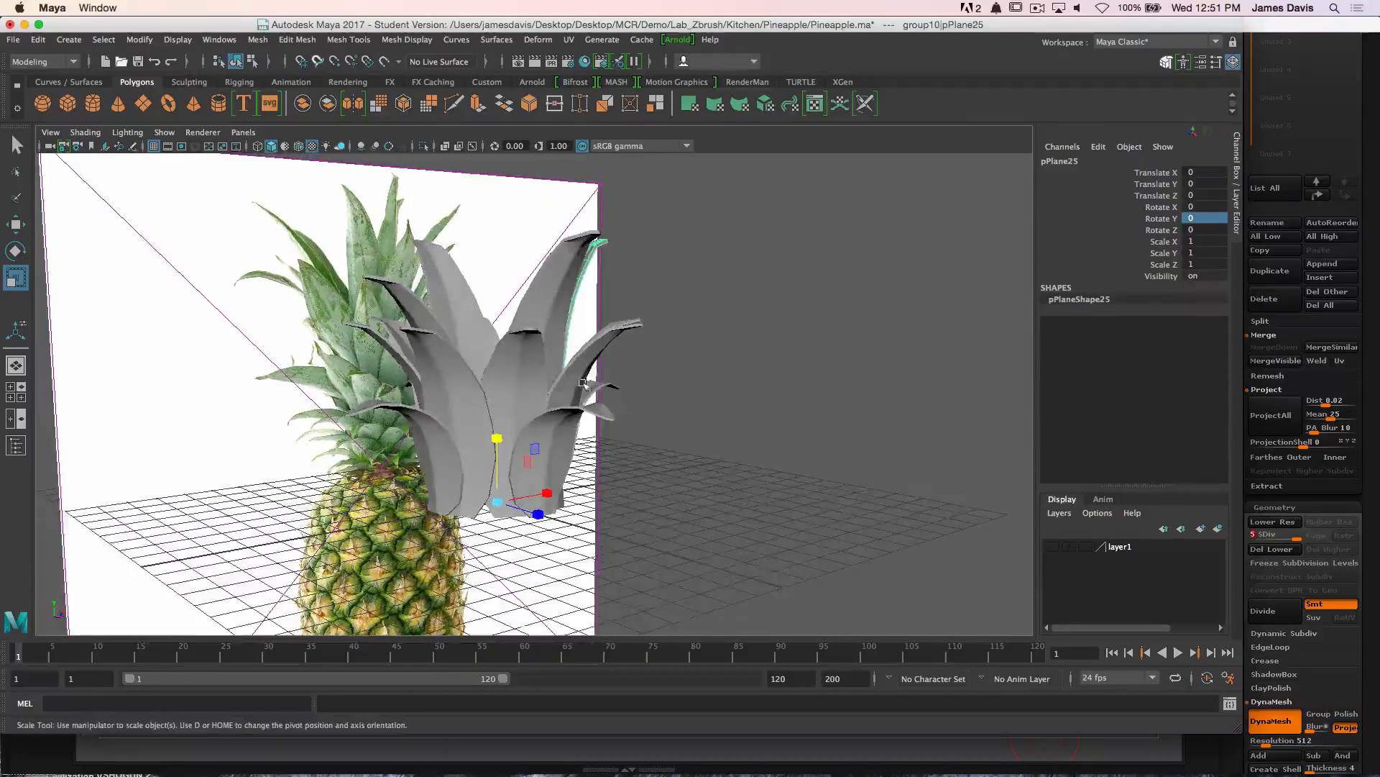
{"action": "left_click_drag", "start_coordinate": [501, 440], "coordinate": [502, 445]}
{"action": "left_click_drag", "start_coordinate": [604, 389], "coordinate": [869, 471], "text": "alt"}
{"action": "left_click", "coordinate": [724, 336]}
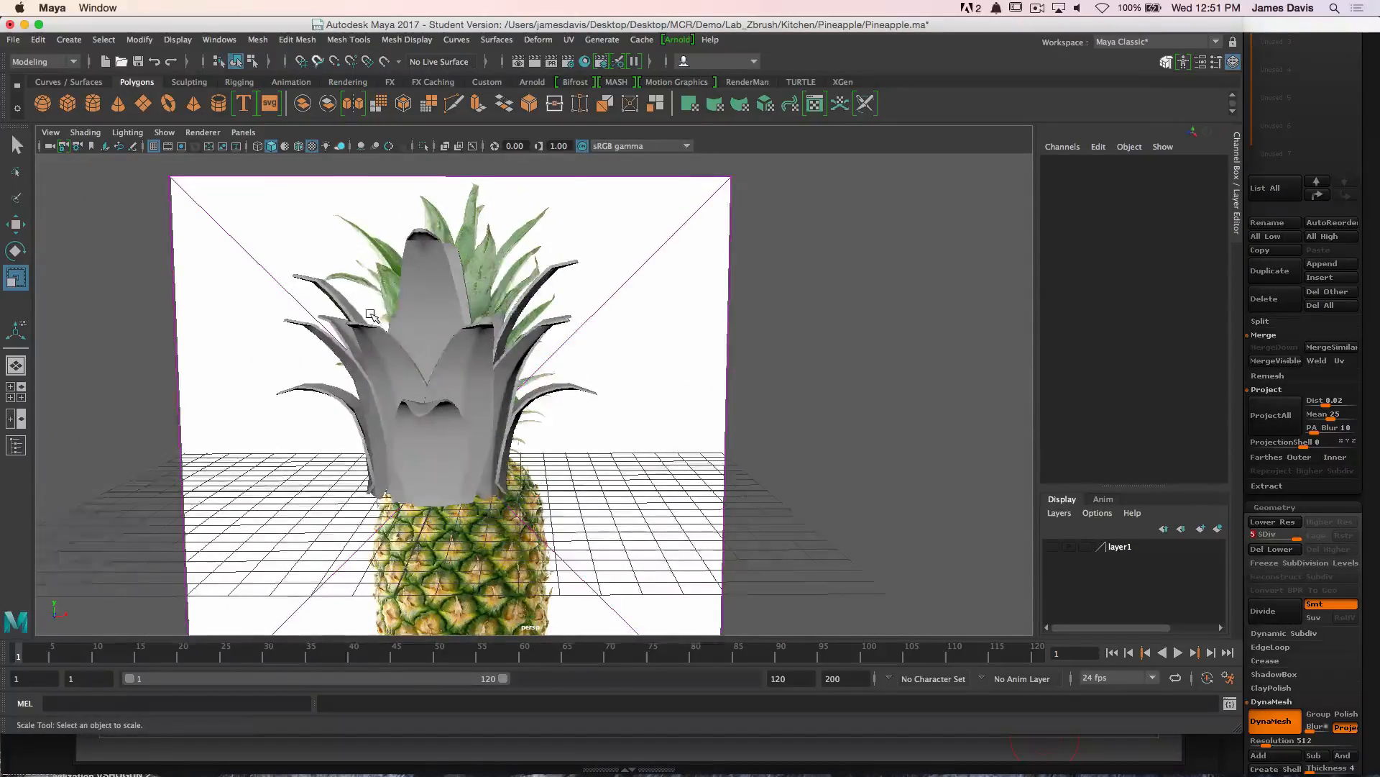
Try deleting the new leaf groups and showing layer1 to view the finished pineapple model
{"action": "left_click_drag", "start_coordinate": [224, 489], "coordinate": [747, 467], "text": "alt"}
{"action": "key", "text": "Delete"}
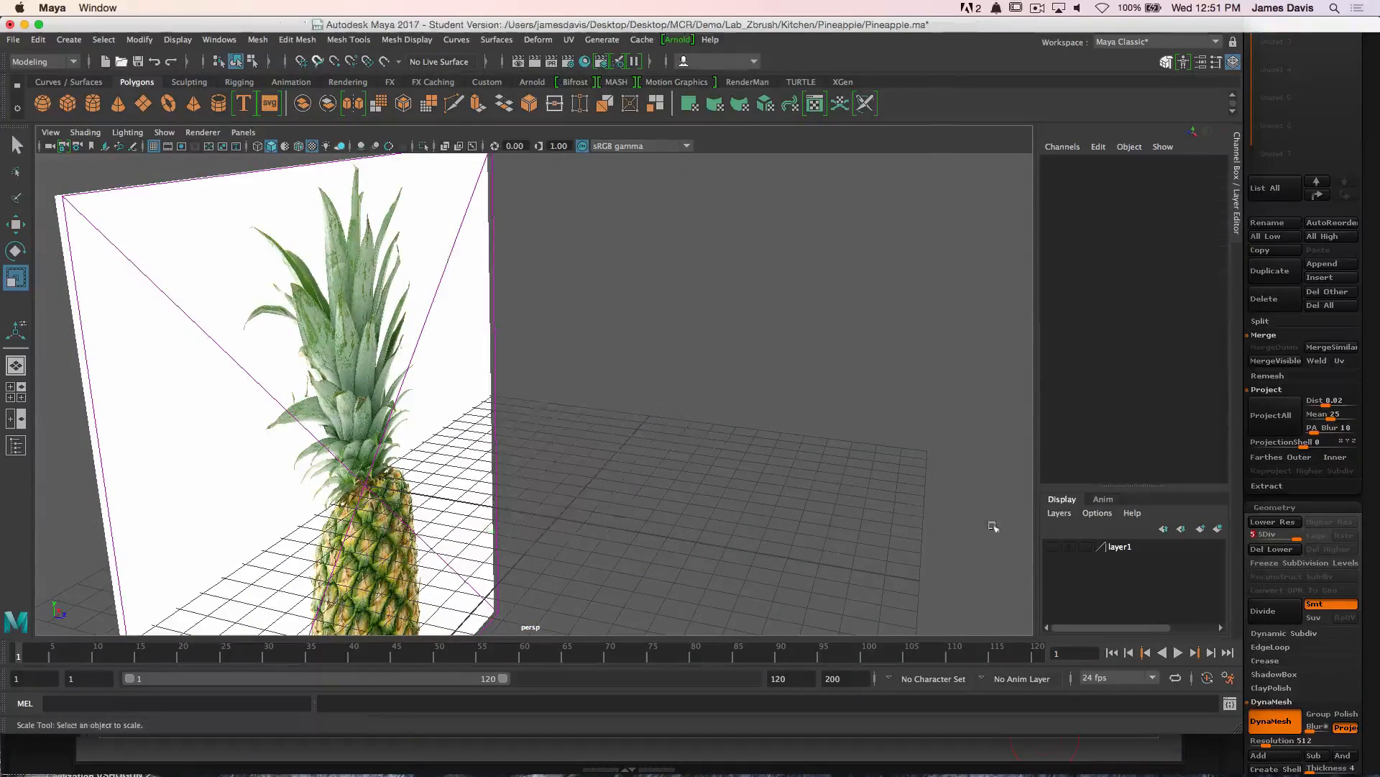
{"action": "left_click", "coordinate": [1053, 547]}
{"action": "left_click_drag", "start_coordinate": [849, 352], "coordinate": [772, 339], "text": "alt"}
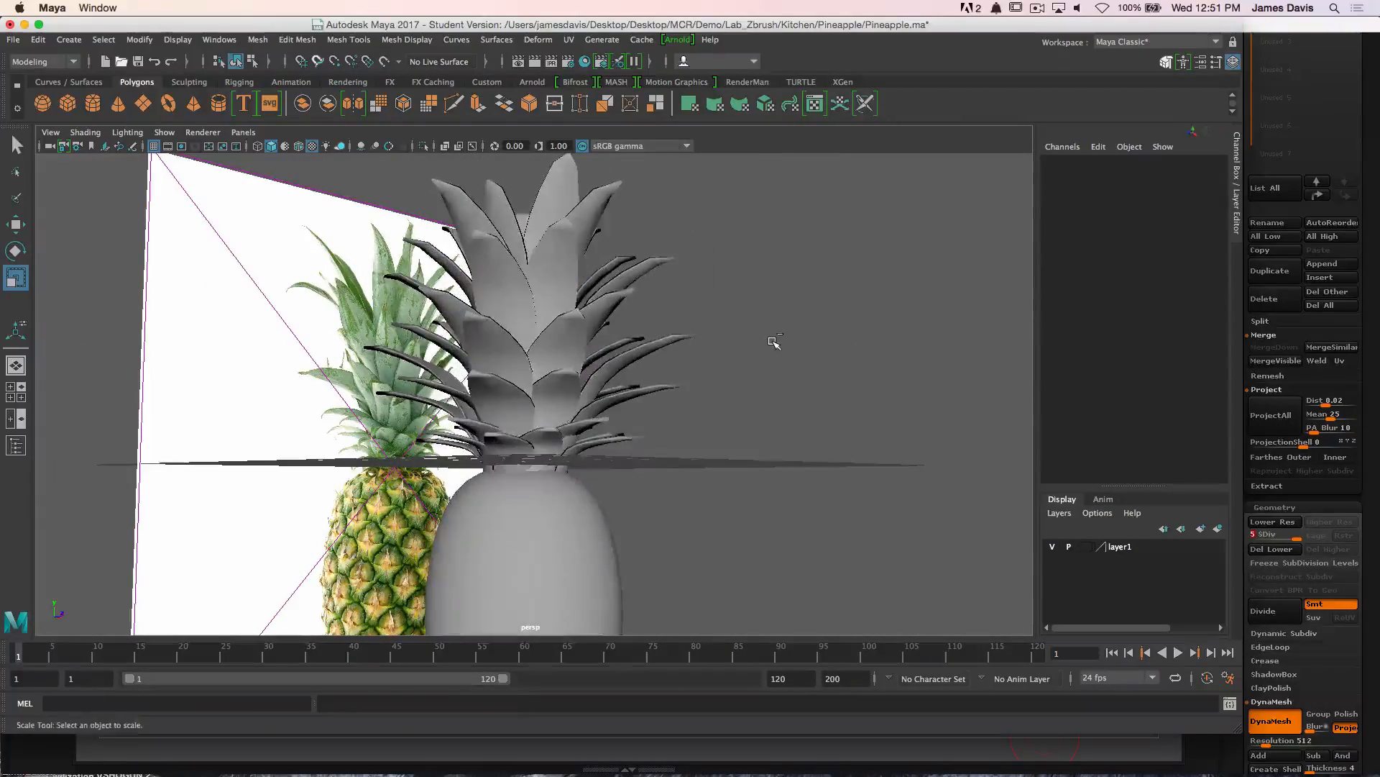
{"action": "key", "text": "super+z"}
{"action": "key", "text": "super+z"}
Try scaling one short outer leaf down uniformly, and undo the scaling
{"action": "left_click", "coordinate": [570, 447]}
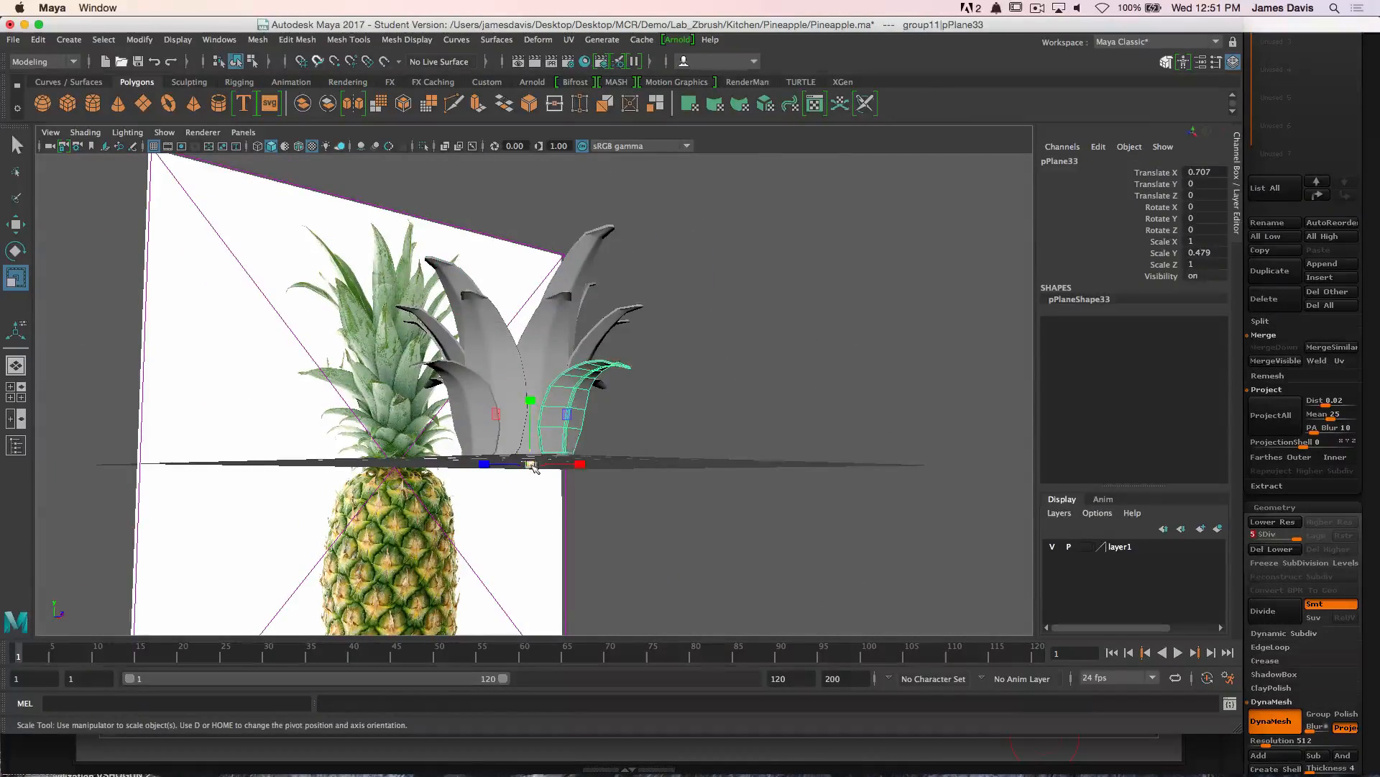
{"action": "left_click_drag", "start_coordinate": [532, 466], "coordinate": [515, 462]}
{"action": "left_click_drag", "start_coordinate": [611, 392], "coordinate": [735, 424], "text": "alt"}
{"action": "key", "text": "super+z"}
{"action": "key", "text": "super+z"}
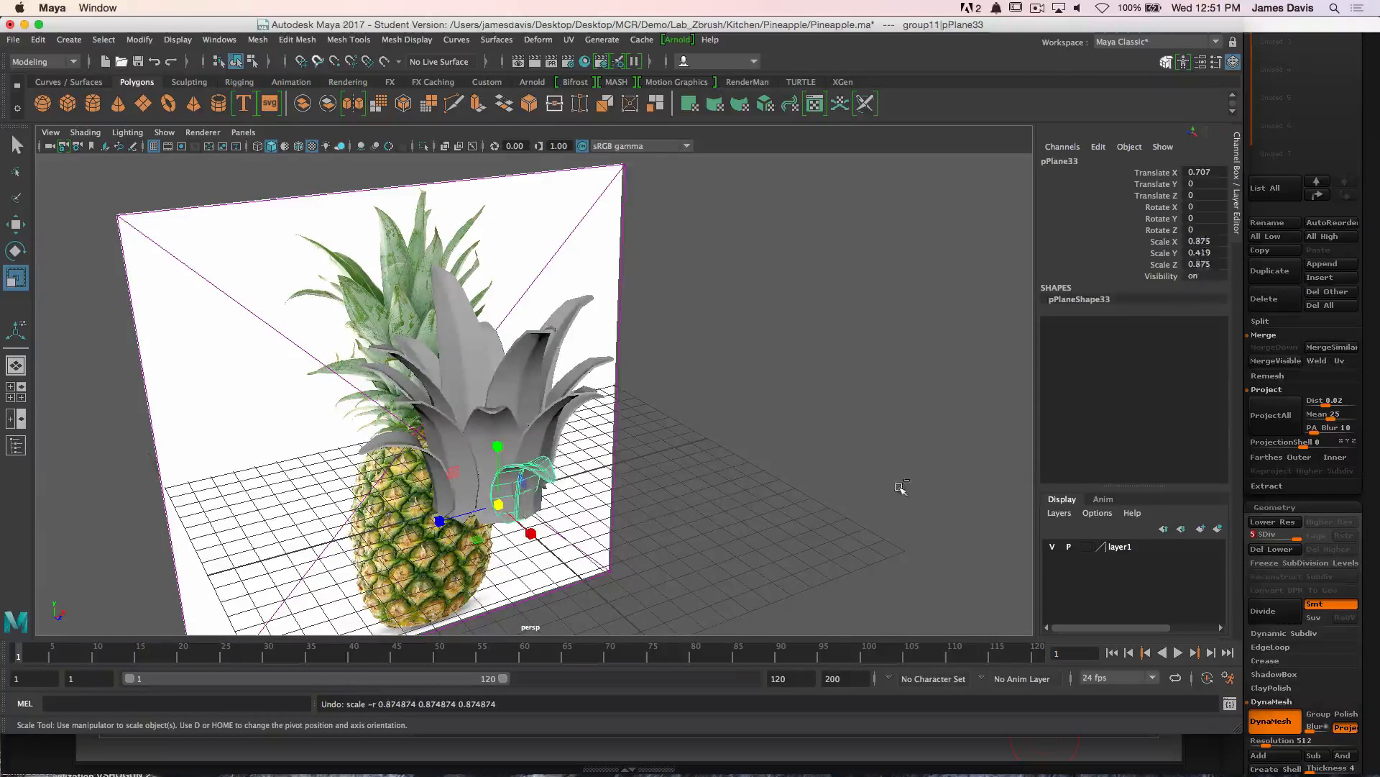
Delete the new leaf groups and show layer1 with the finished pineapple model
{"action": "key", "text": "Delete"}
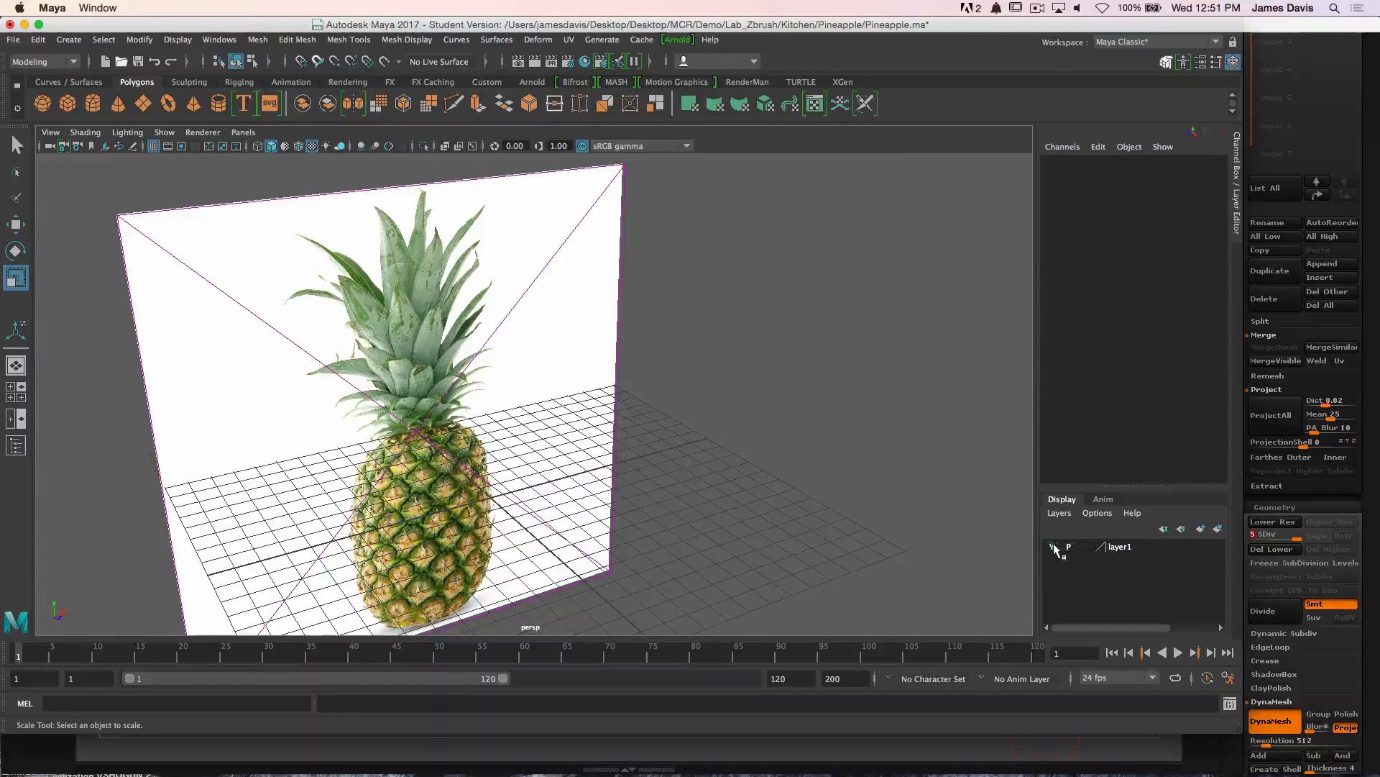
{"action": "left_click", "coordinate": [1053, 548]}
{"action": "left_click_drag", "start_coordinate": [819, 429], "coordinate": [529, 370], "text": "alt"}
Select the pineapple body sphere and examine its surface up close beneath the crown
{"action": "left_click", "coordinate": [624, 376]}
{"action": "left_click_drag", "start_coordinate": [792, 379], "coordinate": [470, 377], "text": "alt"}
{"action": "scroll", "coordinate": [469, 377], "scroll_direction": "up", "scroll_amount": 5}
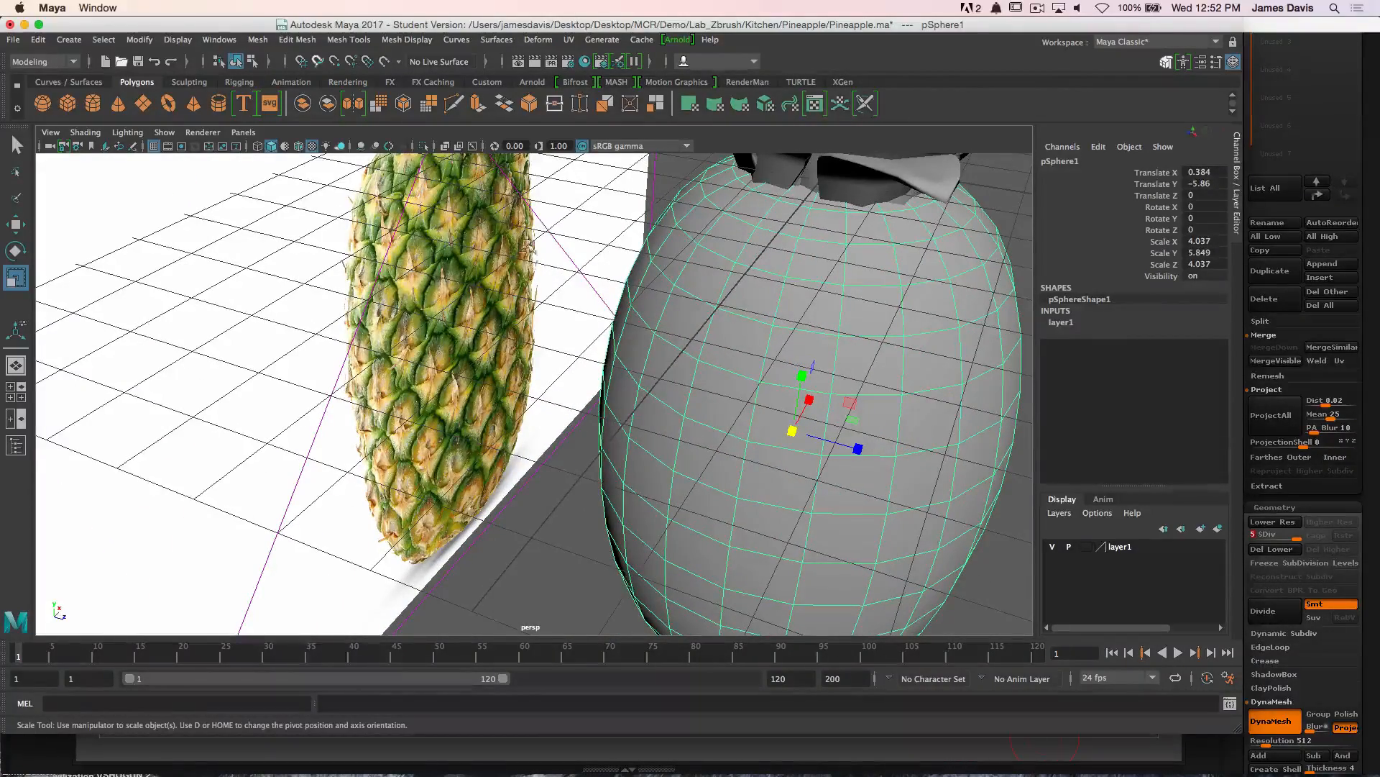
{"action": "scroll", "coordinate": [523, 279], "scroll_direction": "down", "scroll_amount": 5}
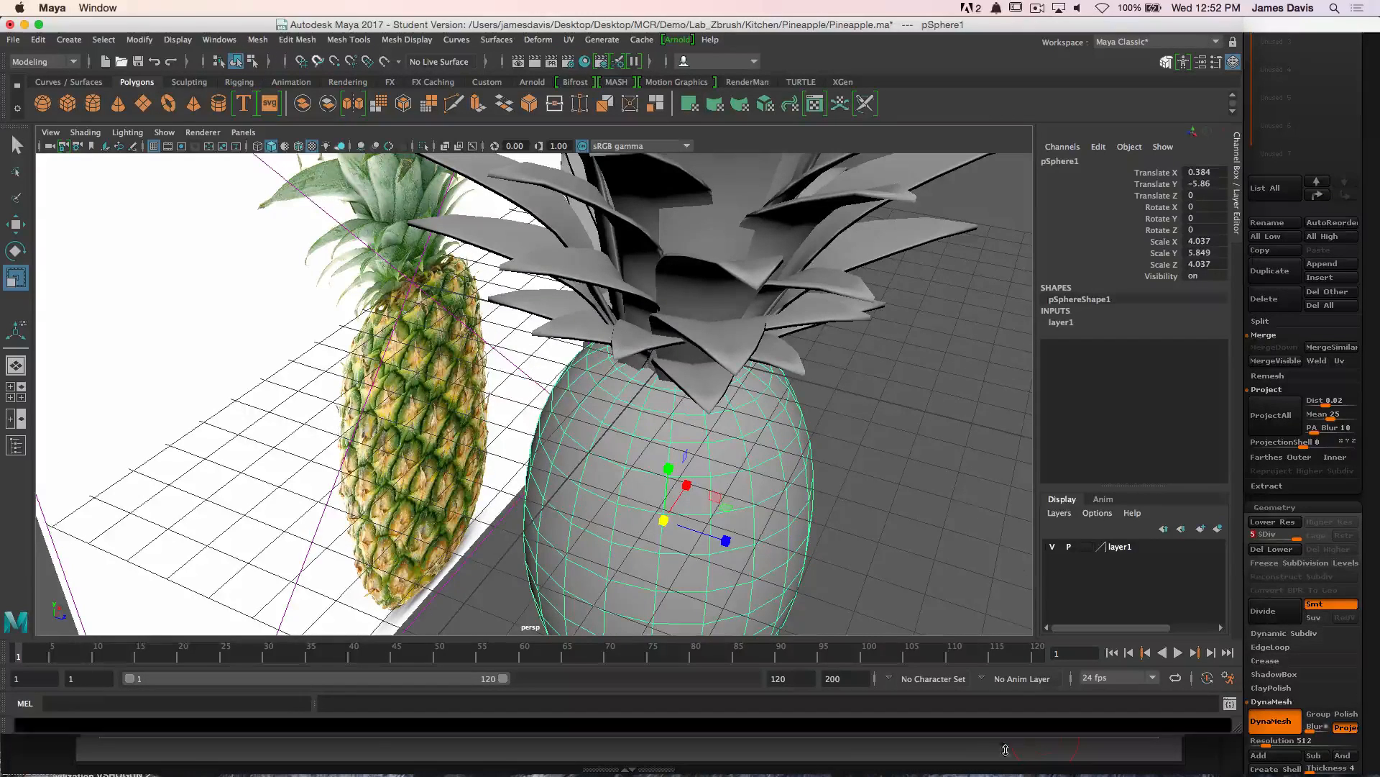
Switch to Photoshop and examine the Body_Alpha.psd, Body.jpg and Fruit2.jpg documents, magnifying the pineapple skin texture
{"action": "mouse_move", "coordinate": [1036, 766]}
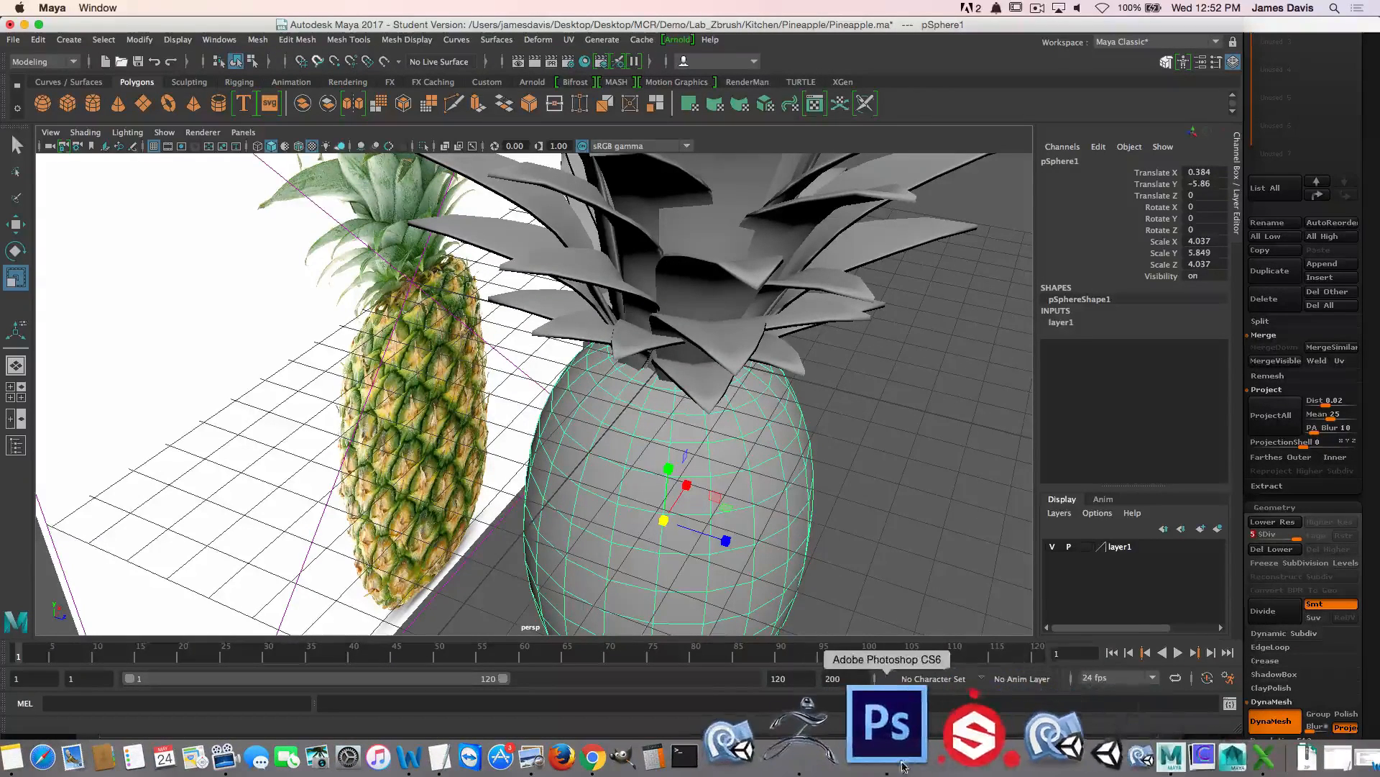
{"action": "left_click", "coordinate": [884, 727]}
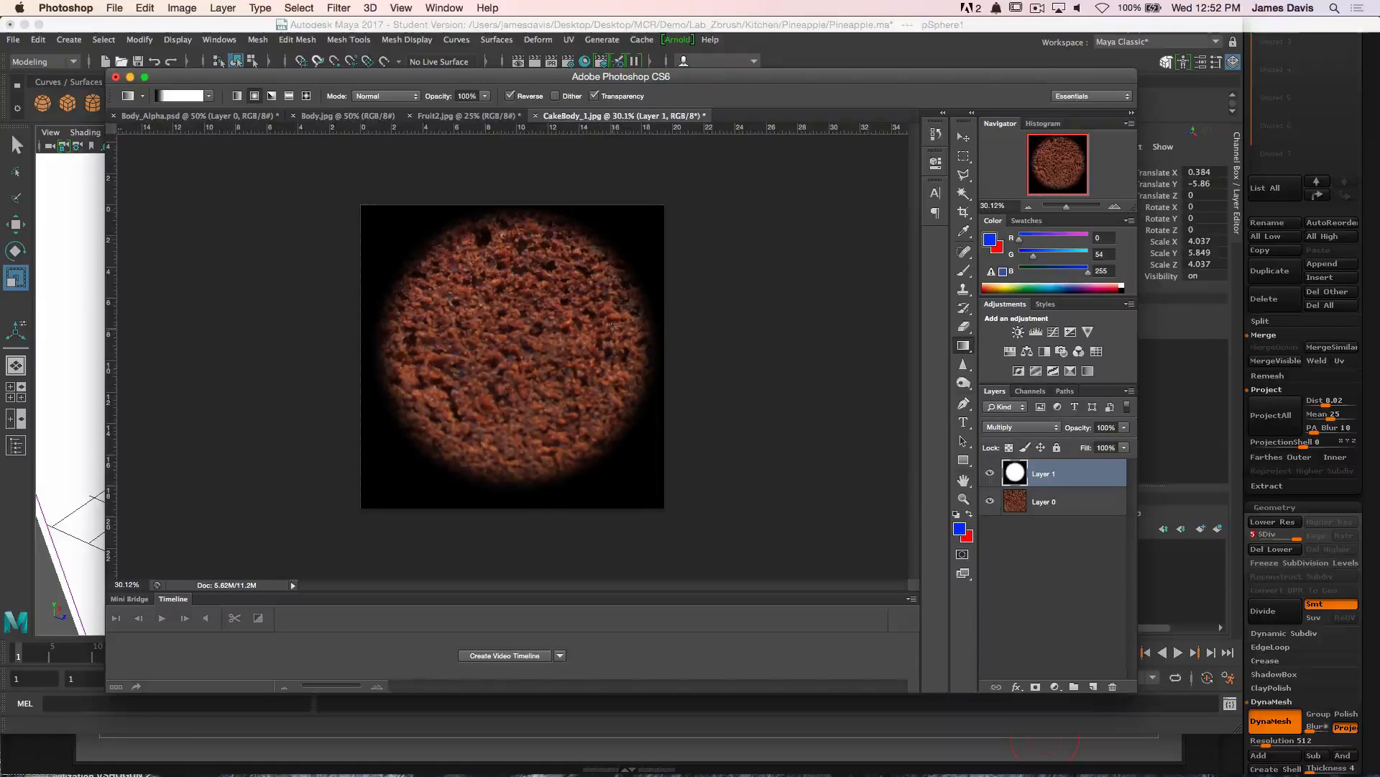
{"action": "left_click", "coordinate": [212, 116]}
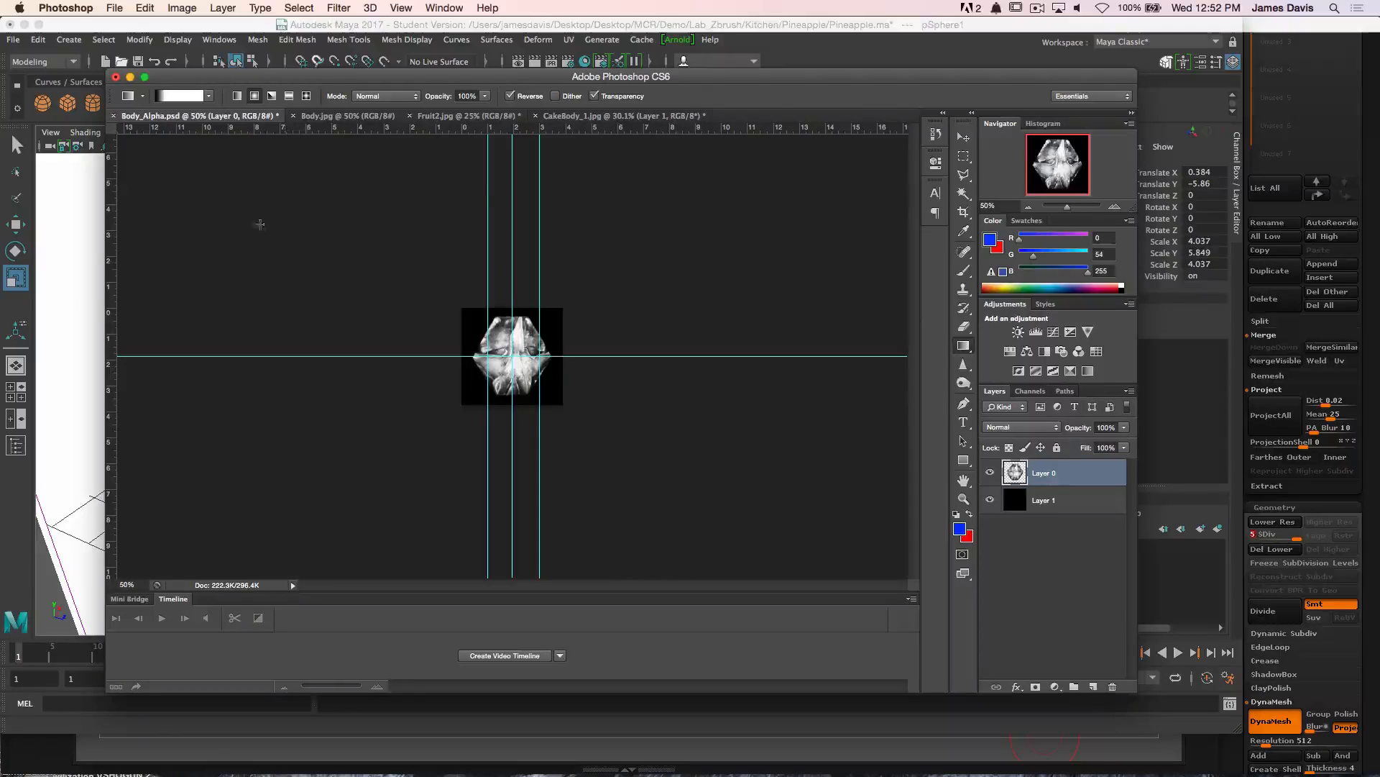
{"action": "left_click", "coordinate": [333, 115]}
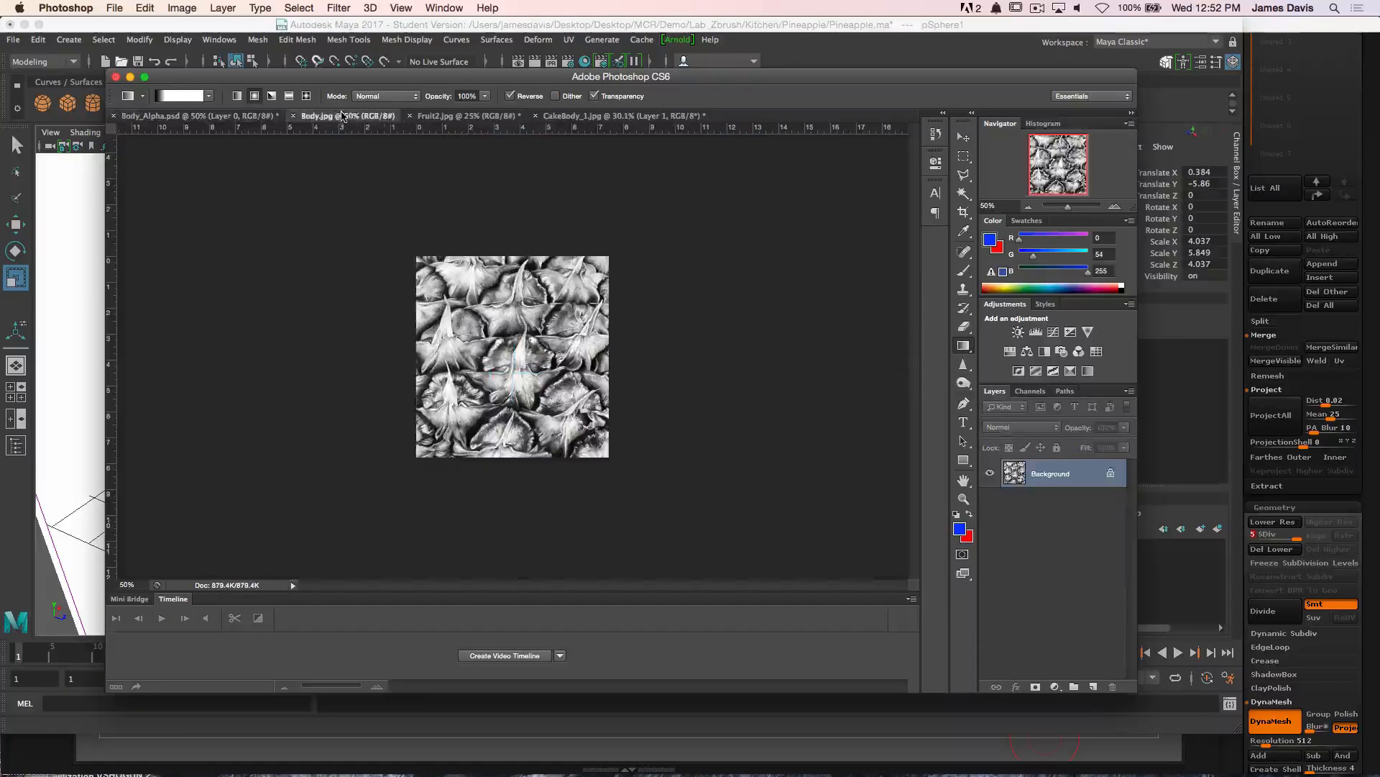
{"action": "left_click", "coordinate": [461, 117]}
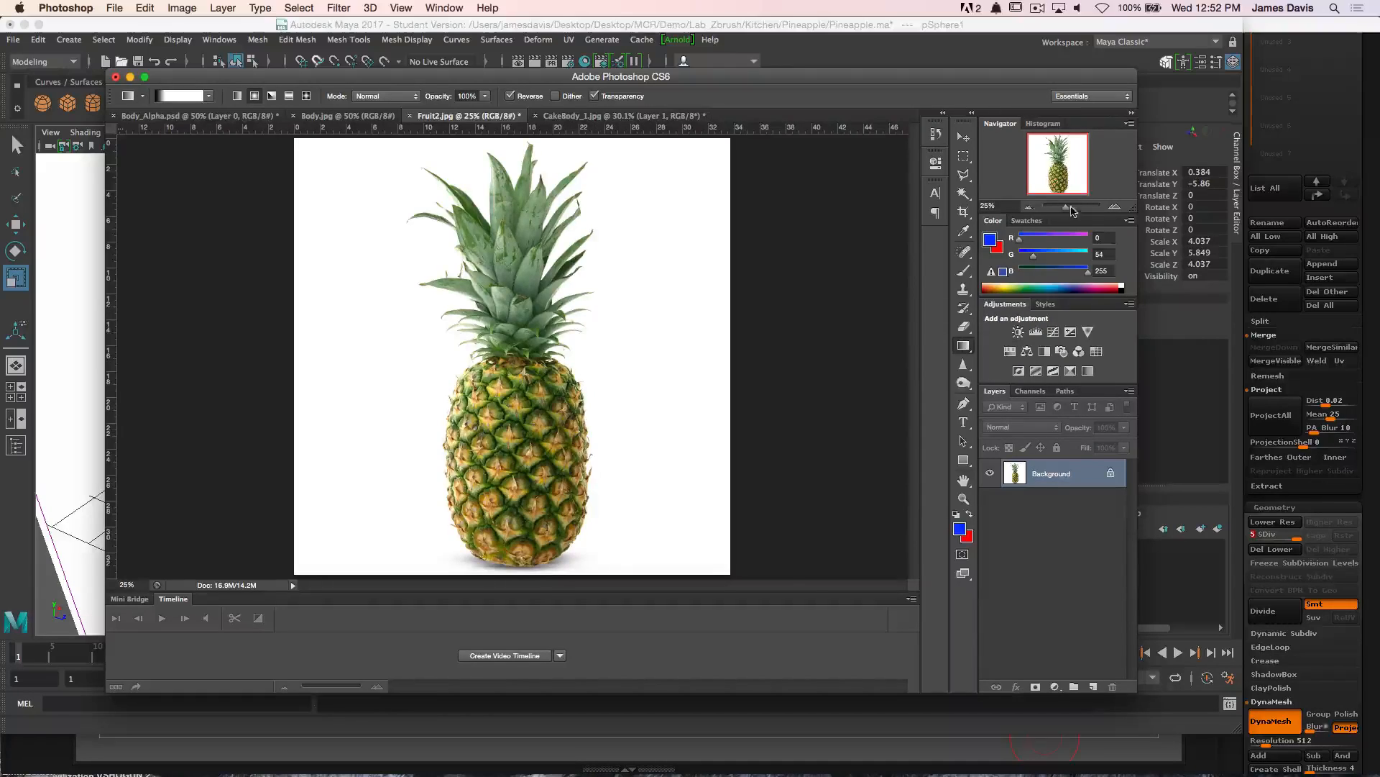
{"action": "left_click_drag", "start_coordinate": [1069, 208], "coordinate": [1056, 175]}
{"action": "left_click", "coordinate": [353, 115]}
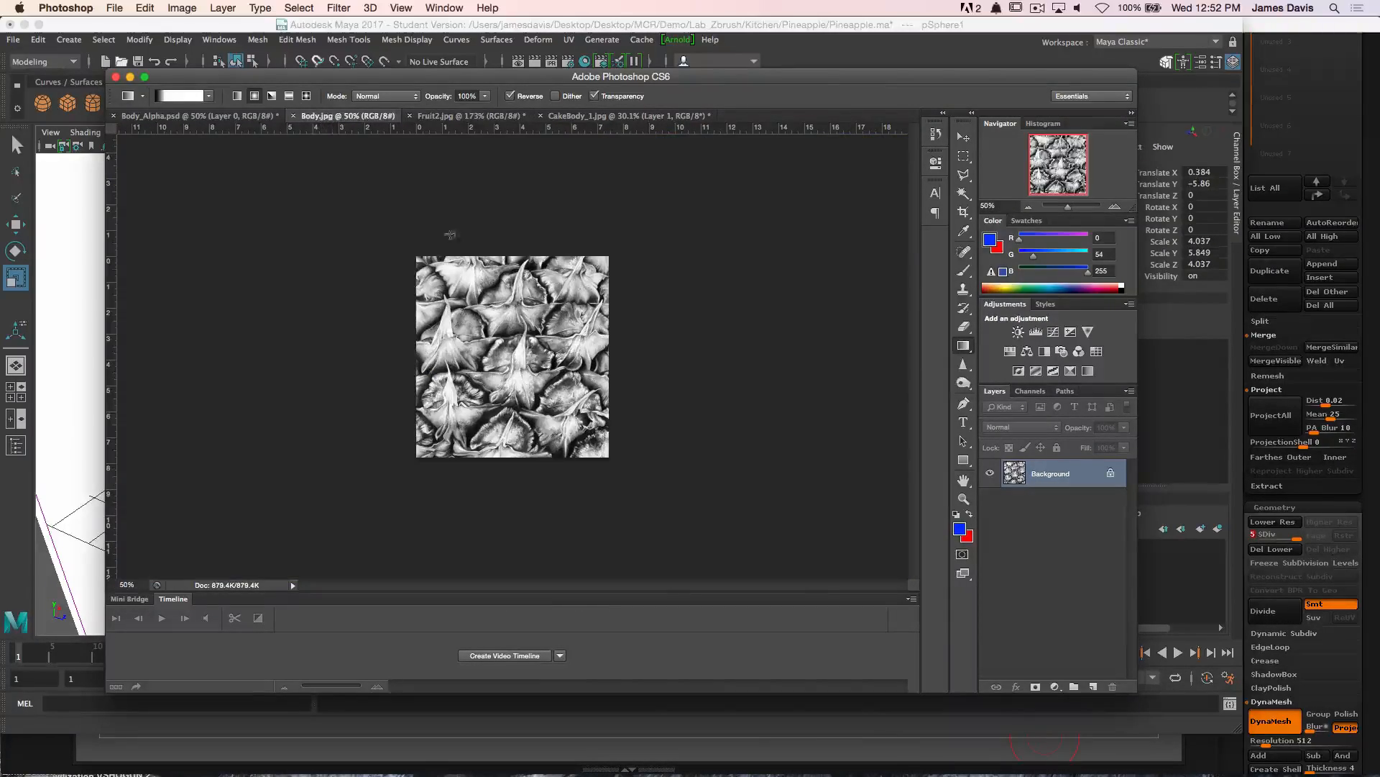
{"action": "left_click_drag", "start_coordinate": [1069, 210], "coordinate": [1069, 209]}
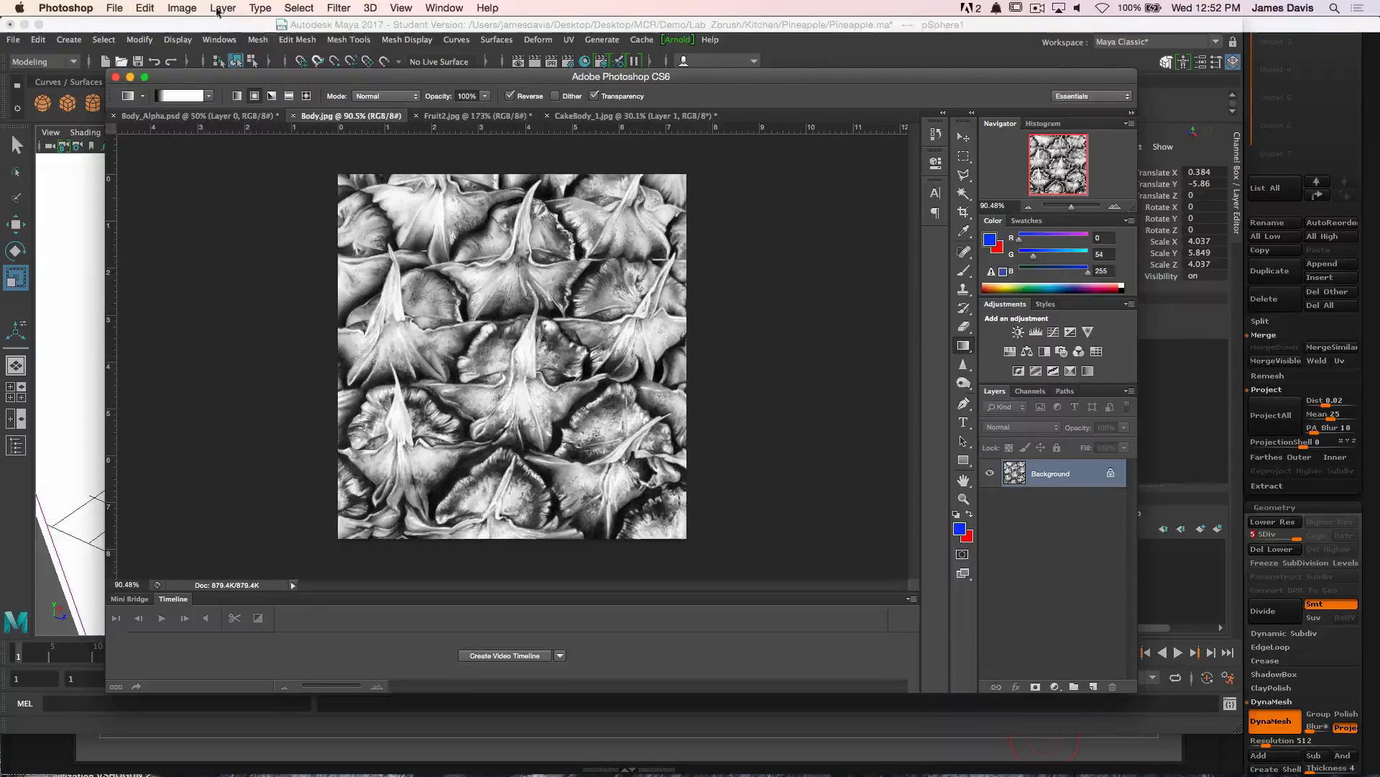
{"action": "left_click", "coordinate": [182, 8]}
{"action": "left_click", "coordinate": [183, 10]}
Crop Fruit2.jpg to a square patch of pineapple skin from the middle of the fruit's body
{"action": "left_click", "coordinate": [466, 116]}
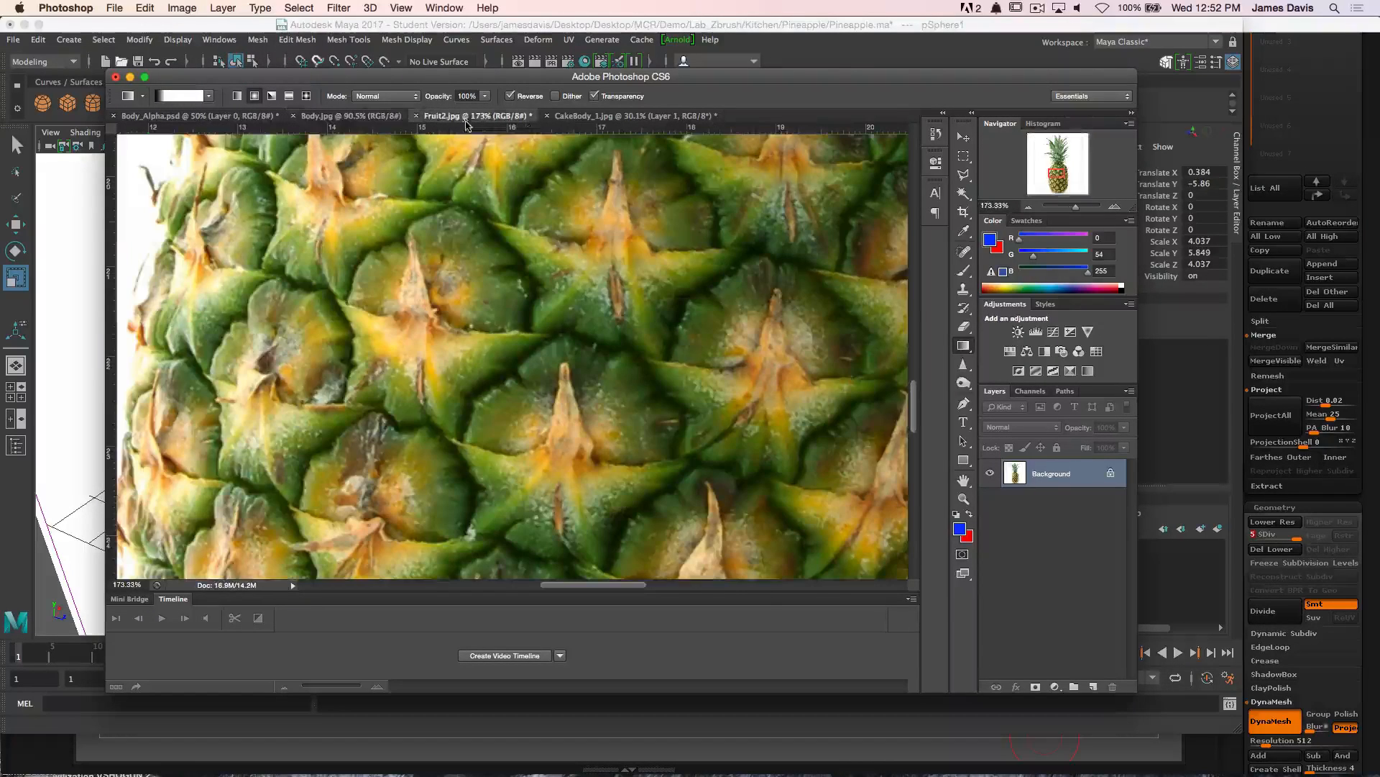
{"action": "left_click_drag", "start_coordinate": [1067, 210], "coordinate": [1069, 209]}
{"action": "left_click", "coordinate": [963, 346]}
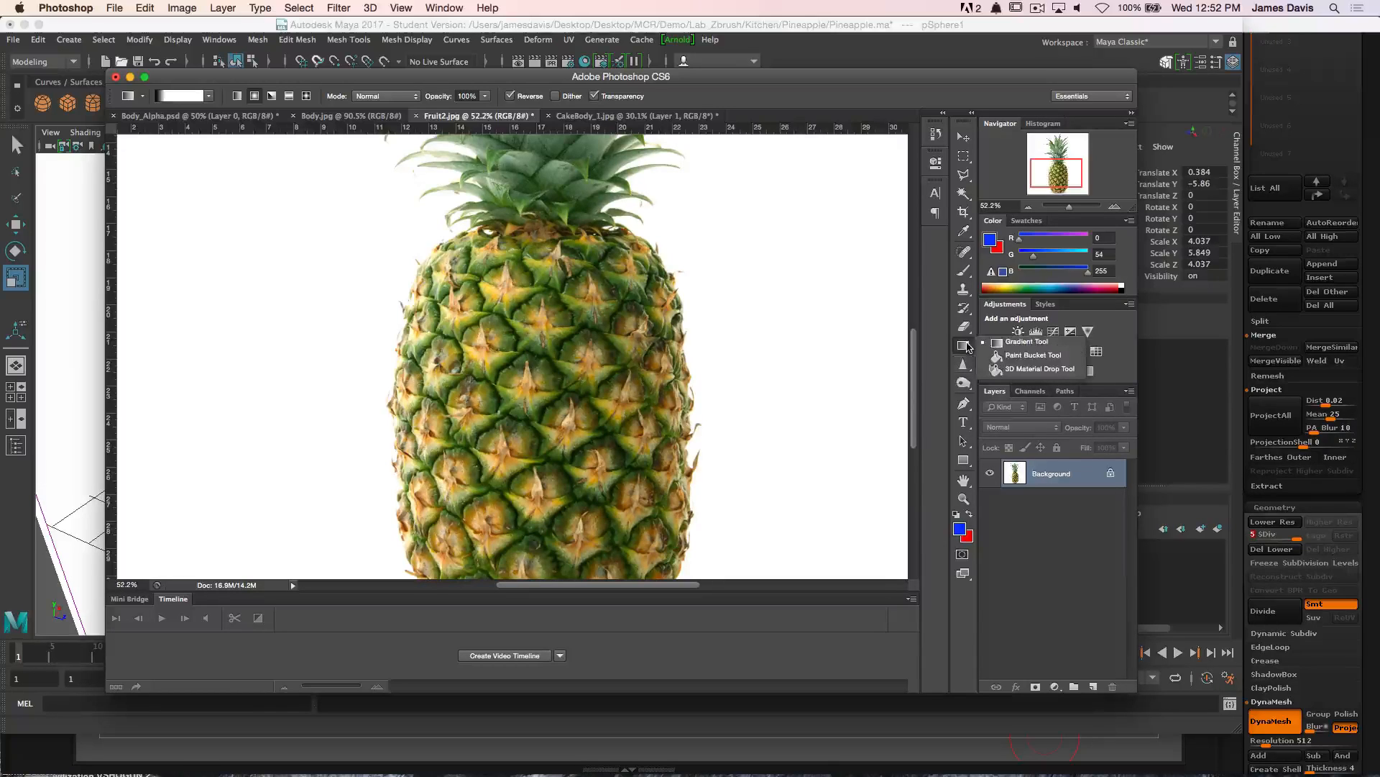
{"action": "left_click", "coordinate": [966, 214]}
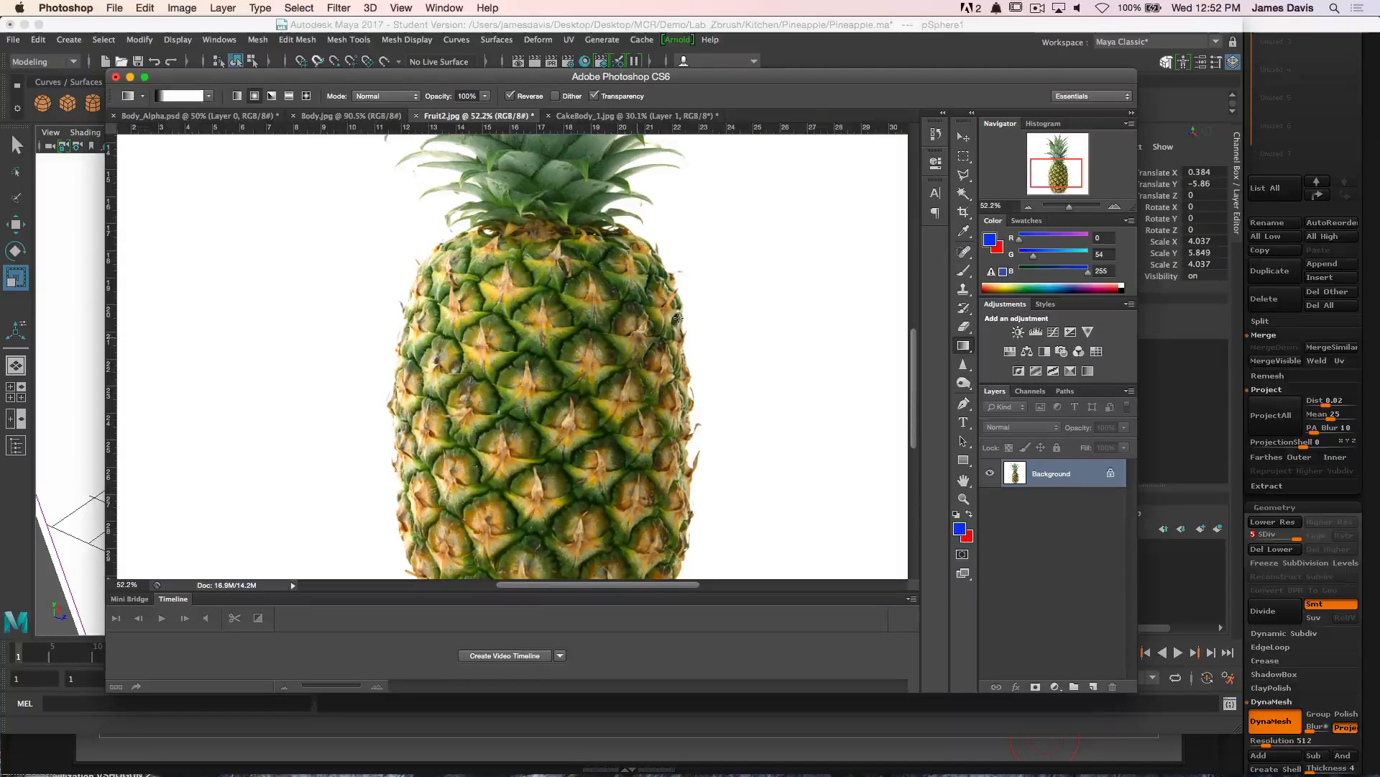
{"action": "left_click", "coordinate": [971, 214]}
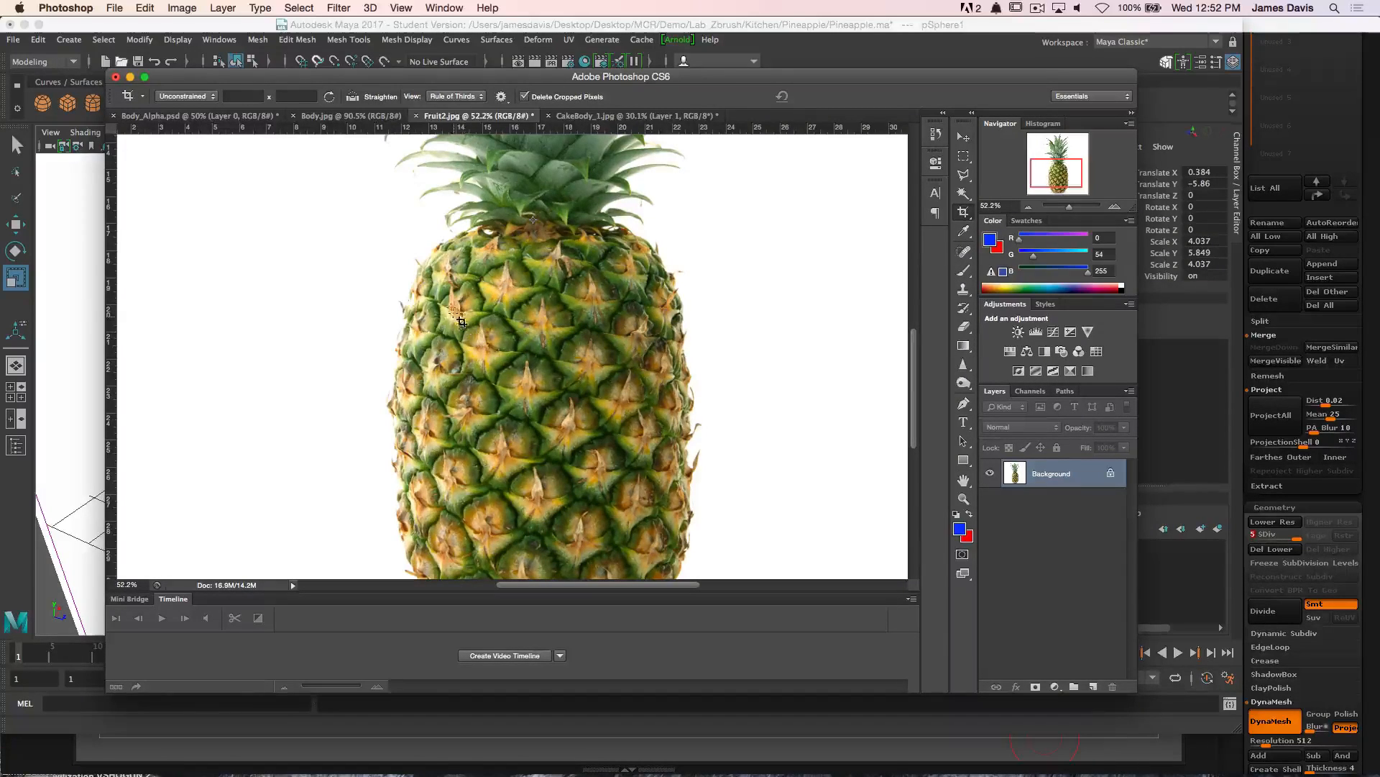
{"action": "left_click_drag", "start_coordinate": [451, 309], "coordinate": [692, 483]}
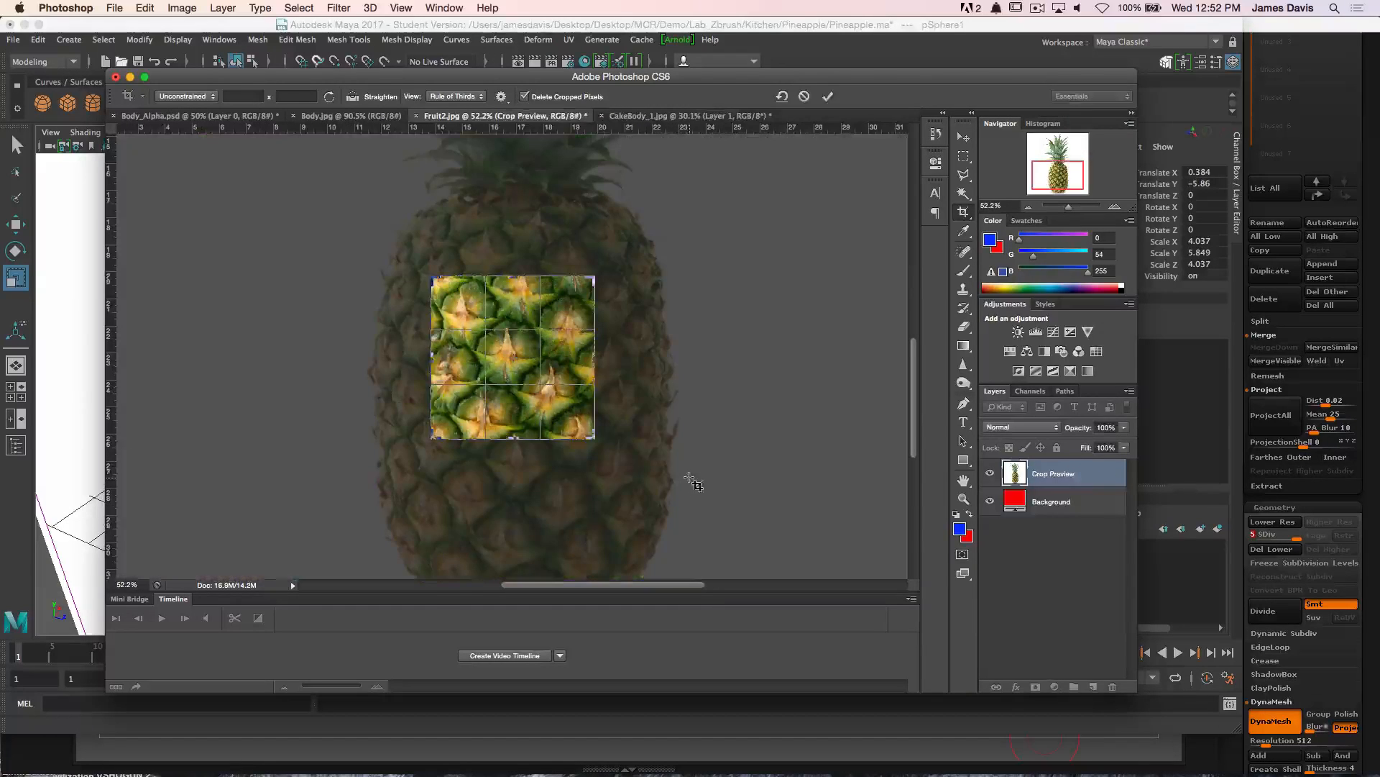
{"action": "key", "text": "Return"}
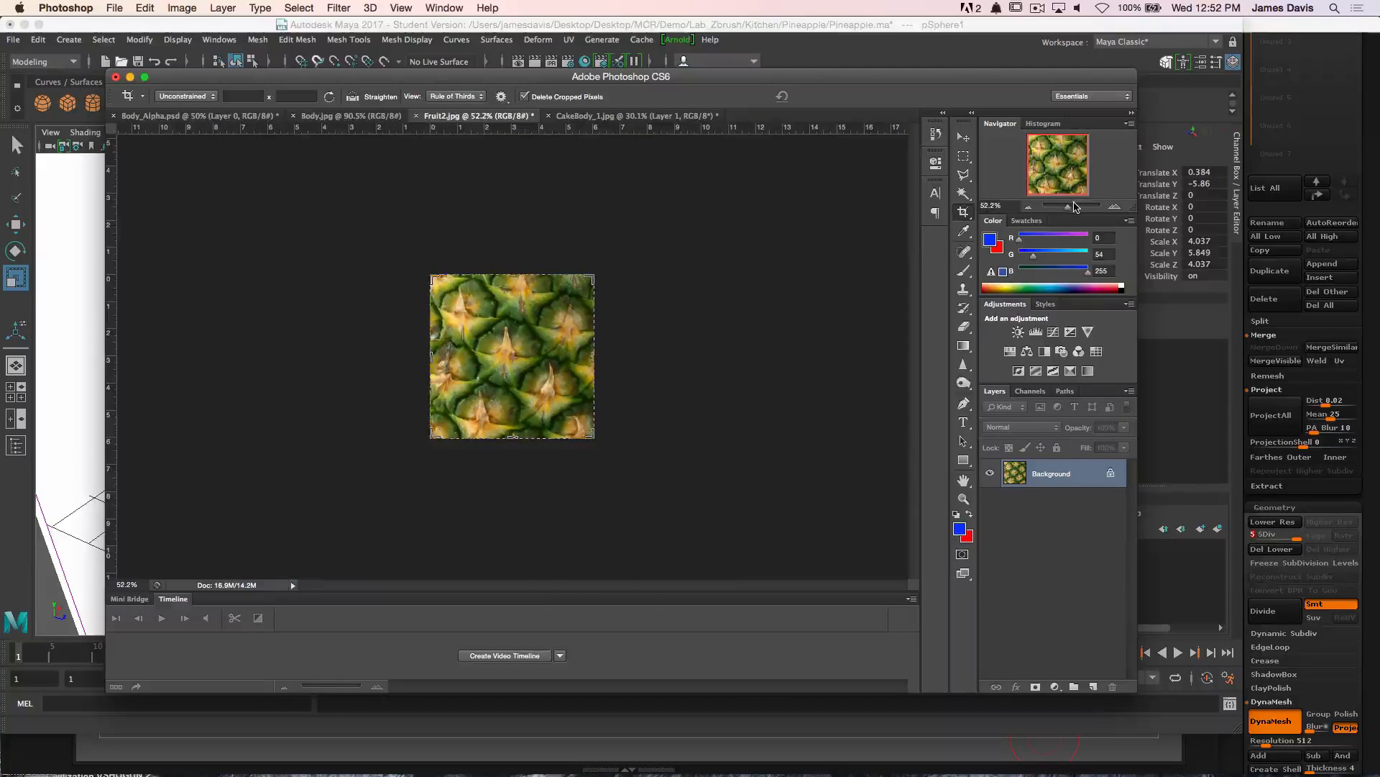
Desaturate the cropped pineapple skin image to greyscale
{"action": "left_click_drag", "start_coordinate": [1075, 207], "coordinate": [1081, 207]}
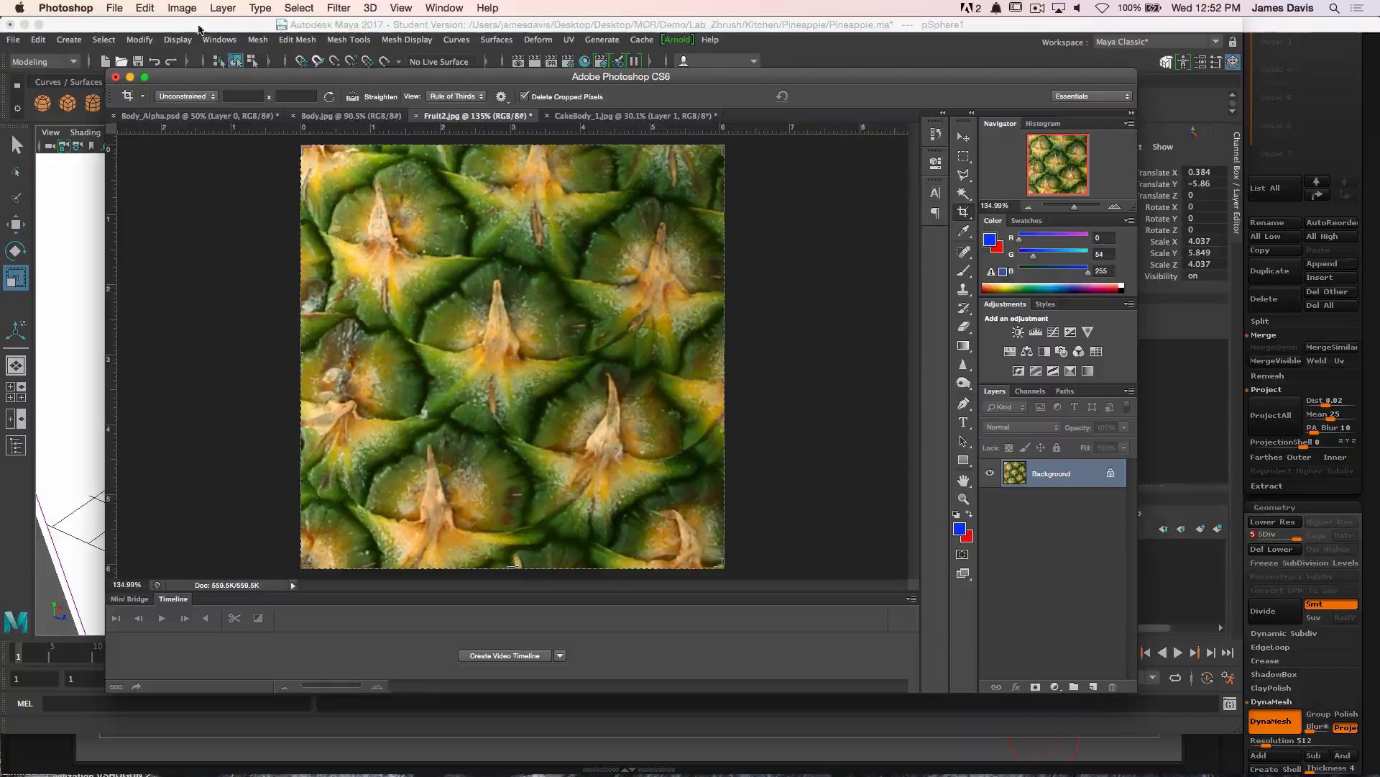
{"action": "left_click", "coordinate": [182, 8]}
{"action": "mouse_move", "coordinate": [192, 53]}
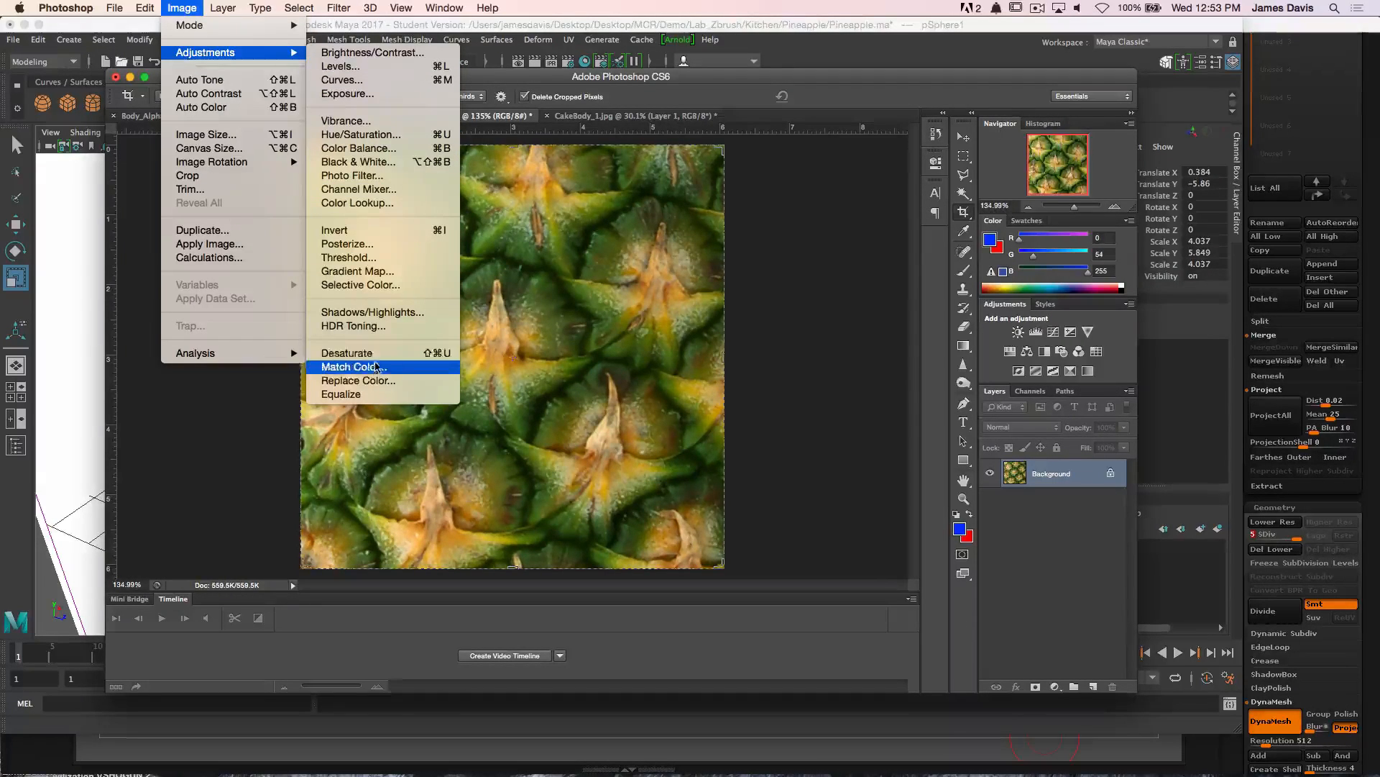
{"action": "left_click", "coordinate": [378, 354]}
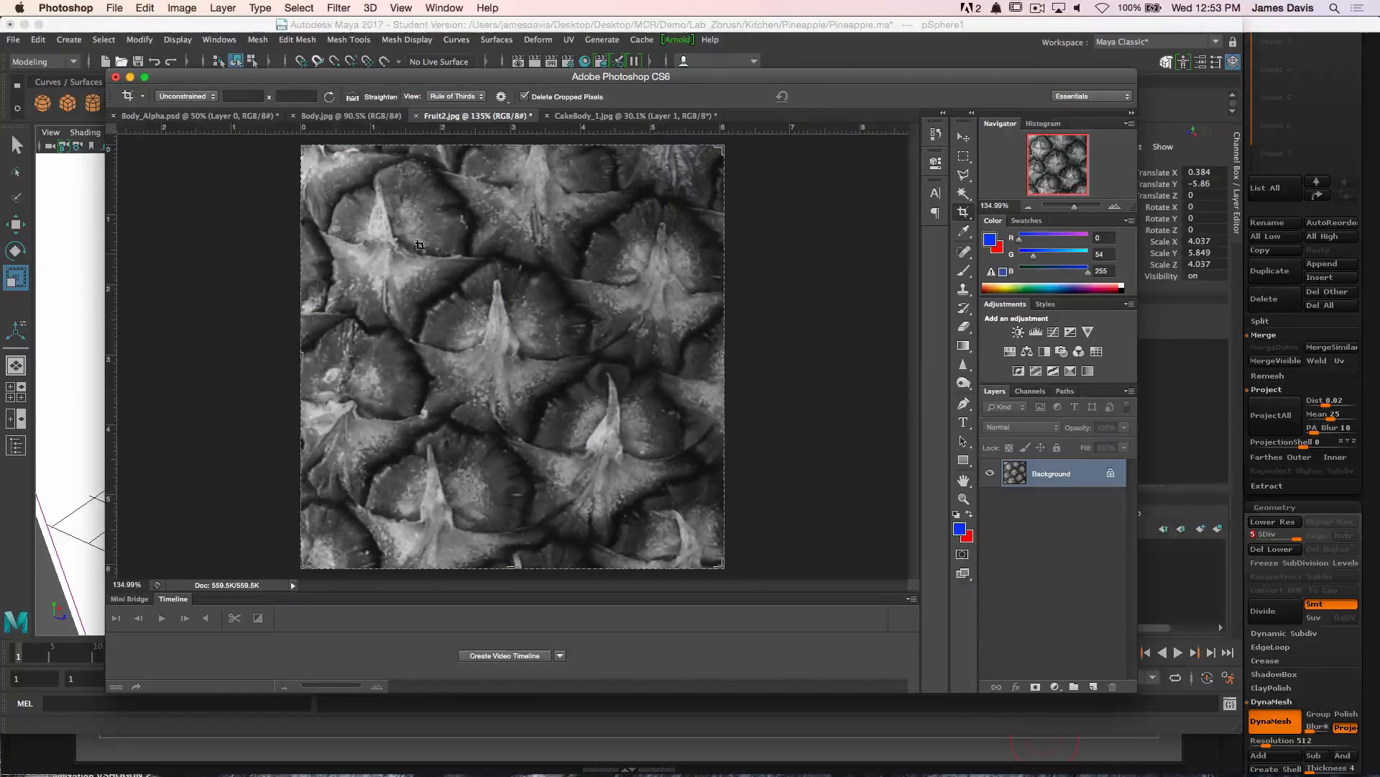
Apply a Brightness/Contrast adjustment to the greyscale skin with brightness 76 and contrast 100
{"action": "left_click", "coordinate": [182, 8]}
{"action": "mouse_move", "coordinate": [205, 52]}
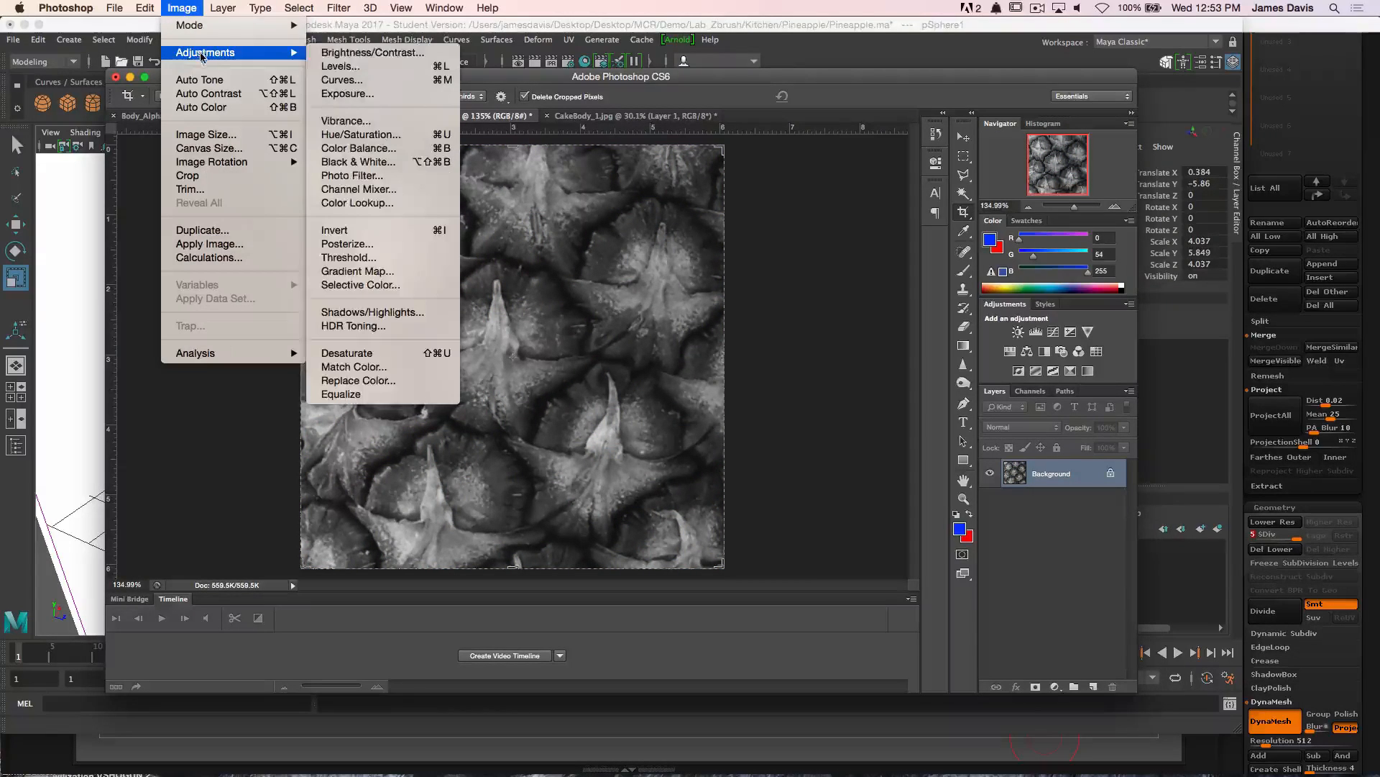
{"action": "left_click", "coordinate": [370, 52]}
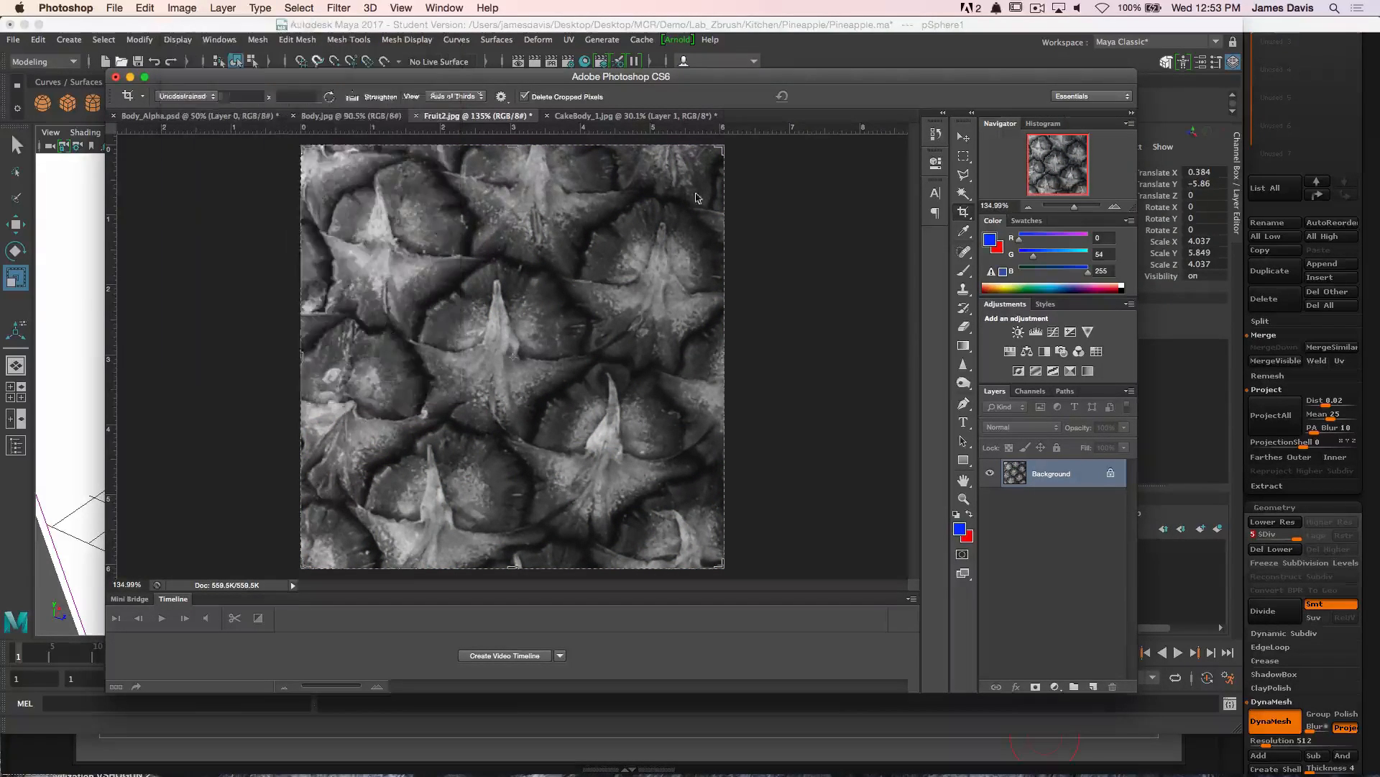
{"action": "left_click_drag", "start_coordinate": [760, 207], "coordinate": [898, 215]}
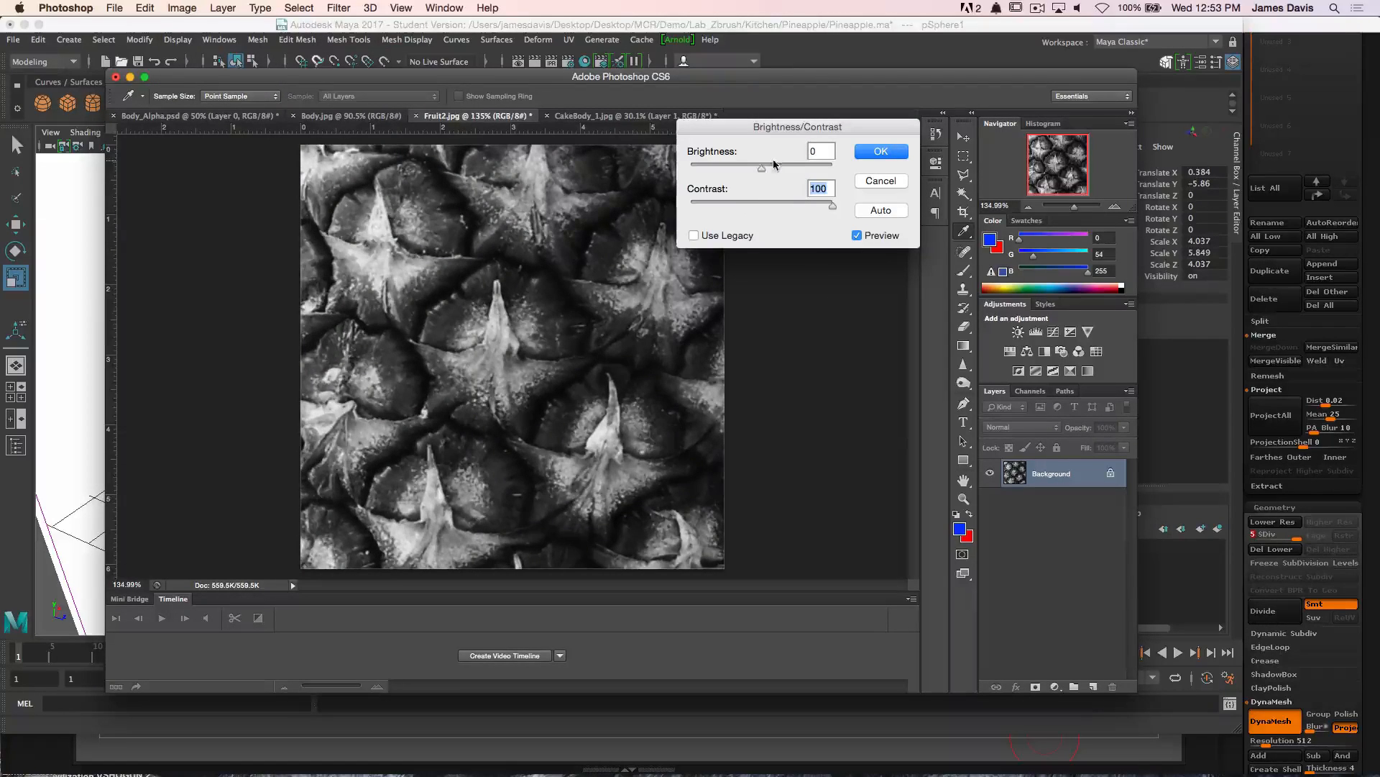
{"action": "left_click_drag", "start_coordinate": [761, 168], "coordinate": [798, 167]}
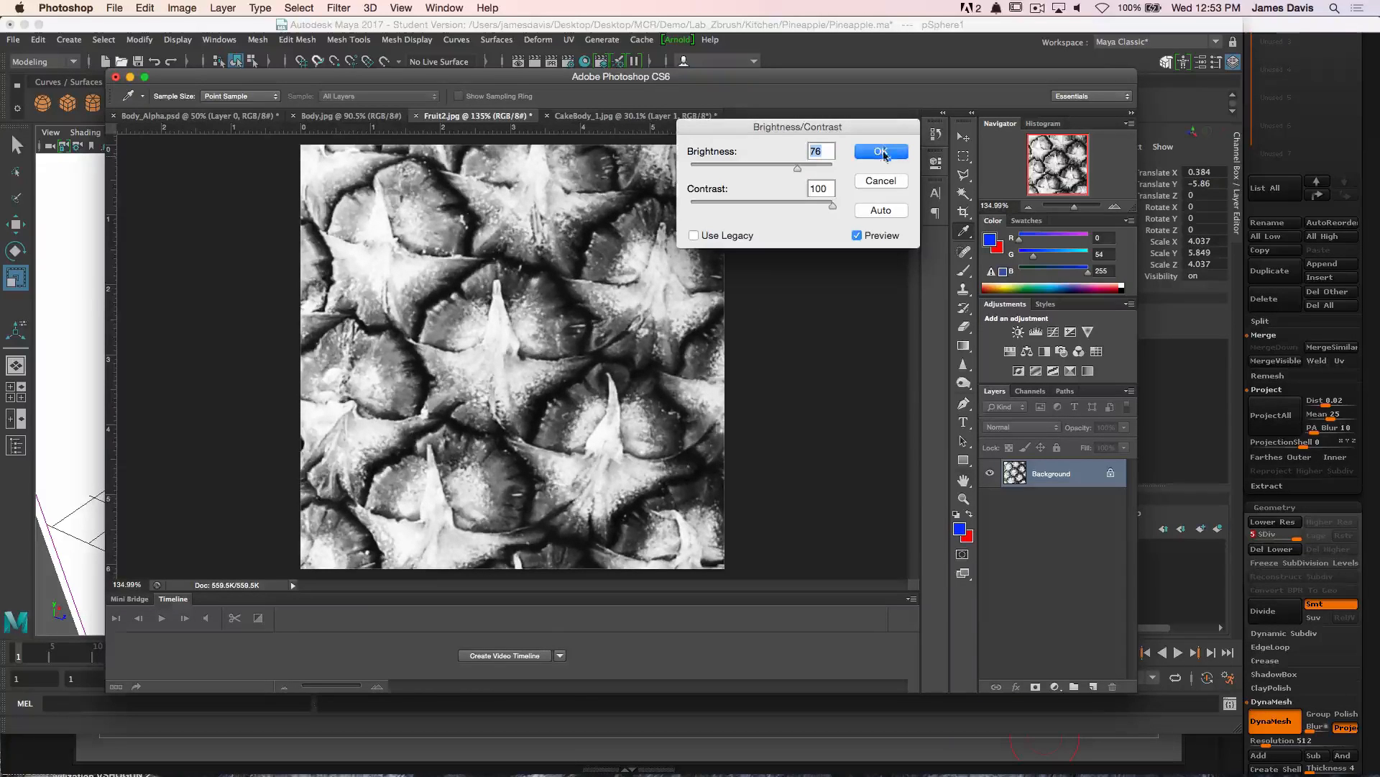
{"action": "left_click", "coordinate": [882, 151]}
{"action": "key", "text": "c"}
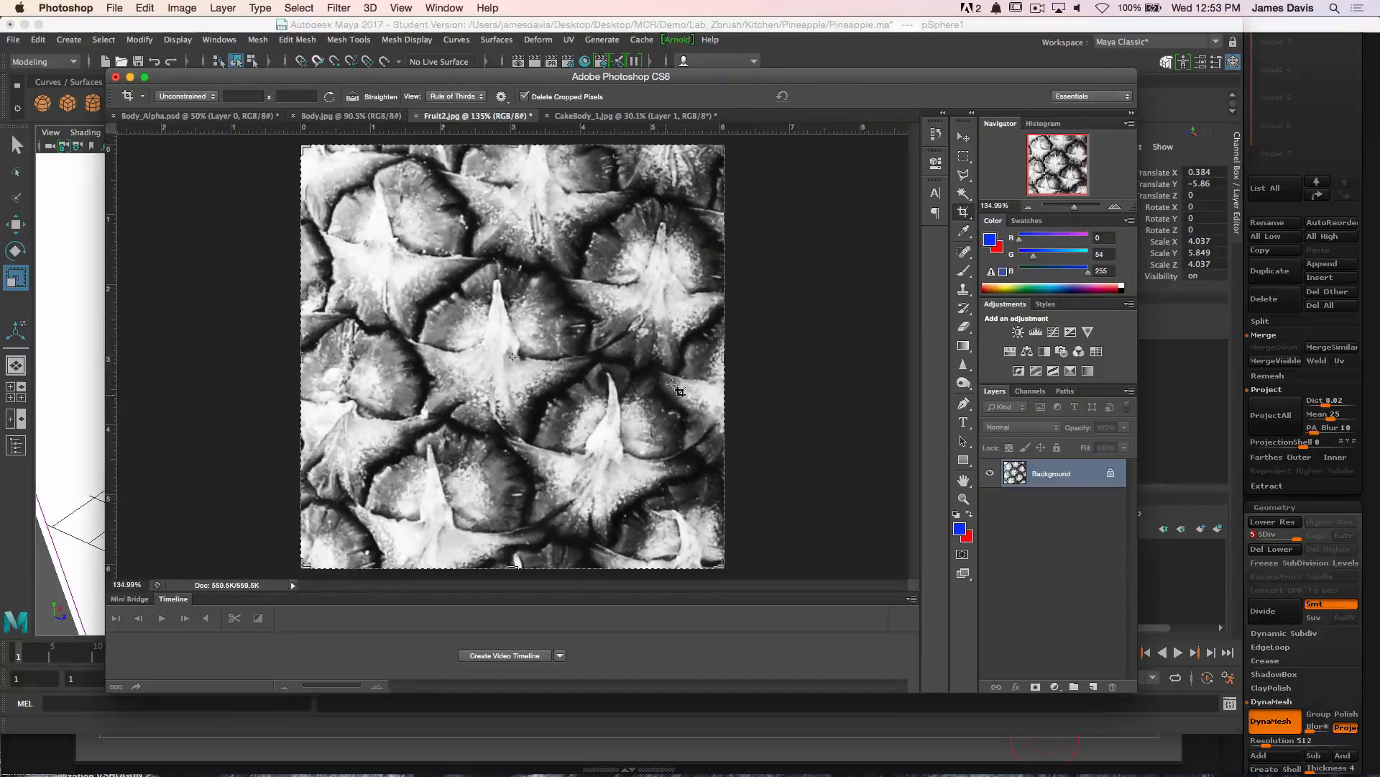
Switch to ZBrush, return to Photoshop, and display the Body_Alpha.psd document
{"action": "left_click", "coordinate": [1370, 159]}
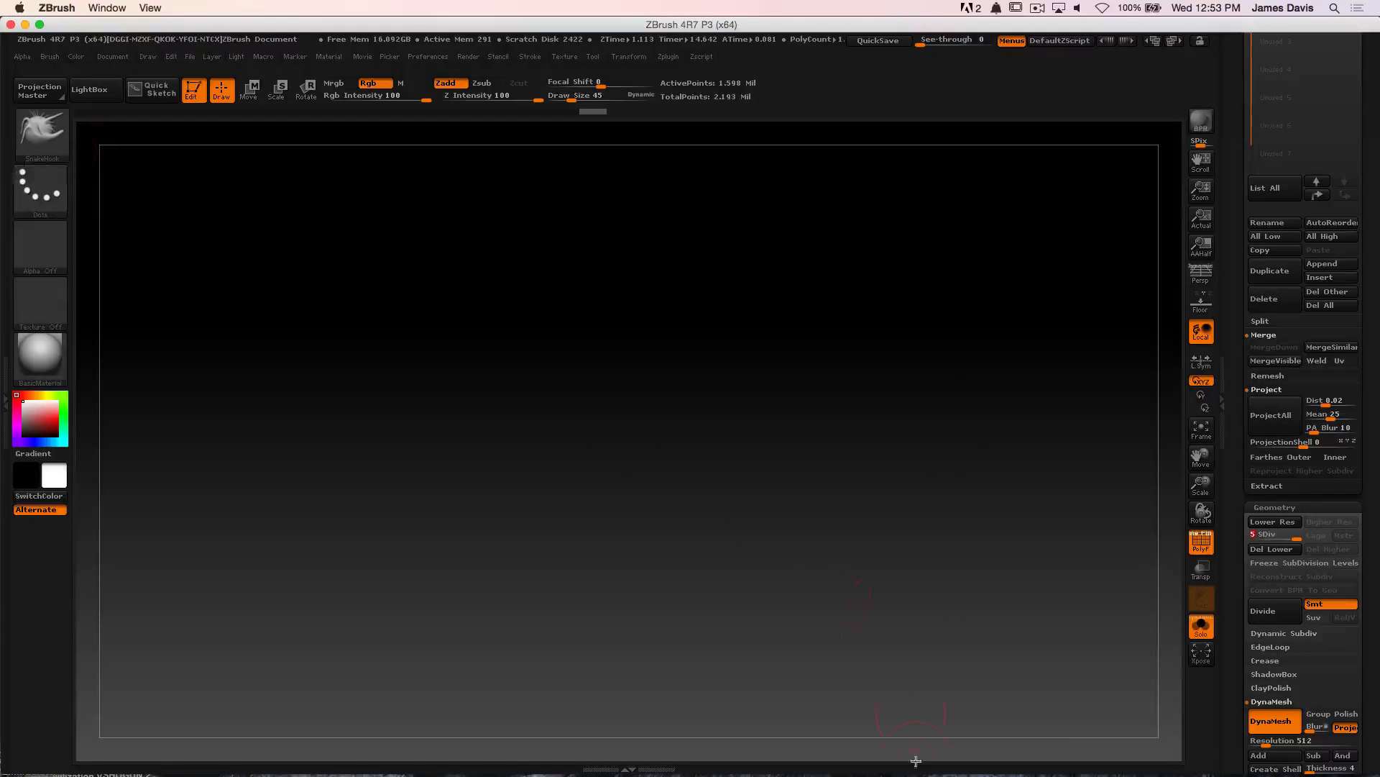
{"action": "left_click", "coordinate": [921, 727]}
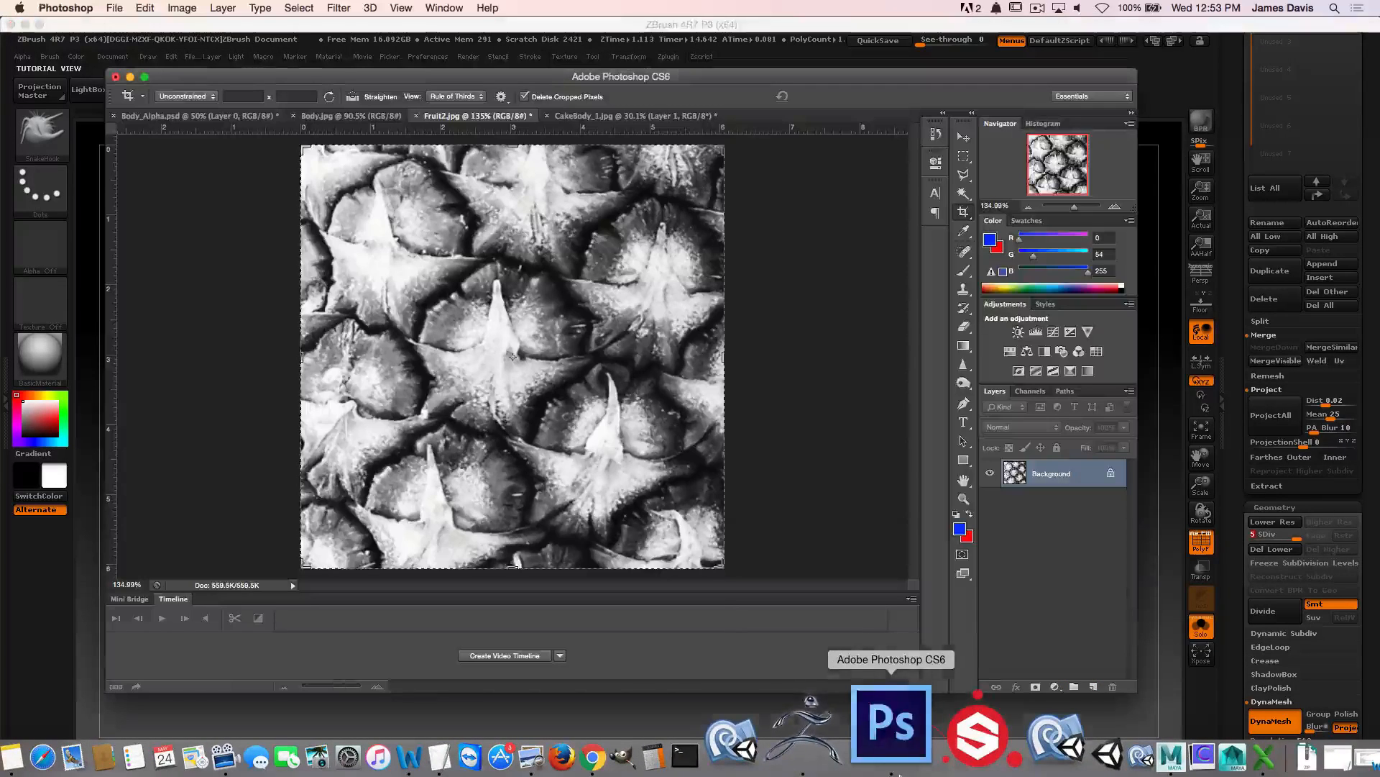
{"action": "left_click", "coordinate": [200, 115]}
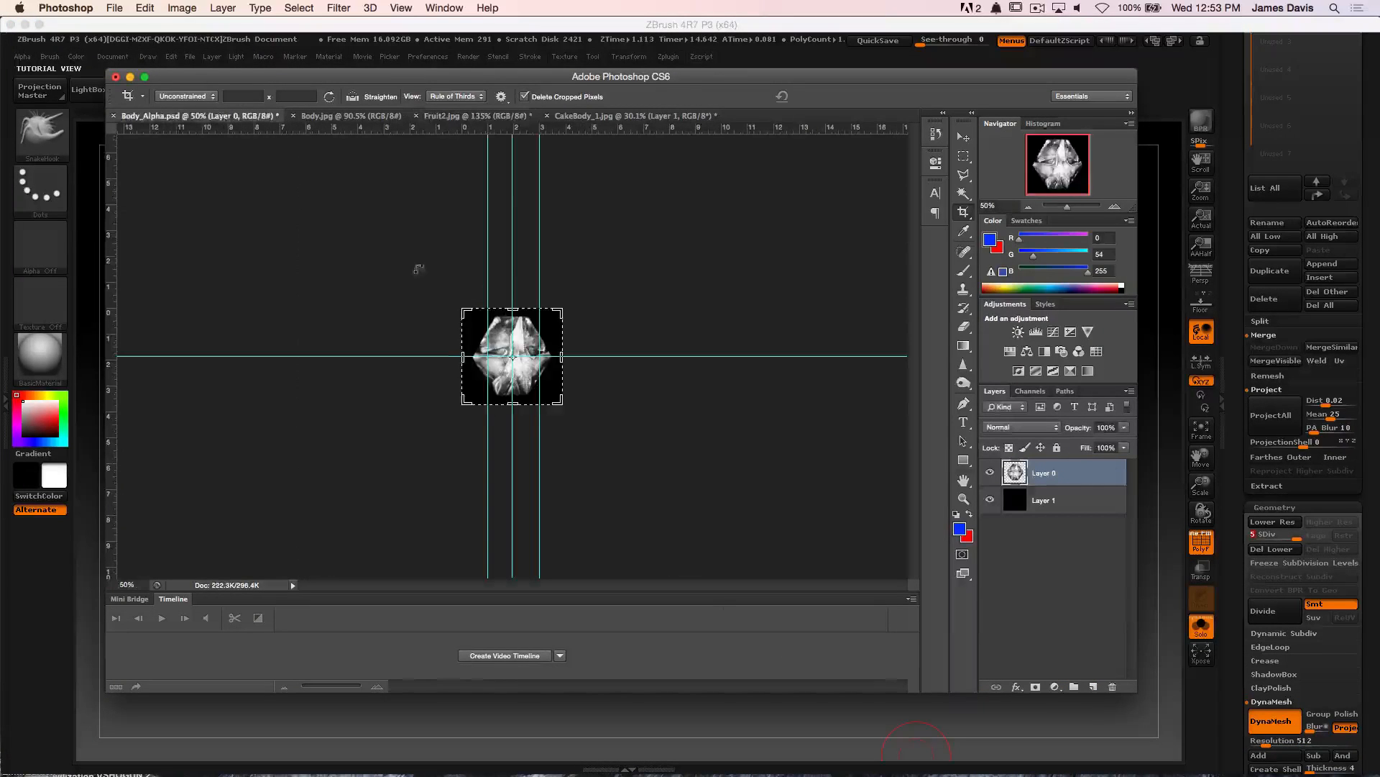
Switch to ZBrush and make the Pineapple model the active tool, framed upright in the canvas
{"action": "left_click_drag", "start_coordinate": [1074, 209], "coordinate": [1078, 207]}
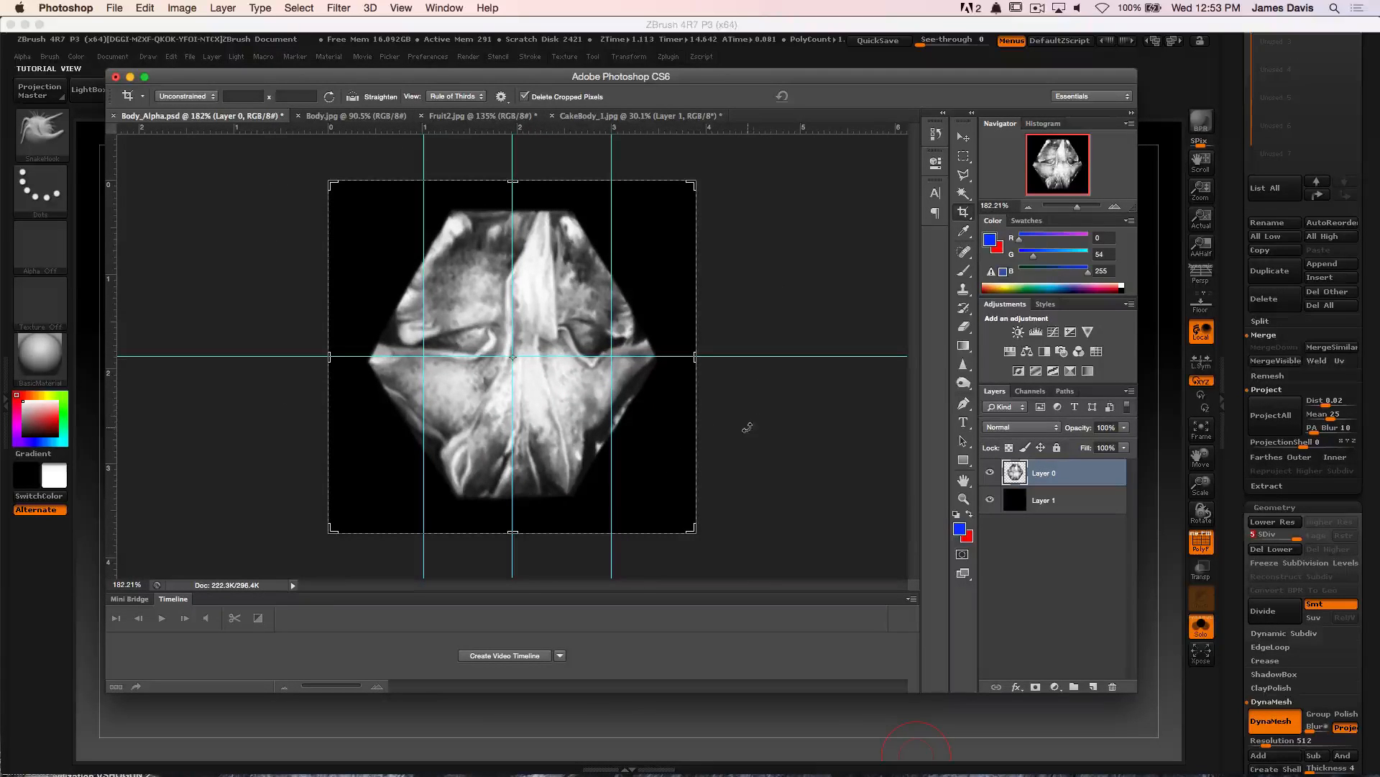
{"action": "left_click", "coordinate": [1369, 128]}
{"action": "scroll", "coordinate": [1345, 215], "scroll_direction": "up", "scroll_amount": 10}
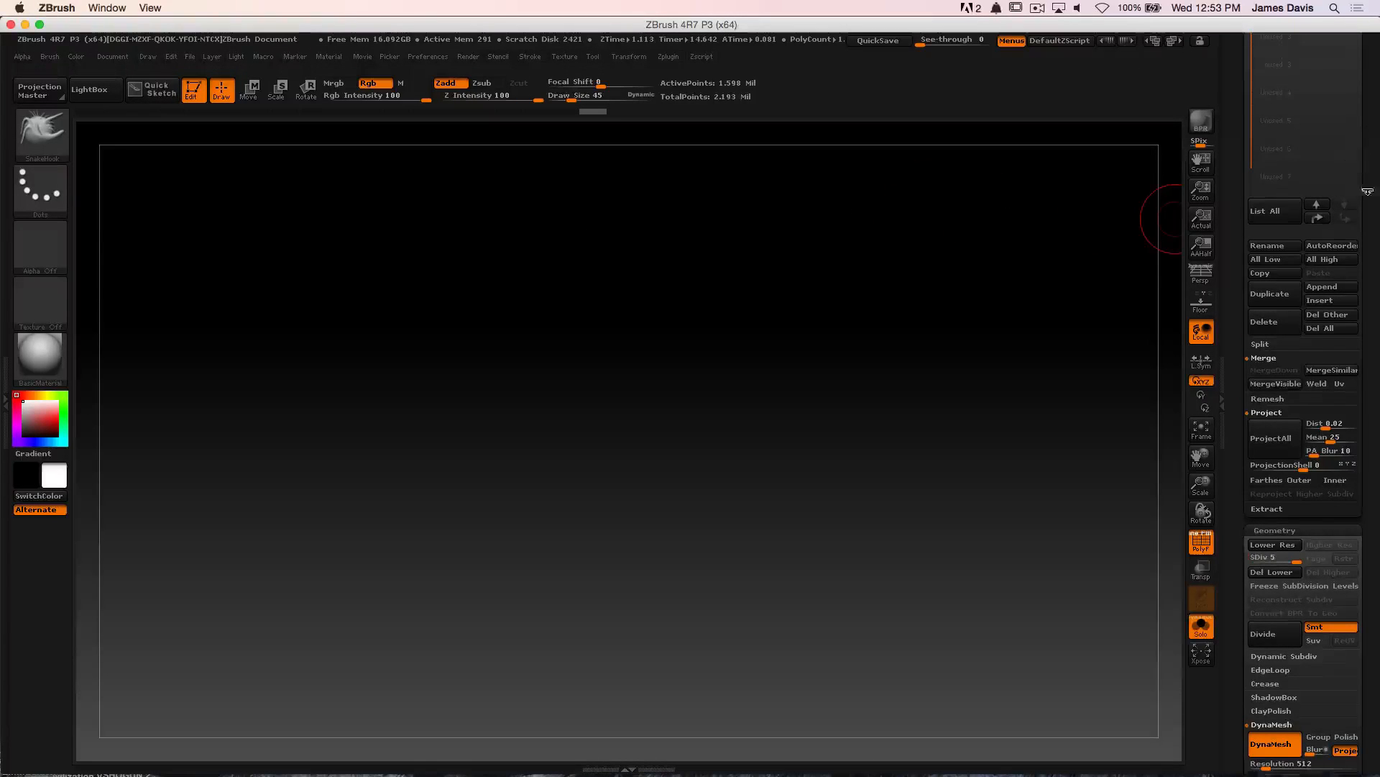
{"action": "left_click", "coordinate": [1331, 248]}
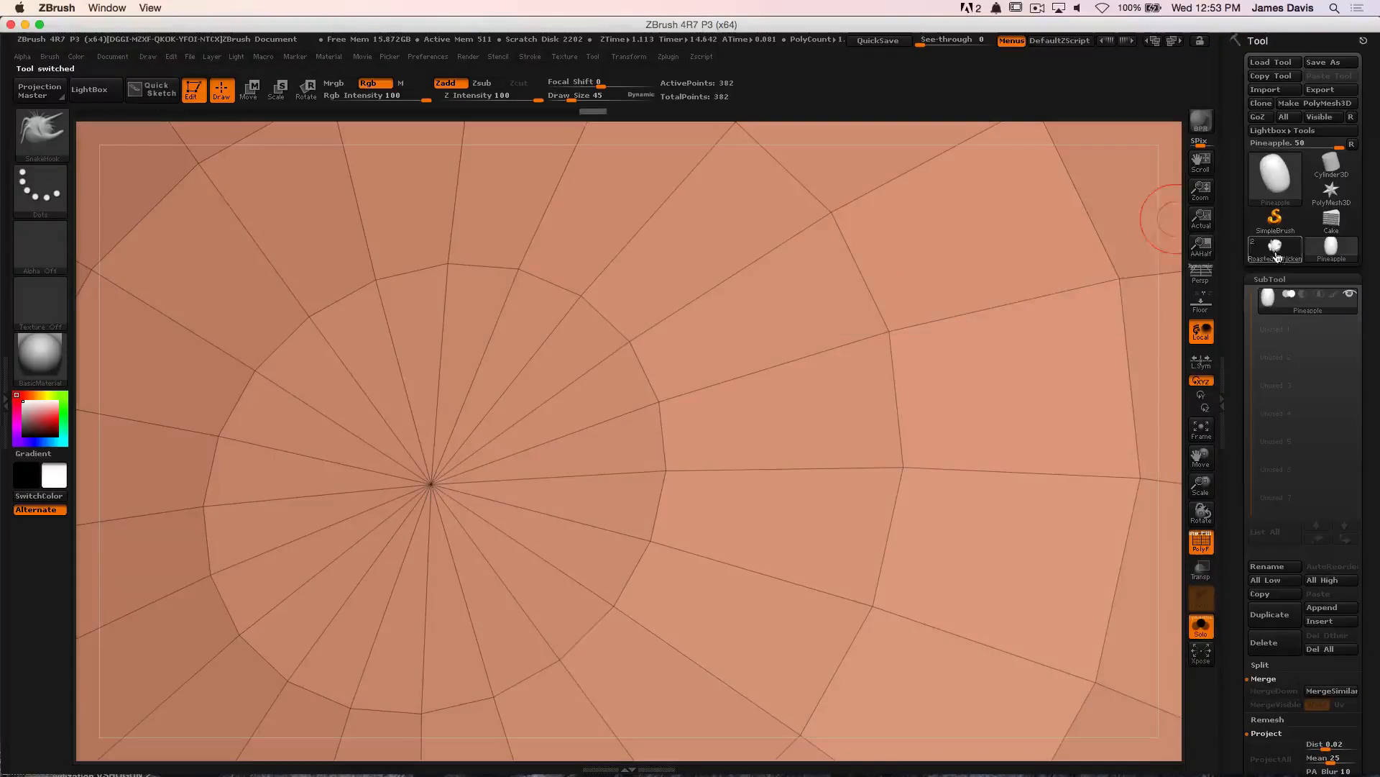
{"action": "key", "text": "f"}
{"action": "left_click_drag", "start_coordinate": [929, 237], "coordinate": [884, 453]}
Divide the pineapple body mesh repeatedly up to subdivision level 8
{"action": "scroll", "coordinate": [1352, 449], "scroll_direction": "down", "scroll_amount": 6}
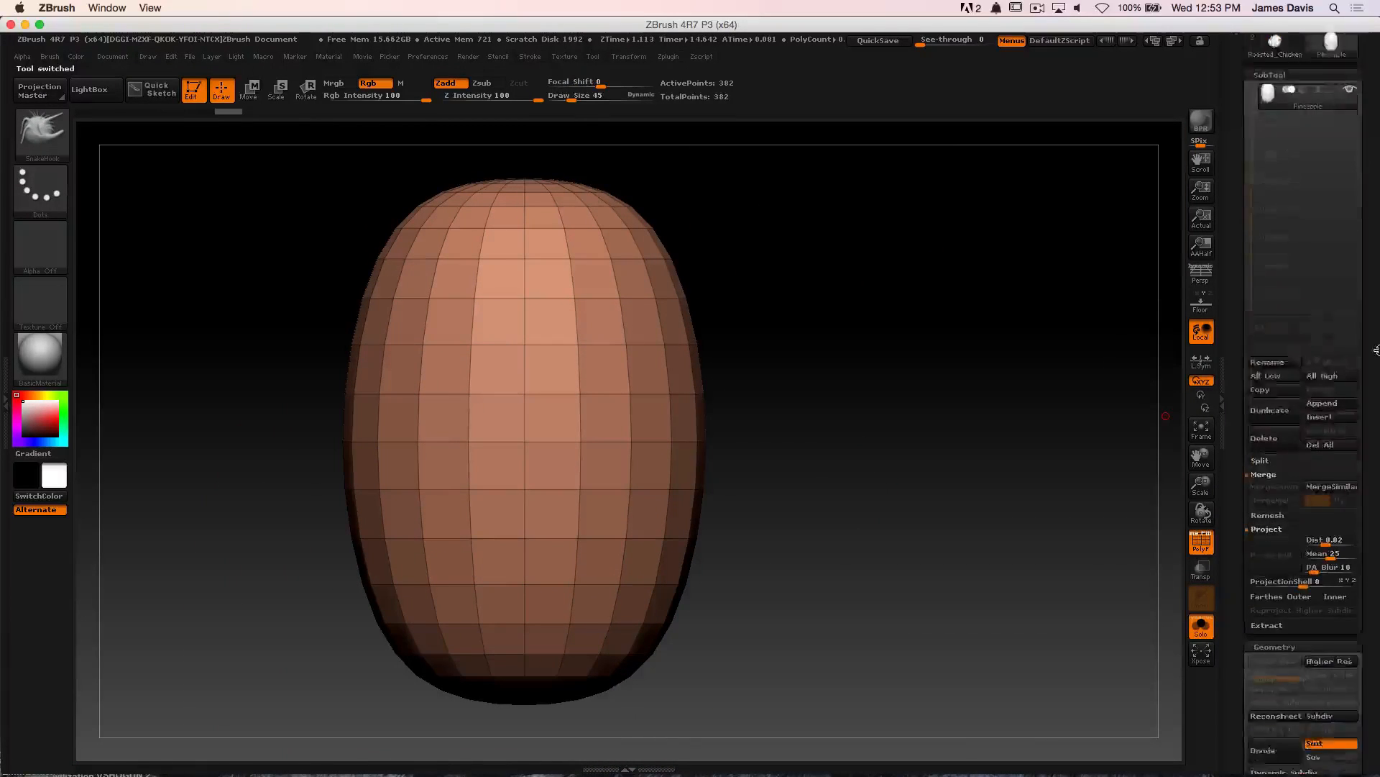
{"action": "left_click", "coordinate": [1274, 580]}
{"action": "left_click", "coordinate": [1276, 583]}
{"action": "left_click", "coordinate": [1276, 584]}
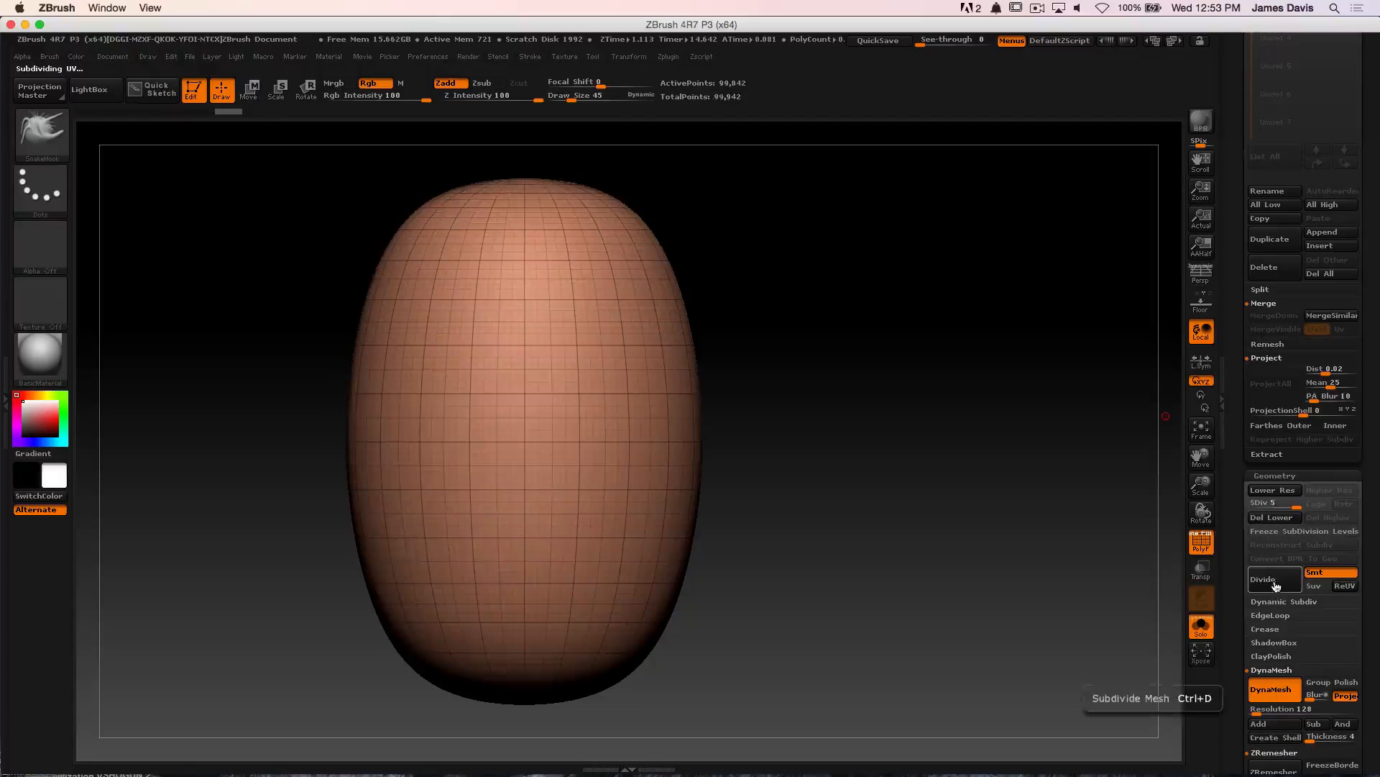
{"action": "left_click", "coordinate": [1277, 584]}
{"action": "left_click", "coordinate": [1278, 585]}
{"action": "left_click", "coordinate": [1280, 586]}
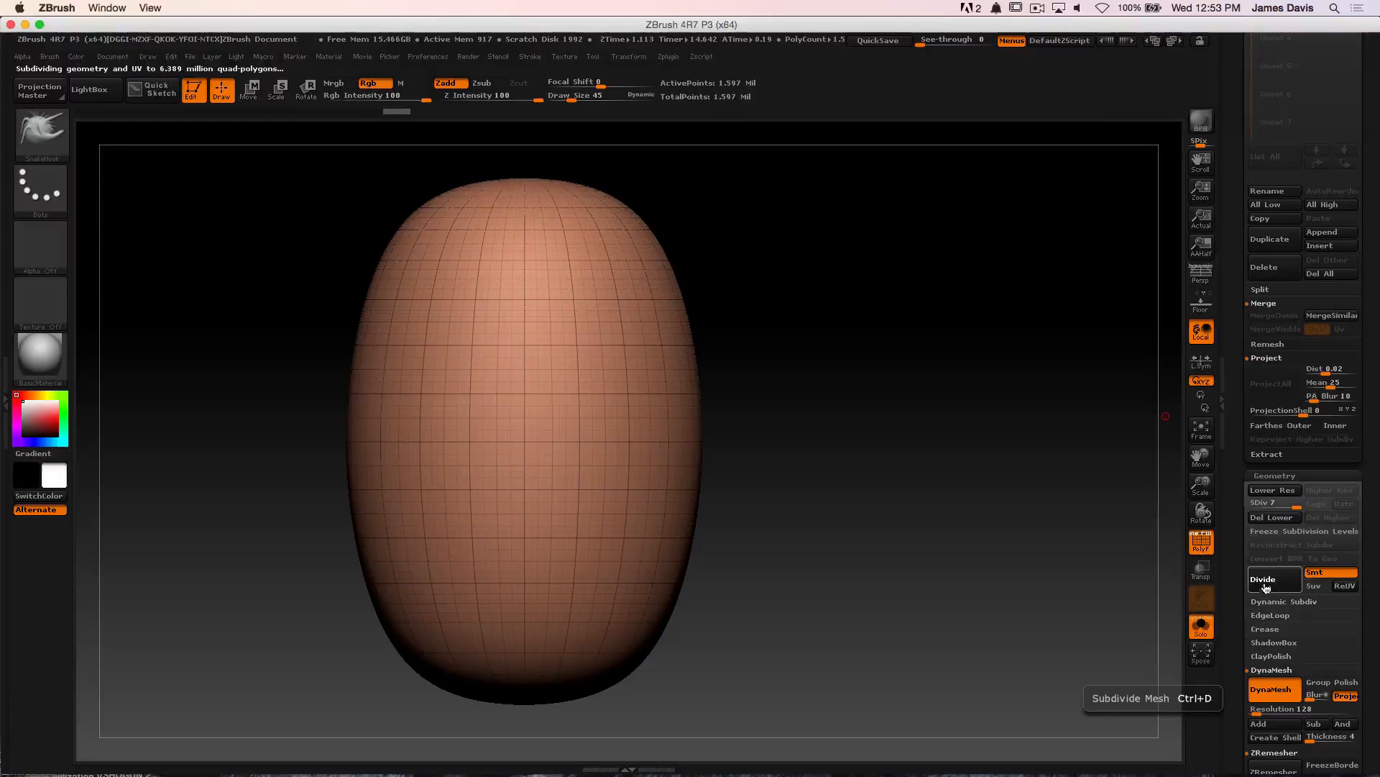
Select the Standard sculpting brush for stamping detail on the pineapple body
{"action": "left_click_drag", "start_coordinate": [863, 314], "coordinate": [866, 326], "text": "alt"}
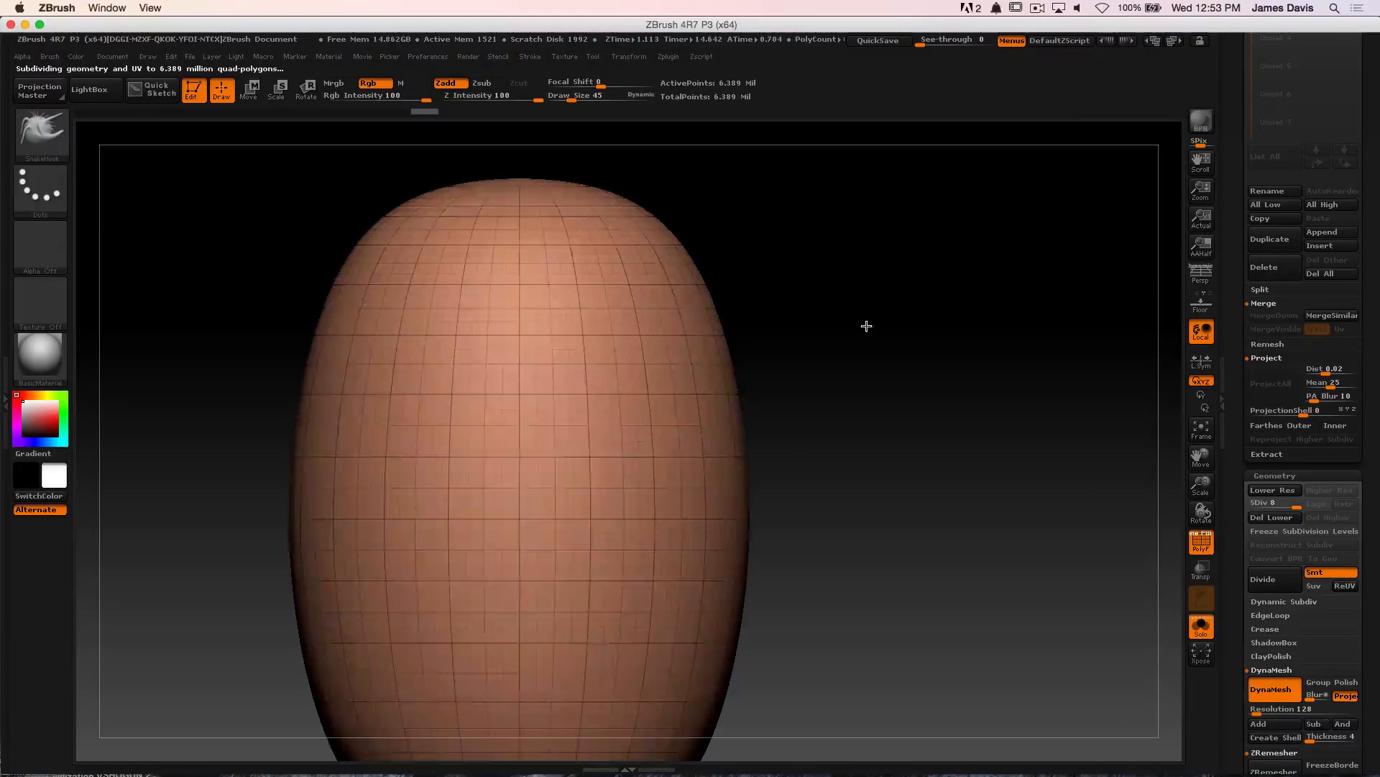
{"action": "key", "text": "b"}
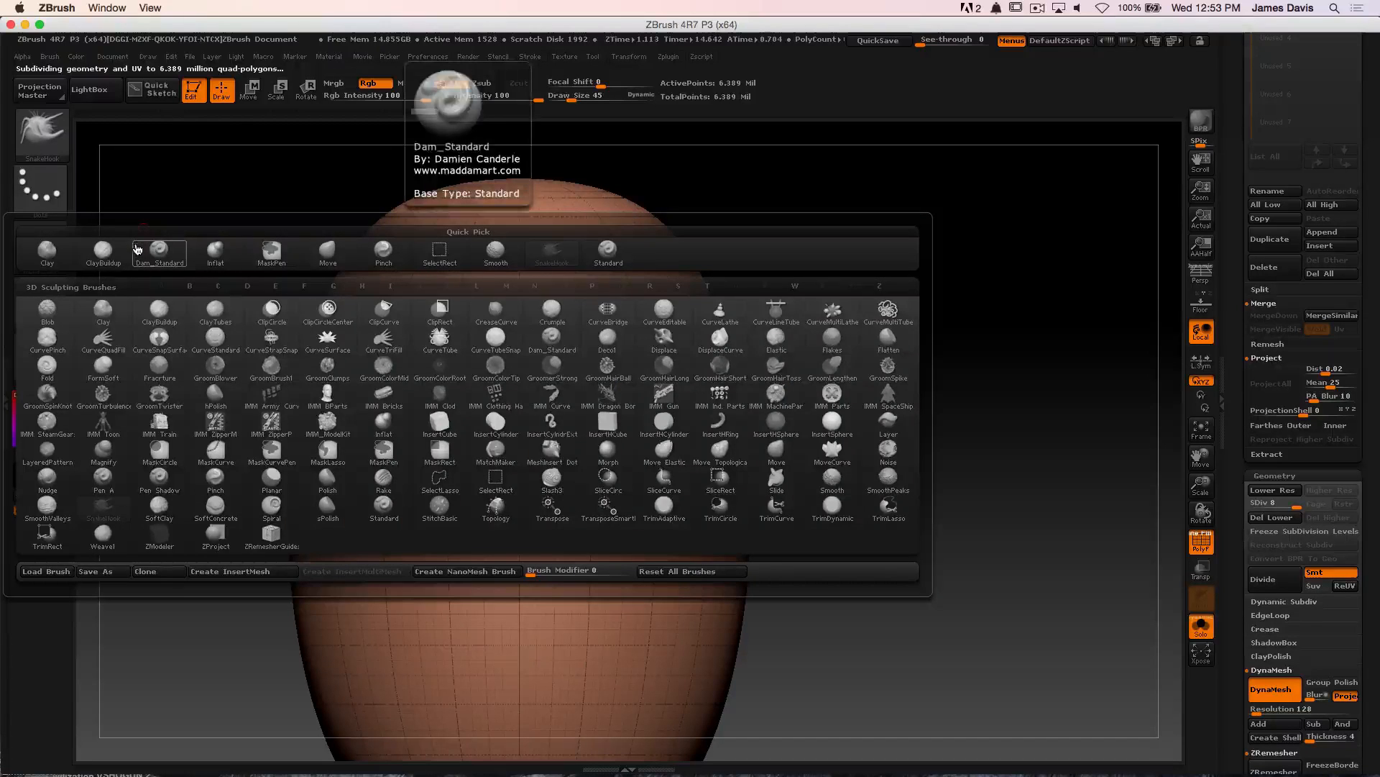
{"action": "key", "text": "s"}
{"action": "key", "text": "t"}
Import Body_Alpha.psd from the Pineapple project's Alphas folder as the brush alpha
{"action": "left_click", "coordinate": [36, 238]}
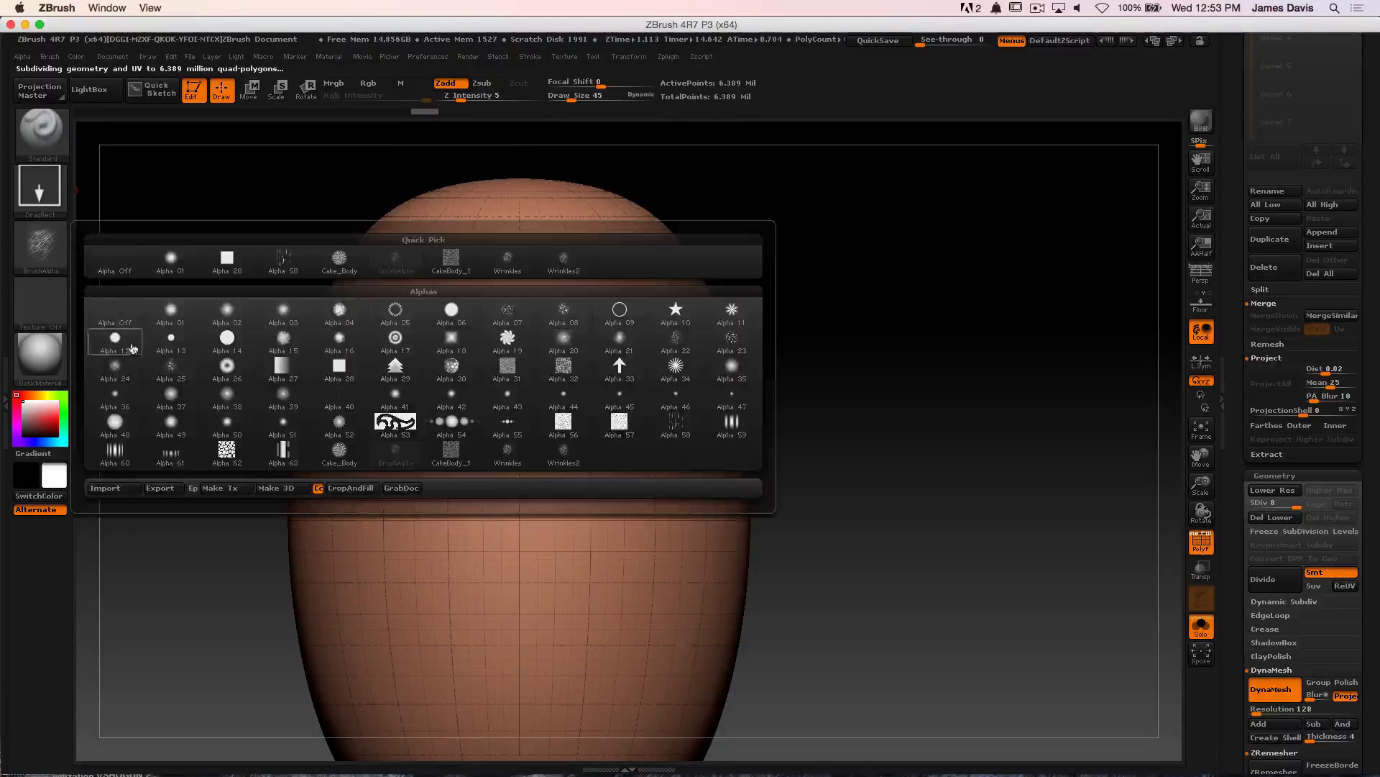
{"action": "left_click", "coordinate": [105, 488]}
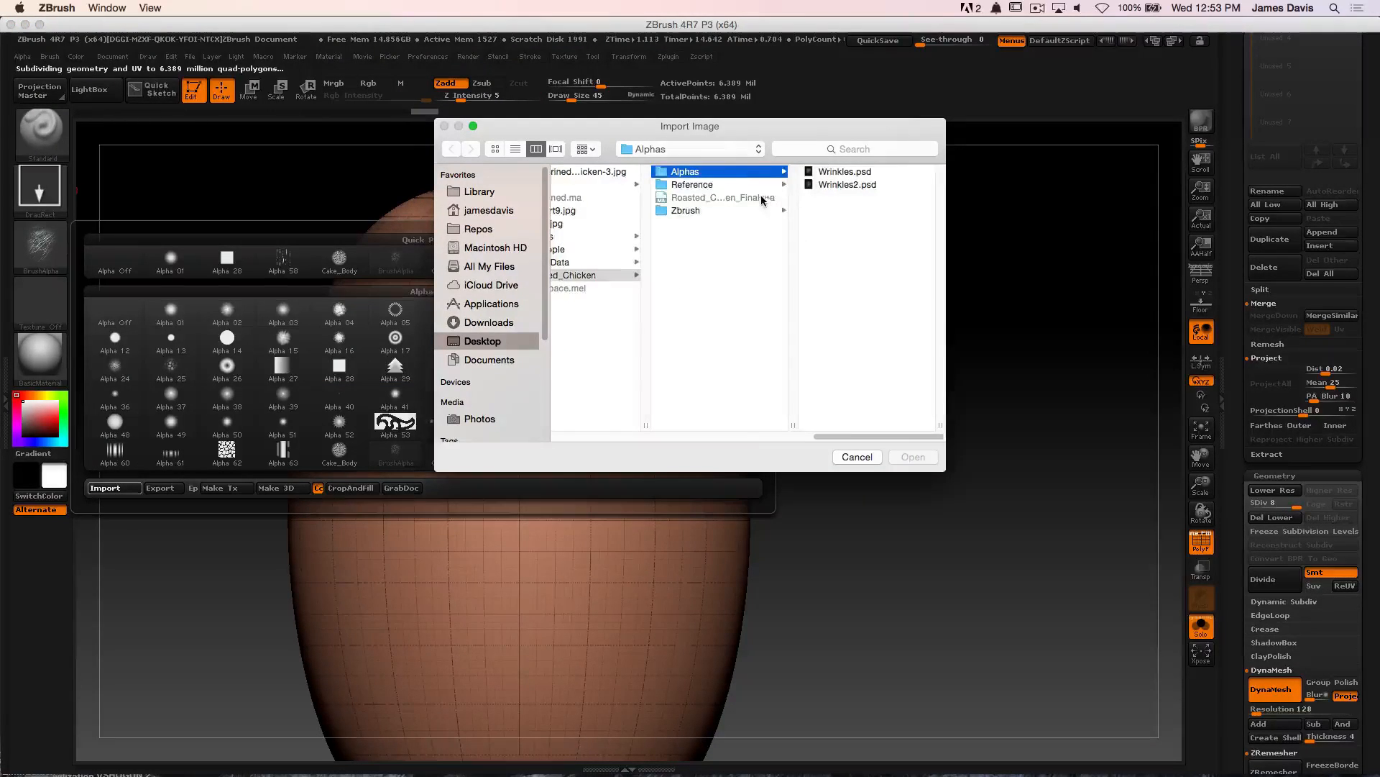
{"action": "scroll", "coordinate": [762, 199], "scroll_direction": "left", "scroll_amount": 3}
{"action": "left_click", "coordinate": [683, 249]}
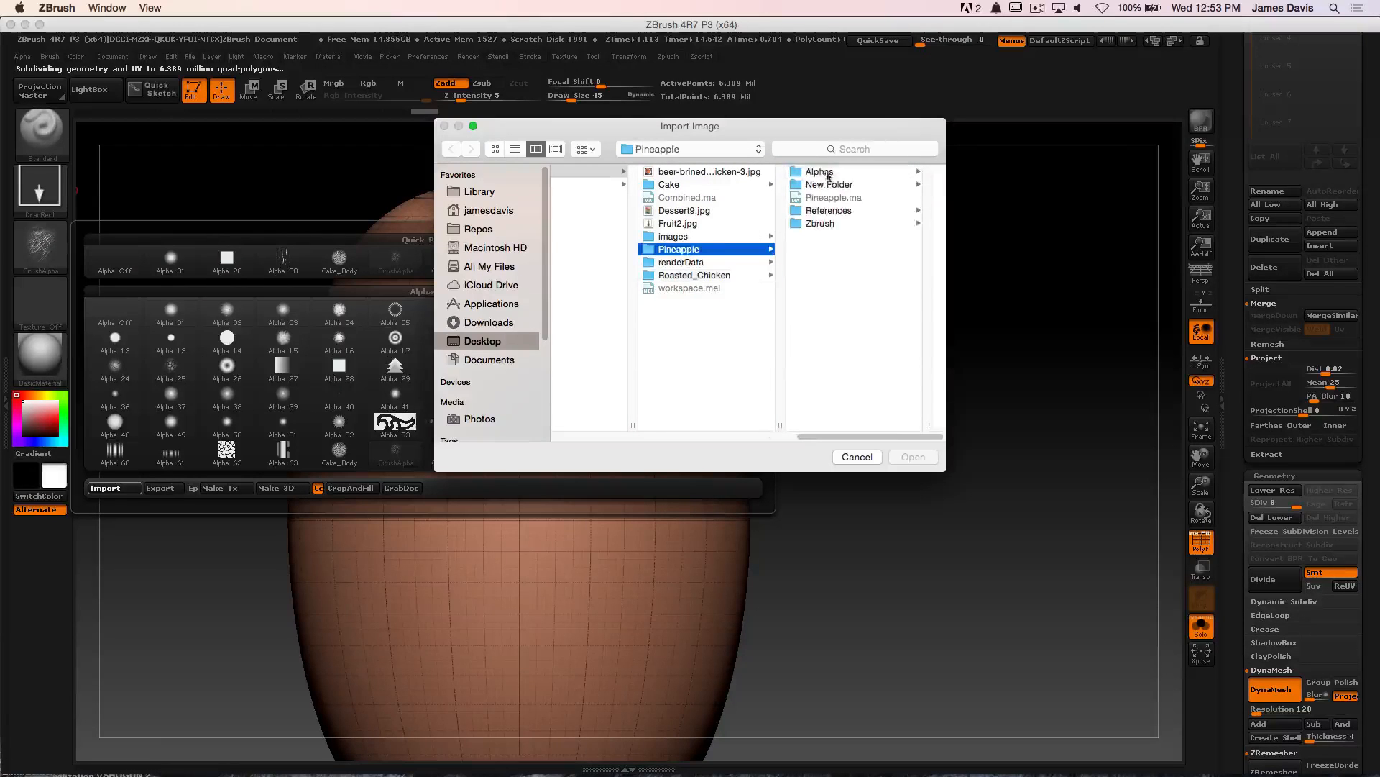
{"action": "left_click", "coordinate": [827, 173]}
{"action": "left_click", "coordinate": [836, 174]}
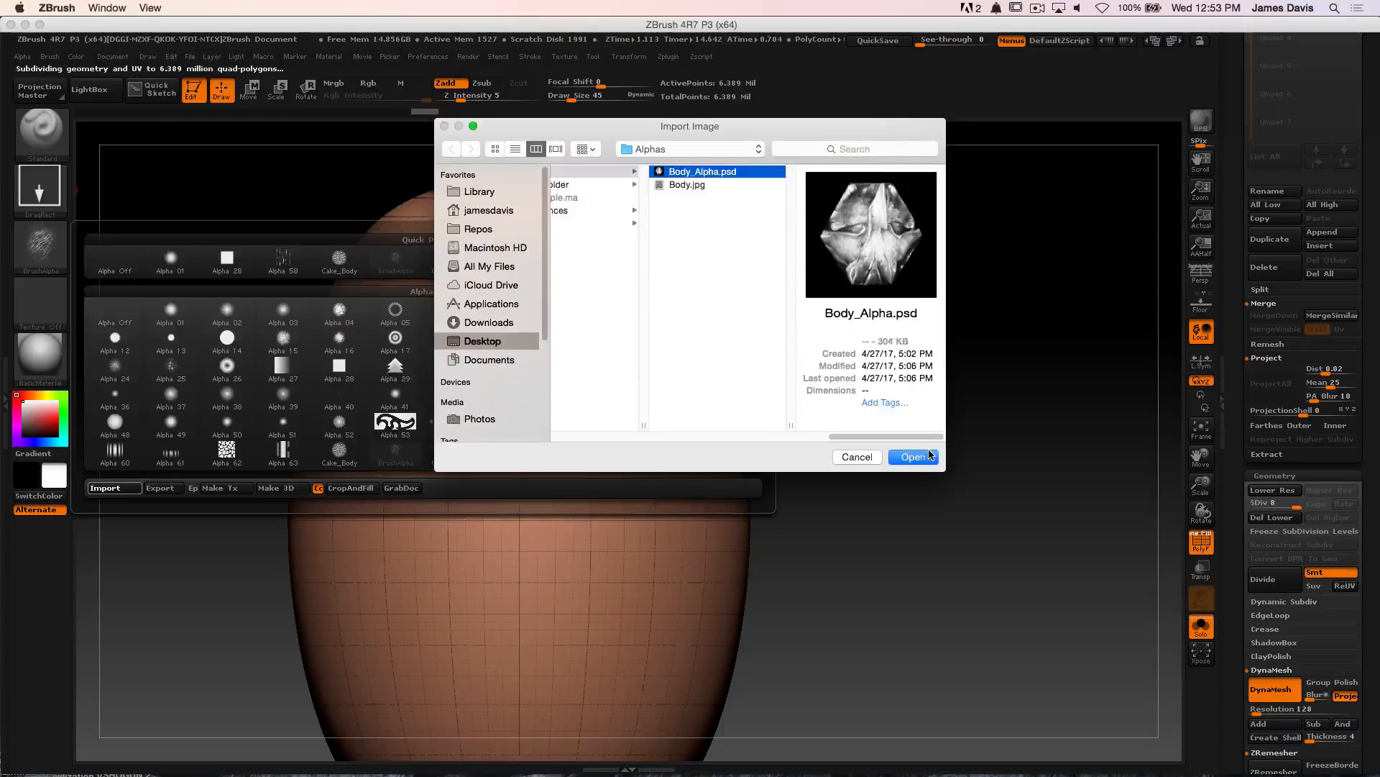
{"action": "left_click", "coordinate": [924, 457]}
Set the brush's Draw Size to 166 and turn off the wireframe display on the body
{"action": "left_click_drag", "start_coordinate": [866, 440], "coordinate": [884, 256], "text": "alt"}
{"action": "key", "text": "s"}
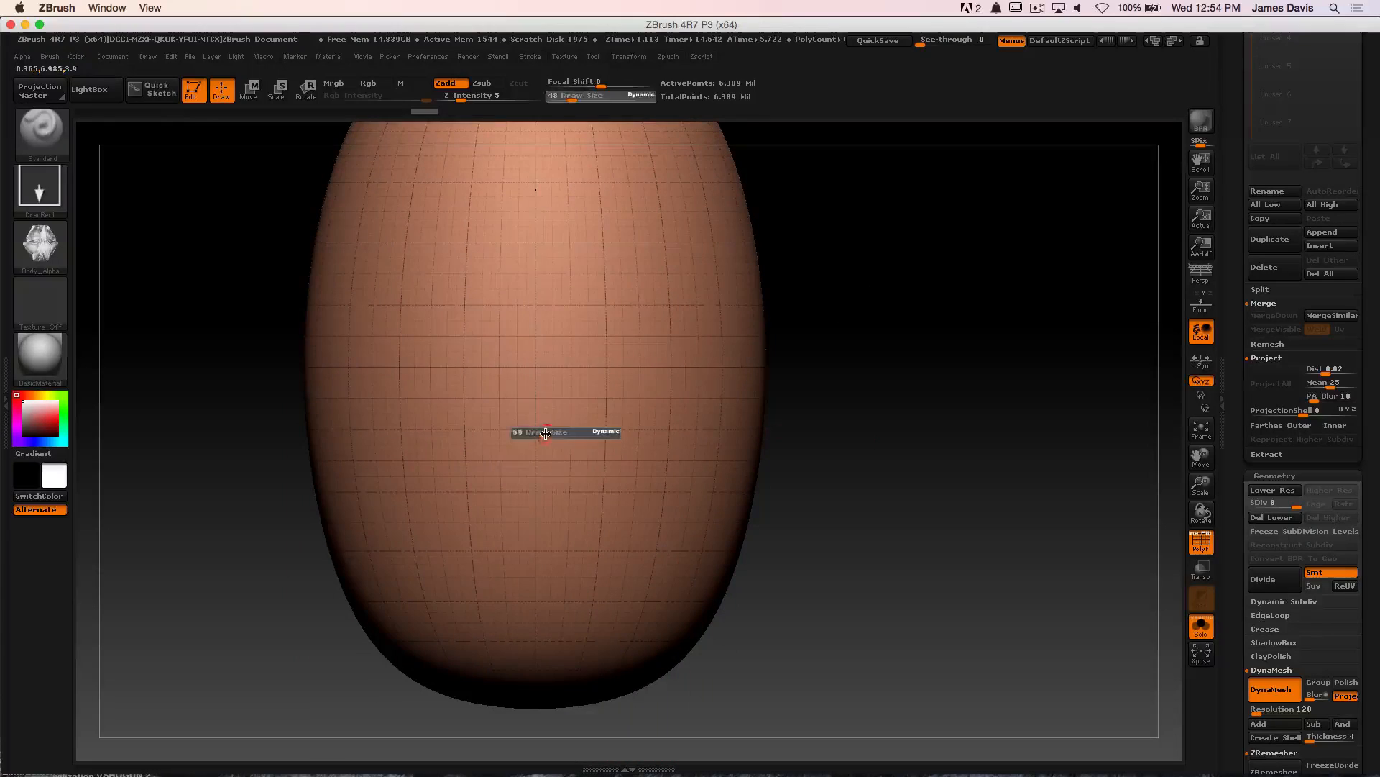
{"action": "left_click_drag", "start_coordinate": [541, 434], "coordinate": [557, 434]}
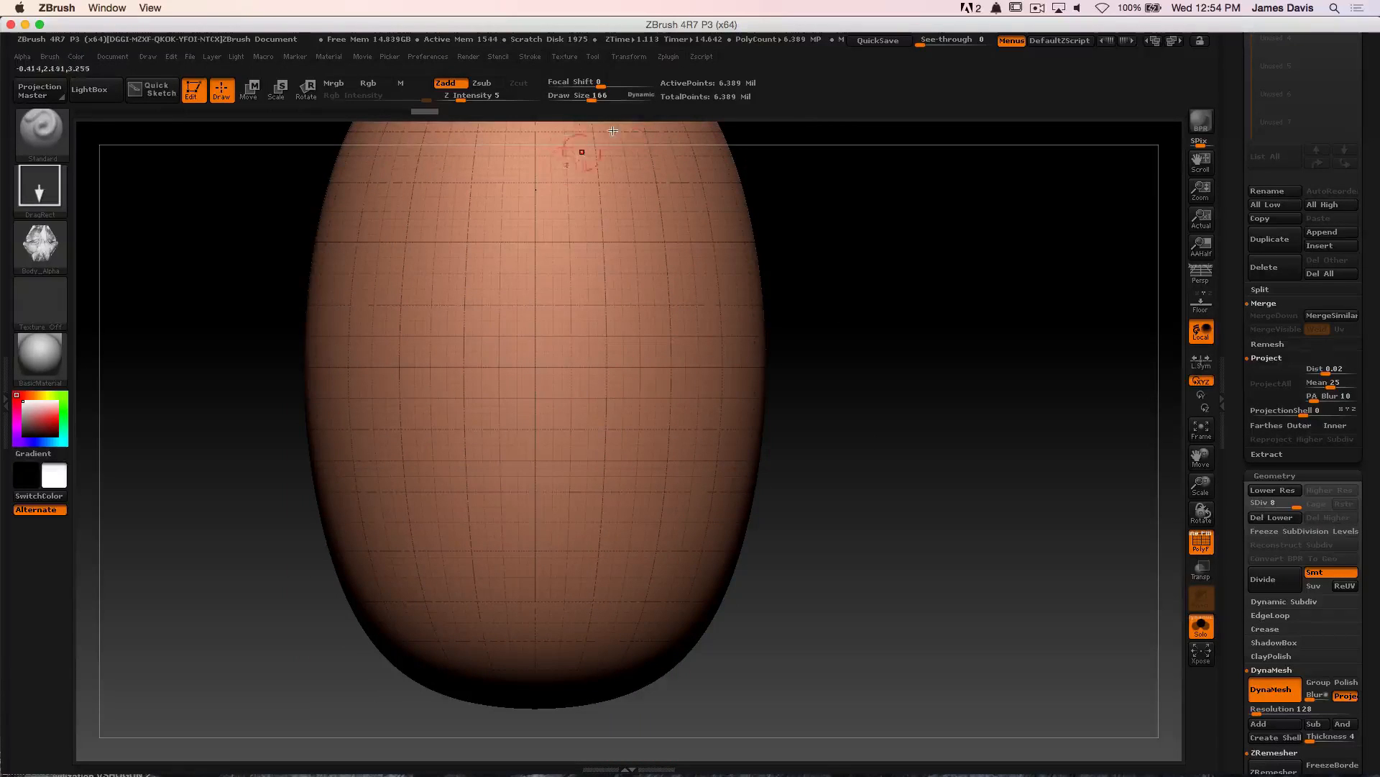
{"action": "left_click", "coordinate": [580, 81]}
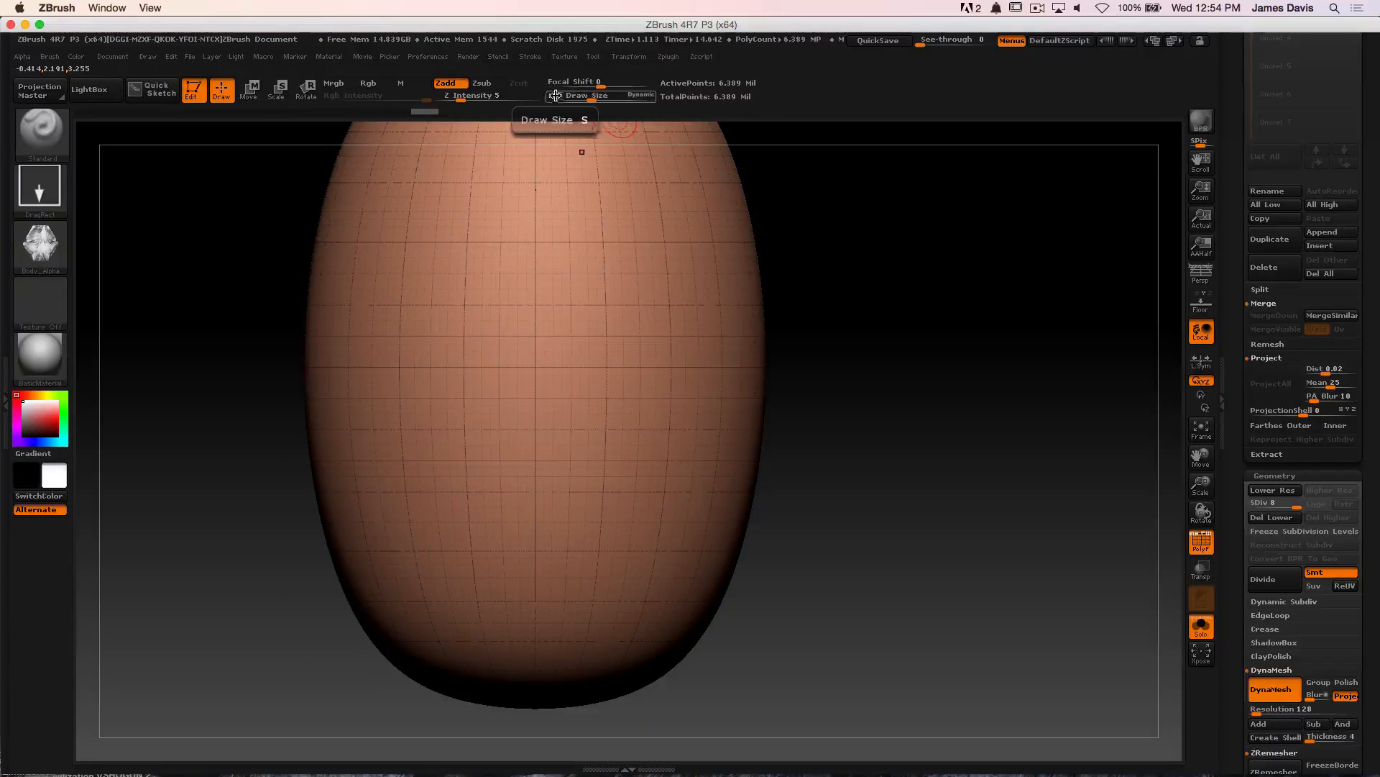
{"action": "left_click_drag", "start_coordinate": [851, 201], "coordinate": [827, 334], "text": "alt"}
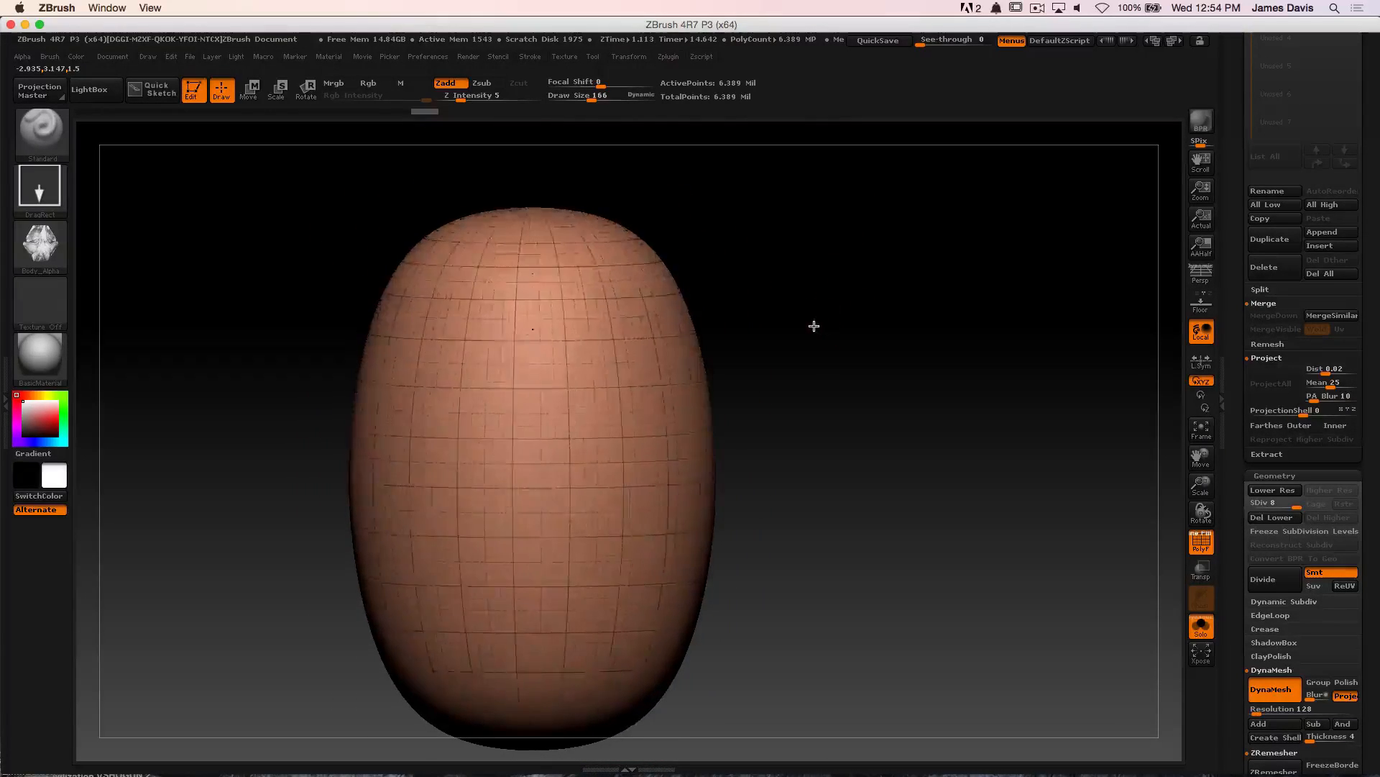
{"action": "key", "text": "shift+f"}
{"action": "left_click_drag", "start_coordinate": [792, 335], "coordinate": [791, 364], "text": "alt"}
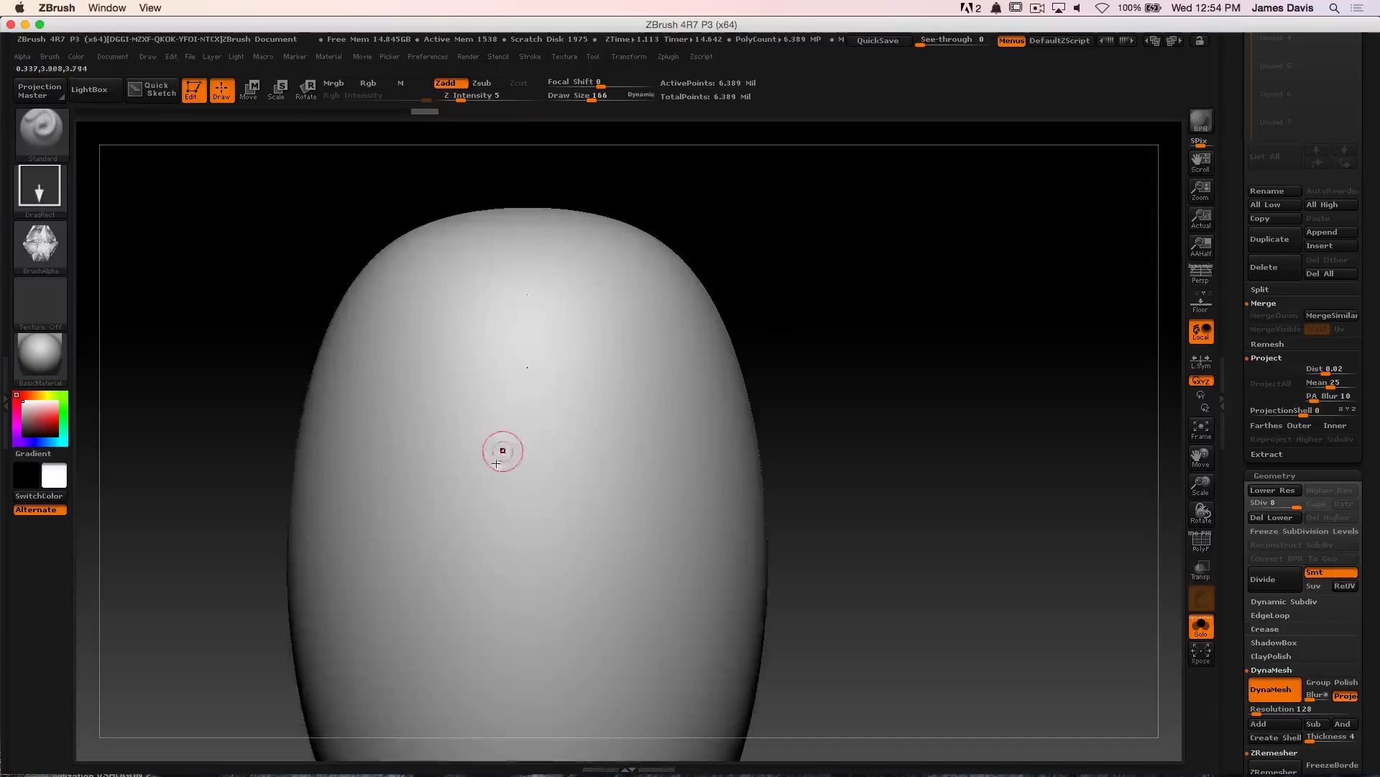
Try a single stamp of the skin alpha on the front of the body, and undo it
{"action": "left_click_drag", "start_coordinate": [567, 460], "coordinate": [584, 456]}
{"action": "key", "text": "super+z"}
Activate radial symmetry around the body's vertical axis and set the brush's Z Intensity to 26
{"action": "mouse_move", "coordinate": [805, 345]}
{"action": "left_mouse_down", "text": "alt"}
{"action": "mouse_move", "coordinate": [826, 256]}
{"action": "mouse_move", "coordinate": [835, 295]}
{"action": "left_mouse_up", "text": "alt"}
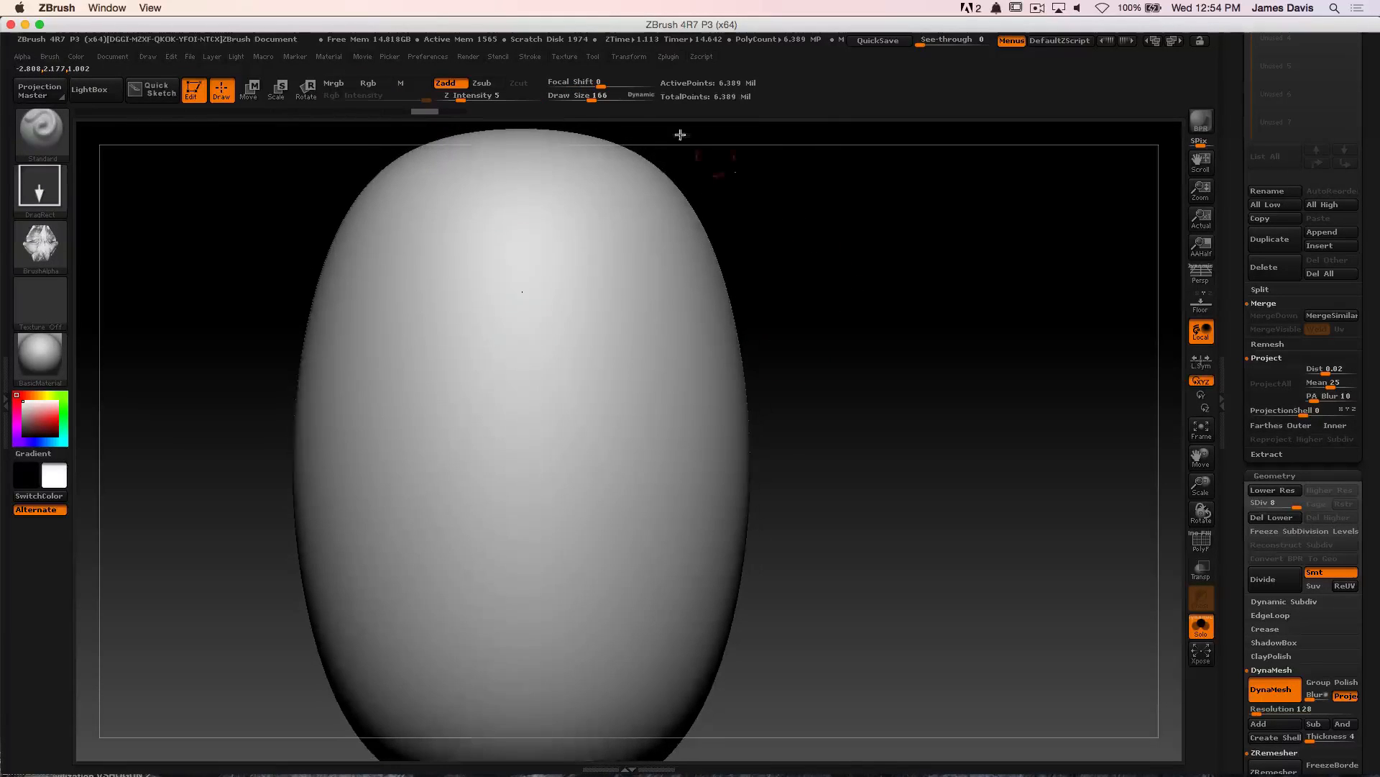
{"action": "left_click", "coordinate": [625, 58]}
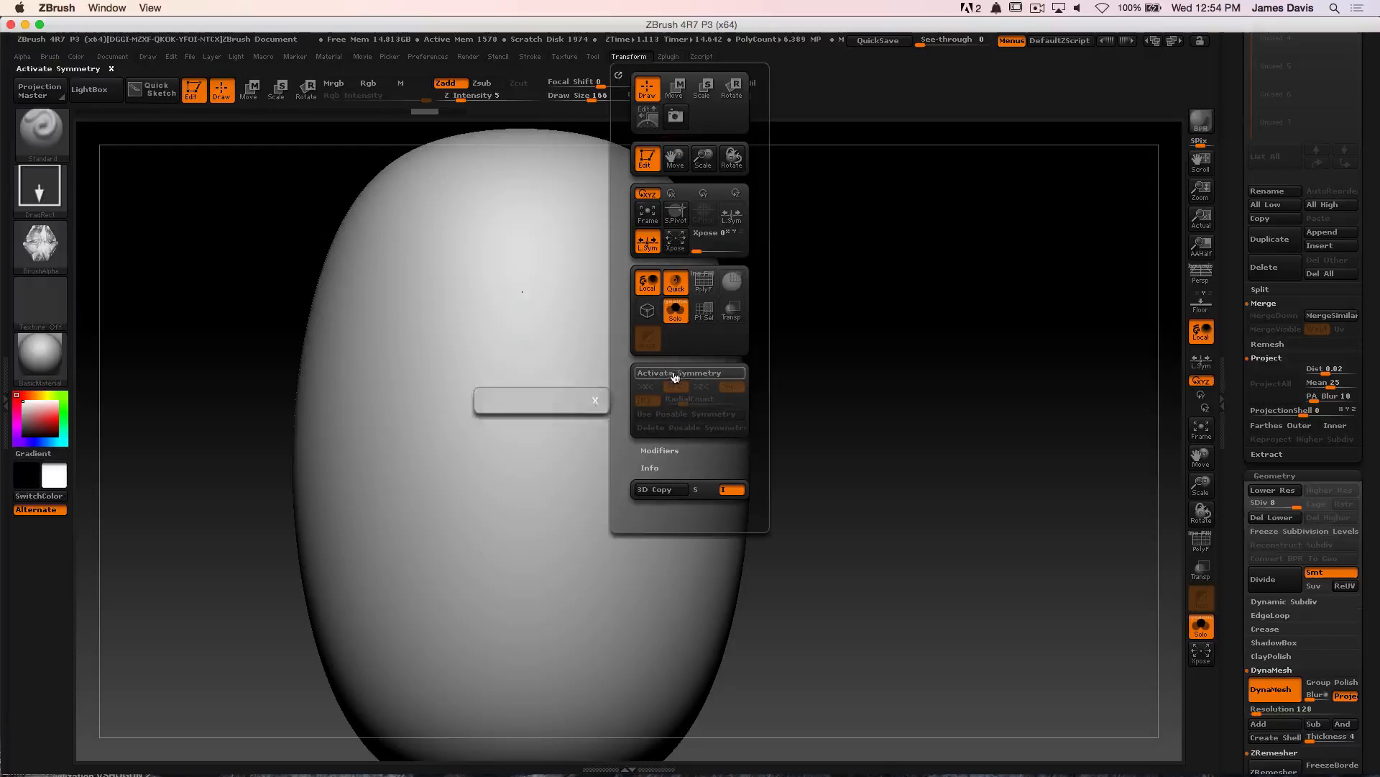
{"action": "left_click", "coordinate": [647, 401]}
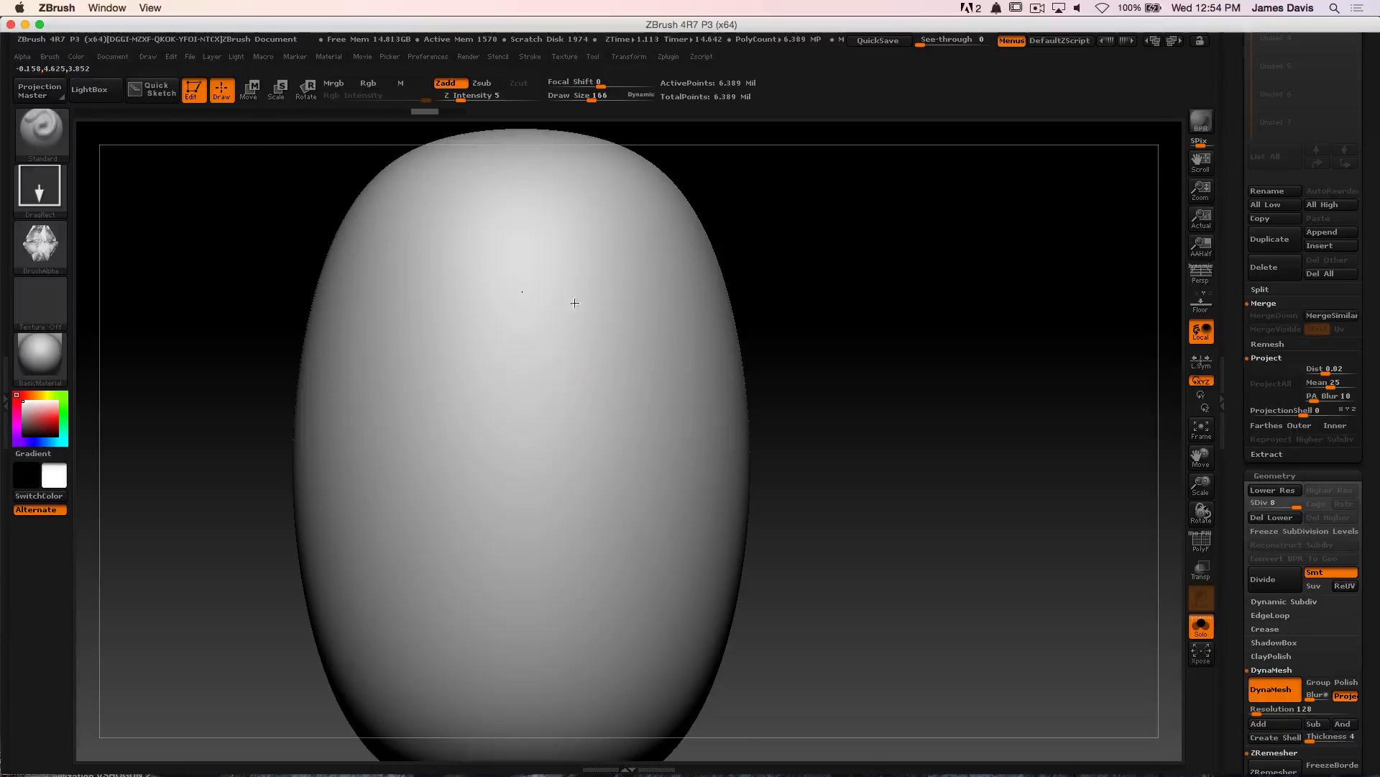
{"action": "key", "text": "ctrl"}
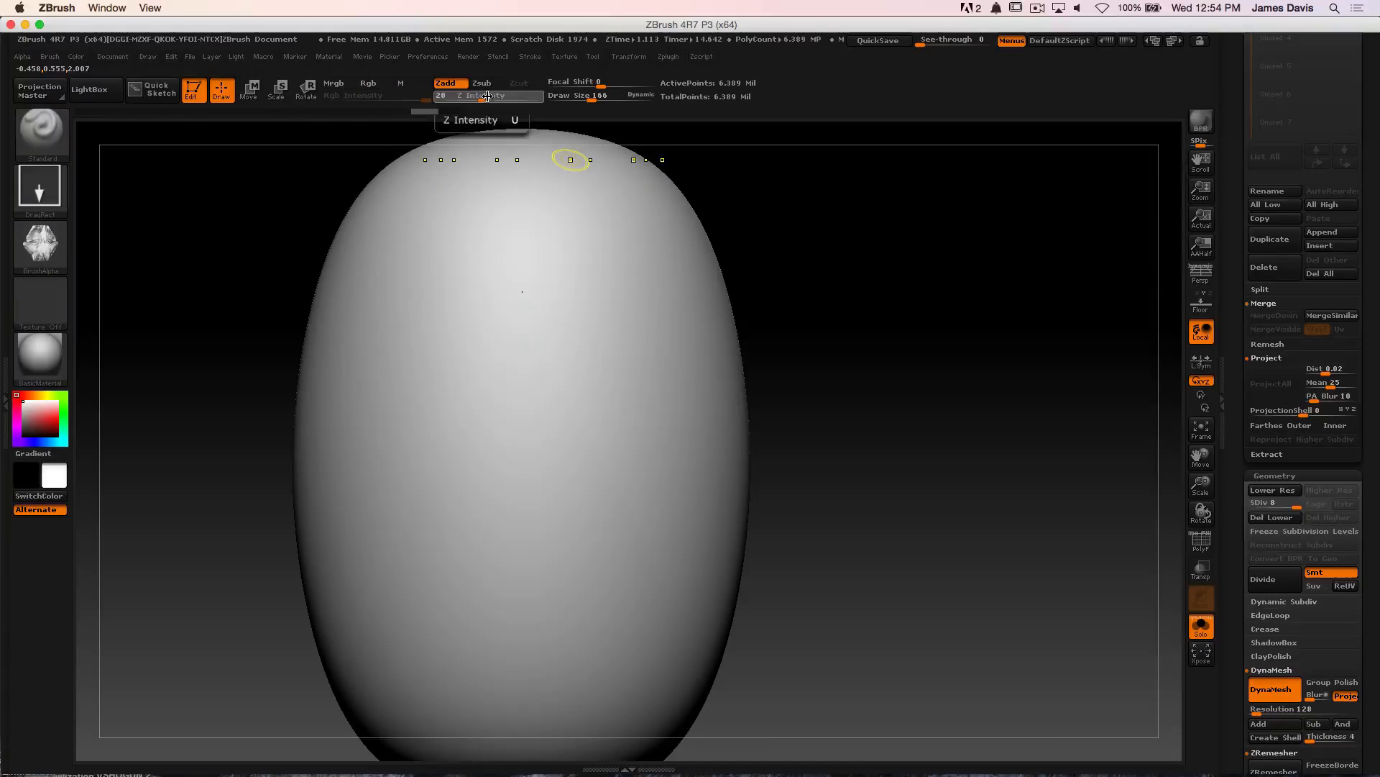
Try stamping a ring of skin segments around the middle and a staggered ring above it, and undo the stamps
{"action": "left_click_drag", "start_coordinate": [518, 416], "coordinate": [514, 336]}
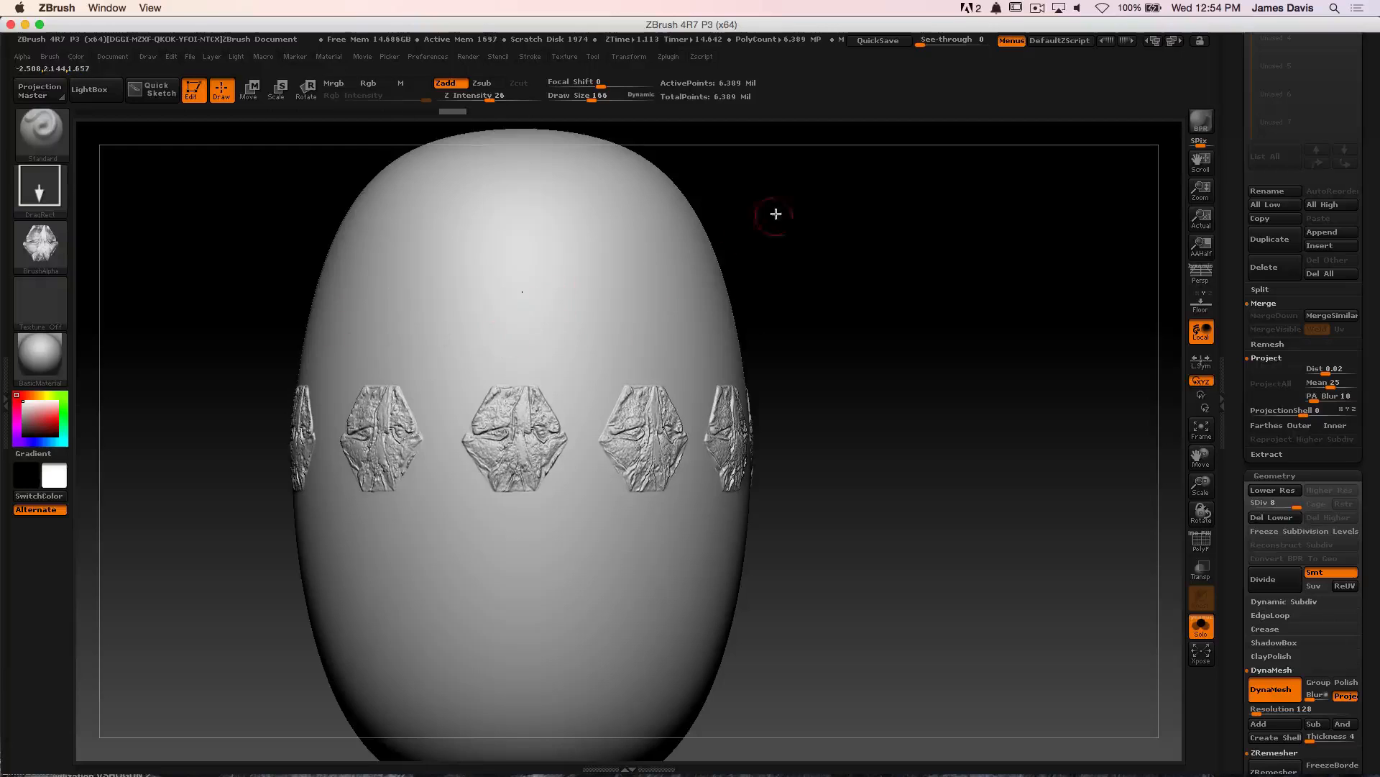
{"action": "left_click_drag", "start_coordinate": [782, 241], "coordinate": [812, 219], "text": "alt"}
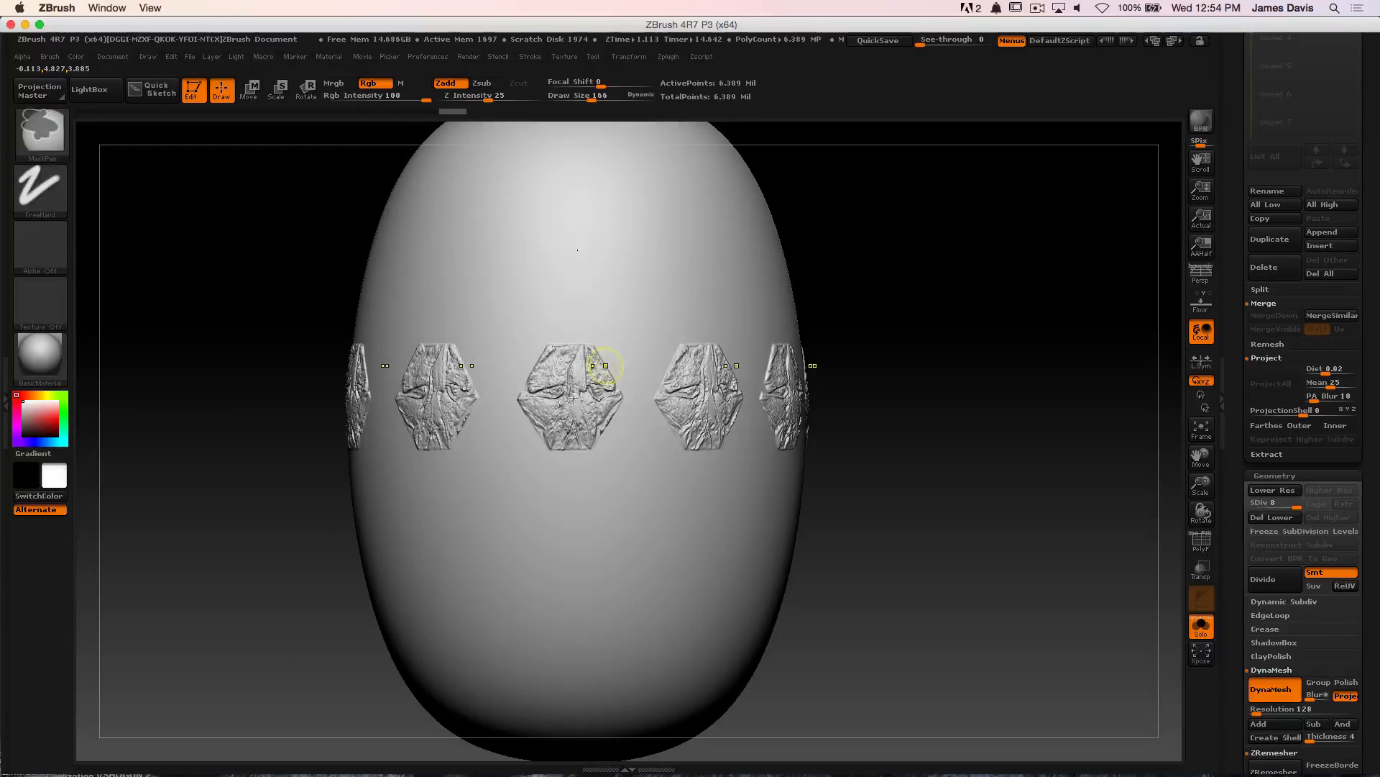
{"action": "key", "text": "ctrl+z"}
{"action": "left_click_drag", "start_coordinate": [569, 395], "coordinate": [569, 309]}
{"action": "left_click_drag", "start_coordinate": [636, 325], "coordinate": [663, 227]}
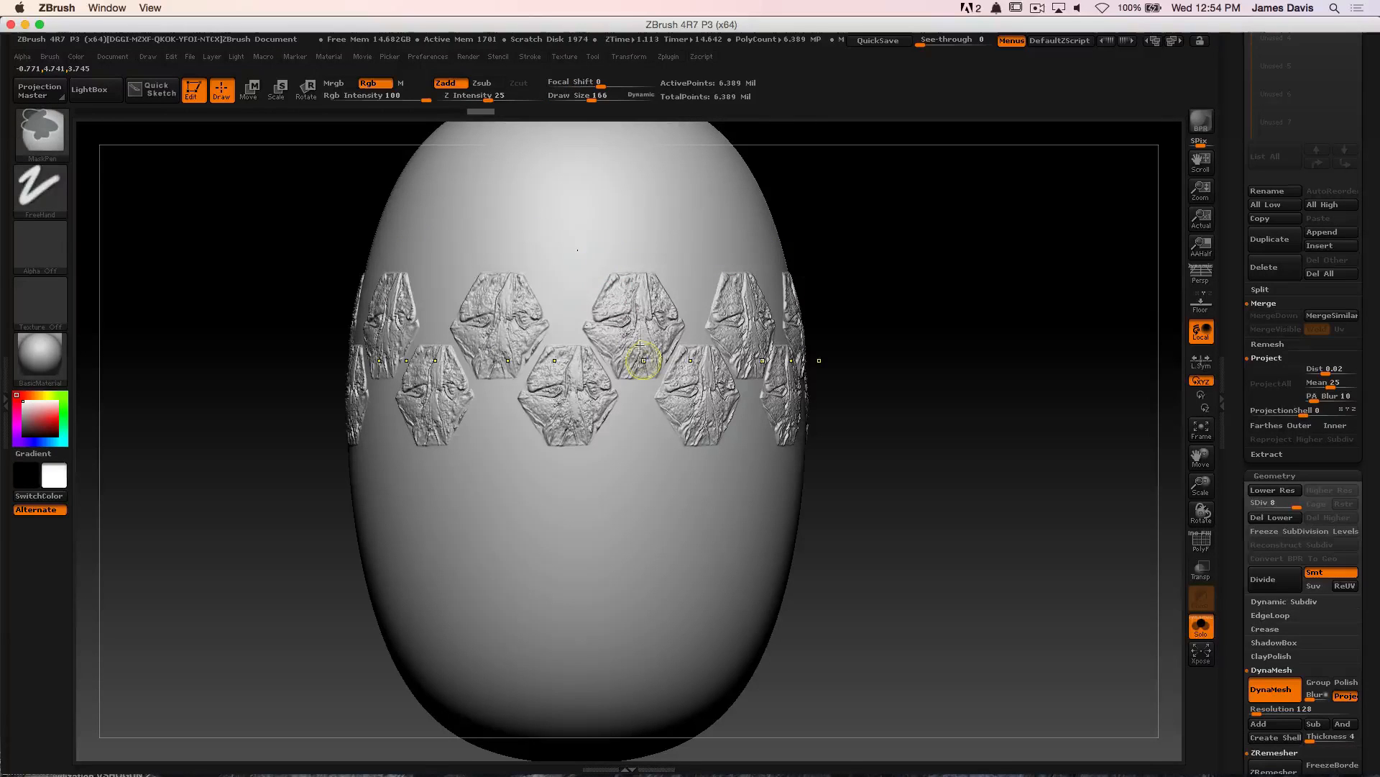
{"action": "key", "text": "ctrl+z"}
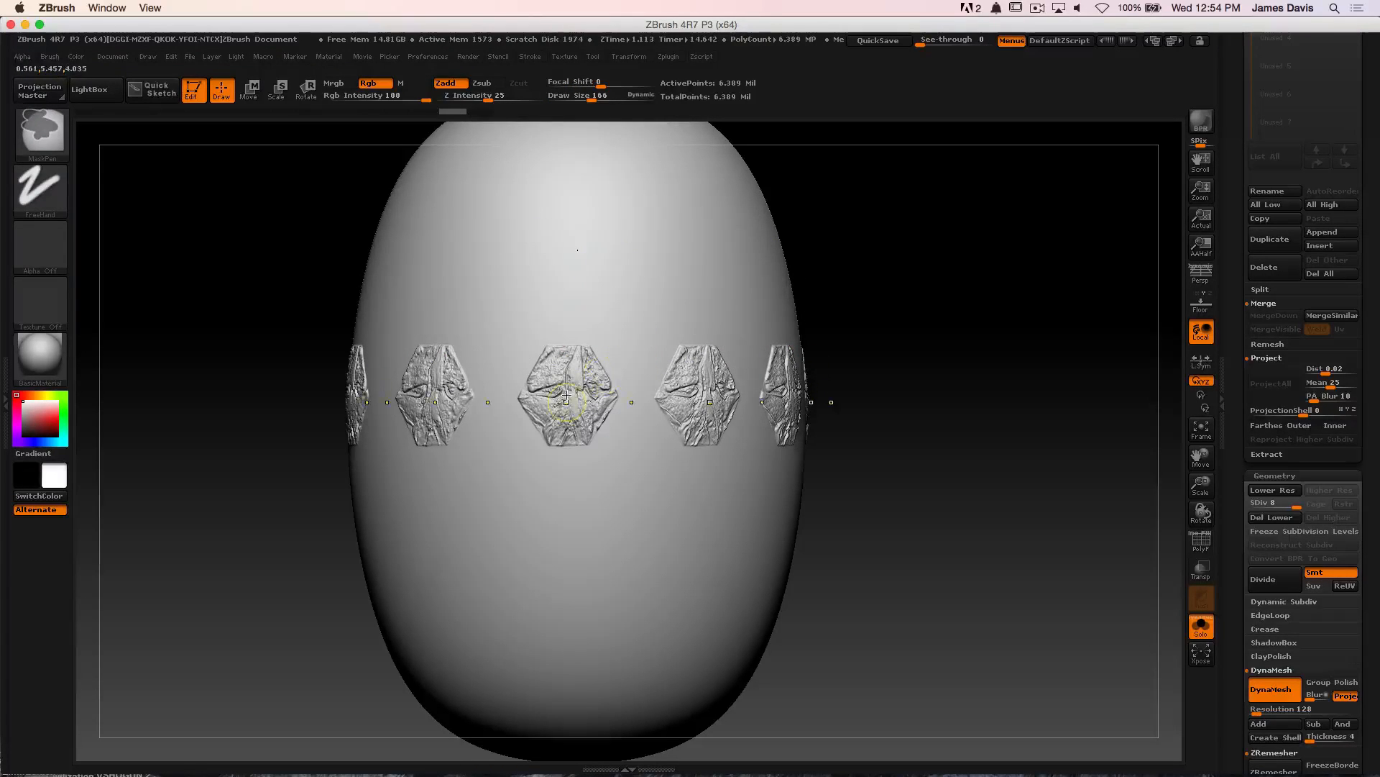
{"action": "key", "text": "ctrl+z"}
Stamp a ring of skin segments around the body's middle and a second, staggered ring directly above it
{"action": "left_click_drag", "start_coordinate": [568, 395], "coordinate": [585, 302]}
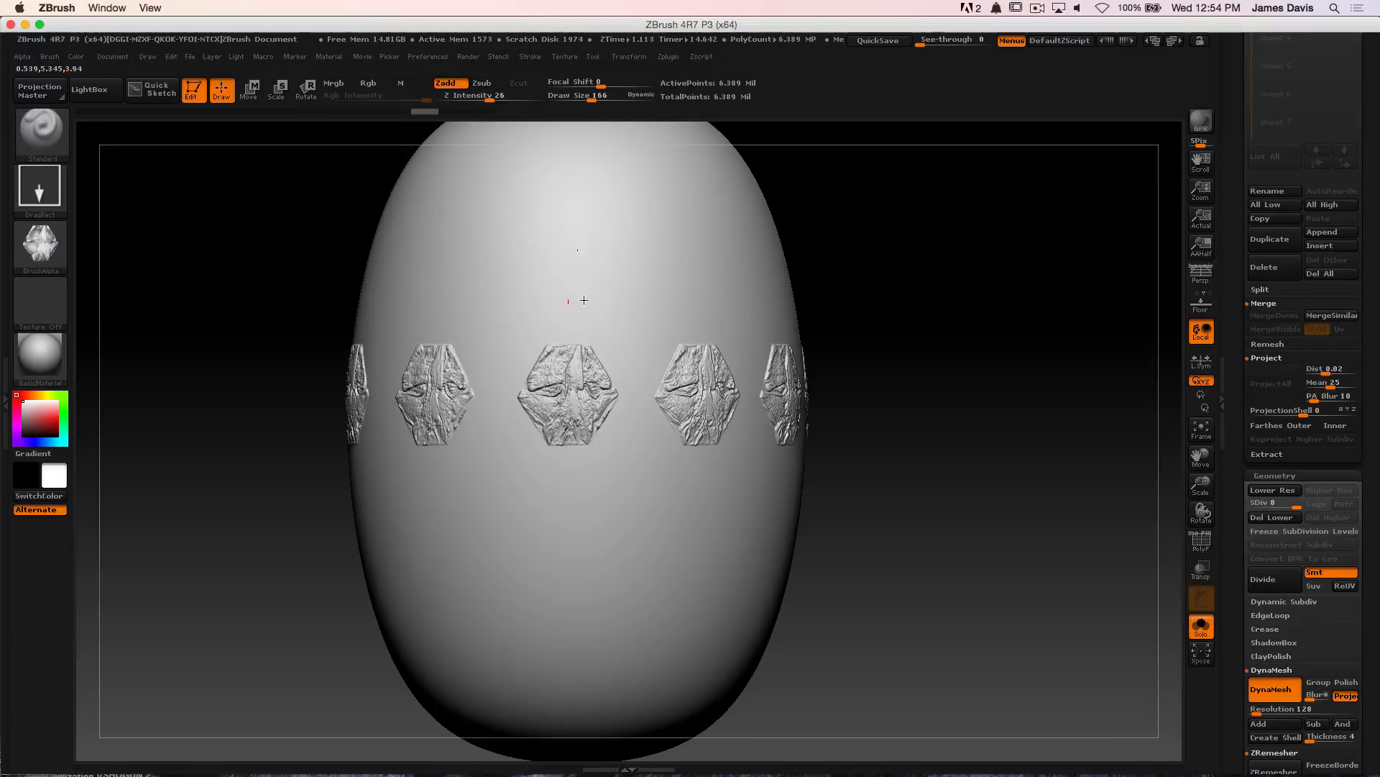
{"action": "key", "text": "shift"}
{"action": "key", "text": "shift"}
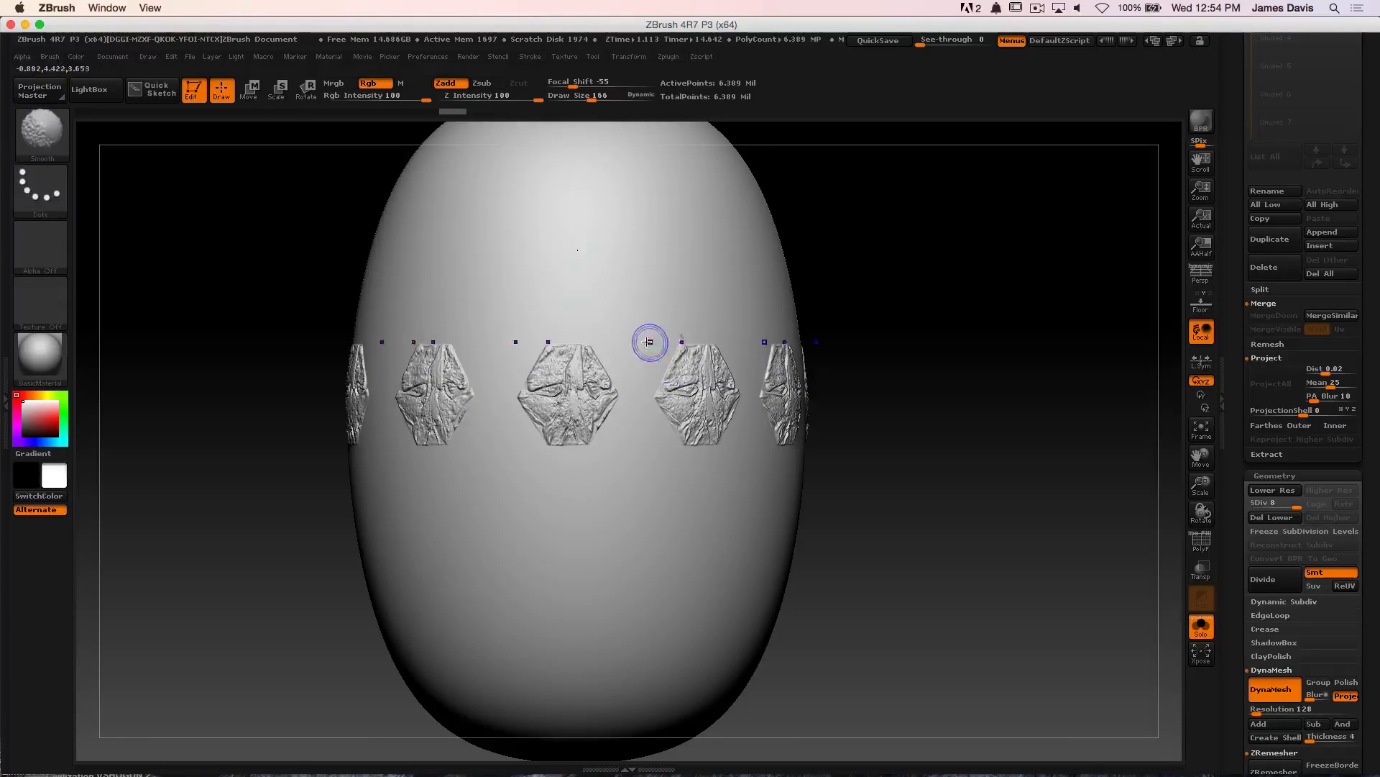
{"action": "left_click_drag", "start_coordinate": [637, 343], "coordinate": [638, 263]}
{"action": "key", "text": "shift"}
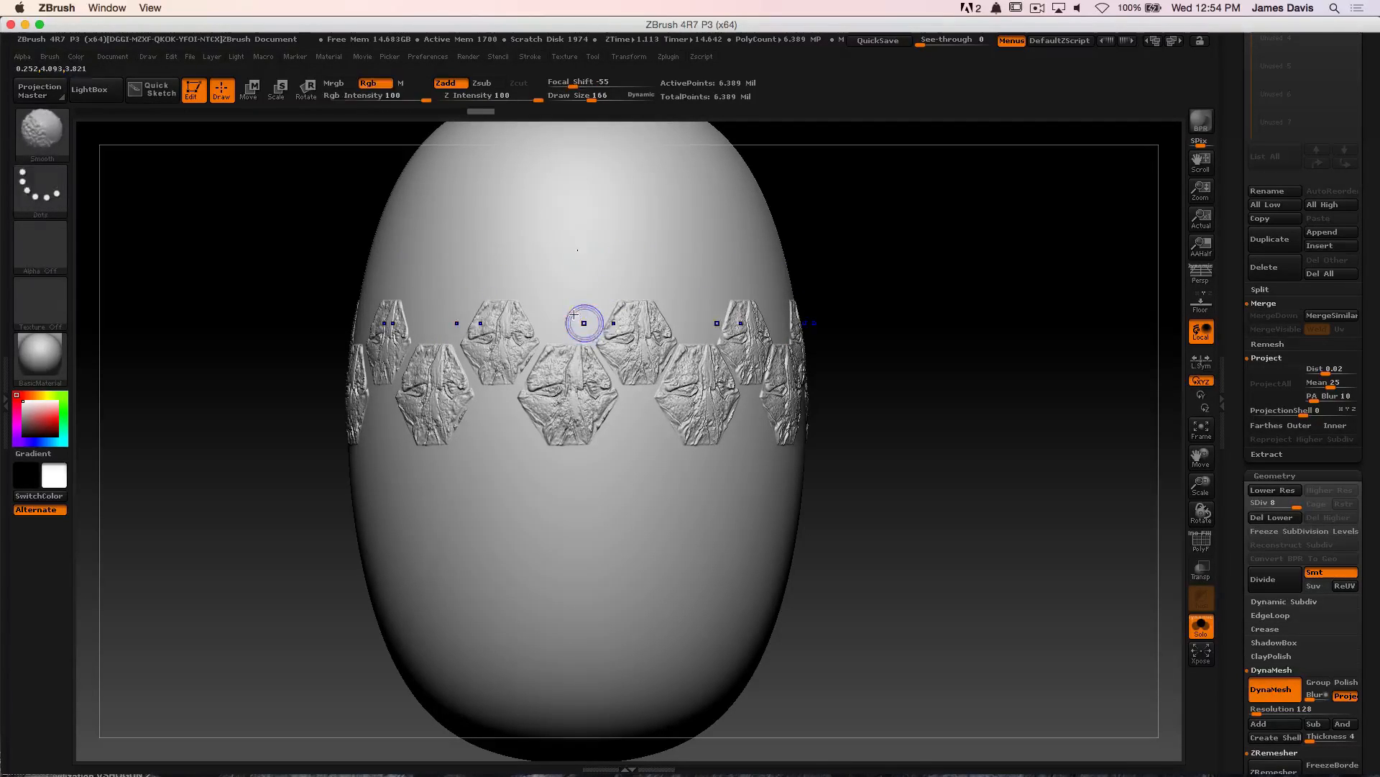
Stamp four more staggered rings of skin segments above the existing two, working up toward the top of the body
{"action": "mouse_move", "coordinate": [568, 294]}
{"action": "left_mouse_down"}
{"action": "mouse_move", "coordinate": [582, 216]}
{"action": "mouse_move", "coordinate": [633, 217]}
{"action": "mouse_move", "coordinate": [654, 173]}
{"action": "left_mouse_up"}
{"action": "key", "text": "shift"}
{"action": "key", "text": "shift"}
{"action": "left_click_drag", "start_coordinate": [848, 206], "coordinate": [854, 287]}
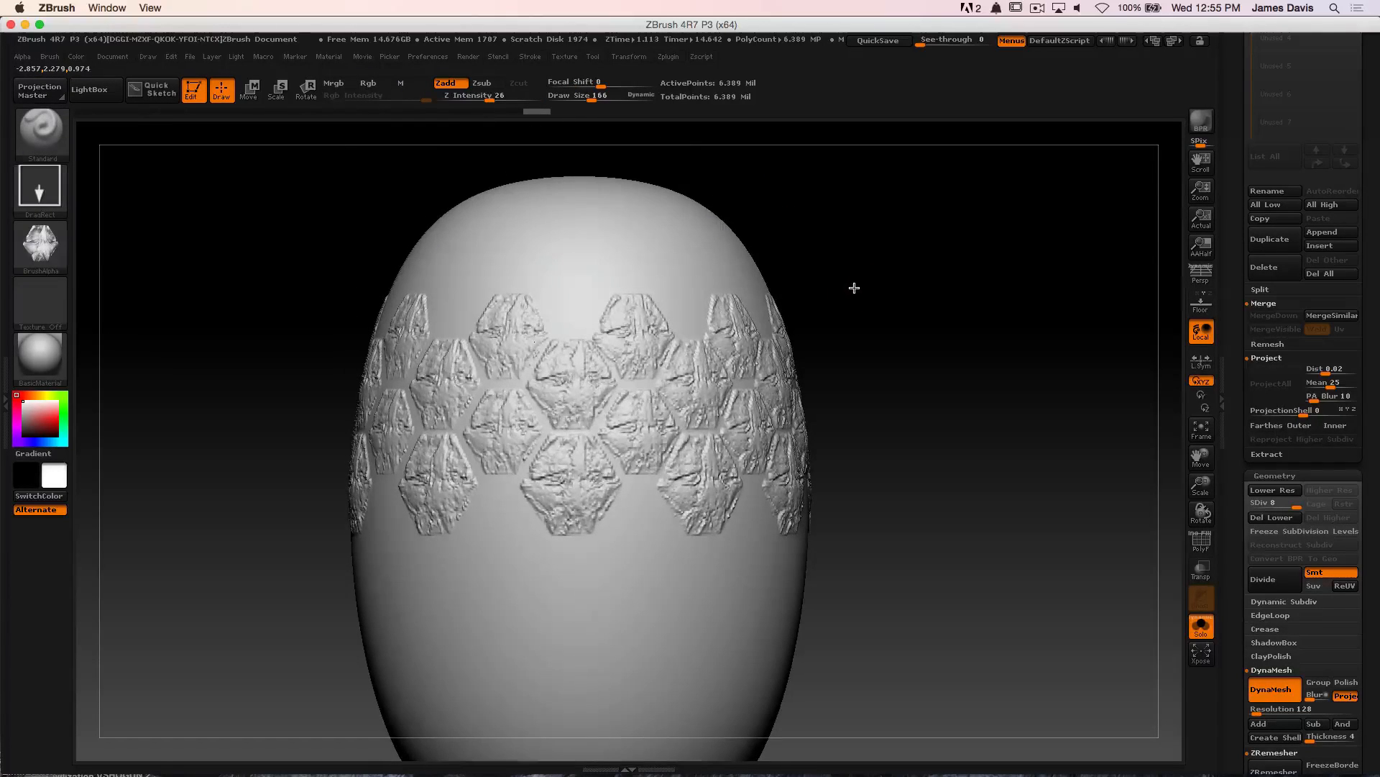
{"action": "mouse_move", "coordinate": [570, 295]}
{"action": "left_mouse_down"}
{"action": "mouse_move", "coordinate": [585, 219]}
{"action": "mouse_move", "coordinate": [628, 222]}
{"action": "mouse_move", "coordinate": [637, 183]}
{"action": "left_mouse_up"}
{"action": "key", "text": "shift"}
{"action": "key", "text": "shift"}
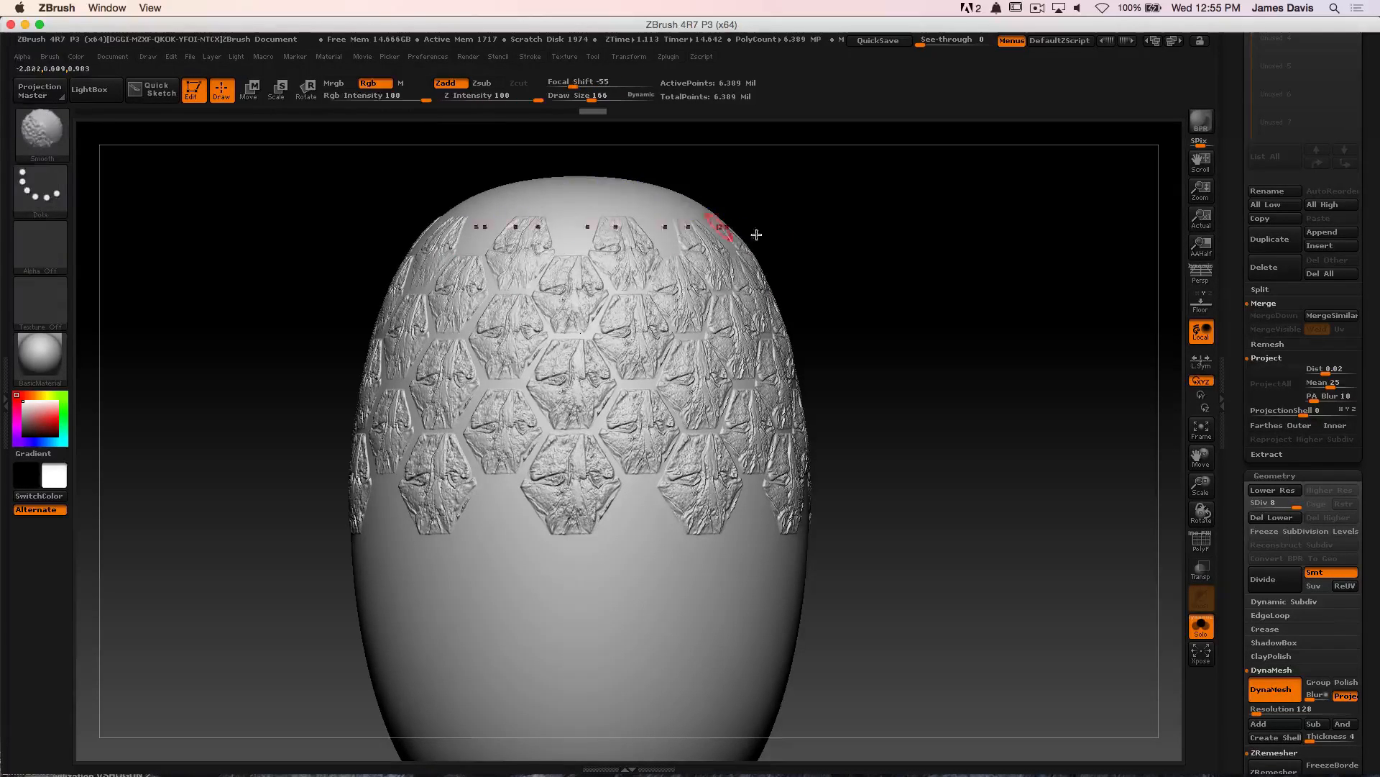
Stamp further staggered rings of skin segments over the rounded upper end, closing in on the top centre
{"action": "mouse_move", "coordinate": [790, 190]}
{"action": "left_mouse_down", "text": "alt"}
{"action": "mouse_move", "coordinate": [793, 271]}
{"action": "mouse_move", "coordinate": [669, 287]}
{"action": "left_mouse_up", "text": "alt"}
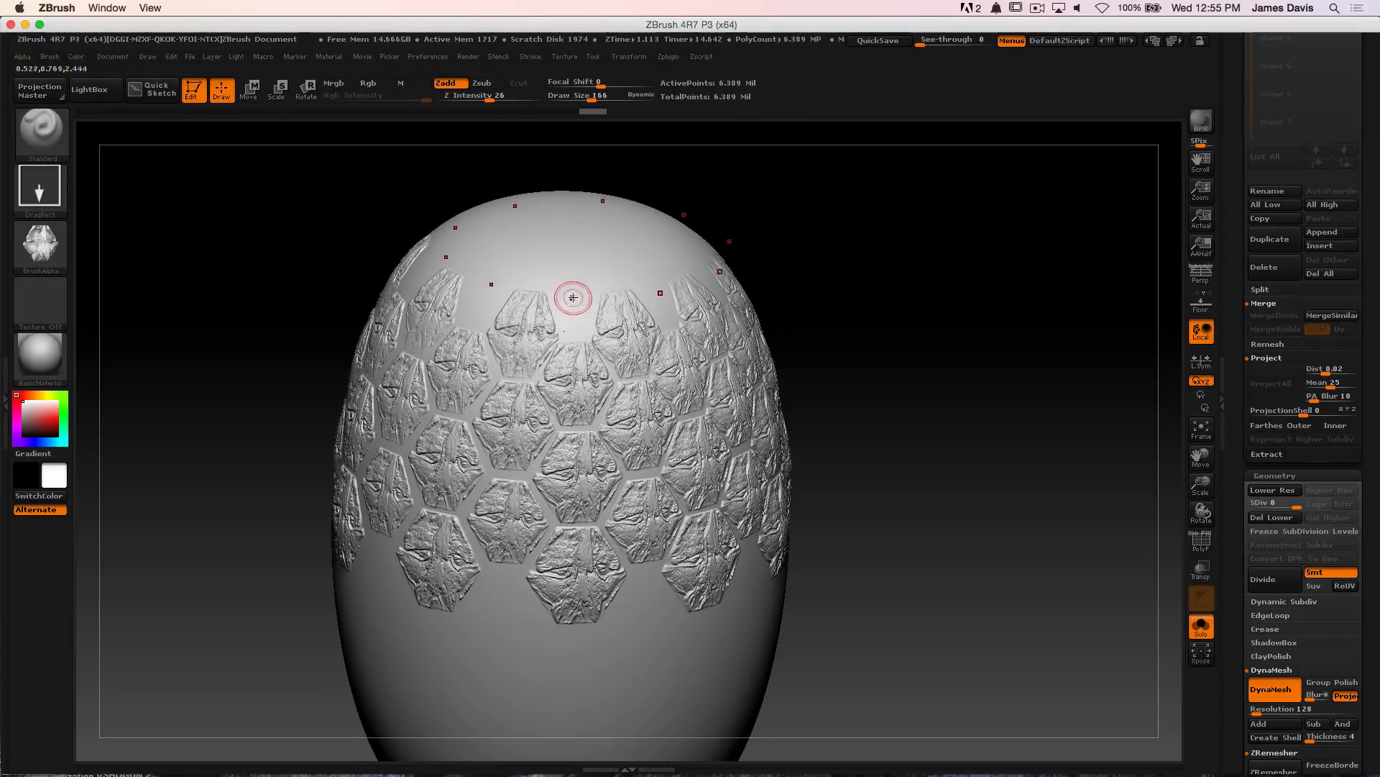
{"action": "left_click_drag", "start_coordinate": [573, 287], "coordinate": [577, 225]}
{"action": "key", "text": "shift"}
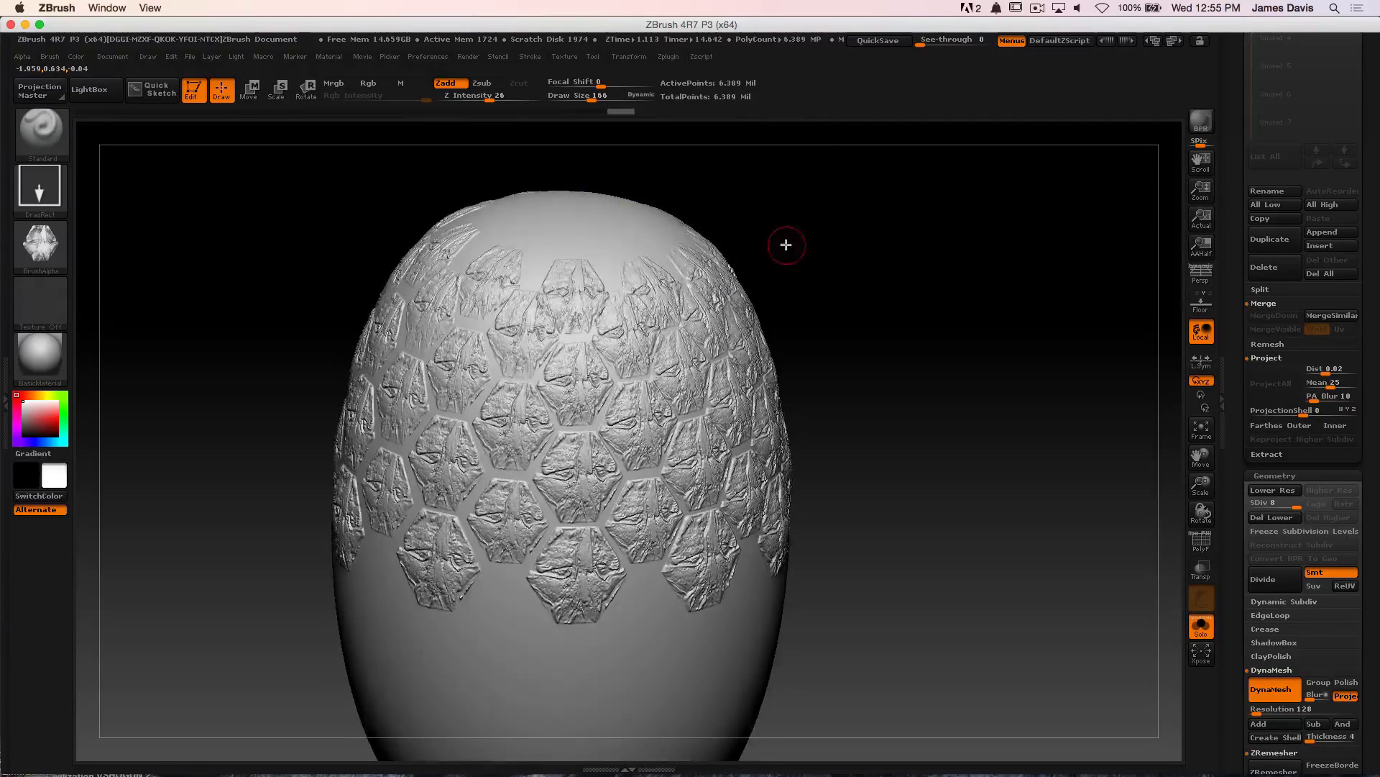
{"action": "left_click_drag", "start_coordinate": [785, 241], "coordinate": [807, 334], "text": "alt"}
{"action": "mouse_move", "coordinate": [609, 352]}
{"action": "left_mouse_down", "text": "shift"}
{"action": "mouse_move", "coordinate": [613, 292]}
{"action": "mouse_move", "coordinate": [611, 315]}
{"action": "mouse_move", "coordinate": [604, 299]}
{"action": "left_mouse_up", "text": "shift"}
Stamp the skin alpha at the very centre of the body's top and return to a front view
{"action": "left_click_drag", "start_coordinate": [740, 276], "coordinate": [759, 308]}
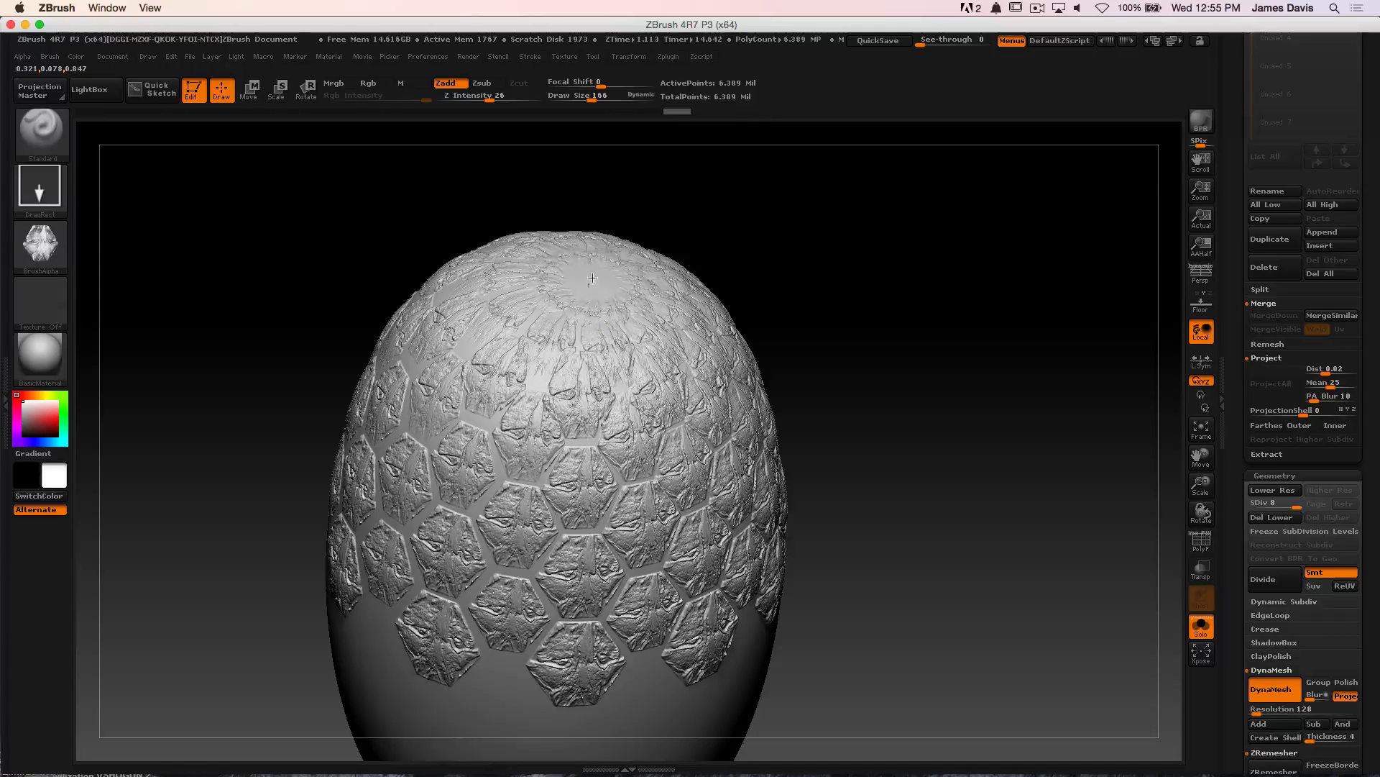
{"action": "left_click_drag", "start_coordinate": [595, 268], "coordinate": [601, 291]}
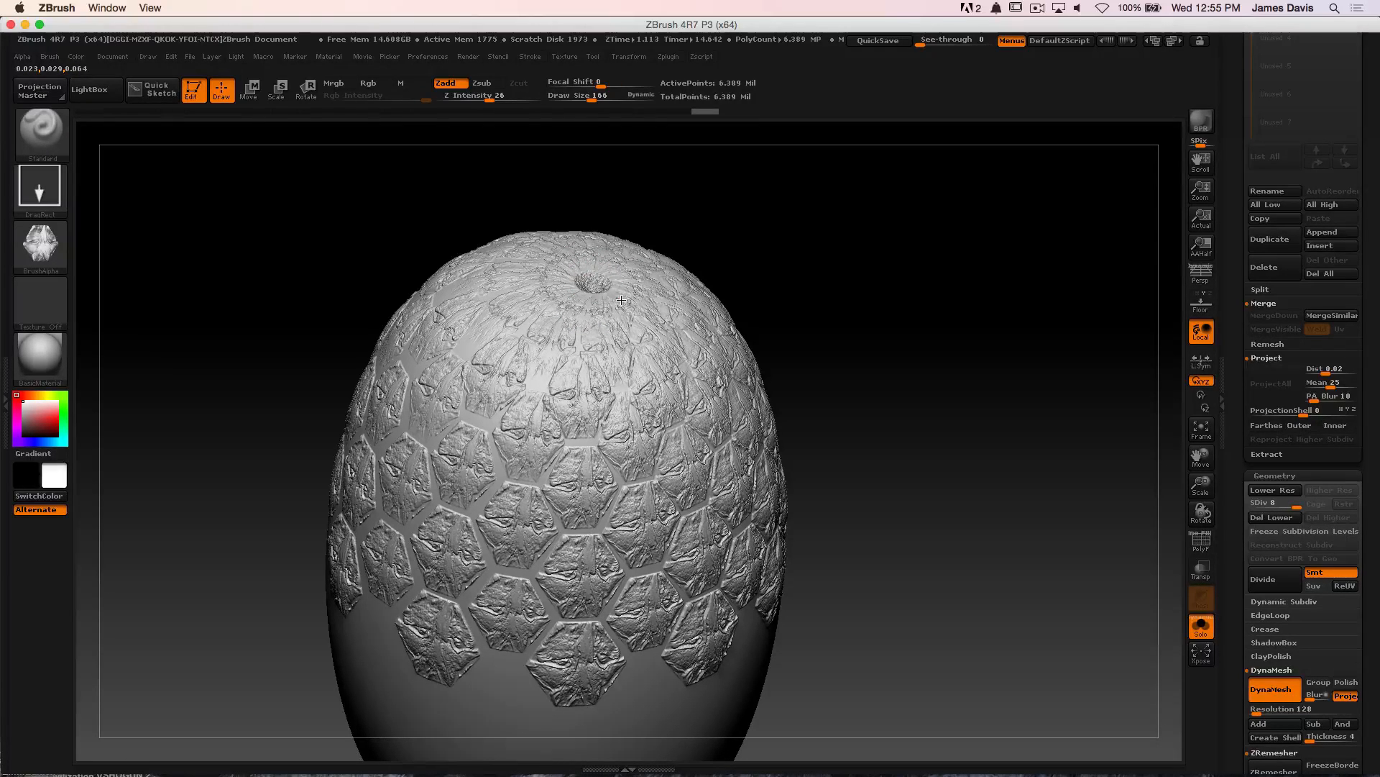
{"action": "left_click_drag", "start_coordinate": [755, 280], "coordinate": [823, 277]}
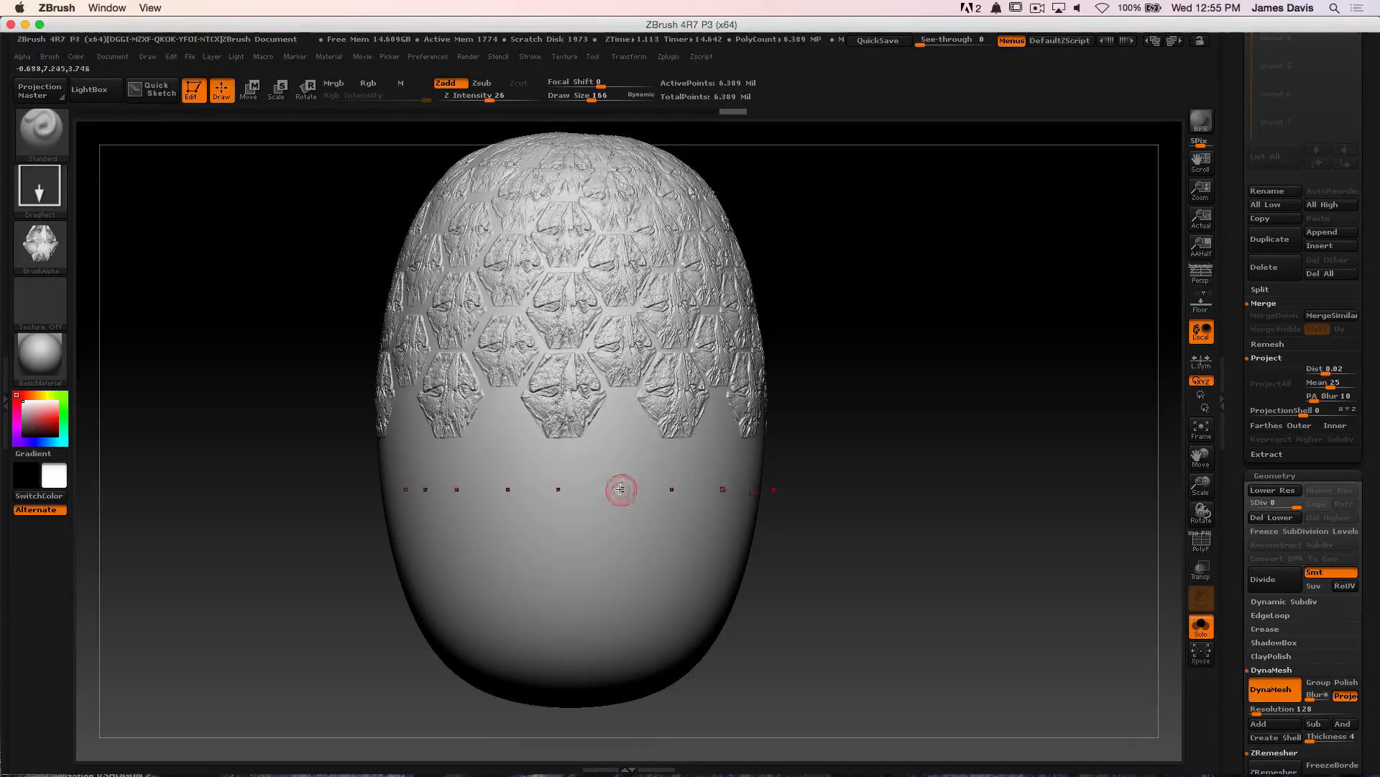
Mask a narrow vertical strip on one skin segment near the body's right side, then invert the mask
{"action": "left_click_drag", "start_coordinate": [832, 536], "coordinate": [898, 352]}
{"action": "mouse_move", "coordinate": [838, 275]}
{"action": "left_mouse_down"}
{"action": "mouse_move", "coordinate": [881, 268]}
{"action": "mouse_move", "coordinate": [898, 316]}
{"action": "mouse_move", "coordinate": [860, 271]}
{"action": "mouse_move", "coordinate": [915, 290]}
{"action": "mouse_move", "coordinate": [912, 328]}
{"action": "left_mouse_up"}
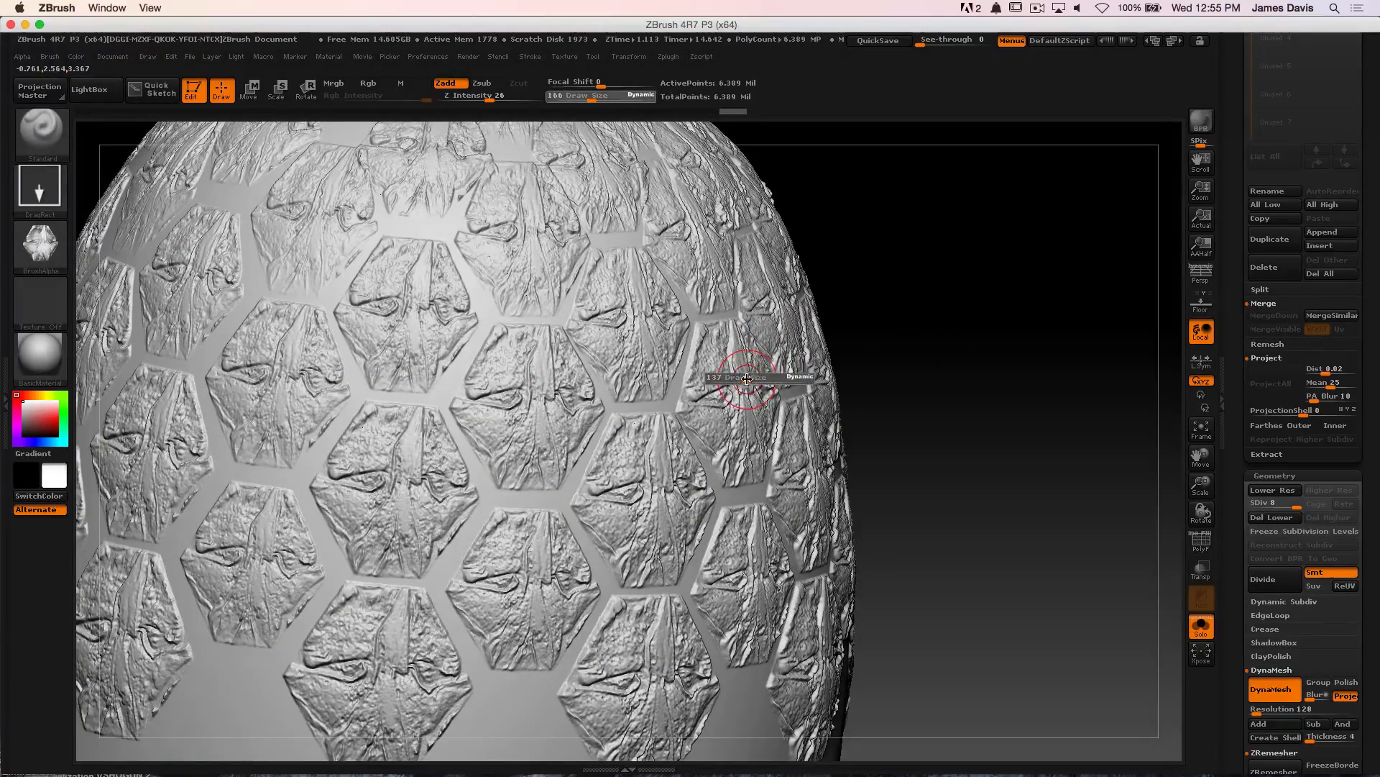
{"action": "key", "text": "ctrl"}
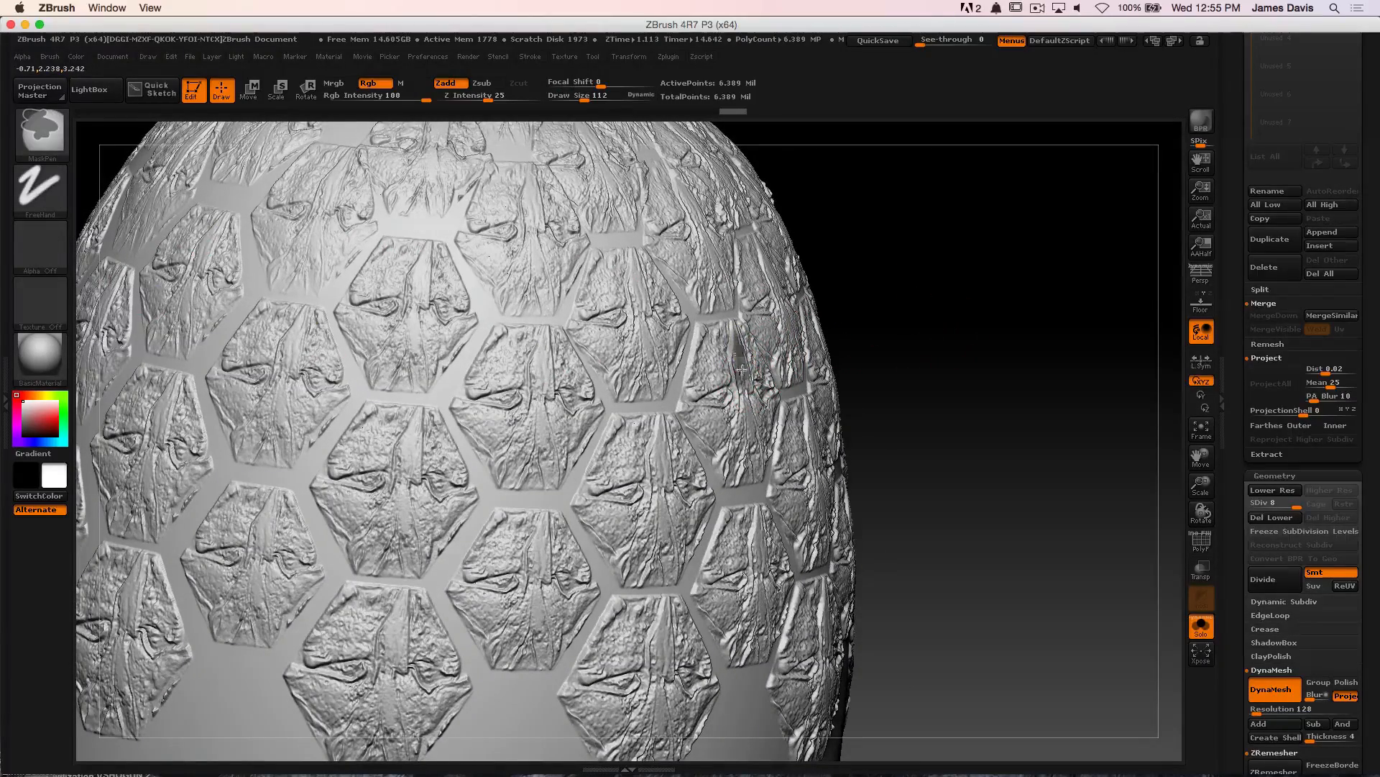
{"action": "left_click", "coordinate": [896, 345], "text": "ctrl"}
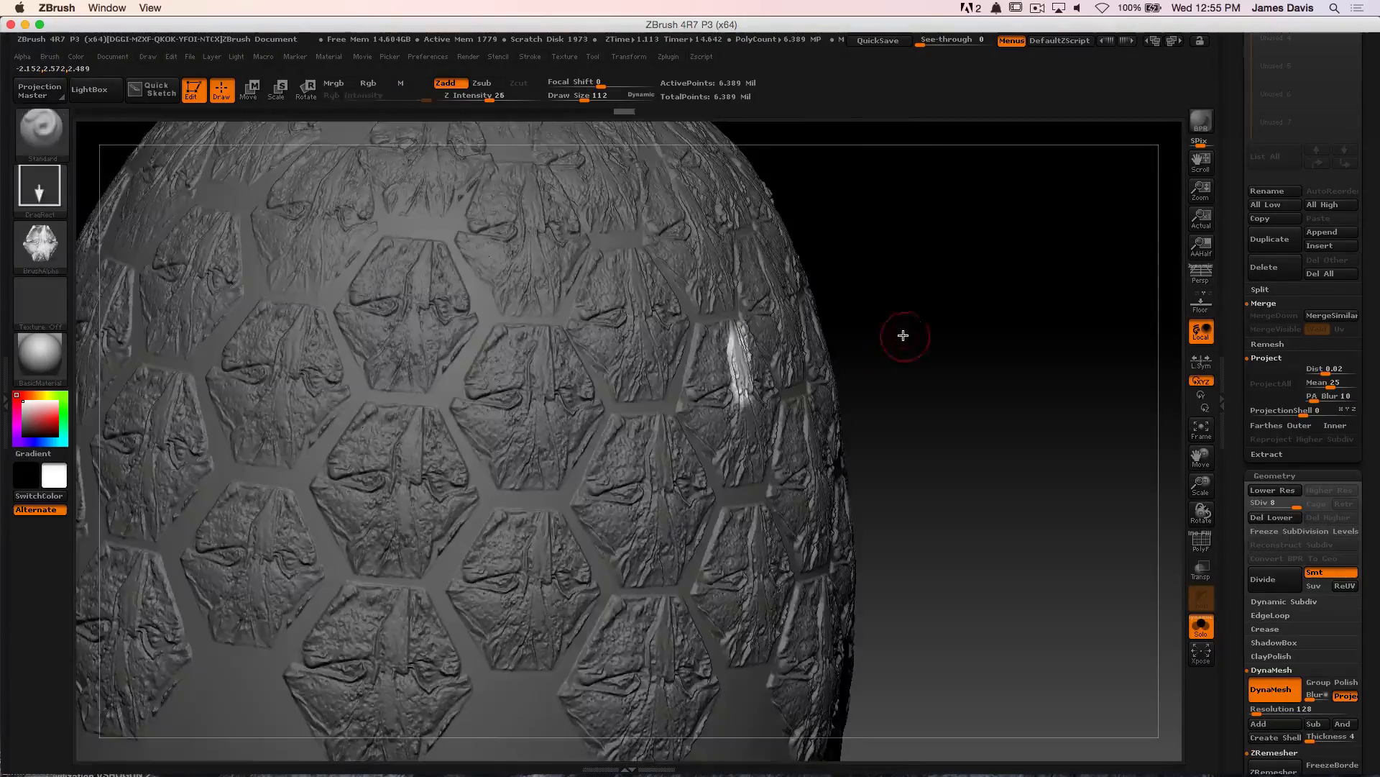
Pull a curved spike out of the unmasked strip with the SnakeHook brush and clear the mask
{"action": "key", "text": "b"}
{"action": "key", "text": "s"}
{"action": "key", "text": "h"}
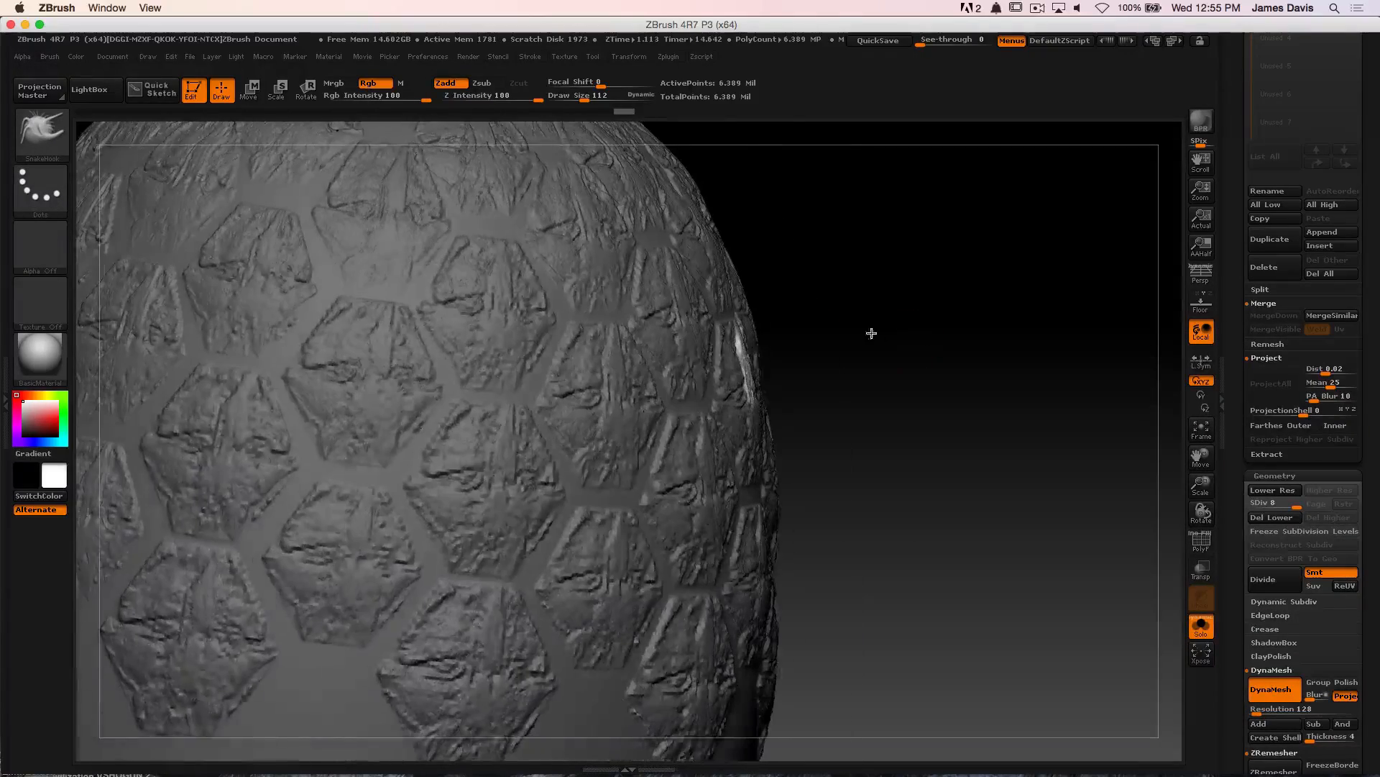
{"action": "key", "text": "s"}
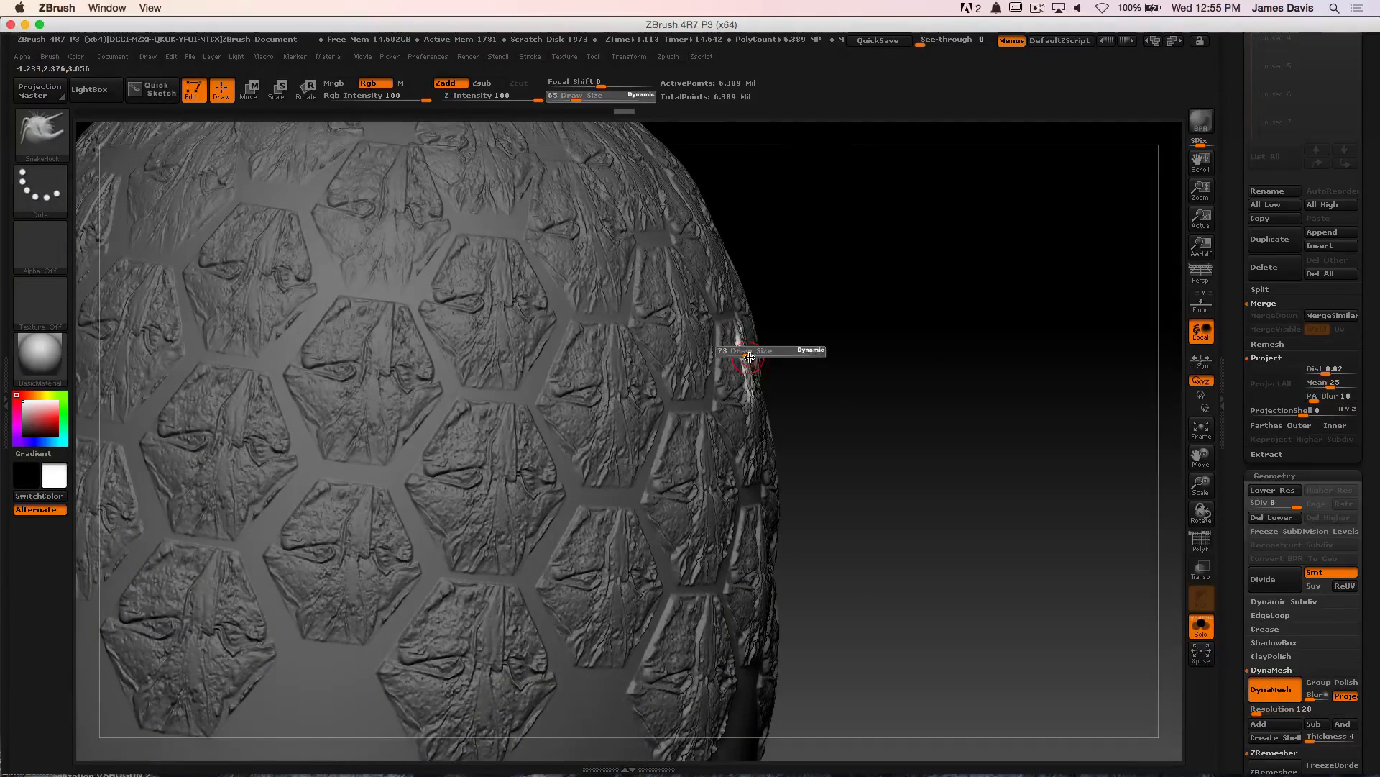
{"action": "left_click_drag", "start_coordinate": [764, 358], "coordinate": [765, 358]}
{"action": "mouse_move", "coordinate": [744, 355]}
{"action": "left_mouse_down"}
{"action": "mouse_move", "coordinate": [804, 303]}
{"action": "mouse_move", "coordinate": [764, 376]}
{"action": "left_mouse_up"}
{"action": "left_click", "coordinate": [953, 406], "text": "ctrl"}
{"action": "left_click", "coordinate": [950, 413], "text": "ctrl"}
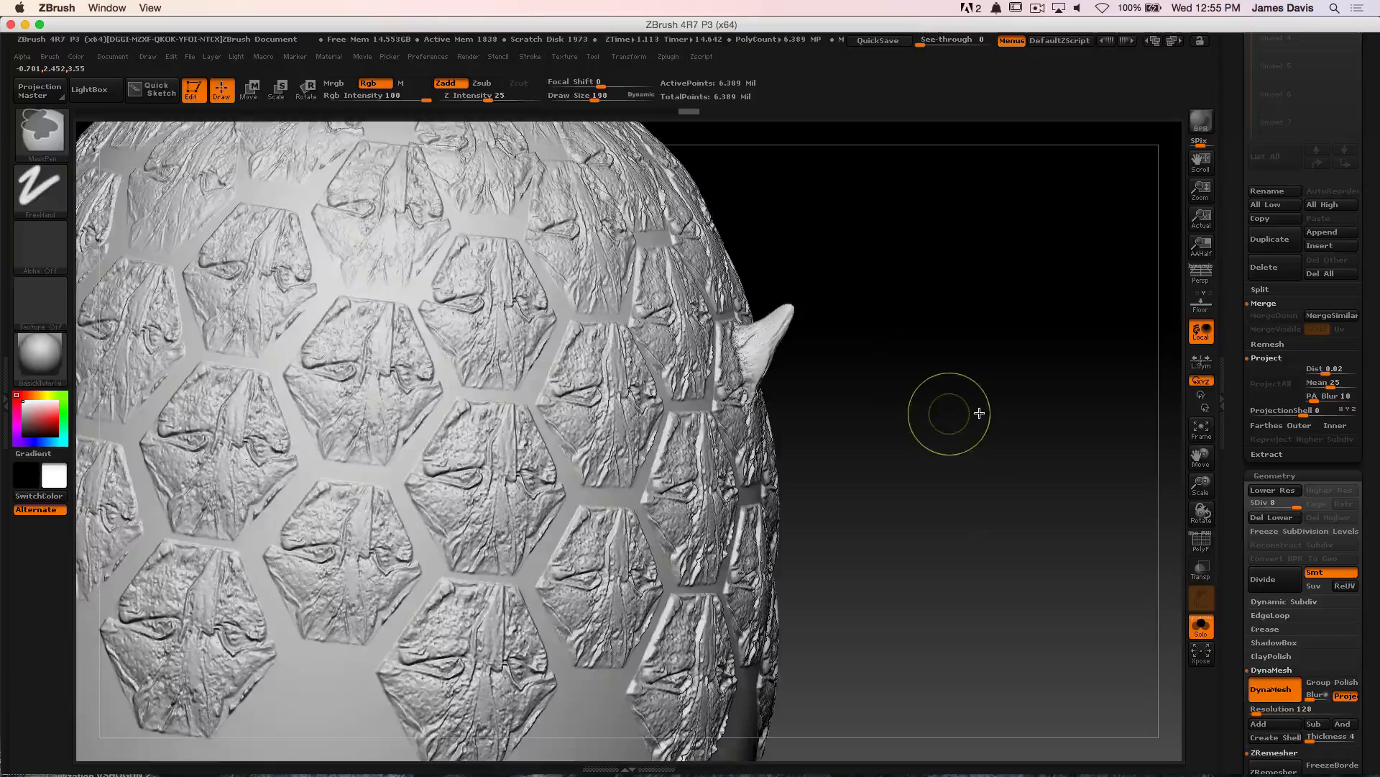
Undo the spike pulled from the skin segment together with its masking
{"action": "key", "text": "ctrl+z"}
{"action": "key", "text": "ctrl+z"}
{"action": "key", "text": "ctrl+z"}
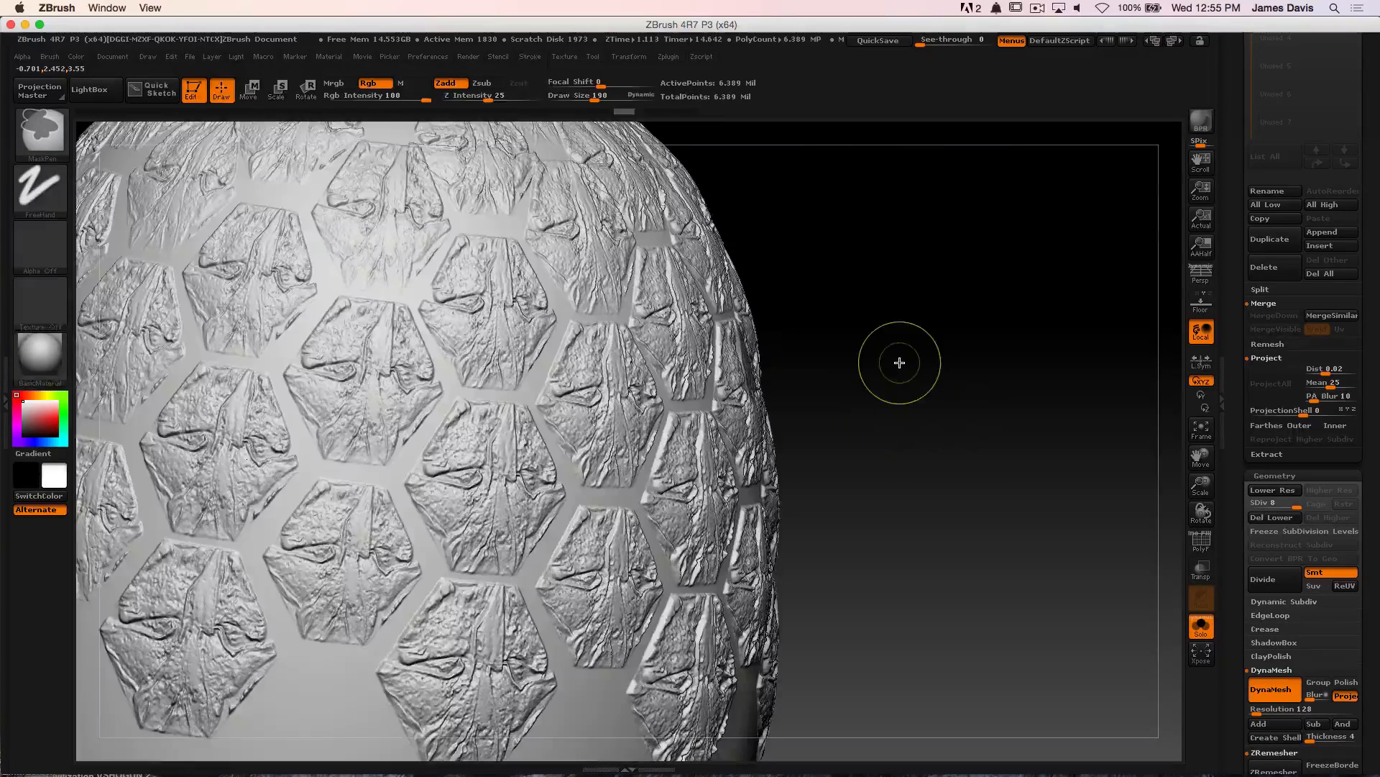
{"action": "key", "text": "ctrl+z"}
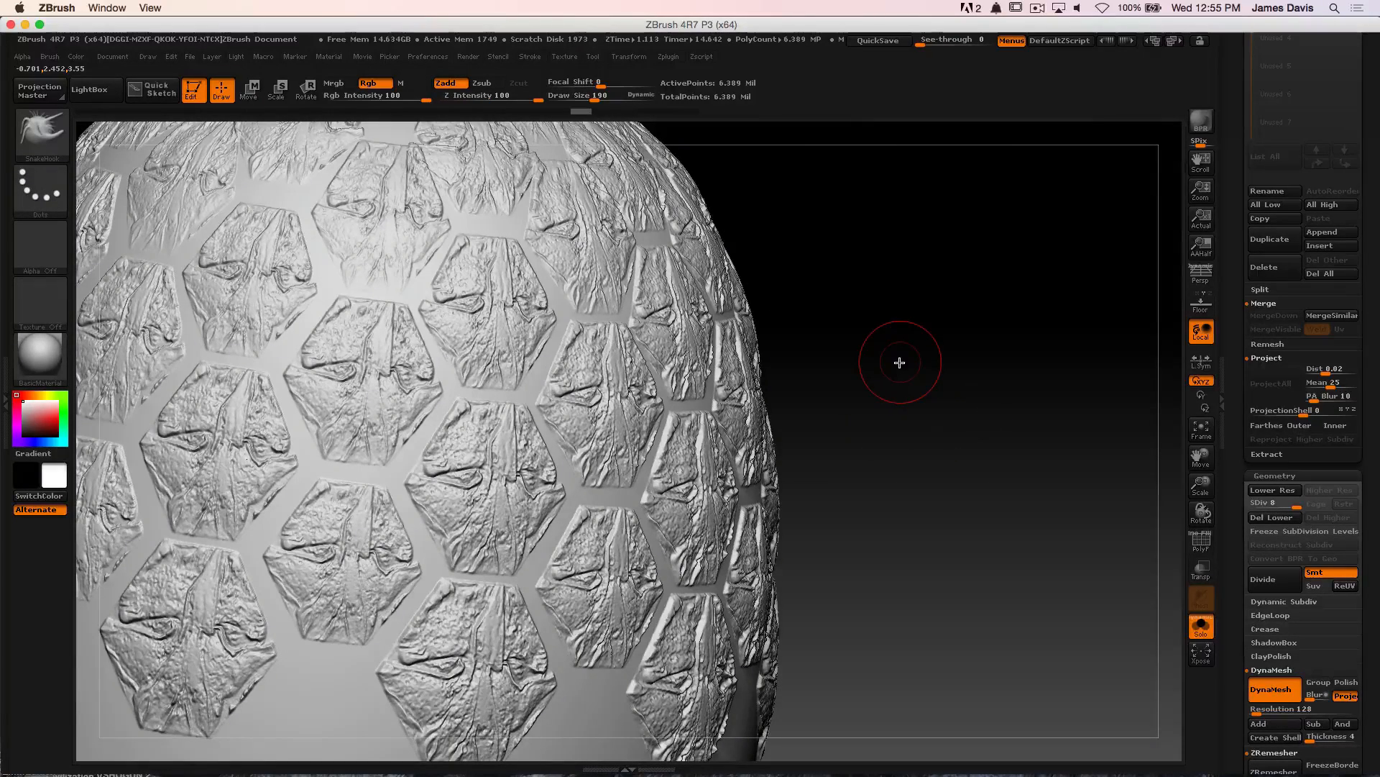